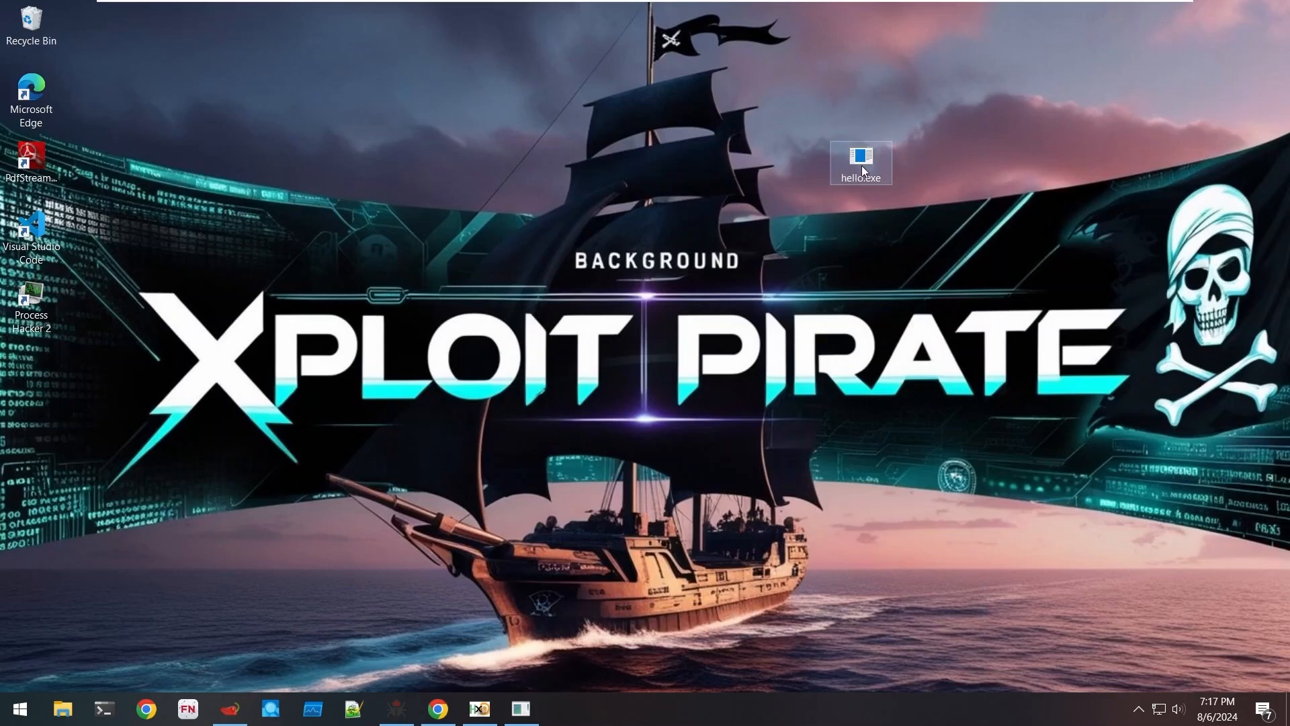
# - Run hello.exe from the desktop to see its console output, and close its window
pyautogui.doubleClick(861, 165)
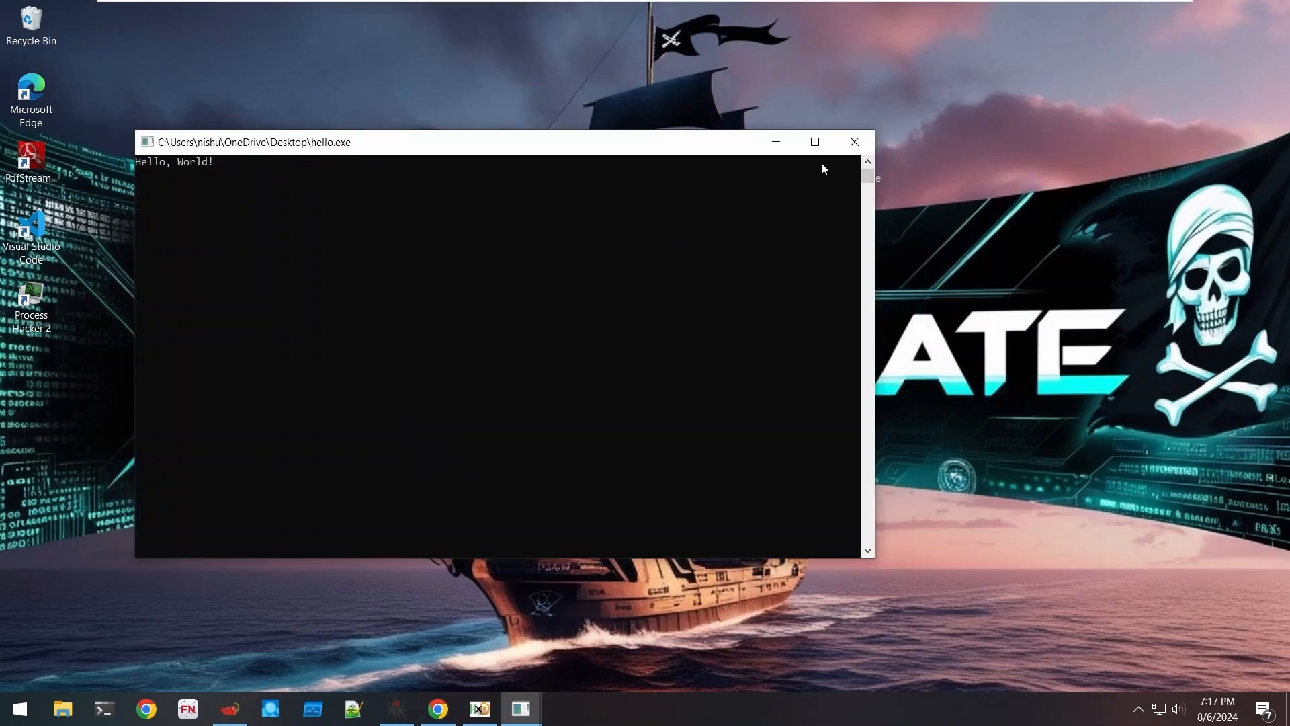
pyautogui.click(858, 142)
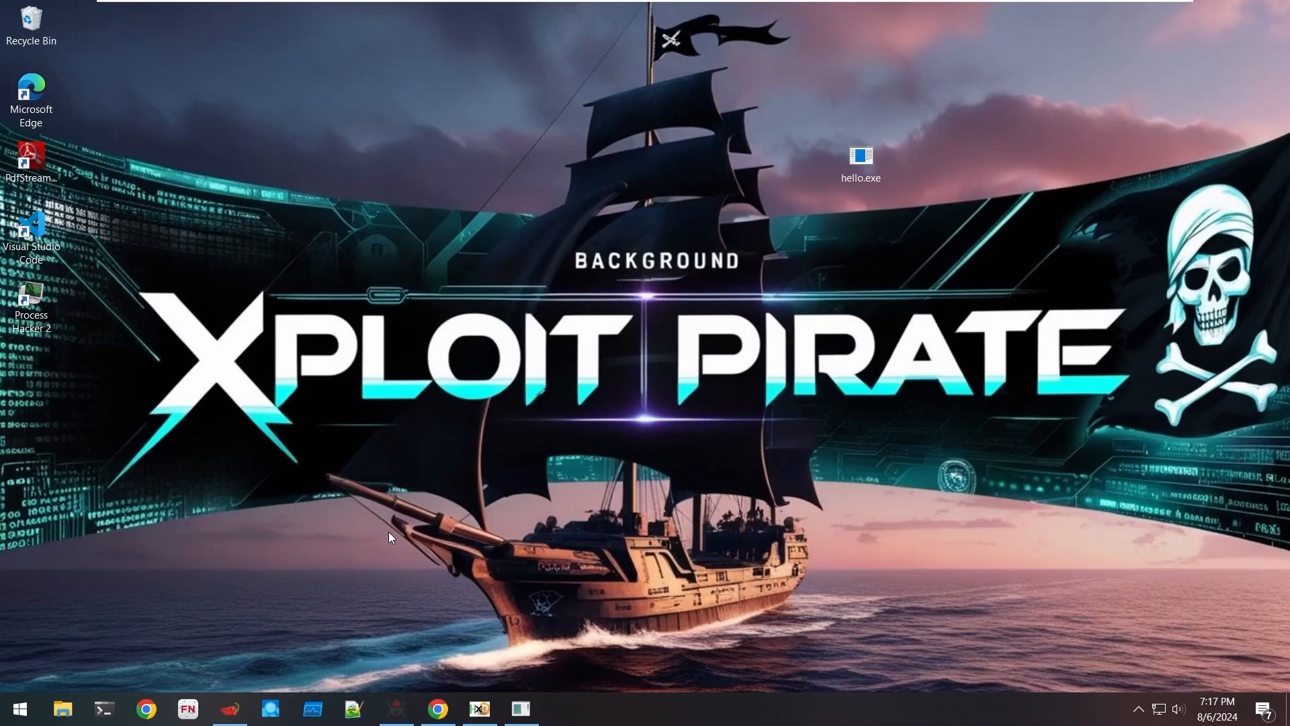
# - Bring the CFF Explorer and HxD windows with hello.exe forward, minimise x32dbg, and move CFF Explorer slightly lower on the desktop
pyautogui.click(232, 719)
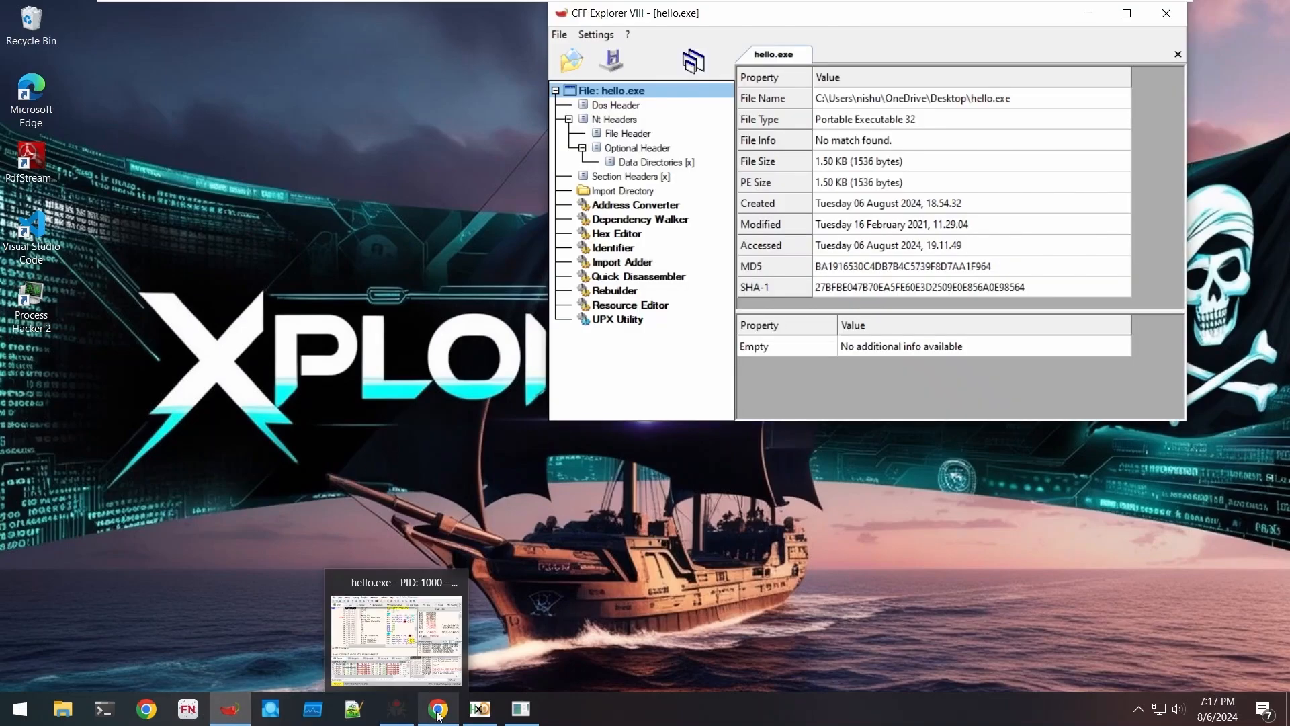
pyautogui.click(465, 717)
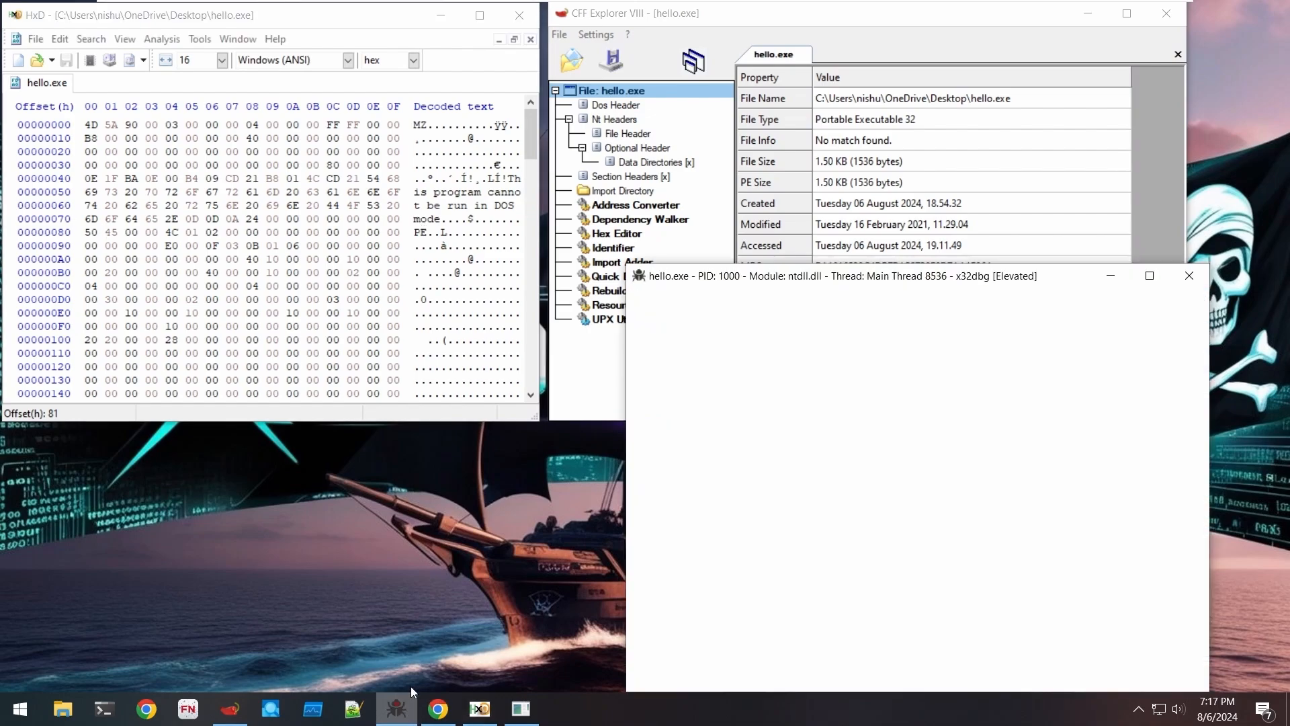
pyautogui.click(396, 709)
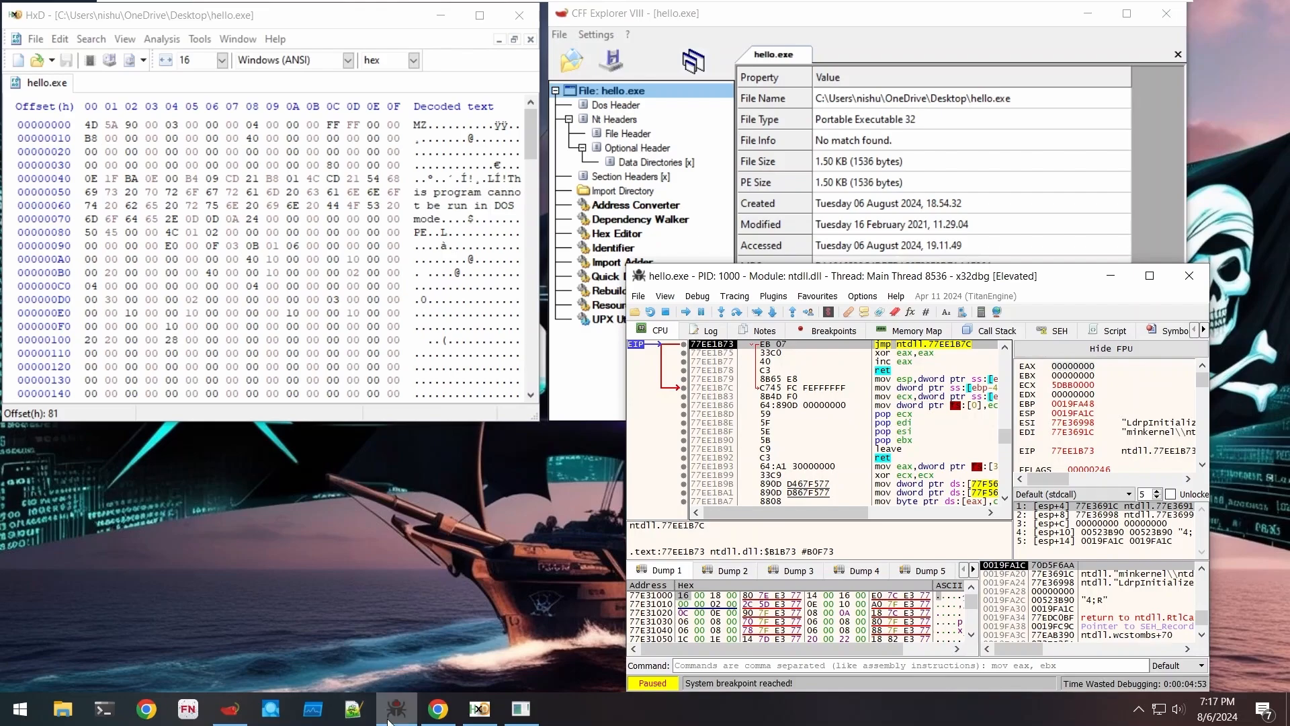
pyautogui.moveTo(408, 689)
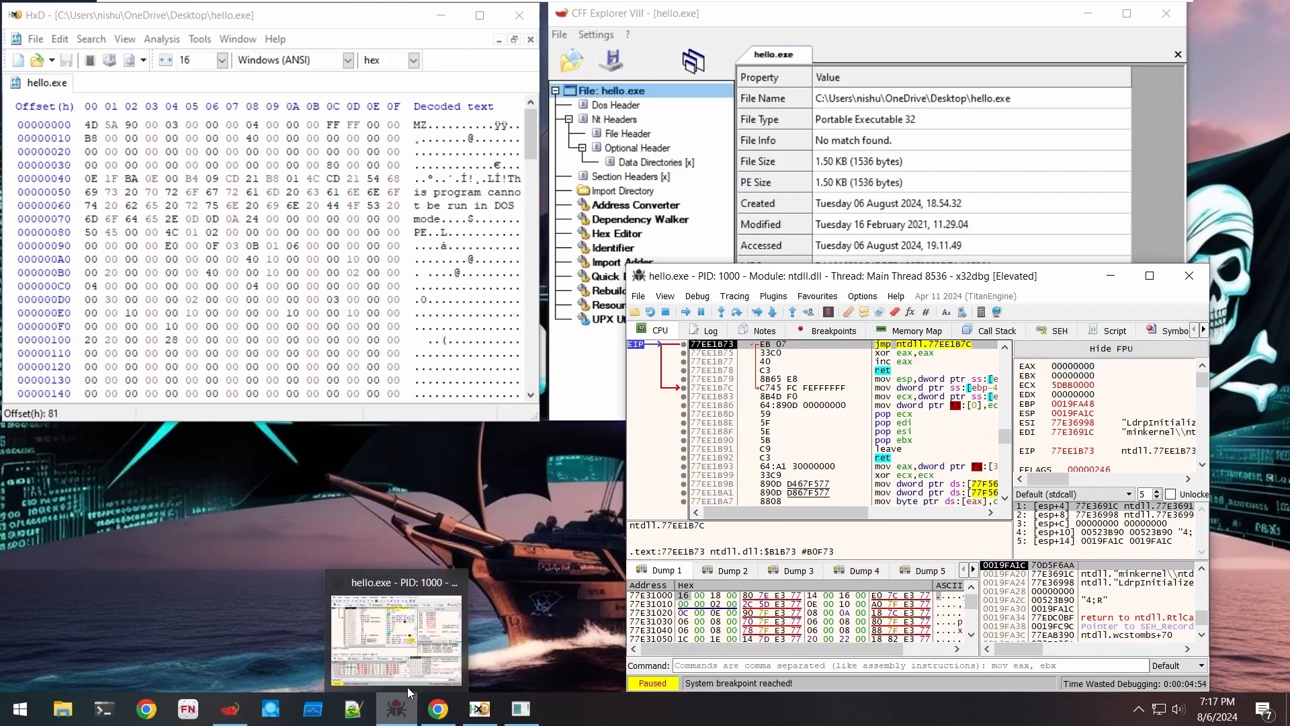
pyautogui.click(1126, 282)
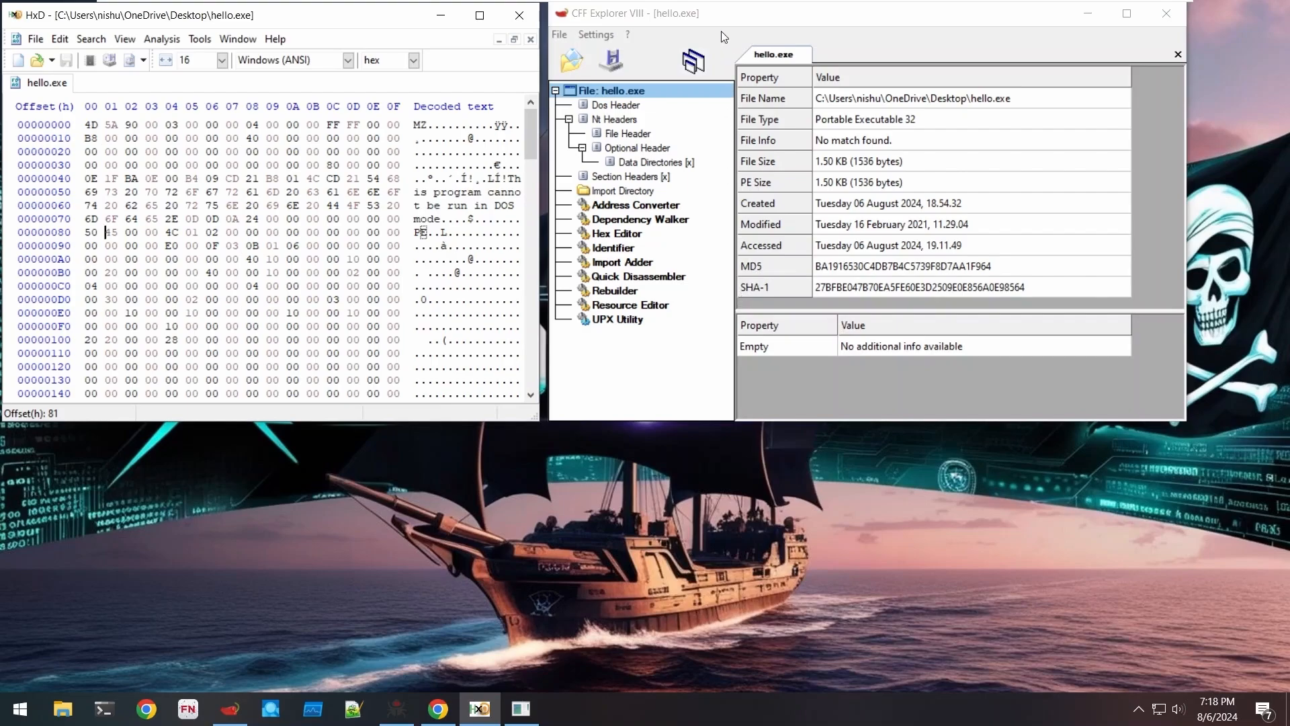
pyautogui.moveTo(731, 21); pyautogui.dragTo(747, 117)
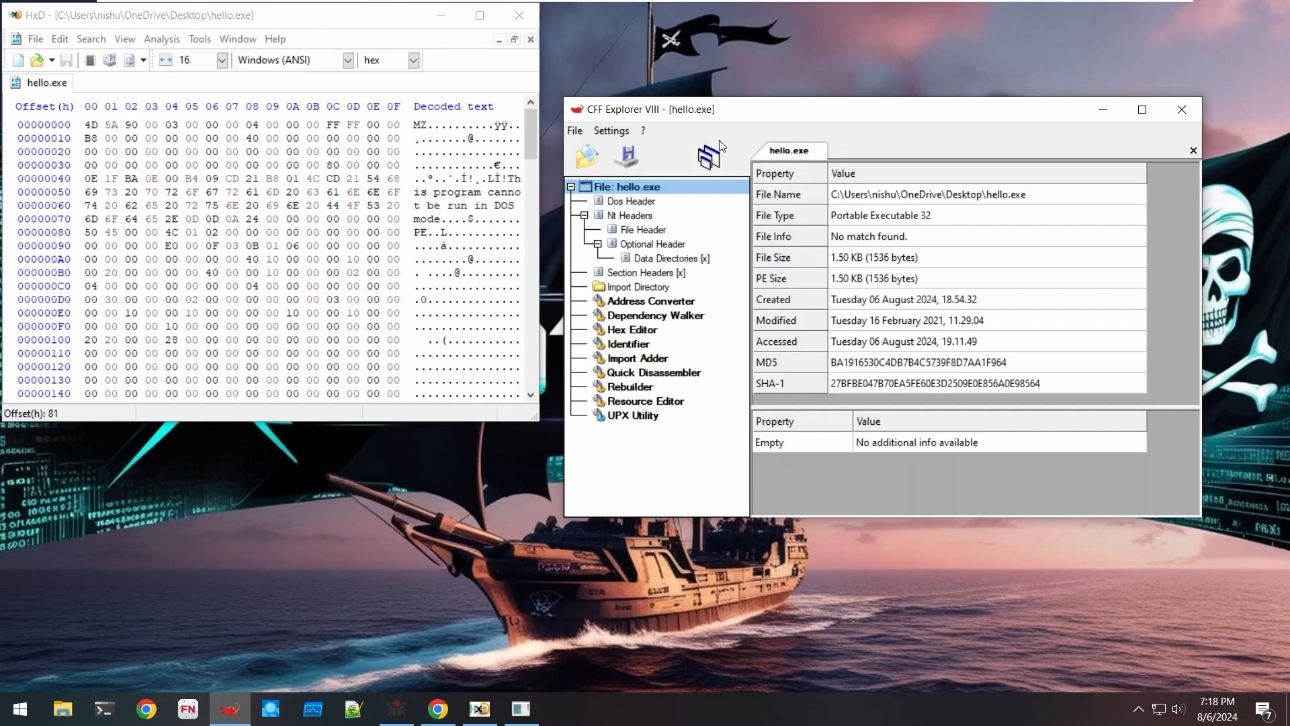
# - Compare the Dos Header's e_magic value in CFF Explorer with the MZ signature bytes at the start of the file in HxD
pyautogui.click(621, 201)
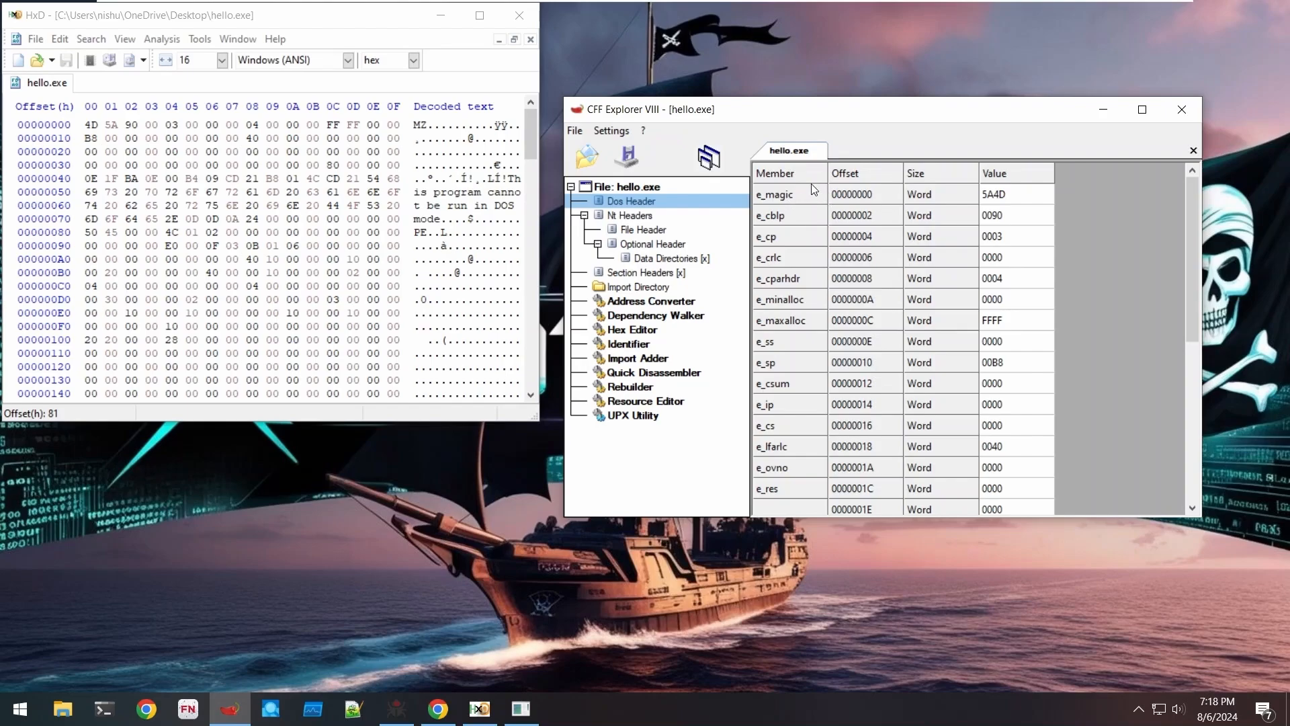
pyautogui.click(1008, 202)
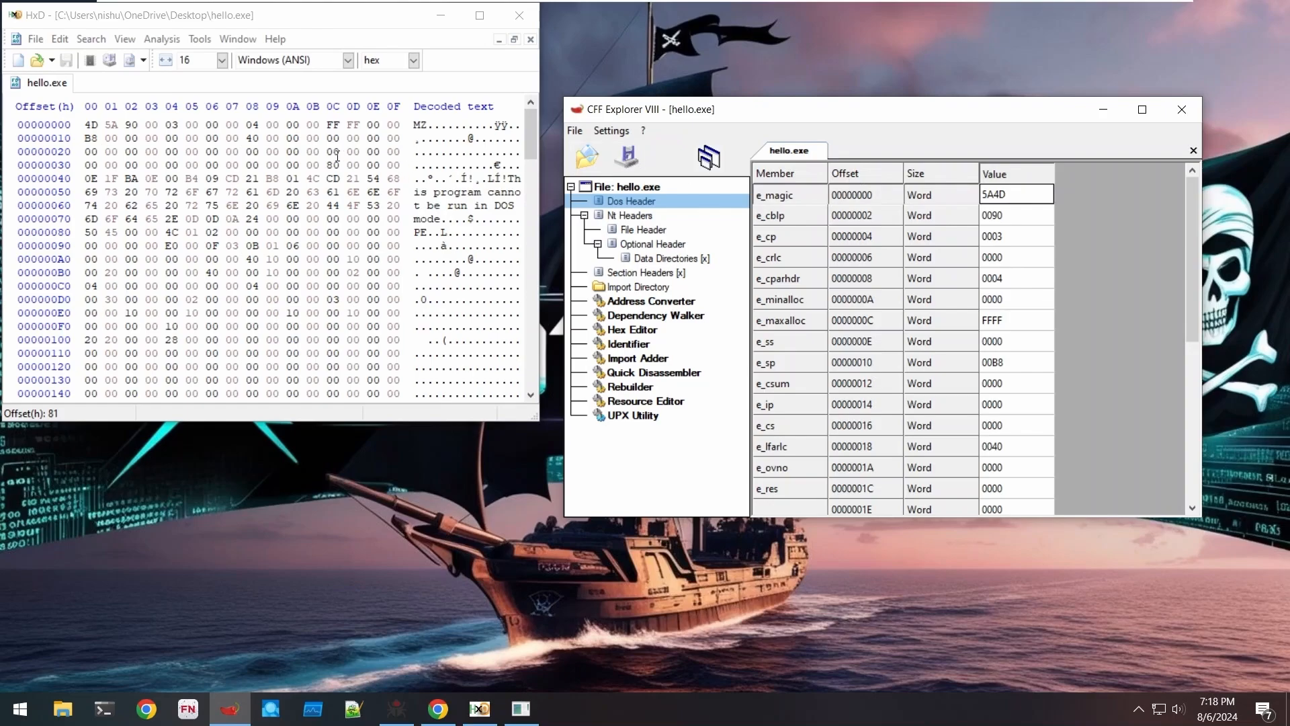
pyautogui.moveTo(299, 15); pyautogui.dragTo(309, 45)
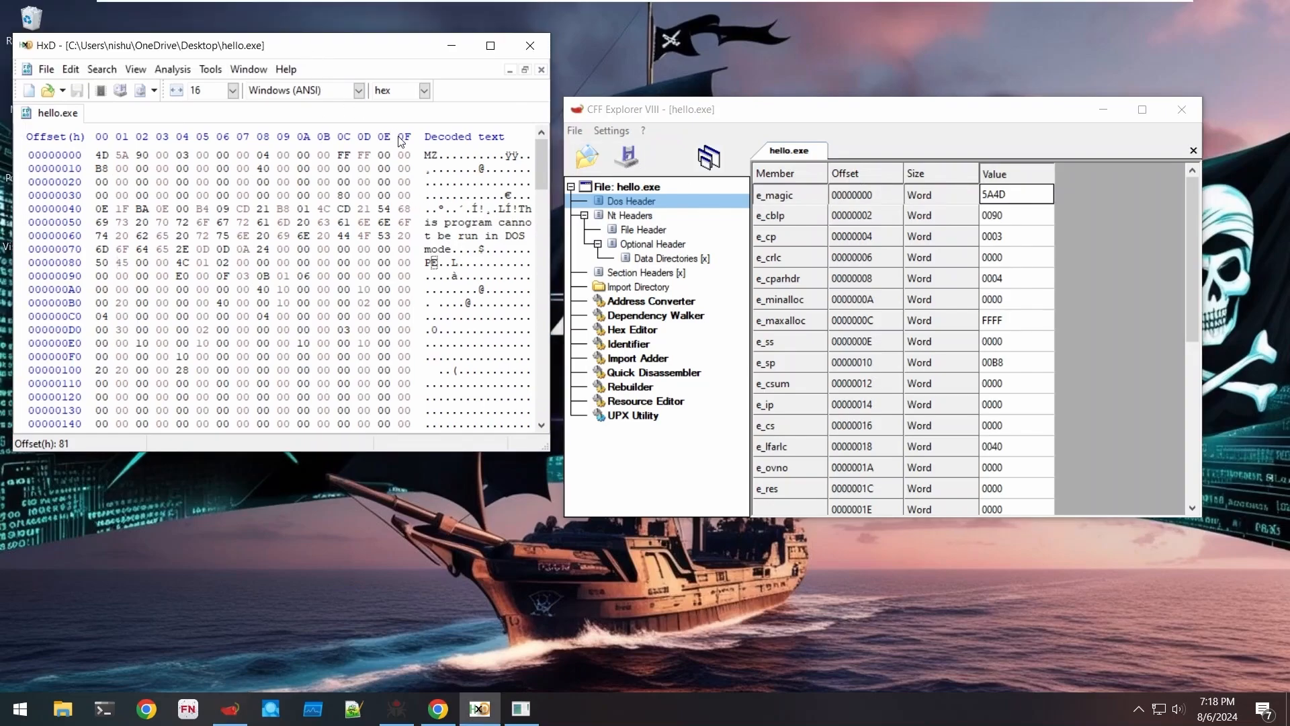
pyautogui.moveTo(438, 155); pyautogui.dragTo(428, 156)
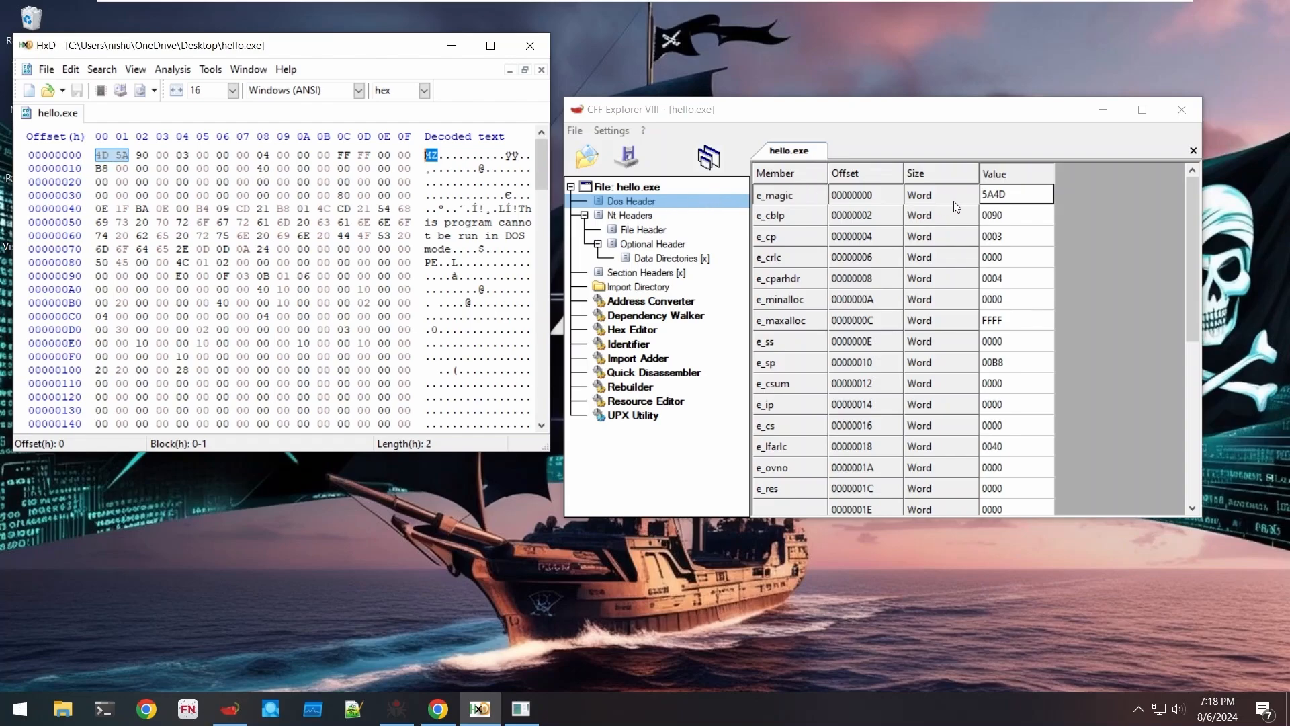
pyautogui.click(997, 197)
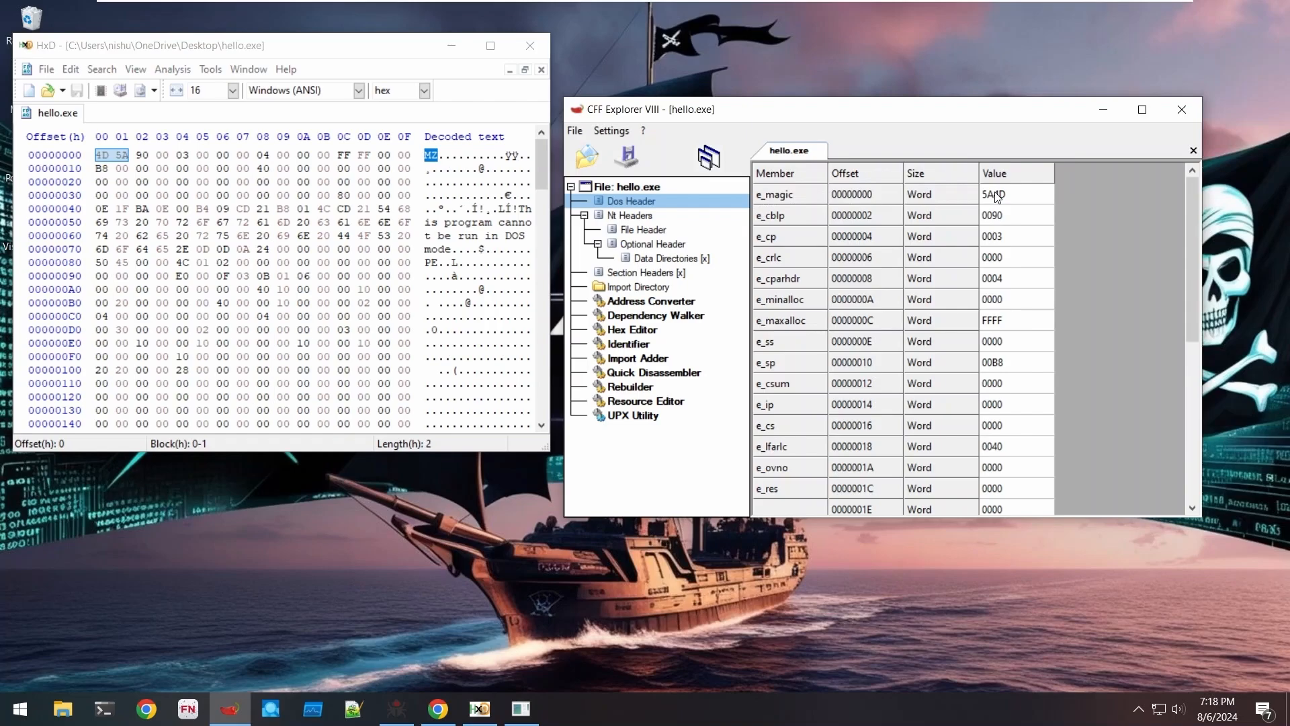
pyautogui.click(995, 196)
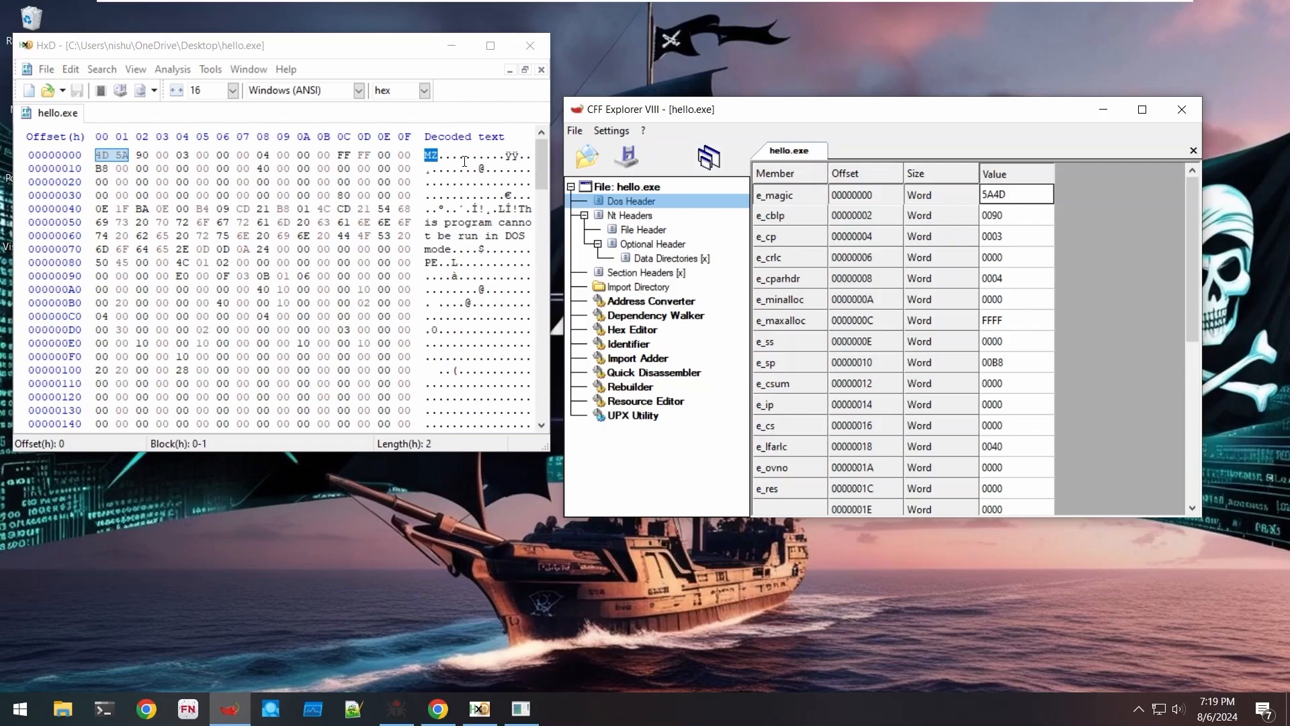
# - Highlight the DOS stub message at offsets 4D-6E in HxD and check the PE structure diagram open in Chrome
pyautogui.click(515, 211)
pyautogui.moveTo(516, 213); pyautogui.dragTo(525, 235)
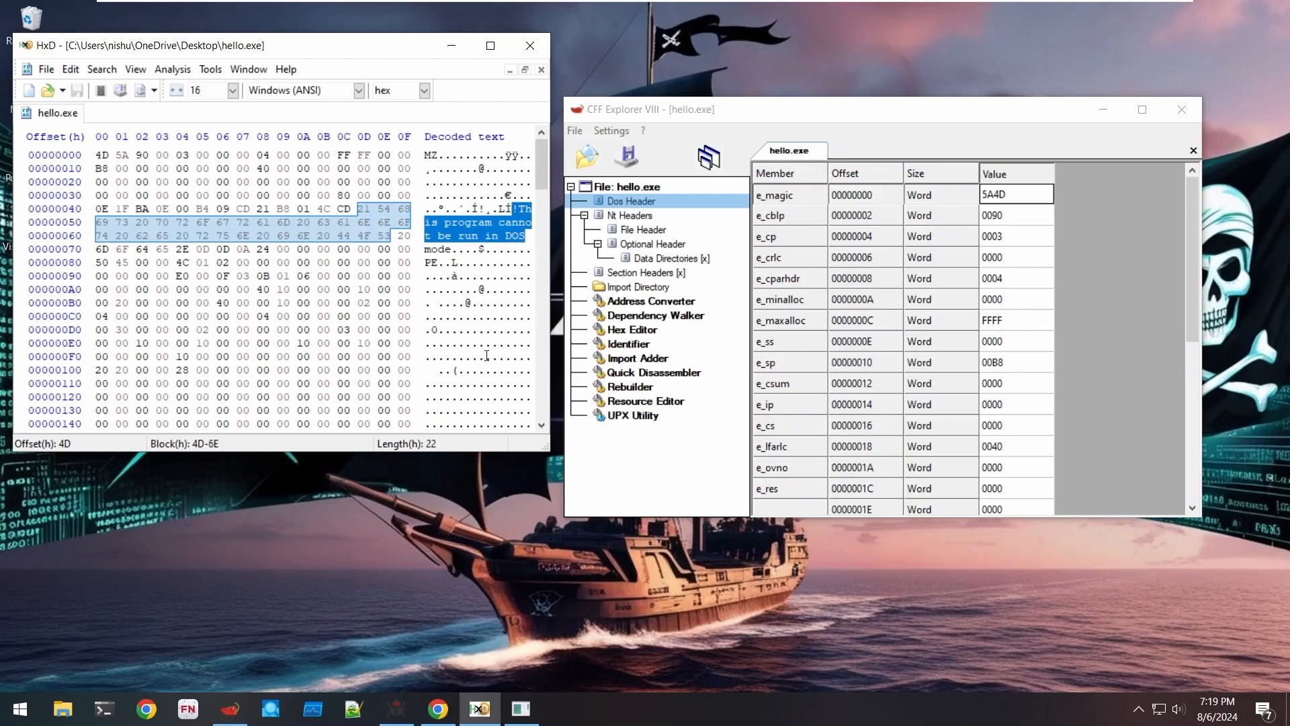
pyautogui.moveTo(438, 709)
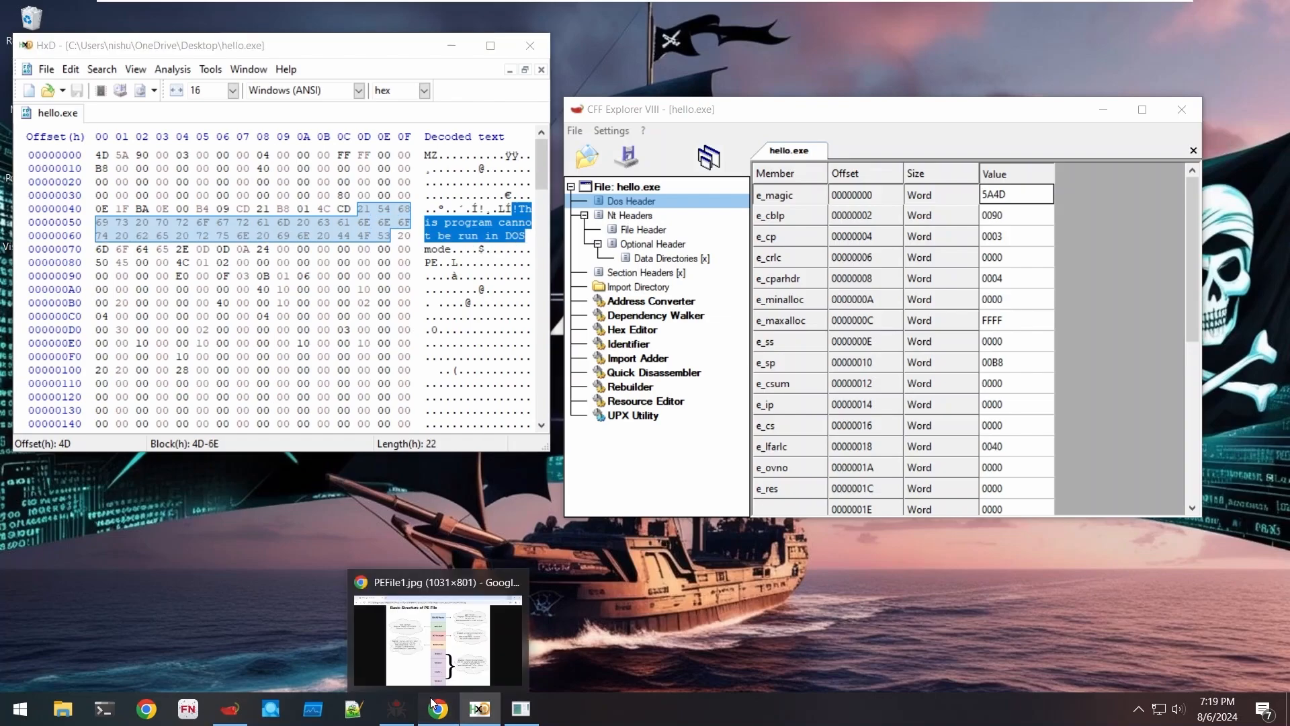
pyautogui.click(430, 607)
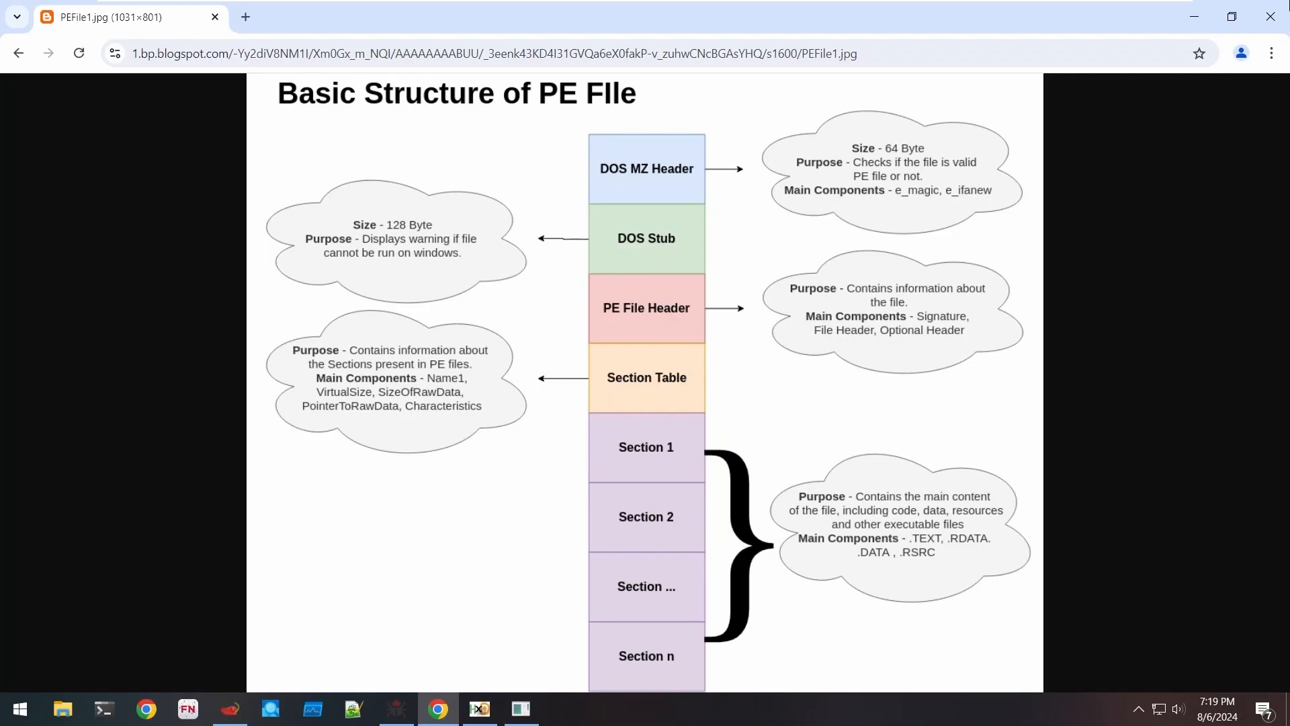
pyautogui.click(1193, 16)
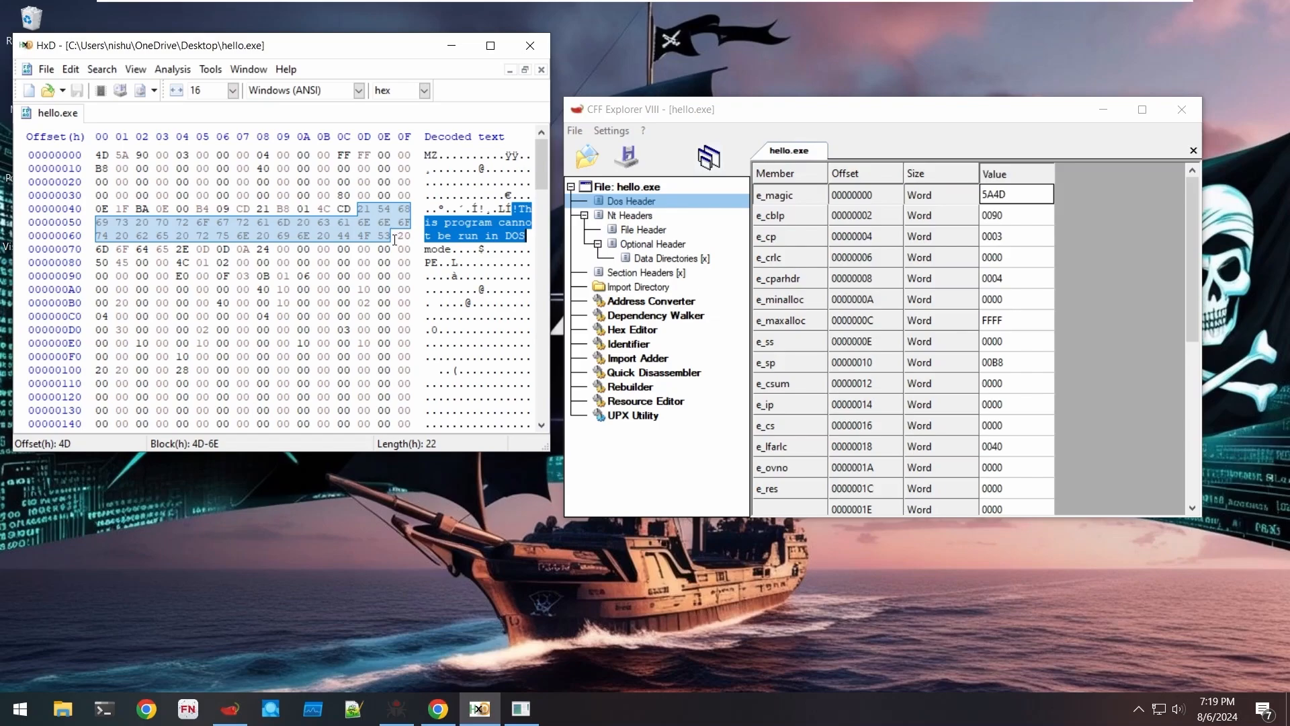
pyautogui.moveTo(401, 236); pyautogui.dragTo(358, 209)
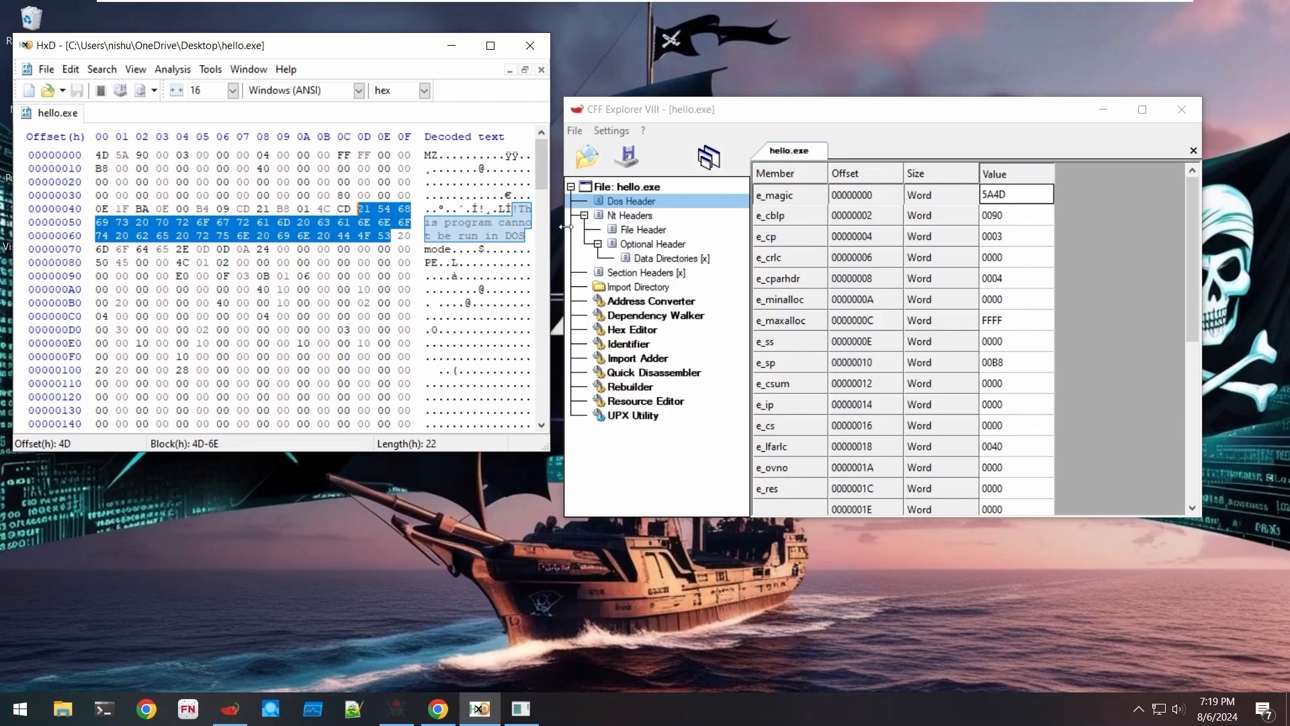
# - Inspect the e_lfanew value at the end of the Dos Header member list in CFF Explorer
pyautogui.scroll(-1, 463, 227)
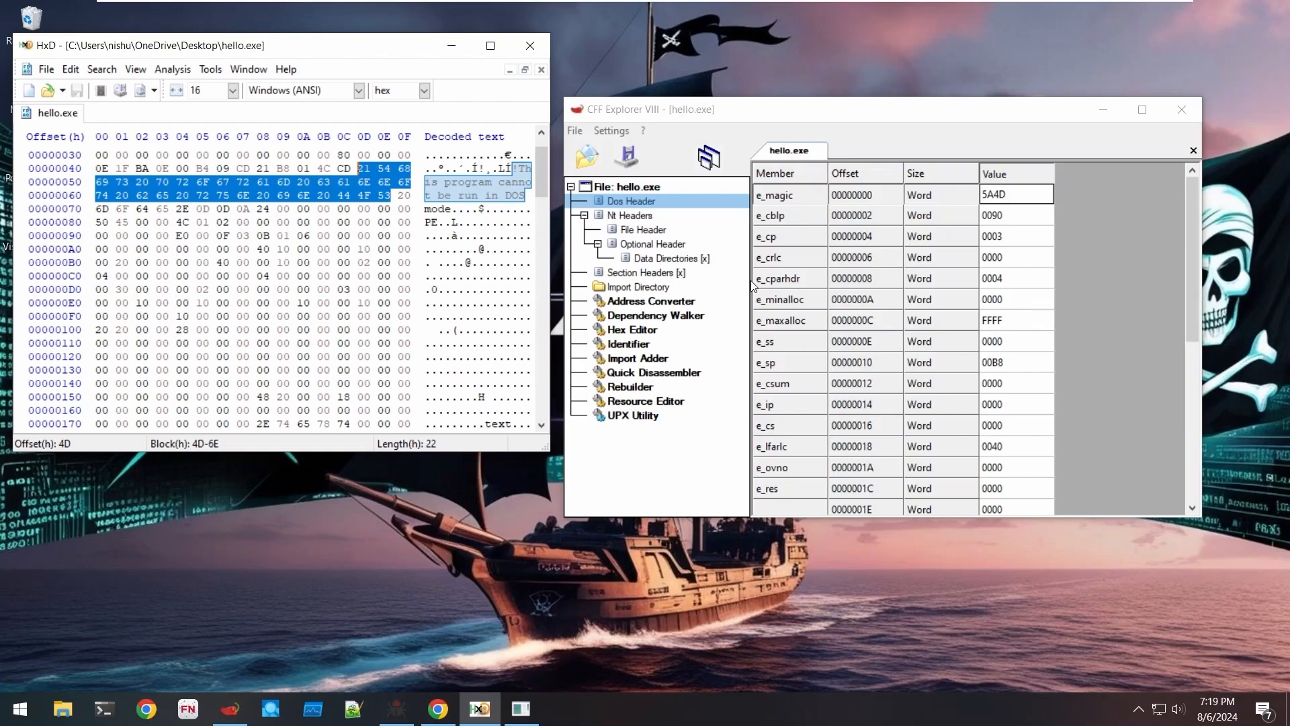
pyautogui.scroll(-3, 813, 299)
pyautogui.scroll(-3, 812, 299)
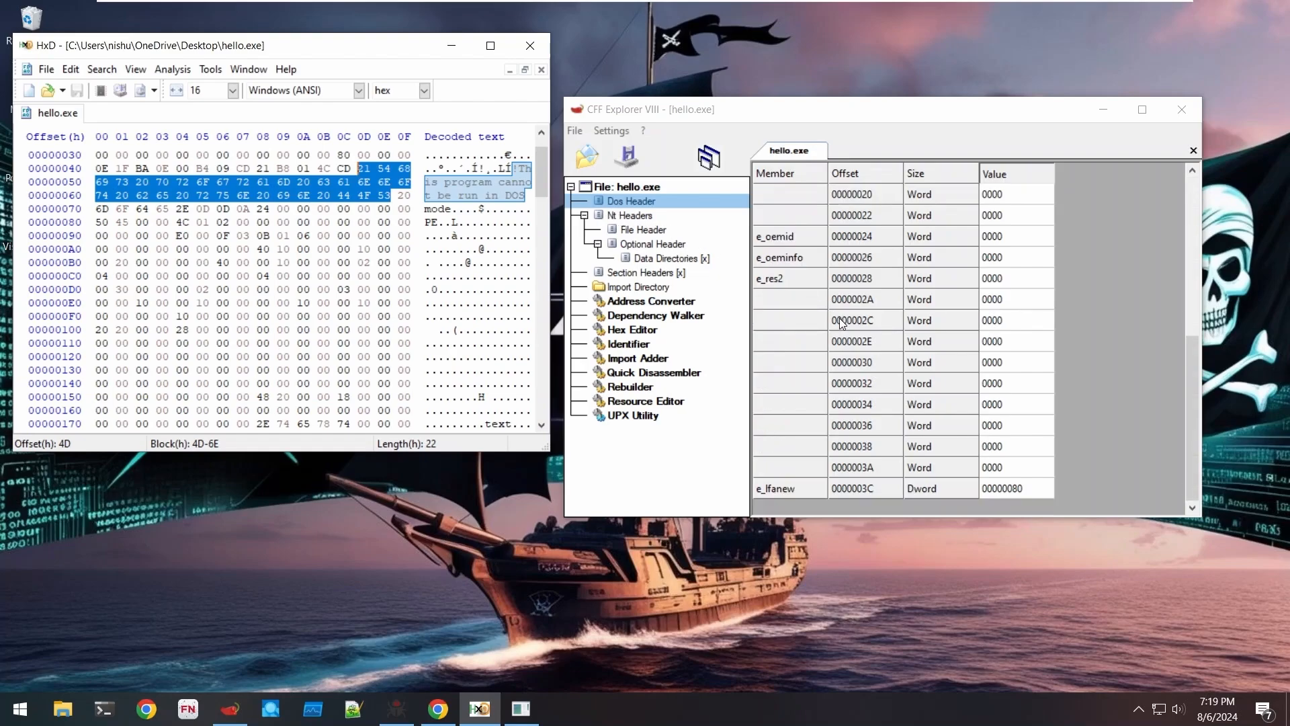
pyautogui.click(1195, 406)
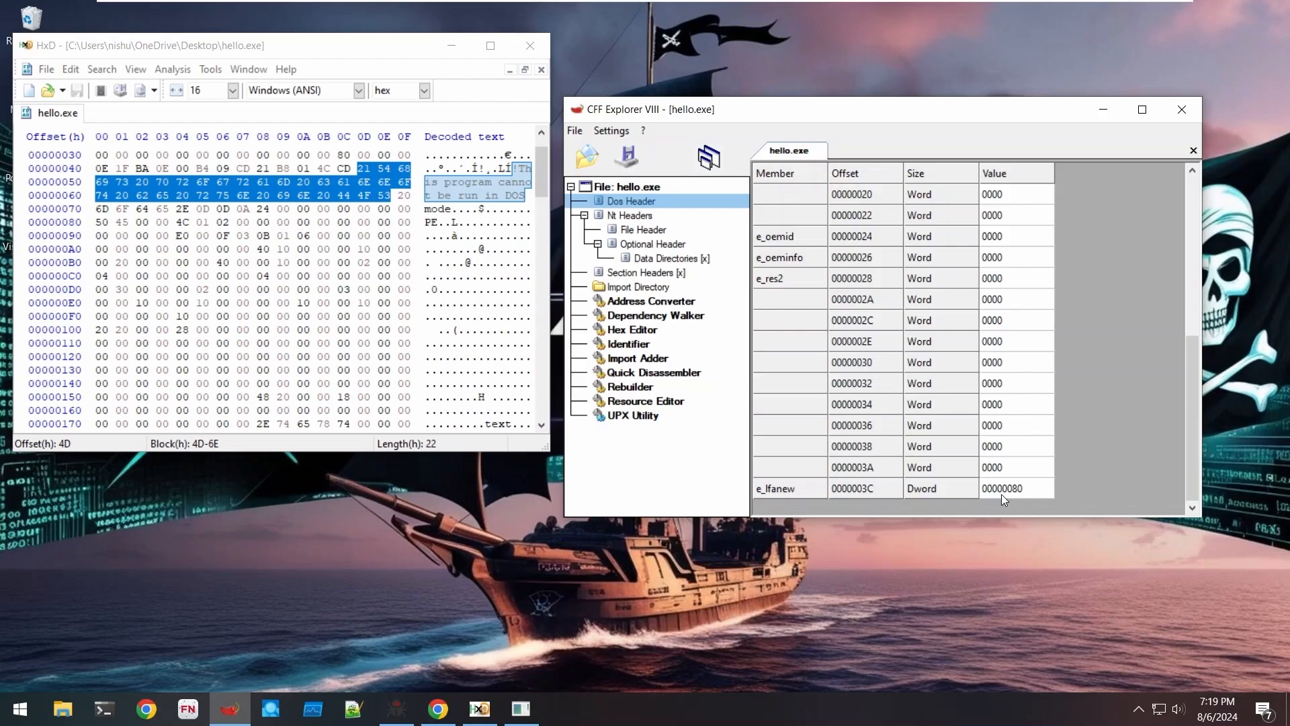
pyautogui.click(1024, 488)
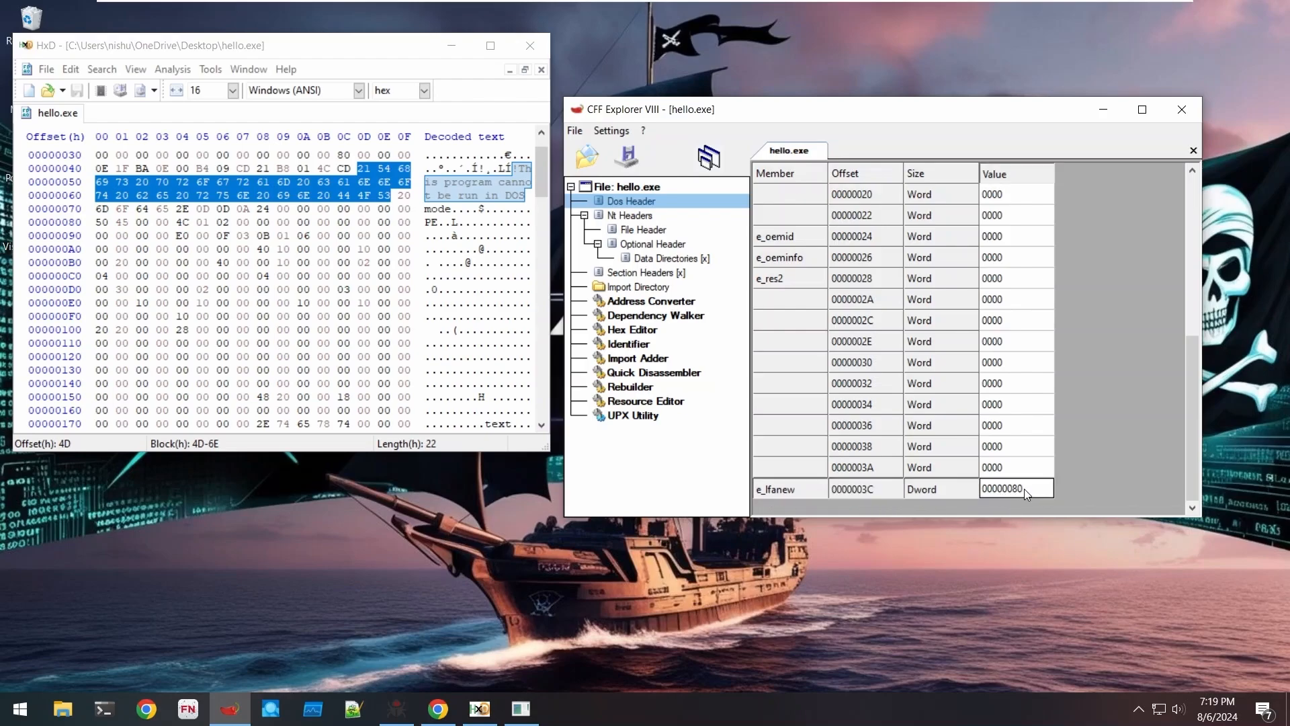
pyautogui.click(1018, 489)
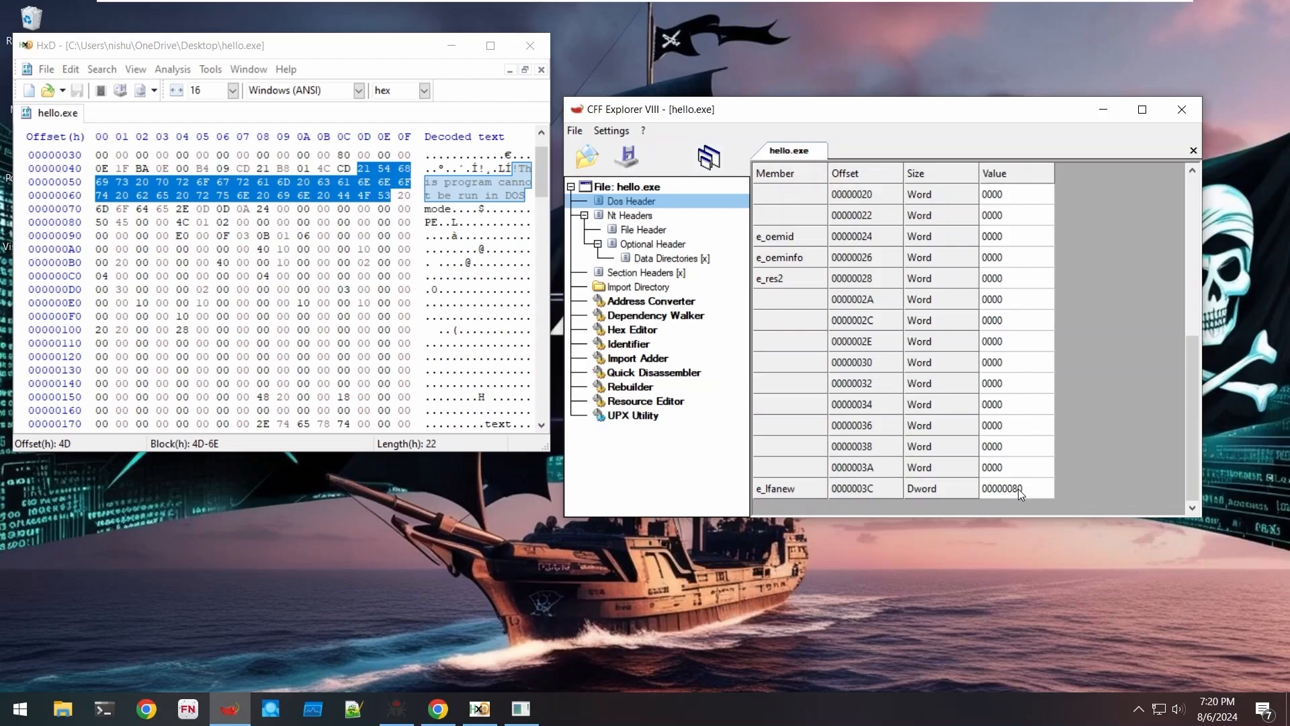
# - Match the e_lfanew value to its offset row in HxD and highlight the PE signature bytes 50 45 there
pyautogui.click(83, 224)
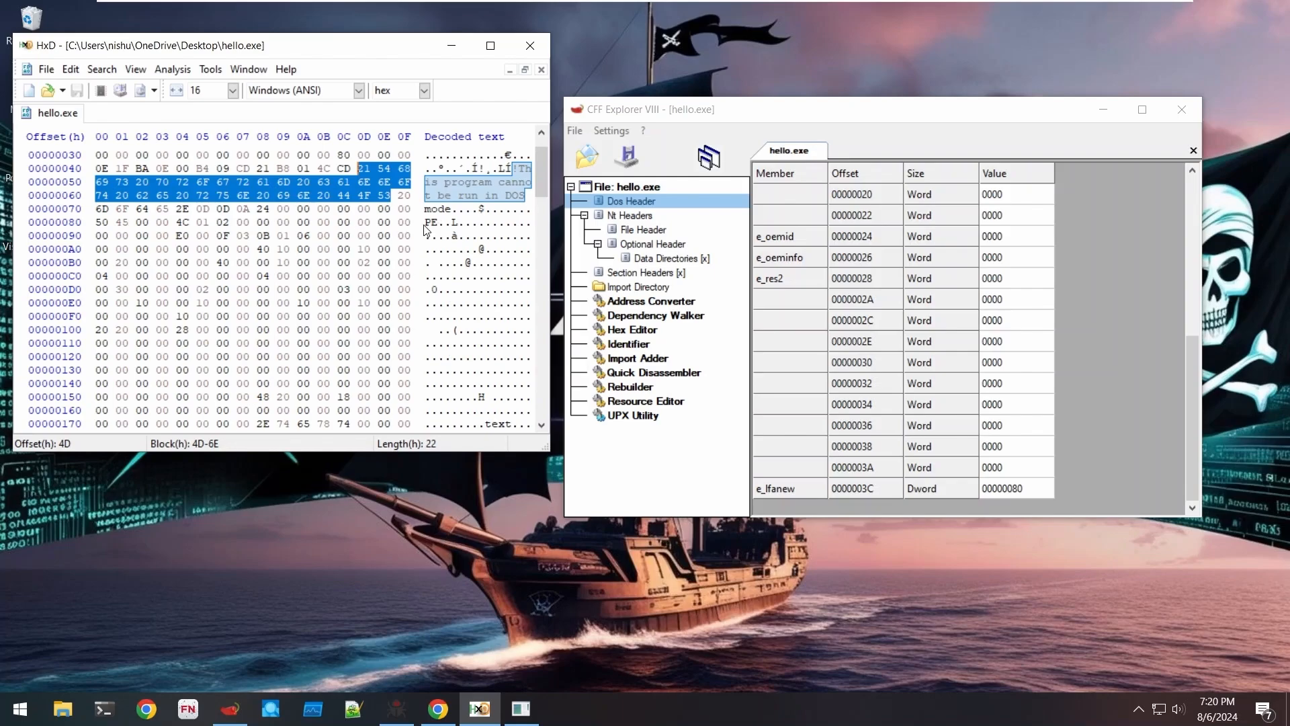
pyautogui.click(914, 374)
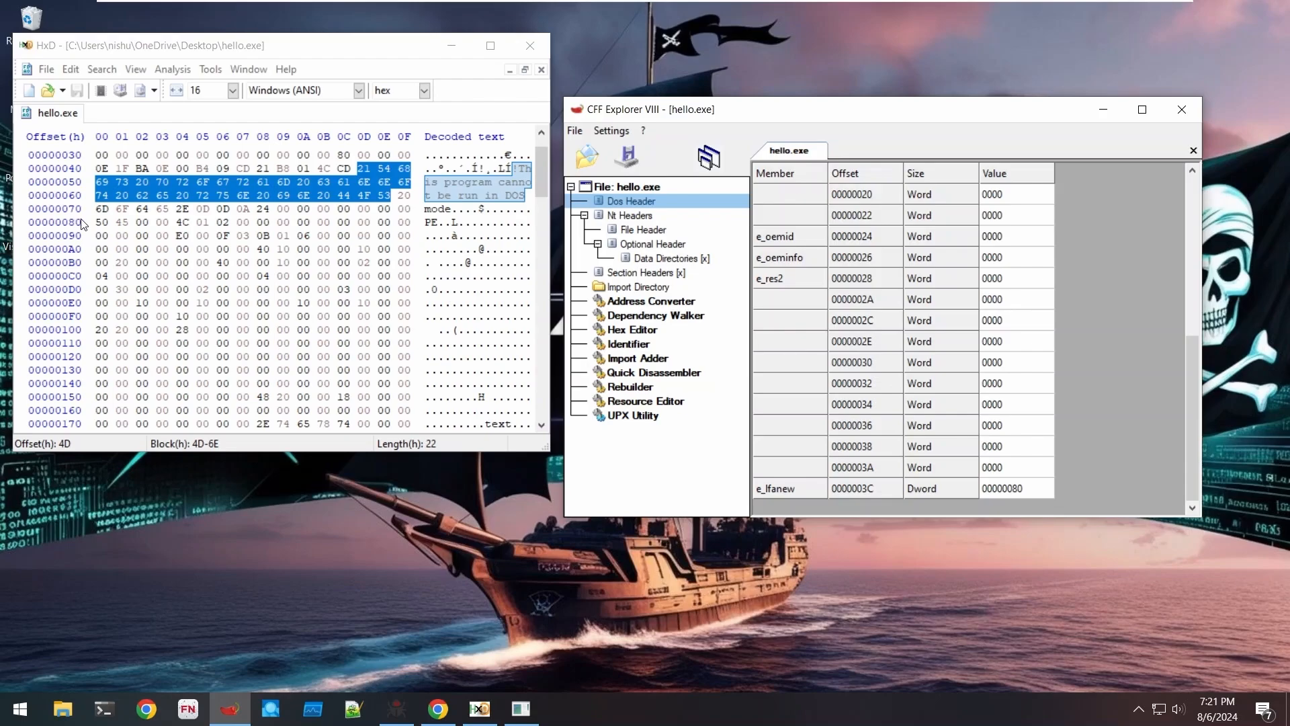
pyautogui.click(1022, 489)
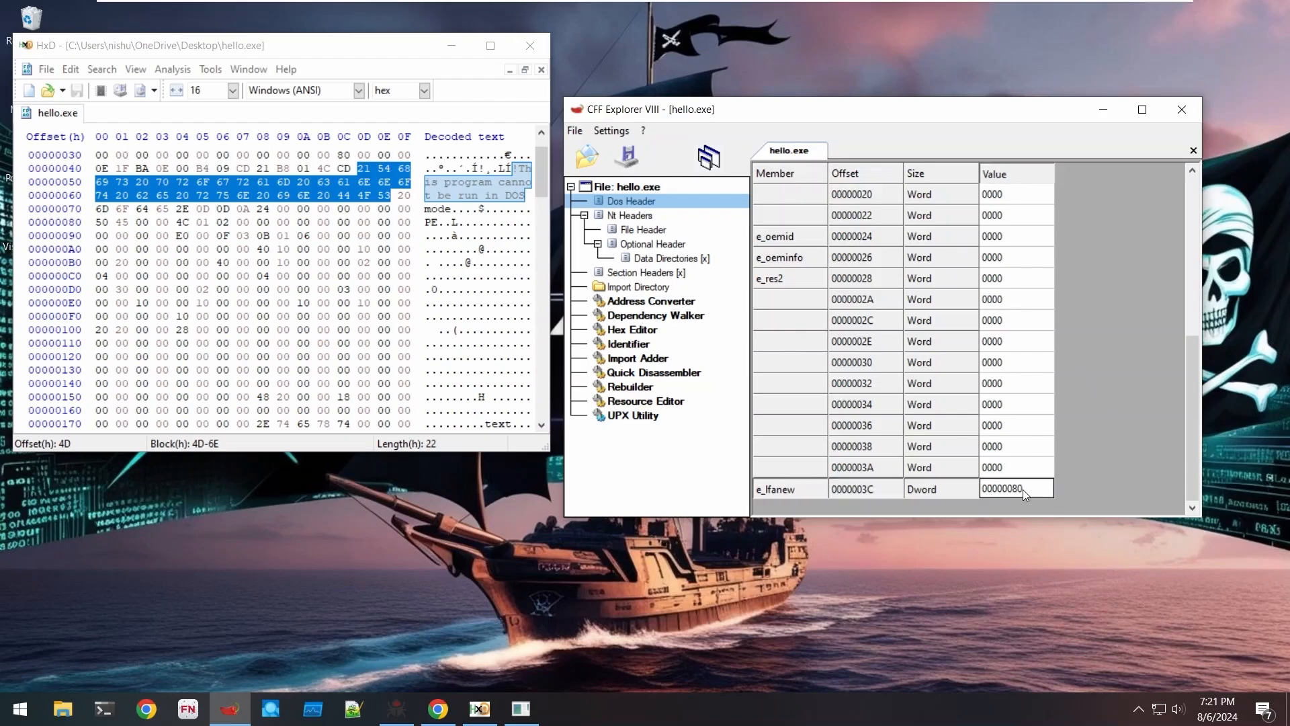
pyautogui.click(82, 227)
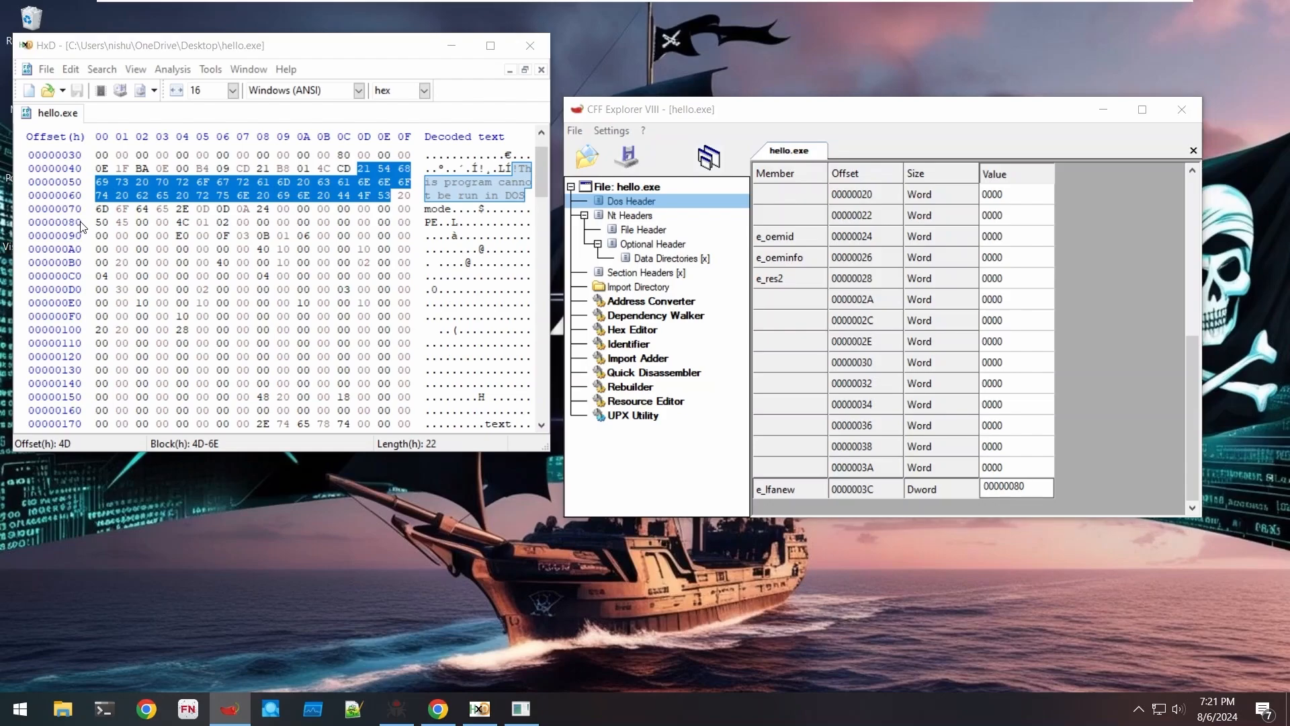
pyautogui.moveTo(132, 225); pyautogui.dragTo(94, 225)
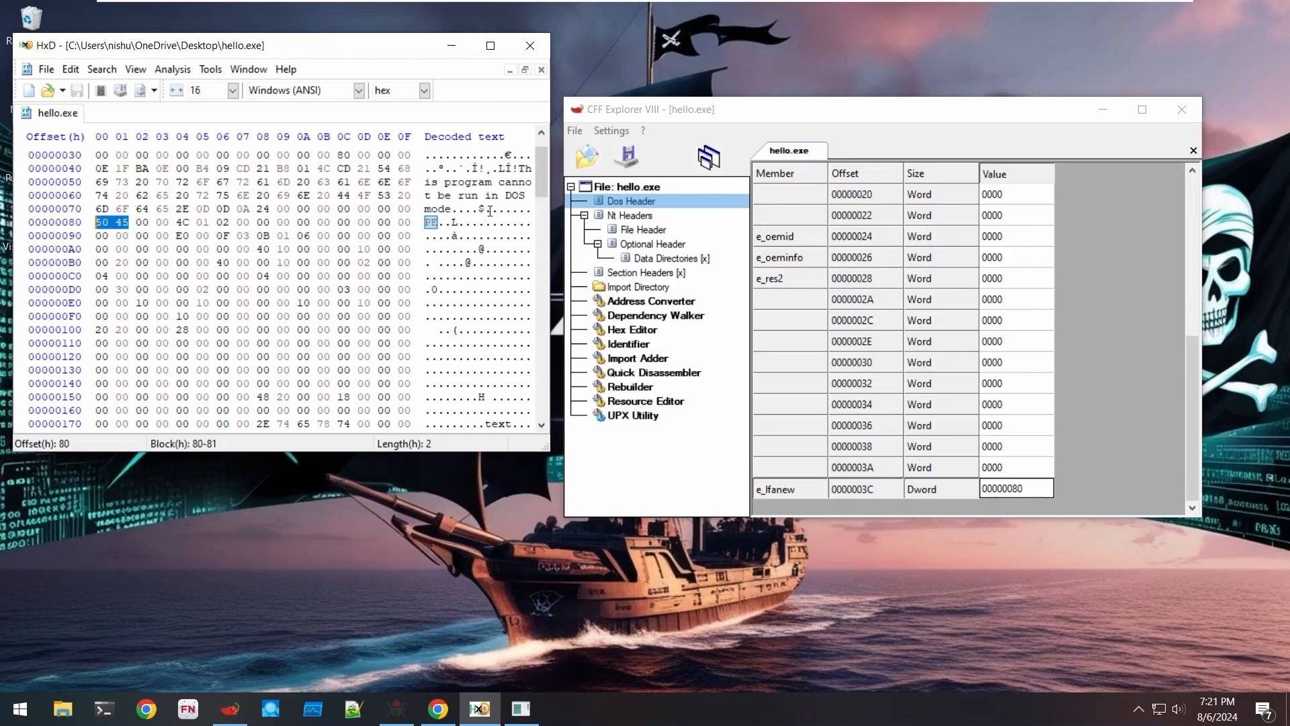
# - Review the Optional Header and Data Directories in CFF Explorer, and examine NumberOfSections in the File Header
pyautogui.click(638, 230)
pyautogui.click(639, 245)
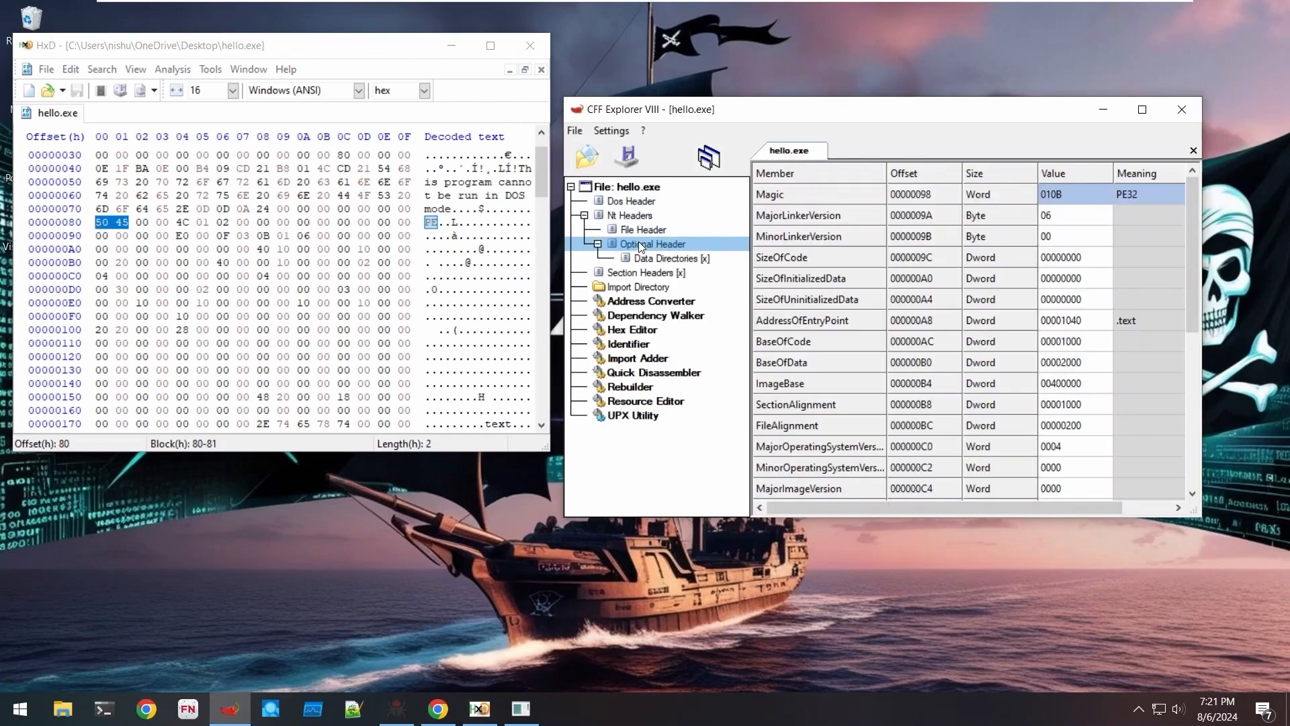
pyautogui.click(642, 258)
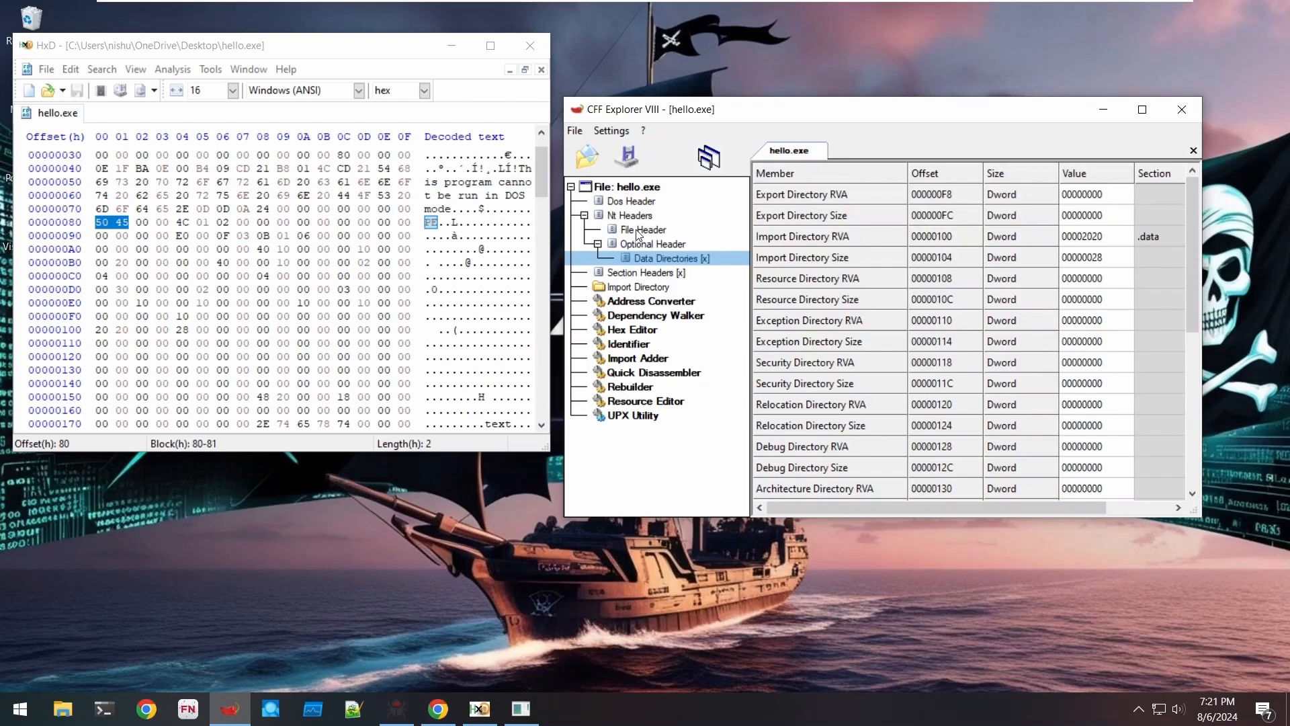
pyautogui.click(638, 230)
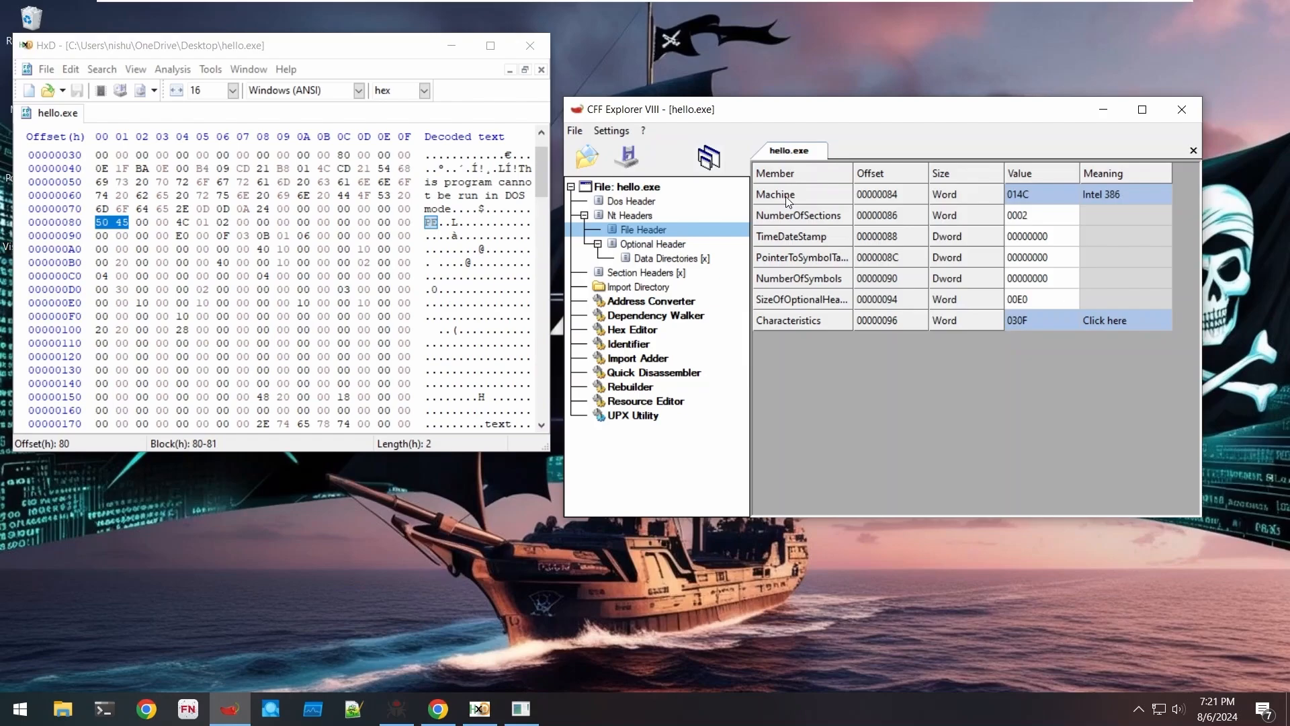
pyautogui.click(1033, 220)
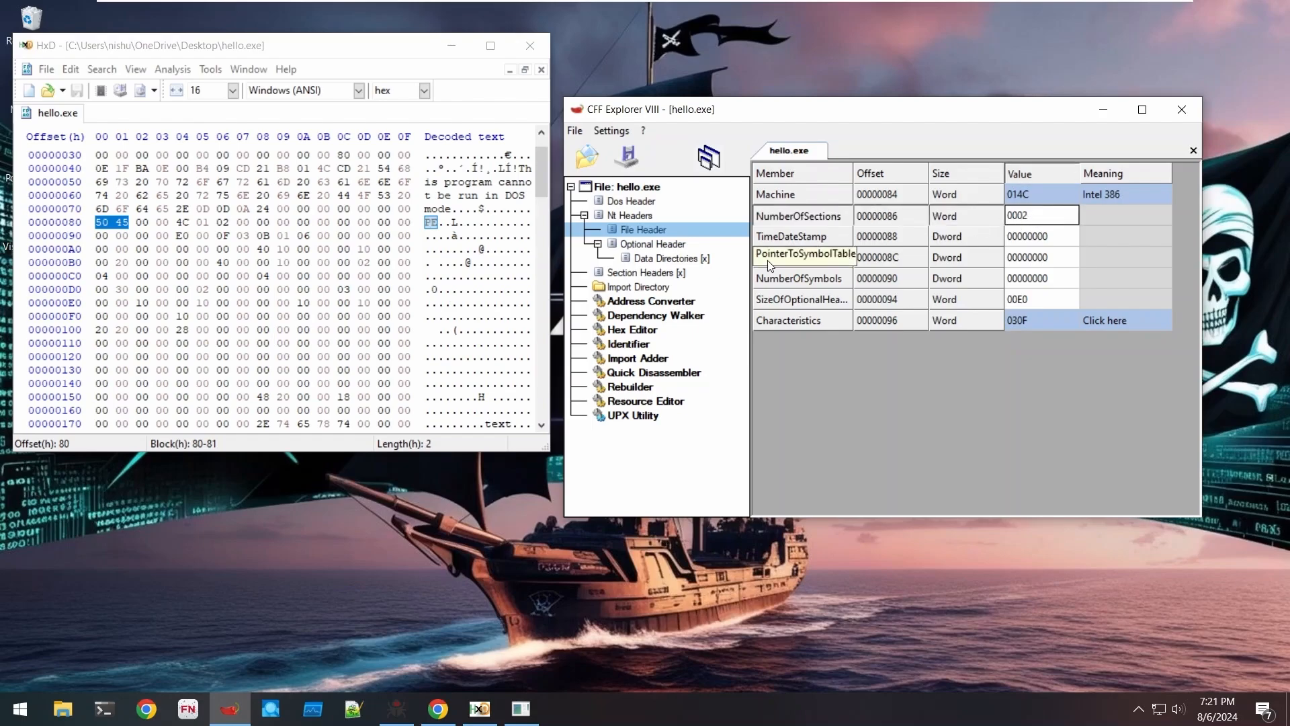
# - View the Section Headers table for .text and .data across to the Characteristics column
pyautogui.click(661, 274)
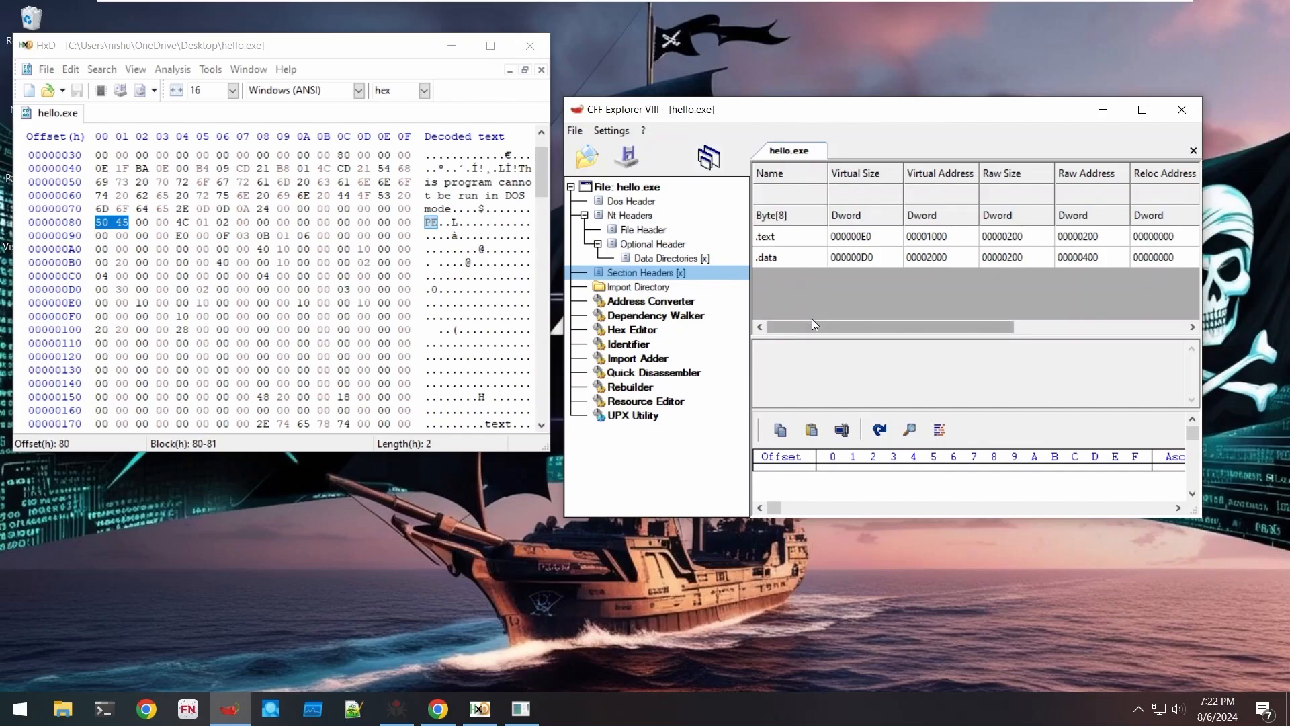
pyautogui.moveTo(814, 327); pyautogui.dragTo(1005, 325)
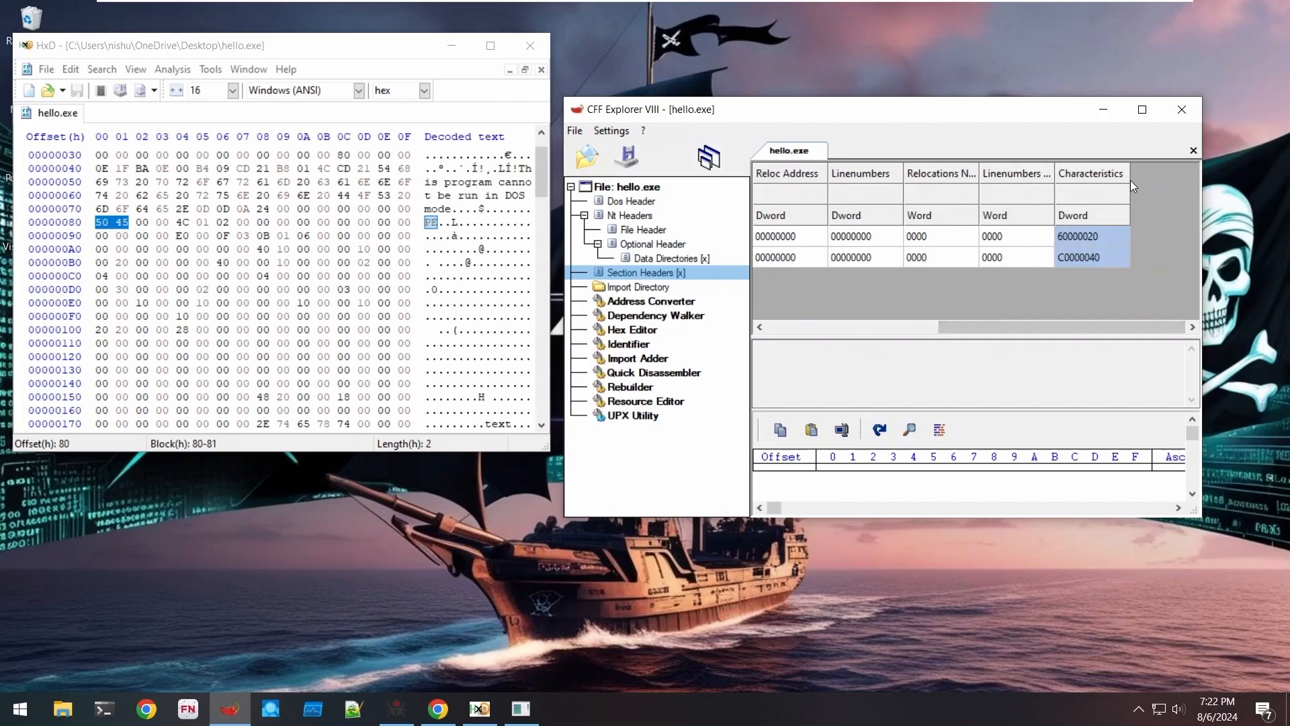
# - Inspect the Characteristics of the .text and .data sections, close the Section Flags dialog and return to the section names
pyautogui.click(1091, 237)
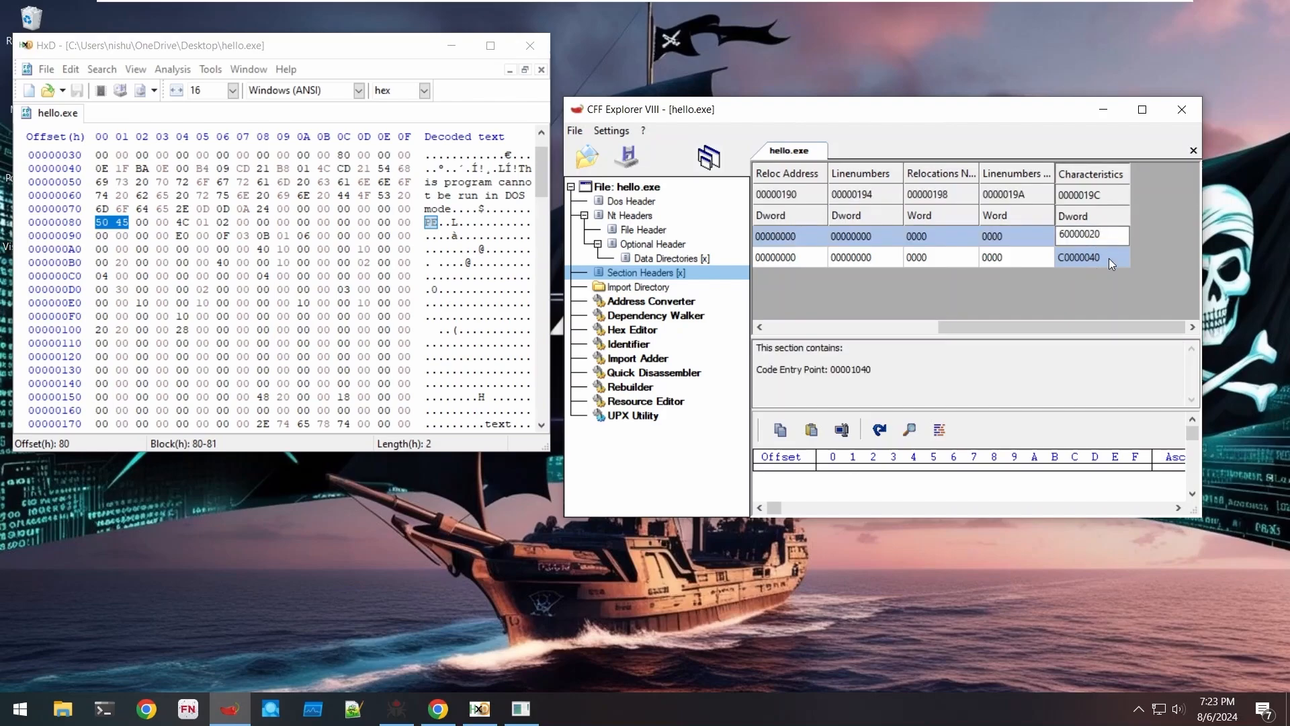
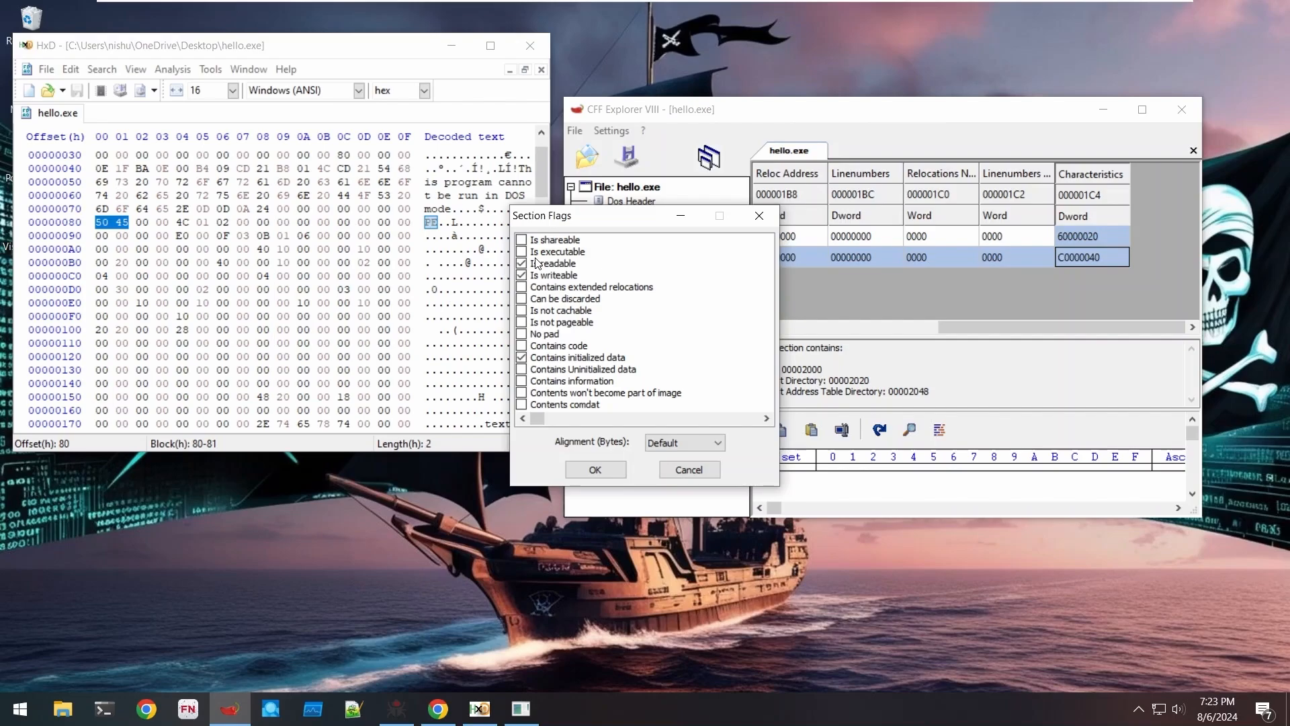
pyautogui.click(753, 224)
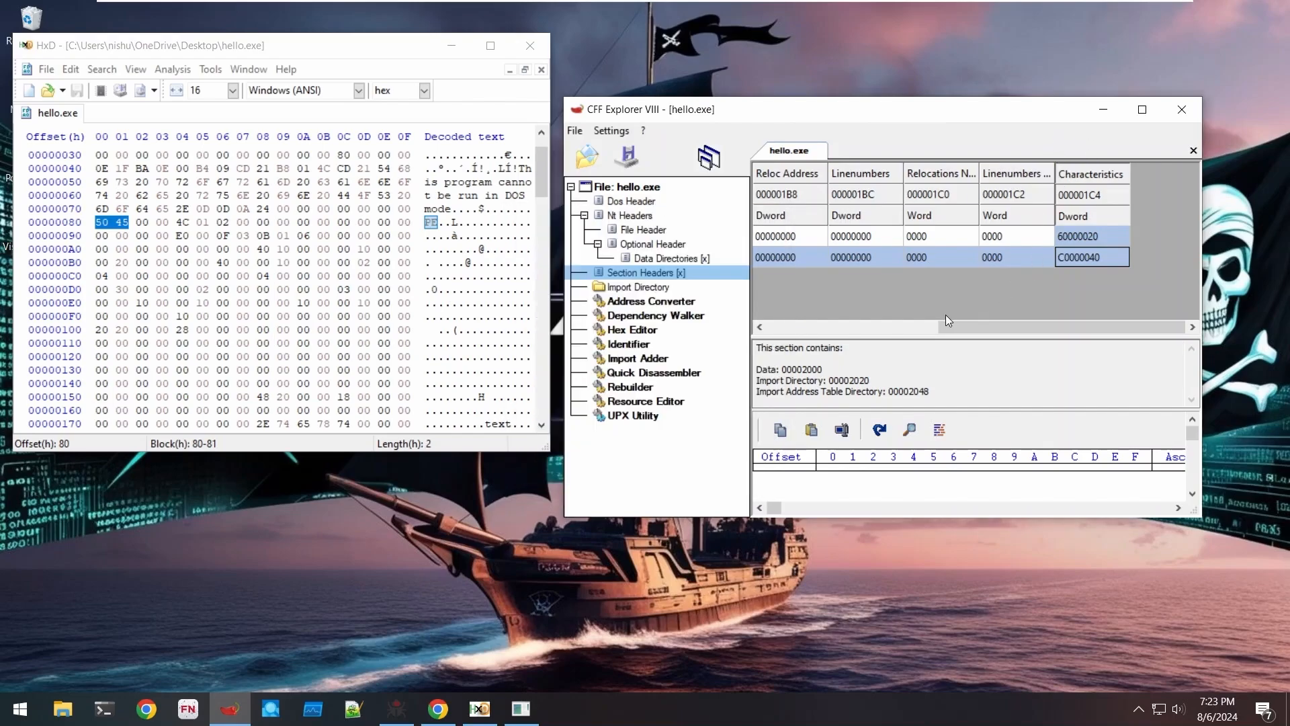
pyautogui.moveTo(961, 330); pyautogui.dragTo(781, 300)
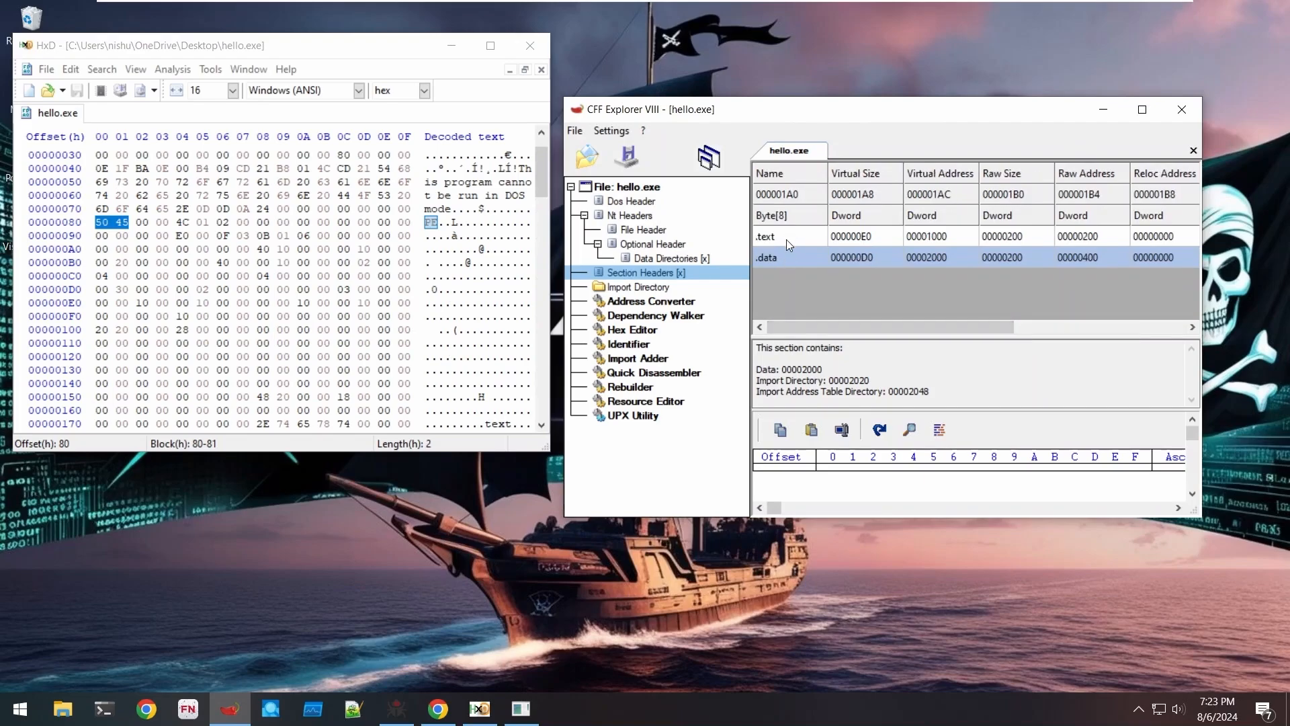
# - Compare NumberOfSections in the File Header with the Section Headers table, and check the SizeOfOptionalHeader field
pyautogui.click(644, 232)
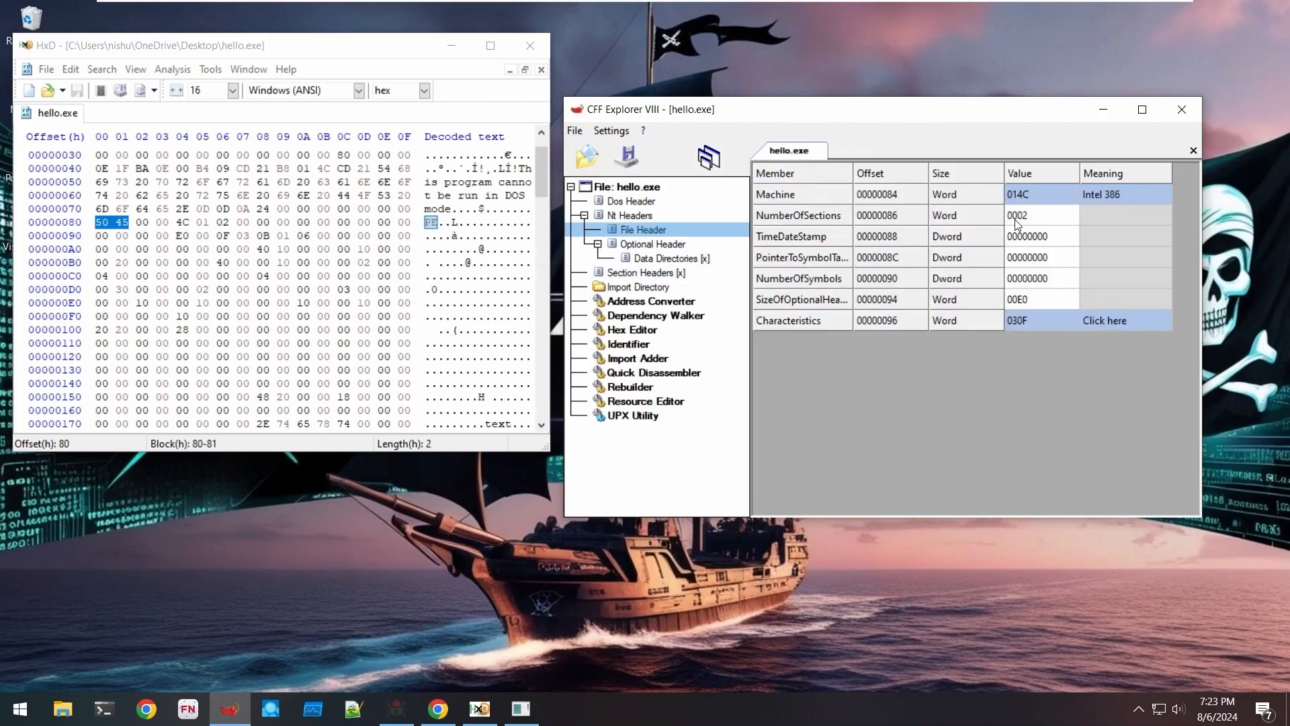
pyautogui.click(639, 272)
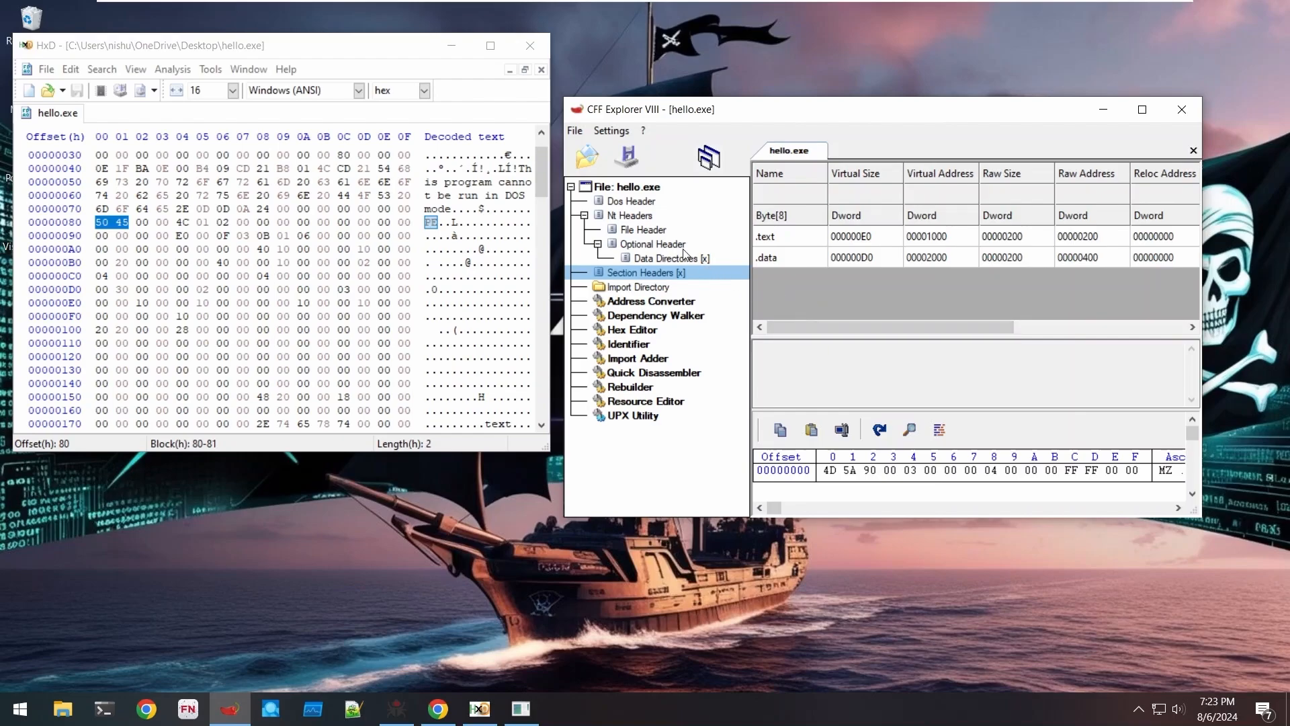
pyautogui.click(658, 230)
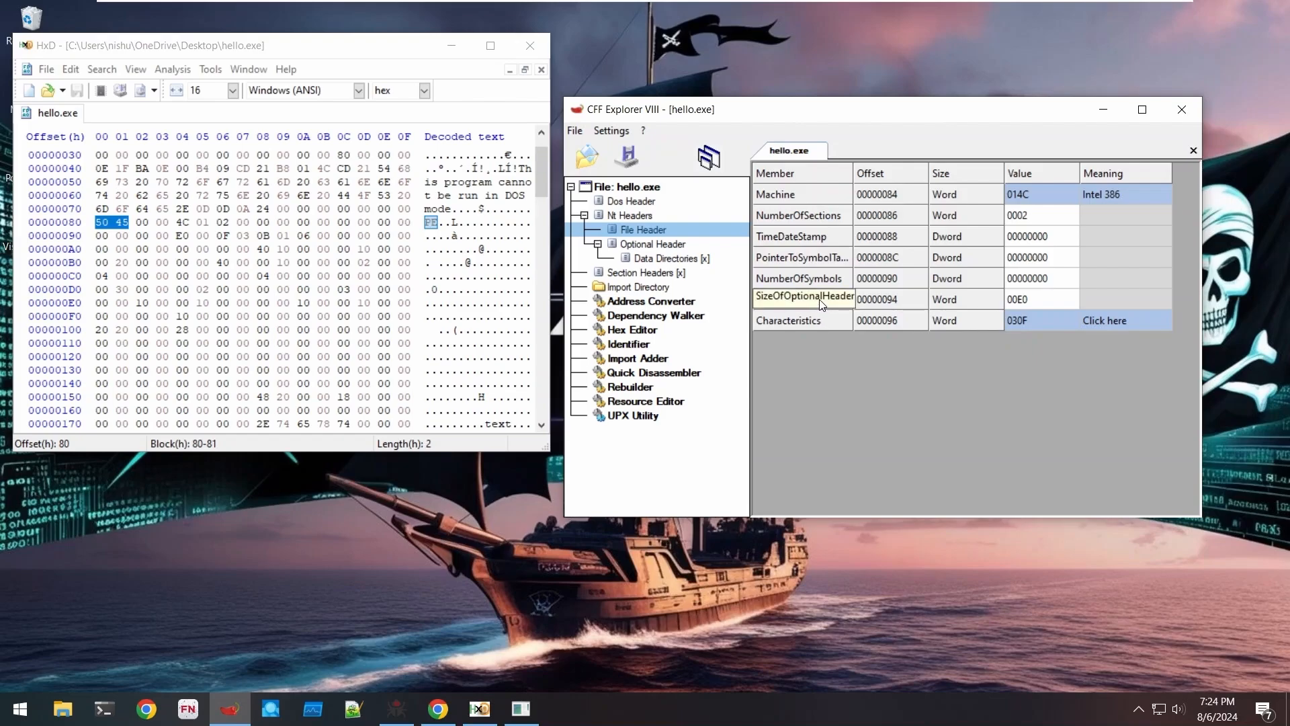
# - Compare AddressOfEntryPoint in the Optional Header with x32dbg by running hello.exe to its entry breakpoint, and minimize the debugger
pyautogui.click(655, 245)
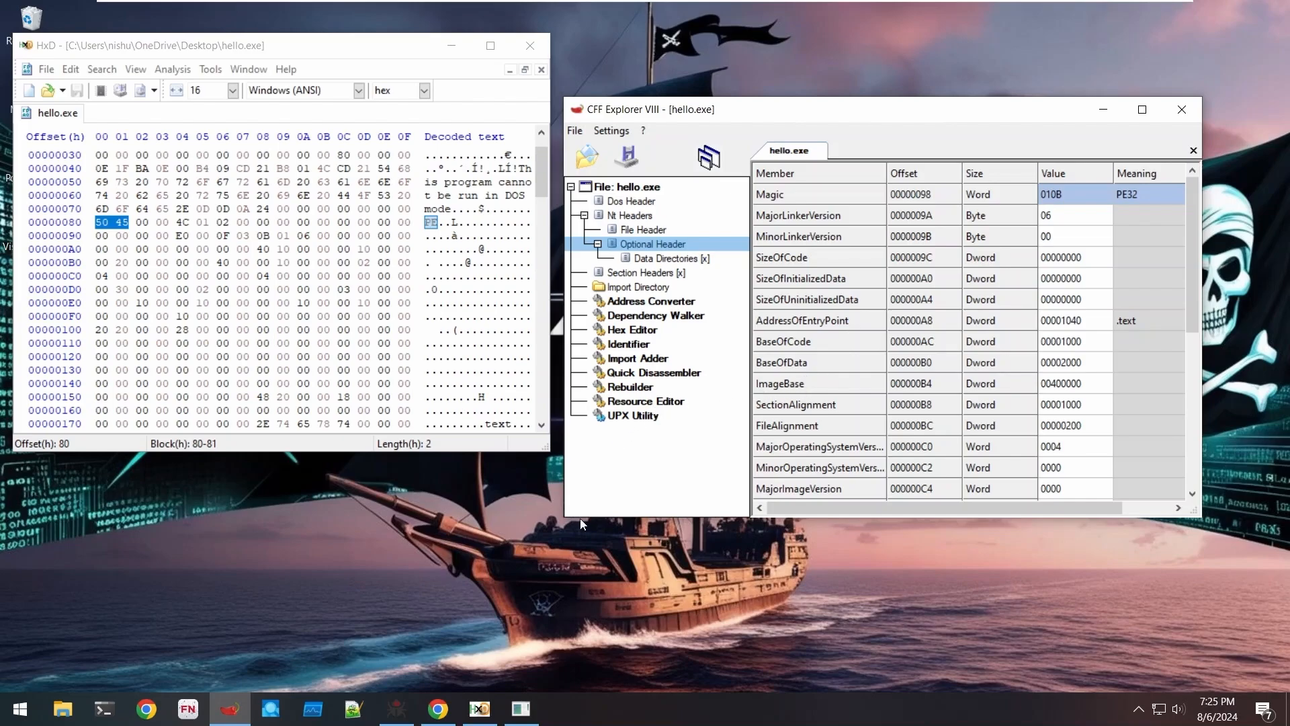
pyautogui.click(395, 709)
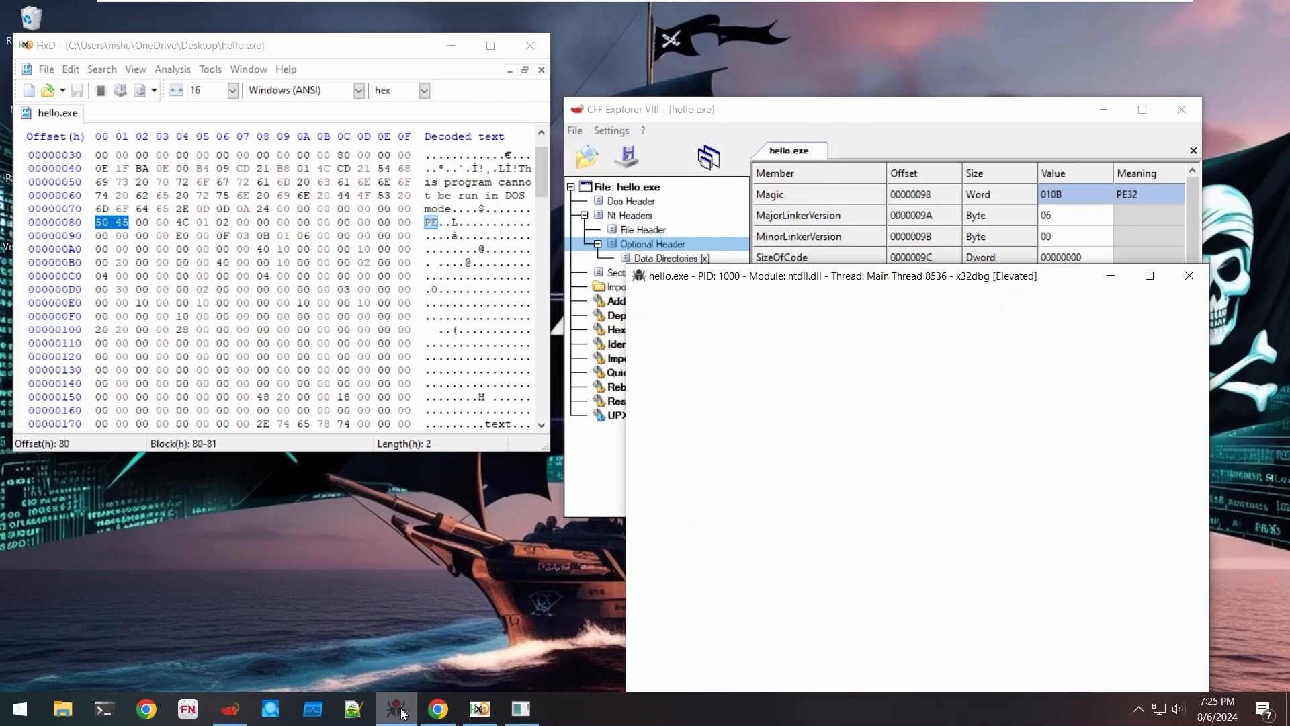
pyautogui.moveTo(685, 280); pyautogui.dragTo(205, 181)
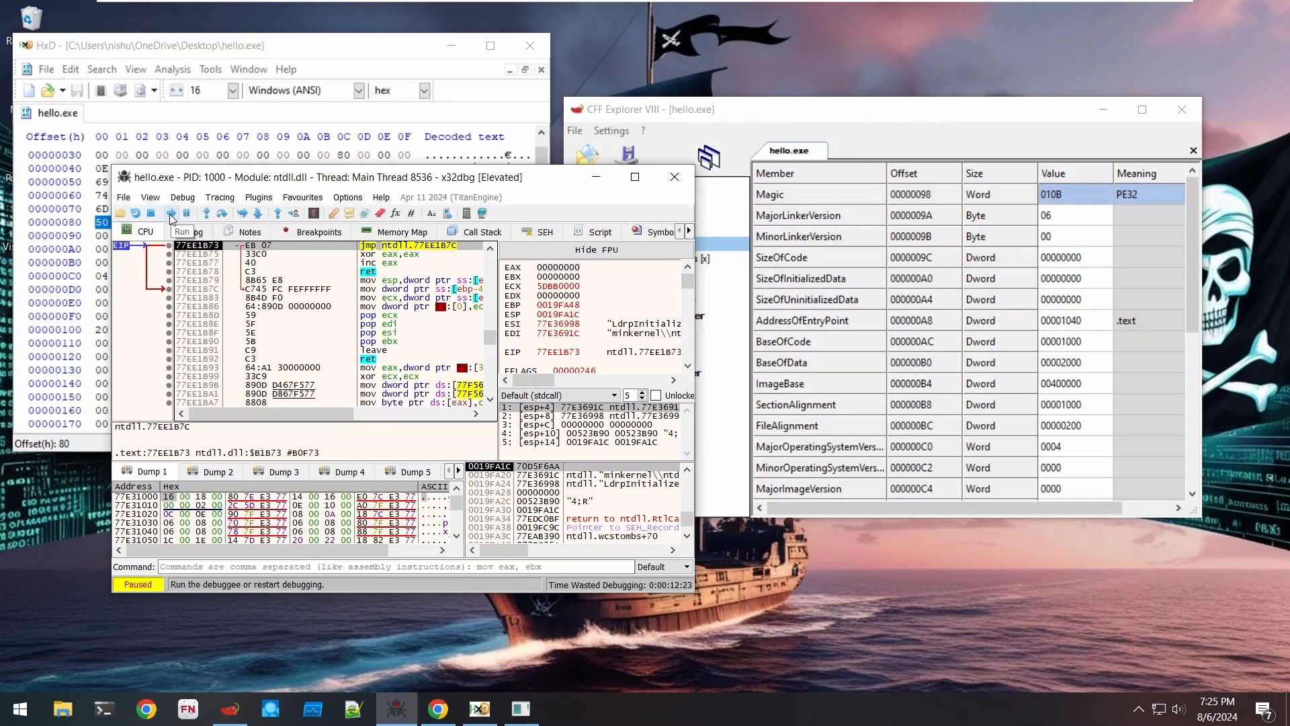
pyautogui.click(172, 213)
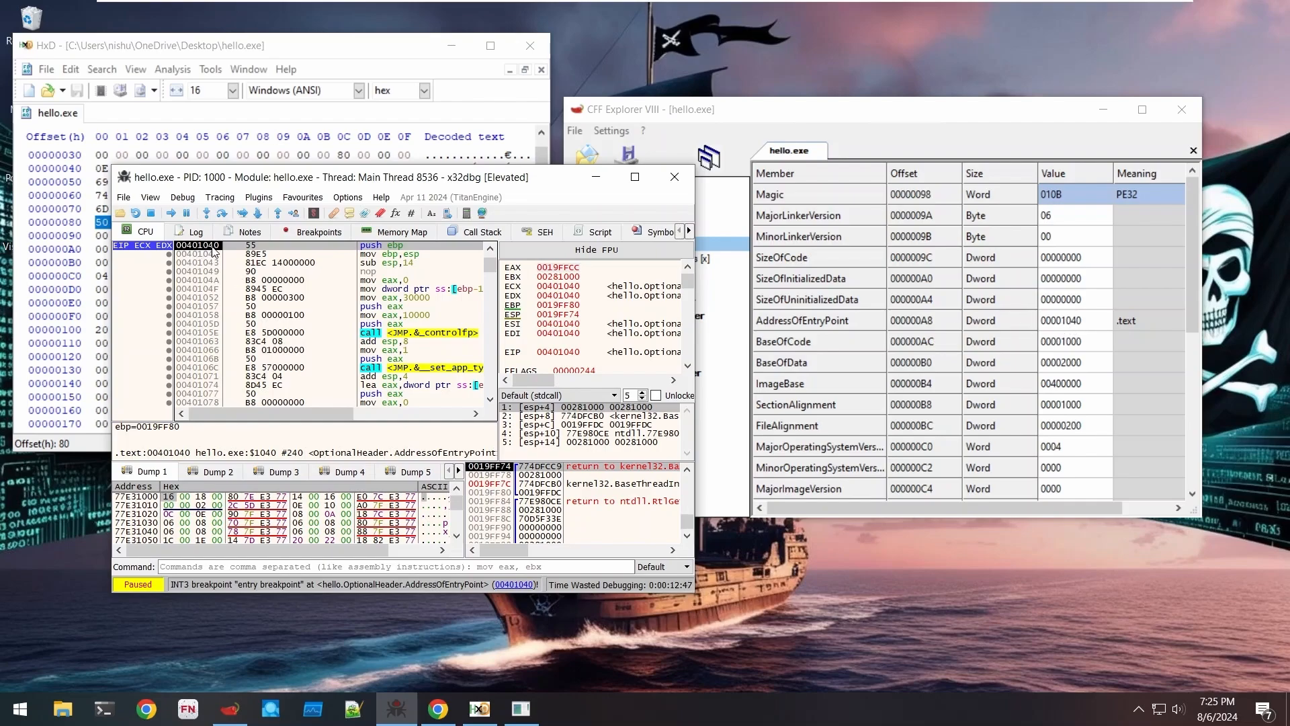
pyautogui.click(594, 189)
# - Review the remaining Optional Header fields, including SizeOfImage and the Subsystem meaning, and return to the Magic field
pyautogui.scroll(-3, 805, 403)
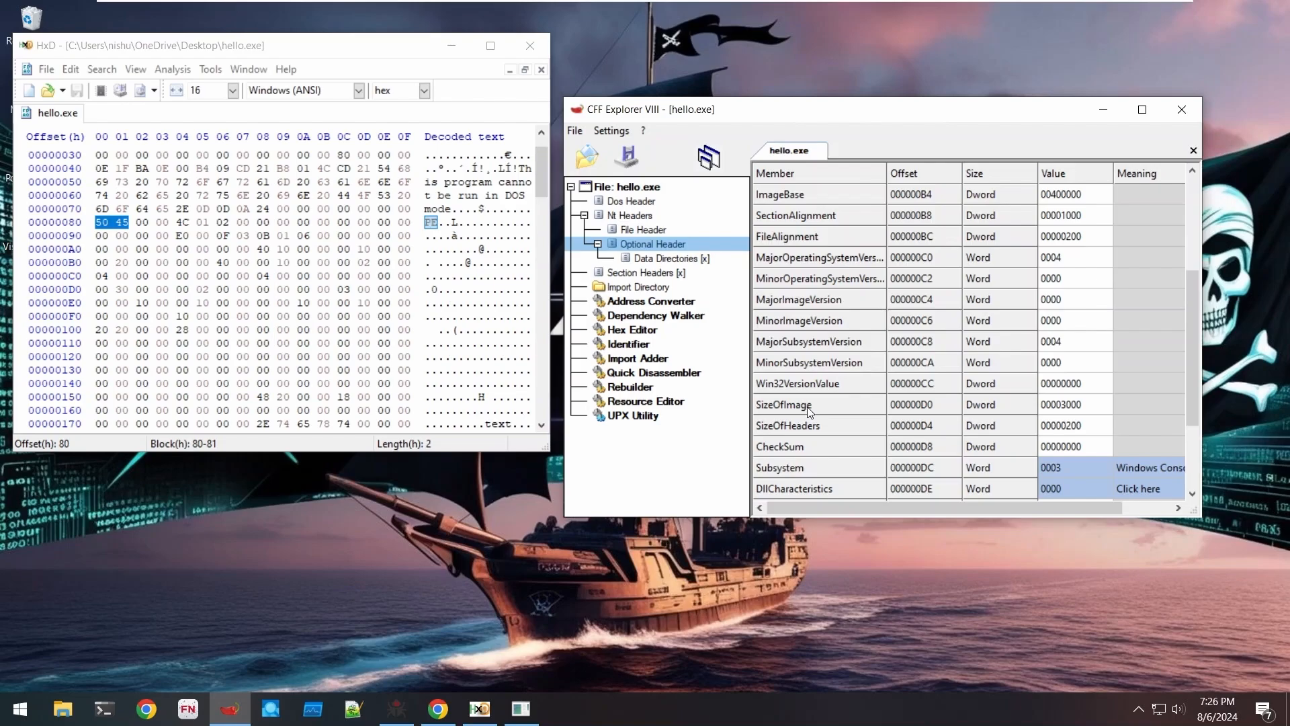
pyautogui.scroll(-1, 807, 410)
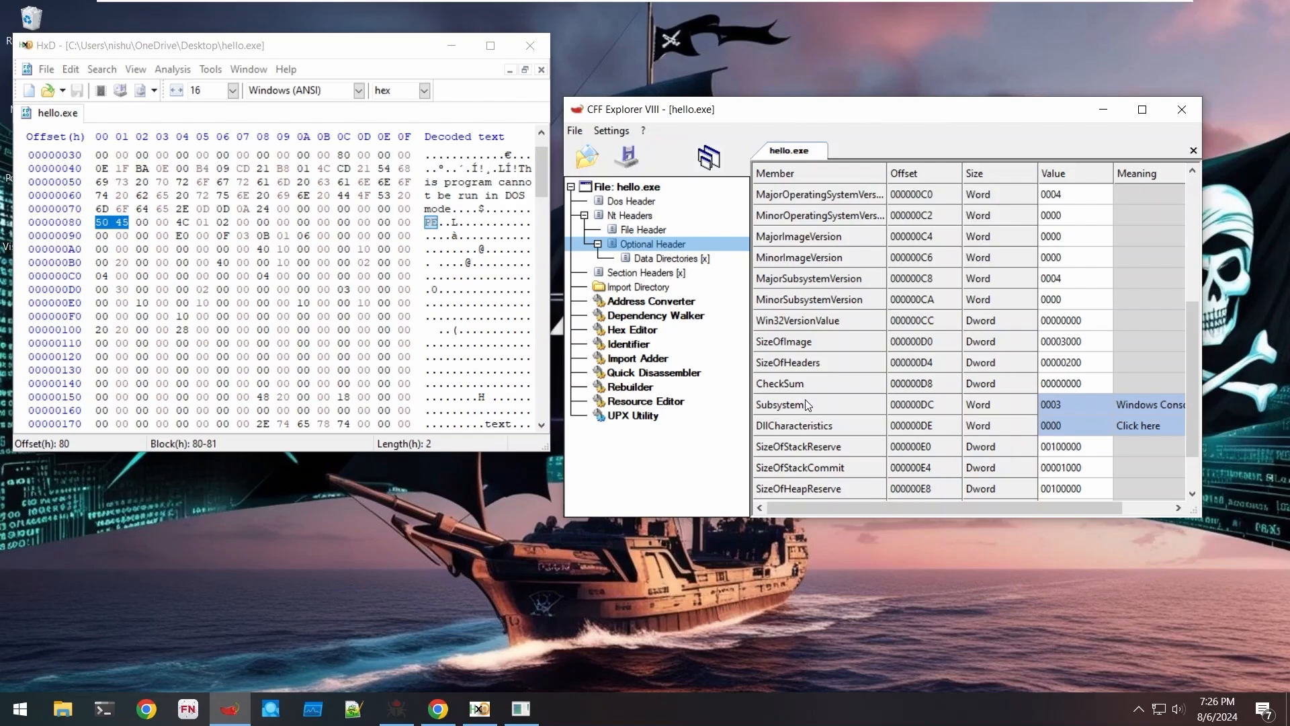
pyautogui.moveTo(927, 504)
pyautogui.mouseDown()
pyautogui.moveTo(940, 504)
pyautogui.moveTo(925, 503)
pyautogui.mouseUp()
pyautogui.moveTo(1078, 506); pyautogui.dragTo(1083, 506)
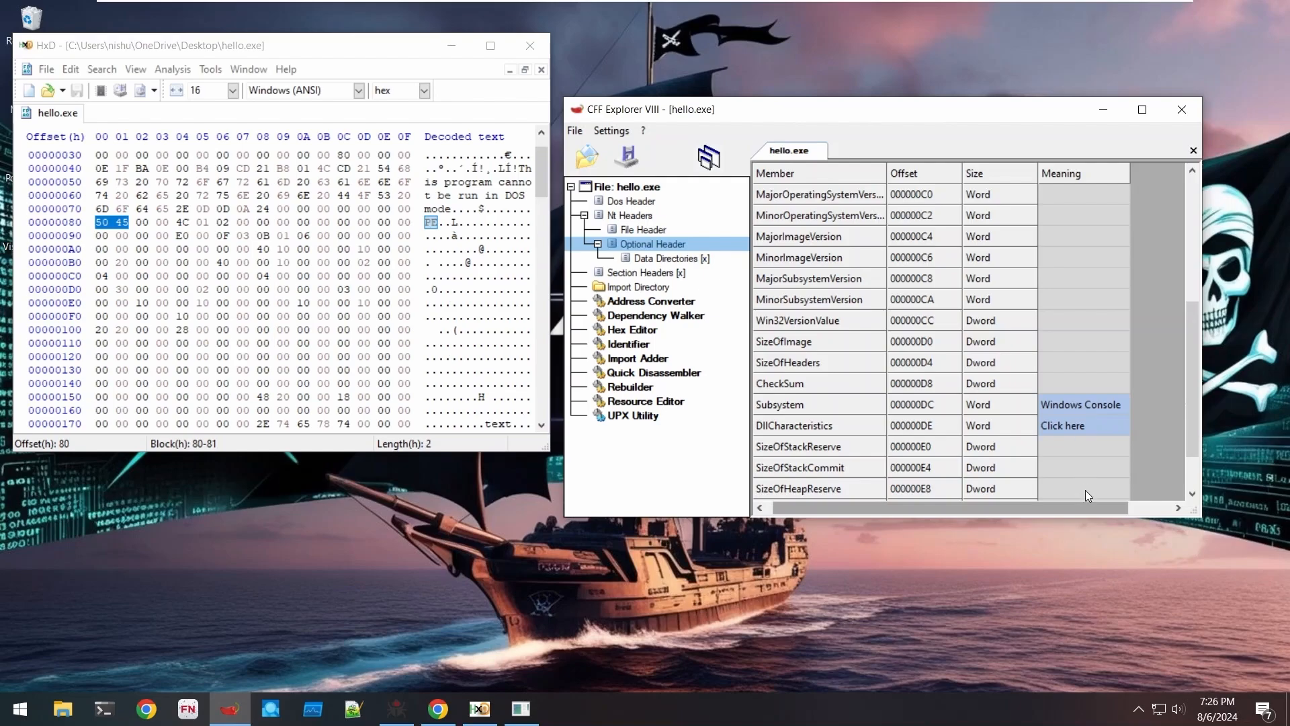
pyautogui.moveTo(1082, 506); pyautogui.dragTo(1075, 506)
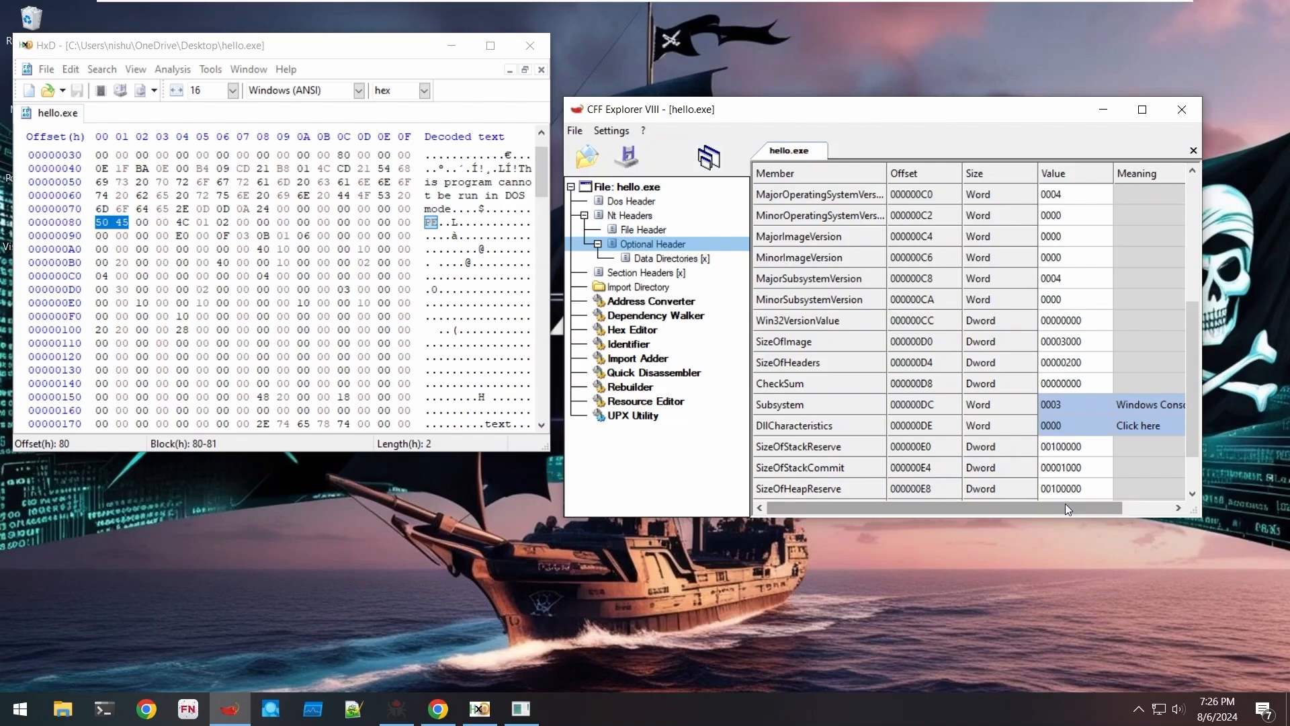
pyautogui.scroll(4, 1007, 442)
pyautogui.click(779, 195)
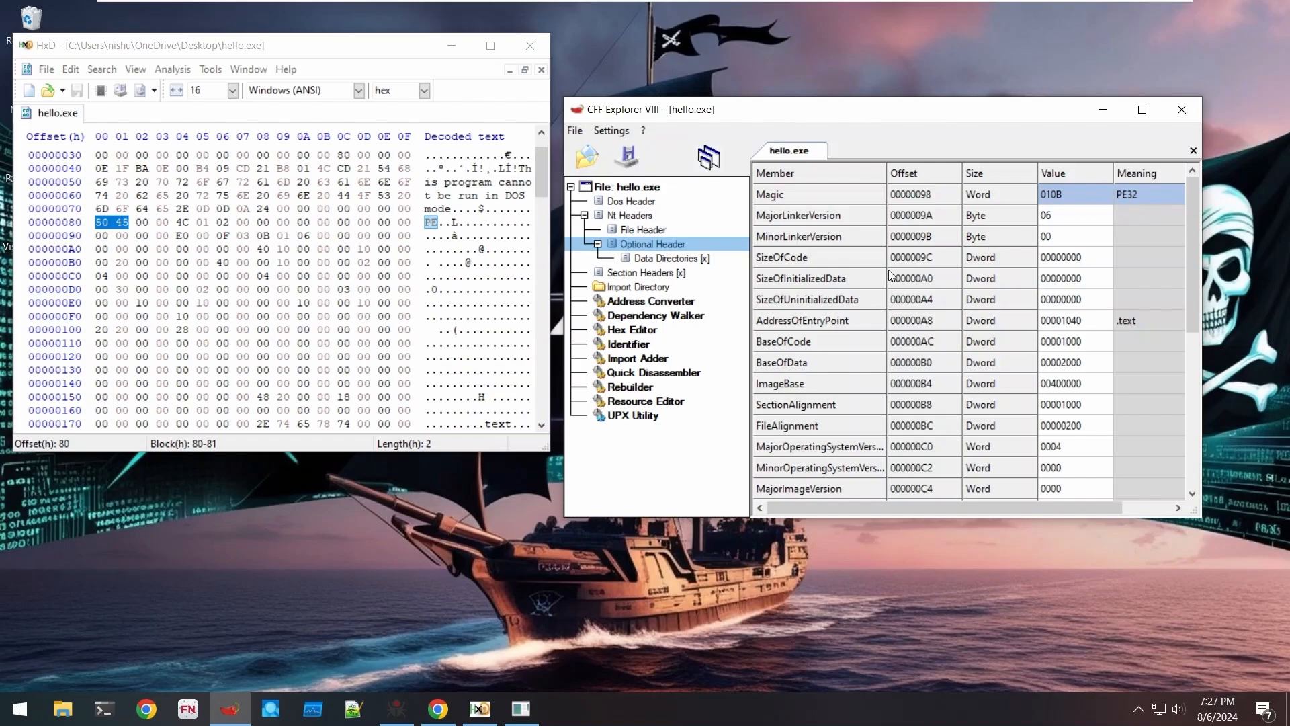
# - Examine the Data Directories and the .text entry in Section Headers, and minimize CFF Explorer and HxD
pyautogui.click(675, 263)
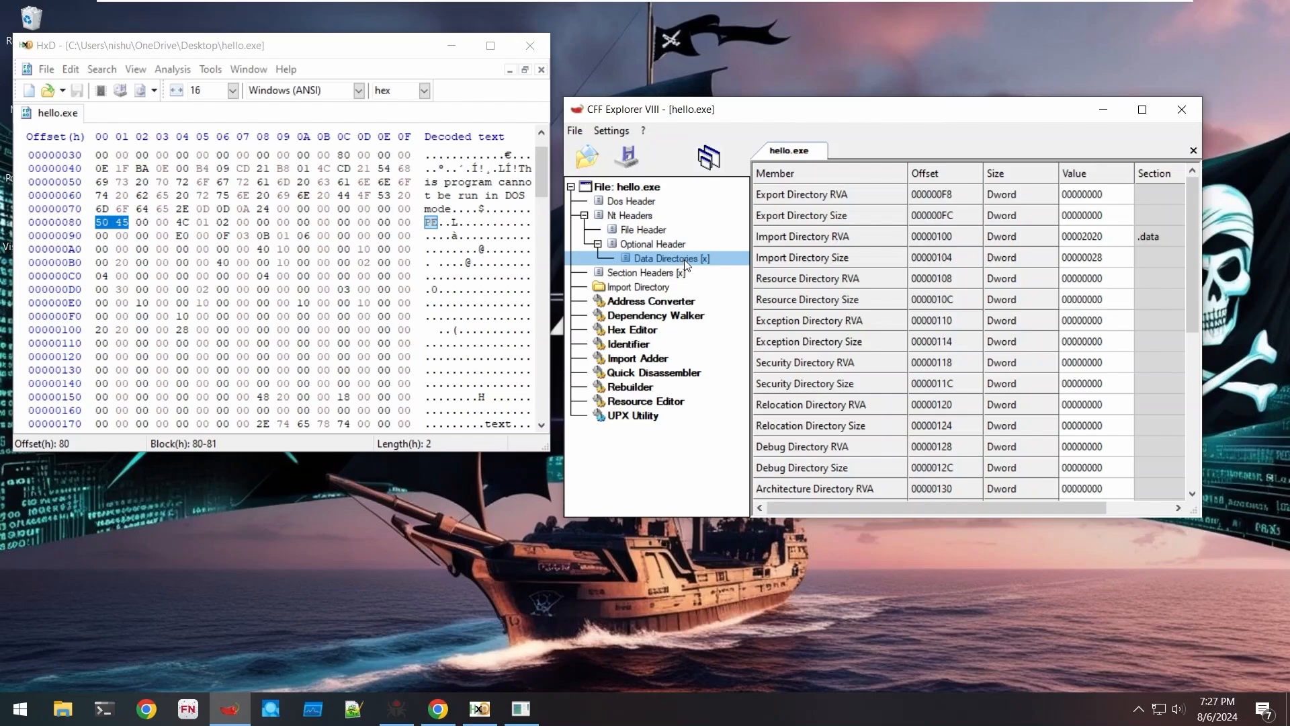
pyautogui.click(653, 274)
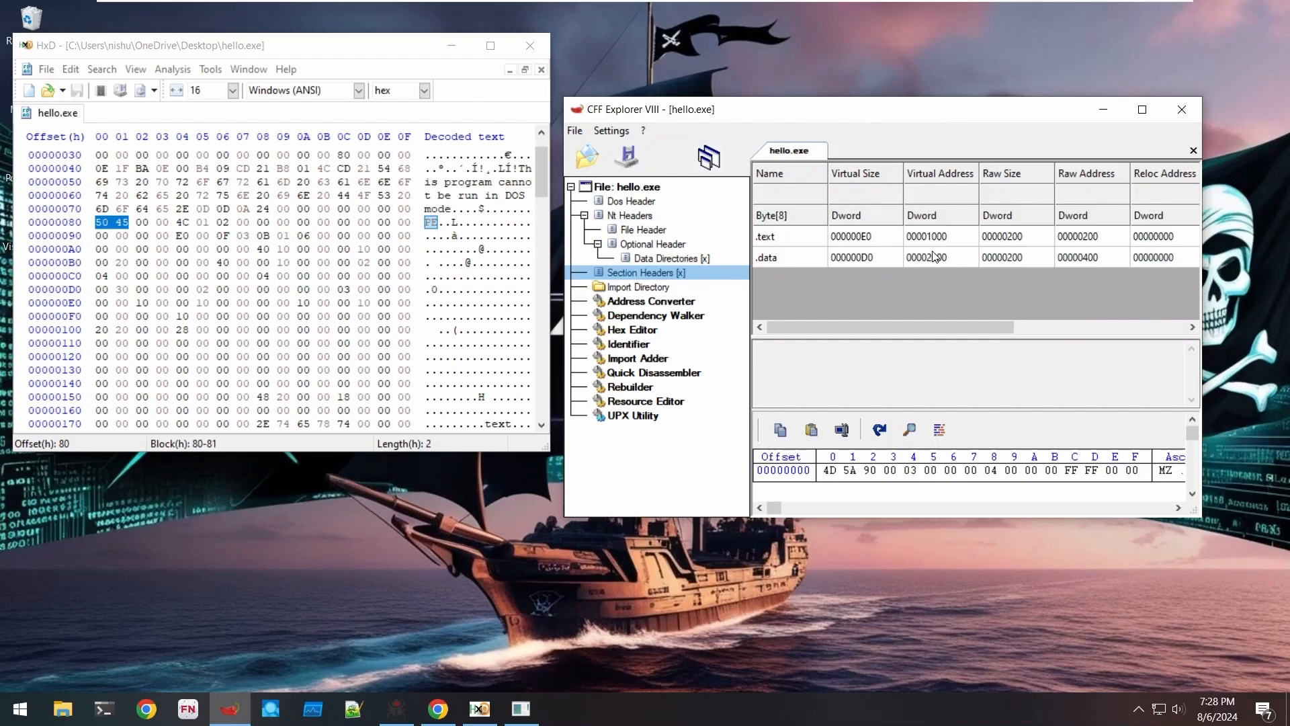
pyautogui.click(841, 241)
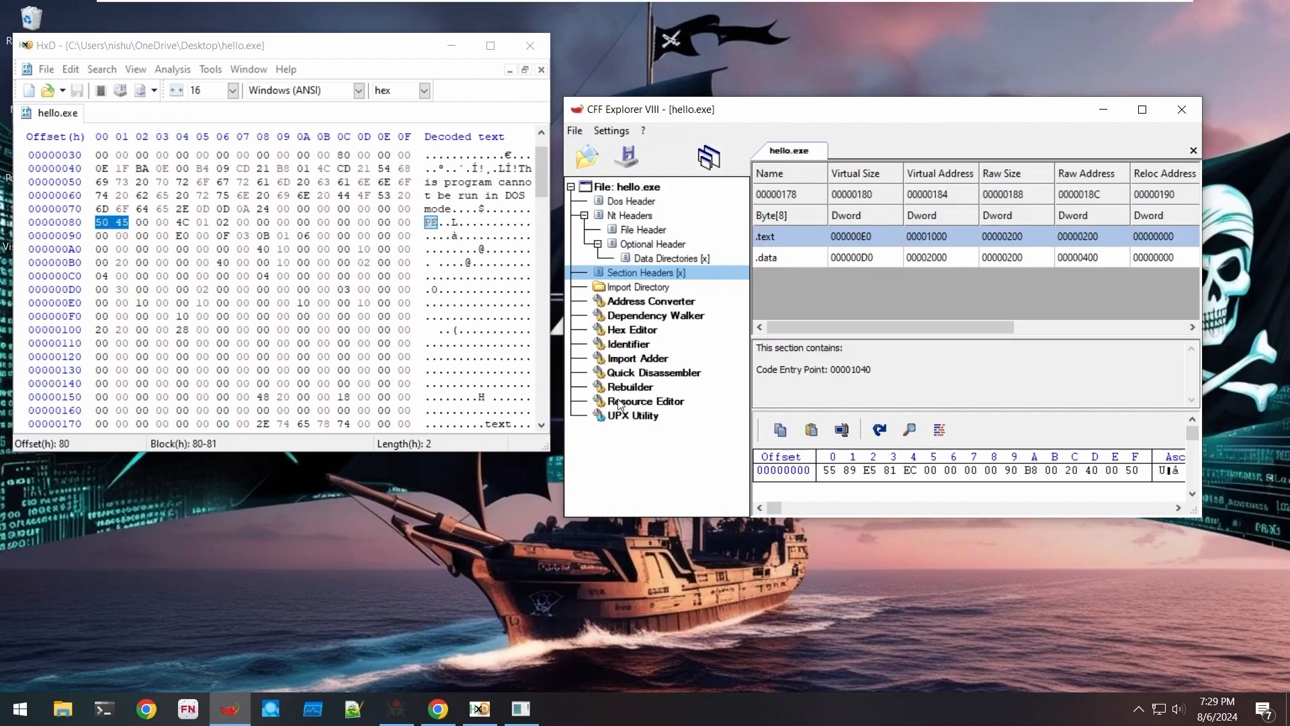
pyautogui.click(1102, 110)
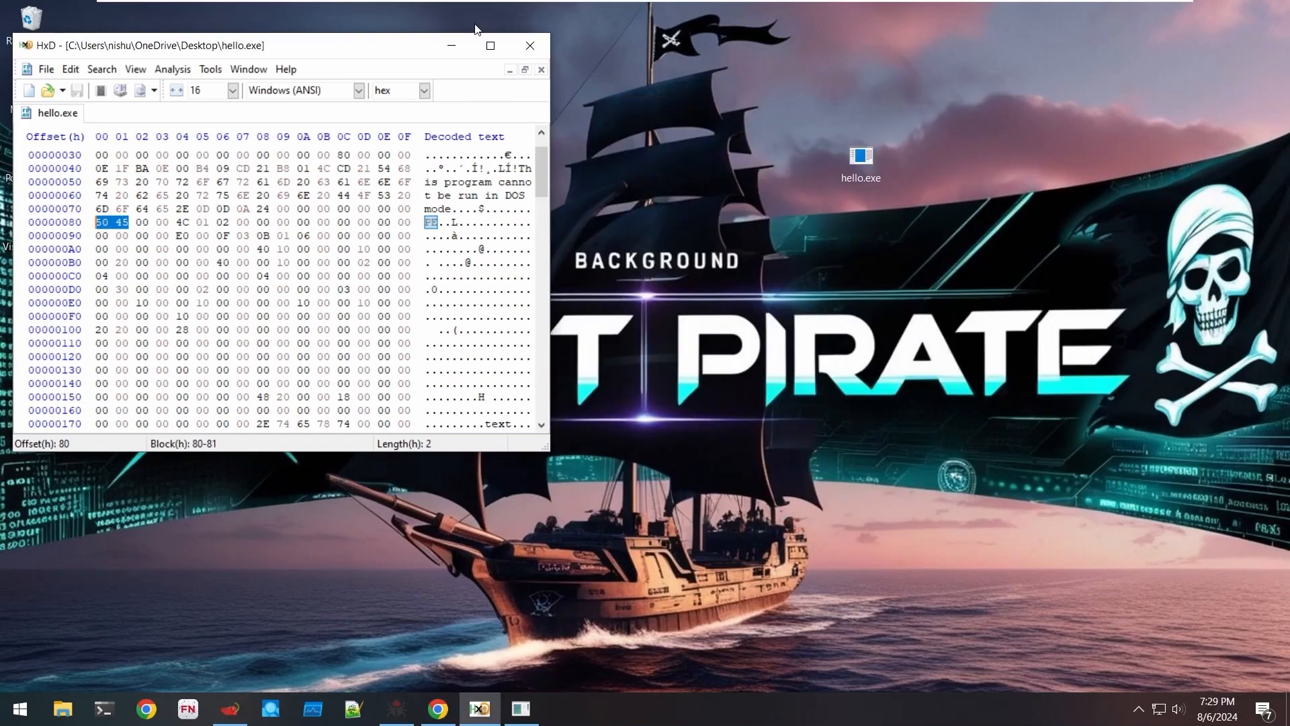
pyautogui.click(451, 46)
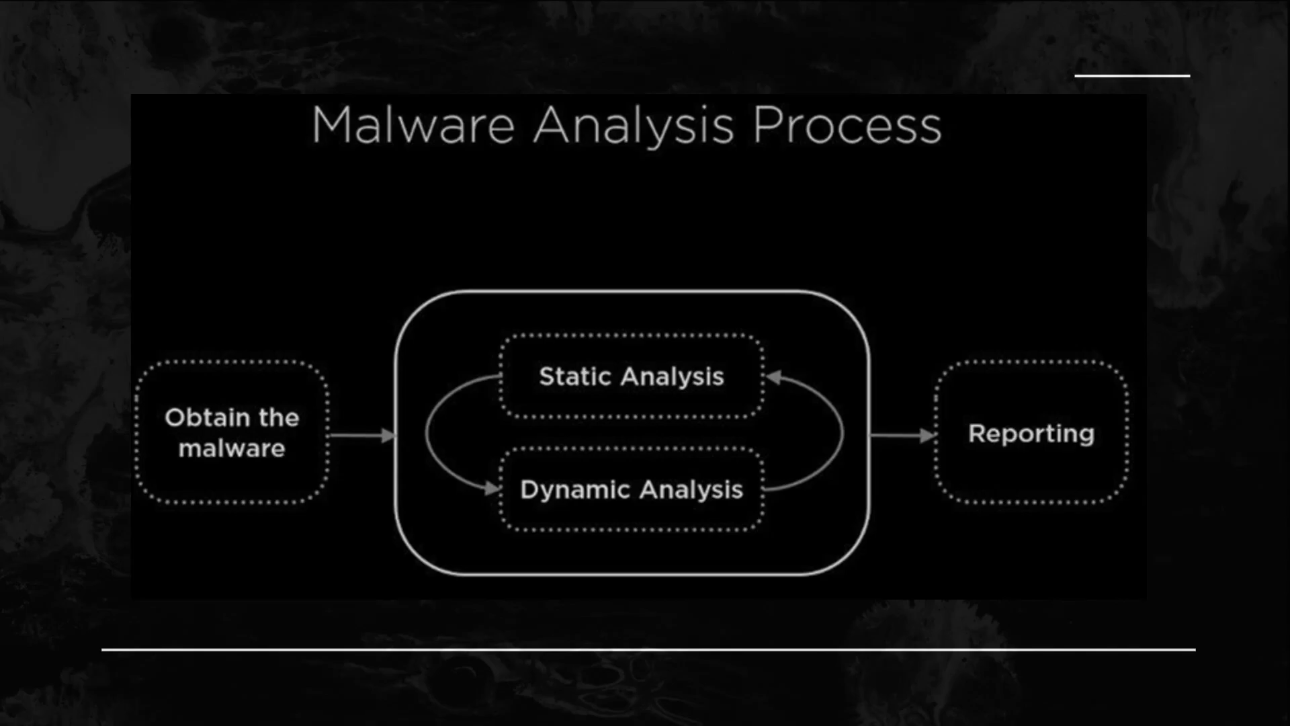
pyautogui.press('Right')
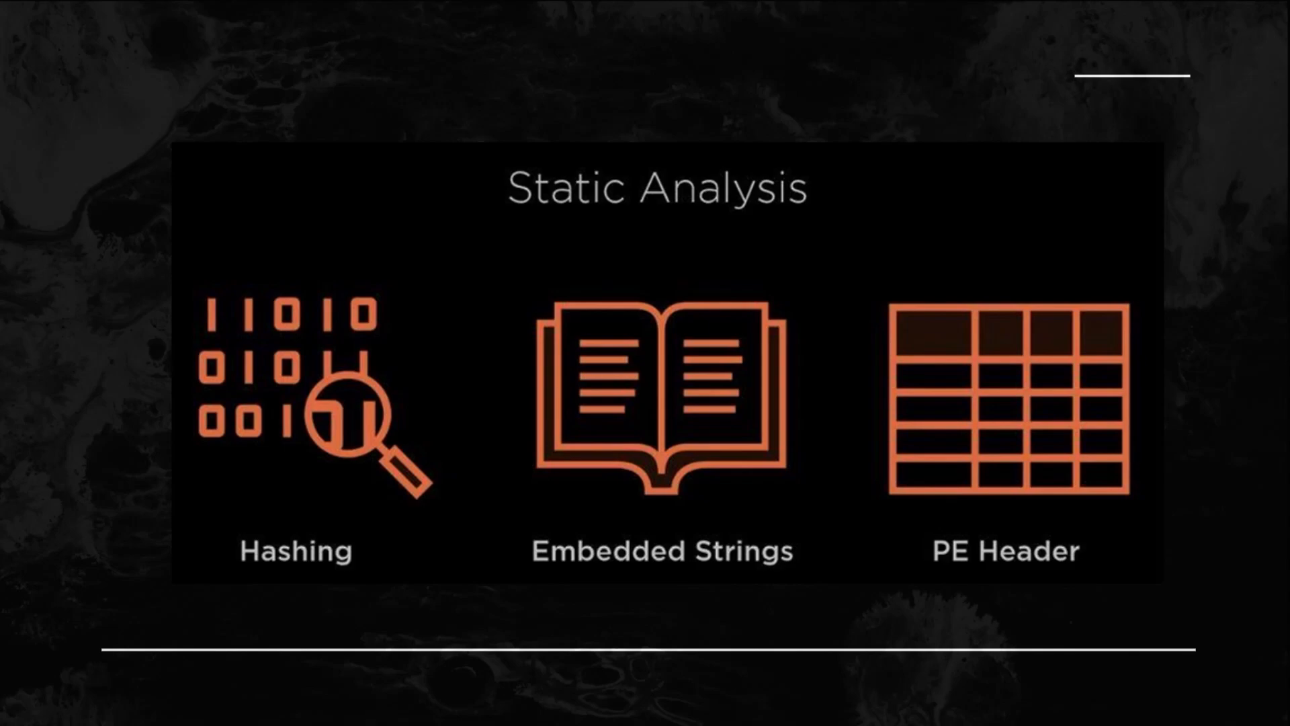
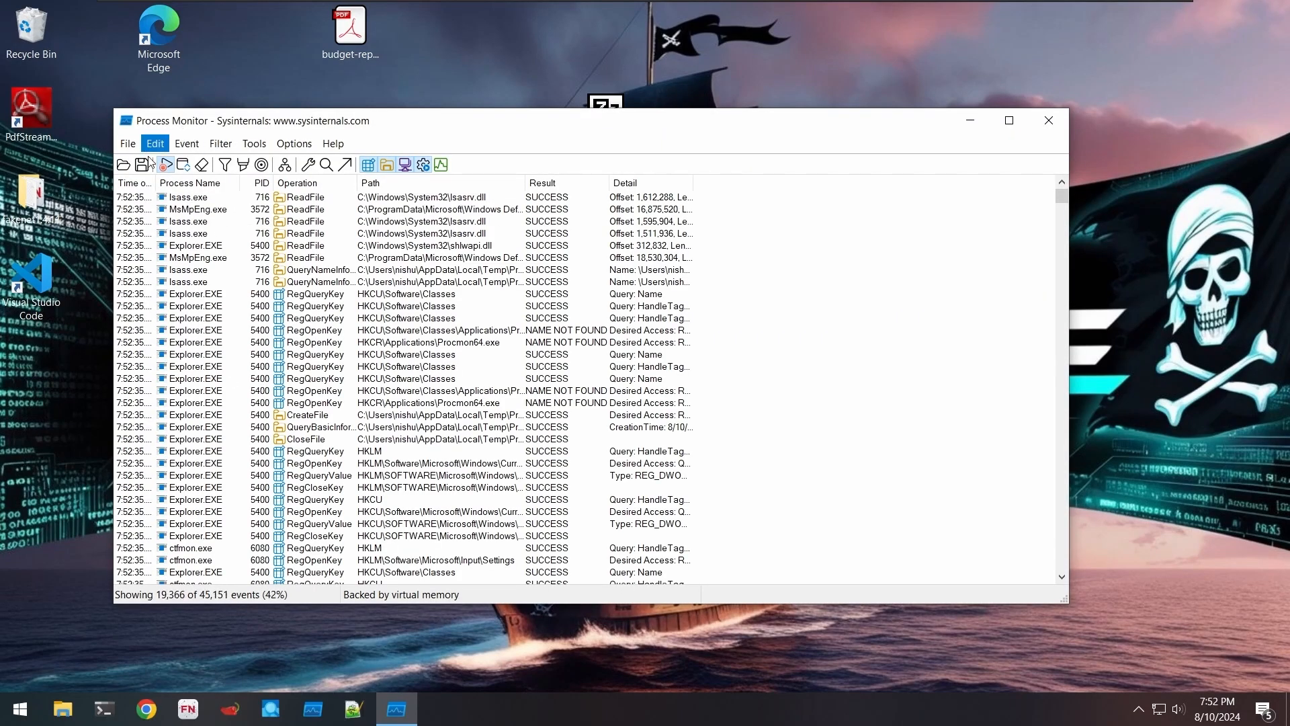
# - Reposition the Process Monitor window on the desktop and clear all captured events from its list
pyautogui.moveTo(358, 131); pyautogui.dragTo(605, 94)
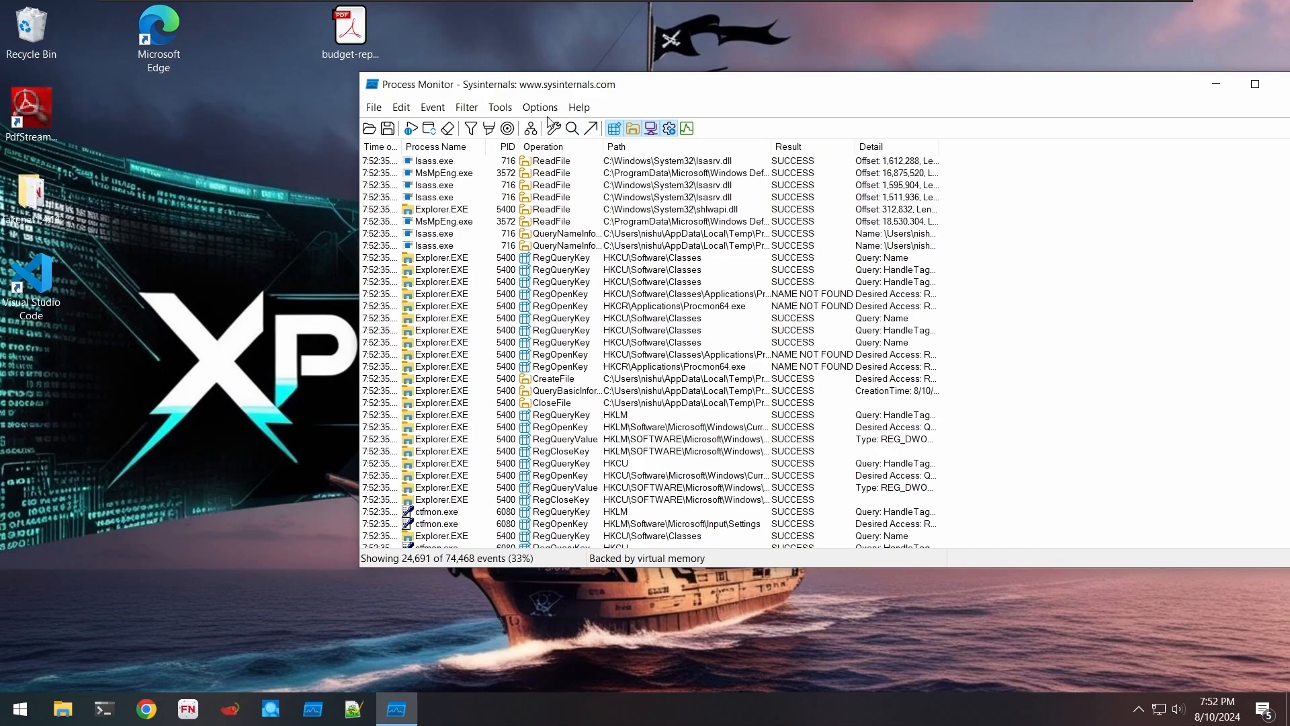
pyautogui.click(452, 131)
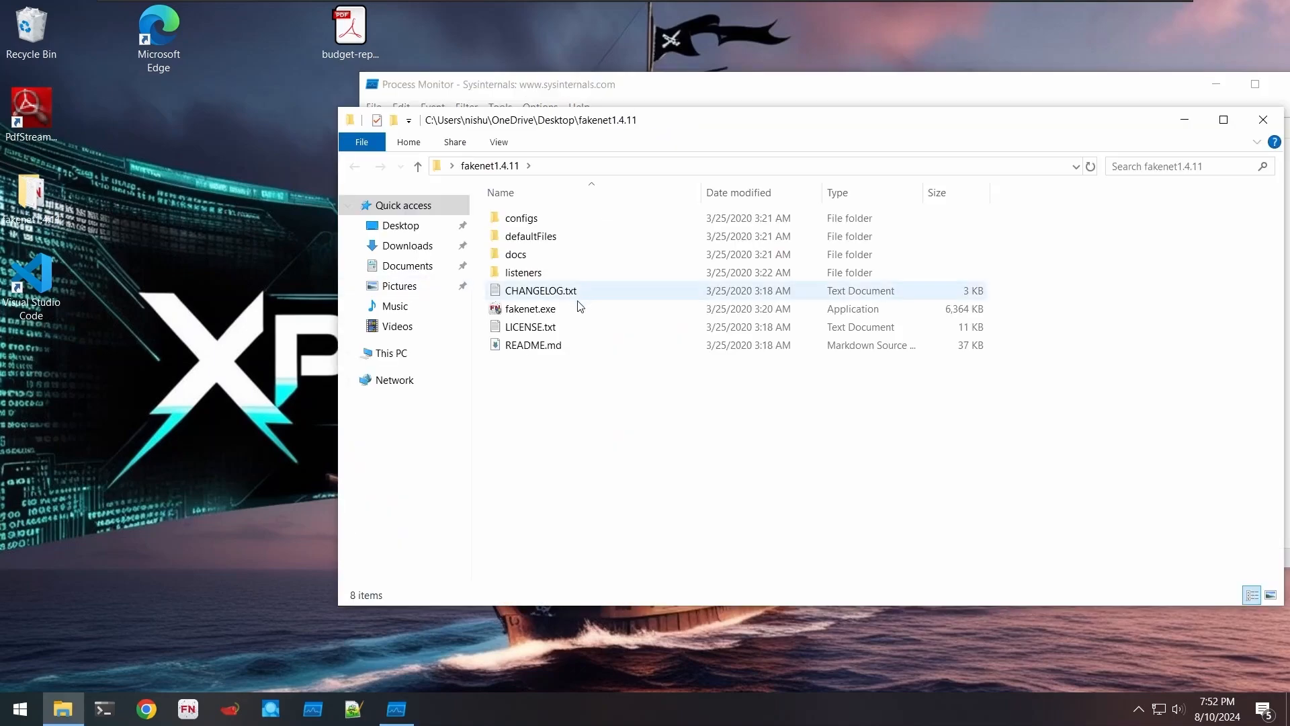
# - Launch fakenet.exe from the fakenet1.4.11 folder, check the folder for its packet capture file and close the folder
pyautogui.doubleClick(569, 310)
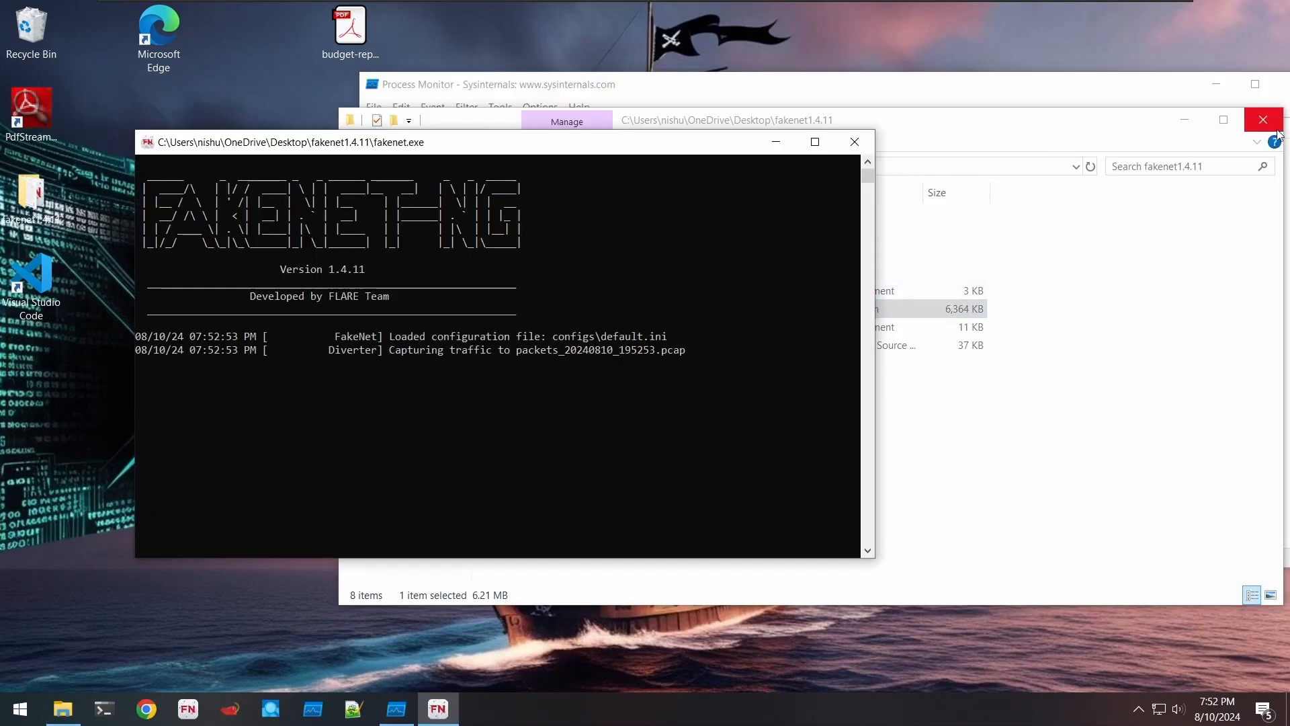
pyautogui.click(1276, 128)
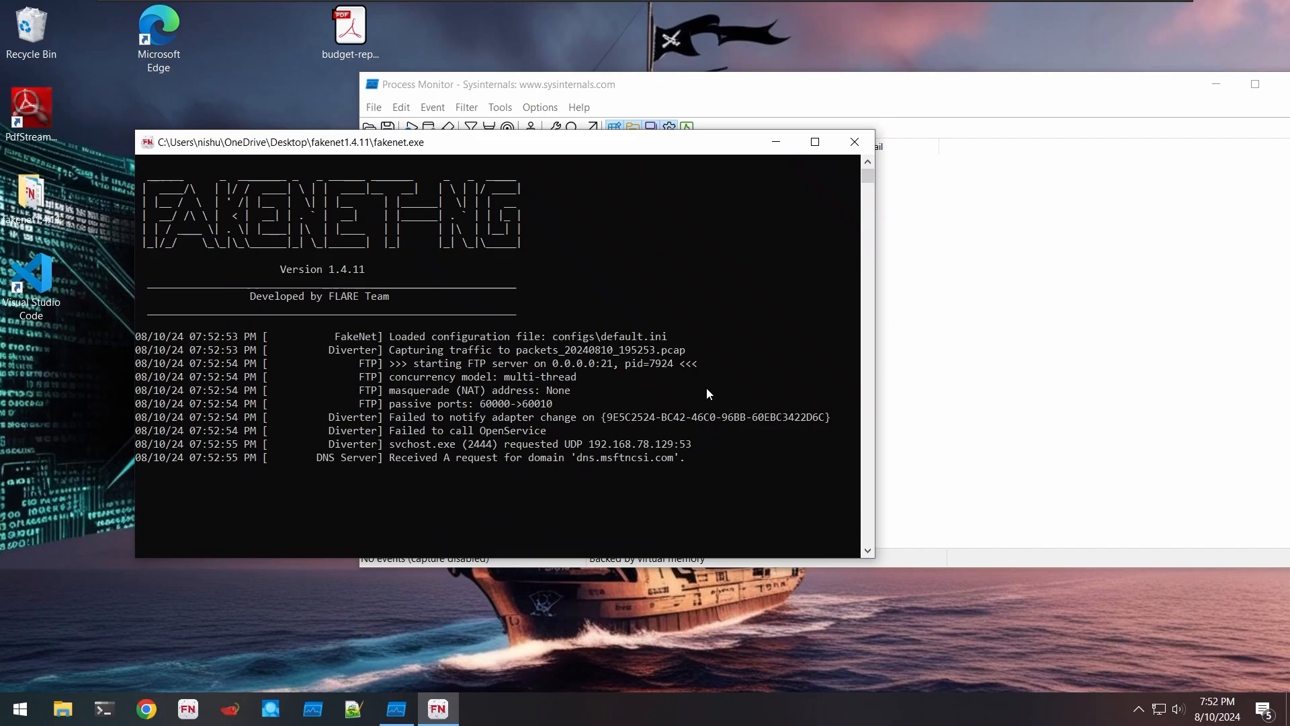
pyautogui.moveTo(586, 148); pyautogui.dragTo(561, 131)
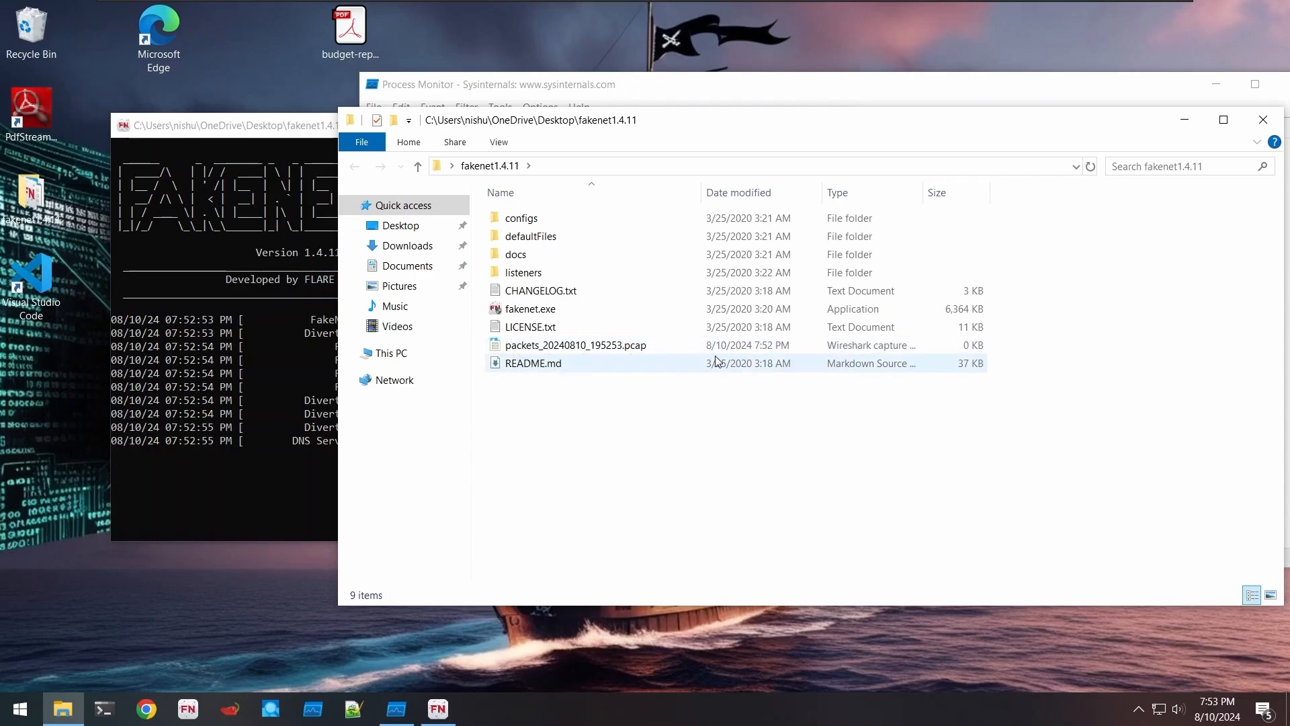
pyautogui.click(1263, 120)
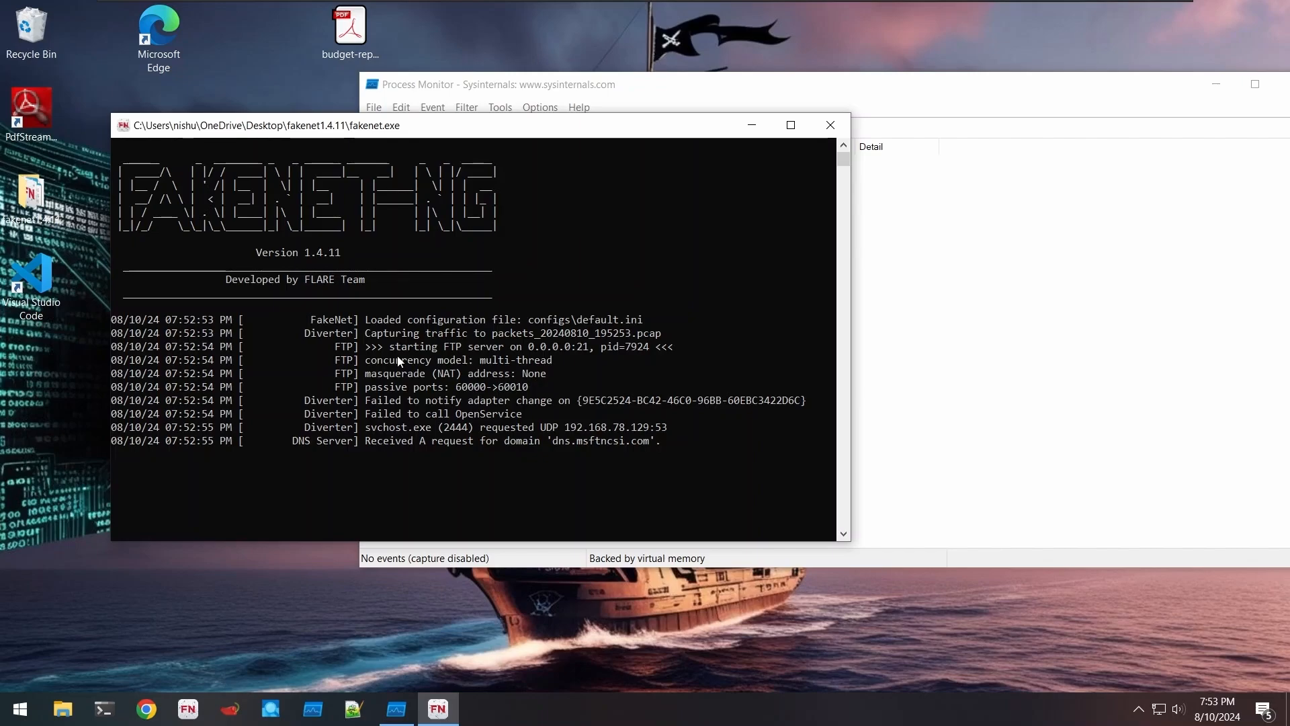
# - Search Windows for "reg" and launch Regshot-x64-Unicode
pyautogui.press('super')
pyautogui.write('reg')
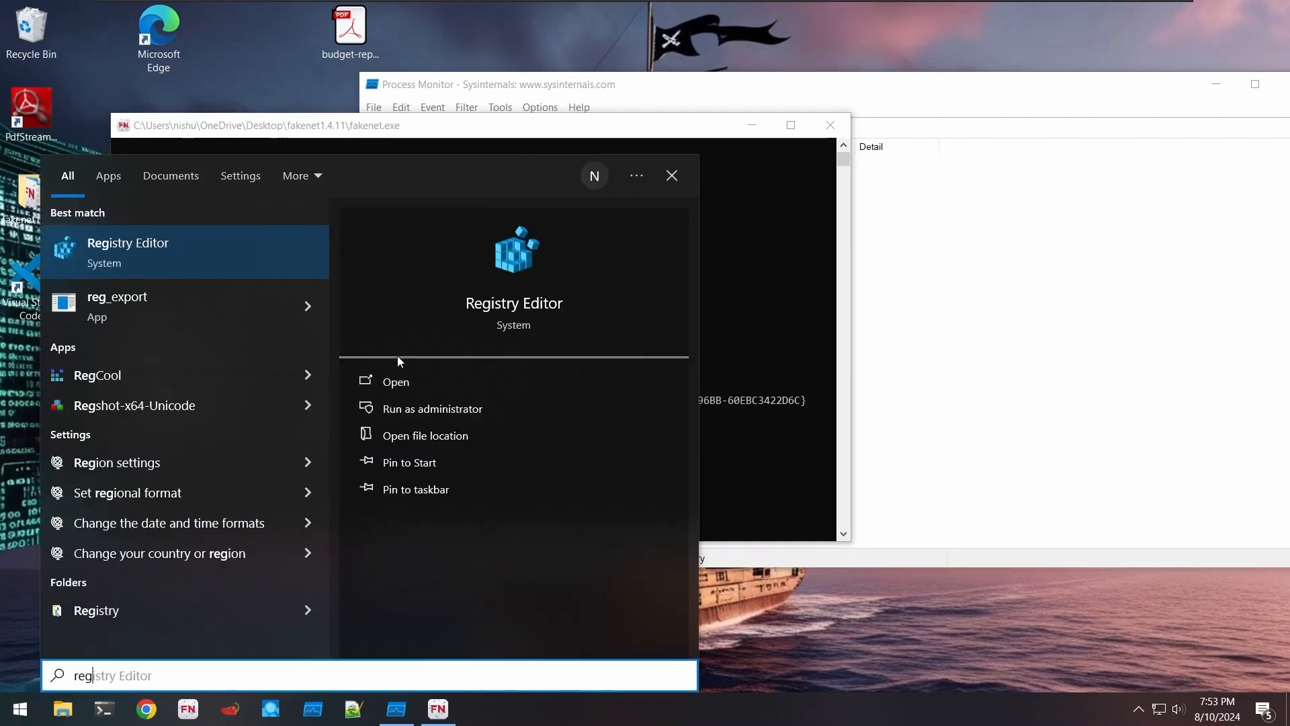
pyautogui.press('Down')
pyautogui.press('Down')
pyautogui.press('Down')
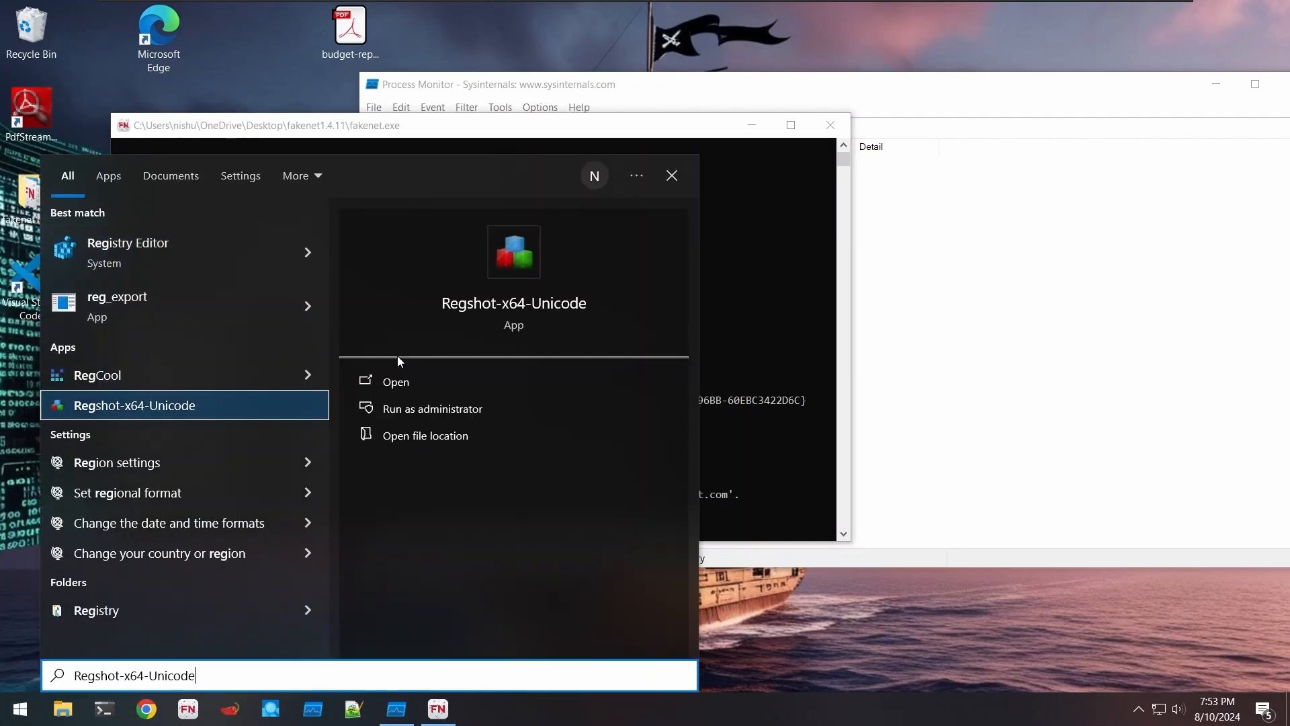
pyautogui.press('Return')
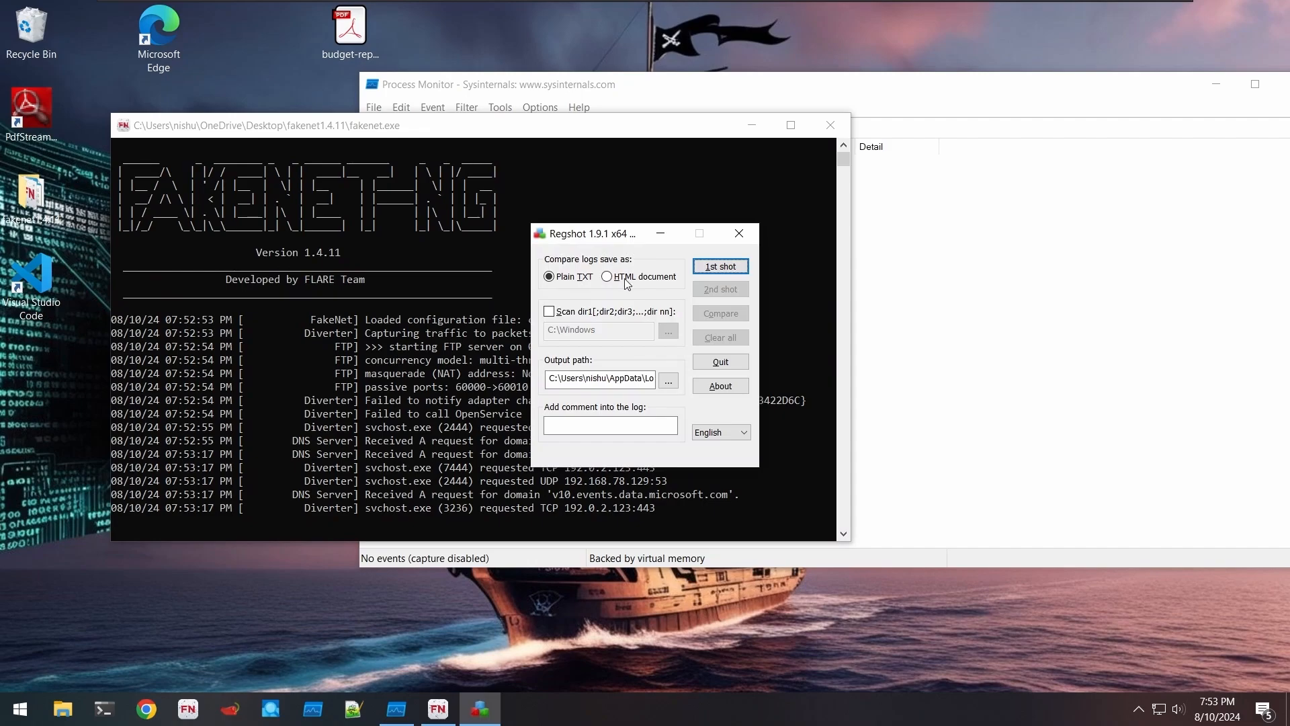
# - Enable directory scanning in Regshot and set the scanned directory to C:\
pyautogui.click(585, 314)
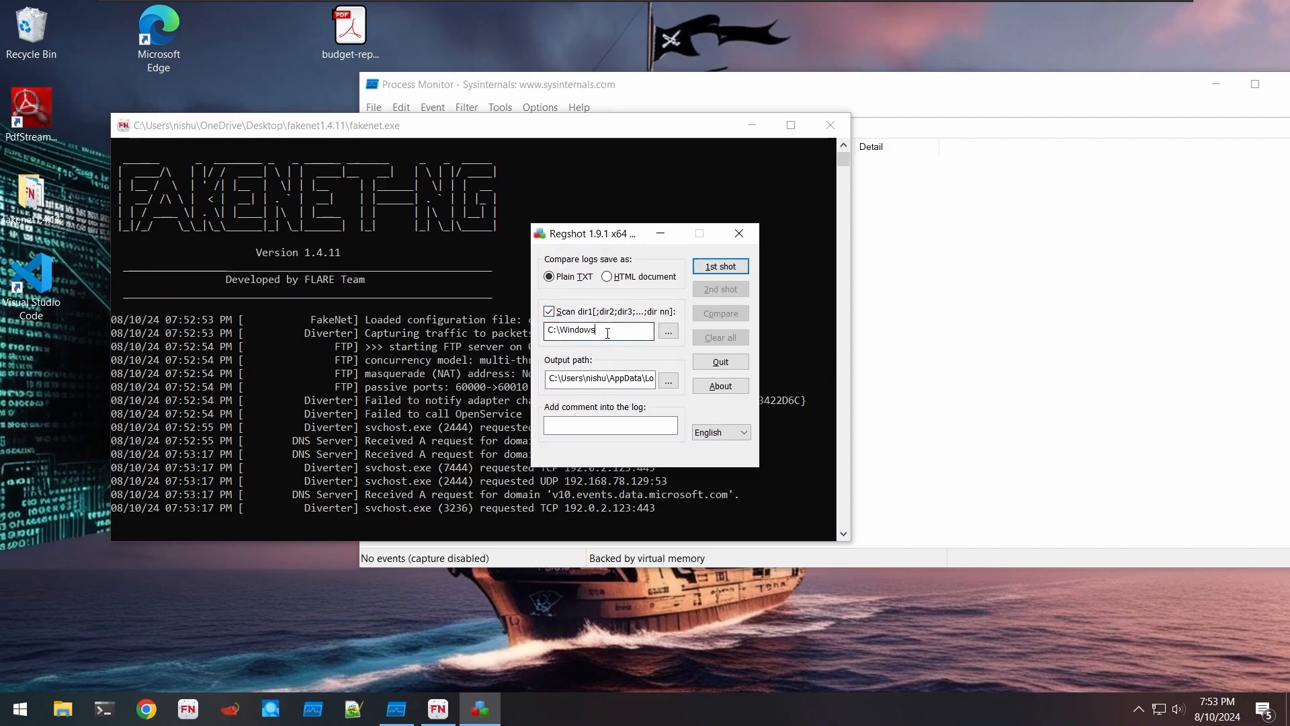
pyautogui.moveTo(597, 330); pyautogui.dragTo(568, 331)
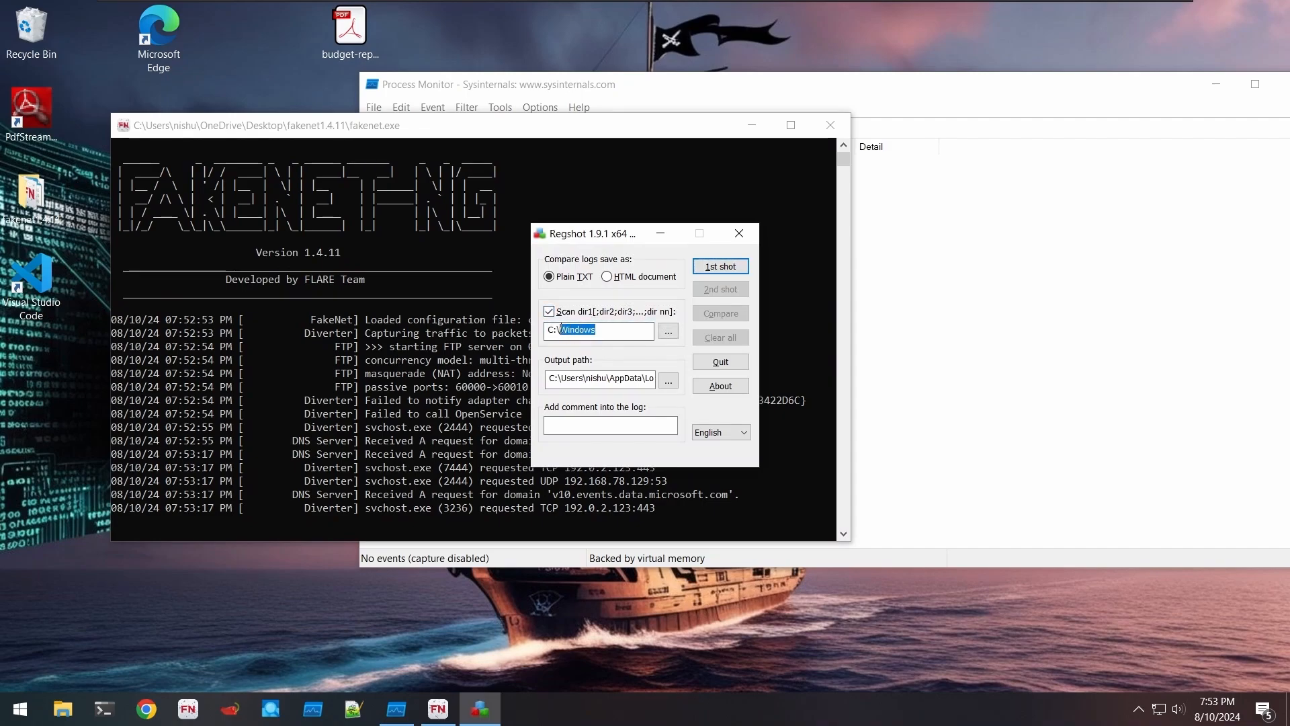
pyautogui.press('BackSpace')
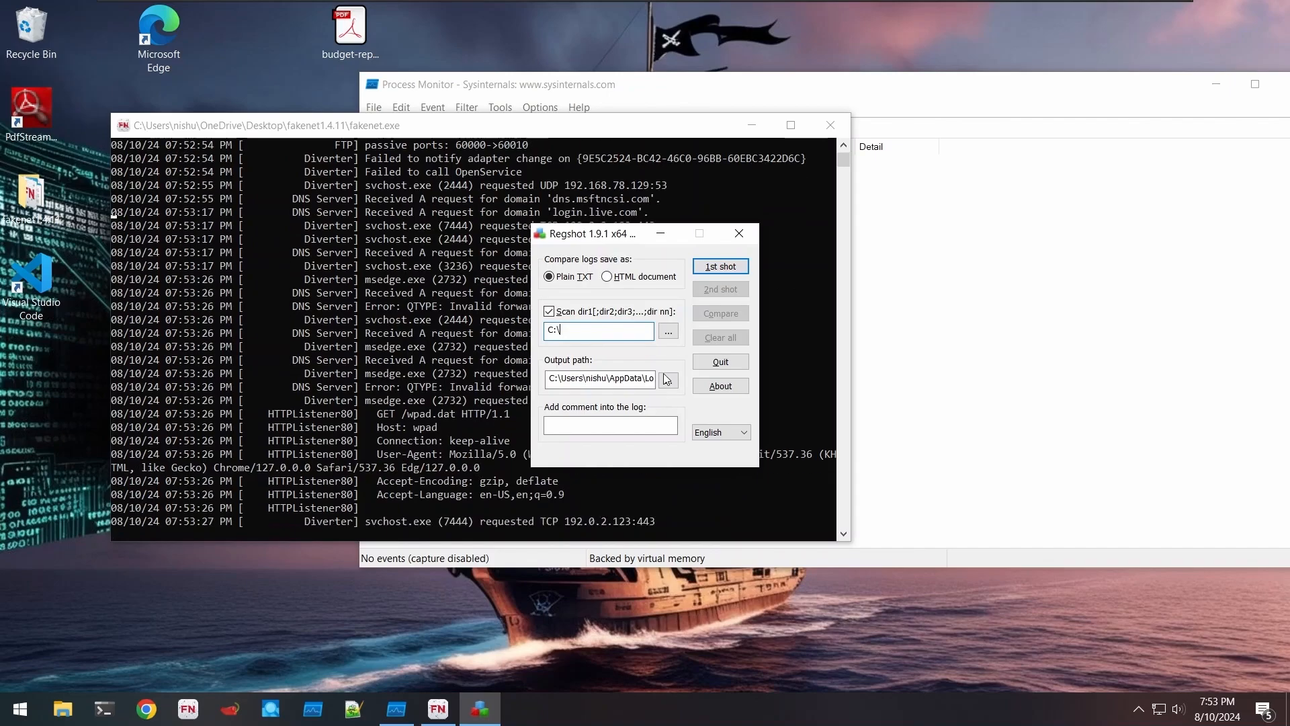
# - Take the first Regshot snapshot of the registry and C:\ and dismiss its summary
pyautogui.click(721, 268)
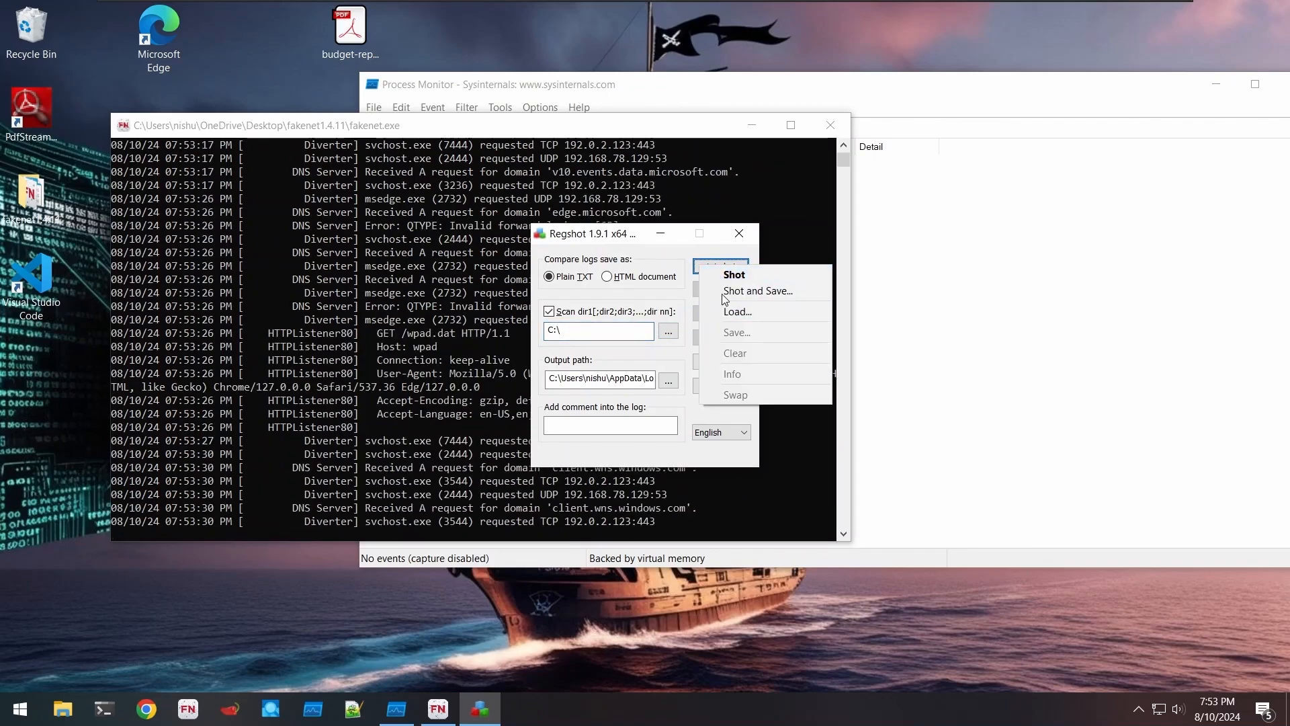
pyautogui.click(729, 276)
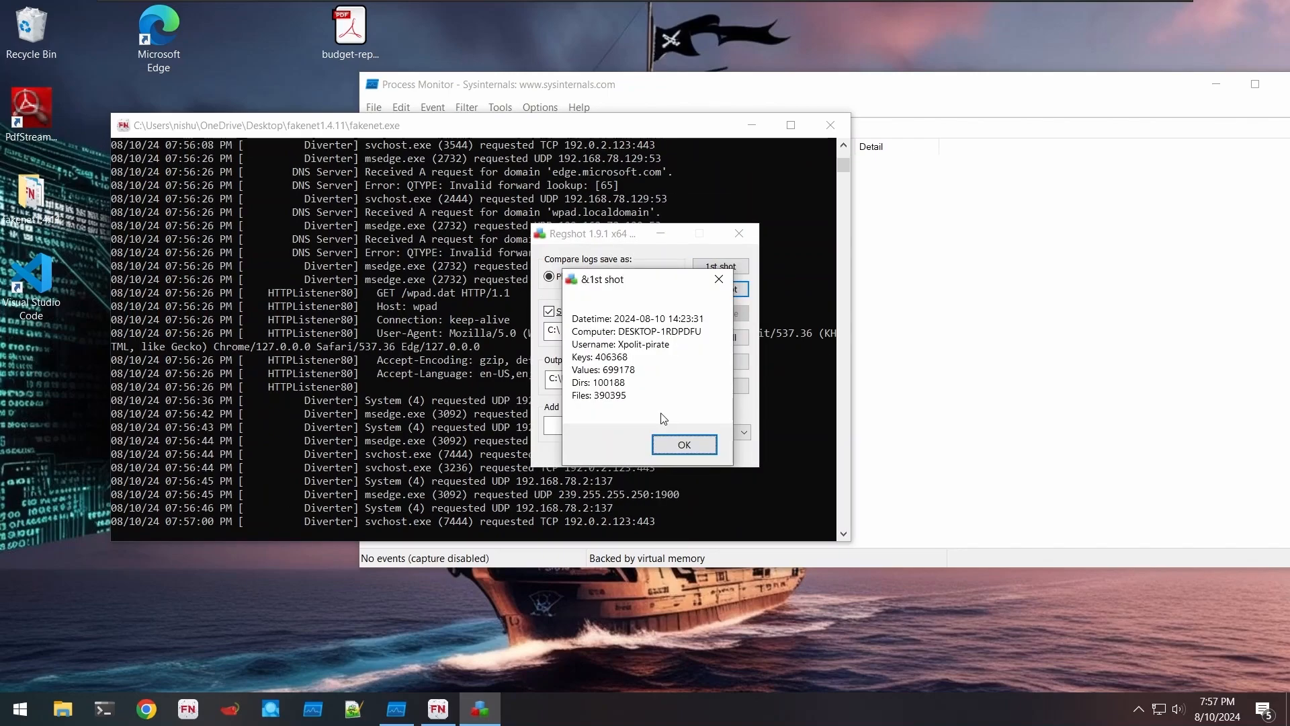
pyautogui.click(690, 446)
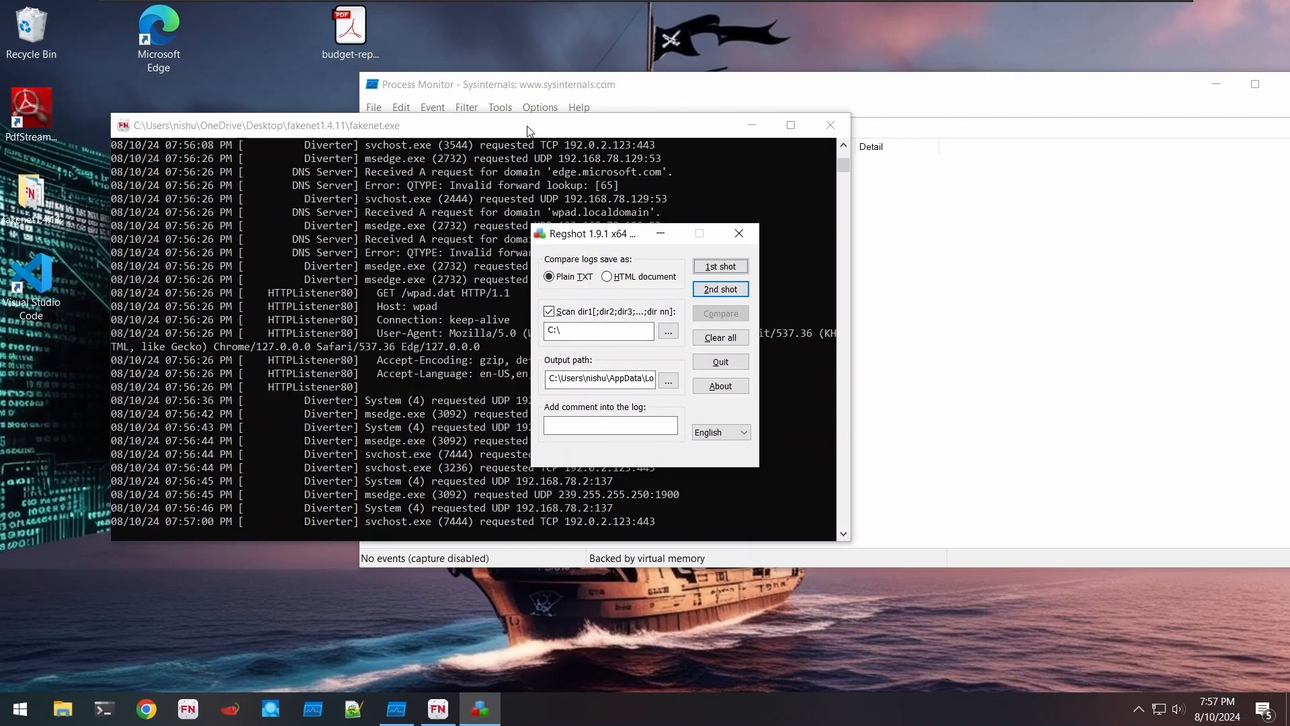
# - Rearrange the FakeNet console and the Regshot window so the Process Monitor toolbar and event list are uncovered
pyautogui.moveTo(522, 128); pyautogui.dragTo(959, 264)
pyautogui.click(617, 234)
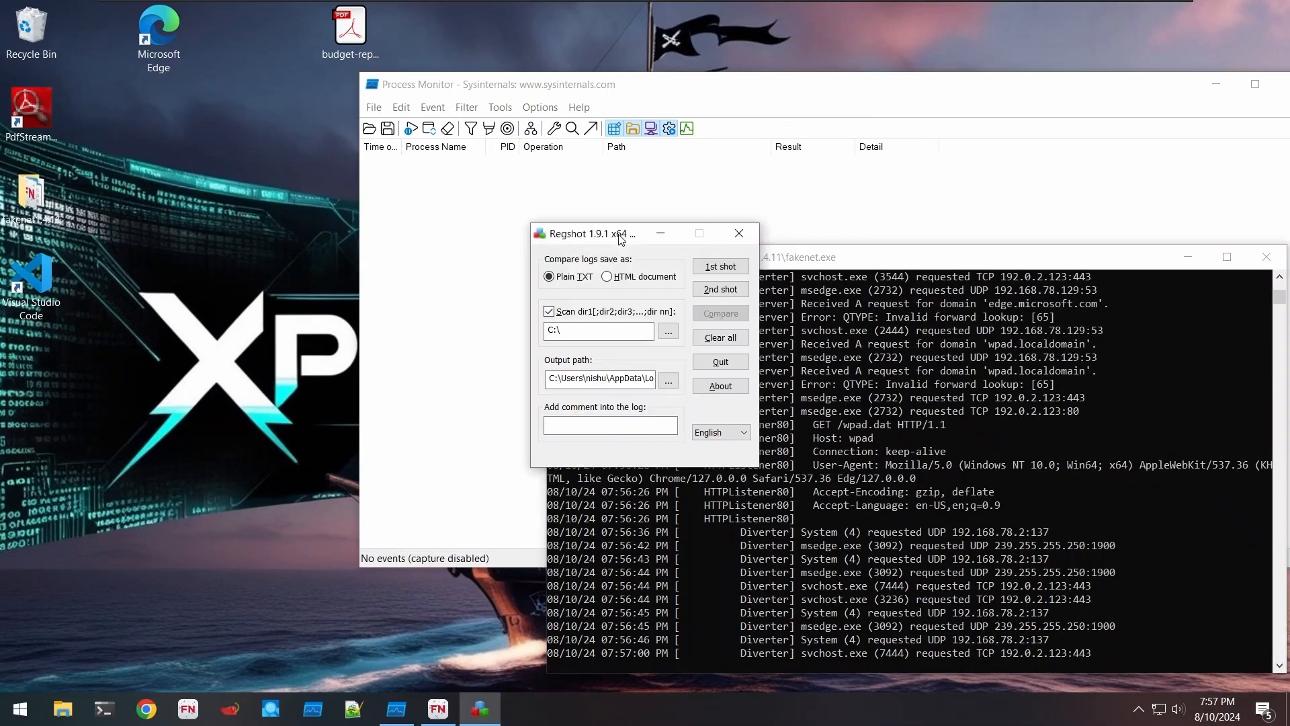
pyautogui.moveTo(616, 234); pyautogui.dragTo(542, 227)
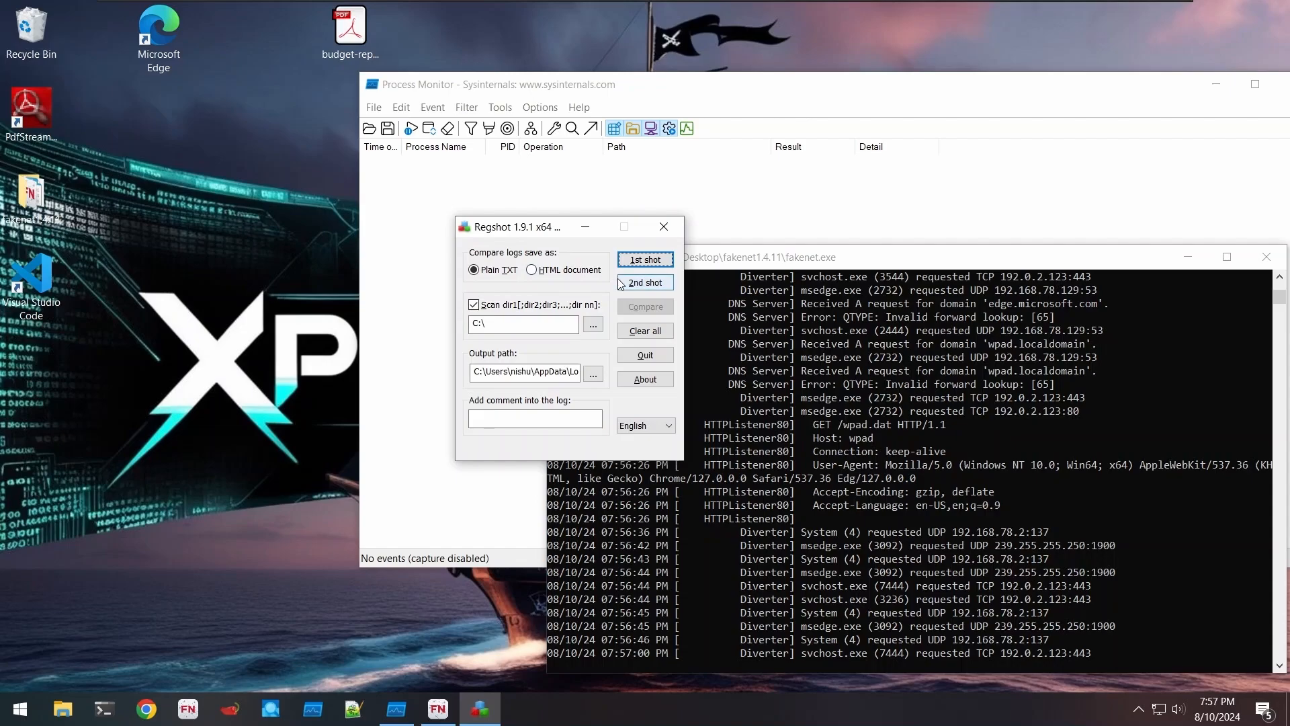
# - Start event capture in Process Monitor, bring Regshot back to the front and run the budget-report file from the desktop
pyautogui.click(411, 128)
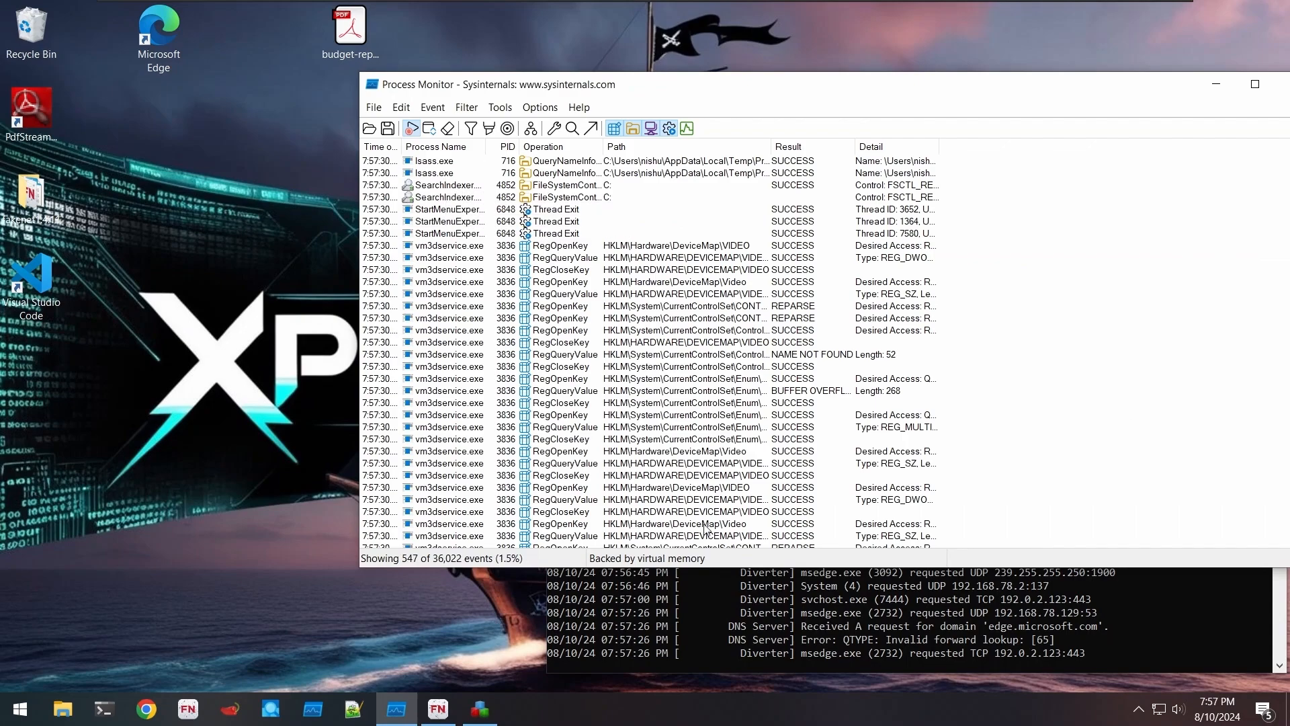
pyautogui.moveTo(486, 721)
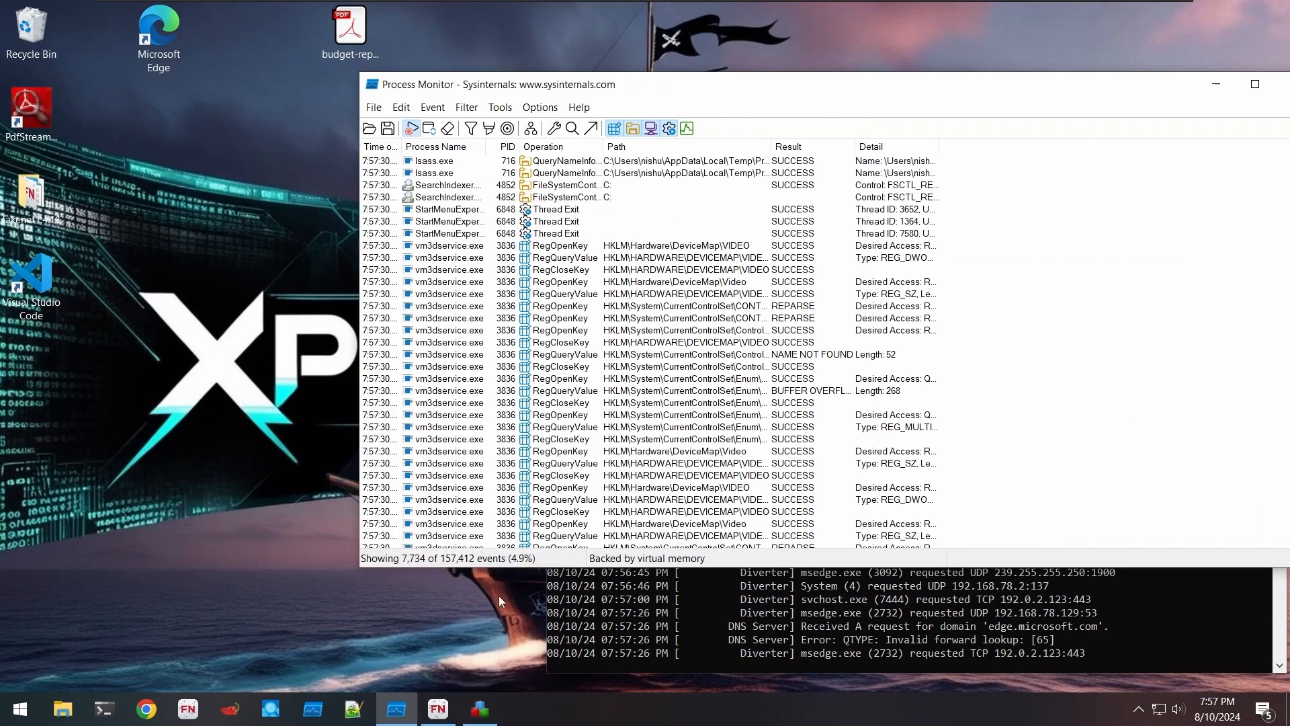
pyautogui.click(484, 719)
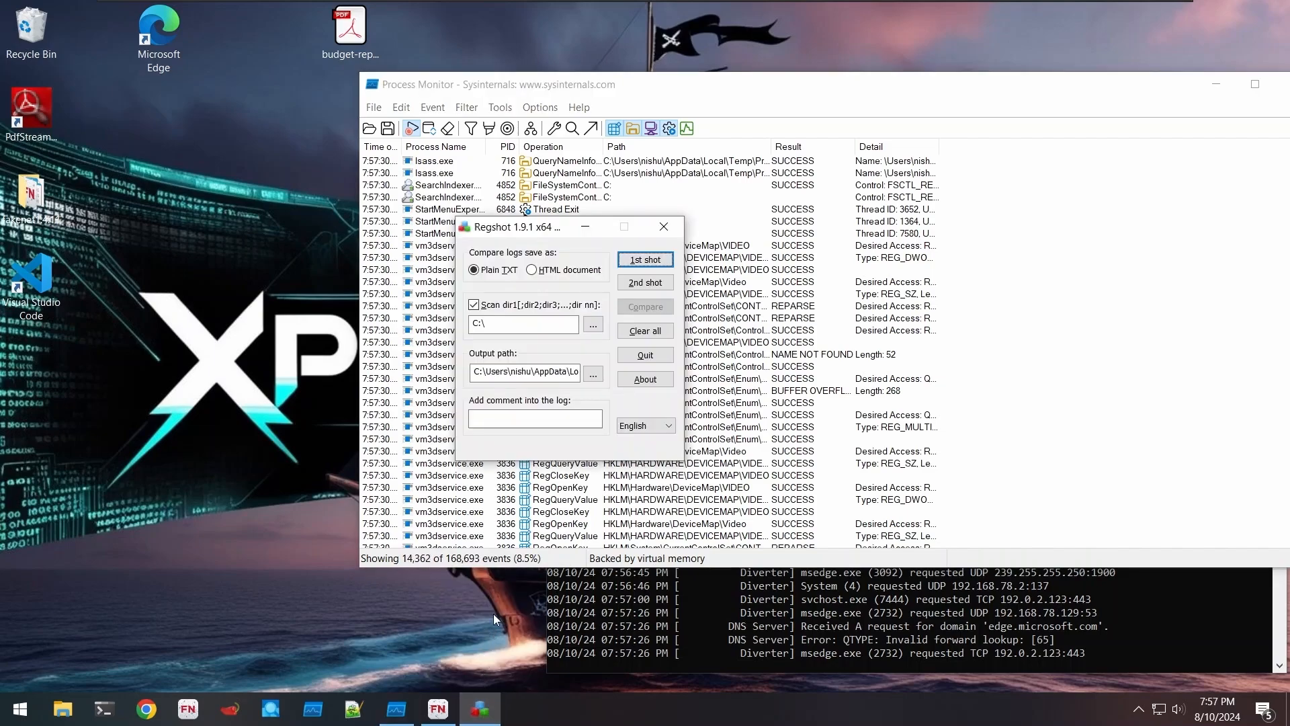
pyautogui.click(372, 29)
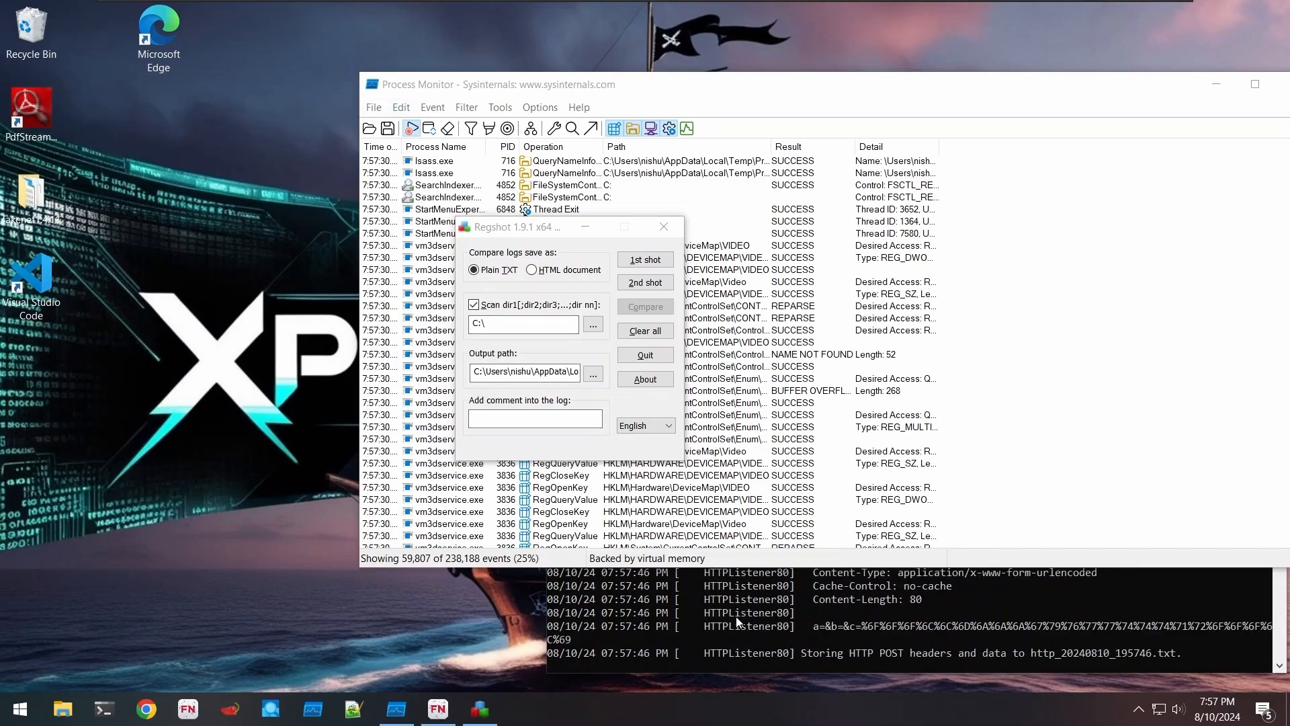
# - Bring the FakeNet console forward and examine the logged HTTP POST request's host, port, content length and encoded payload
pyautogui.click(736, 616)
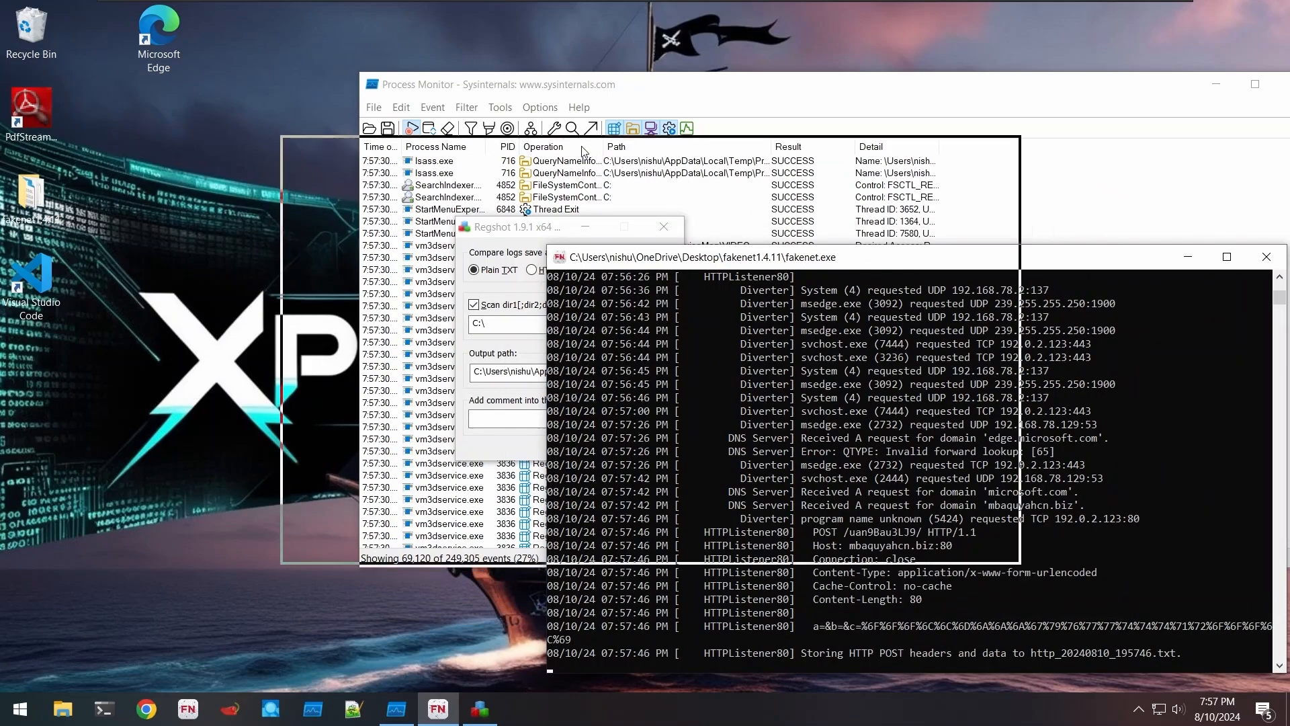
pyautogui.moveTo(581, 152); pyautogui.dragTo(516, 131)
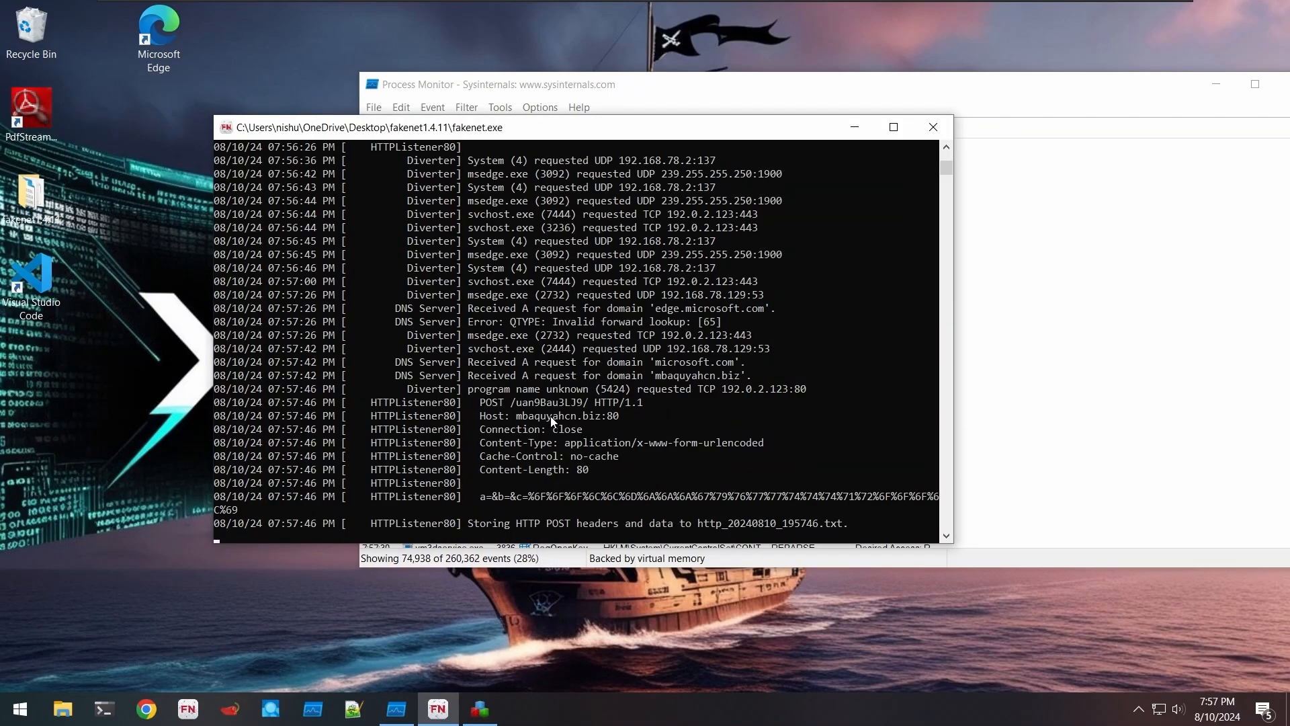
pyautogui.moveTo(516, 416); pyautogui.dragTo(595, 422)
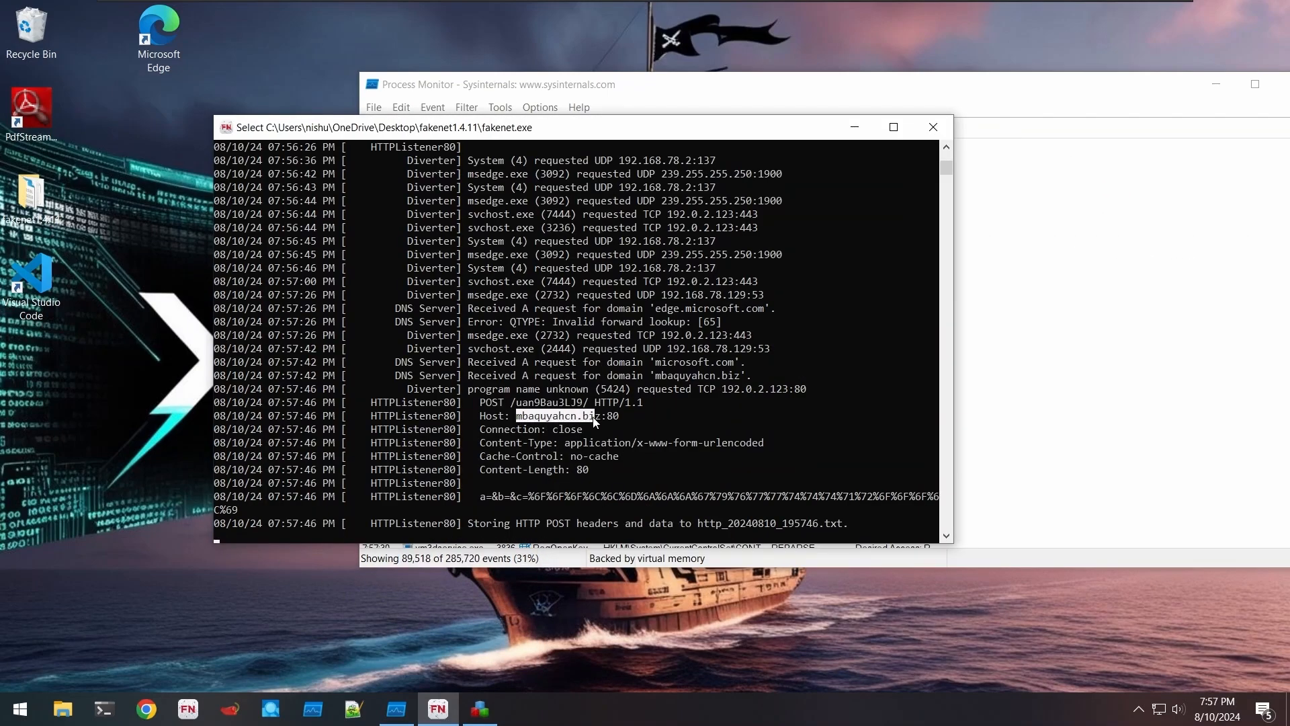
pyautogui.click(622, 417)
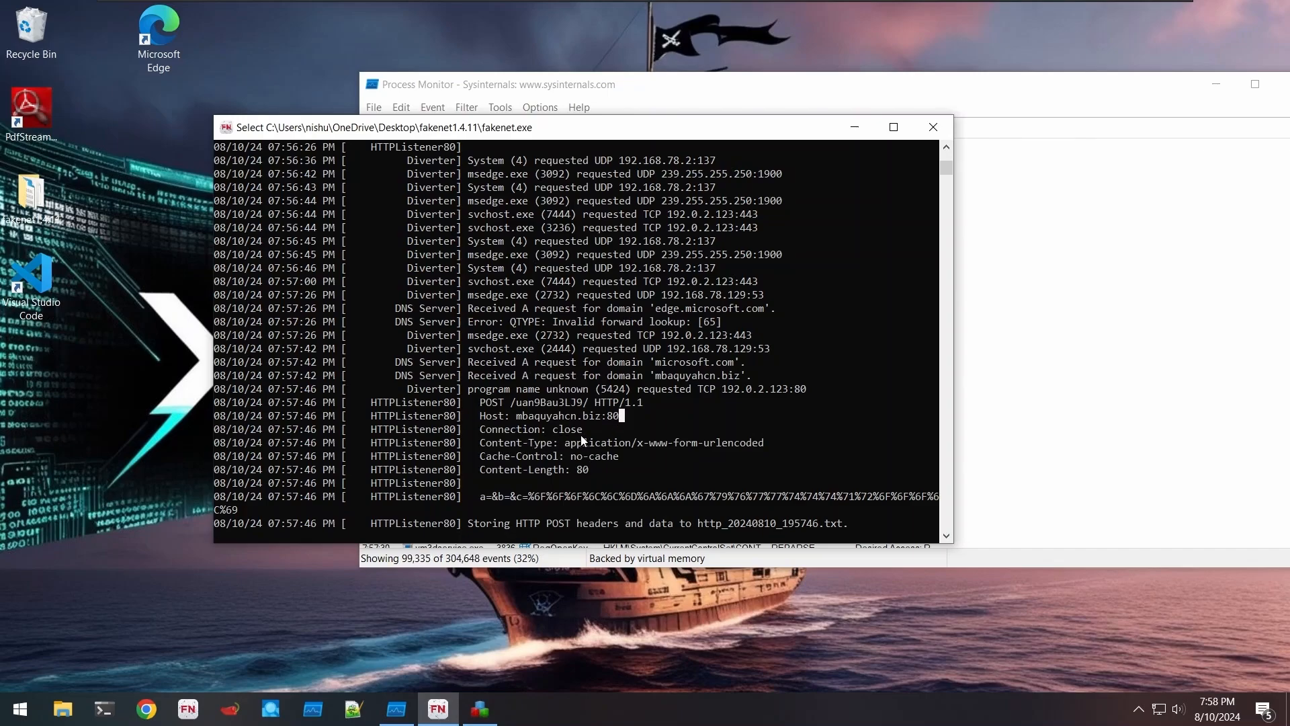
pyautogui.moveTo(587, 434); pyautogui.dragTo(554, 436)
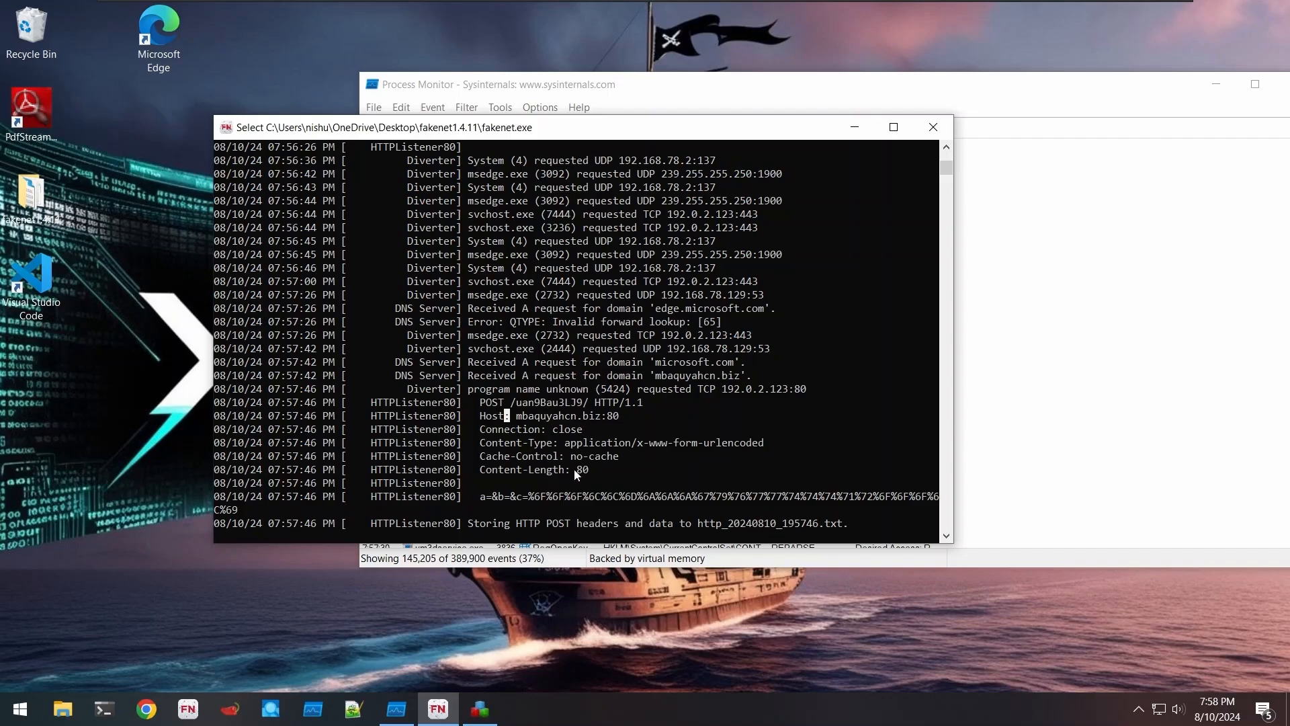
pyautogui.moveTo(573, 470); pyautogui.dragTo(586, 474)
pyautogui.moveTo(477, 500); pyautogui.dragTo(237, 514)
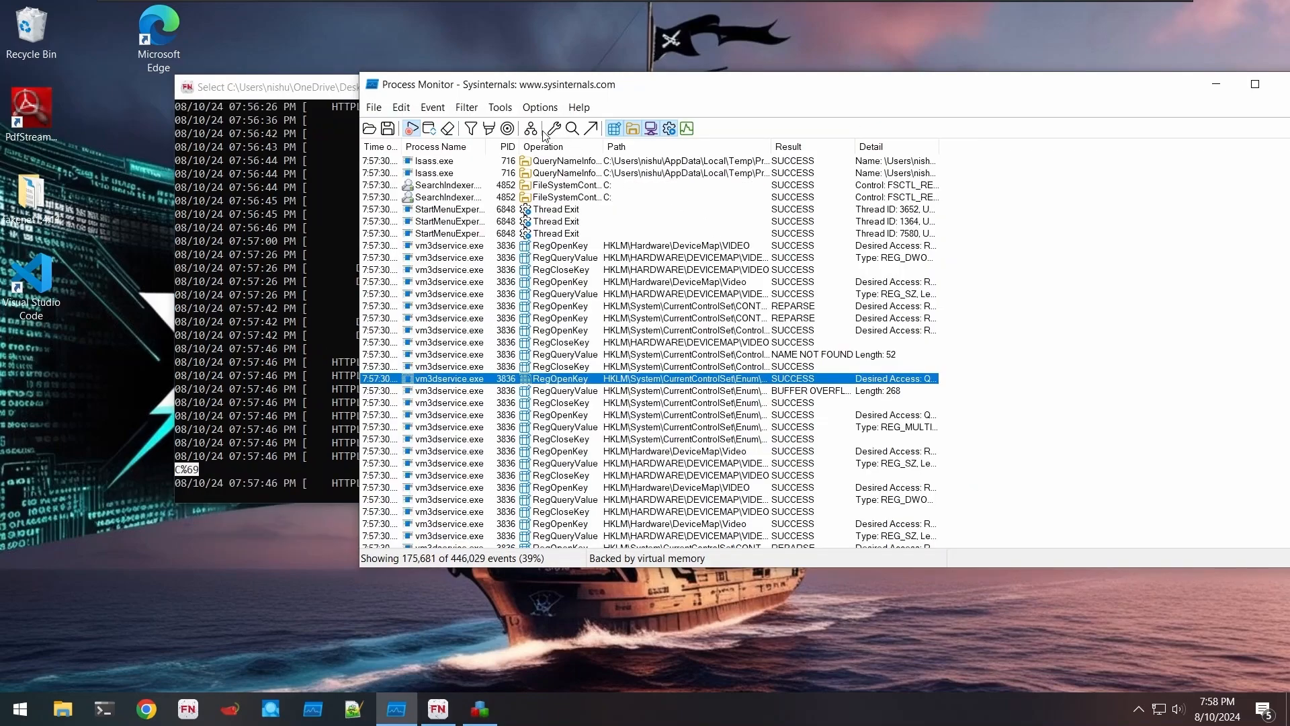
# - Switch to Process Monitor and search the captured events for budget-report
pyautogui.click(577, 137)
pyautogui.moveTo(548, 216); pyautogui.dragTo(625, 210)
pyautogui.write('budget-report')
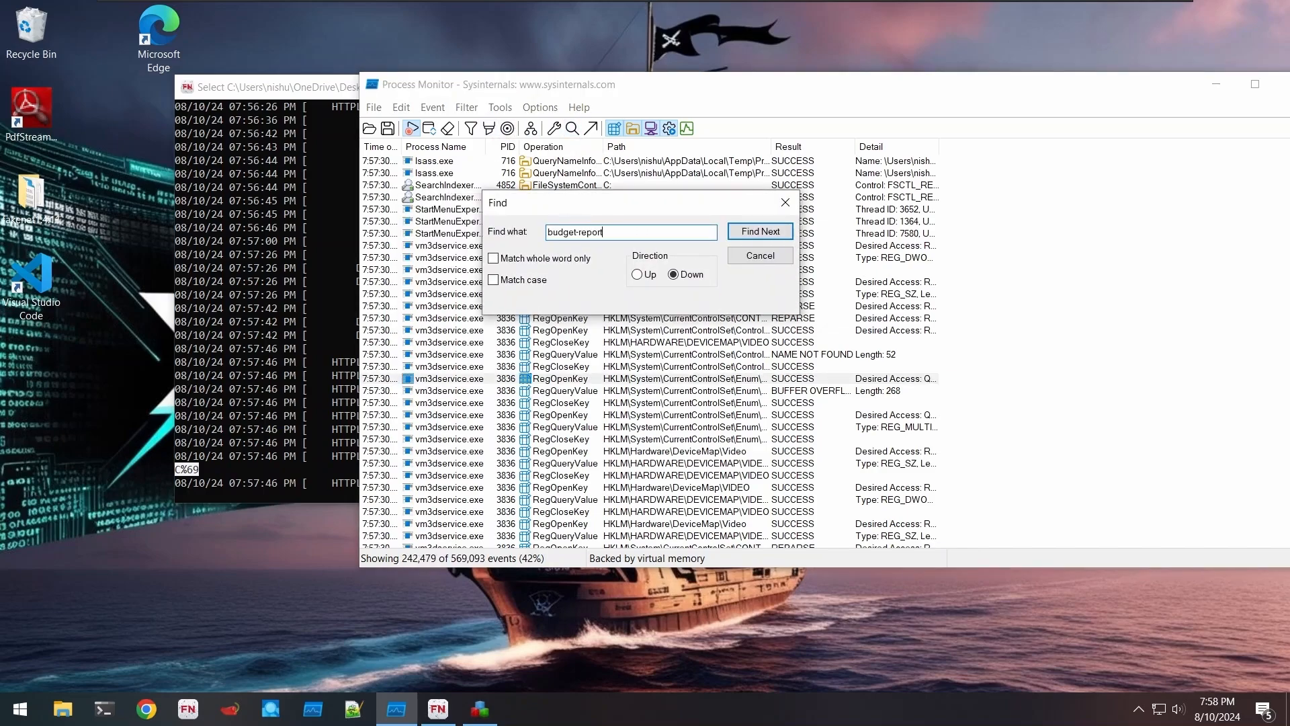
pyautogui.write('.xlsx')
pyautogui.press('Return')
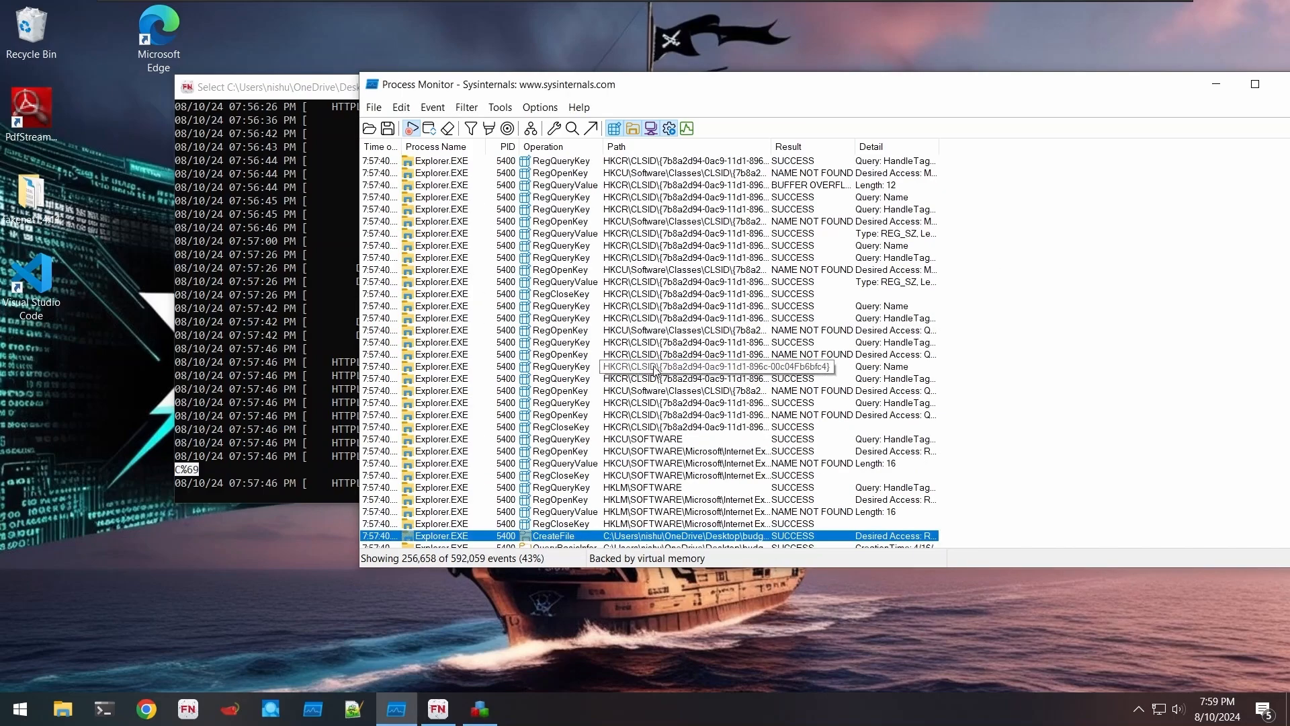
# - Widen the Operation and Path columns and examine the Explorer.EXE events around the budget-report.exe file access
pyautogui.scroll(-15, 655, 370)
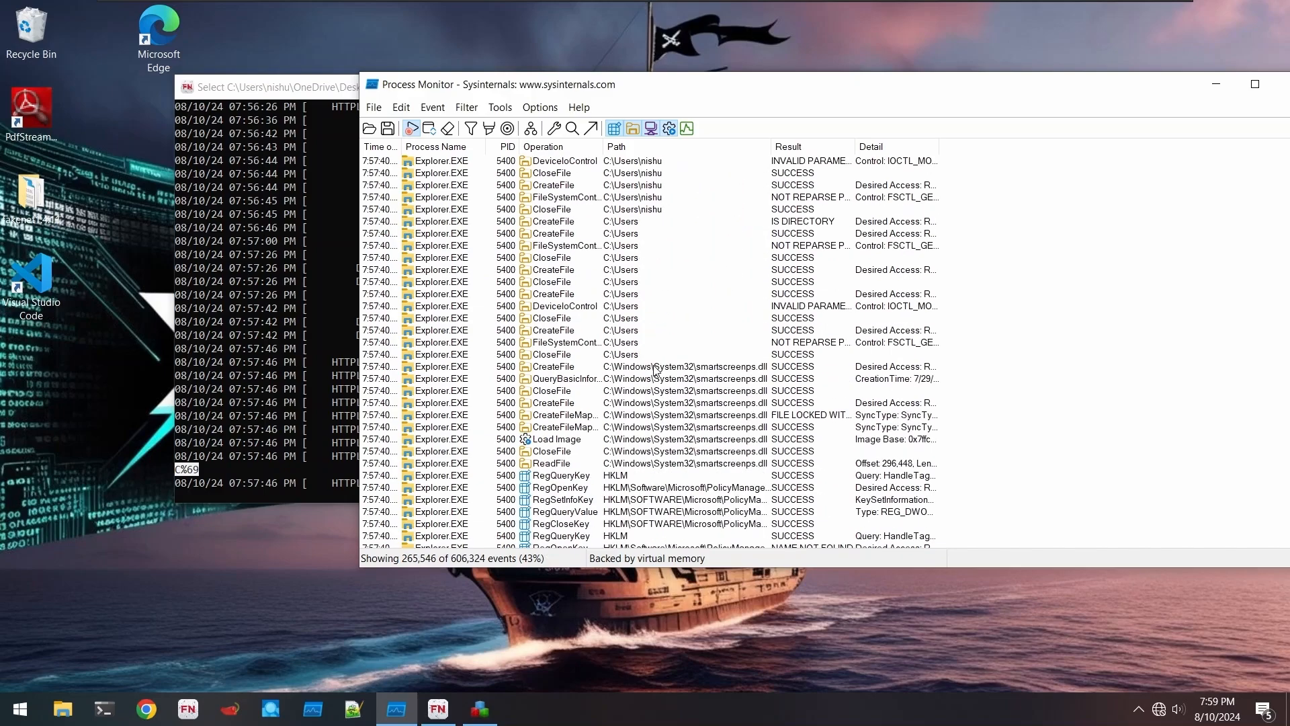
pyautogui.scroll(-5, 655, 370)
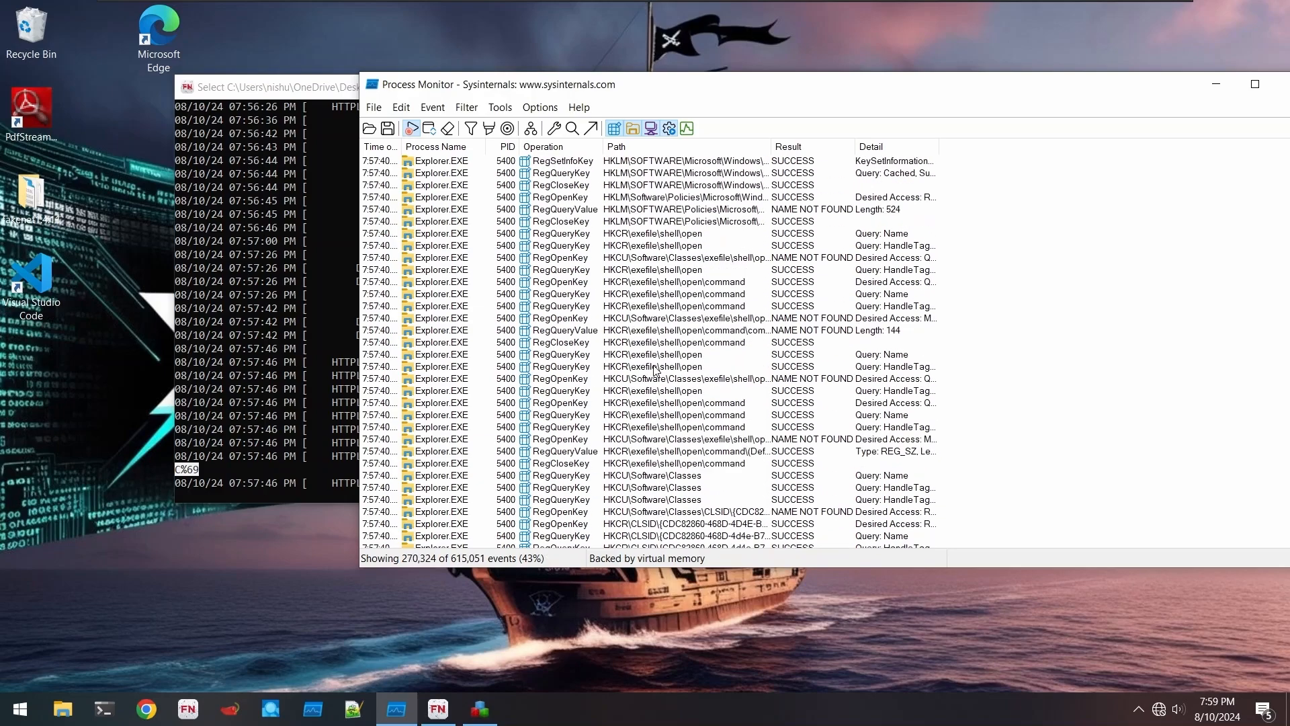
pyautogui.scroll(10, 655, 370)
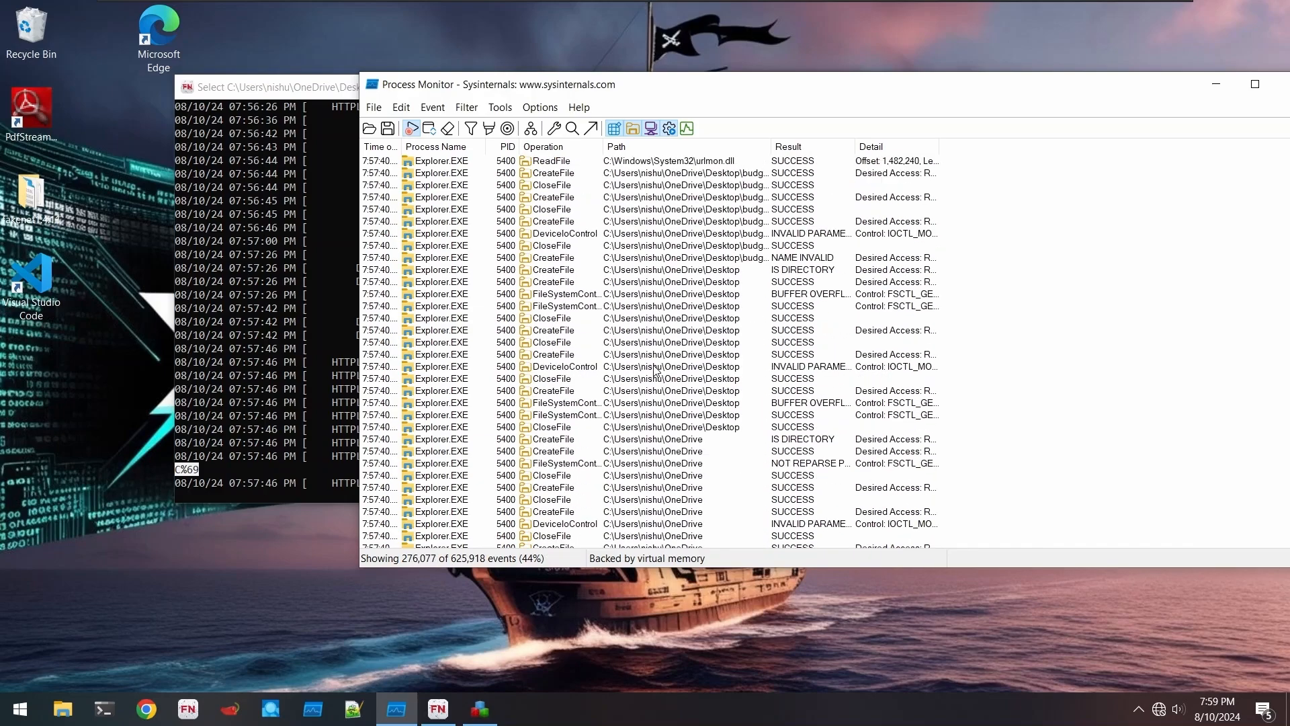
pyautogui.scroll(9, 655, 370)
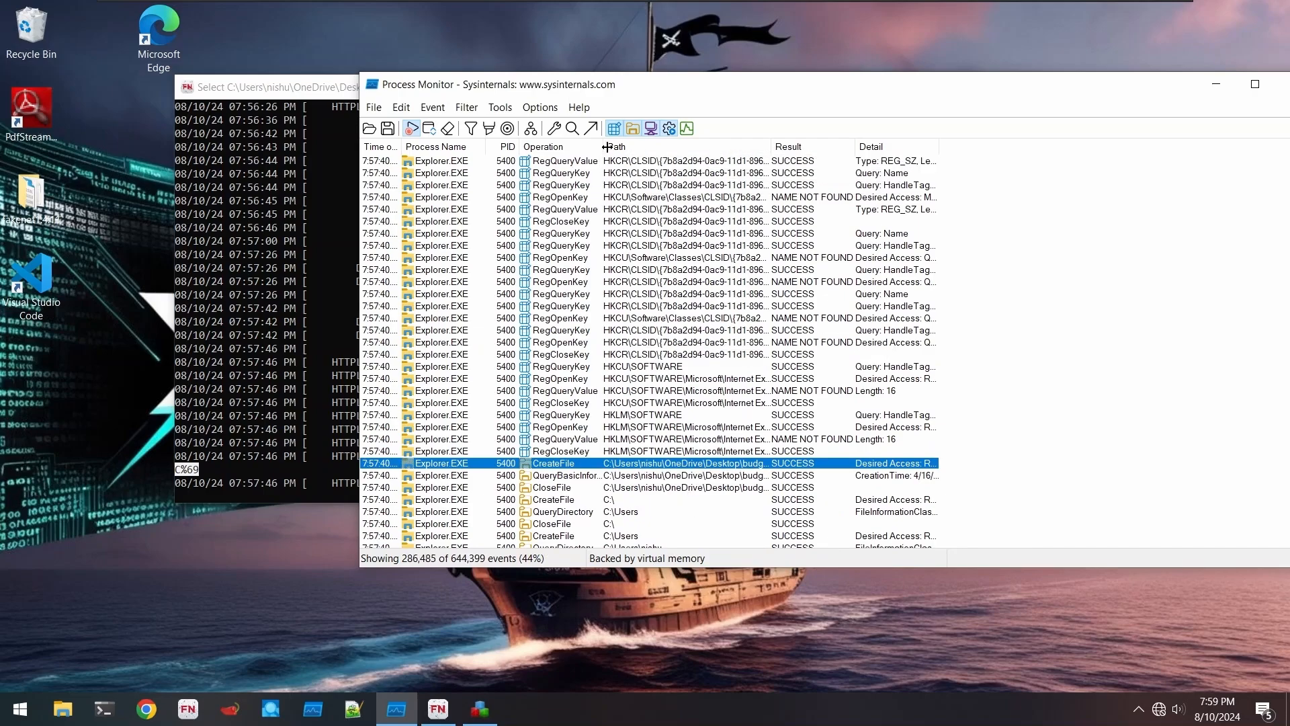
pyautogui.moveTo(603, 144); pyautogui.dragTo(702, 142)
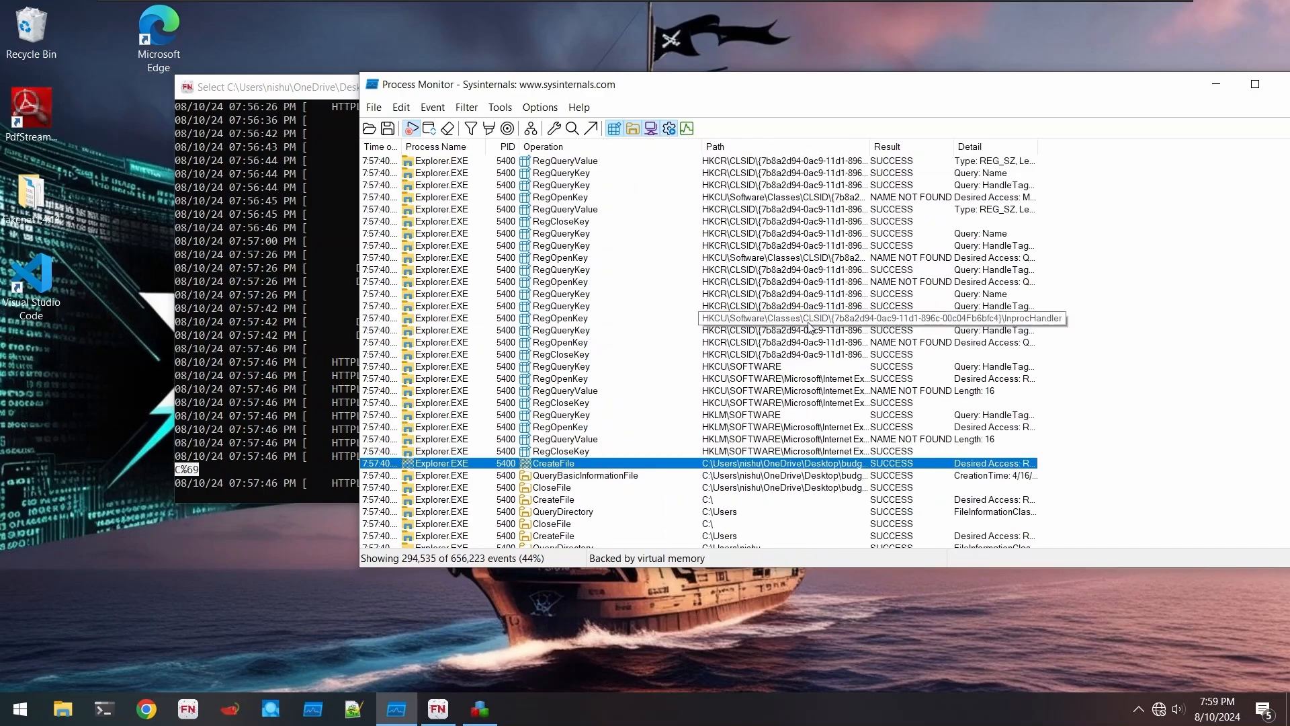
pyautogui.moveTo(870, 146); pyautogui.dragTo(928, 145)
pyautogui.scroll(-1, 707, 408)
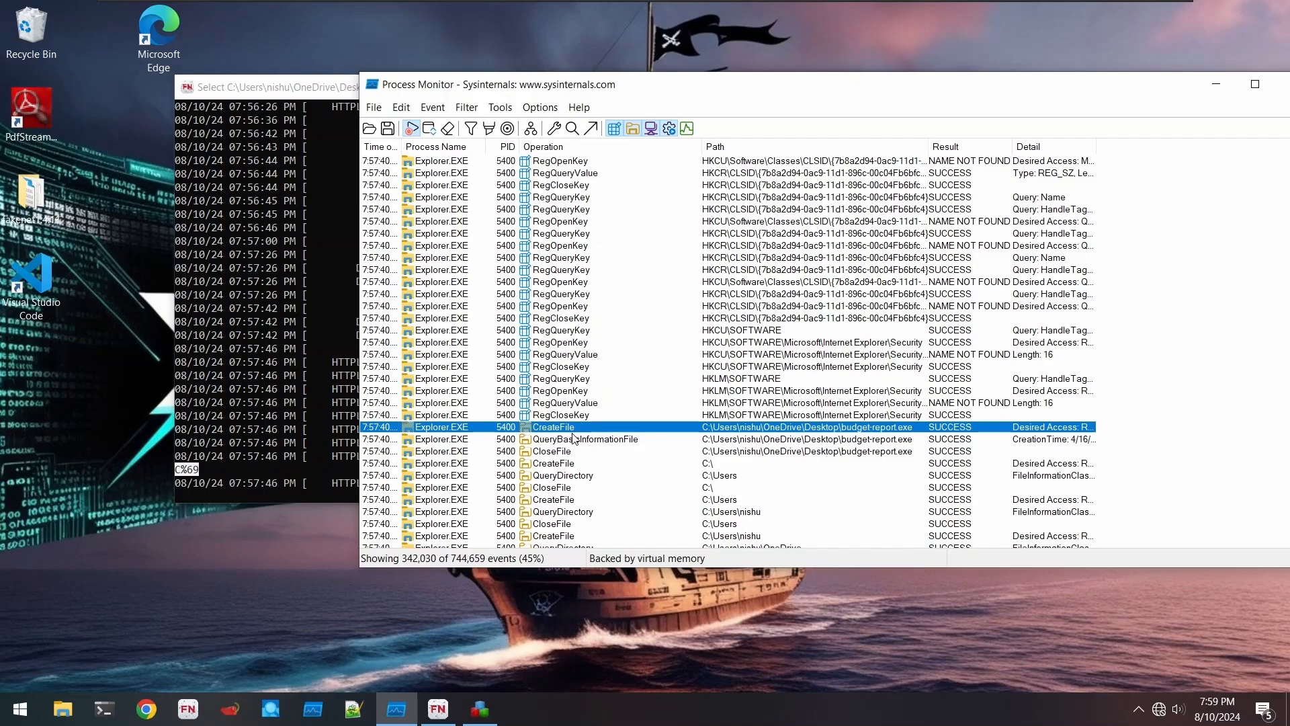
pyautogui.scroll(-8, 578, 395)
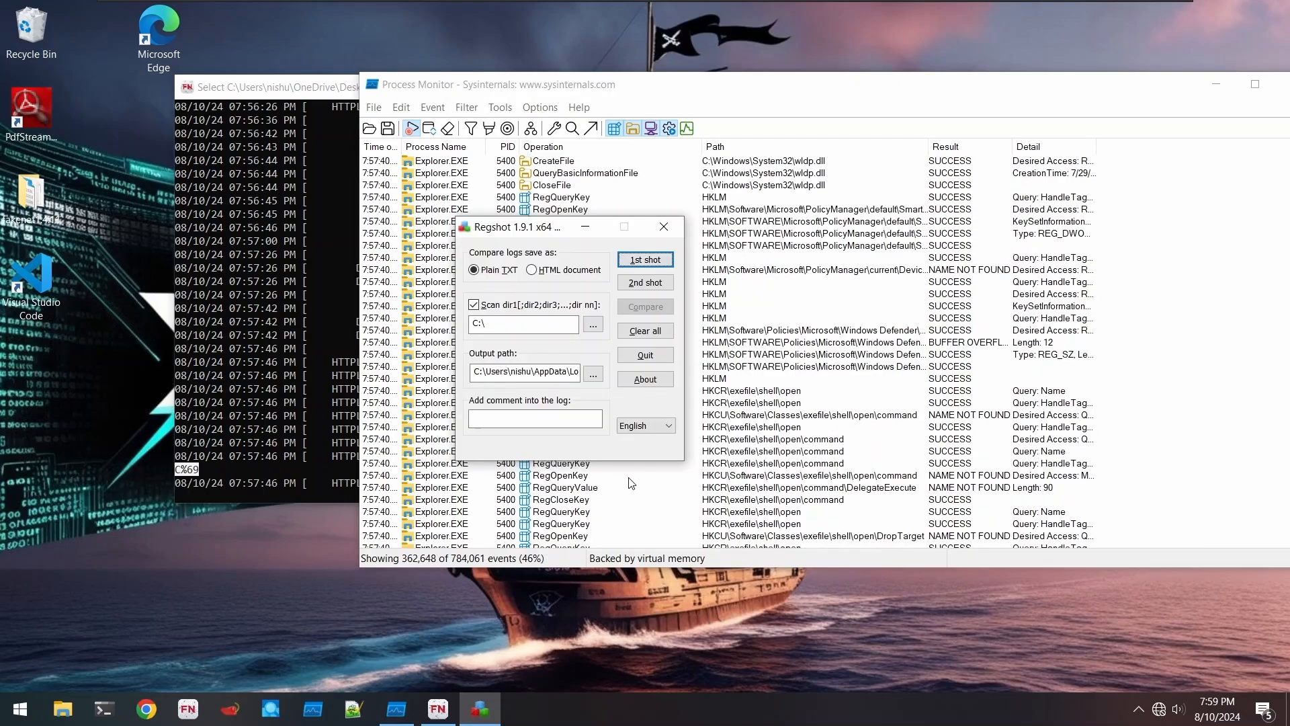
# - Return to the FakeNet console, clear its text selection to resume logging, and review the recorded DNS, TCP and HTTP requests
pyautogui.moveTo(289, 76); pyautogui.dragTo(285, 24)
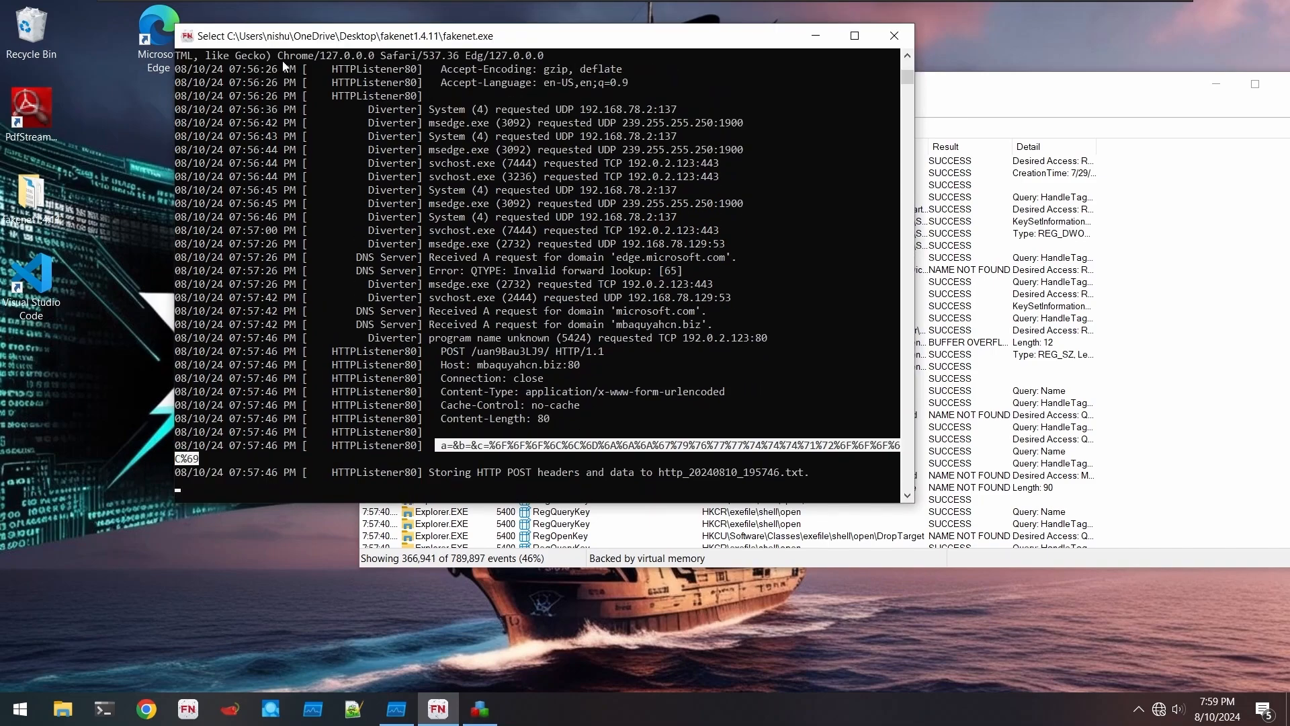
pyautogui.scroll(-4, 603, 178)
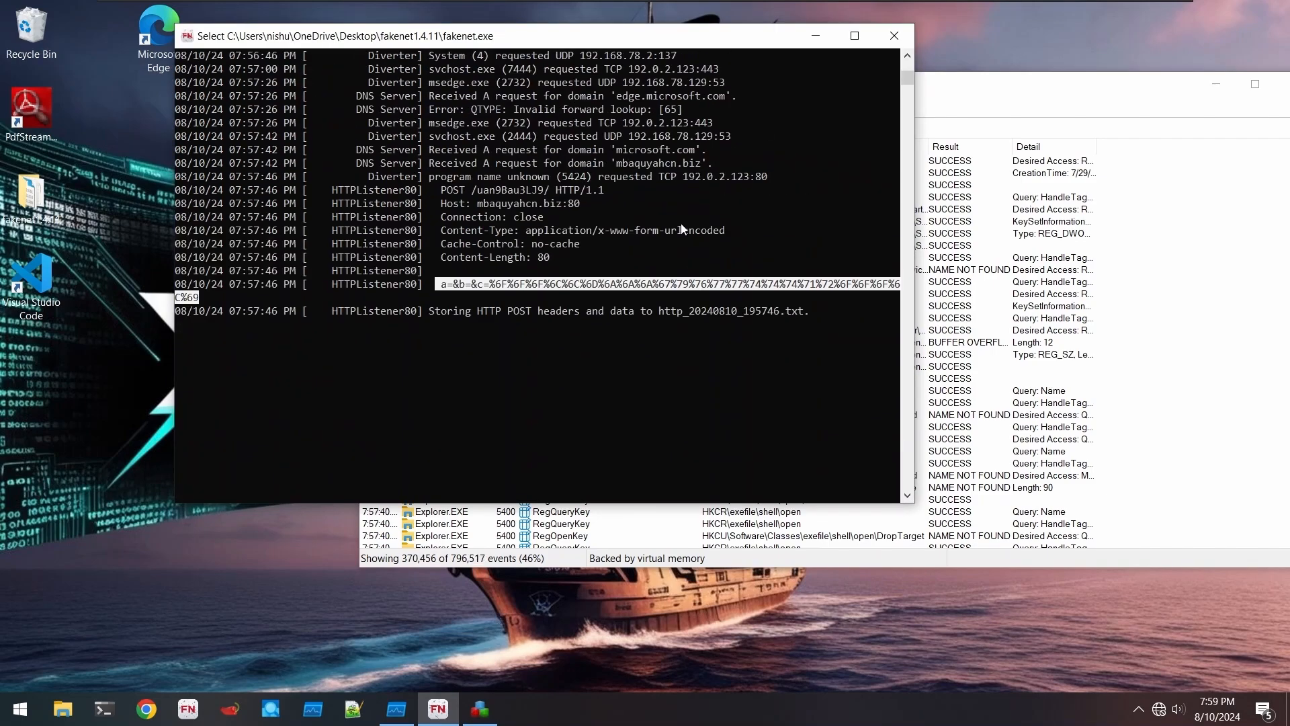
pyautogui.click(643, 392)
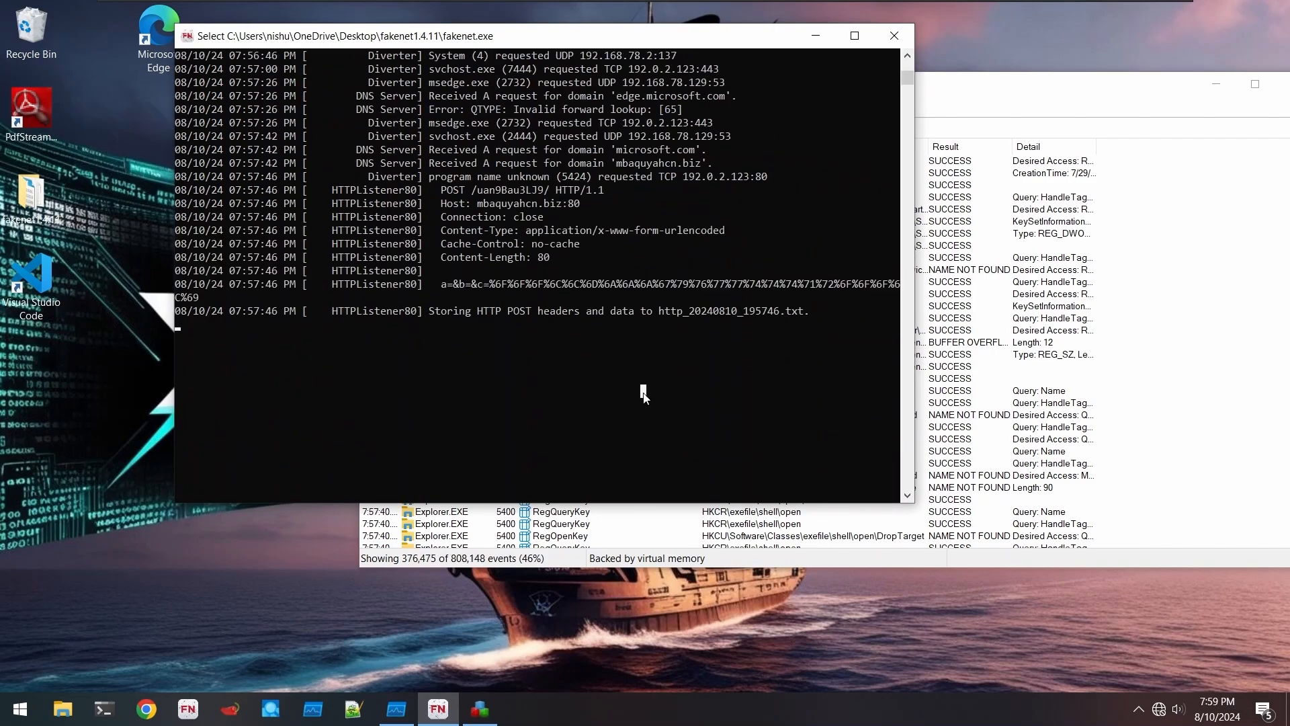
pyautogui.press('Return')
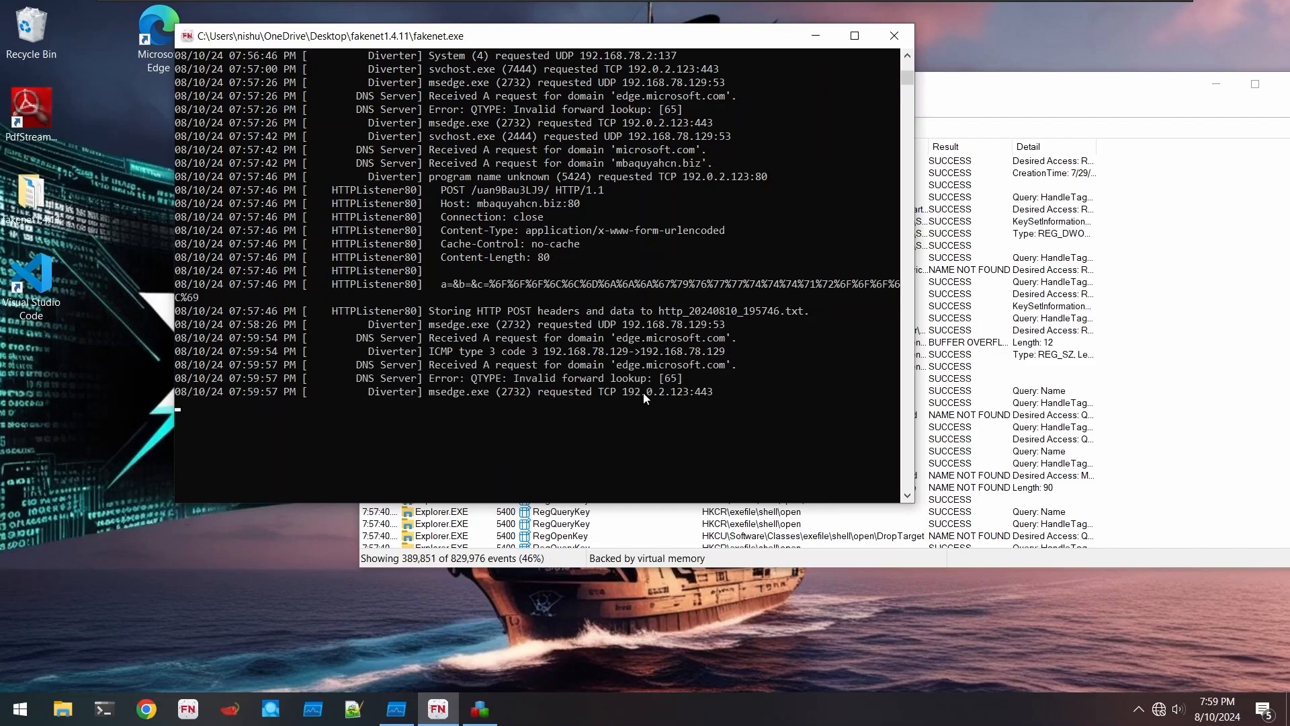
pyautogui.scroll(4, 668, 304)
pyautogui.scroll(5, 669, 306)
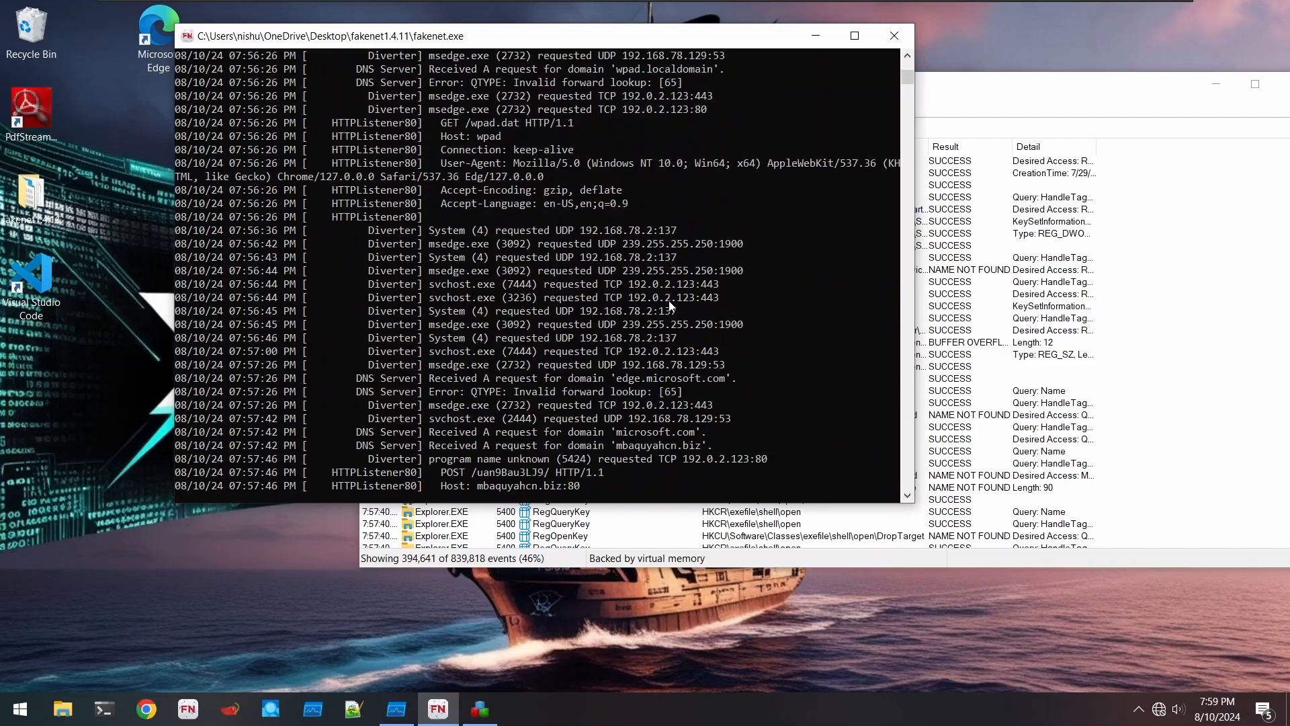
pyautogui.scroll(-5, 669, 305)
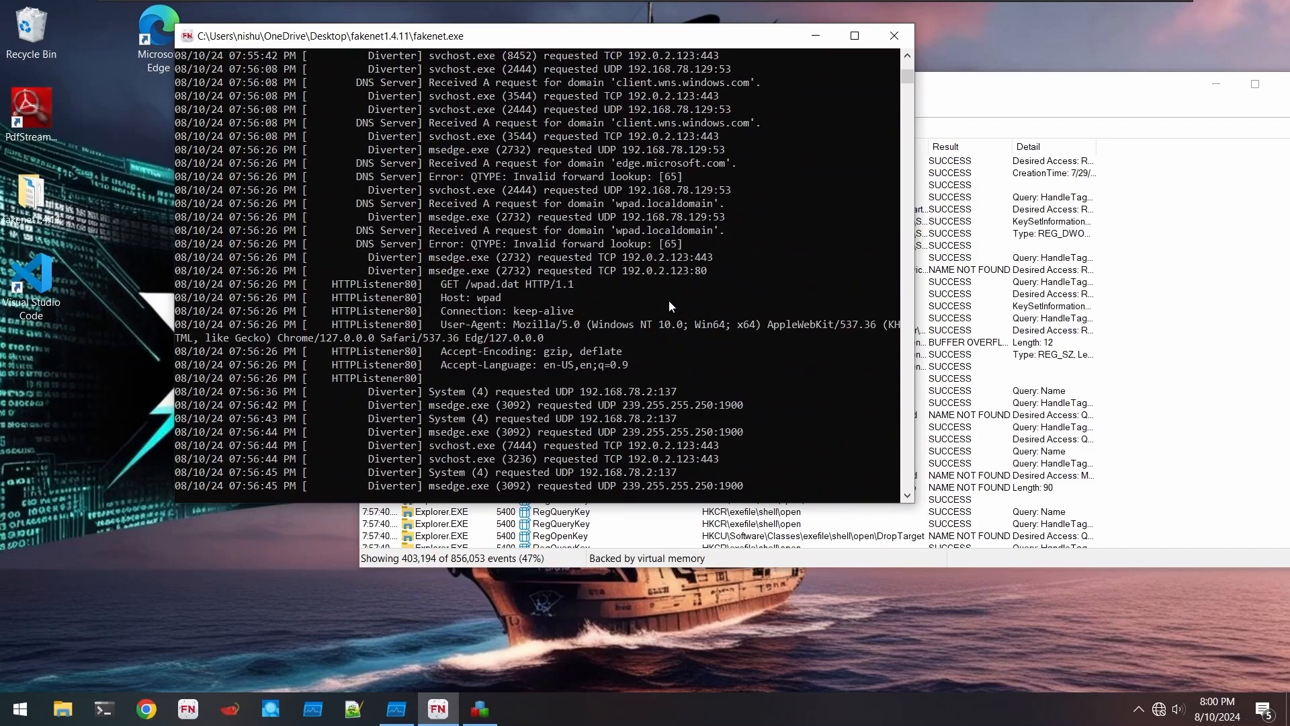
pyautogui.scroll(-15, 668, 301)
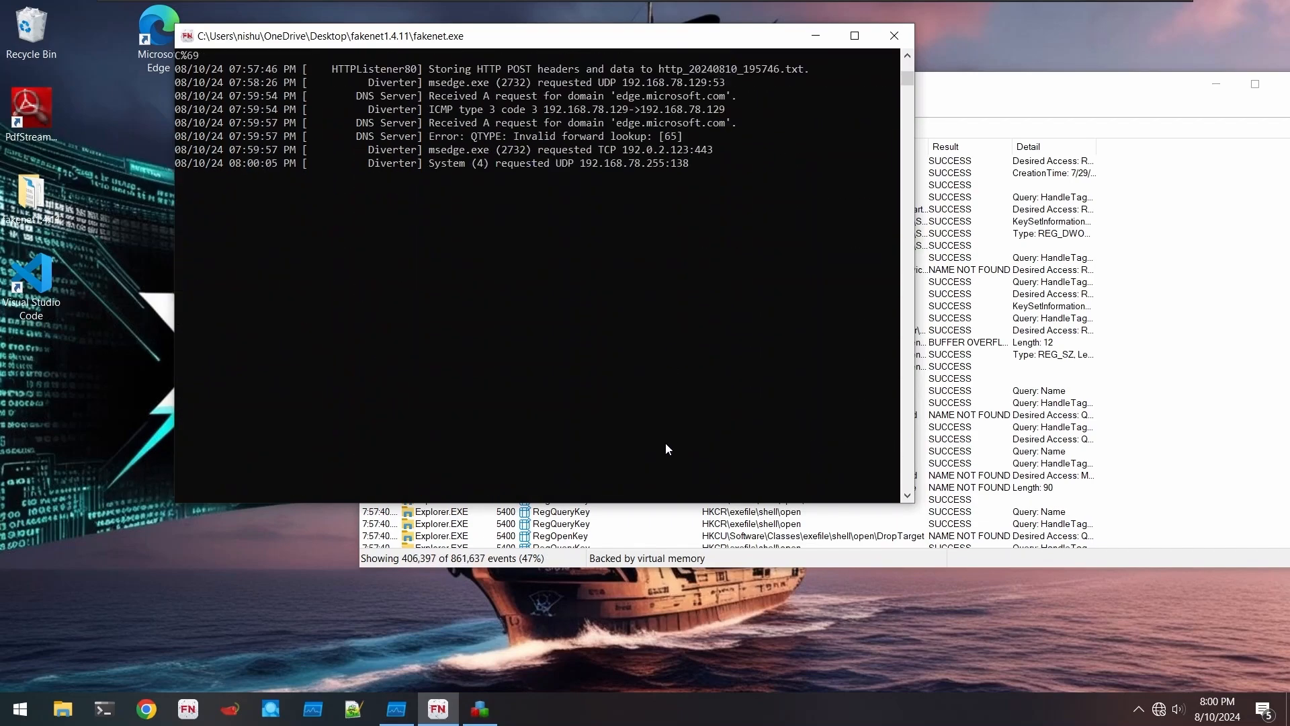
# - Start the second Regshot snapshot and arrange the FakeNet and Regshot windows so the network log stays readable
pyautogui.moveTo(506, 36); pyautogui.dragTo(456, 26)
pyautogui.click(485, 704)
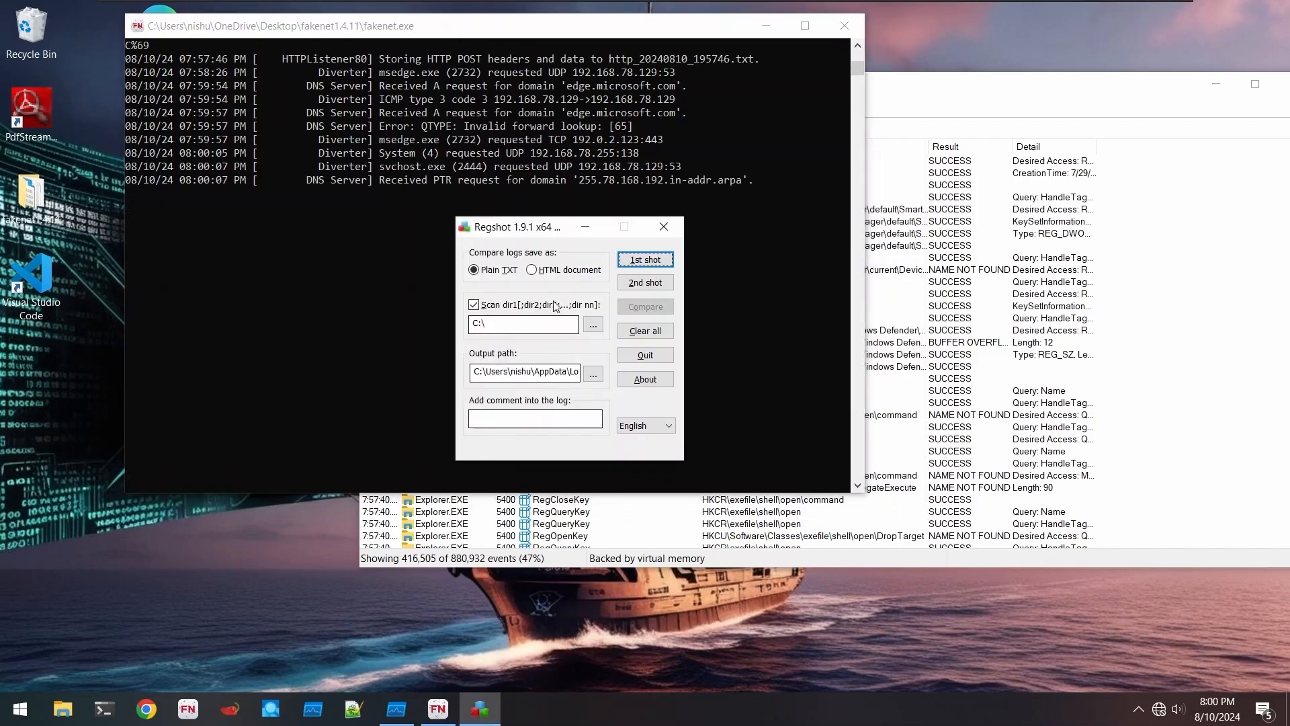
pyautogui.click(634, 285)
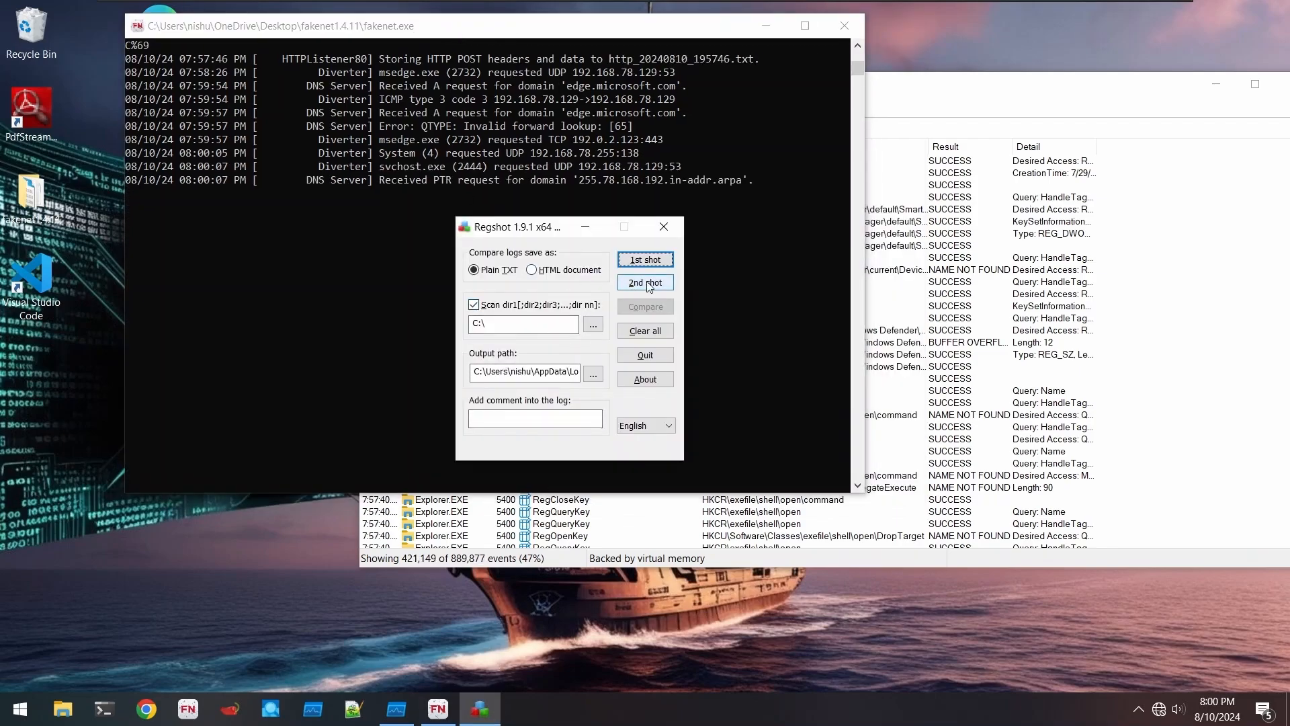
pyautogui.click(659, 293)
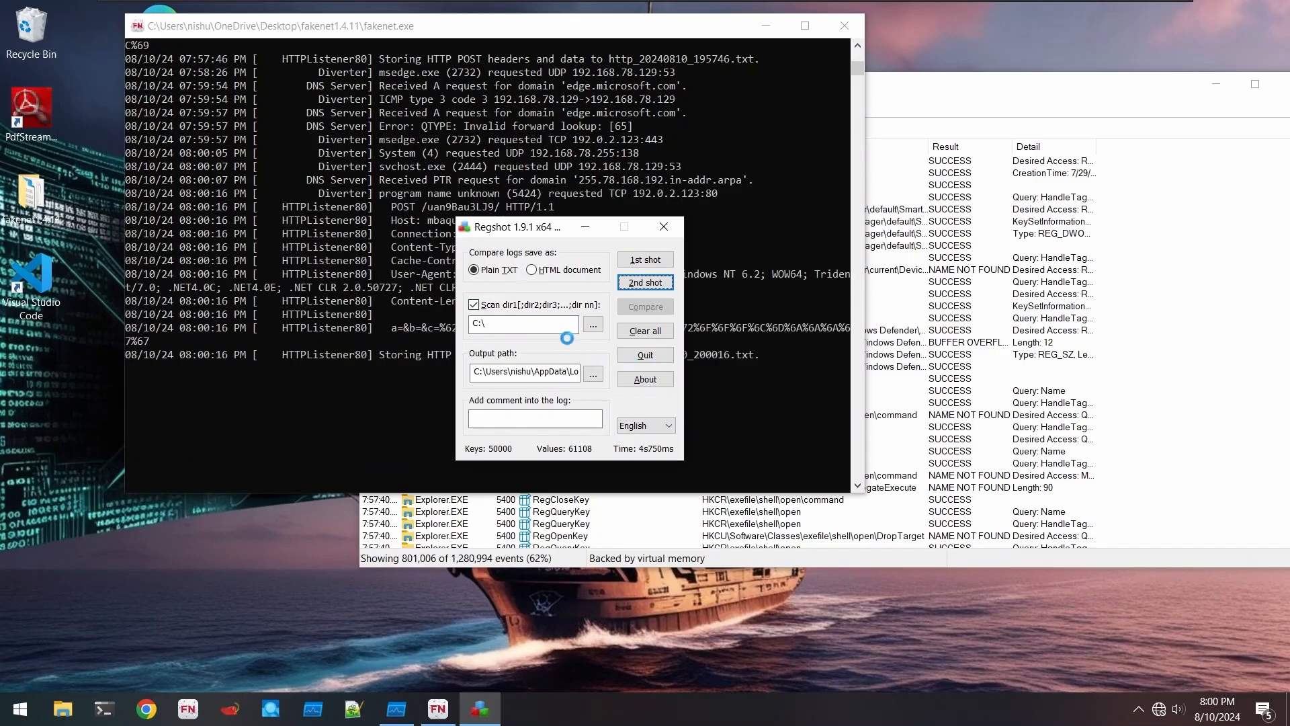
pyautogui.moveTo(507, 235); pyautogui.dragTo(612, 247)
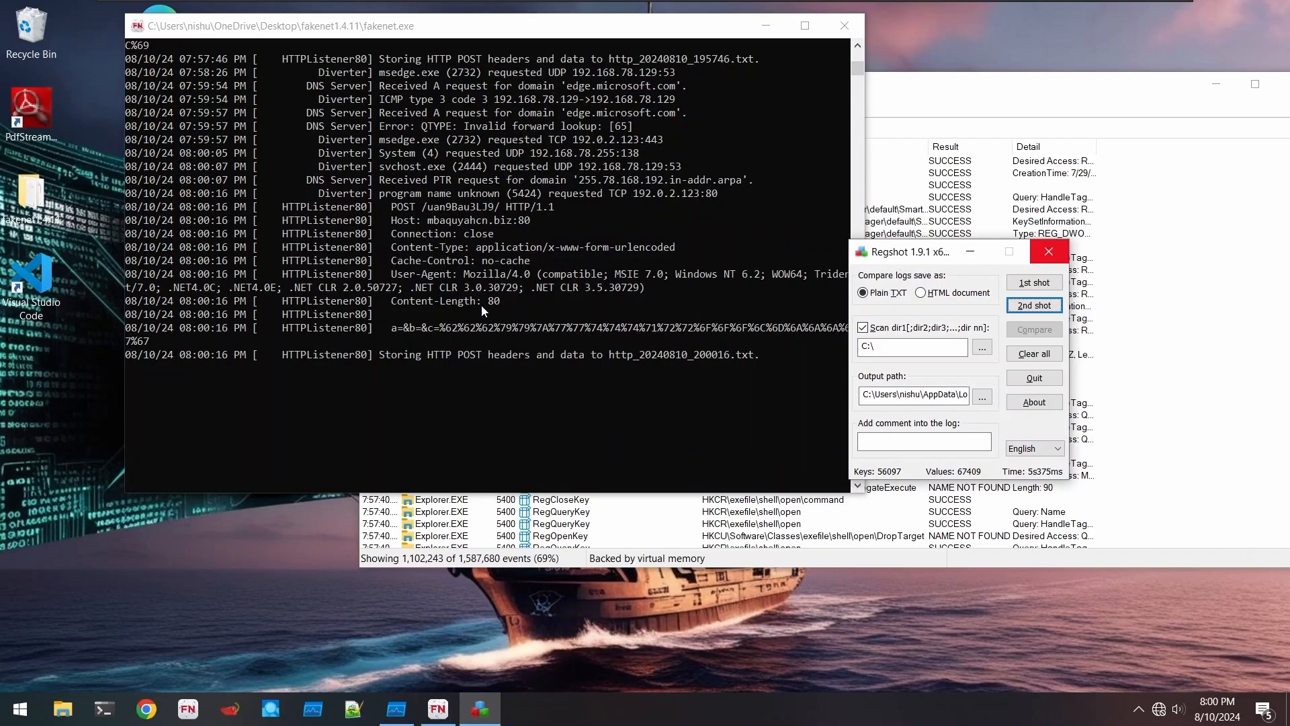
# - Examine the POST requests to mbaquyahcn.biz in the FakeNet log and highlight the URL-encoded form data of the 08:00:16 PM request
pyautogui.scroll(3, 425, 301)
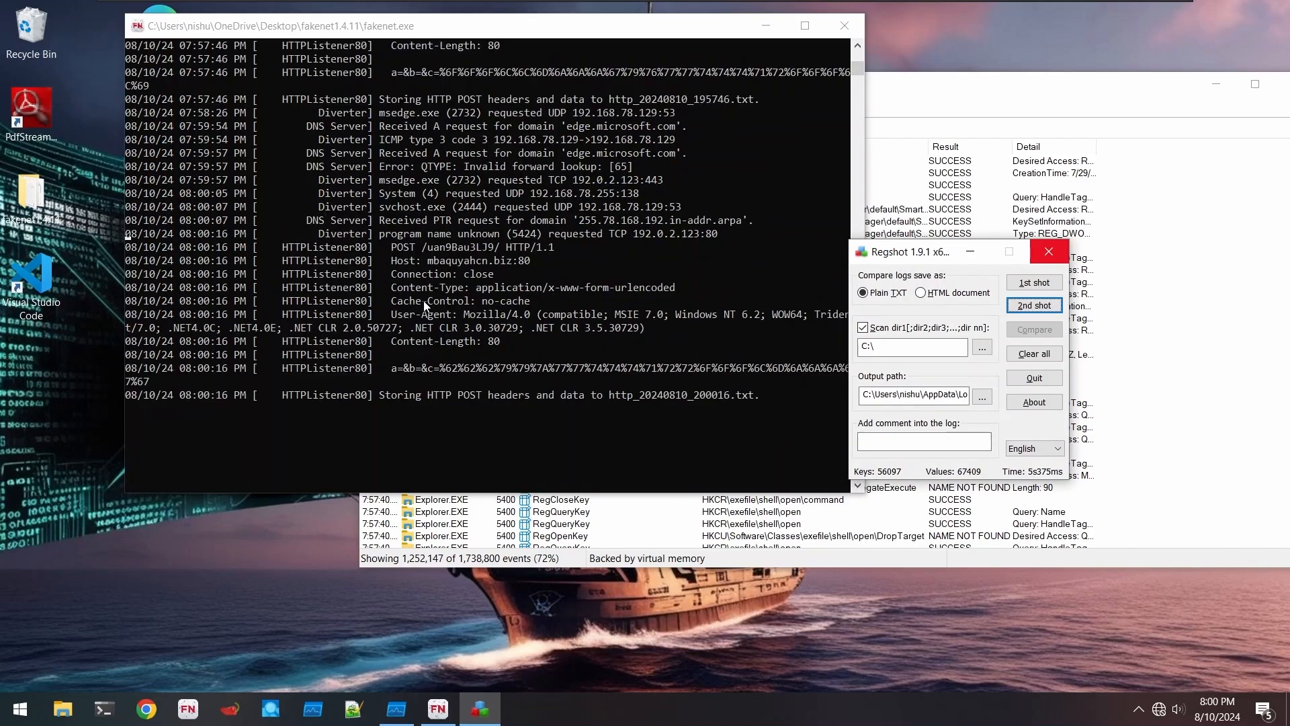
pyautogui.scroll(1, 424, 301)
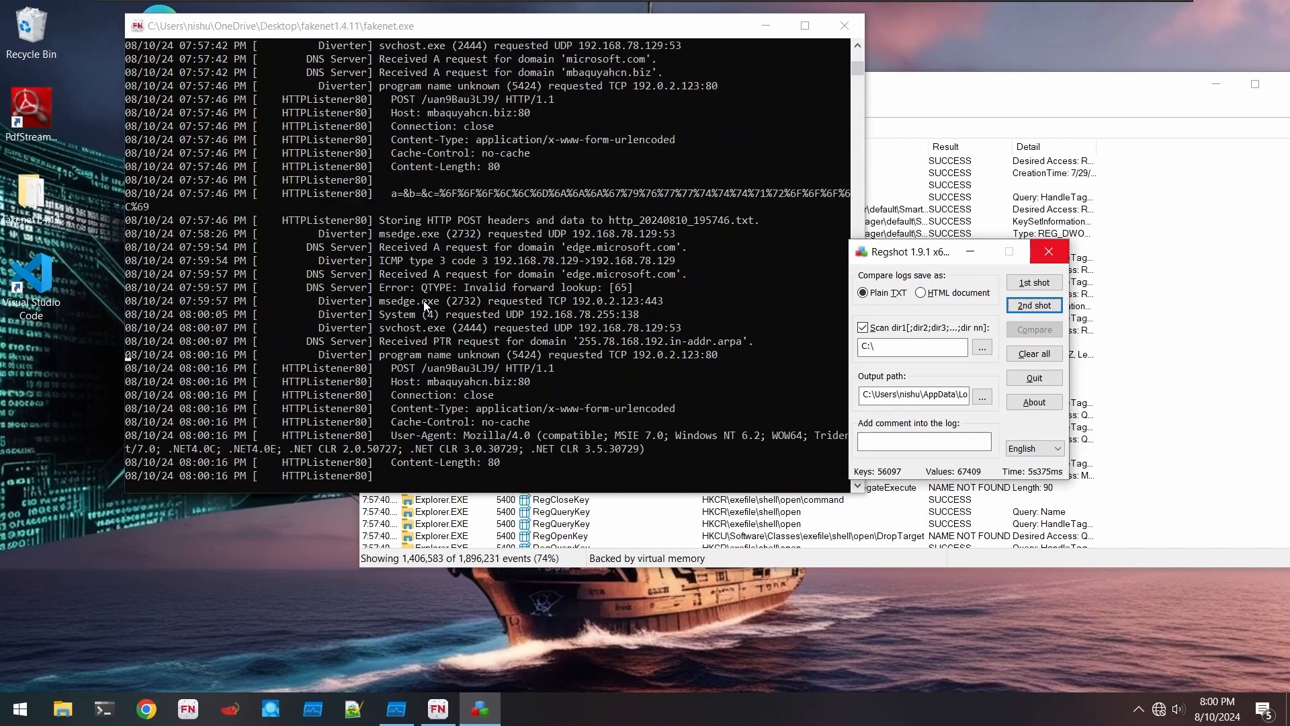
pyautogui.scroll(-2, 411, 227)
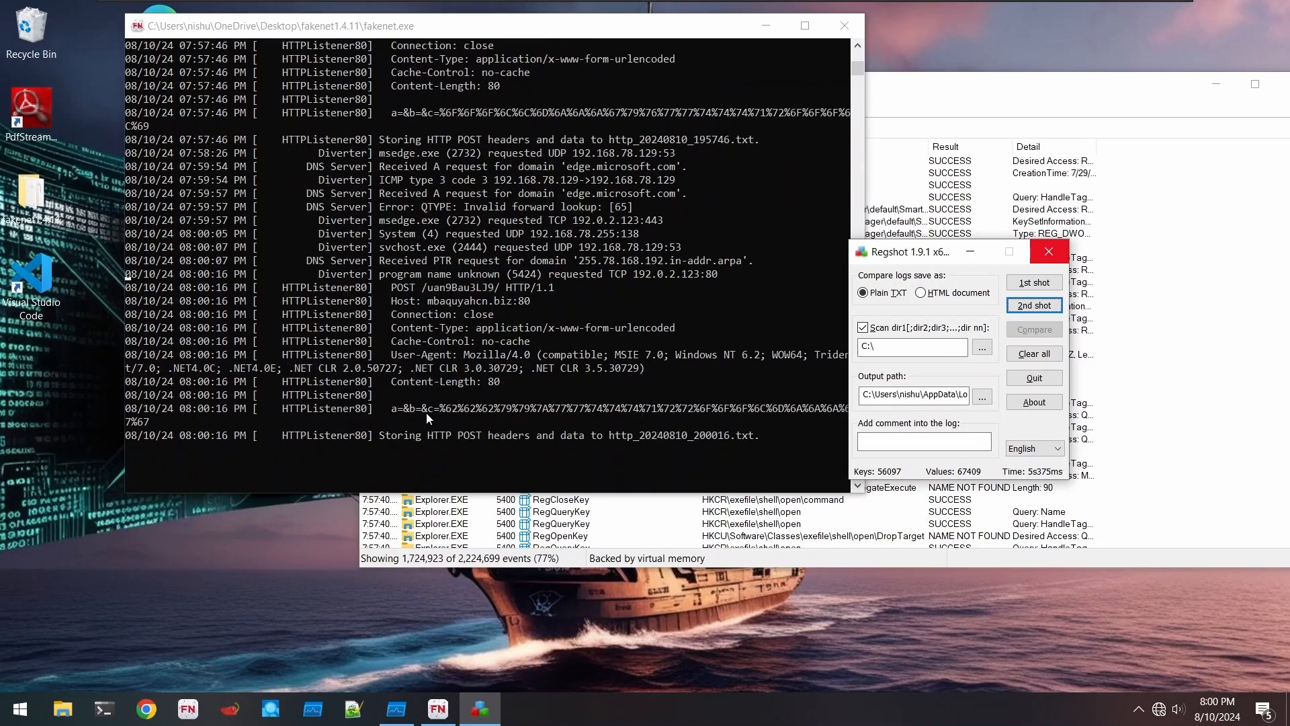
pyautogui.click(389, 401)
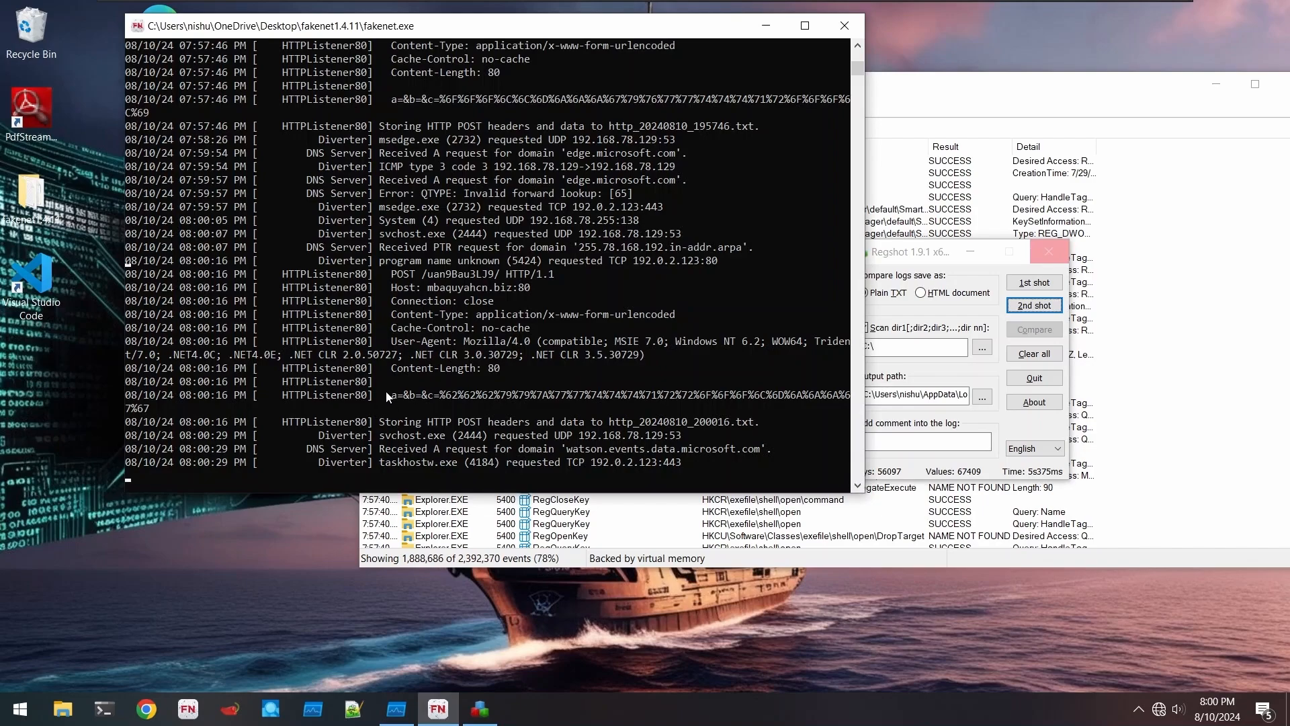
pyautogui.moveTo(386, 391); pyautogui.dragTo(147, 417)
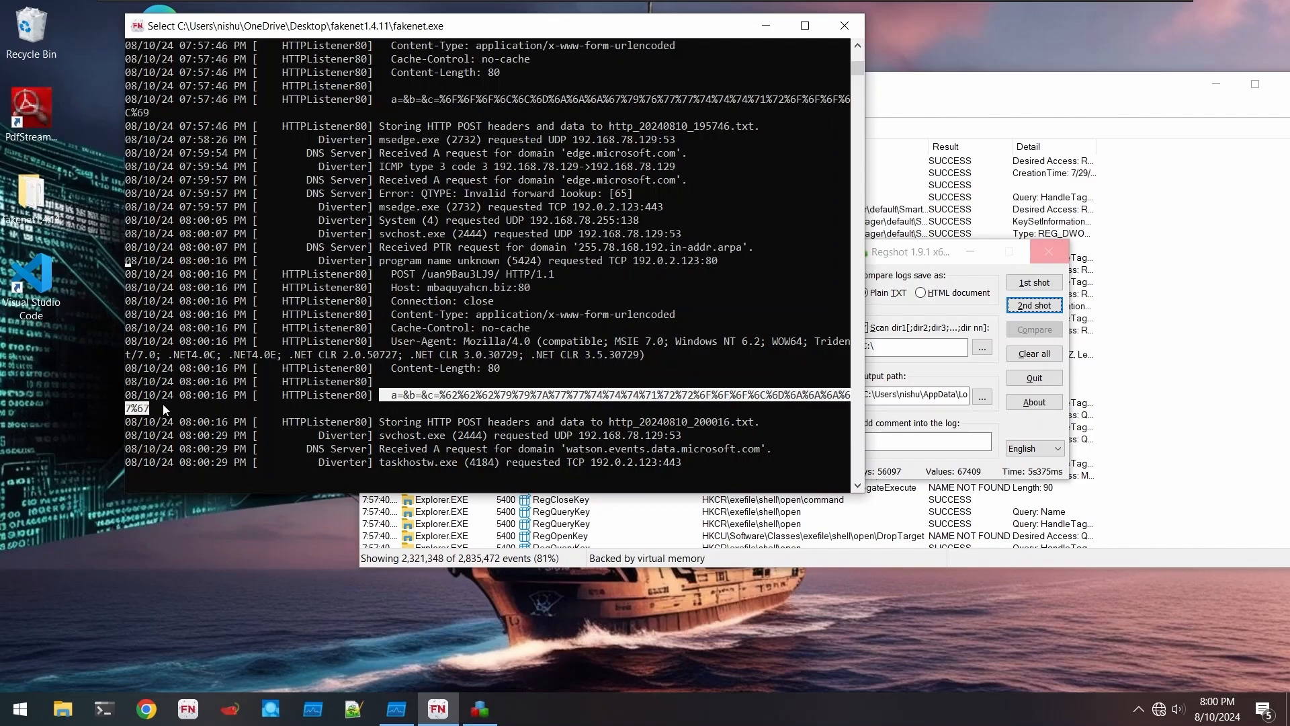
pyautogui.scroll(2, 162, 404)
pyautogui.scroll(-1, 138, 296)
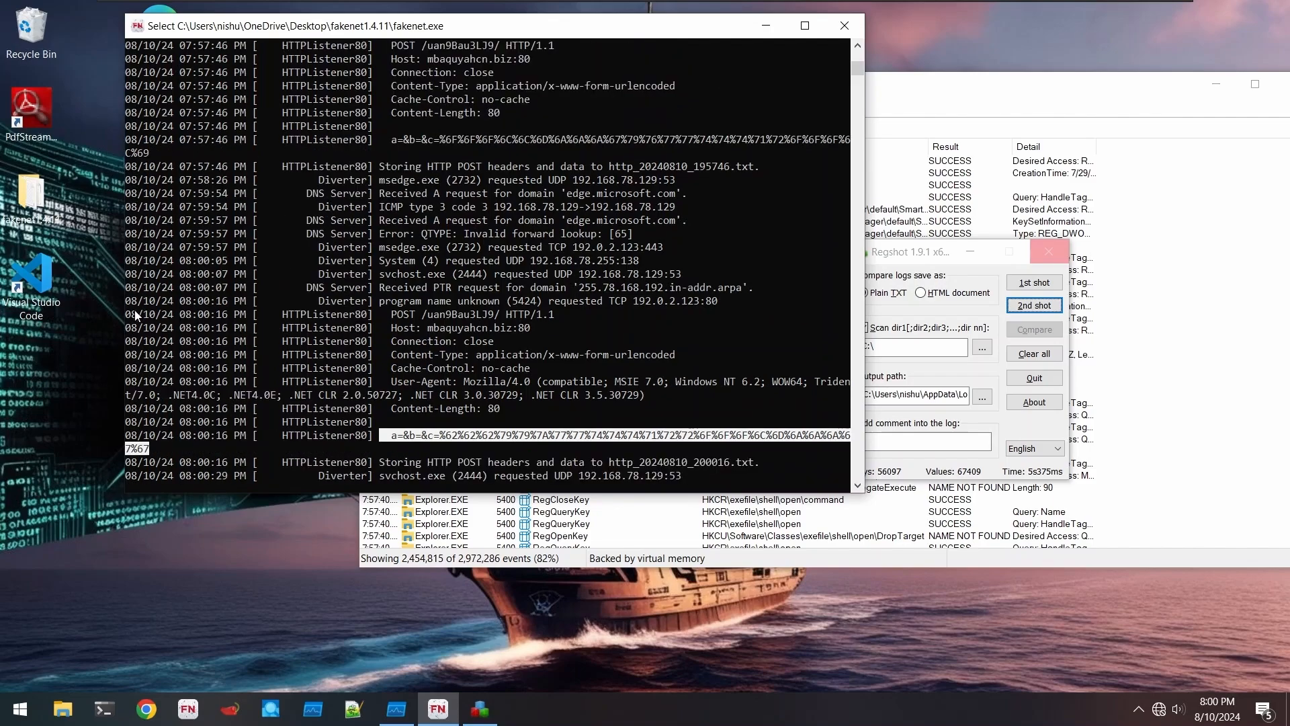
pyautogui.scroll(-2, 336, 323)
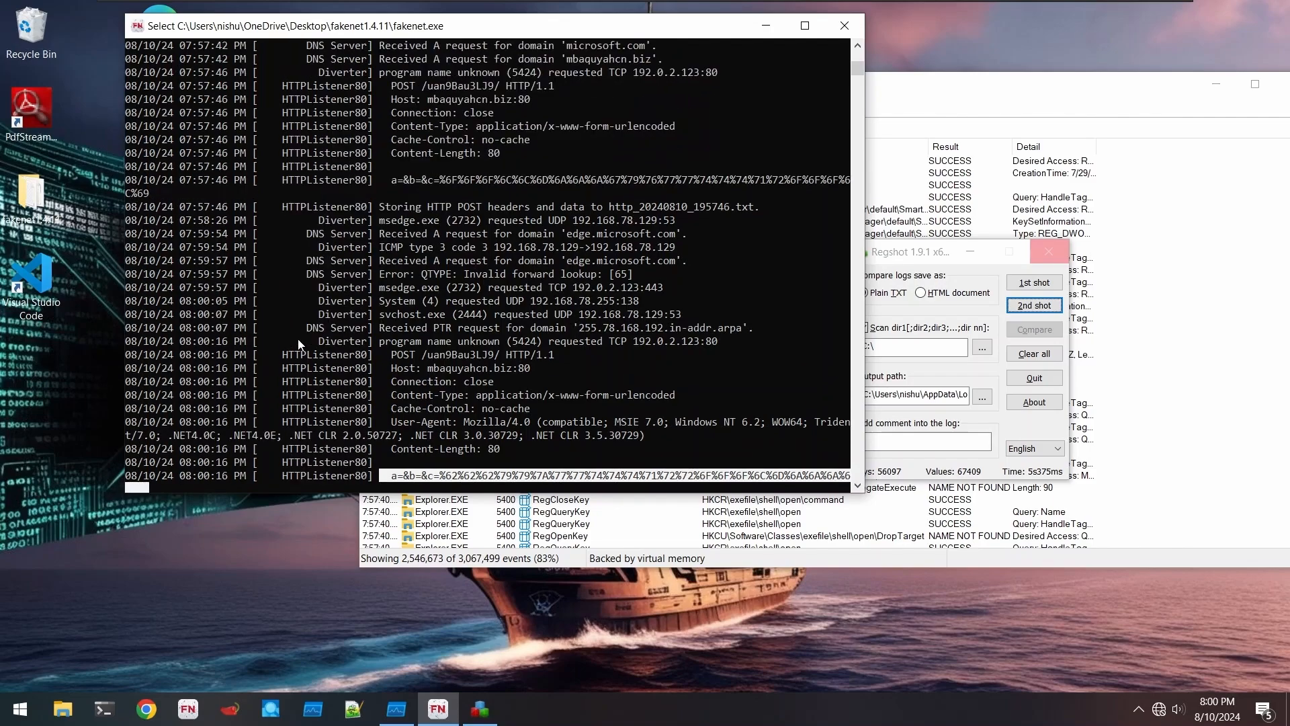
pyautogui.scroll(2, 516, 203)
pyautogui.scroll(2, 525, 328)
pyautogui.scroll(-1, 525, 328)
pyautogui.scroll(-1, 537, 356)
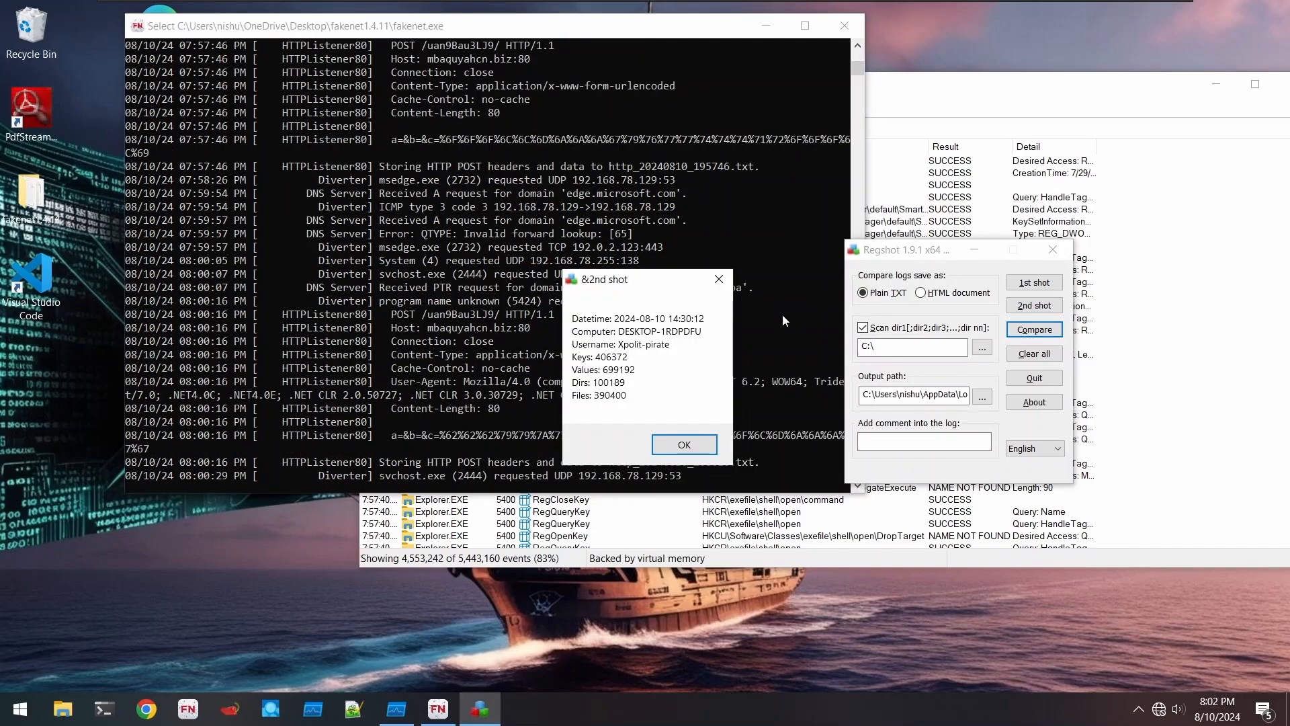
# - Compare the two Regshot snapshots and output the comparison as a plain-text report
pyautogui.click(699, 446)
pyautogui.click(1036, 330)
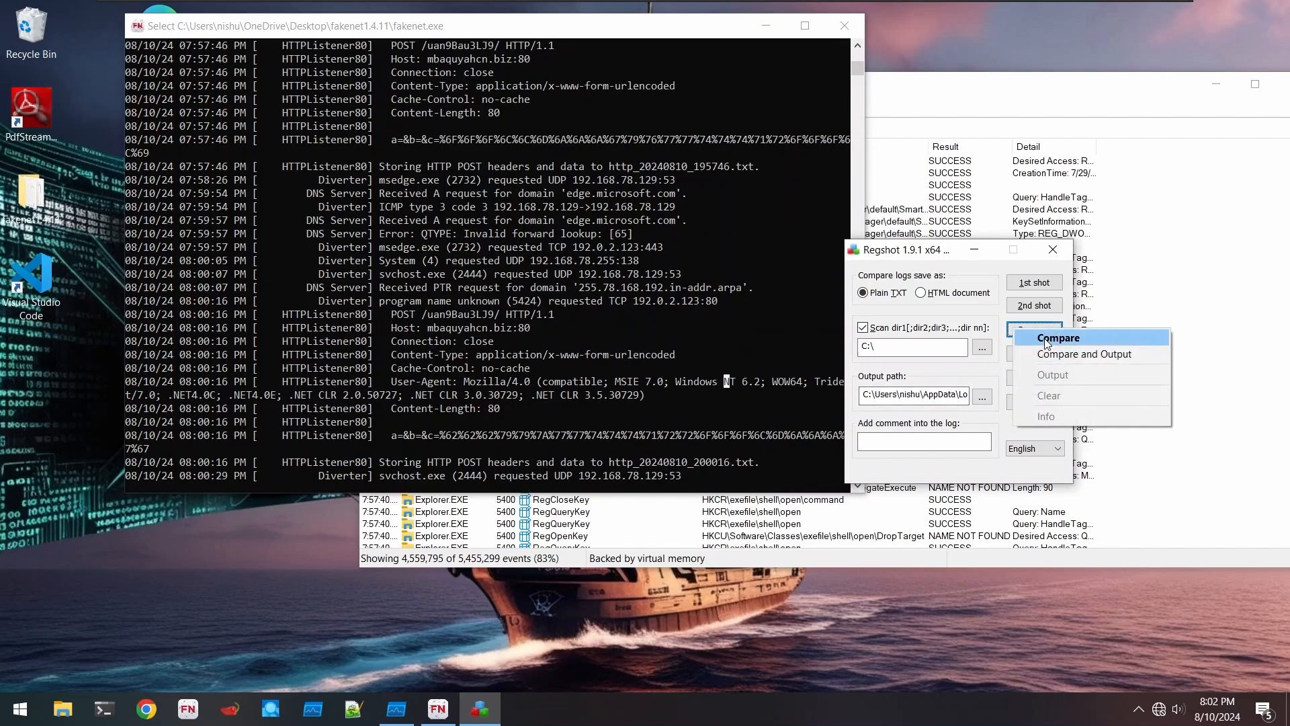
pyautogui.click(1046, 339)
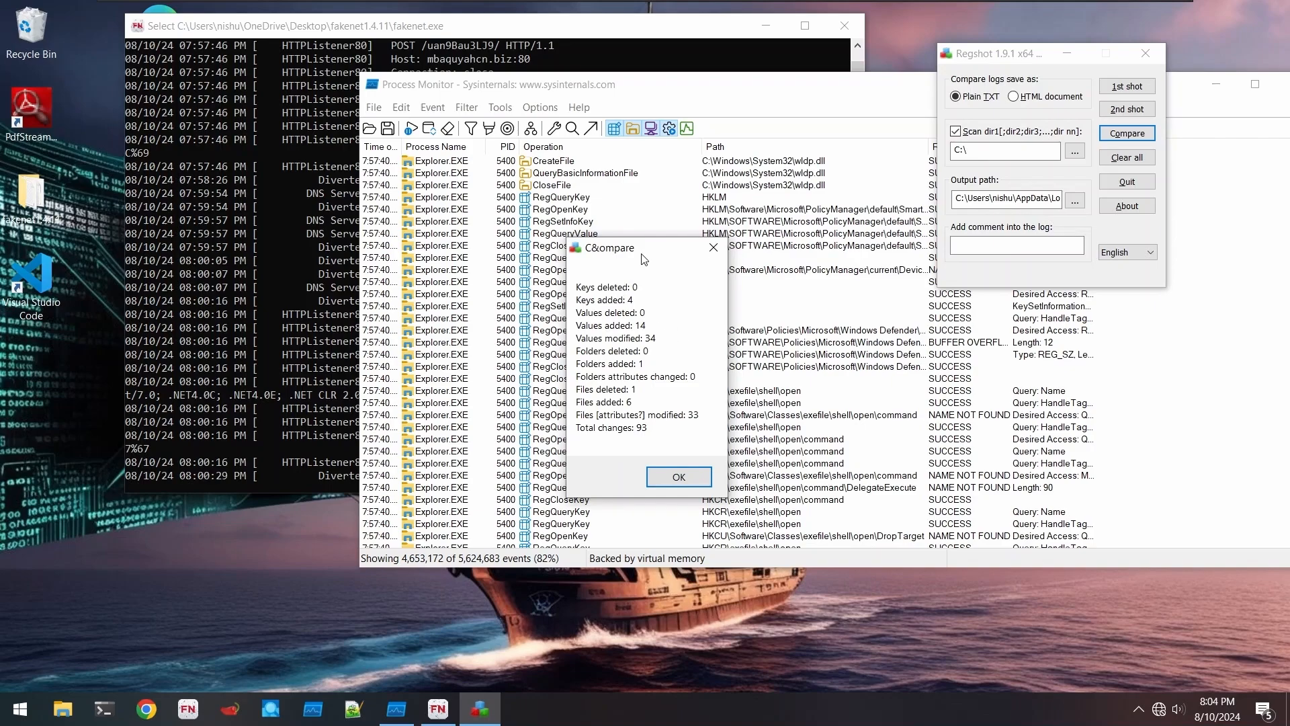
pyautogui.moveTo(644, 258); pyautogui.dragTo(670, 259)
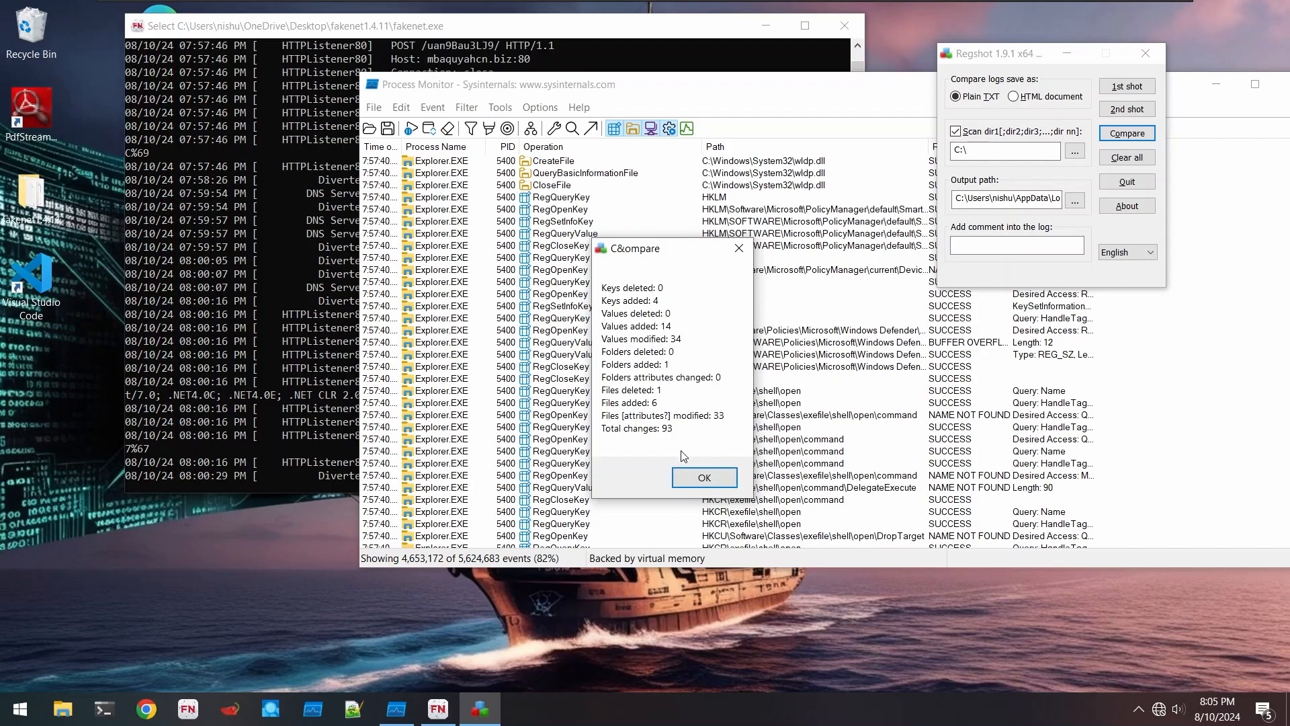
pyautogui.click(704, 477)
pyautogui.click(1126, 134)
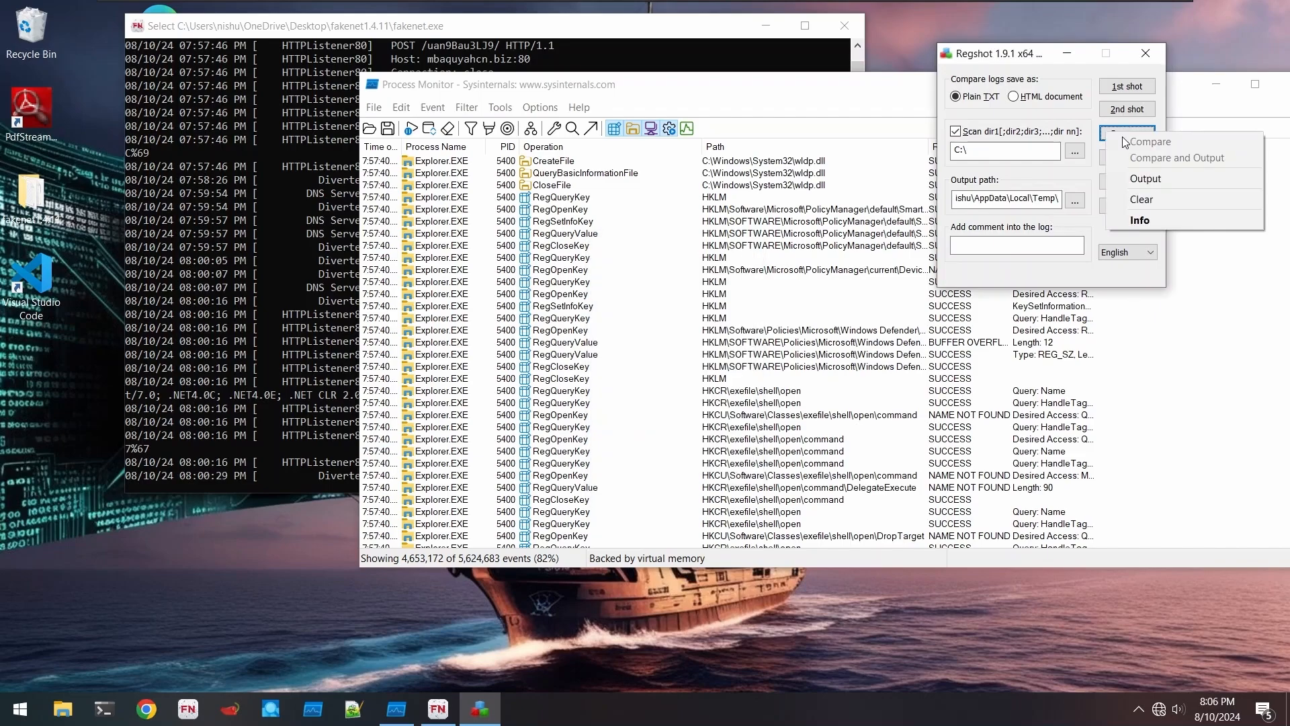
pyautogui.click(1134, 180)
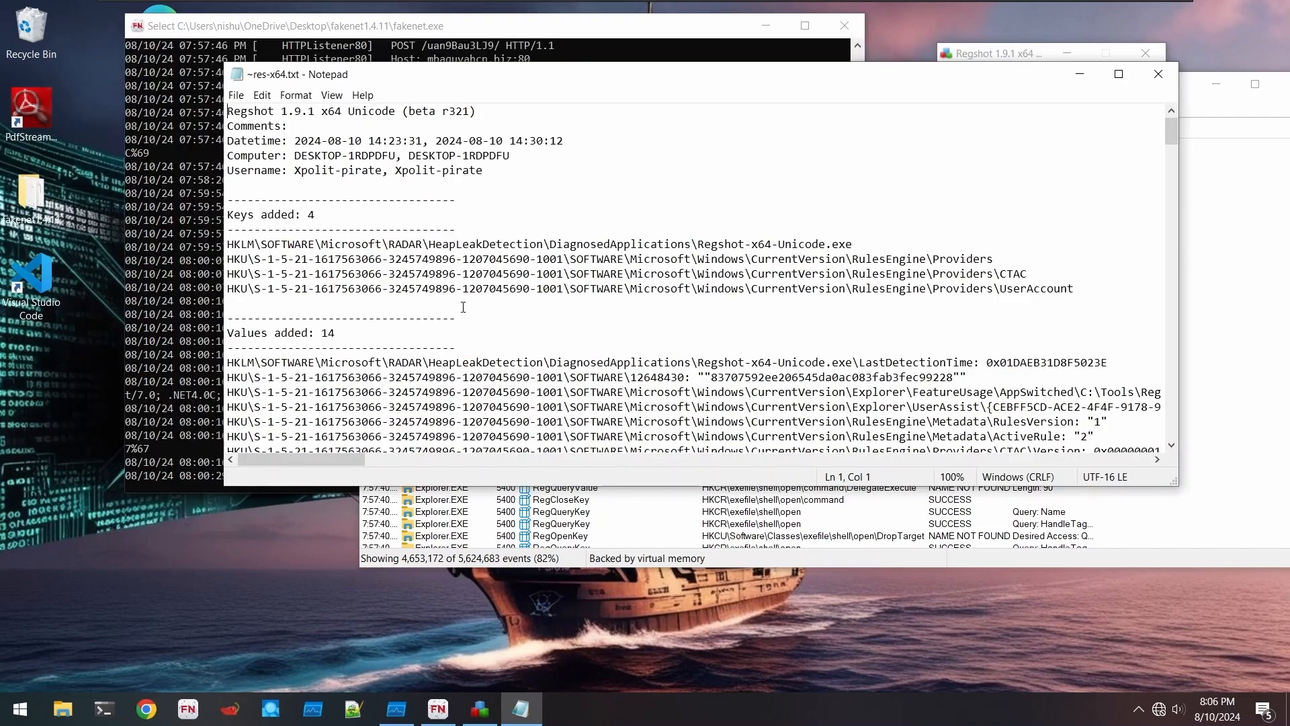
# - Examine the added keys, added values and modified registry values in the ~res-x64.txt report
pyautogui.scroll(-3, 463, 307)
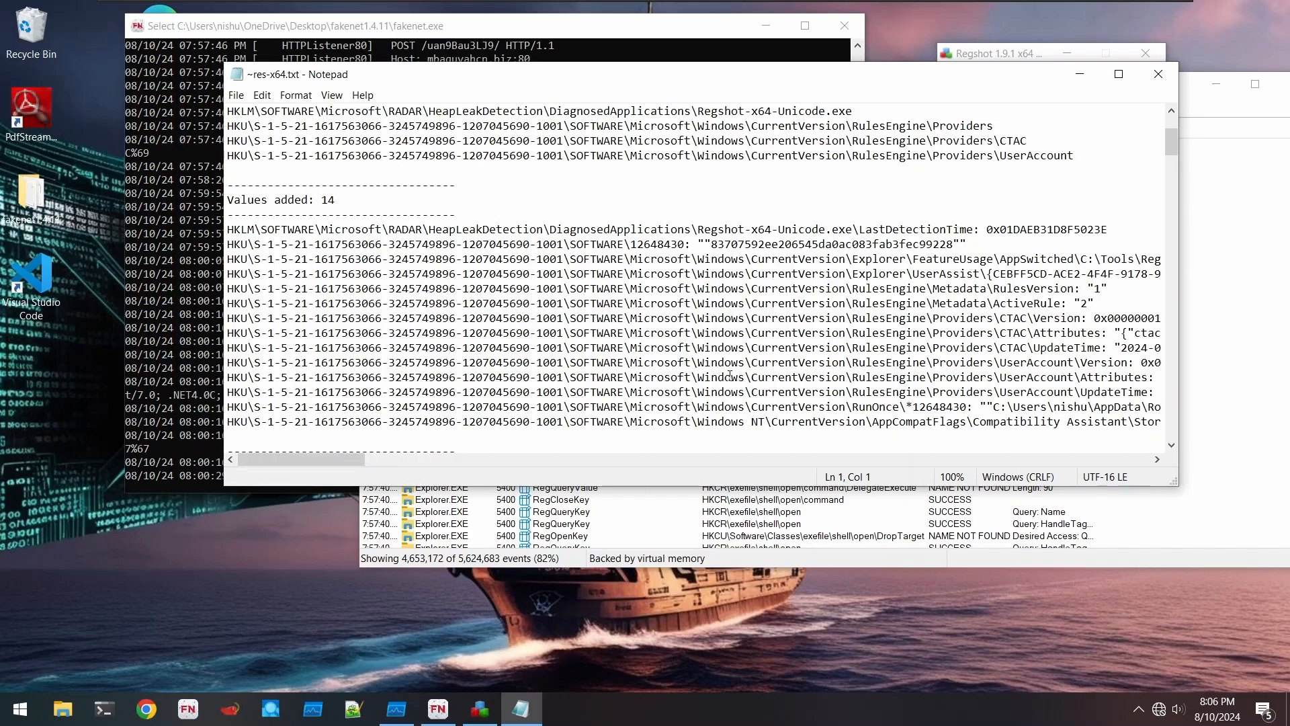
pyautogui.scroll(1, 730, 375)
pyautogui.scroll(-1, 730, 375)
pyautogui.scroll(-1, 709, 377)
pyautogui.scroll(-7, 709, 378)
pyautogui.moveTo(804, 377); pyautogui.dragTo(228, 377)
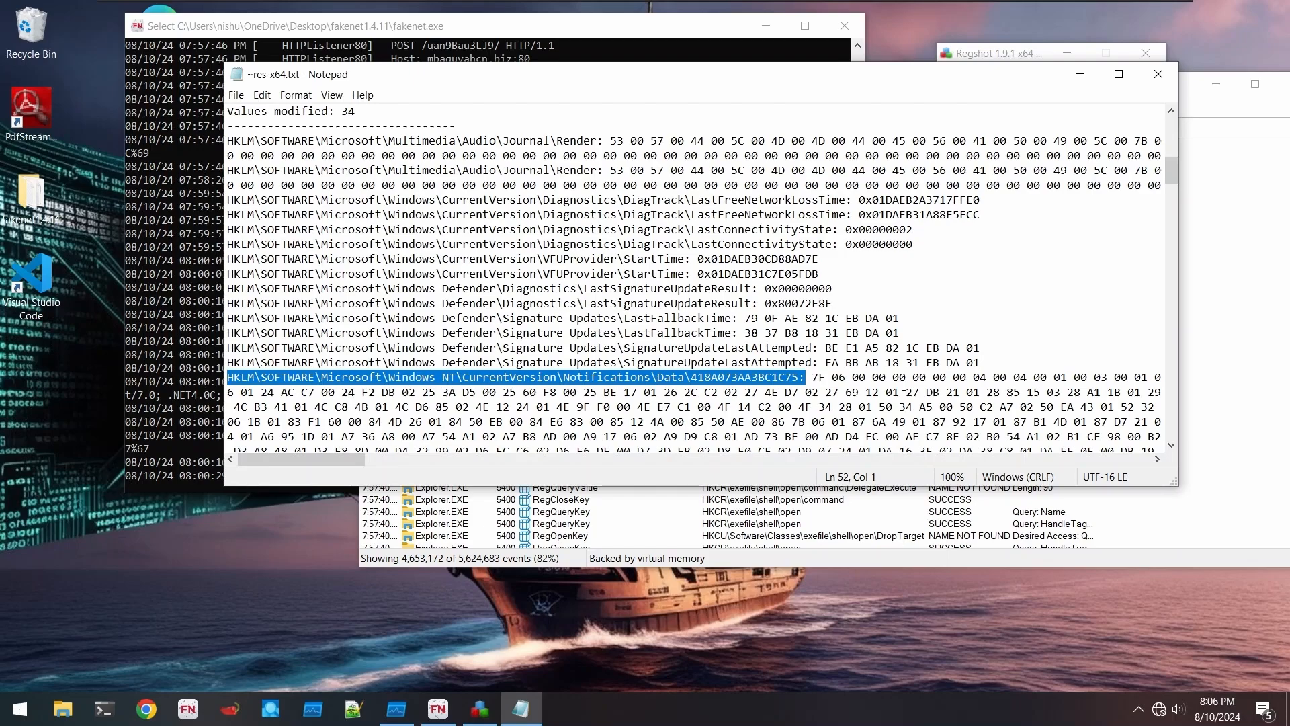
pyautogui.click(814, 378)
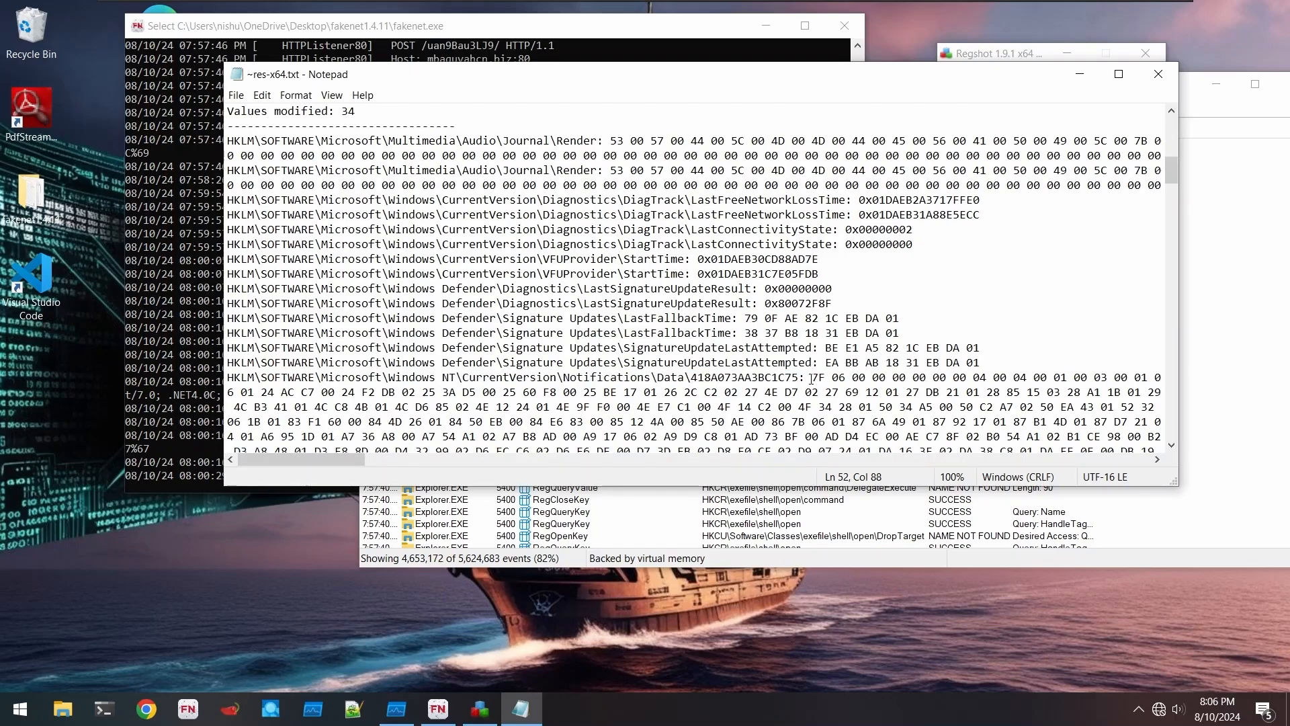
pyautogui.scroll(-10, 811, 379)
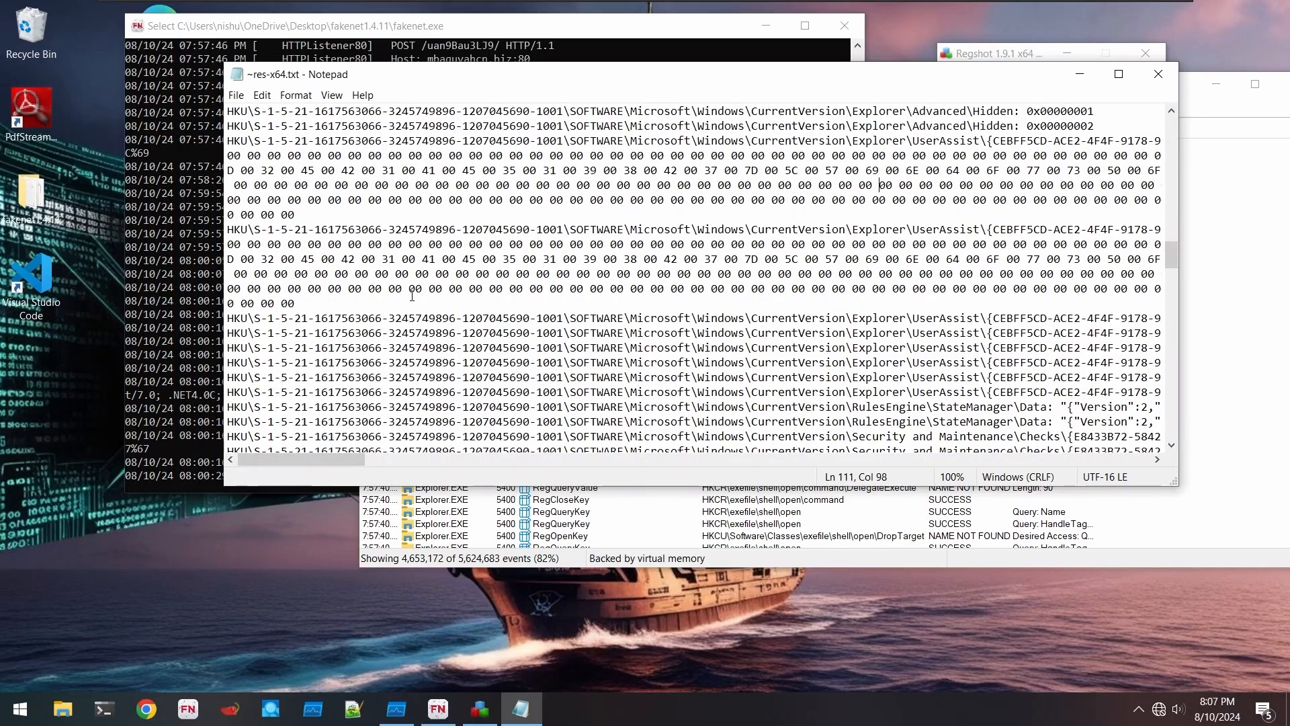
# - Review the report's added folders, deleted files, added files and modified files, and close it
pyautogui.scroll(-7, 411, 296)
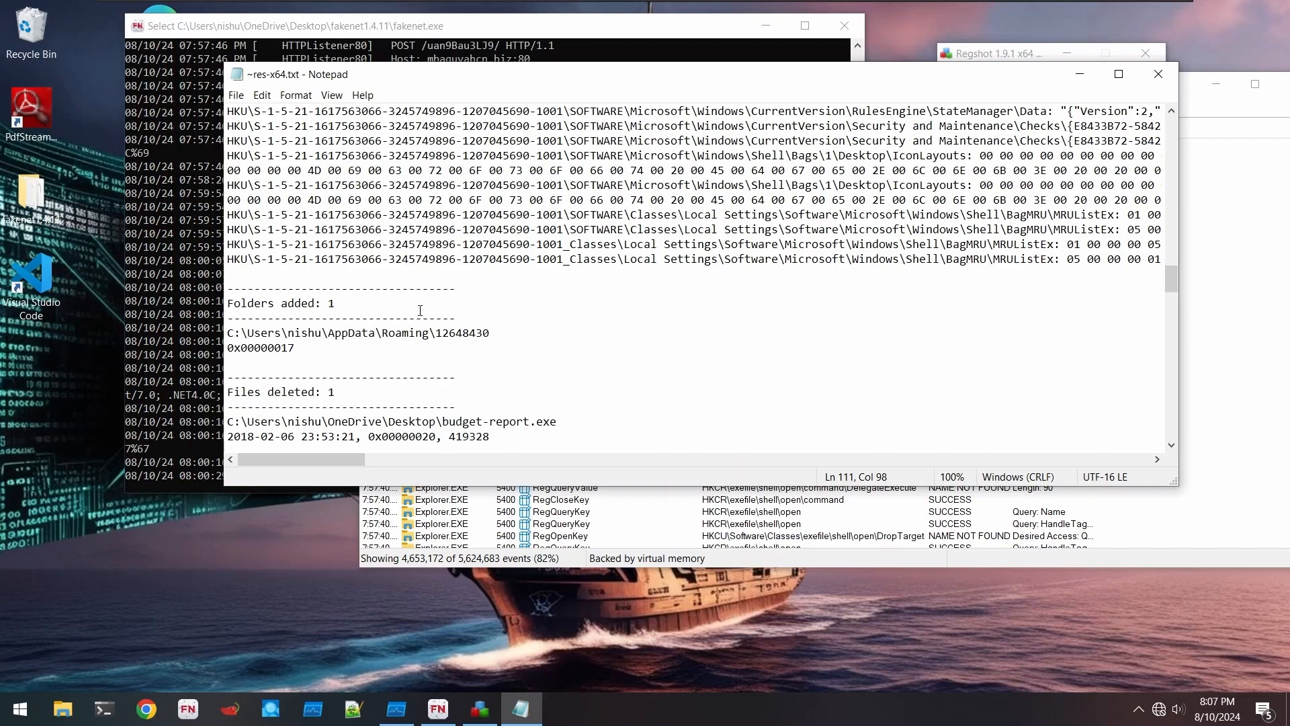
pyautogui.scroll(-1, 420, 299)
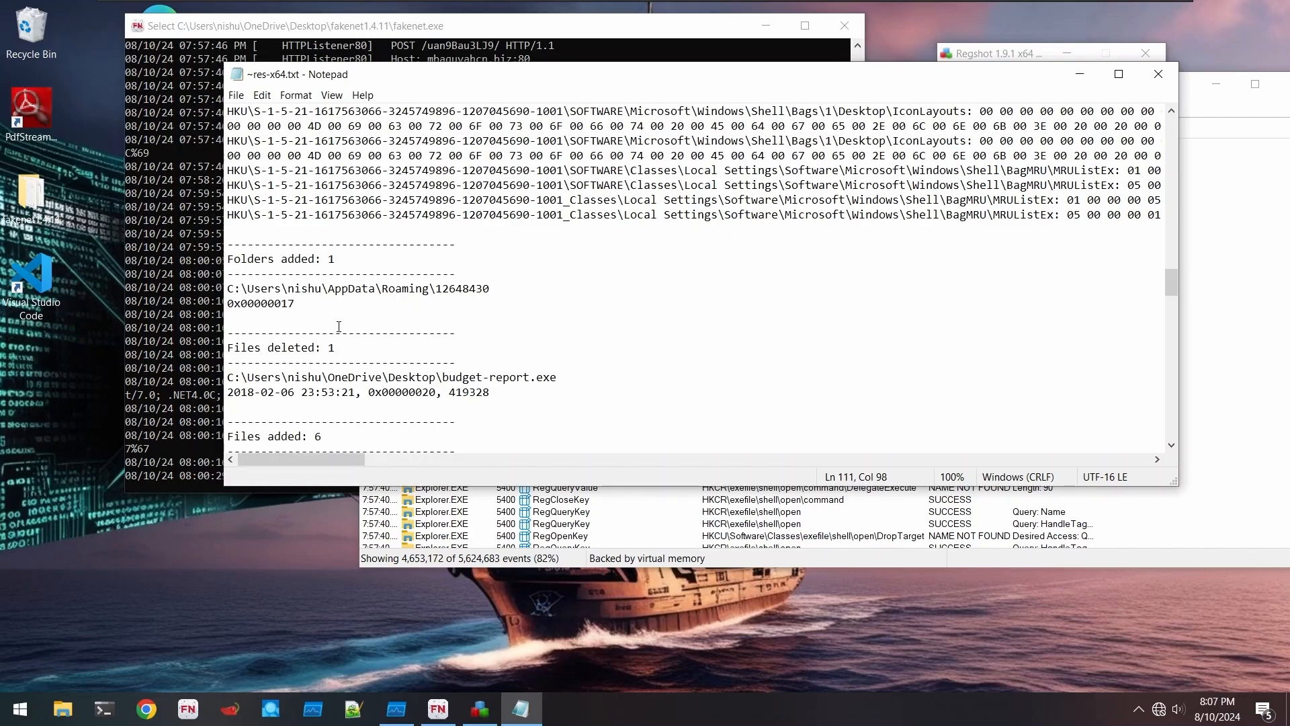
pyautogui.scroll(-2, 339, 327)
pyautogui.scroll(-6, 339, 327)
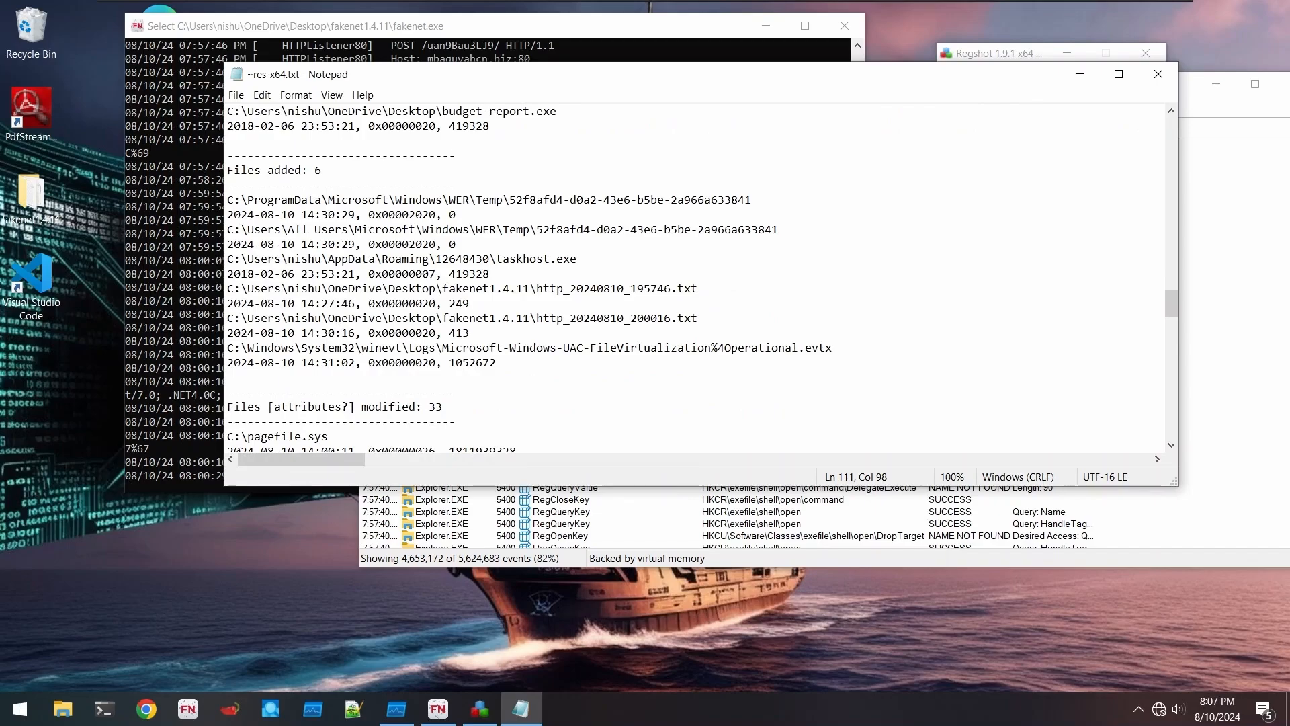
pyautogui.scroll(-12, 339, 330)
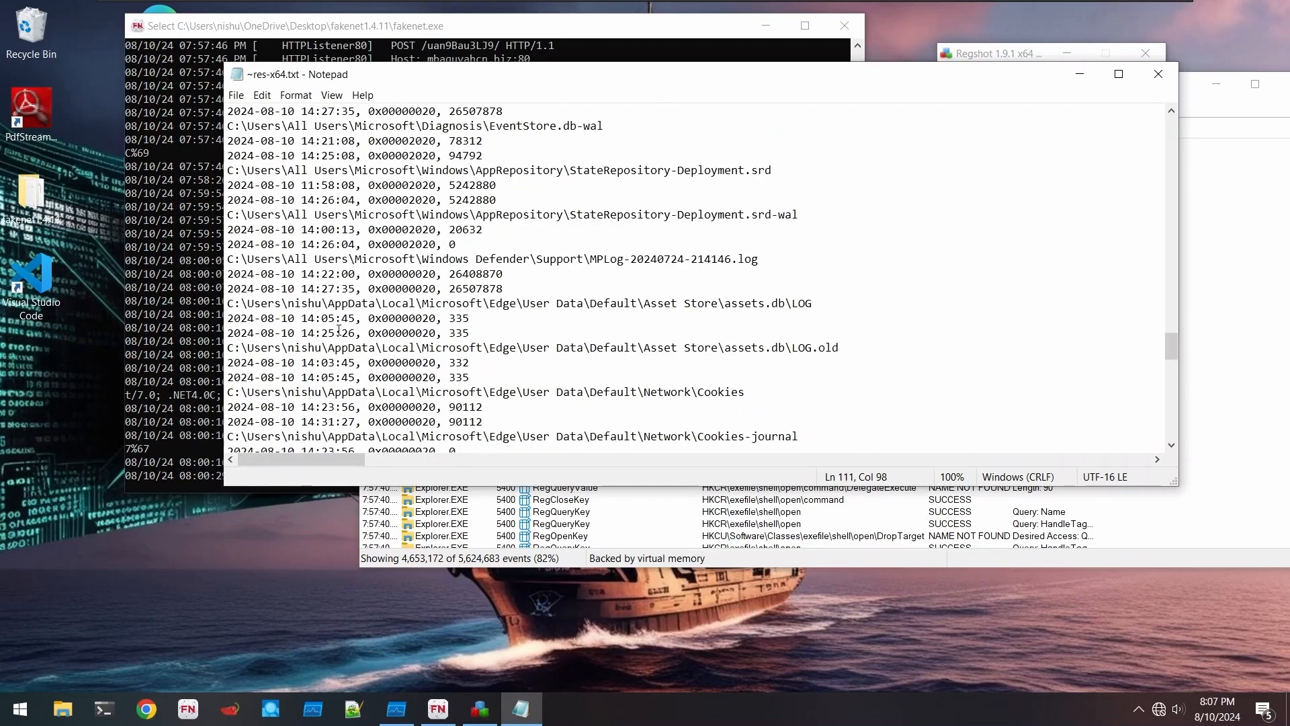
pyautogui.scroll(15, 440, 348)
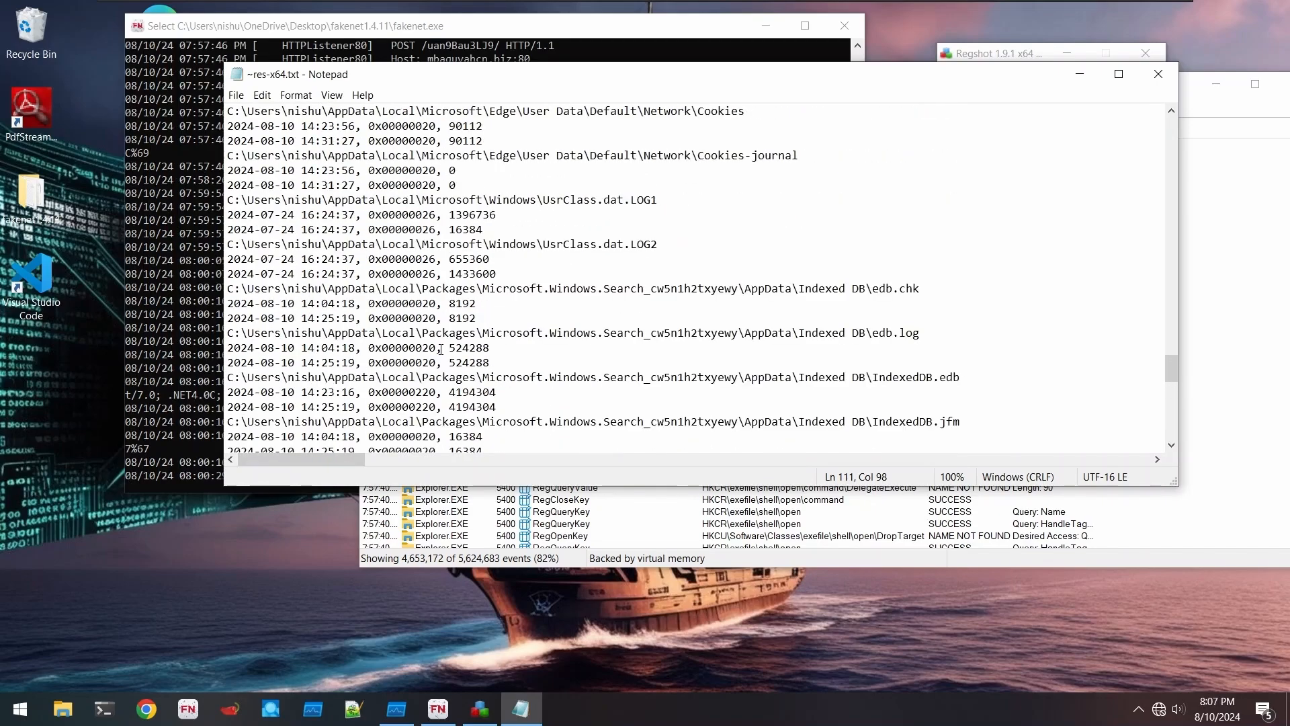
pyautogui.click(1158, 75)
# - Return to the FakeNet console, recheck its logged network requests, and close it to end the capture
pyautogui.click(293, 243)
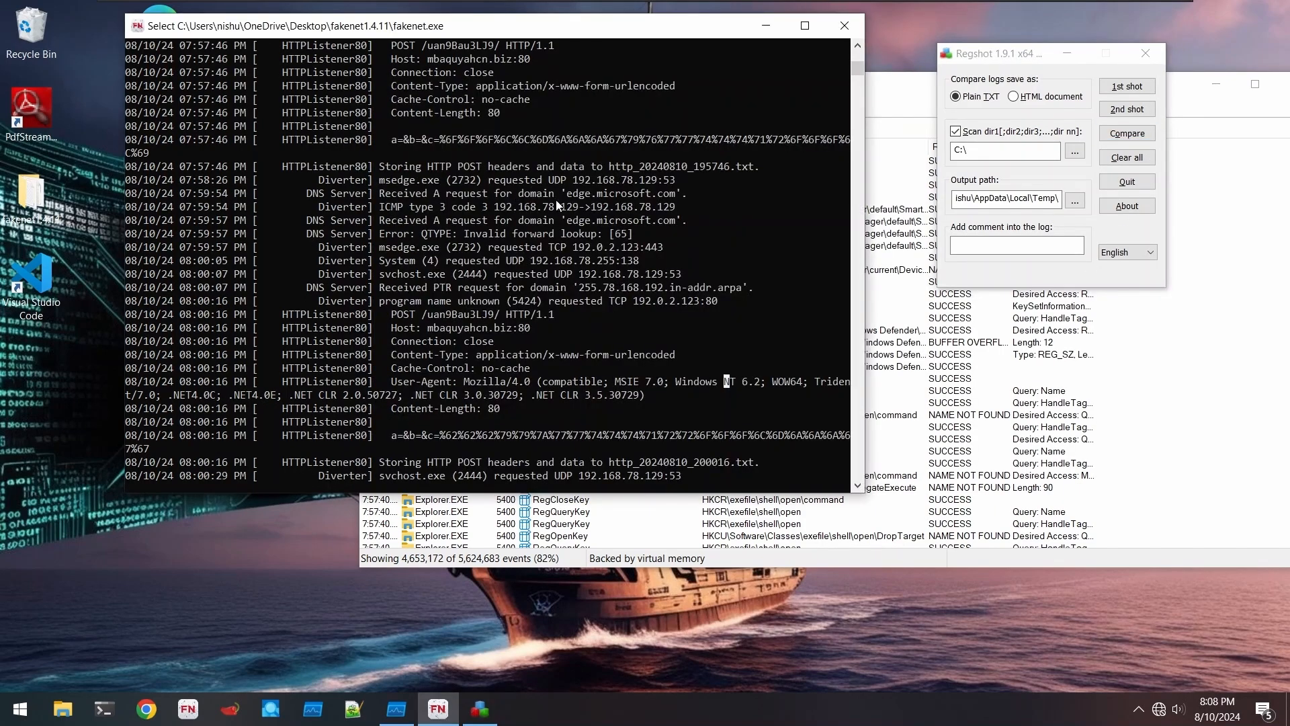
pyautogui.scroll(-6, 555, 199)
pyautogui.scroll(7, 555, 200)
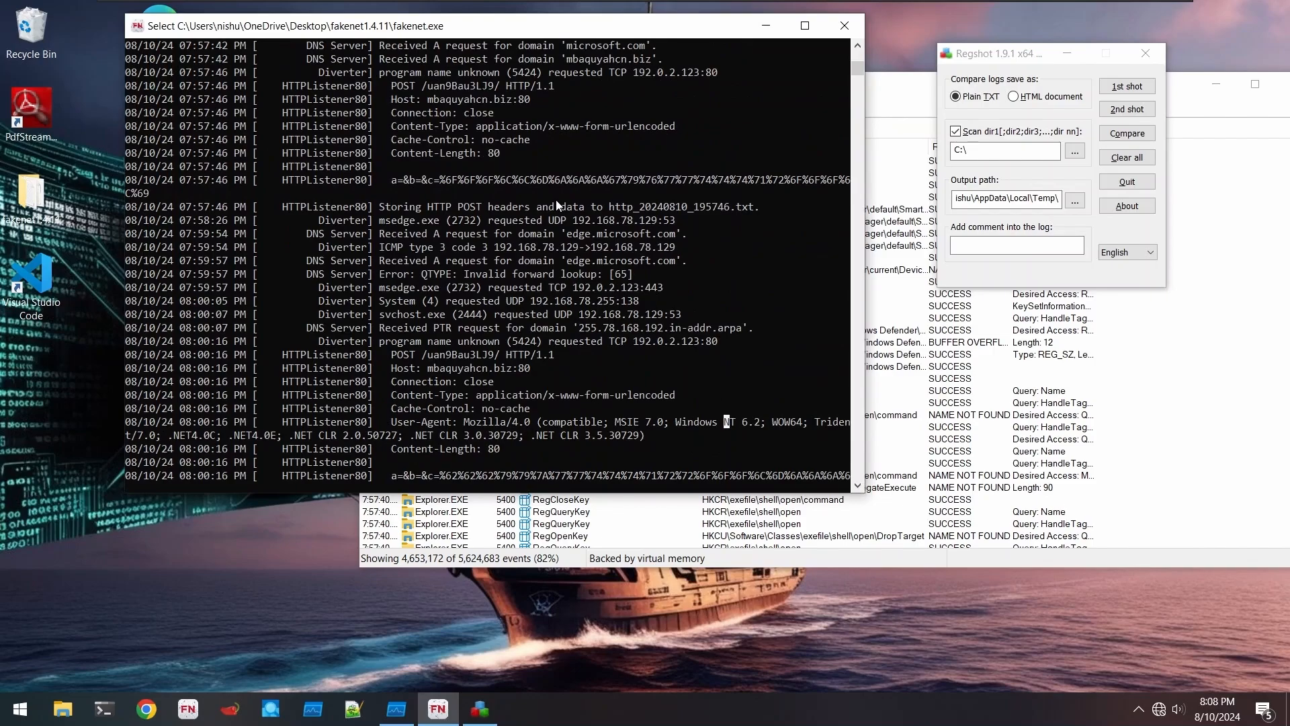
pyautogui.click(844, 27)
# - Open the fakenet1.4.11 folder from the desktop and select the packets_20240810_195253.pcap capture file
pyautogui.doubleClick(31, 197)
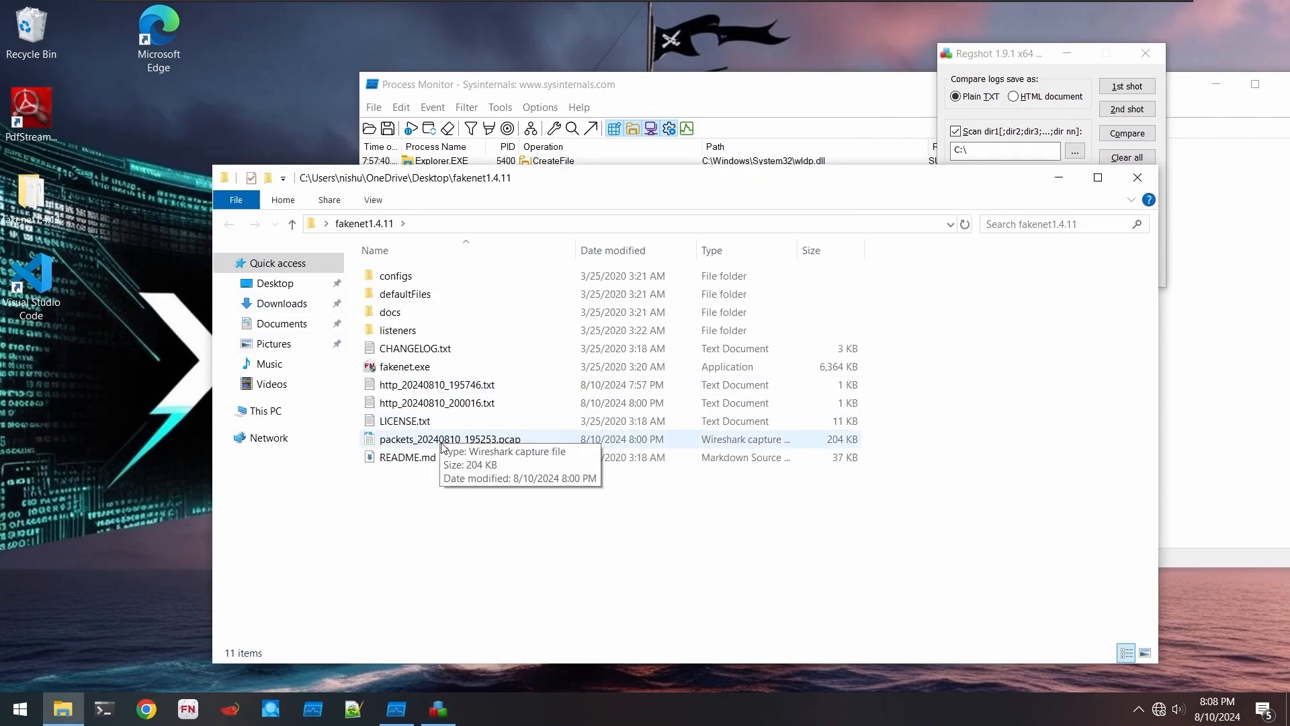
pyautogui.click(443, 441)
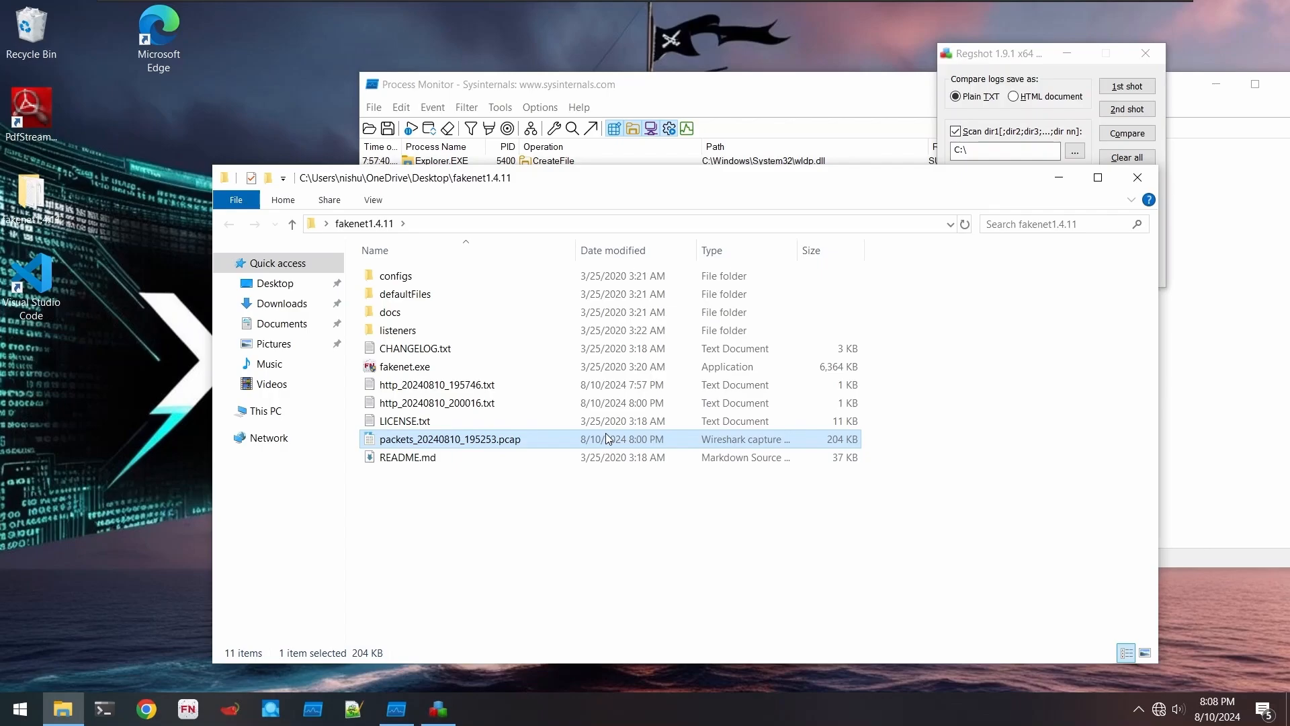
pyautogui.rightClick(621, 446)
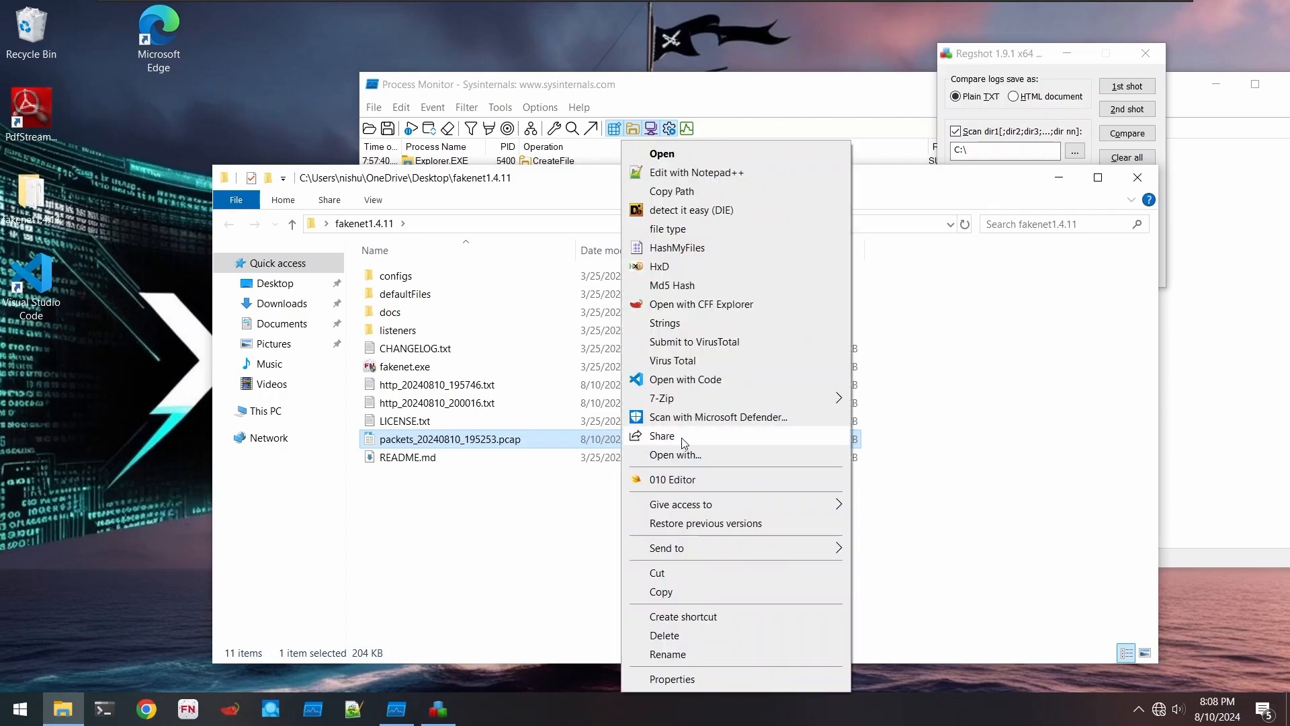
pyautogui.click(554, 437)
# - Launch Wireshark and load packets_20240810_195253.pcap into it, dismissing the capture-file alert
pyautogui.press('super')
pyautogui.write('wire')
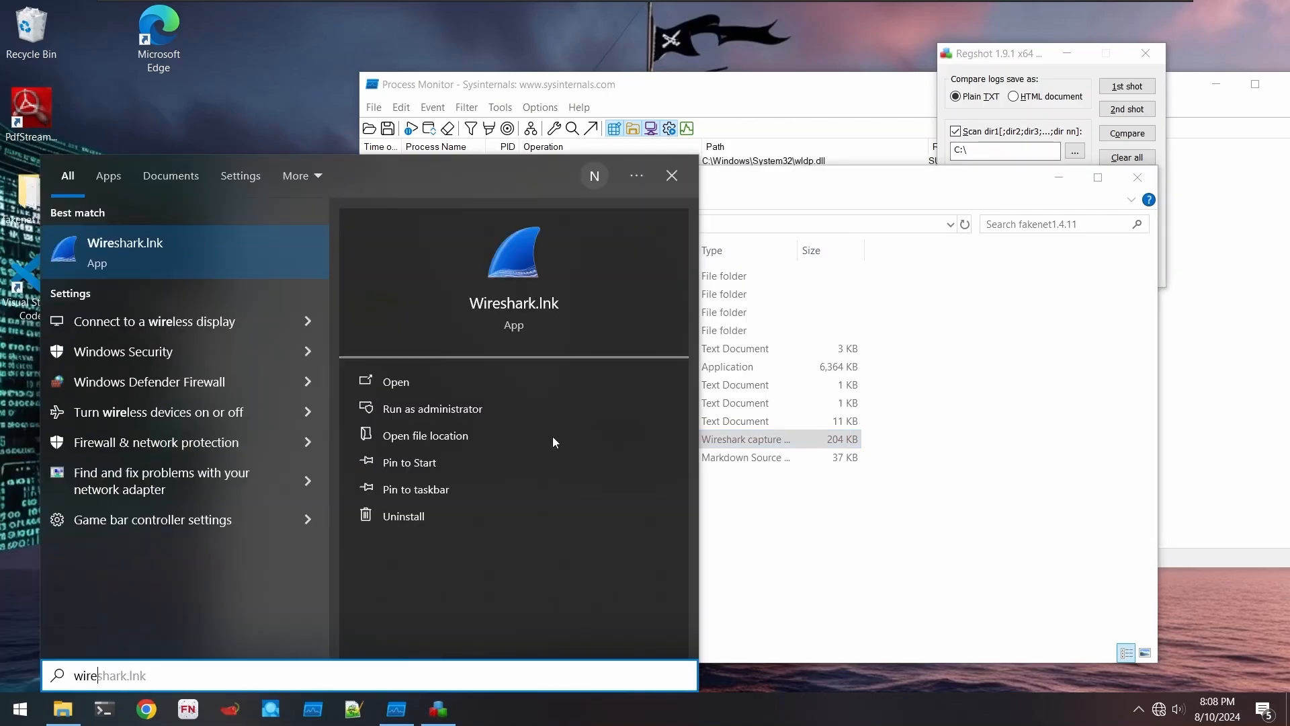
pyautogui.press('Return')
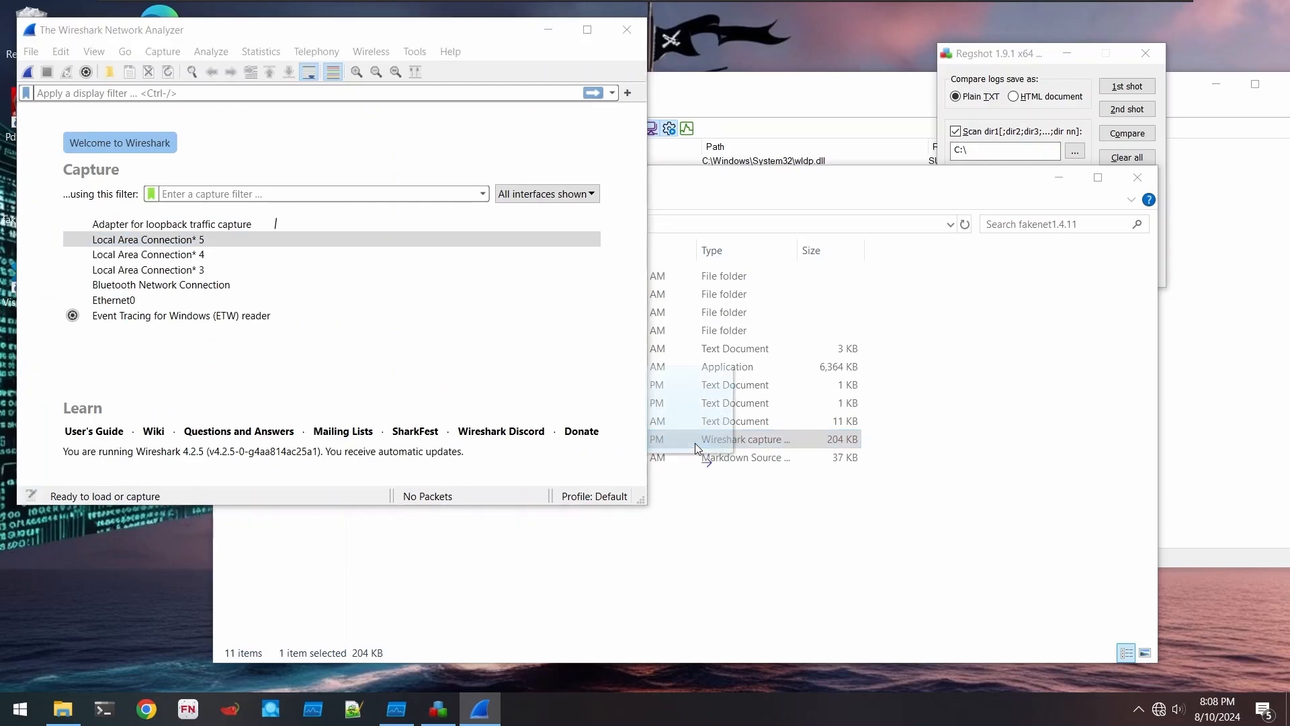
pyautogui.moveTo(695, 442); pyautogui.dragTo(160, 138)
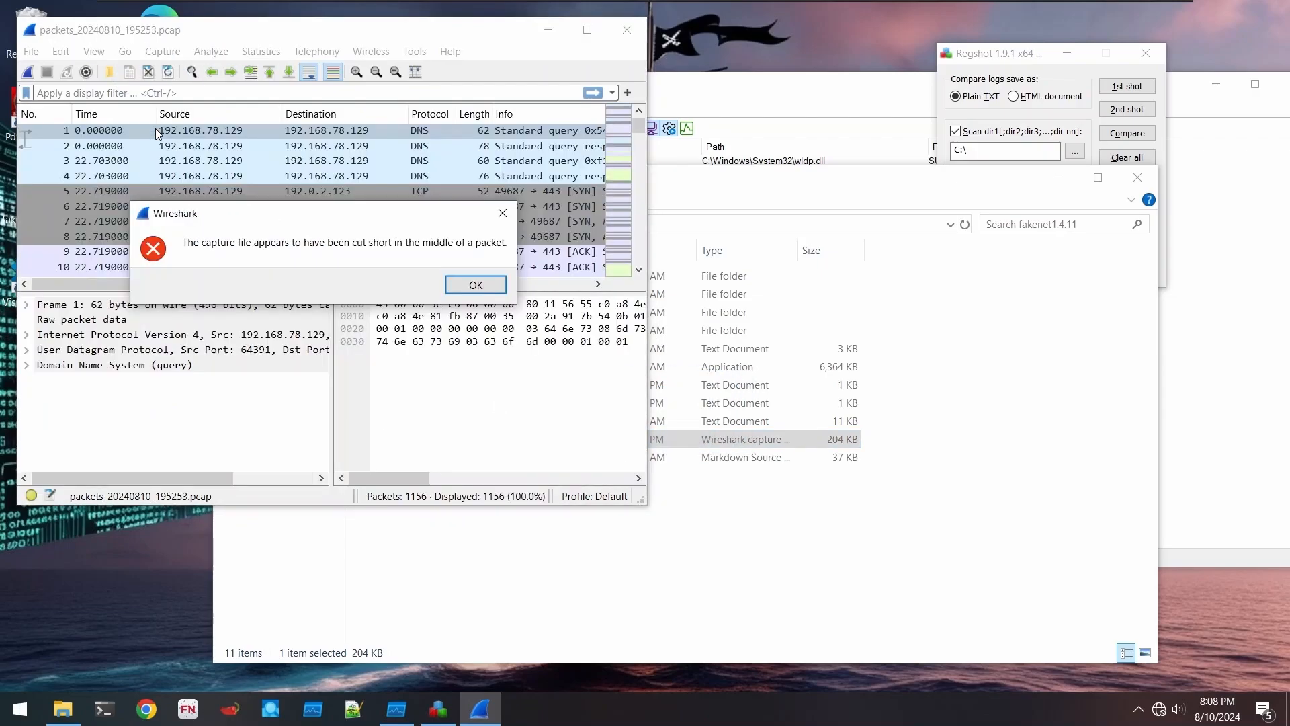
pyautogui.click(476, 286)
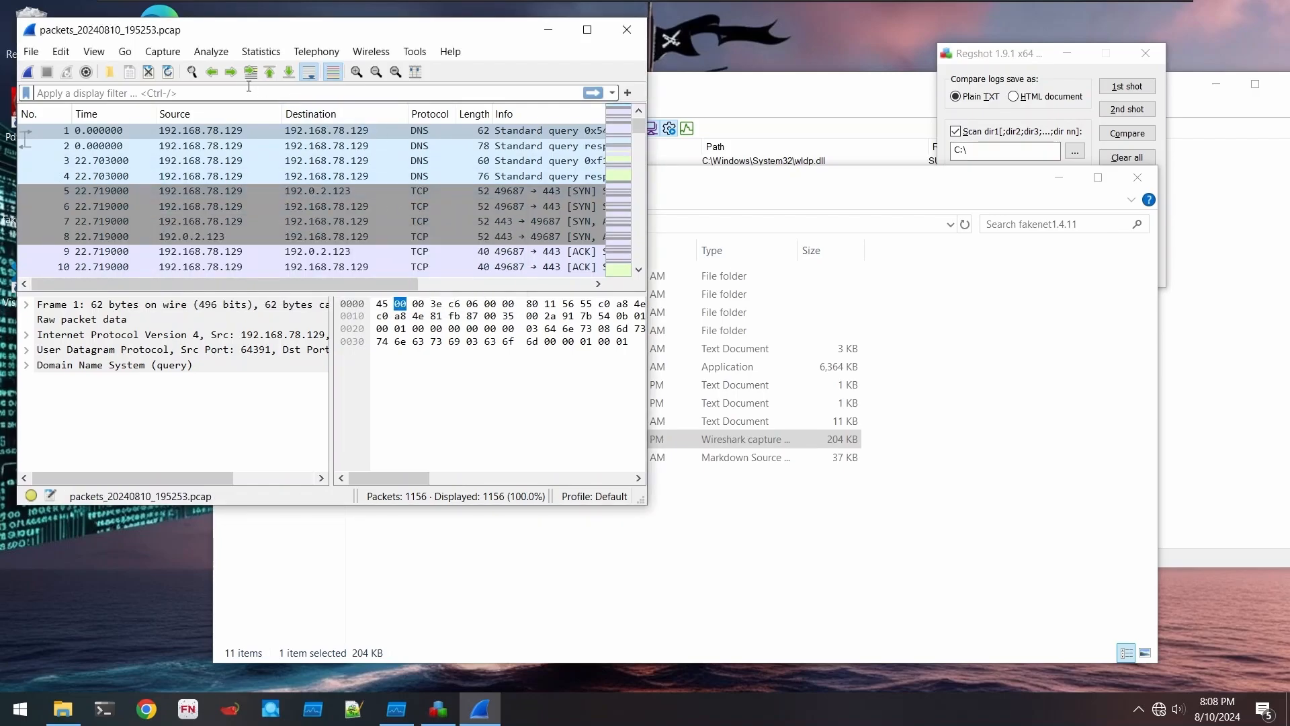
# - Filter the capture to http traffic, maximize the Wireshark window, and look through the packets for the POST requests
pyautogui.write('http')
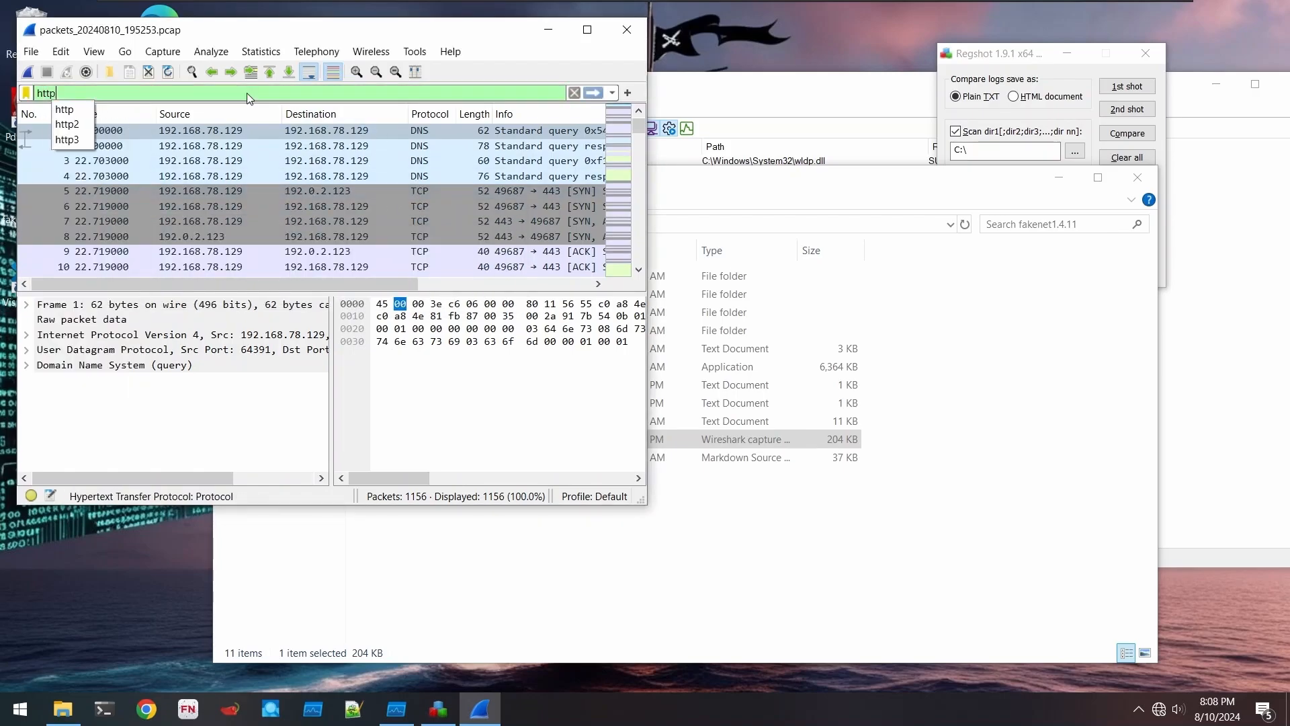
pyautogui.press('Return')
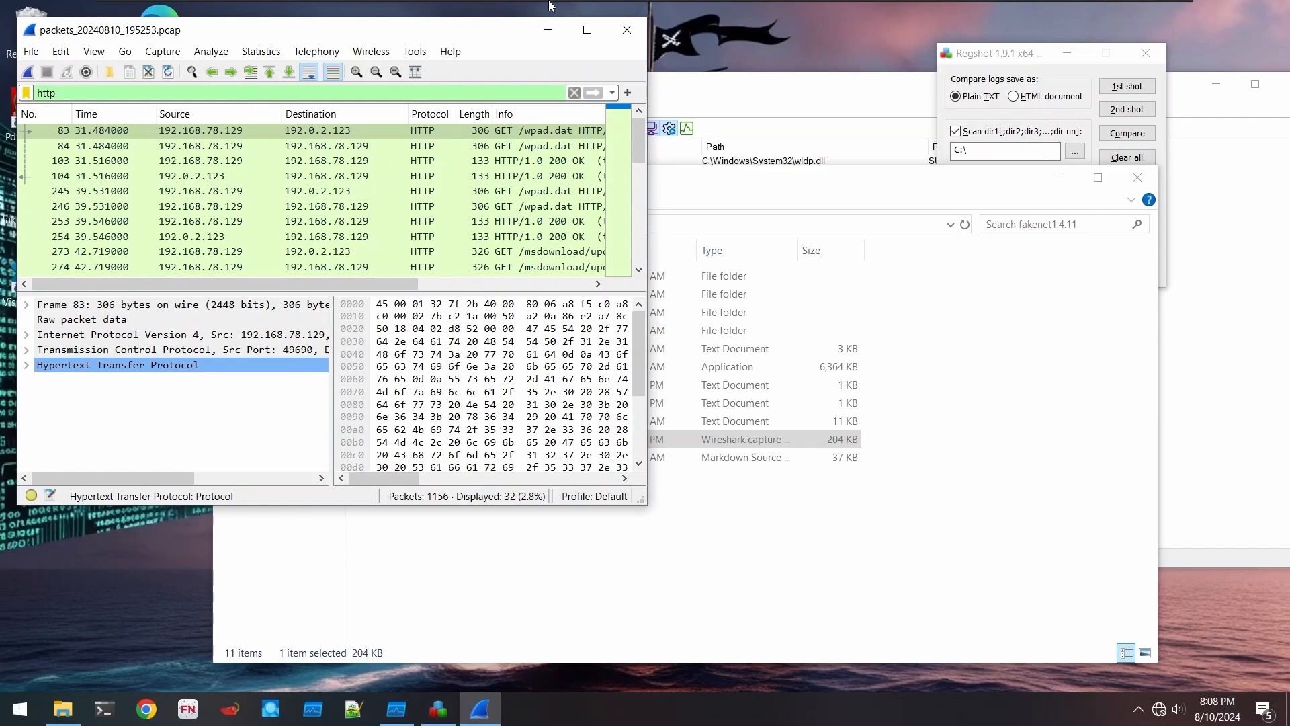
pyautogui.click(587, 29)
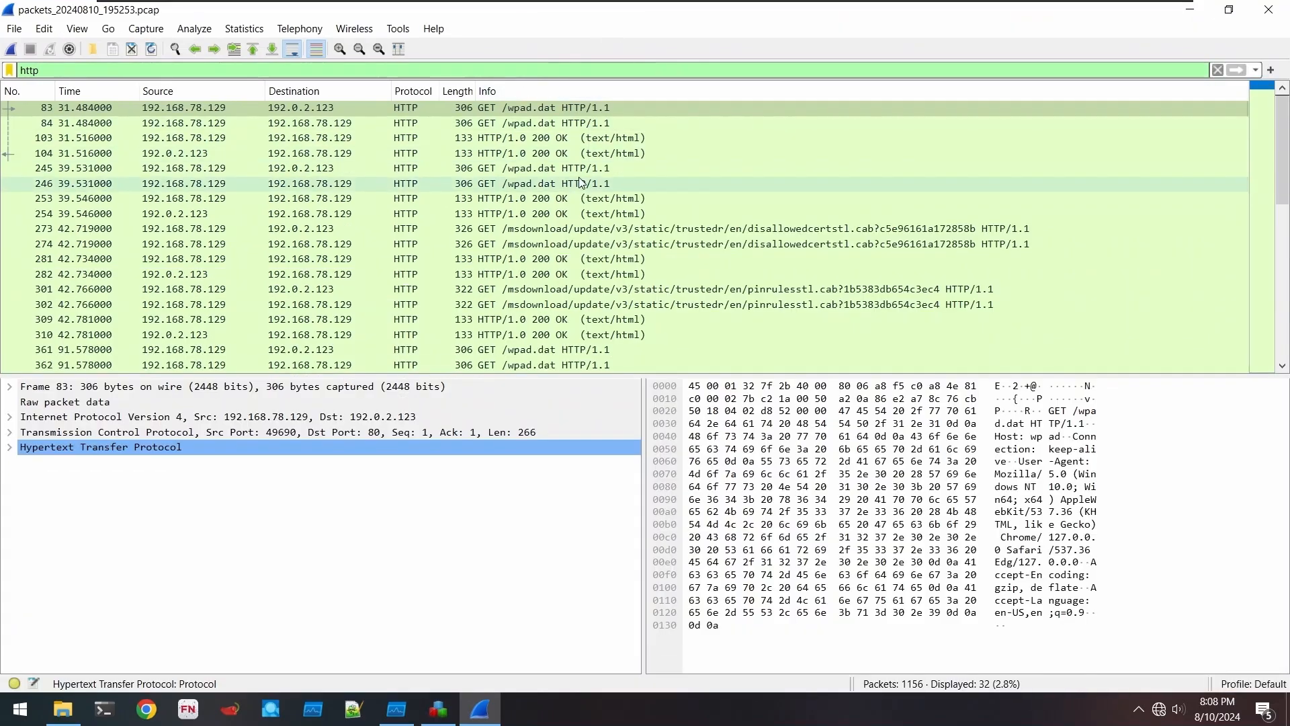
pyautogui.scroll(-5, 581, 182)
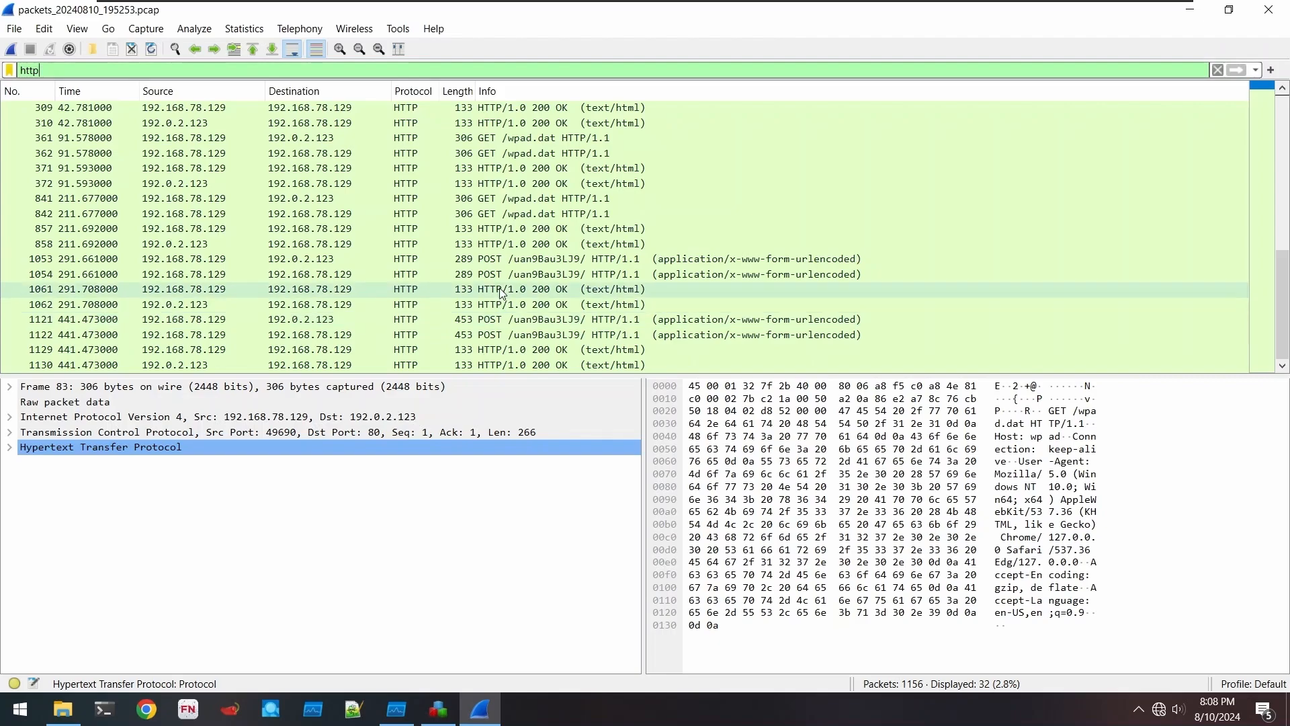
# - Look through the http packets for the POST /uan9Bau3LJ9/ requests and open packet 1121 in its own window
pyautogui.scroll(2, 505, 269)
pyautogui.scroll(1, 505, 269)
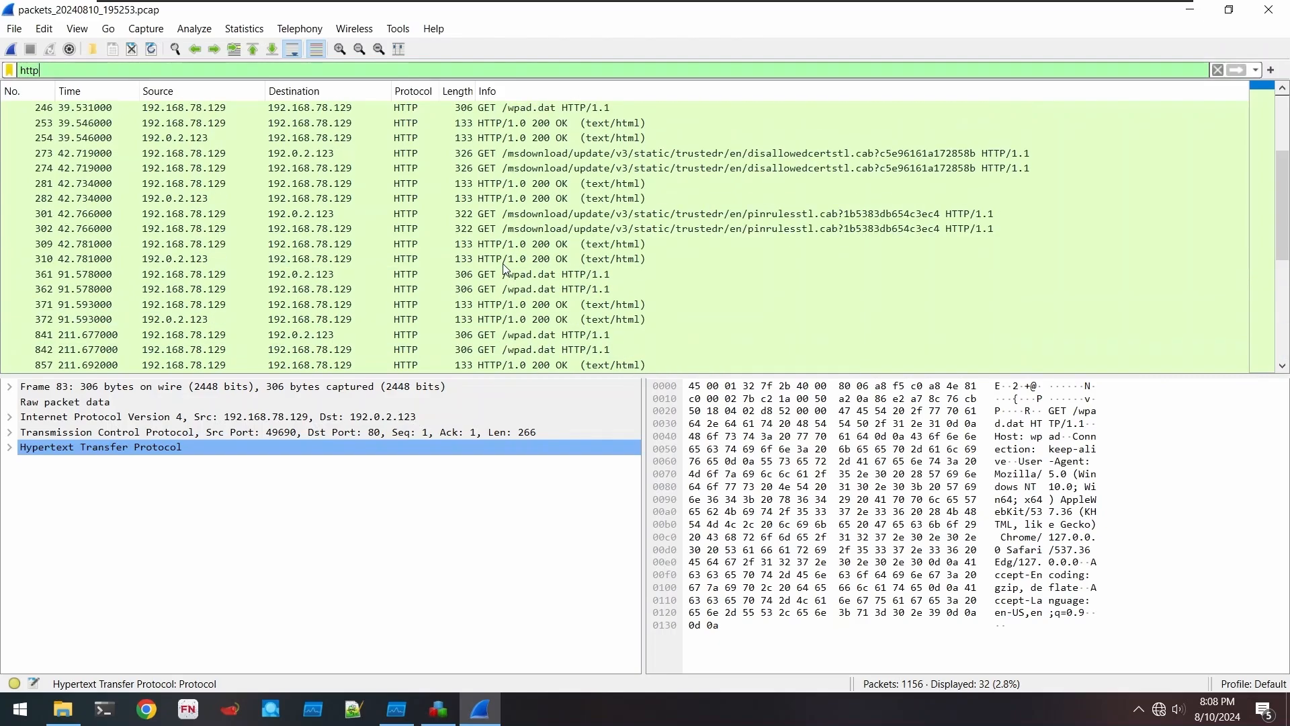
pyautogui.scroll(-3, 505, 269)
pyautogui.click(514, 258)
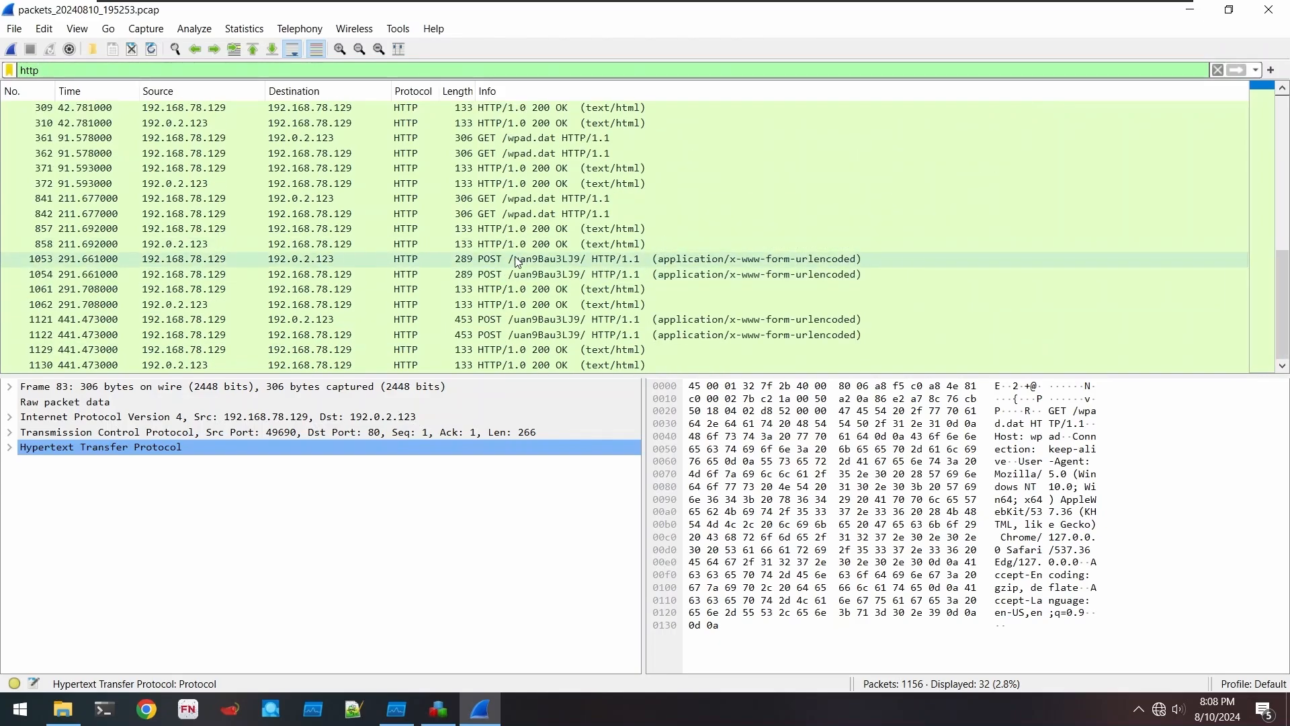
pyautogui.click(515, 320)
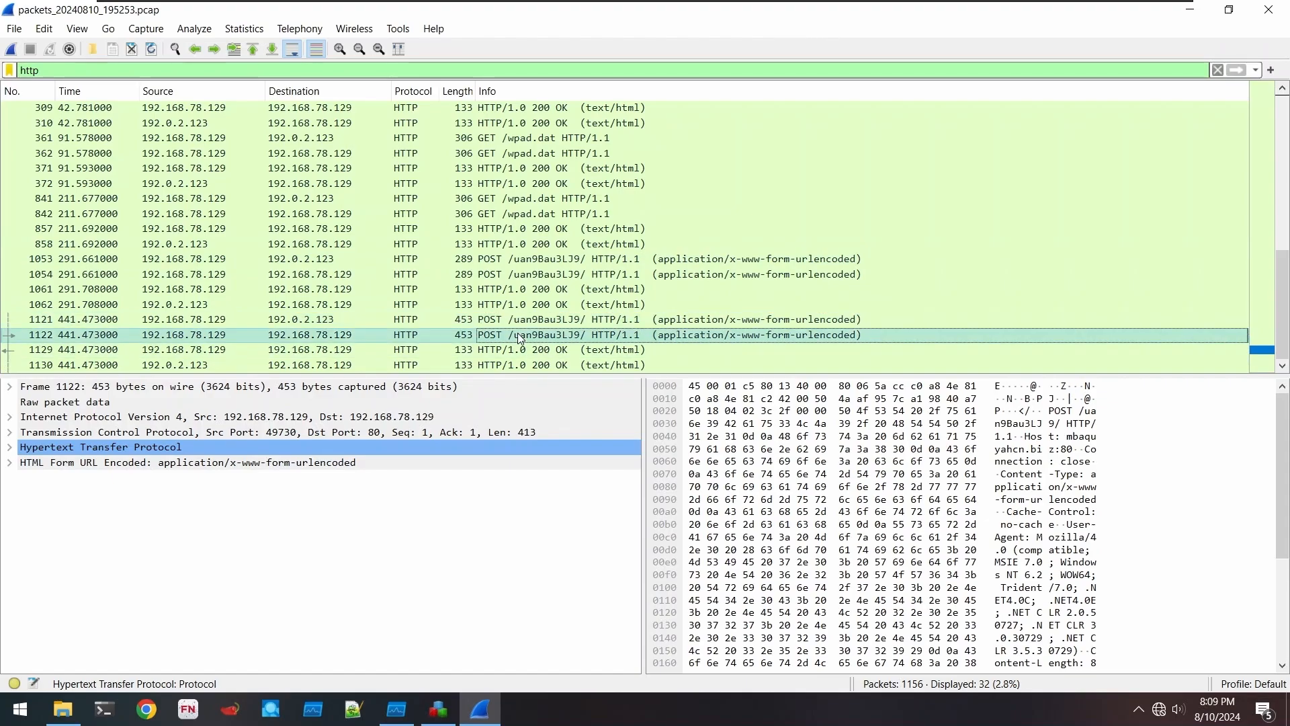
pyautogui.click(508, 331)
pyautogui.click(508, 327)
pyautogui.doubleClick(506, 327)
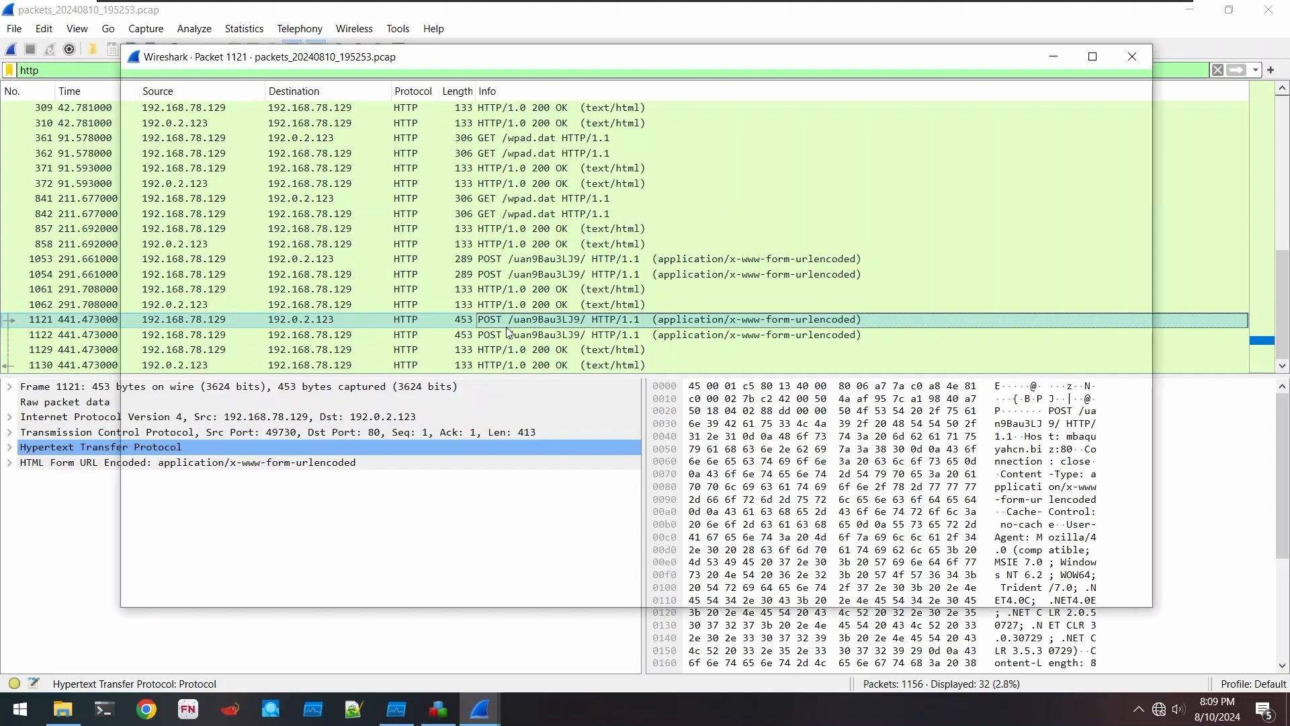
# - Examine the URL-encoded form items a and c in packet 1121's bytes, and close the packet window
pyautogui.scroll(-4, 507, 328)
pyautogui.click(515, 461)
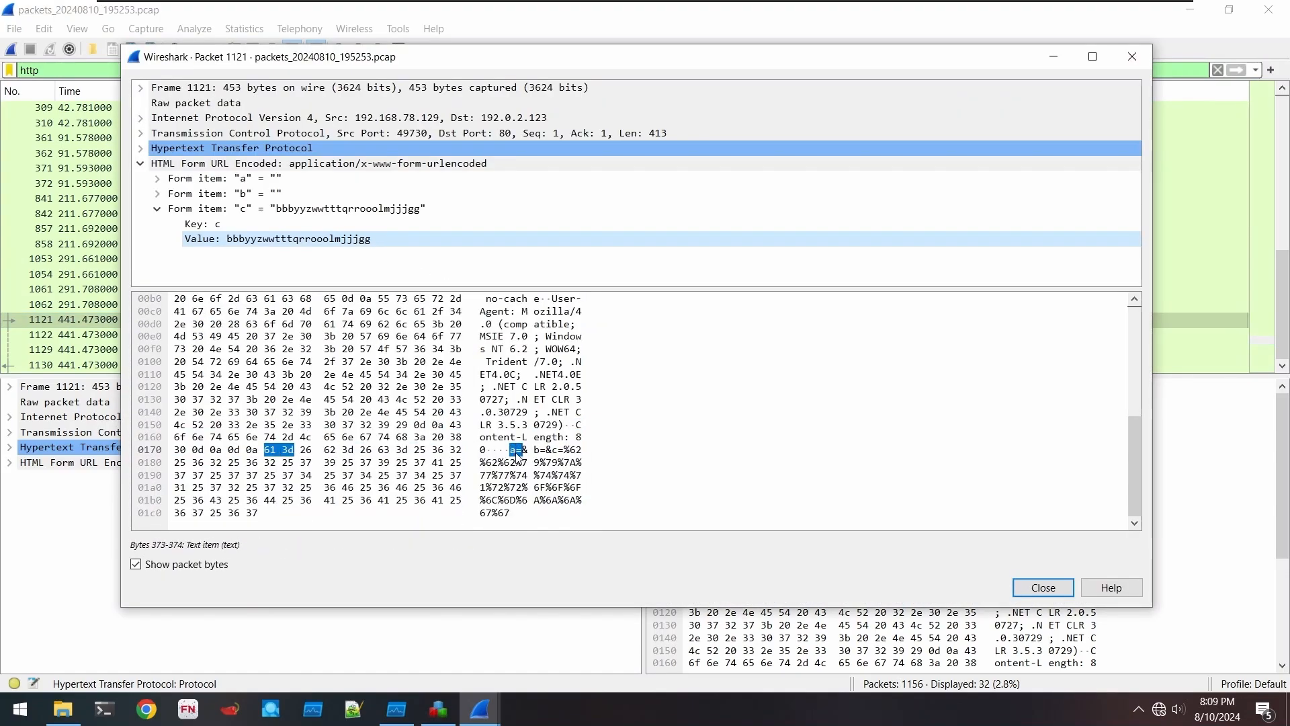
pyautogui.click(519, 451)
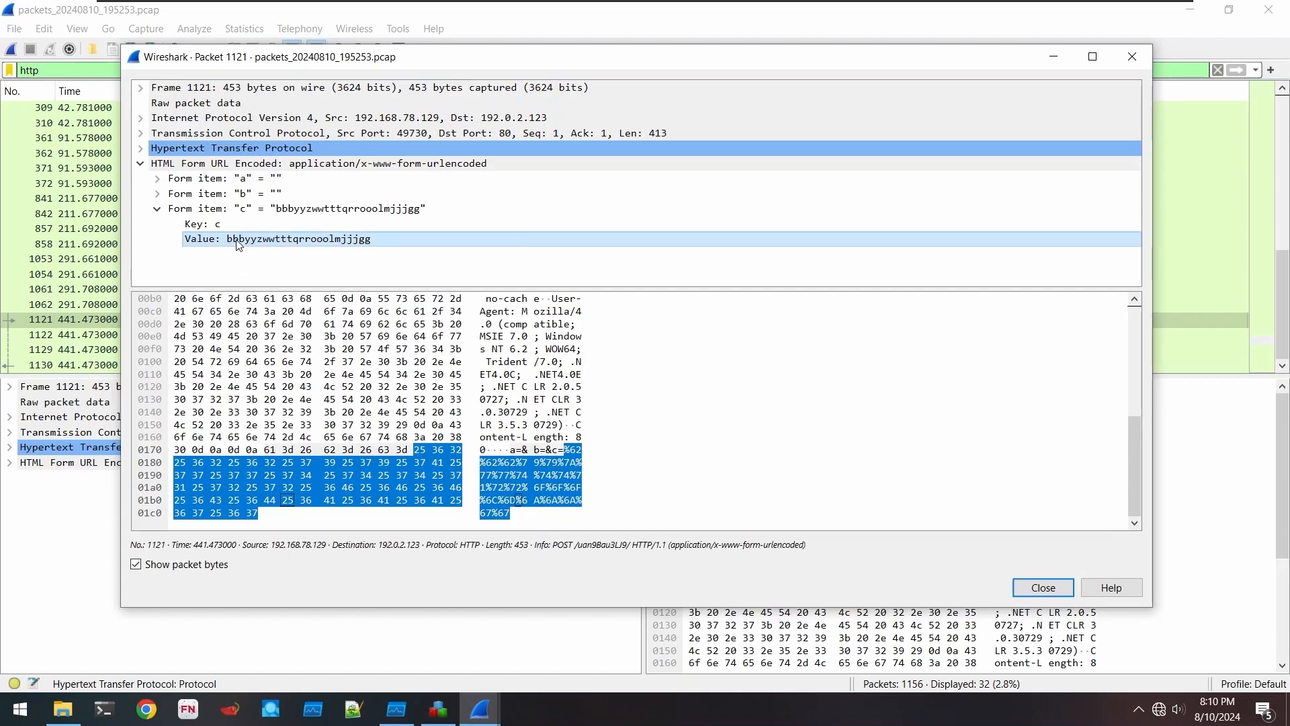
pyautogui.click(1133, 56)
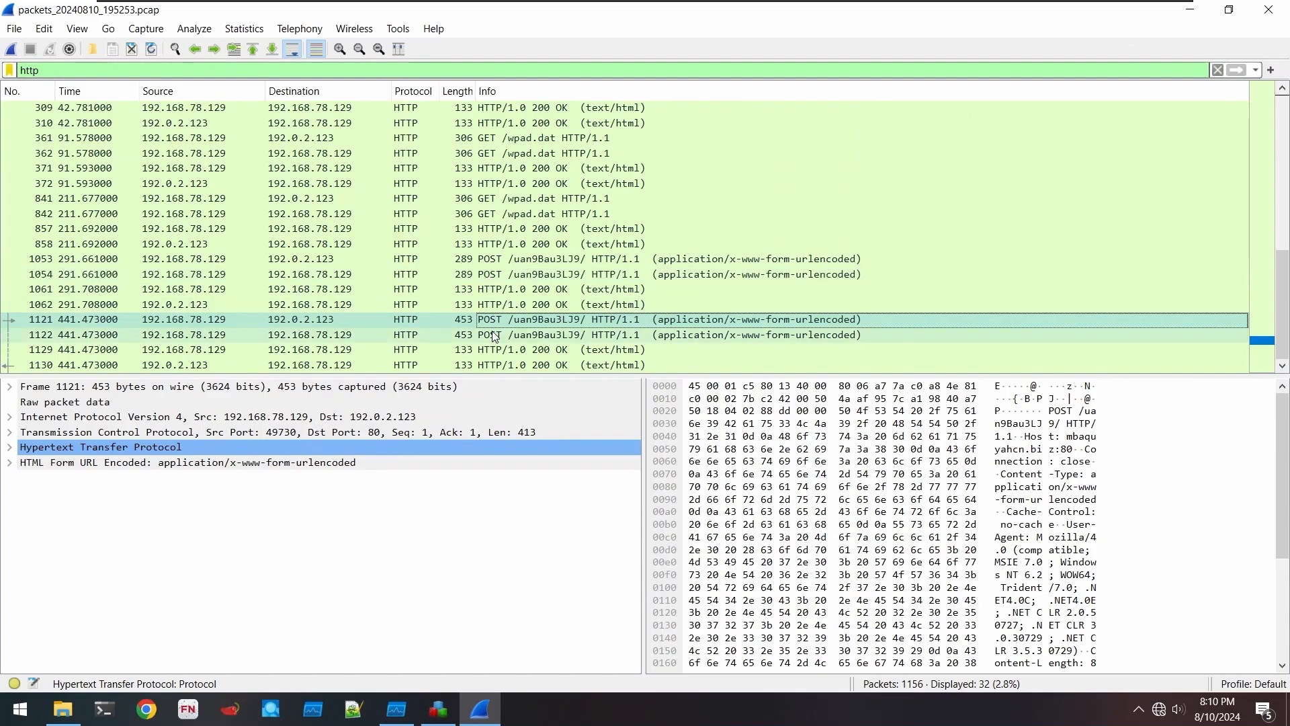
# - Close Wireshark, the fakenet1.4.11 folder and Regshot, leaving Process Monitor open
pyautogui.click(1263, 15)
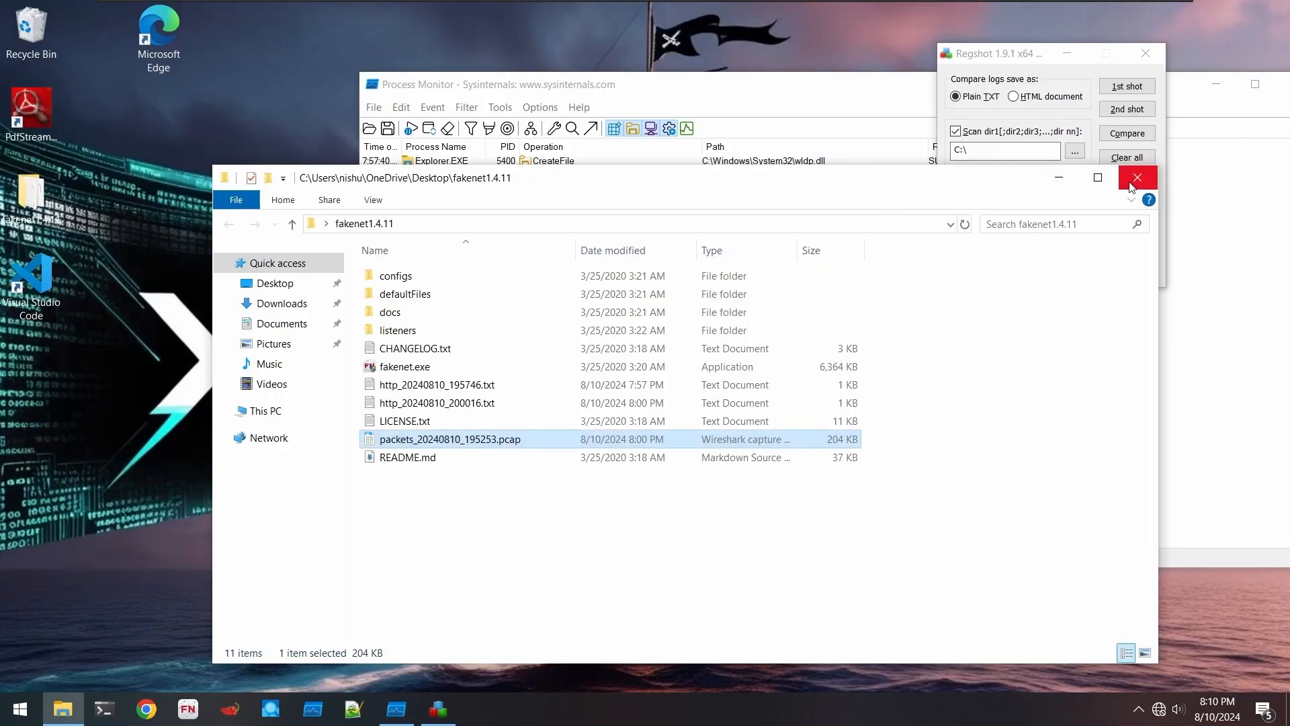
pyautogui.click(1135, 178)
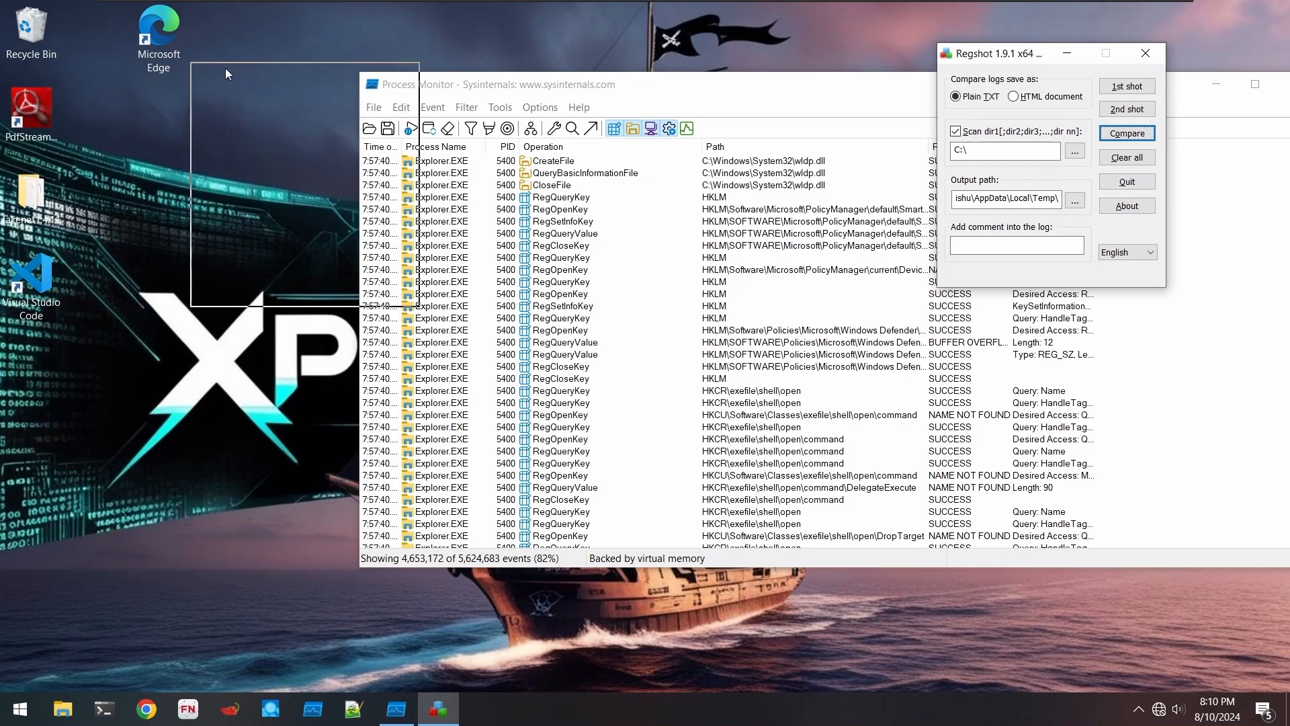
pyautogui.moveTo(225, 67); pyautogui.dragTo(150, 58)
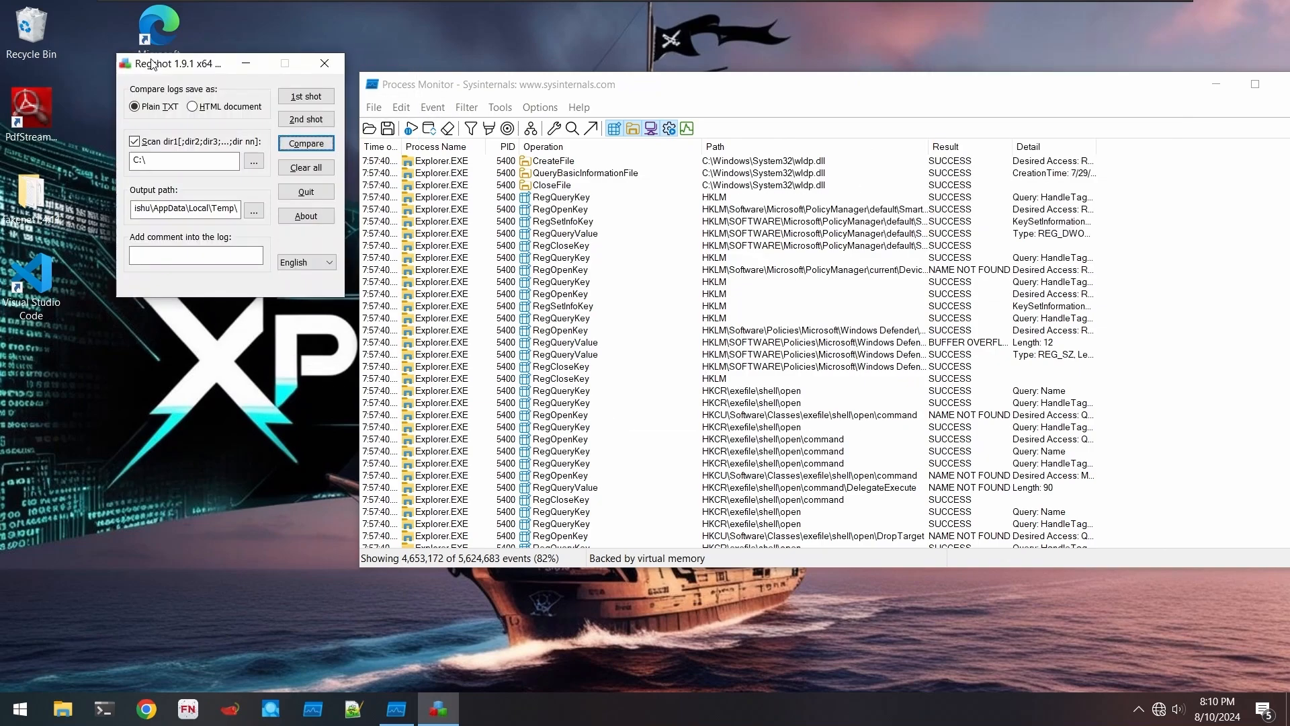
pyautogui.click(341, 63)
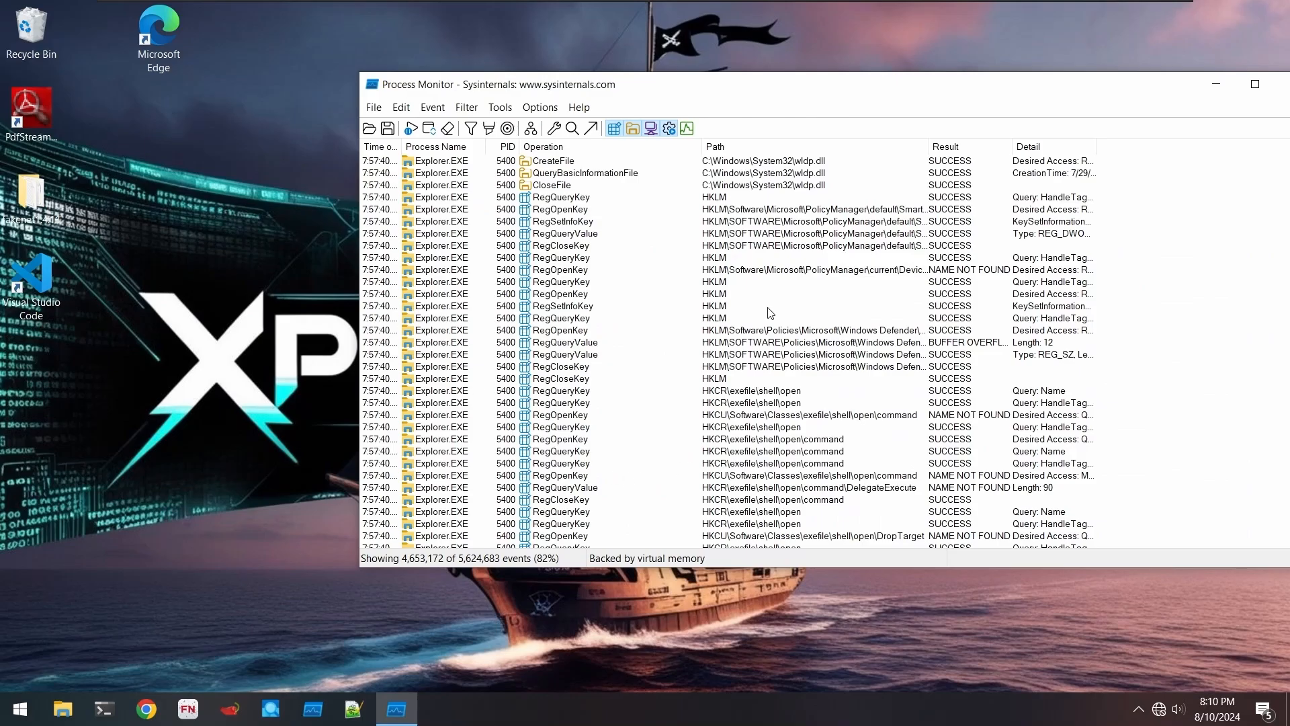
# - Add a Process Monitor filter rule that includes entries whose Process Name is budget-report.exe
pyautogui.click(471, 129)
pyautogui.click(534, 247)
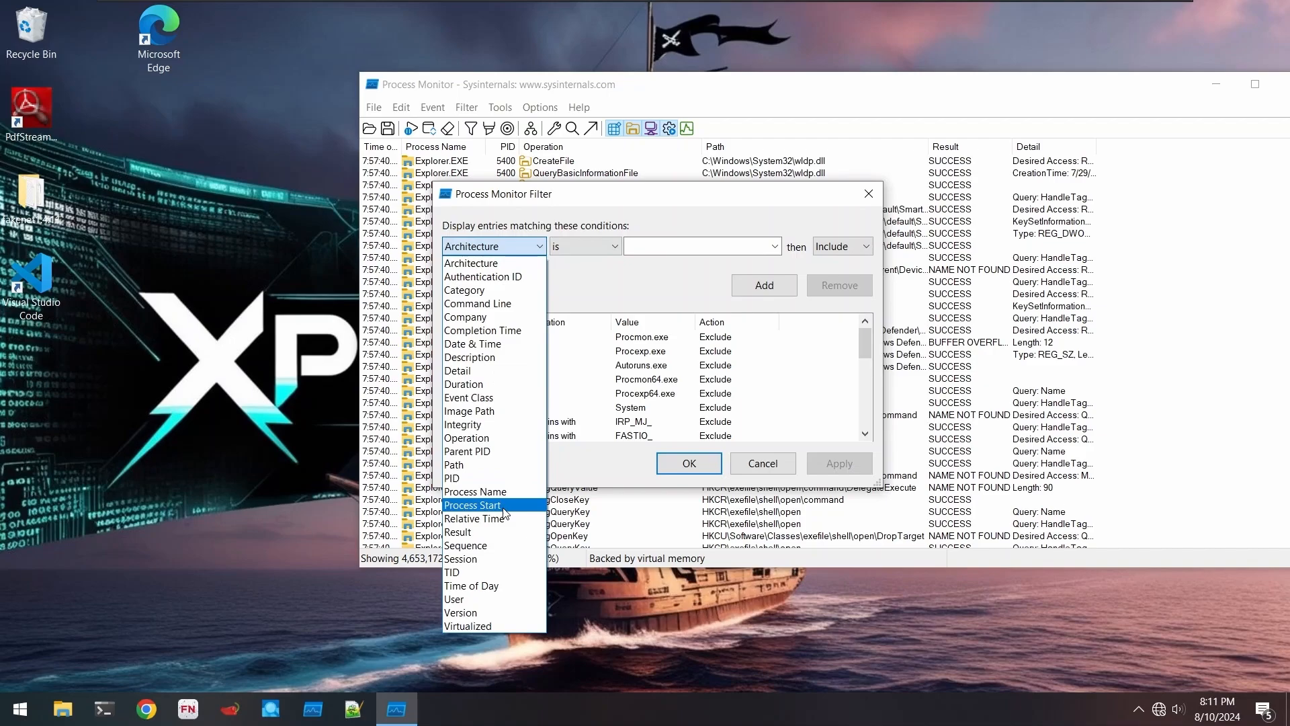
pyautogui.click(475, 491)
pyautogui.click(706, 245)
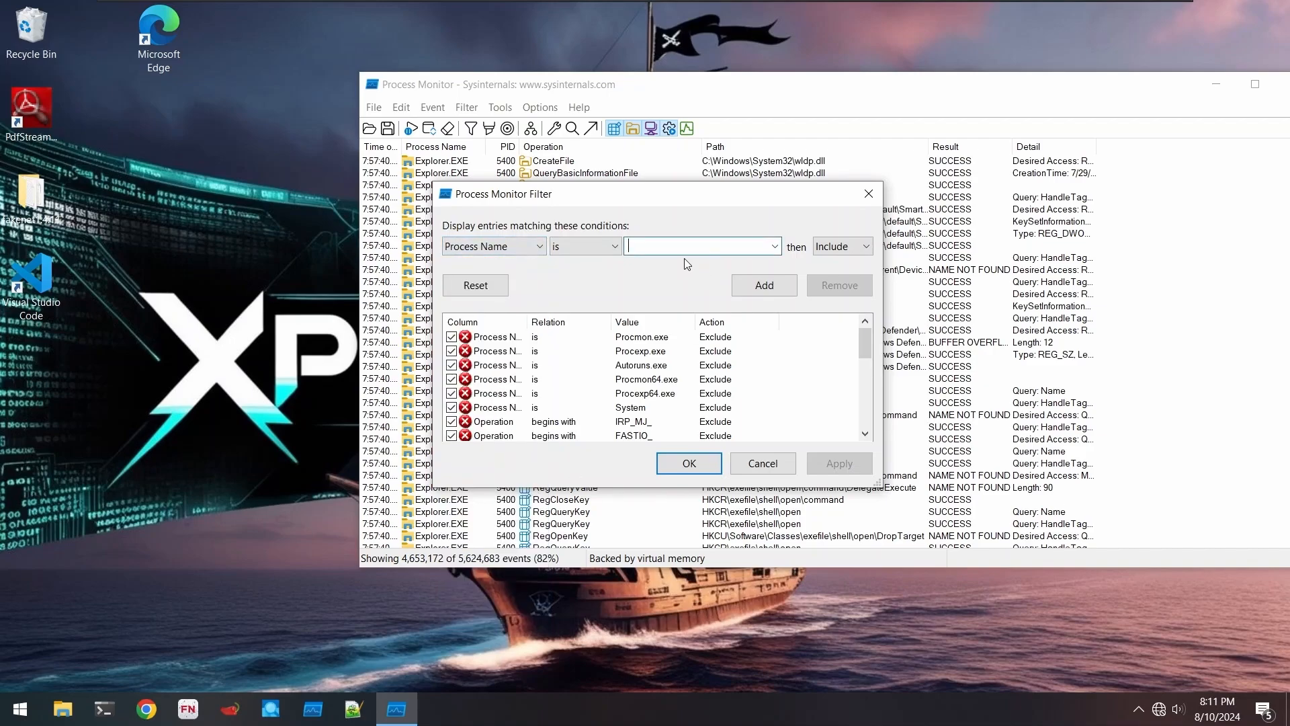
pyautogui.write('budget-report.exe')
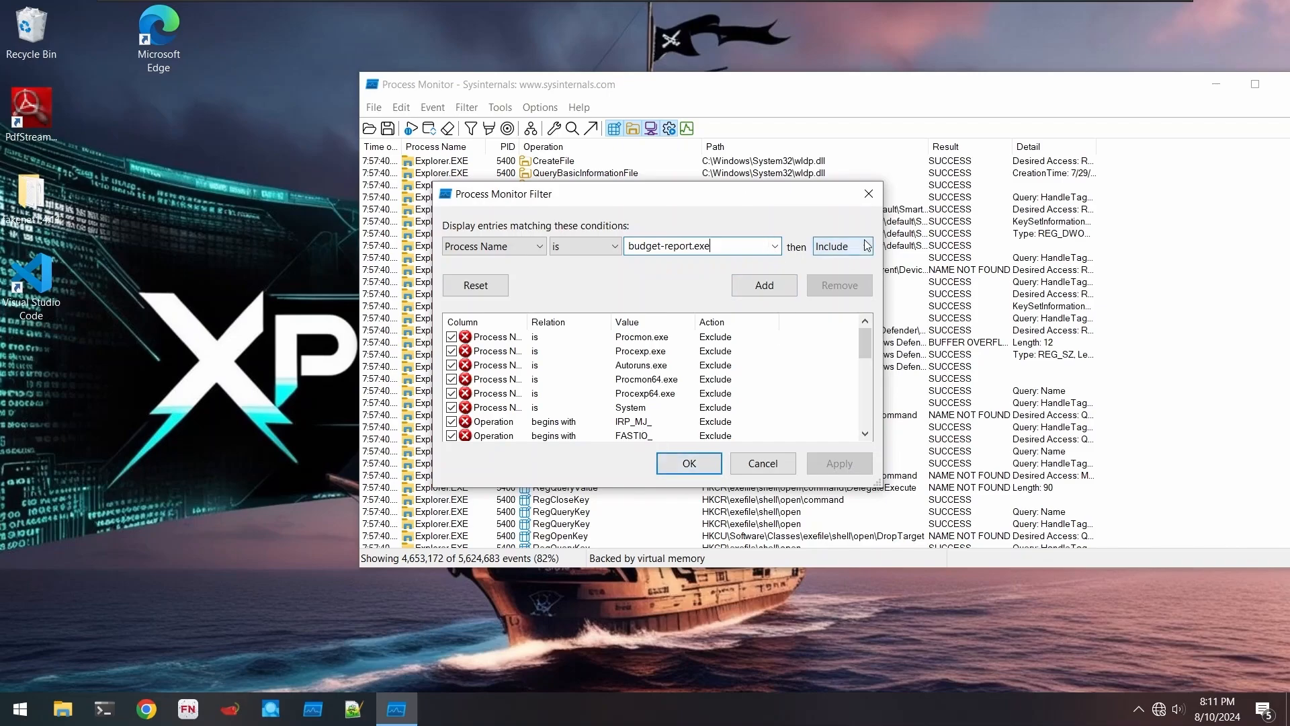
pyautogui.click(781, 286)
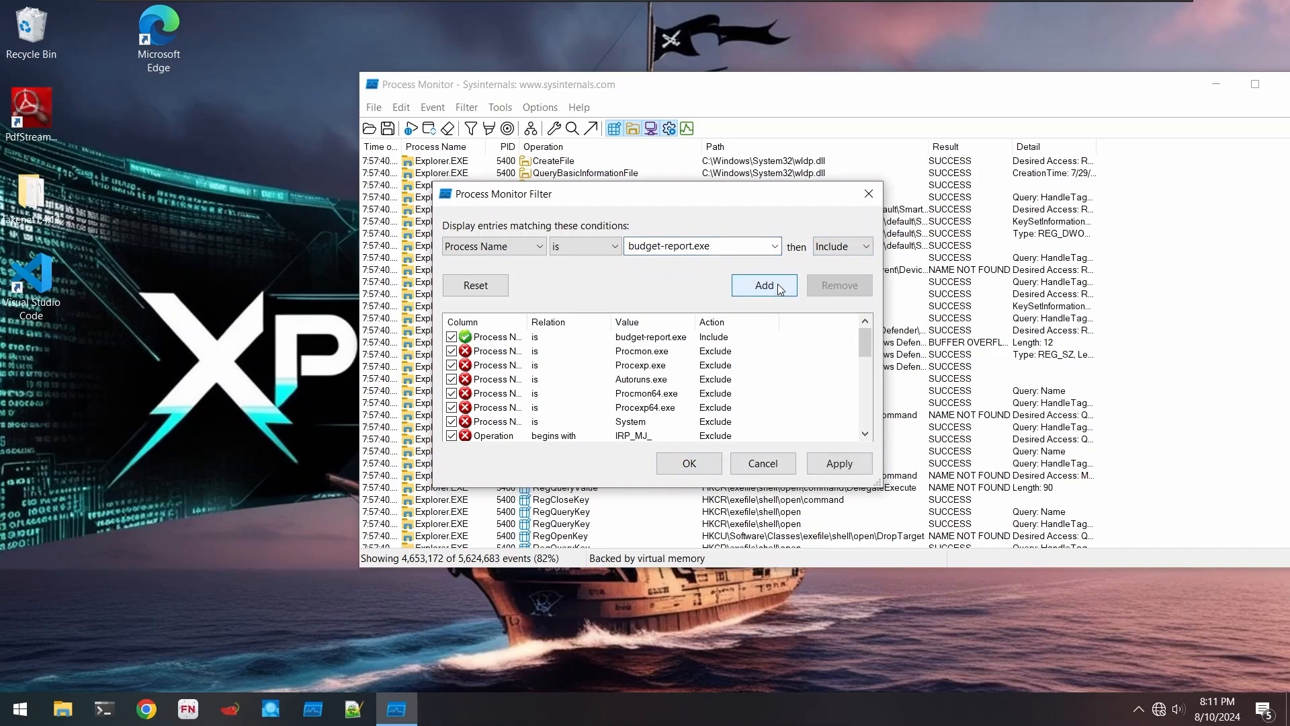
# - Review the list of filter rules and apply the filter to the captured events
pyautogui.click(674, 337)
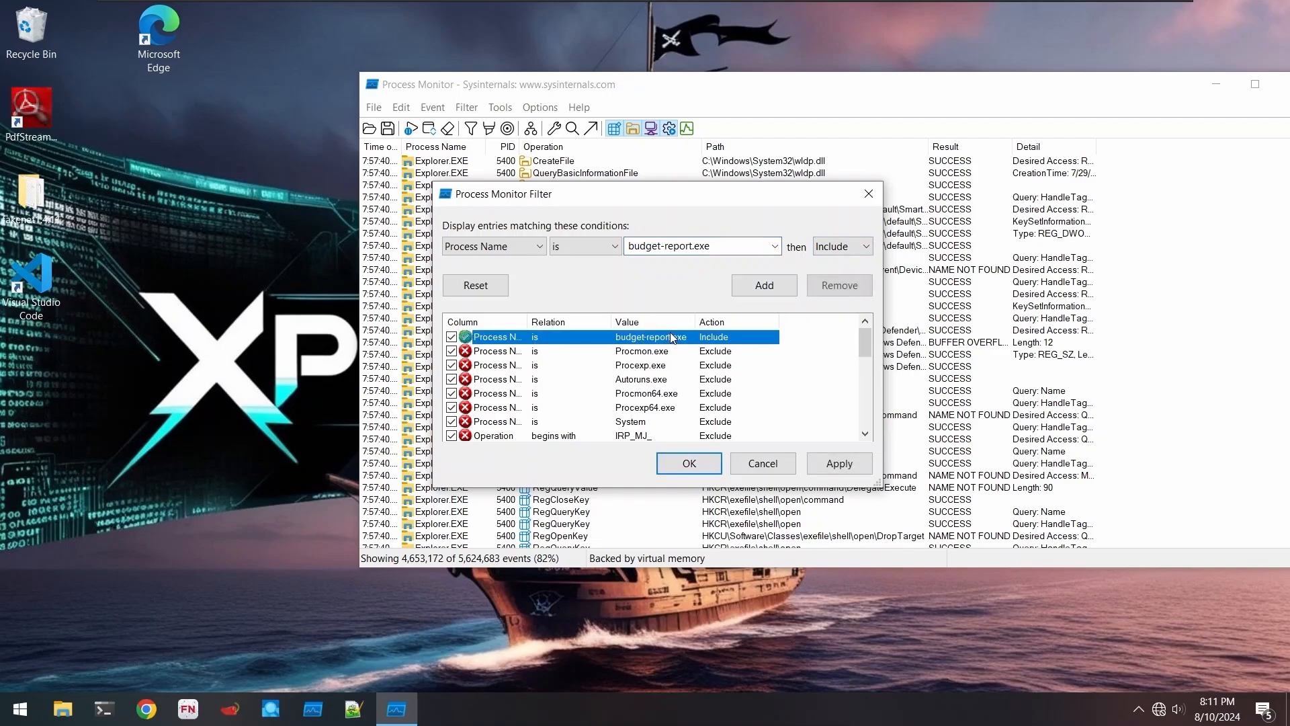
pyautogui.click(528, 393)
pyautogui.scroll(-8, 537, 368)
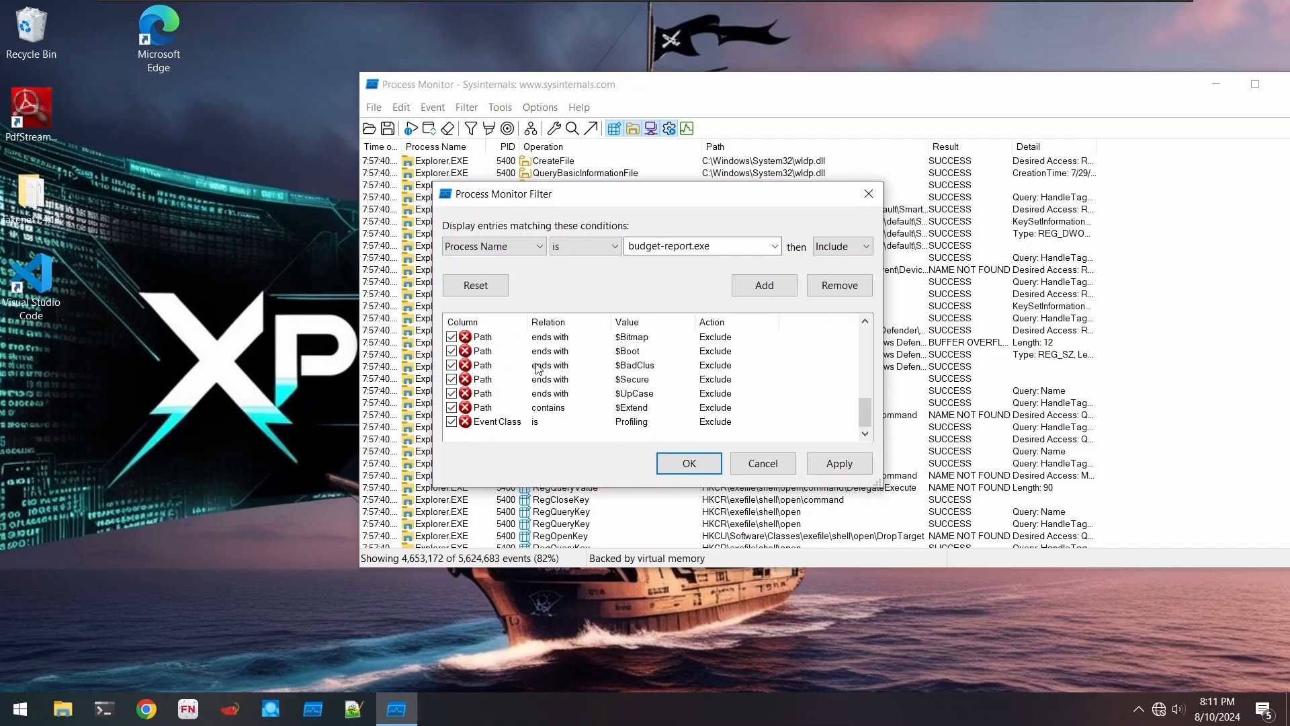
pyautogui.scroll(4, 574, 356)
pyautogui.scroll(2, 575, 356)
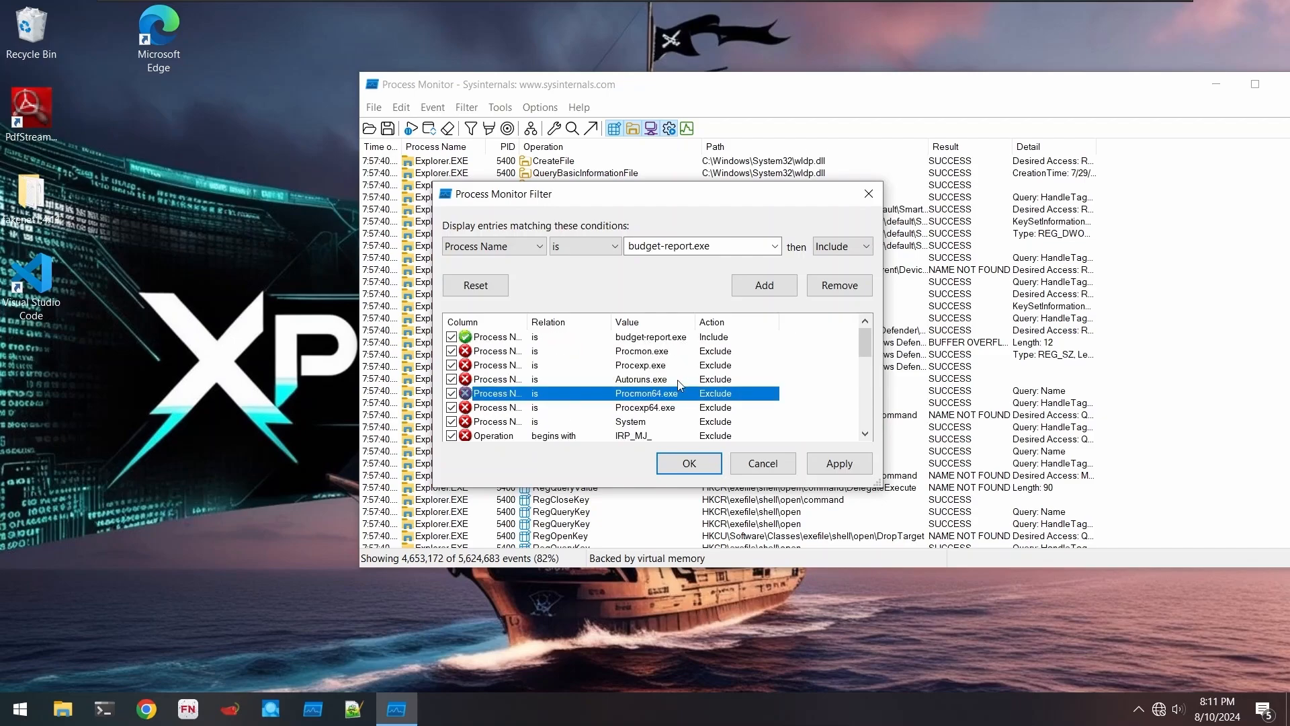
pyautogui.click(690, 463)
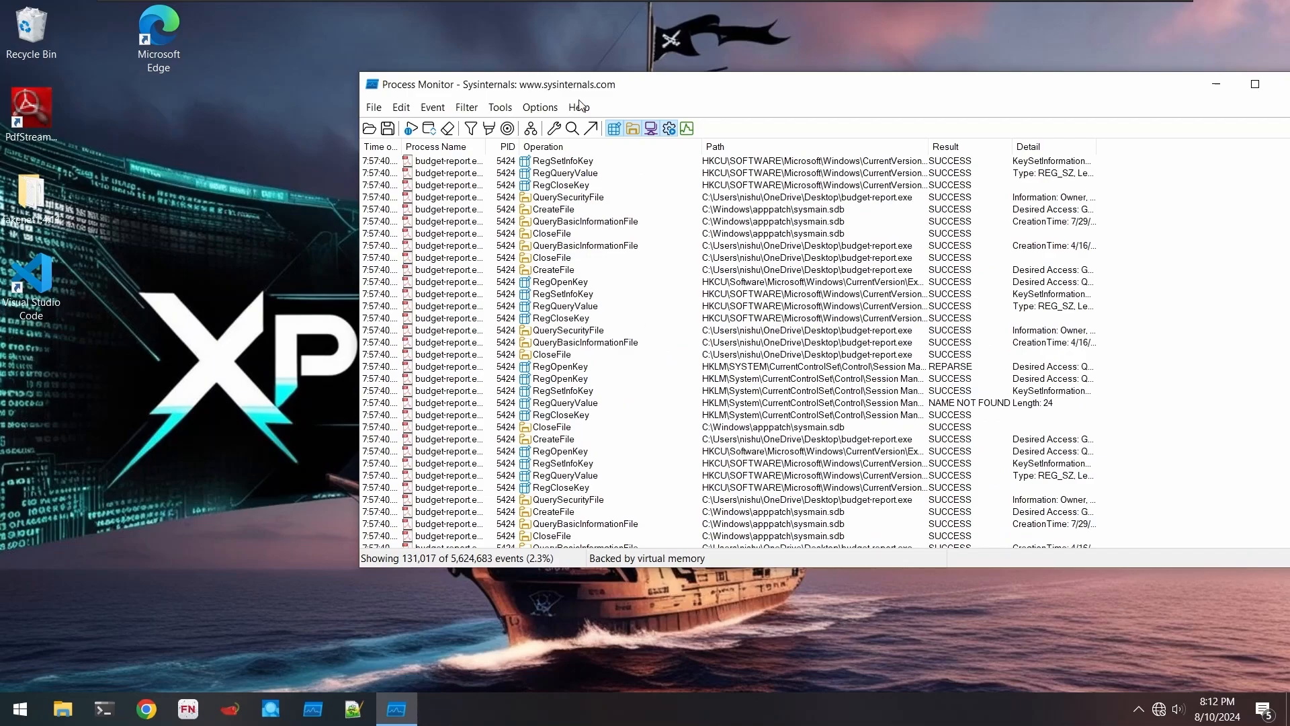
# - Filter the events to include only the WriteFile operation, and inspect the writes to the .bat file in the Temp folder
pyautogui.click(470, 128)
pyautogui.click(511, 246)
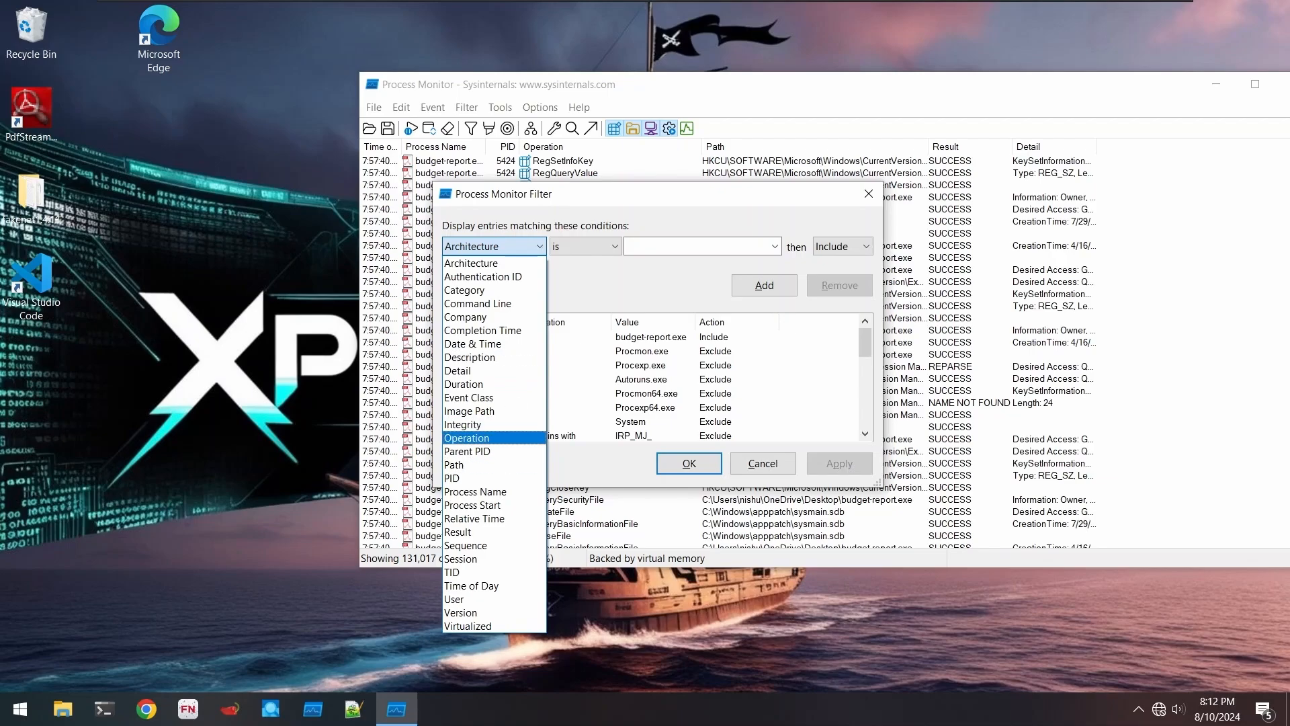
pyautogui.click(494, 437)
pyautogui.click(776, 248)
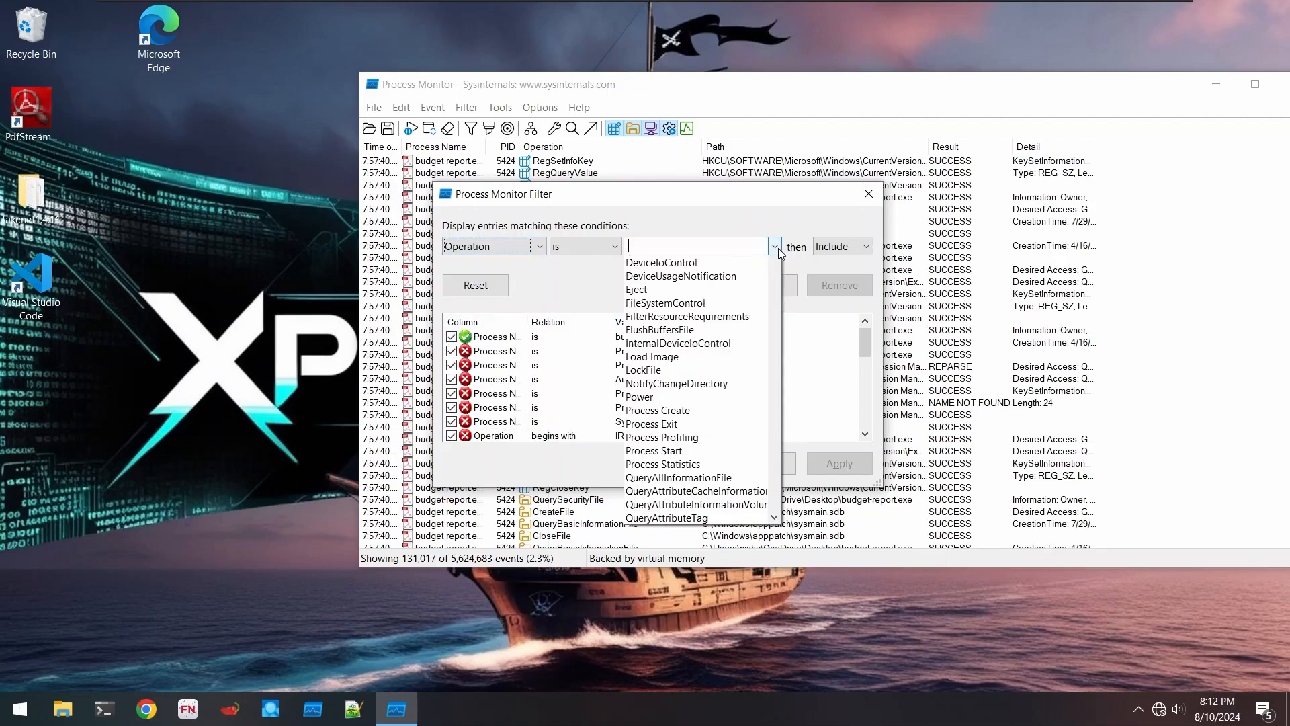
pyautogui.scroll(-6, 699, 356)
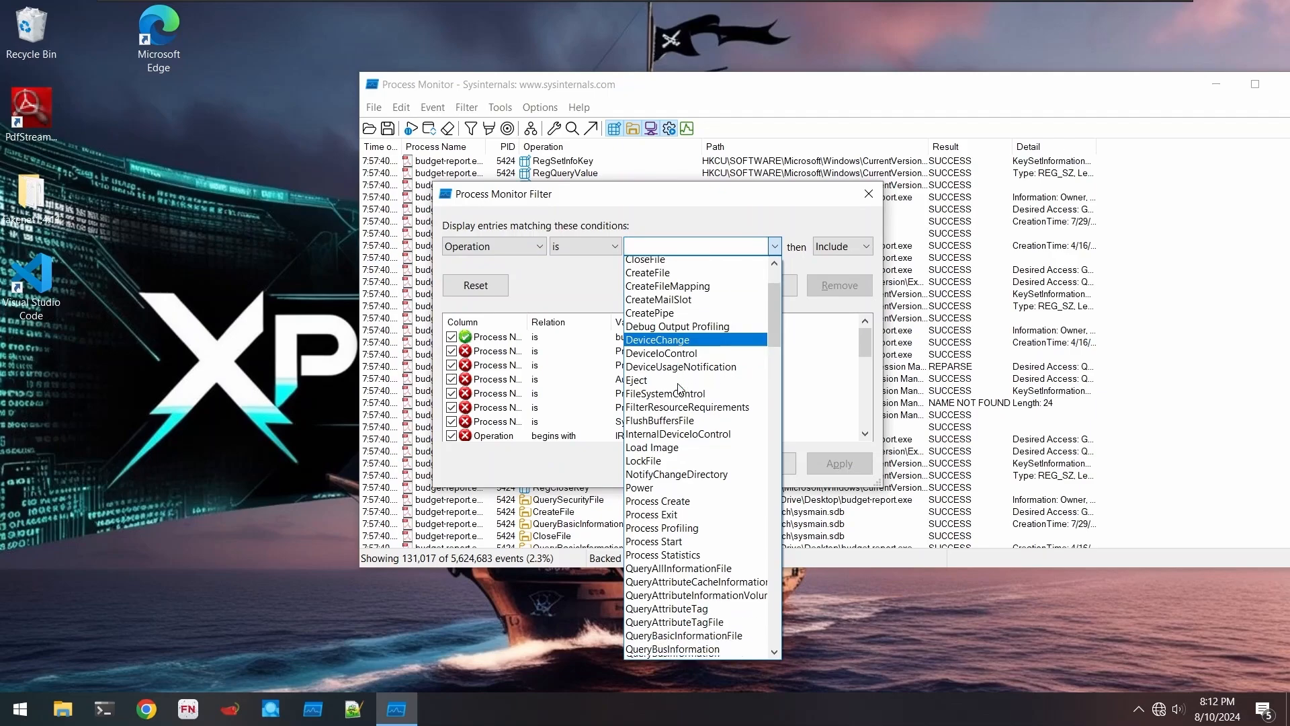
pyautogui.moveTo(776, 339); pyautogui.dragTo(772, 638)
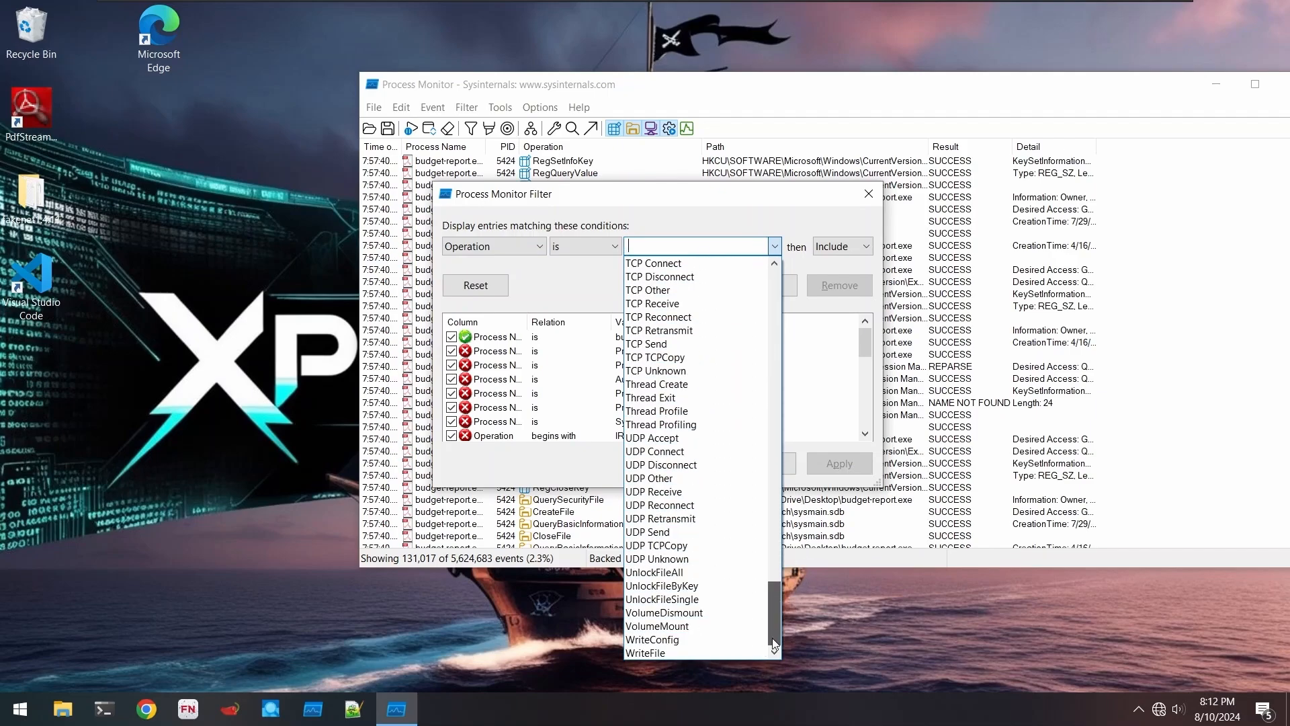
pyautogui.click(695, 654)
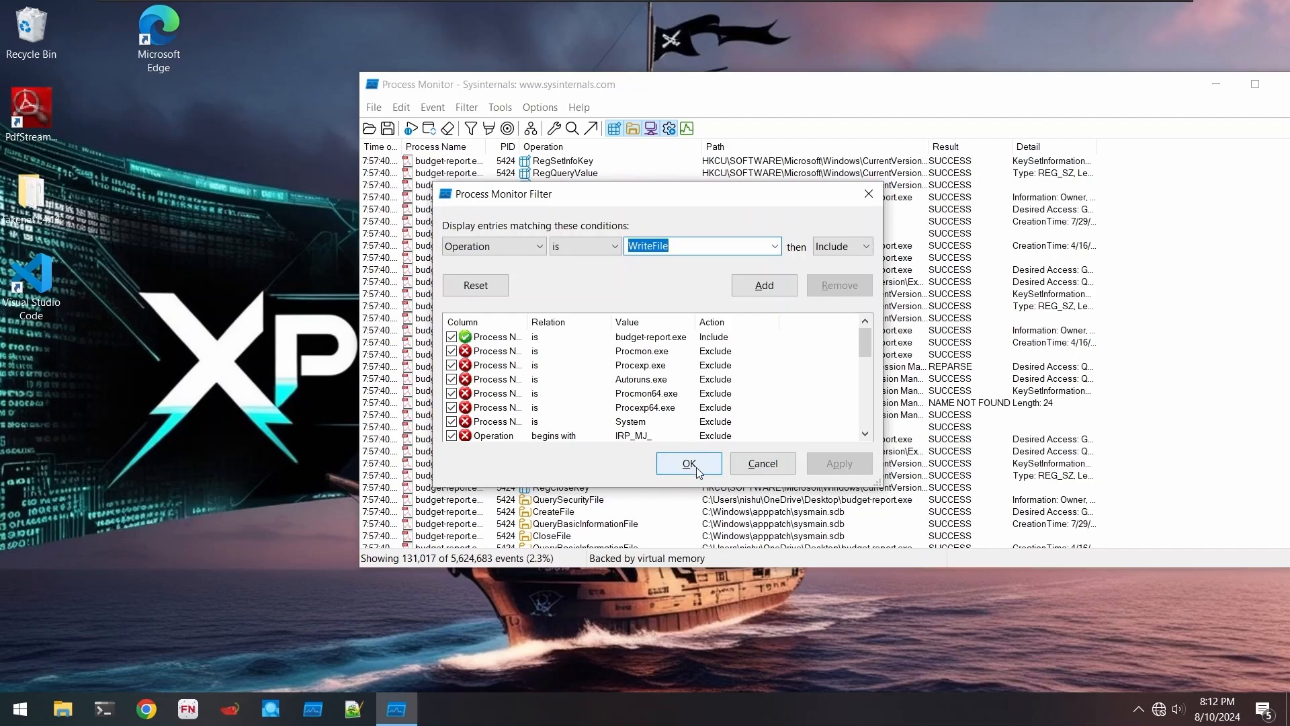
pyautogui.click(692, 465)
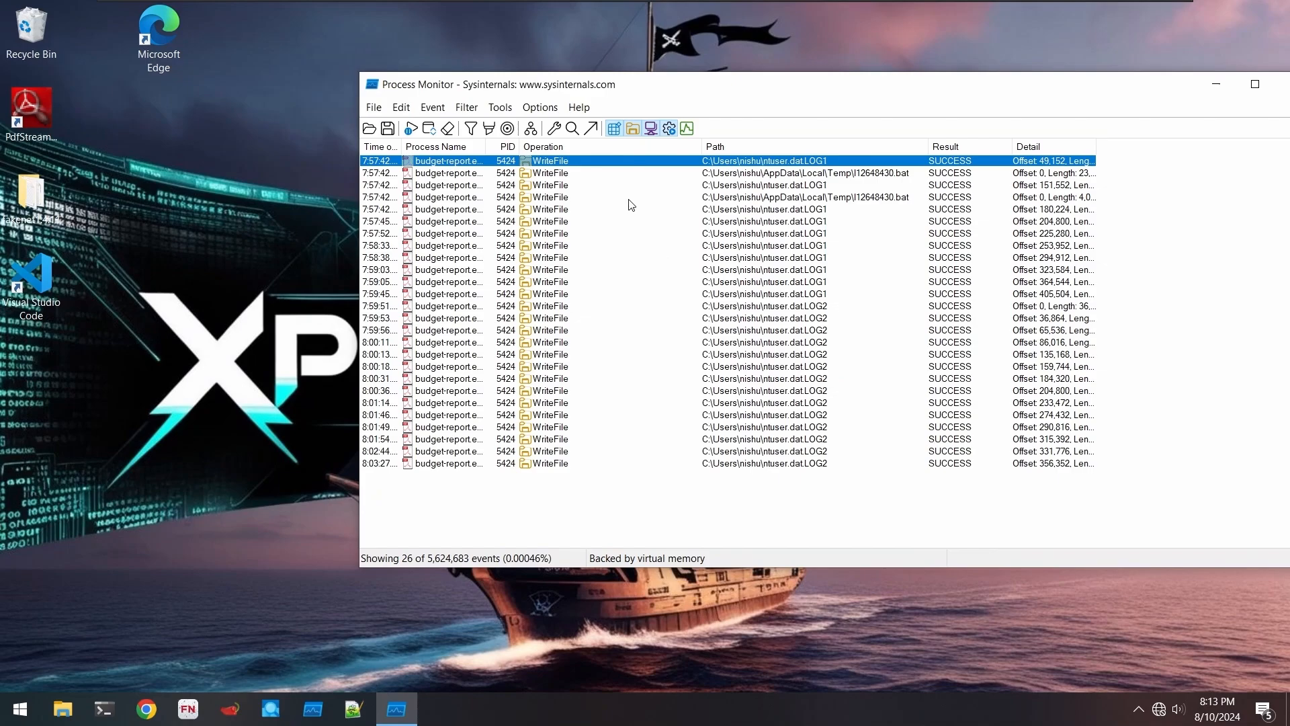
pyautogui.click(690, 174)
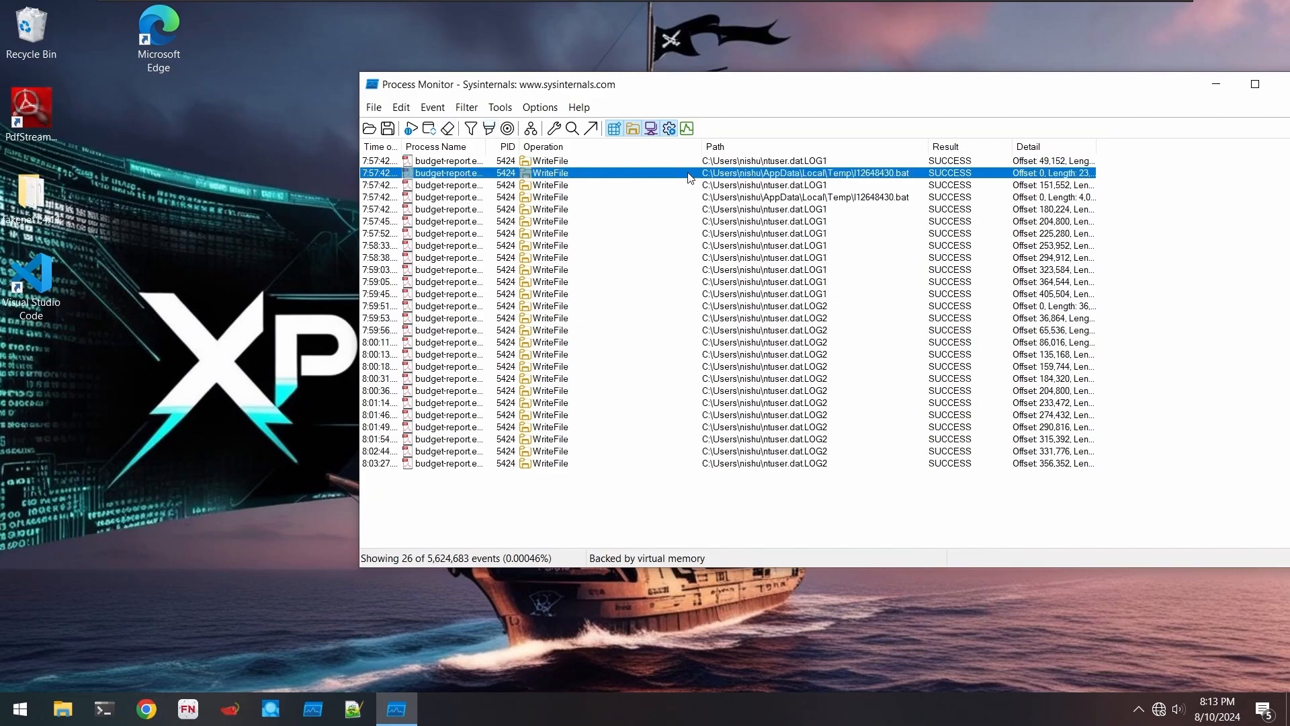
pyautogui.click(690, 198)
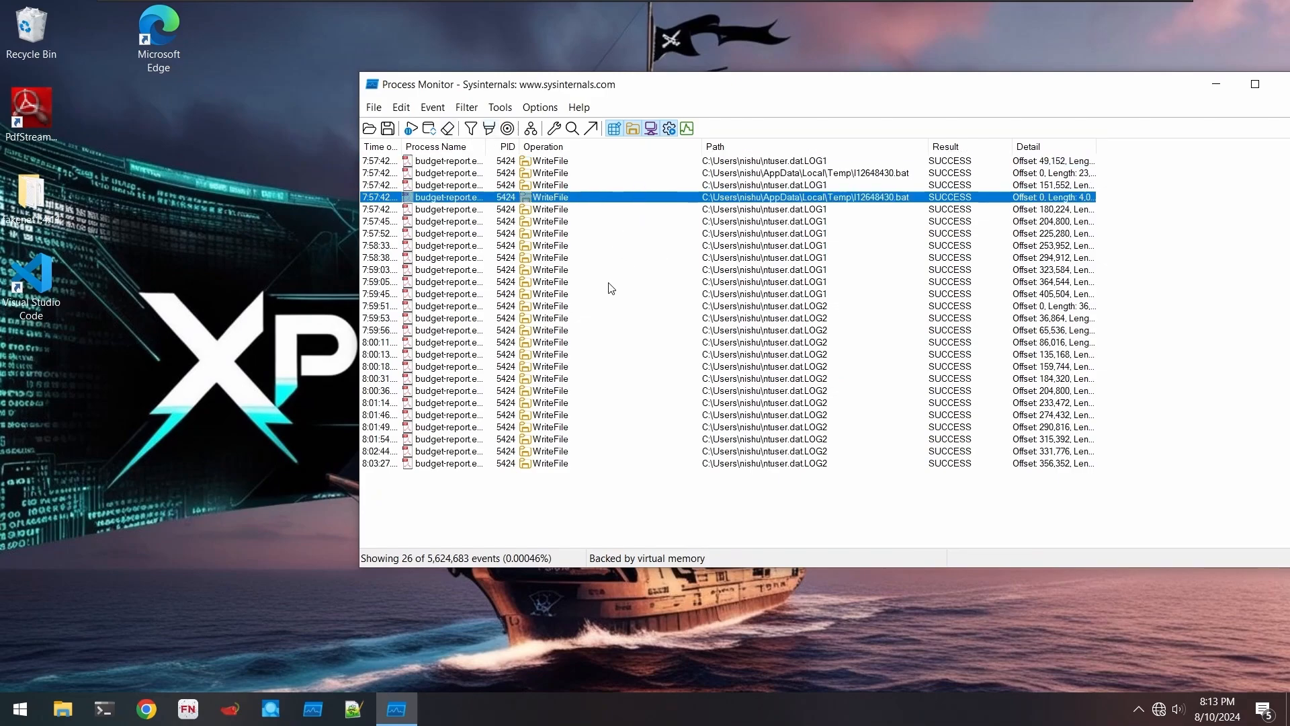
pyautogui.moveTo(610, 287); pyautogui.dragTo(591, 366)
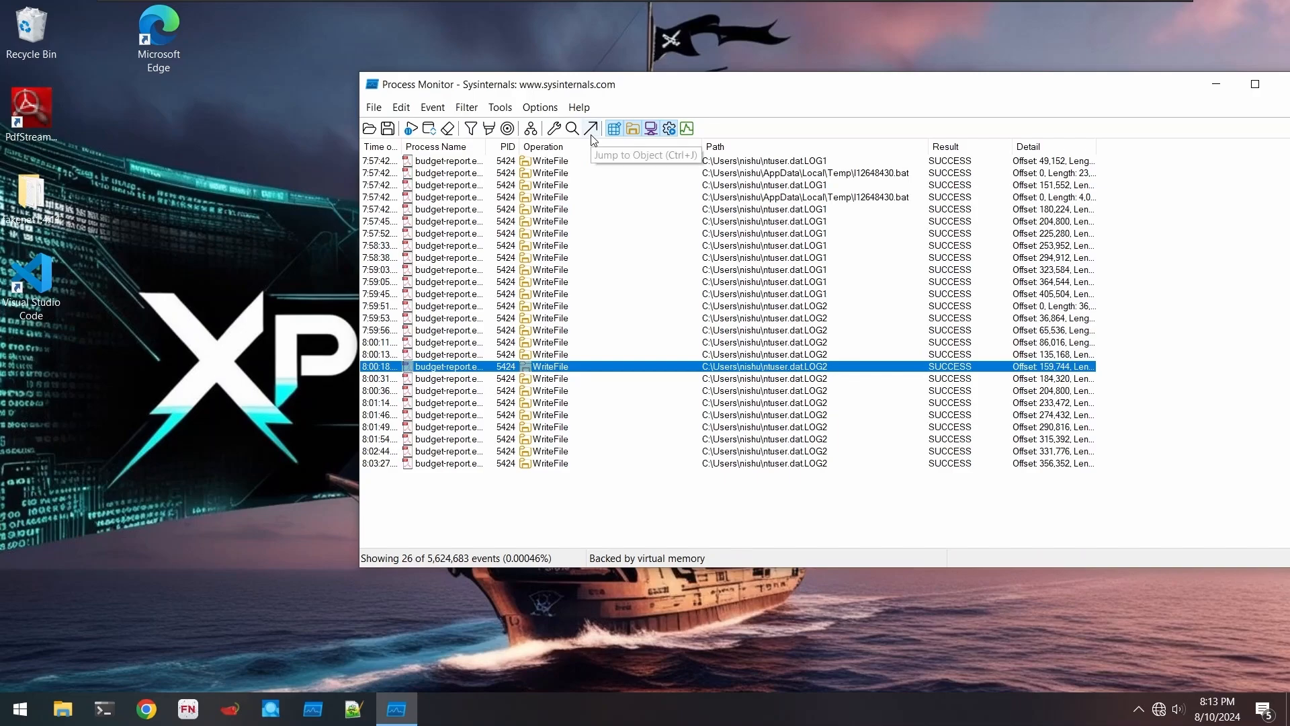
# - Save all events in Comma-Separated Values format as Logfile.CSV on the desktop
pyautogui.click(373, 107)
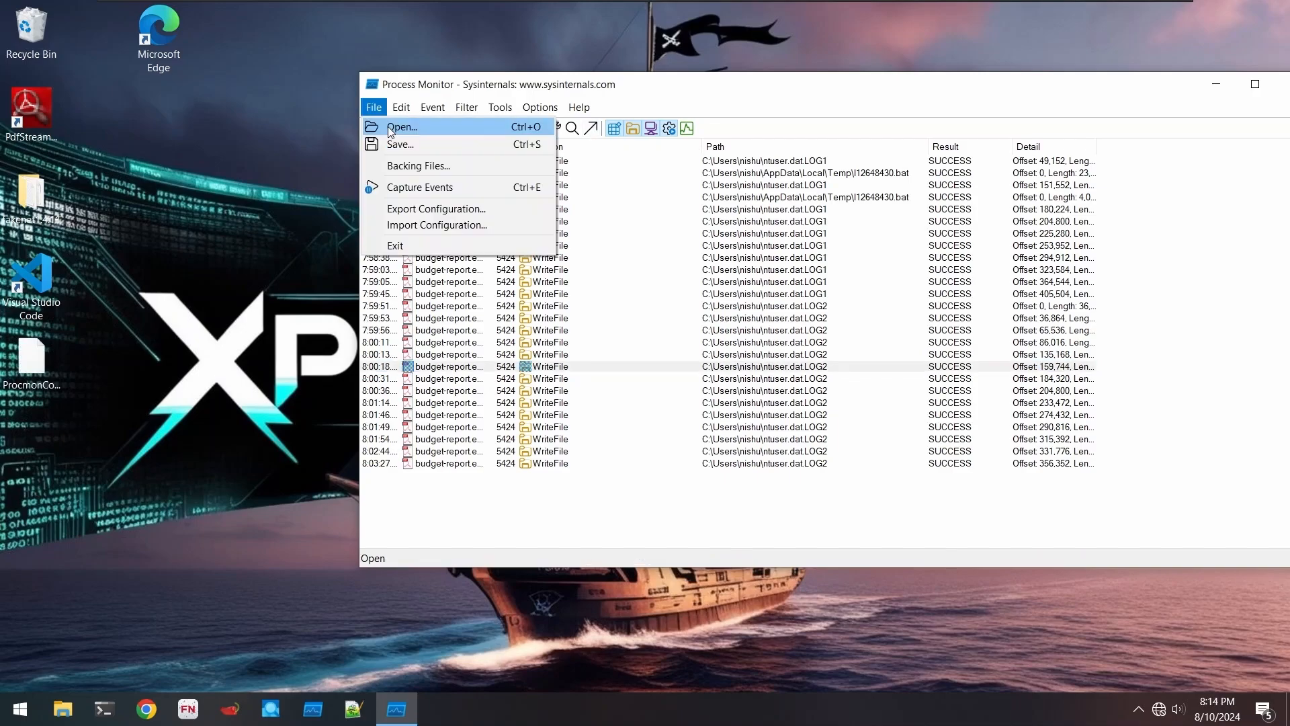
pyautogui.click(433, 146)
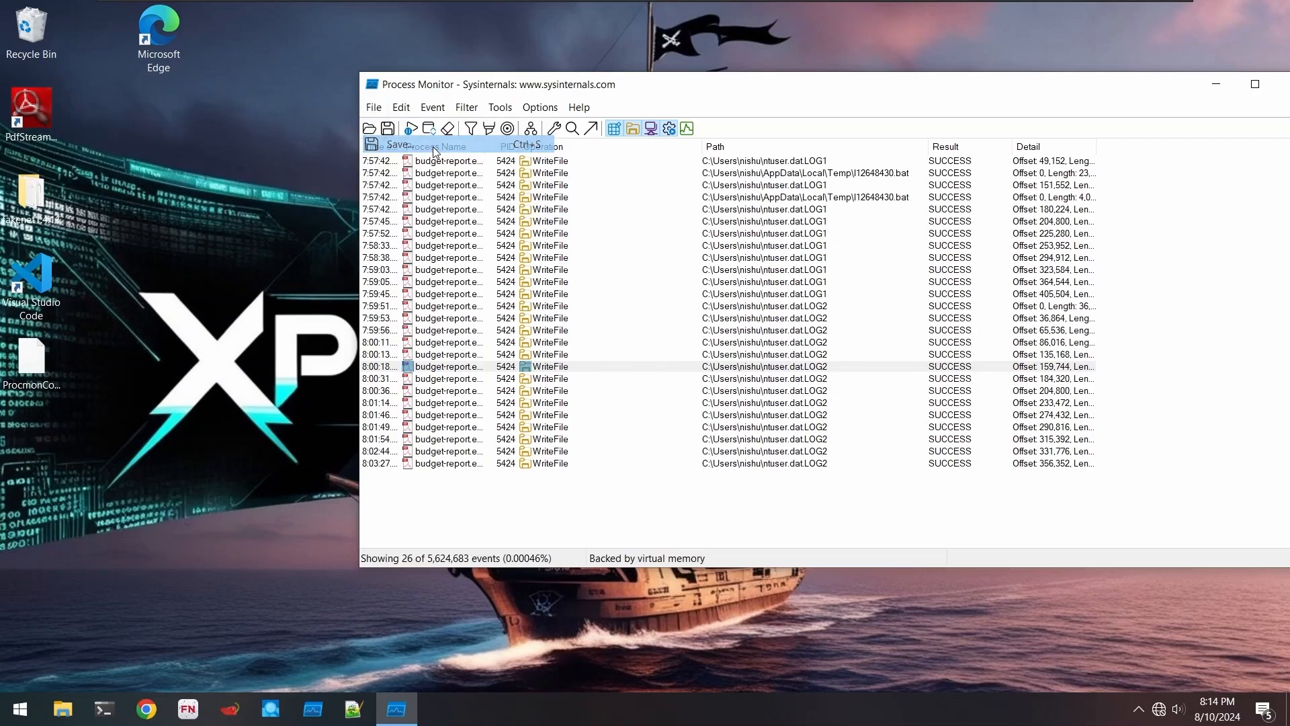
pyautogui.click(573, 374)
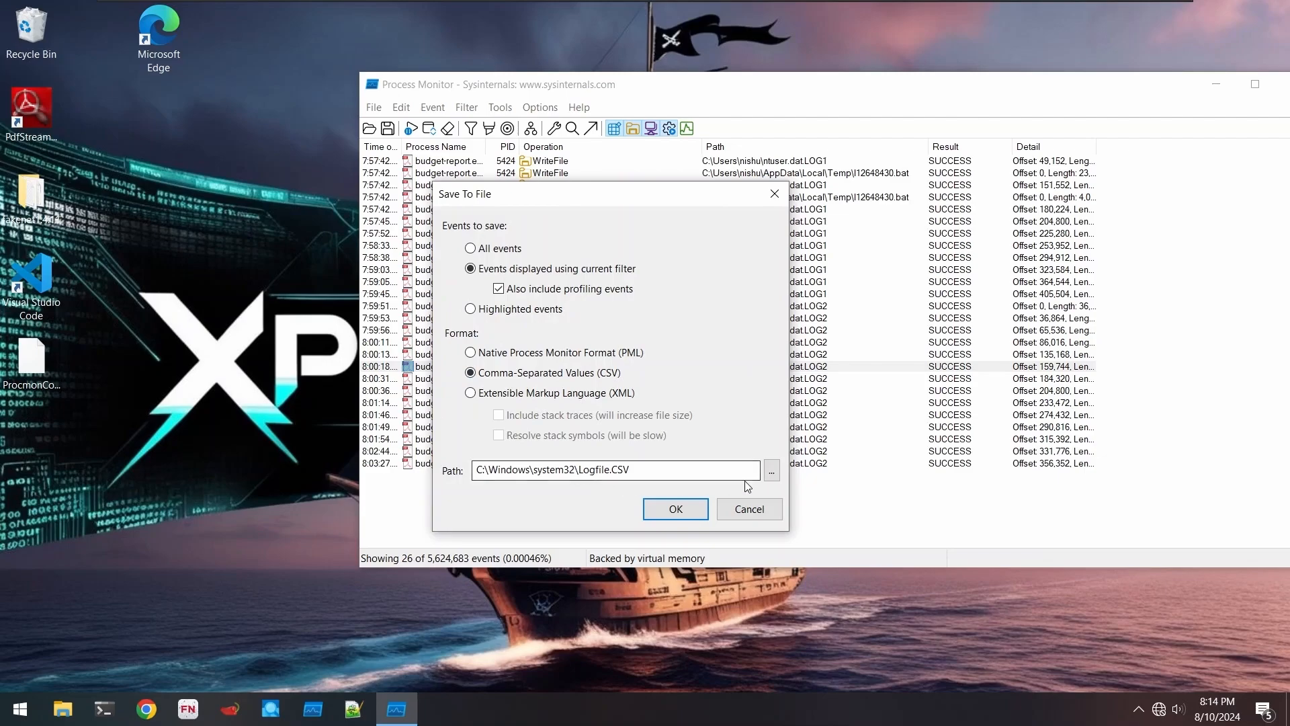
pyautogui.click(771, 471)
pyautogui.click(505, 328)
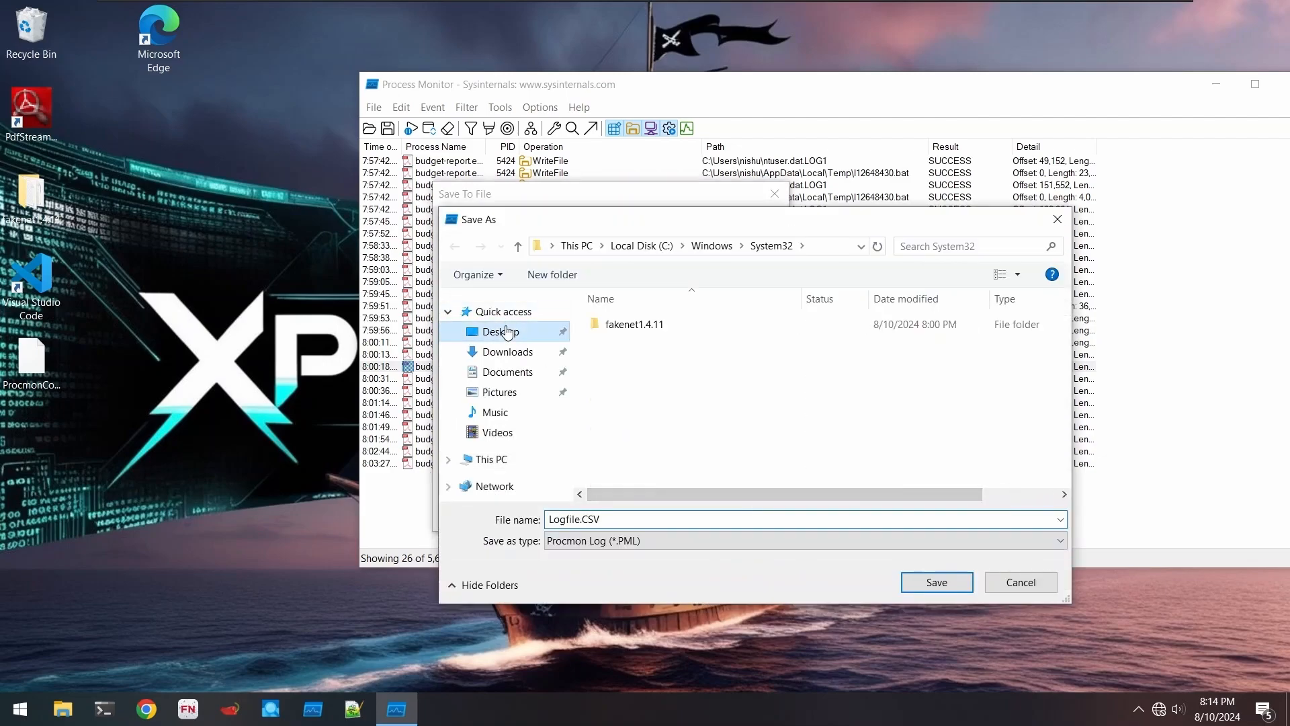
pyautogui.click(933, 580)
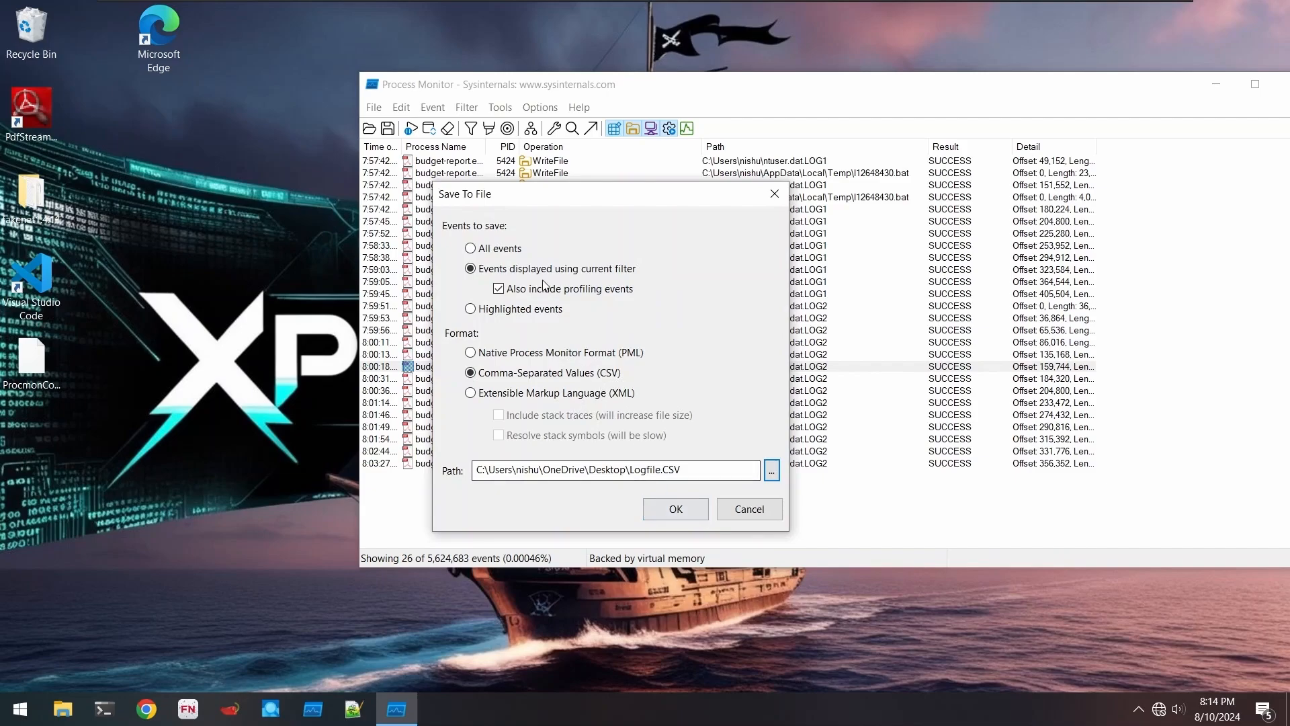
pyautogui.click(518, 249)
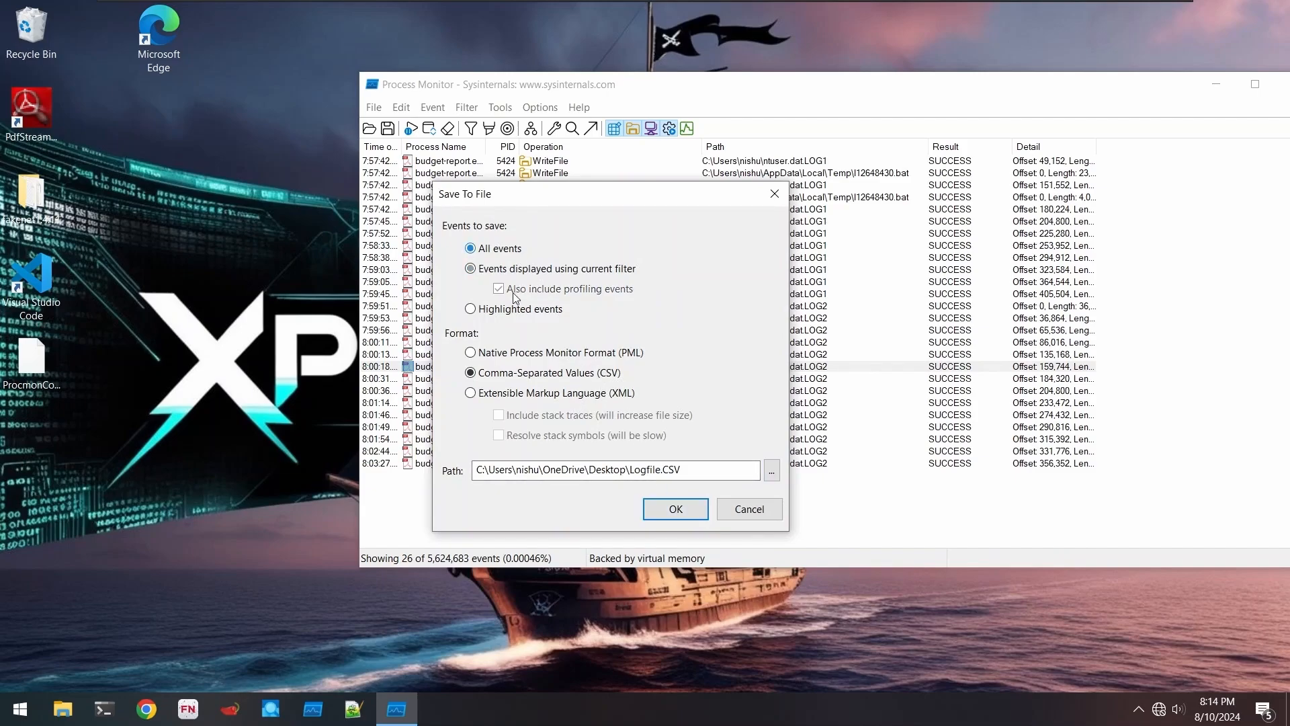
pyautogui.click(688, 514)
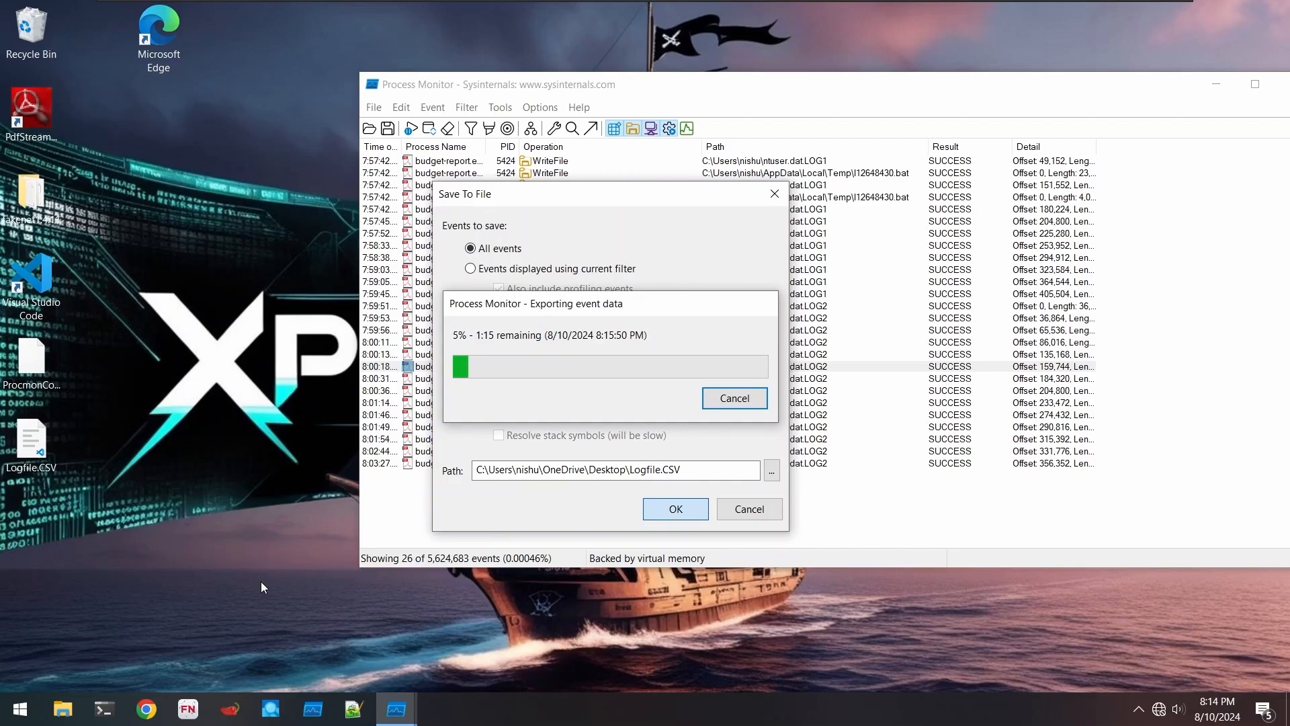
# - Launch ProcDOT and place its window over the Process Monitor window
pyautogui.press('super')
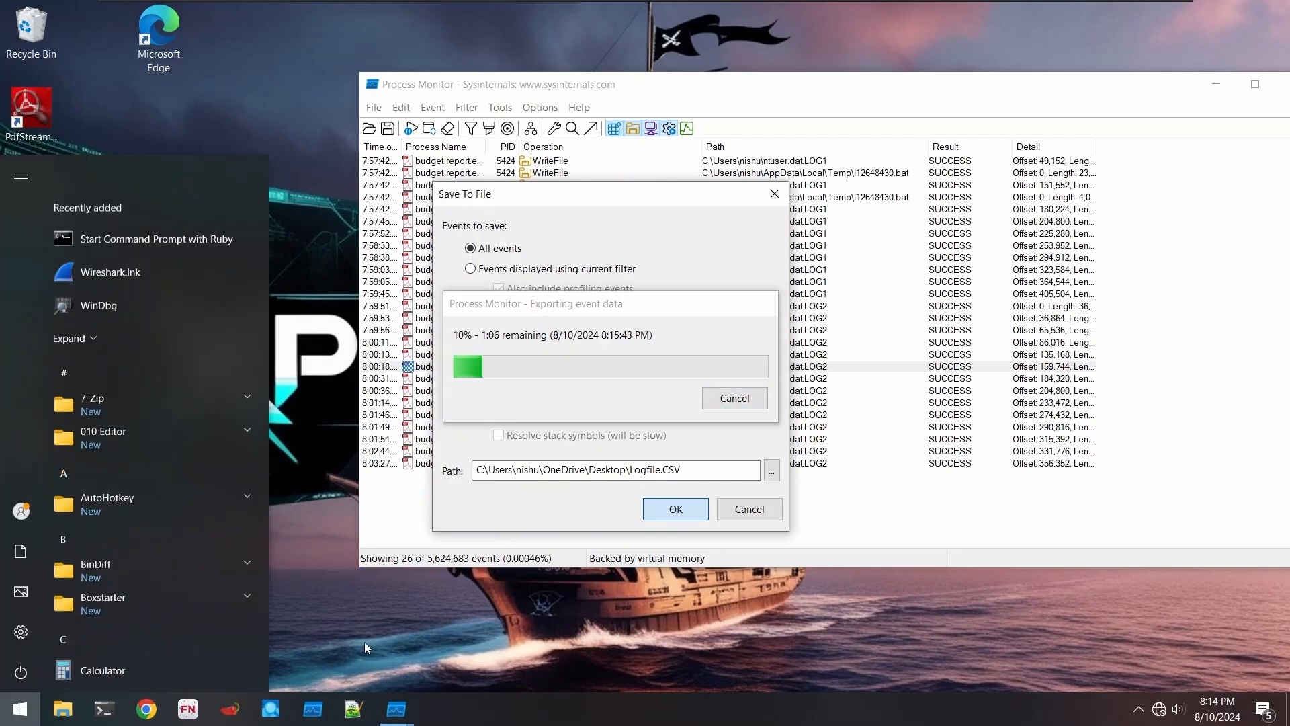
pyautogui.write('por')
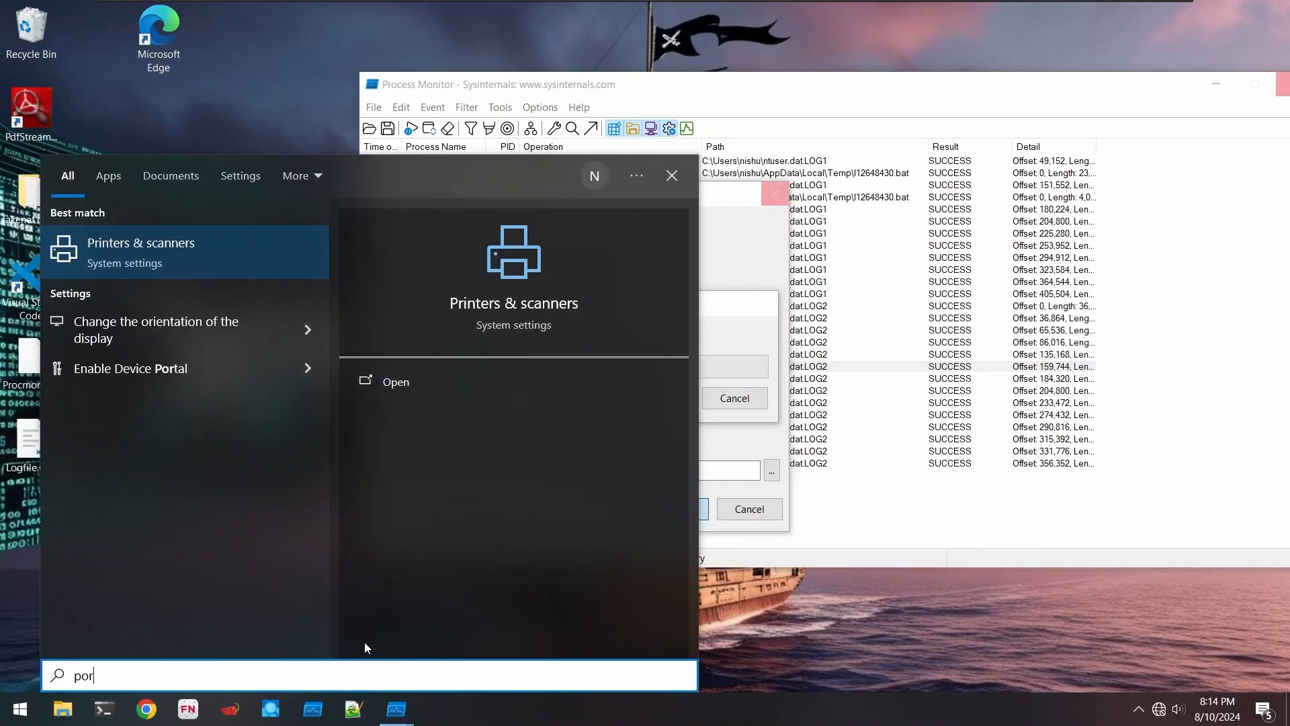
pyautogui.press('BackSpace')
pyautogui.press('BackSpace')
pyautogui.write('roc')
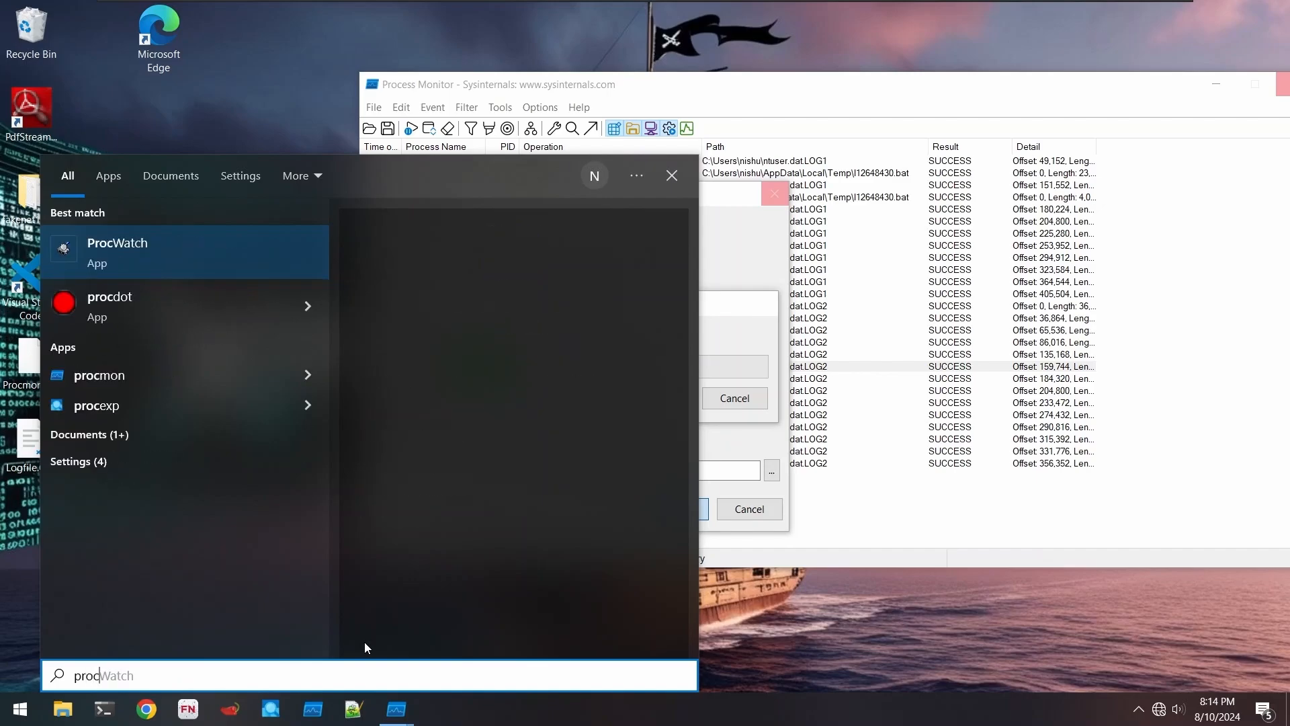
pyautogui.write('dot')
pyautogui.press('Return')
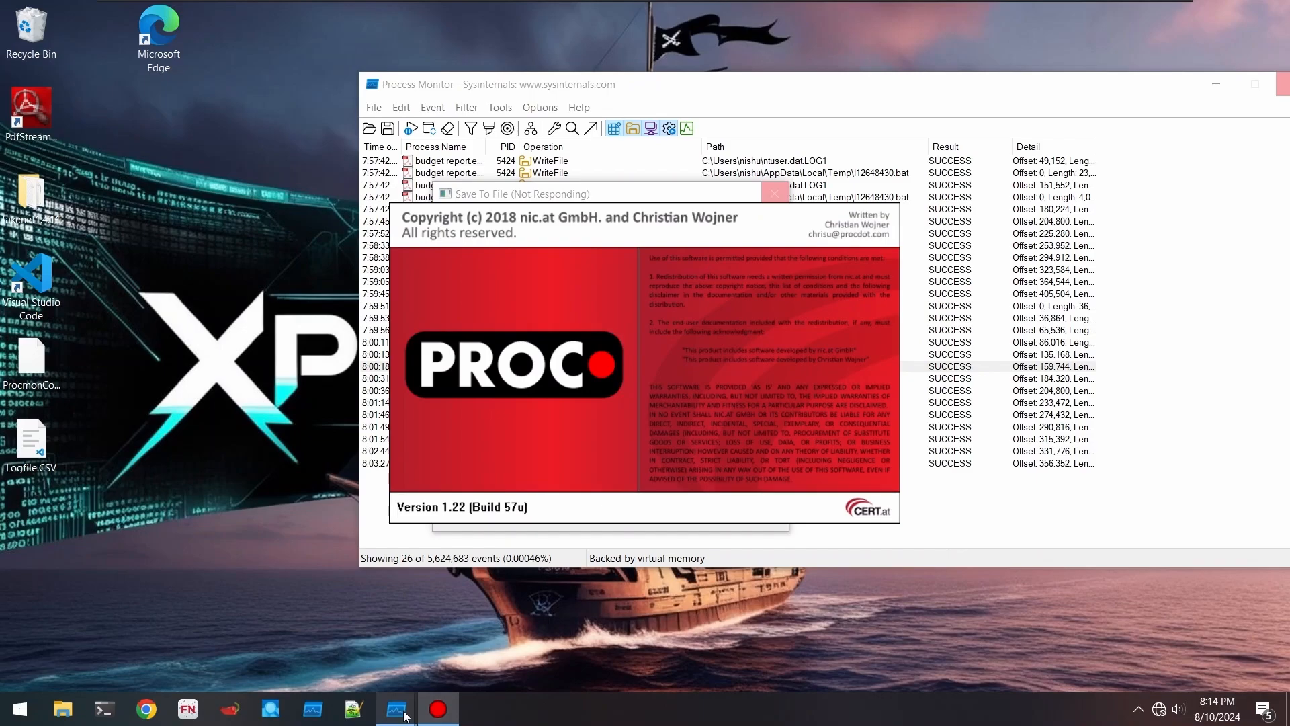
pyautogui.moveTo(405, 714)
pyautogui.click(485, 666)
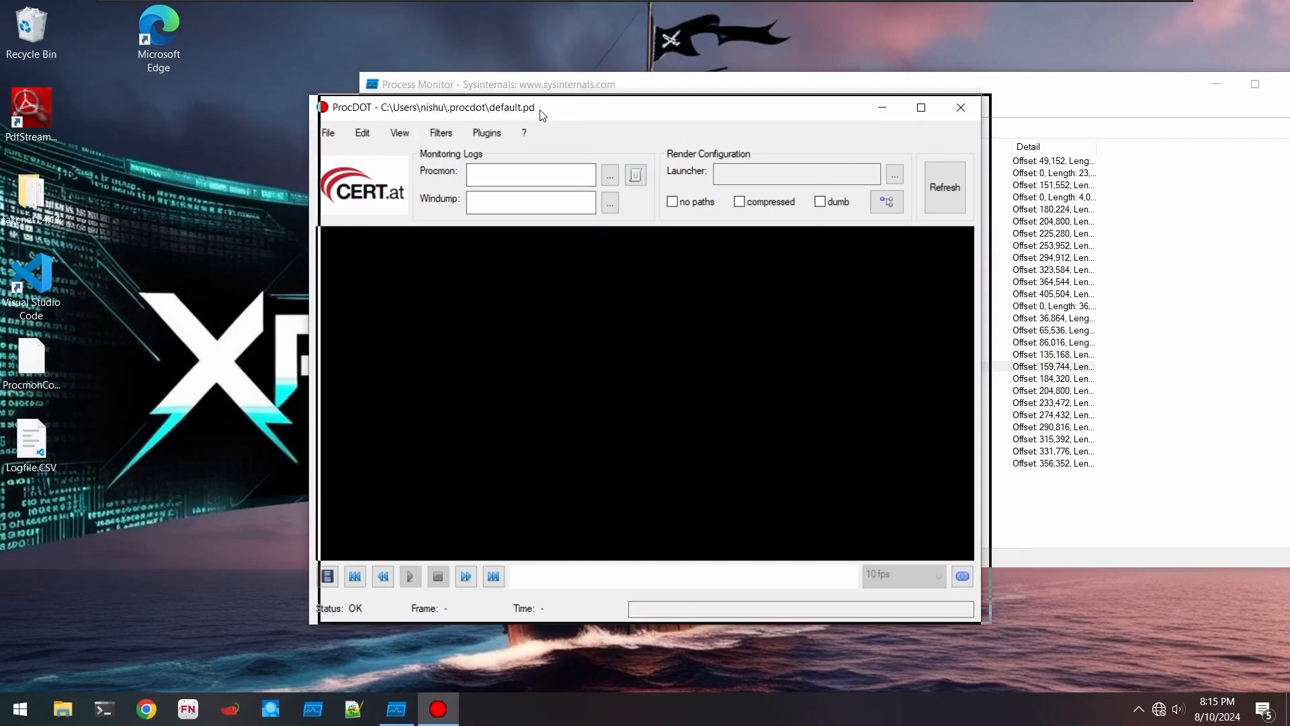
pyautogui.moveTo(539, 110); pyautogui.dragTo(609, 106)
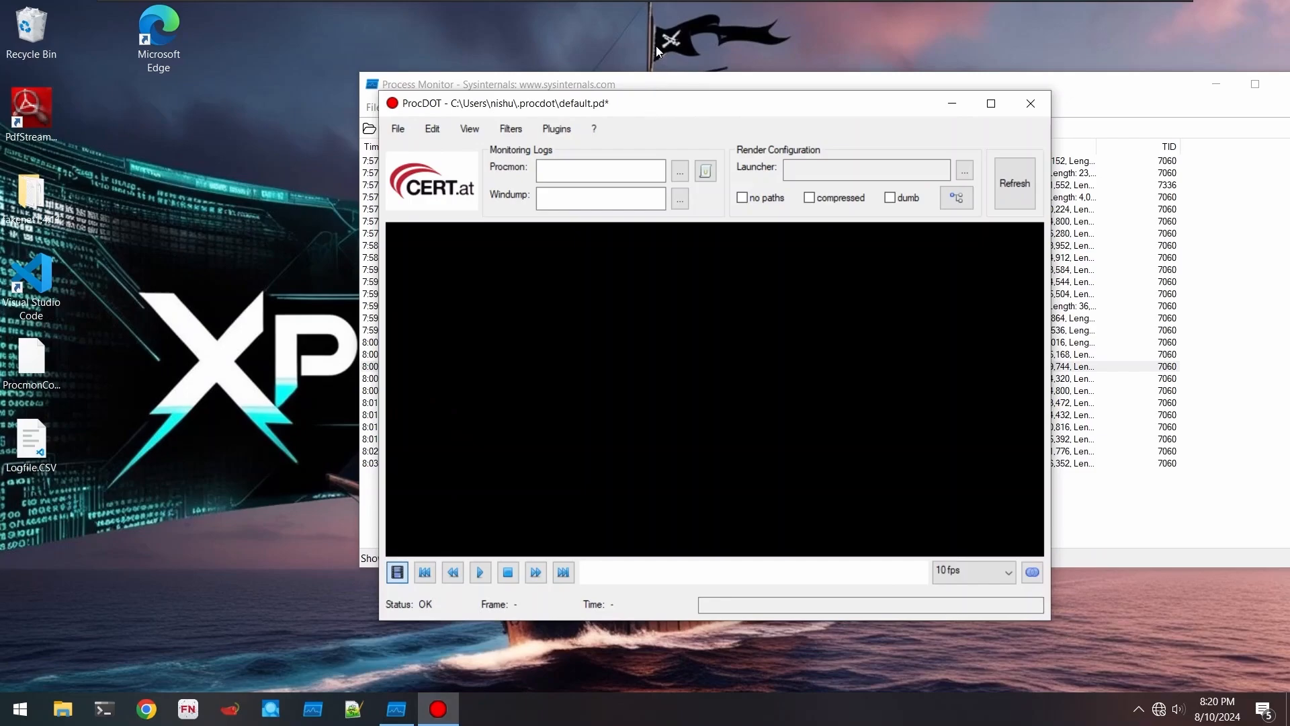
# - Load Logfile.CSV from the desktop as the Procmon log and render the graph with budget-report.exe as the launcher
pyautogui.click(680, 172)
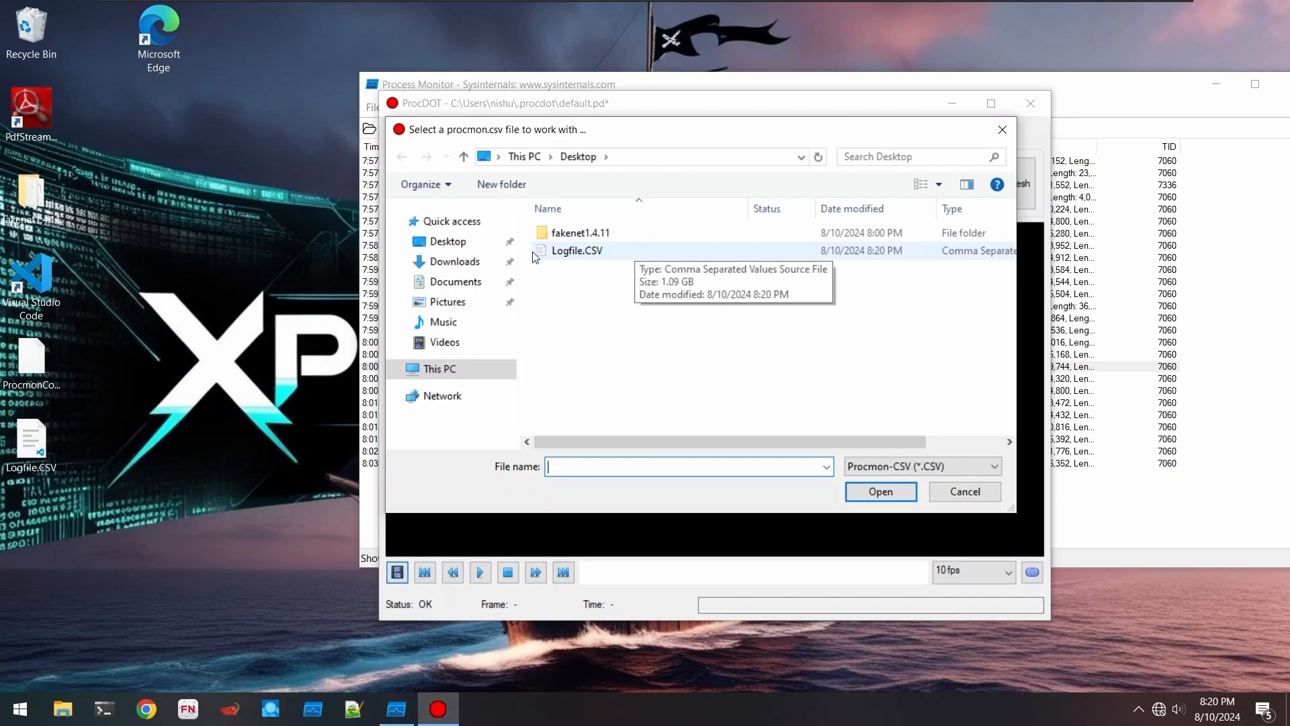
pyautogui.doubleClick(570, 252)
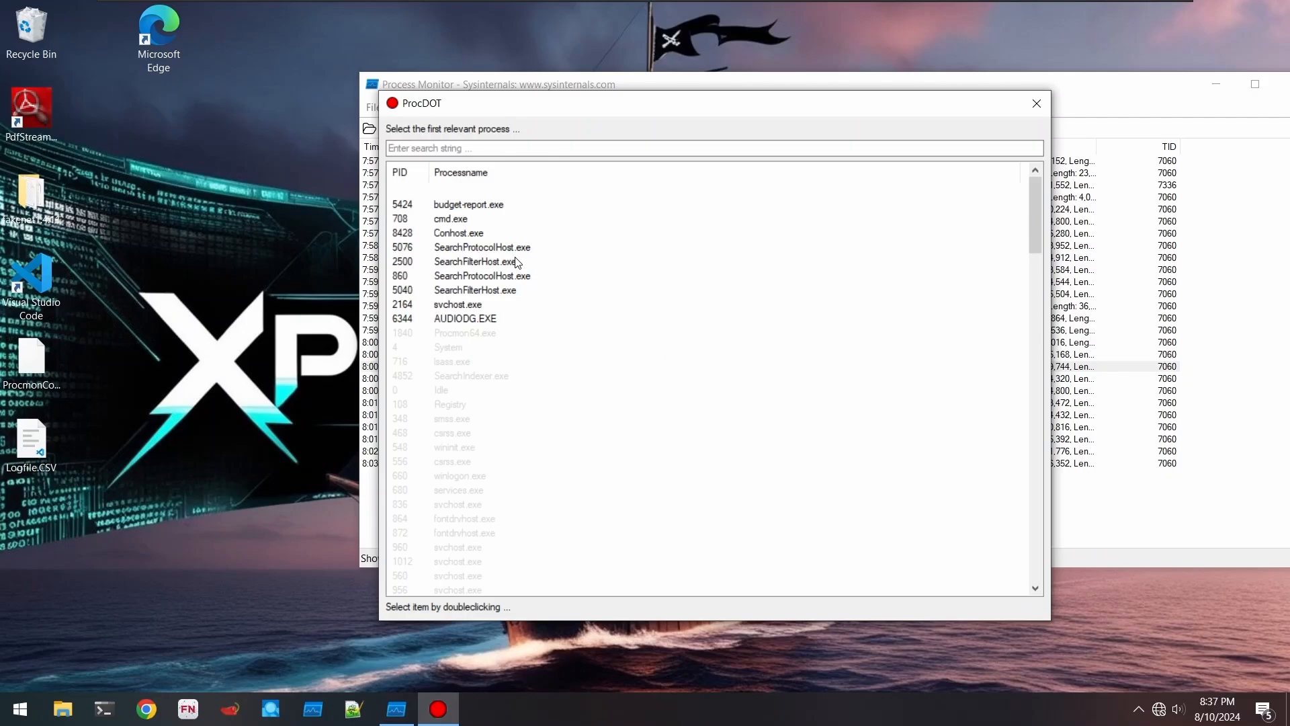
pyautogui.doubleClick(479, 206)
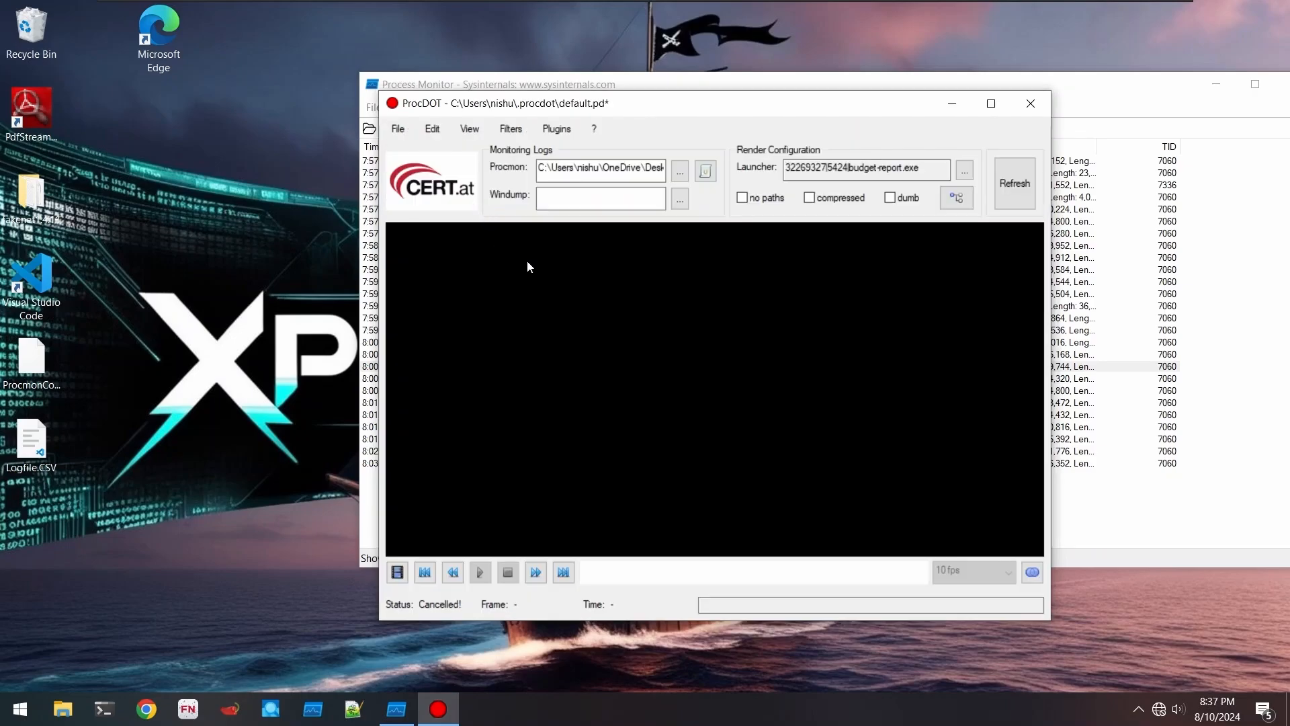
pyautogui.click(1001, 190)
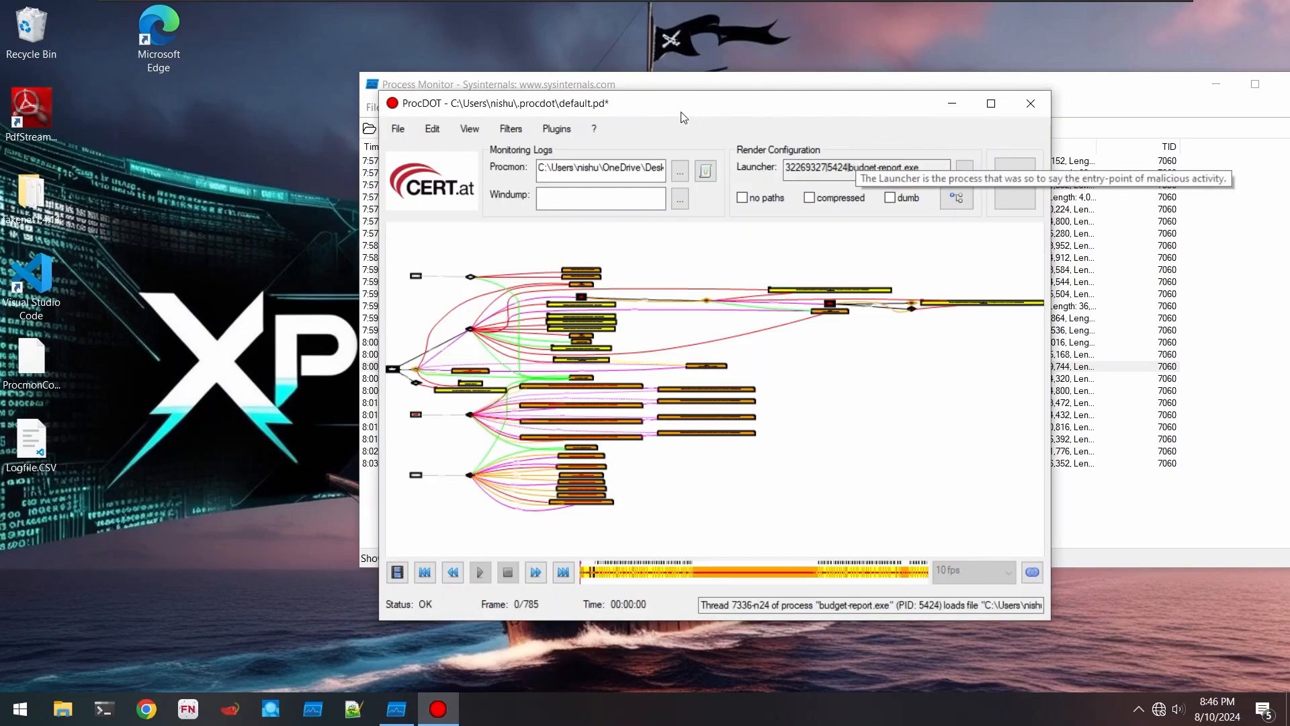
# - Examine the maximized graph, tracing budget-report.exe's threads to its registry keys, taskhost.exe in AppData\Roaming and the dropped file in Temp
pyautogui.click(990, 105)
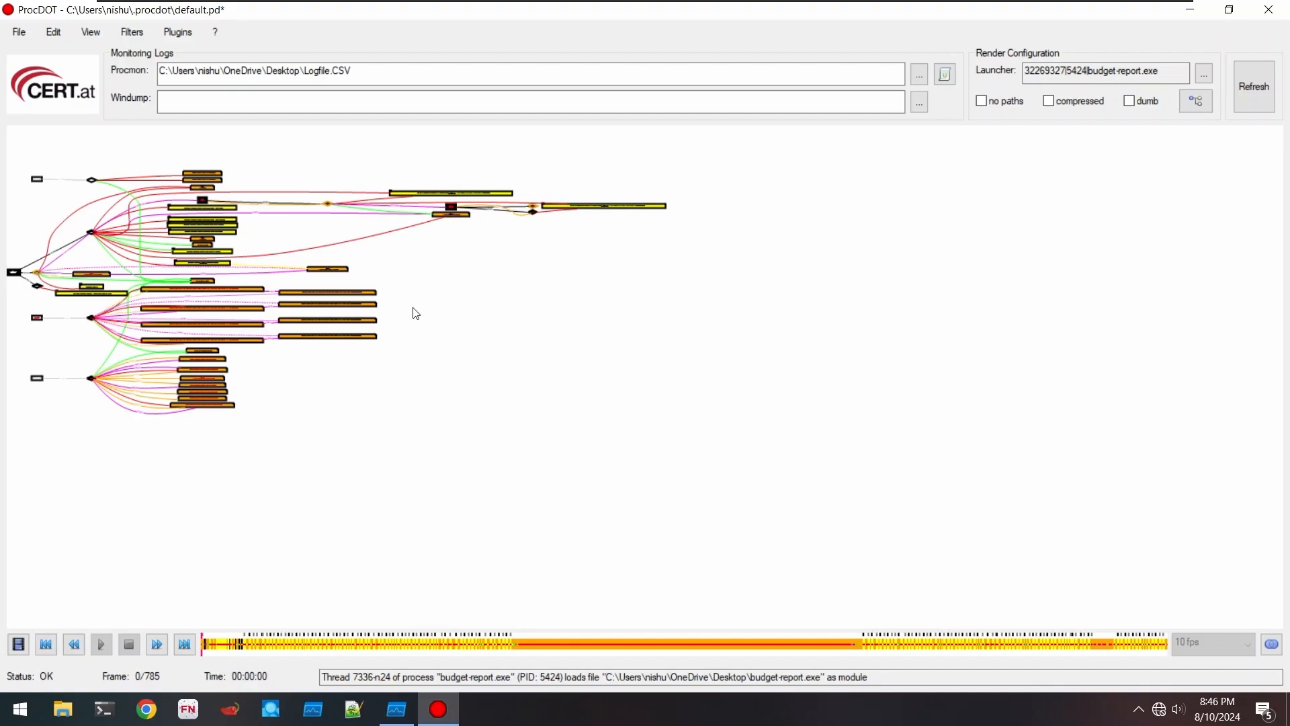
pyautogui.scroll(5, 416, 314)
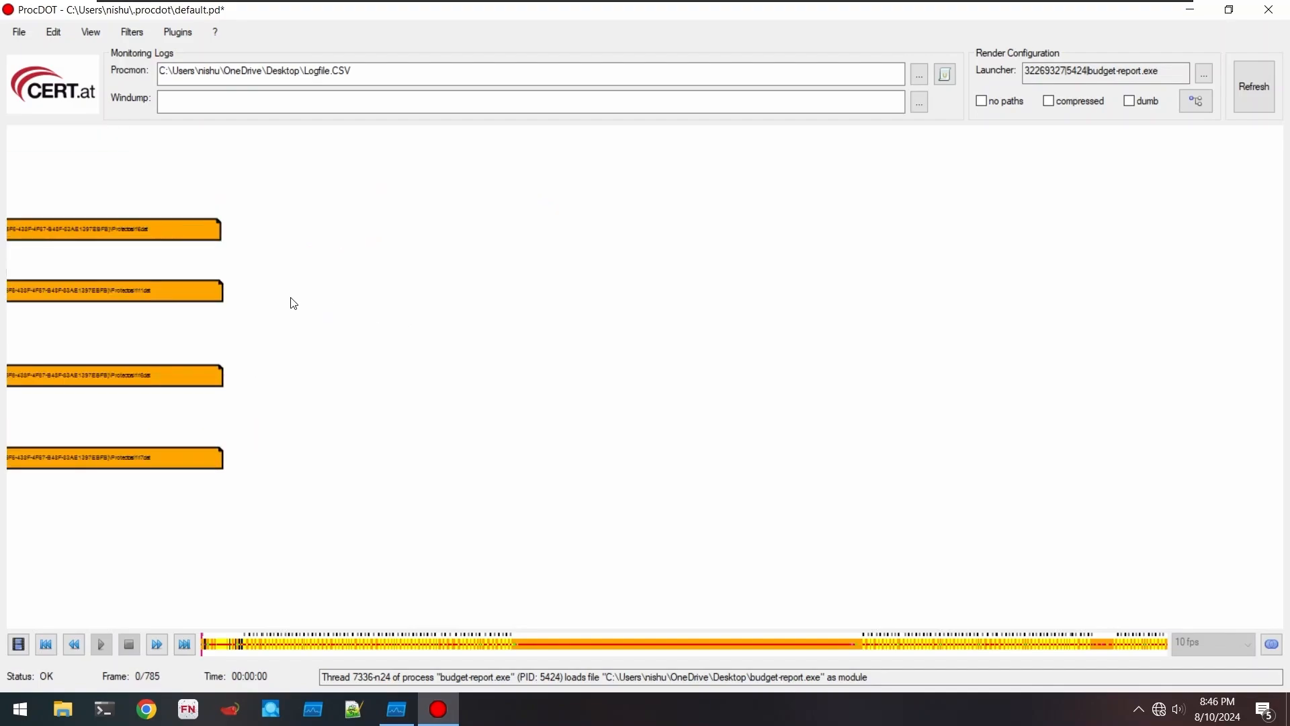
pyautogui.moveTo(291, 283); pyautogui.dragTo(360, 323)
pyautogui.moveTo(483, 401); pyautogui.dragTo(535, 421)
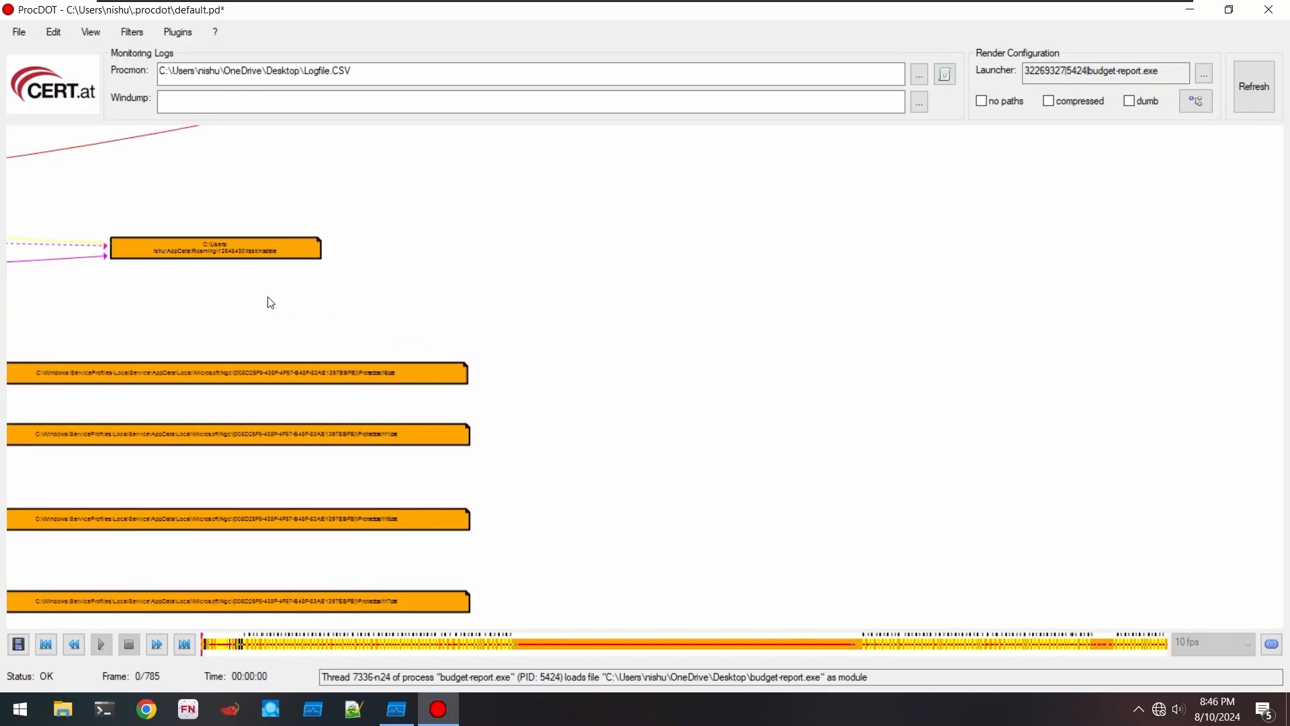
pyautogui.moveTo(268, 300); pyautogui.dragTo(832, 387)
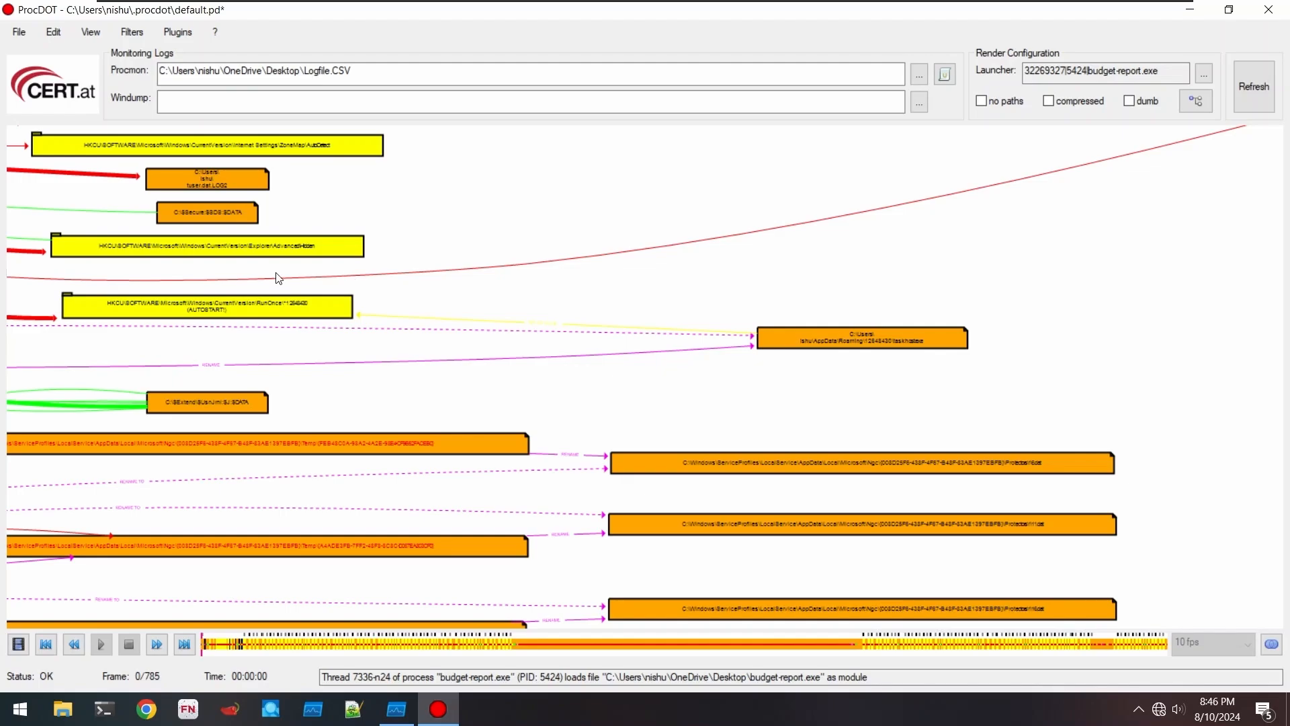
pyautogui.scroll(5, 319, 288)
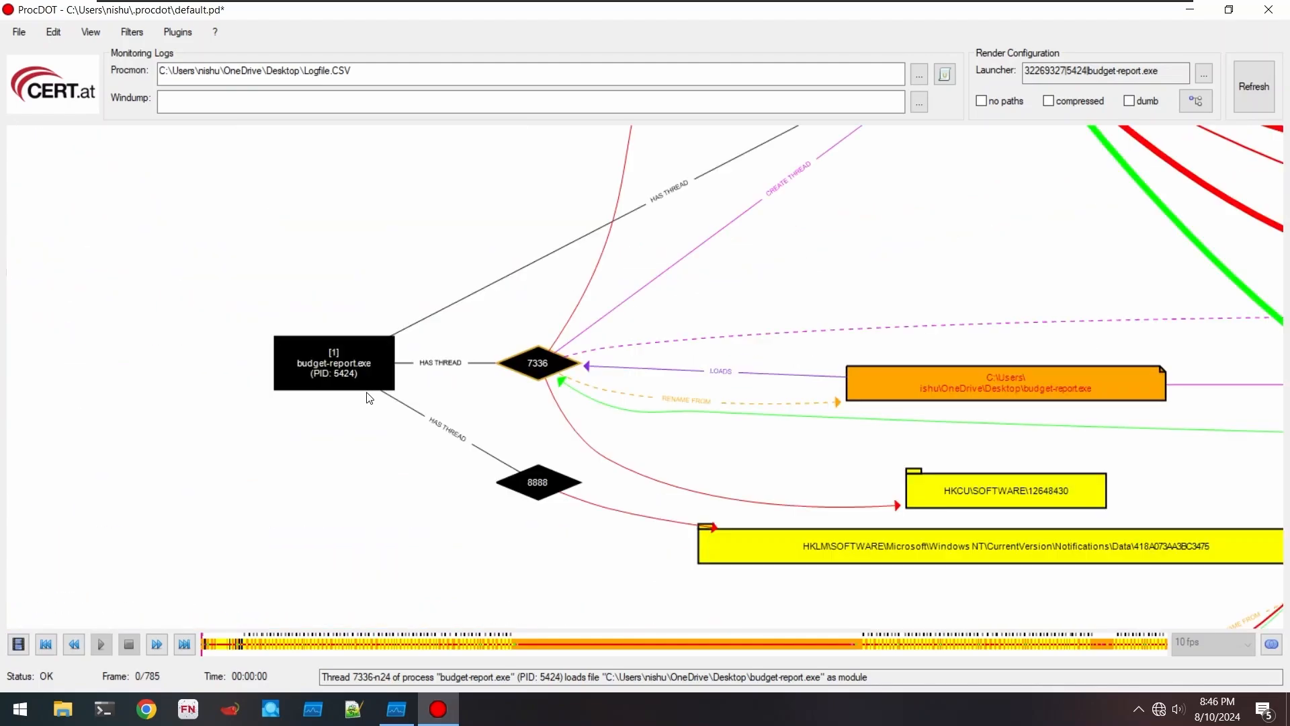
pyautogui.moveTo(504, 405); pyautogui.dragTo(302, 310)
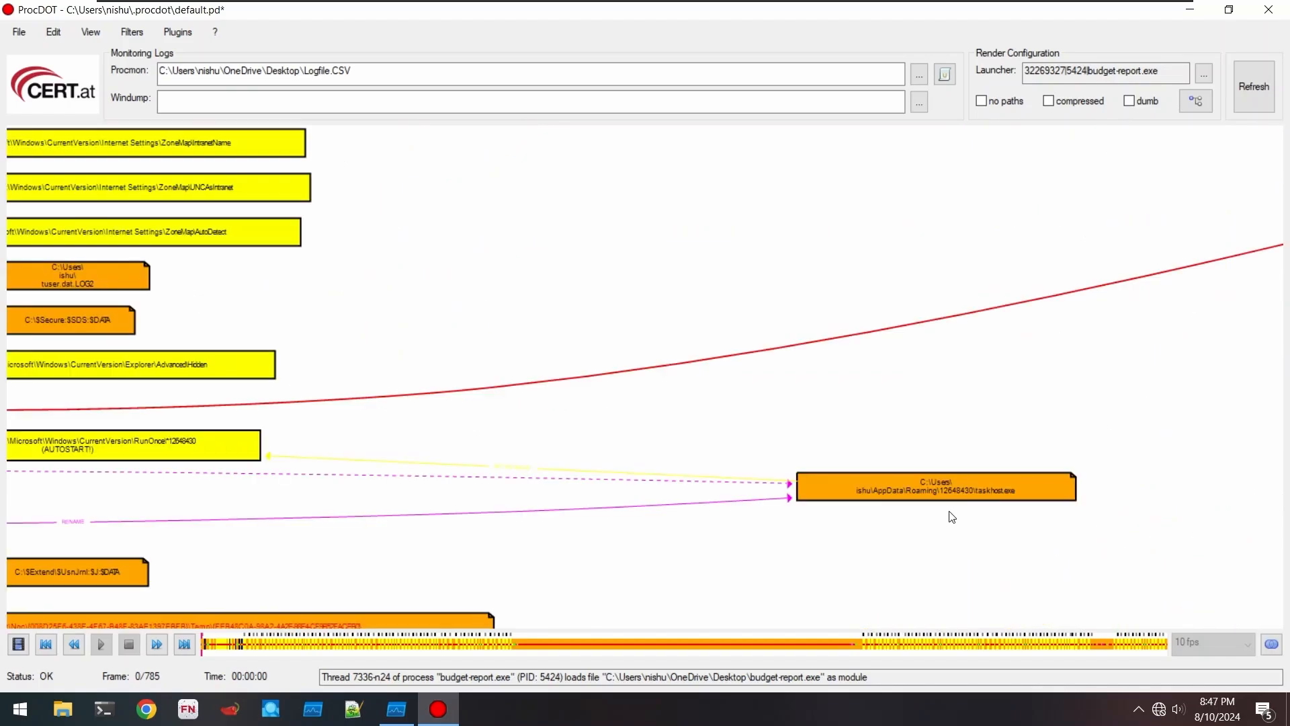
pyautogui.scroll(3, 931, 519)
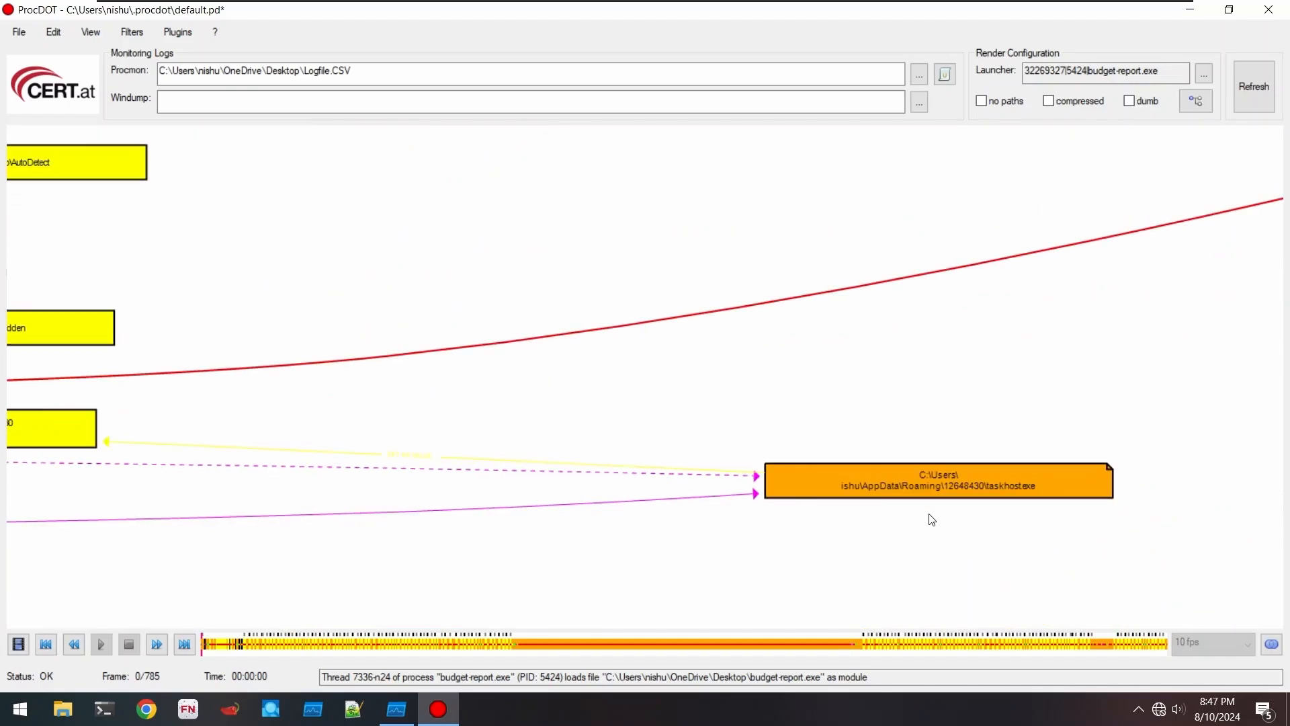
pyautogui.moveTo(986, 506); pyautogui.dragTo(892, 511)
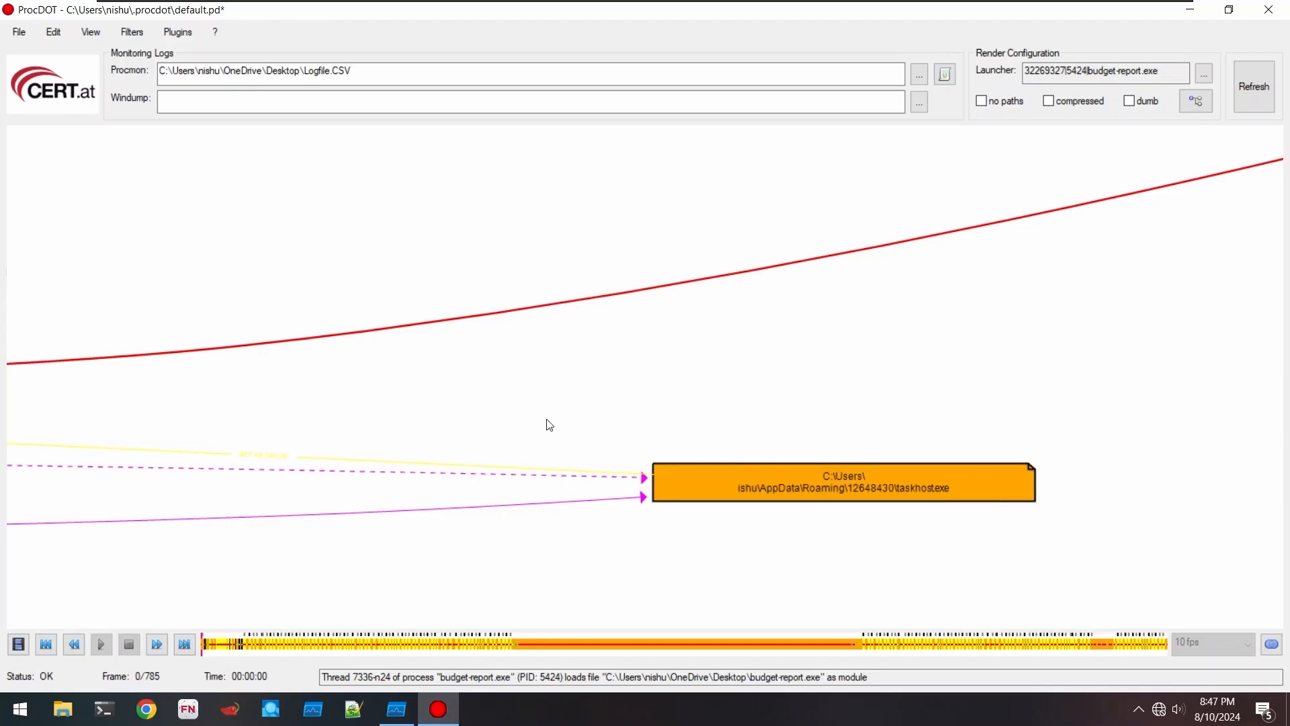
pyautogui.moveTo(714, 392); pyautogui.dragTo(907, 362)
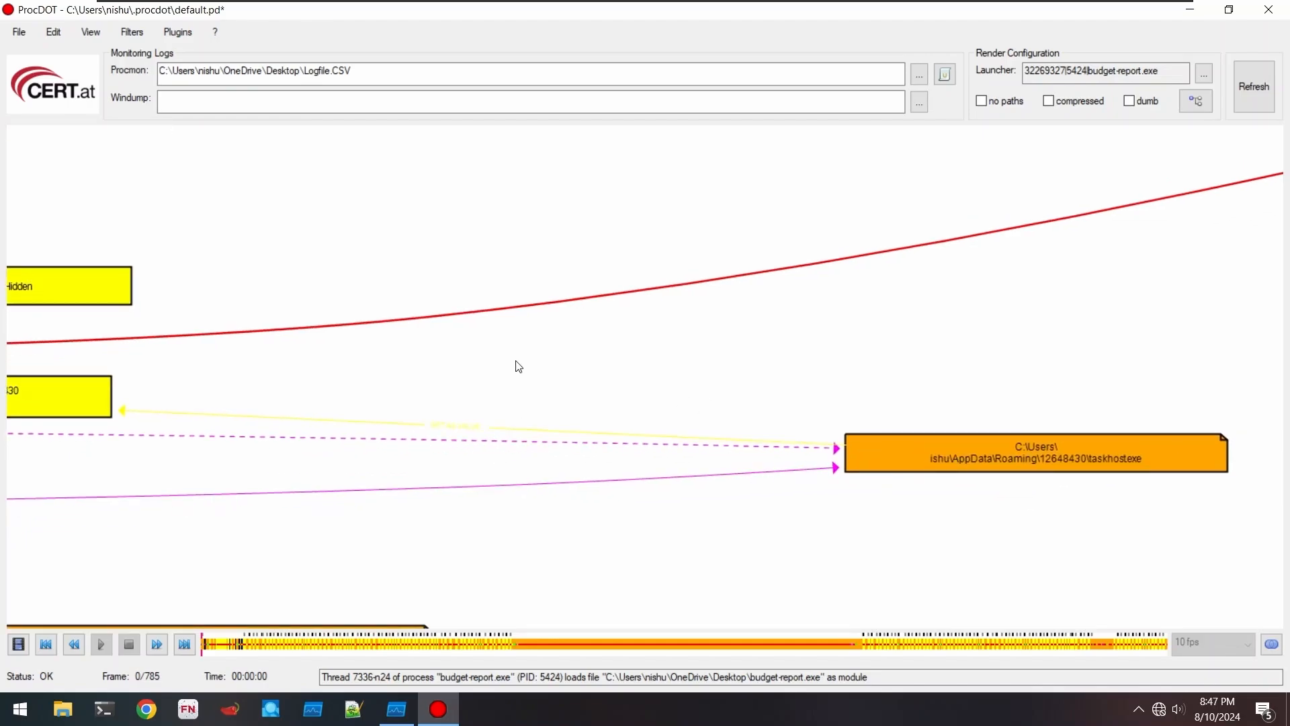
pyautogui.moveTo(519, 367); pyautogui.dragTo(833, 509)
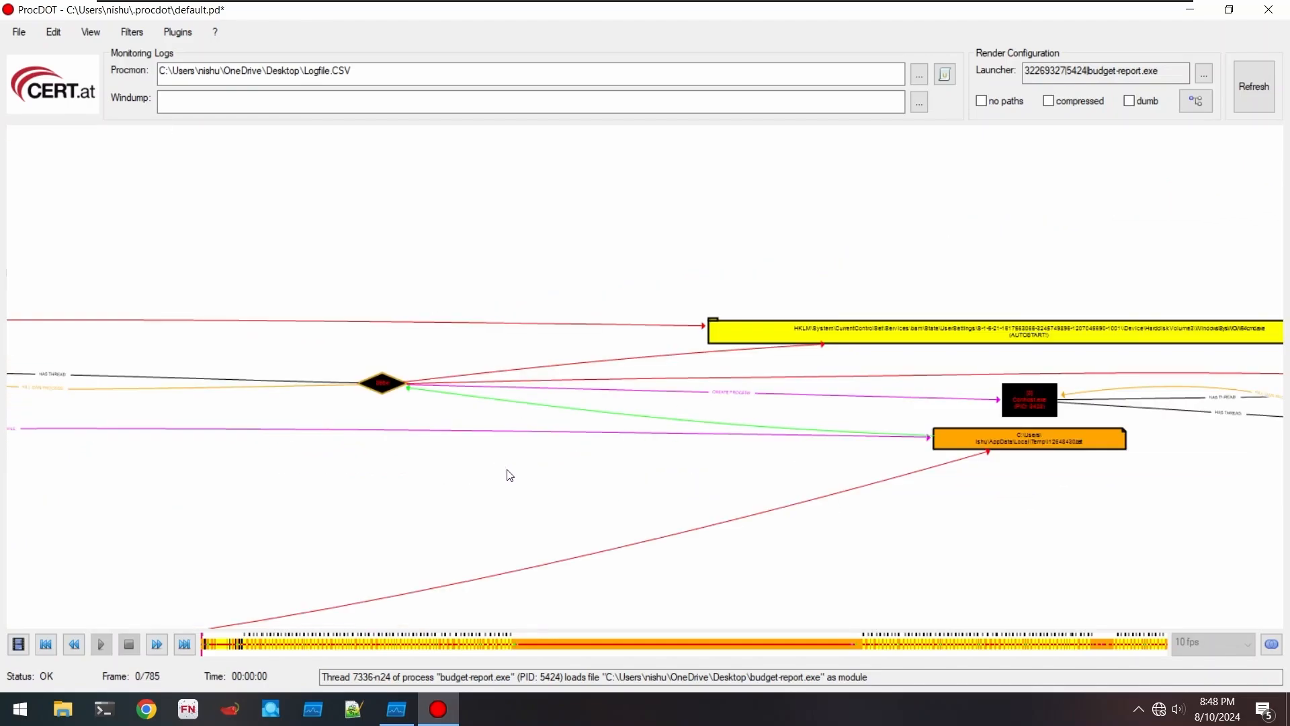
pyautogui.moveTo(507, 469); pyautogui.dragTo(715, 449)
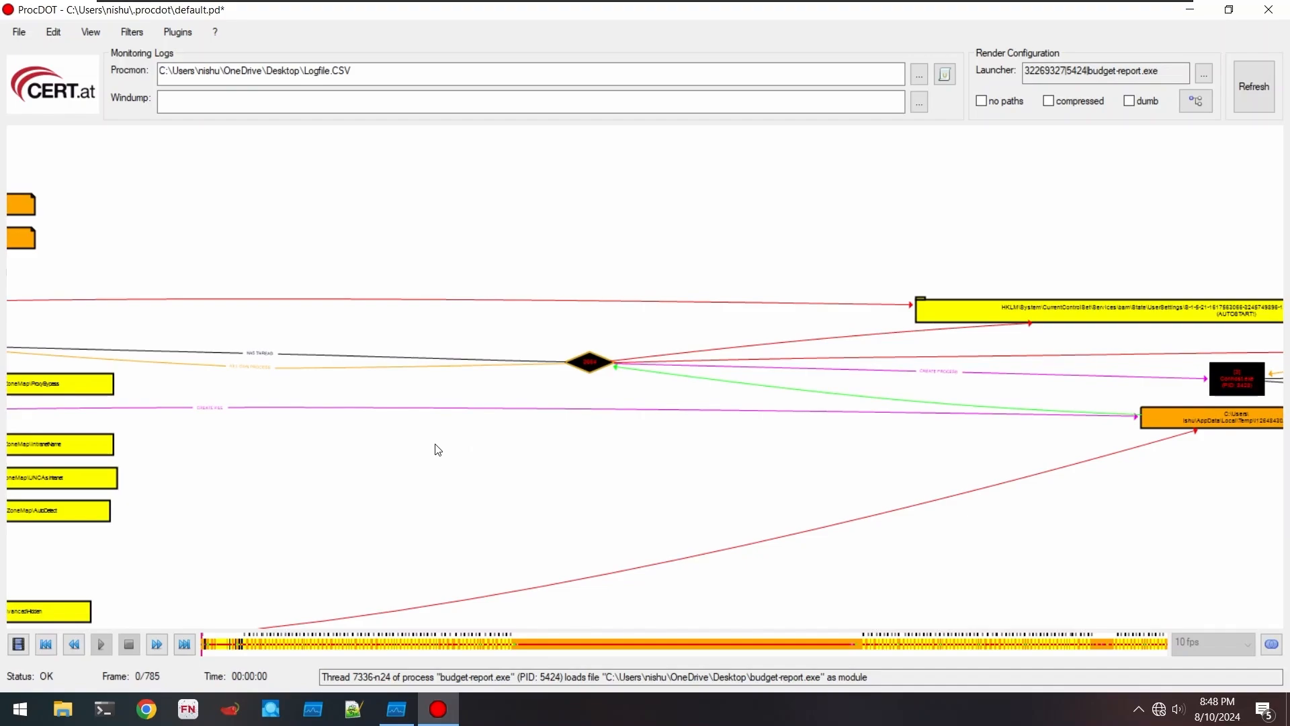
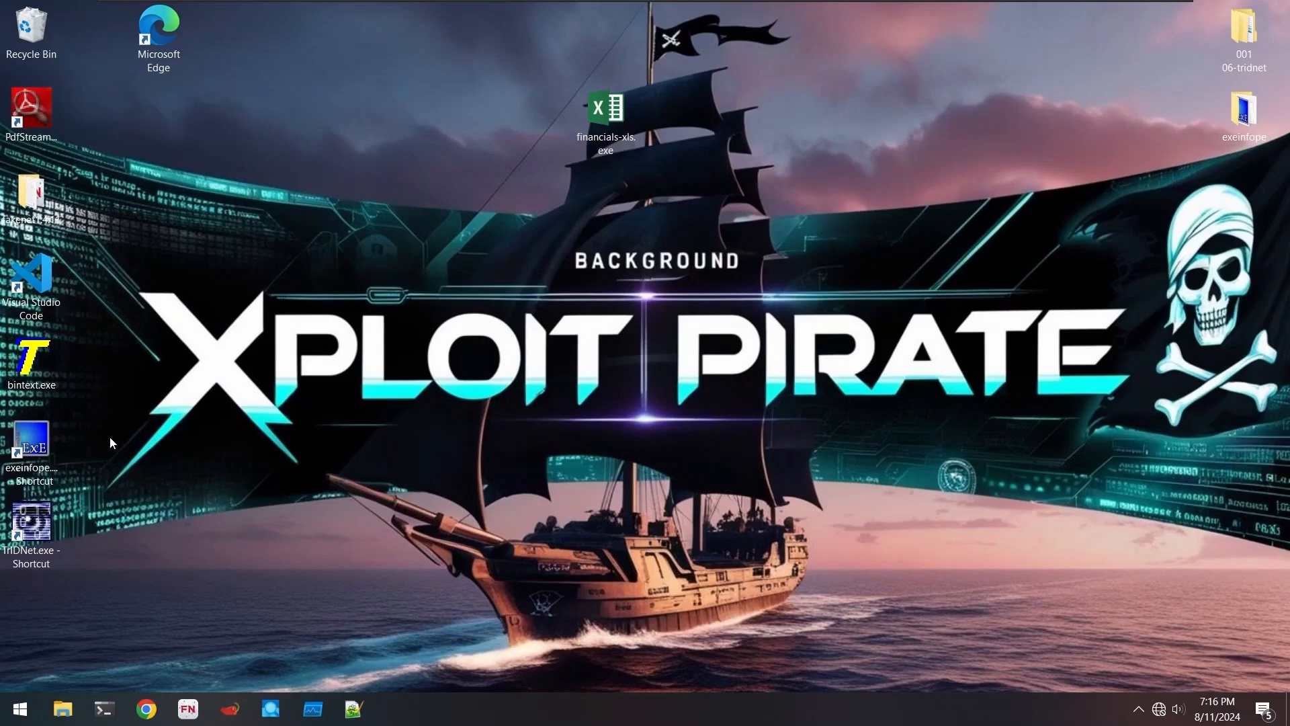
# - Identify the file type of financials-xls.exe from the desktop with TrIDNet, and close the analyzer
pyautogui.doubleClick(31, 532)
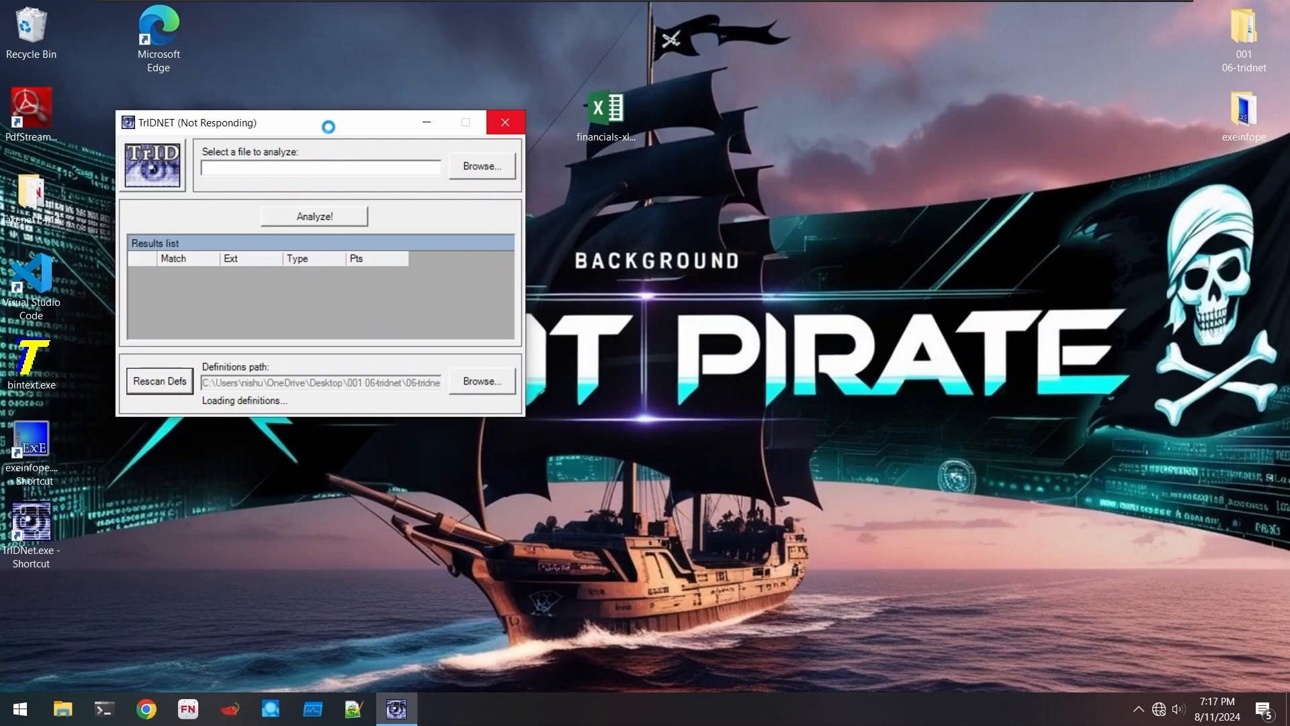
pyautogui.moveTo(329, 125); pyautogui.dragTo(447, 181)
pyautogui.moveTo(605, 109); pyautogui.dragTo(462, 232)
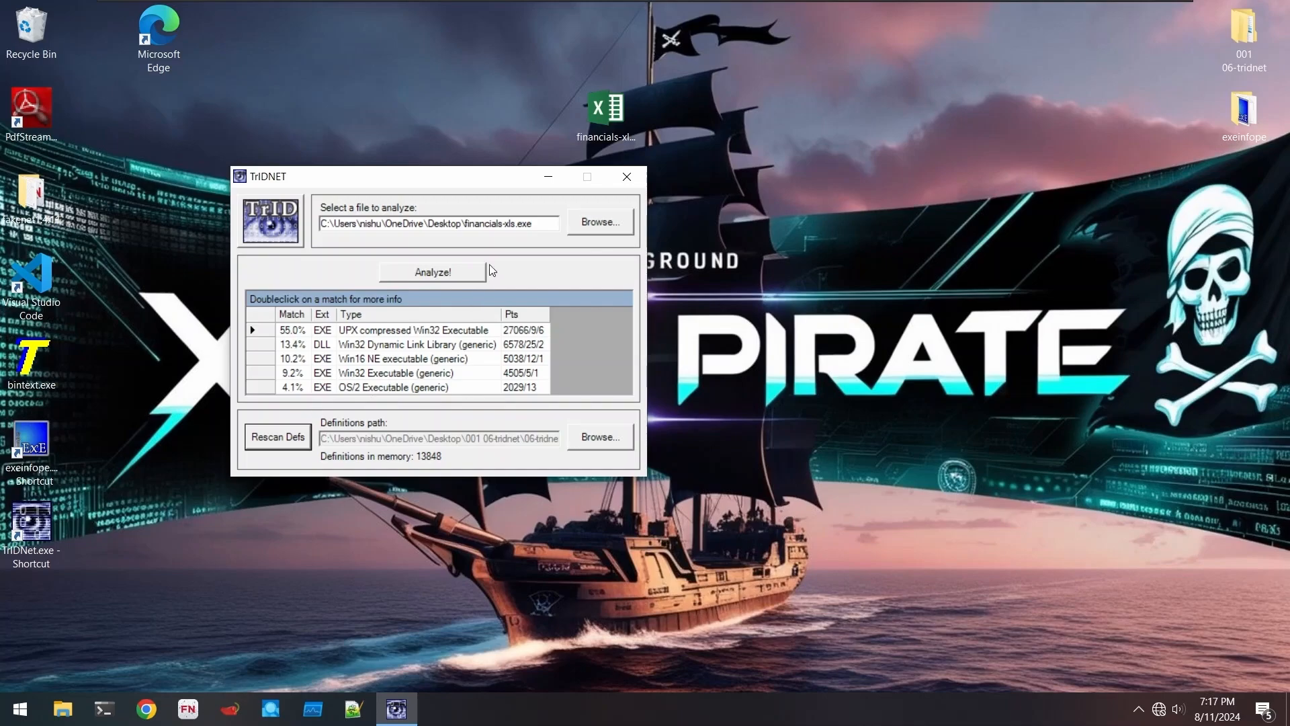
pyautogui.click(625, 180)
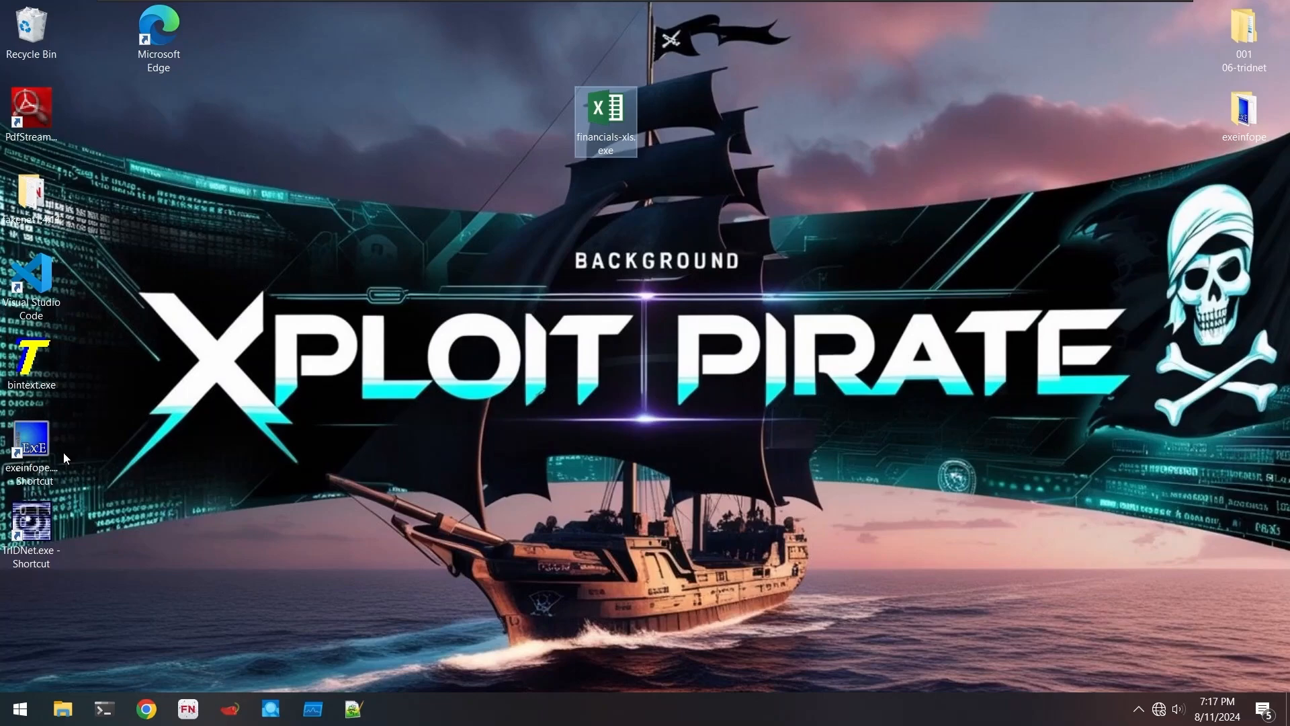
# - Scan financials-xls.exe with Exeinfo PE and inspect its packer details and unpack hint
pyautogui.doubleClick(44, 446)
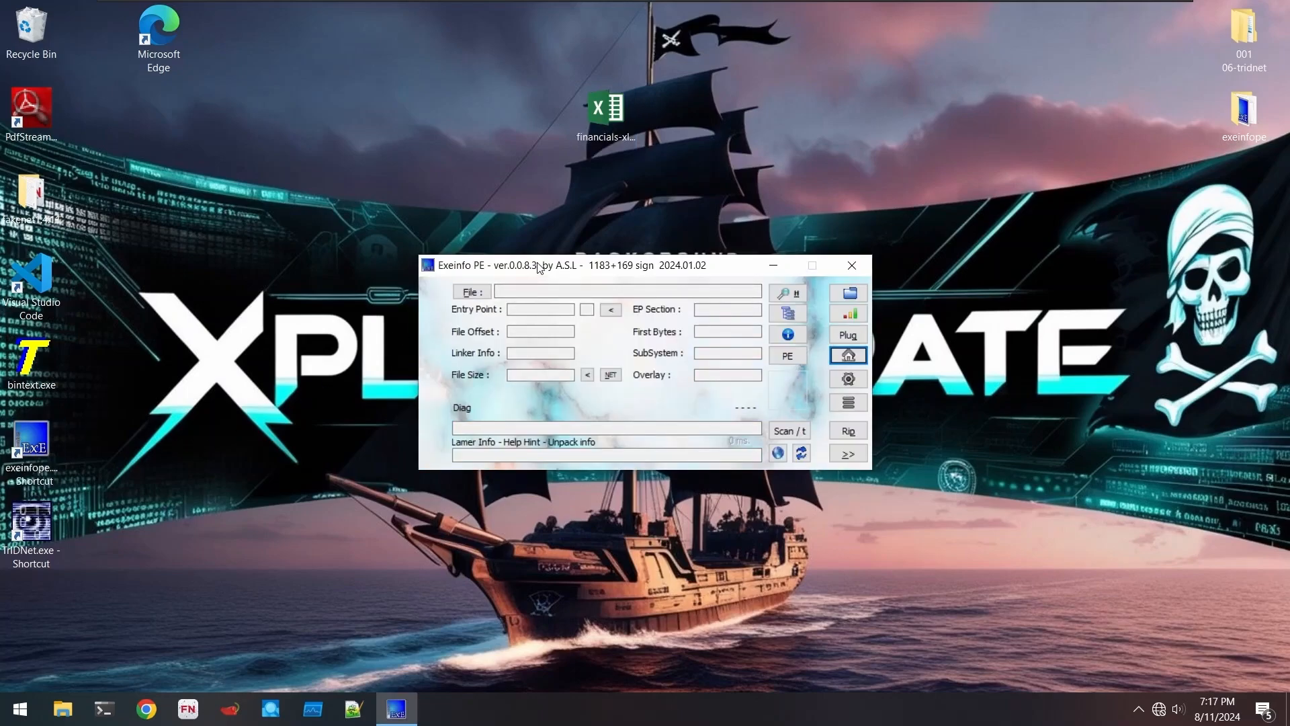
pyautogui.moveTo(606, 110); pyautogui.dragTo(605, 291)
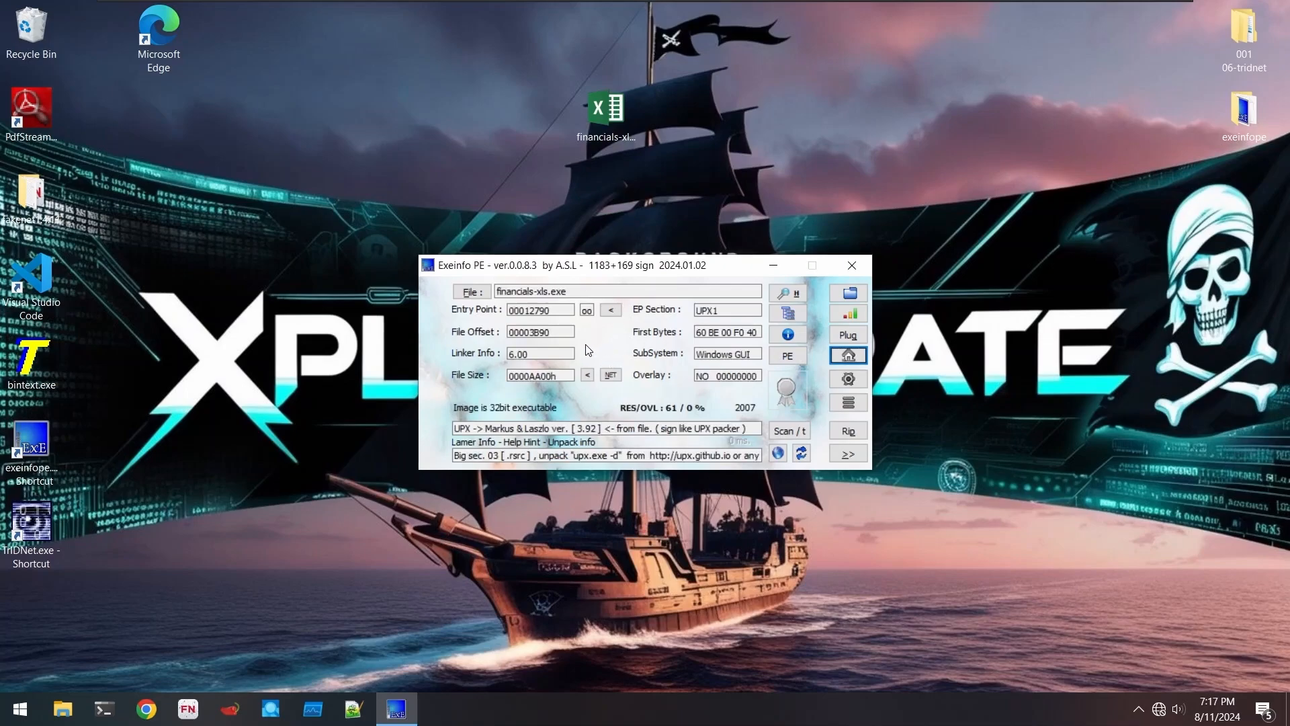
pyautogui.moveTo(467, 268); pyautogui.dragTo(476, 267)
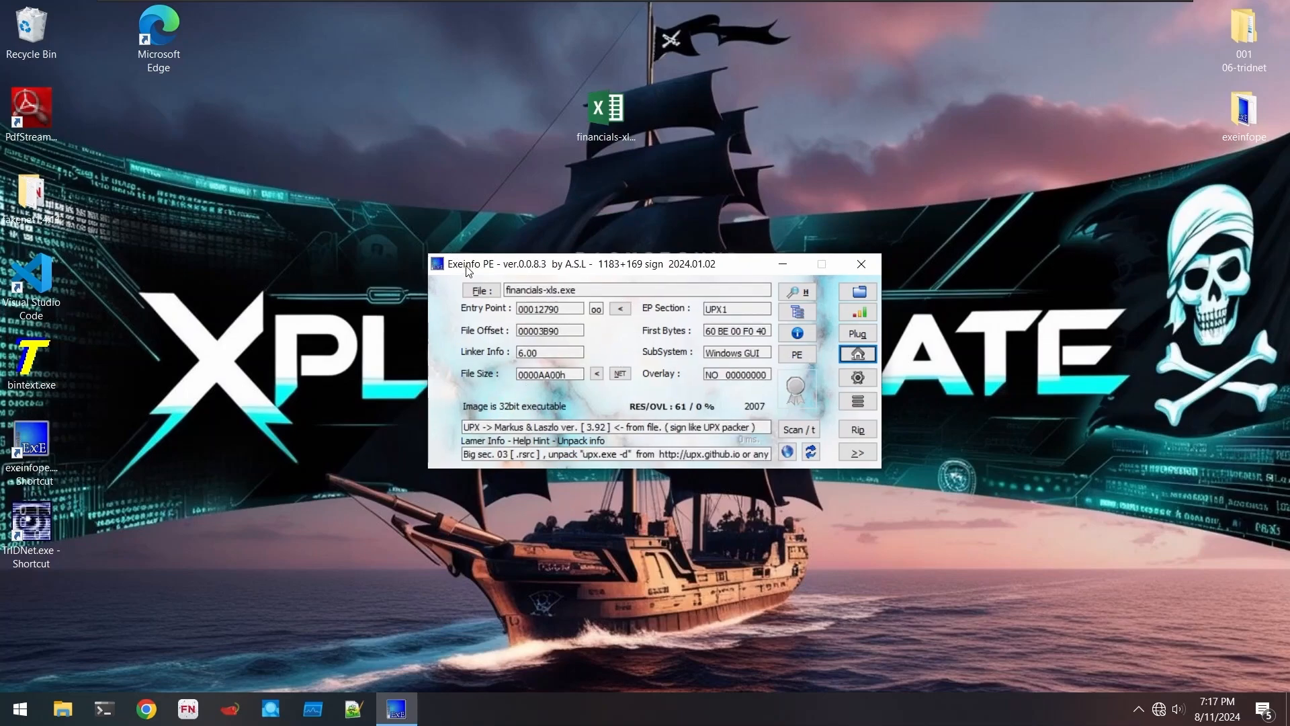
pyautogui.moveTo(479, 316)
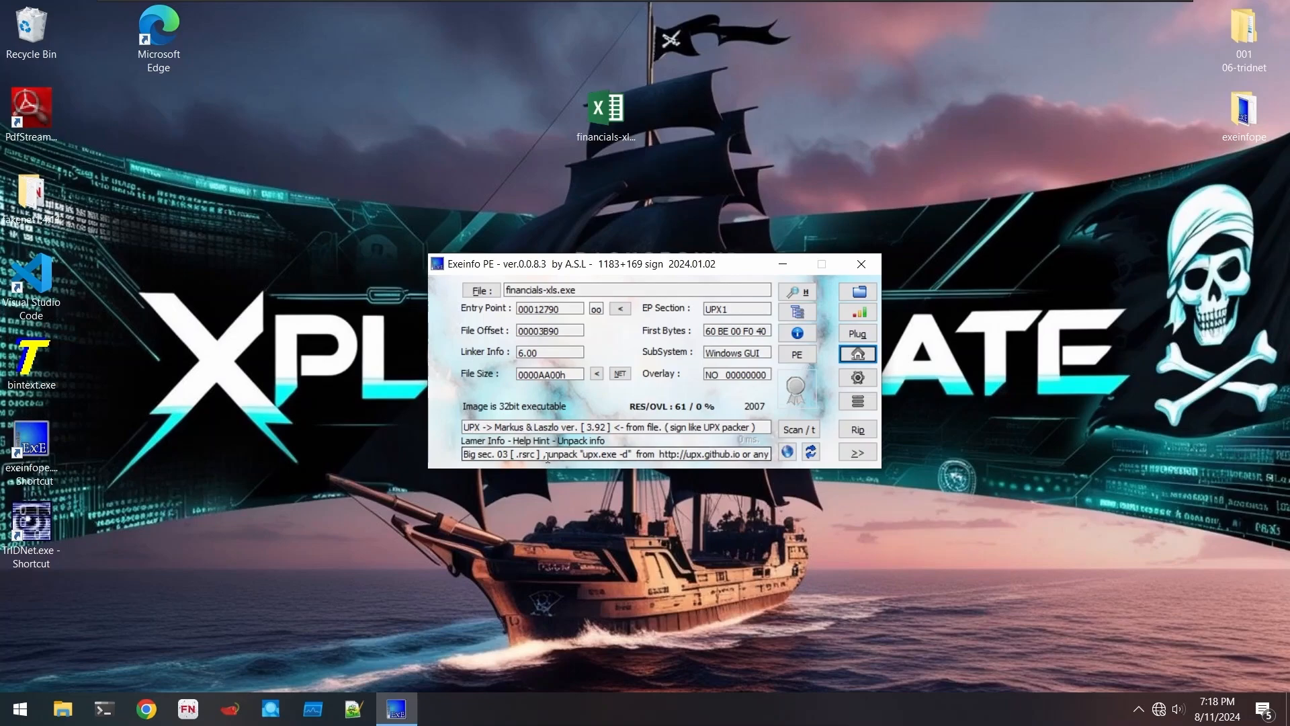
pyautogui.moveTo(547, 456); pyautogui.dragTo(600, 460)
pyautogui.click(601, 457)
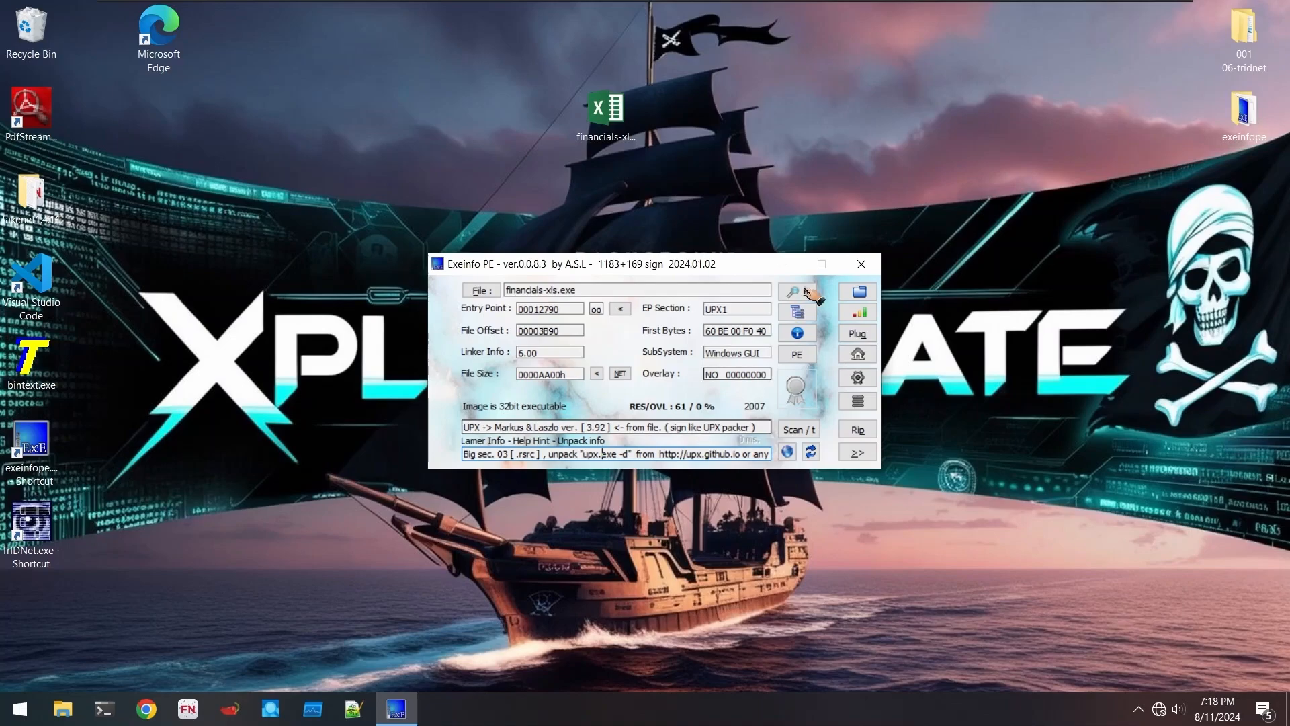
pyautogui.rightClick(921, 432)
pyautogui.click(911, 450)
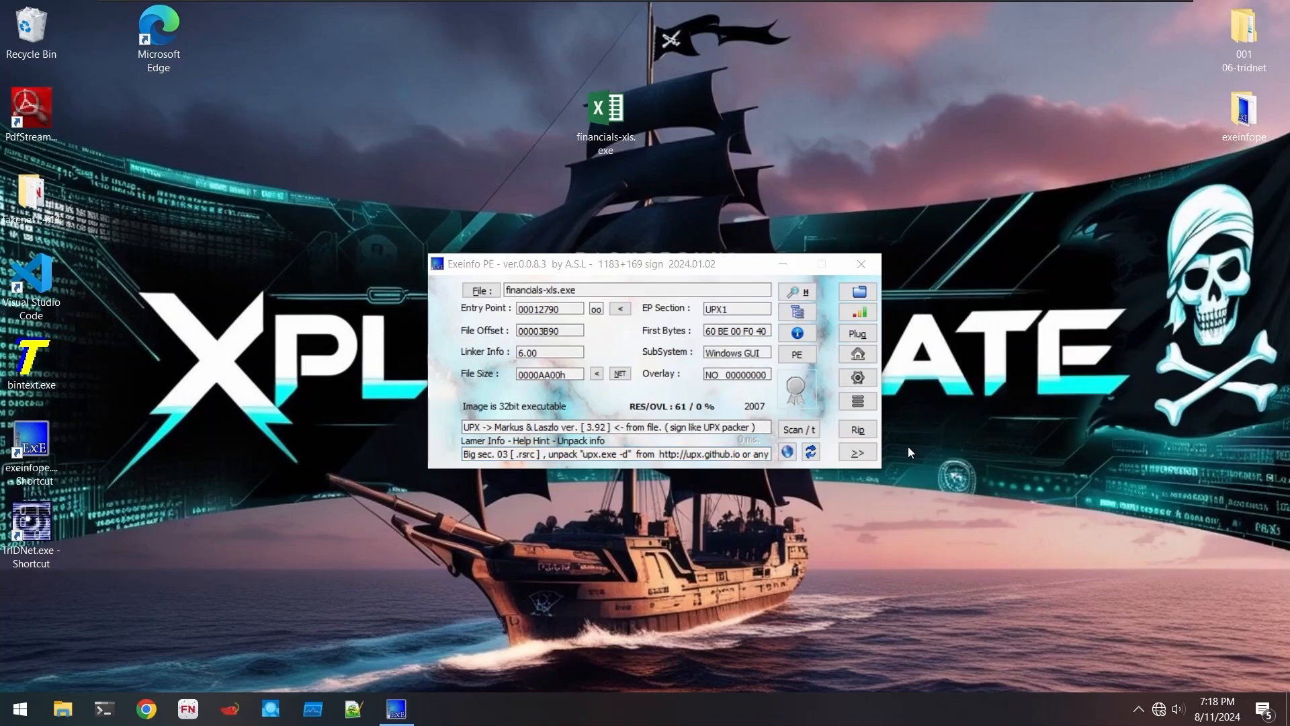
# - Open a Command Prompt, move the Exeinfo PE window clear of it, and change to the desktop directory
pyautogui.press('super')
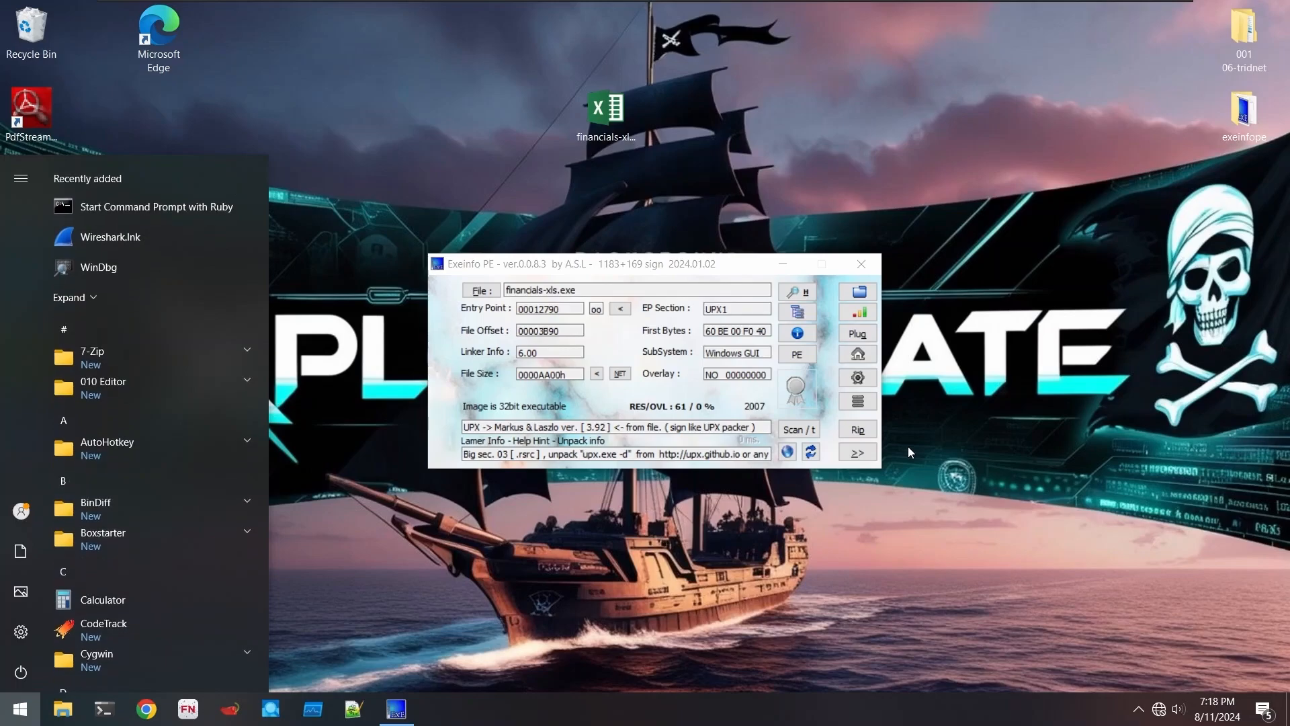
pyautogui.write('cmd')
pyautogui.press('Return')
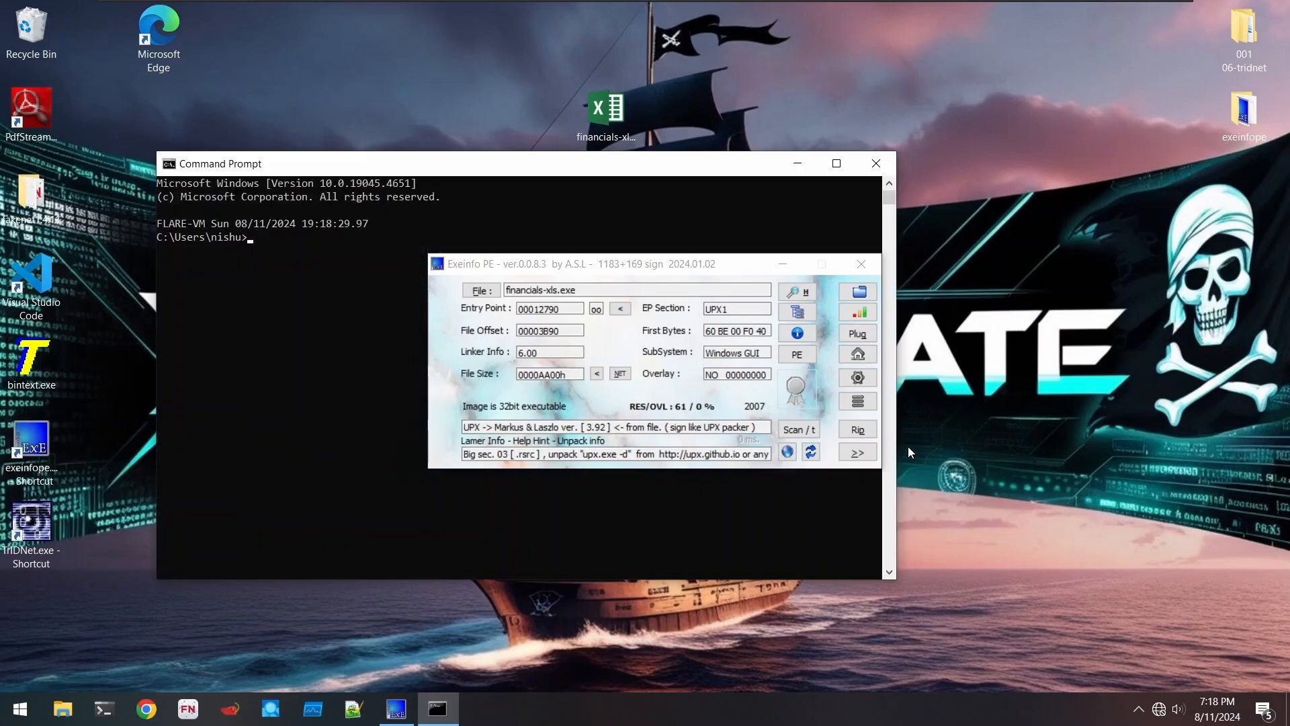
pyautogui.click(551, 267)
pyautogui.moveTo(551, 267); pyautogui.dragTo(887, 261)
pyautogui.click(469, 239)
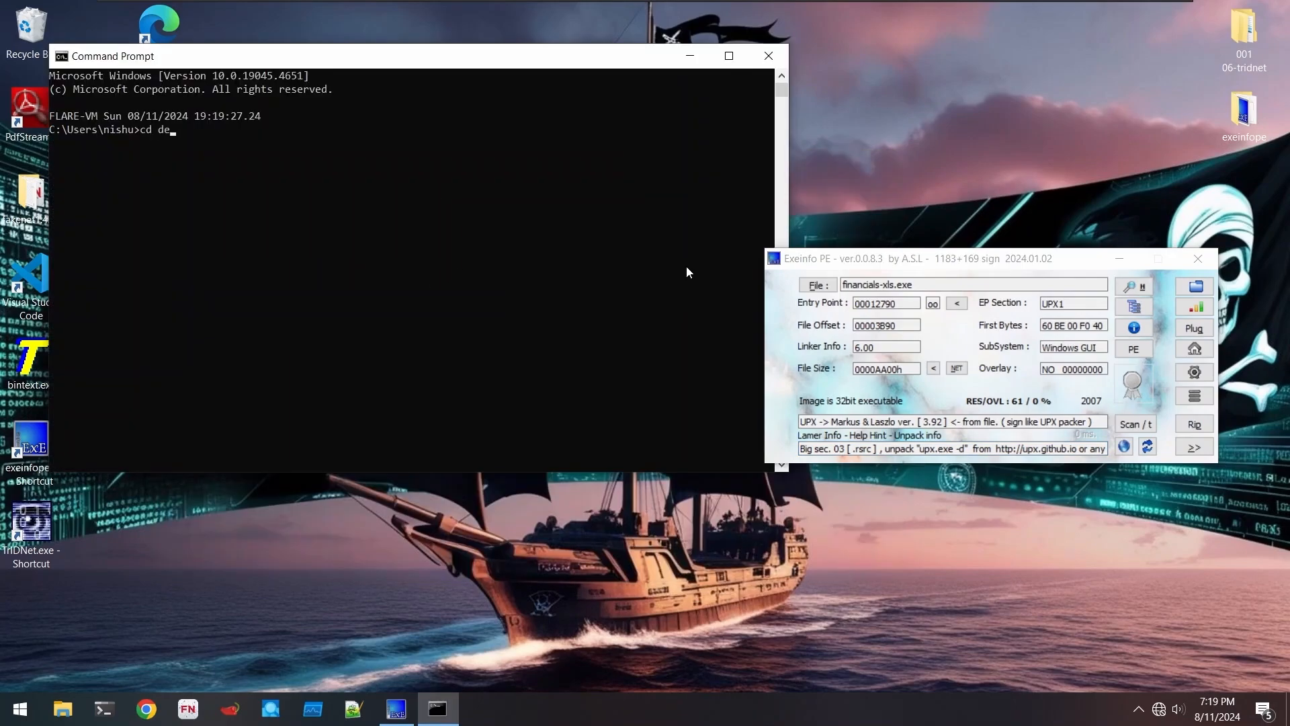
pyautogui.write('sktop')
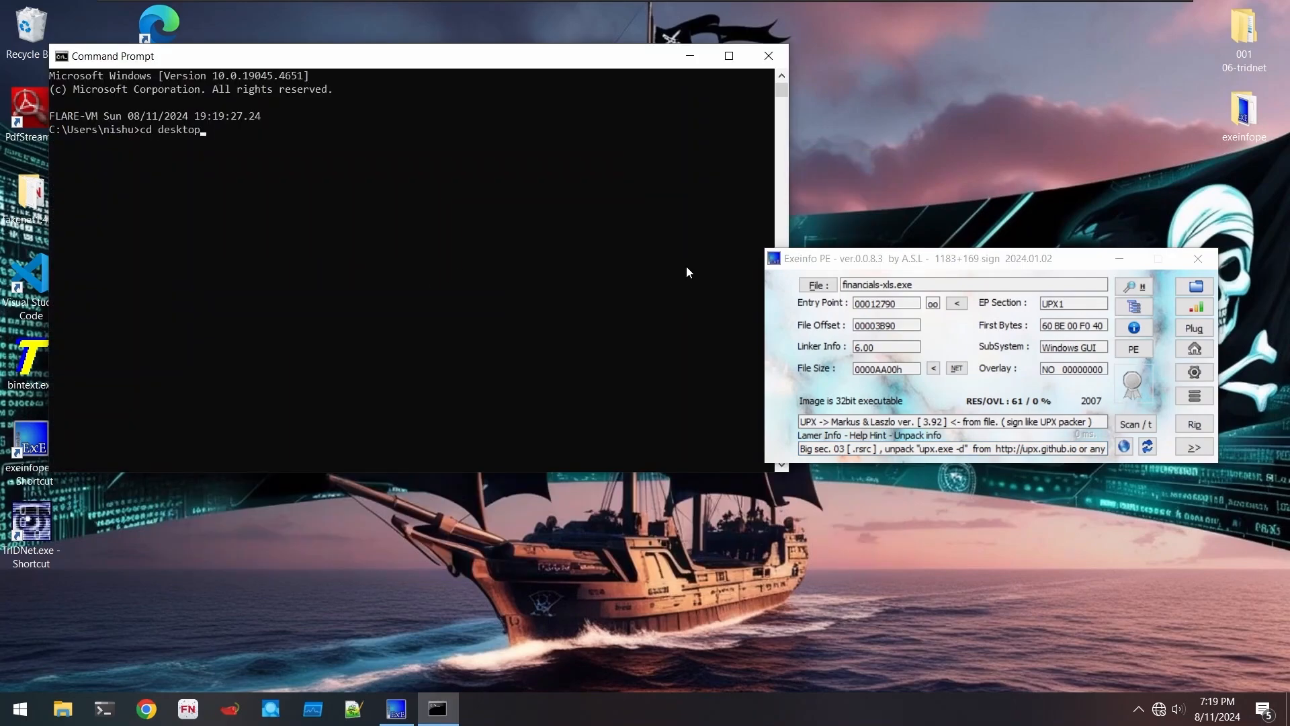
pyautogui.press('Return')
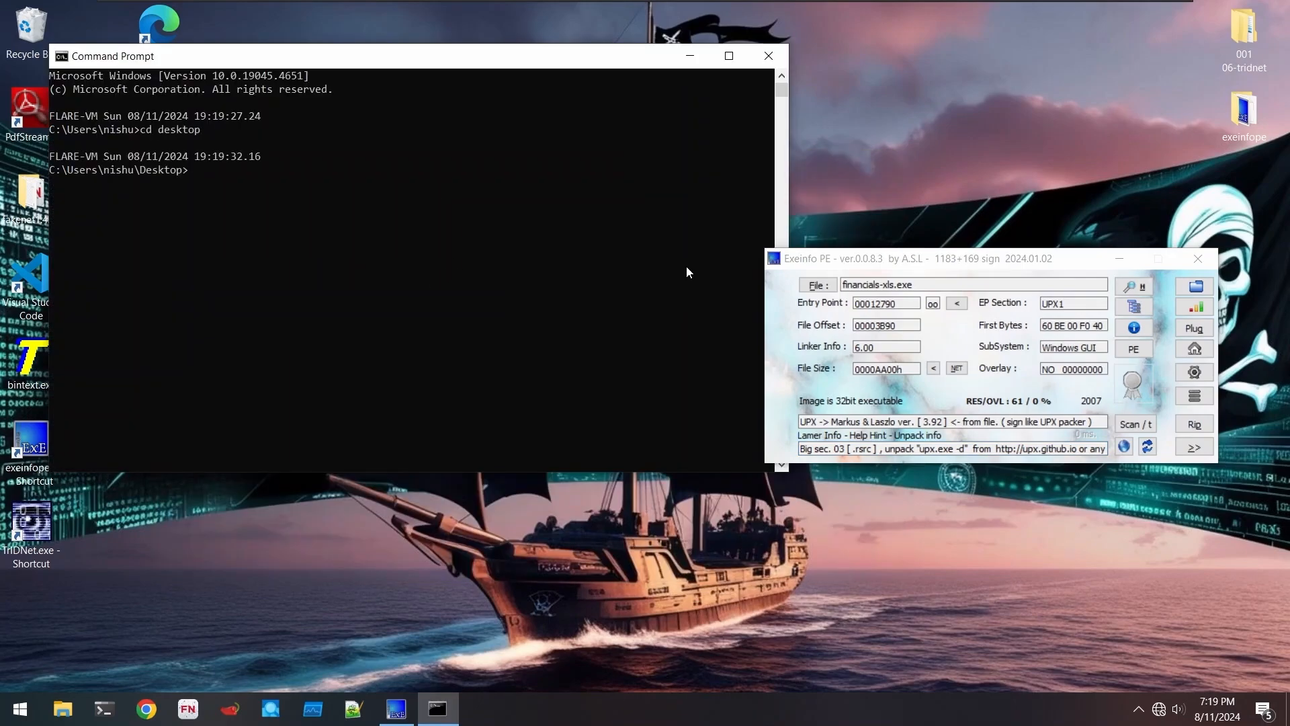
# - Try to unpack the sample with the command "unpack -d -o unpacked.exe financials-xls.exe"
pyautogui.write('unpack -d -o')
pyautogui.write('unpacked.exe financials')
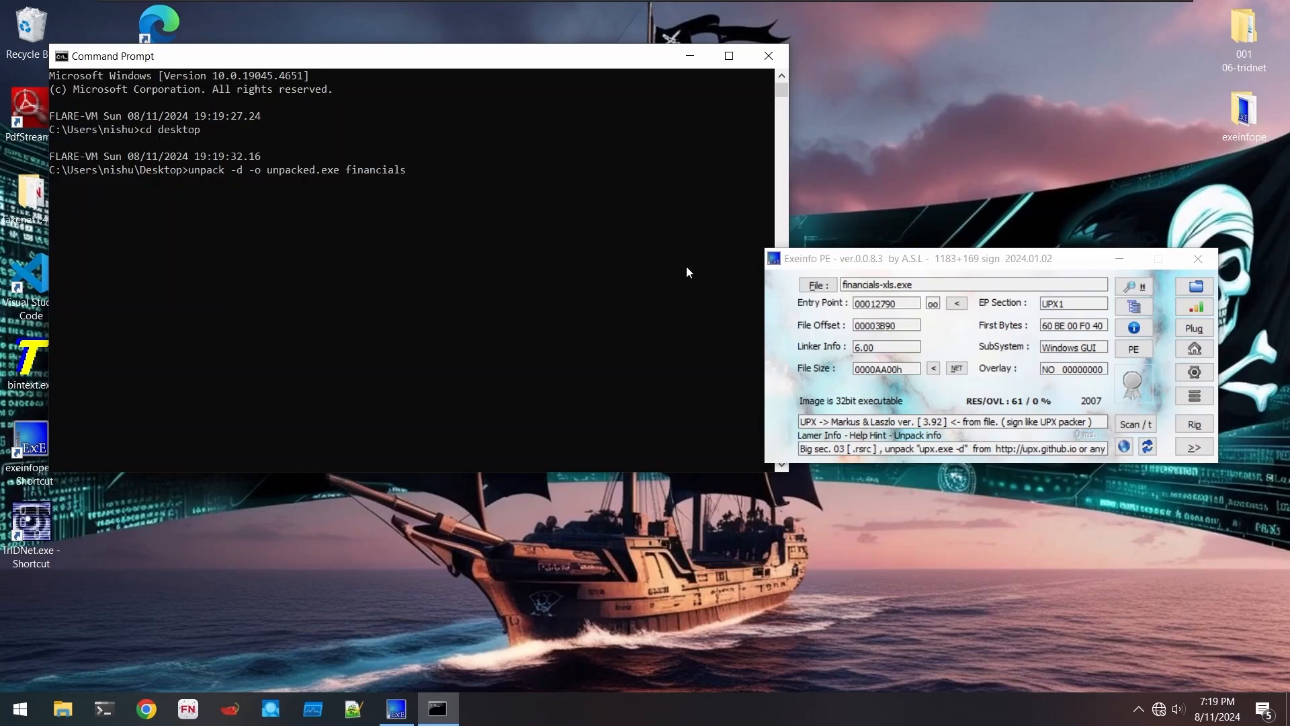
pyautogui.moveTo(564, 60); pyautogui.dragTo(620, 176)
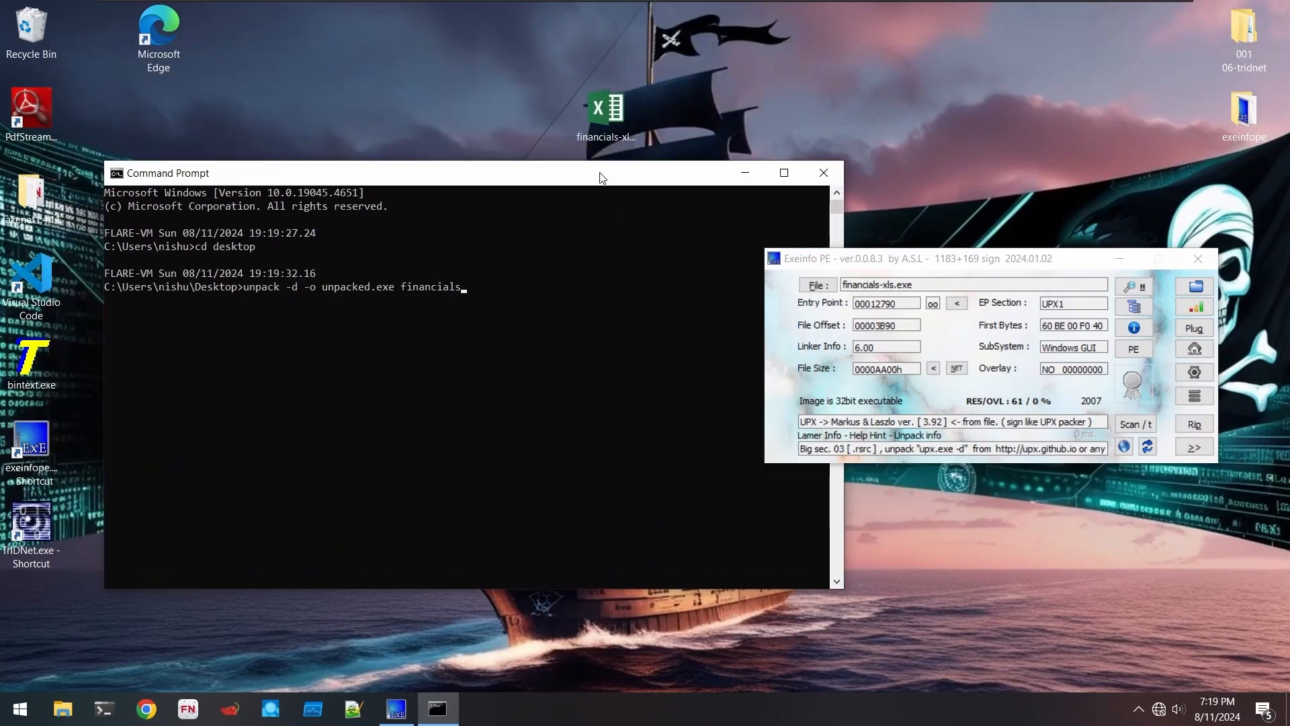
pyautogui.click(412, 292)
pyautogui.click(470, 291)
pyautogui.press('Escape')
pyautogui.write('-xls.exe')
pyautogui.press('Return')
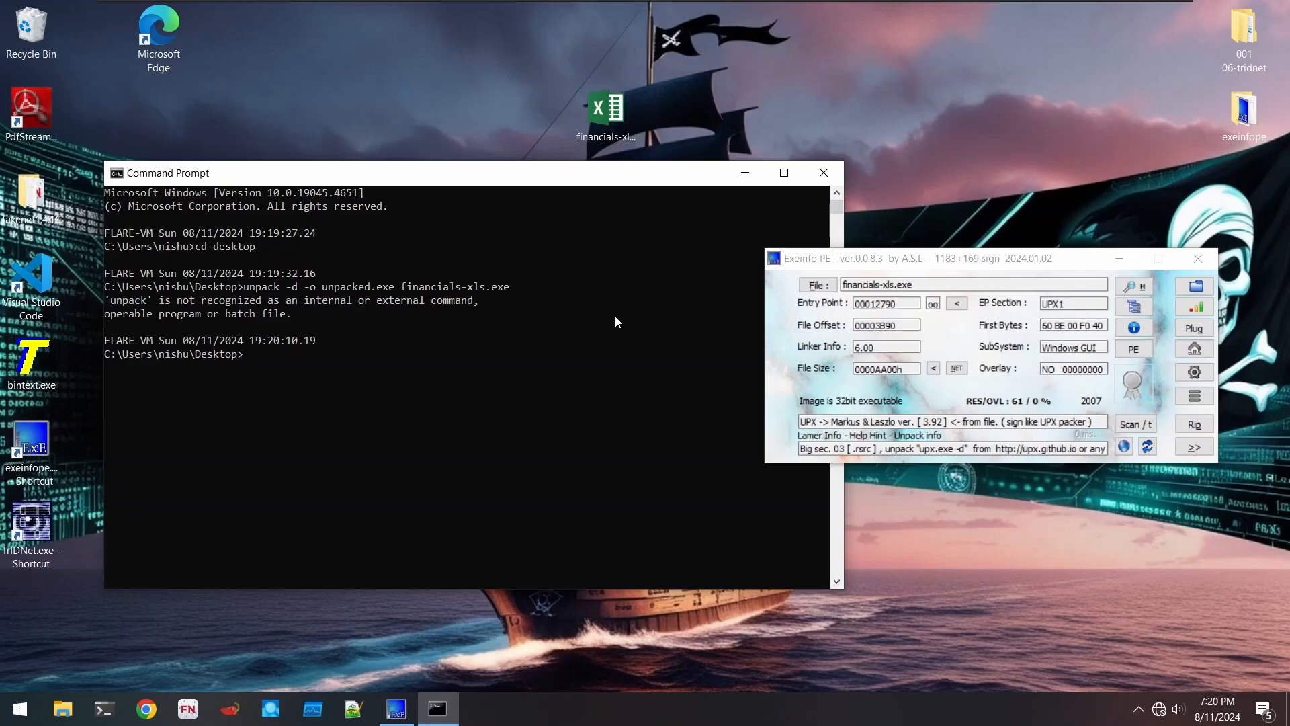
# - Recall the previous command, correct the program name to upx, and try running "upx -d -o unpacked.exe financials-xls.exe"
pyautogui.press('Up')
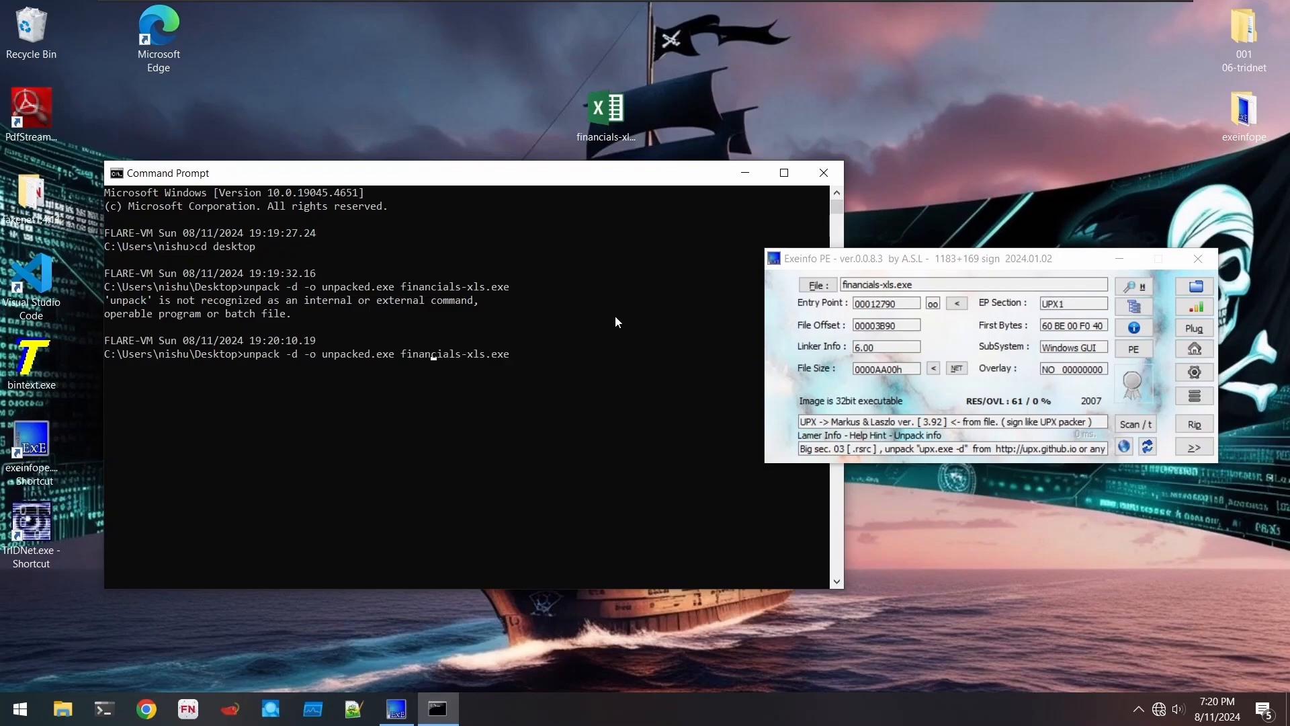
pyautogui.press('Left')
pyautogui.press('Left')
pyautogui.press('Left')
pyautogui.press('Left')
pyautogui.press('Left')
pyautogui.press('Left')
pyautogui.press('Left')
pyautogui.press('Left')
pyautogui.press('Left')
pyautogui.press('Left')
pyautogui.press('Left')
pyautogui.press('Left')
pyautogui.press('BackSpace')
pyautogui.press('BackSpace')
pyautogui.press('BackSpace')
pyautogui.press('BackSpace')
pyautogui.press('BackSpace')
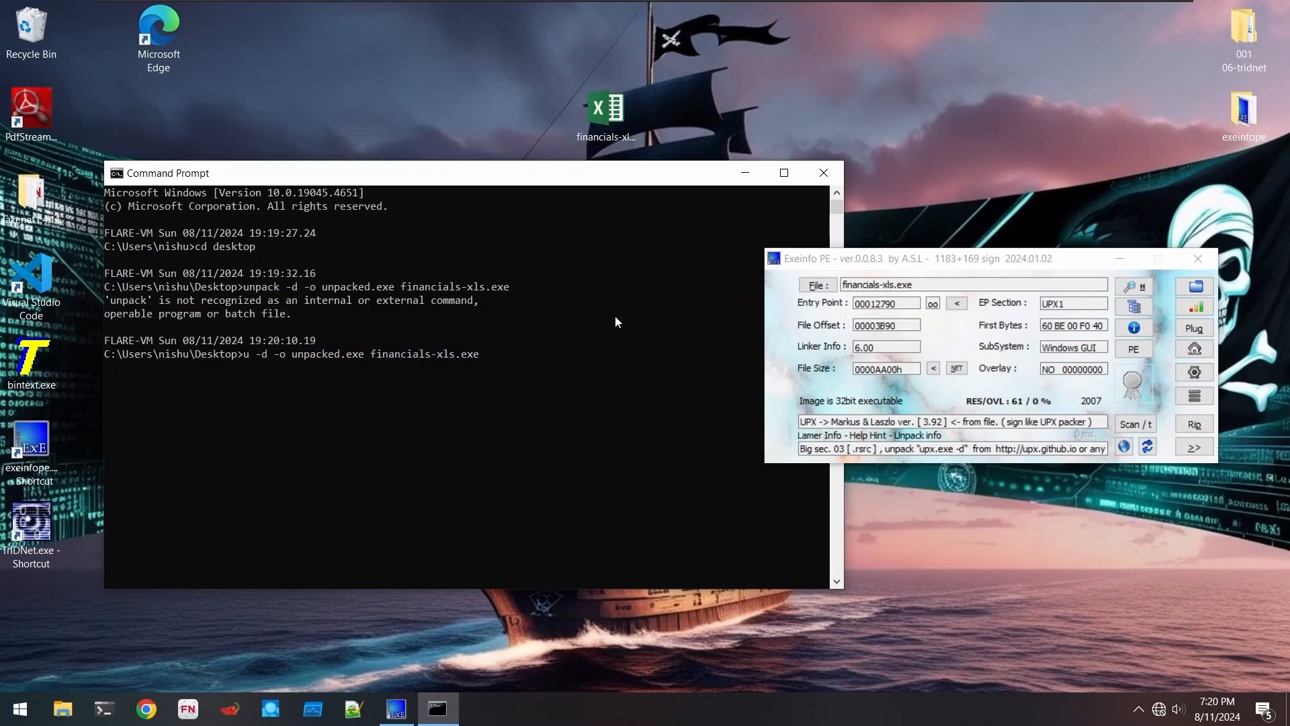
pyautogui.write('px')
pyautogui.press('Return')
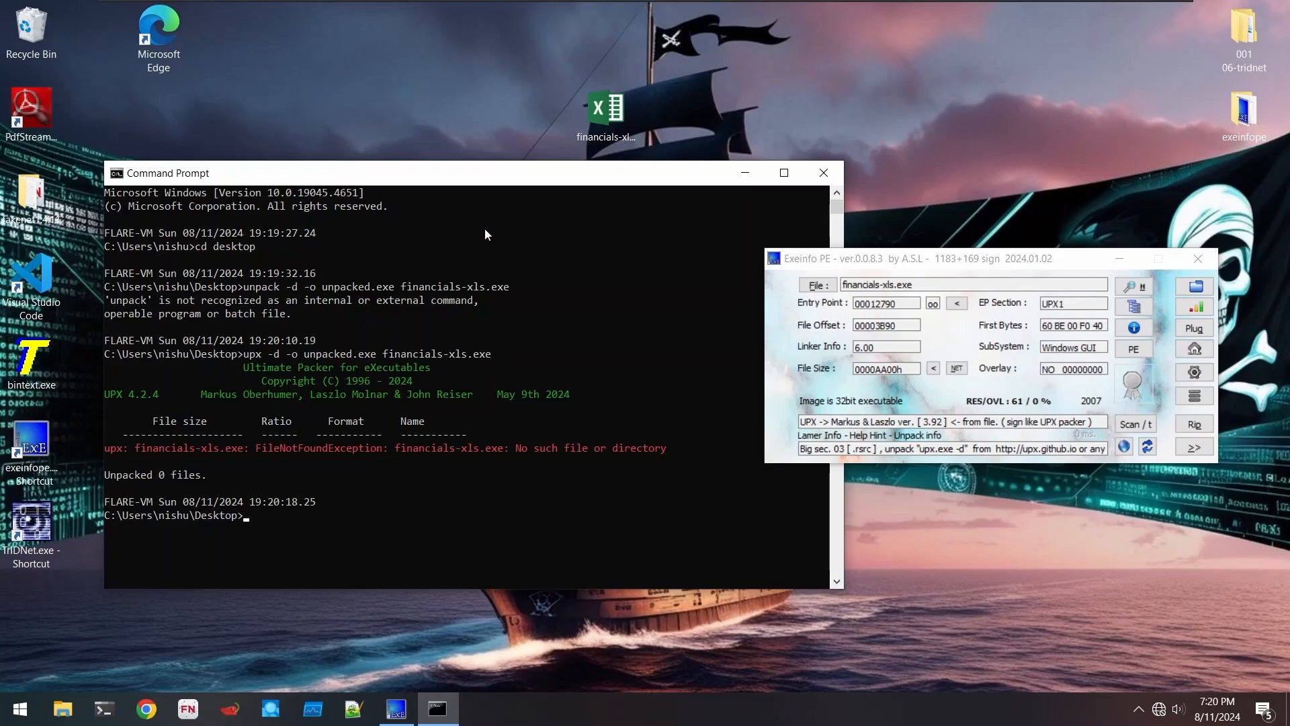
# - Open the properties of financials-xls.exe on the desktop, copy its folder location, and close the properties
pyautogui.click(612, 118)
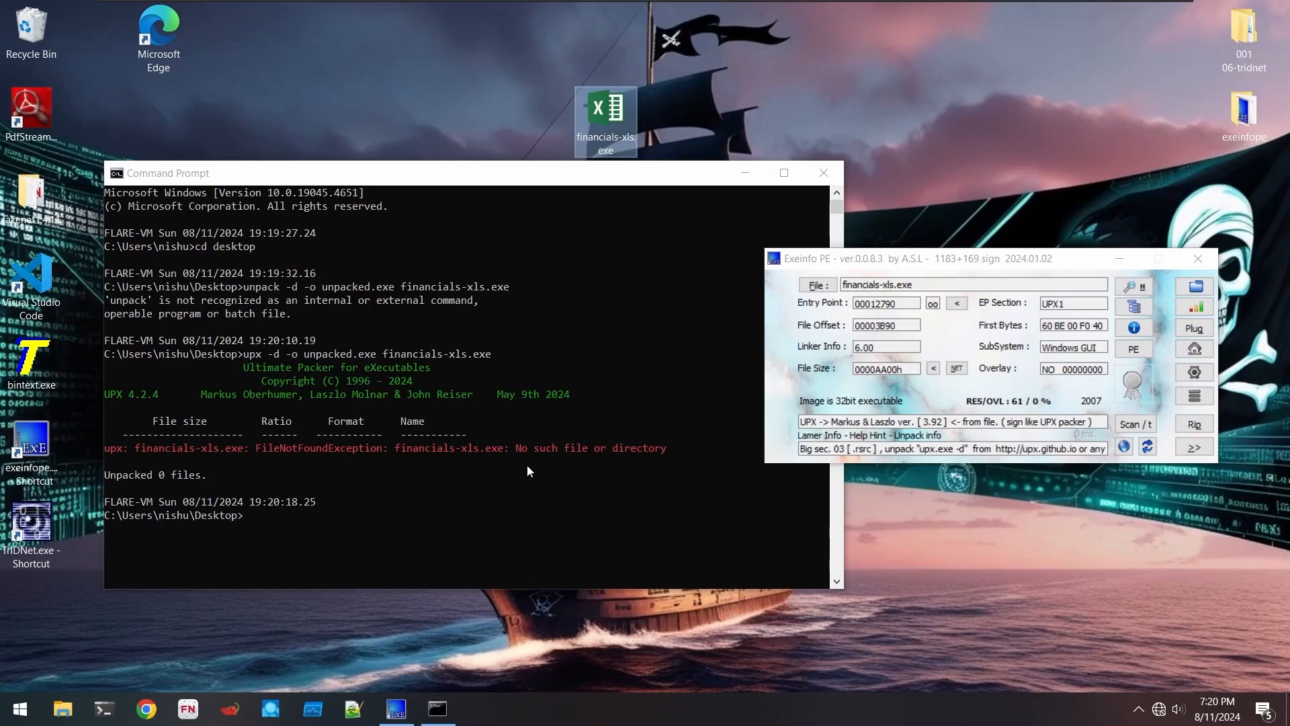
pyautogui.click(262, 526)
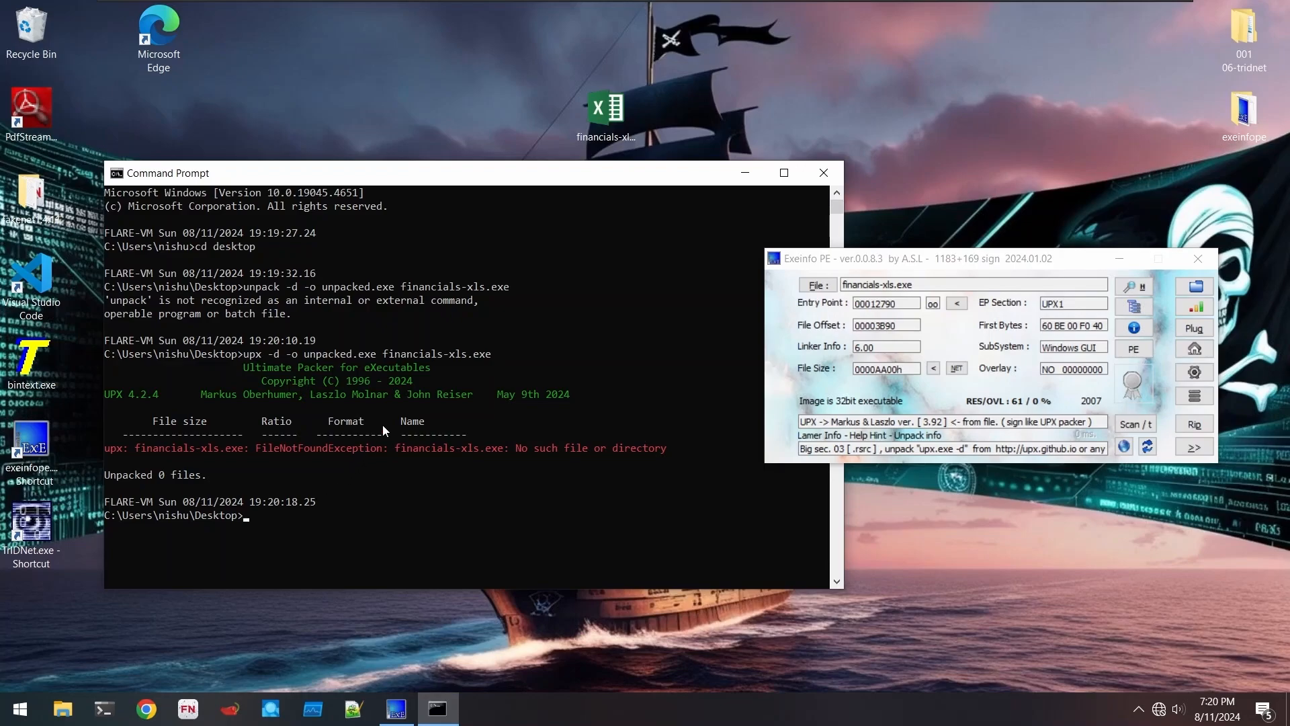
pyautogui.click(608, 111)
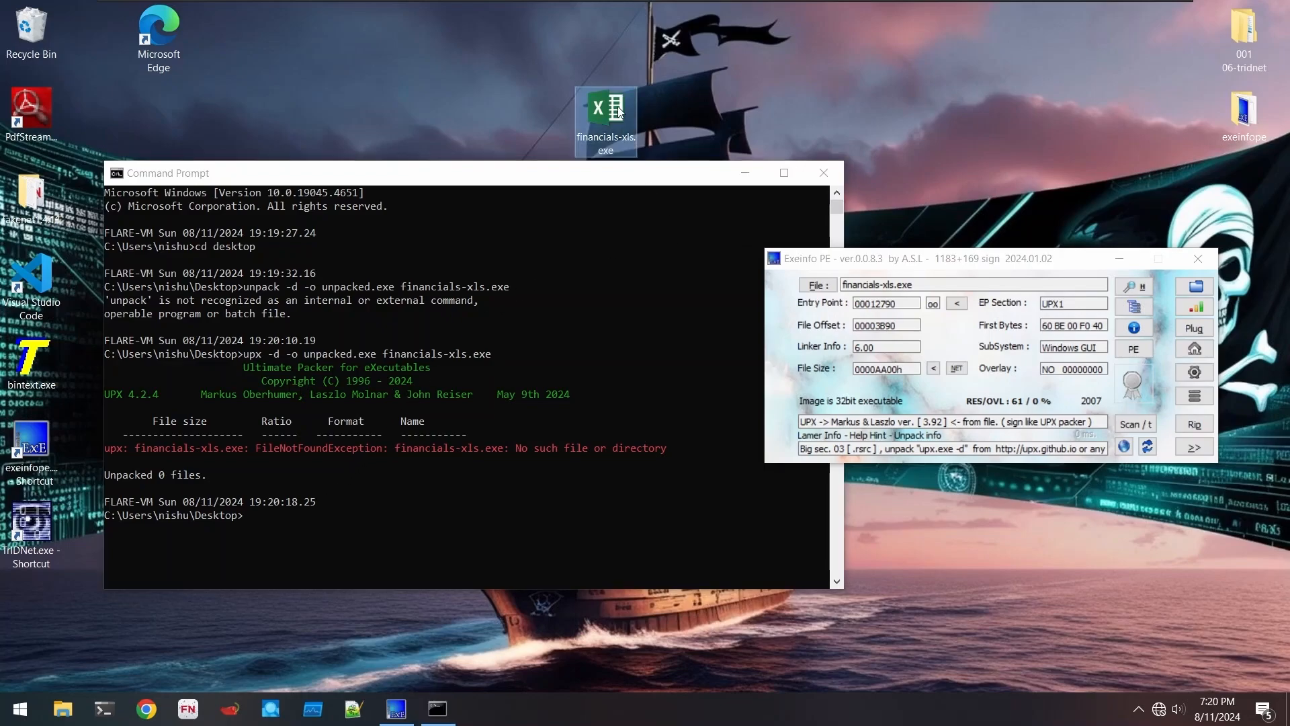
pyautogui.rightClick(614, 111)
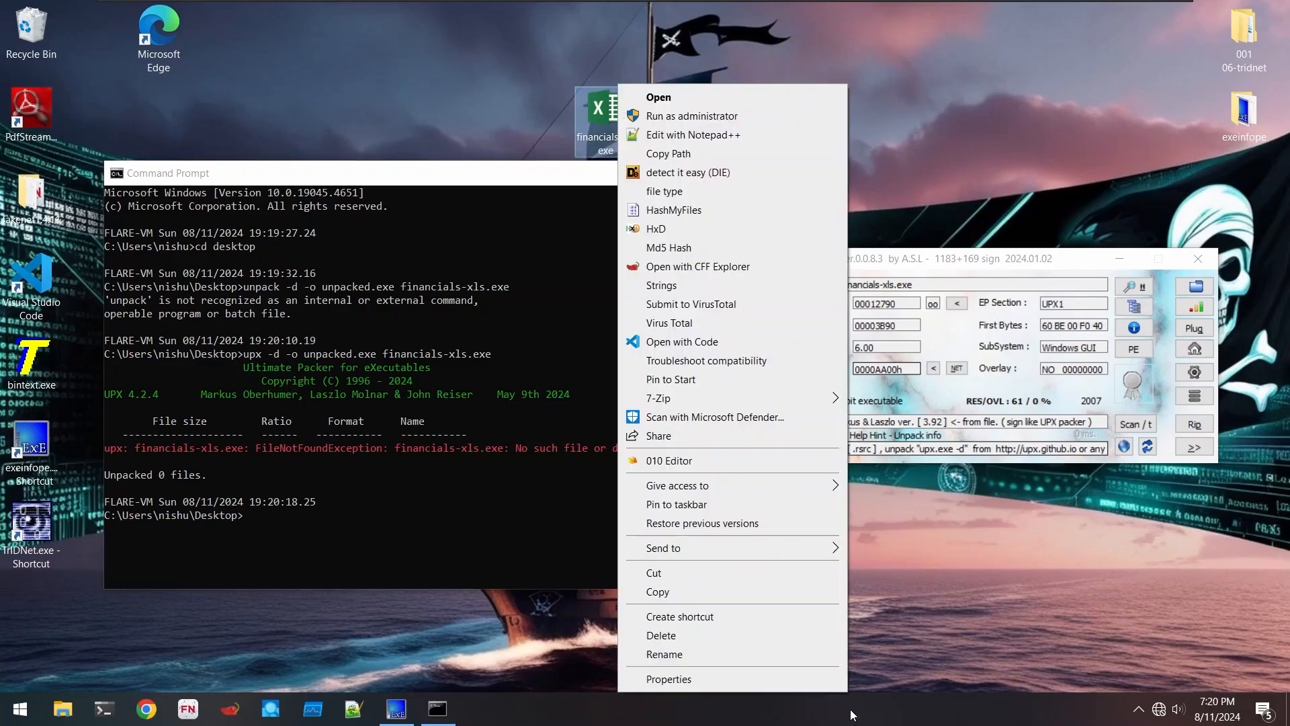
pyautogui.click(726, 679)
pyautogui.moveTo(897, 267); pyautogui.dragTo(1040, 261)
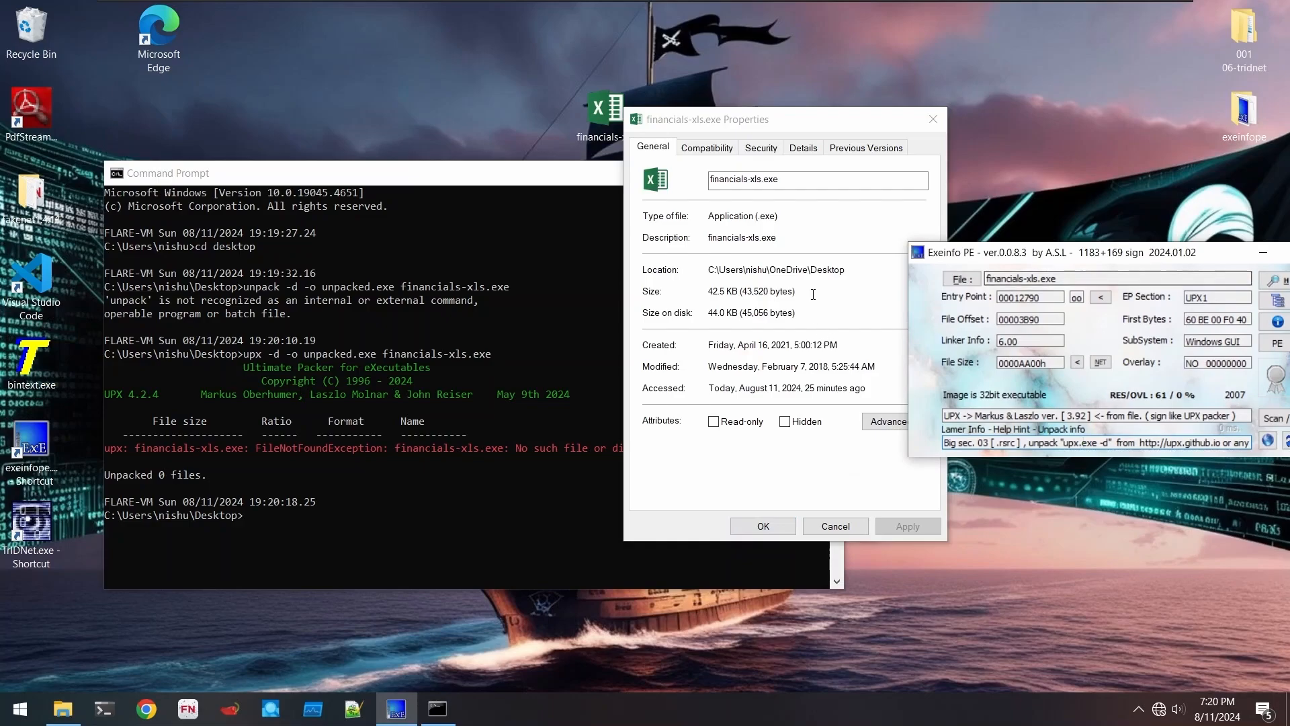
pyautogui.moveTo(860, 269); pyautogui.dragTo(707, 270)
pyautogui.hotkey('ctrl', 'c')
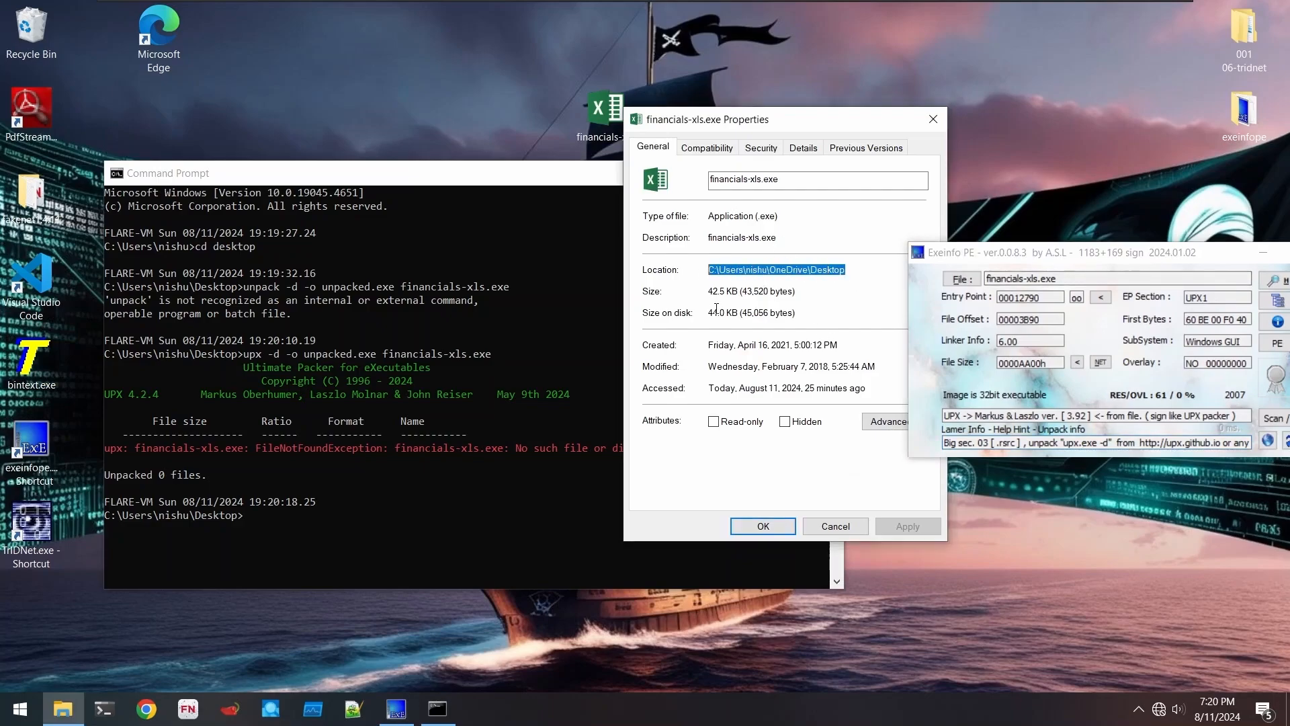
pyautogui.click(755, 526)
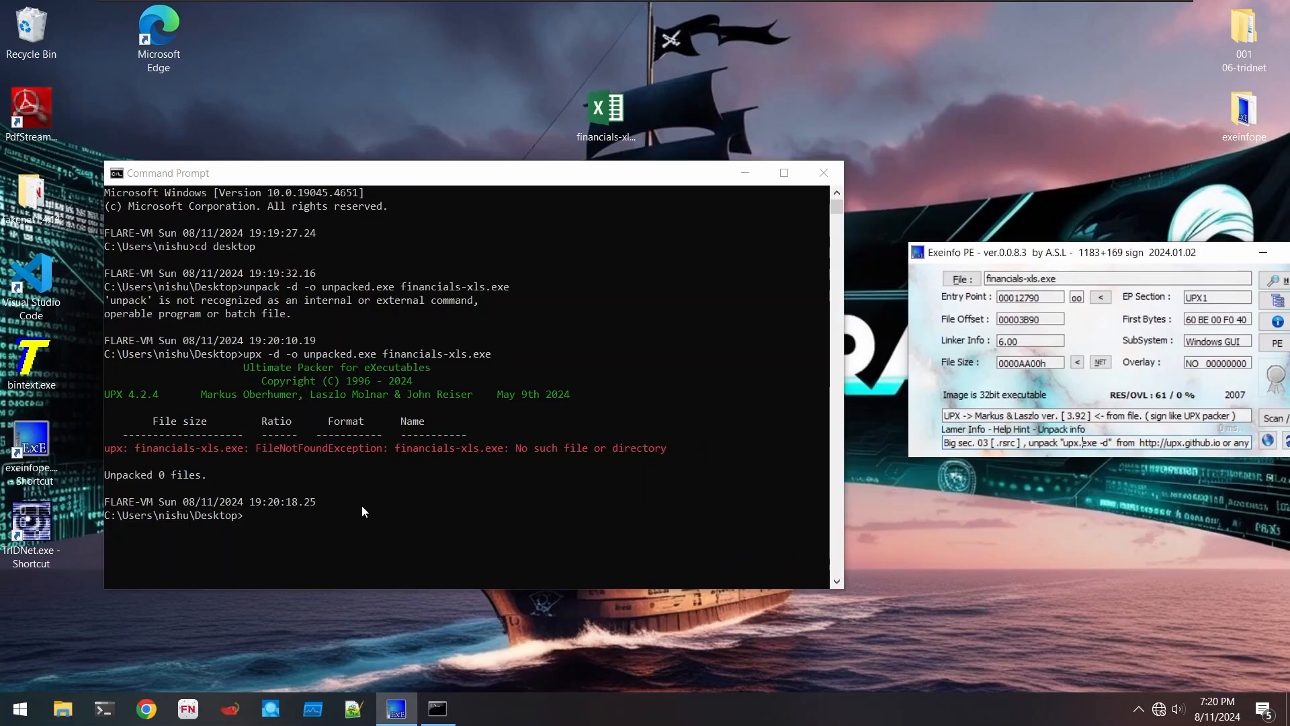
# - Change to the copied OneDrive\Desktop path and rerun "upx -d -o unpacked.exe financials-xls.exe"
pyautogui.write('cd')
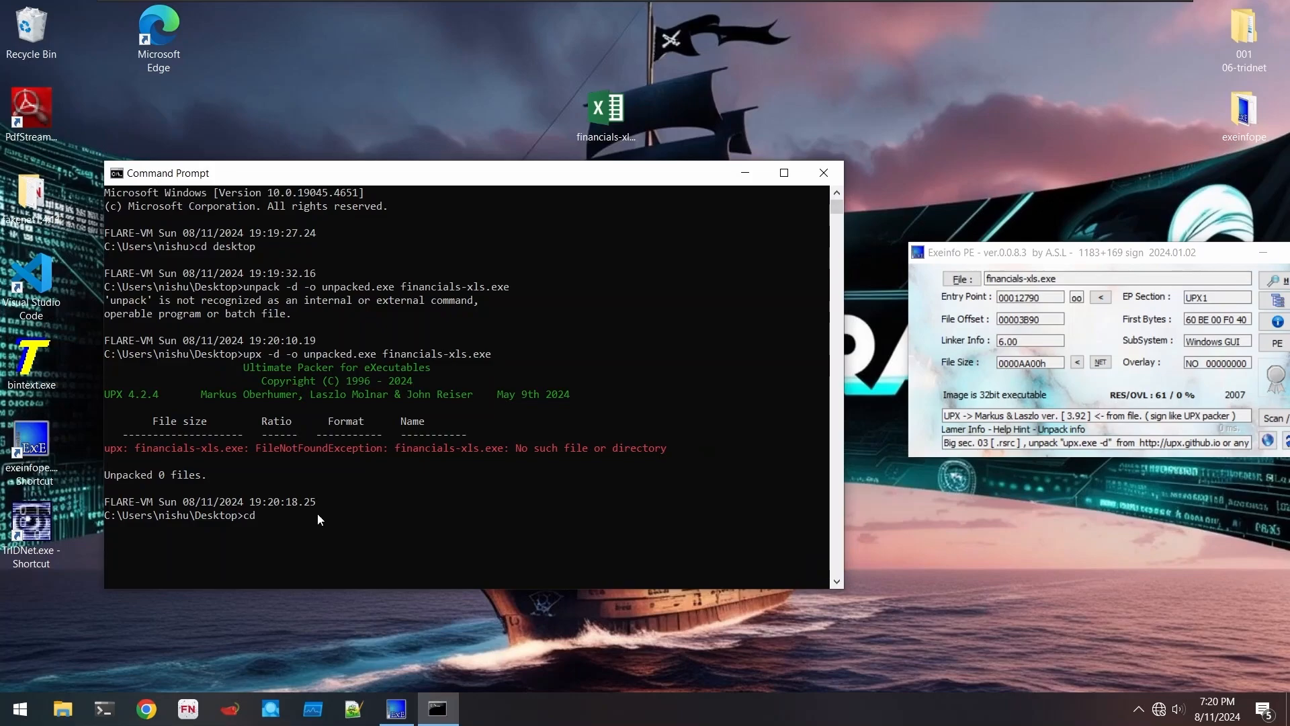
pyautogui.hotkey('ctrl', 'v')
pyautogui.press('Return')
pyautogui.press('Up')
pyautogui.press('Up')
pyautogui.press('Return')
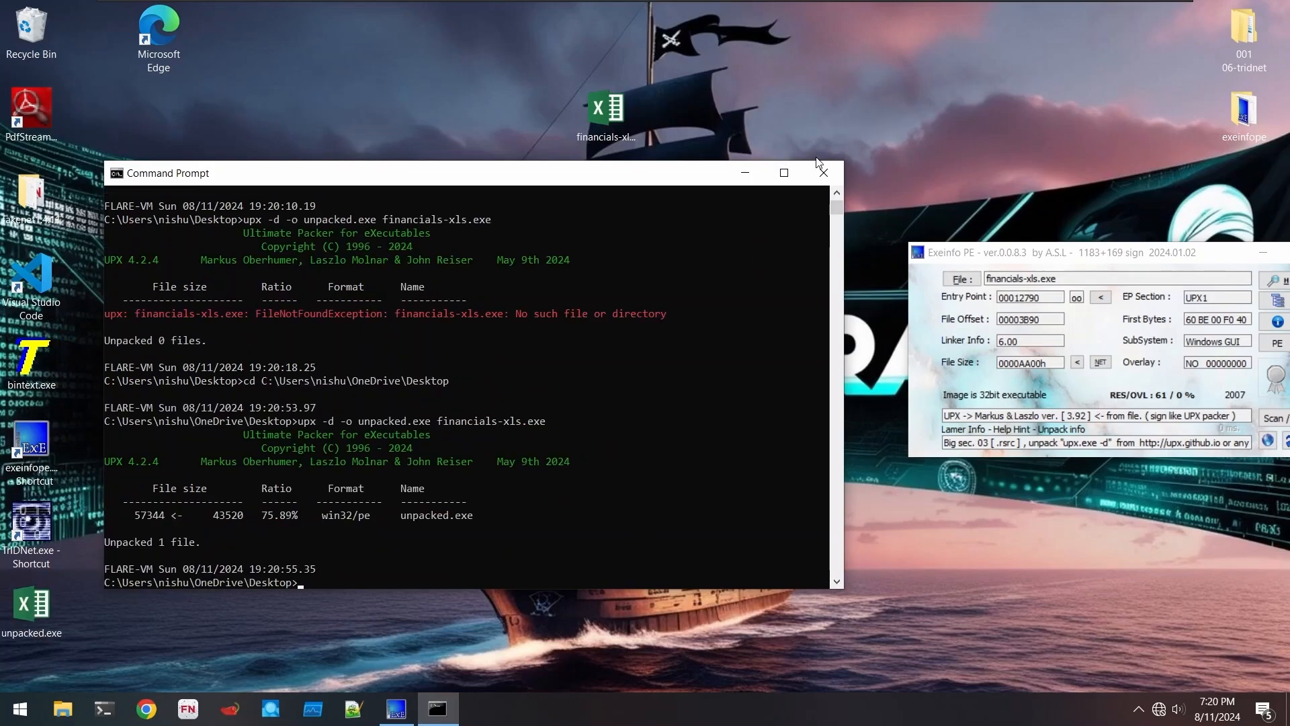
# - Scan unpacked.exe from the desktop with Exeinfo PE to check its packer details, and close the scanner
pyautogui.moveTo(403, 172); pyautogui.dragTo(489, 125)
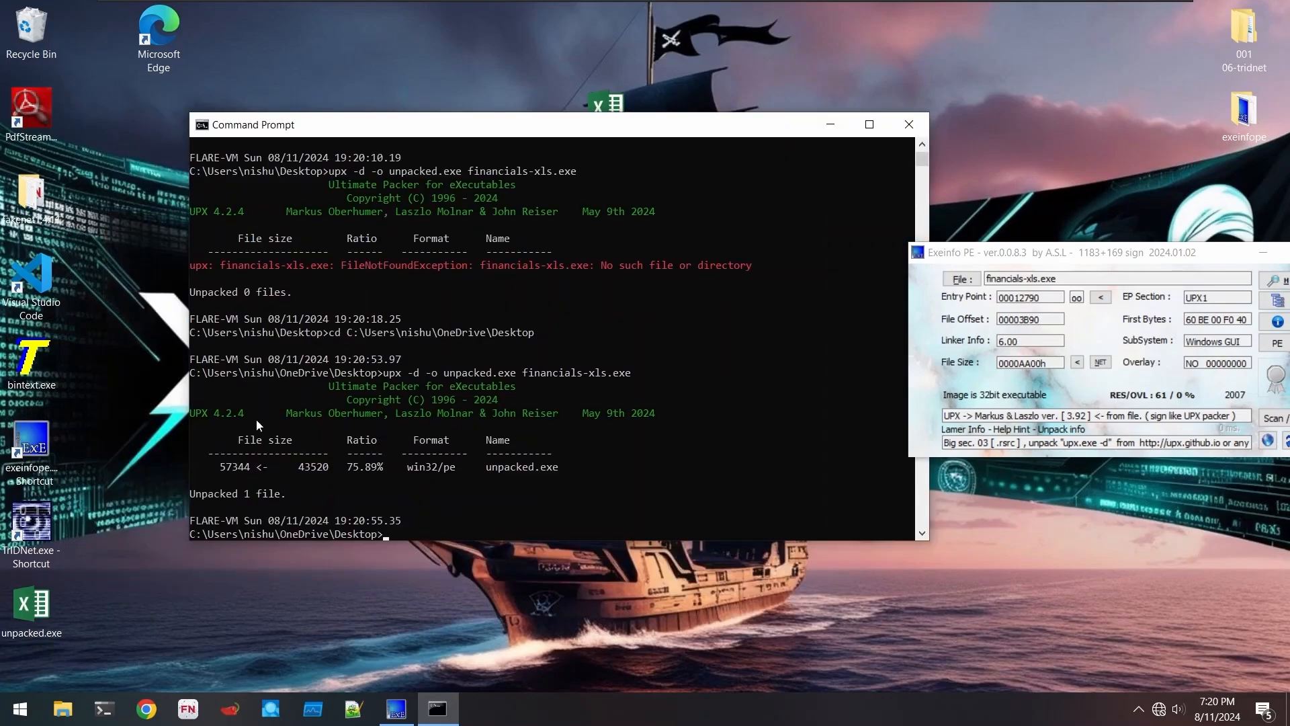
pyautogui.click(55, 599)
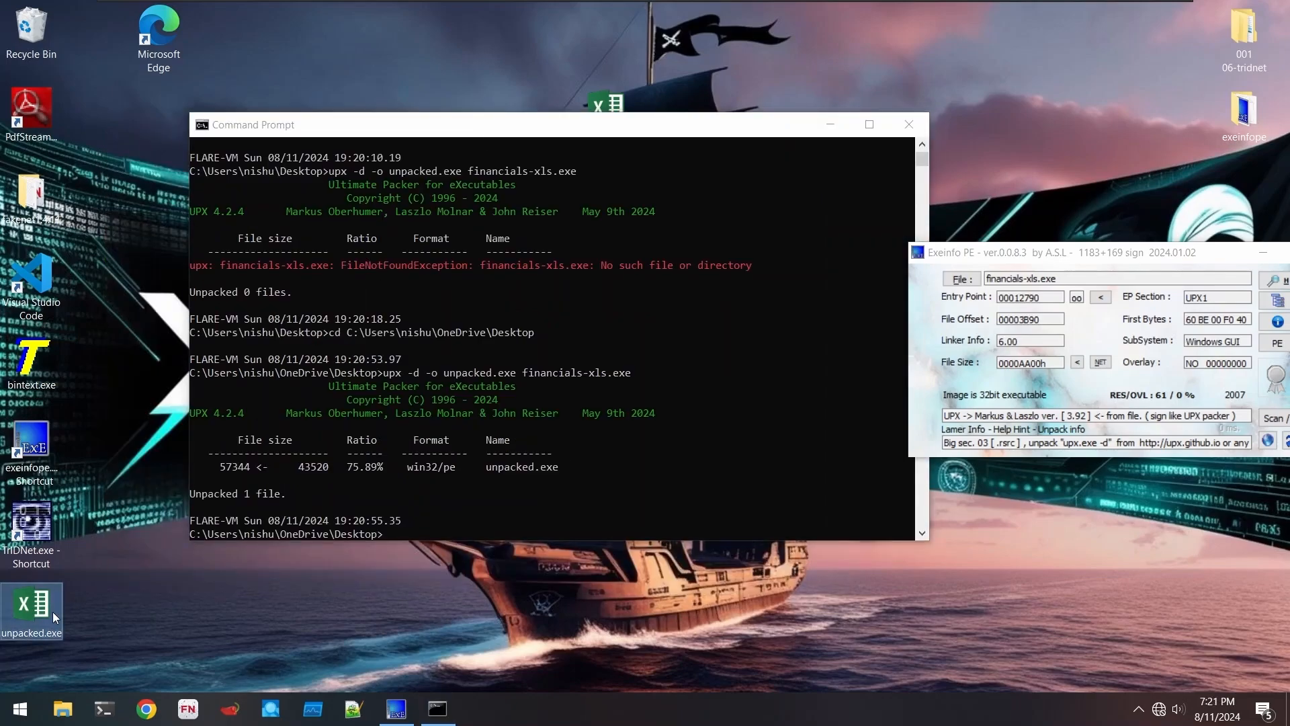
pyautogui.moveTo(53, 611); pyautogui.dragTo(1085, 306)
pyautogui.moveTo(1007, 257); pyautogui.dragTo(799, 206)
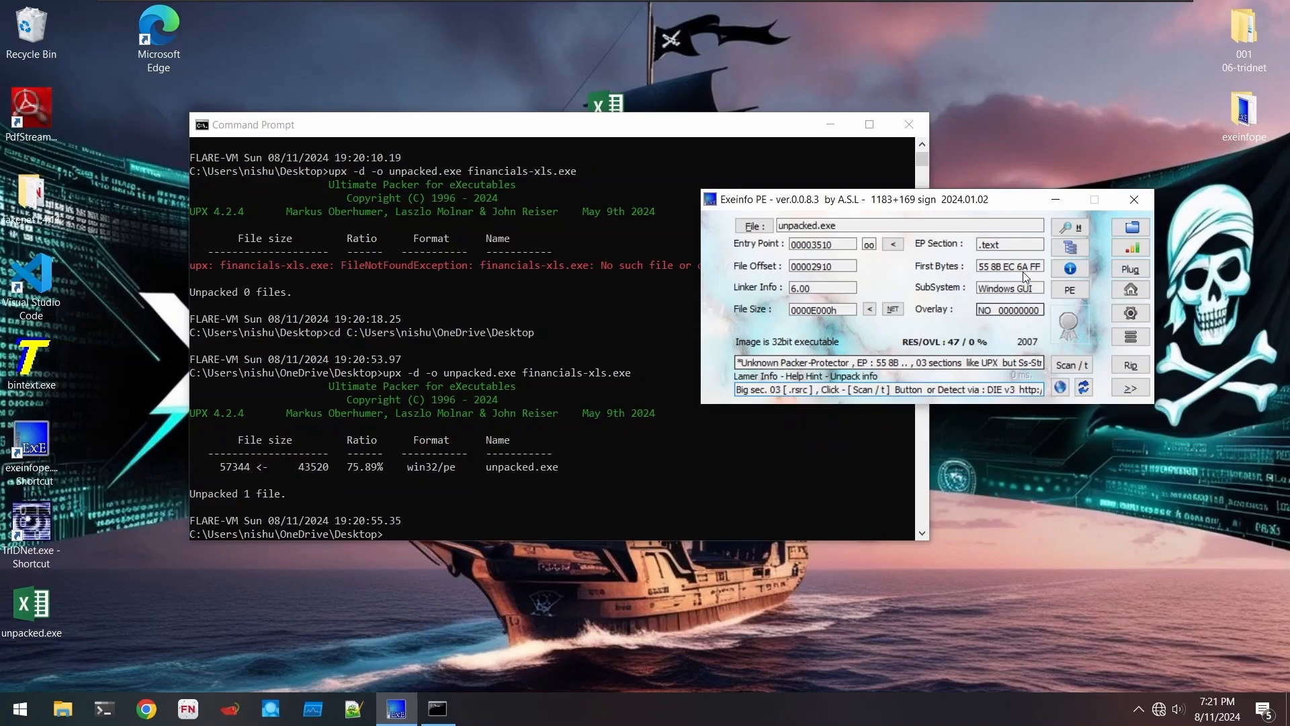
pyautogui.click(1135, 201)
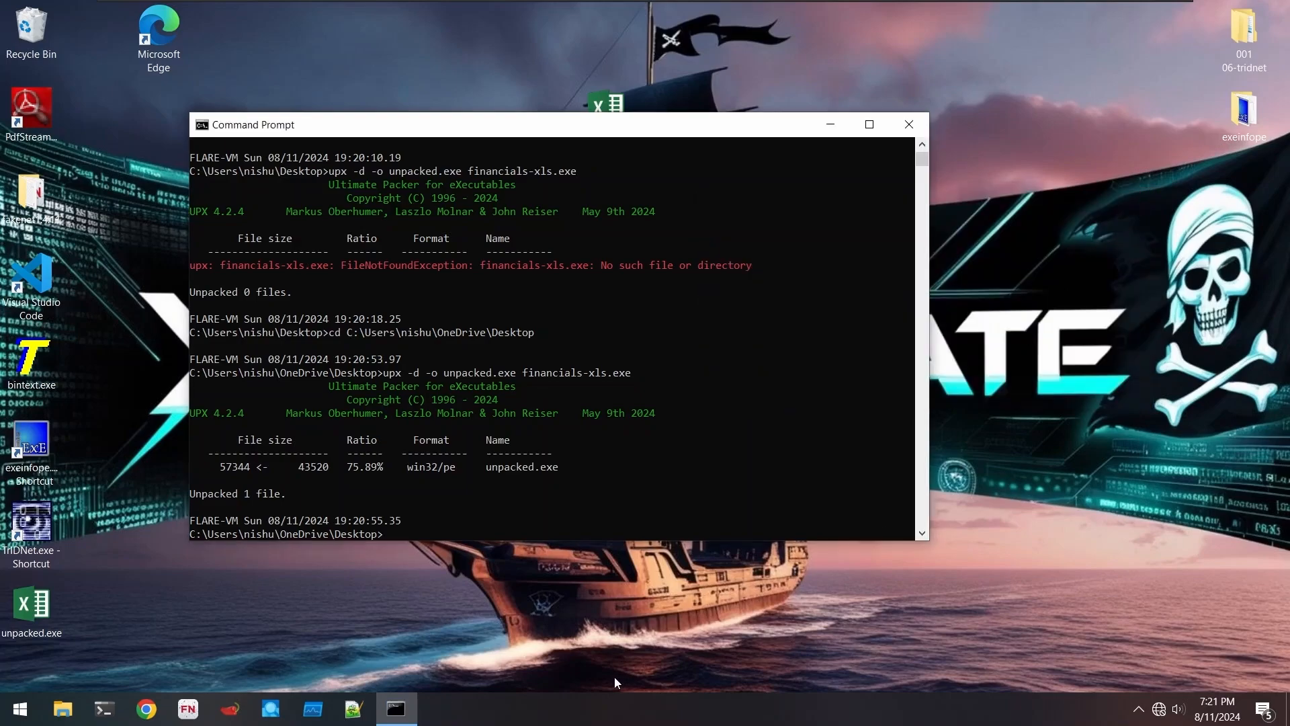
# - Launch BinText, load unpacked.exe from the desktop to extract its strings, and maximize the window
pyautogui.doubleClick(39, 365)
pyautogui.moveTo(518, 215); pyautogui.dragTo(579, 219)
pyautogui.moveTo(31, 605); pyautogui.dragTo(626, 405)
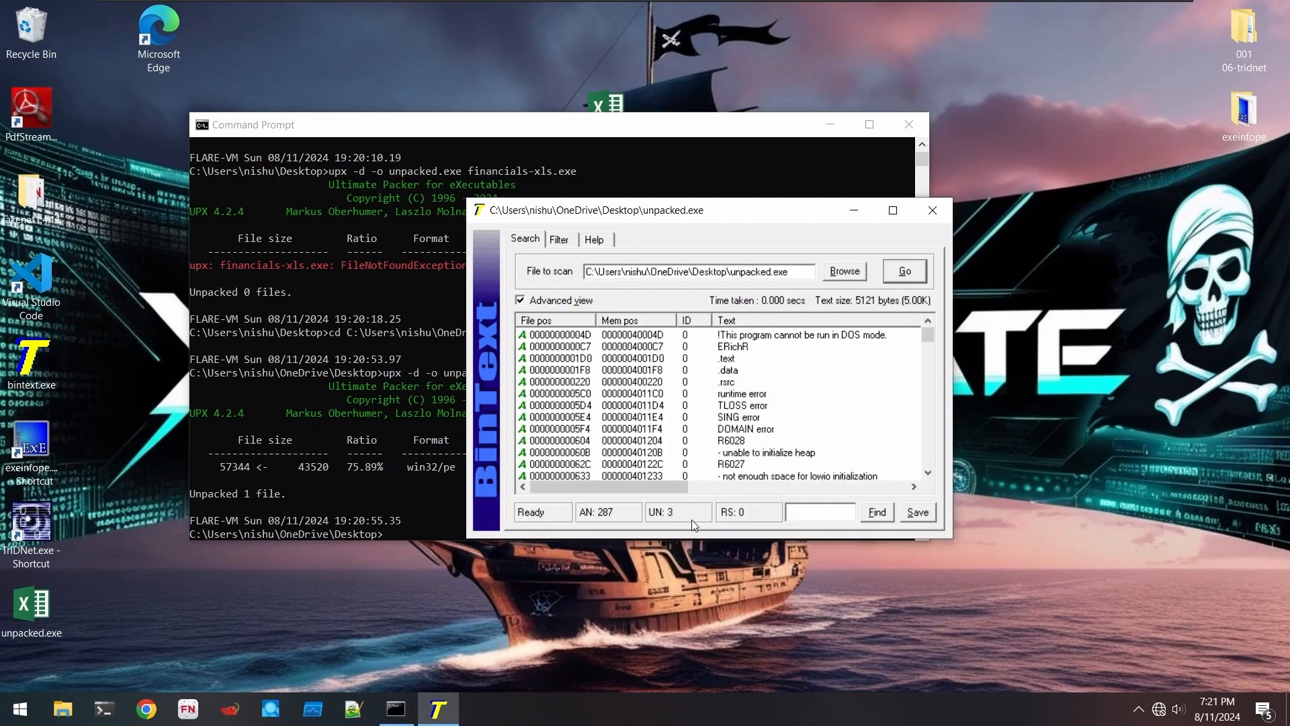
pyautogui.click(894, 210)
# - Examine the strings of unpacked.exe, focusing on API names such as WriteFile, ReadFile, DeleteFileA, CreateFileA and CreateThread
pyautogui.click(296, 135)
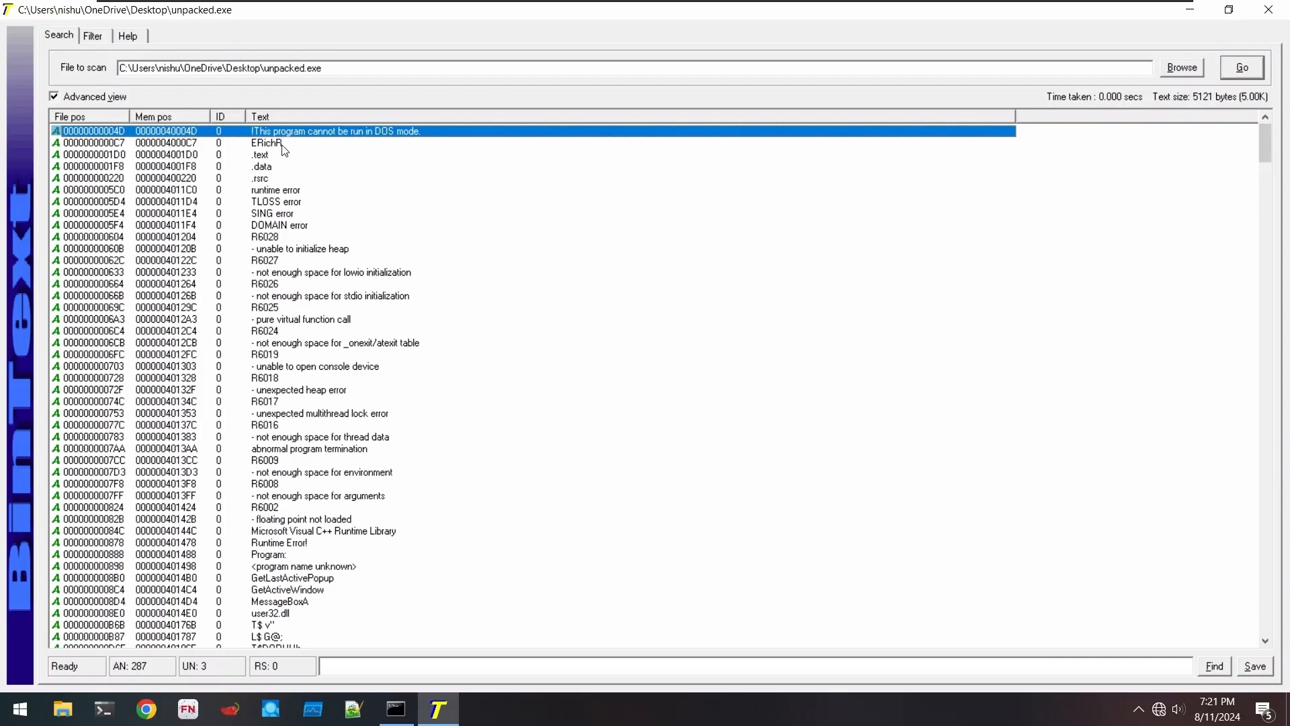
pyautogui.scroll(-1, 279, 175)
pyautogui.scroll(-6, 280, 175)
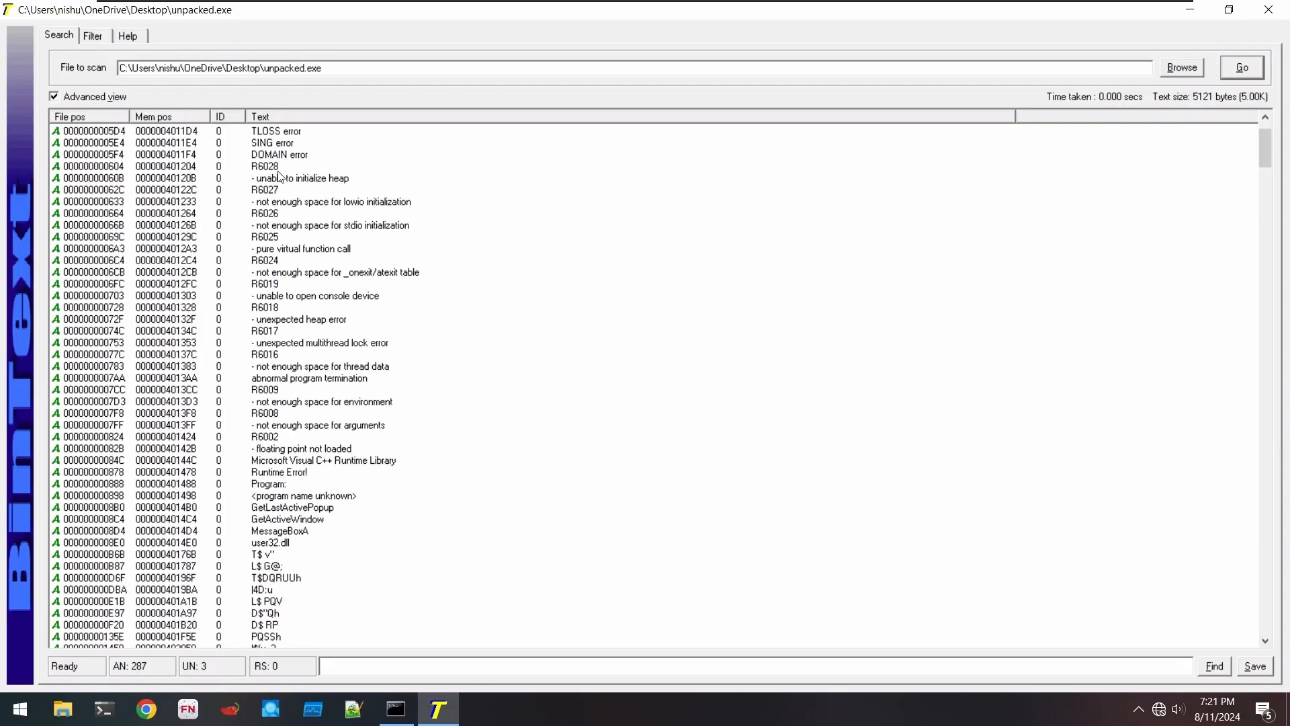
pyautogui.scroll(-12, 279, 175)
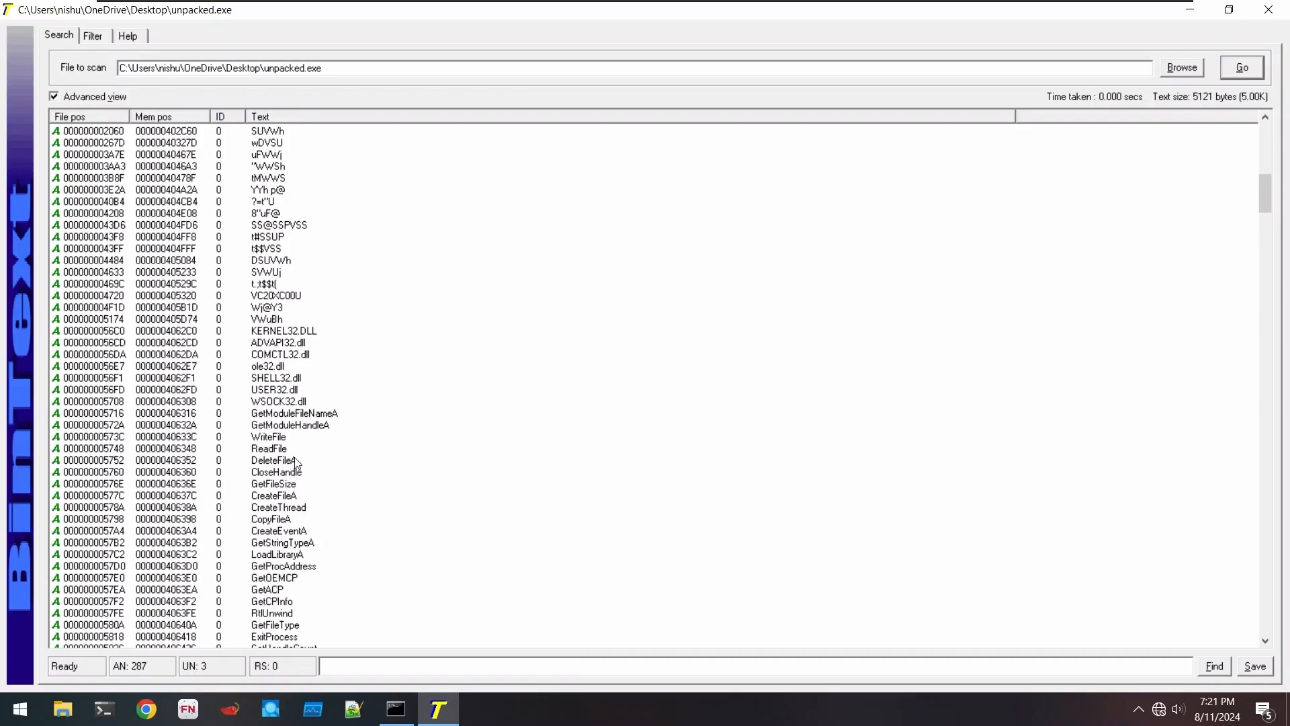
pyautogui.click(286, 437)
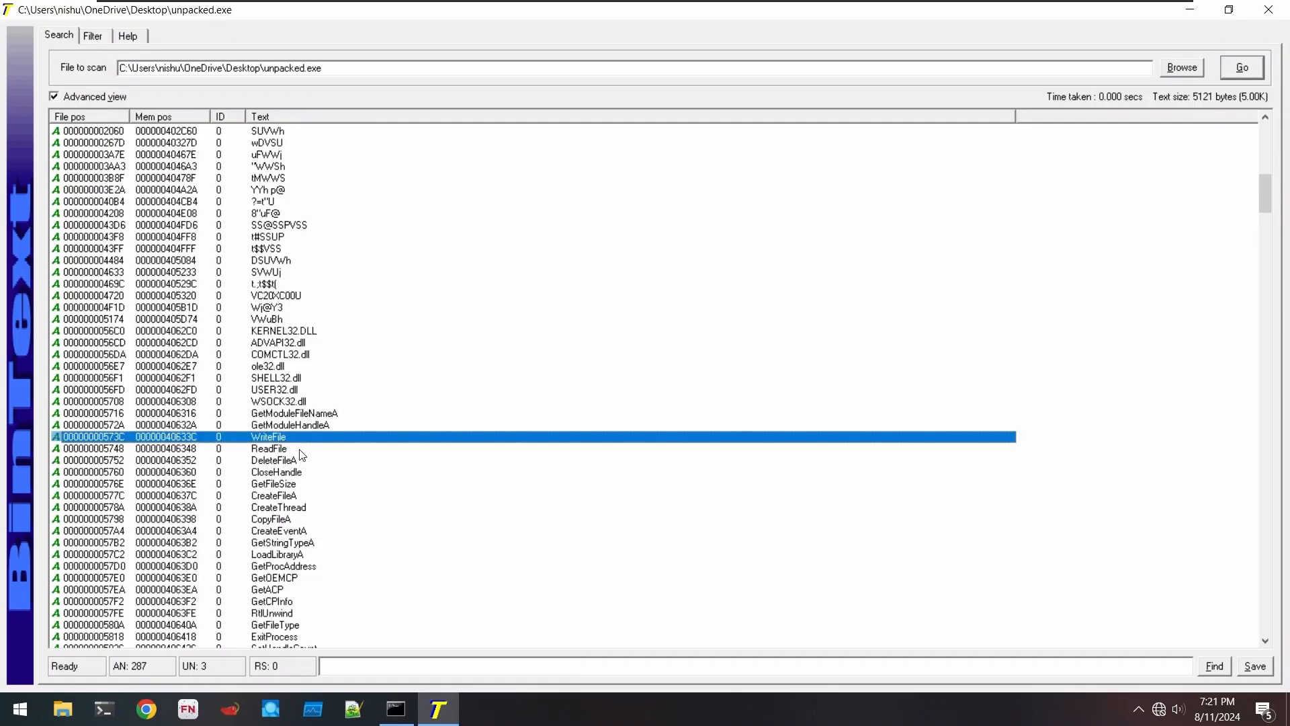
pyautogui.click(296, 448)
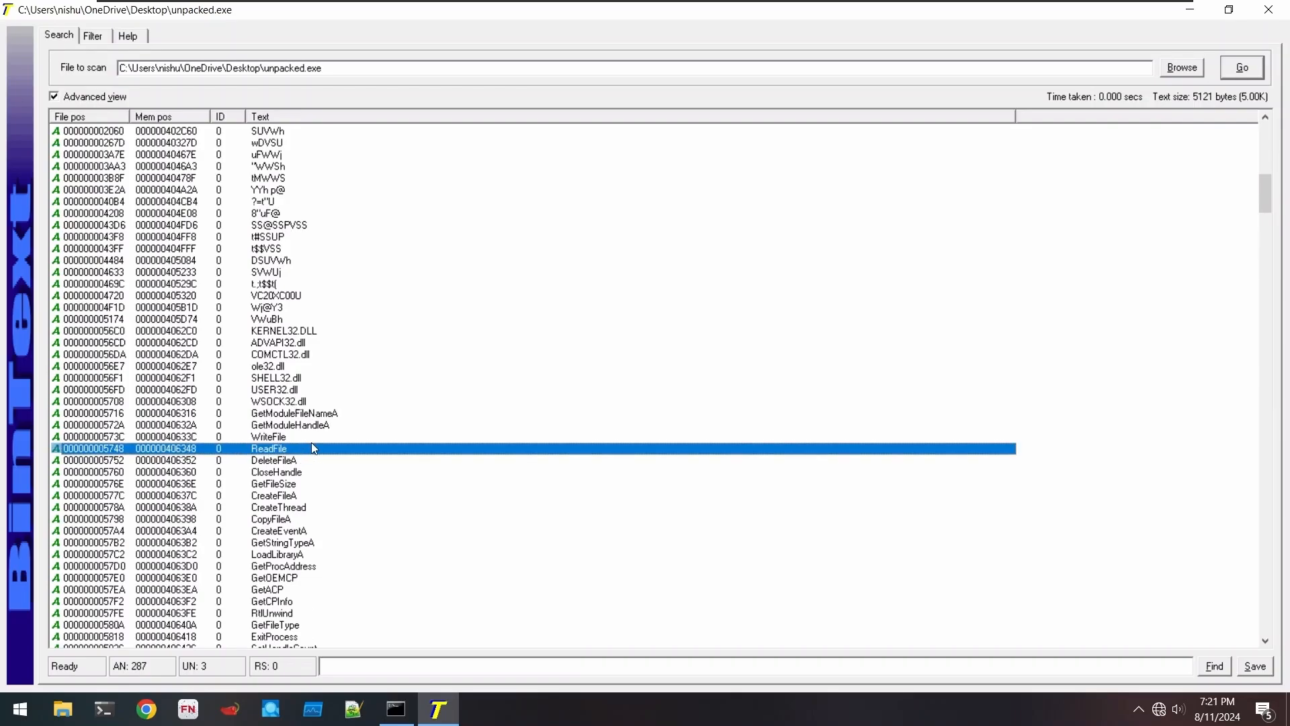
pyautogui.click(299, 461)
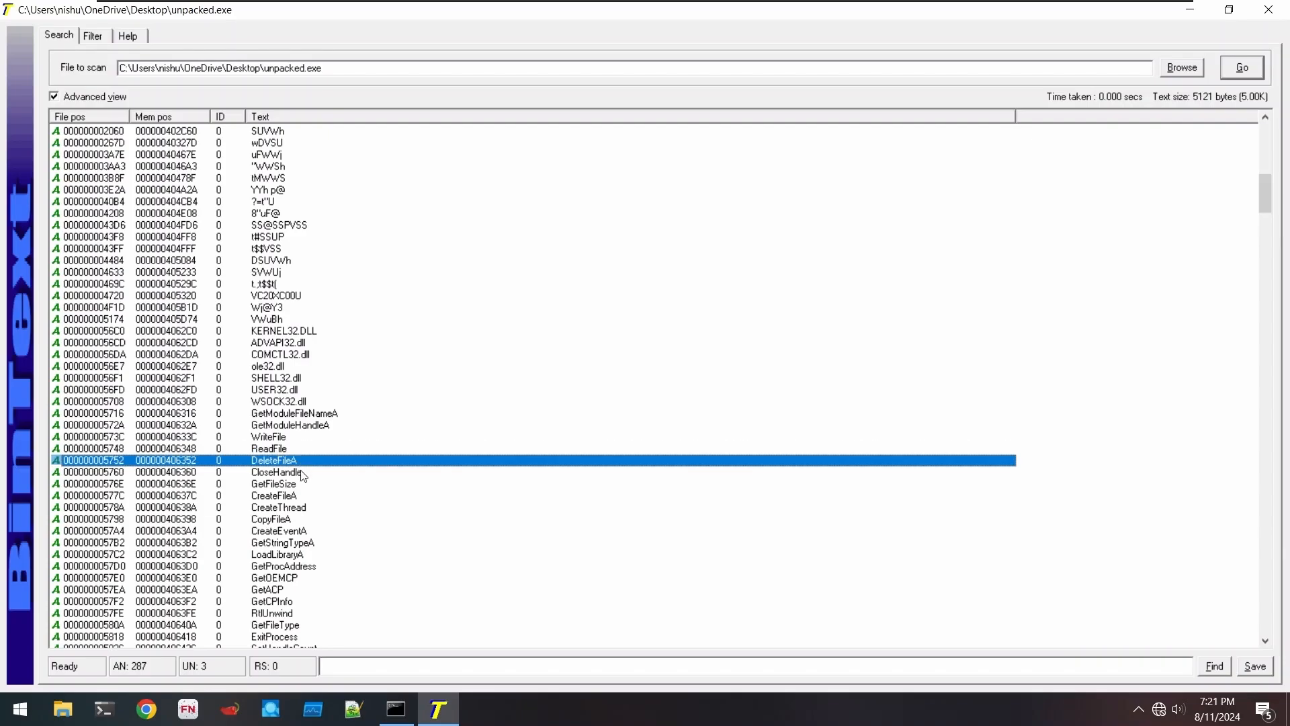
pyautogui.click(326, 497)
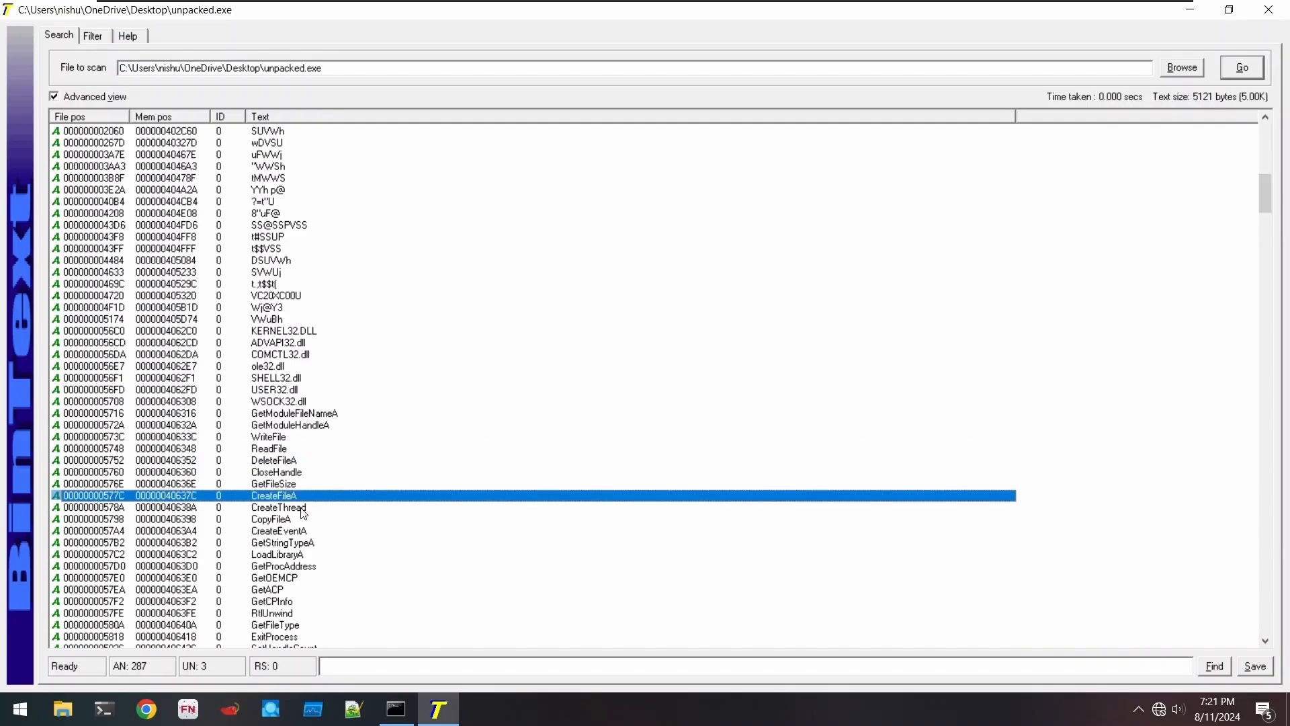
pyautogui.click(313, 507)
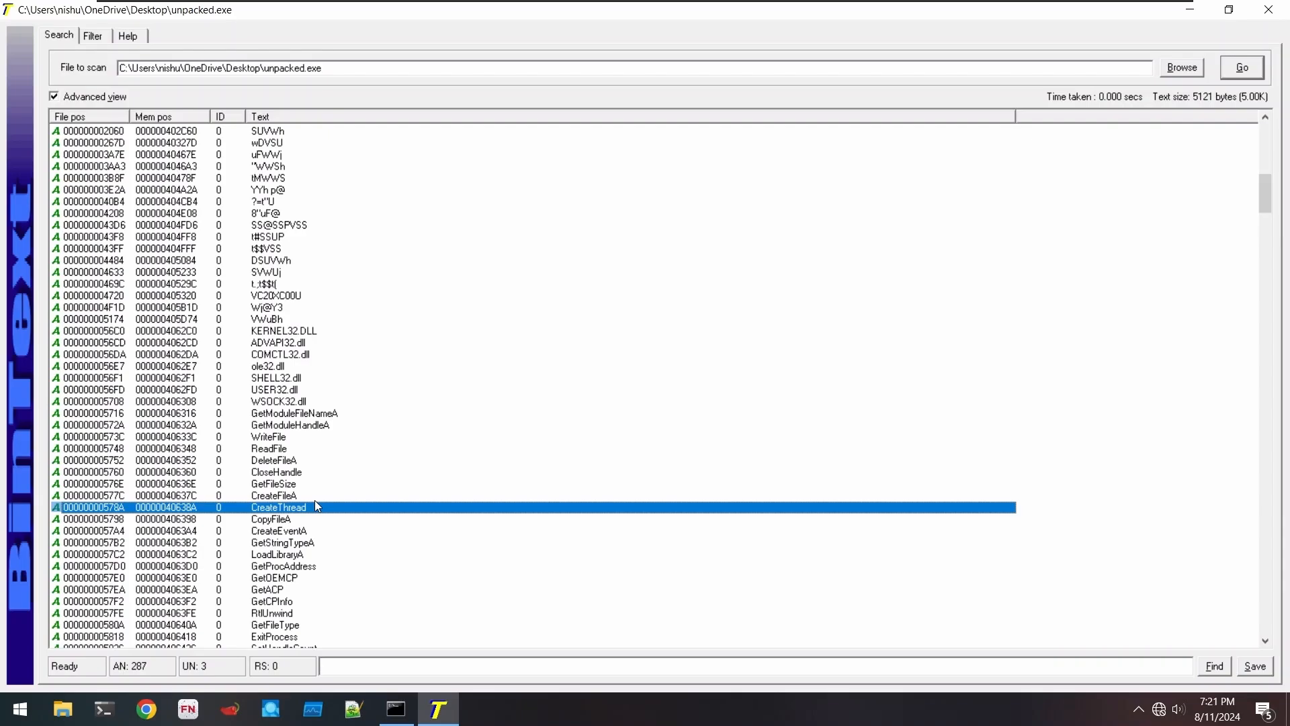
pyautogui.click(287, 447)
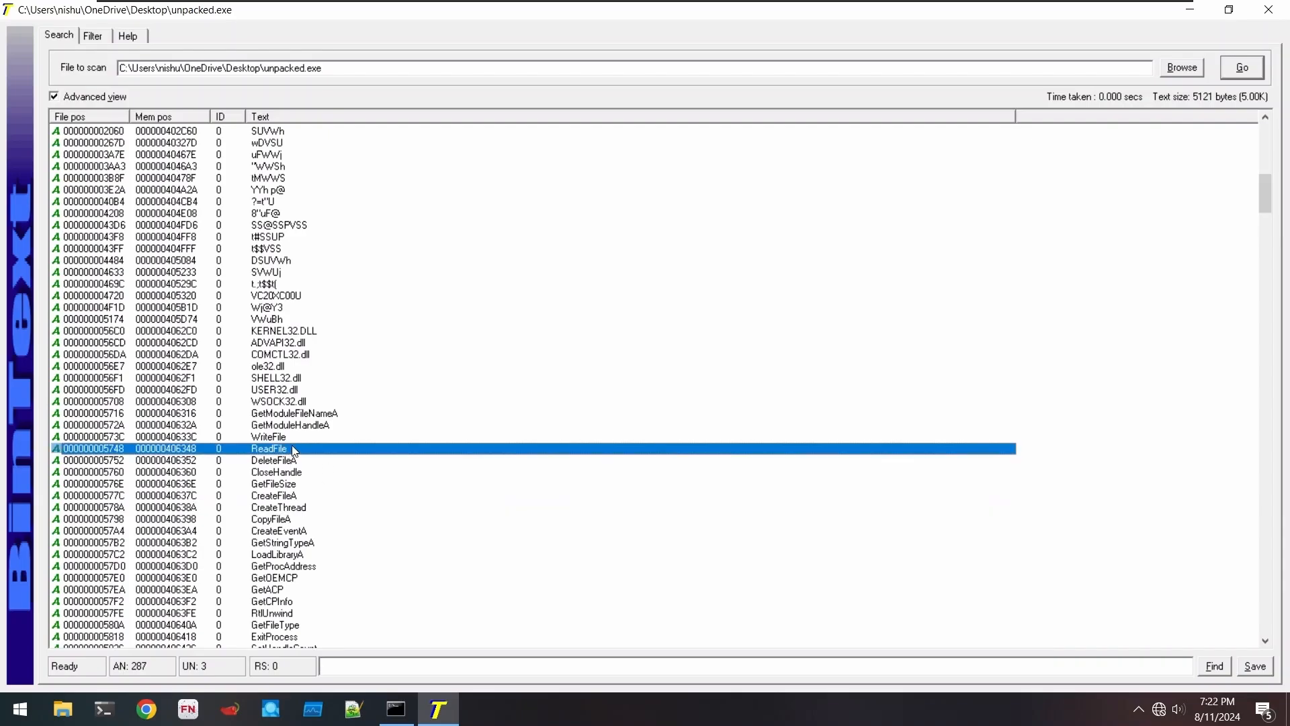
pyautogui.click(291, 435)
pyautogui.click(292, 448)
pyautogui.click(282, 461)
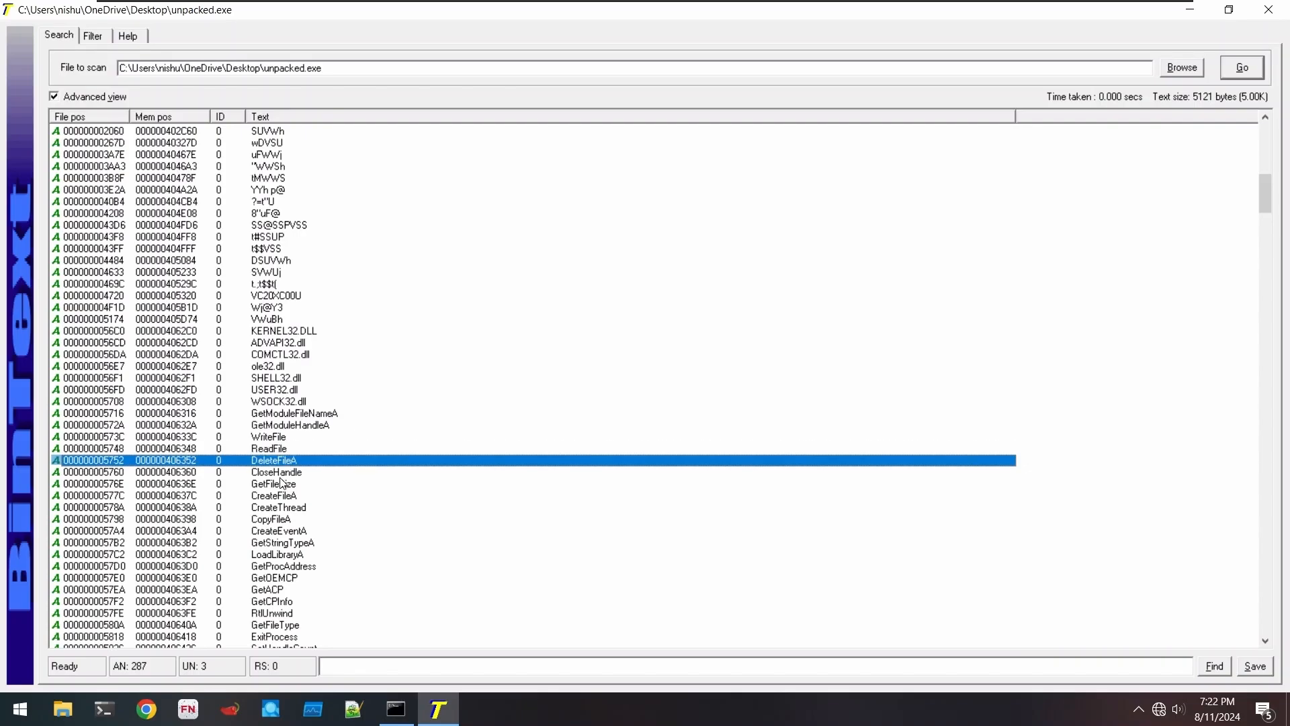
# - Examine the process-related API names in the strings of unpacked.exe, focusing on ExitProcess and TerminateProcess
pyautogui.scroll(-1, 293, 415)
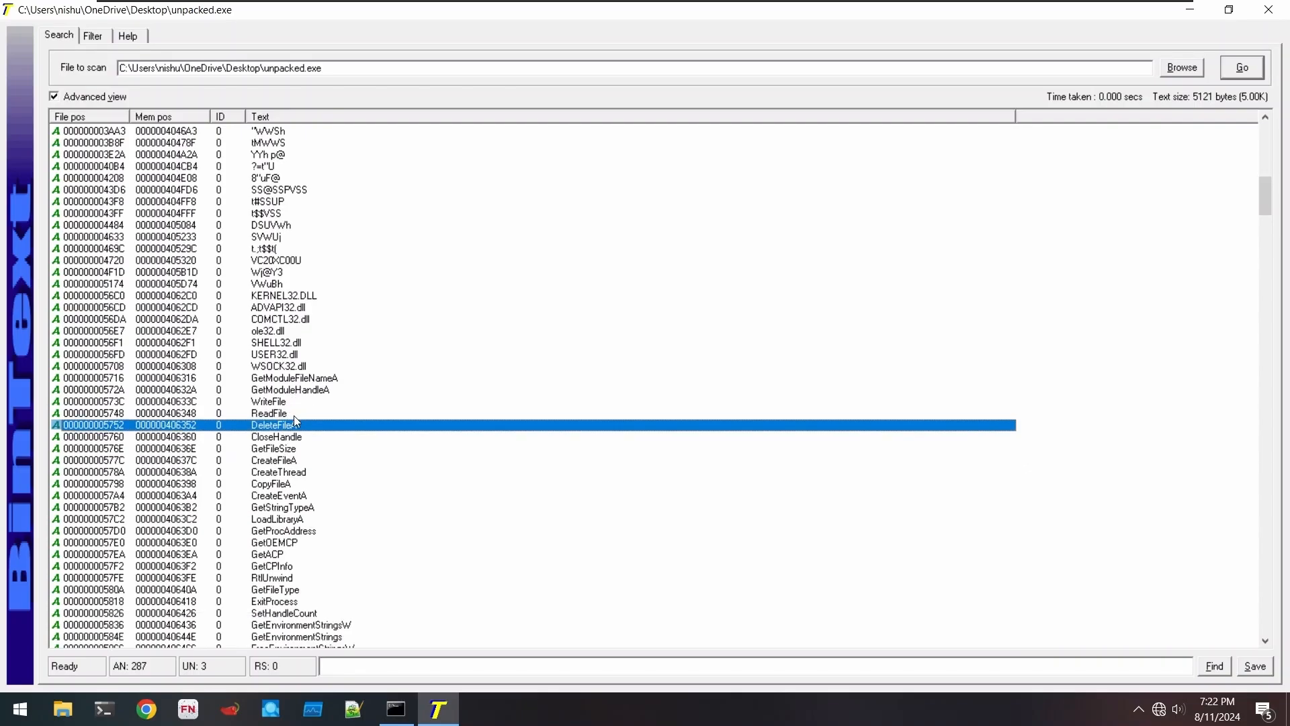
pyautogui.scroll(-1, 294, 421)
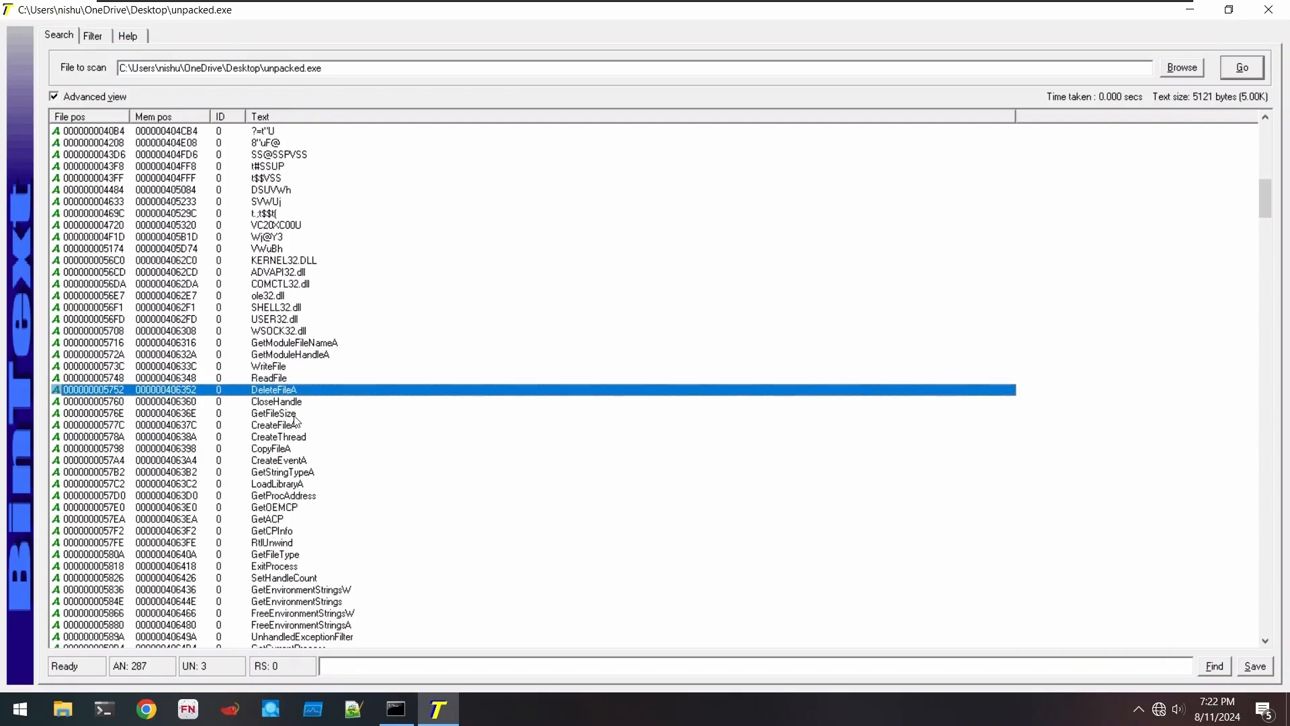
pyautogui.scroll(-3, 294, 421)
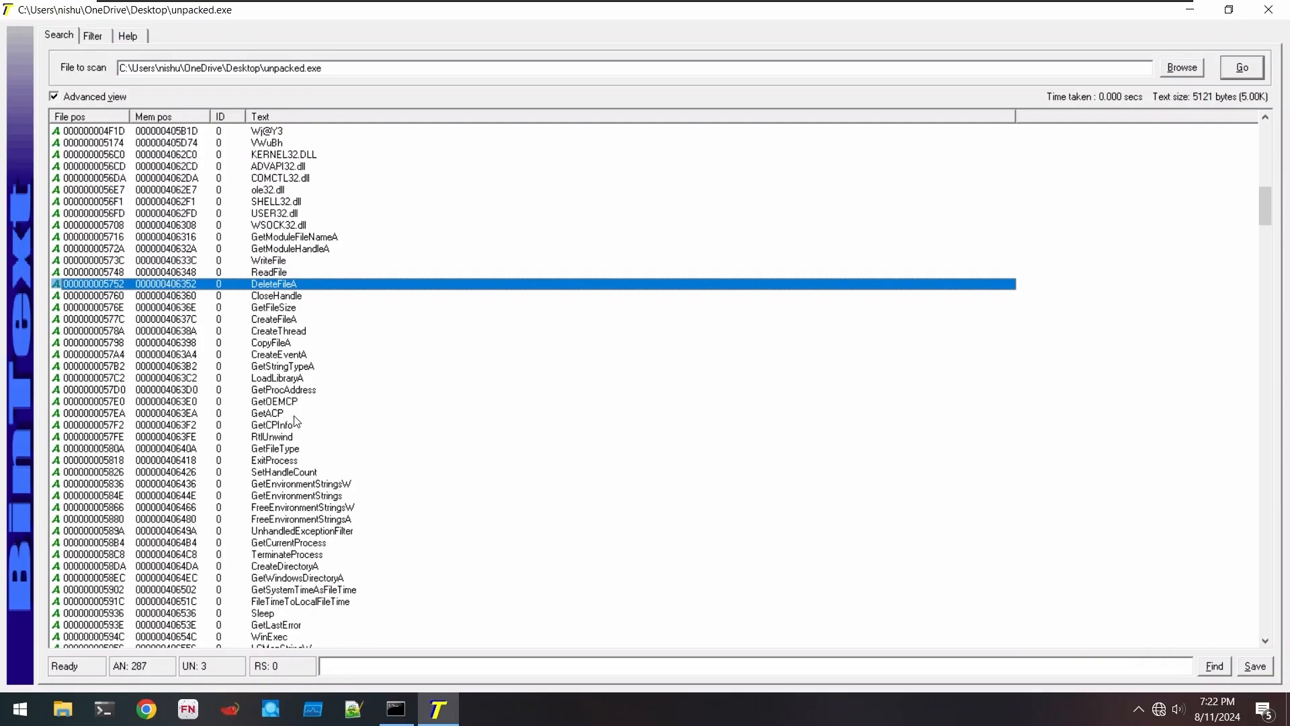
pyautogui.scroll(-1, 295, 420)
pyautogui.scroll(-1, 294, 420)
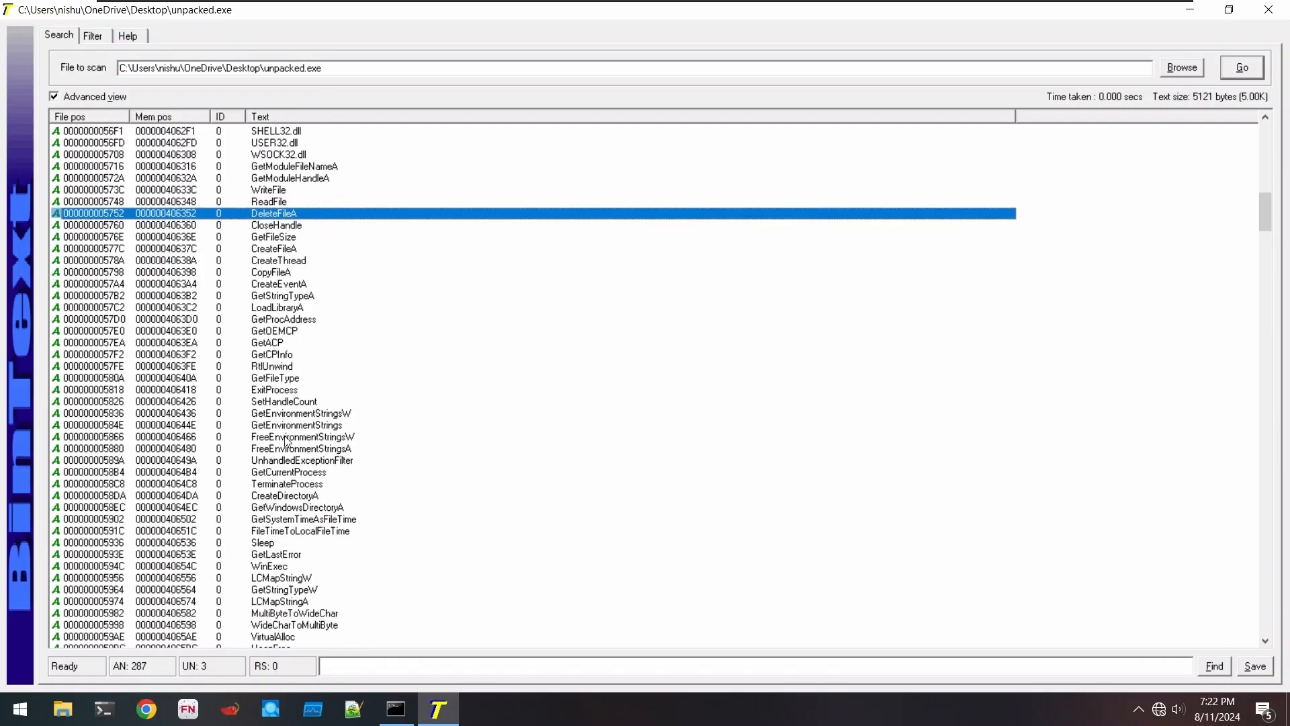
pyautogui.scroll(-1, 287, 441)
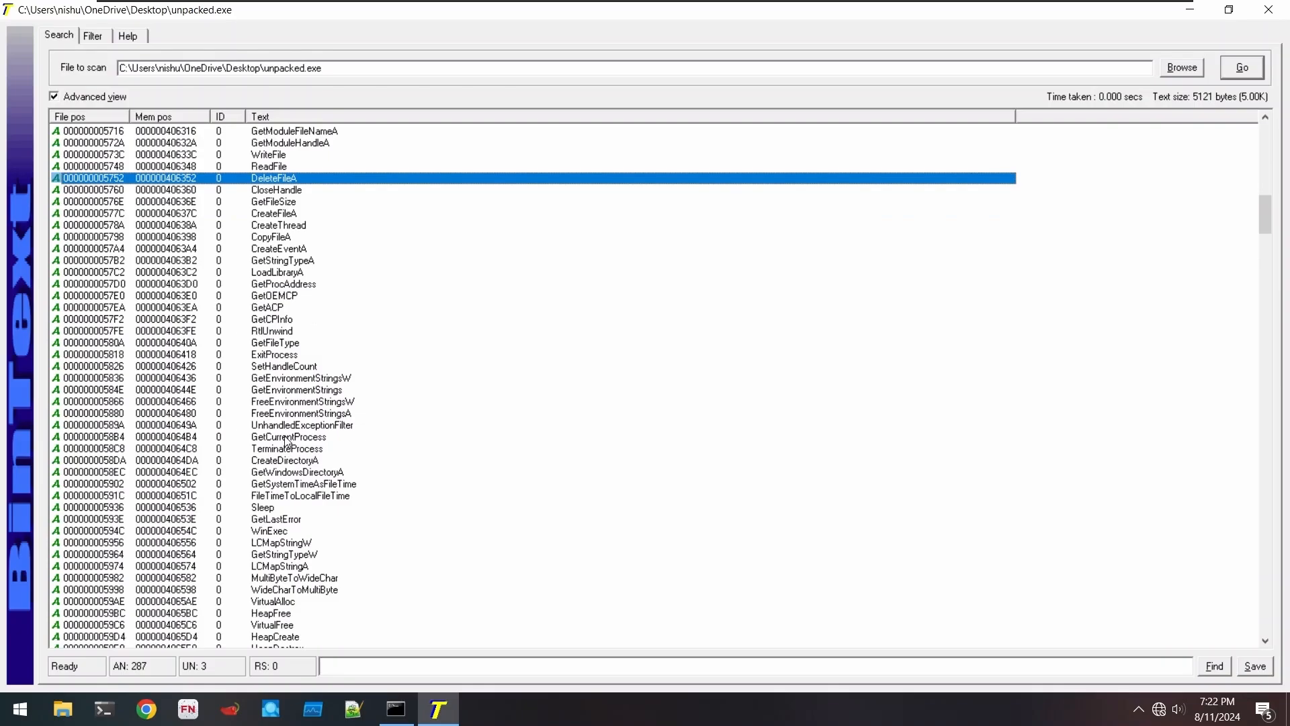
pyautogui.scroll(-1, 287, 442)
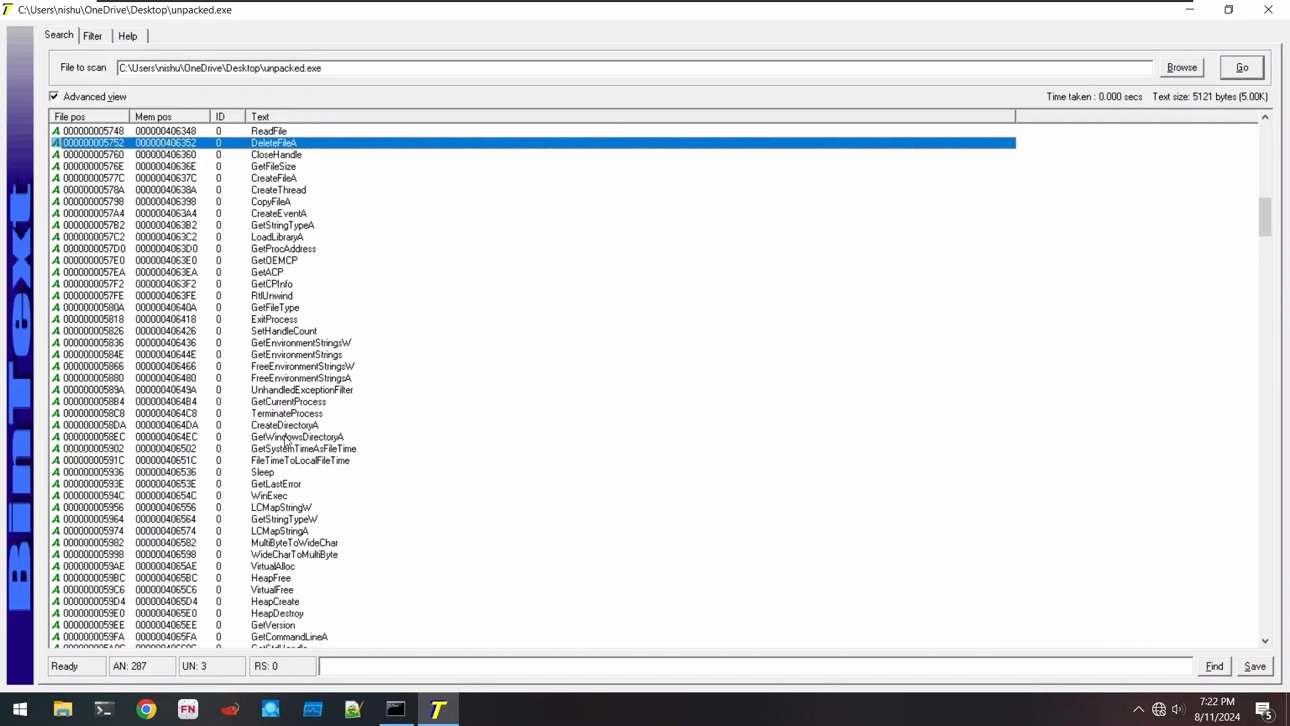
pyautogui.click(295, 321)
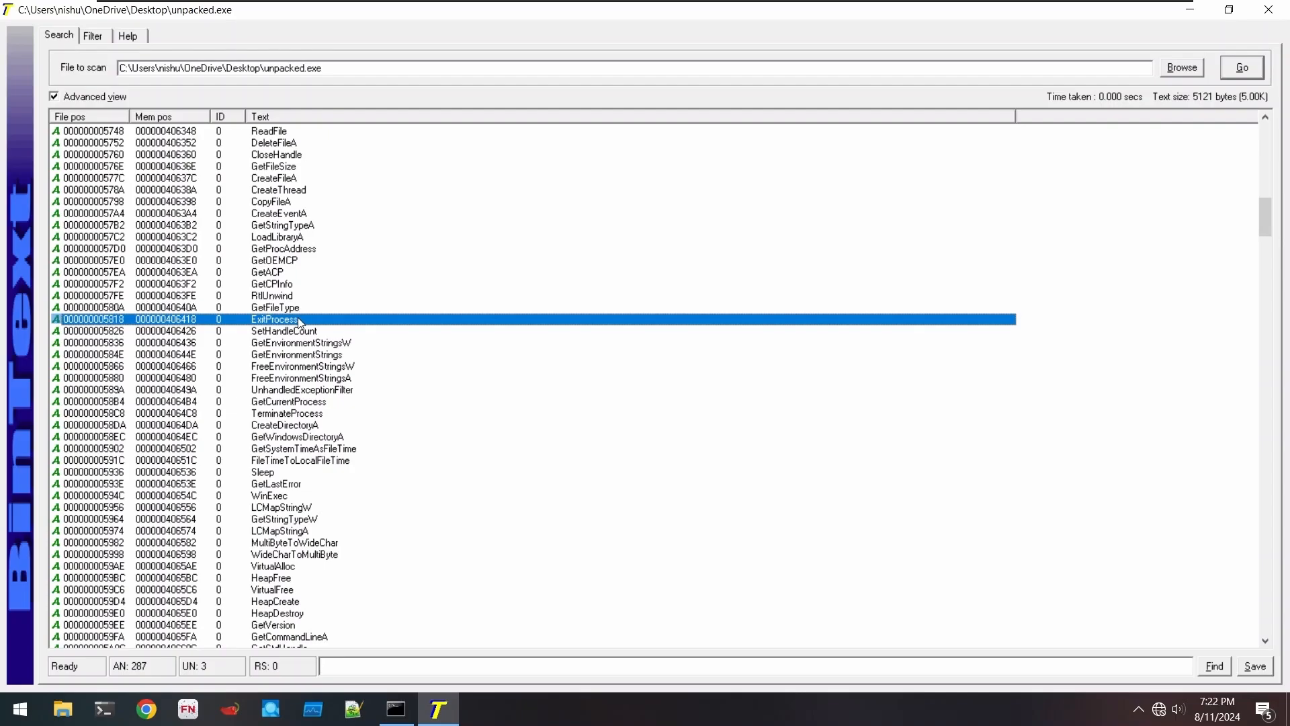
pyautogui.scroll(-1, 289, 381)
pyautogui.click(301, 379)
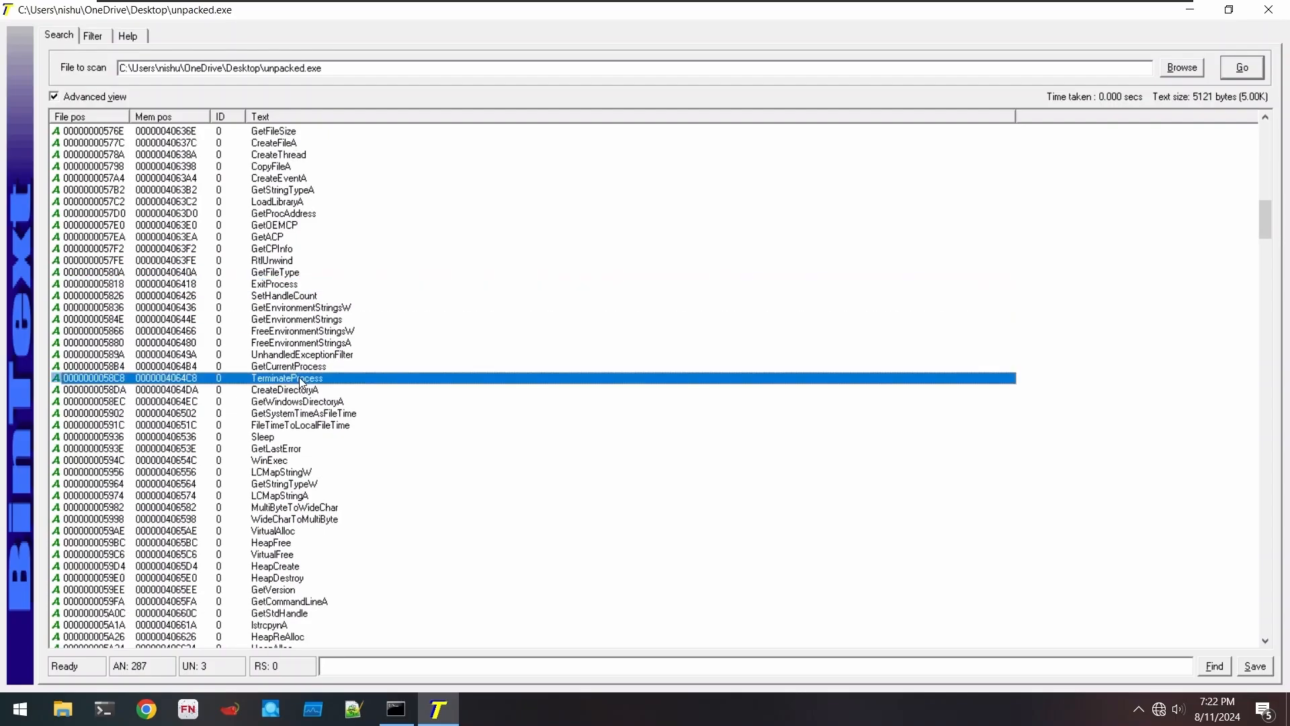
# - Review the registry API names in the string list, from RegDeleteKeyA and RegSetValueExA through RegQueryValueExA
pyautogui.scroll(-1, 311, 312)
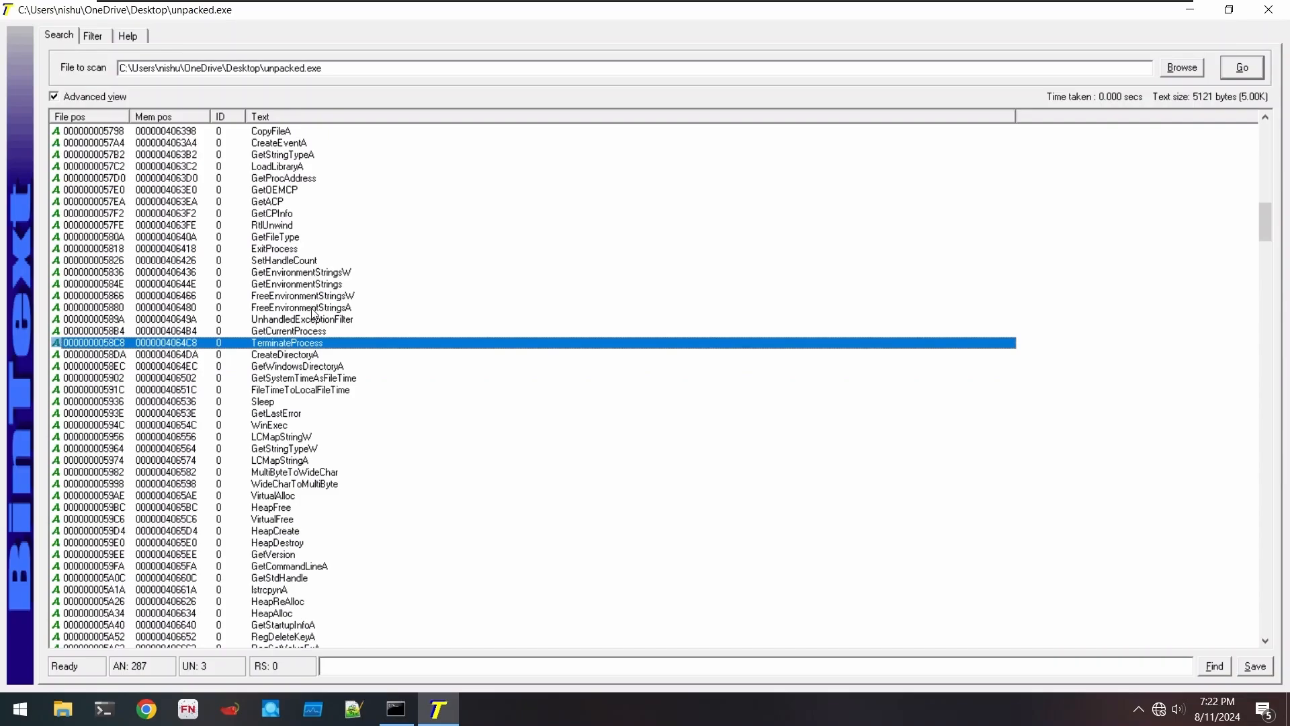
pyautogui.scroll(-1, 311, 313)
pyautogui.scroll(-1, 321, 428)
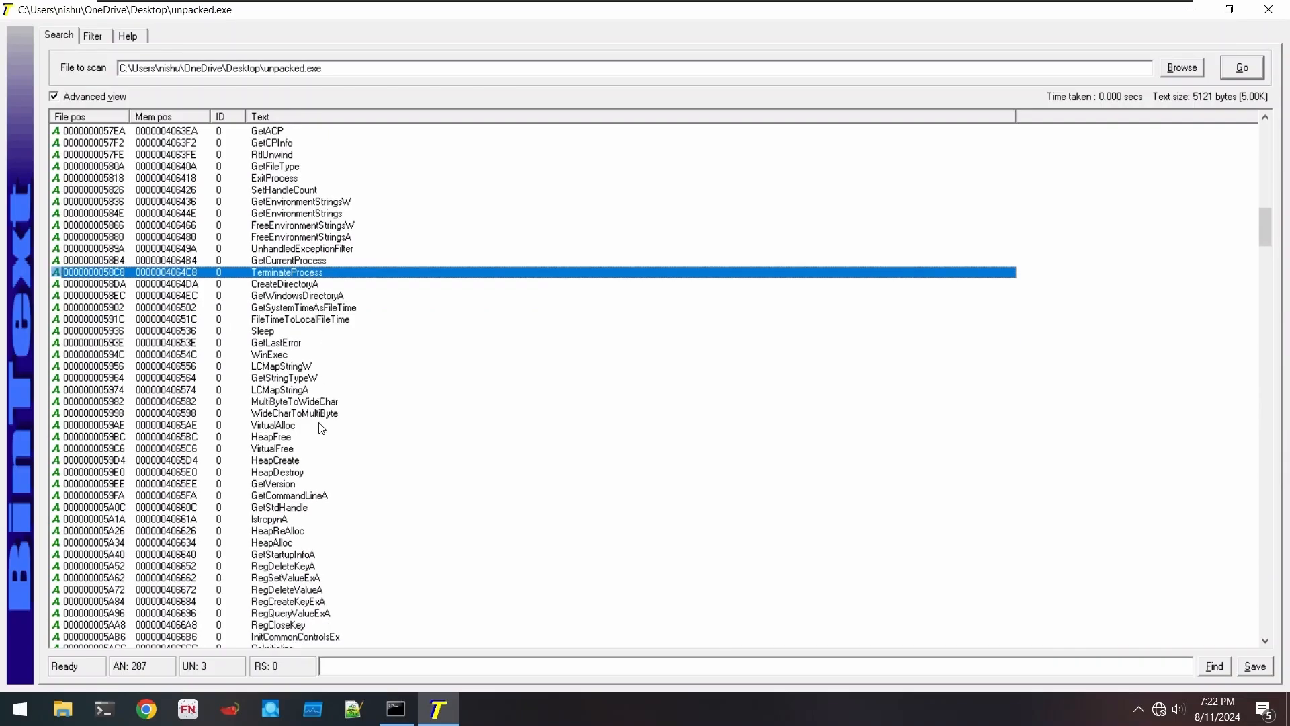
pyautogui.click(318, 567)
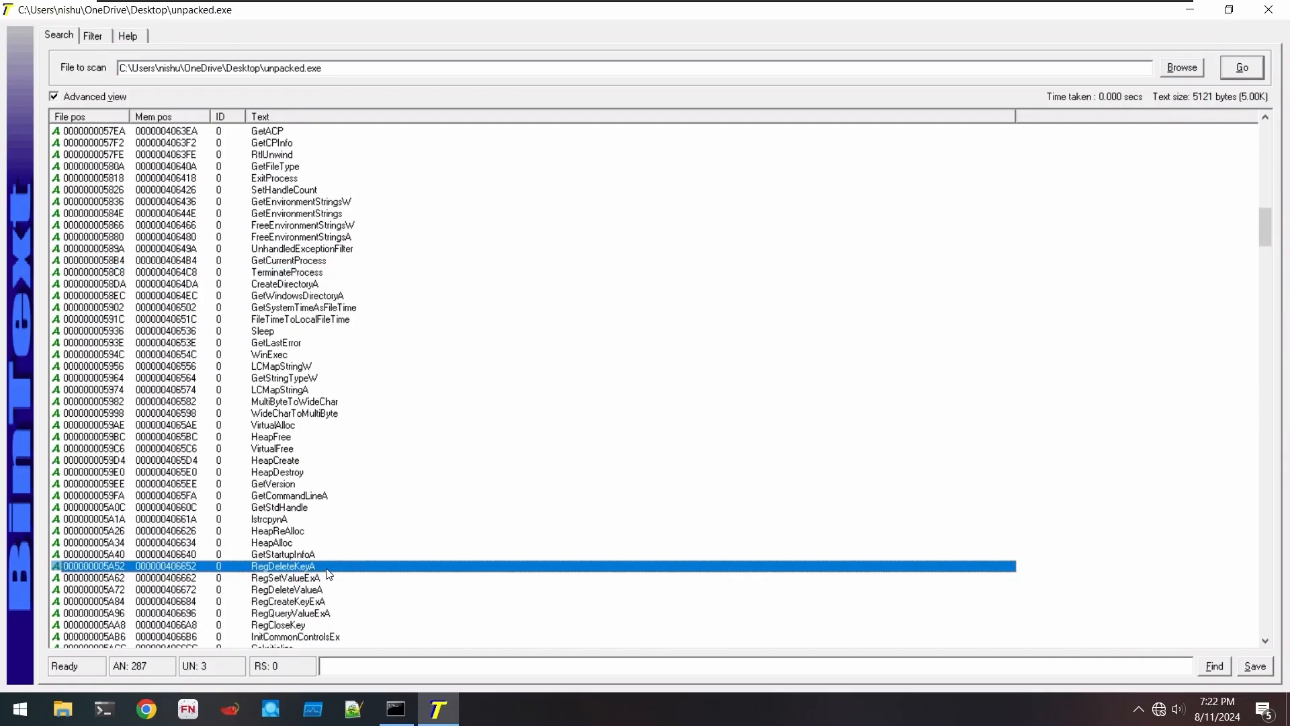
pyautogui.click(294, 578)
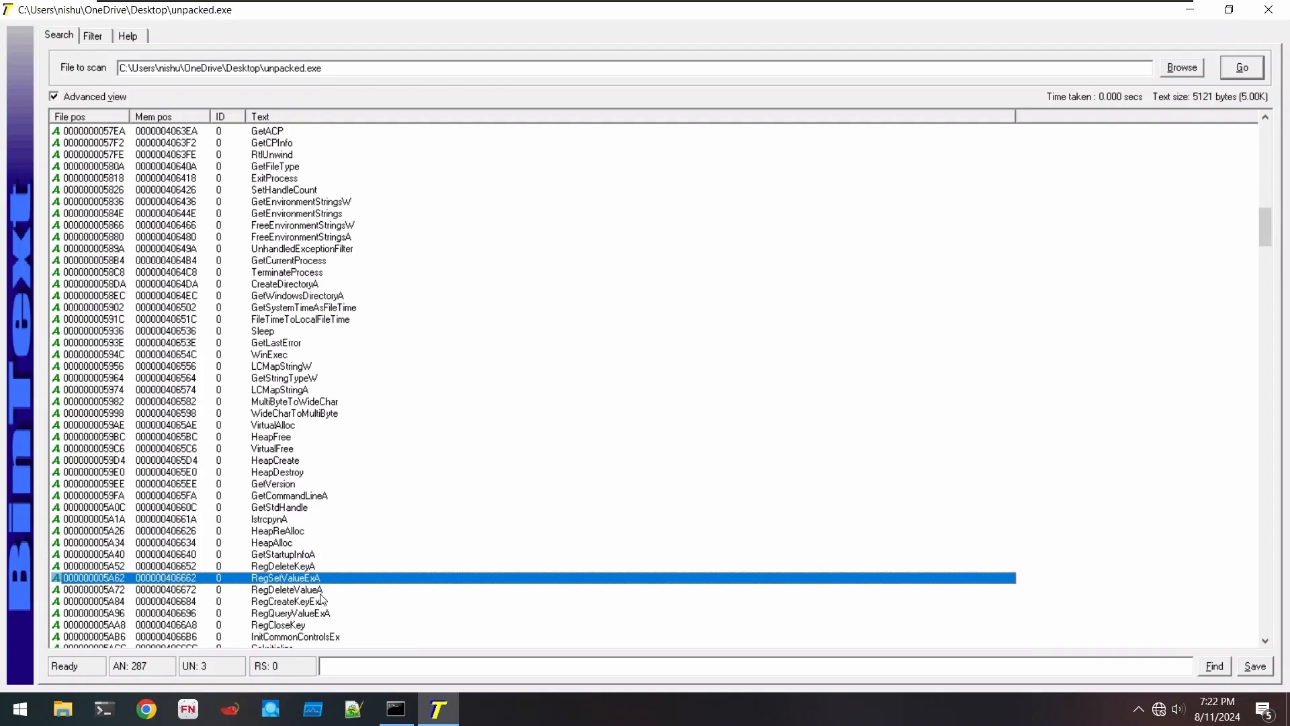
pyautogui.press('Down')
pyautogui.press('Down')
pyautogui.press('Down')
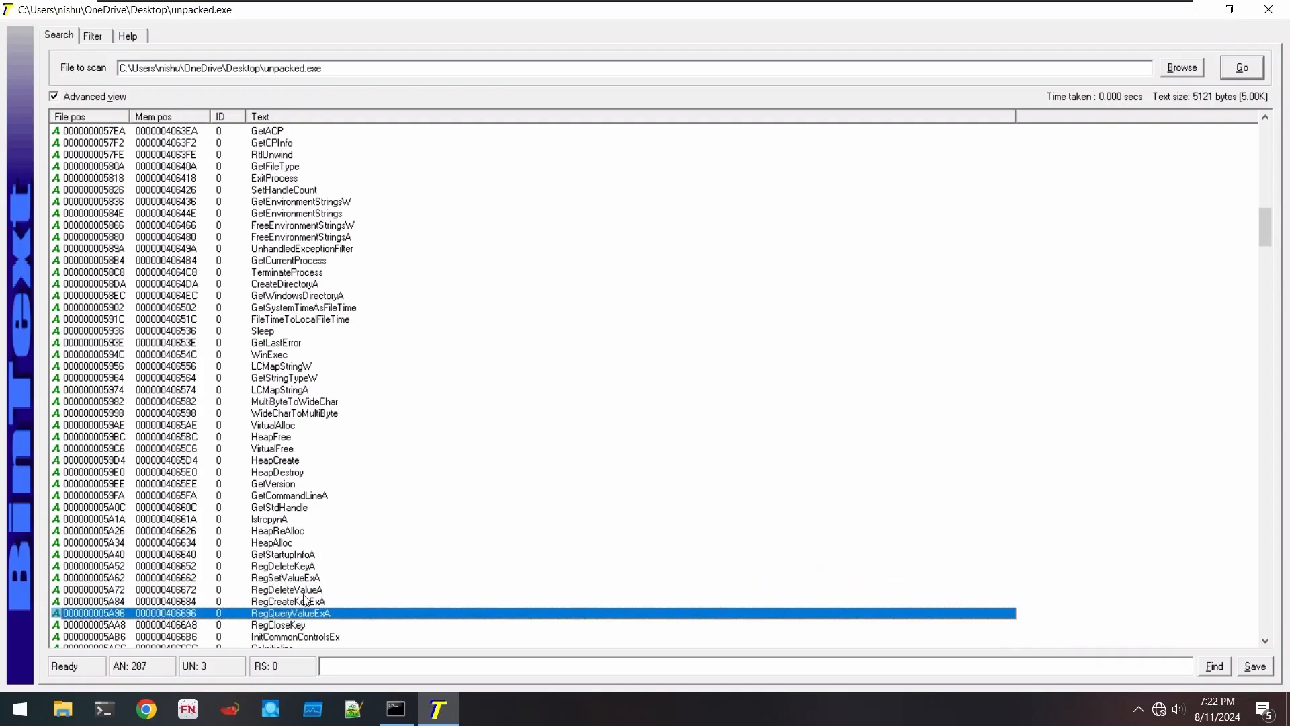
# - Inspect the embedded HTML strings, including the document.oncontextmenu script line and the "Your computer is in Danger!" text
pyautogui.scroll(-1, 325, 567)
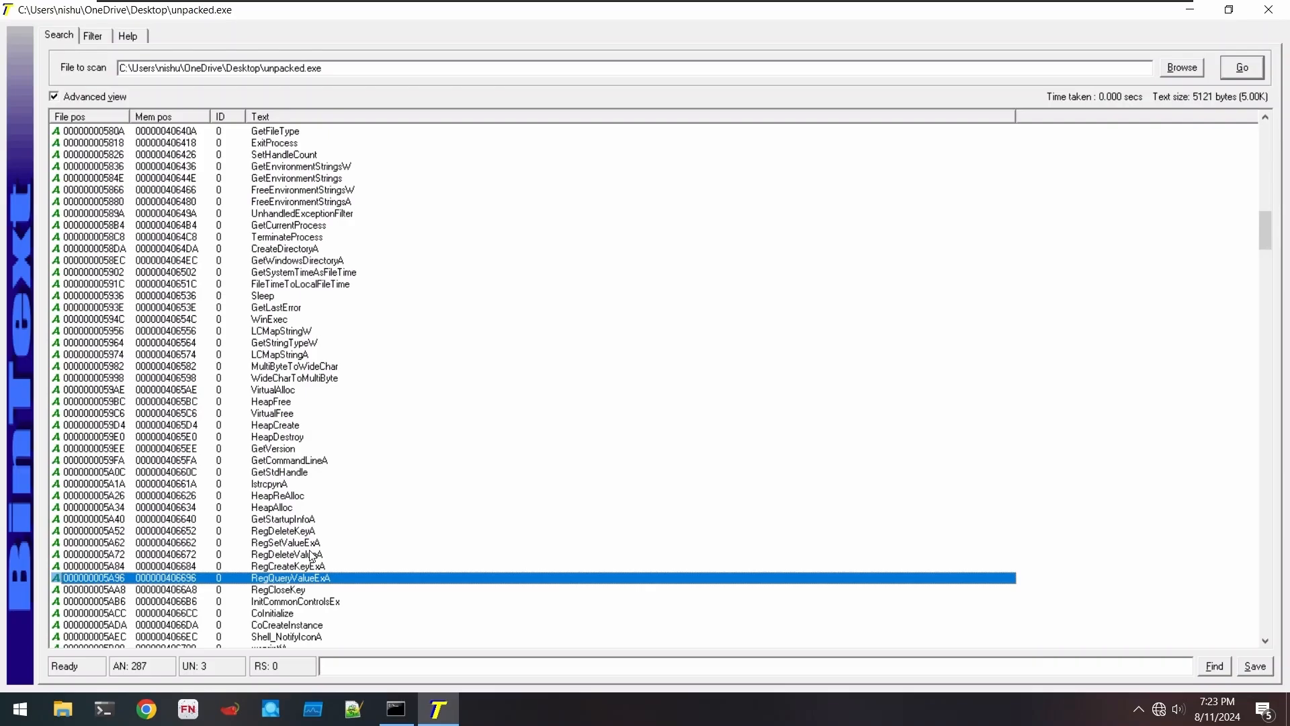
pyautogui.scroll(-1, 296, 567)
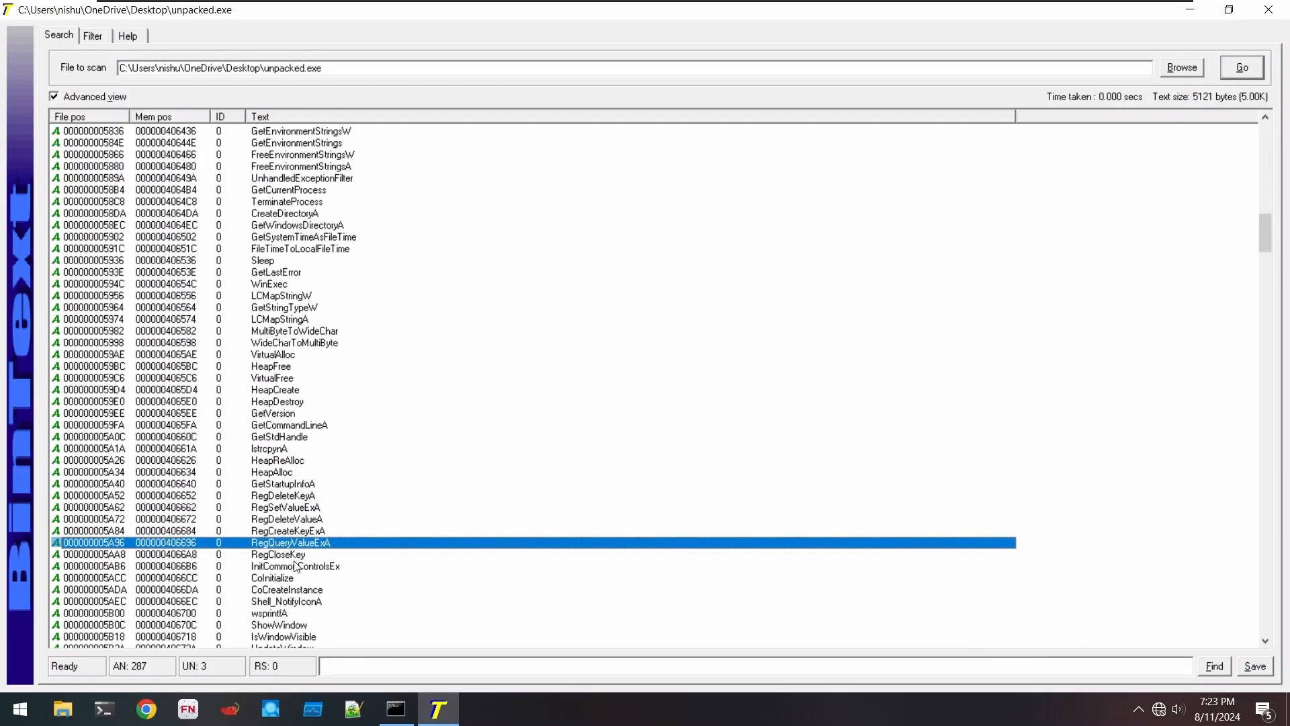
pyautogui.scroll(-2, 296, 566)
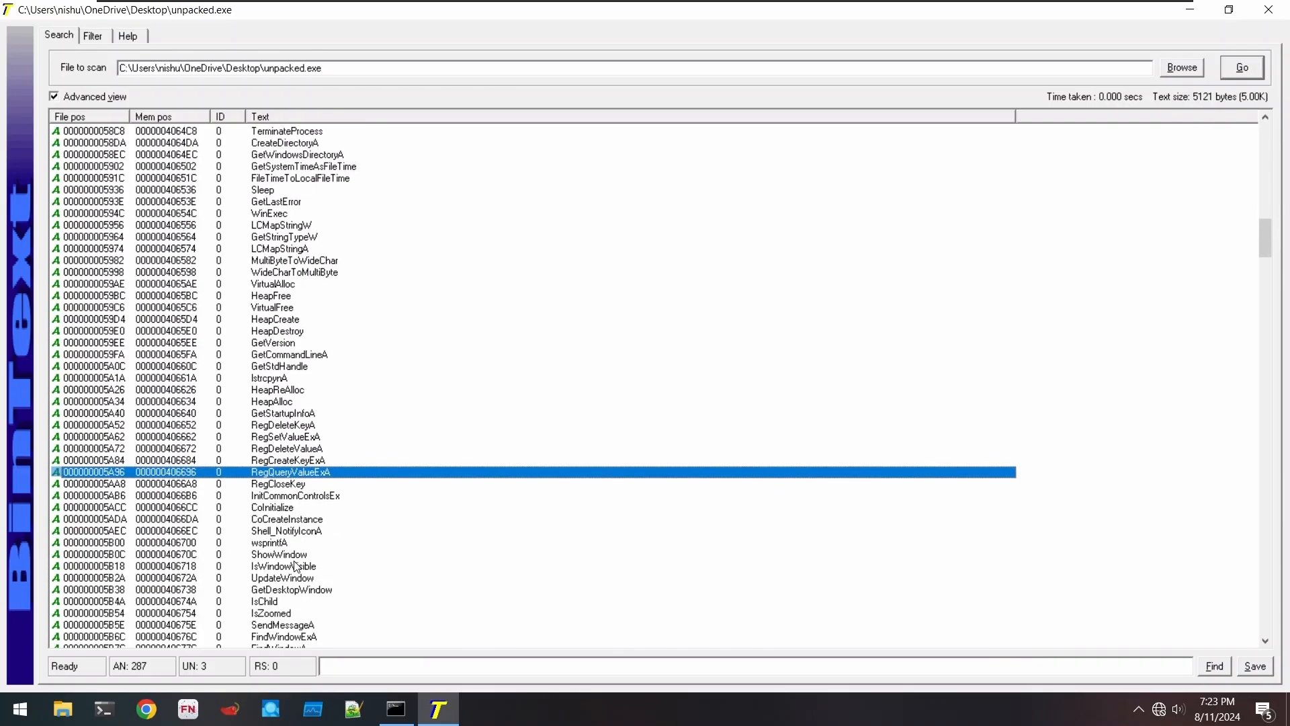
pyautogui.scroll(-7, 302, 551)
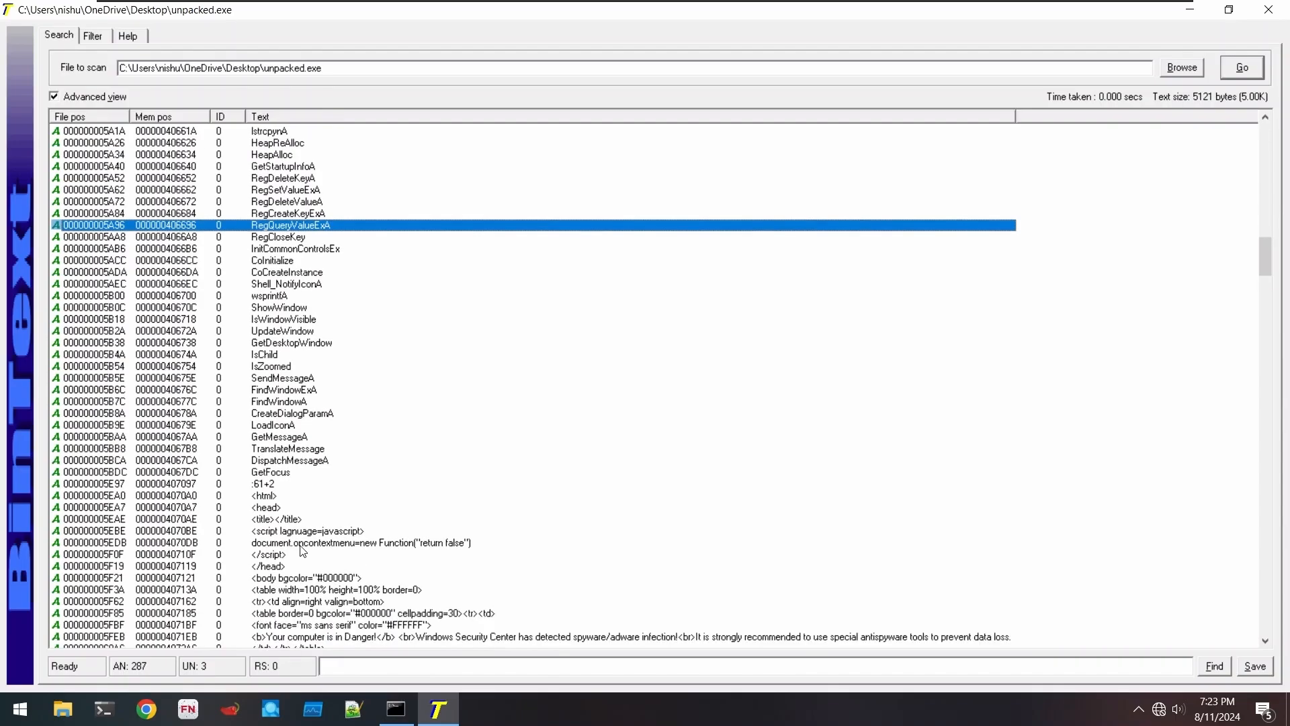
pyautogui.click(264, 495)
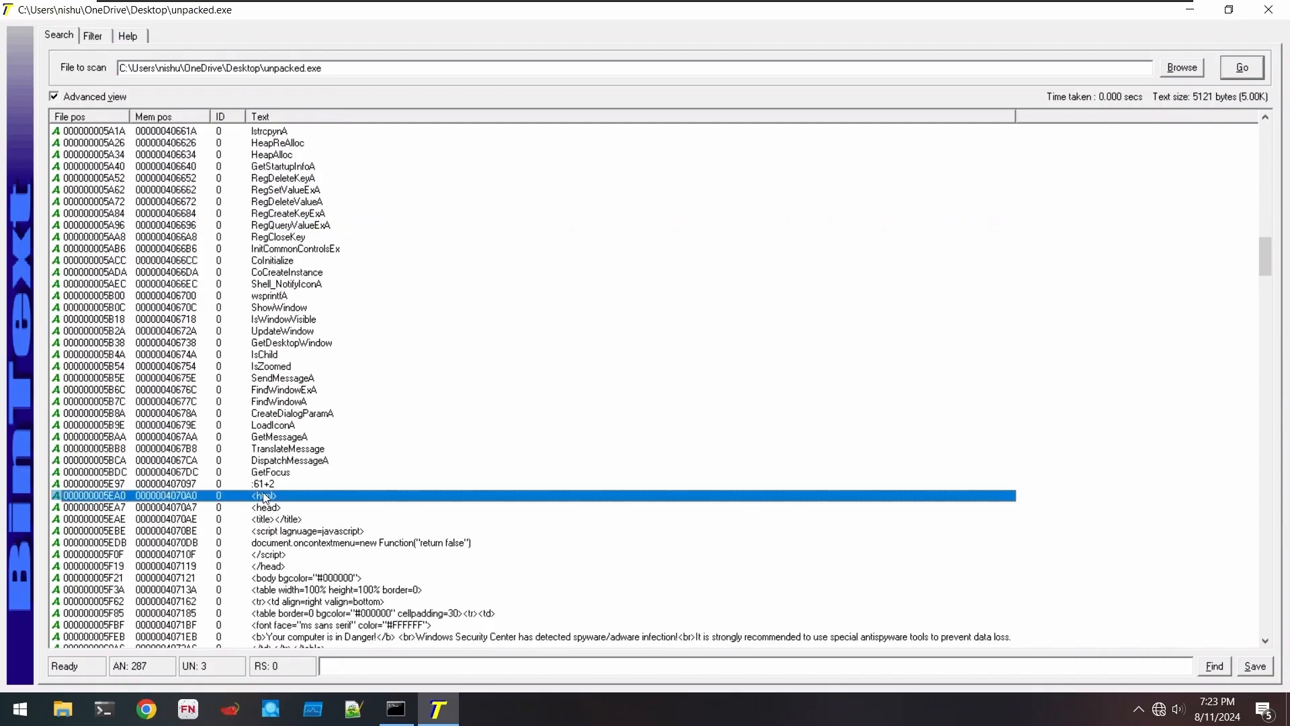
pyautogui.scroll(-2, 266, 497)
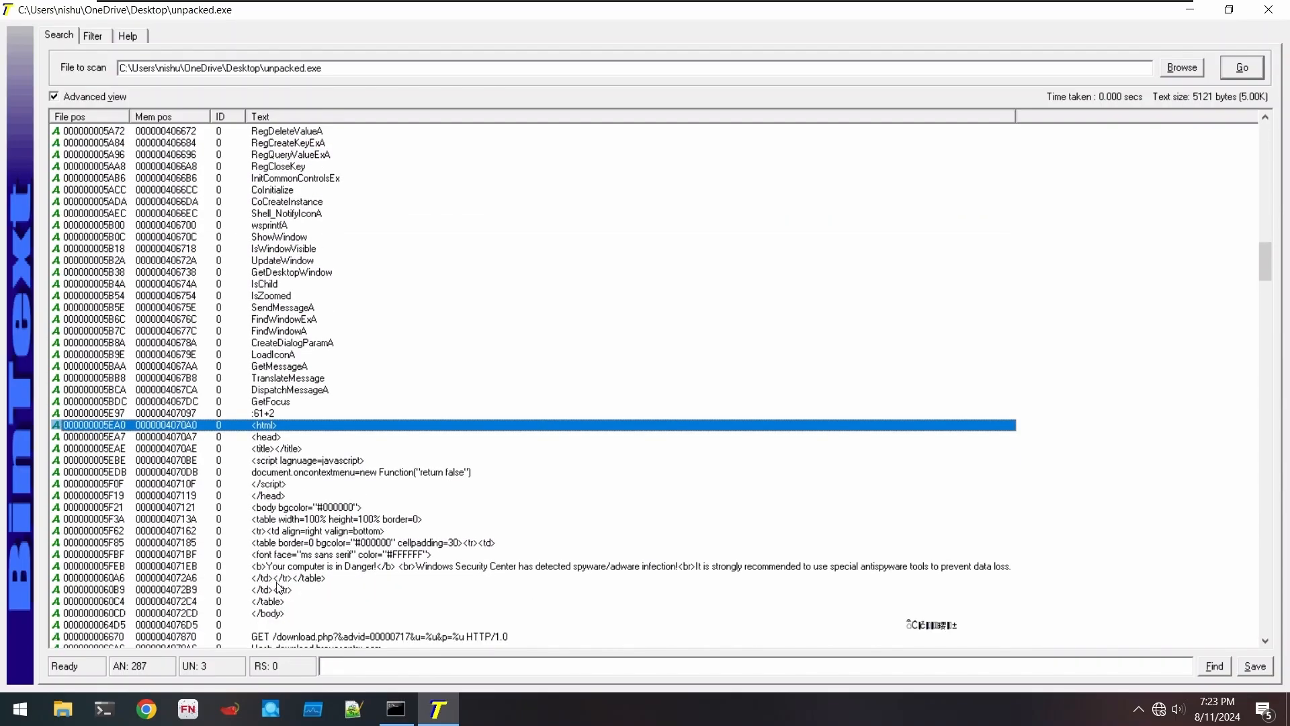
pyautogui.click(324, 471)
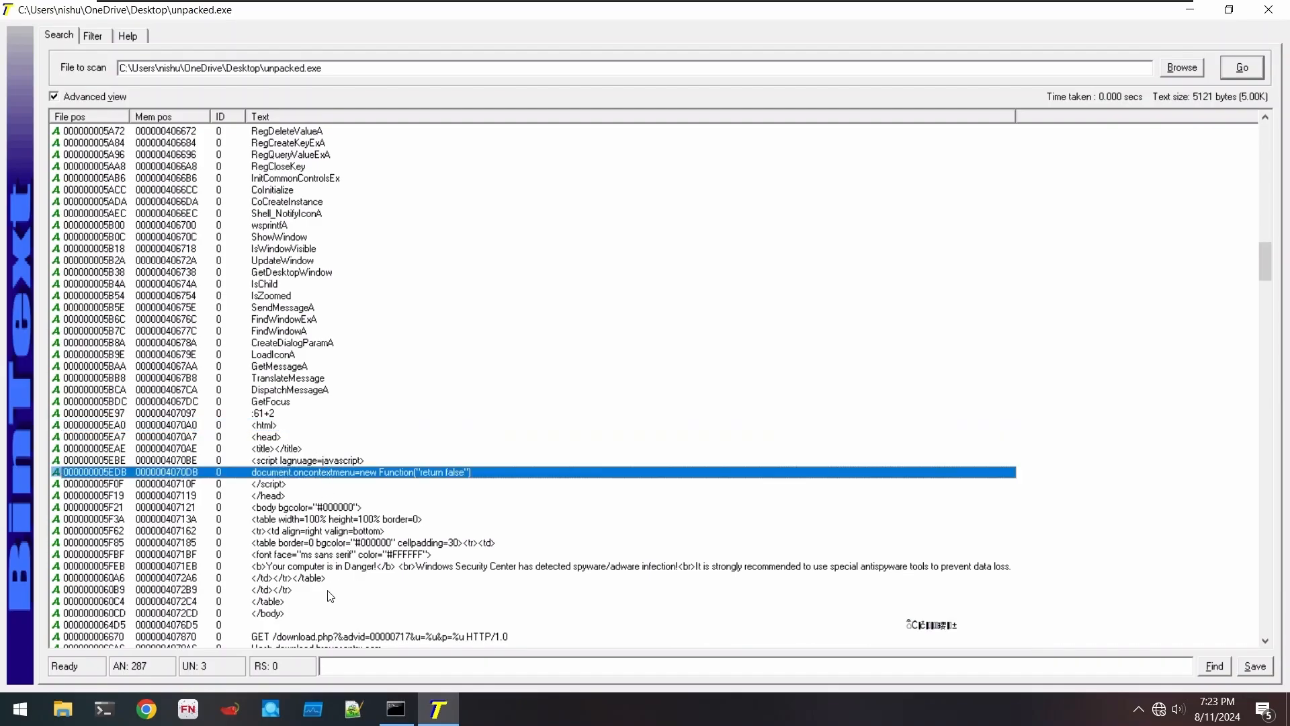
pyautogui.click(268, 570)
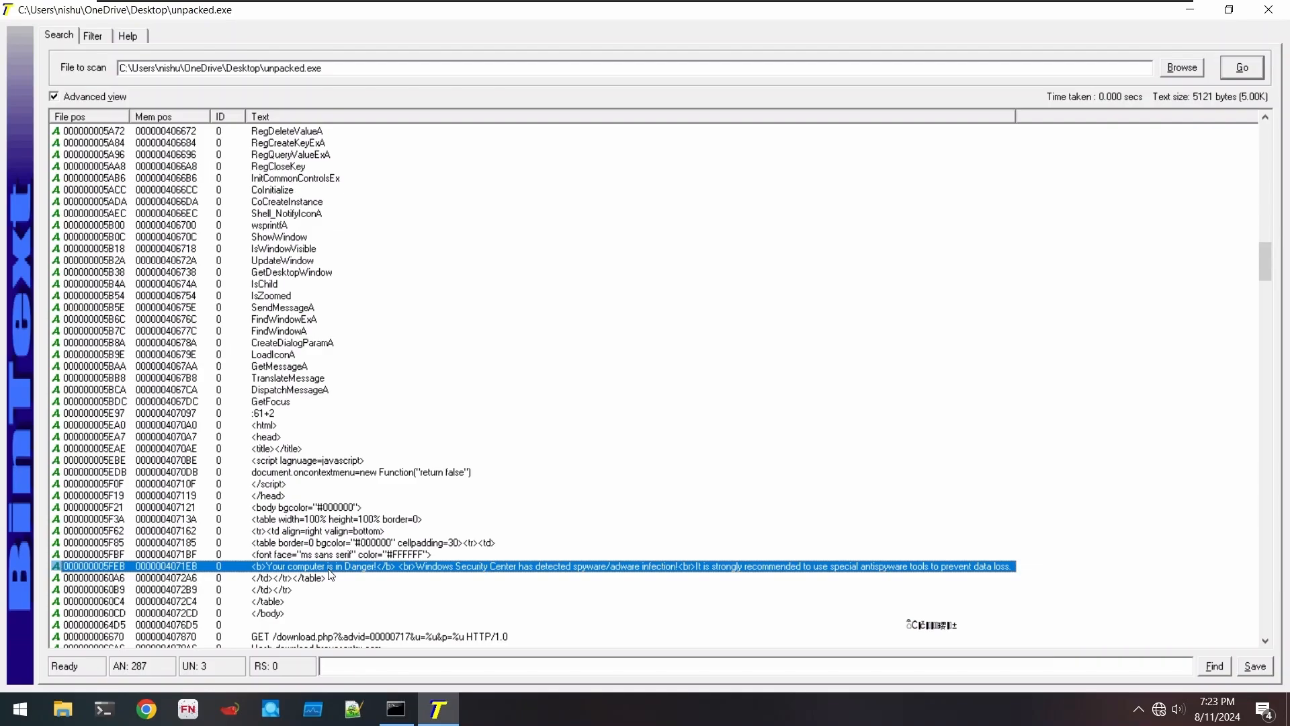
# - Examine the network strings, starting with the GET /download.php request and its host, and the fake spyware alert text that follows
pyautogui.scroll(-1, 325, 576)
pyautogui.scroll(-1, 331, 555)
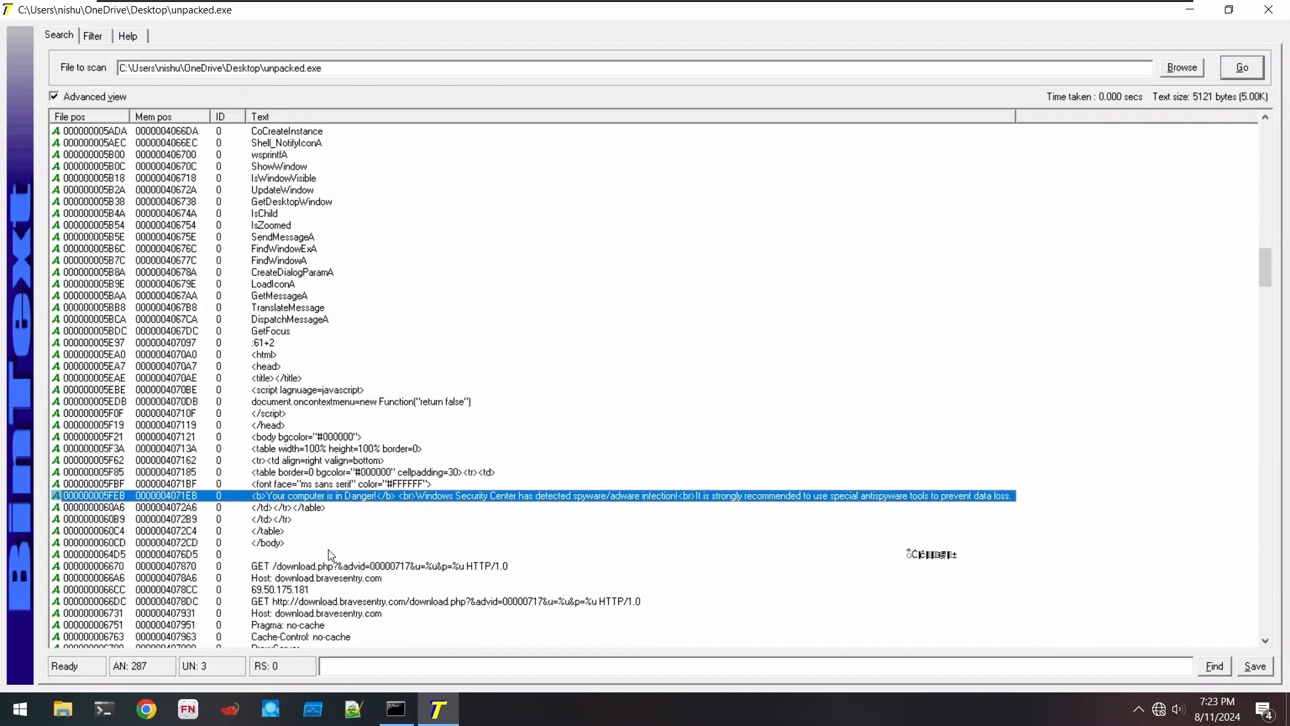
pyautogui.scroll(-1, 330, 554)
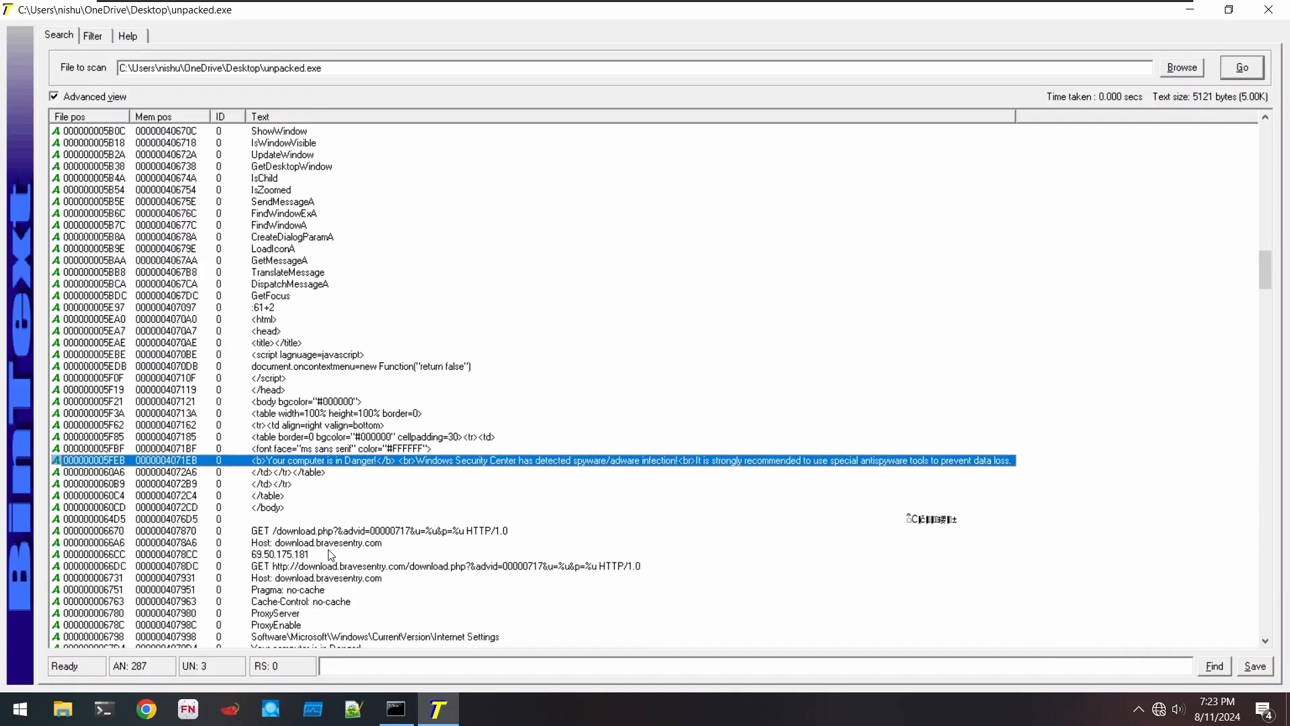
pyautogui.scroll(-1, 331, 555)
pyautogui.scroll(-1, 341, 560)
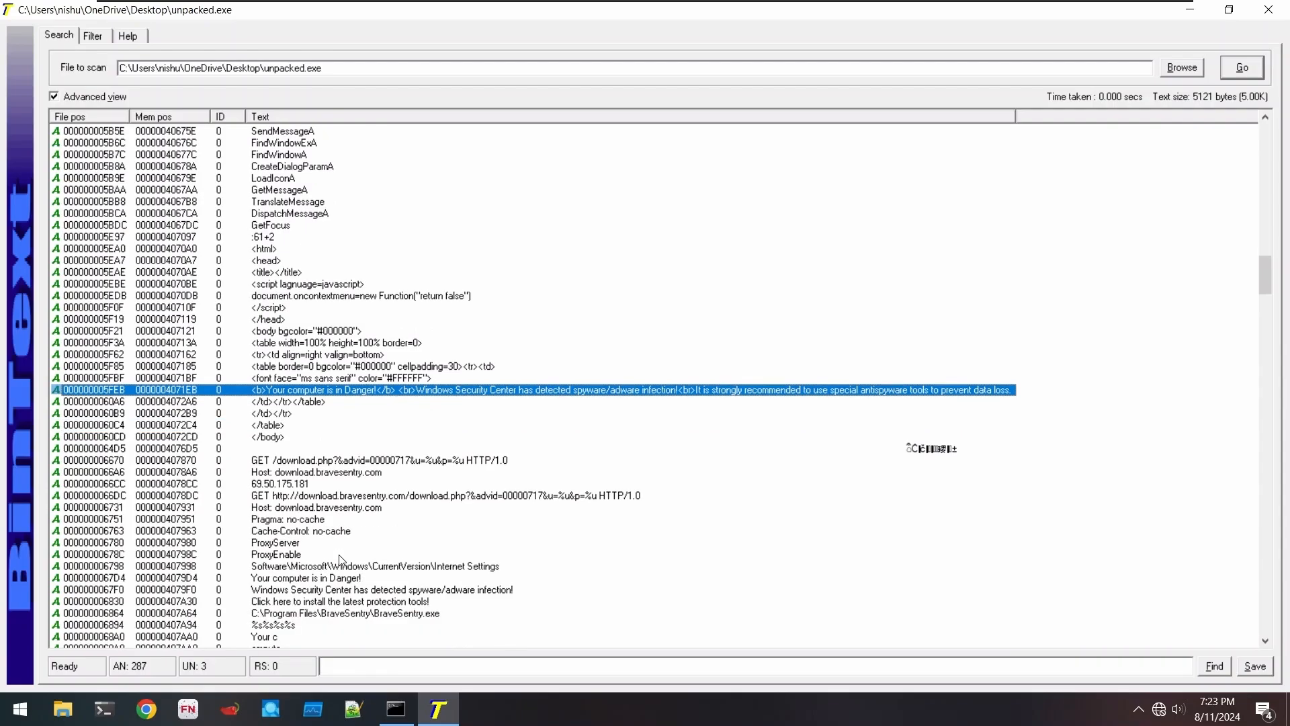
pyautogui.click(256, 463)
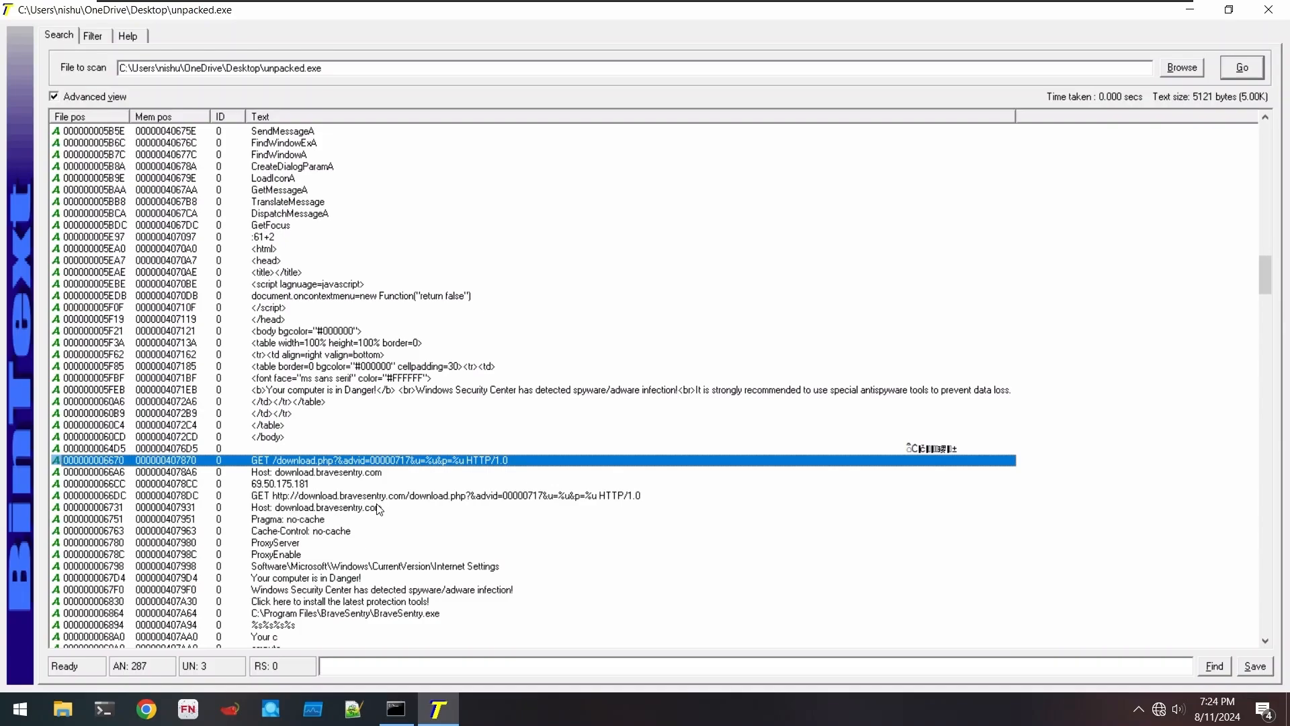
pyautogui.scroll(-1, 314, 584)
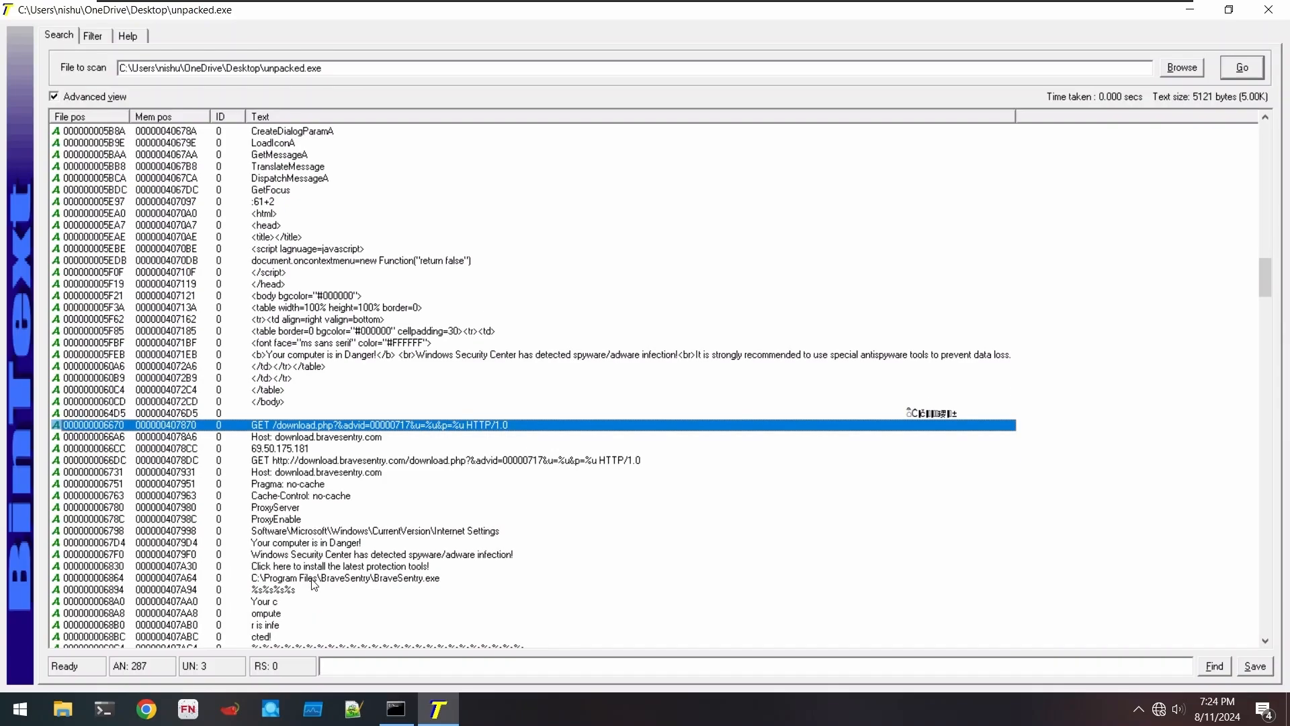
pyautogui.scroll(-3, 314, 584)
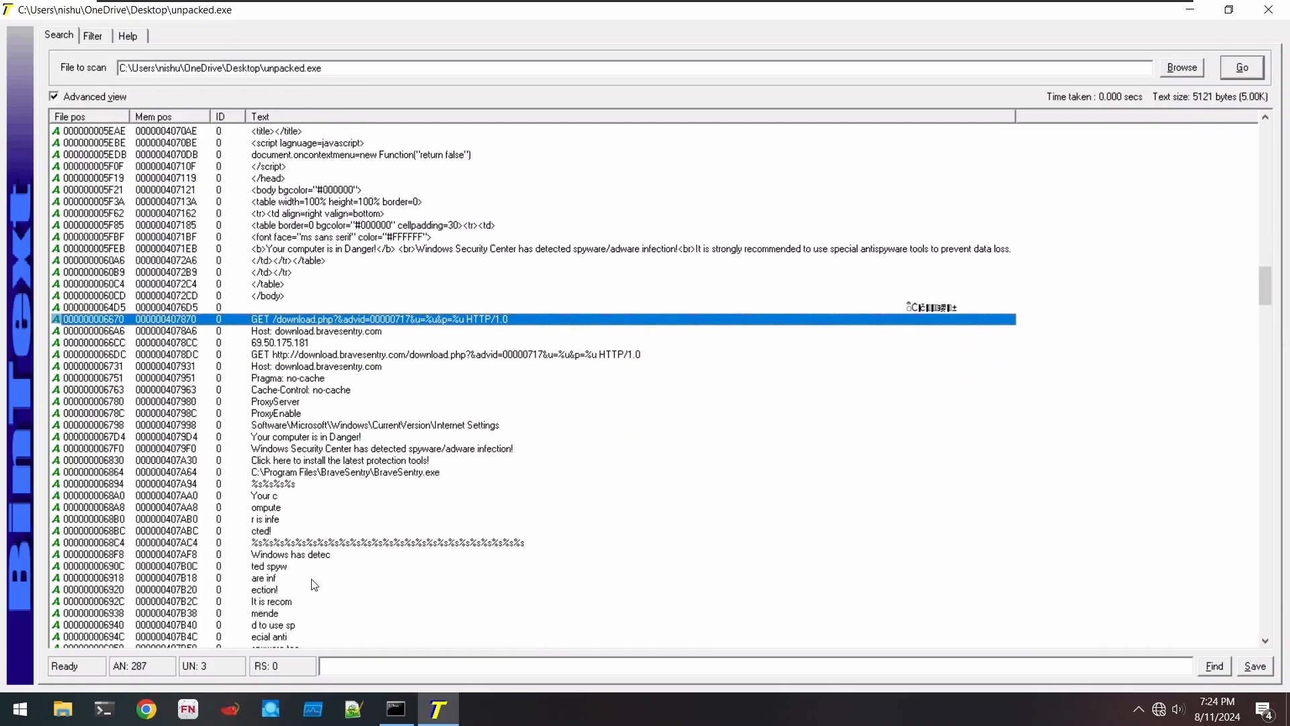
pyautogui.scroll(-4, 314, 583)
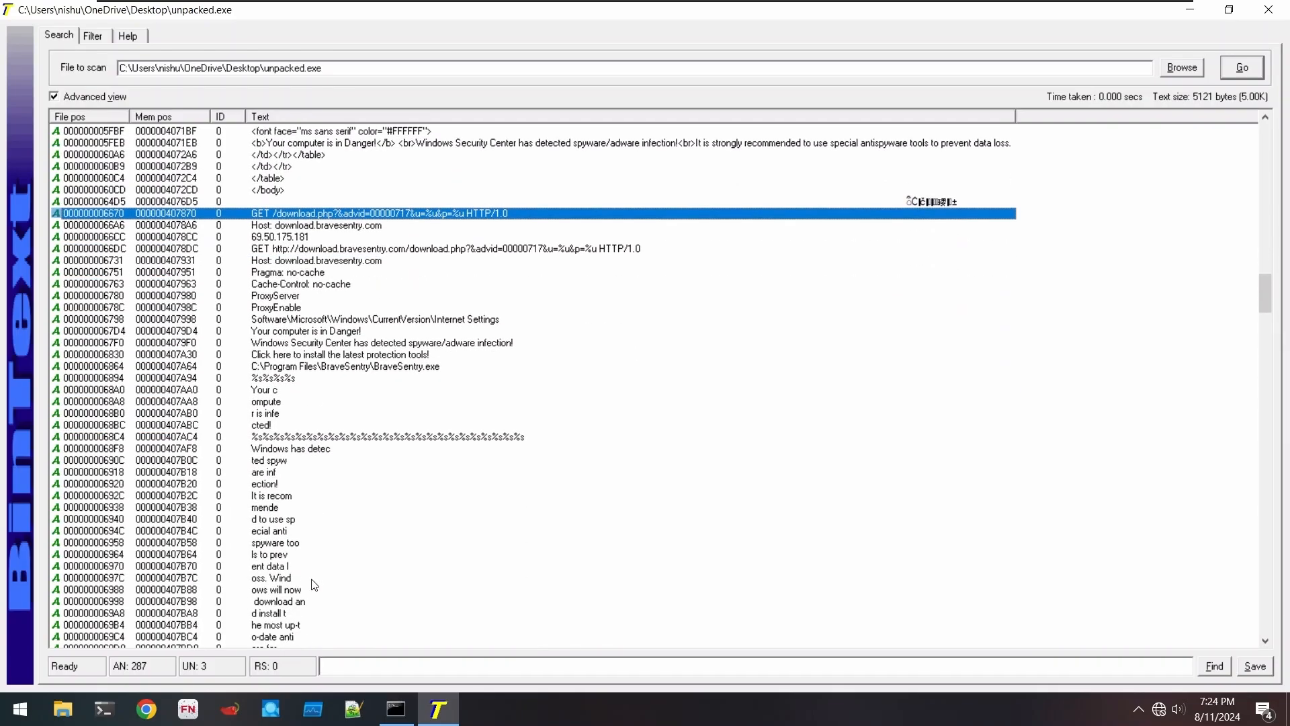
pyautogui.scroll(-1, 313, 584)
pyautogui.scroll(-1, 313, 584)
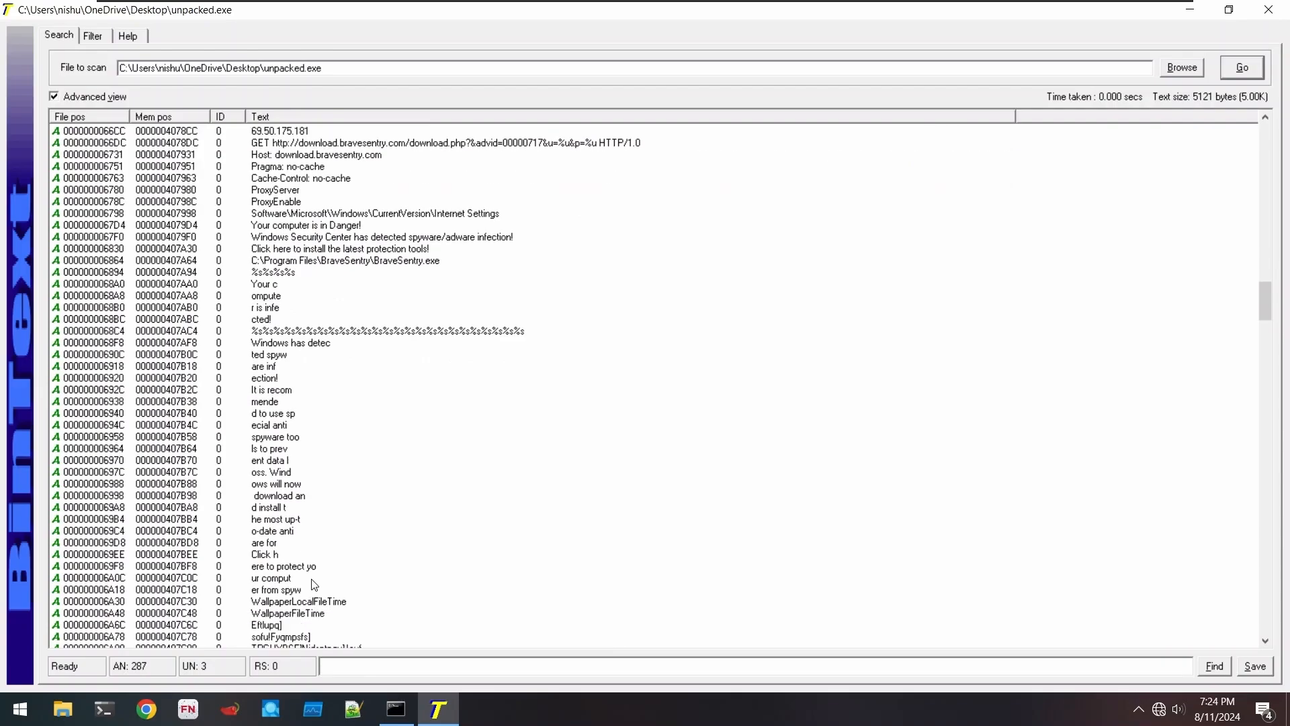
# - Examine the strings extracted from unpacked.exe, covering its alert text, registry paths, runtime messages and imported API names
pyautogui.scroll(-2, 314, 583)
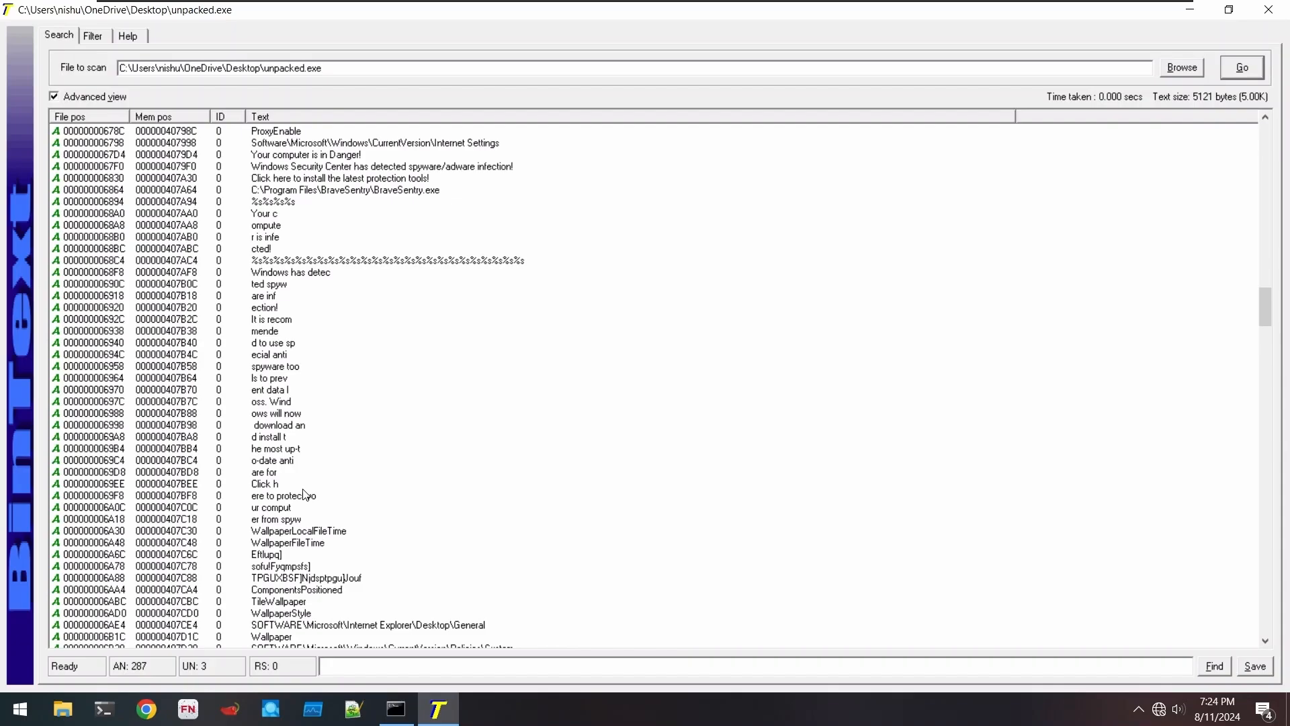
pyautogui.scroll(-2, 467, 381)
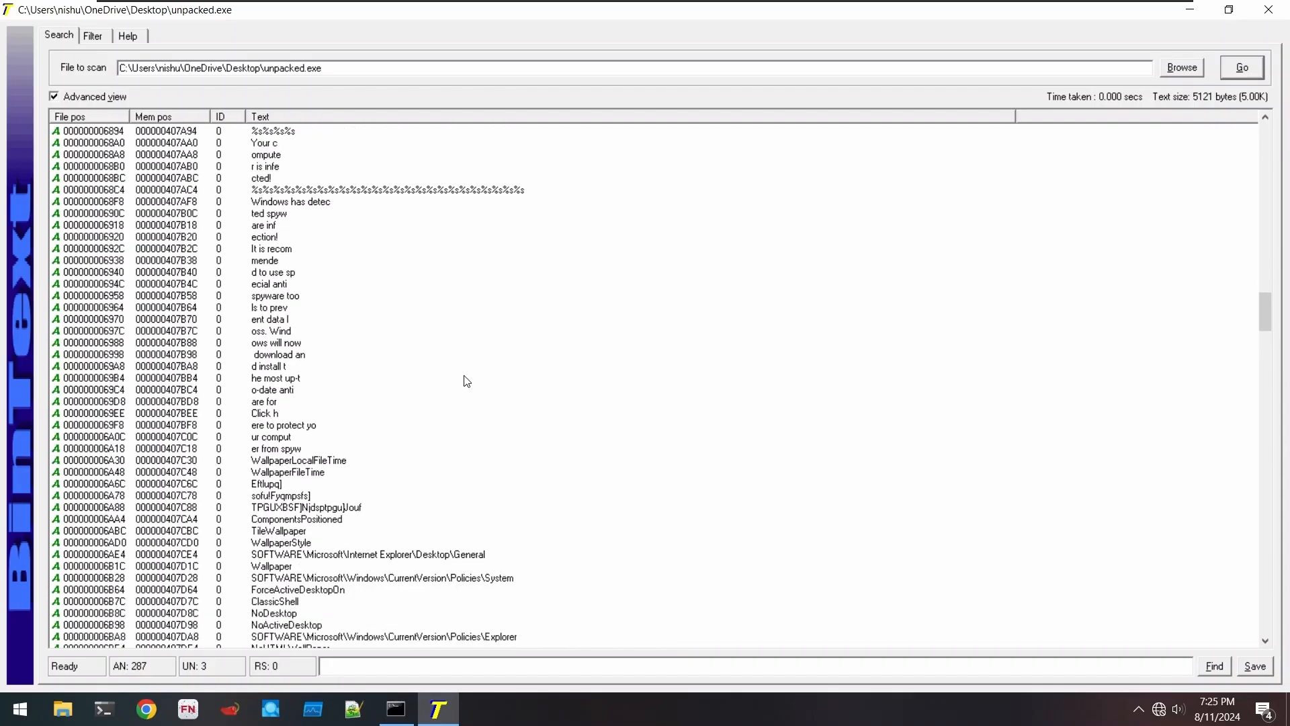
pyautogui.scroll(-3, 472, 377)
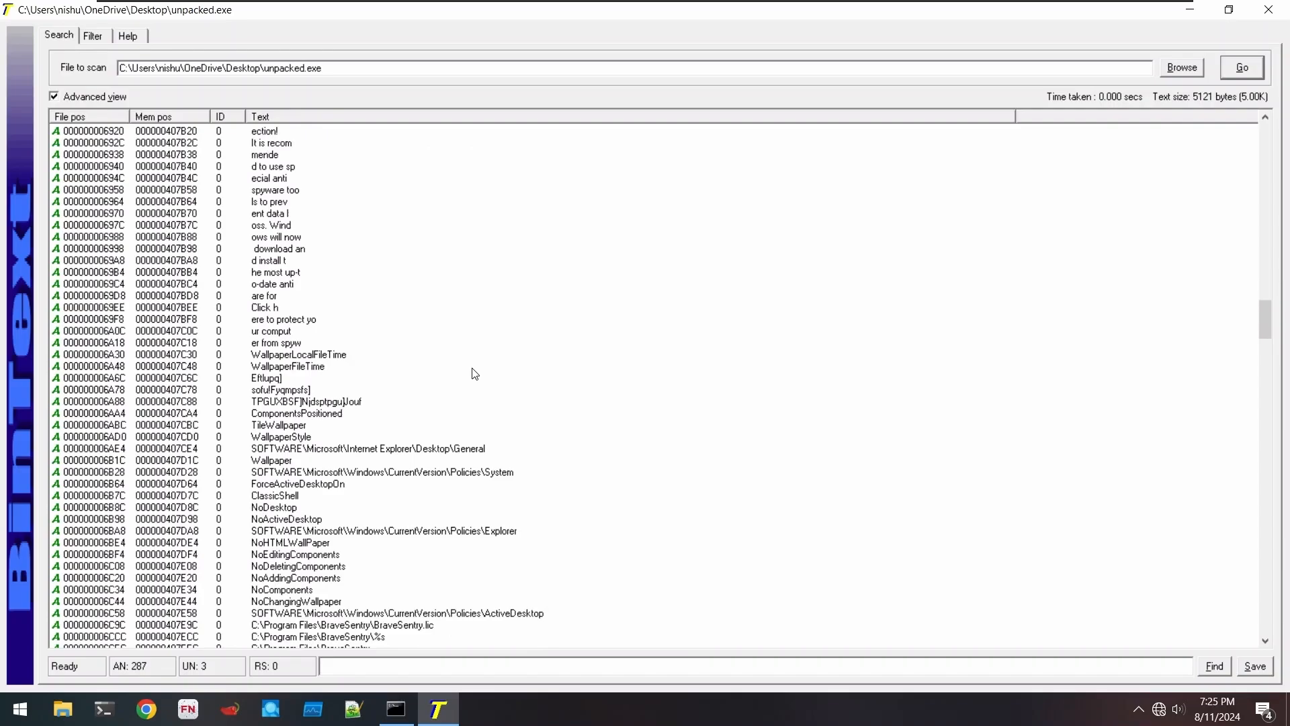
pyautogui.scroll(-5, 475, 374)
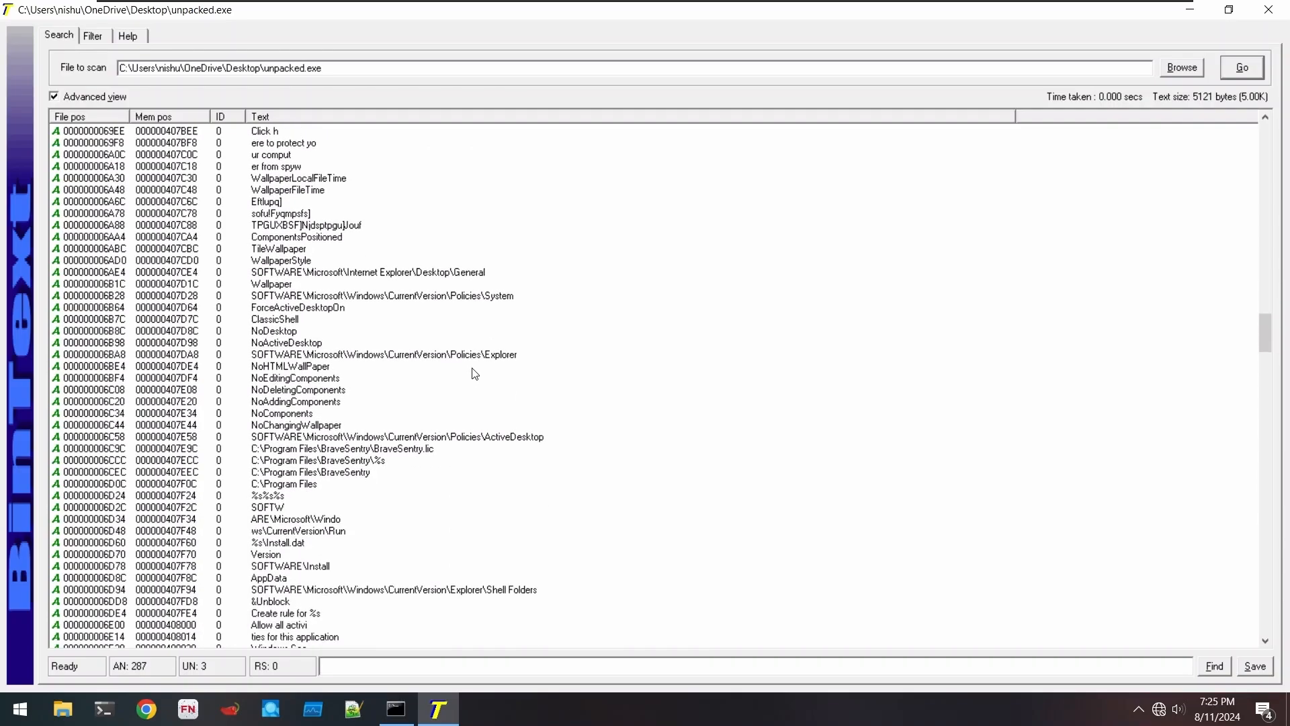
pyautogui.scroll(-8, 475, 374)
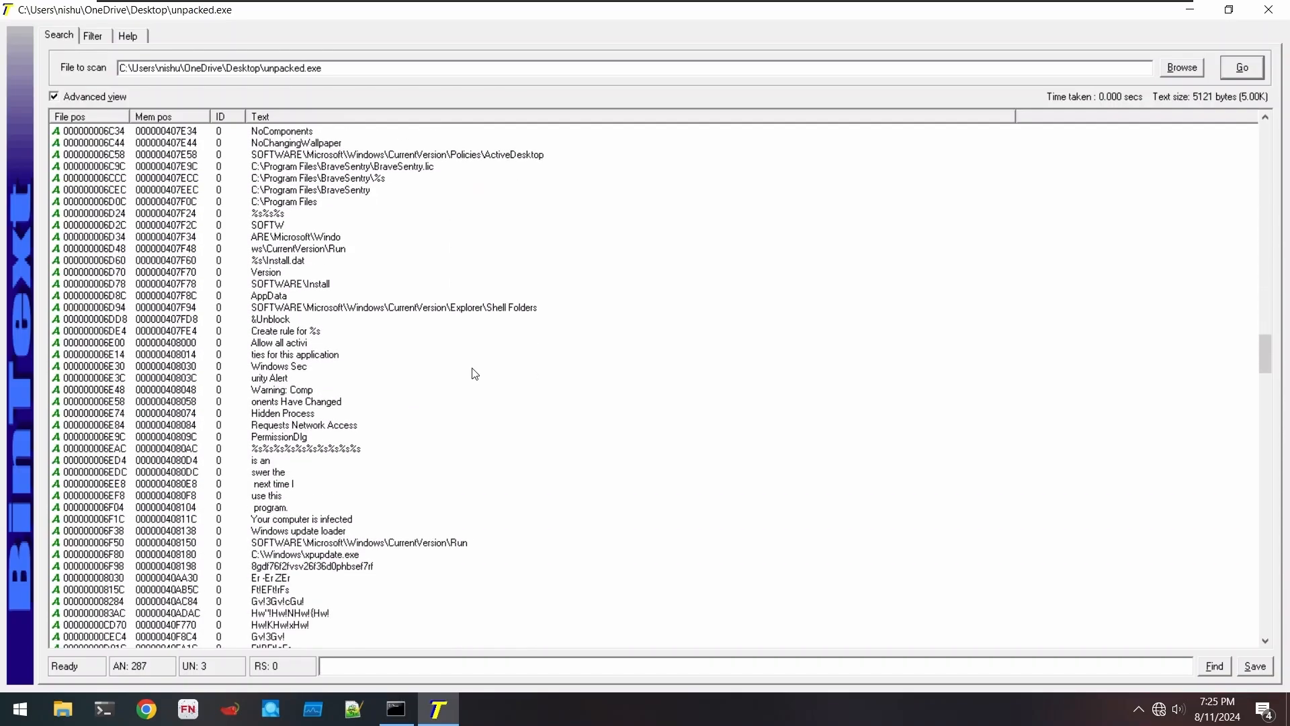
pyautogui.scroll(-8, 475, 374)
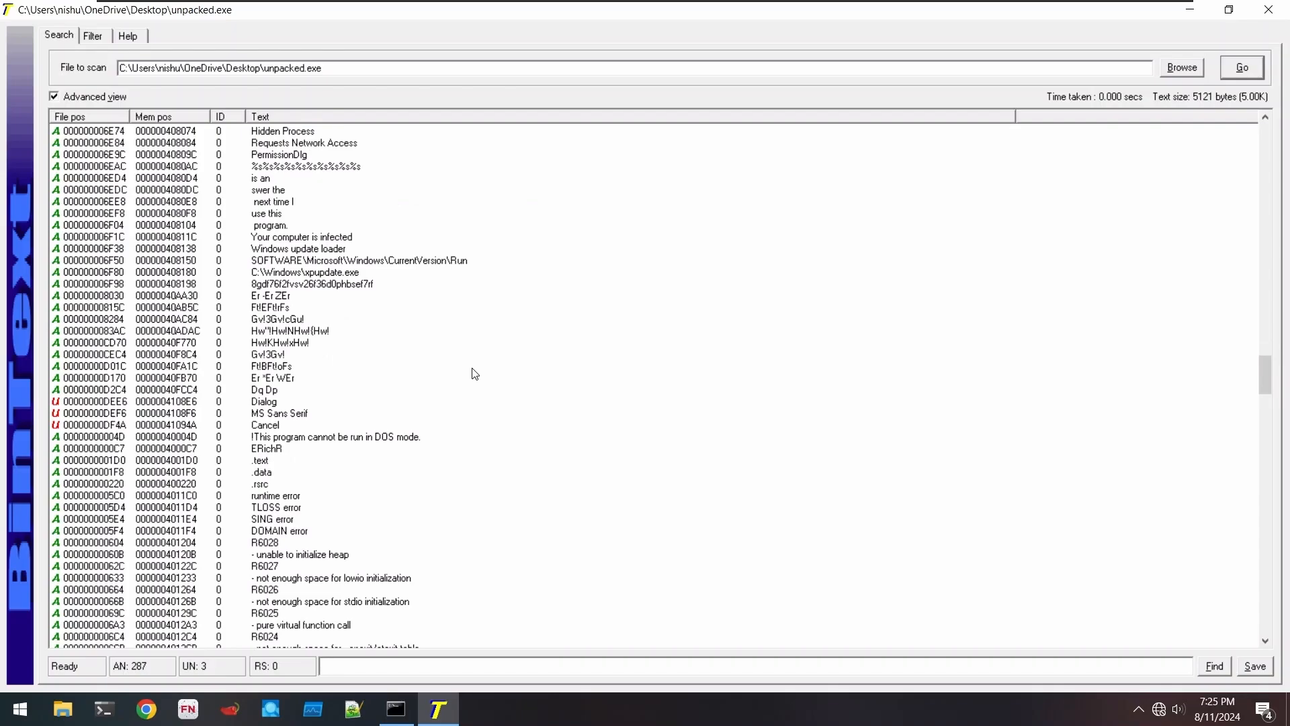
pyautogui.scroll(-12, 475, 375)
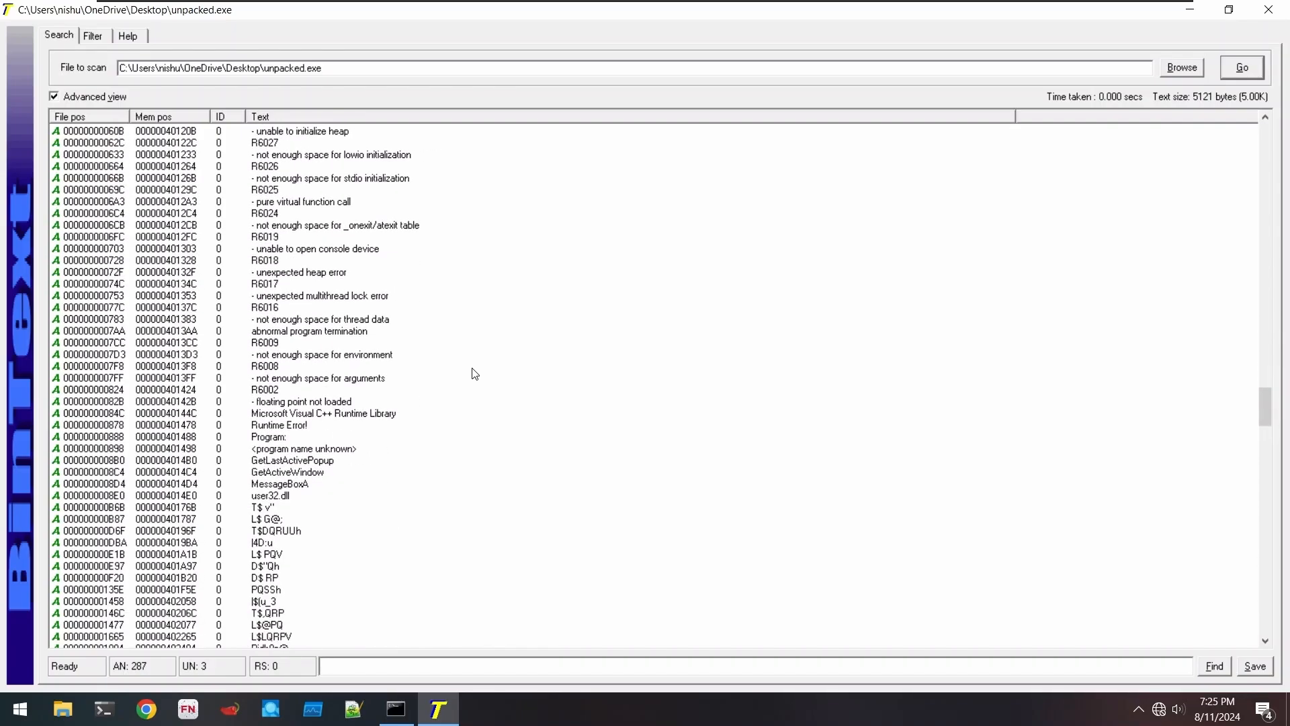
pyautogui.scroll(-15, 475, 374)
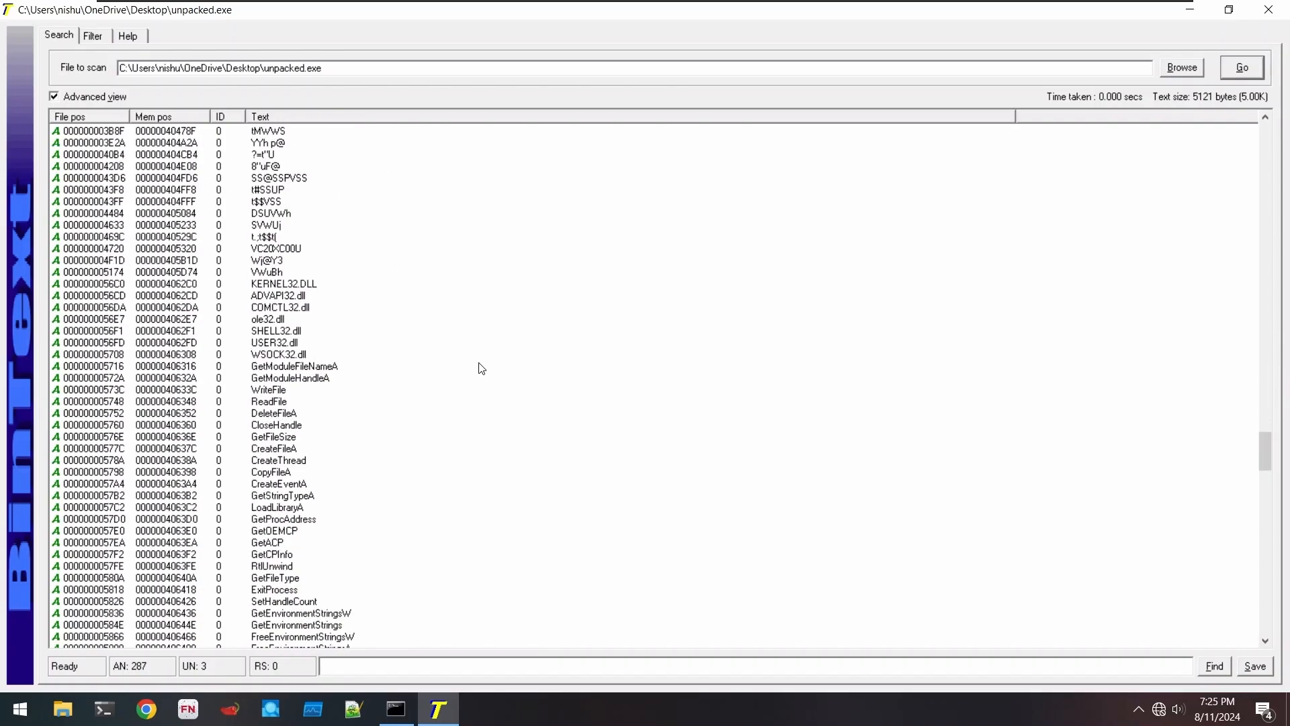
pyautogui.scroll(-1, 481, 368)
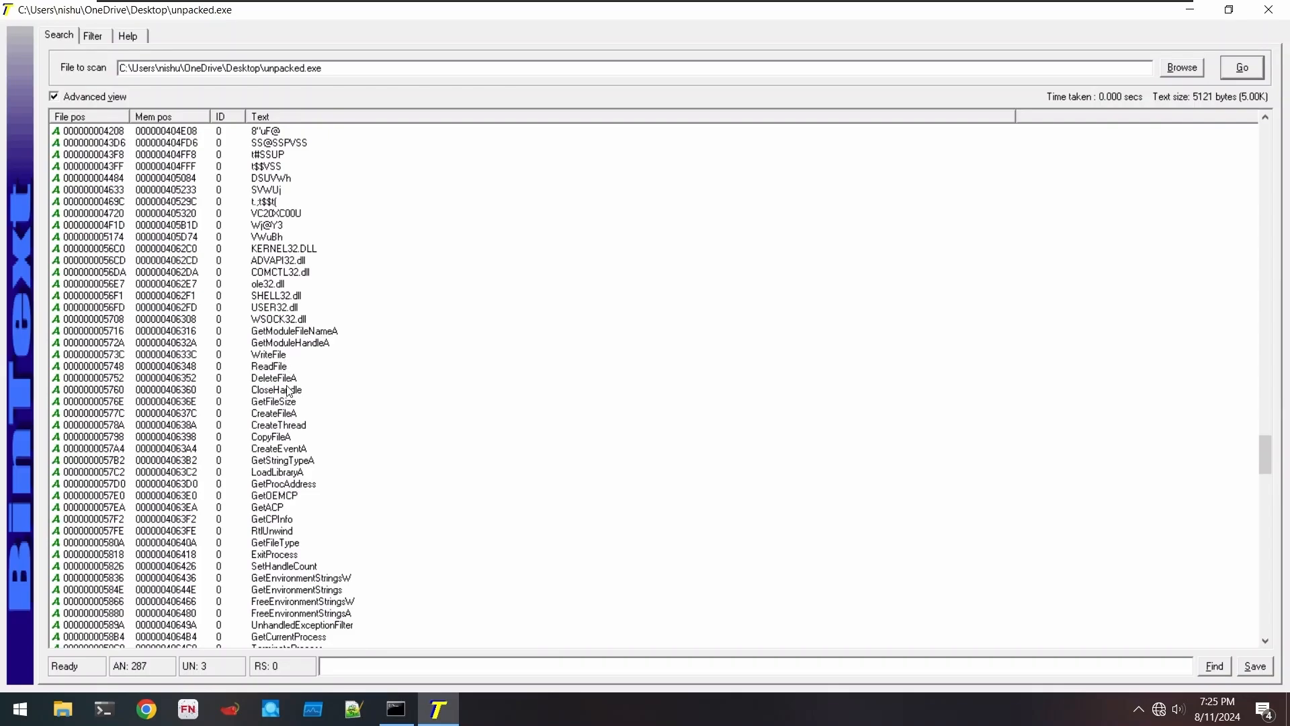
pyautogui.scroll(-20, 287, 378)
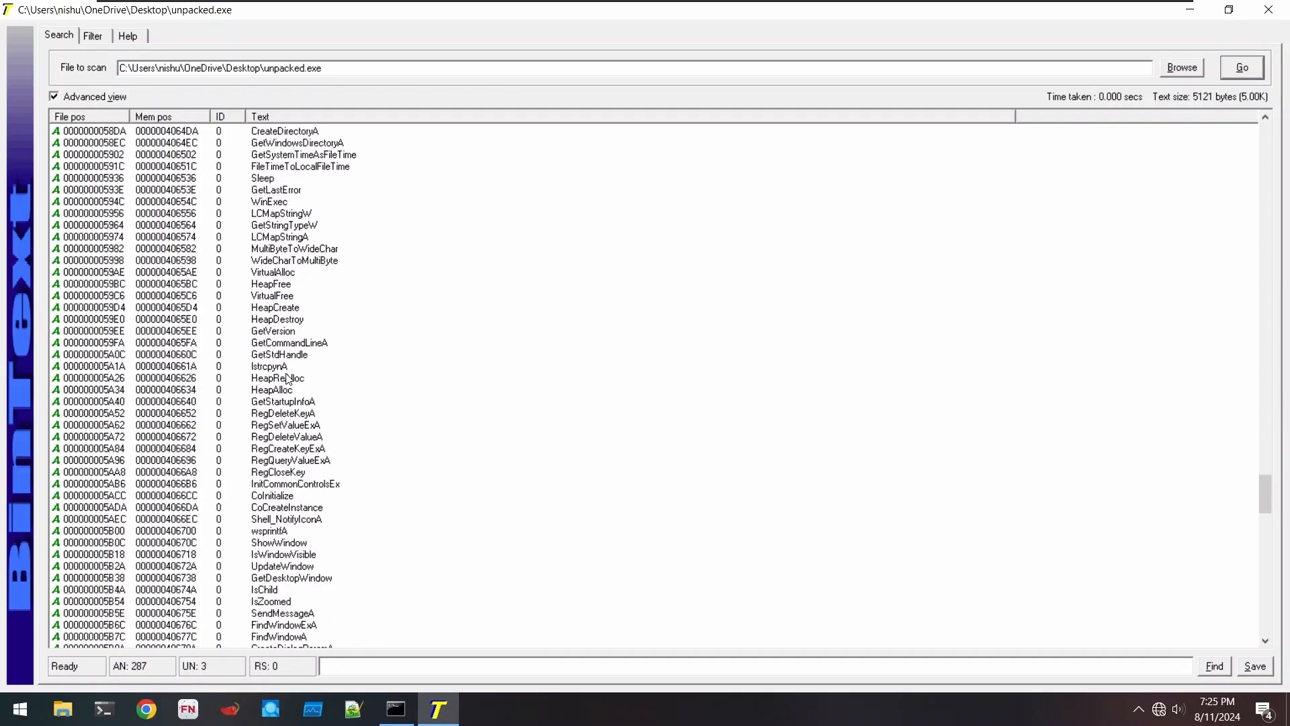
pyautogui.scroll(-4, 287, 378)
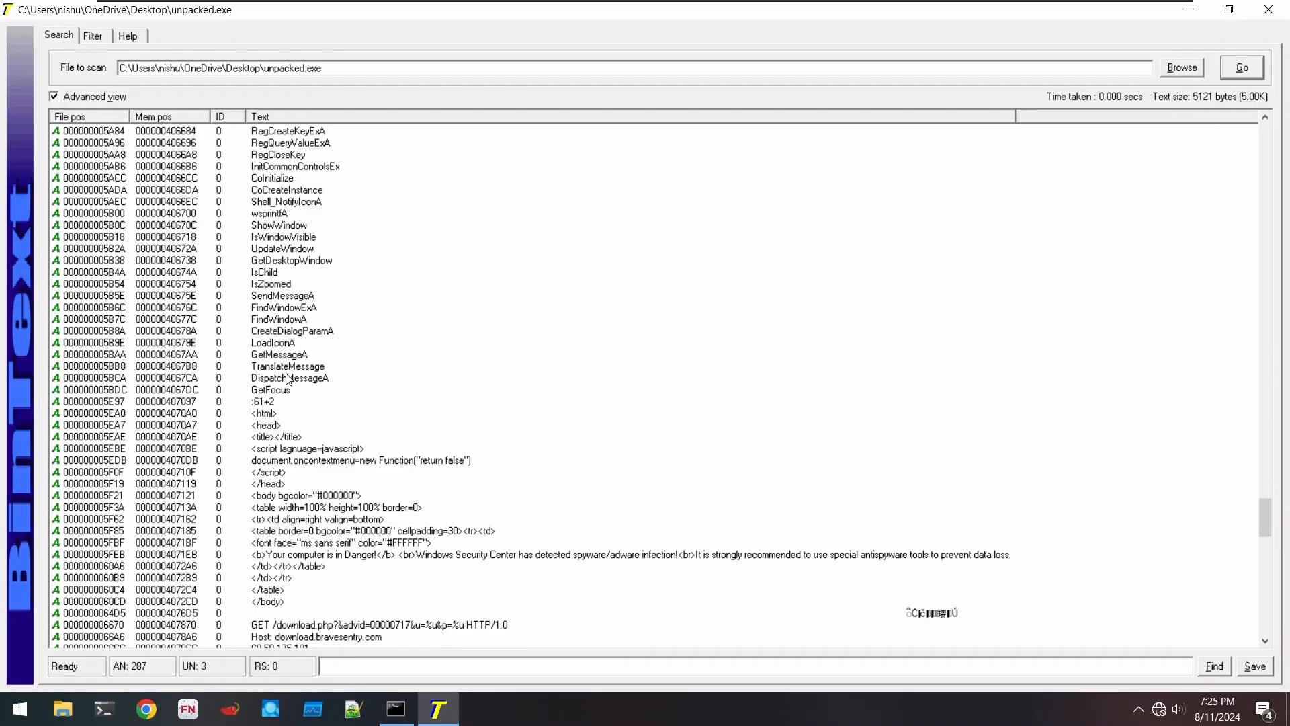
# - Review the embedded HTML, download requests, wallpaper policy keys and install paths among the strings of unpacked.exe
pyautogui.scroll(-2, 287, 378)
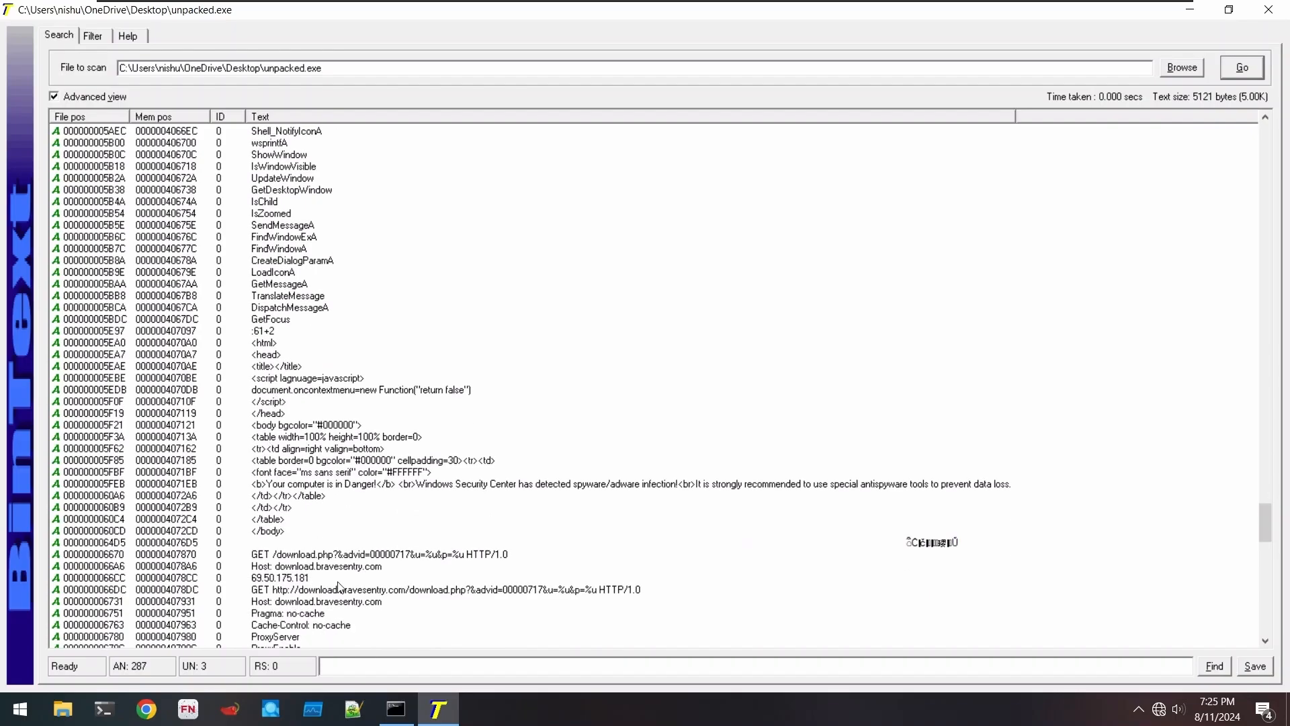
pyautogui.scroll(1, 305, 529)
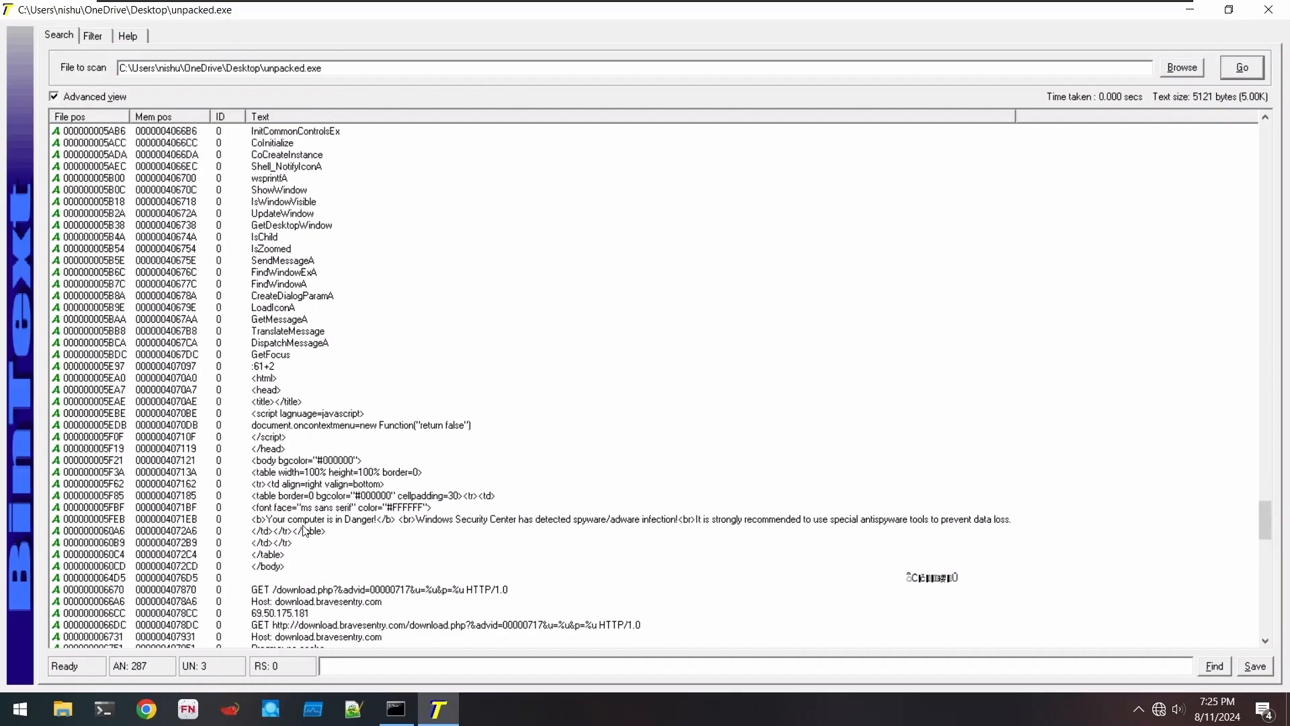
pyautogui.scroll(1, 306, 530)
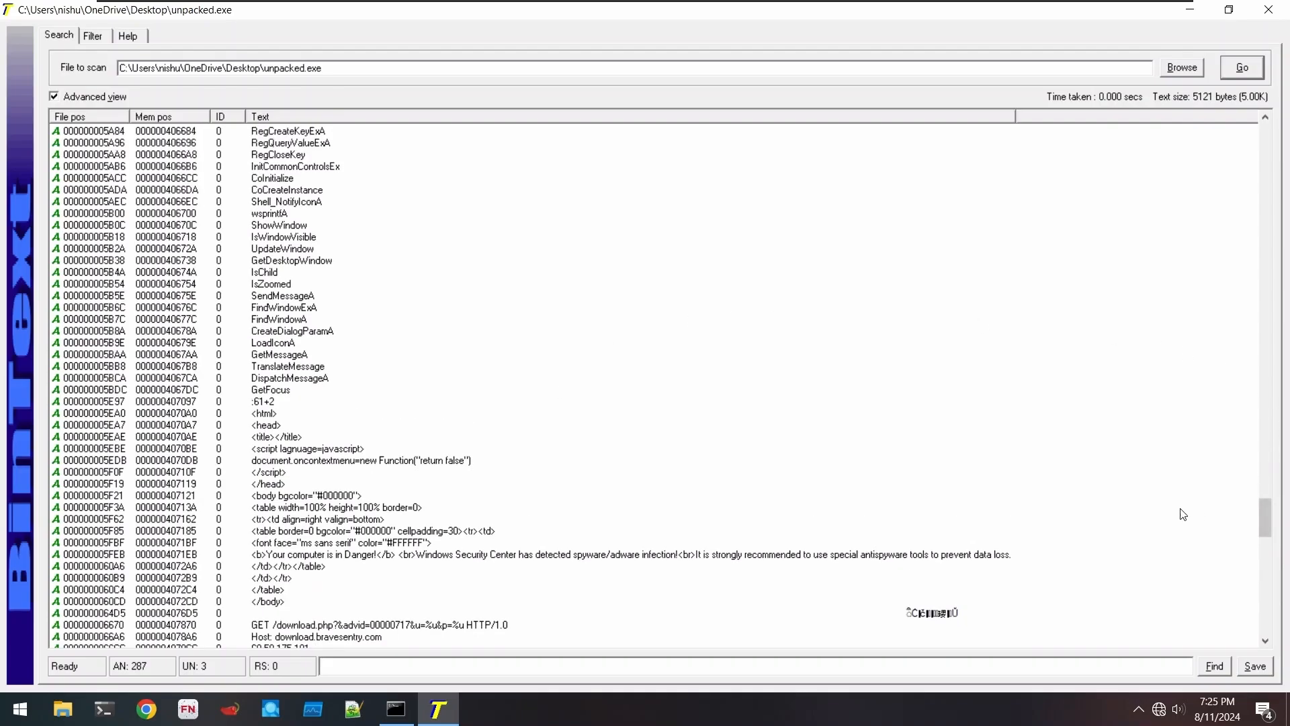
pyautogui.scroll(-3, 841, 444)
pyautogui.scroll(-3, 503, 497)
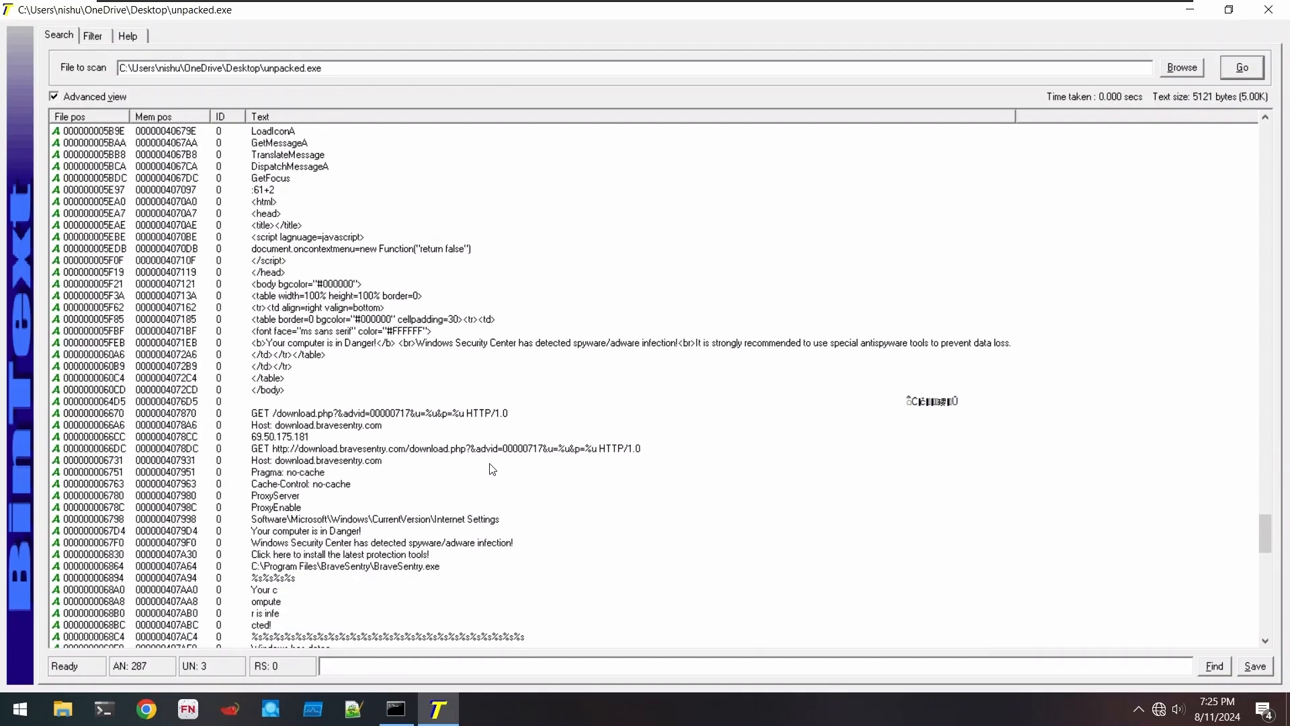
pyautogui.scroll(-2, 490, 440)
pyautogui.scroll(-2, 490, 437)
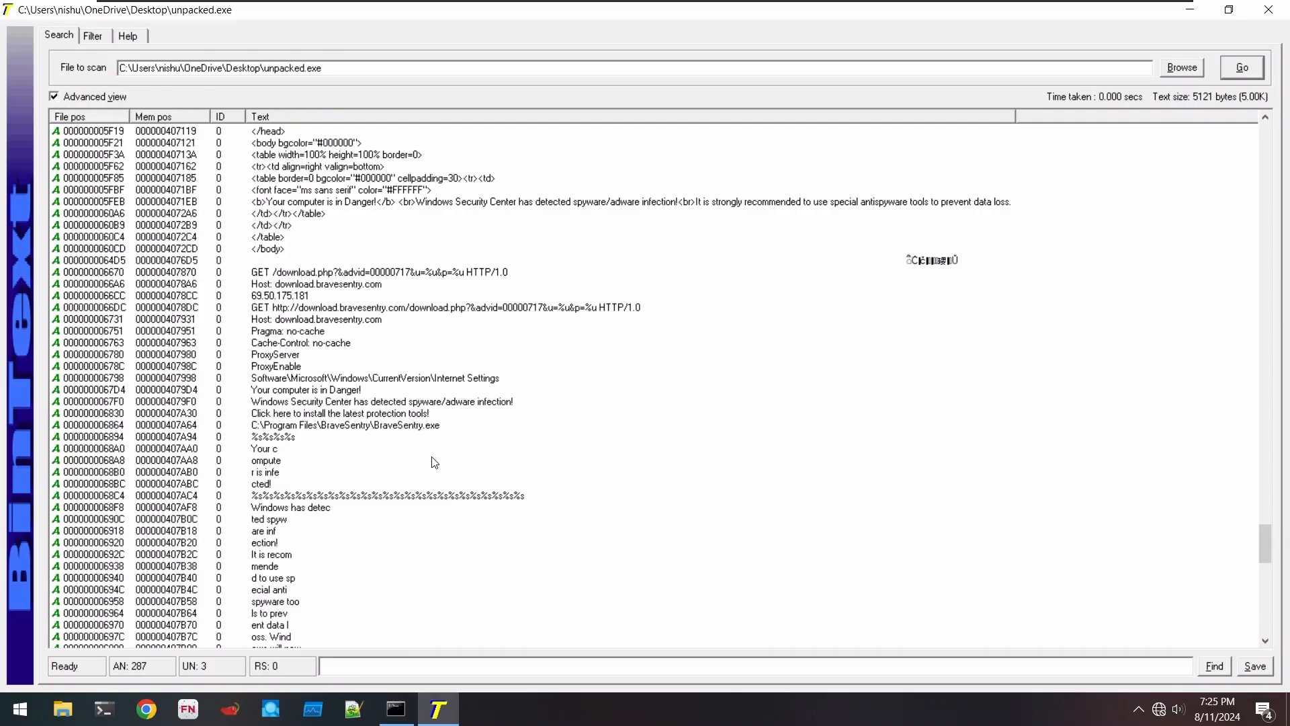
pyautogui.scroll(-2, 352, 494)
pyautogui.scroll(-8, 346, 507)
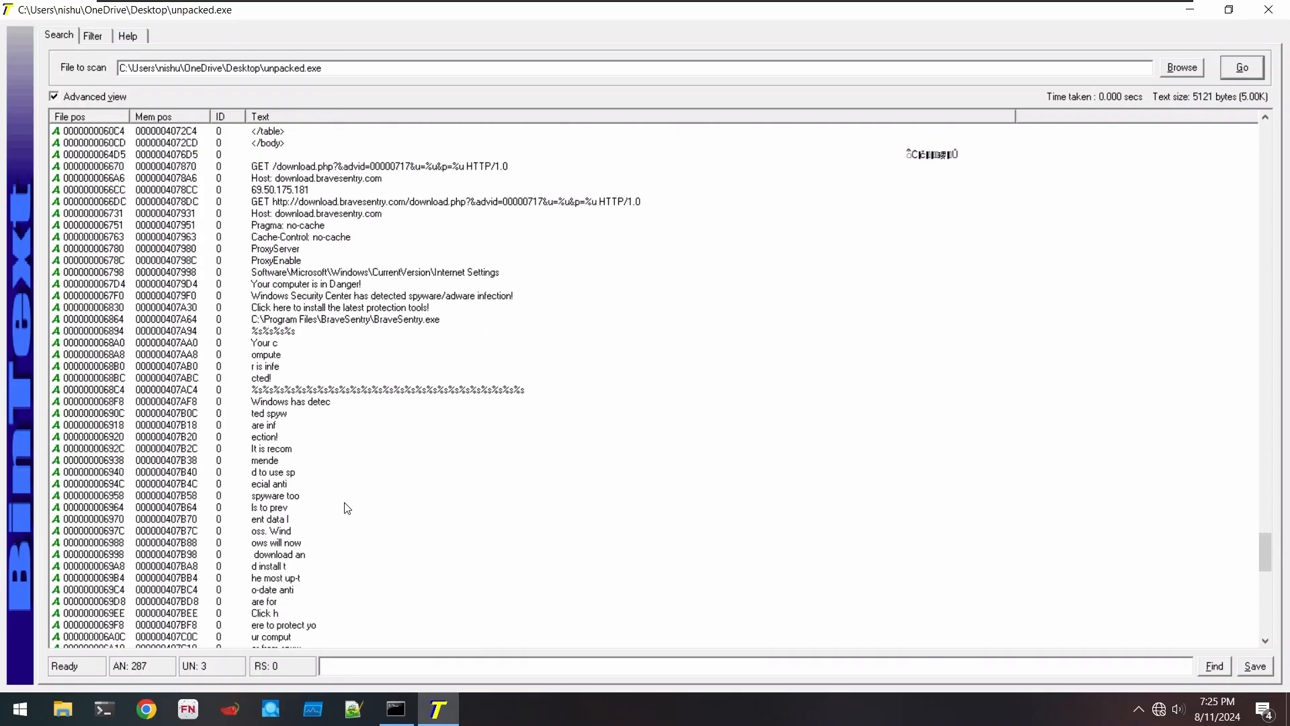
pyautogui.scroll(-7, 347, 507)
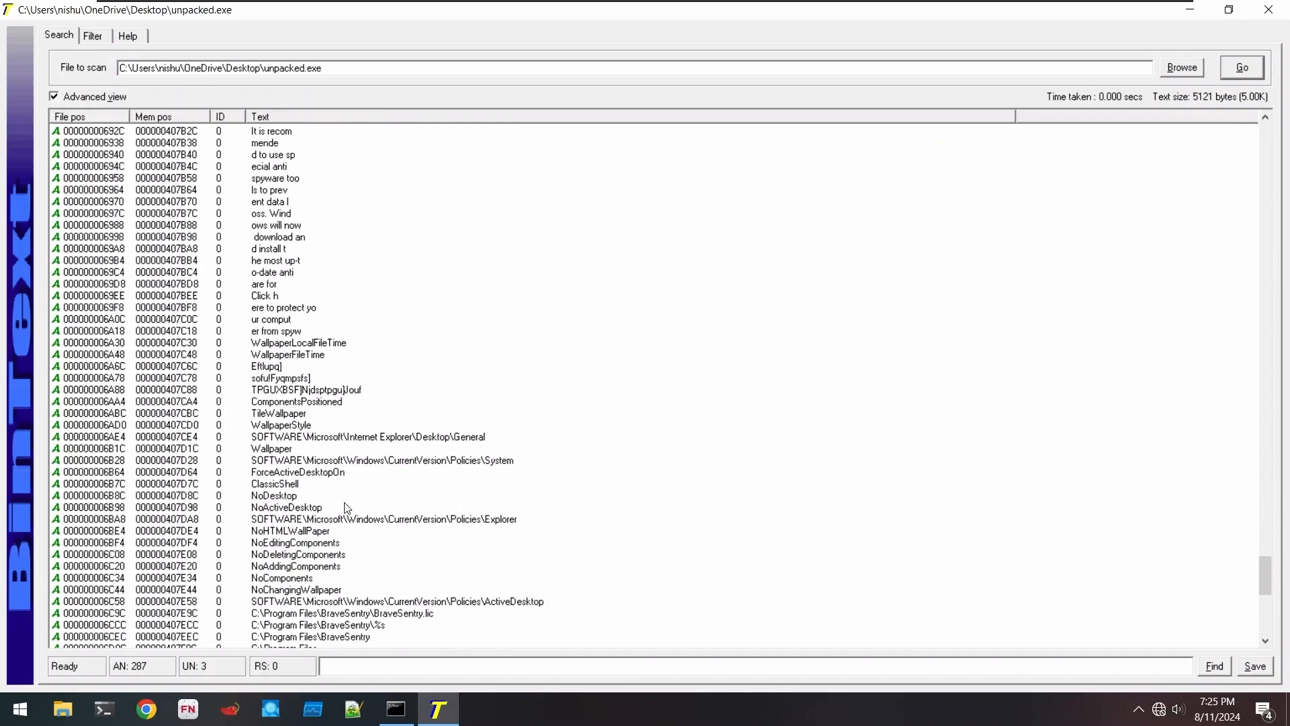
pyautogui.scroll(-8, 347, 507)
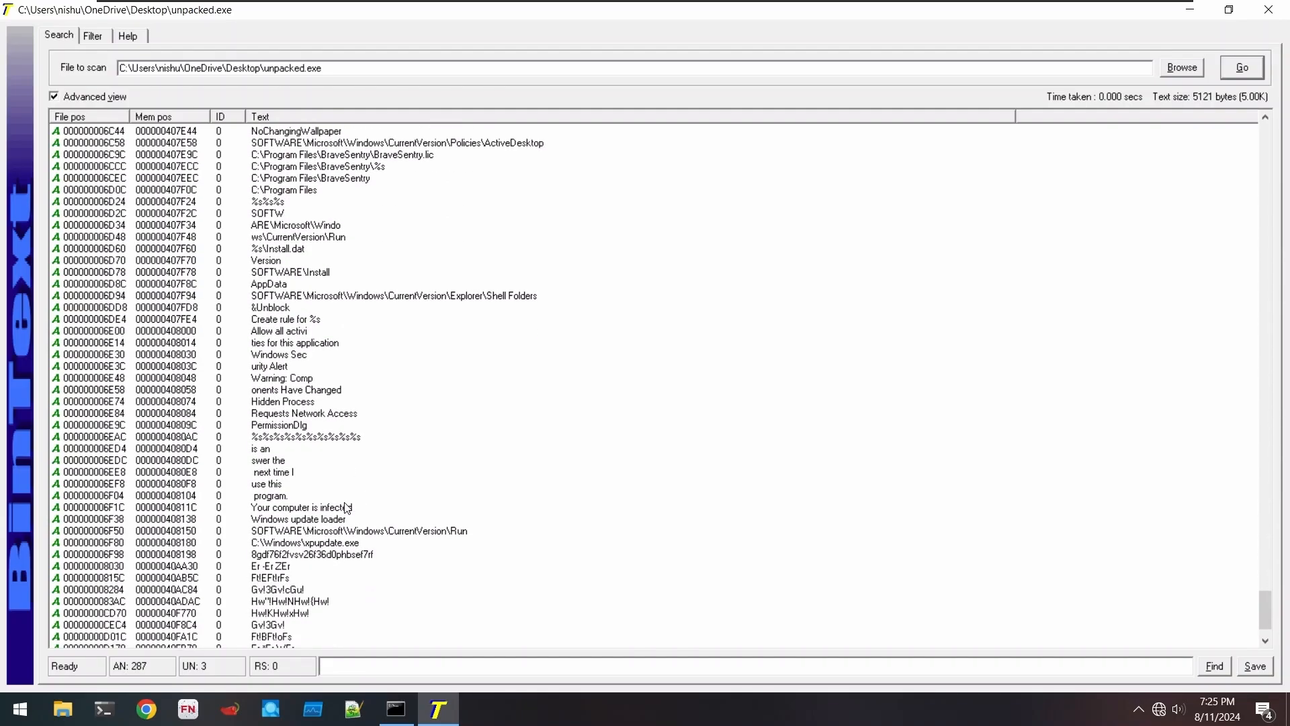
pyautogui.scroll(-1, 361, 541)
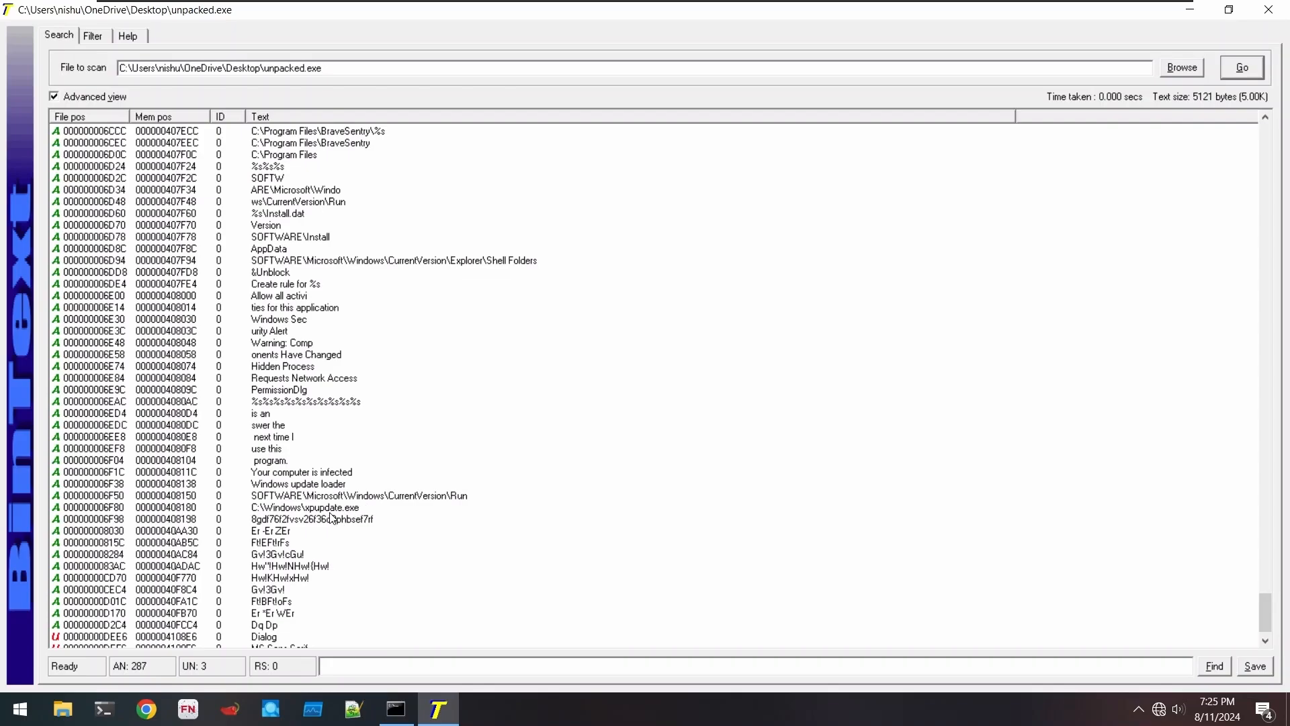
# - Highlight the C:\Windows\xpupdate.exe string and examine the entries around it
pyautogui.scroll(2, 329, 513)
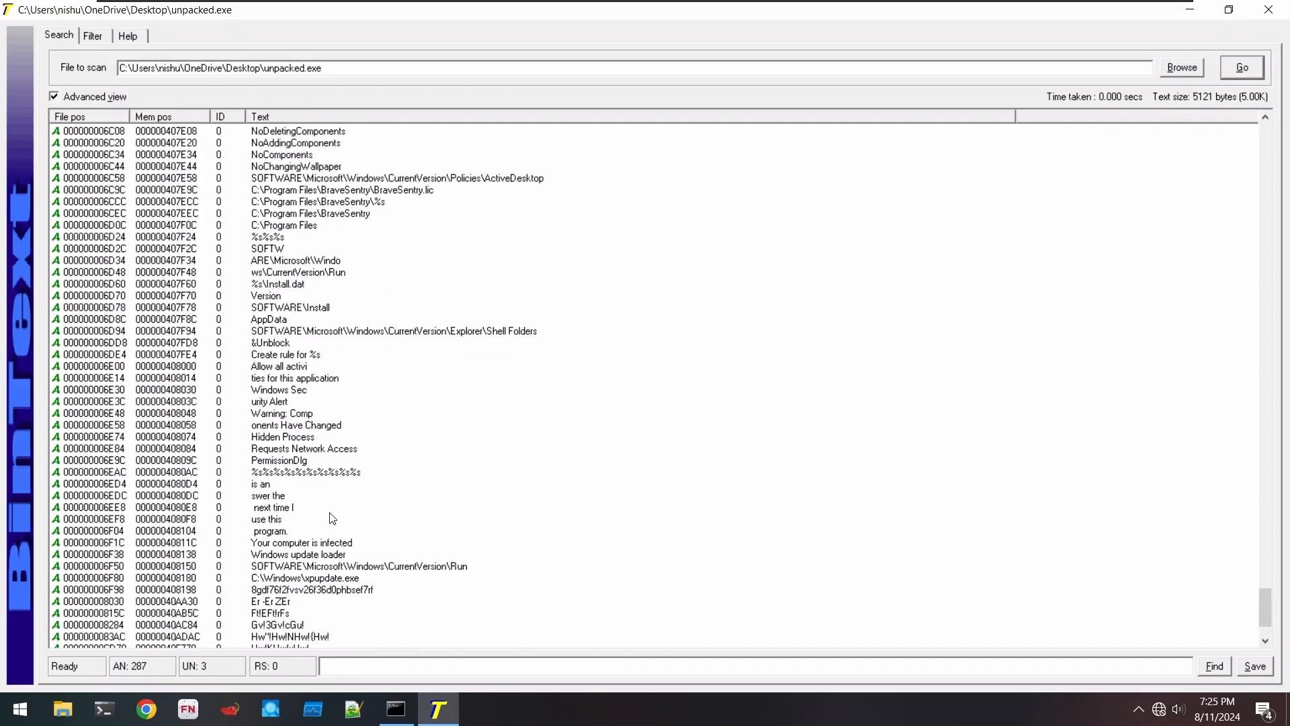
pyautogui.scroll(-2, 329, 514)
pyautogui.press('super')
pyautogui.click(370, 509)
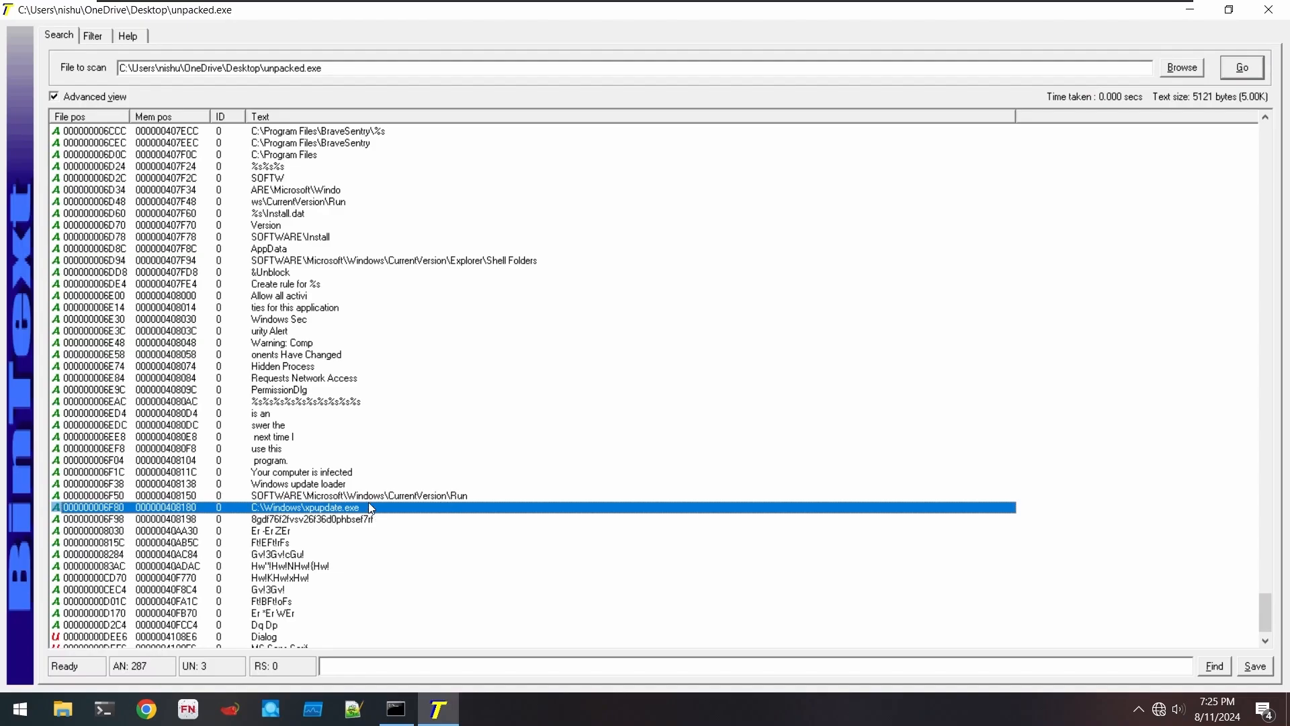
pyautogui.scroll(1, 368, 503)
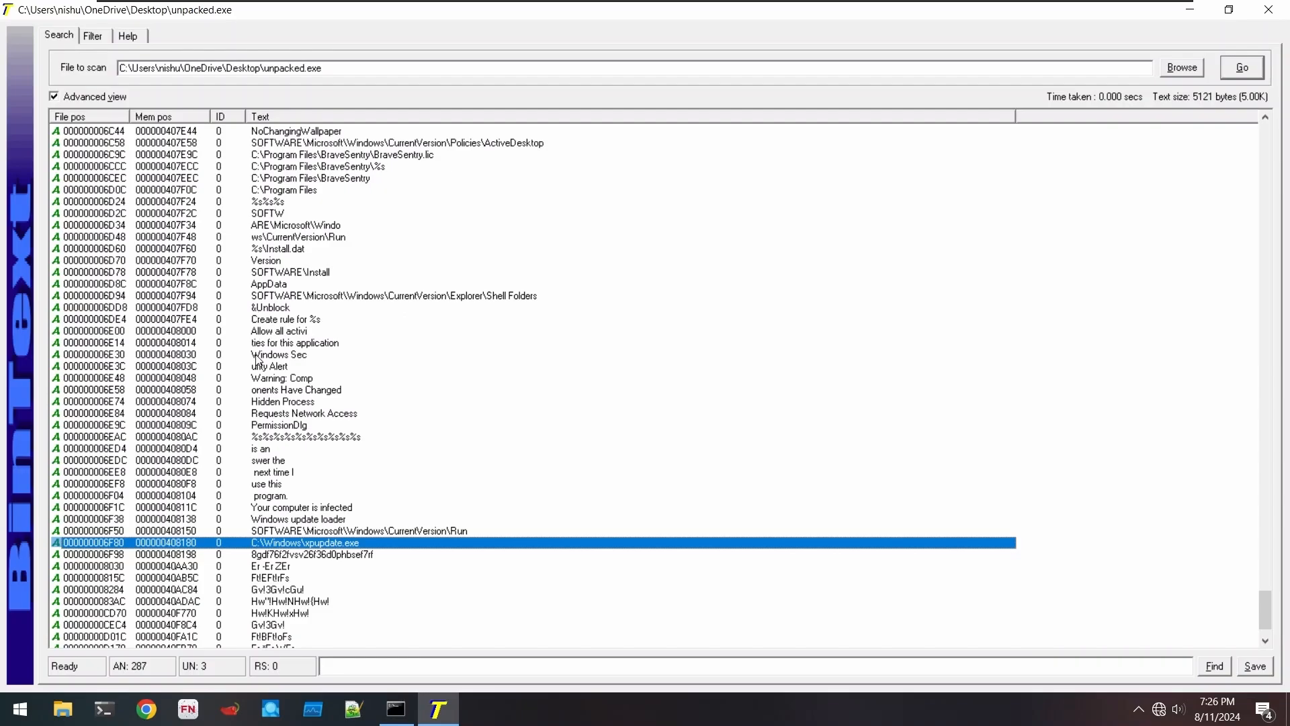
pyautogui.scroll(-2, 257, 360)
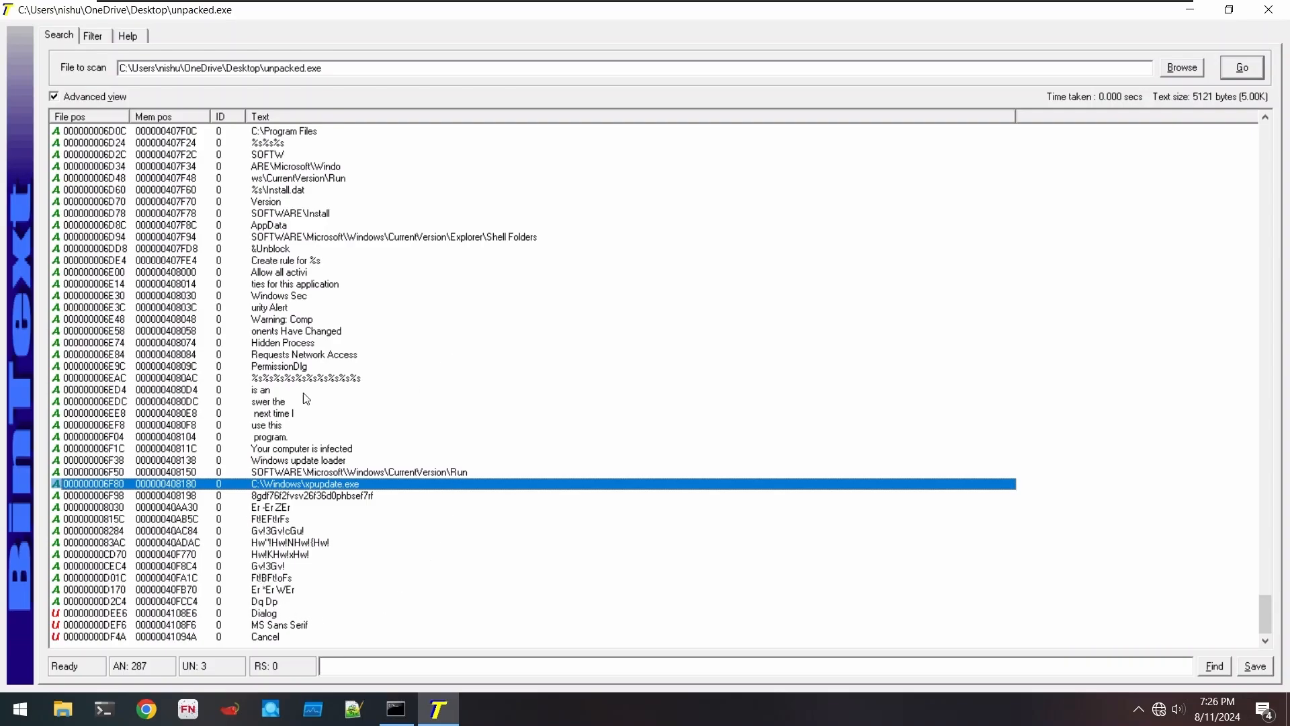
# - Close the string viewer and run xorsearch on unpacked.exe for the text http in Command Prompt
pyautogui.click(1265, 11)
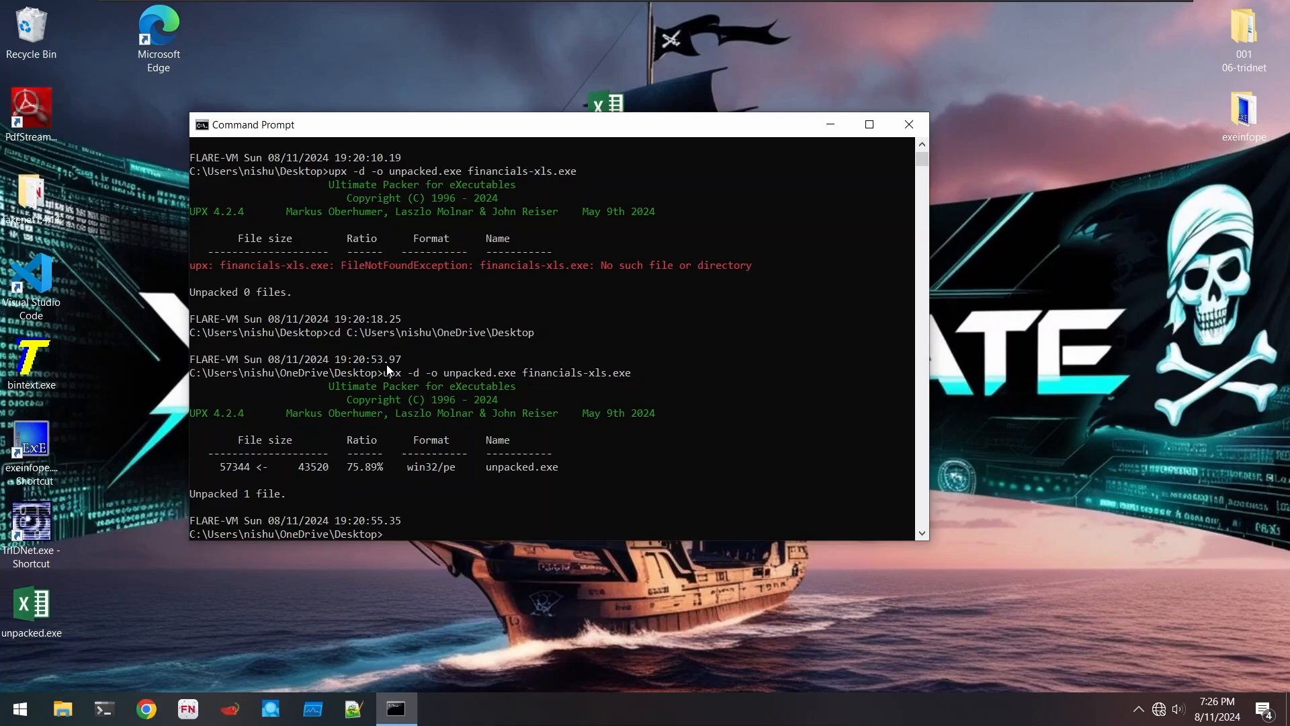
pyautogui.click(422, 534)
pyautogui.write('xorsearch')
pyautogui.write('unpacked.exe')
pyautogui.write('http')
pyautogui.press('Return')
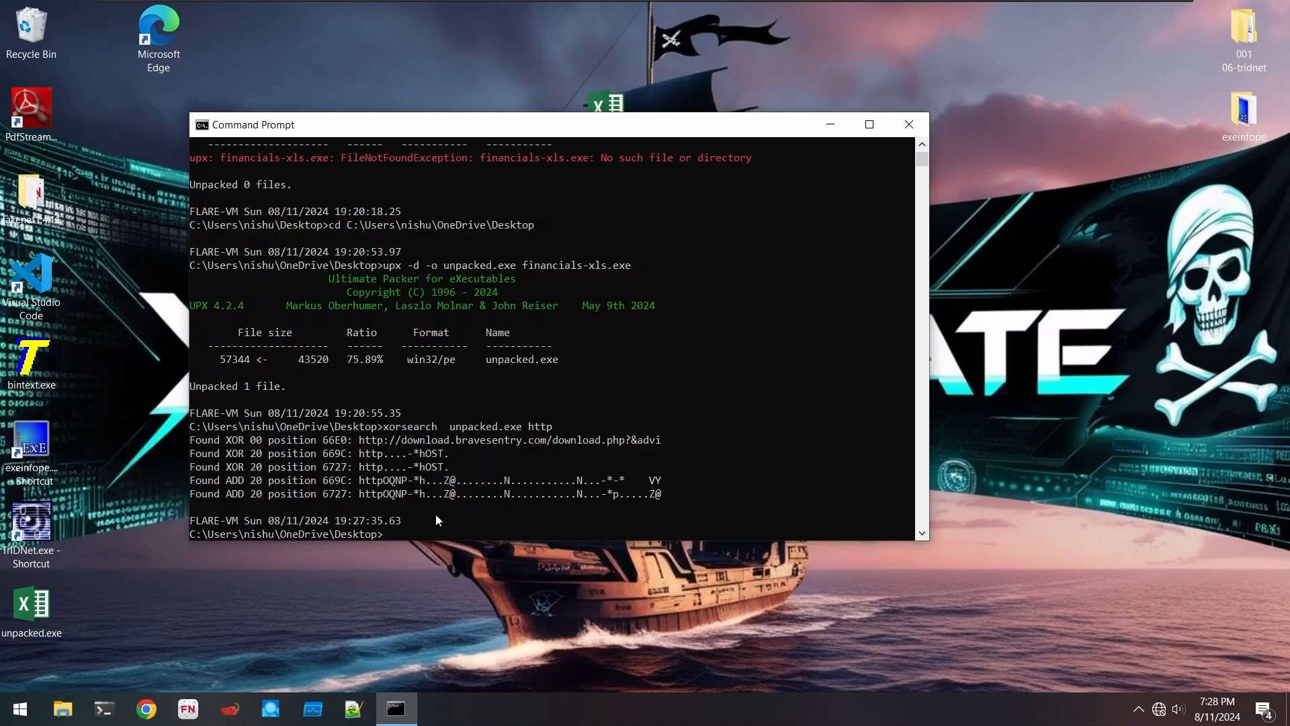
# - Recall the previous xorsearch command and change its search term to This without running it
pyautogui.press('Up')
pyautogui.press('BackSpace')
pyautogui.press('BackSpace')
pyautogui.press('BackSpace')
pyautogui.press('BackSpace')
pyautogui.write('this')
pyautogui.press('Left')
pyautogui.press('Left')
pyautogui.press('Left')
pyautogui.press('BackSpace')
pyautogui.write('T')
# - Switch to BinText to scan unpacked.exe and check its first strings, then close it
pyautogui.doubleClick(32, 363)
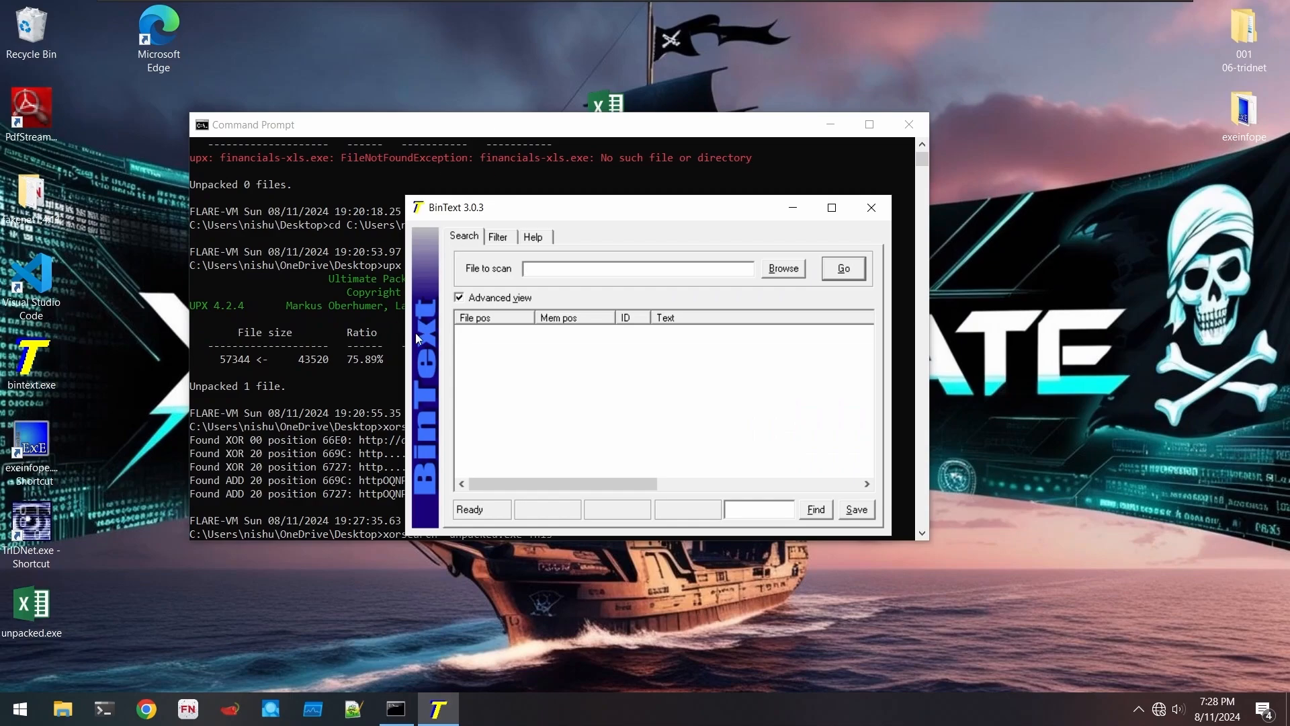
pyautogui.moveTo(31, 605); pyautogui.dragTo(643, 335)
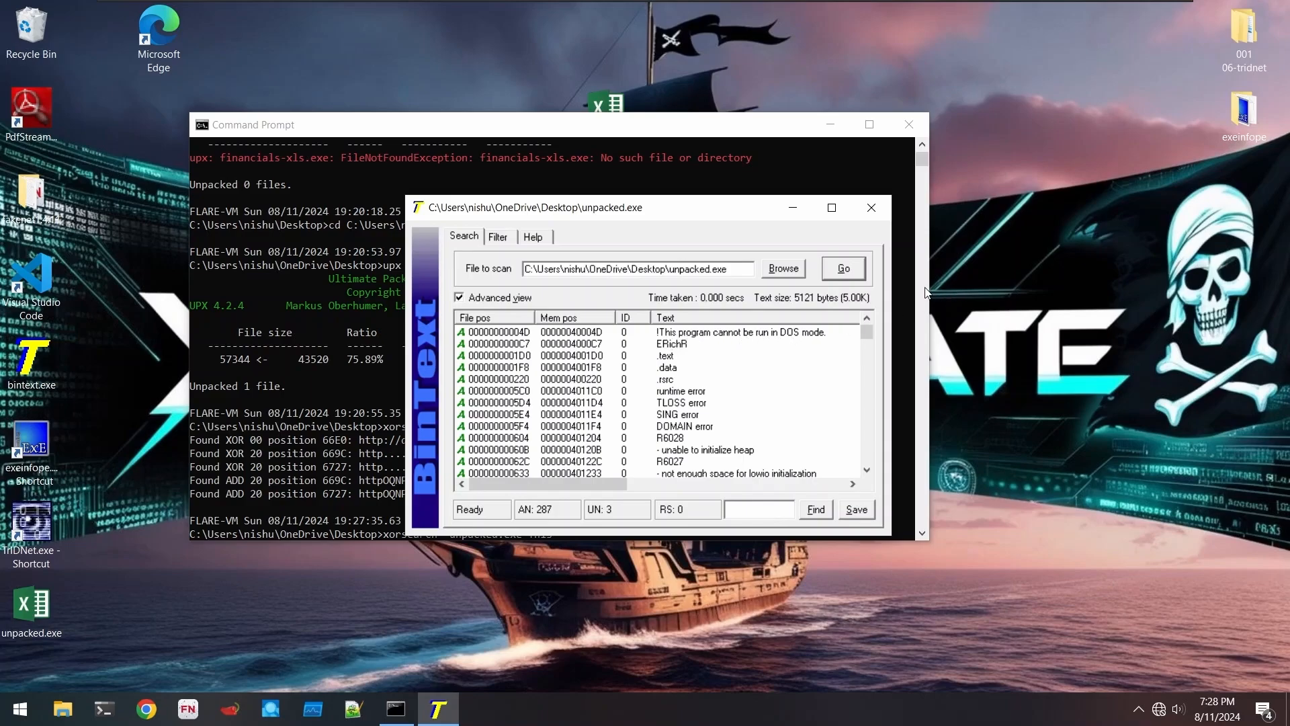
pyautogui.click(872, 209)
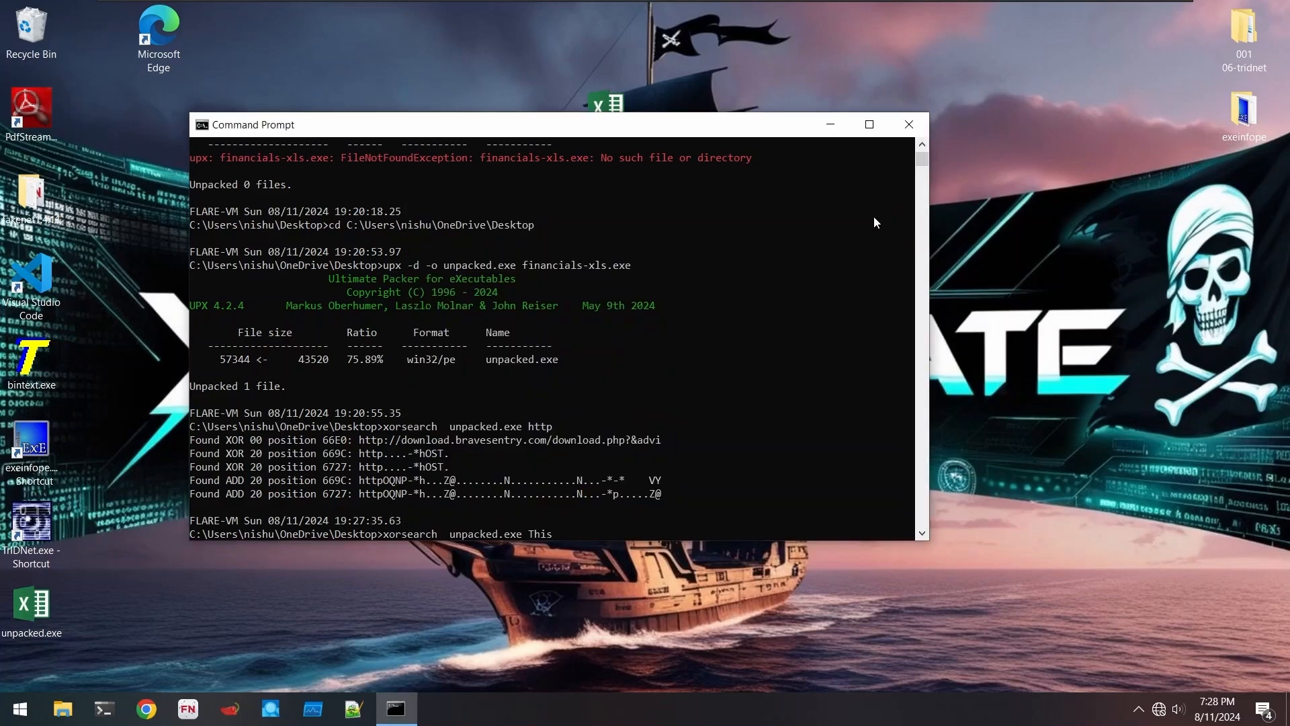
# - Run the prepared xorsearch command for This on unpacked.exe, then close Command Prompt
pyautogui.click(576, 532)
pyautogui.press('Return')
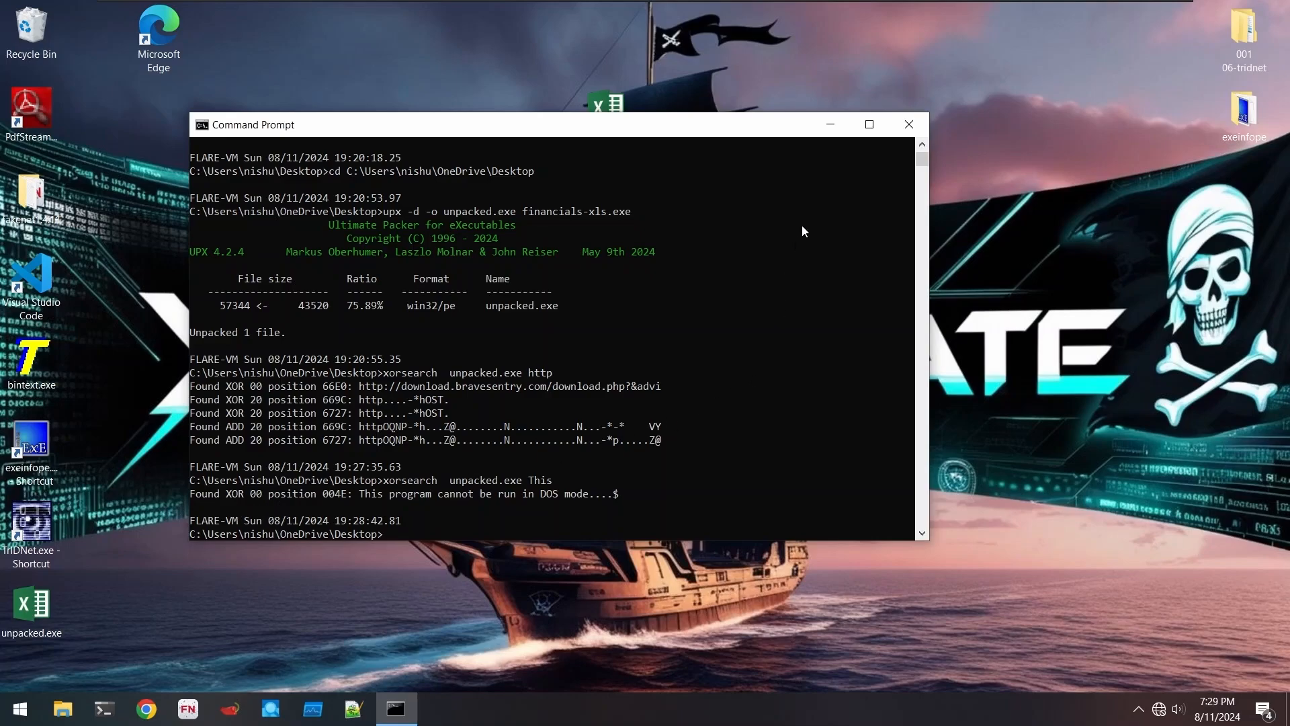
pyautogui.click(908, 125)
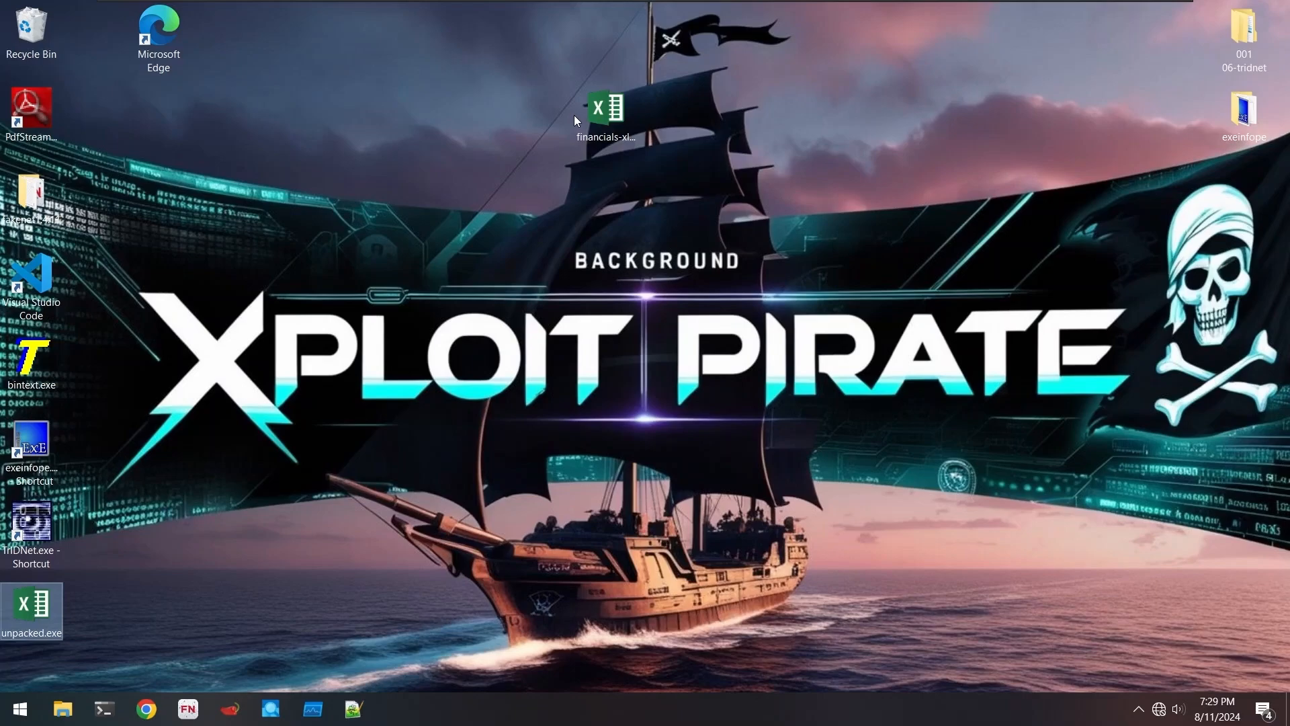
# - Launch pestudio and load unpacked.exe from the desktop for analysis, placing its window clear of the desktop files
pyautogui.press('super')
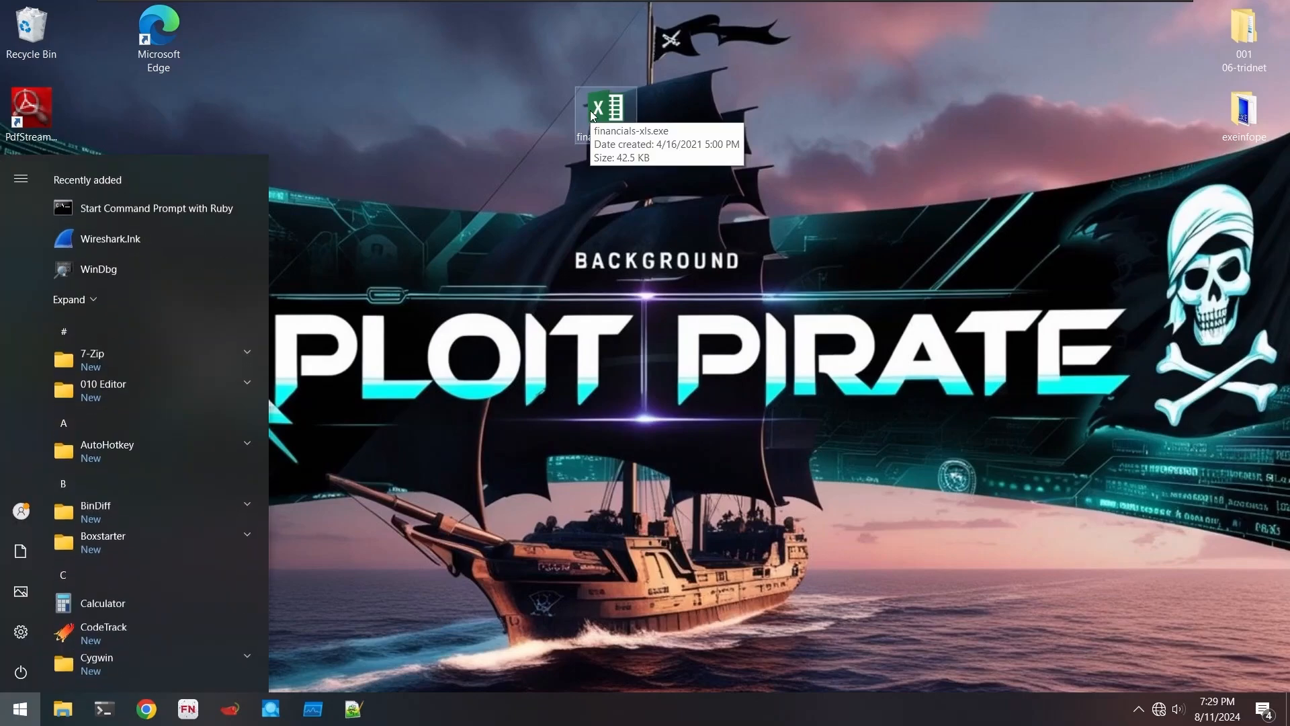
pyautogui.write('pes')
pyautogui.press('Return')
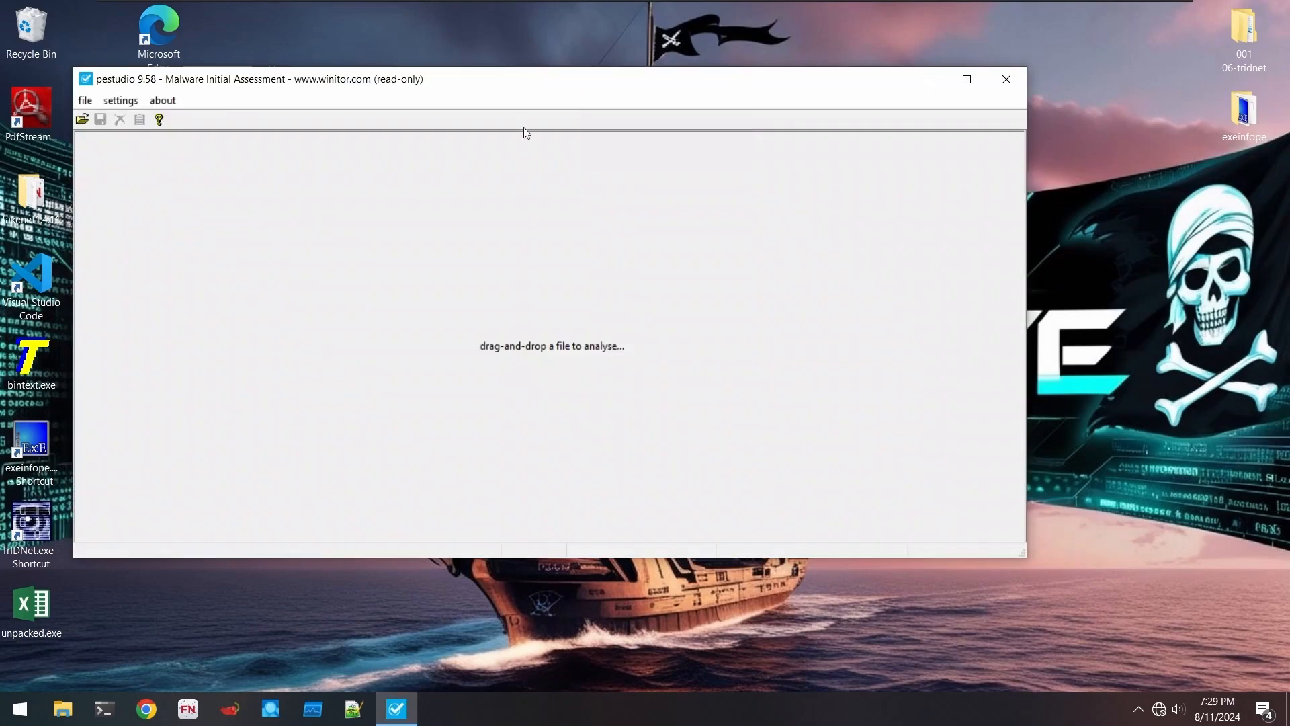
pyautogui.moveTo(530, 80); pyautogui.dragTo(798, 230)
pyautogui.moveTo(24, 608); pyautogui.dragTo(652, 378)
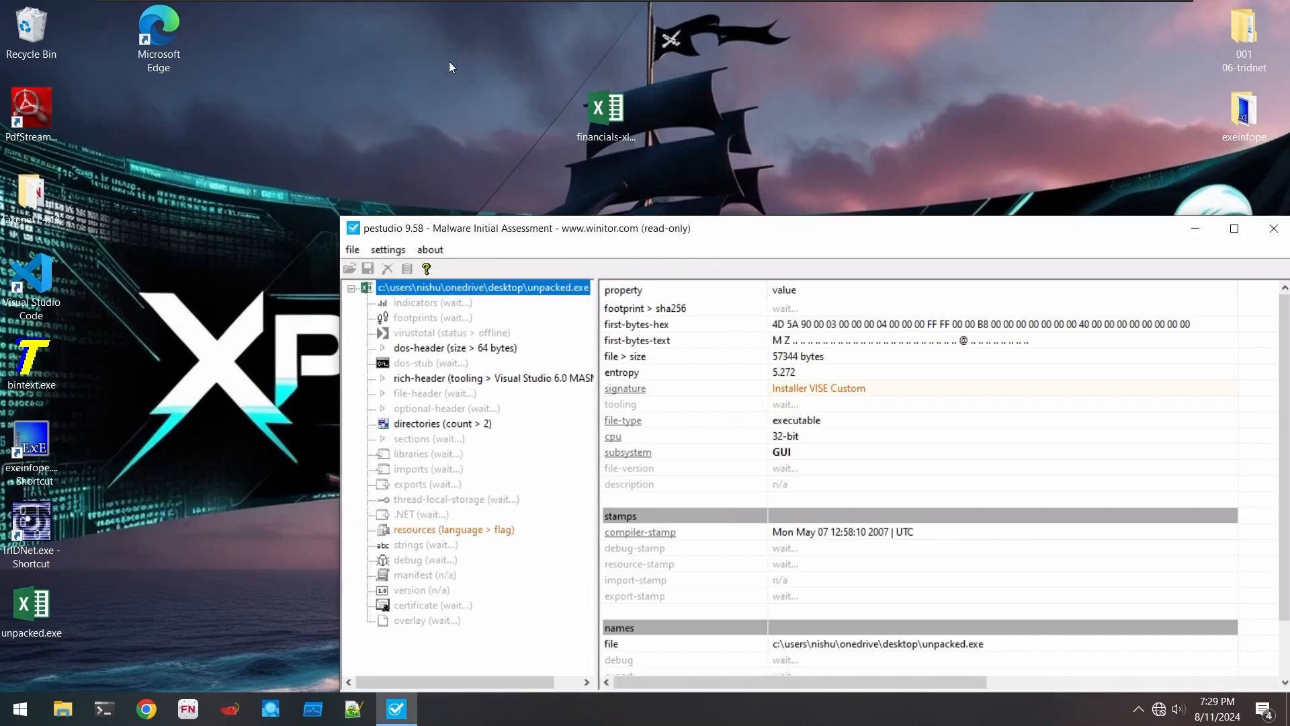
pyautogui.moveTo(699, 228); pyautogui.dragTo(454, 49)
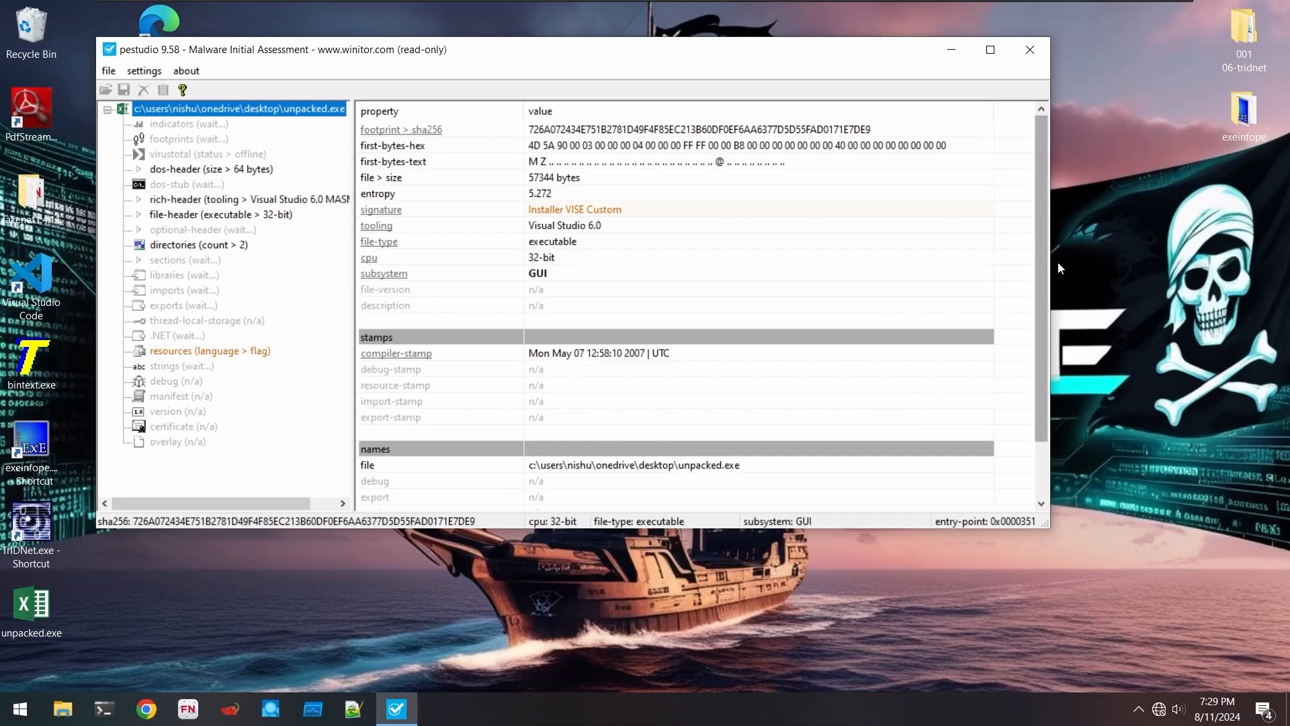
# - Narrow the pestudio window analysing unpacked.exe and launch a second pestudio instance
pyautogui.moveTo(1053, 262); pyautogui.dragTo(719, 262)
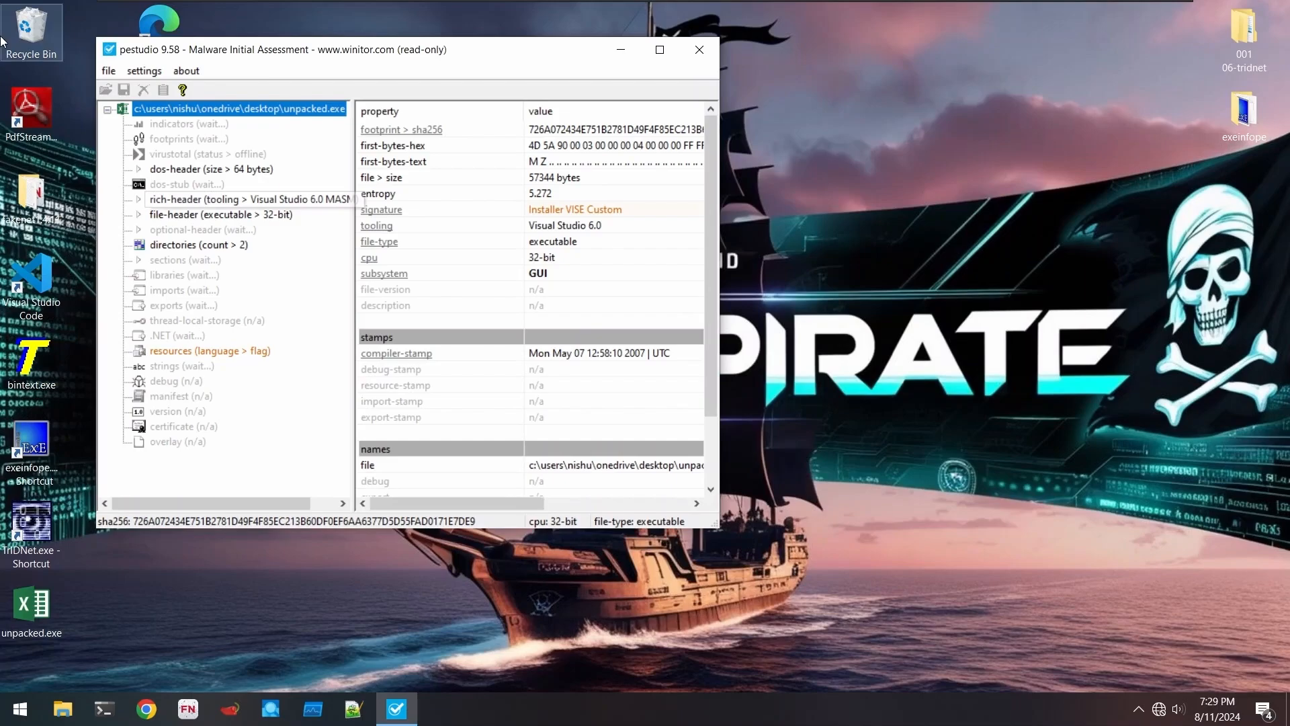
pyautogui.click(108, 70)
pyautogui.click(104, 70)
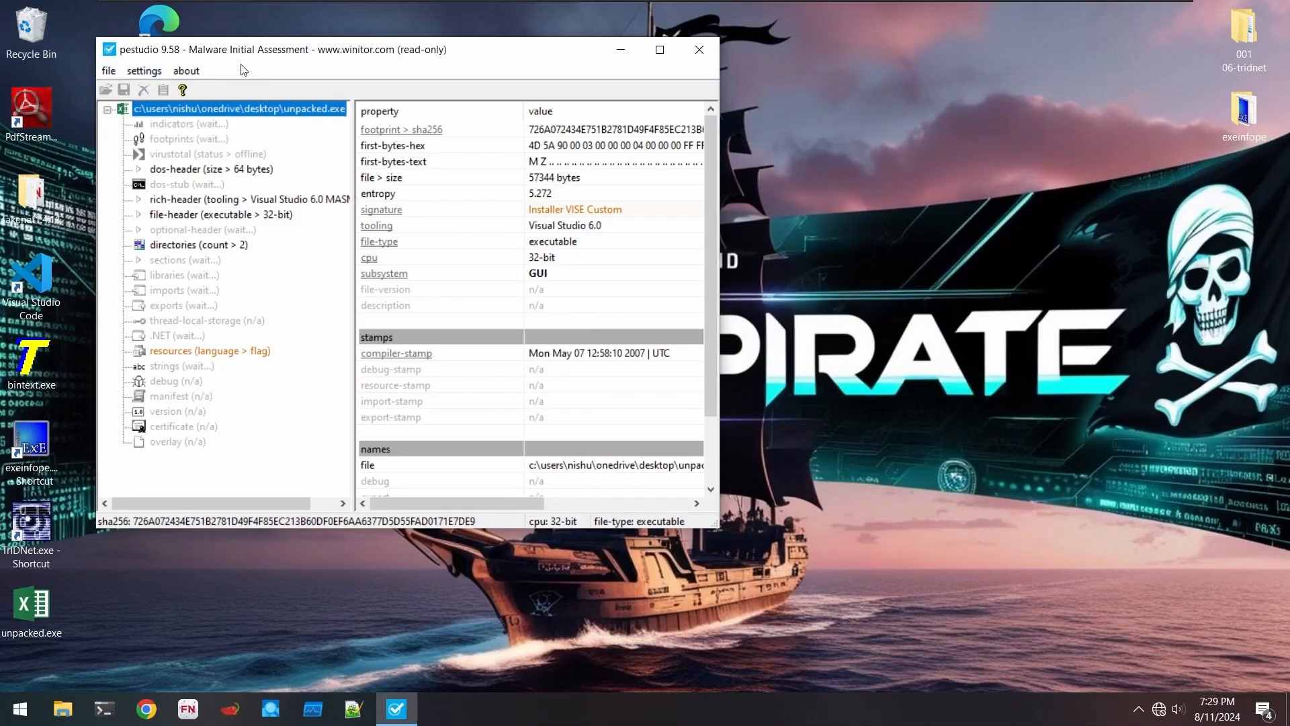
pyautogui.press('super')
pyautogui.write('pestudio')
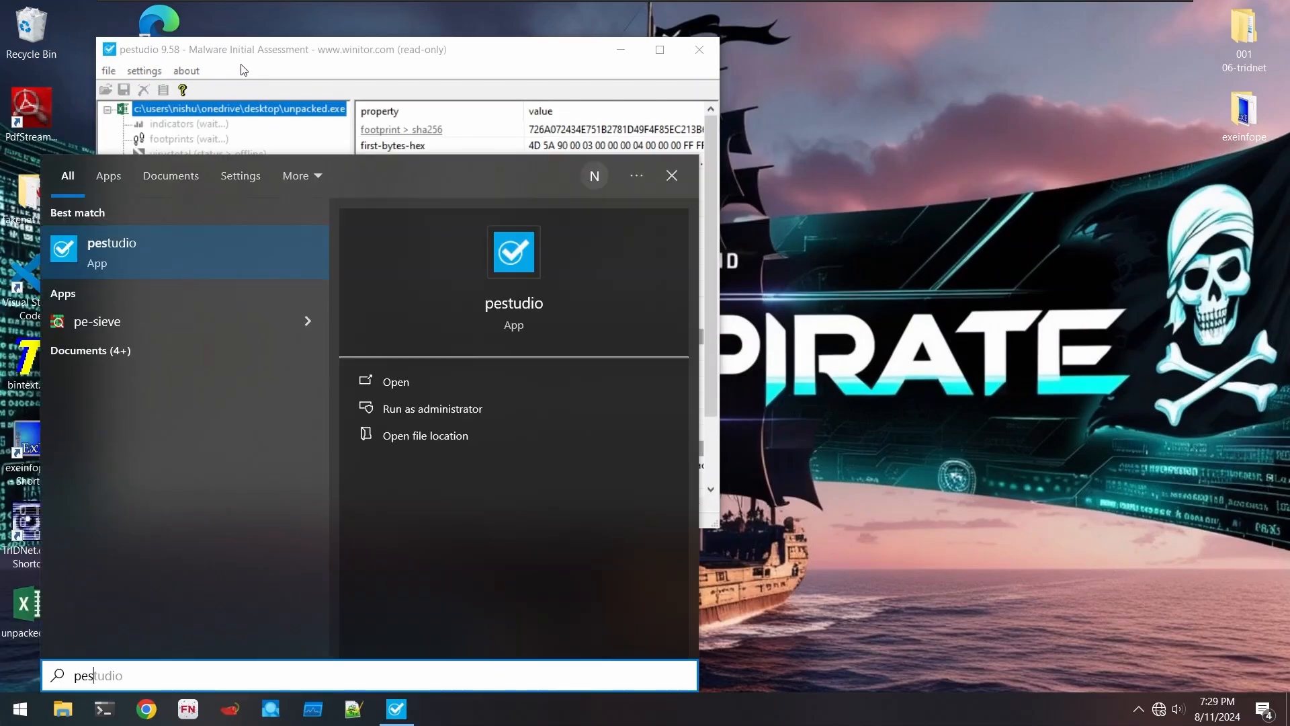
pyautogui.press('Return')
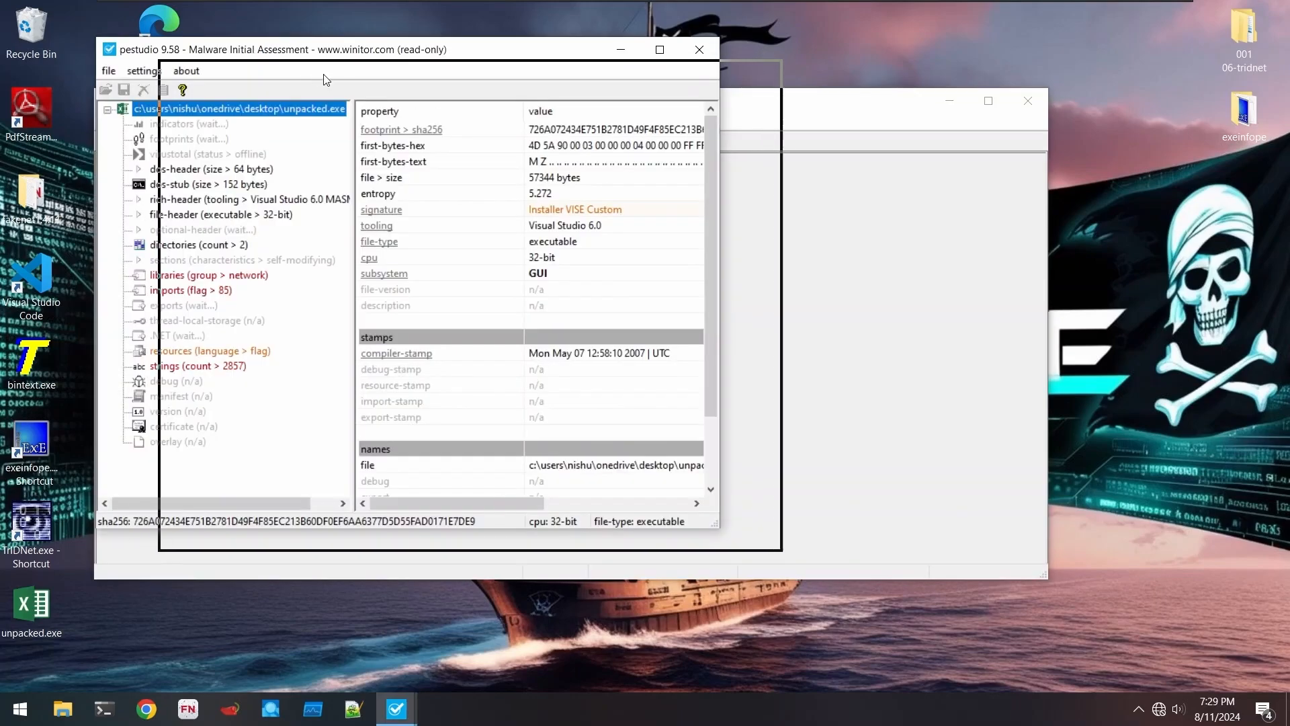
# - Arrange the two pestudio windows side by side, narrowing the empty one and uncovering the financials-xls file on the desktop
pyautogui.moveTo(480, 107); pyautogui.dragTo(510, 111)
pyautogui.moveTo(412, 102); pyautogui.dragTo(613, 126)
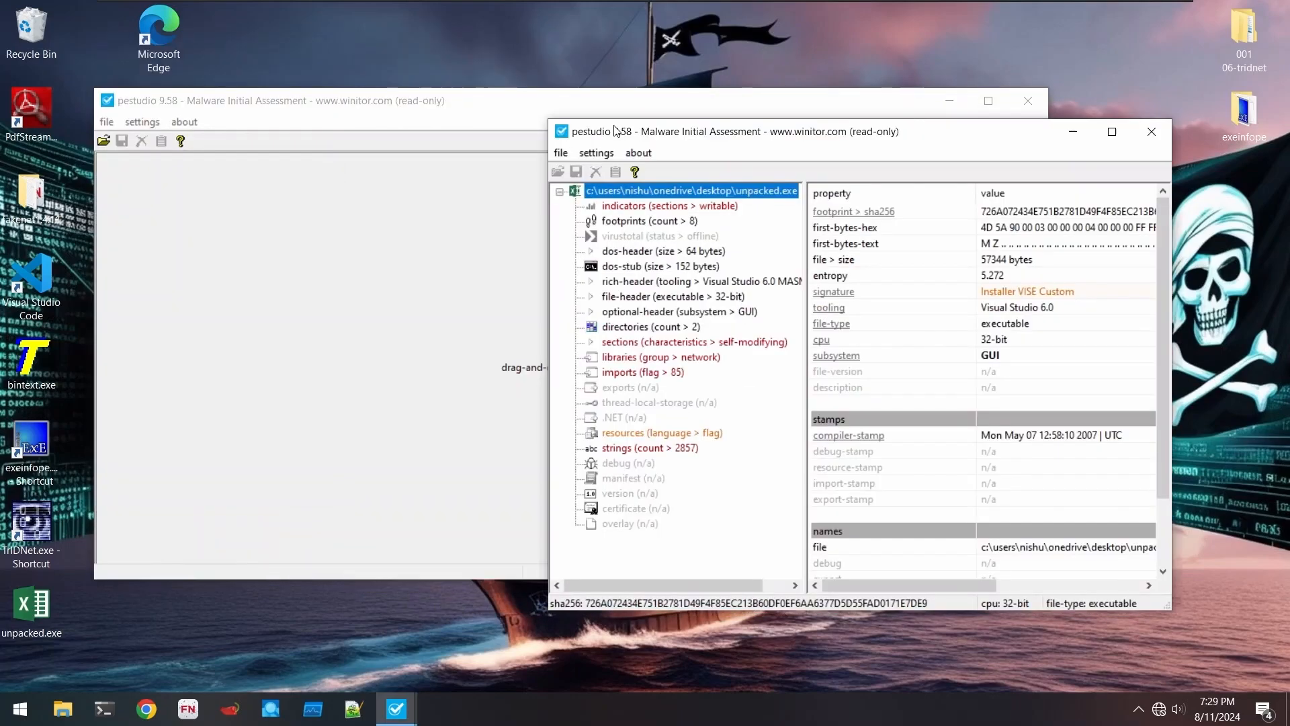
pyautogui.moveTo(426, 109); pyautogui.dragTo(429, 143)
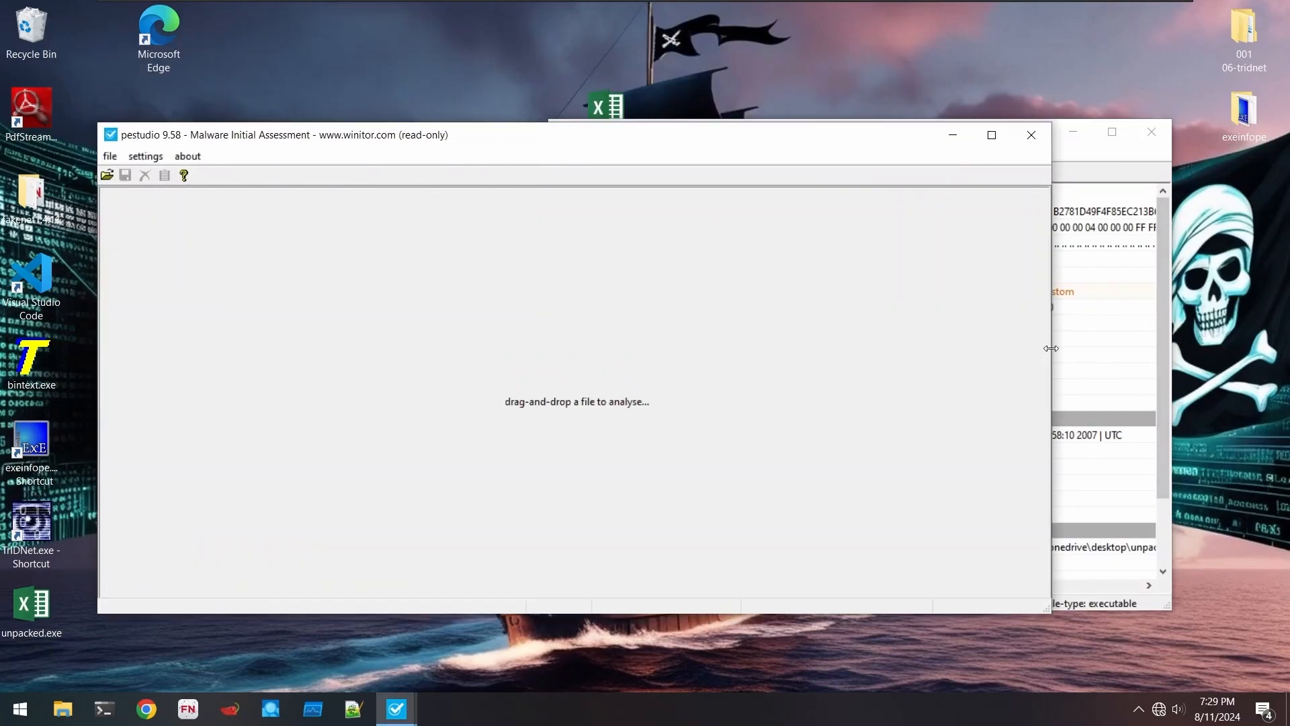
pyautogui.moveTo(1053, 353); pyautogui.dragTo(543, 322)
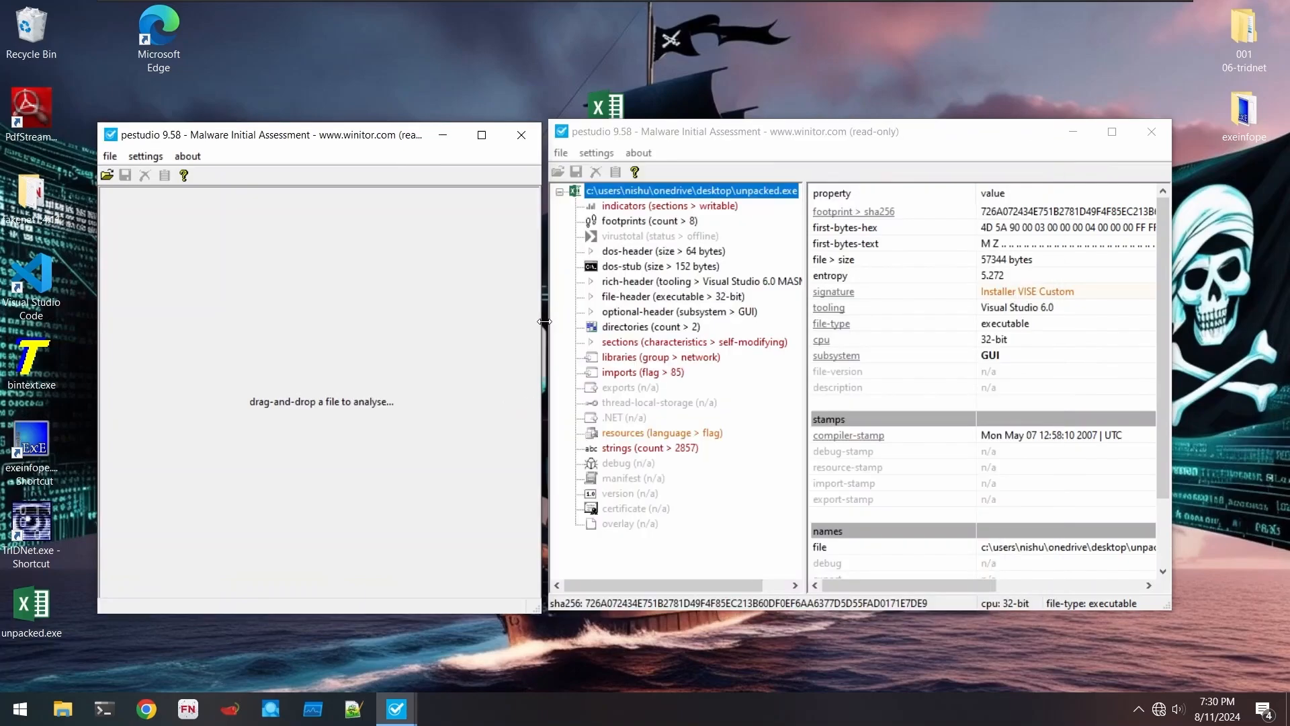
pyautogui.moveTo(659, 146); pyautogui.dragTo(769, 160)
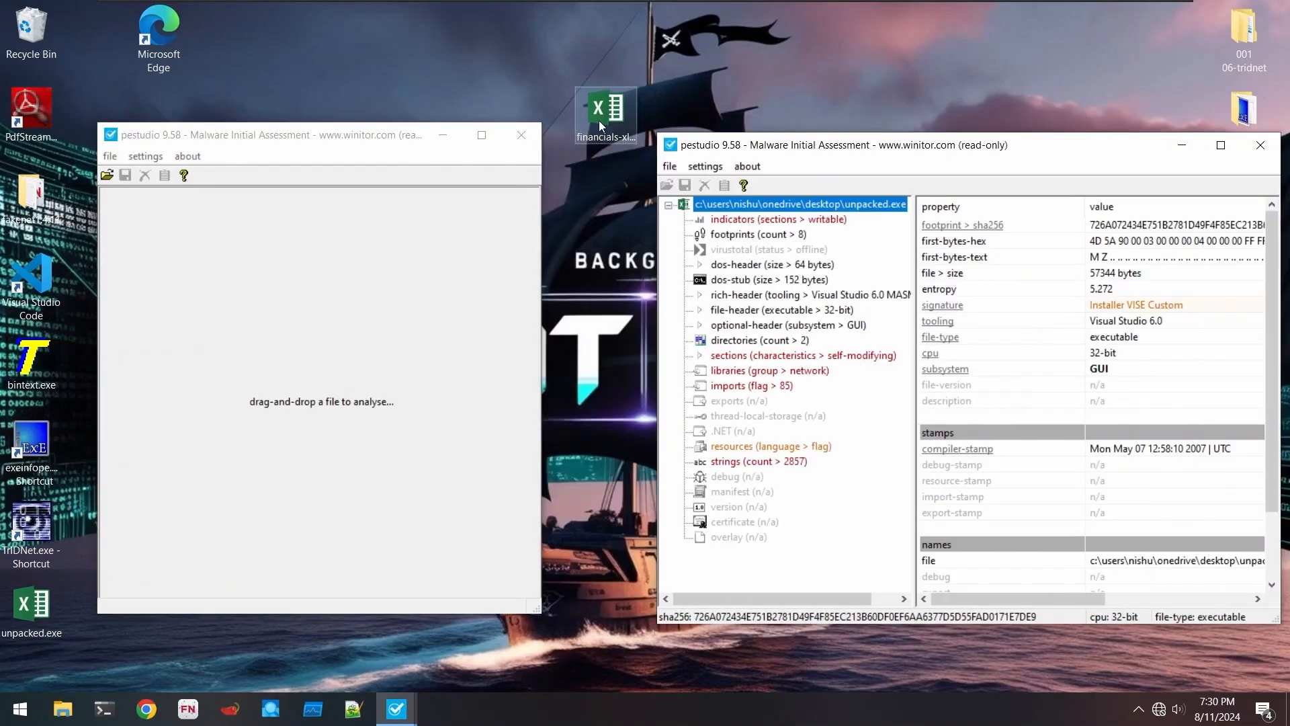
# - Load the financials-xls file from the desktop into the empty pestudio window and widen that window
pyautogui.moveTo(599, 120); pyautogui.dragTo(297, 344)
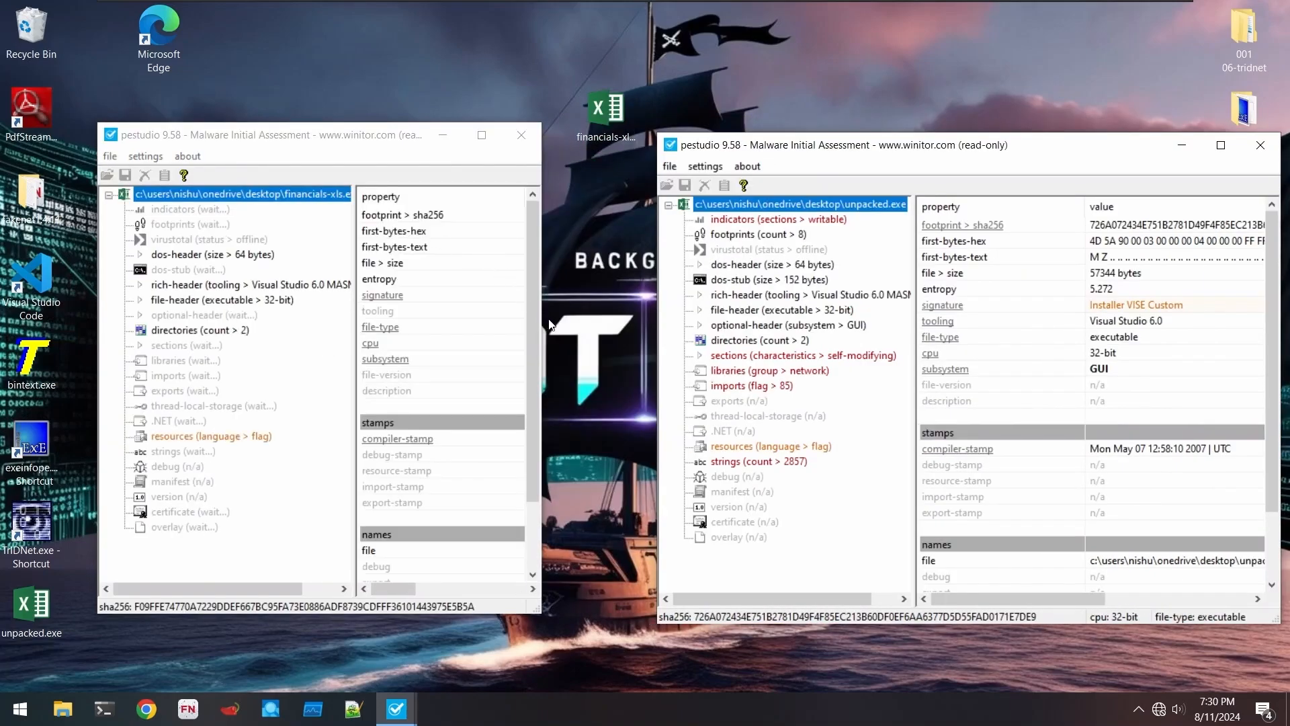
pyautogui.moveTo(541, 322); pyautogui.dragTo(651, 323)
pyautogui.moveTo(650, 322); pyautogui.dragTo(674, 323)
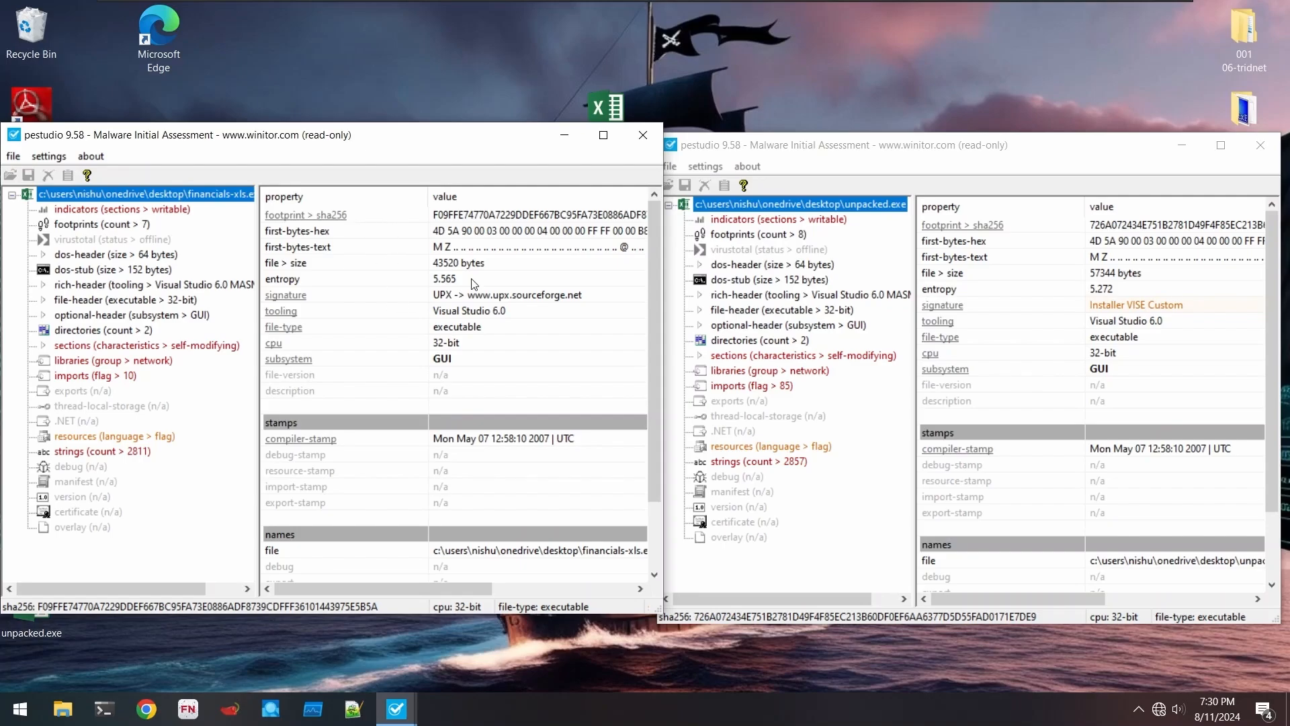
# - Show the imports of both financials-xls and unpacked.exe and align the two windows for comparison
pyautogui.click(115, 376)
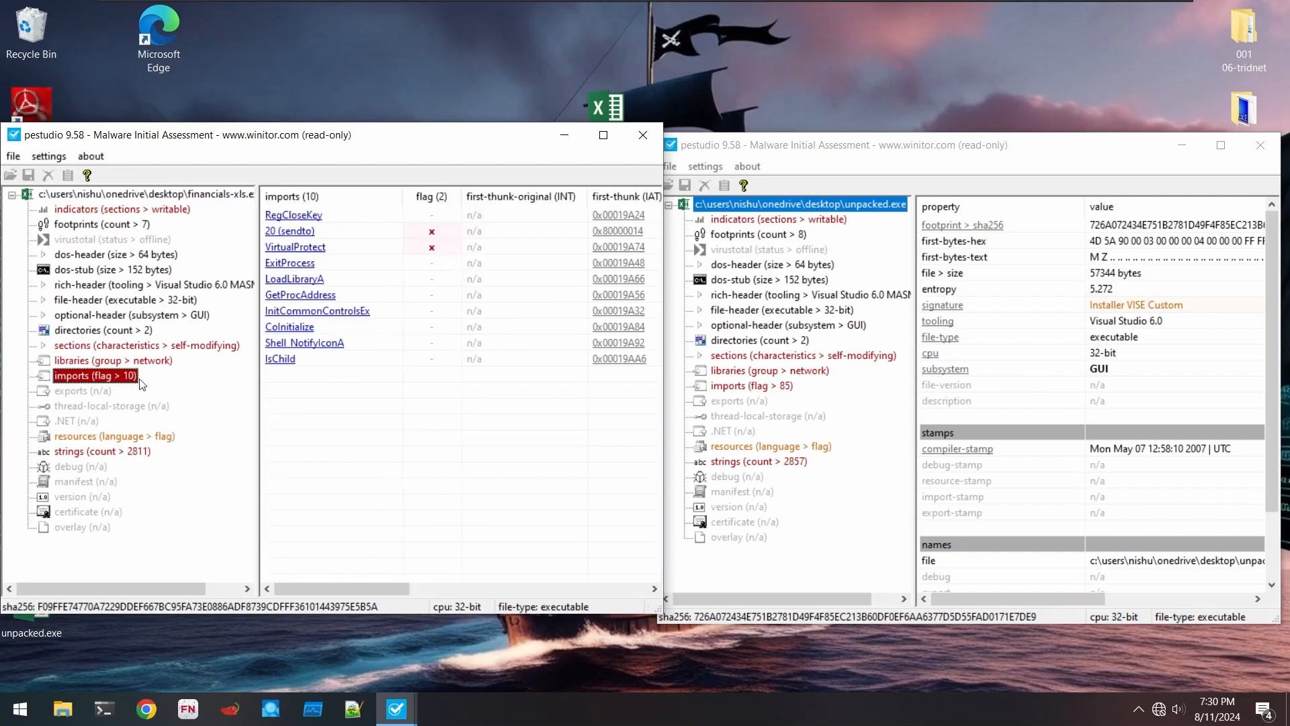
pyautogui.click(754, 388)
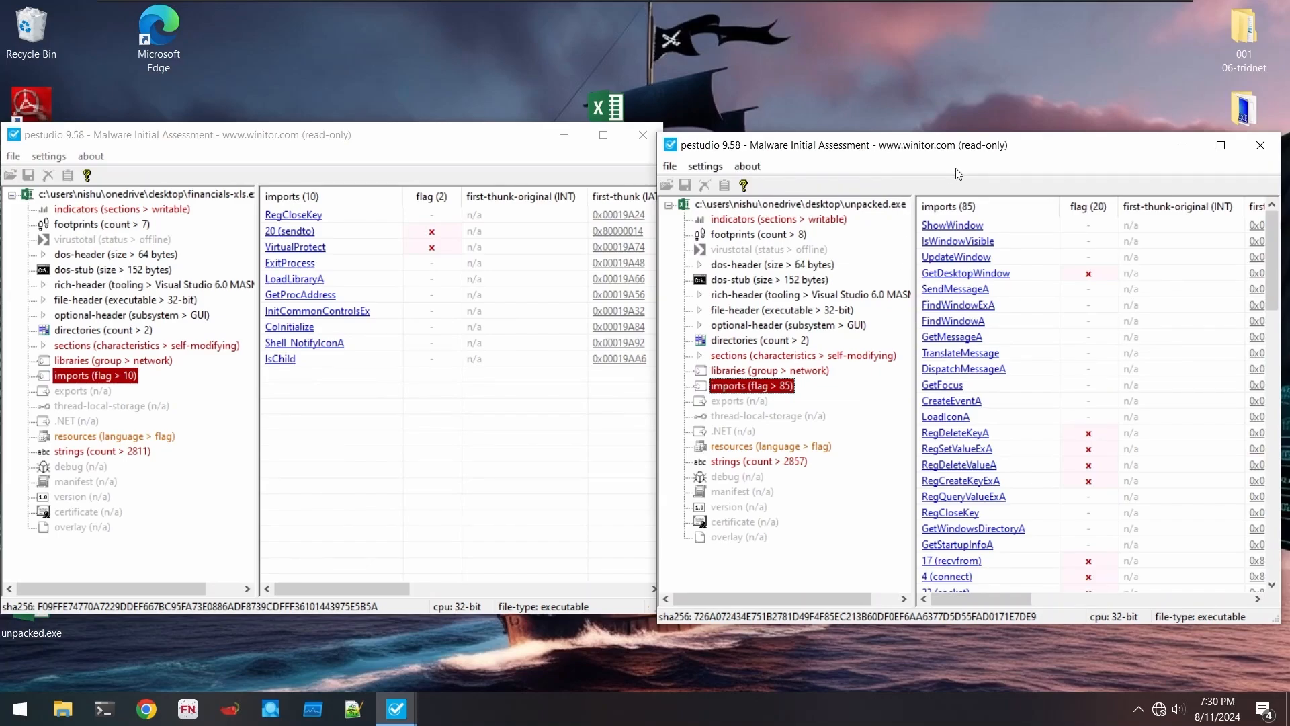
pyautogui.moveTo(942, 149); pyautogui.dragTo(937, 129)
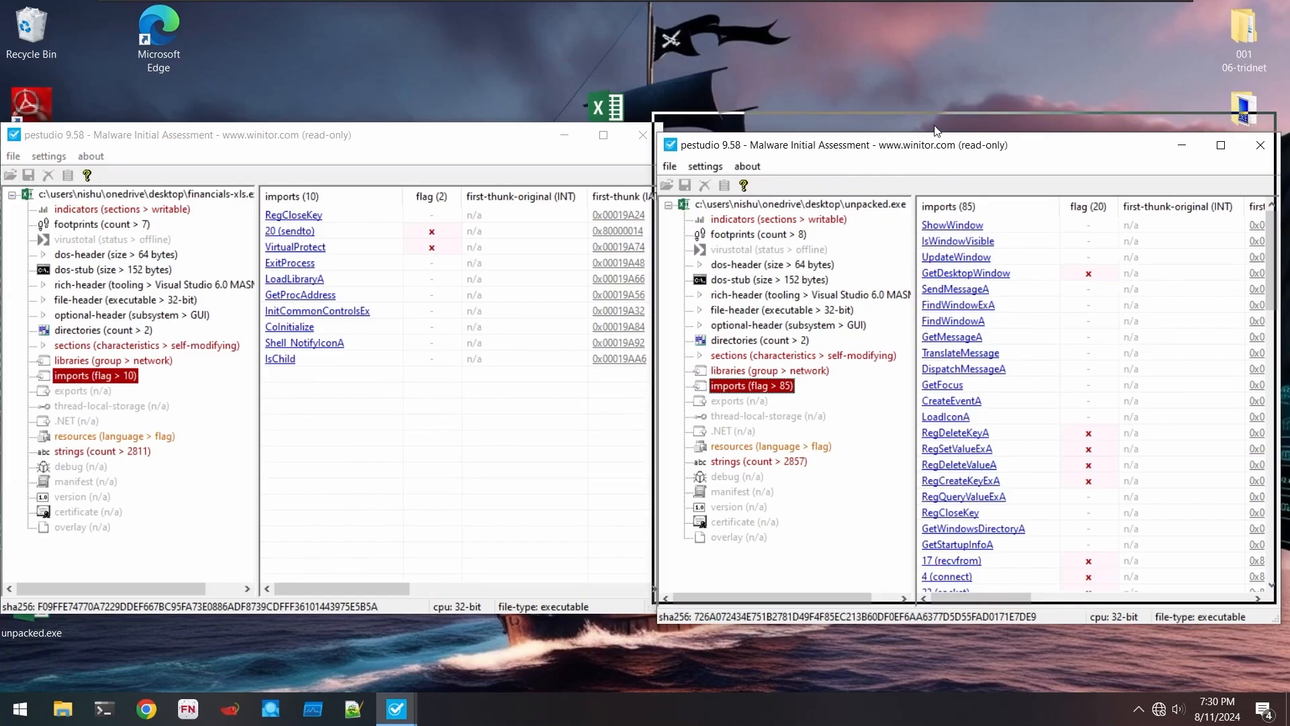
pyautogui.moveTo(437, 141); pyautogui.dragTo(439, 144)
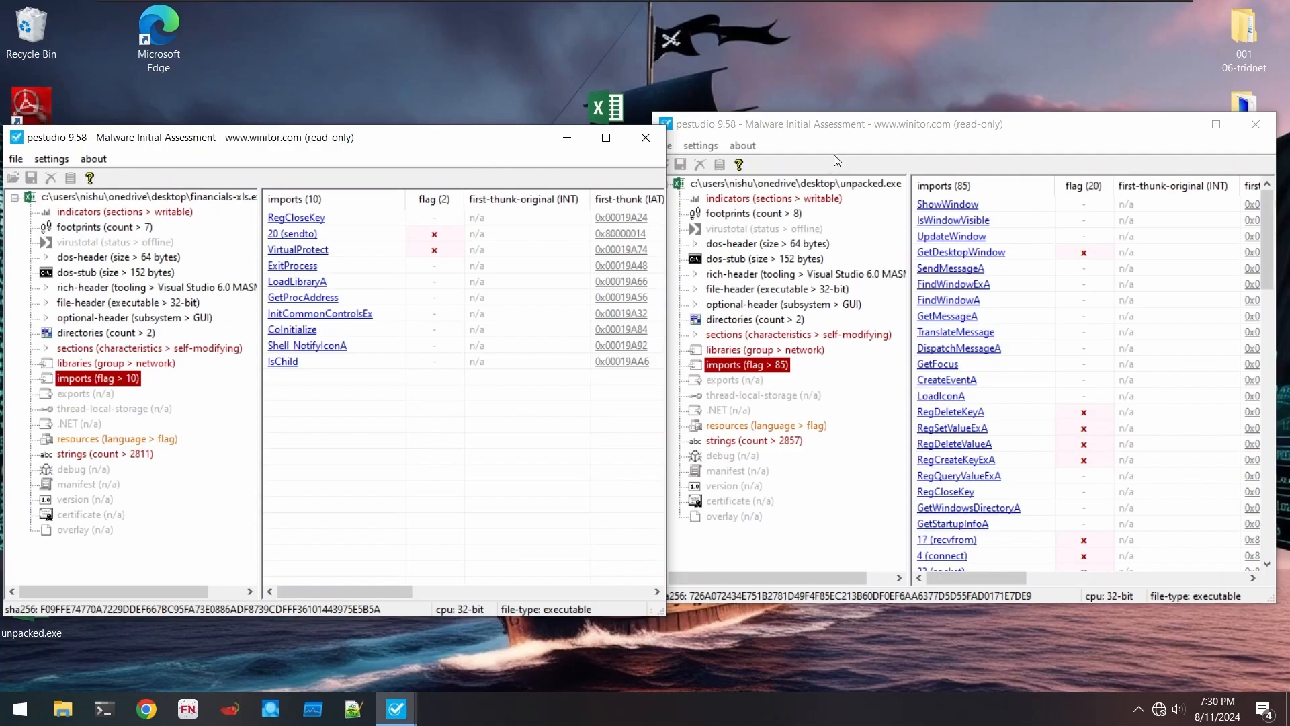
pyautogui.click(839, 133)
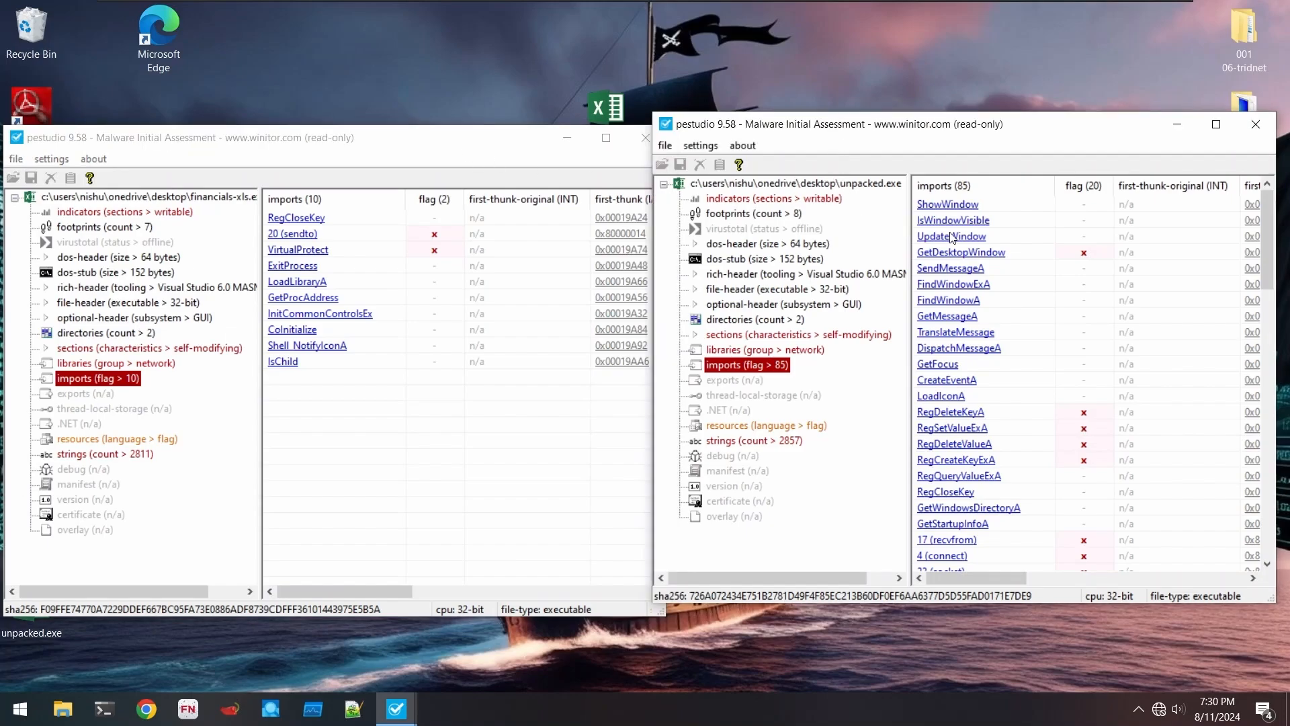
# - Look through the imports of unpacked.exe and sort them with the flagged entries first
pyautogui.scroll(-7, 952, 237)
pyautogui.scroll(-5, 952, 237)
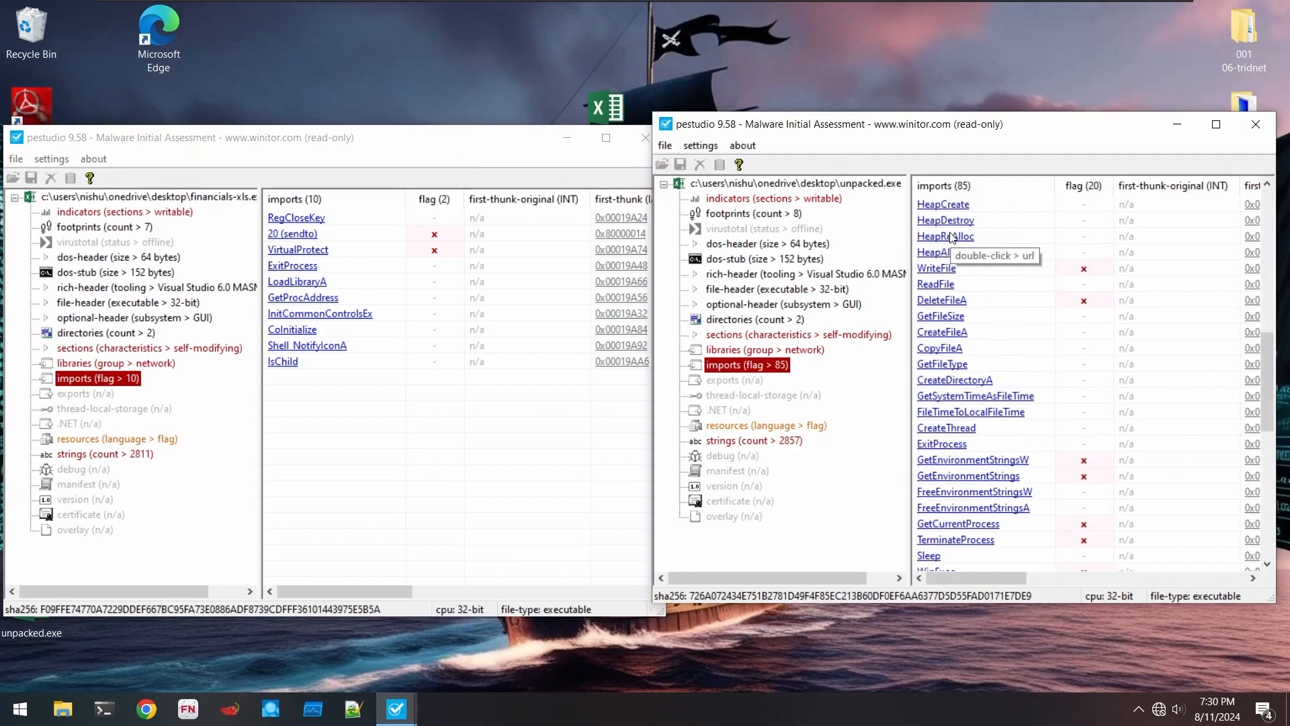
pyautogui.scroll(-9, 952, 238)
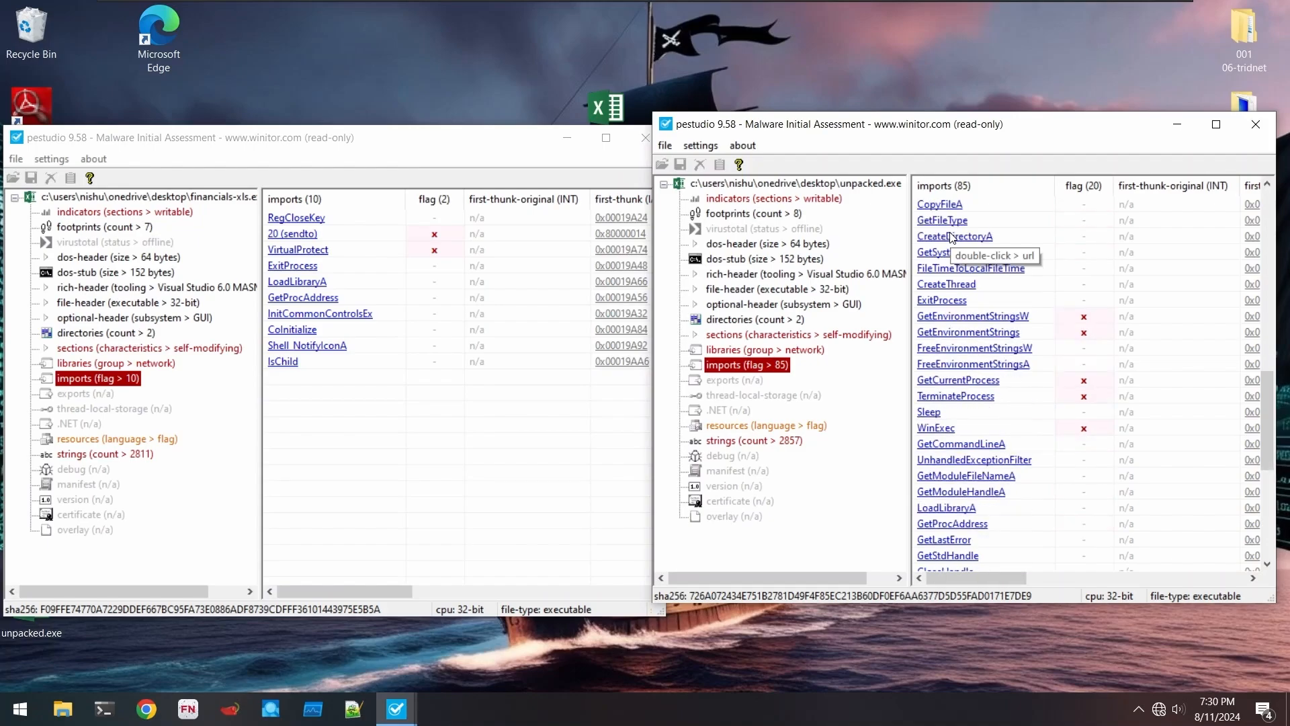
pyautogui.scroll(5, 952, 237)
pyautogui.scroll(15, 952, 237)
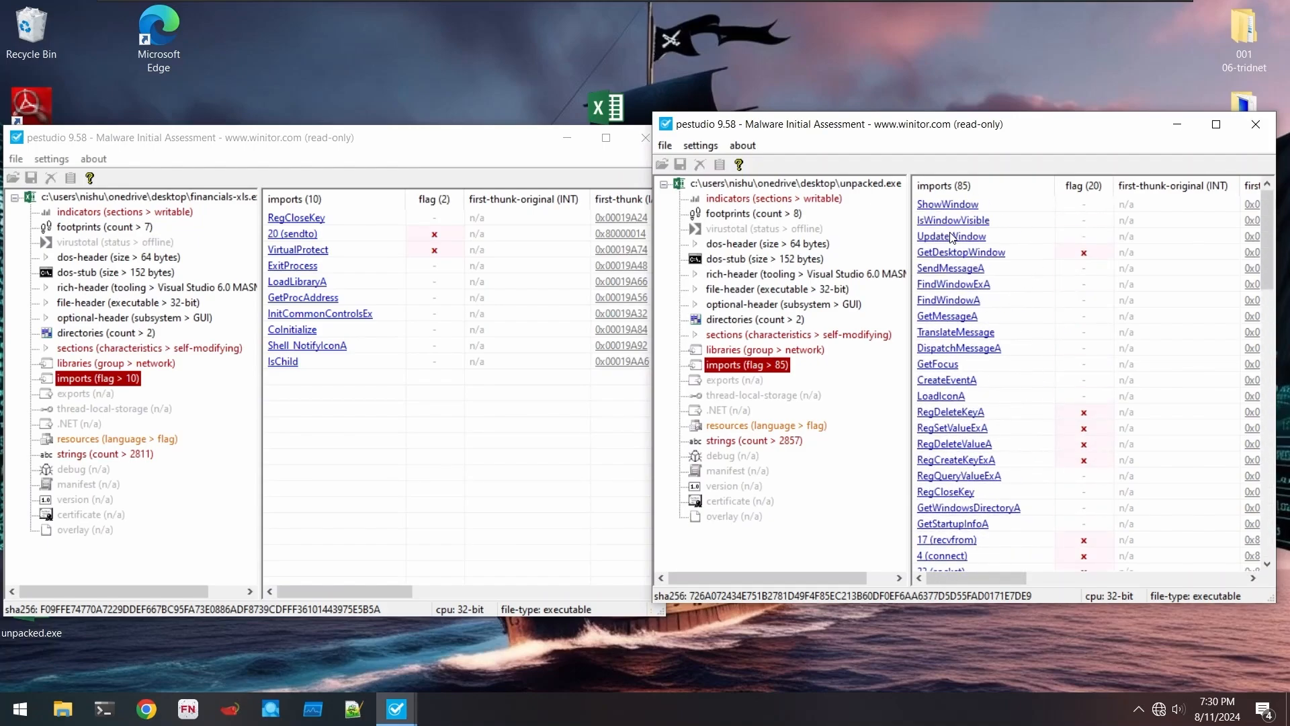
pyautogui.click(1094, 184)
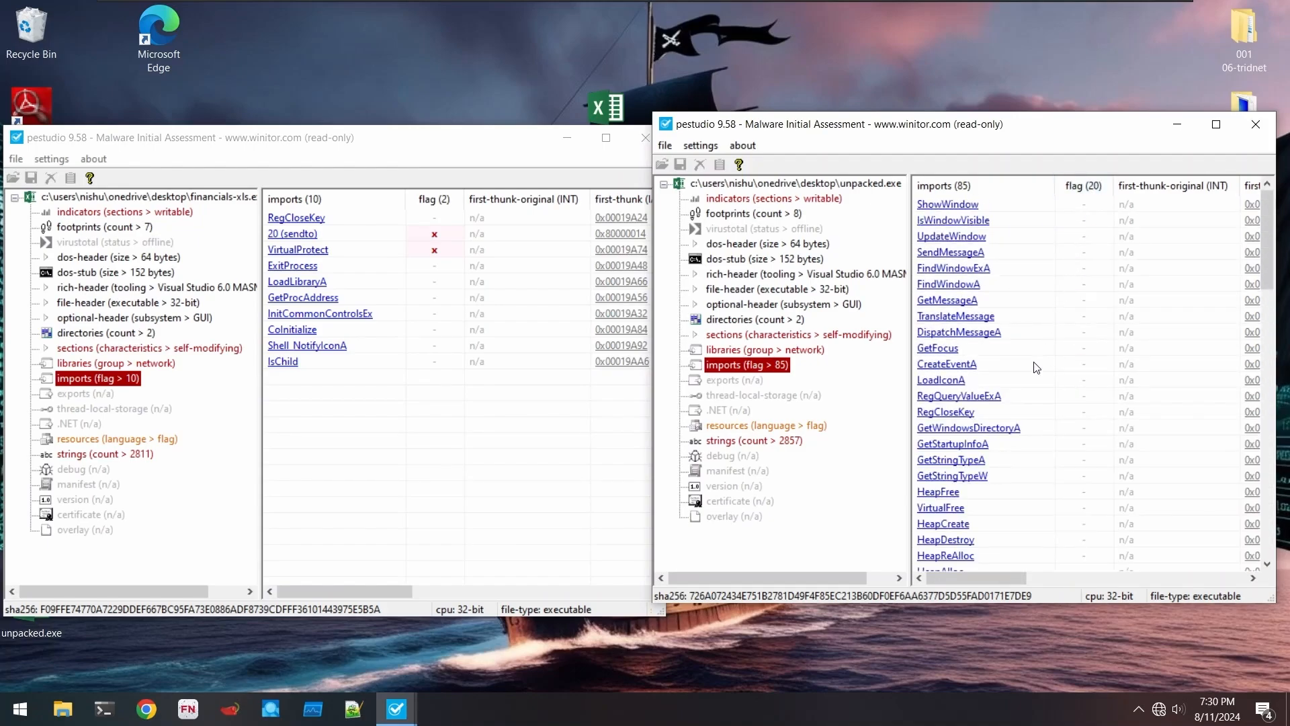
pyautogui.click(1098, 185)
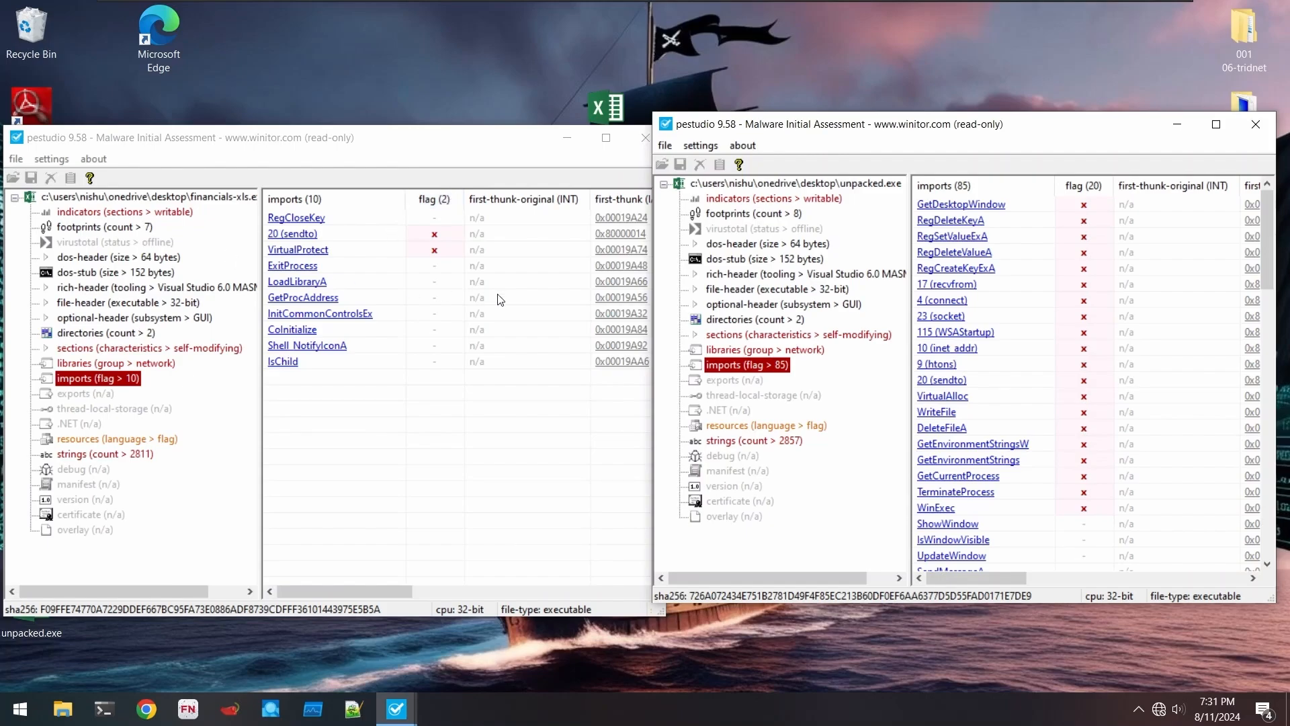
# - Close the financials-xls analysis window and maximize the unpacked.exe one
pyautogui.click(332, 145)
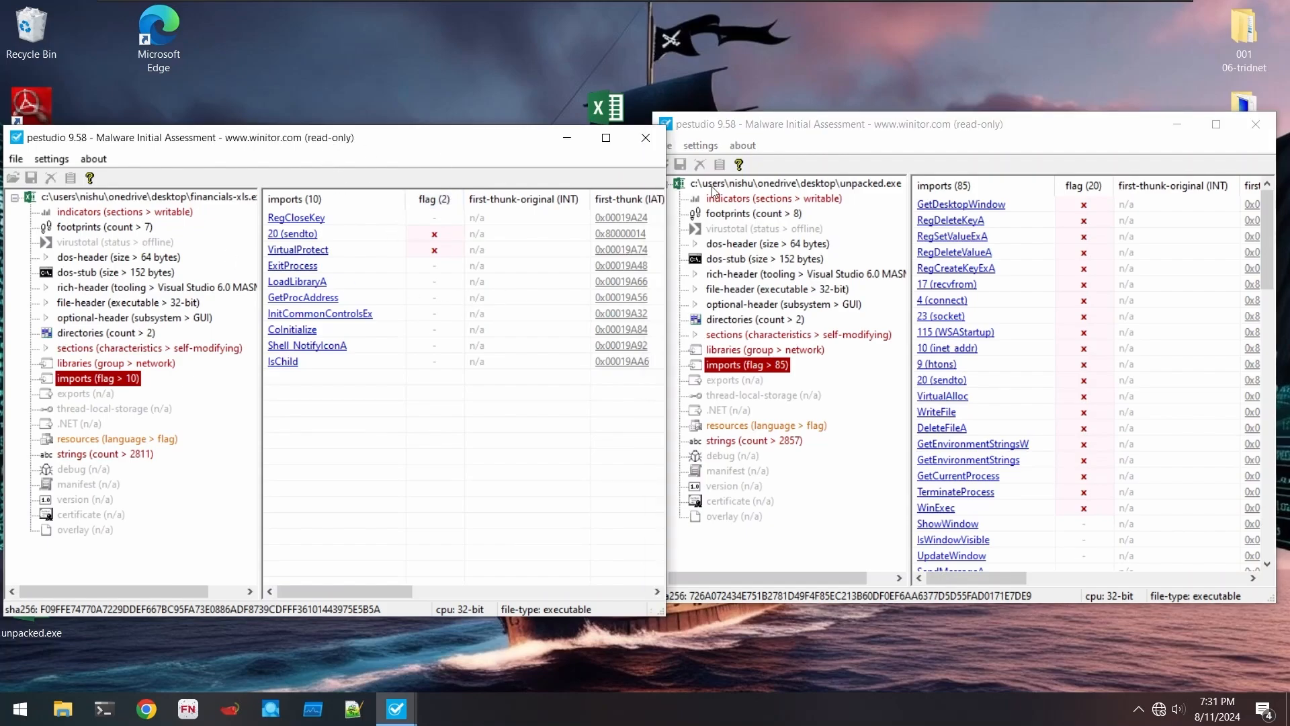
pyautogui.click(656, 147)
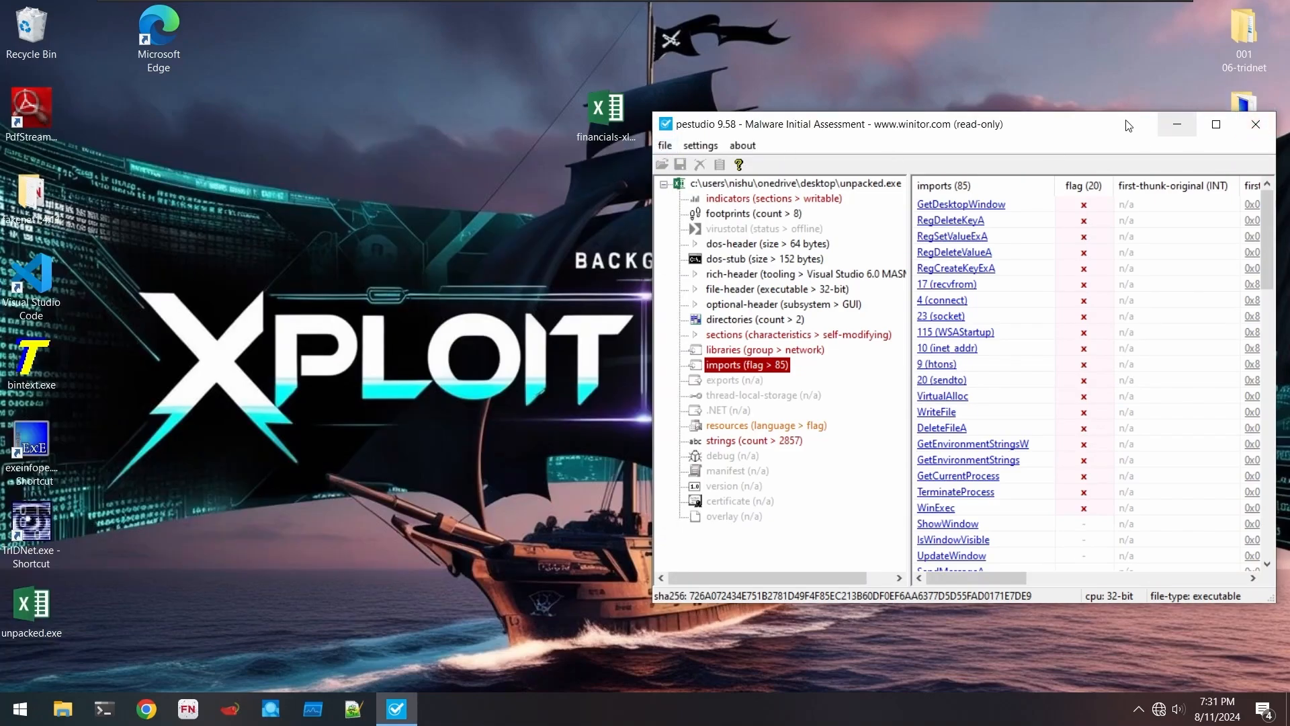
pyautogui.click(1216, 124)
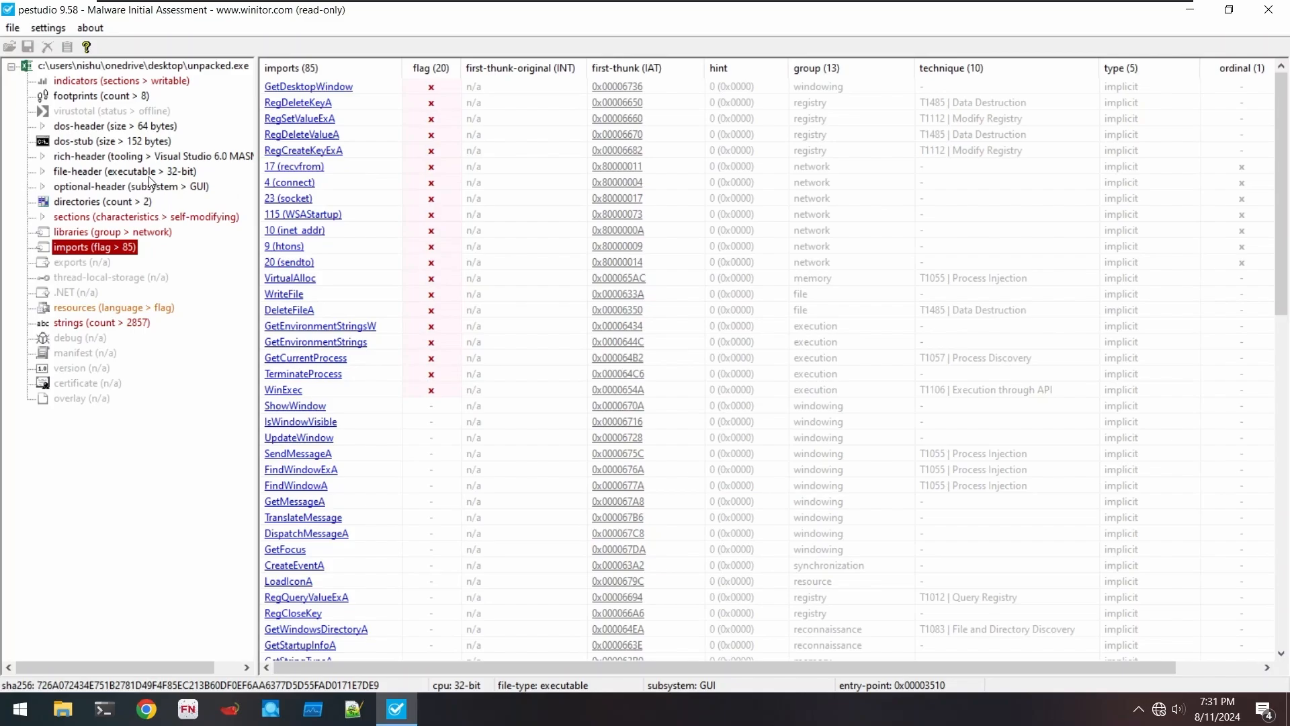
# - Review the indicators, section characteristics, linked libraries and flagged imports of unpacked.exe
pyautogui.click(132, 84)
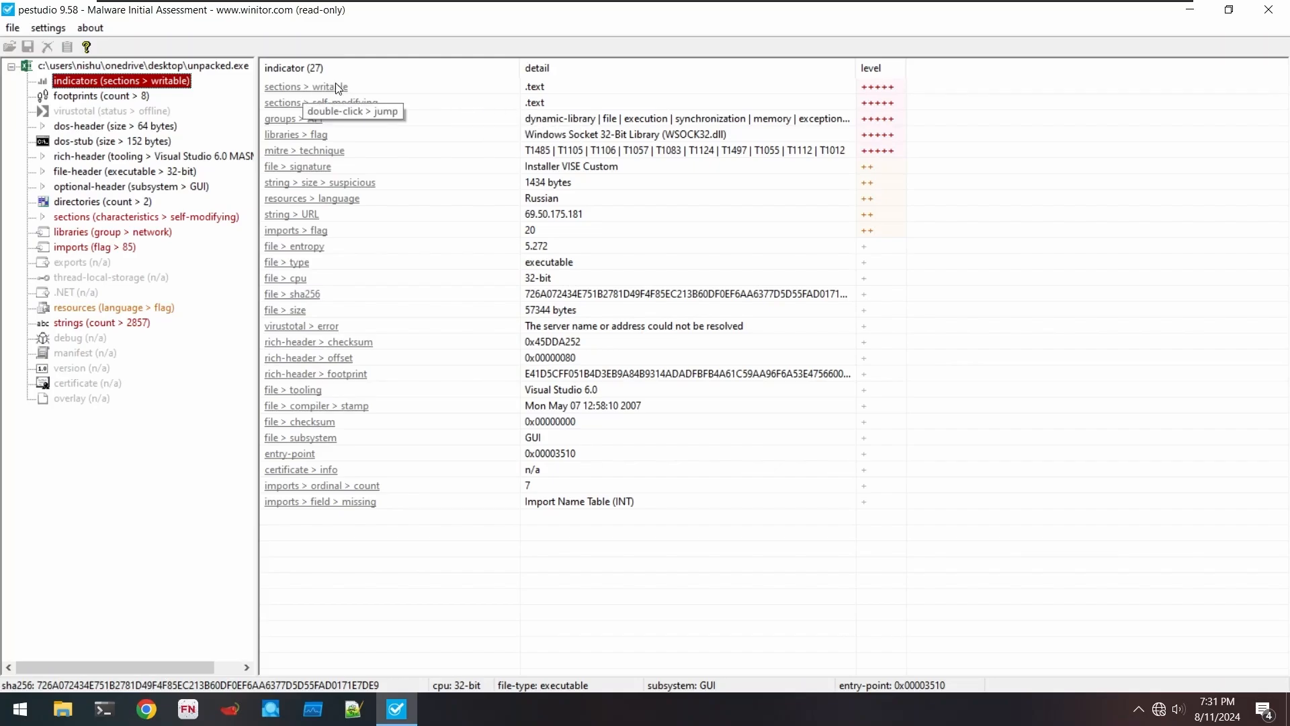
pyautogui.click(415, 87)
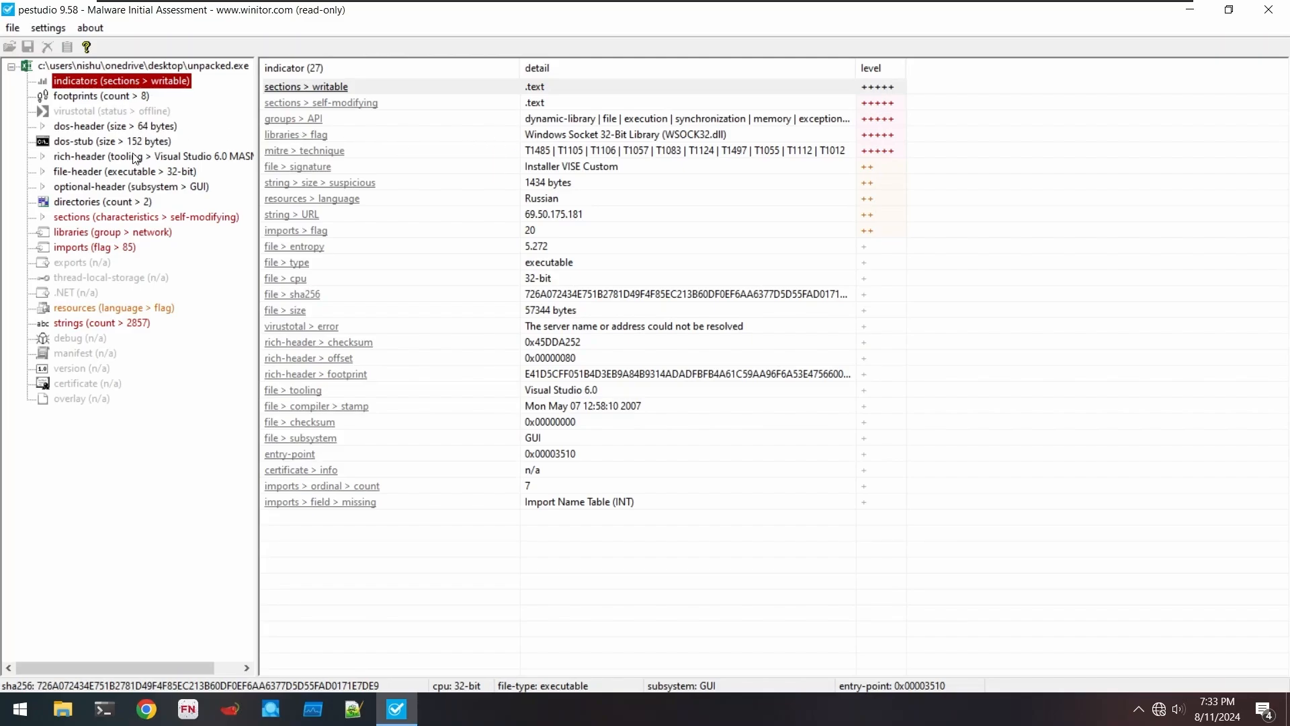
pyautogui.click(129, 217)
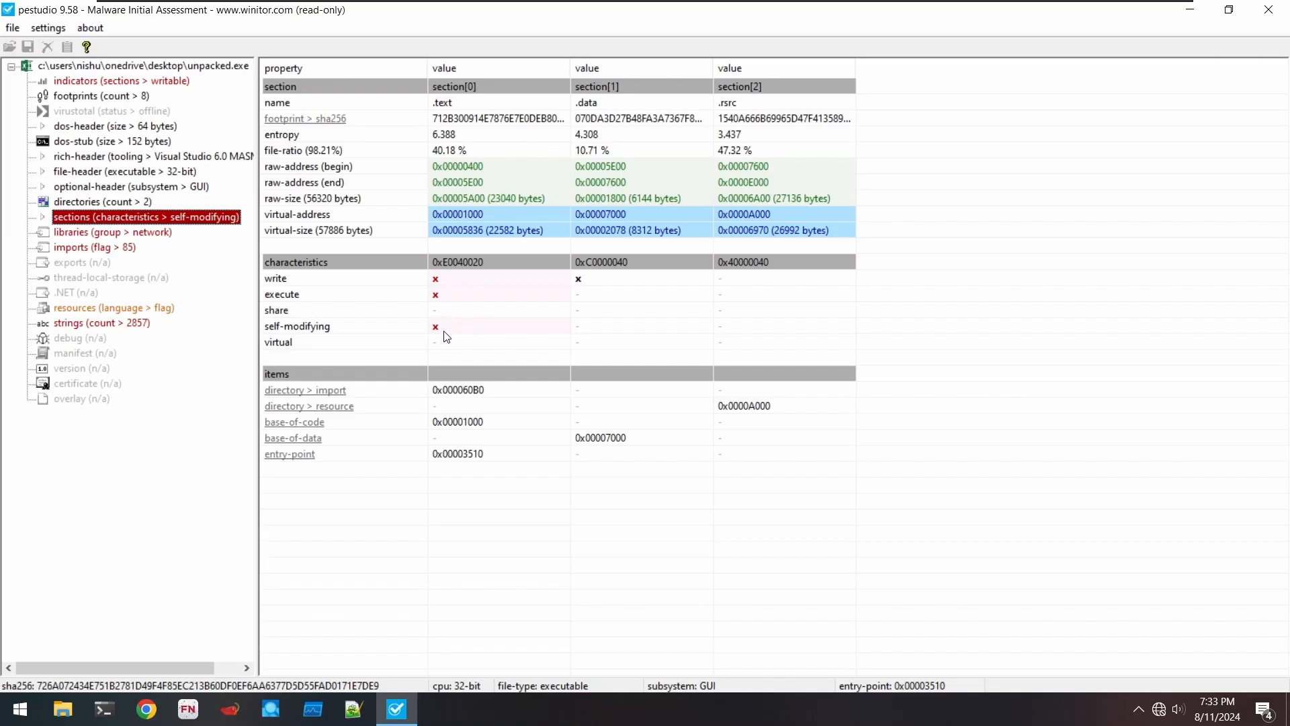
pyautogui.click(168, 235)
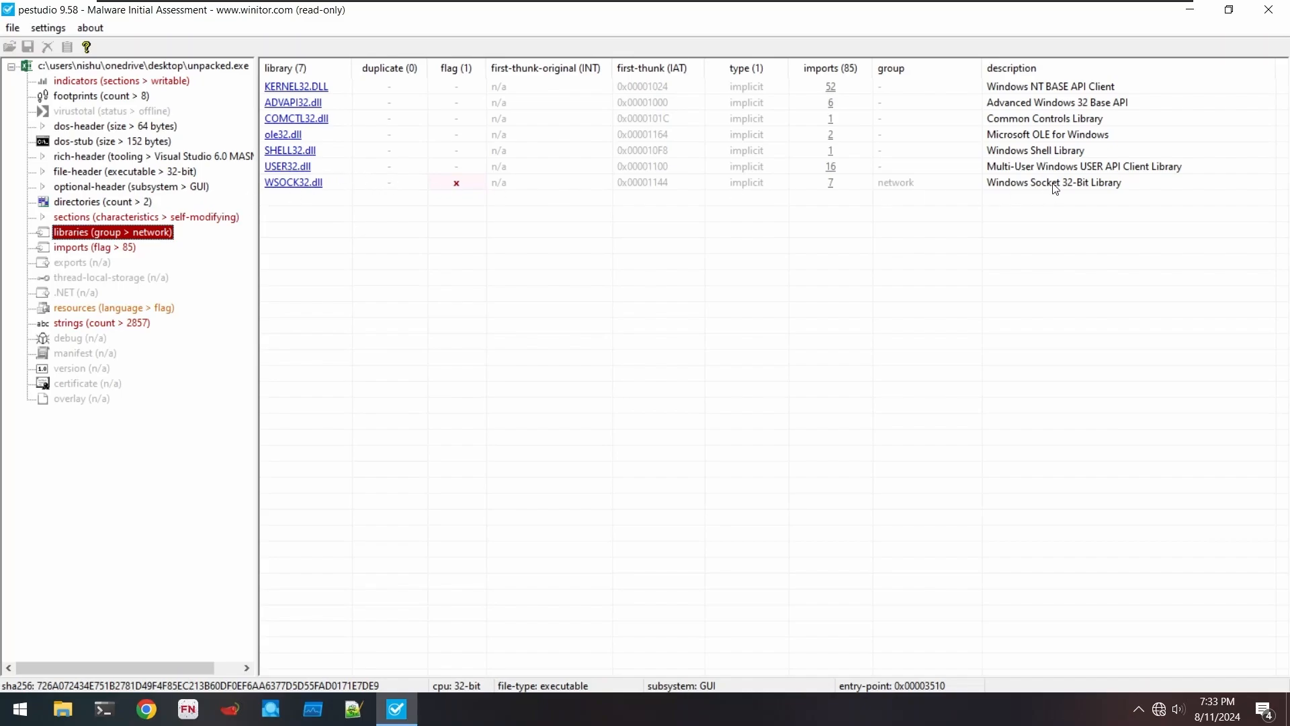
pyautogui.click(91, 253)
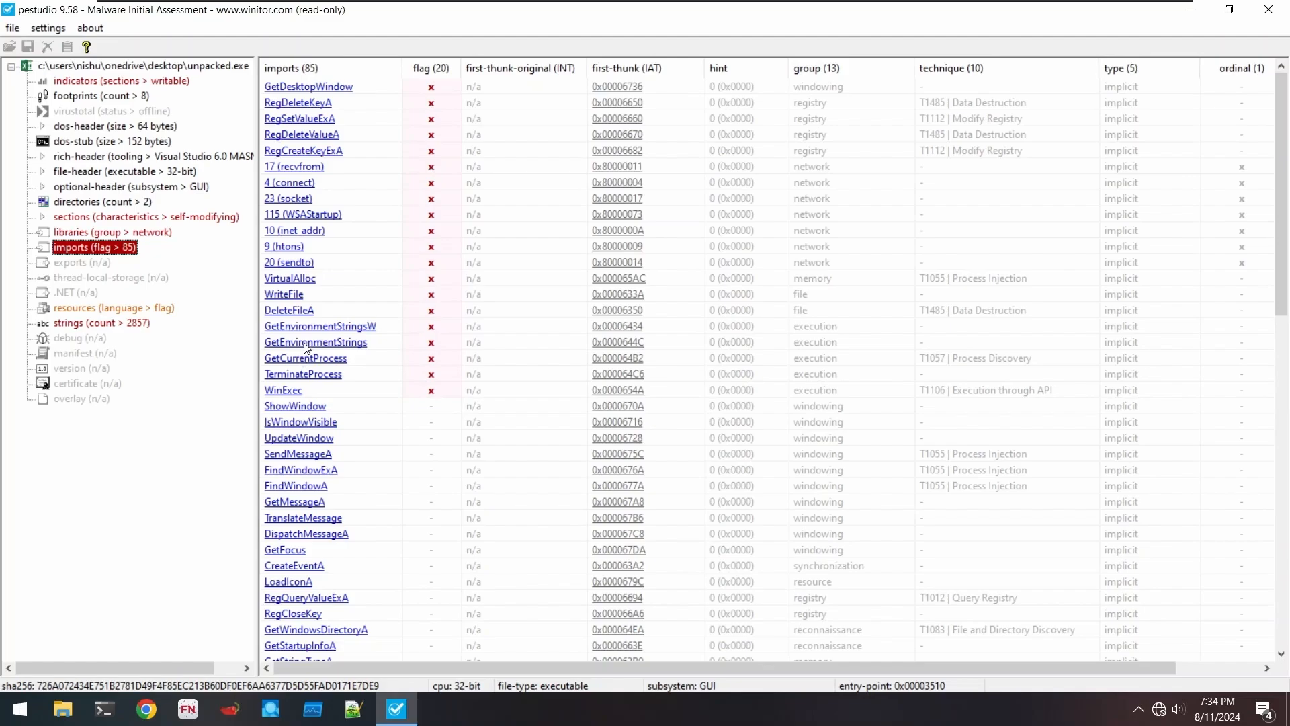
pyautogui.scroll(-2, 301, 351)
pyautogui.scroll(2, 301, 351)
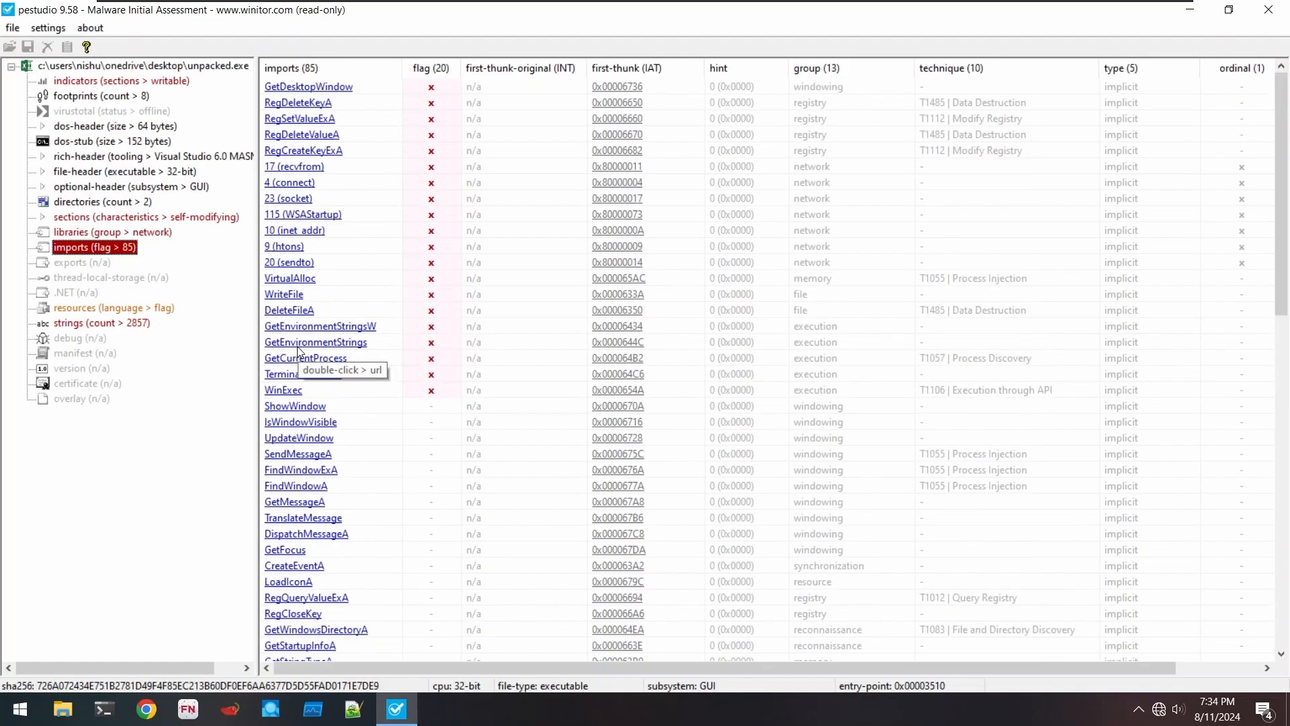
# - Show the strings extracted from unpacked.exe and sort them with the flagged entries first
pyautogui.click(118, 324)
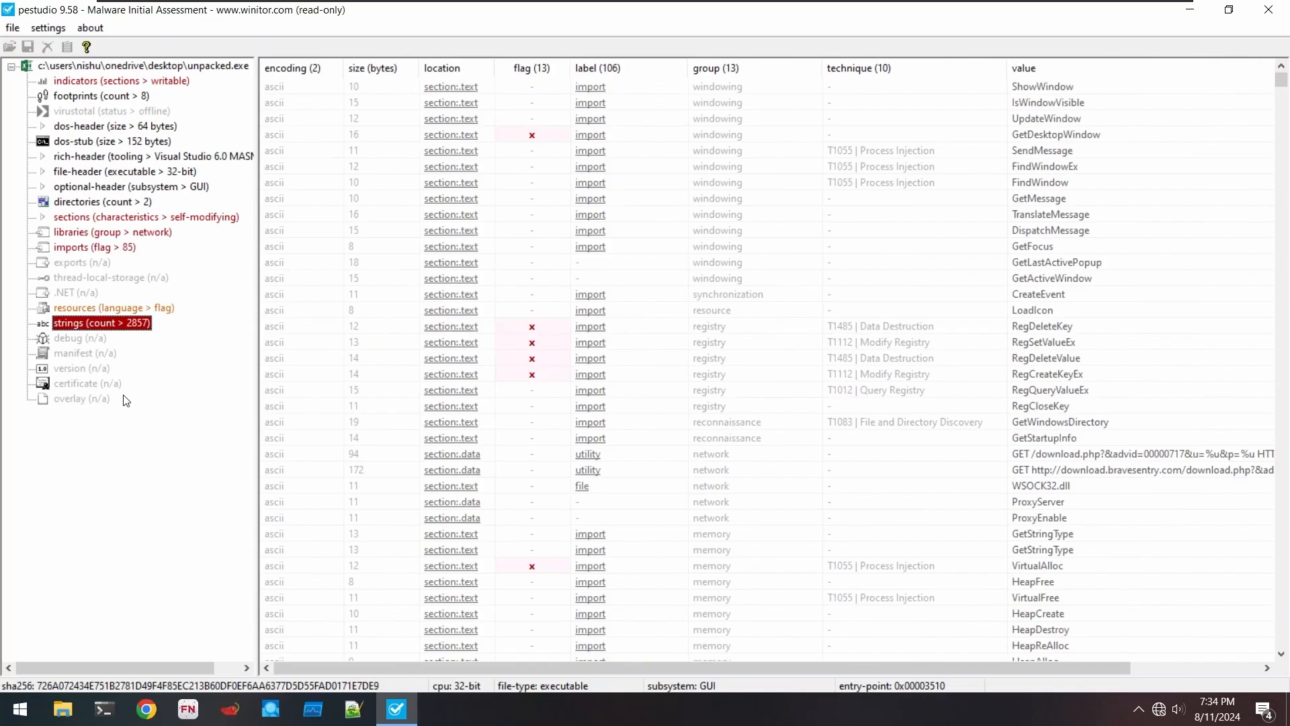
pyautogui.click(535, 67)
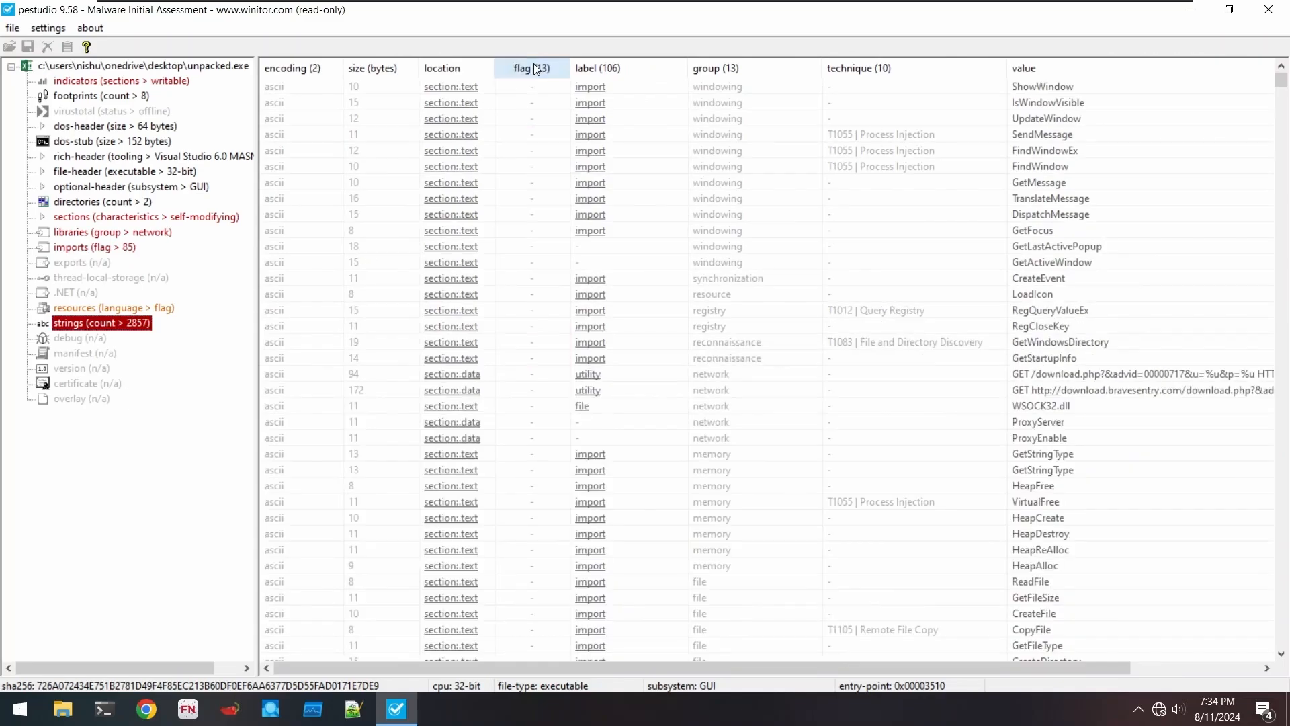
pyautogui.click(534, 67)
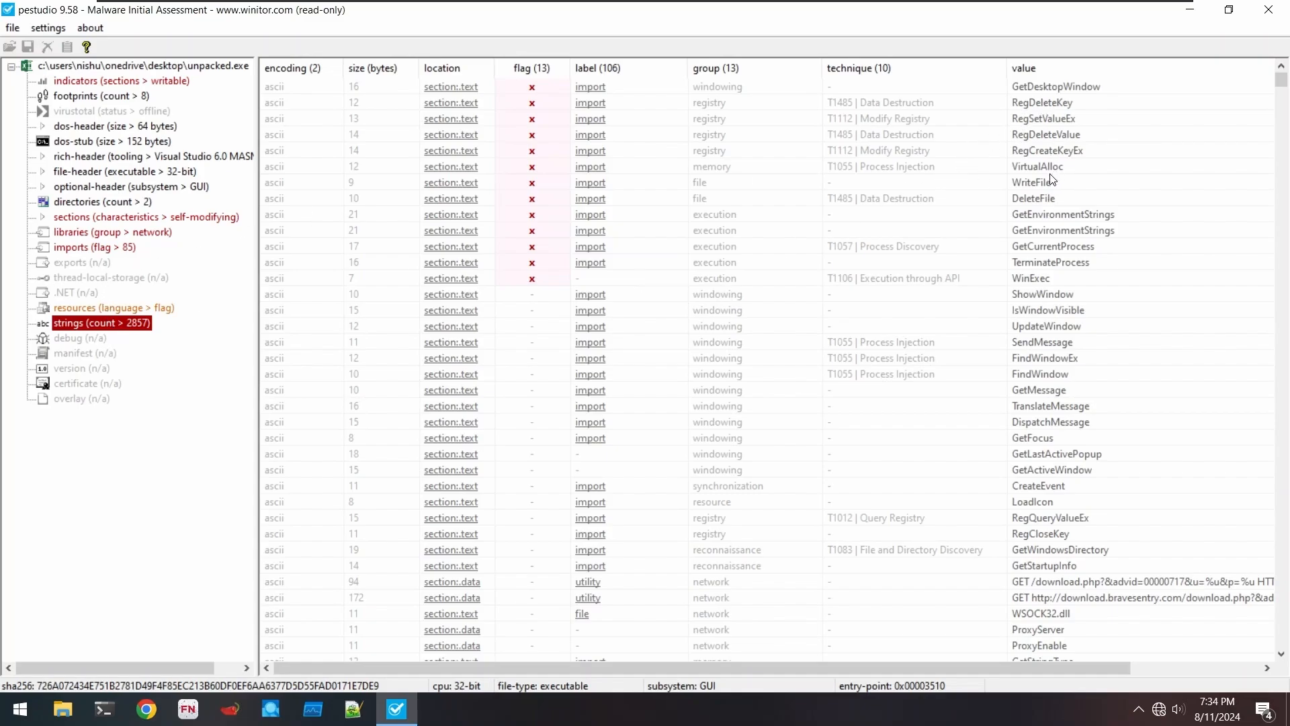
# - Compare the flagged imports of unpacked.exe with its flagged strings, then close pestudio
pyautogui.click(99, 248)
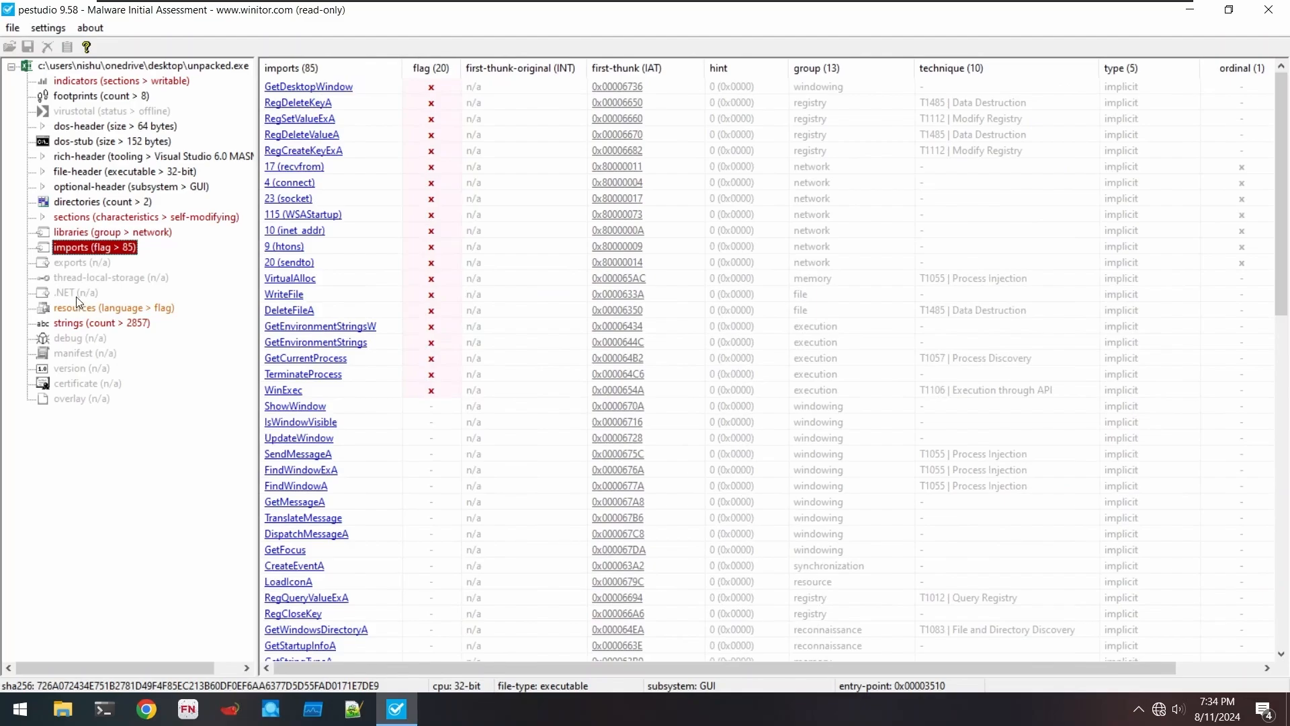
pyautogui.click(74, 324)
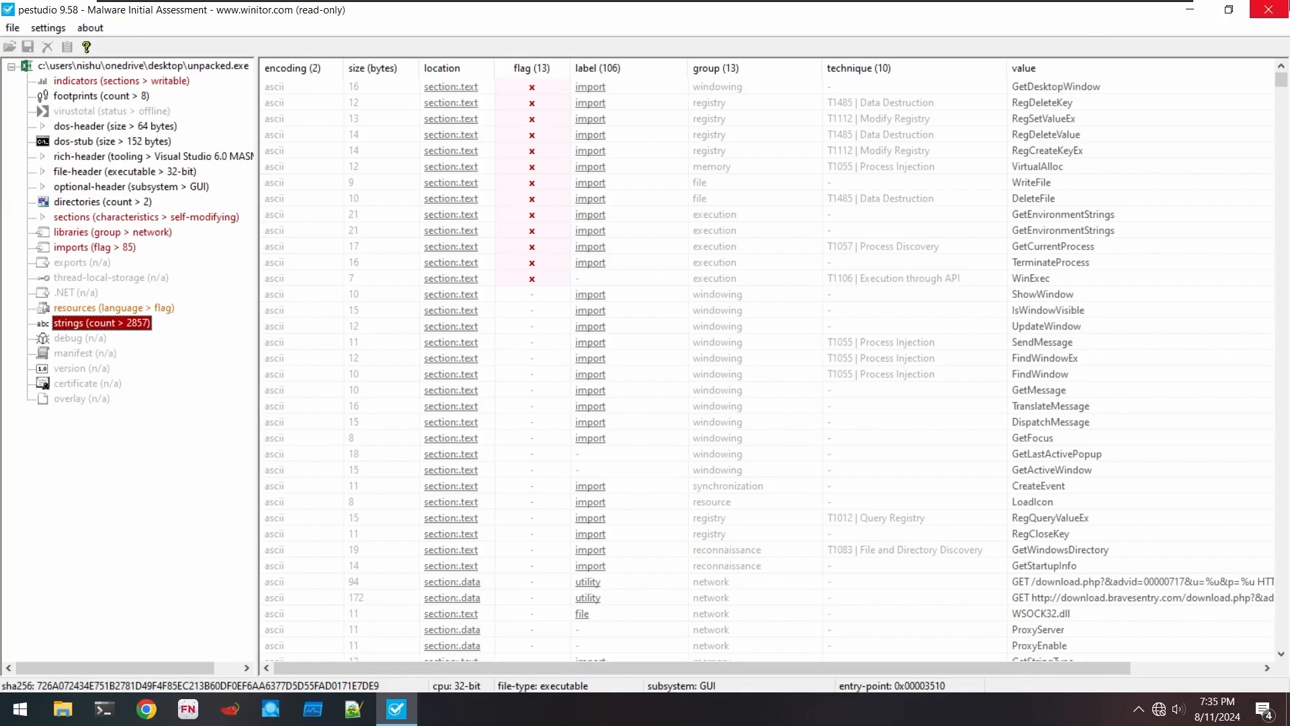
pyautogui.click(1269, 9)
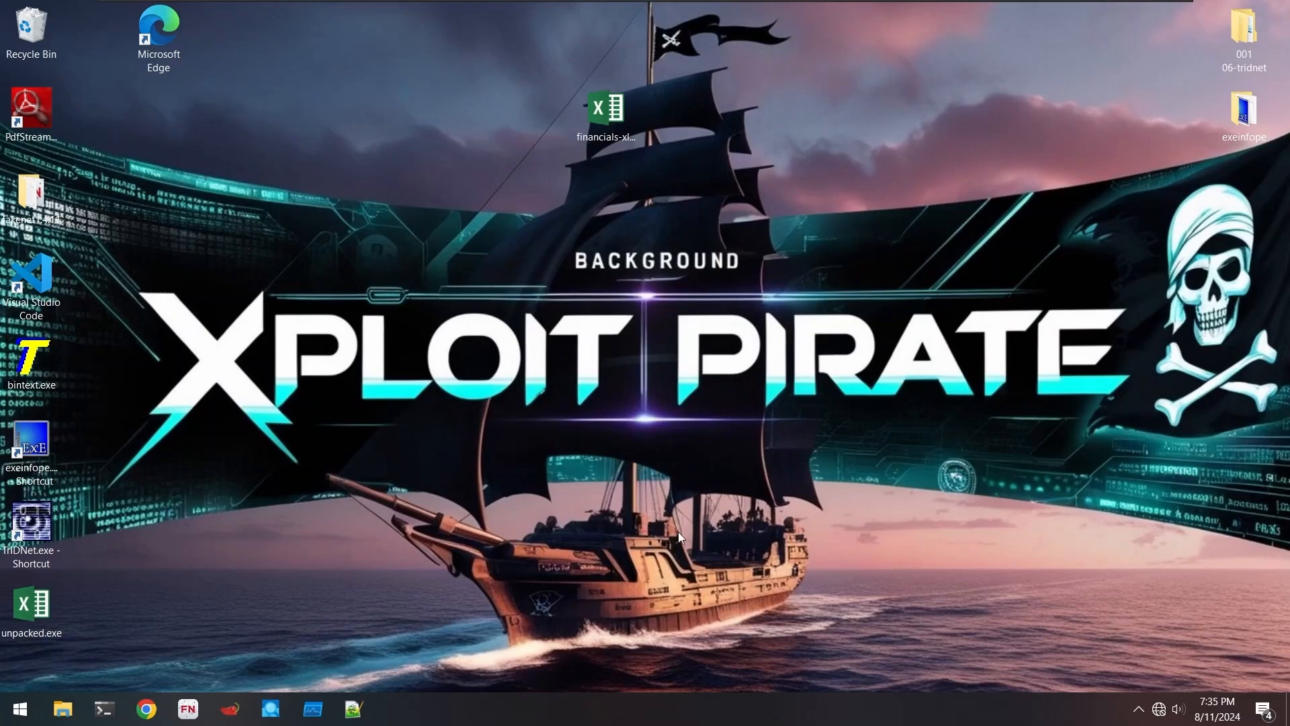
# - Check the machine's network connection status
pyautogui.click(1159, 709)
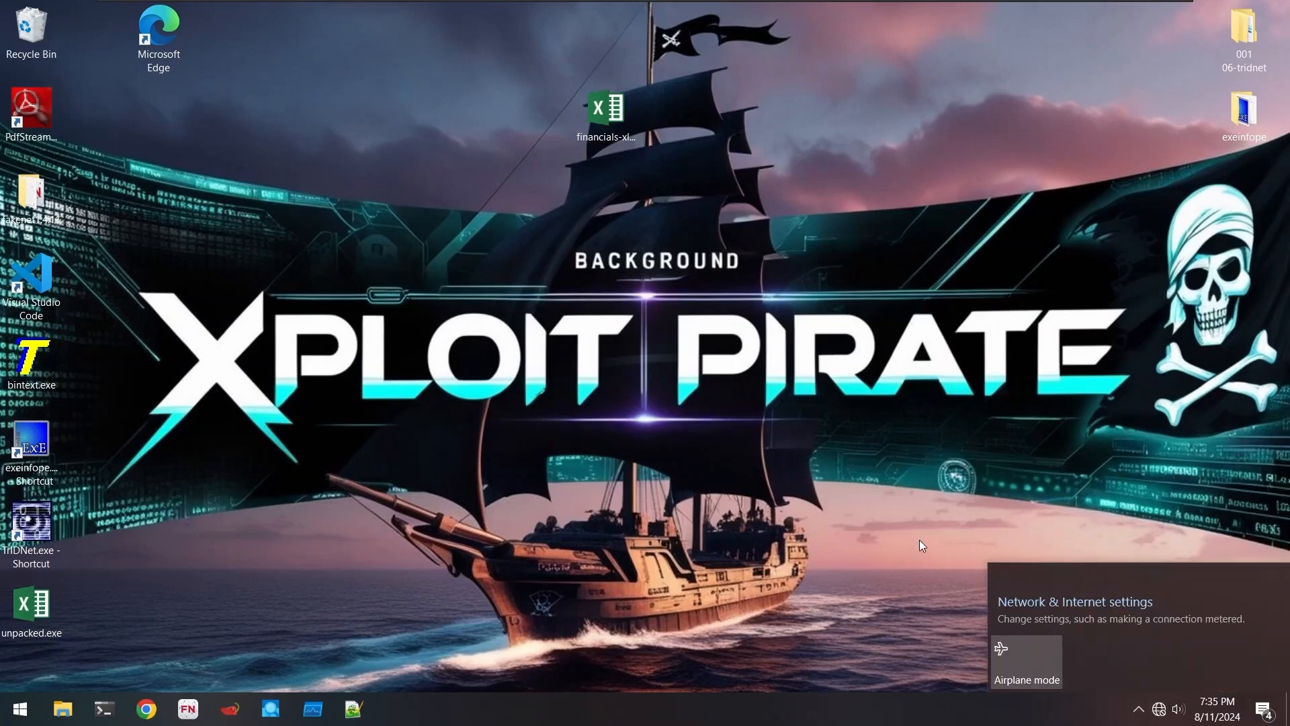
pyautogui.click(701, 419)
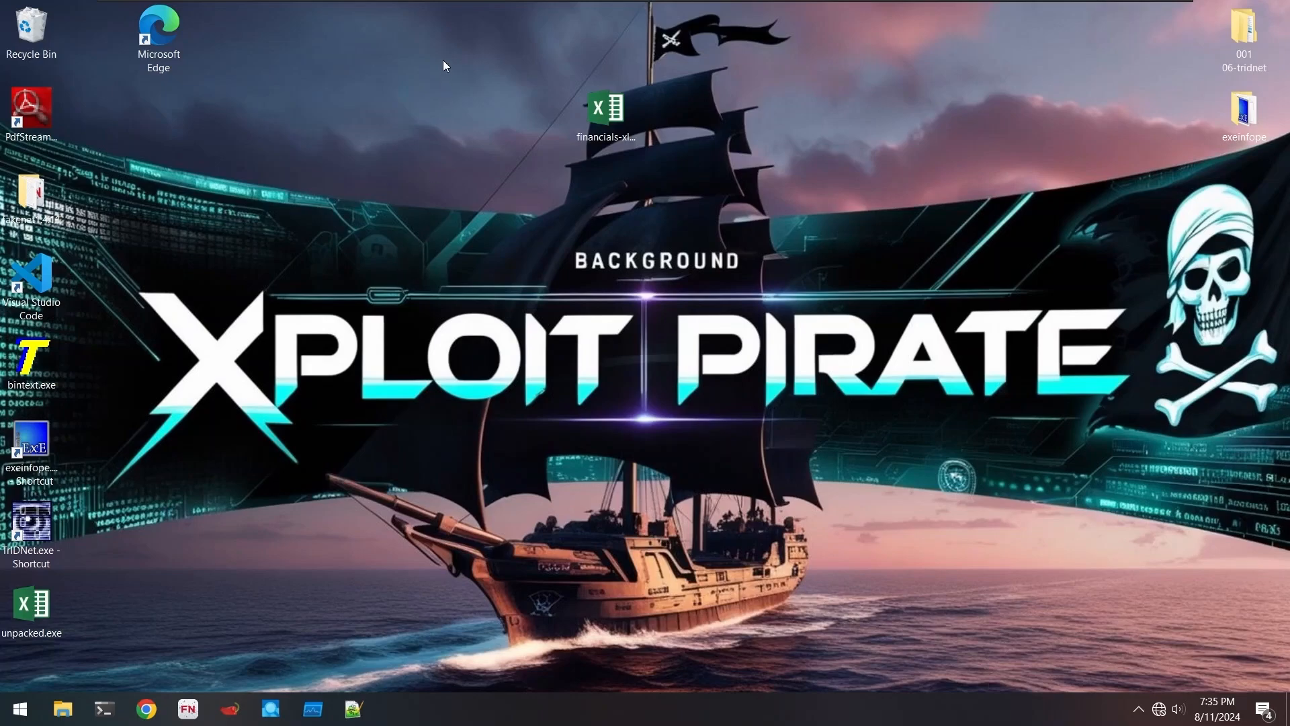
pyautogui.moveTo(430, 3)
pyautogui.moveTo(873, 2)
# - Switch to Process Monitor by searching for procmon and launching it
pyautogui.press('super')
pyautogui.write('proc')
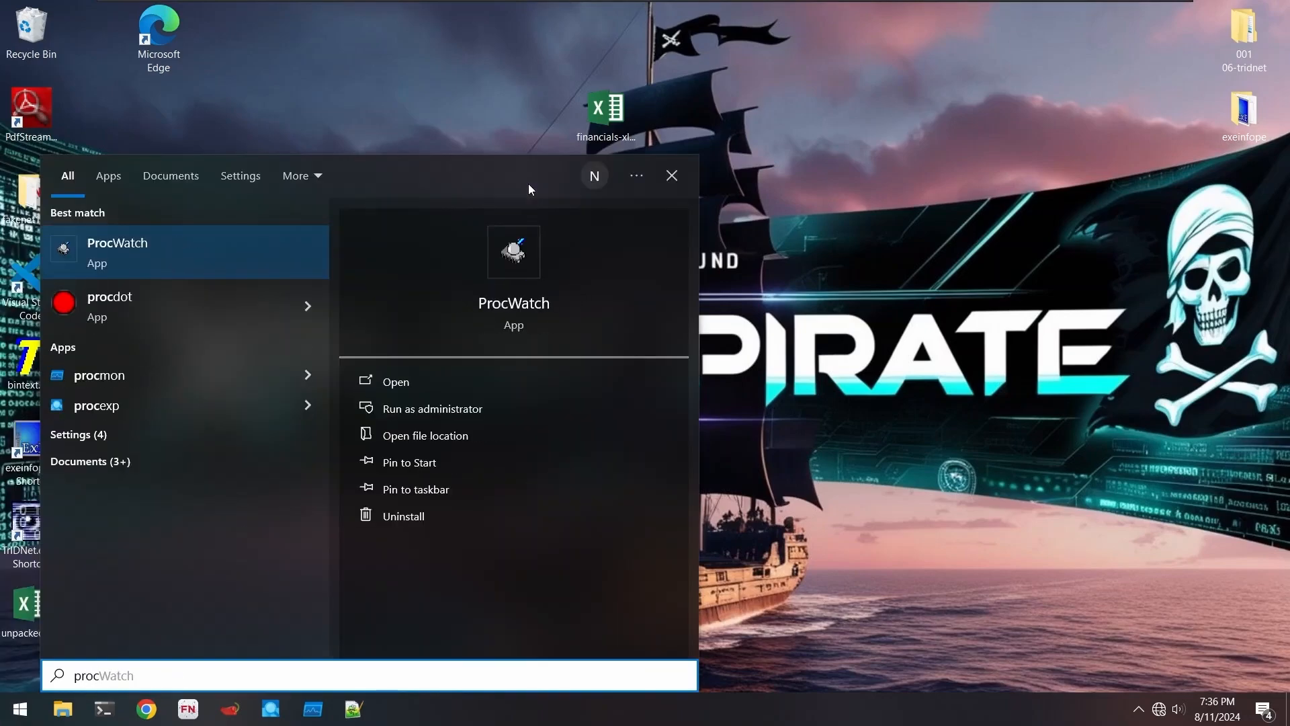
pyautogui.write('mon')
pyautogui.press('Return')
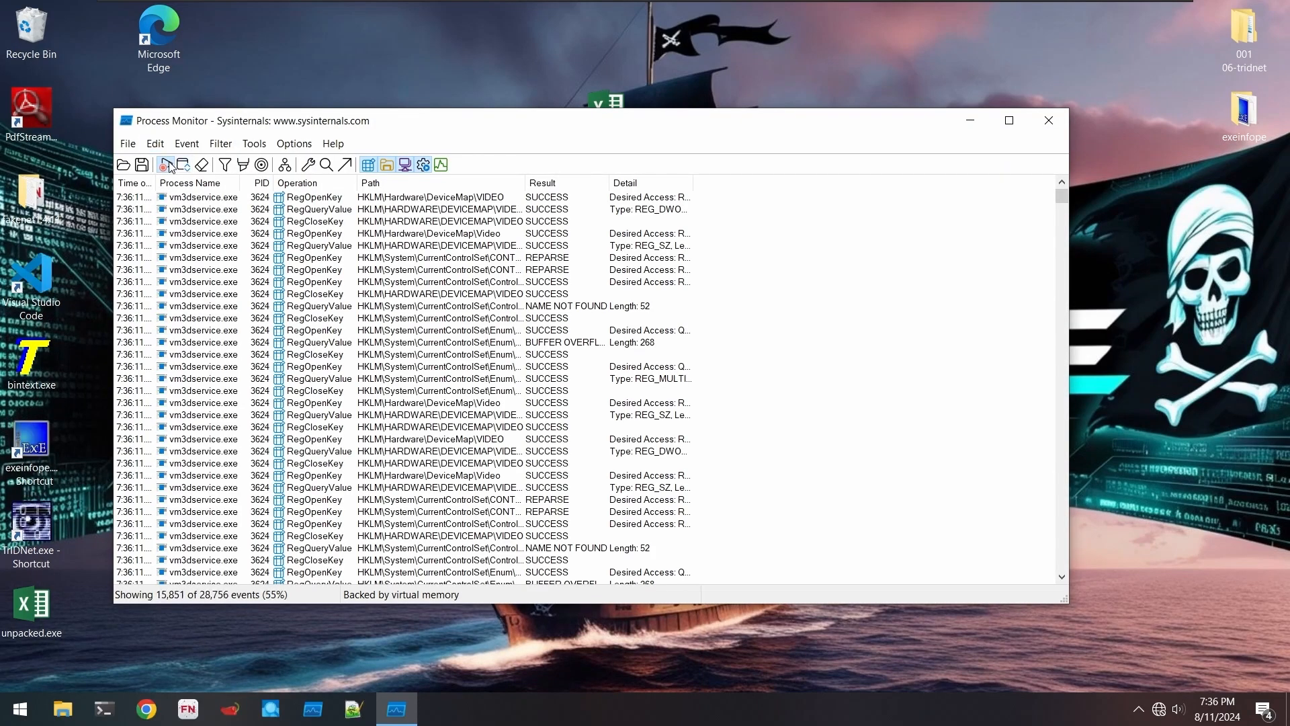
# - Stop capturing and clear the recorded events in Process Monitor, and narrow and reposition its window
pyautogui.click(202, 164)
pyautogui.moveTo(288, 127); pyautogui.dragTo(507, 120)
pyautogui.moveTo(333, 326); pyautogui.dragTo(745, 325)
pyautogui.moveTo(1013, 115); pyautogui.dragTo(934, 35)
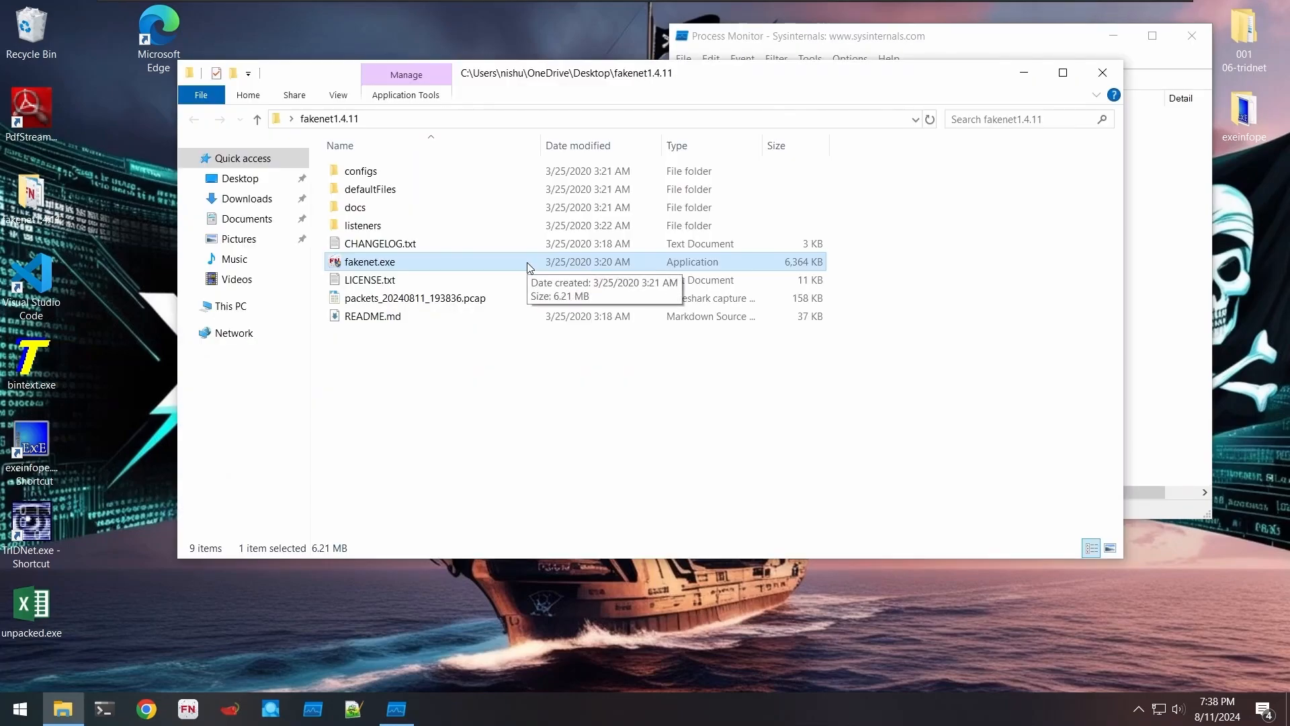
# - Run fakenet.exe briefly and close it, then delete packets_20240811_193836.pcap and packets_20240811_193854.pcap from the fakenet1.4.11 folder
pyautogui.doubleClick(528, 267)
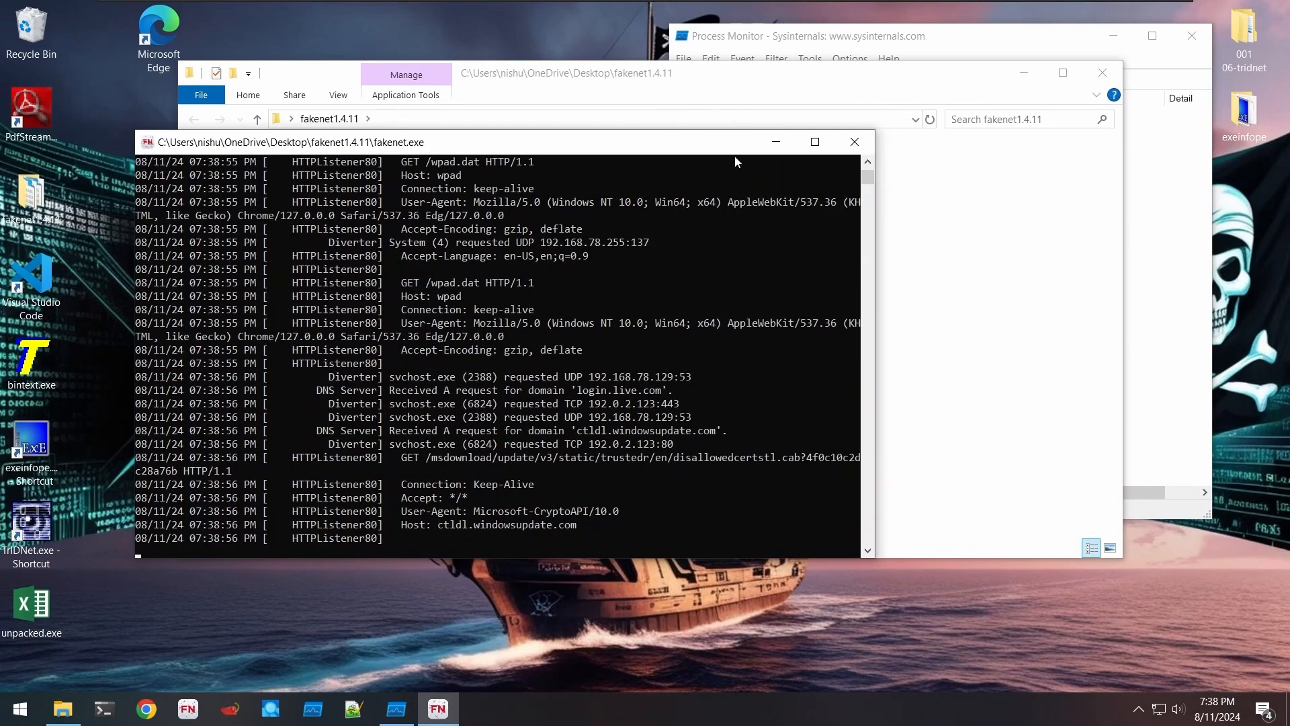
pyautogui.click(854, 142)
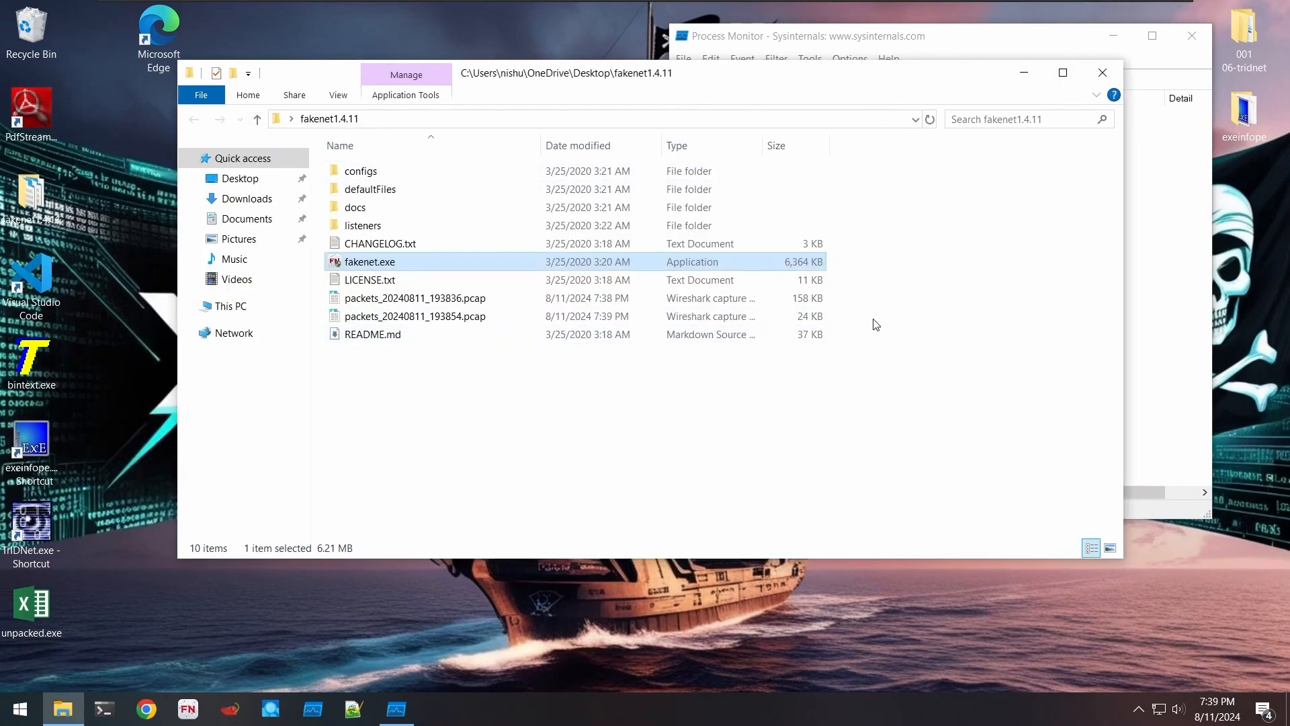
pyautogui.moveTo(875, 325); pyautogui.dragTo(811, 299)
pyautogui.press('Delete')
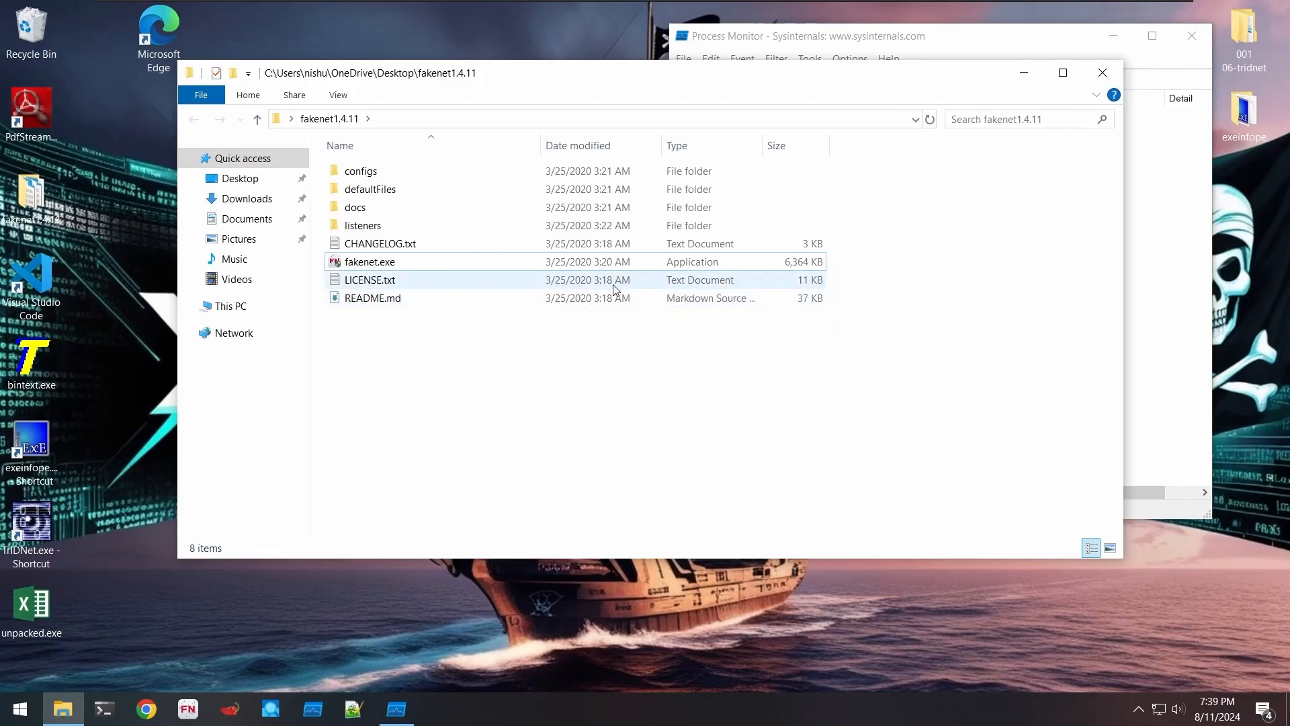
# - Start fakenet.exe again from the fakenet1.4.11 folder and move its console window aside
pyautogui.click(596, 268)
pyautogui.doubleClick(595, 267)
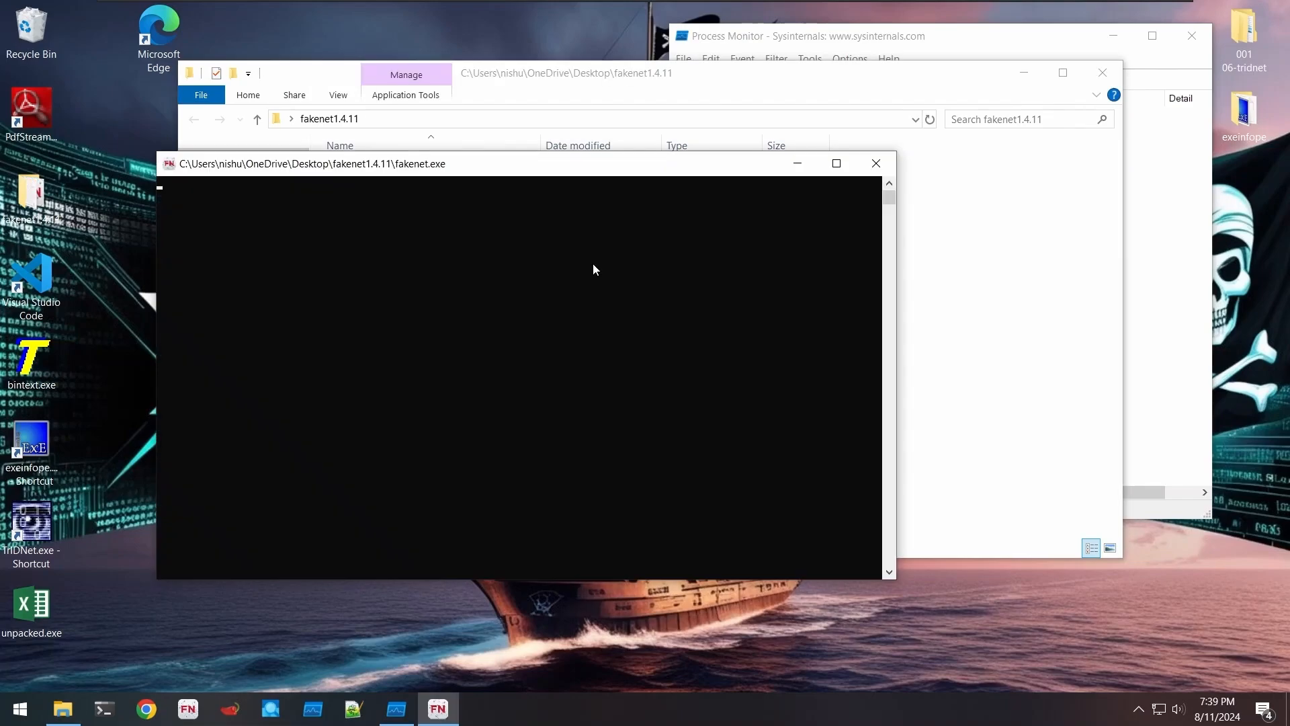
pyautogui.moveTo(442, 170); pyautogui.dragTo(827, 97)
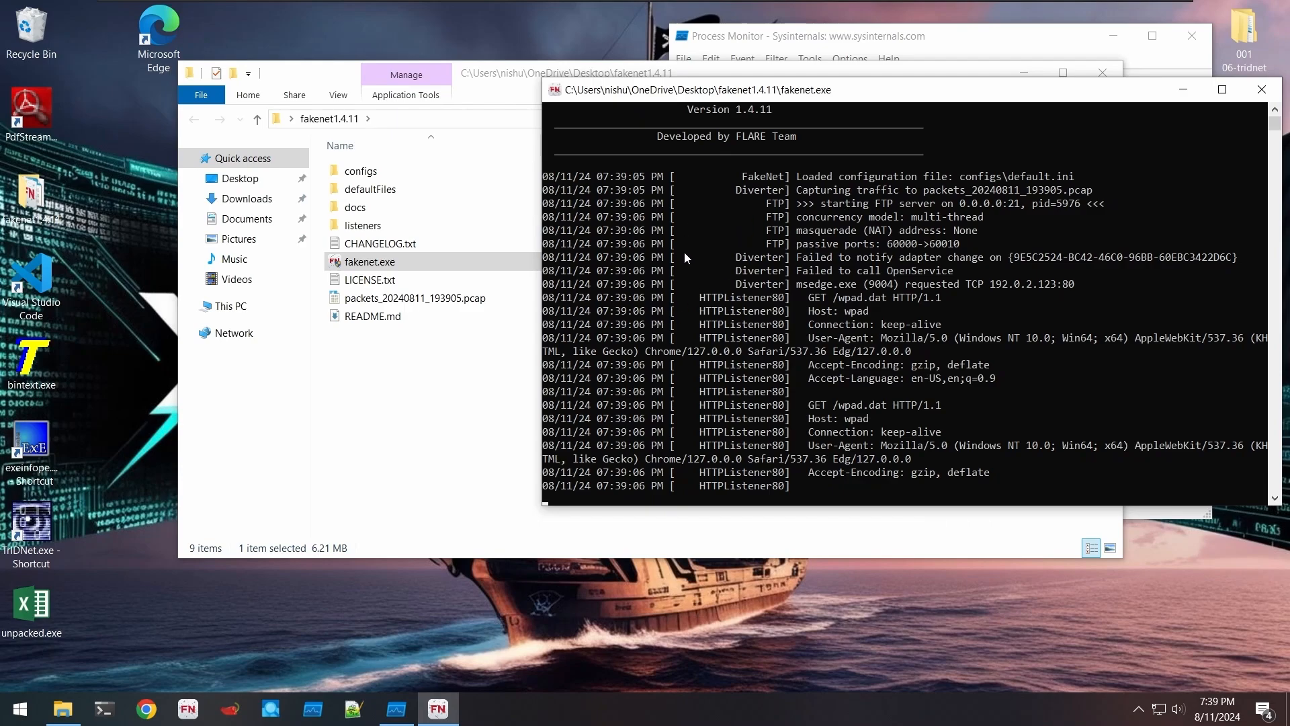
# - Check the new packet capture file and the folder's full path, then close the folder and reposition the FakeNet console
pyautogui.click(379, 300)
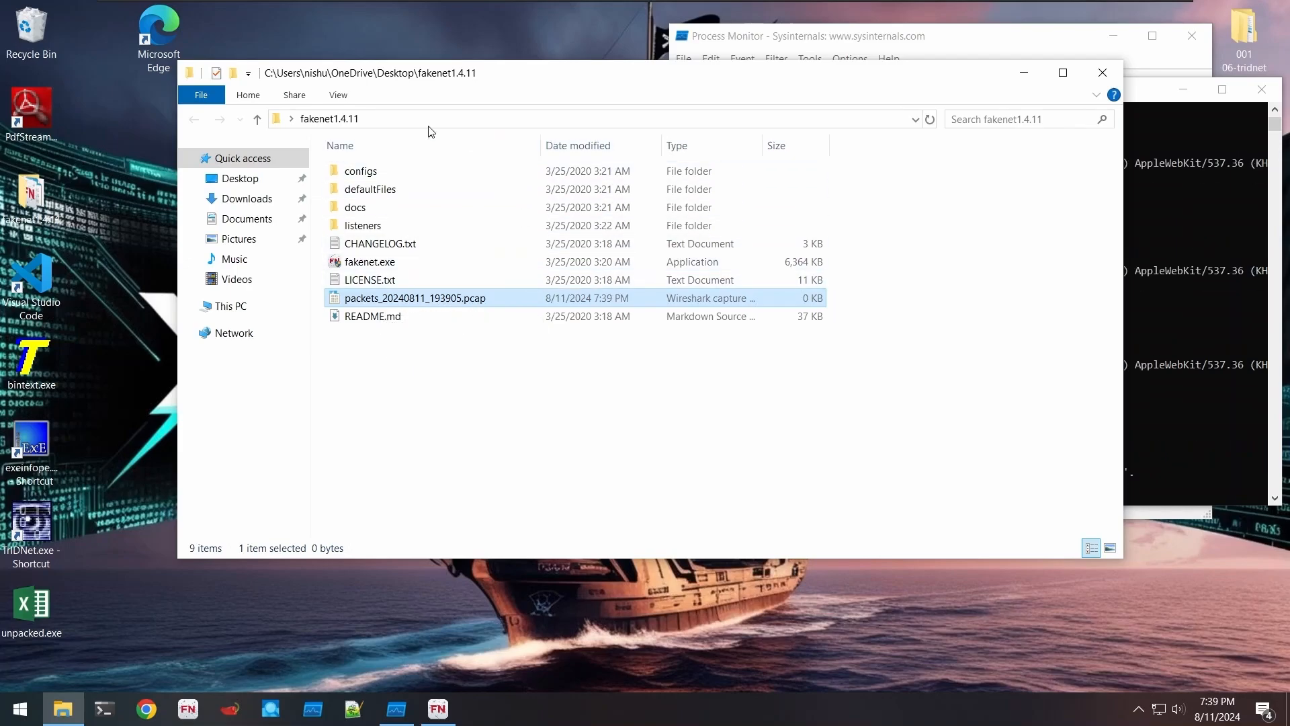
pyautogui.click(385, 121)
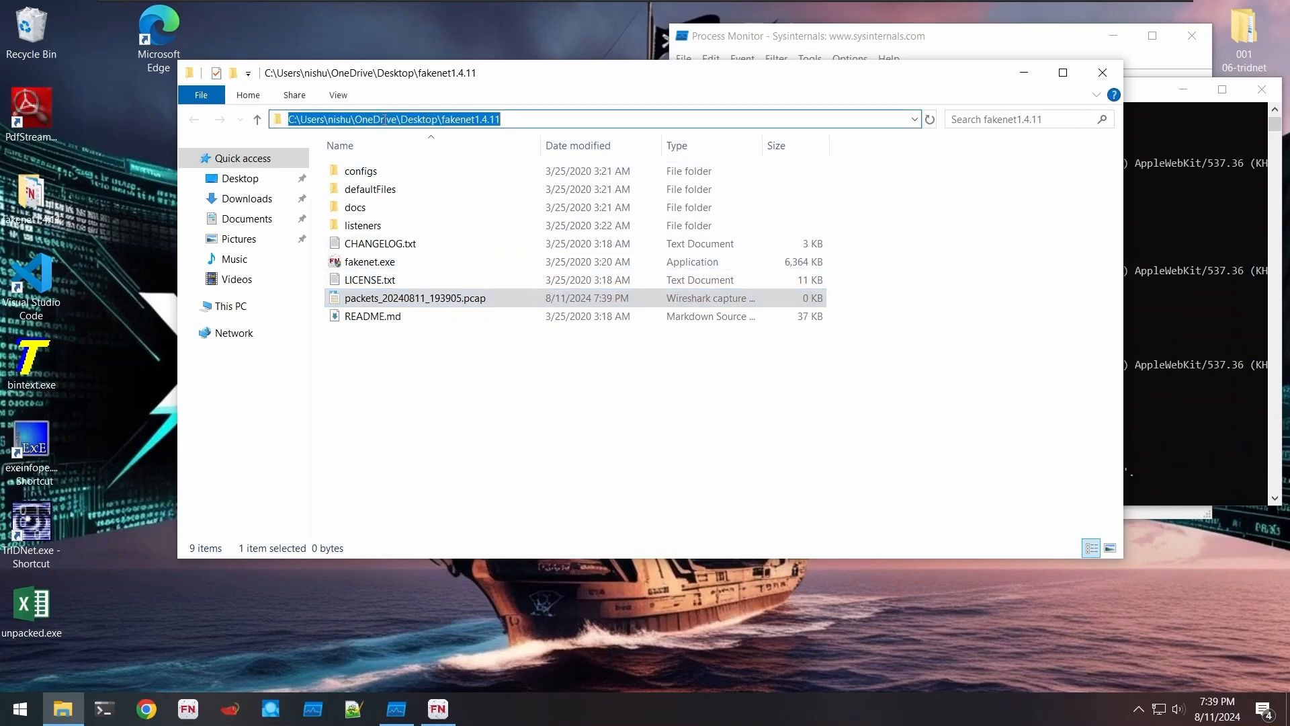
pyautogui.click(1102, 72)
pyautogui.moveTo(783, 87); pyautogui.dragTo(314, 47)
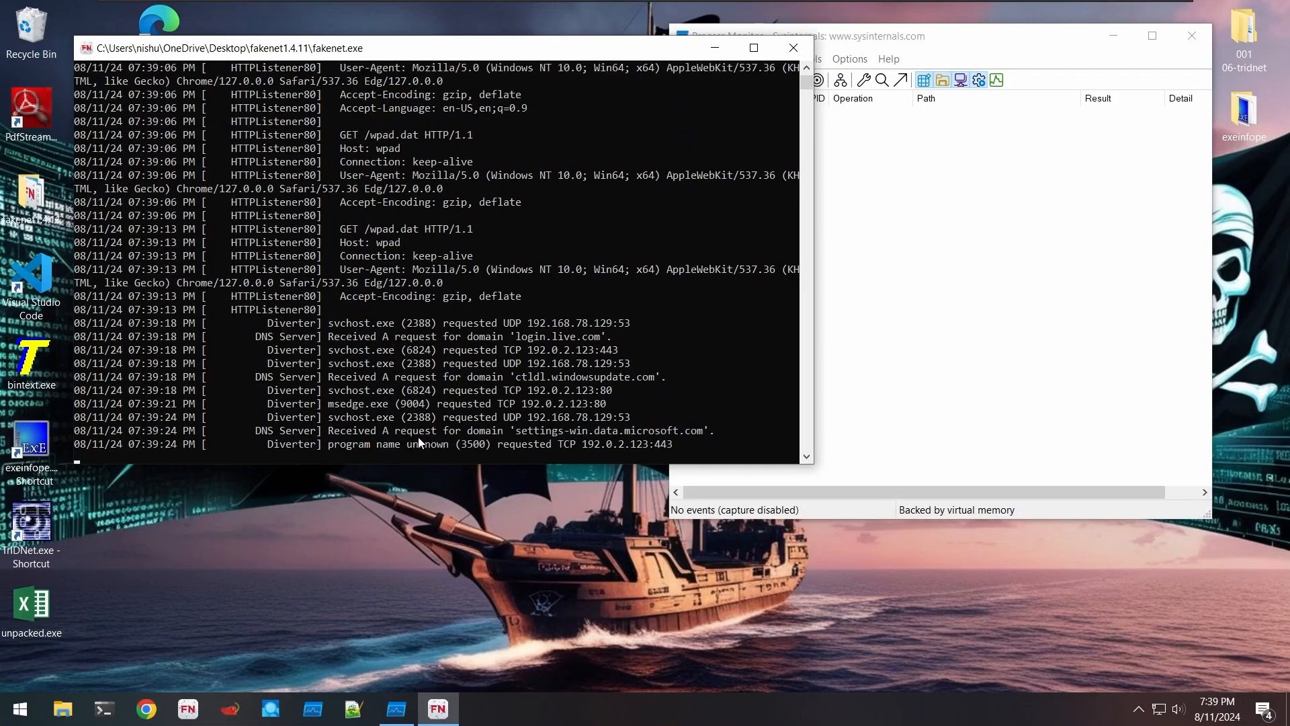
# - Launch Regshot and enable its directory scan with C:\ as the folder to scan
pyautogui.press('super')
pyautogui.write('re')
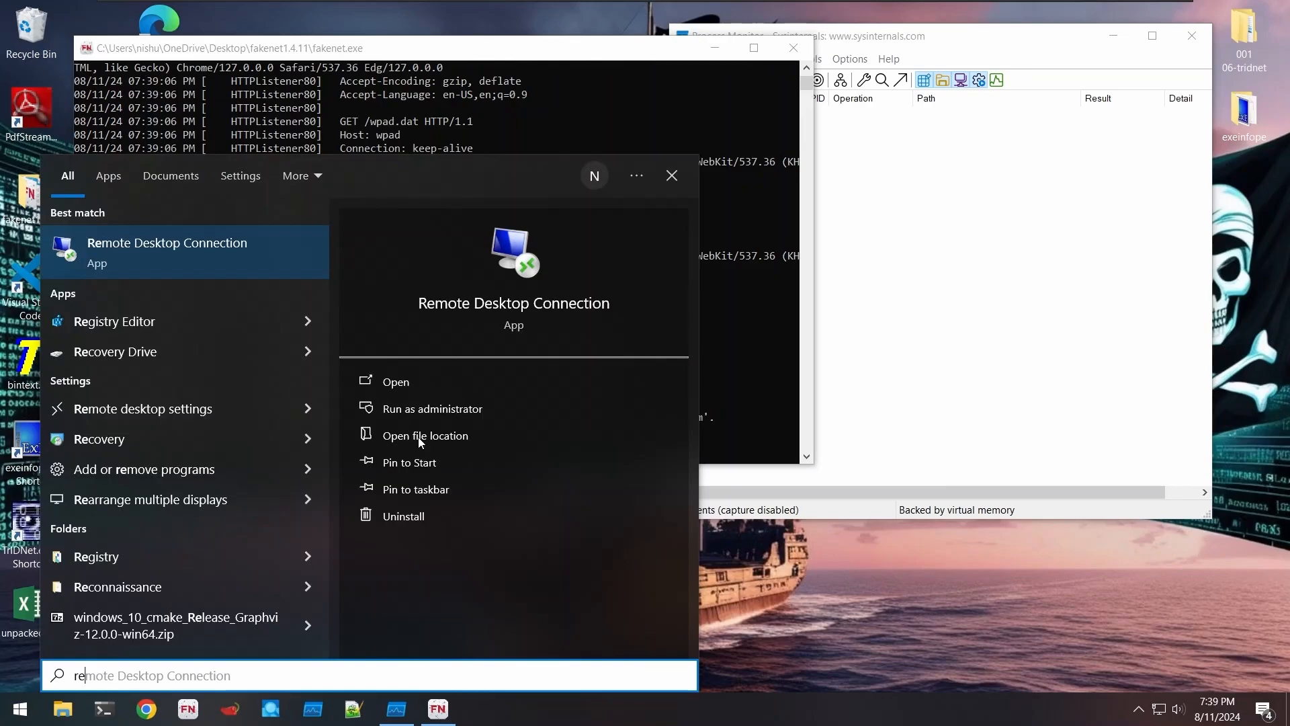
pyautogui.write('gsh')
pyautogui.press('Return')
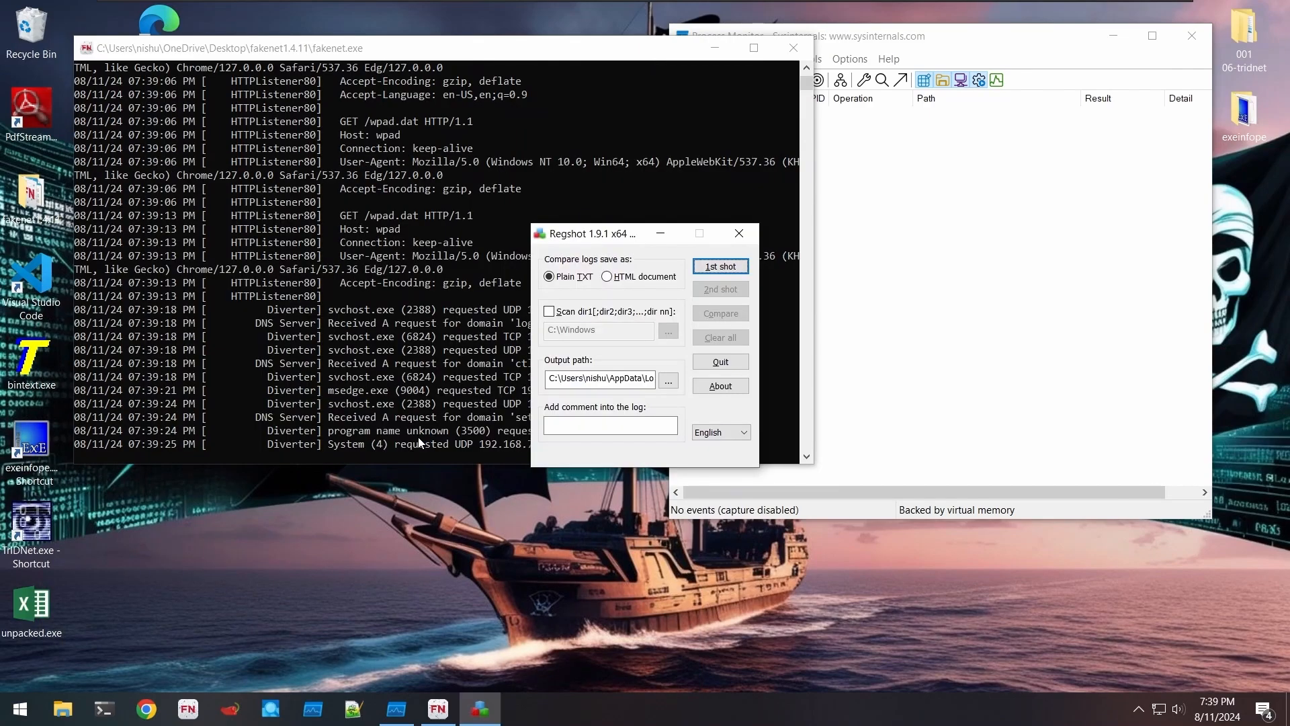
pyautogui.click(549, 311)
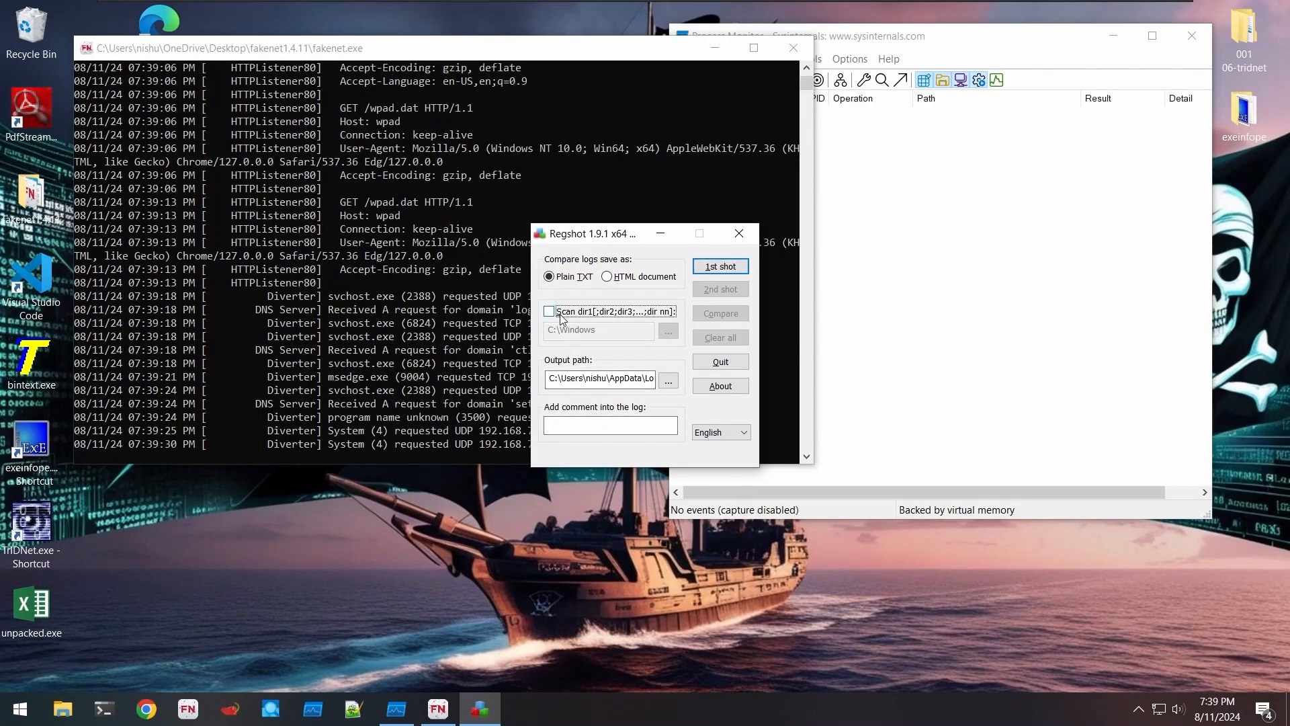
pyautogui.moveTo(596, 329); pyautogui.dragTo(559, 329)
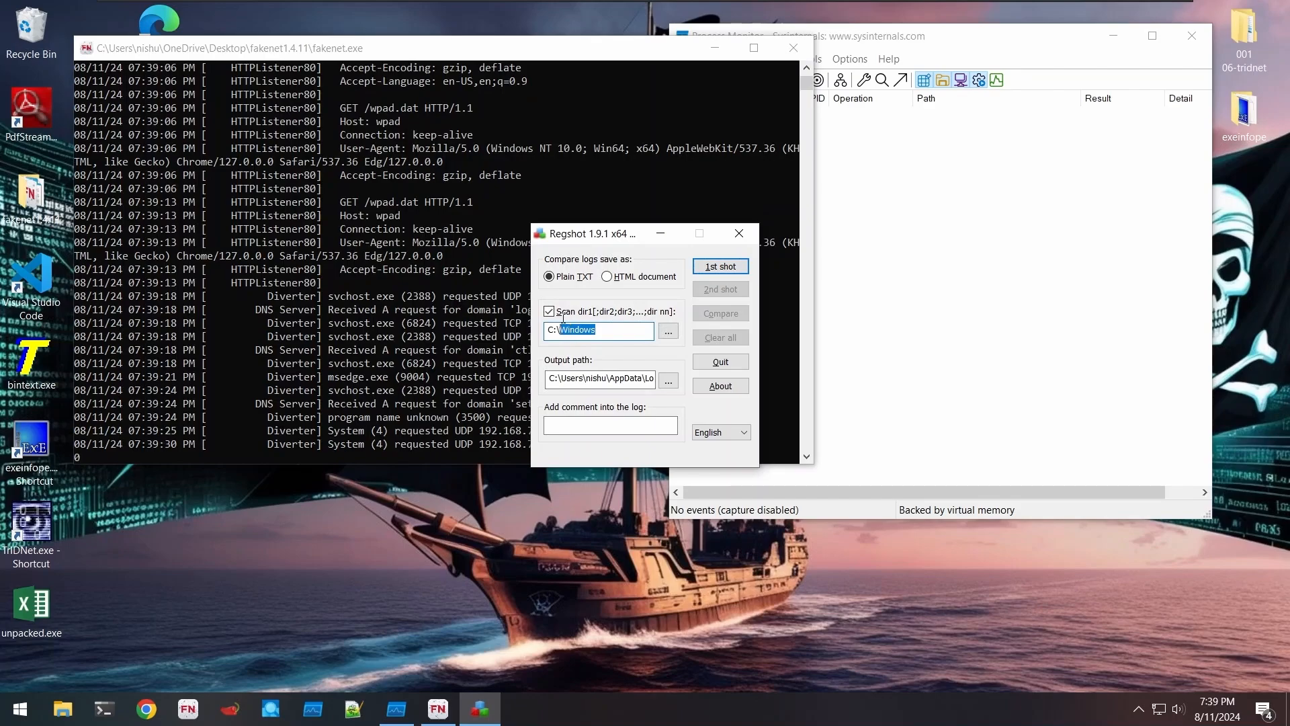
pyautogui.press('BackSpace')
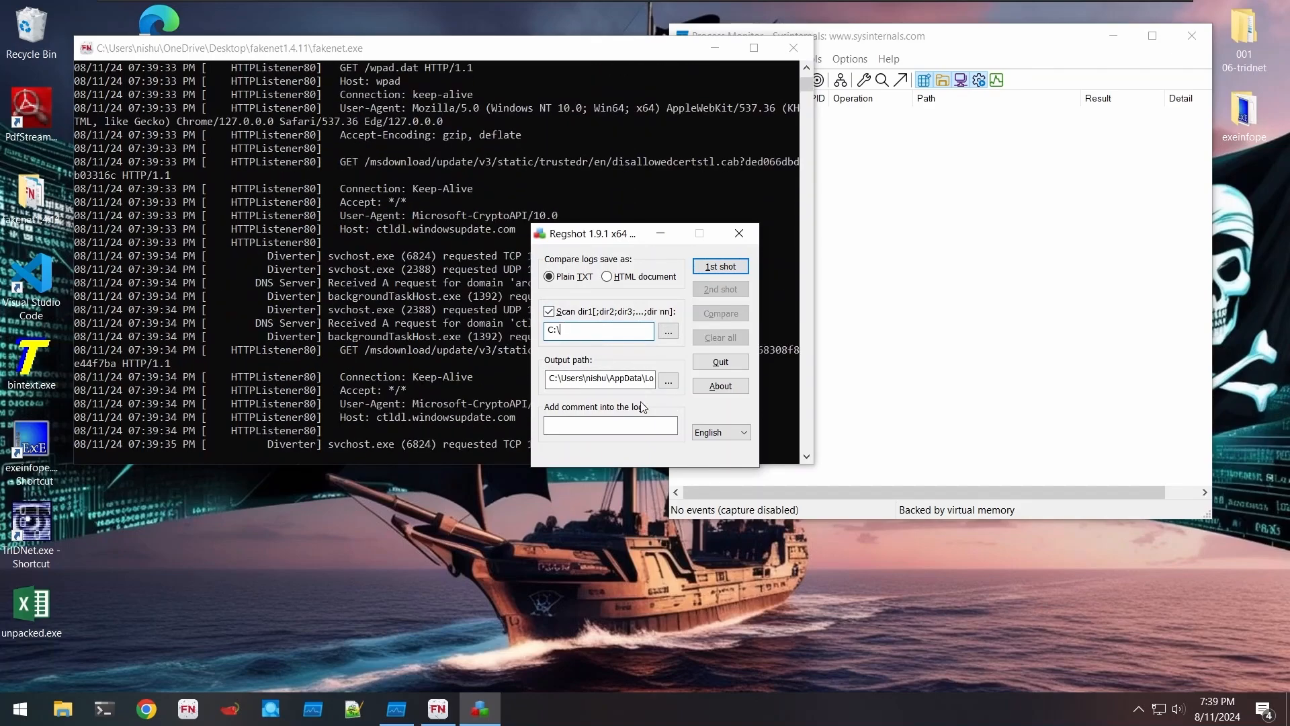
# - Take the first Regshot snapshot and dismiss its summary
pyautogui.click(742, 268)
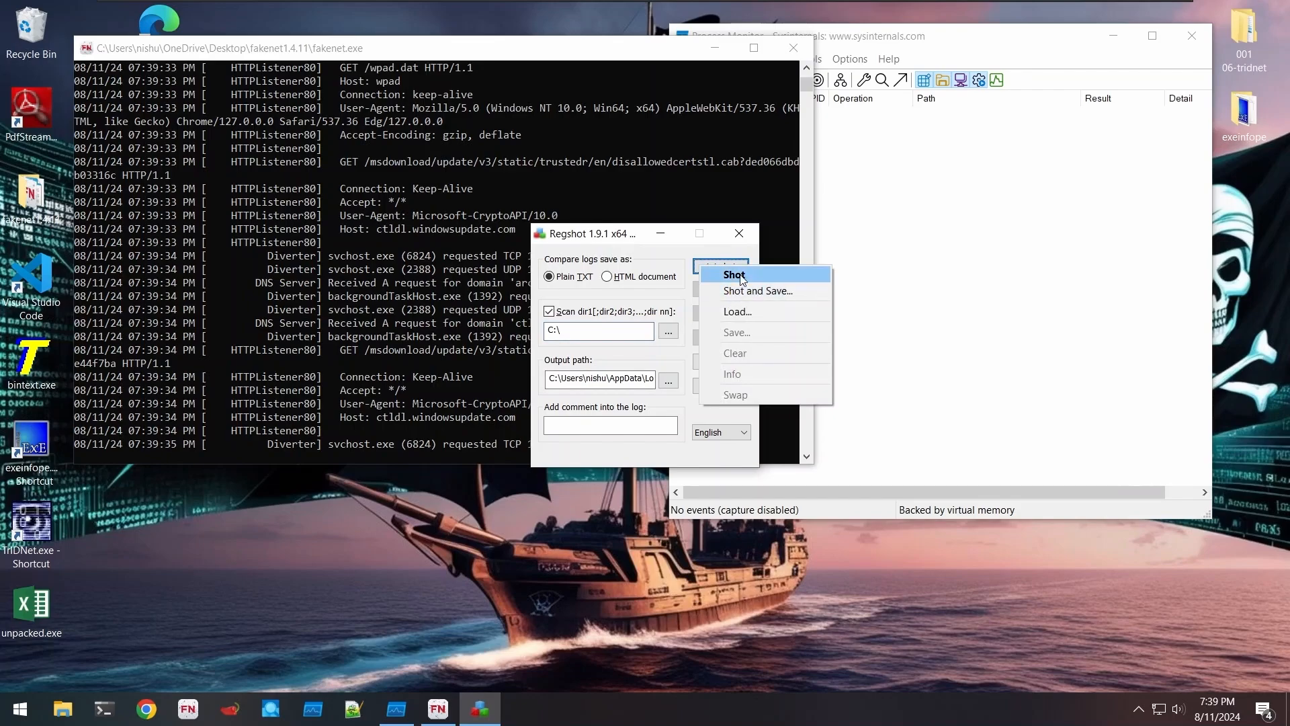
pyautogui.click(726, 270)
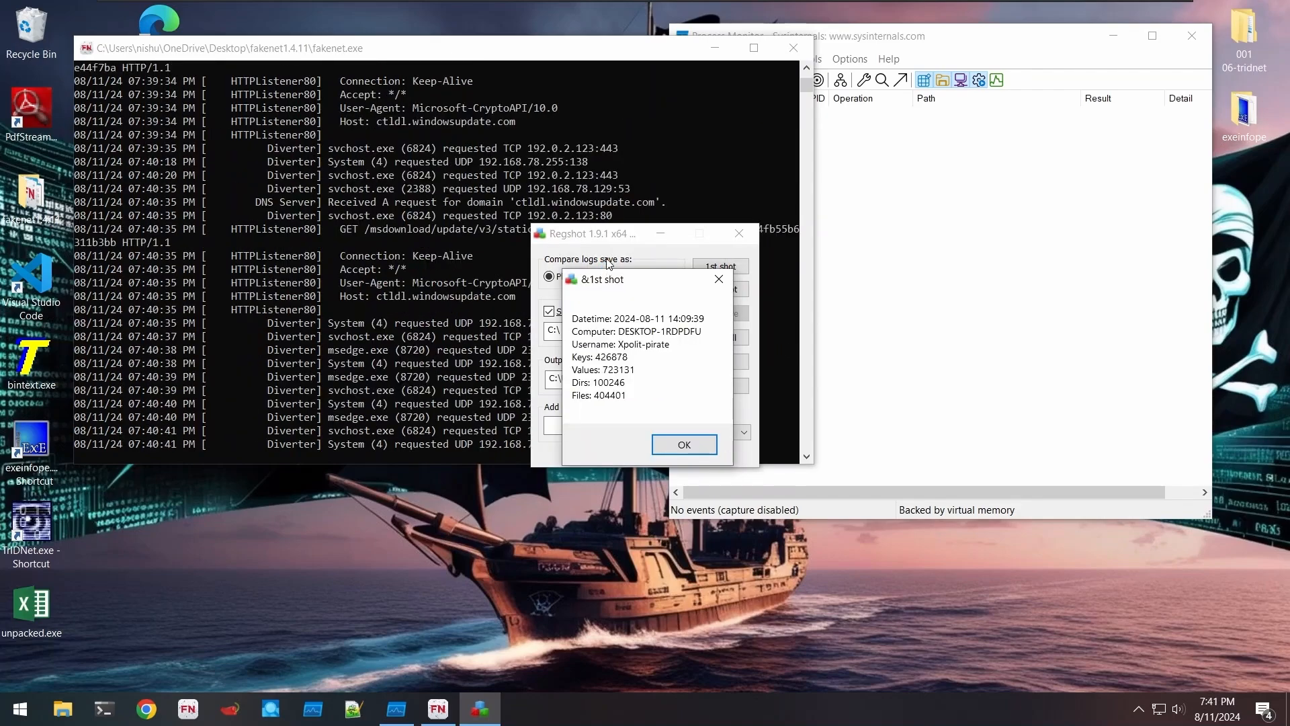
pyautogui.click(696, 444)
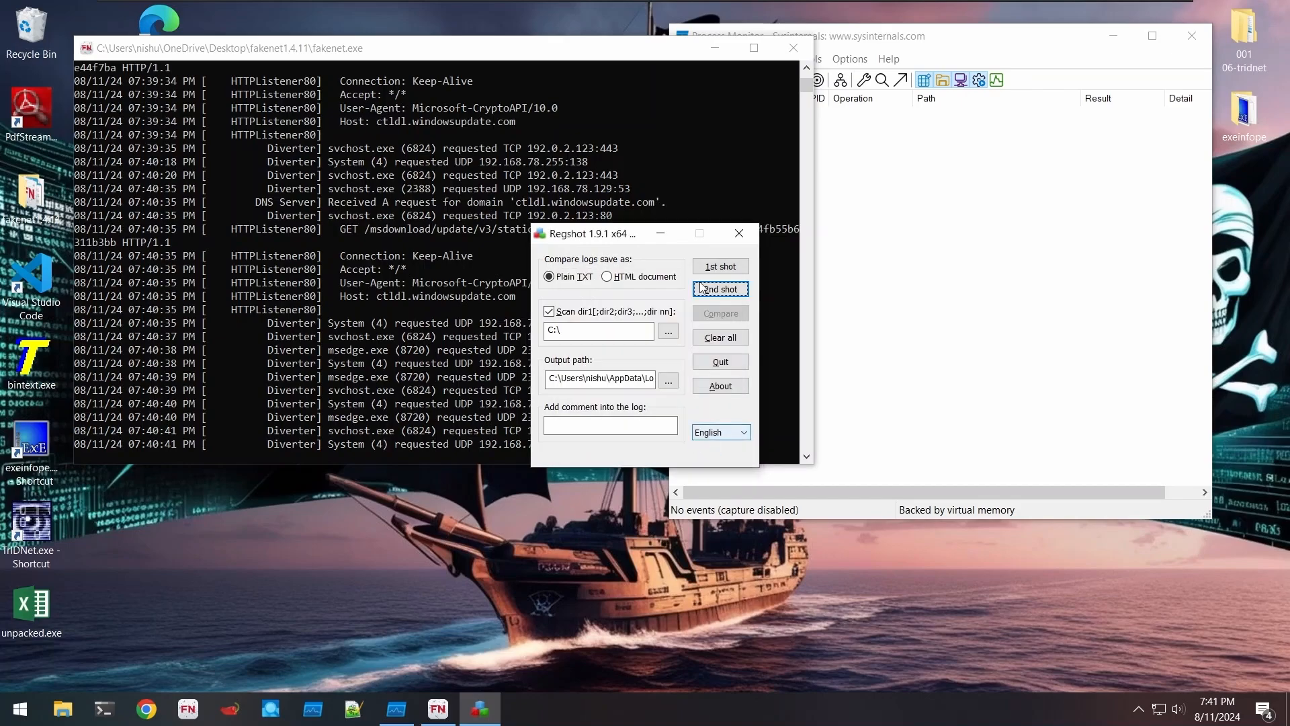
# - Move the FakeNet console off Process Monitor and start capturing events
pyautogui.click(648, 49)
pyautogui.moveTo(648, 49); pyautogui.dragTo(638, 169)
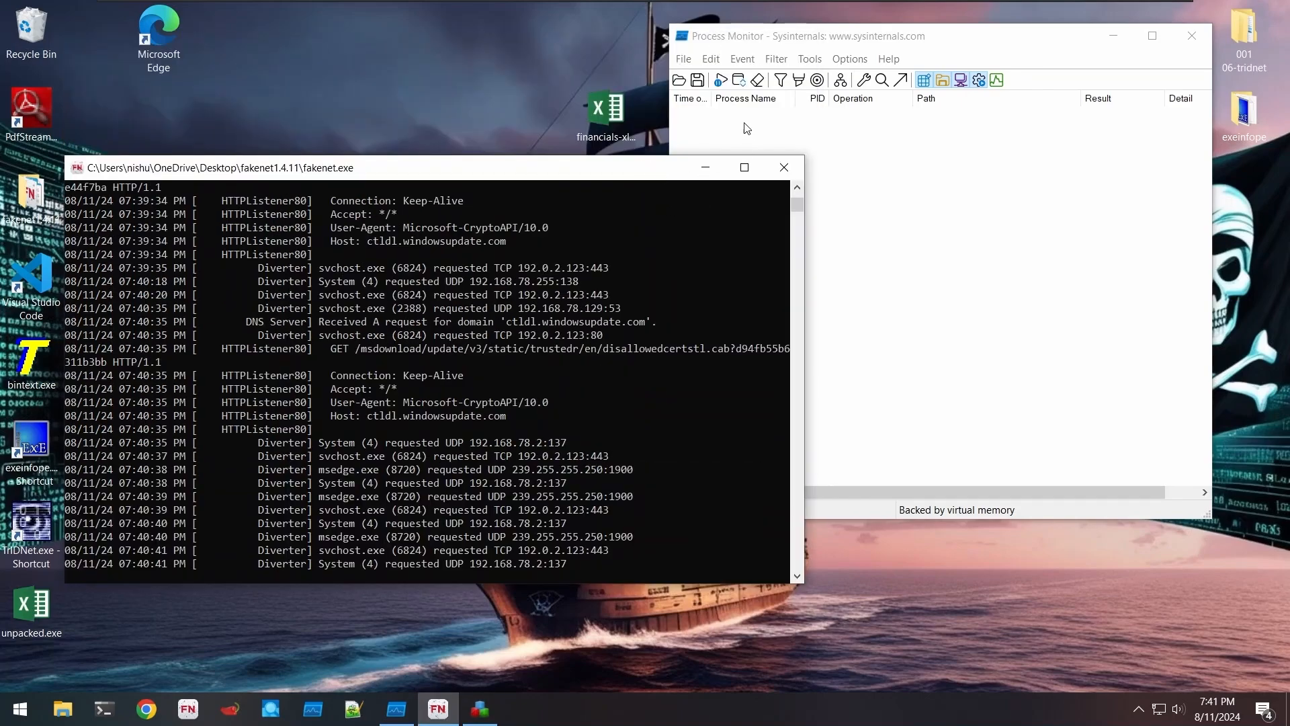
pyautogui.click(720, 81)
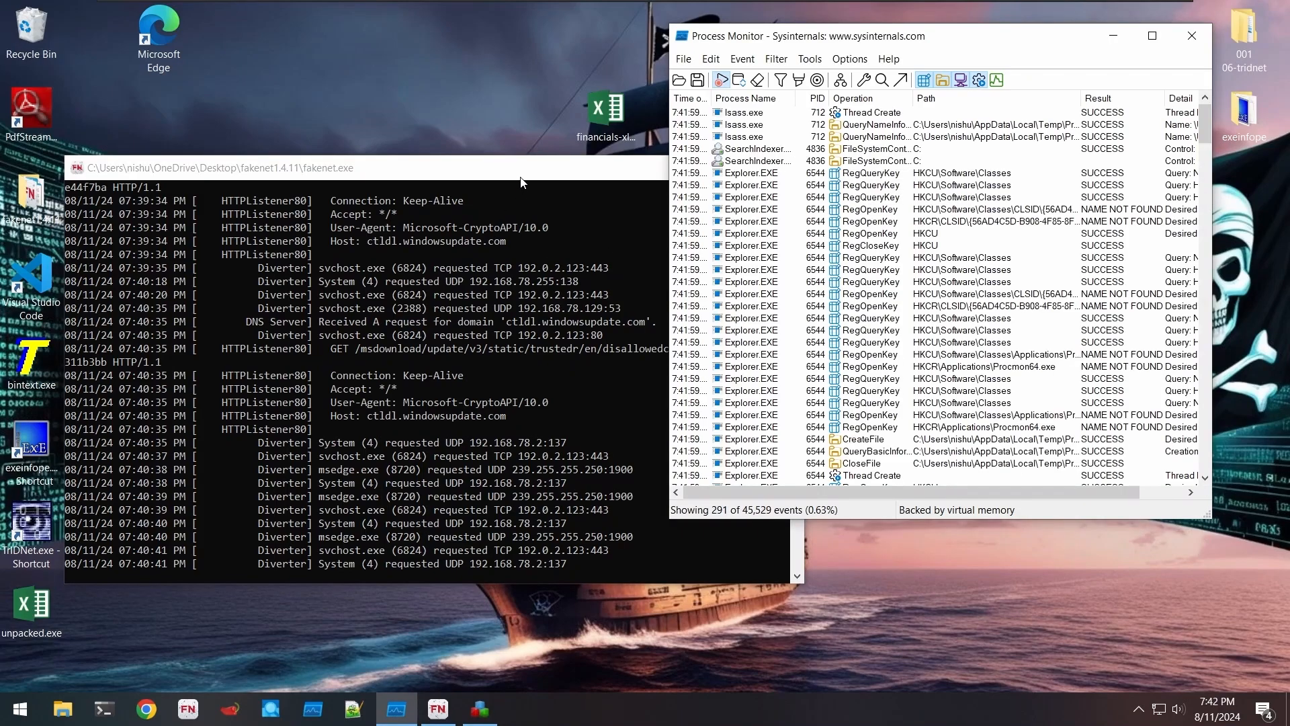
# - Rearrange the FakeNet and Regshot windows and run unpacked.exe from the desktop
pyautogui.moveTo(517, 179); pyautogui.dragTo(939, 137)
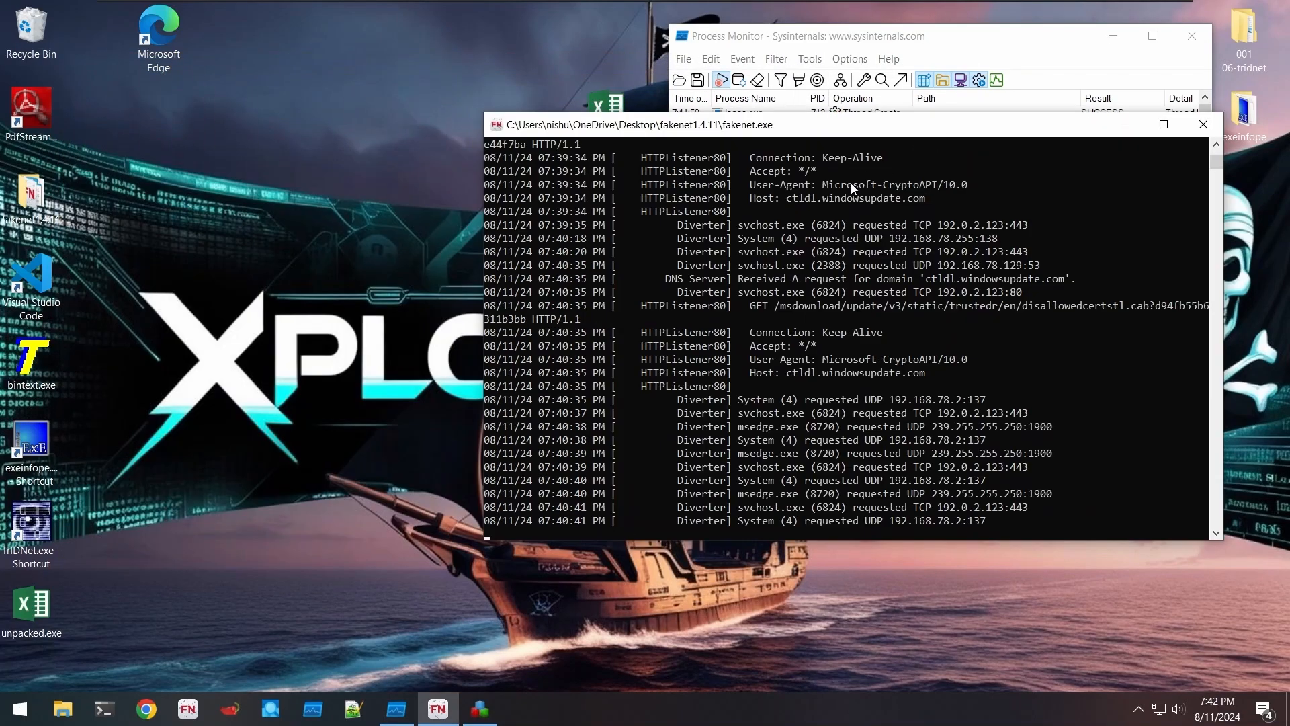
pyautogui.click(491, 709)
pyautogui.moveTo(616, 236); pyautogui.dragTo(390, 146)
pyautogui.doubleClick(52, 603)
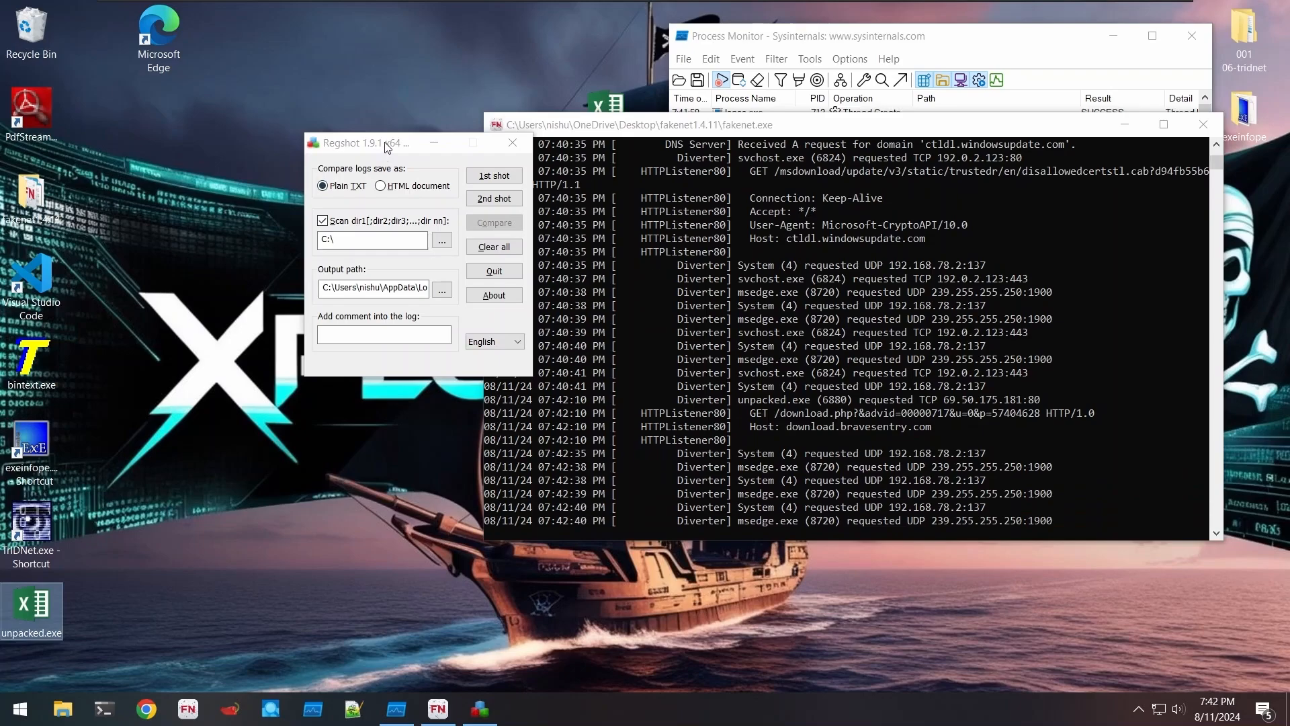
# - Move Regshot clear of the FakeNet console and examine the log for the network requests made by unpacked.exe
pyautogui.moveTo(385, 149); pyautogui.dragTo(337, 146)
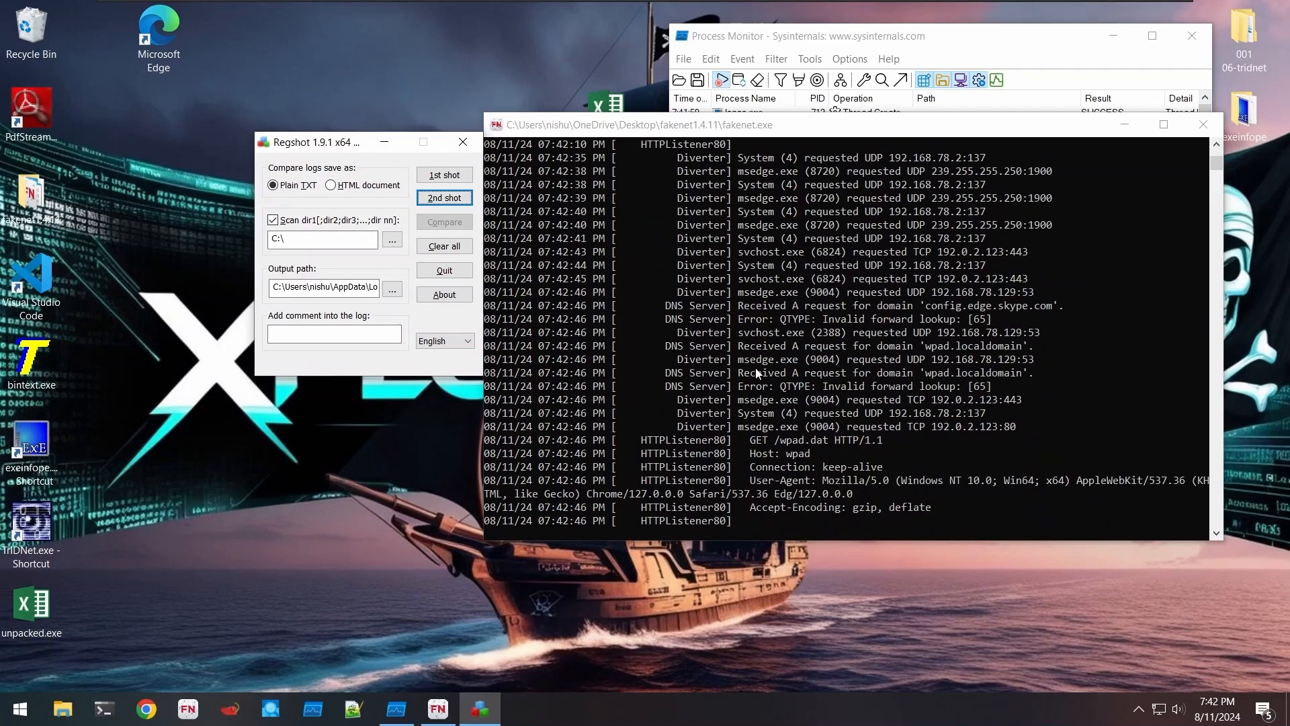
pyautogui.scroll(3, 747, 348)
pyautogui.scroll(5, 747, 346)
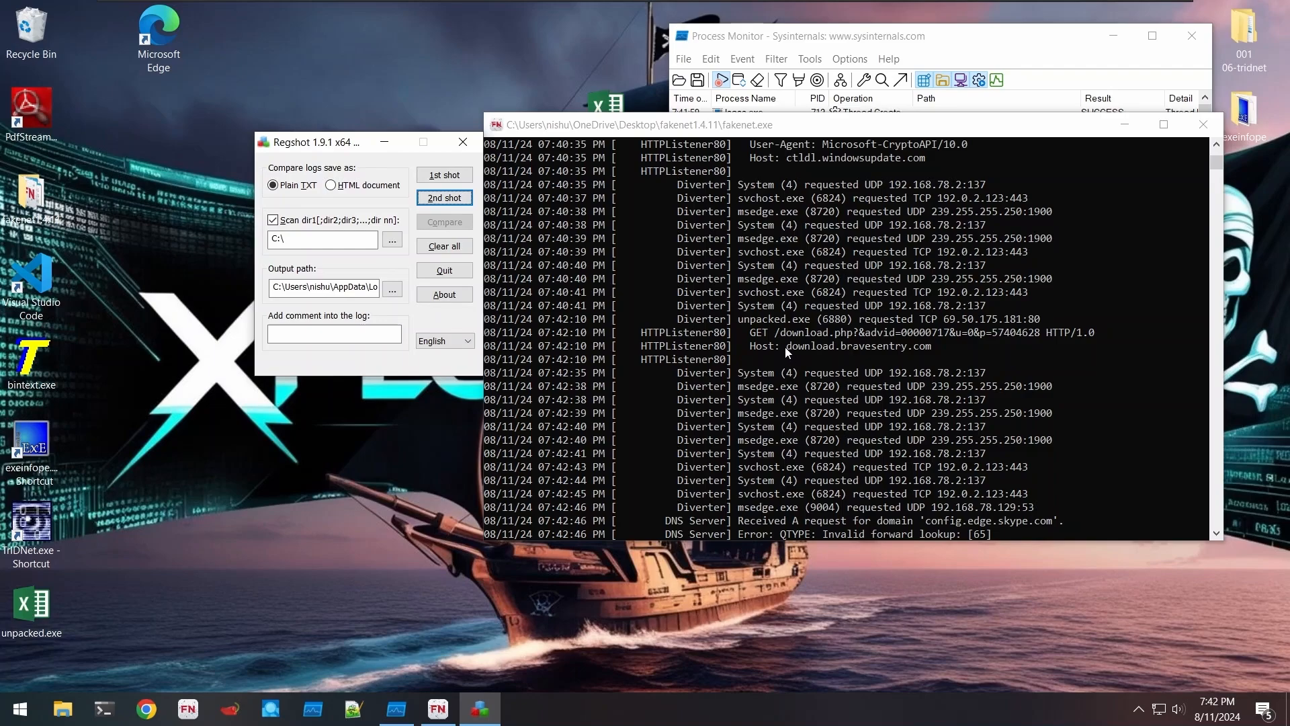
pyautogui.scroll(5, 854, 303)
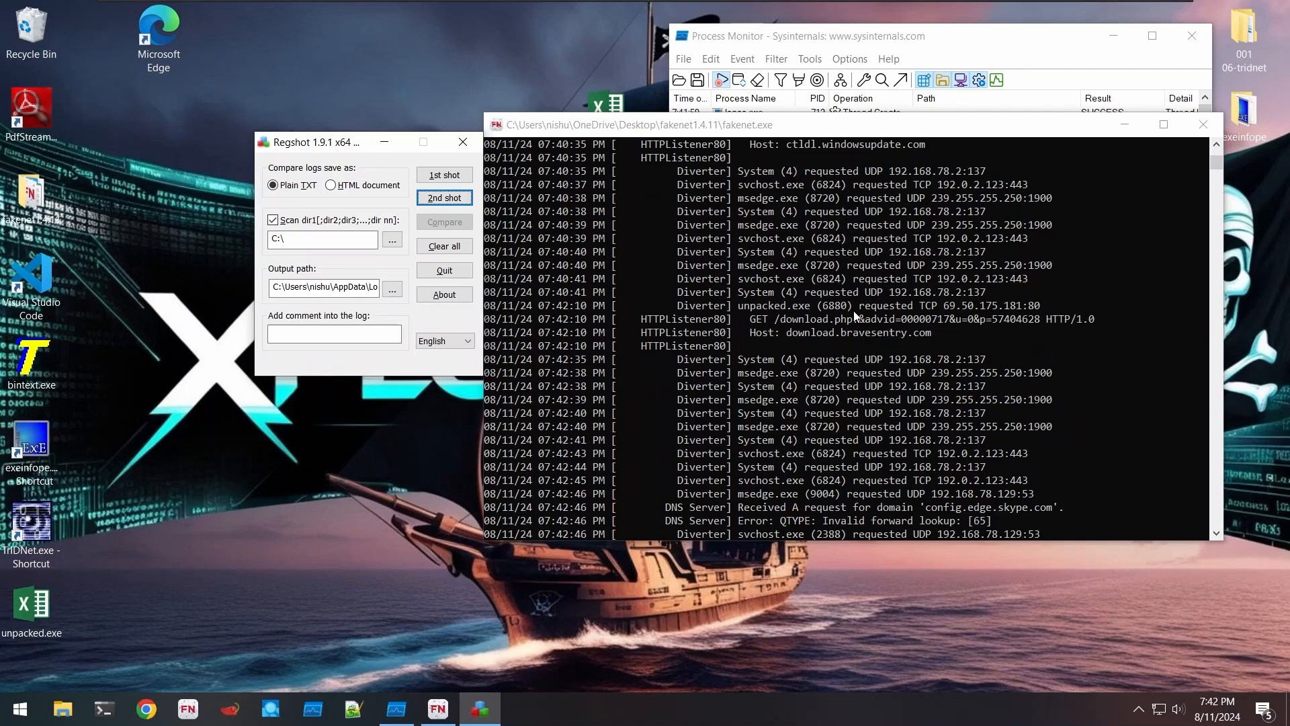
pyautogui.scroll(-1, 854, 311)
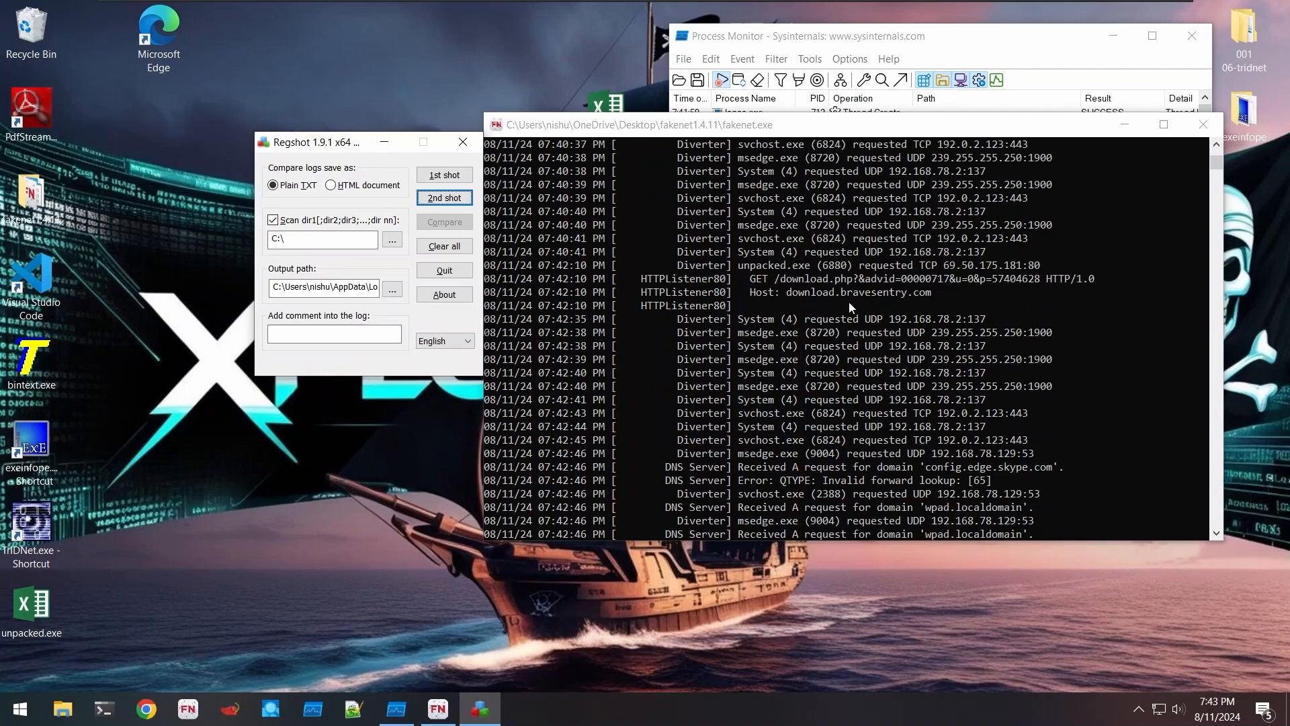
pyautogui.scroll(2, 849, 301)
pyautogui.scroll(2, 849, 314)
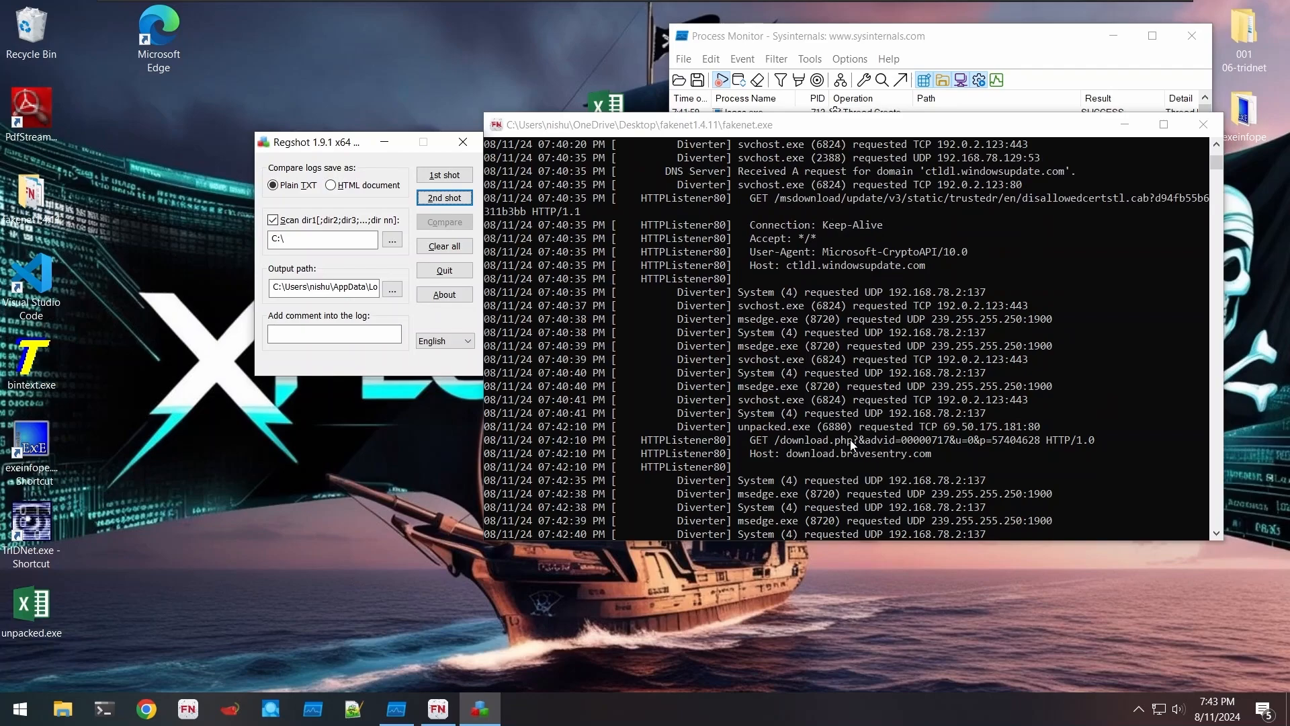
pyautogui.scroll(-10, 853, 470)
# - Move the FakeNet and Regshot windows away from Process Monitor and stop its event capture
pyautogui.moveTo(847, 132); pyautogui.dragTo(528, 239)
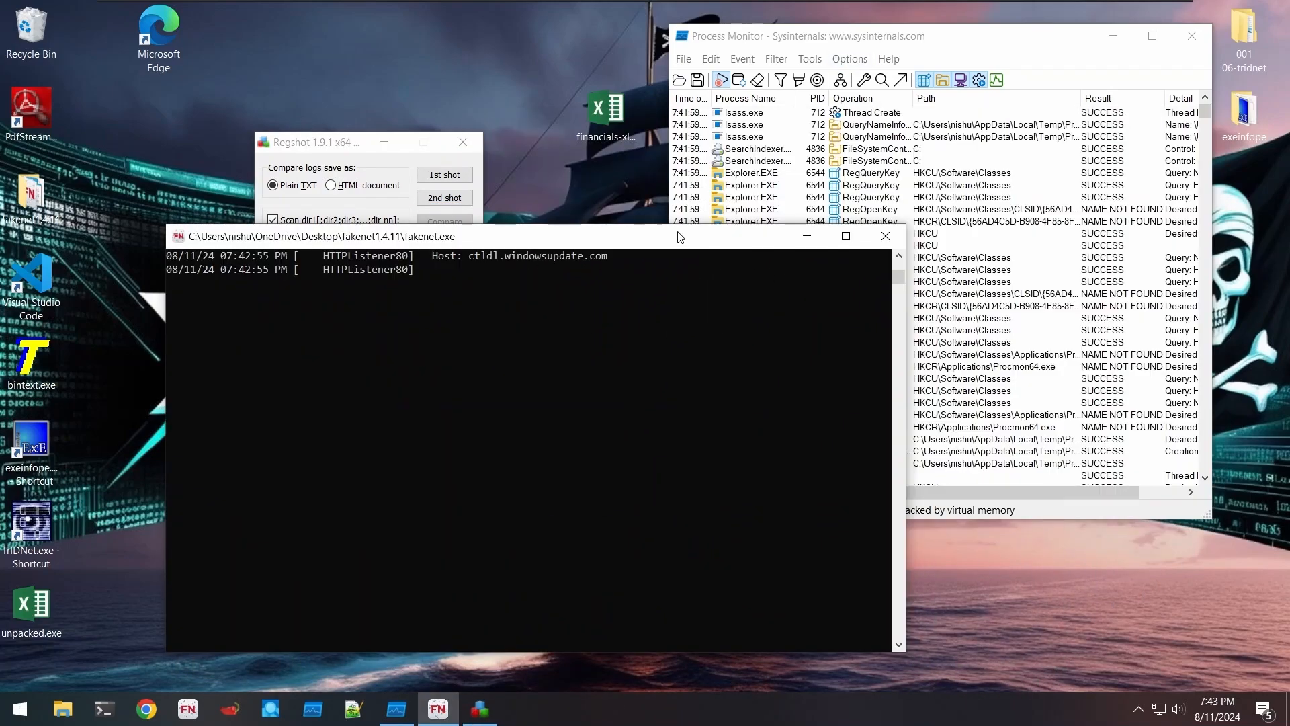
pyautogui.moveTo(678, 234); pyautogui.dragTo(545, 169)
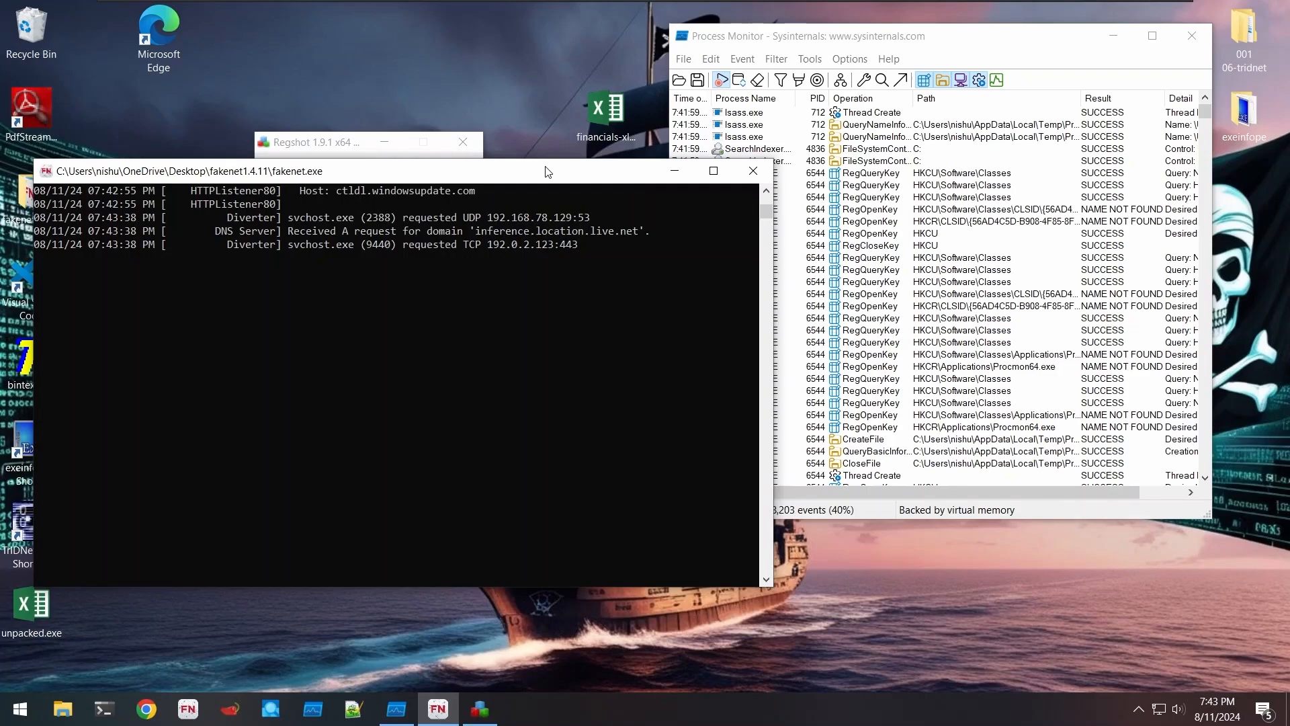
pyautogui.moveTo(328, 142); pyautogui.dragTo(466, 147)
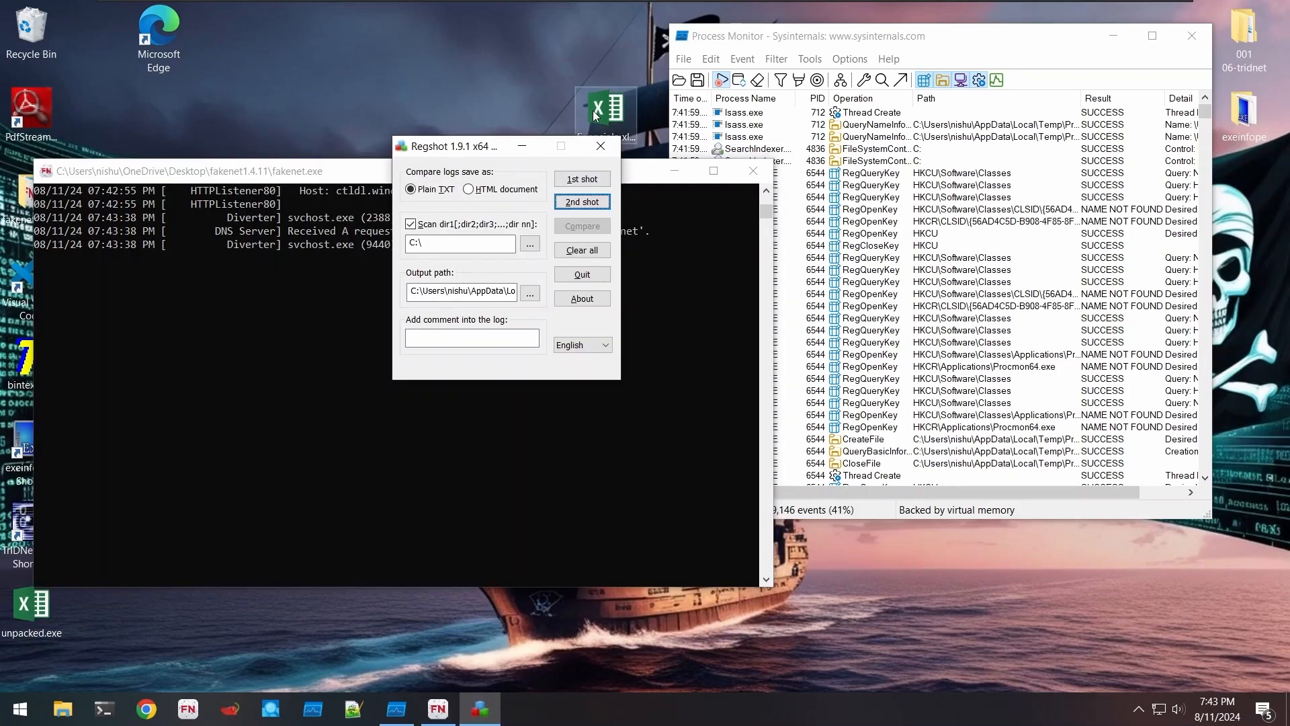
pyautogui.moveTo(489, 143); pyautogui.dragTo(517, 141)
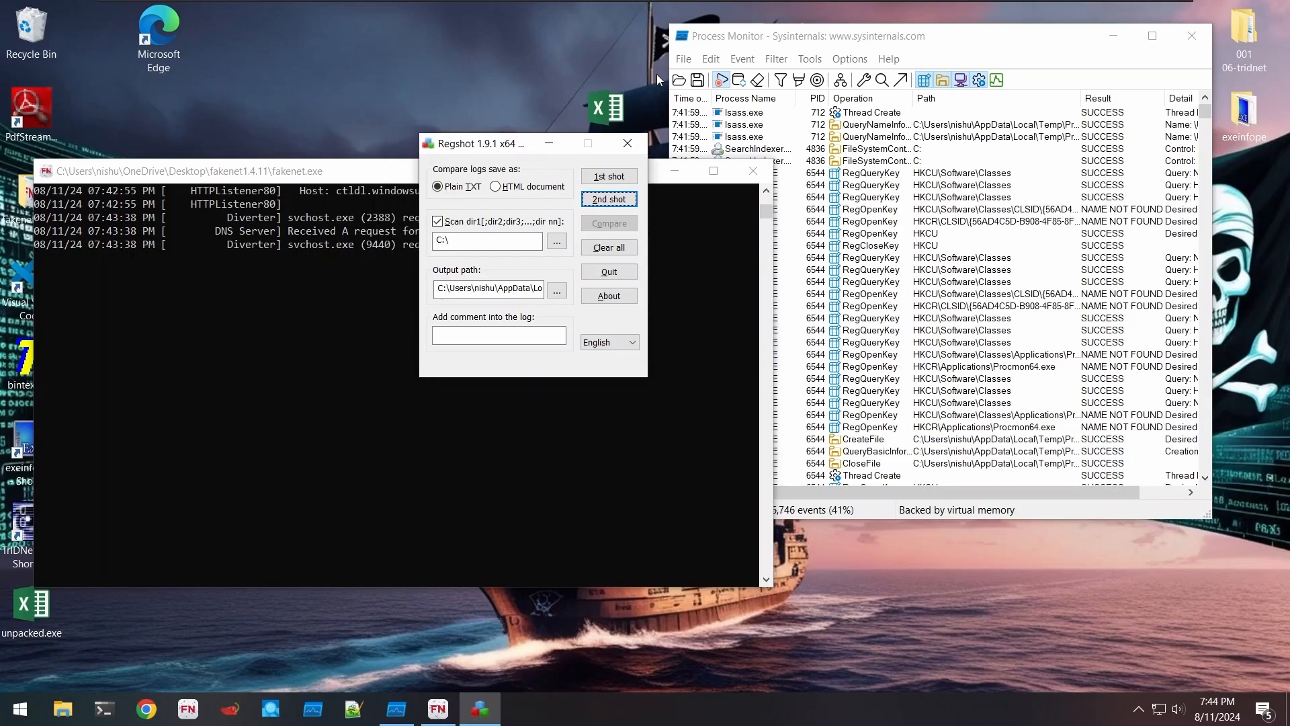
pyautogui.click(721, 81)
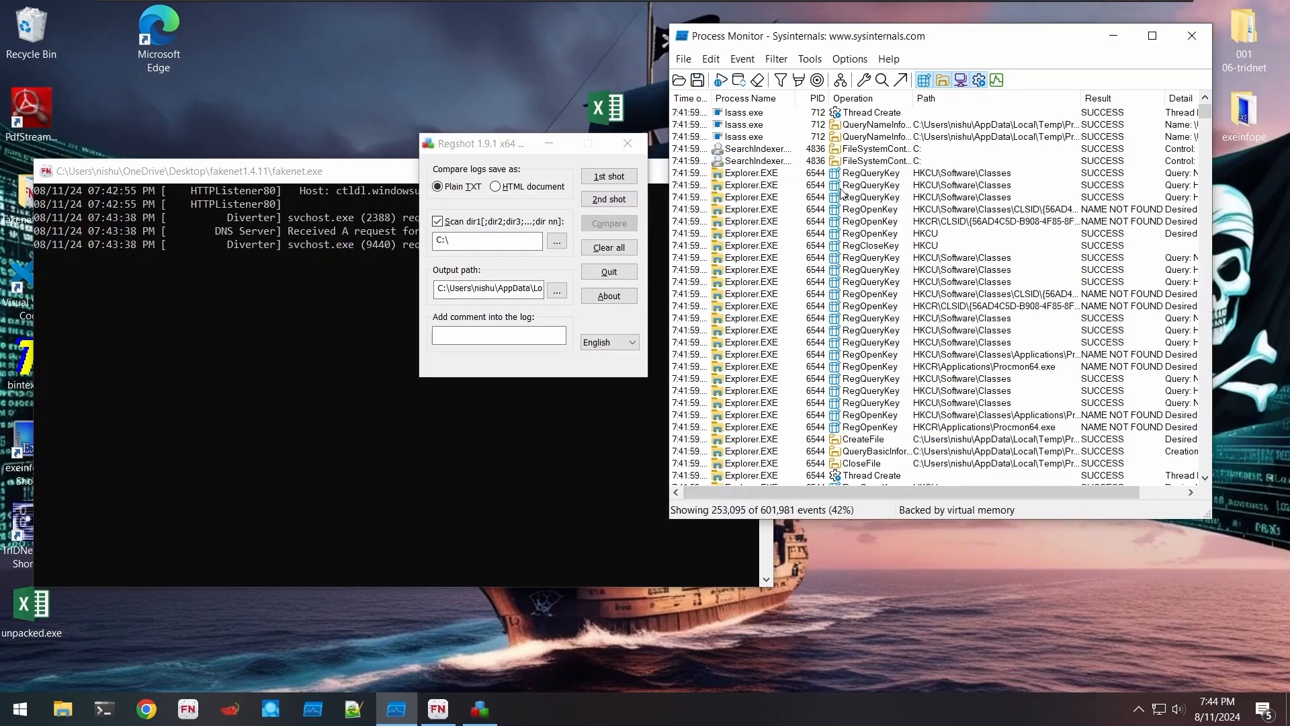
# - Take the second Regshot snapshot, review the earlier FakeNet log entries and minimize the FakeNet console
pyautogui.click(608, 208)
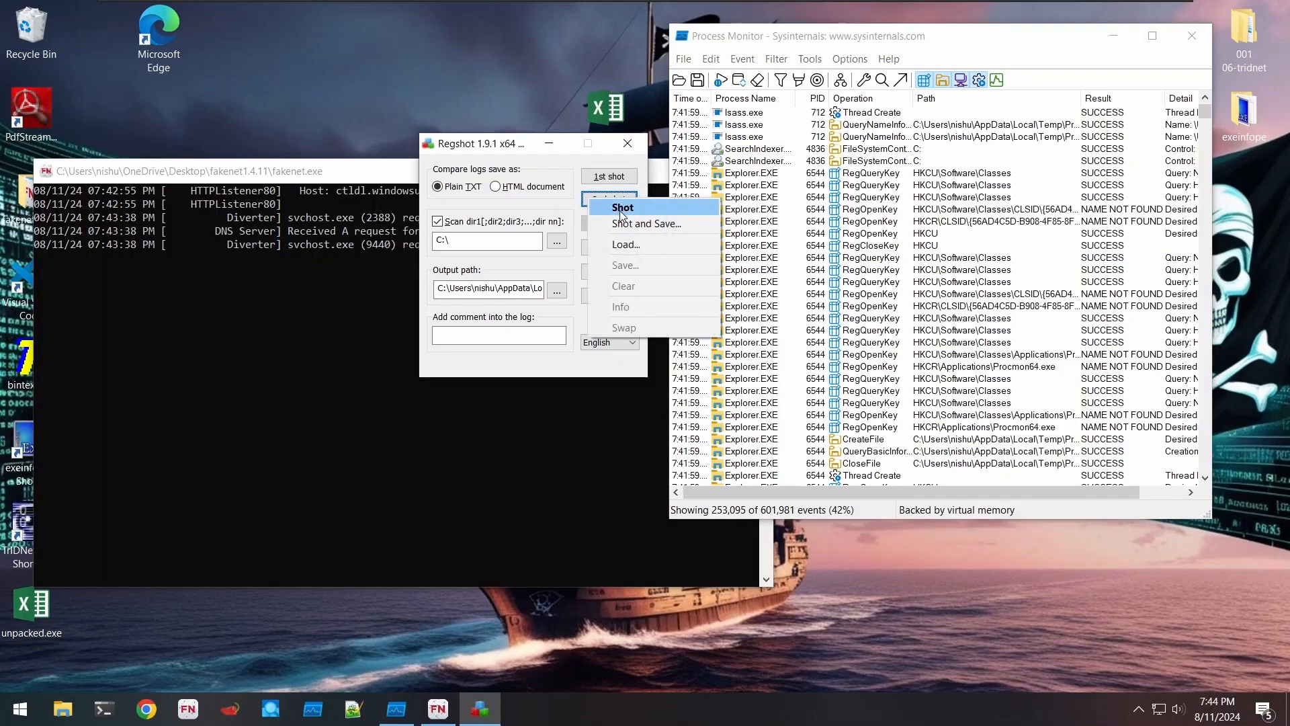
pyautogui.click(615, 209)
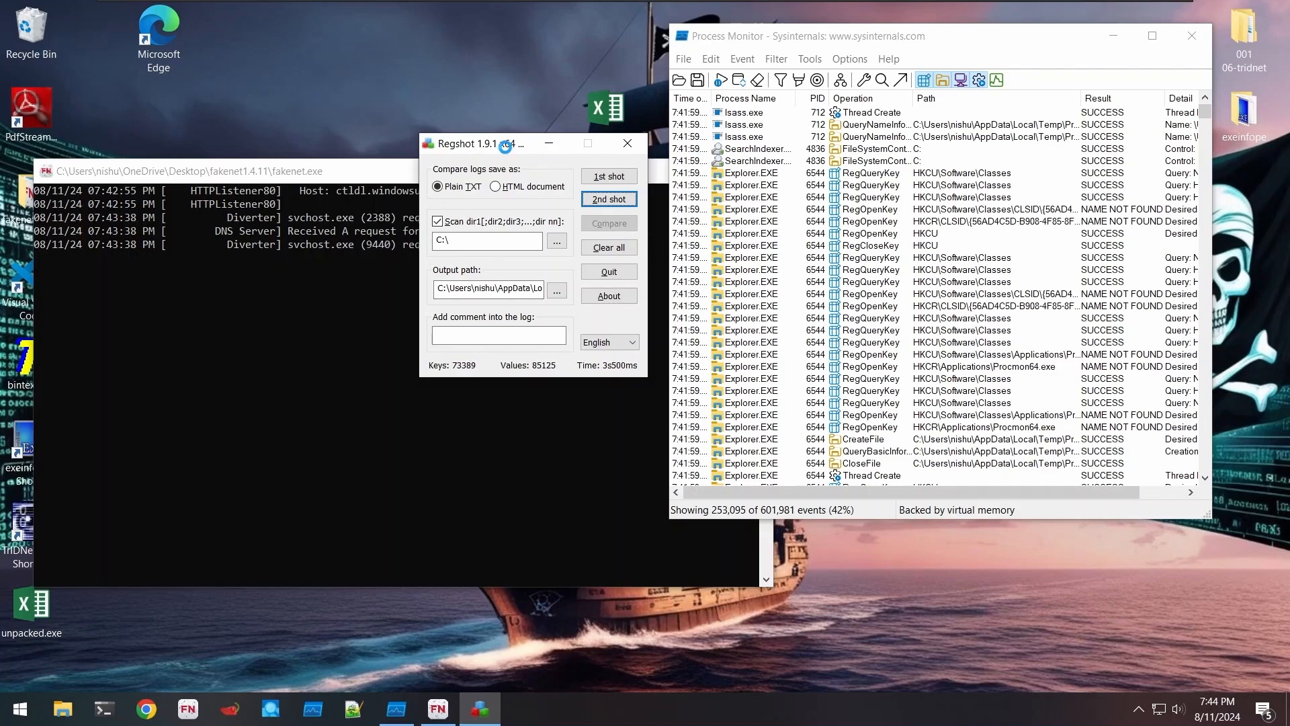
pyautogui.click(309, 174)
pyautogui.scroll(10, 277, 245)
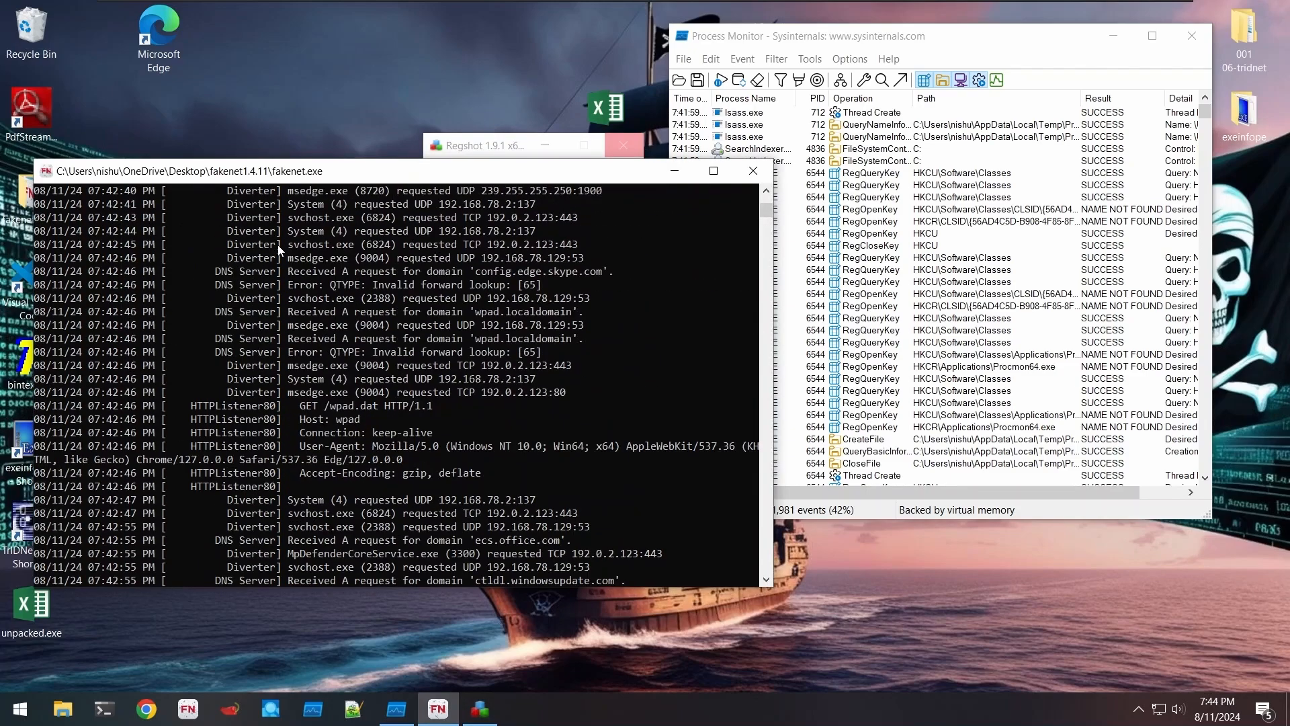
pyautogui.click(674, 171)
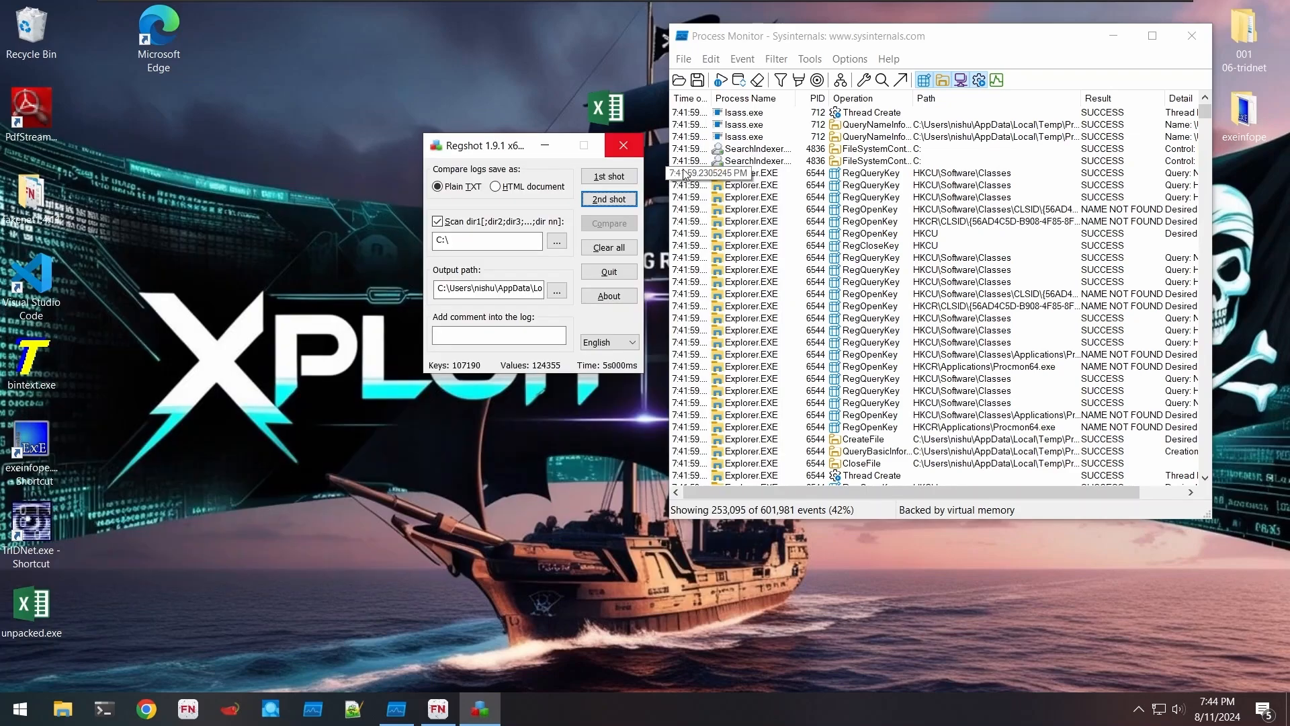
pyautogui.click(683, 59)
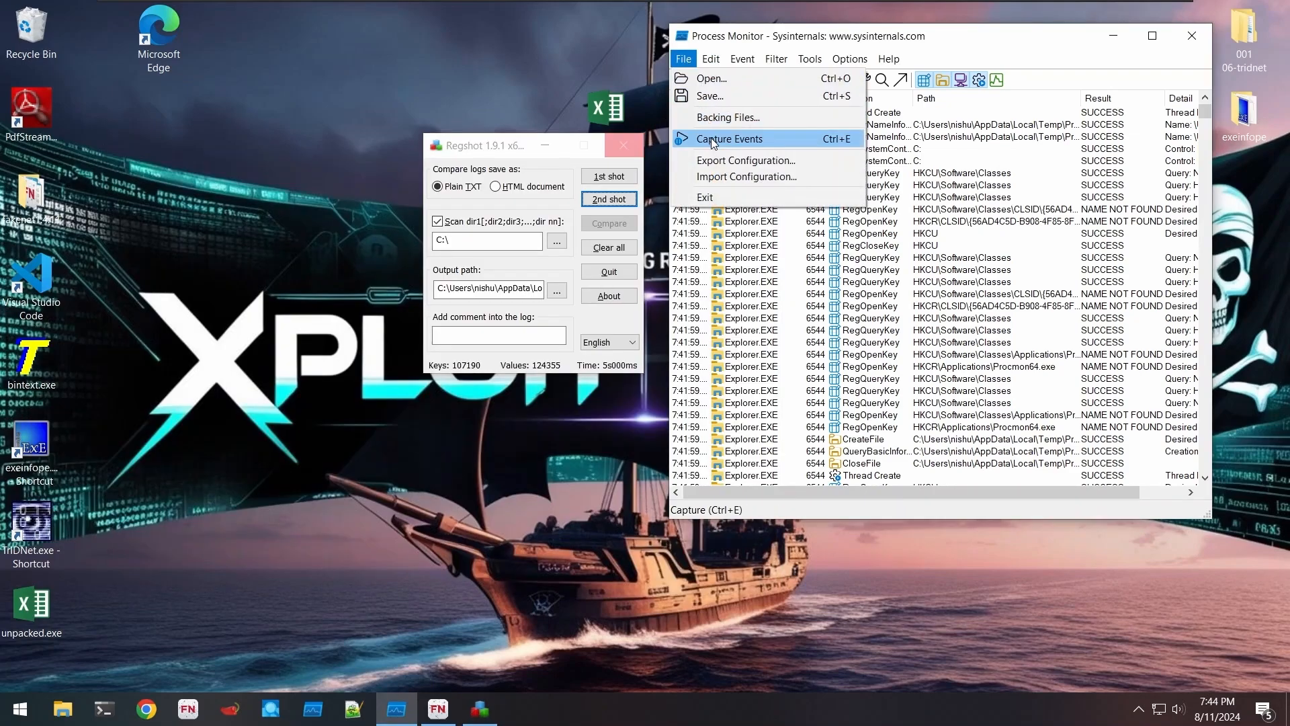
pyautogui.moveTo(710, 60)
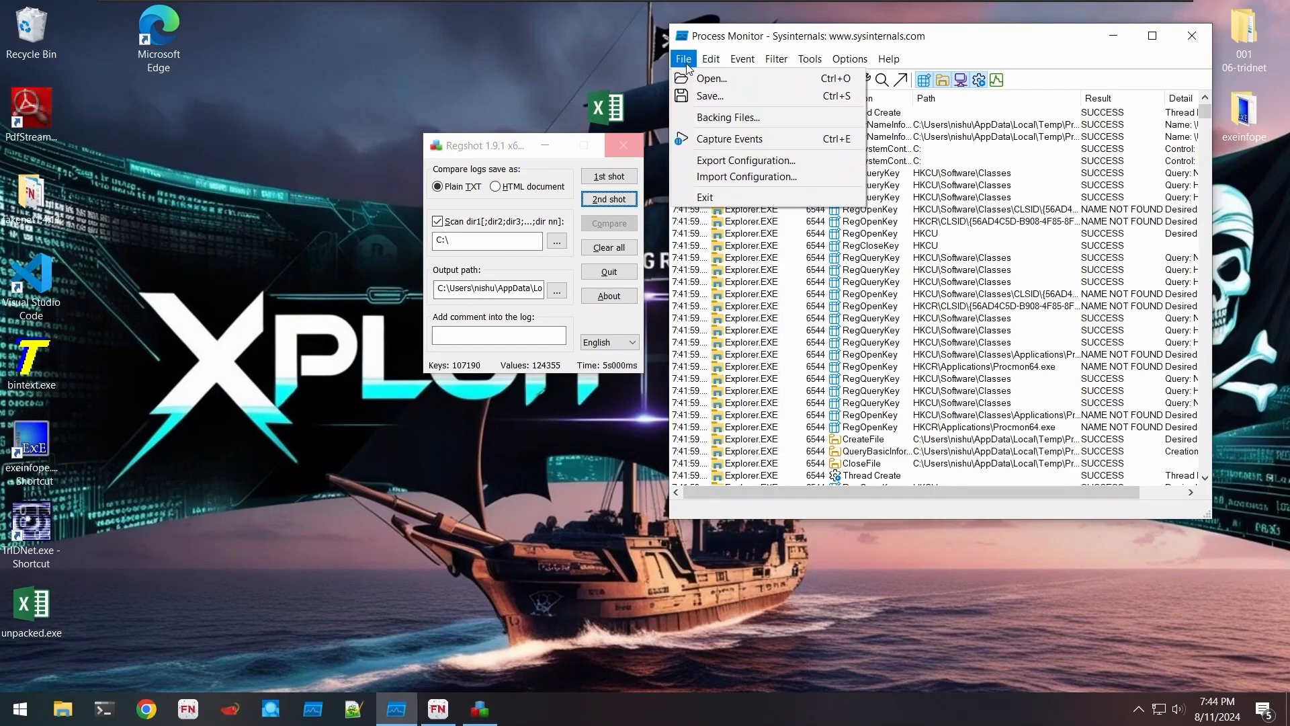
pyautogui.click(722, 161)
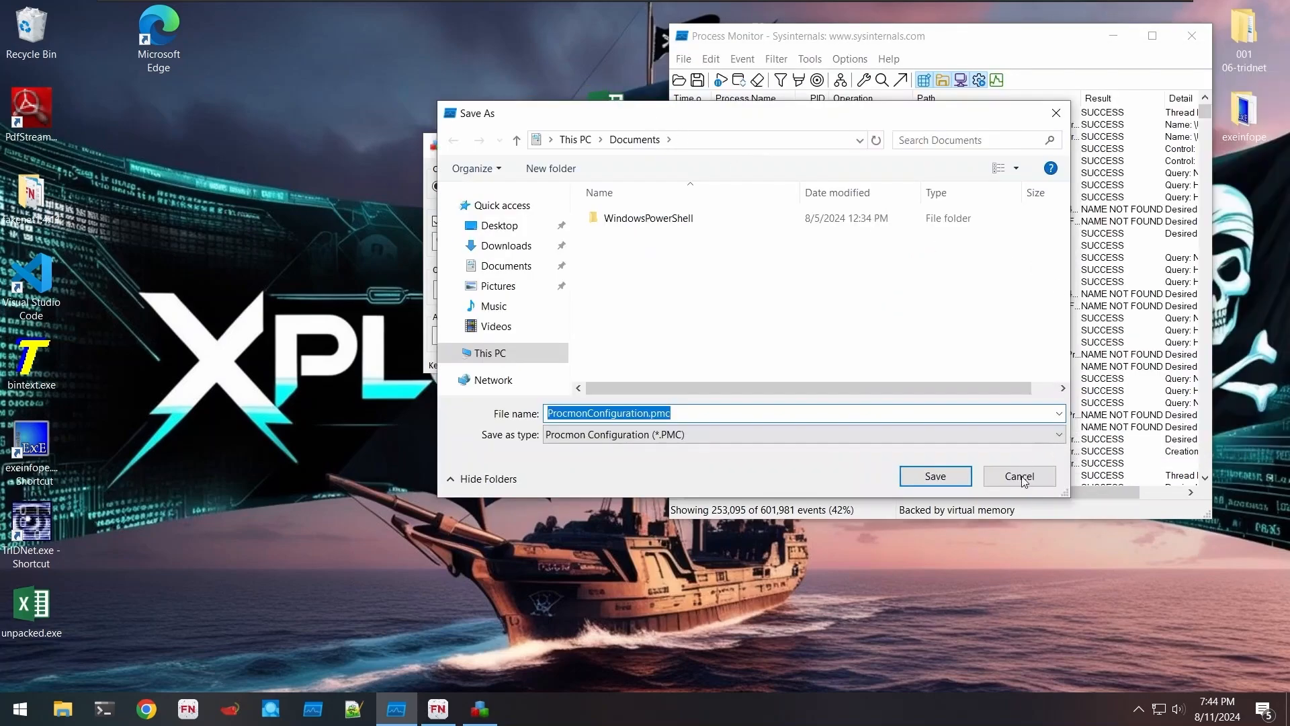
pyautogui.click(1020, 476)
pyautogui.click(850, 59)
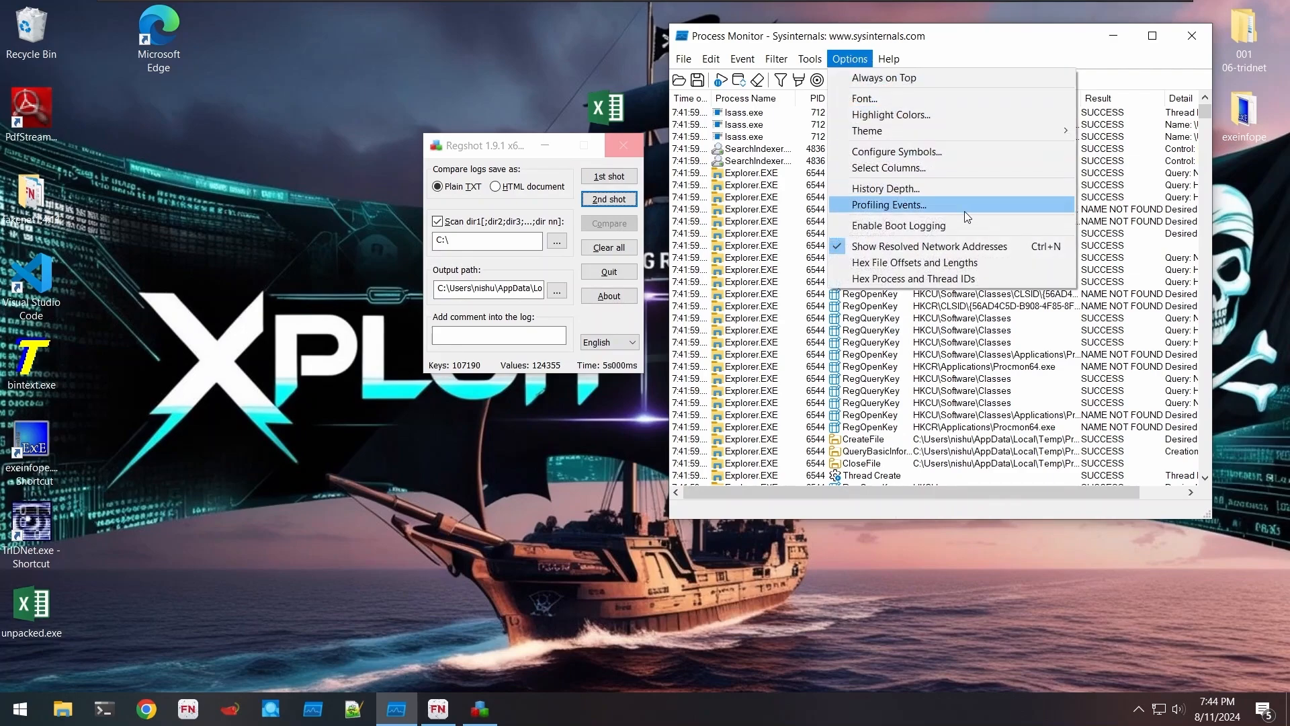
pyautogui.click(948, 168)
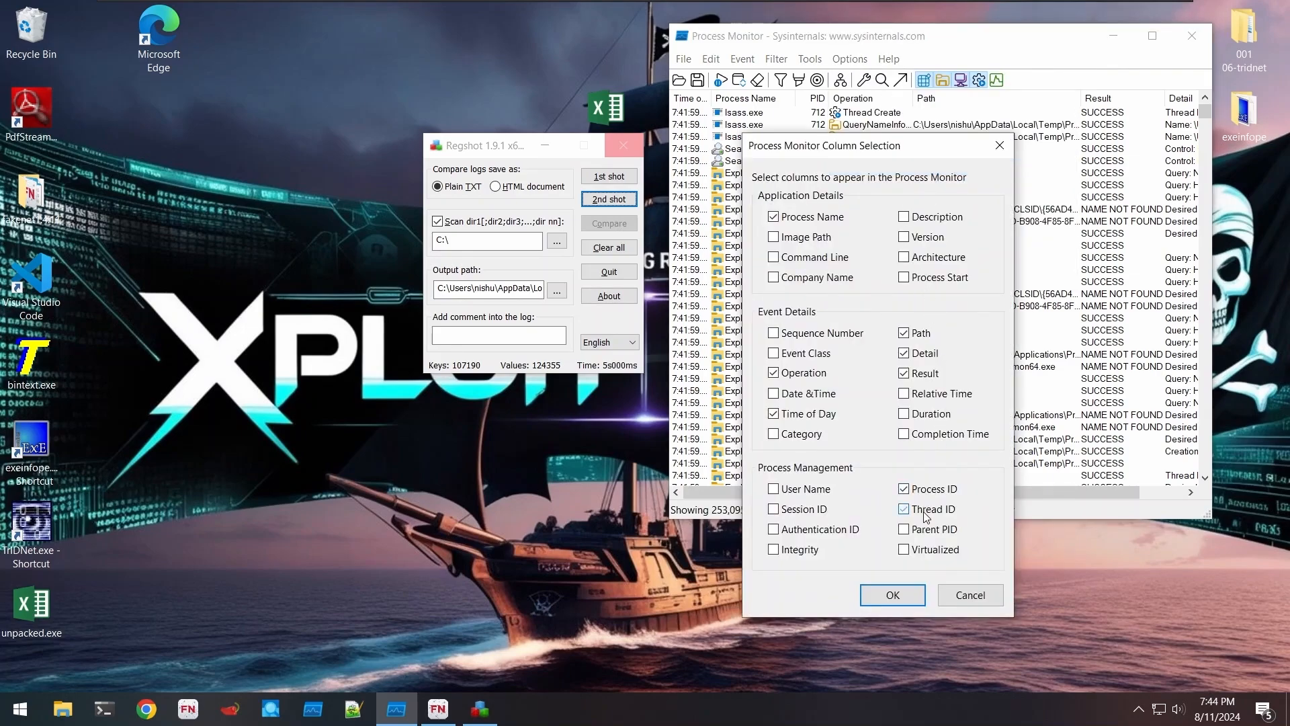
pyautogui.click(910, 596)
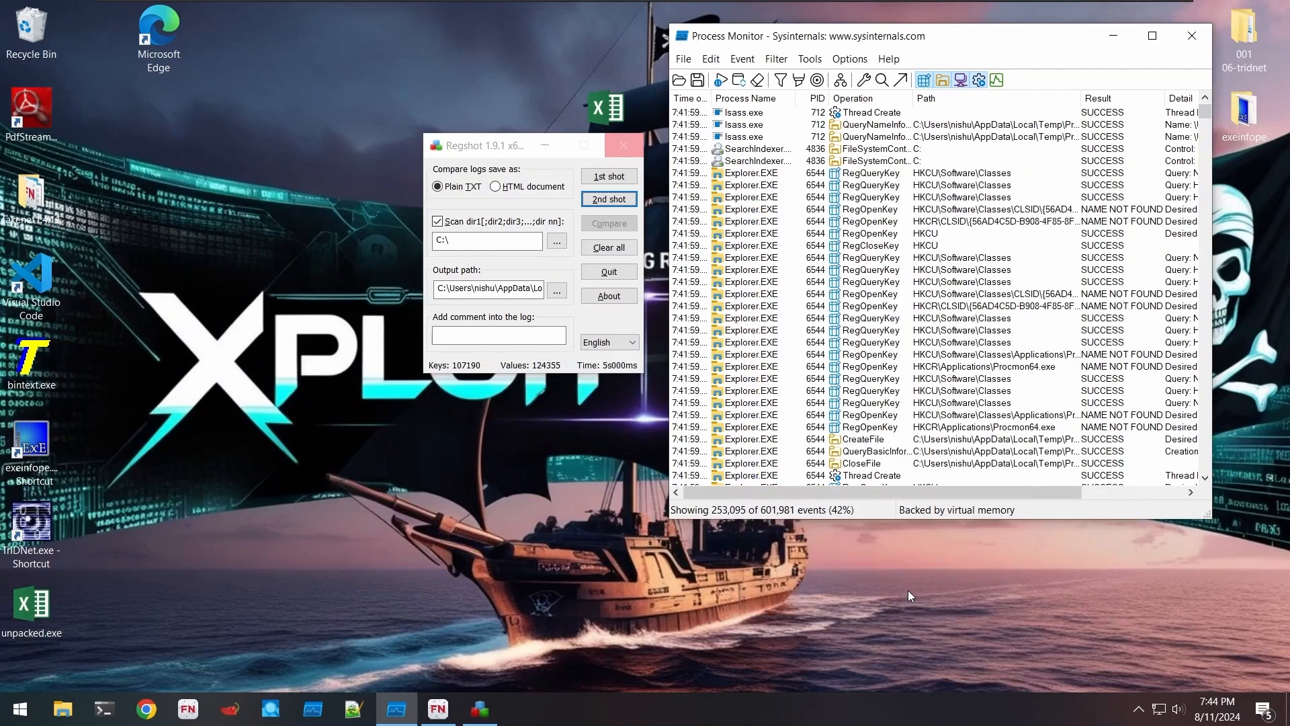
# - Save all captured Process Monitor events in CSV format as C:\Windows\system32\Logfile.CSV
pyautogui.click(697, 59)
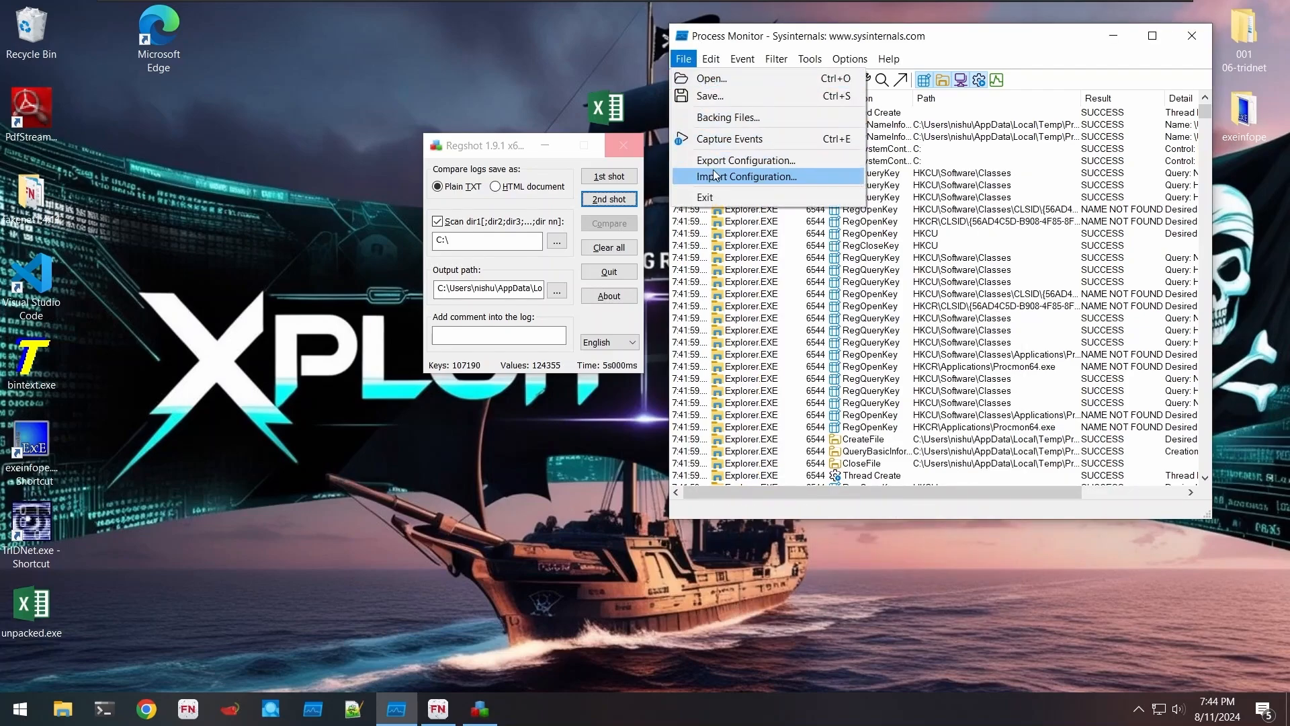
pyautogui.click(733, 96)
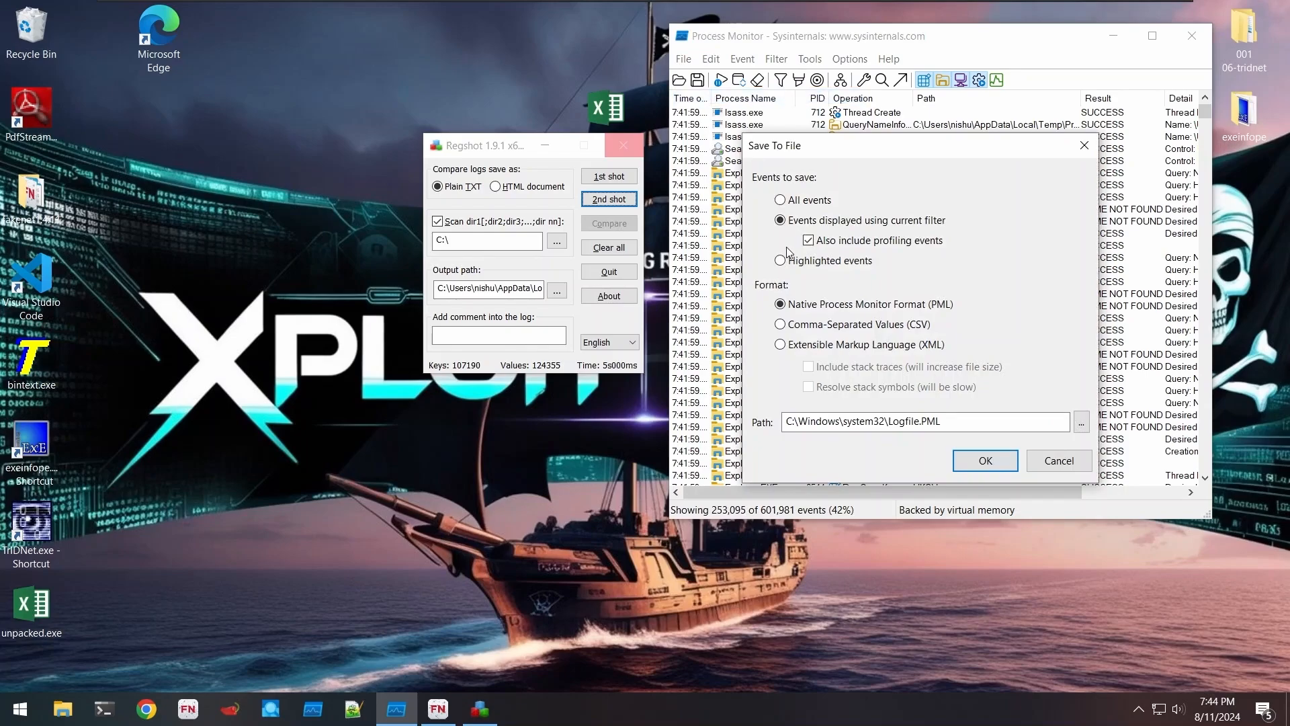
pyautogui.click(803, 201)
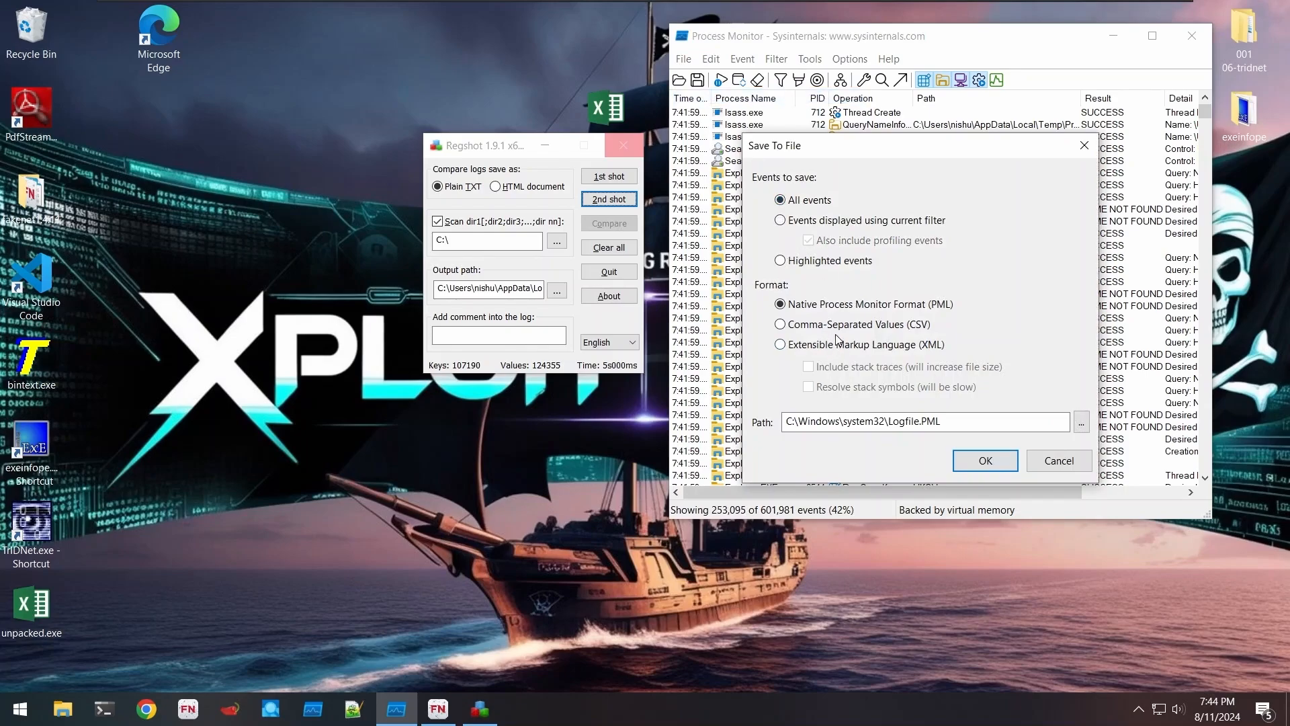
pyautogui.click(835, 327)
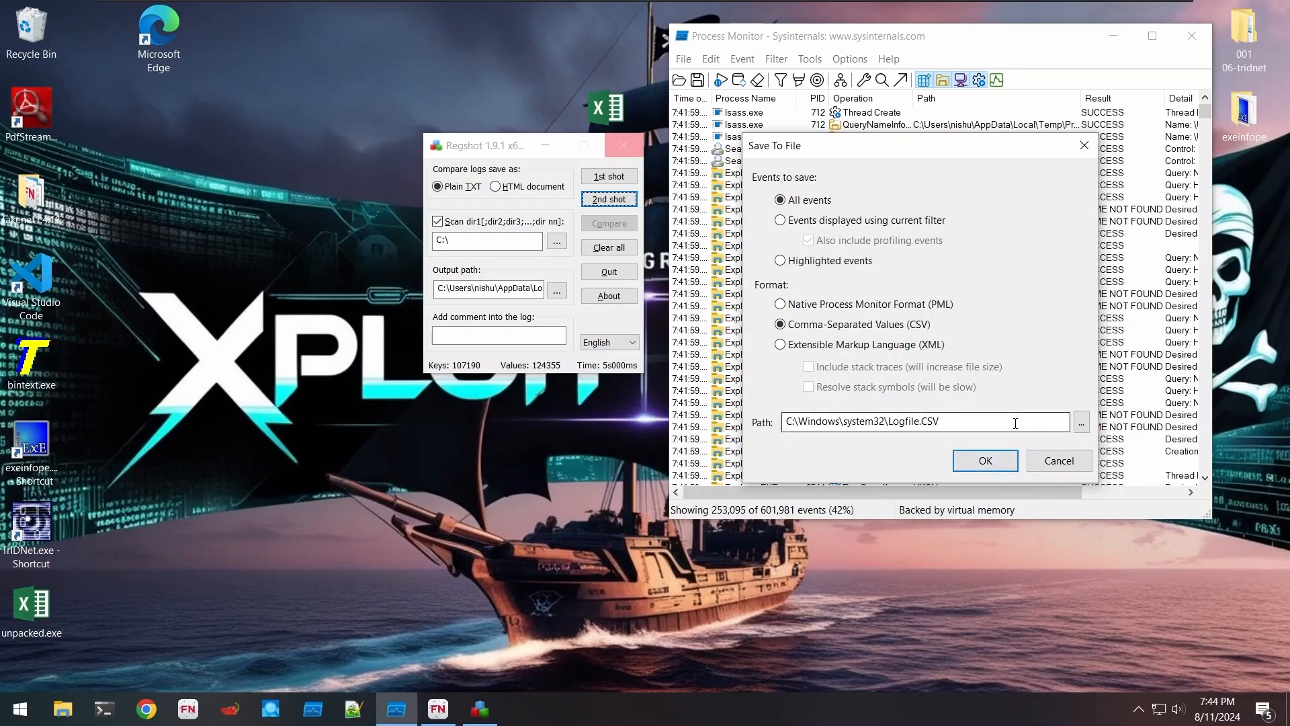
pyautogui.click(985, 461)
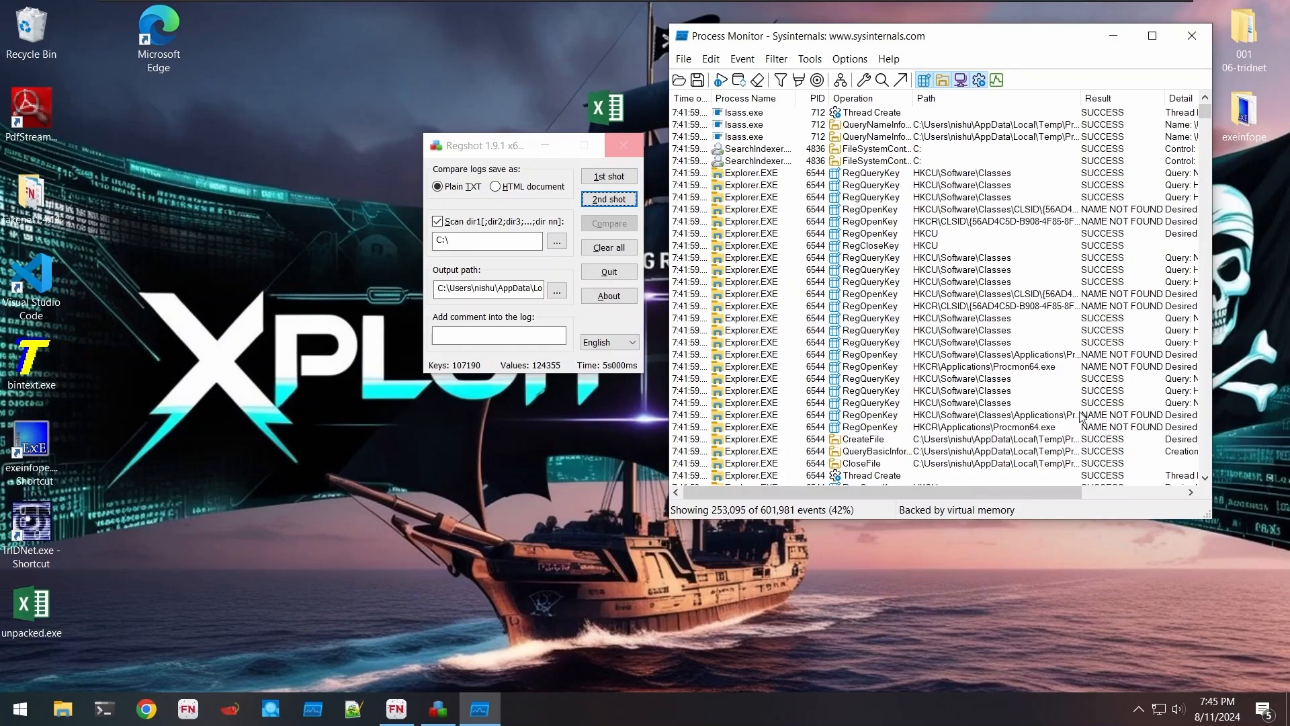
# - Prepare another Process Monitor save with all events included and Logfile.CSV on the Desktop as the destination
pyautogui.click(683, 58)
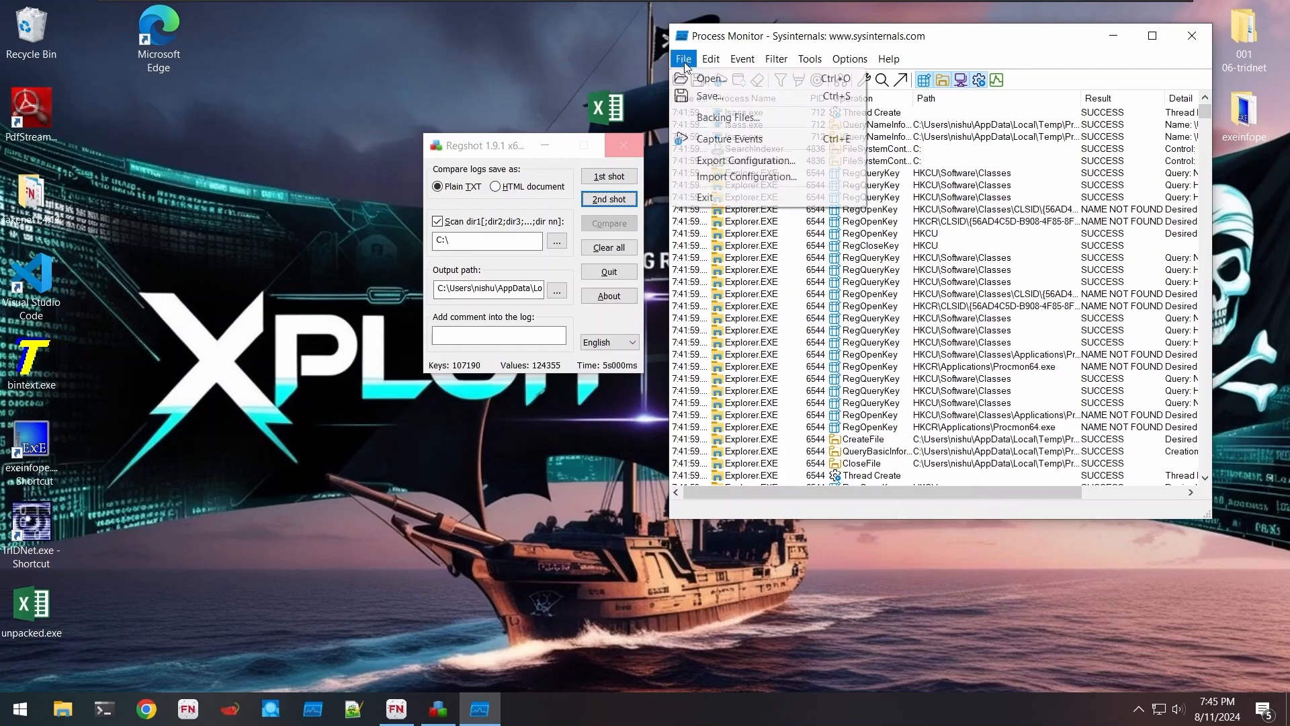
pyautogui.click(712, 95)
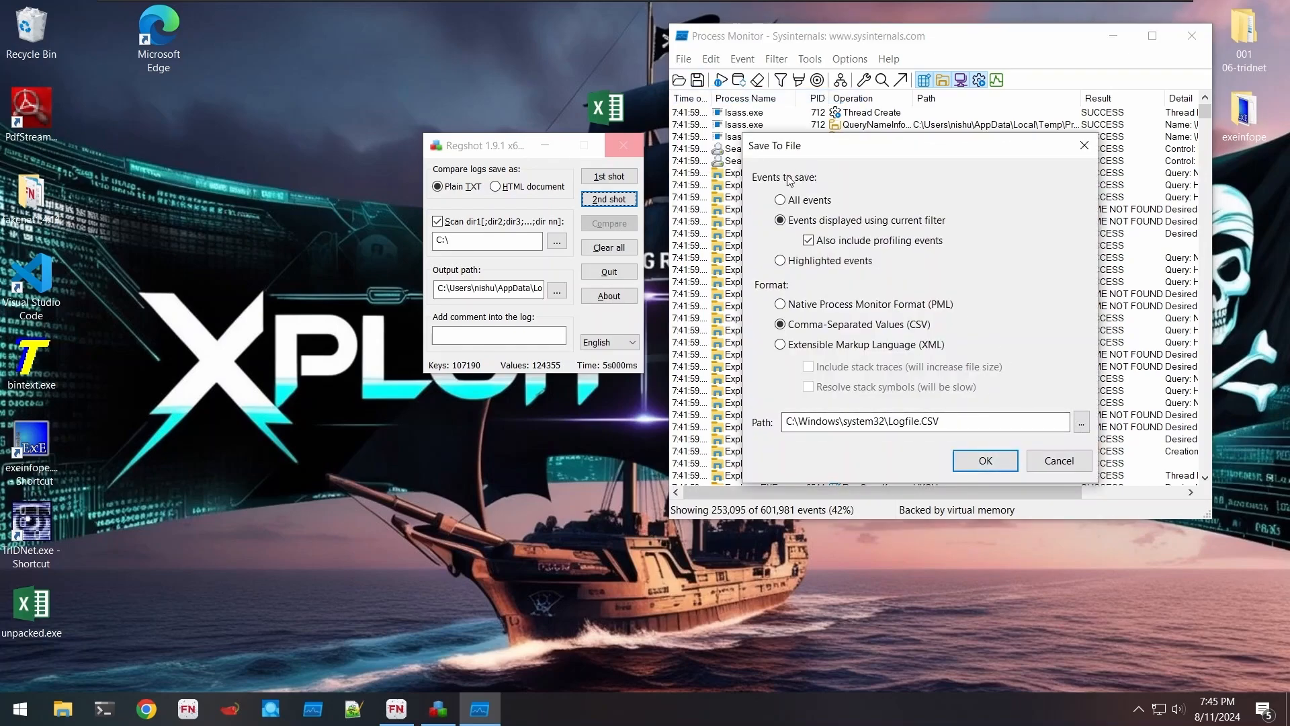
pyautogui.click(781, 200)
pyautogui.click(1081, 421)
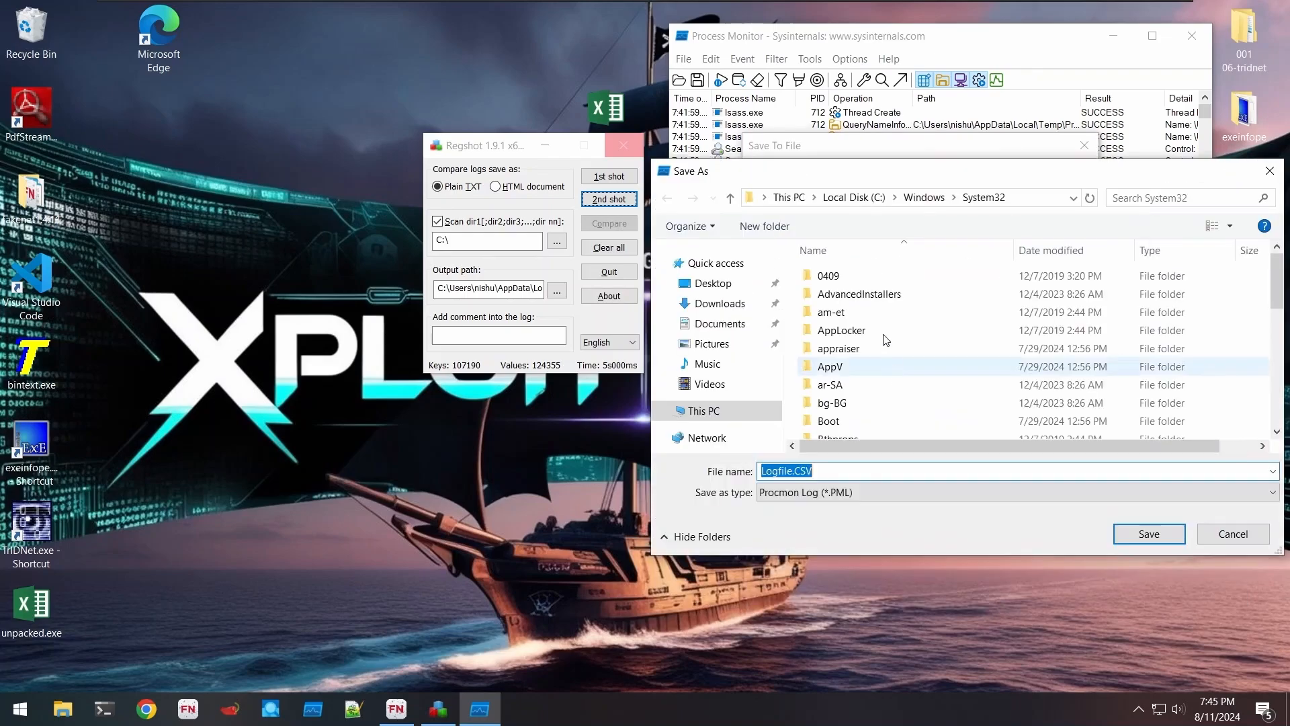
pyautogui.click(713, 283)
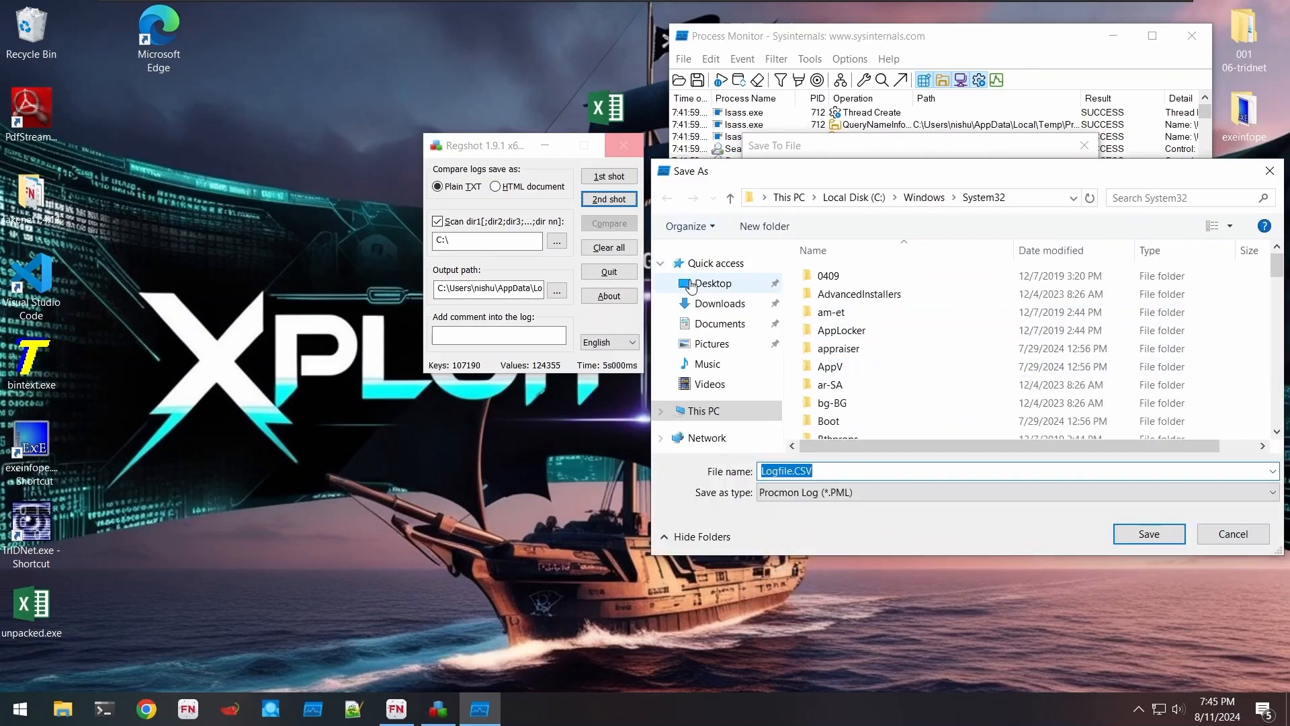
pyautogui.click(1149, 534)
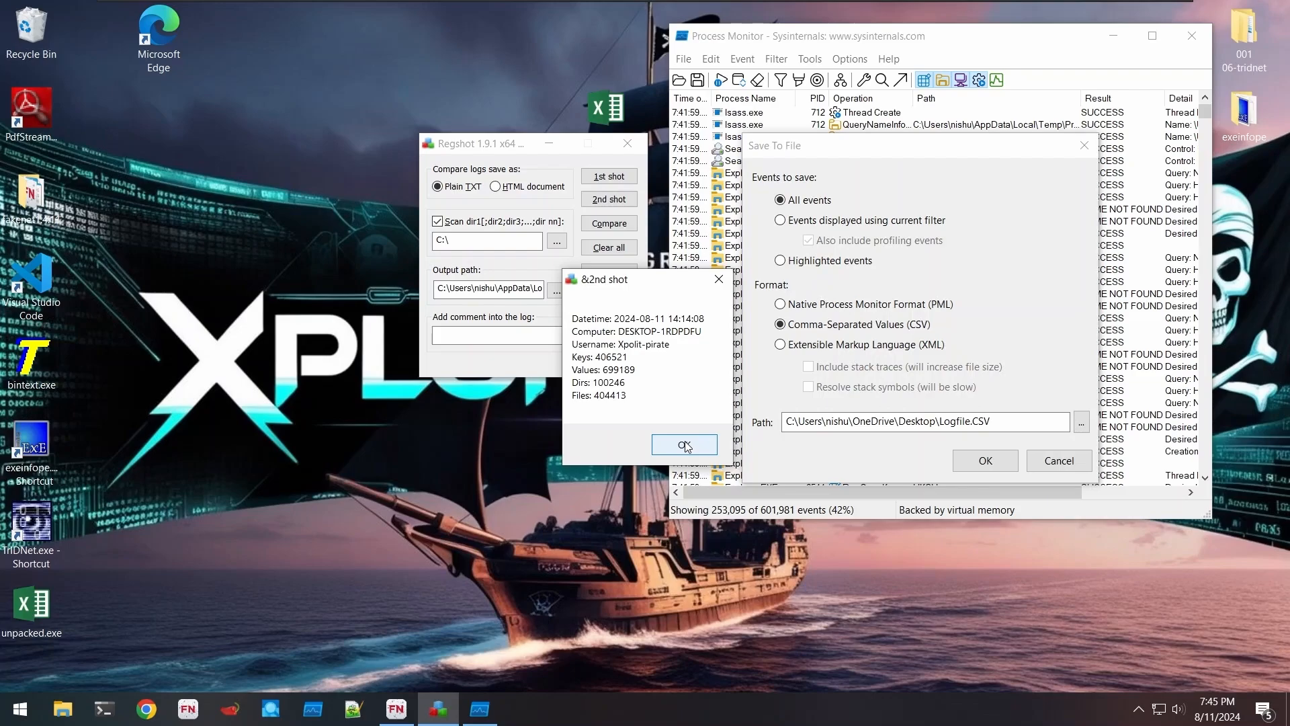
# - Dismiss the second-shot summary in Regshot and start comparing the two snapshots
pyautogui.click(684, 445)
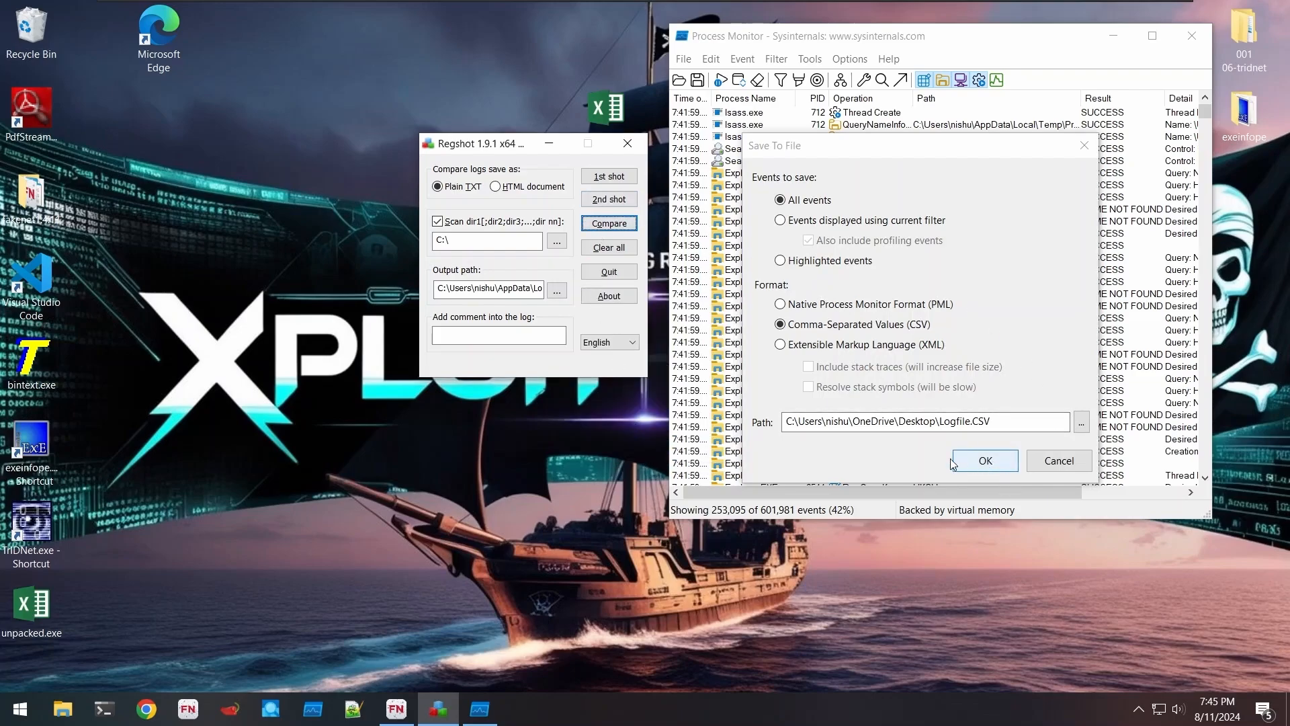
pyautogui.click(608, 223)
pyautogui.click(628, 231)
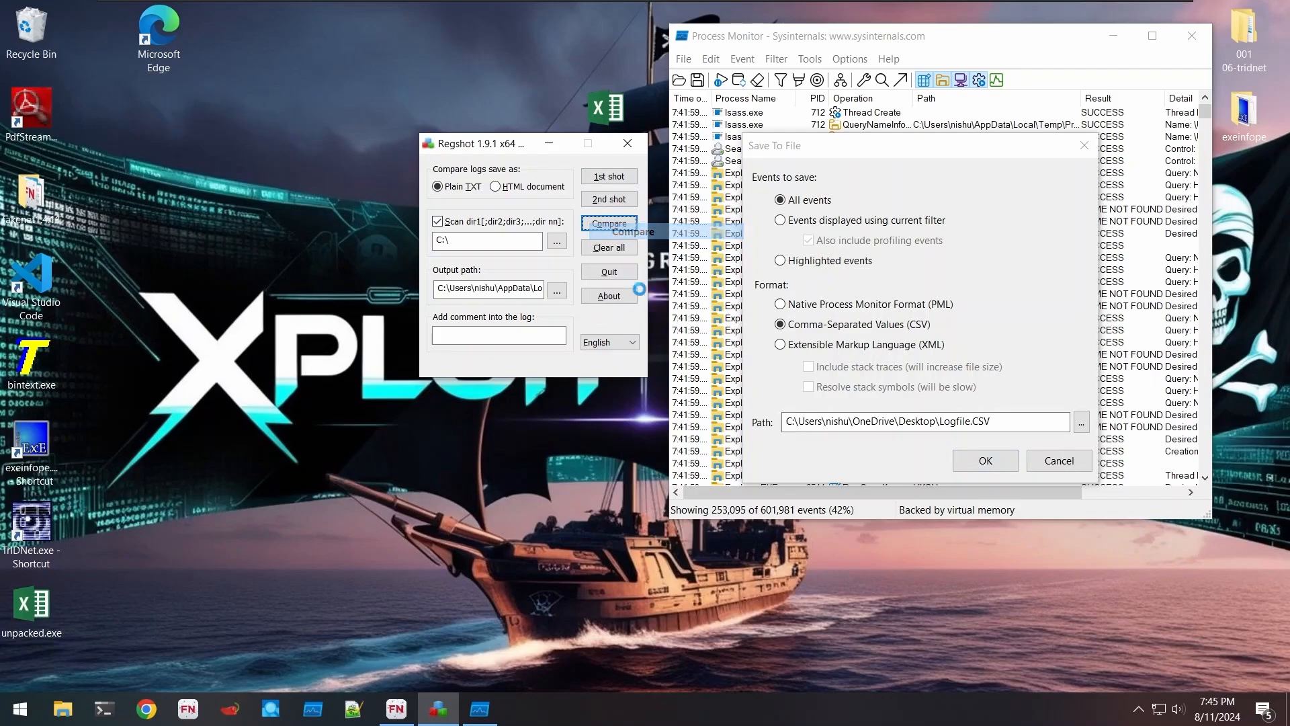
# - Complete the Process Monitor save to Logfile.CSV and move the file's icon to a clear area of the desktop
pyautogui.click(964, 461)
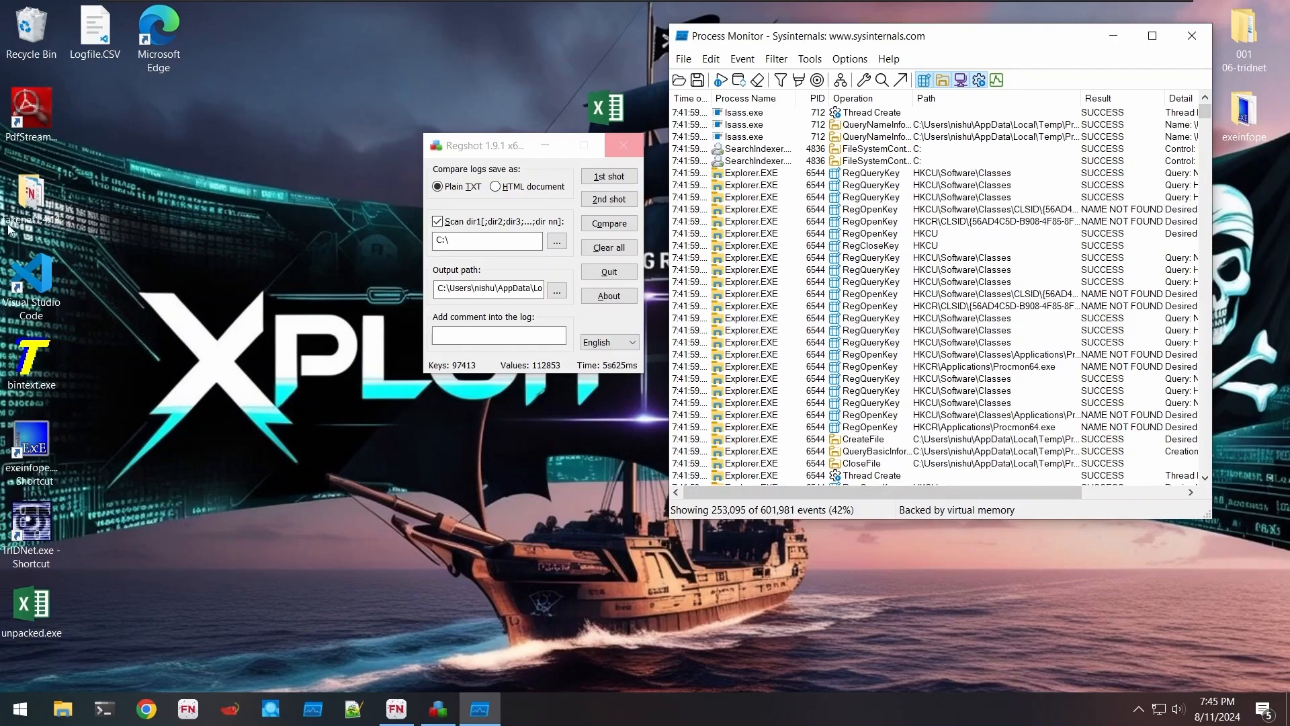
pyautogui.moveTo(94, 30); pyautogui.dragTo(286, 116)
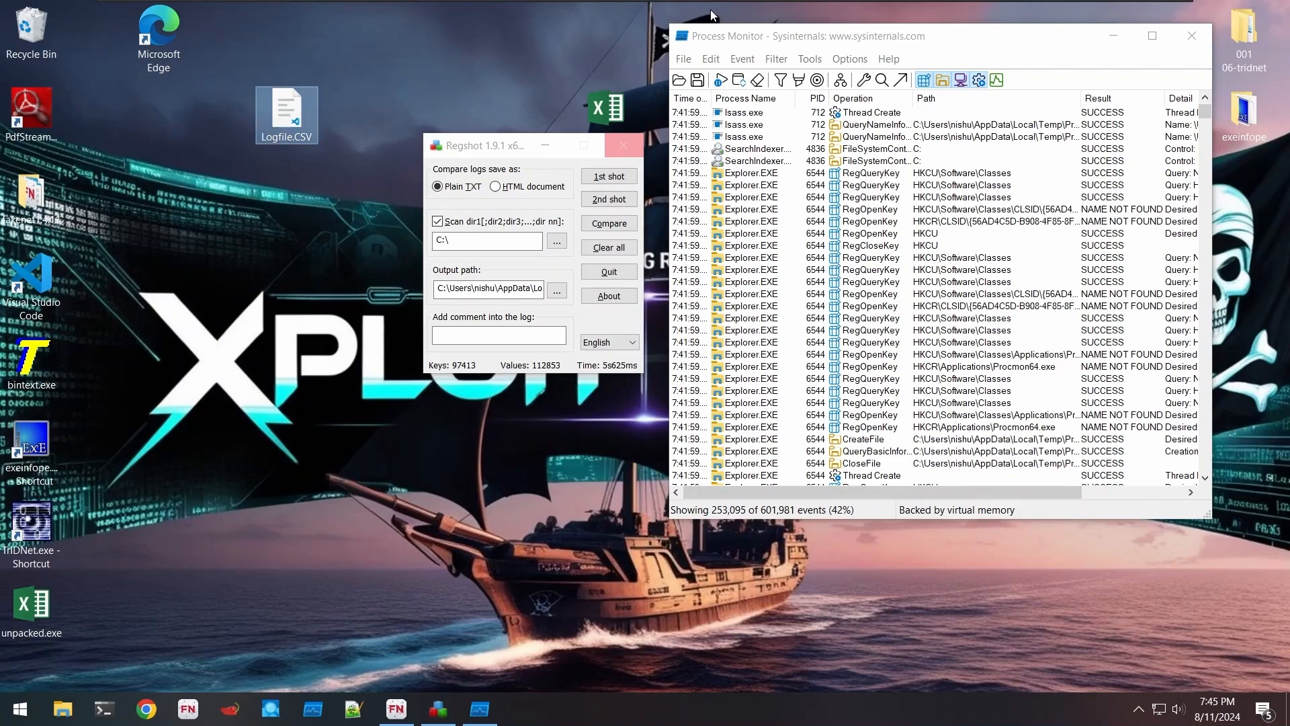
# - Move the Process Monitor window up slightly, open its event filter and set the condition's column to Process Name
pyautogui.moveTo(803, 41); pyautogui.dragTo(799, 25)
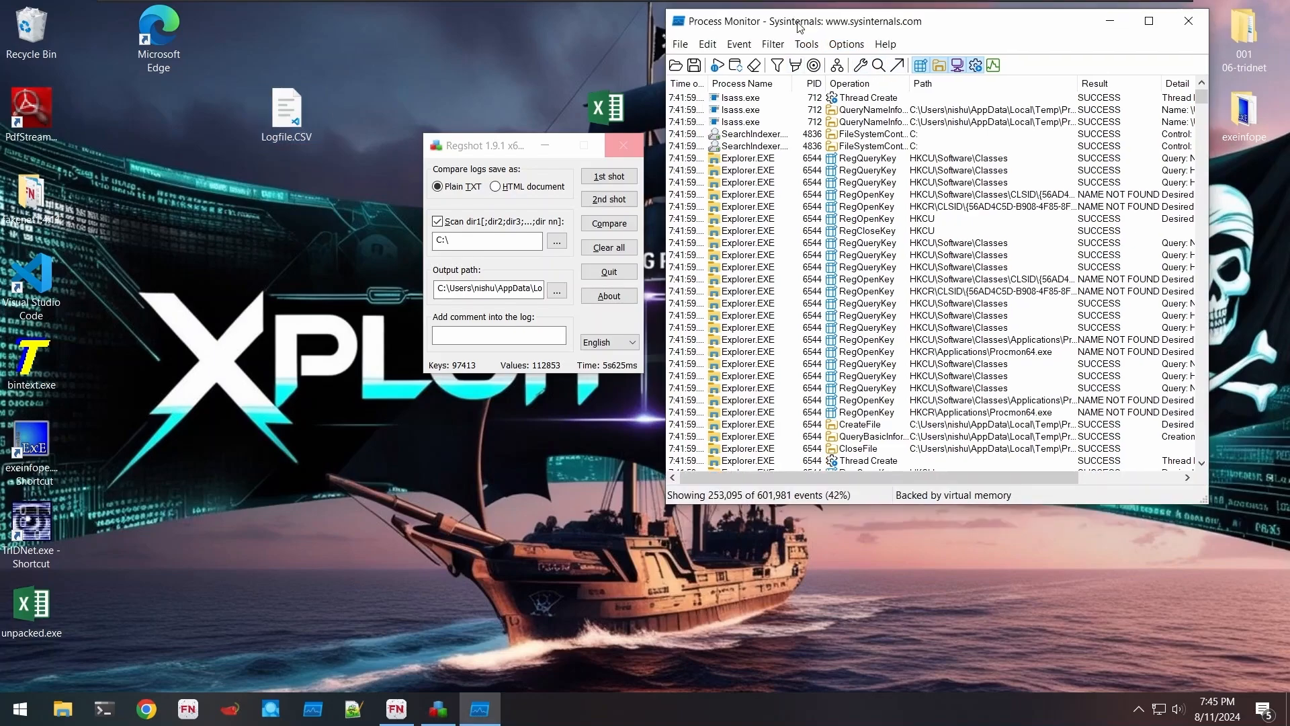
pyautogui.click(771, 47)
pyautogui.click(796, 84)
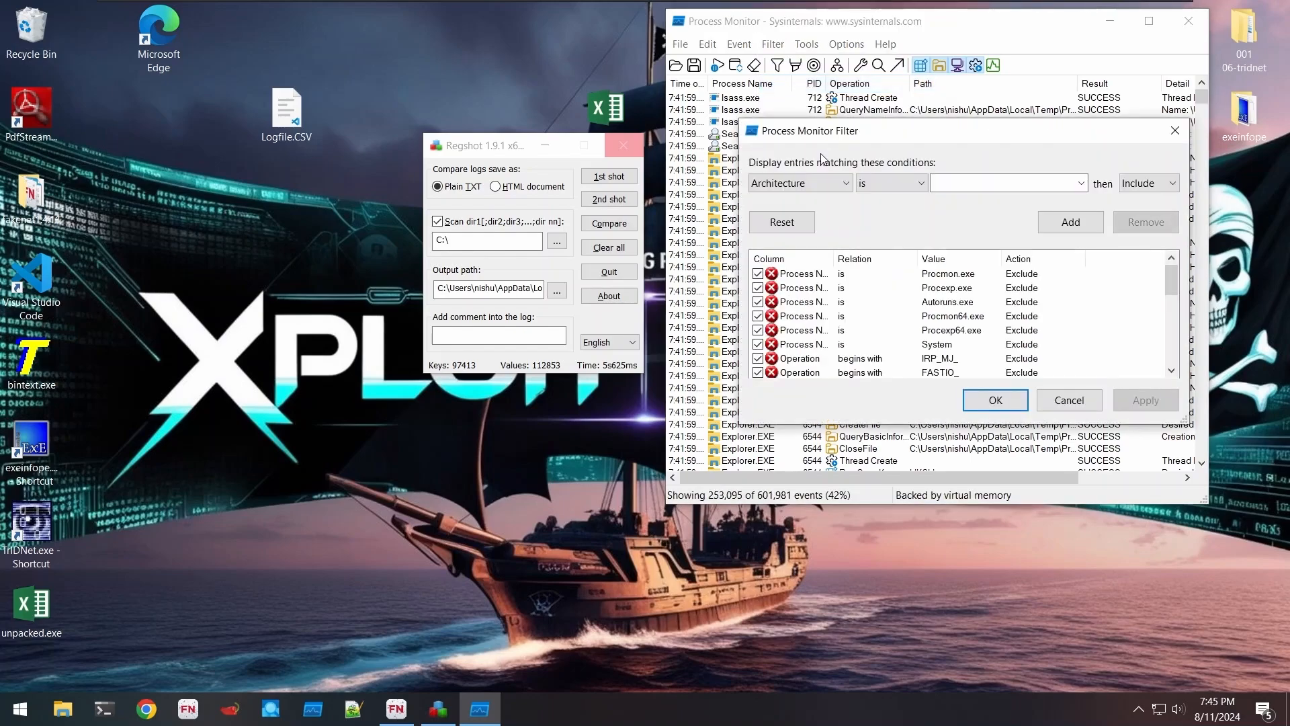
pyautogui.click(826, 184)
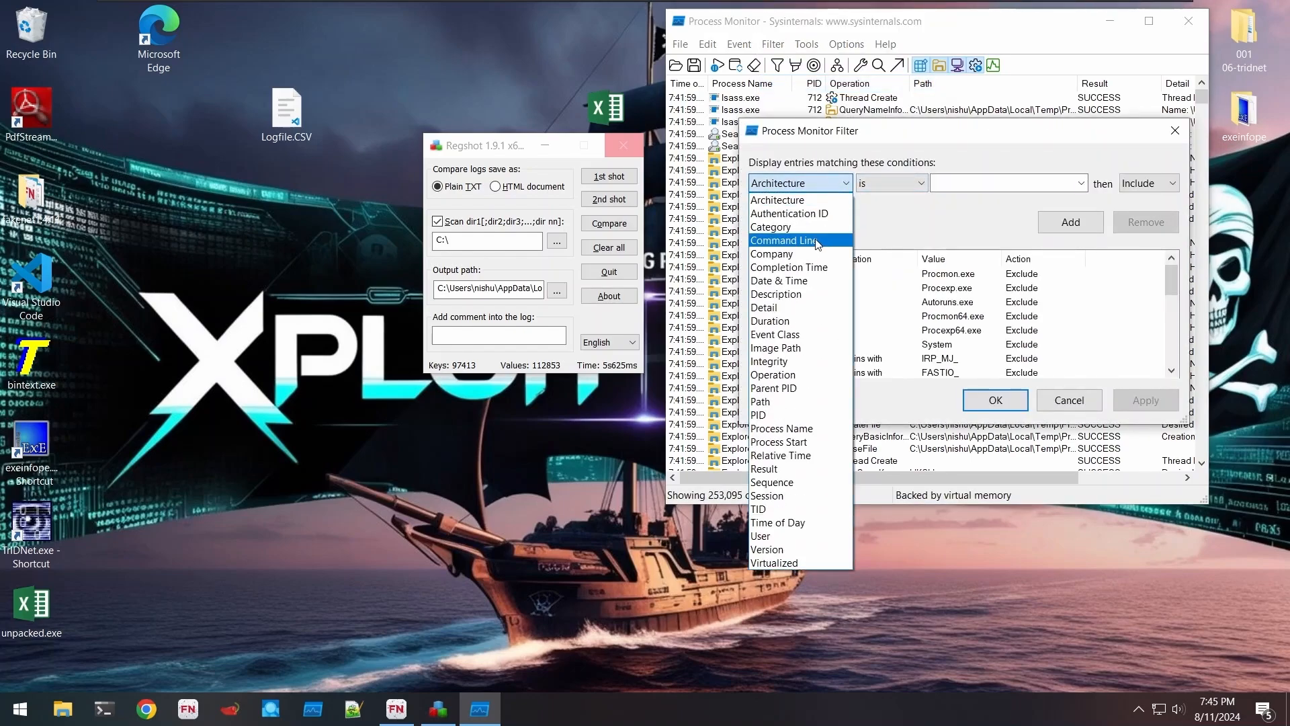
pyautogui.click(806, 374)
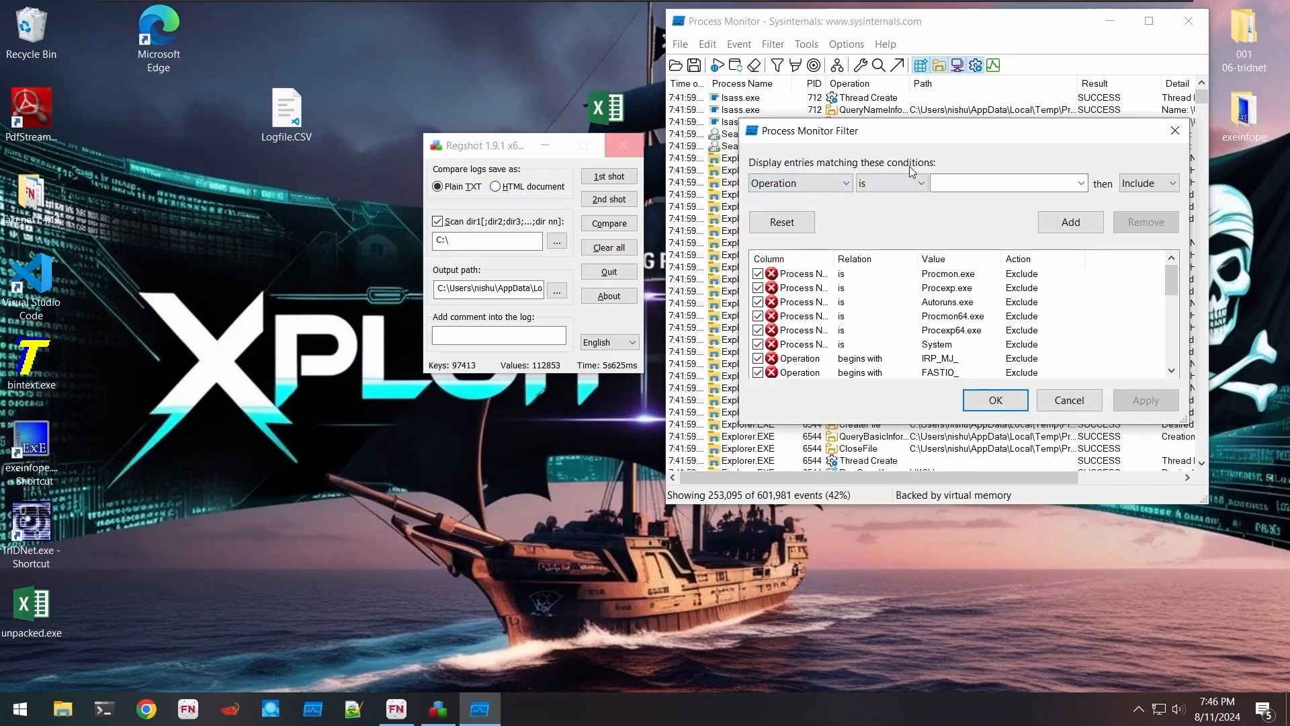
pyautogui.click(818, 185)
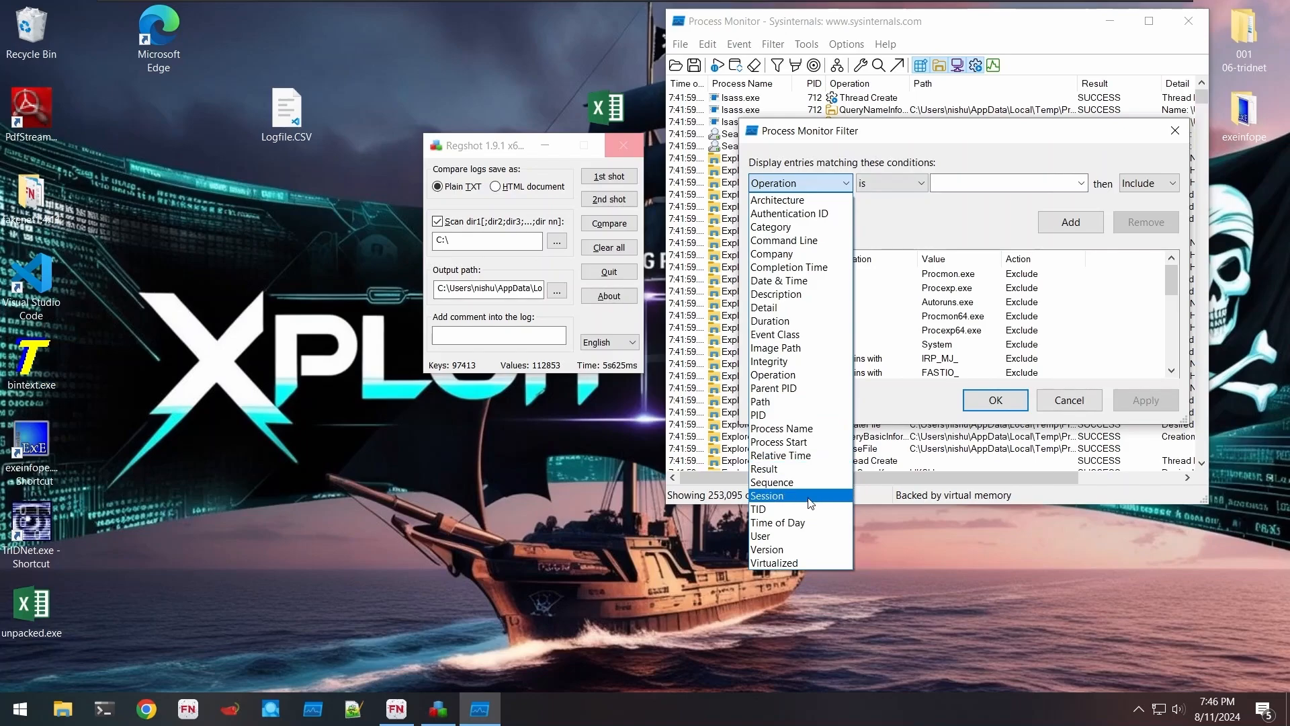
pyautogui.click(800, 429)
# - Choose unpacked.exe as the Process Name condition's value and return to the filter settings without adding the condition
pyautogui.click(993, 183)
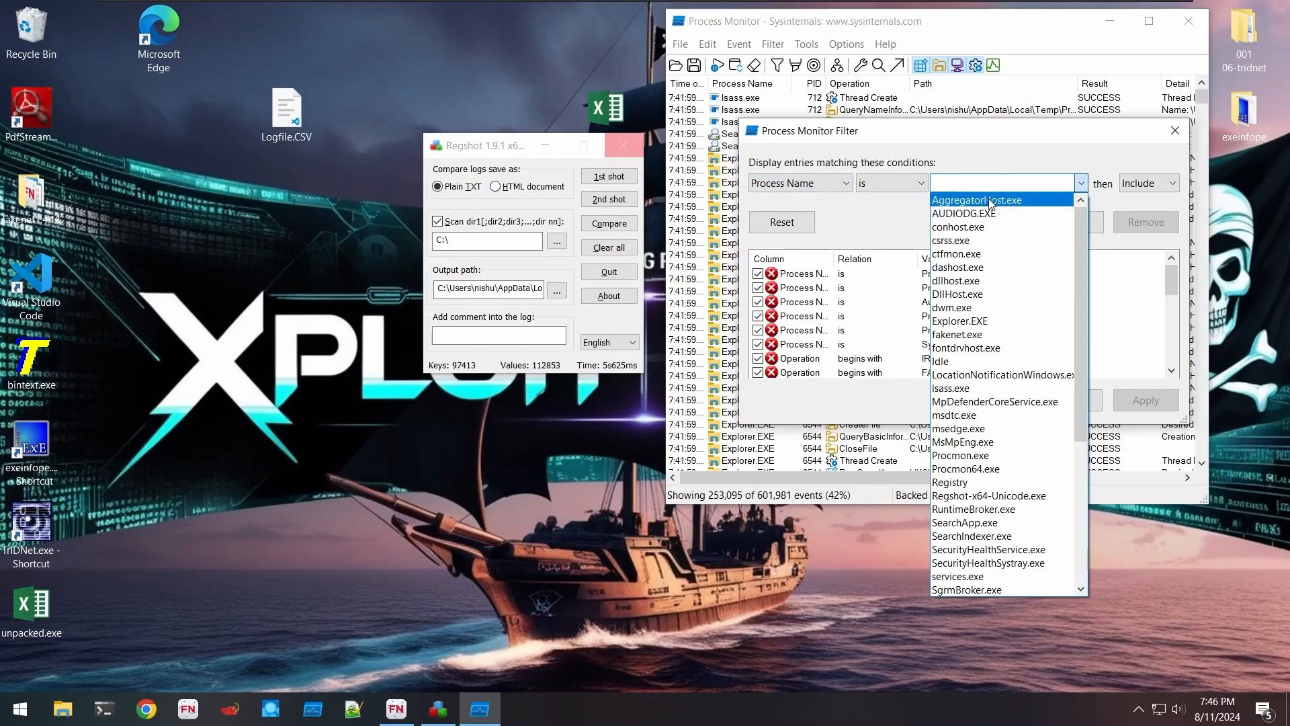
pyautogui.click(906, 215)
pyautogui.click(1081, 183)
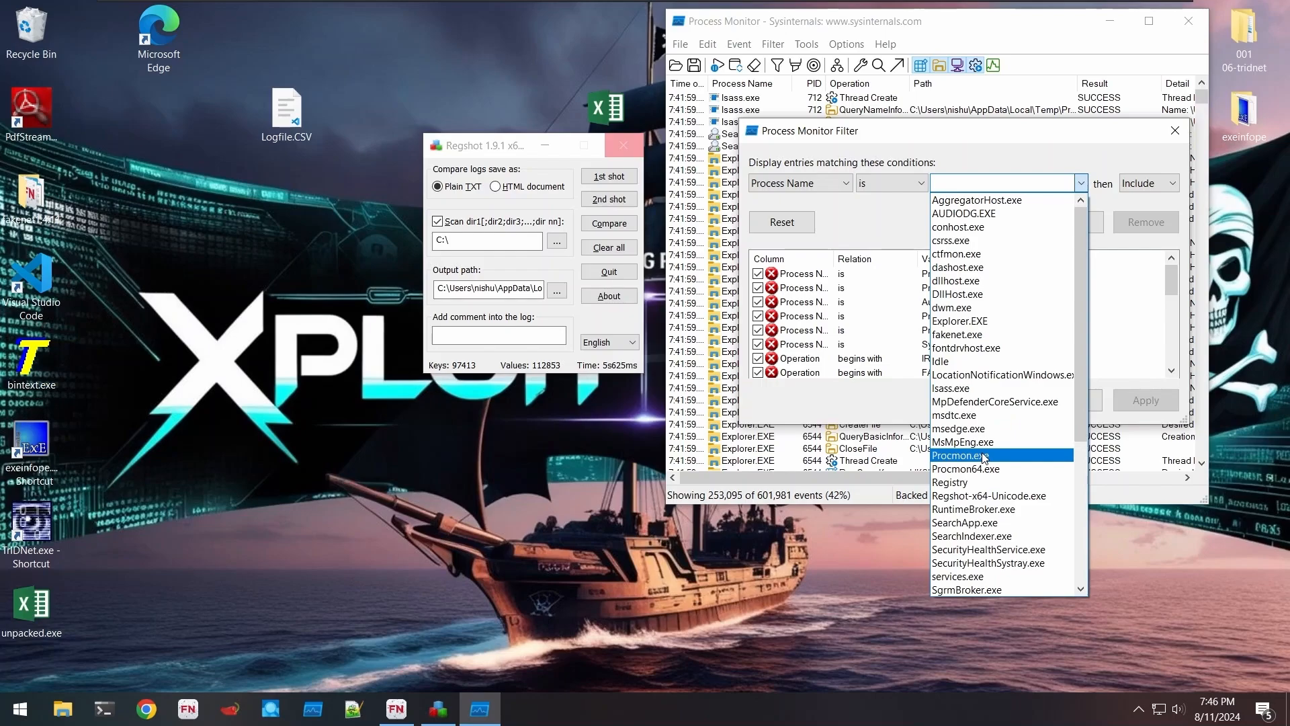
pyautogui.write('u')
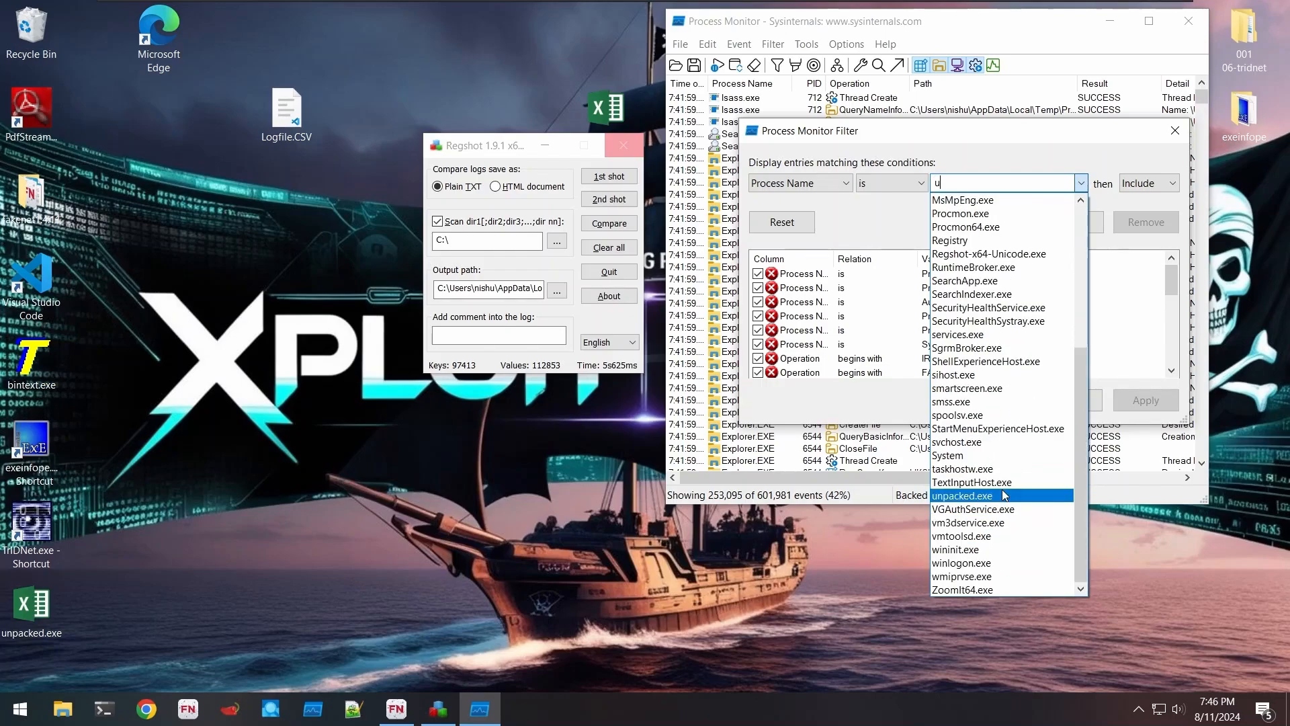
pyautogui.click(1003, 496)
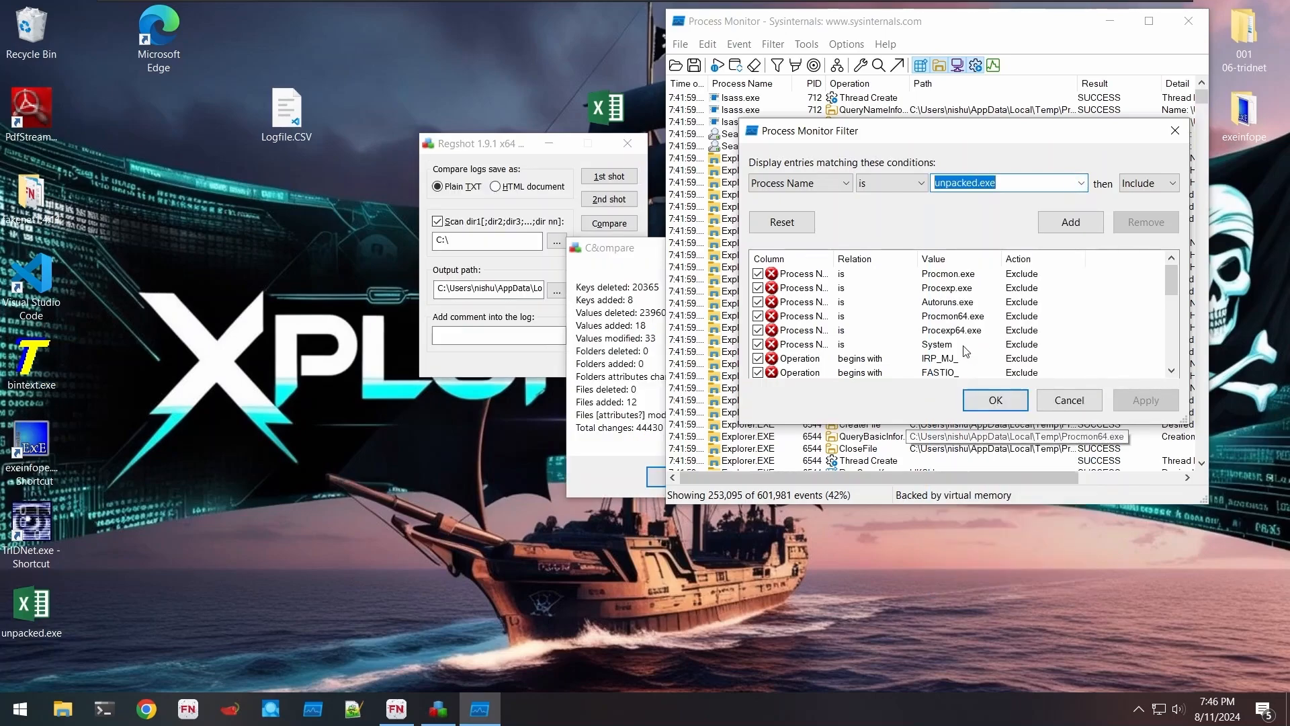
pyautogui.click(996, 401)
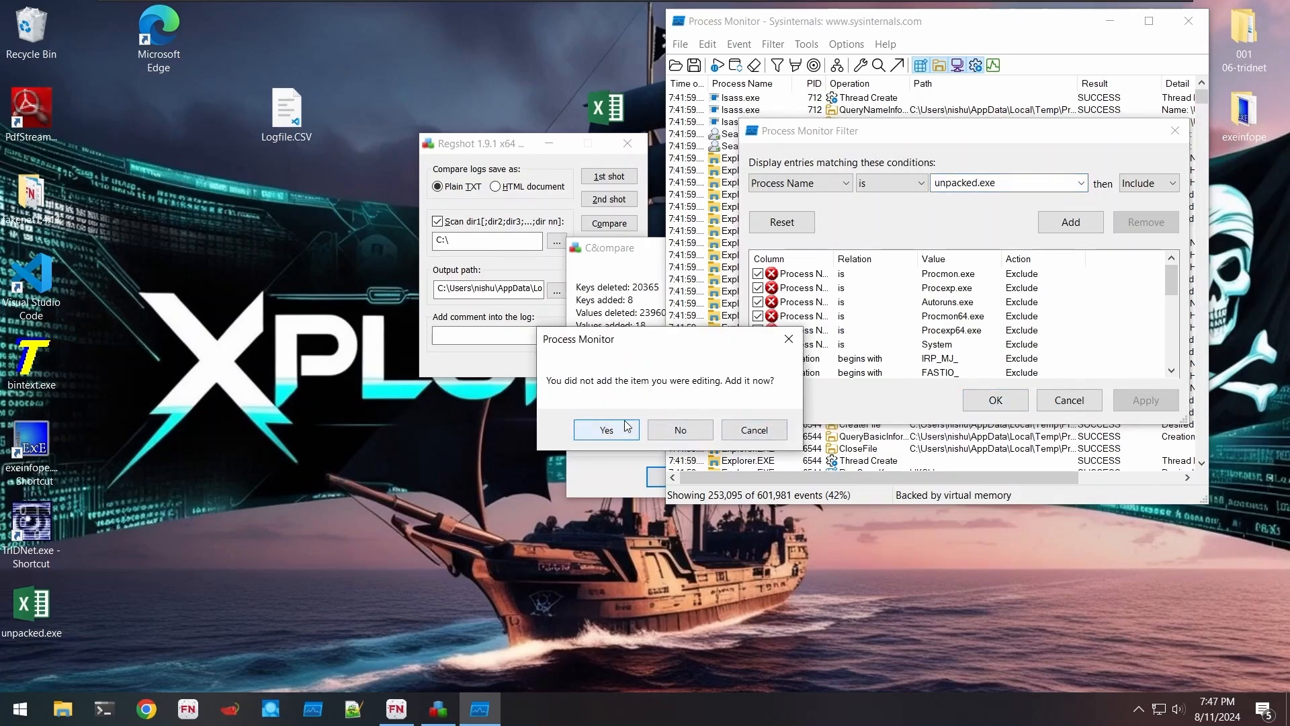
pyautogui.click(764, 430)
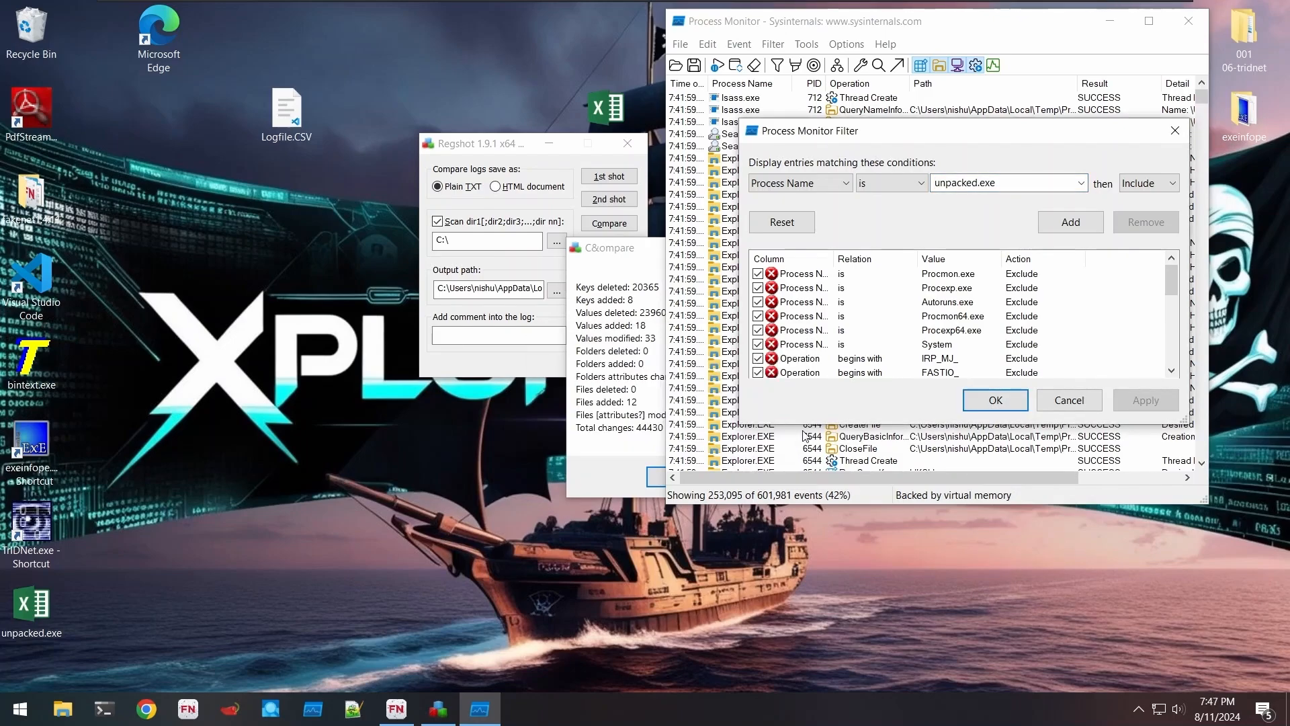
# - Add the Process Name is unpacked.exe include condition to the event filter and apply it
pyautogui.click(1053, 224)
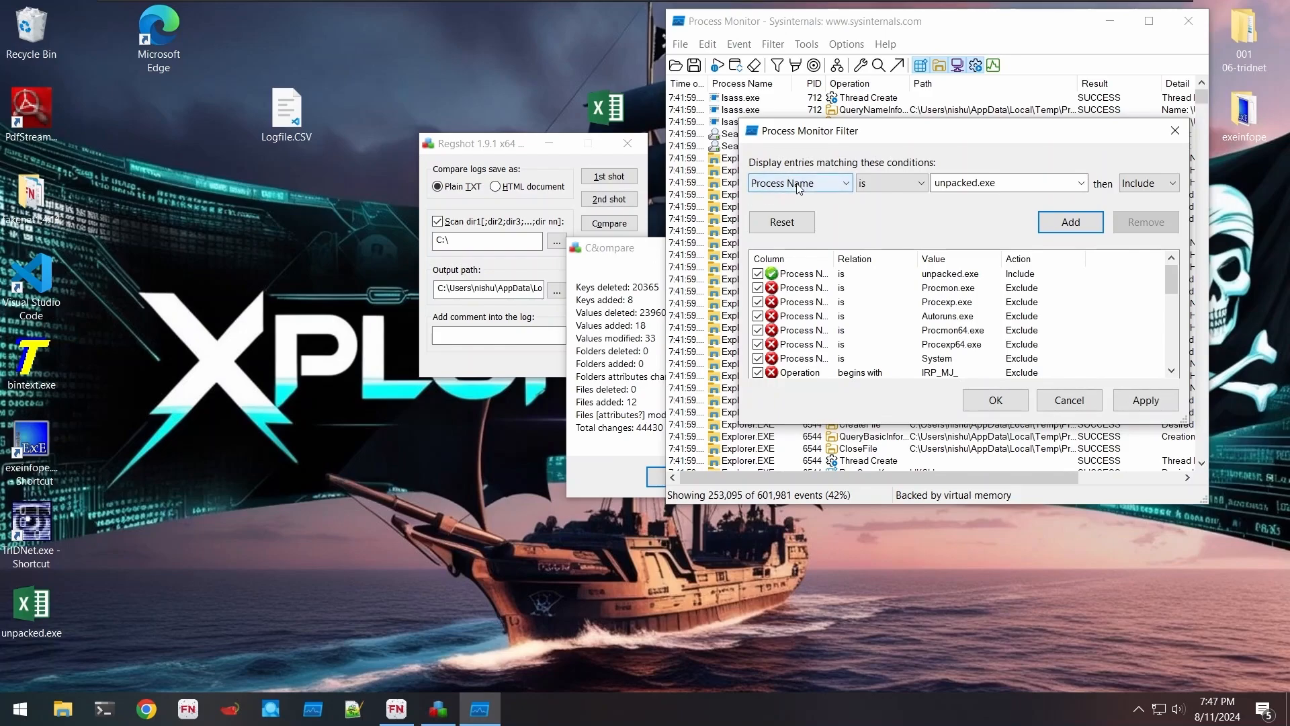
pyautogui.click(995, 401)
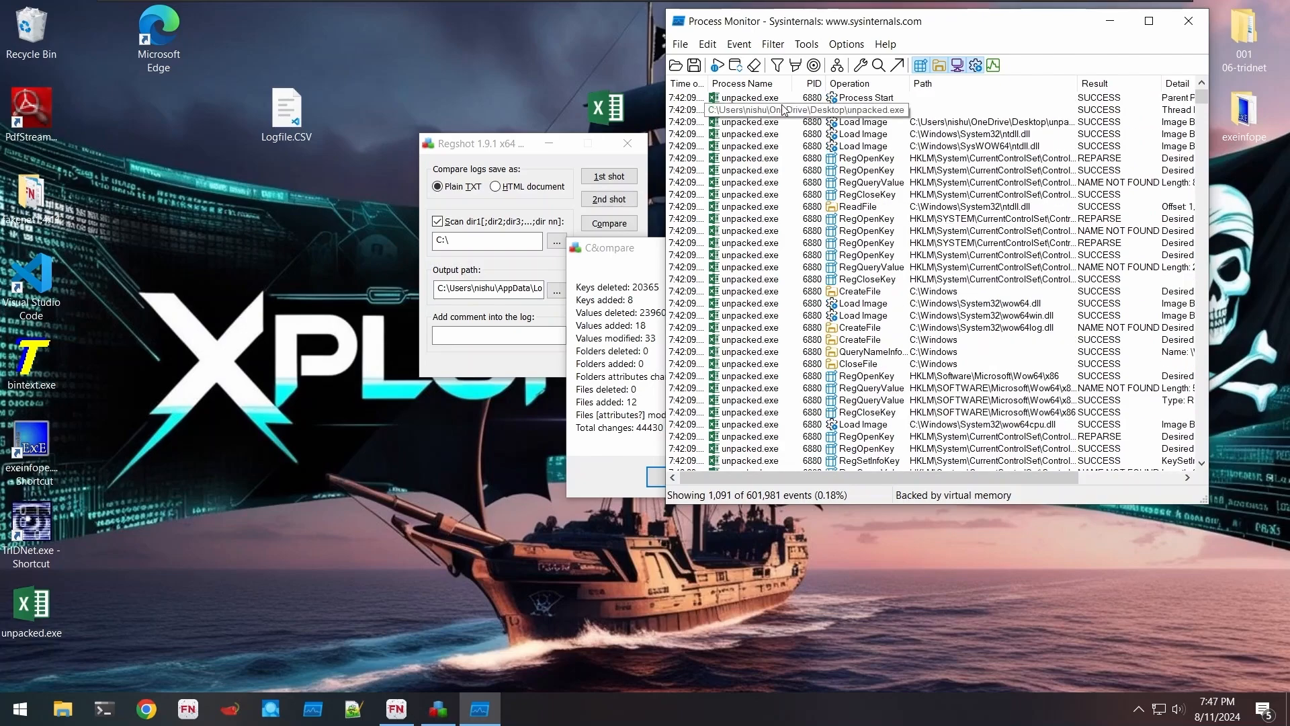
# - Add an include condition for Operation is WriteFile to the Process Monitor event filter and apply it
pyautogui.click(772, 44)
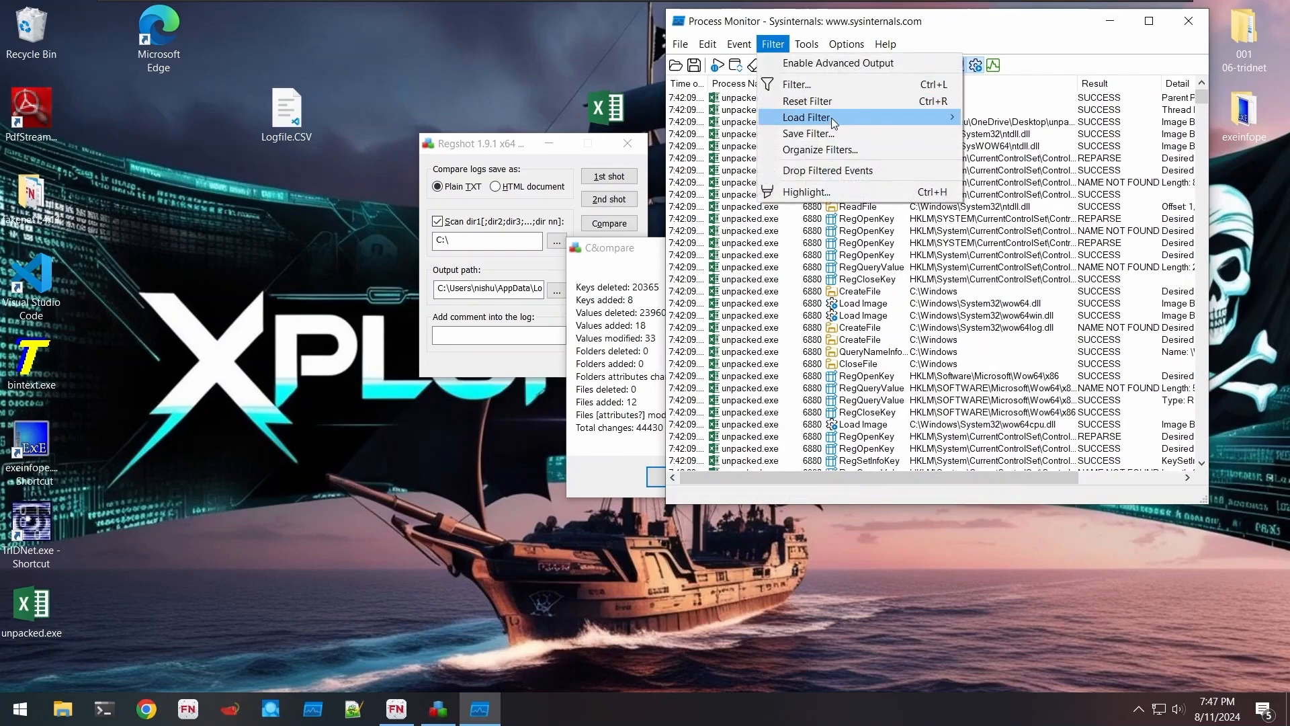
pyautogui.click(800, 84)
pyautogui.click(833, 183)
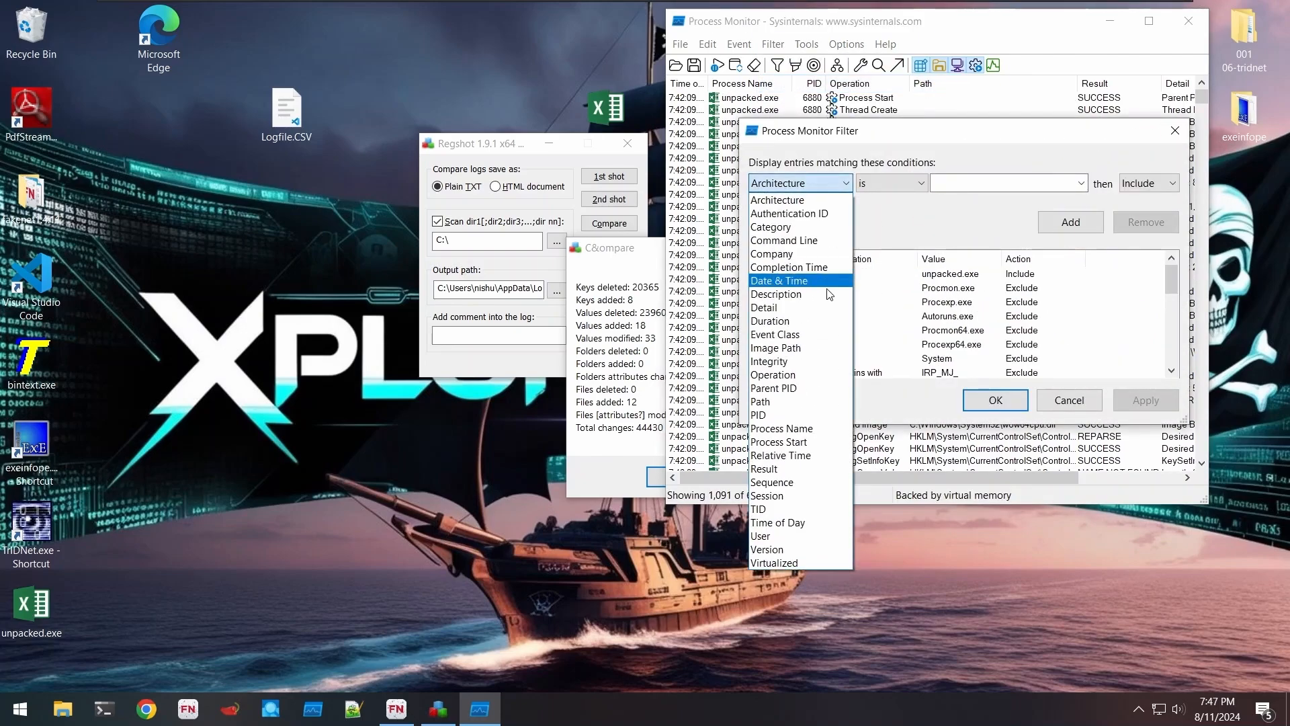
pyautogui.click(774, 374)
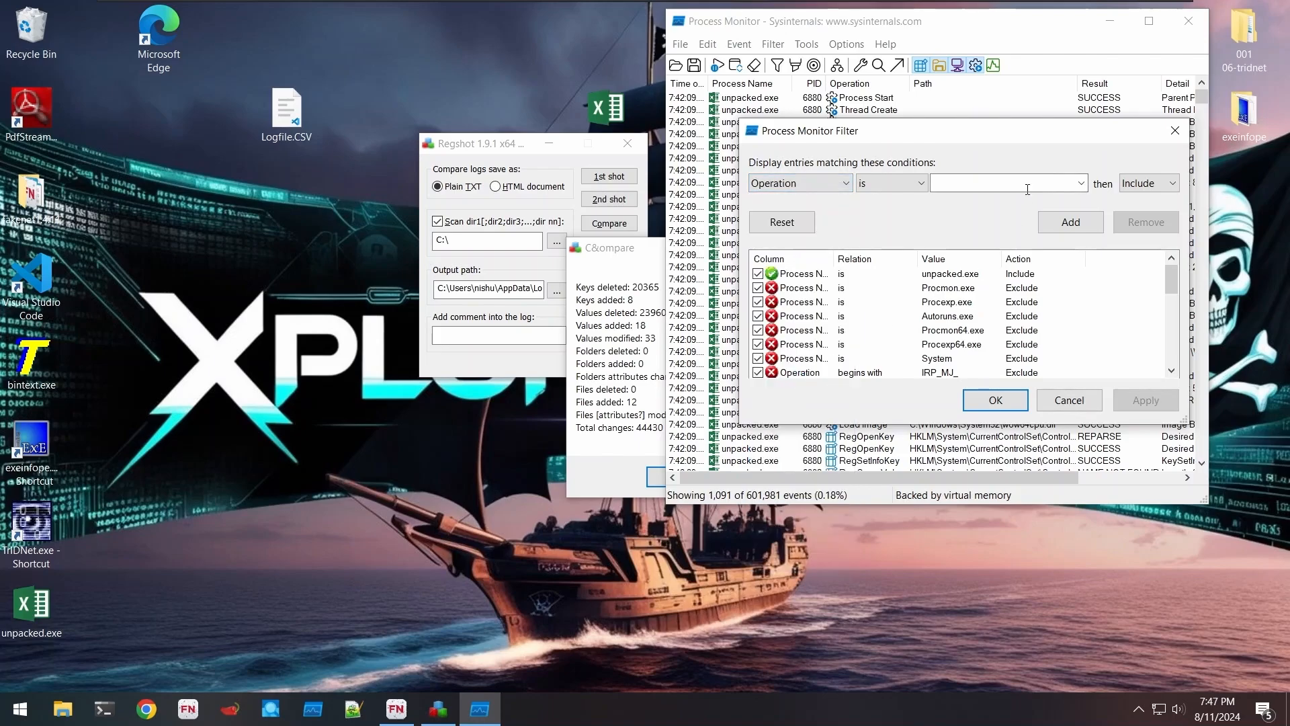
pyautogui.click(1080, 183)
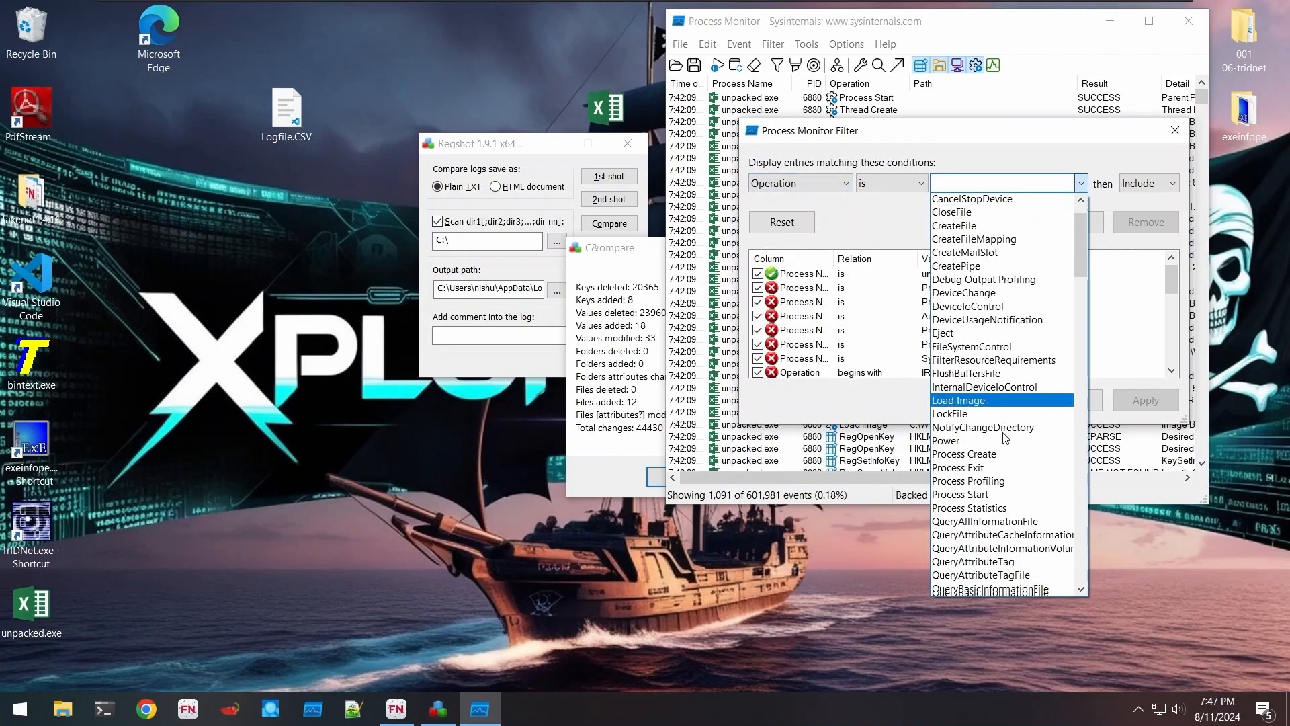
pyautogui.scroll(-20, 1005, 437)
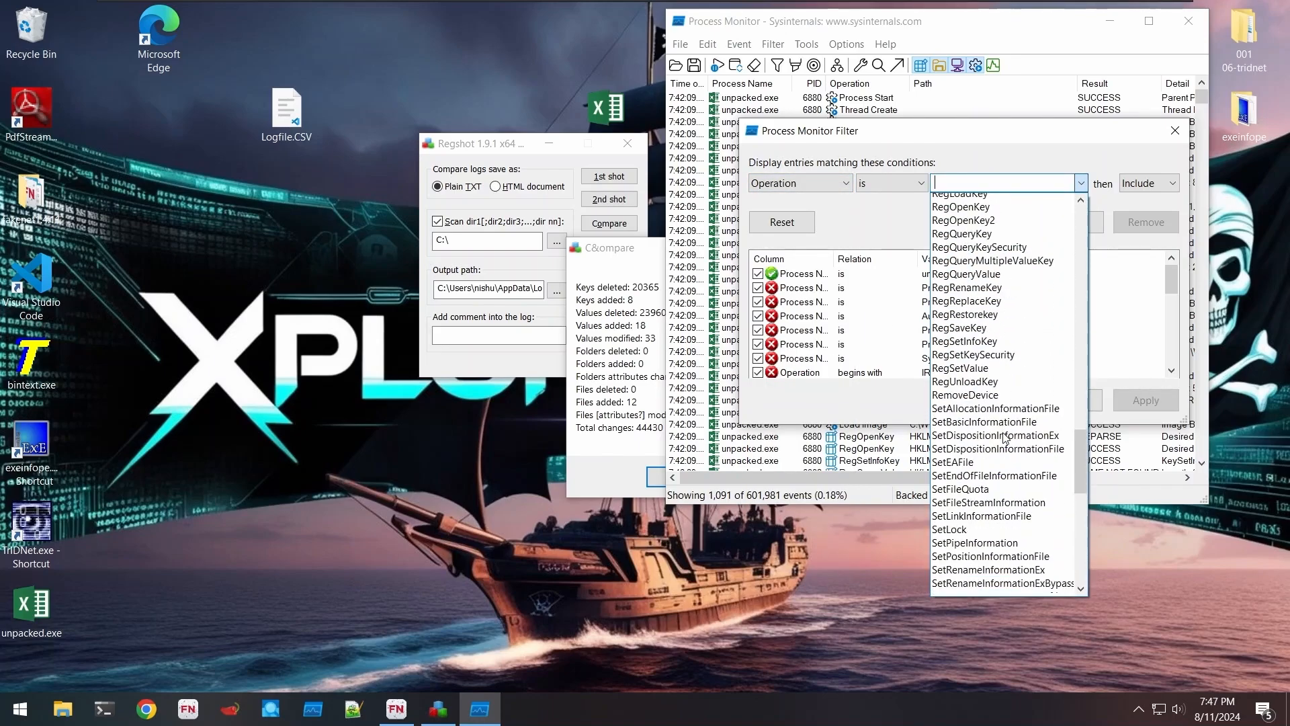
pyautogui.scroll(-15, 1005, 437)
pyautogui.write('w')
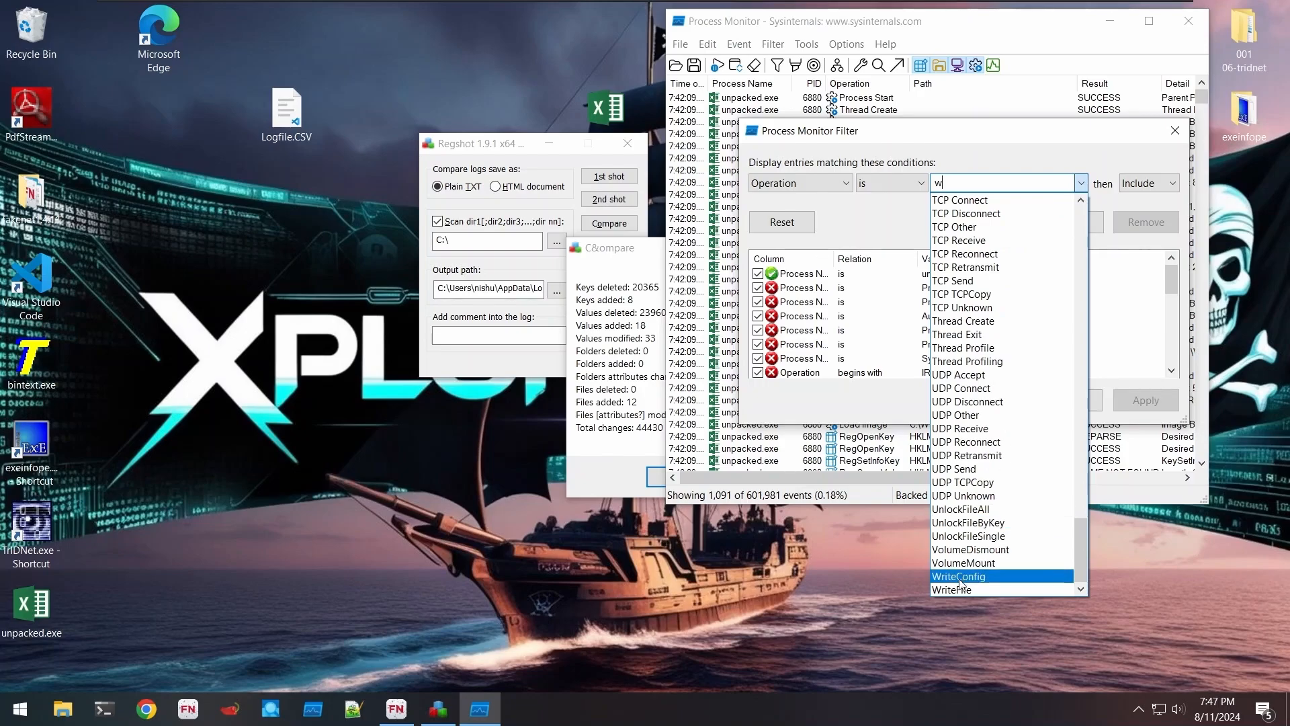
pyautogui.click(952, 590)
pyautogui.click(983, 408)
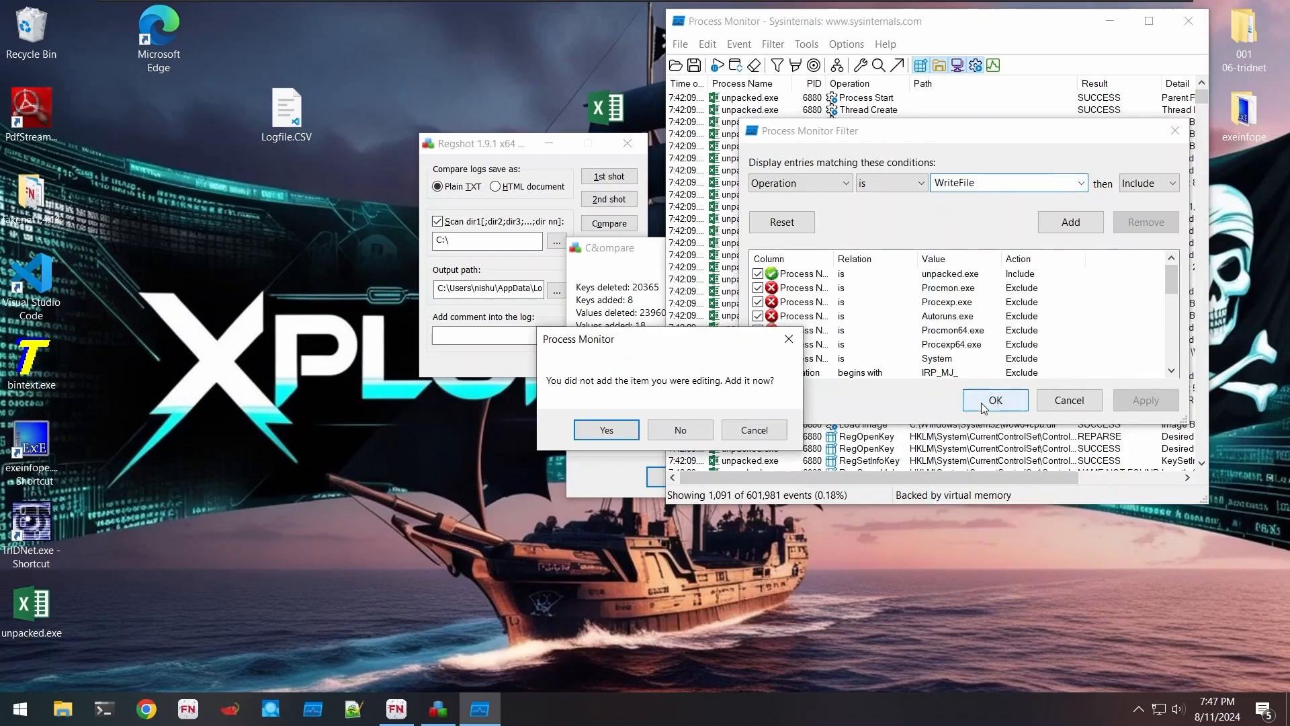
pyautogui.click(636, 442)
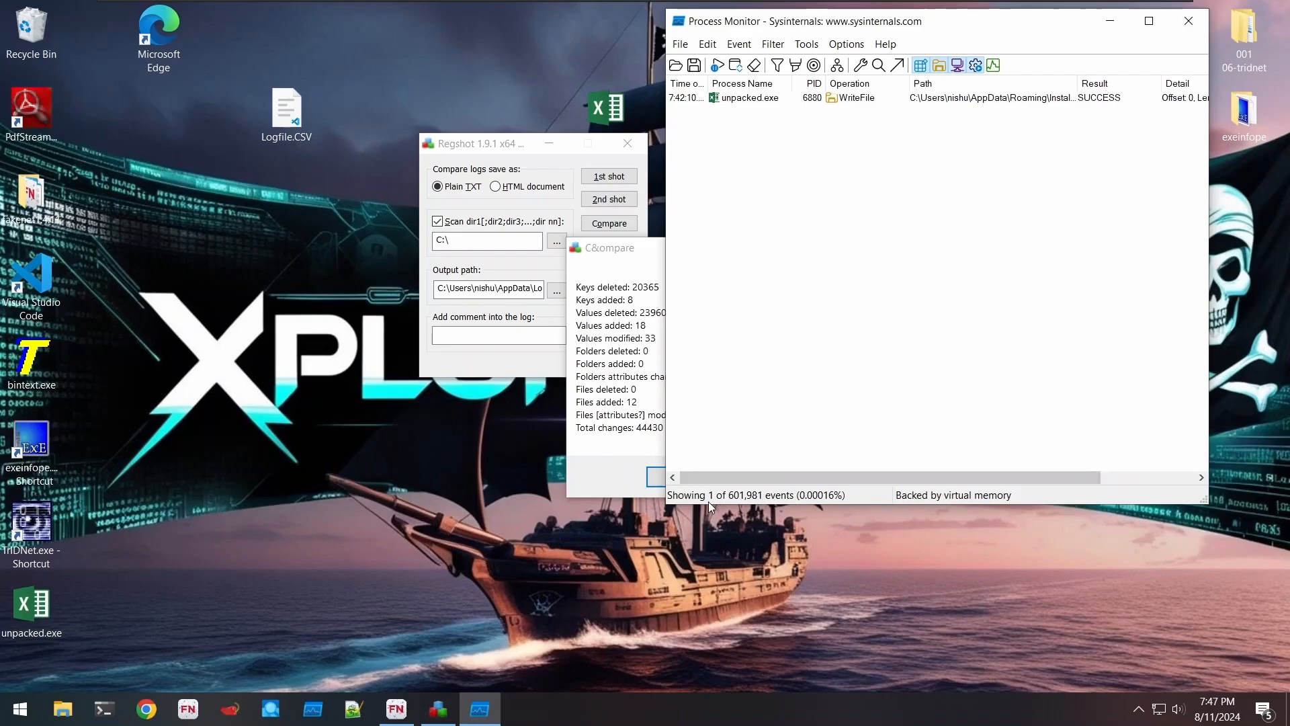
# - Reopen the event filter and add an include condition for Operation is TCP
pyautogui.click(772, 43)
pyautogui.click(788, 88)
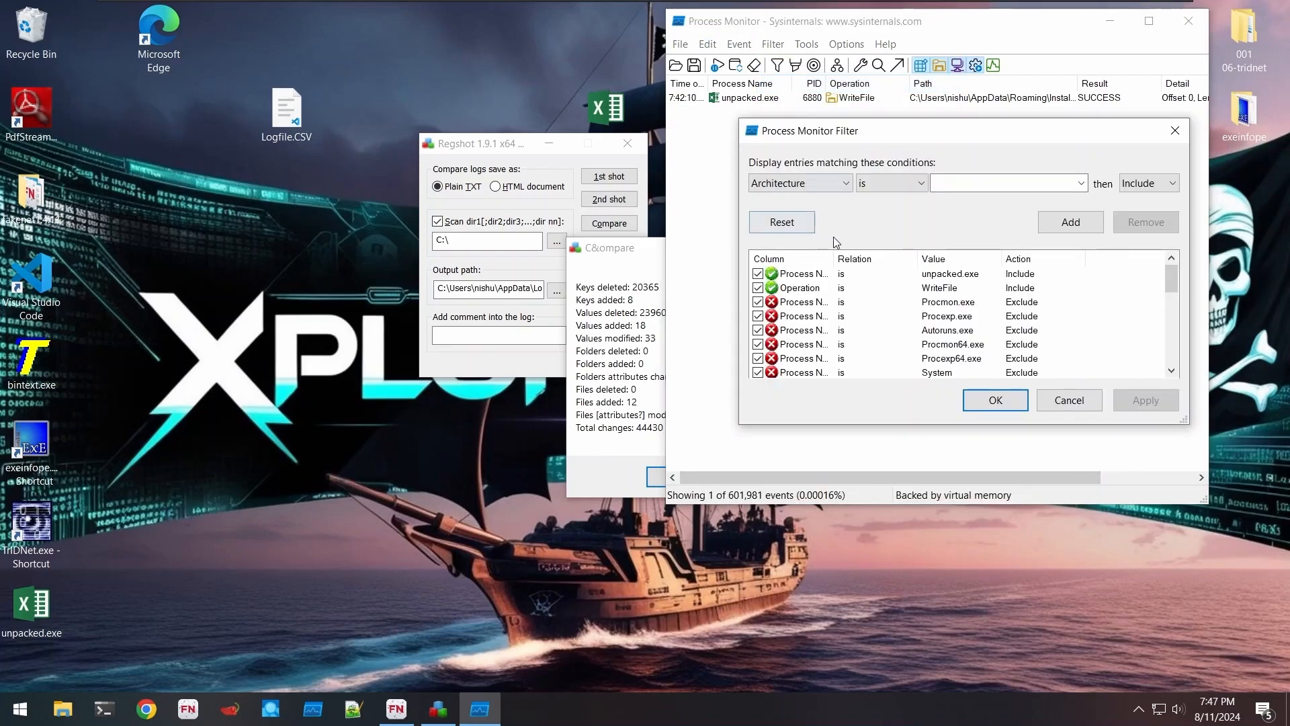
pyautogui.click(800, 183)
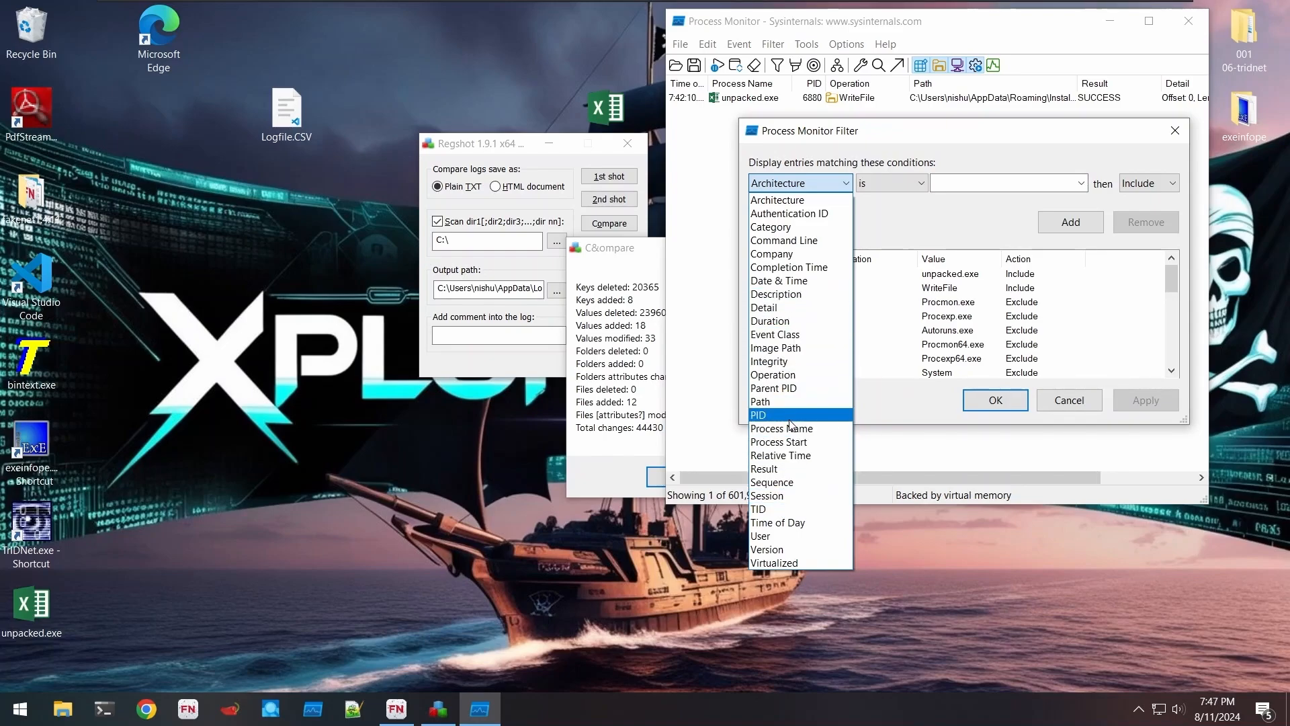
pyautogui.click(786, 375)
pyautogui.click(952, 178)
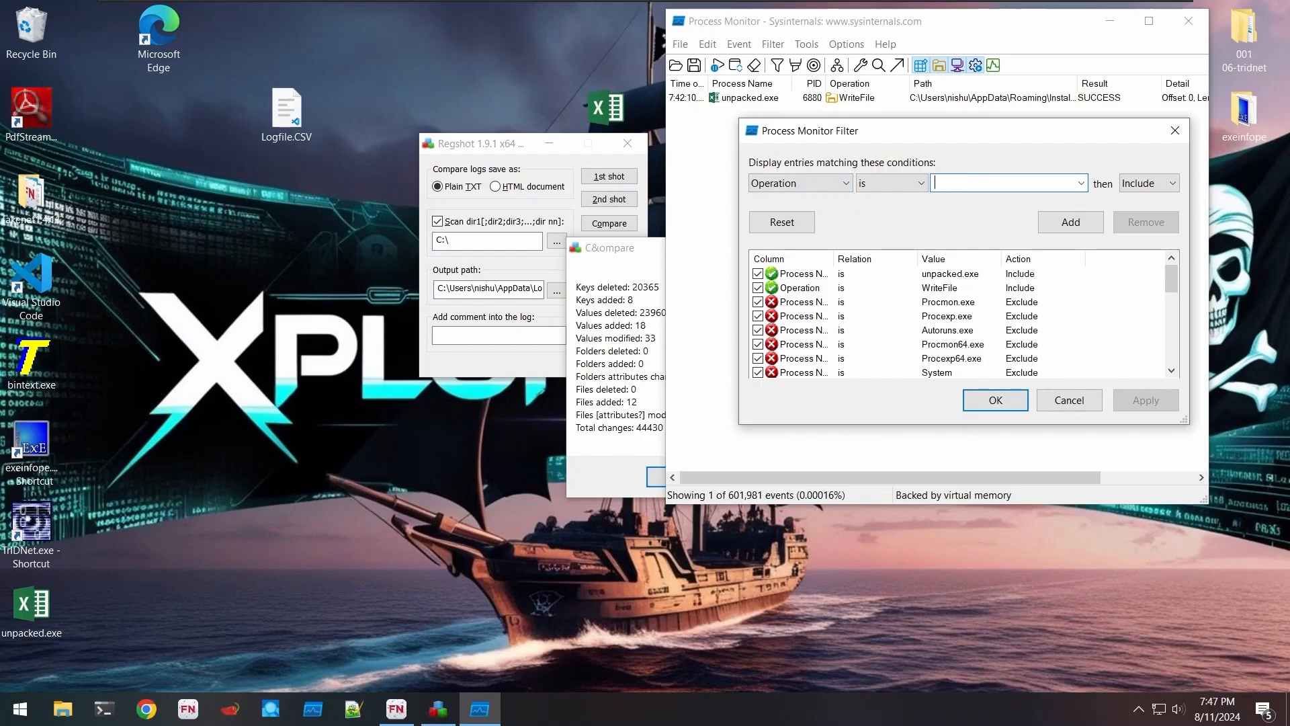
pyautogui.write('TCP')
pyautogui.press('Return')
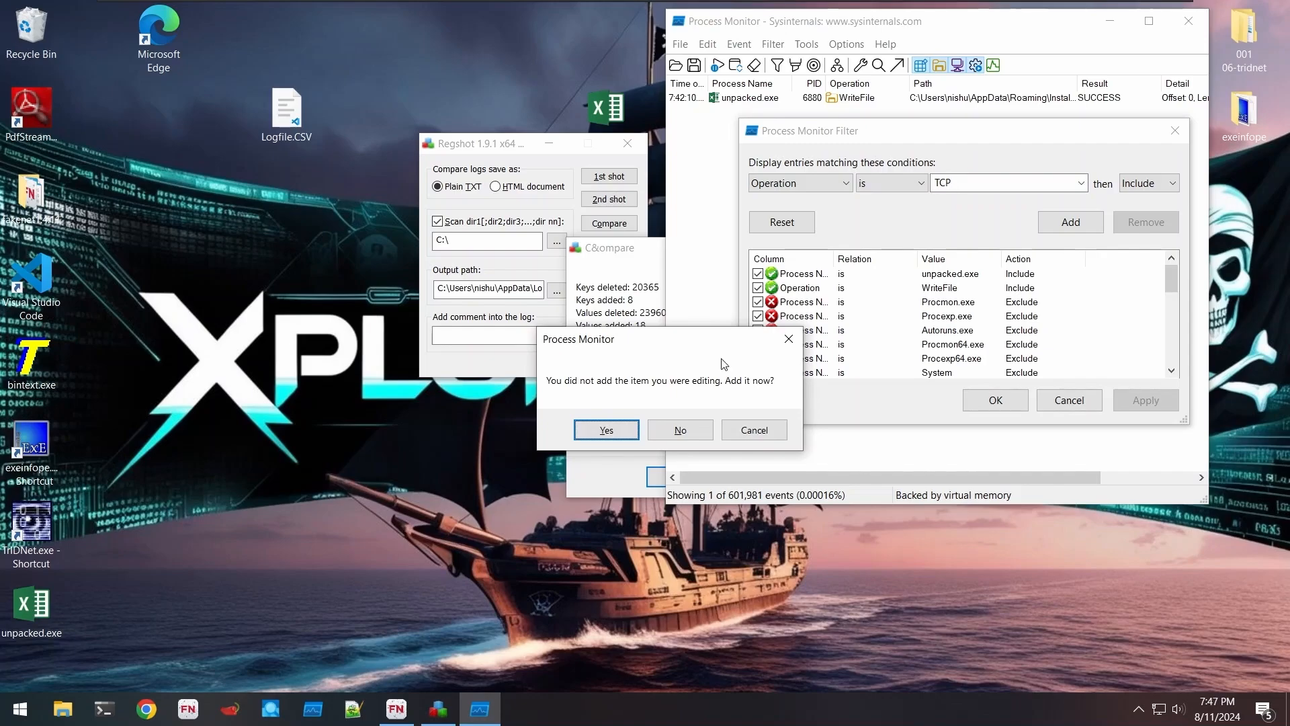
pyautogui.click(738, 437)
pyautogui.click(1066, 222)
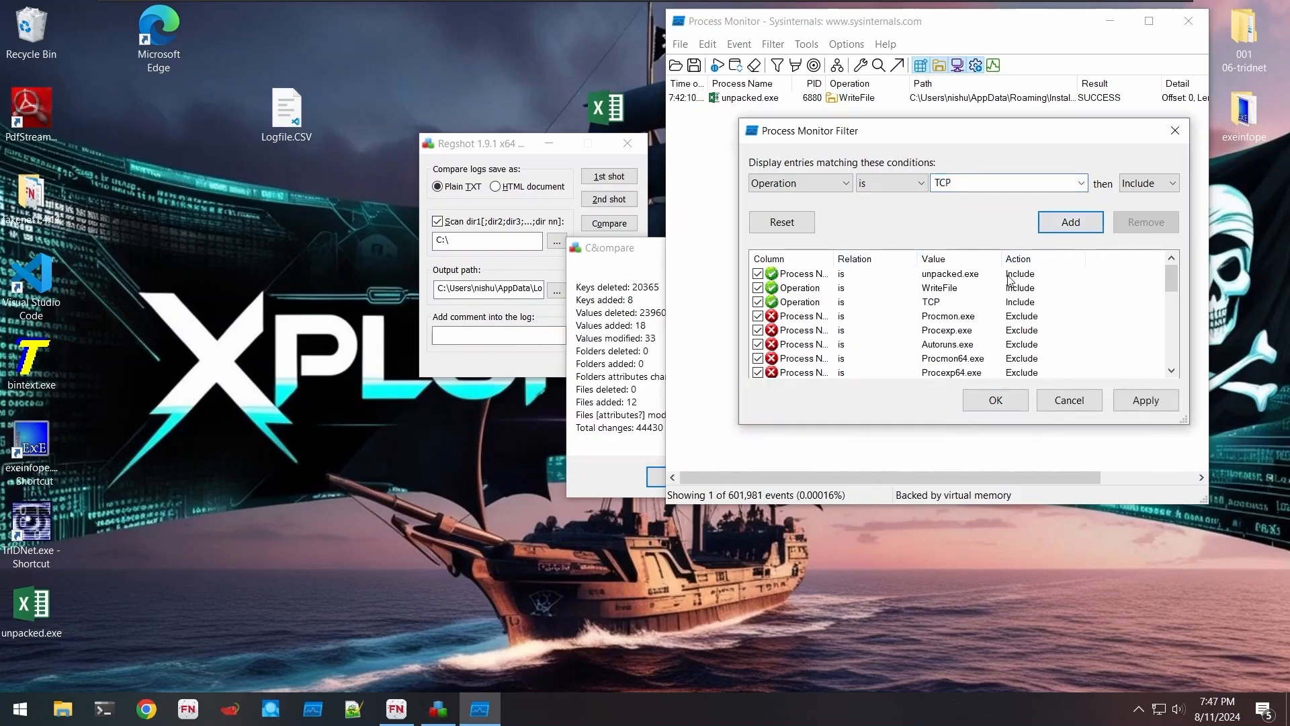
# - Add another include condition for Operation is UDP and apply the updated event filter
pyautogui.doubleClick(931, 183)
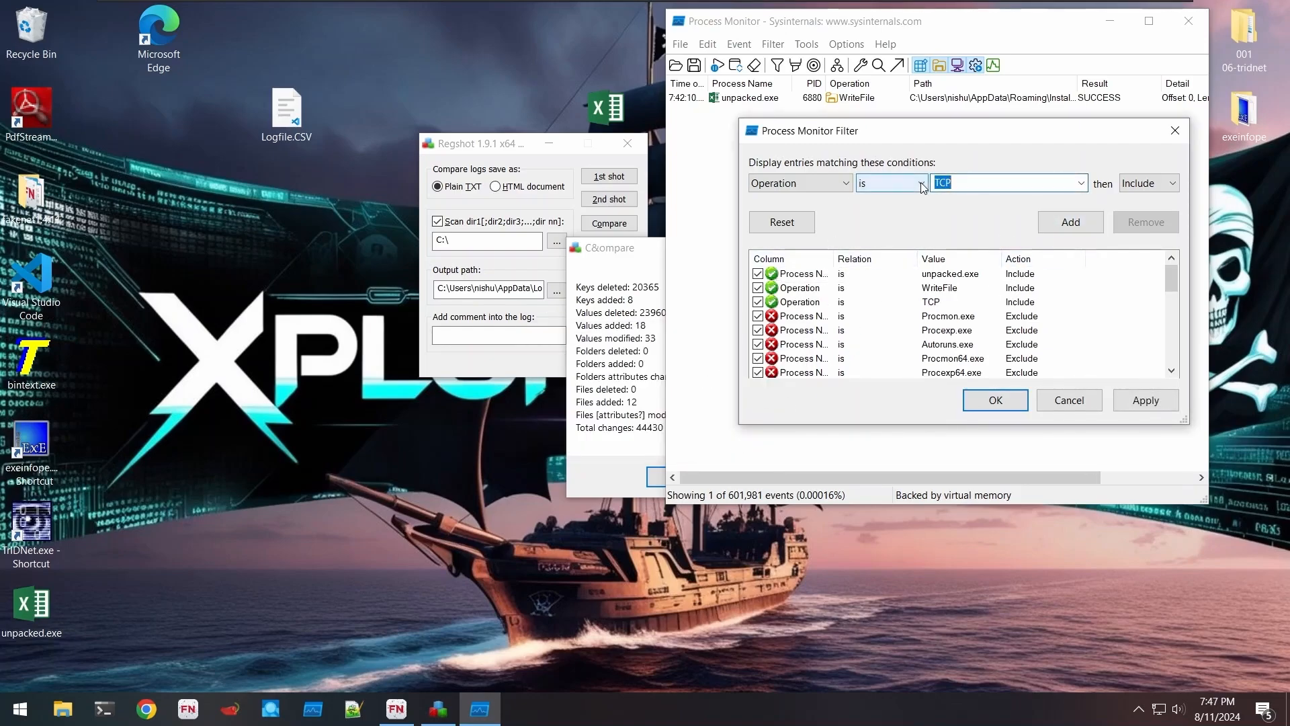
pyautogui.write('UDP')
pyautogui.click(994, 401)
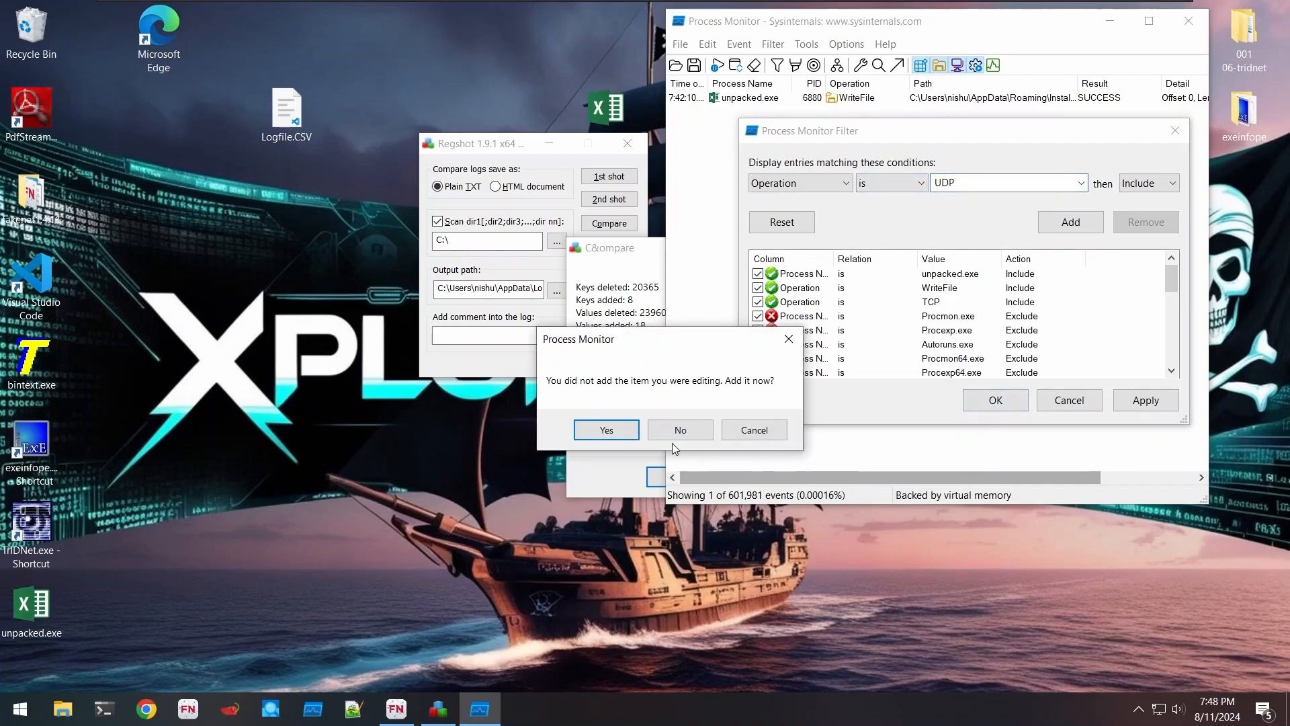
pyautogui.click(740, 437)
pyautogui.click(1070, 222)
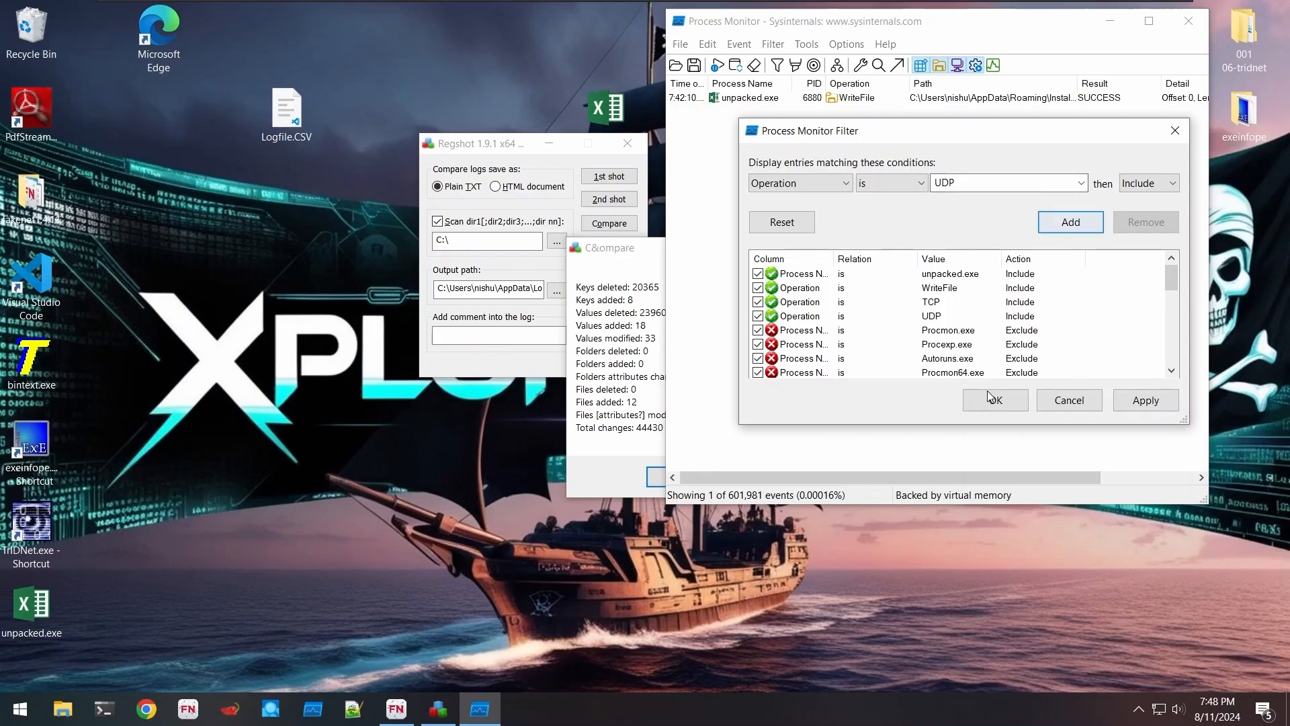
pyautogui.click(967, 399)
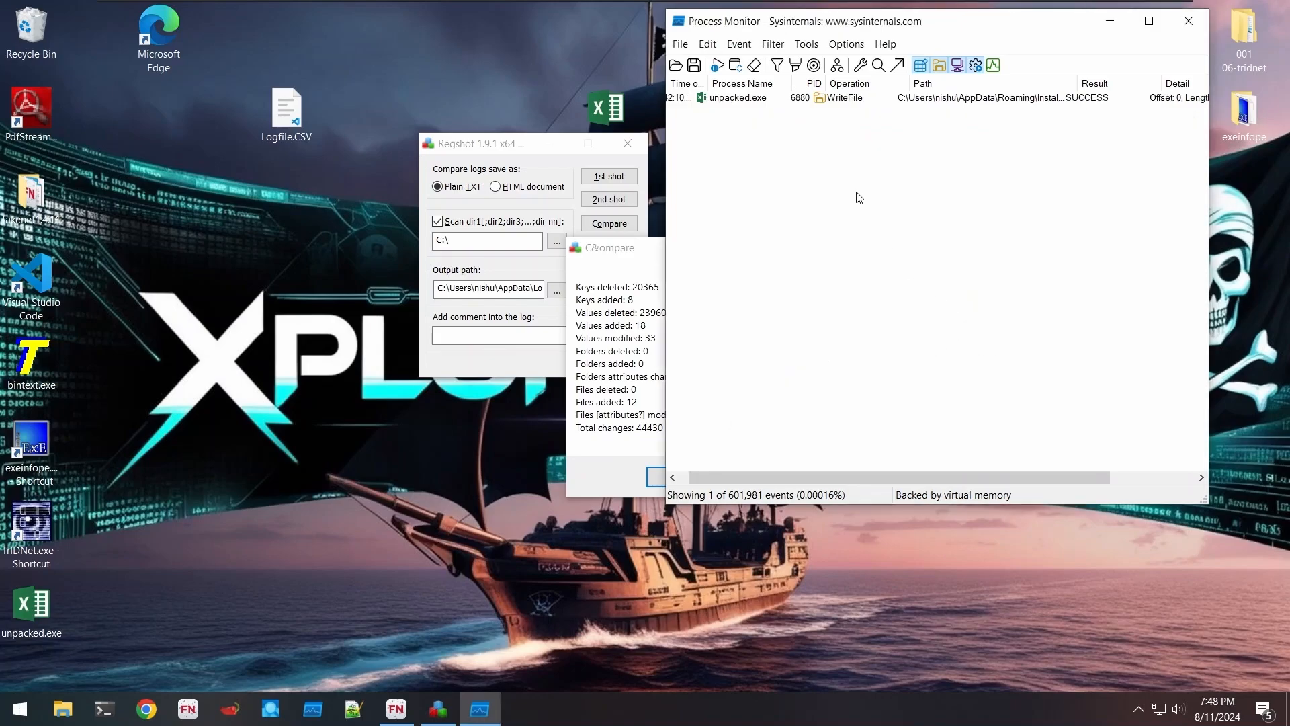
# - Check the columns of the filtered event, move the Process Monitor window off the Regshot summary and close Process Monitor
pyautogui.hscroll(3, 858, 198)
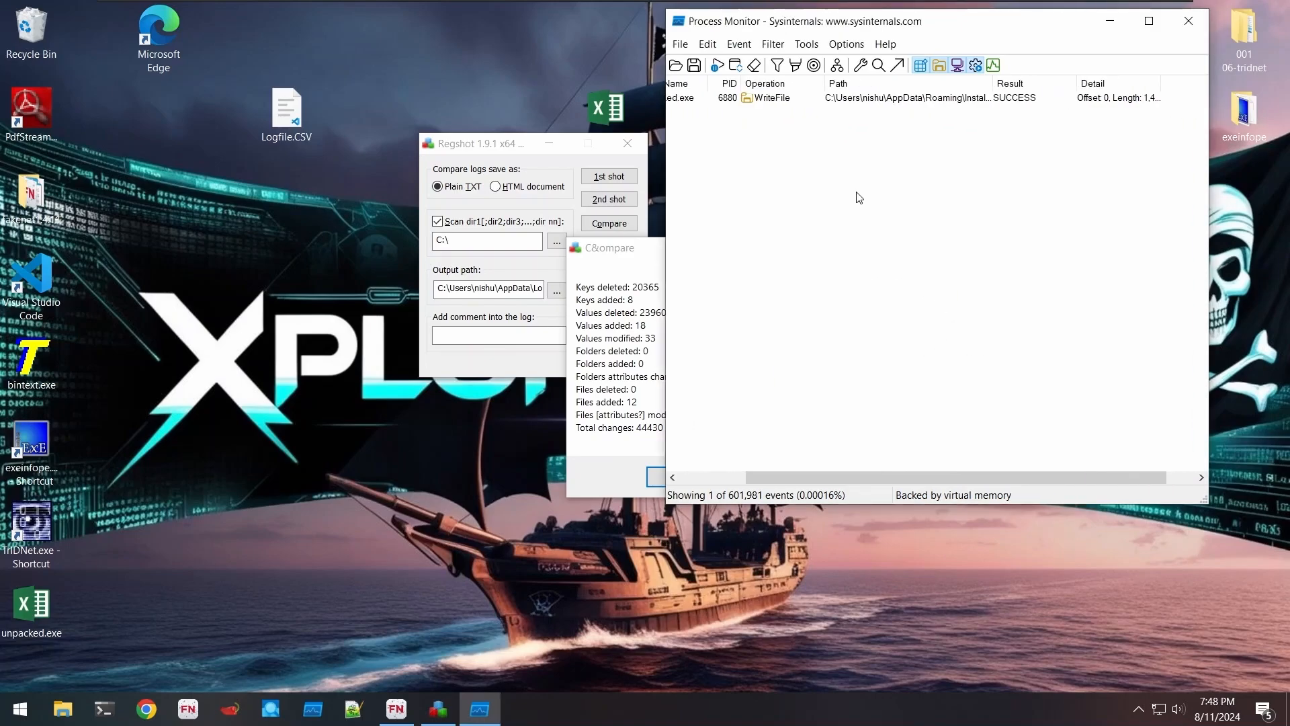
pyautogui.hscroll(-1, 856, 196)
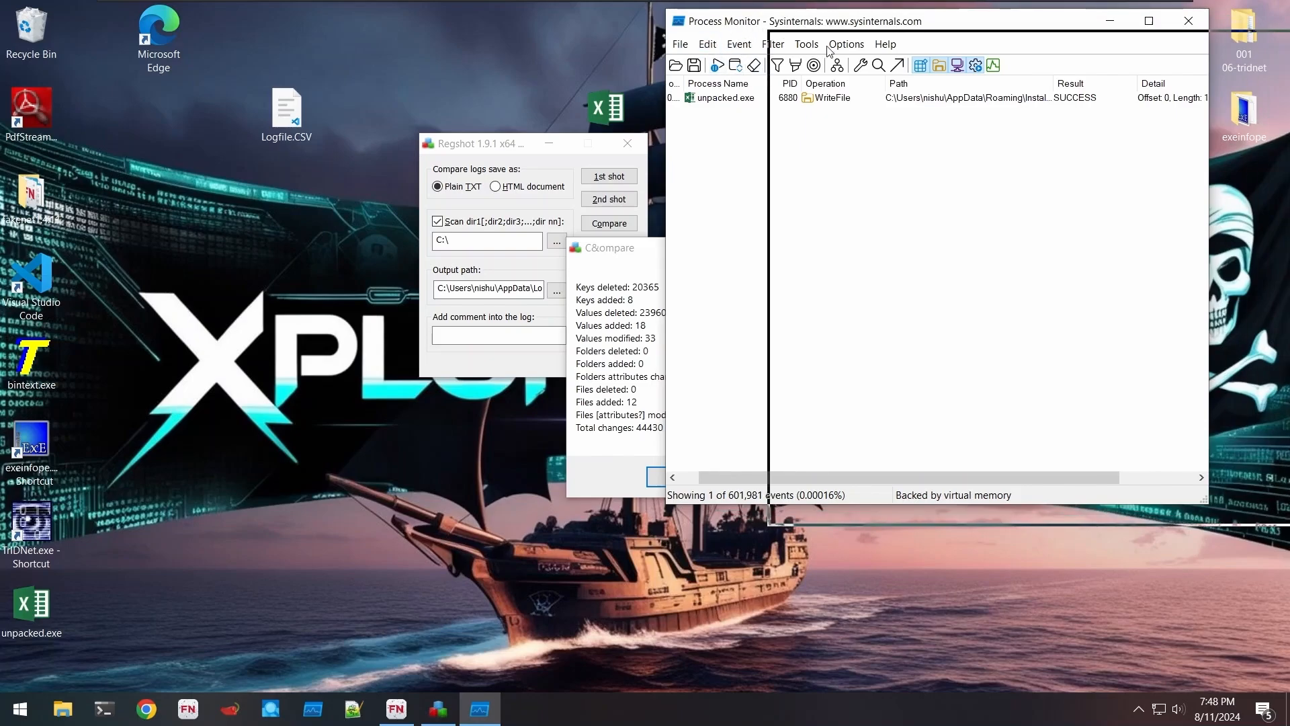
pyautogui.moveTo(726, 28); pyautogui.dragTo(903, 34)
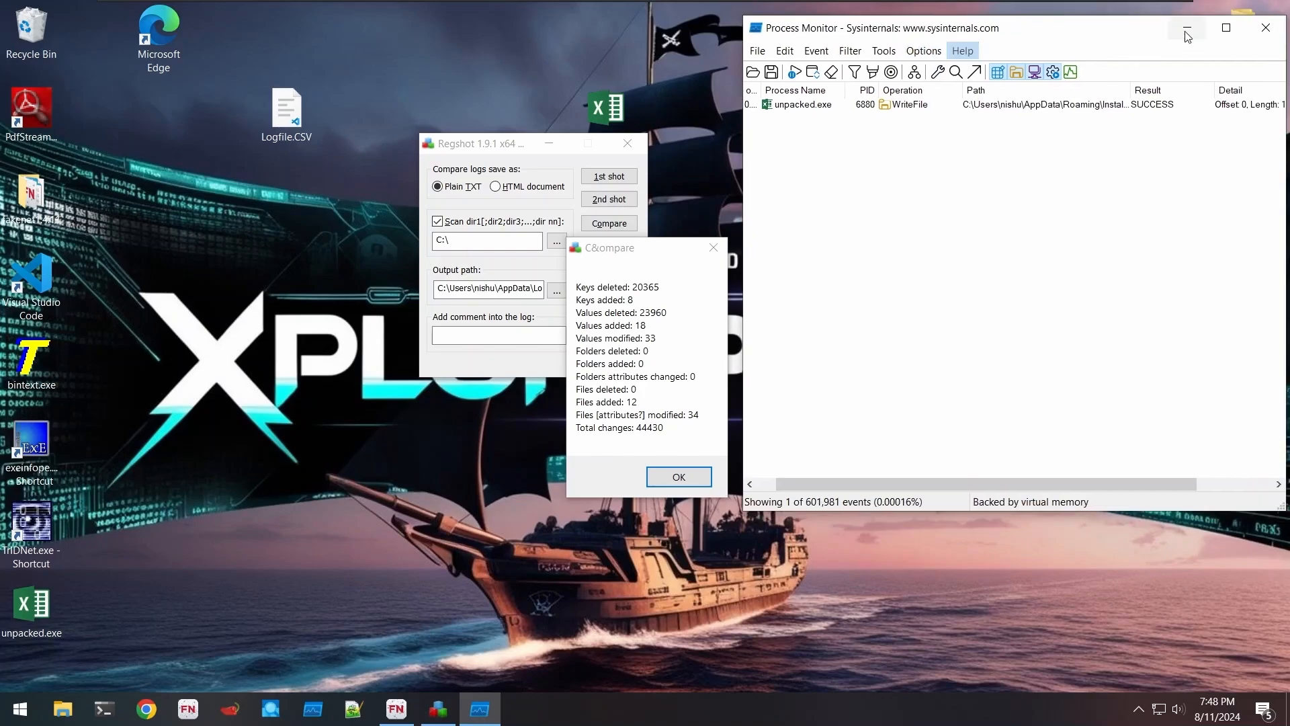
pyautogui.click(1265, 28)
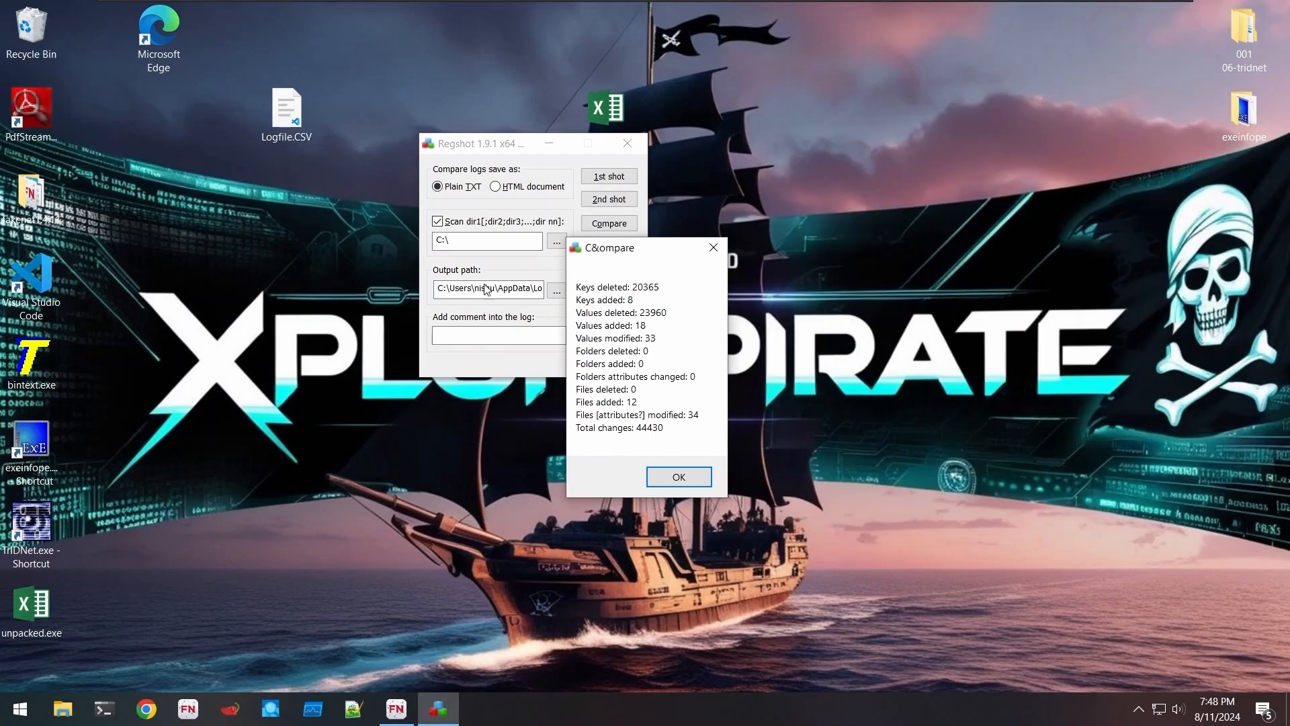
# - Review and dismiss the Regshot comparison summary, and output the comparison report as plain text
pyautogui.click(492, 143)
pyautogui.moveTo(634, 258); pyautogui.dragTo(580, 245)
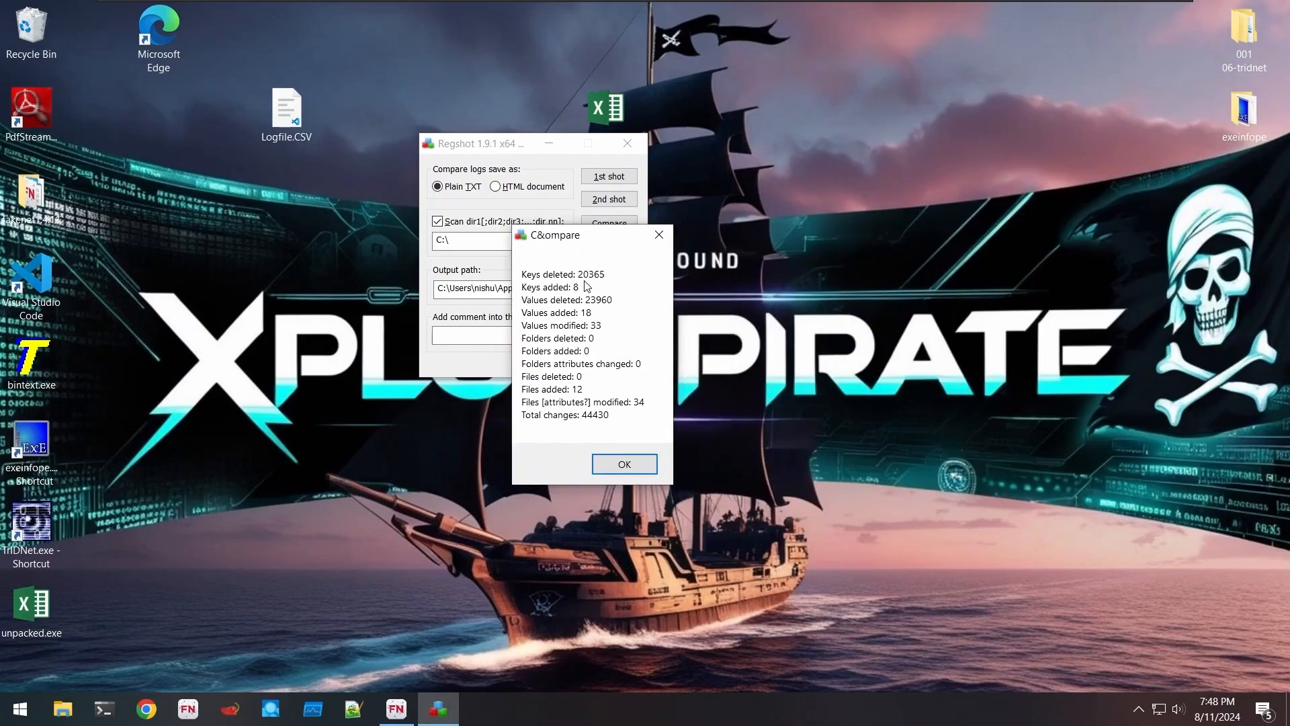
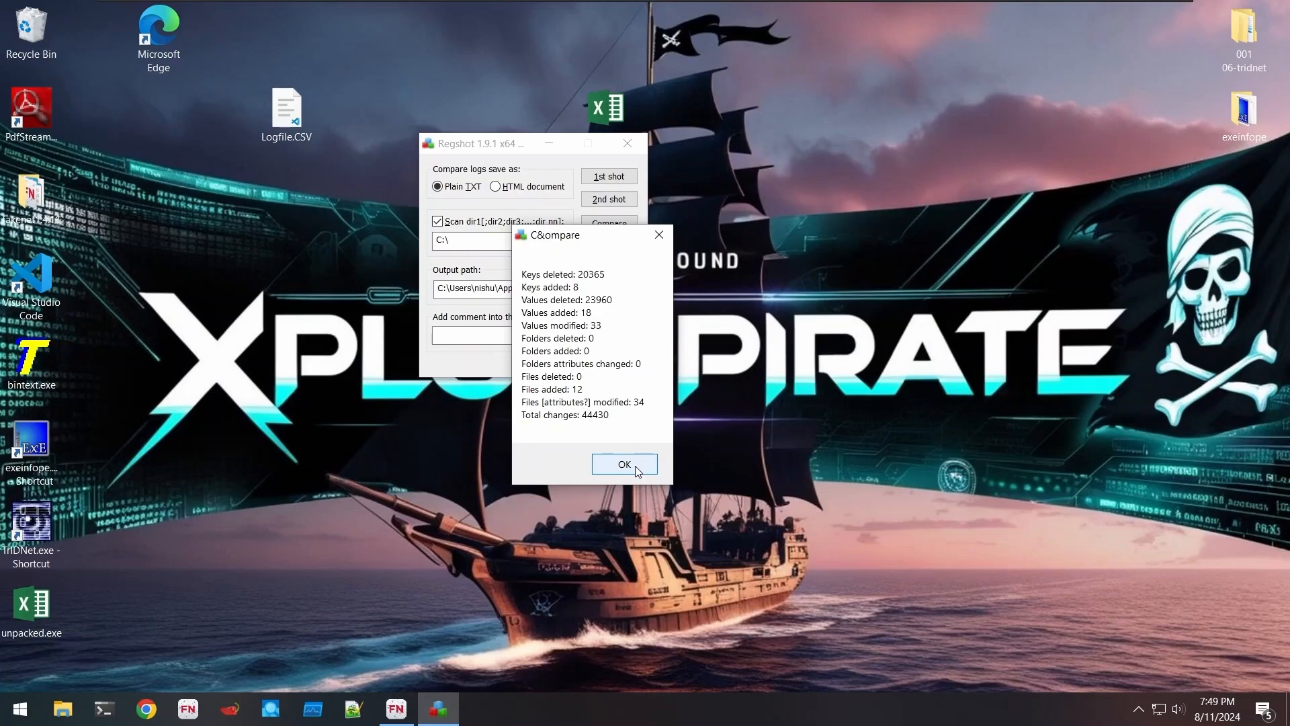
pyautogui.click(624, 464)
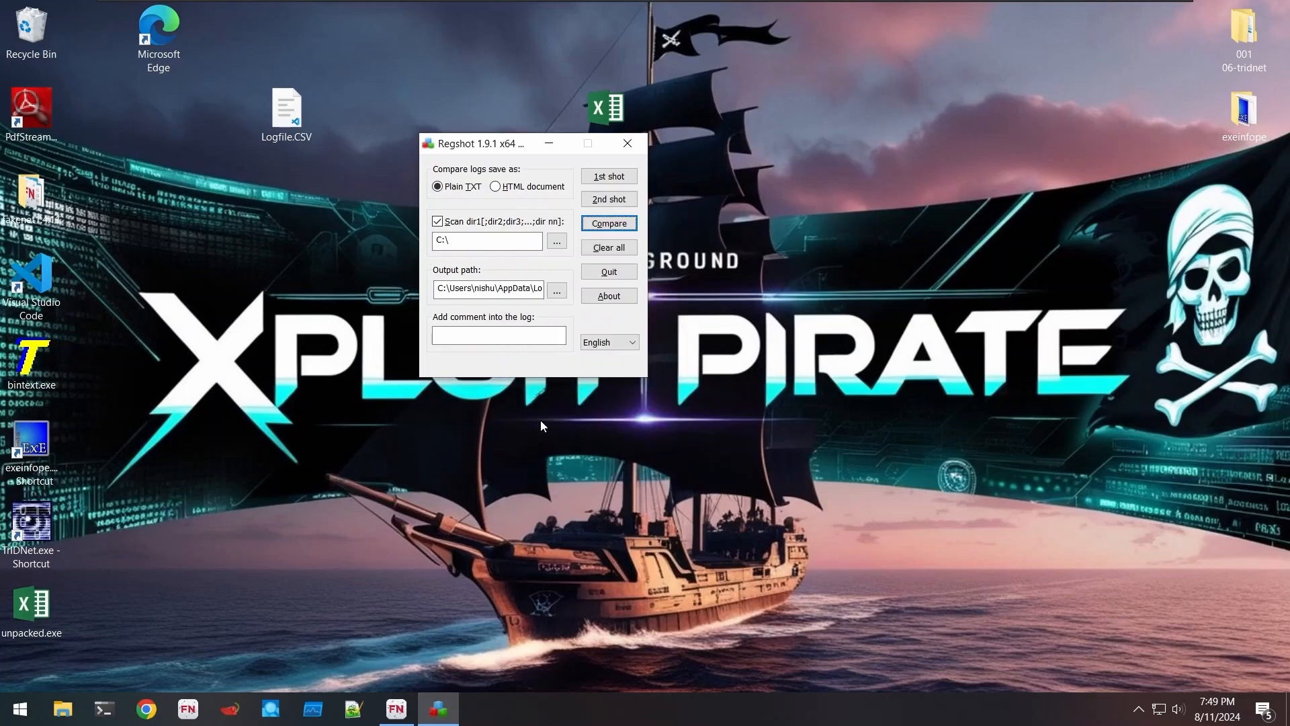
pyautogui.click(621, 228)
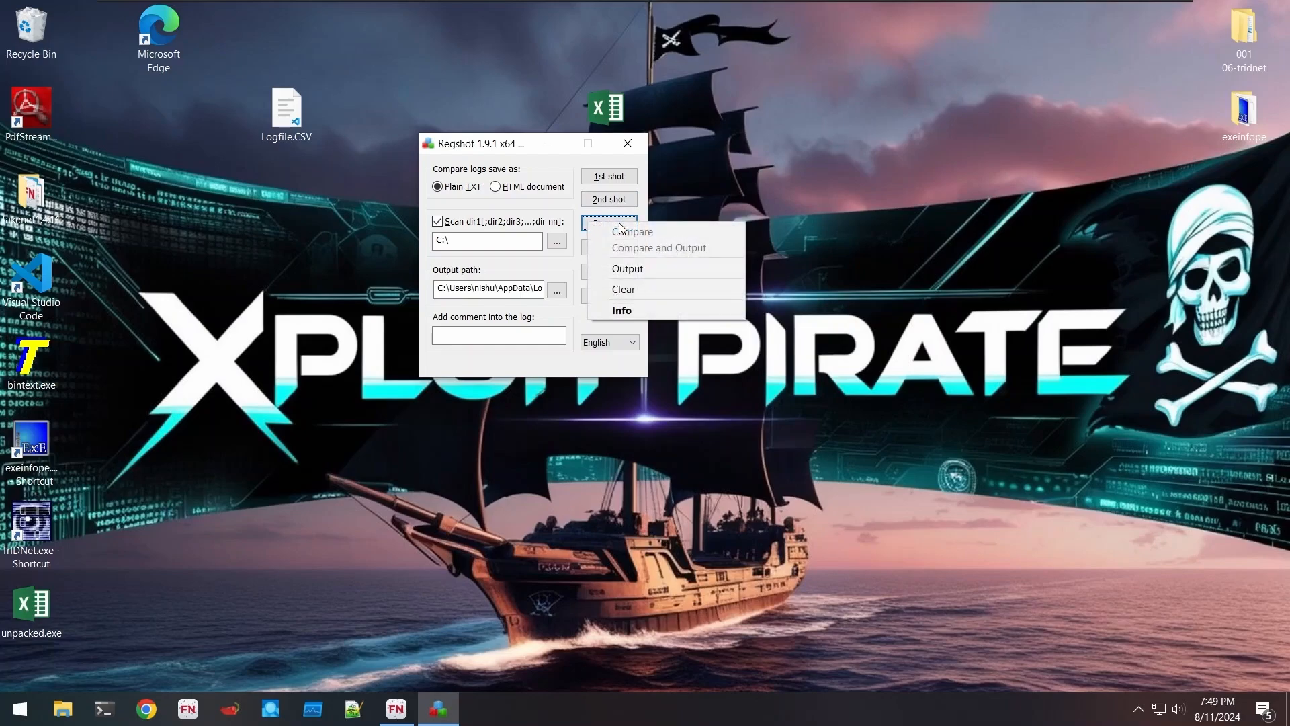
pyautogui.click(630, 272)
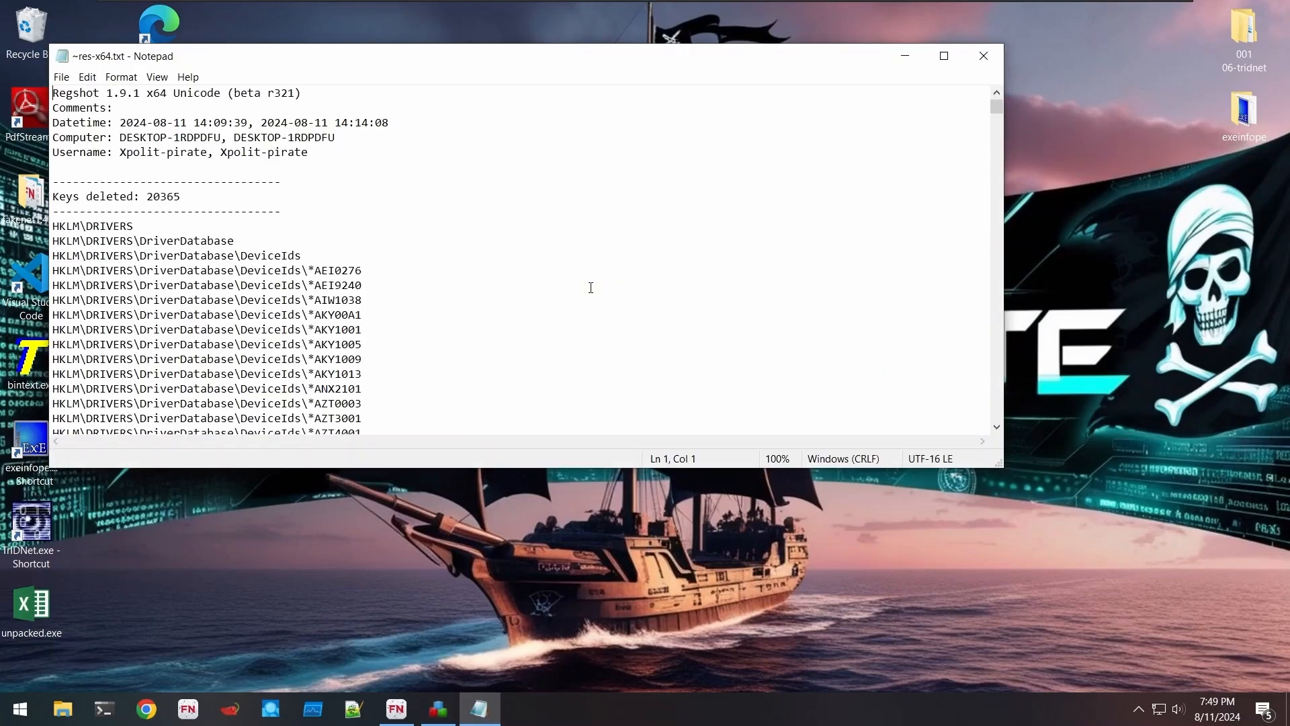
# - Maximize the ~res-x64.txt report in Notepad and examine its listed registry keys and values
pyautogui.scroll(-1, 366, 181)
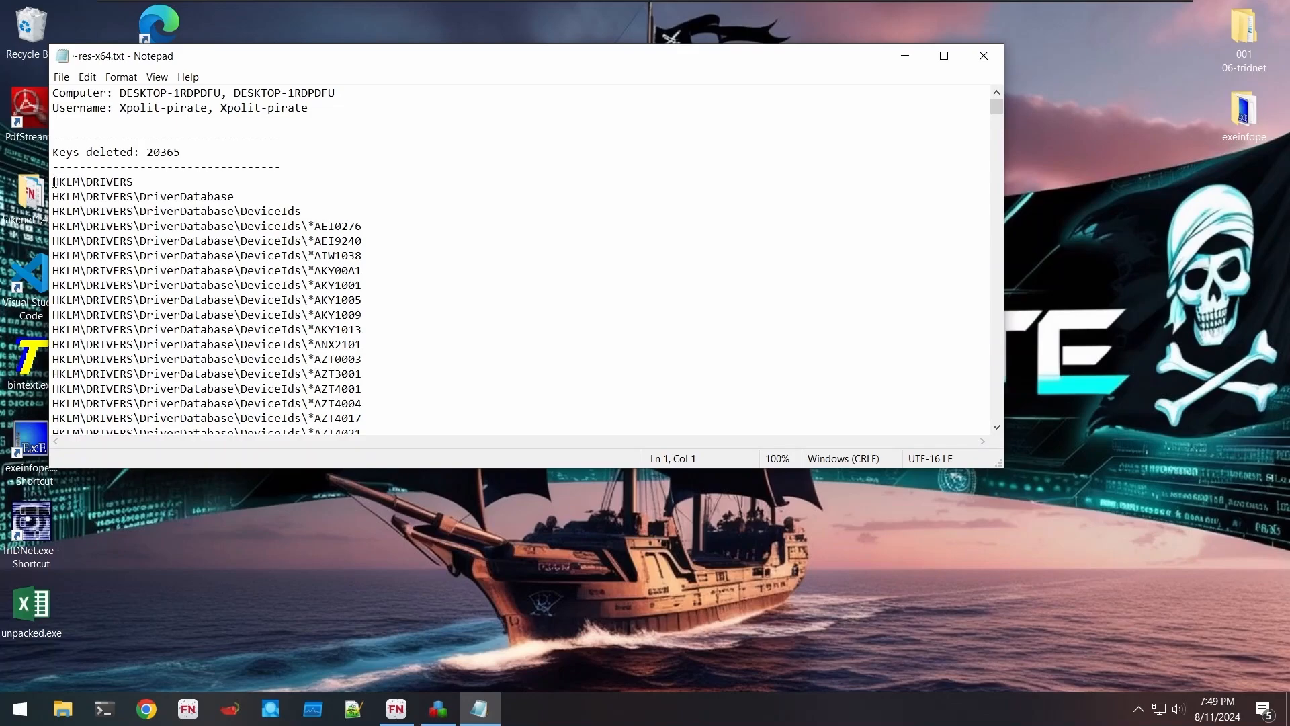
pyautogui.scroll(-15, 231, 213)
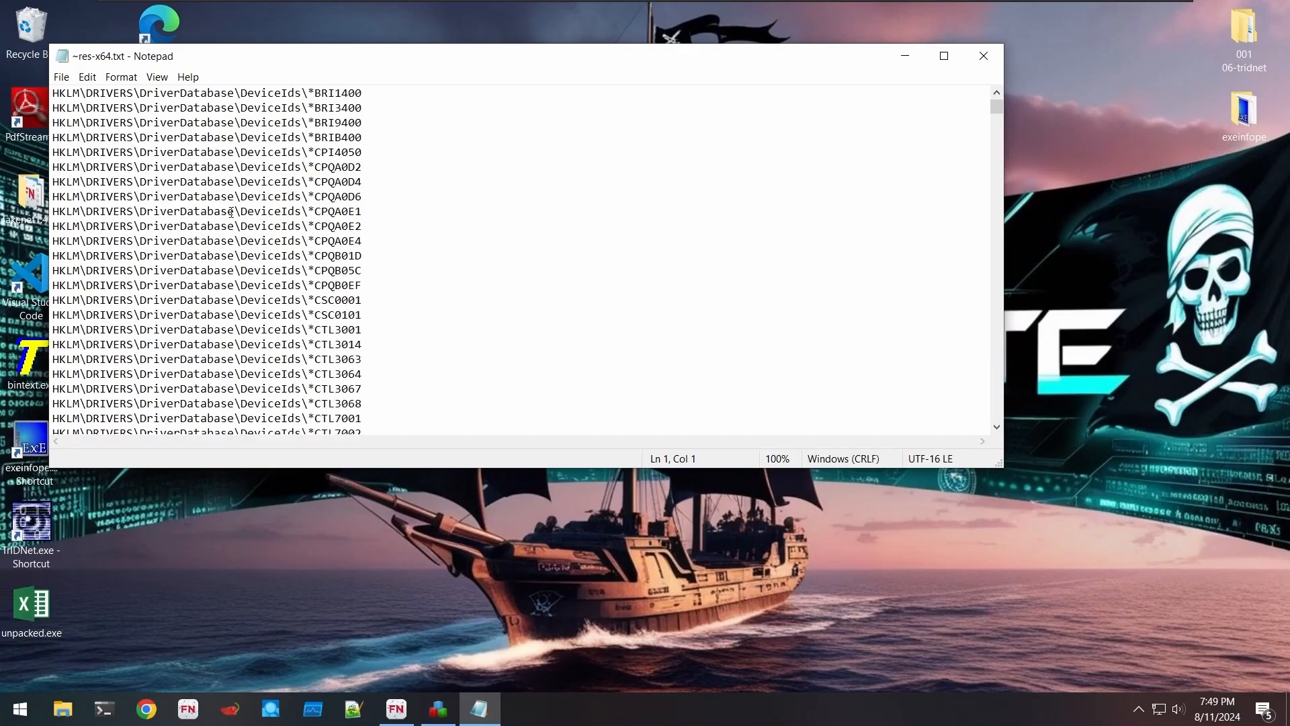
pyautogui.scroll(-15, 231, 212)
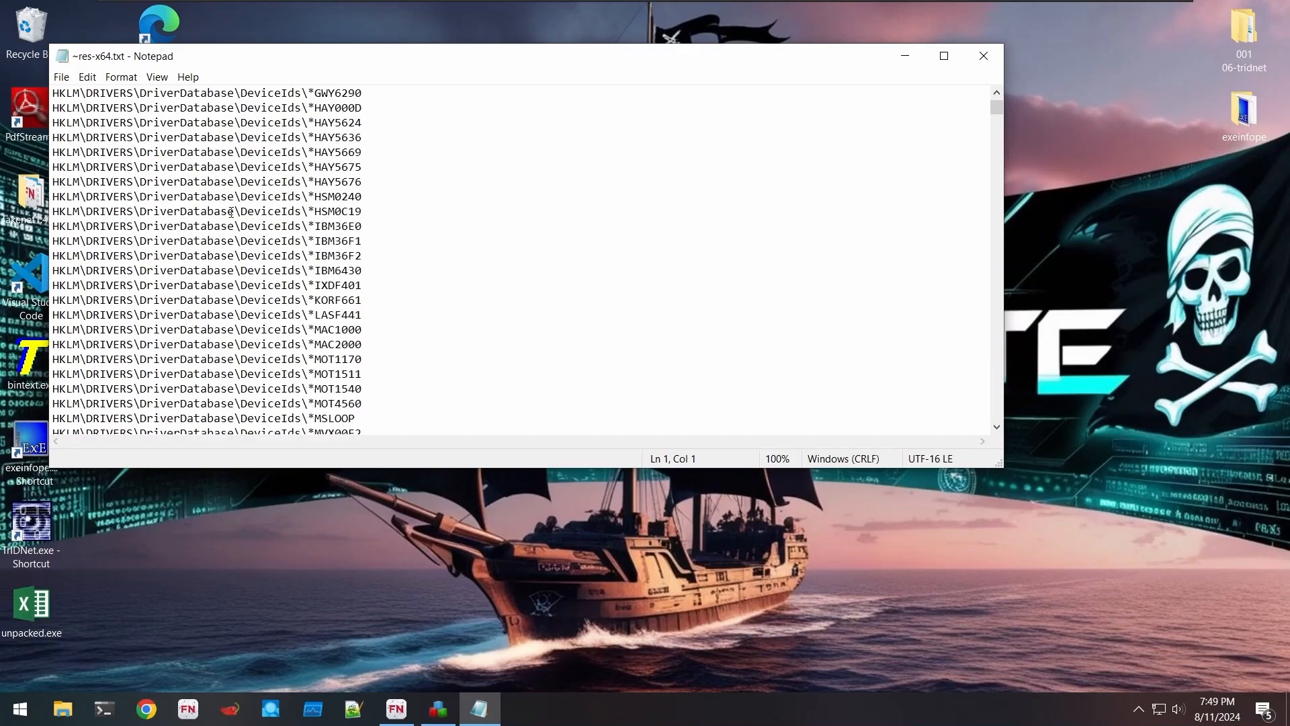
pyautogui.scroll(-8, 231, 213)
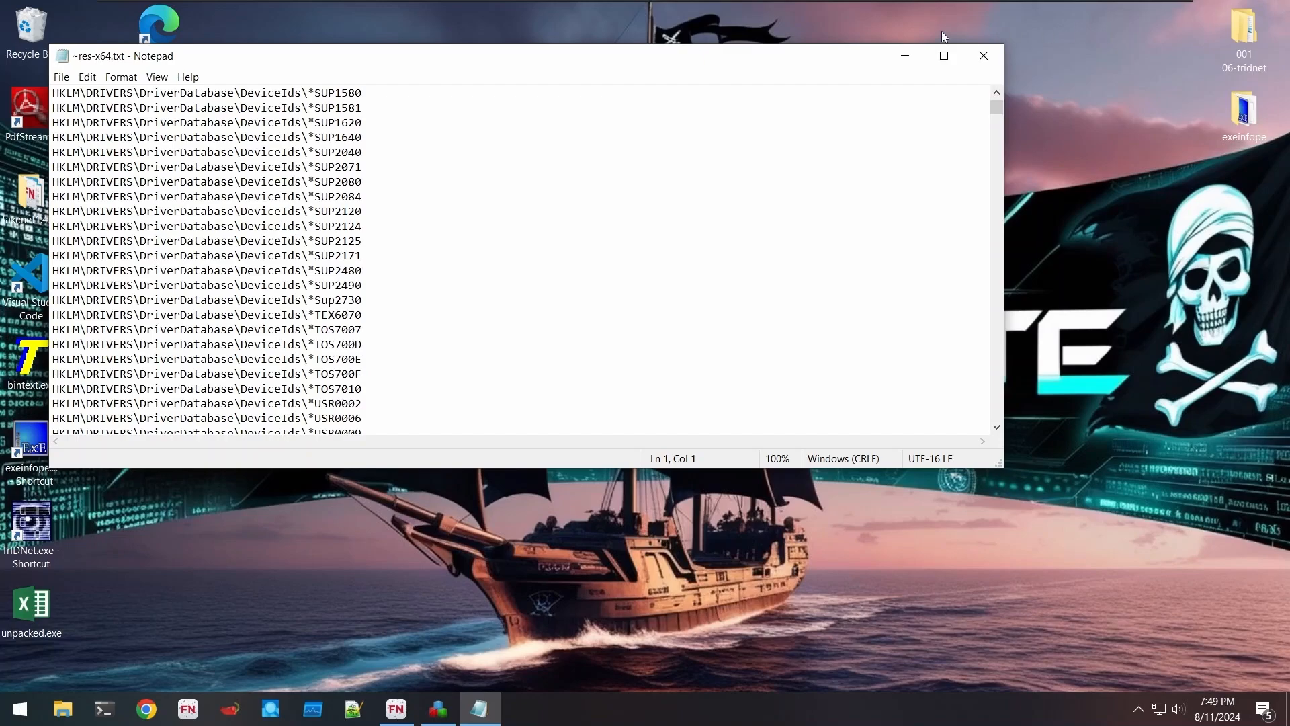
pyautogui.click(944, 55)
pyautogui.scroll(-20, 414, 317)
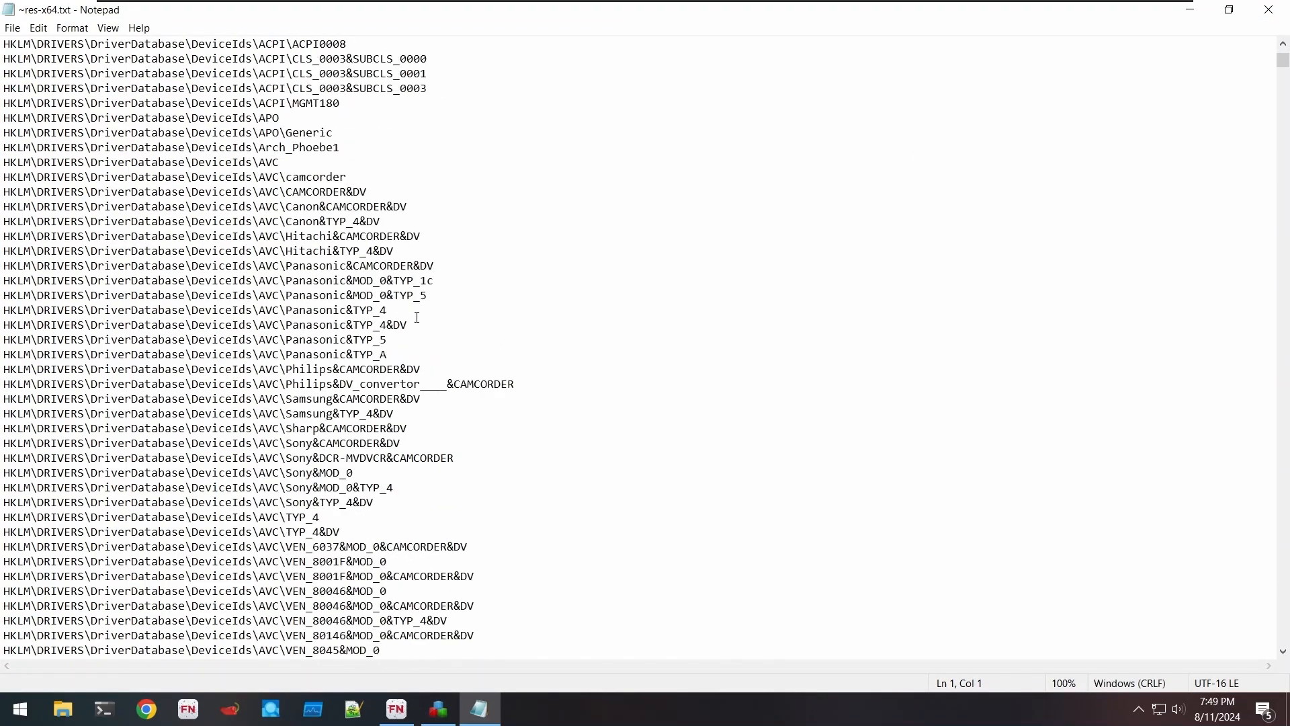
pyautogui.click(1284, 78)
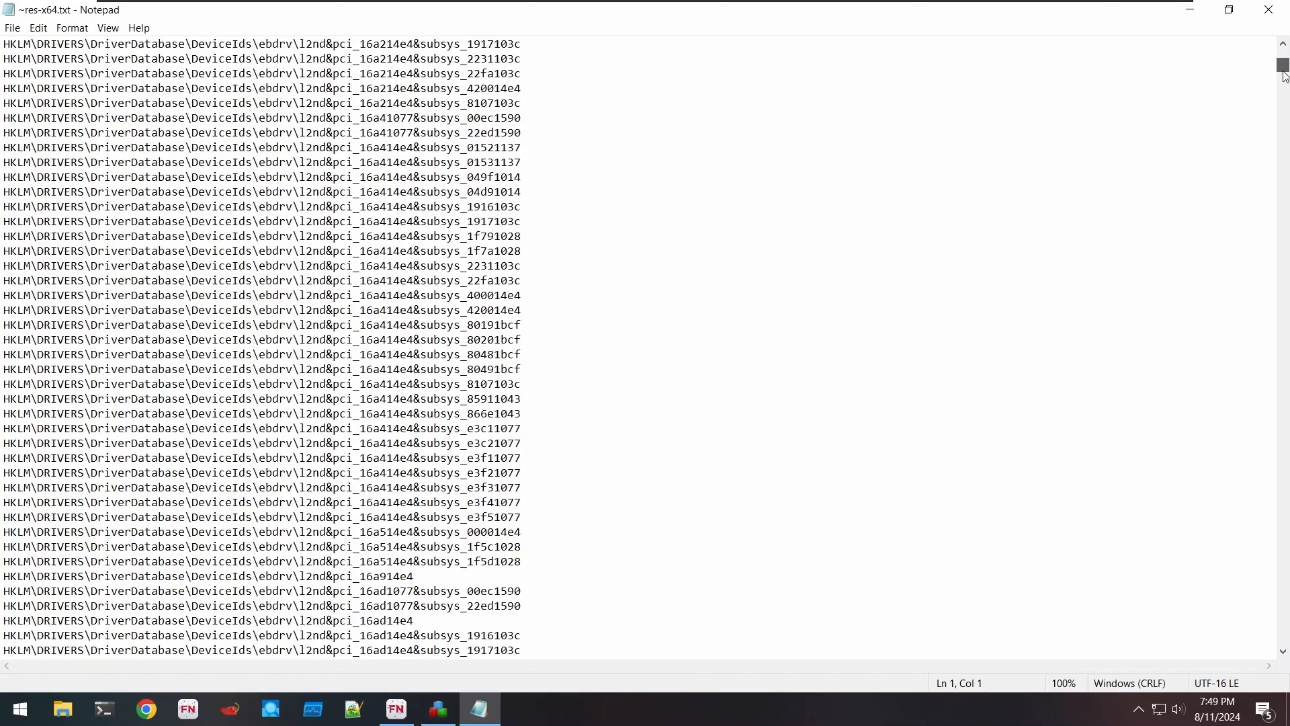
pyautogui.moveTo(1284, 73); pyautogui.dragTo(1285, 336)
pyautogui.scroll(-20, 848, 333)
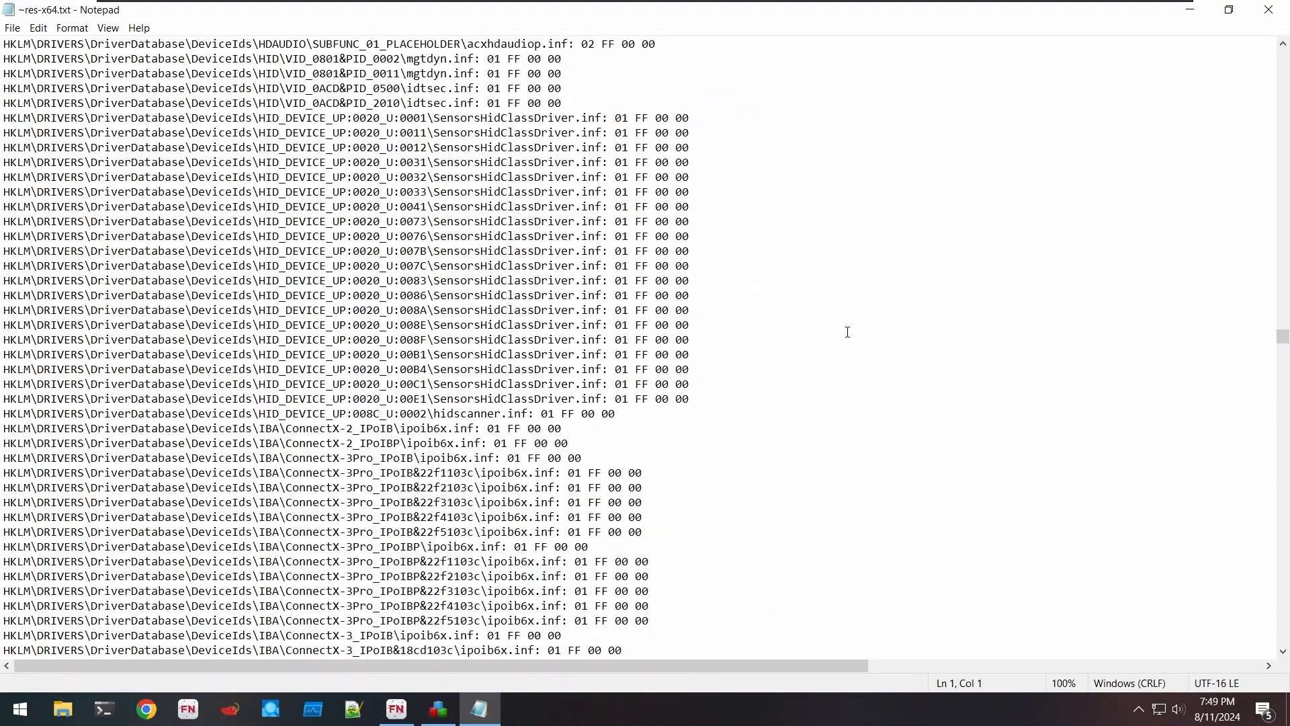
# - Examine the Files added section of the report, checking the UAC-FileVirtualization event log and Install.dat entries
pyautogui.scroll(-12, 847, 332)
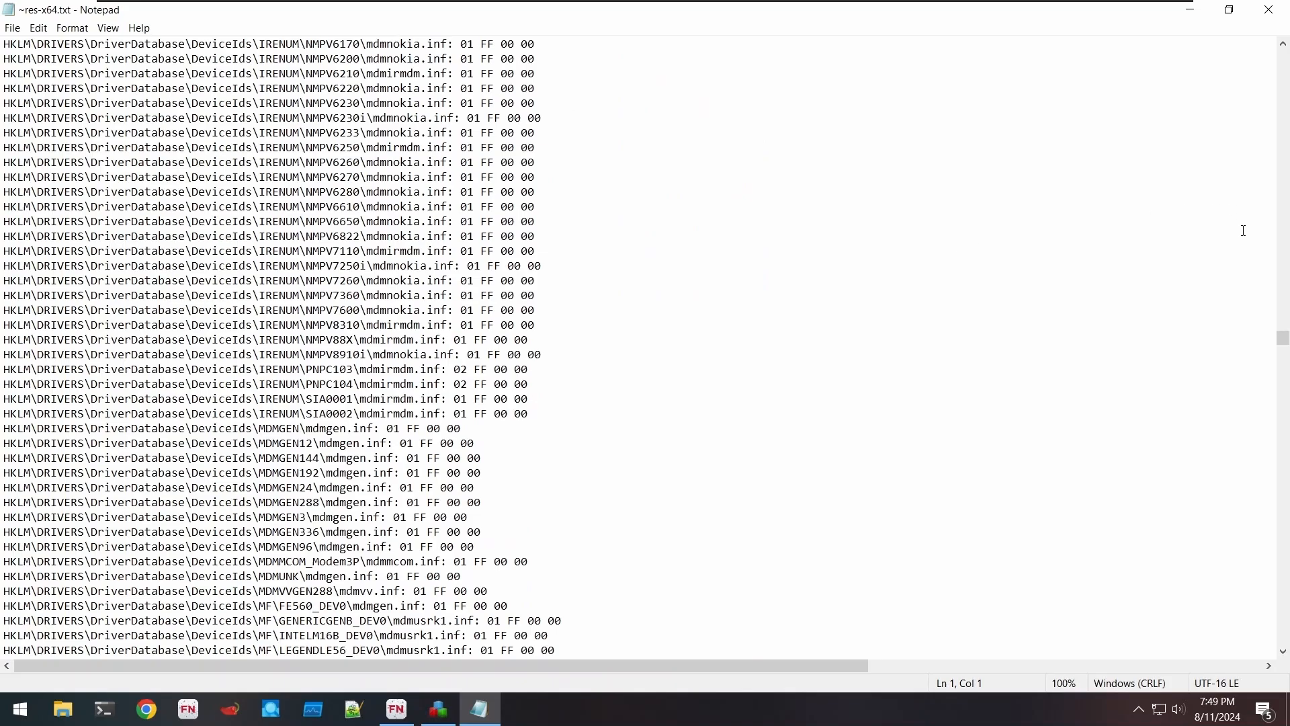
pyautogui.moveTo(1284, 341); pyautogui.dragTo(1262, 647)
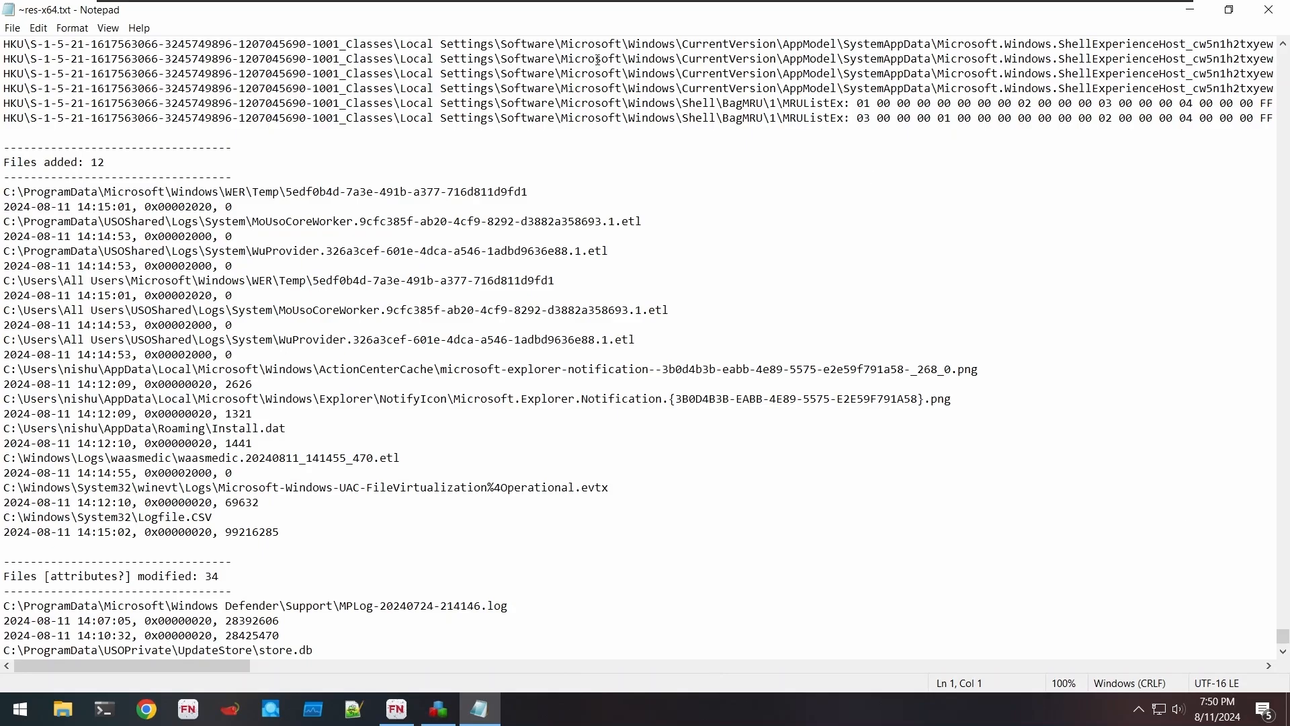
pyautogui.scroll(-1, 78, 183)
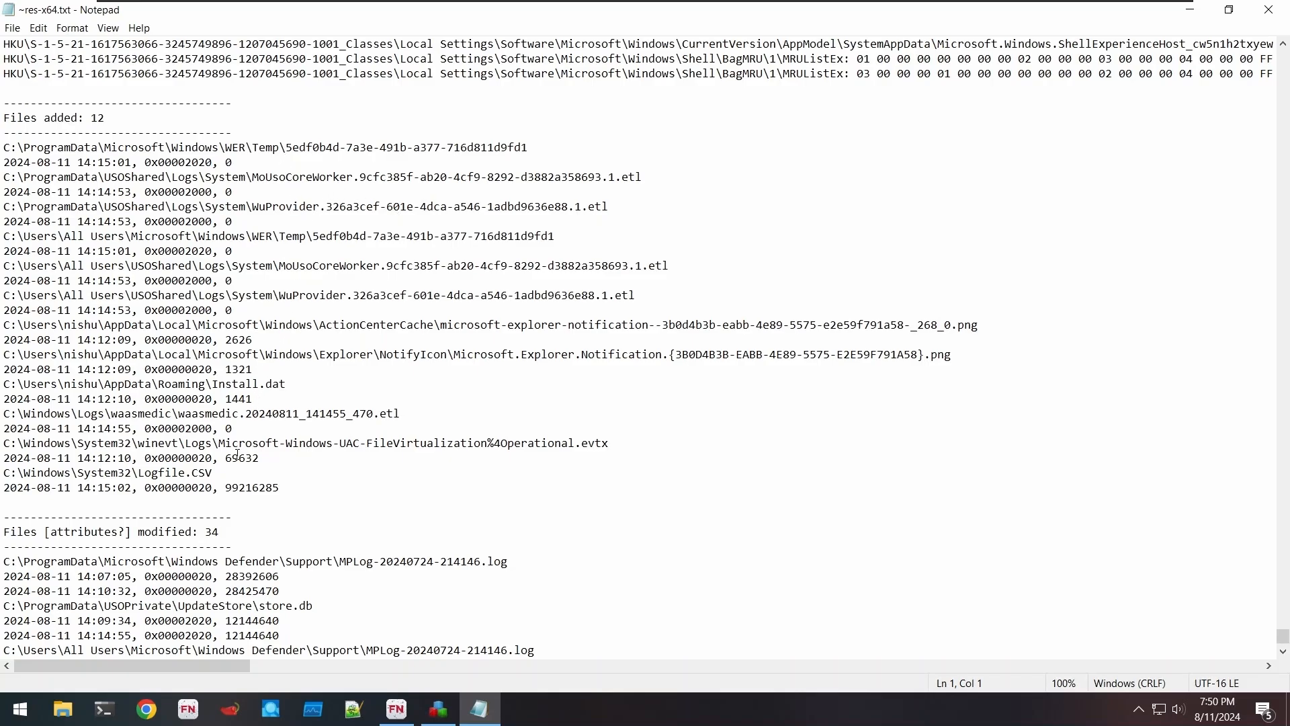
pyautogui.click(226, 471)
pyautogui.click(613, 431)
pyautogui.moveTo(613, 445); pyautogui.dragTo(102, 432)
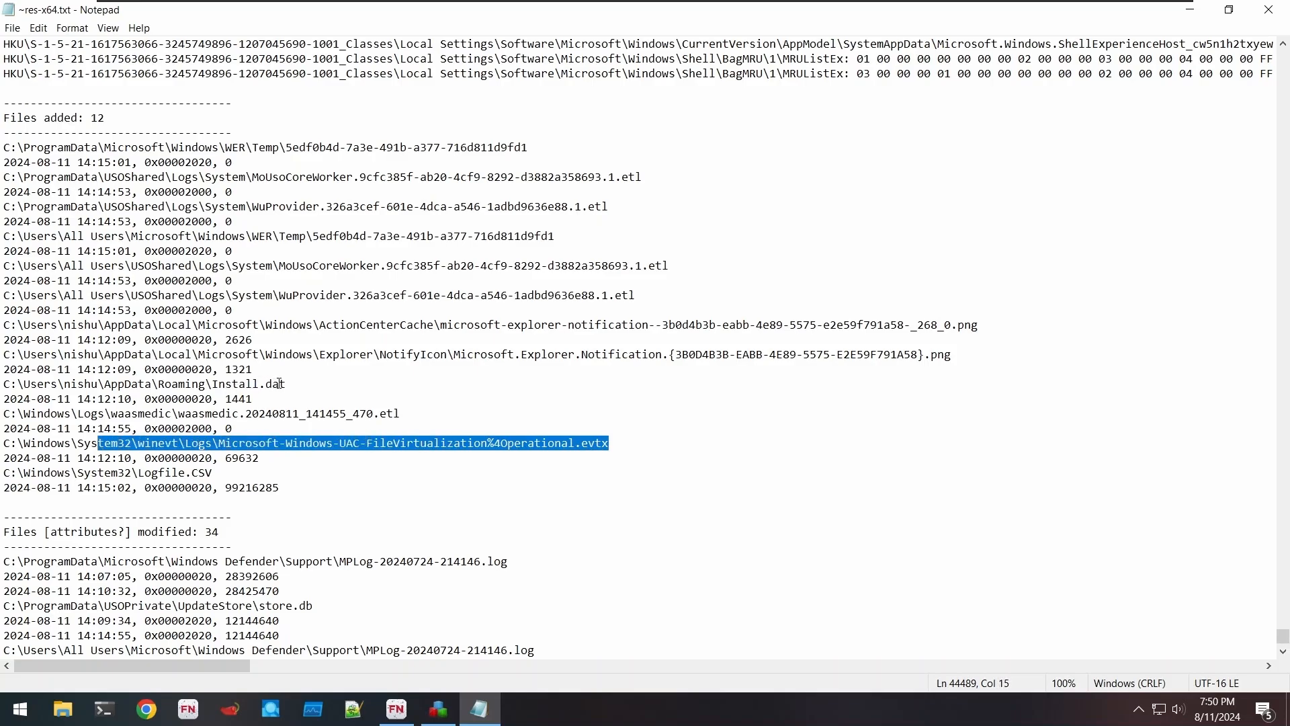
pyautogui.moveTo(293, 381); pyautogui.dragTo(486, 393)
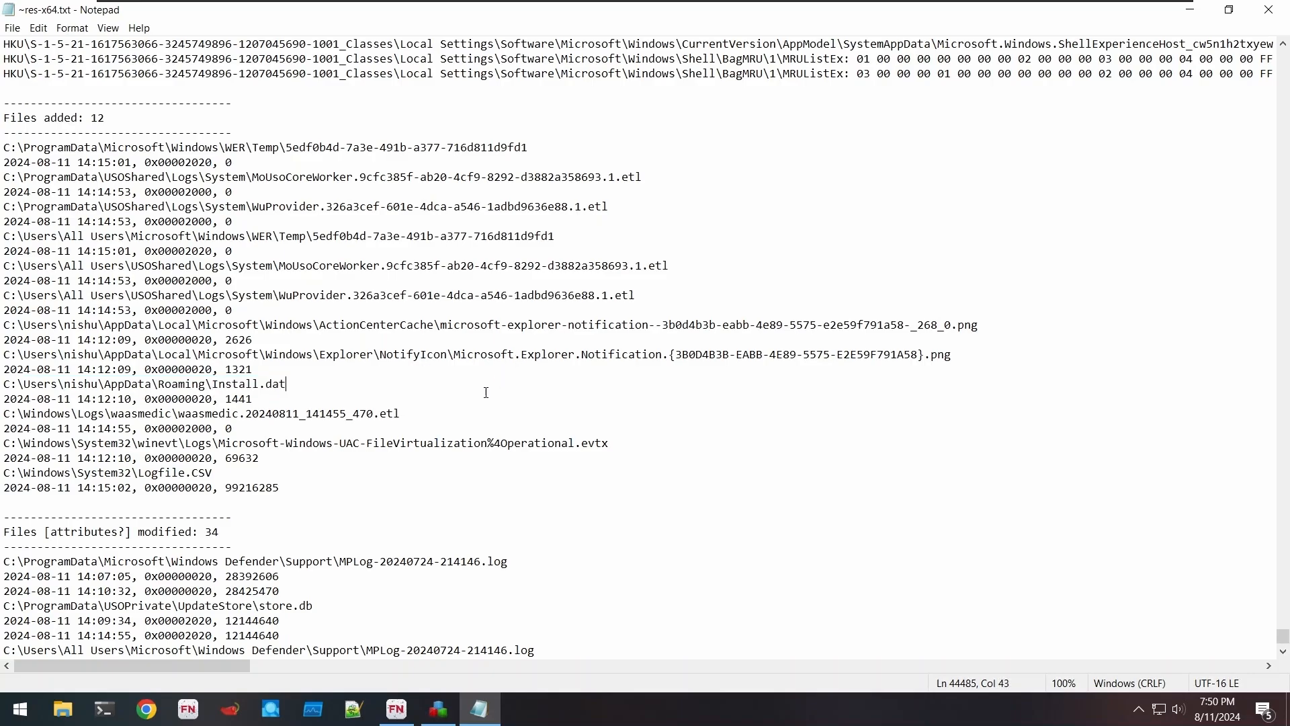
pyautogui.scroll(1, 485, 392)
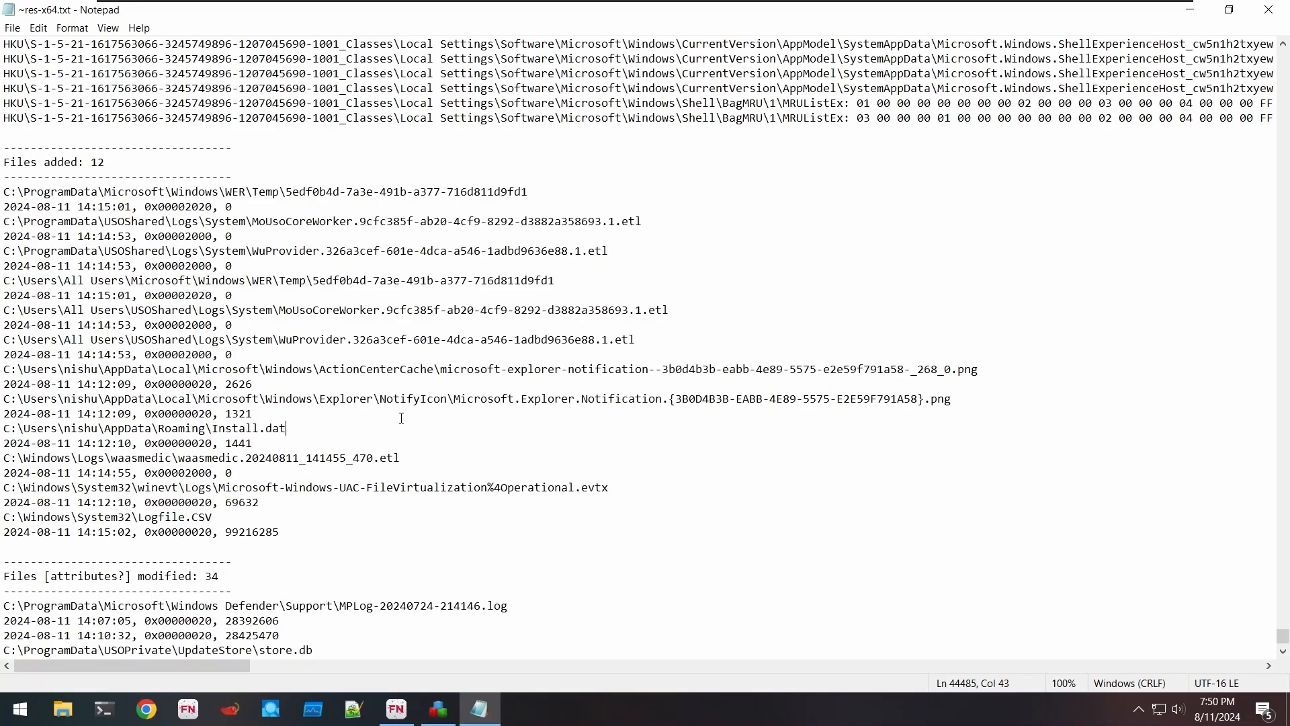
pyautogui.scroll(1, 401, 418)
# - Examine the report's modified files and registry values, then close the report
pyautogui.scroll(-4, 401, 418)
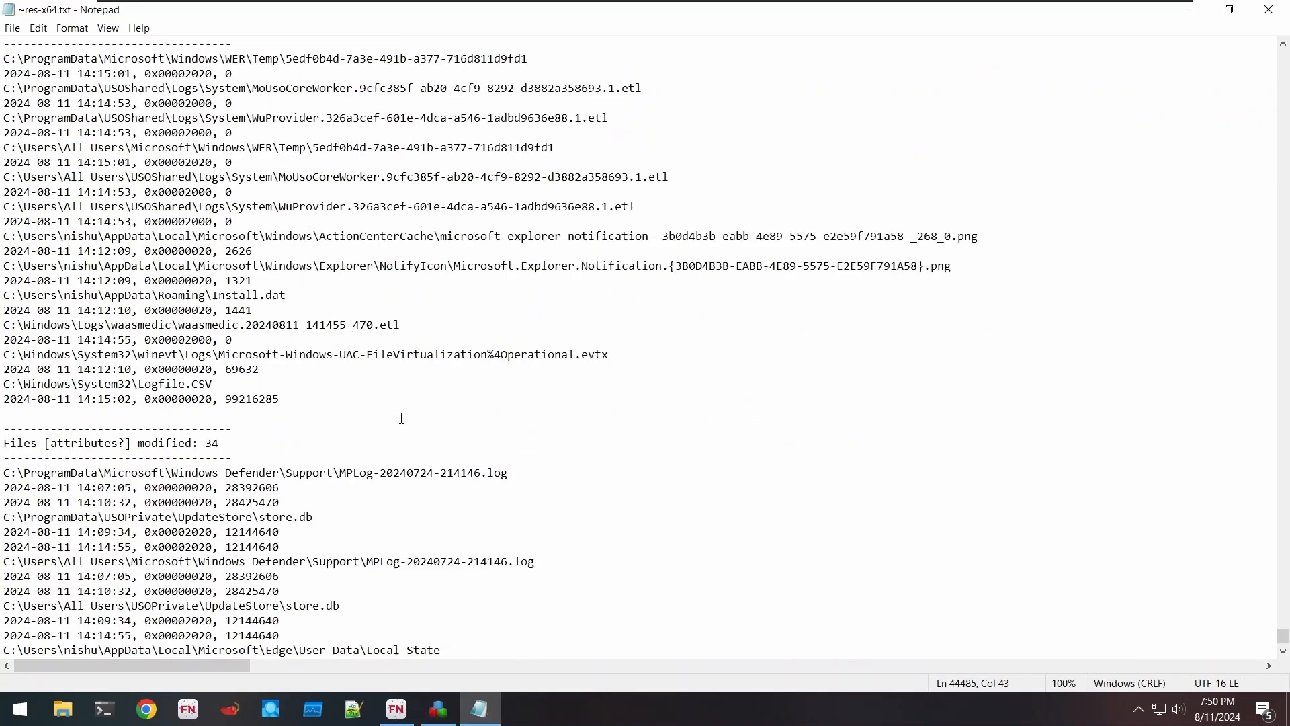
pyautogui.scroll(-7, 401, 417)
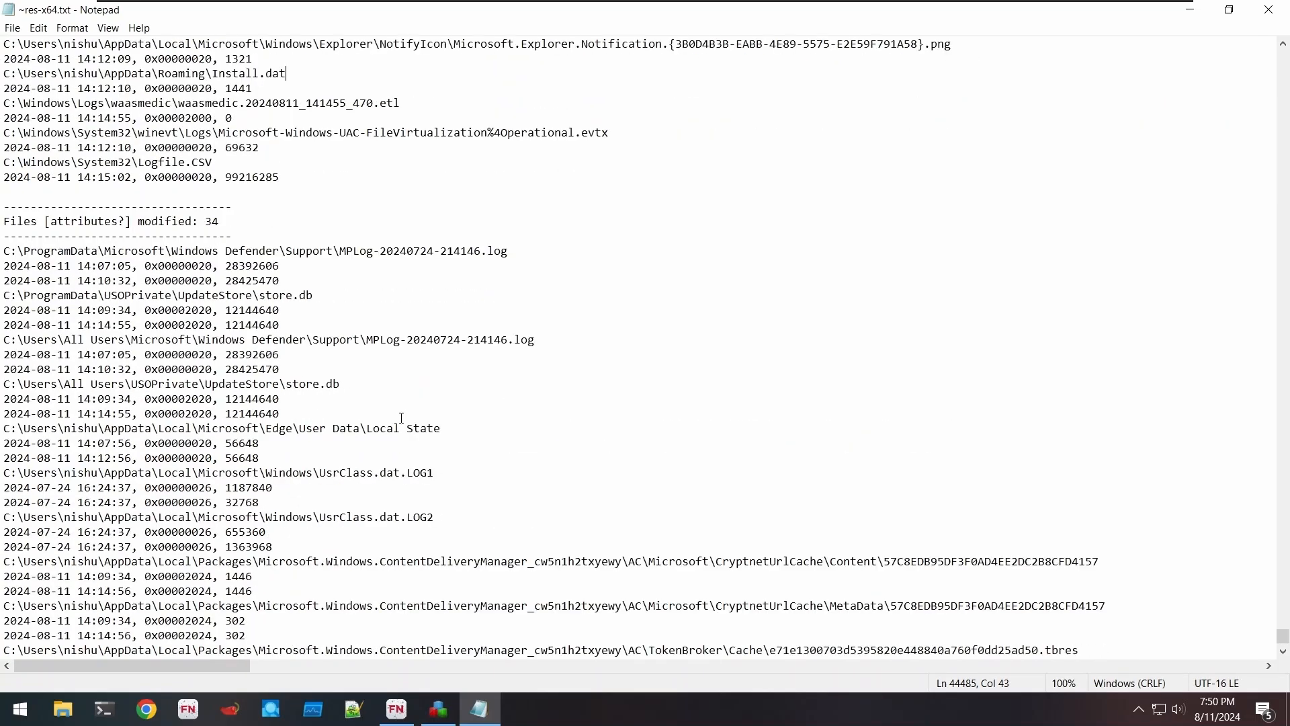
pyautogui.scroll(-20, 401, 418)
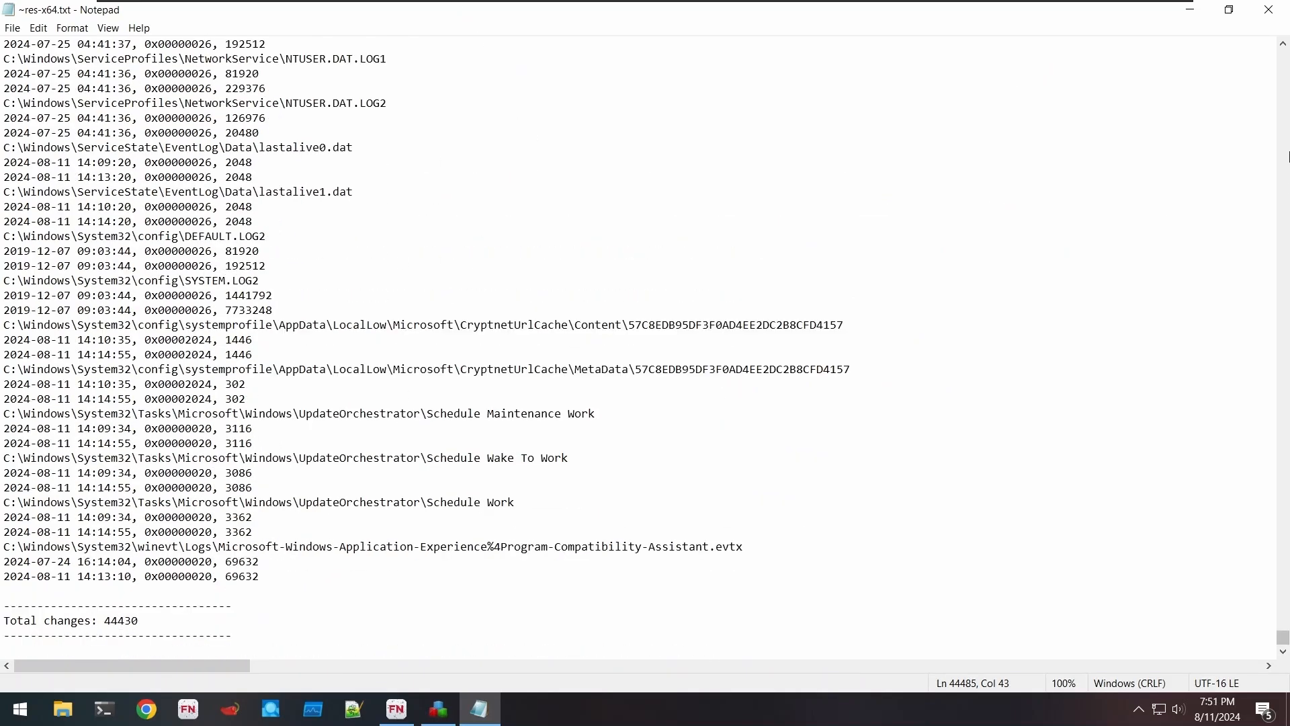
pyautogui.click(1153, 178)
pyautogui.scroll(12, 1152, 179)
pyautogui.scroll(20, 1153, 178)
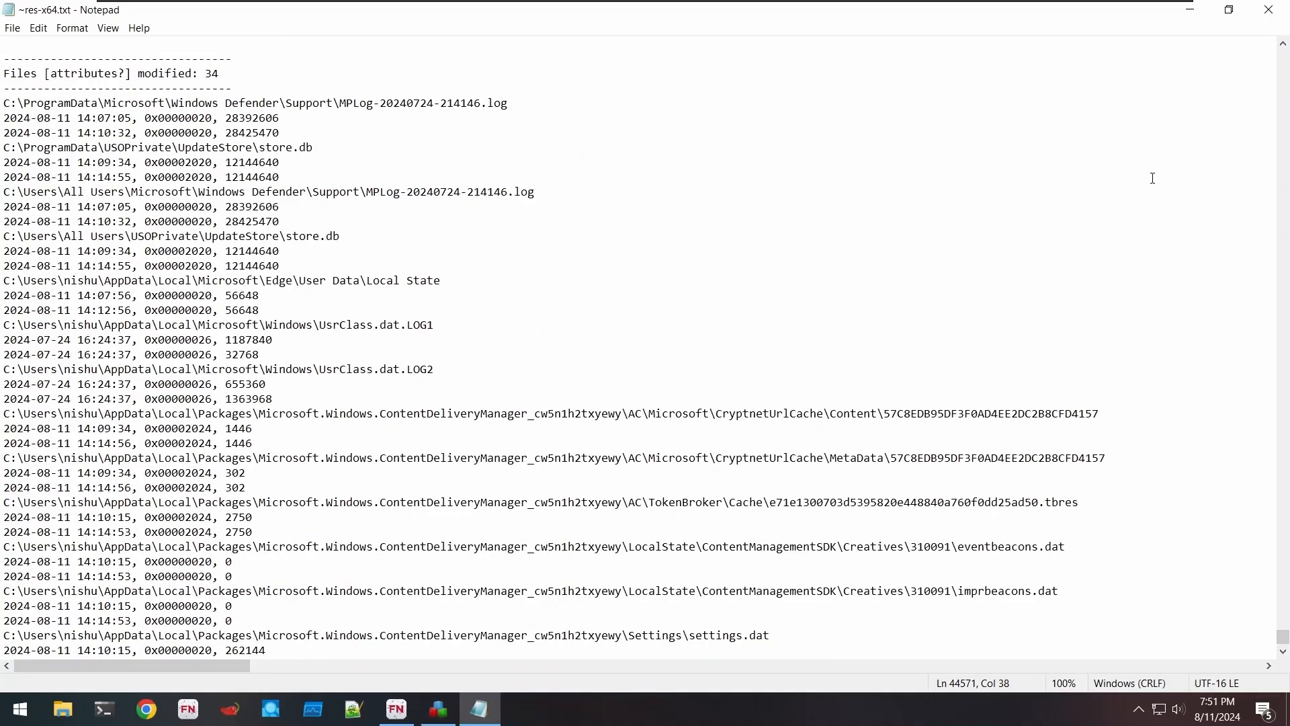
pyautogui.scroll(20, 1152, 178)
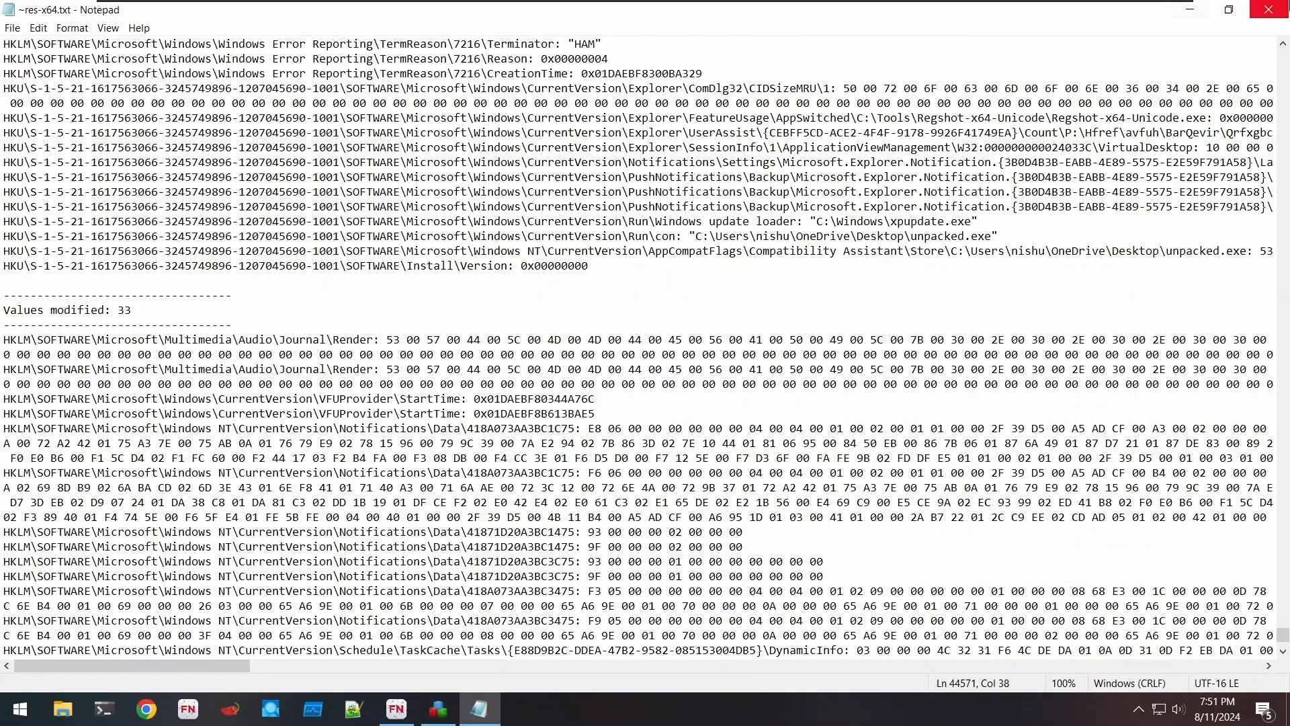
pyautogui.click(1267, 9)
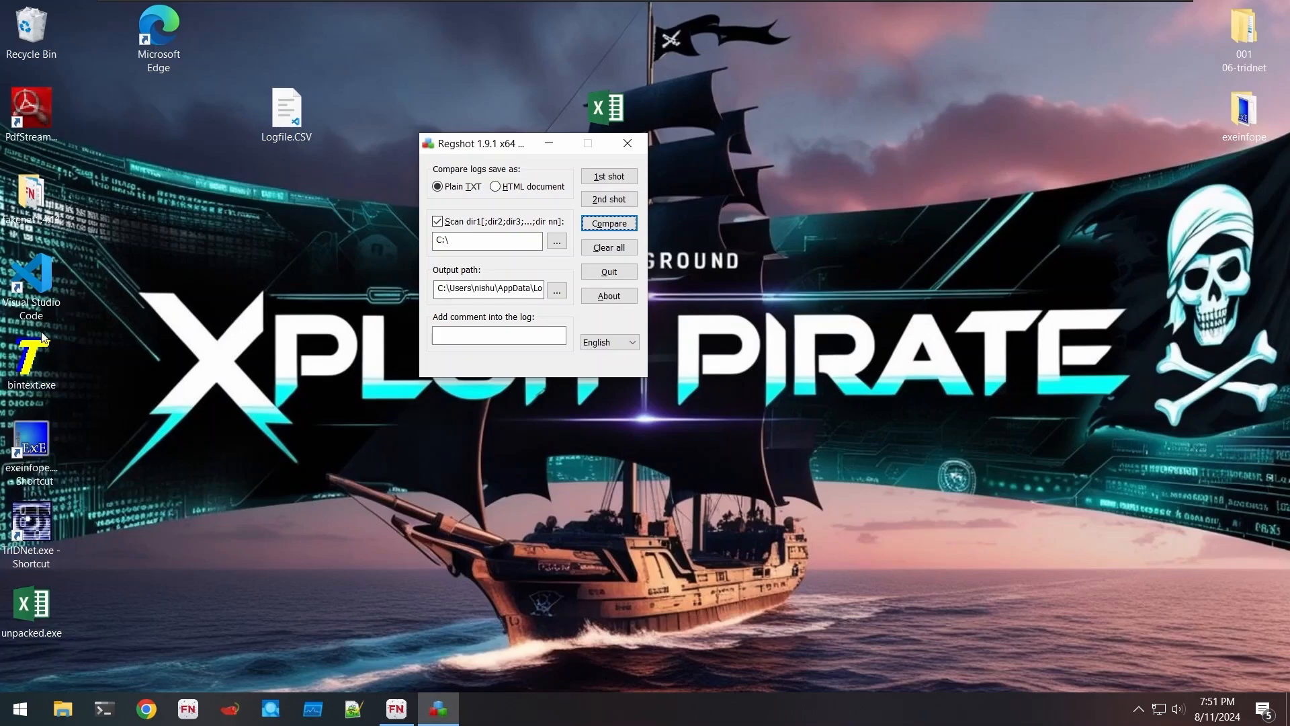
# - Open the fakenet1.4.11 desktop folder, review the logged requests in the FakeNet console and close FakeNet
pyautogui.doubleClick(35, 204)
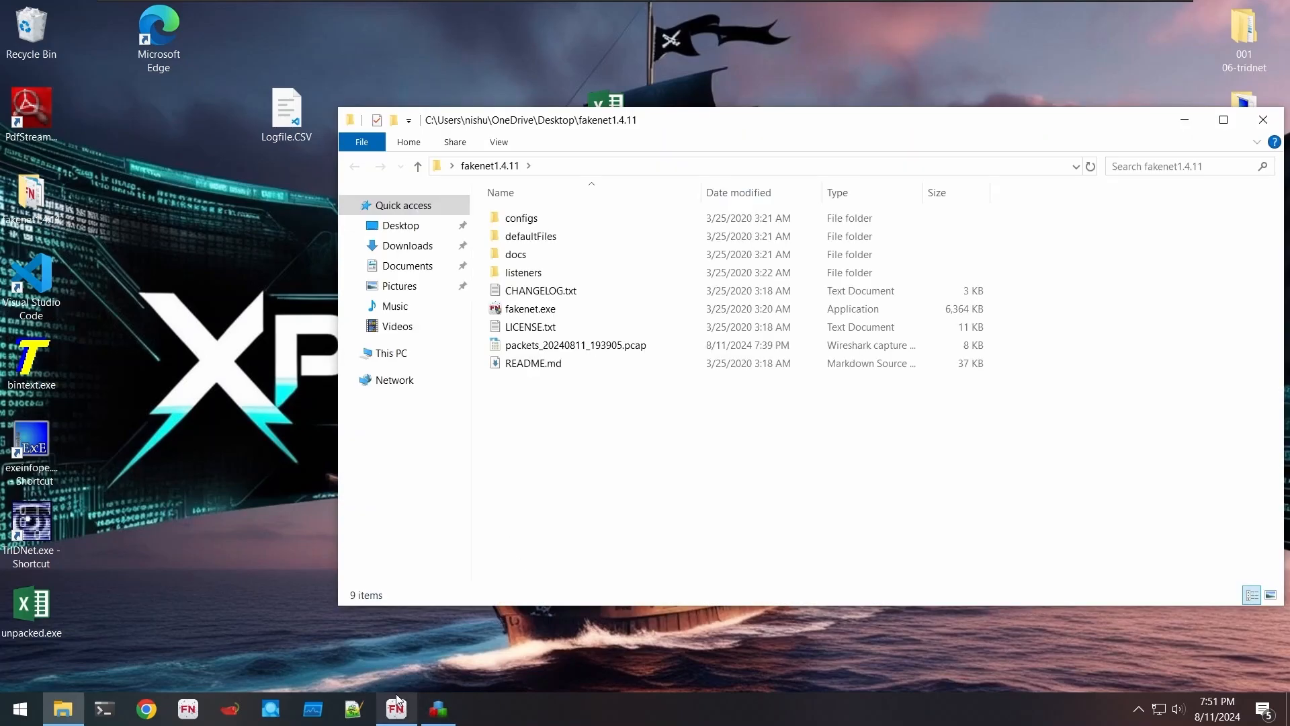
pyautogui.click(397, 701)
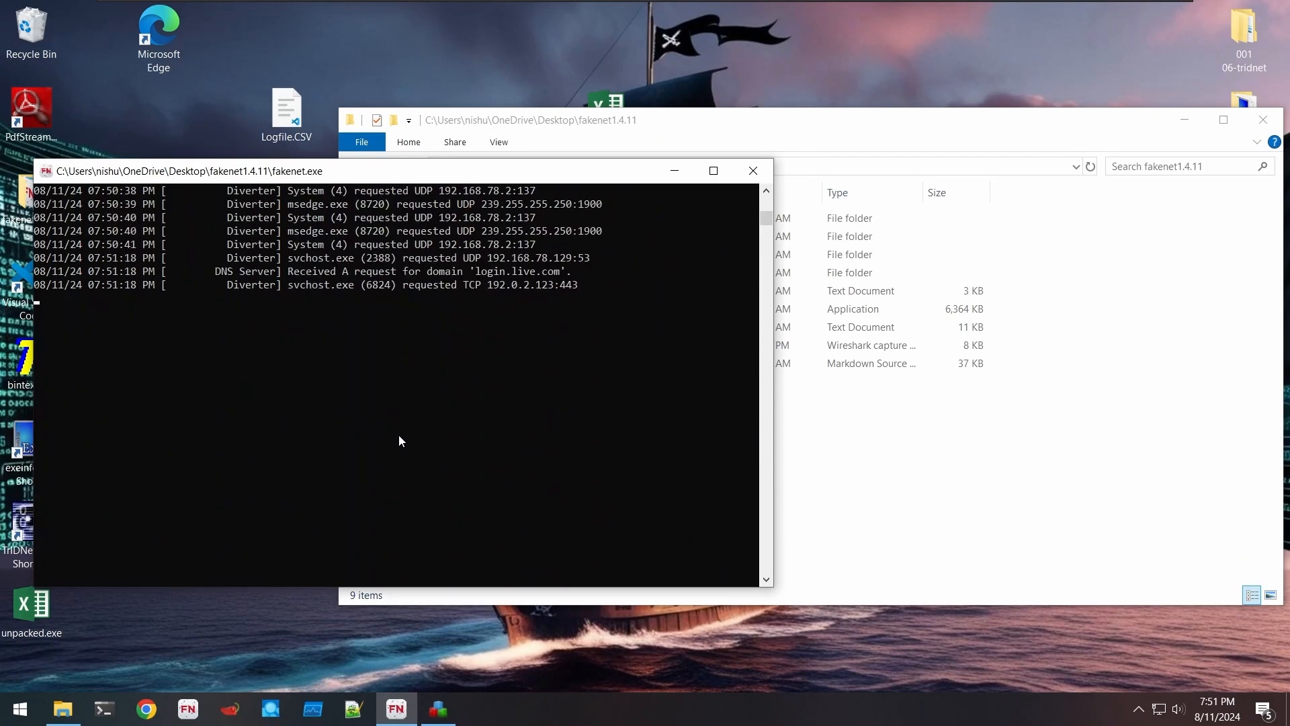
pyautogui.scroll(15, 399, 441)
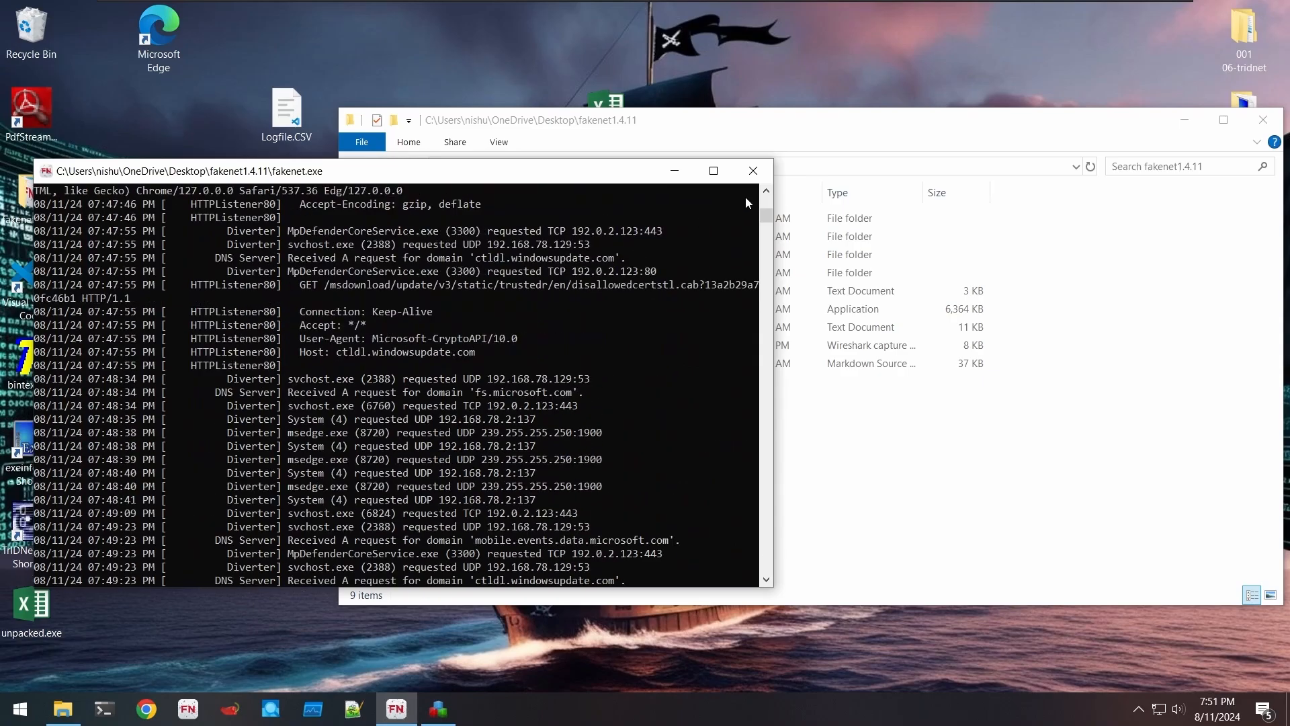
pyautogui.click(713, 170)
pyautogui.scroll(10, 706, 309)
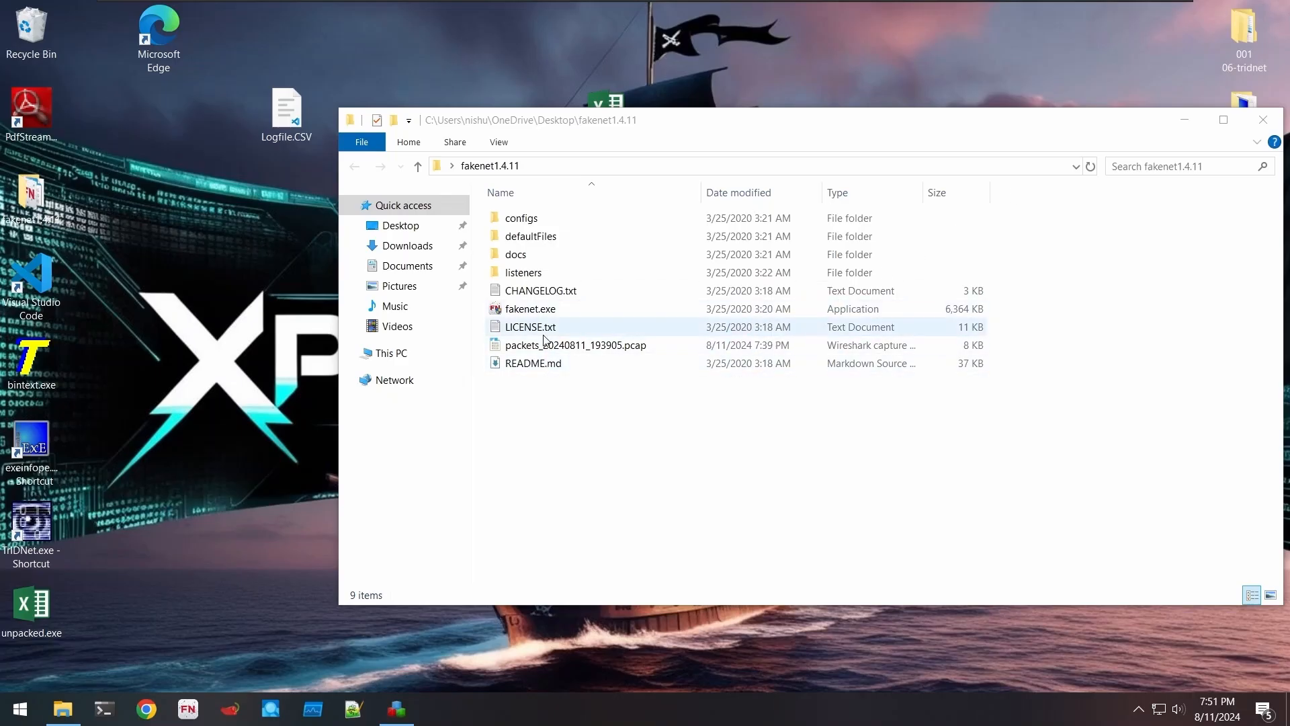
# - Launch Wireshark and load packets_20240811_193905.pcap from the fakenet1.4.11 folder into it
pyautogui.click(545, 352)
pyautogui.press('super')
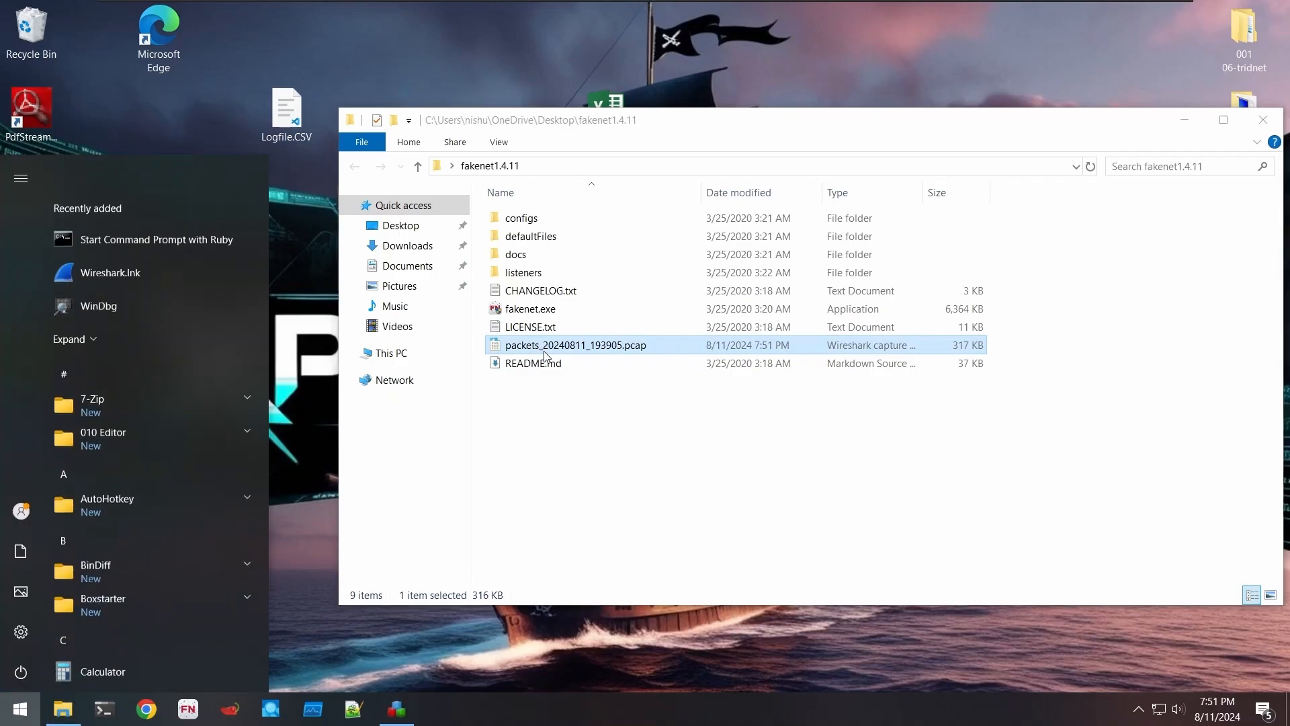
pyautogui.write('ire')
pyautogui.press('BackSpace')
pyautogui.press('BackSpace')
pyautogui.press('BackSpace')
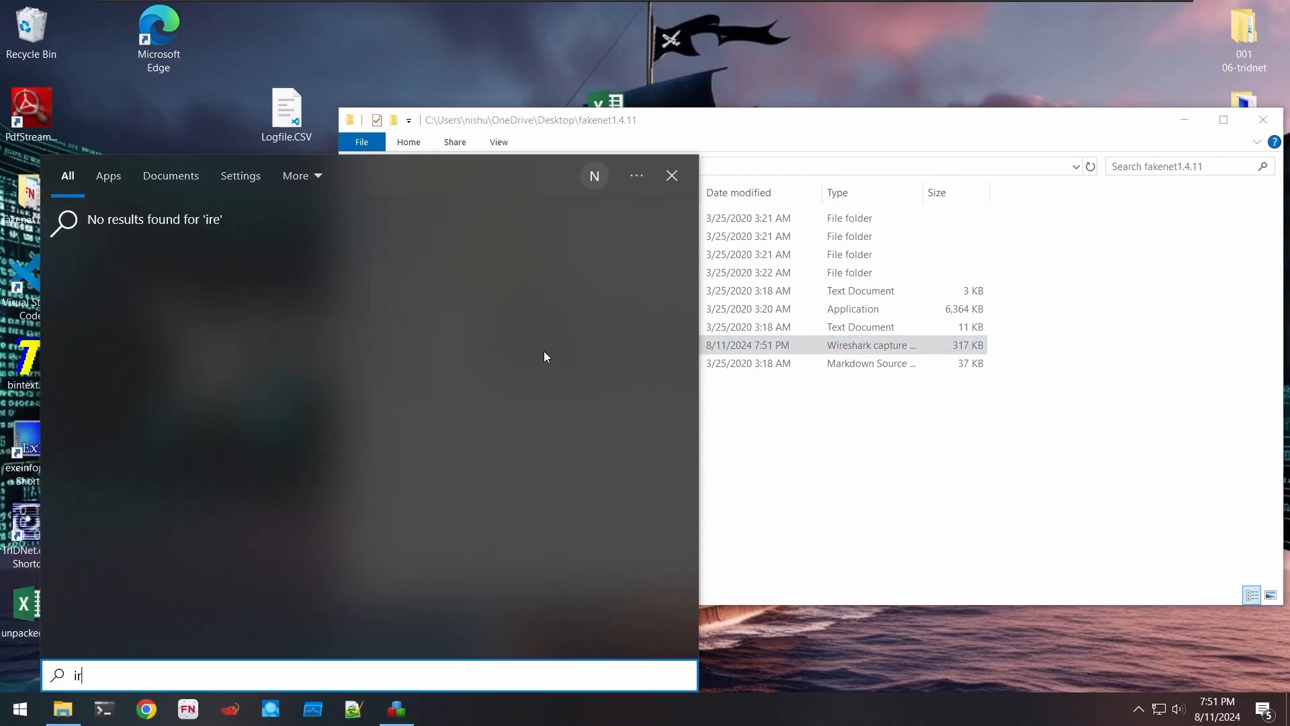
pyautogui.write('wire')
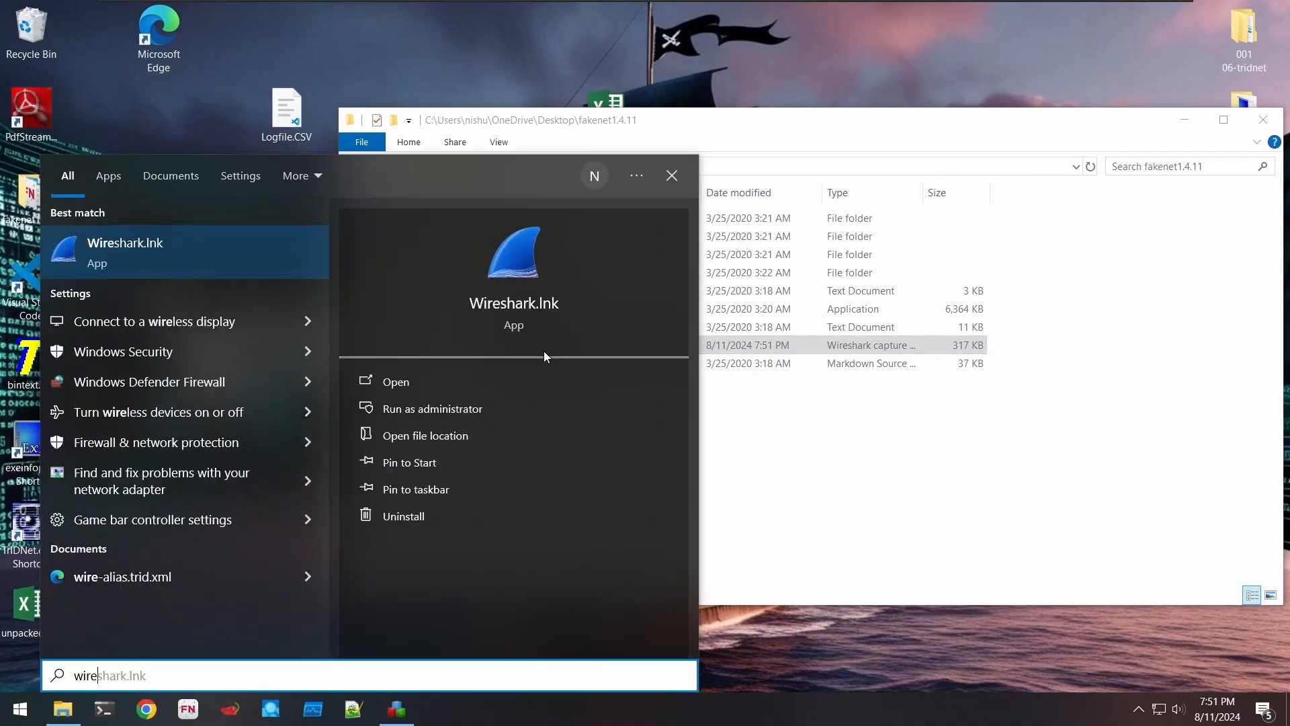
pyautogui.press('Return')
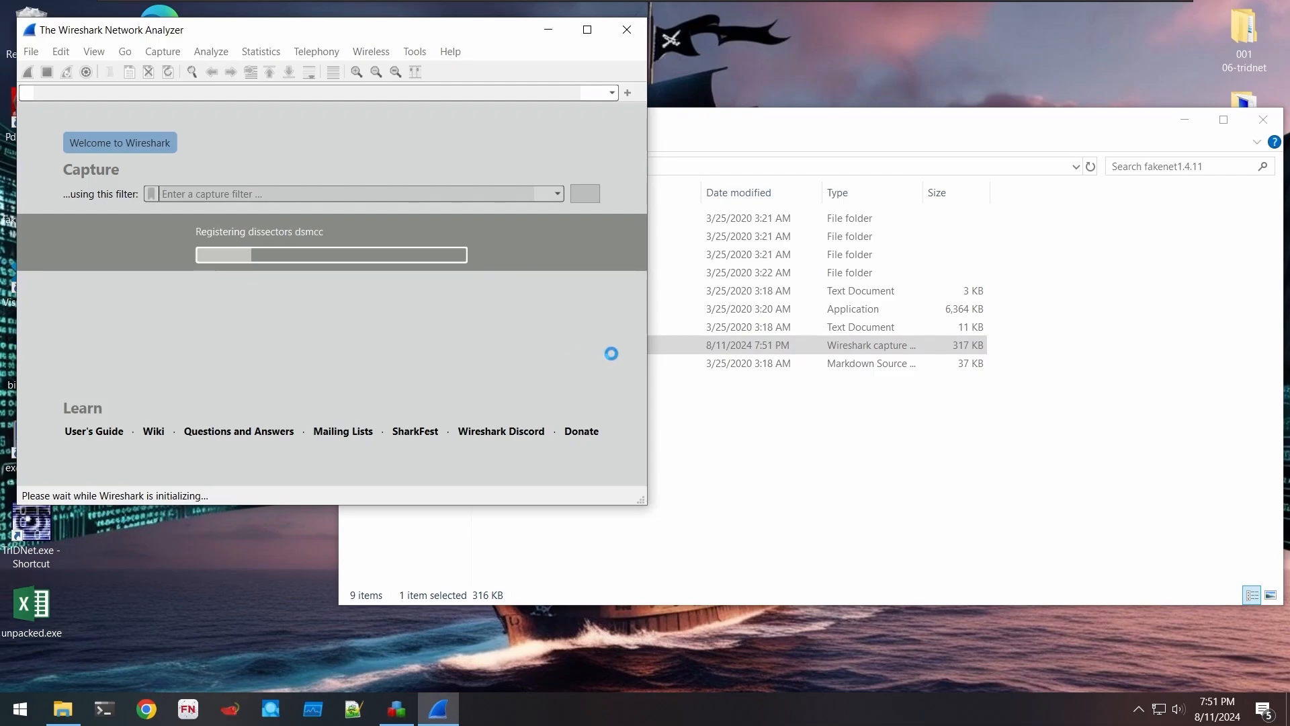
pyautogui.moveTo(751, 342); pyautogui.dragTo(542, 215)
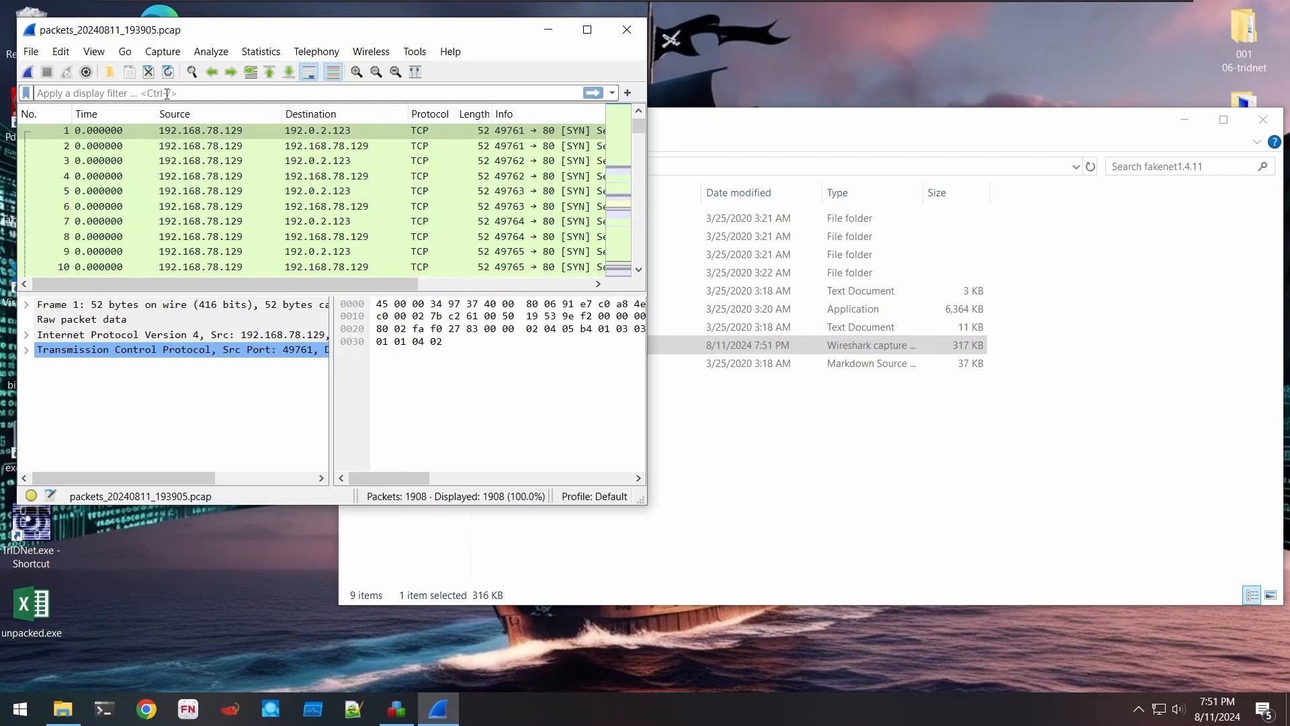
# - Apply the display filter http to the capture and maximize the Wireshark window
pyautogui.write('http')
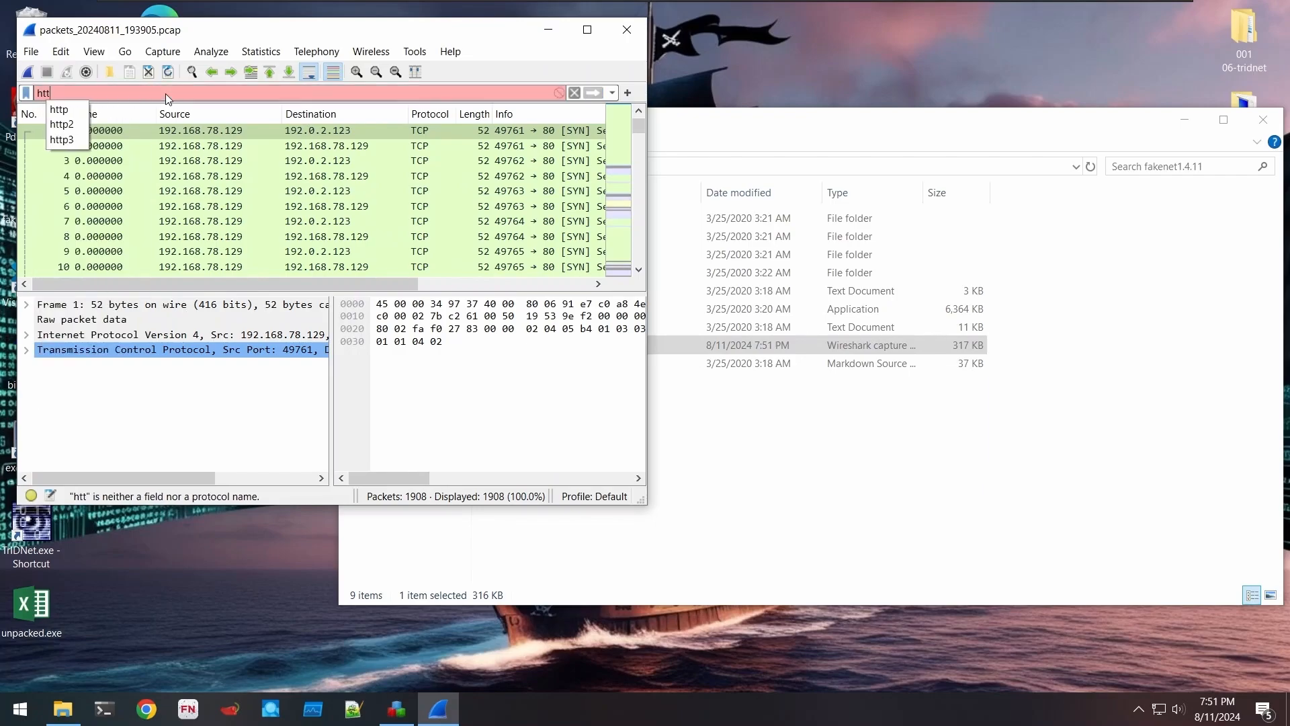
pyautogui.press('Return')
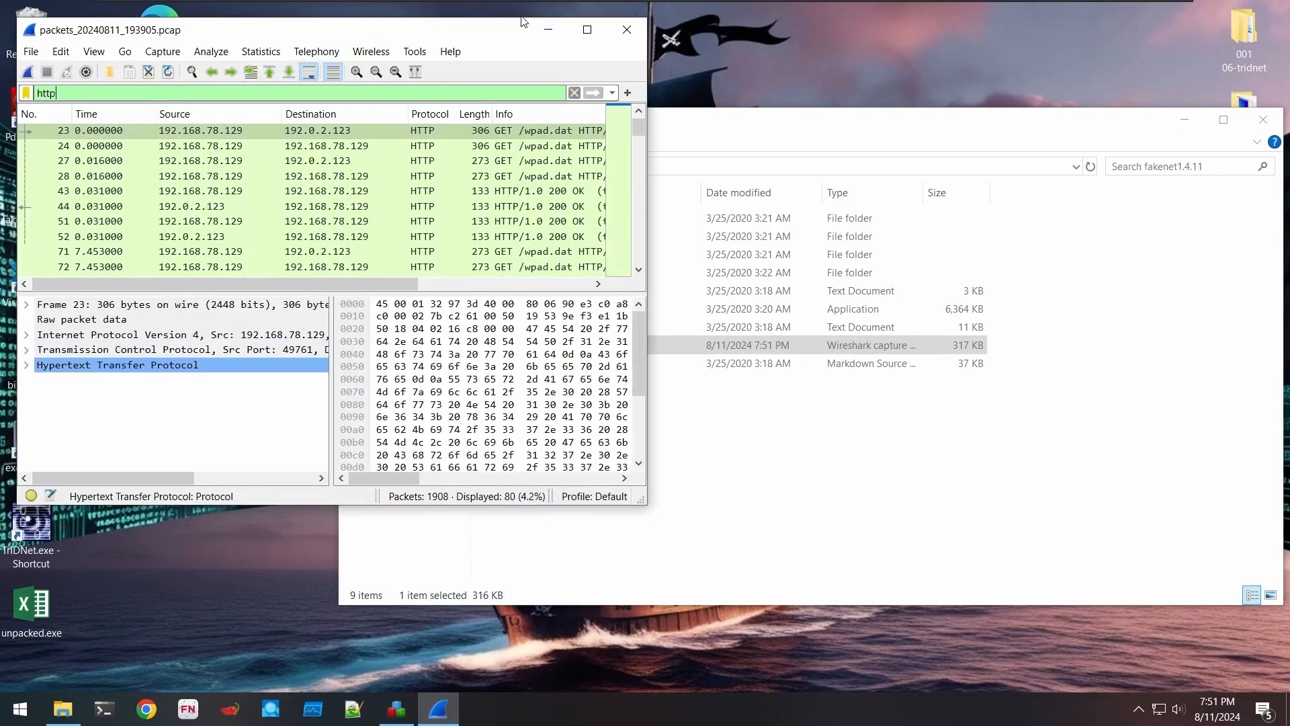
pyautogui.click(586, 30)
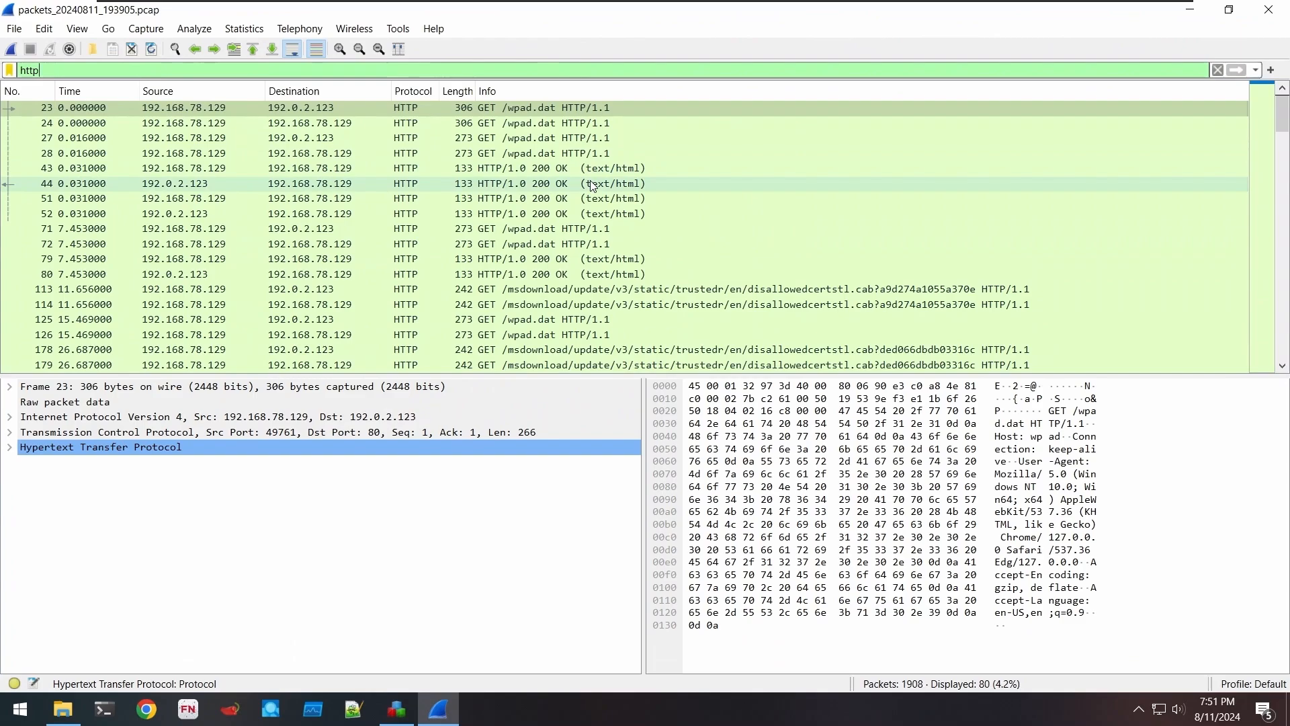
# - Find the GET /download.php request to 69.50.175.181 in packet 609 and expand its Hypertext Transfer Protocol details
pyautogui.scroll(-2, 591, 186)
pyautogui.scroll(-1, 591, 186)
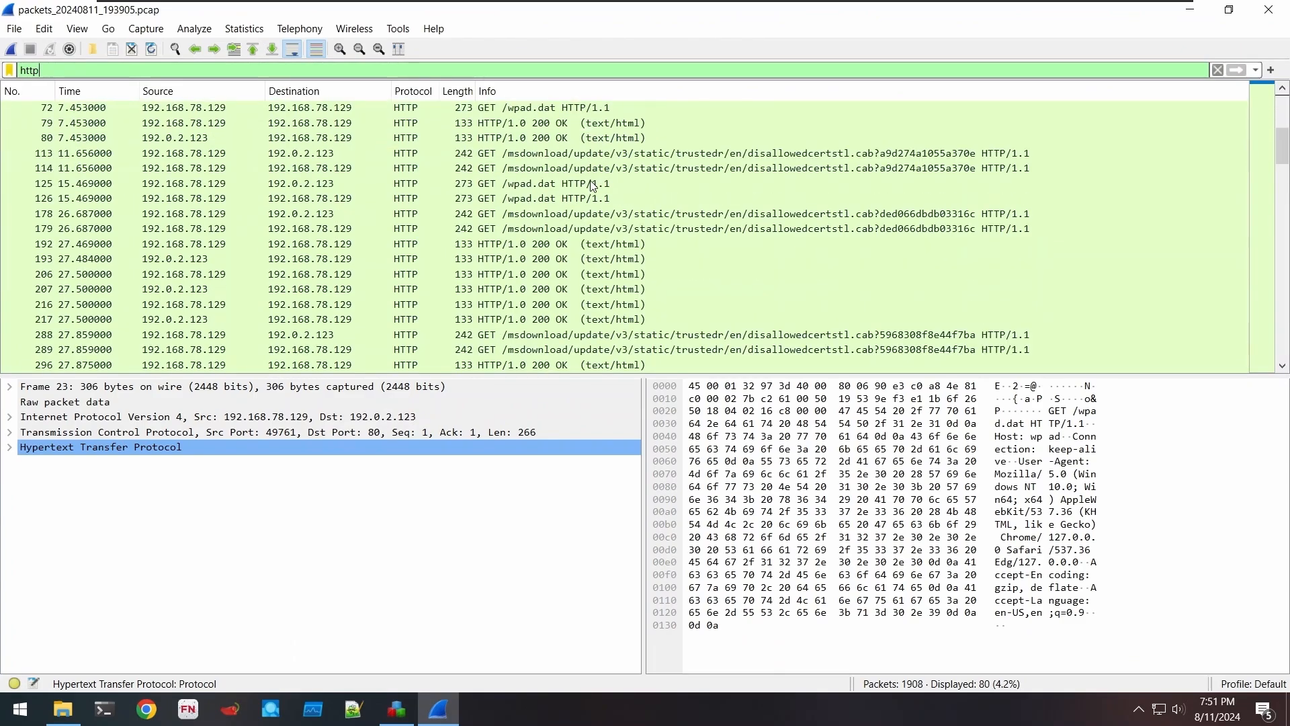
pyautogui.scroll(-3, 591, 186)
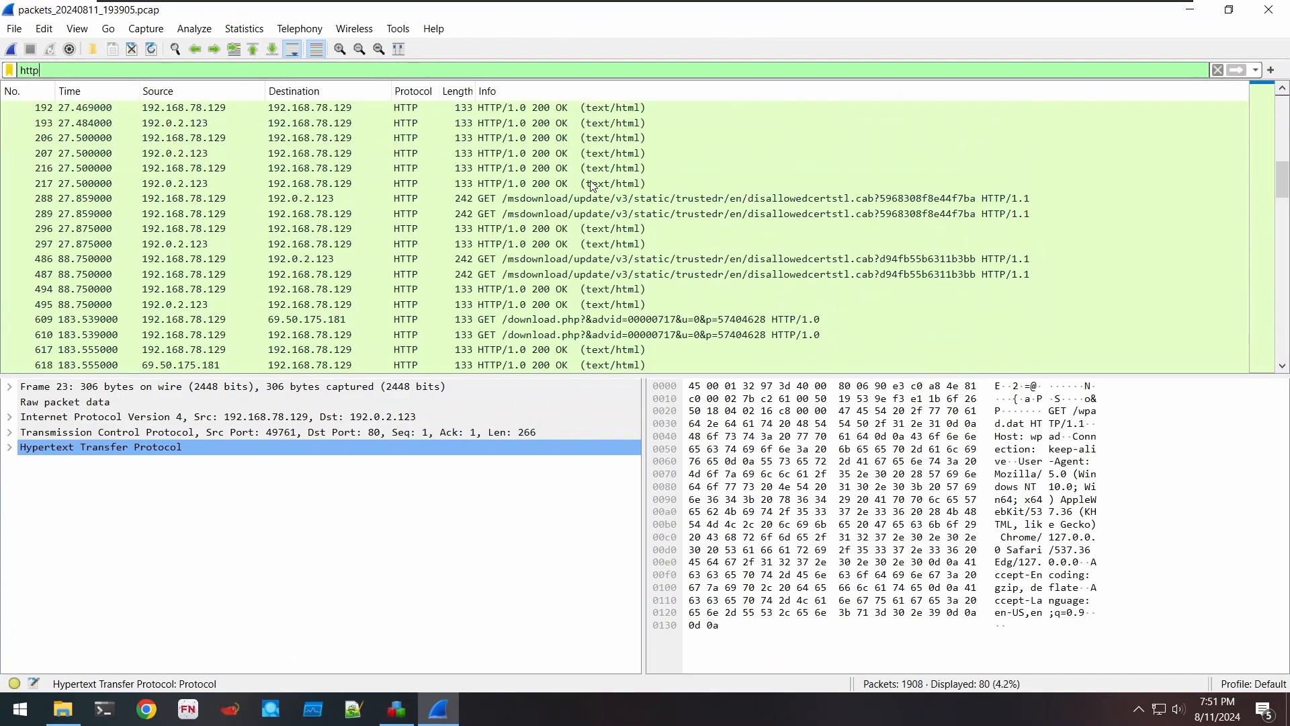
pyautogui.scroll(-1, 571, 276)
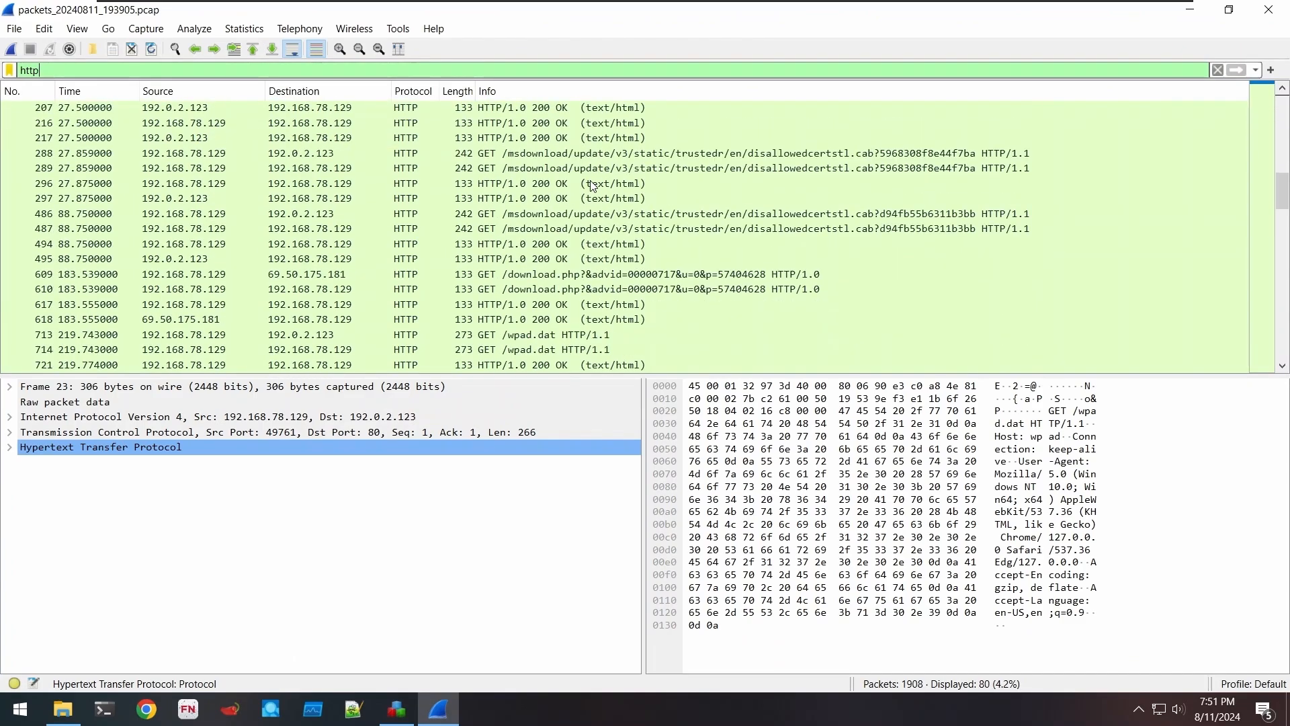
pyautogui.click(535, 276)
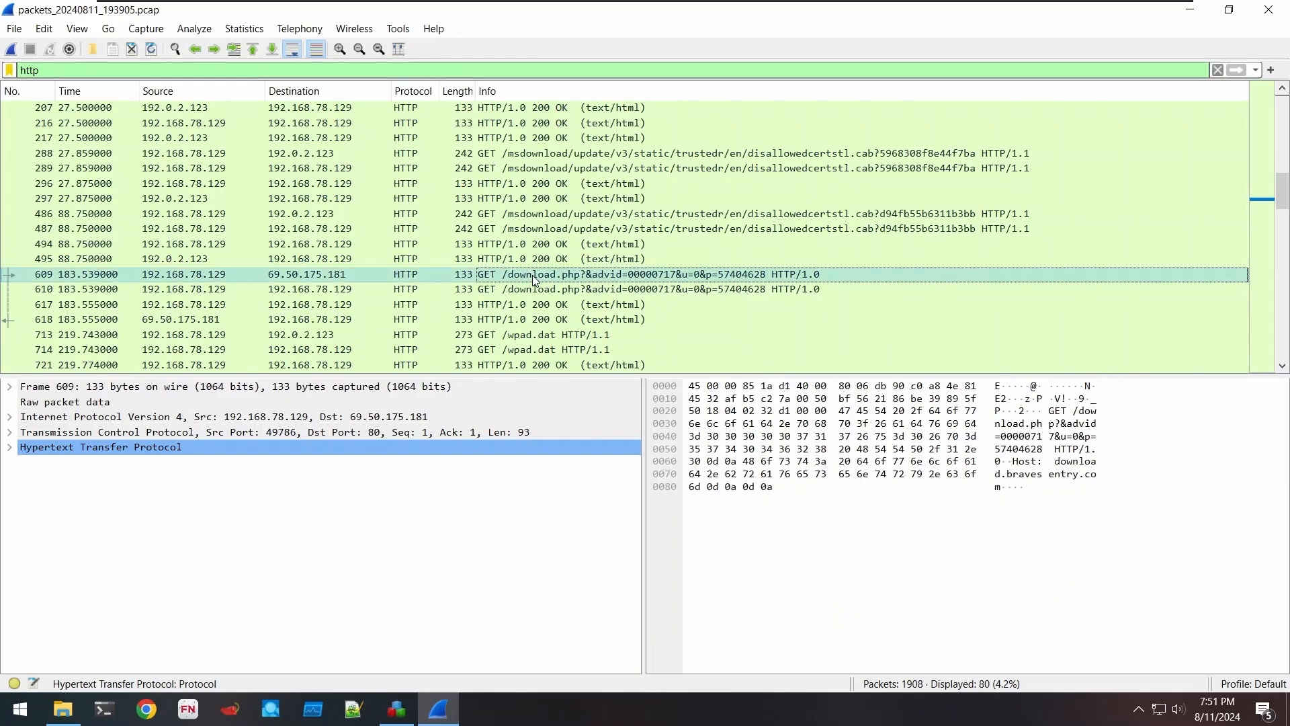
pyautogui.click(10, 448)
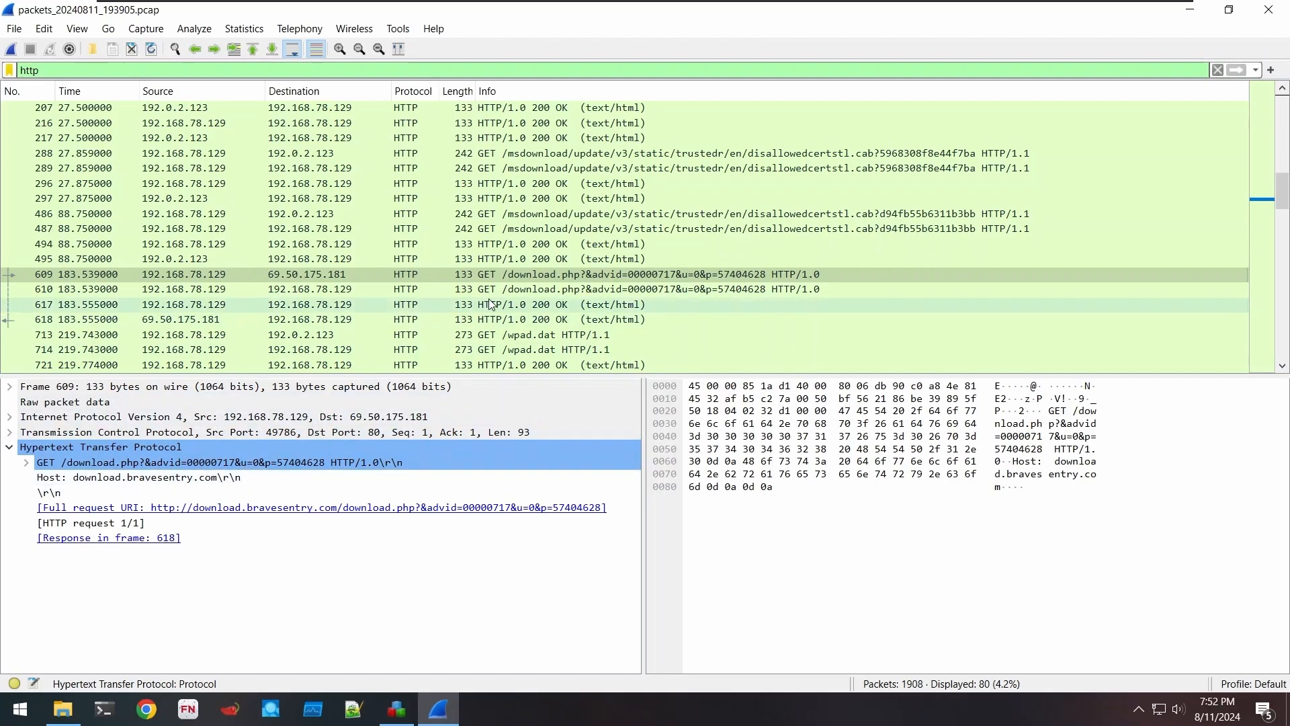
# - Check the remaining HTTP packets, follow the TCP stream of packet 609 and highlight its GET request and Host lines
pyautogui.scroll(-3, 490, 304)
pyautogui.scroll(-9, 490, 304)
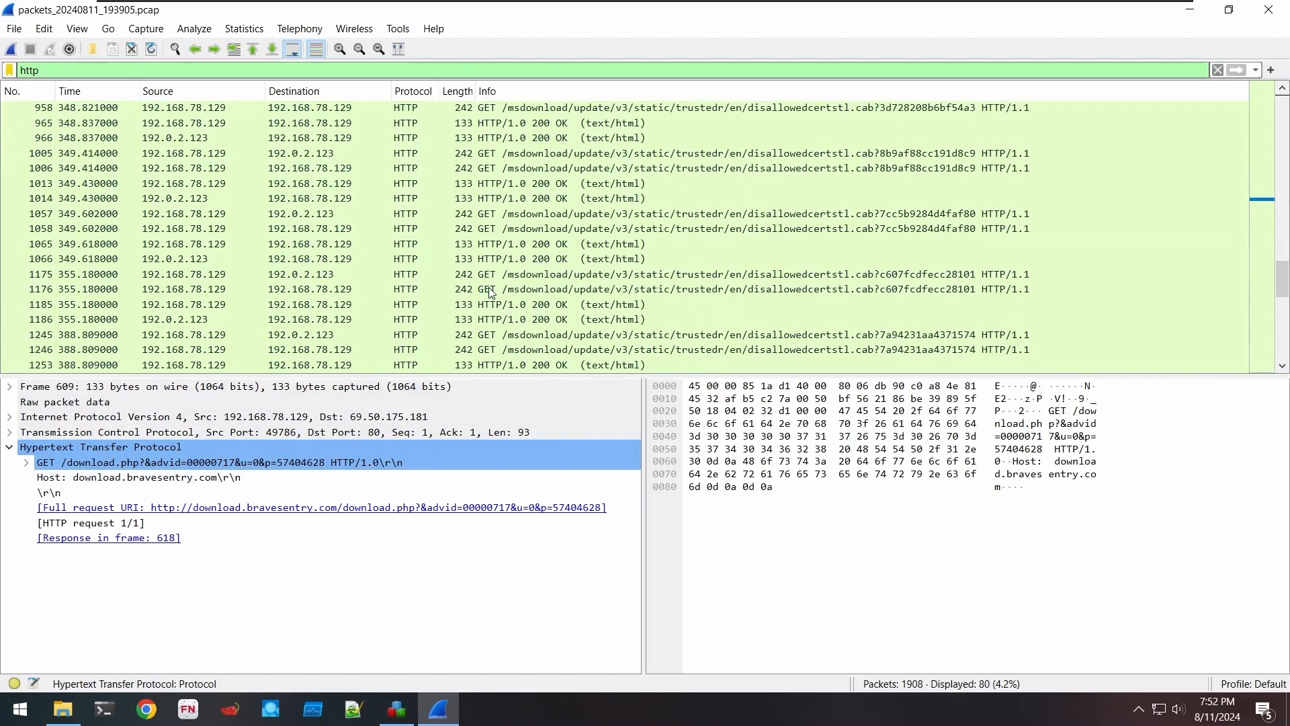
pyautogui.scroll(10, 491, 293)
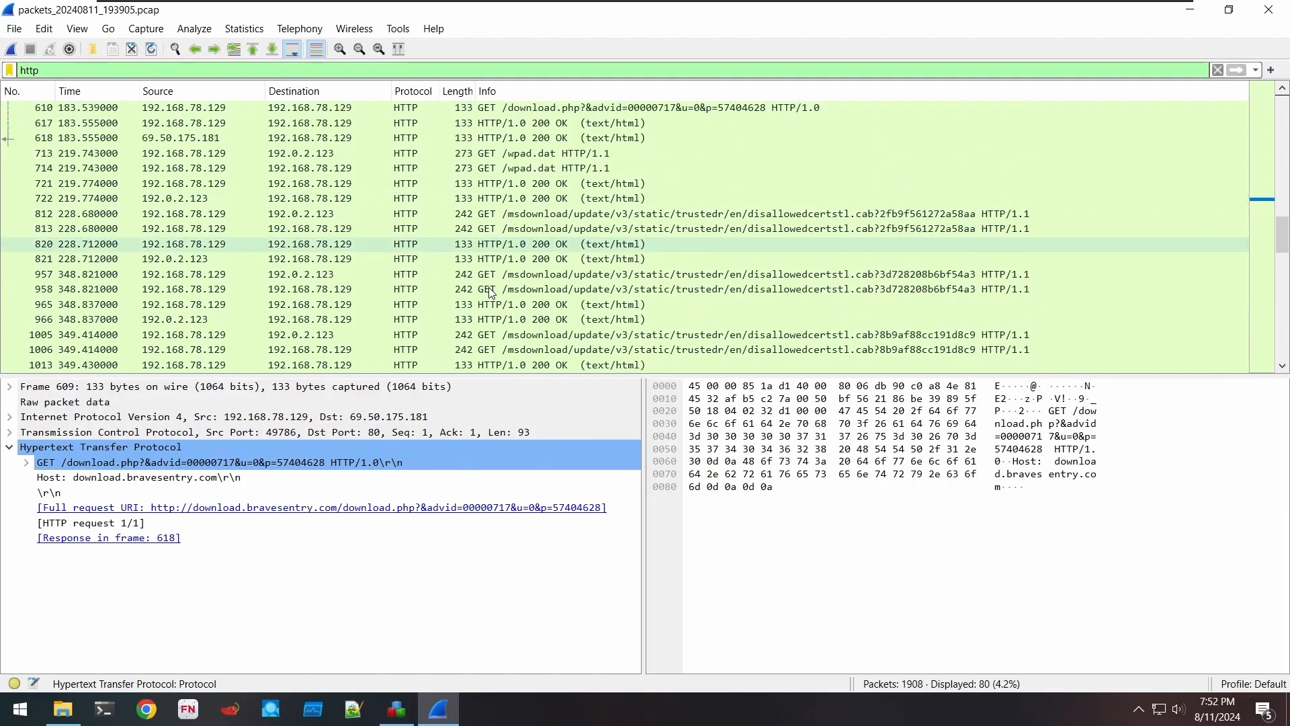
pyautogui.scroll(-3, 491, 293)
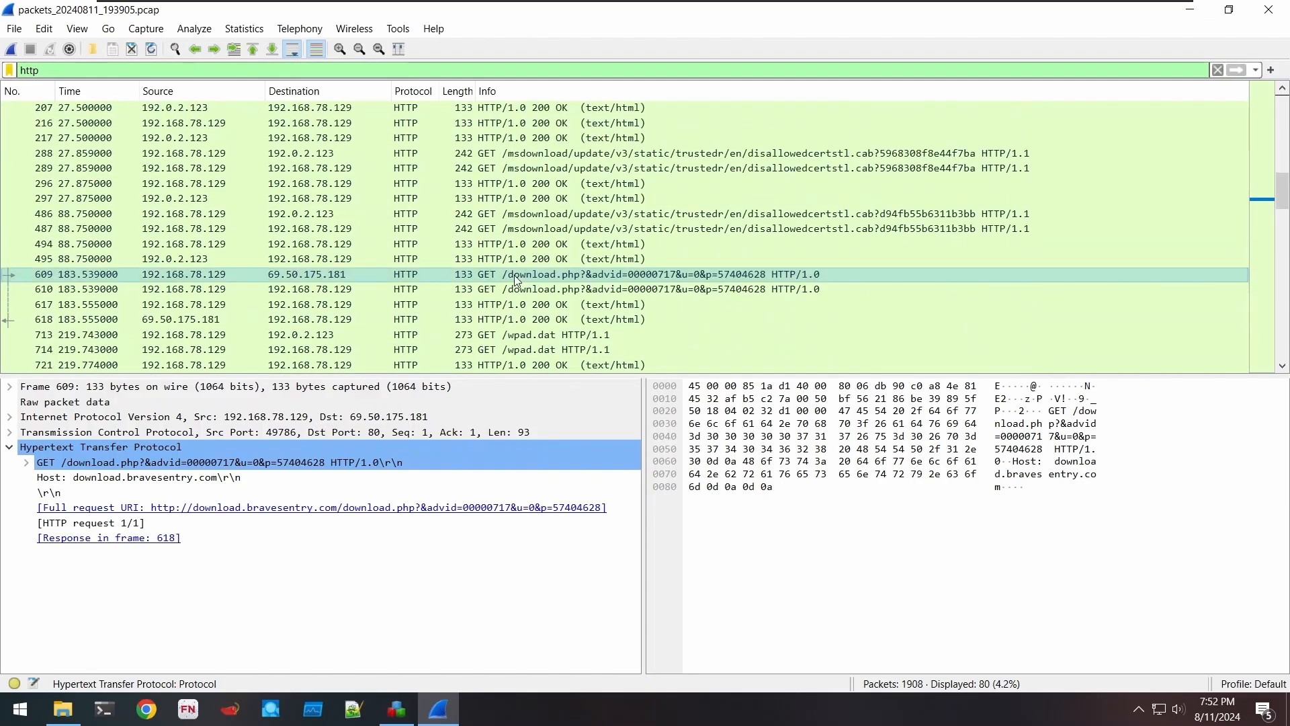
pyautogui.rightClick(516, 276)
pyautogui.moveTo(562, 509)
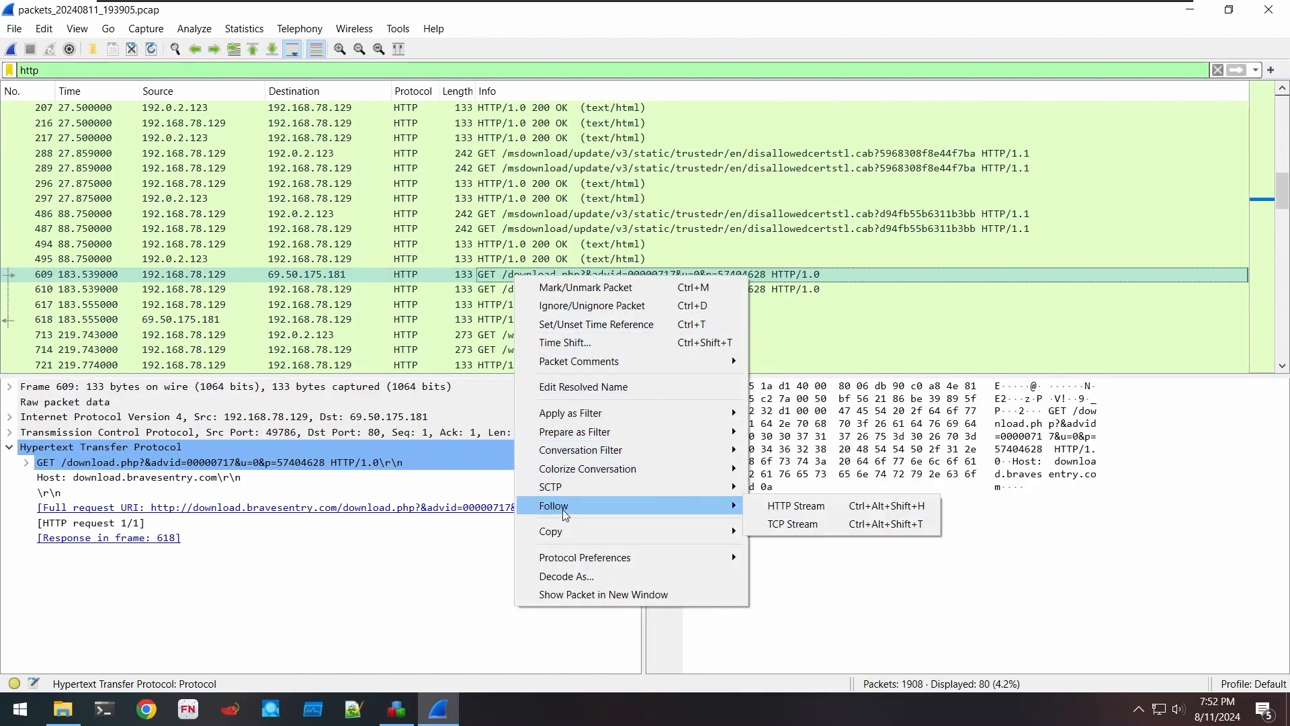
pyautogui.click(786, 527)
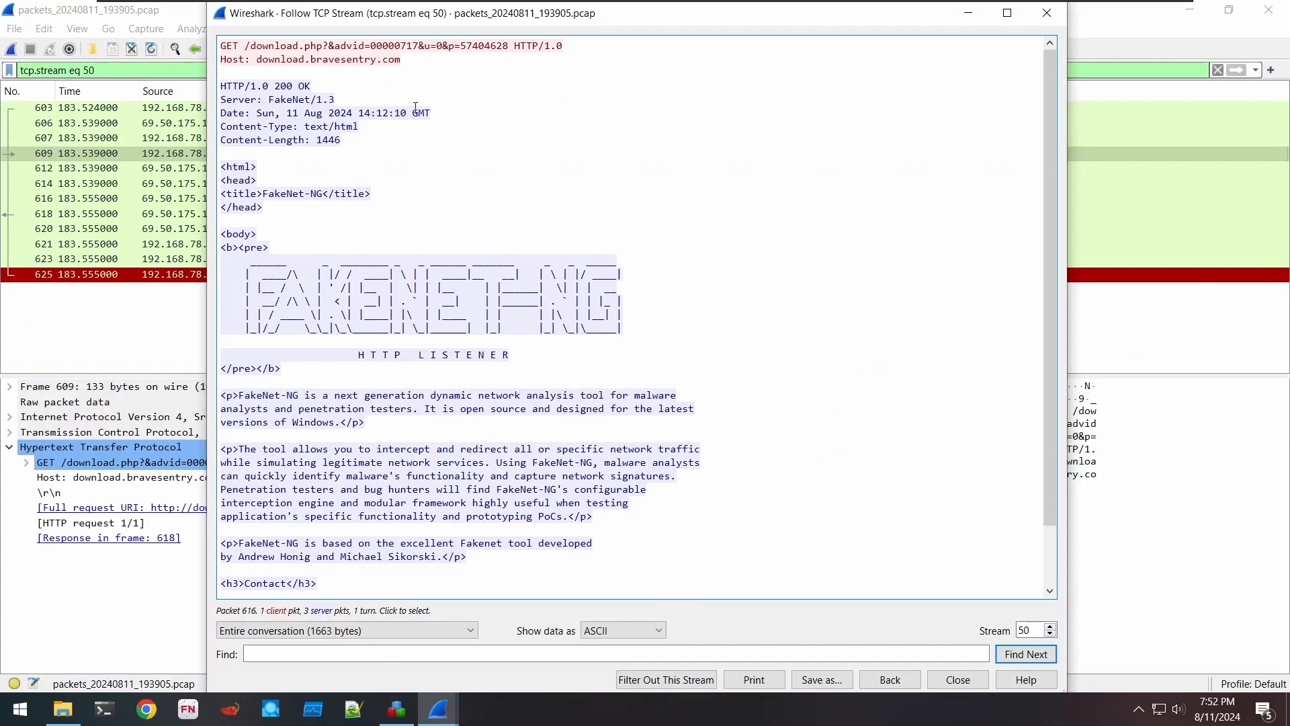
pyautogui.moveTo(403, 59); pyautogui.dragTo(220, 46)
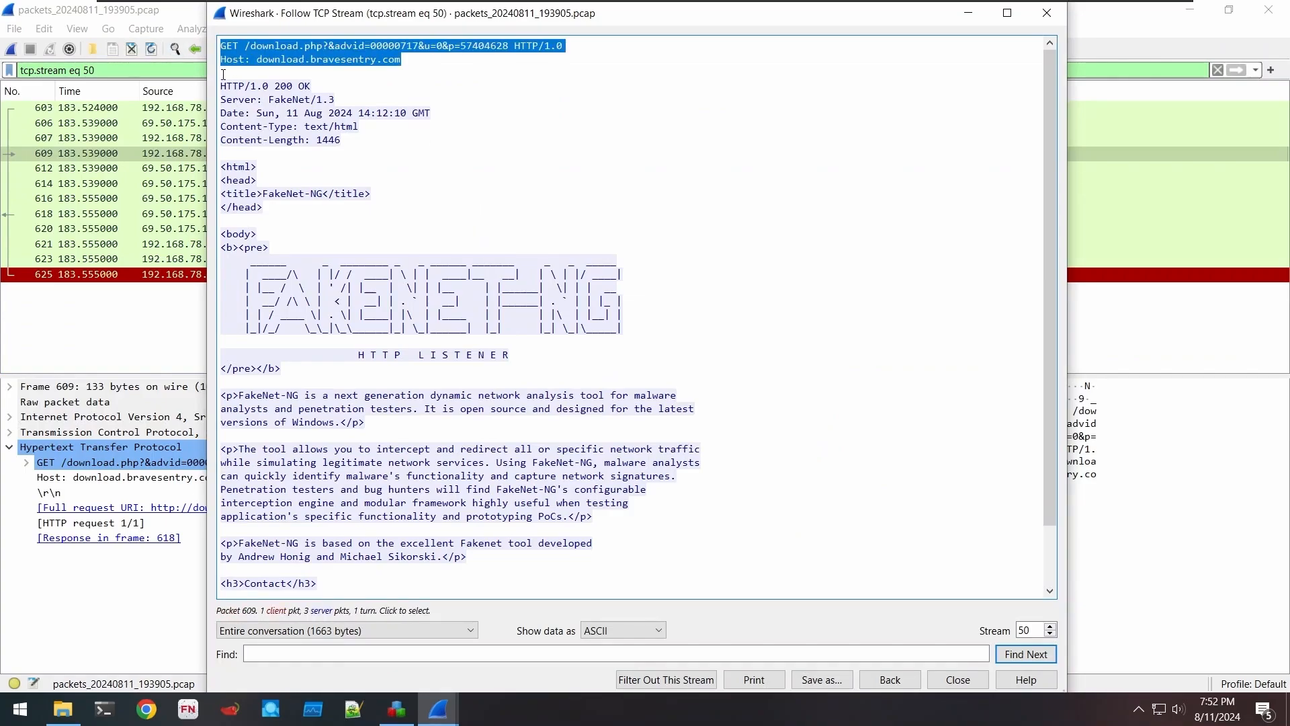
# - Examine the FakeNet HTTP response and the GET request in the followed TCP stream, and close the stream window and Wireshark
pyautogui.moveTo(222, 86); pyautogui.dragTo(368, 579)
pyautogui.click(386, 459)
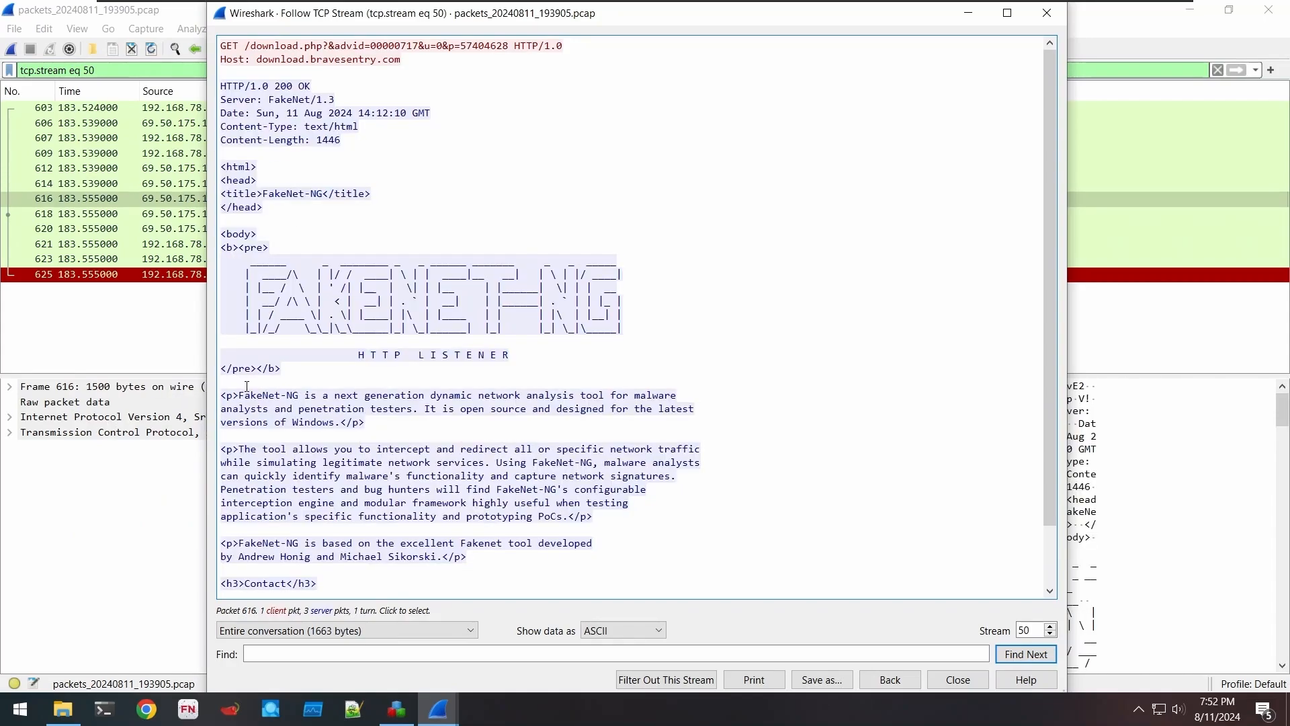
pyautogui.moveTo(240, 398); pyautogui.dragTo(330, 428)
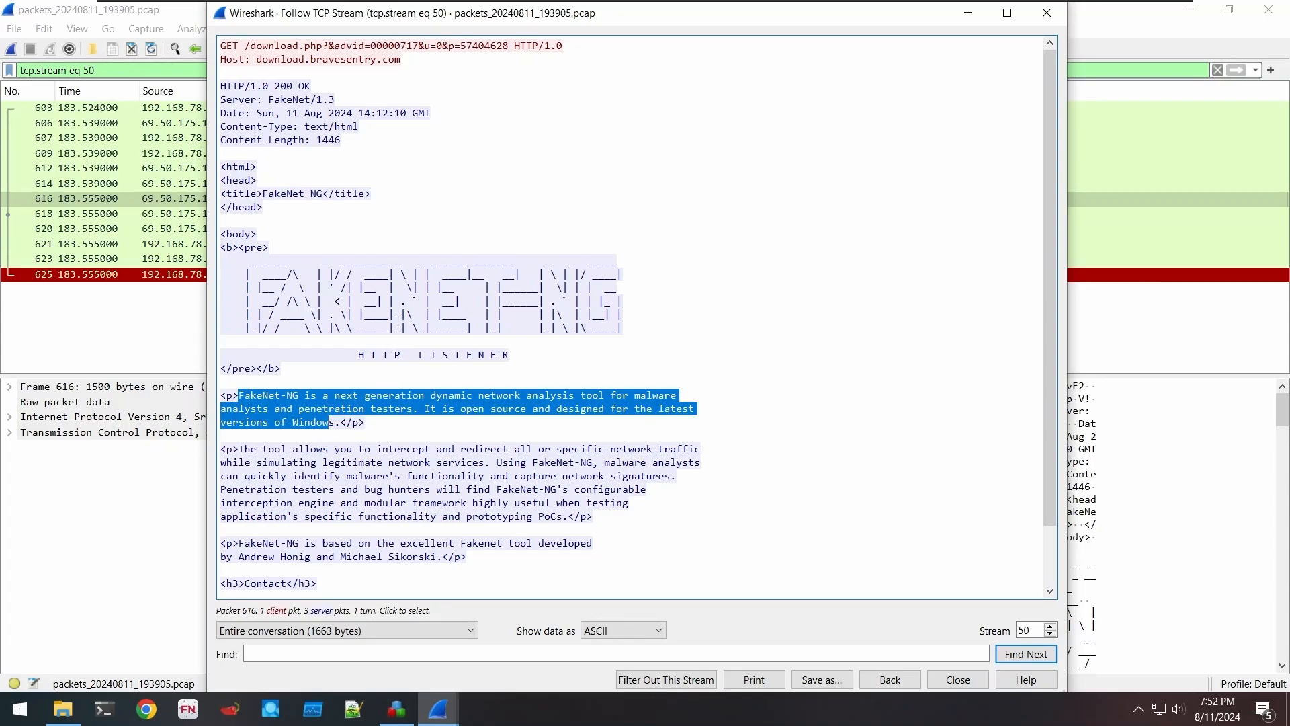
pyautogui.scroll(-2, 372, 354)
pyautogui.scroll(2, 349, 383)
pyautogui.moveTo(401, 60); pyautogui.dragTo(325, 54)
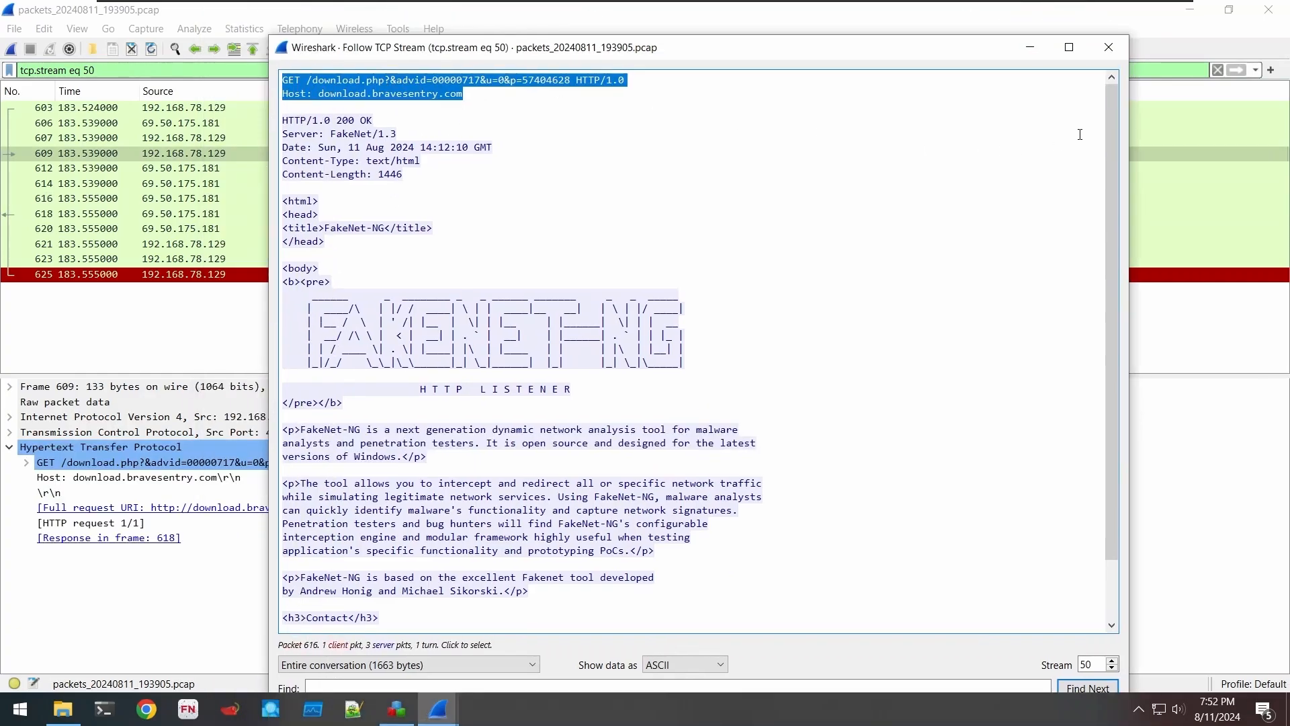
pyautogui.click(1108, 47)
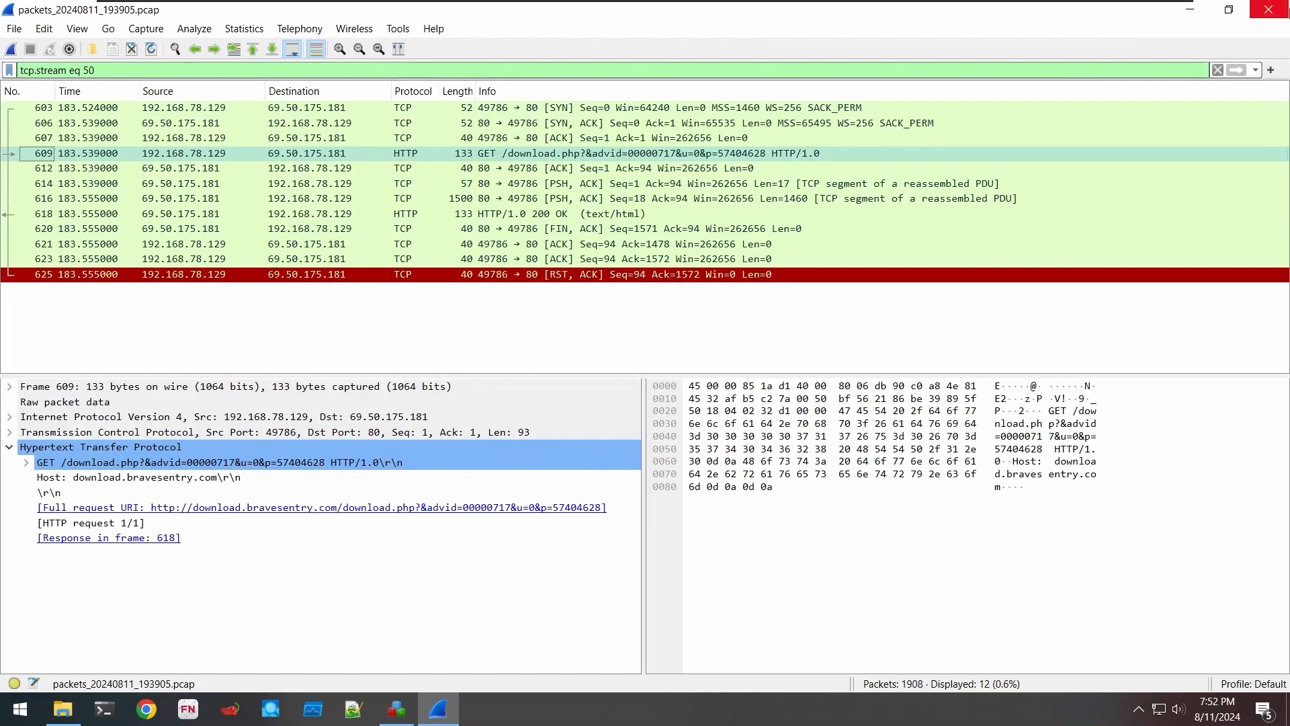
pyautogui.click(1279, 18)
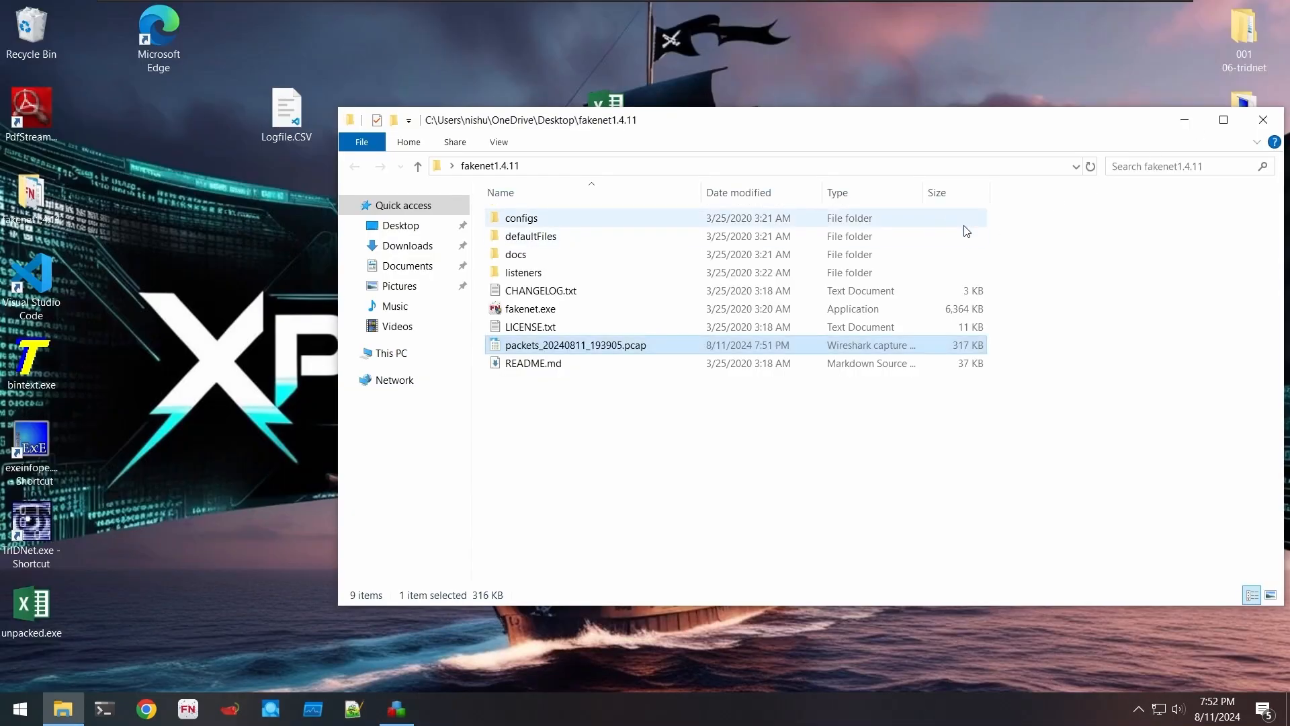
# - Launch ProcDOT and close the fakenet1.4.11 folder window and Regshot
pyautogui.press('super')
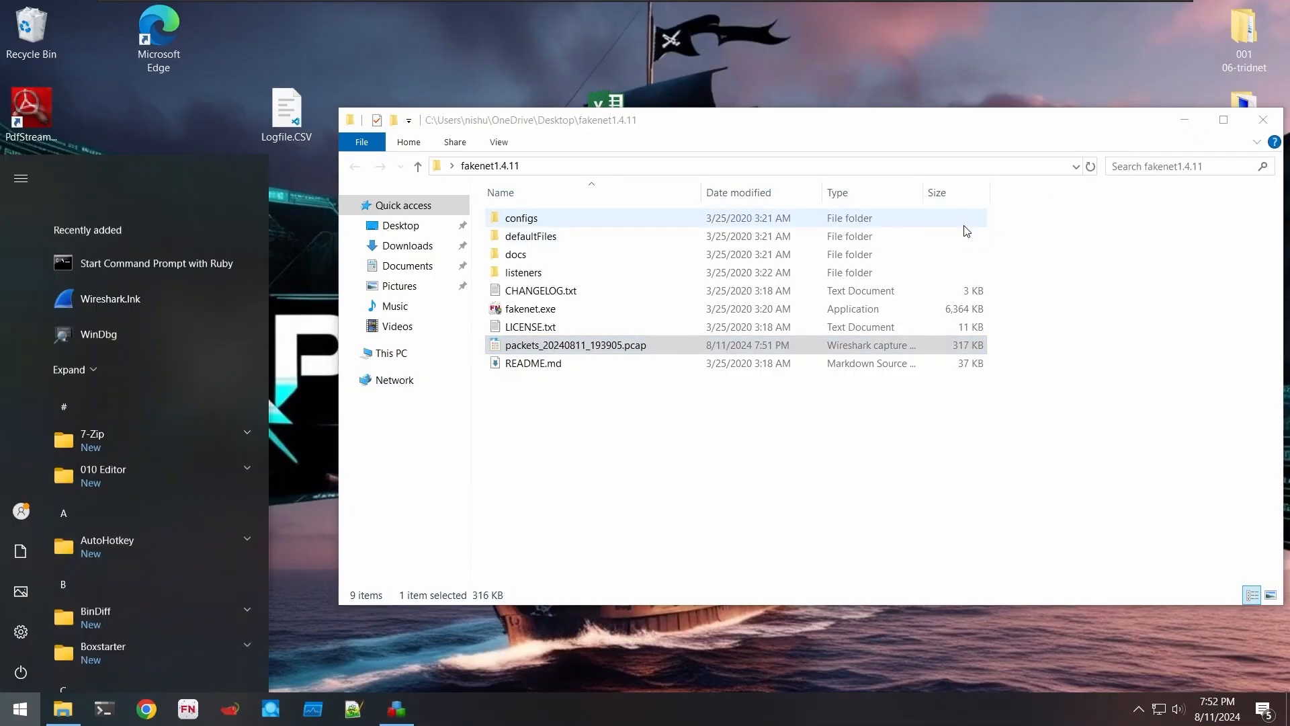
pyautogui.write('proc')
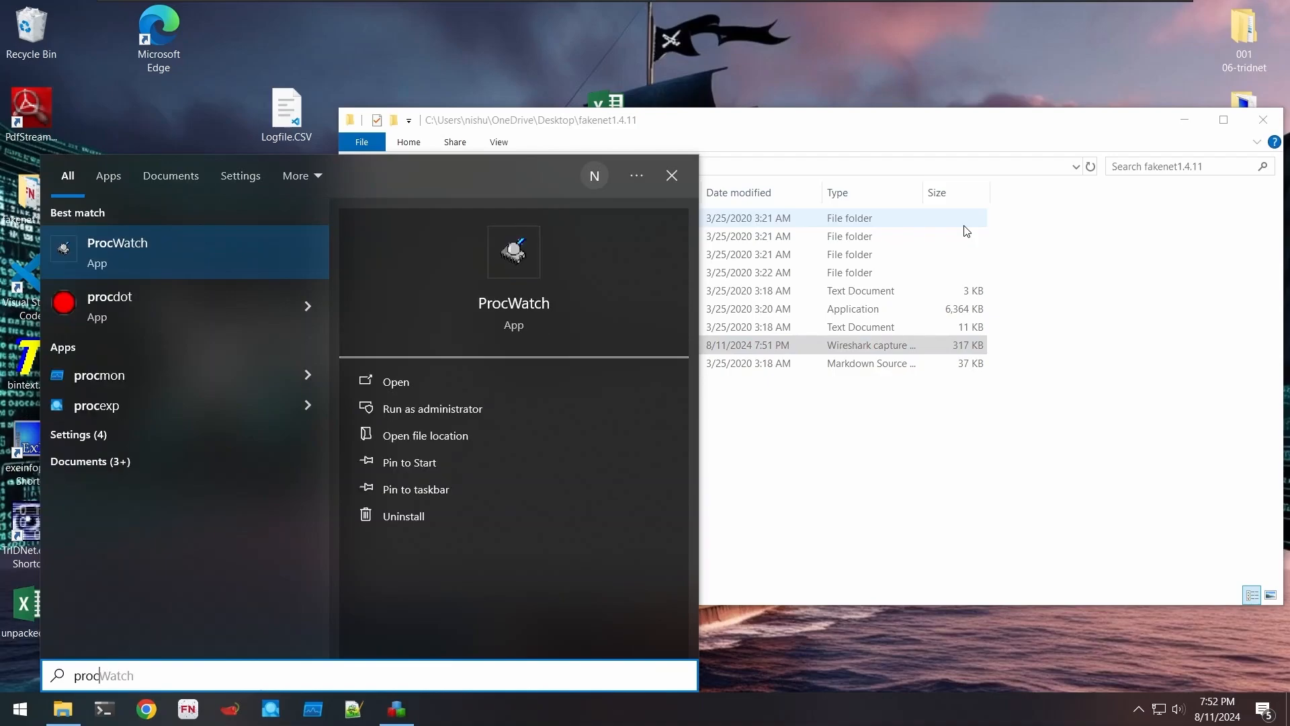
pyautogui.write('dot')
pyautogui.press('Return')
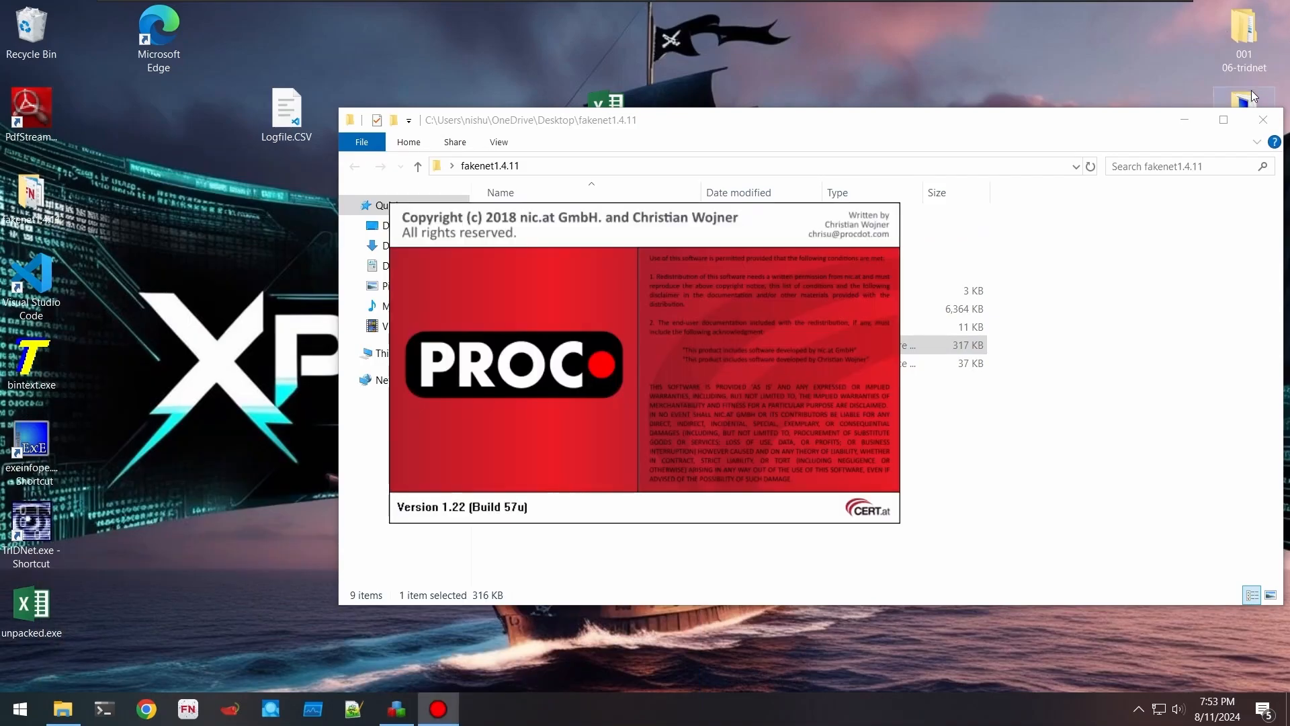
pyautogui.click(1263, 119)
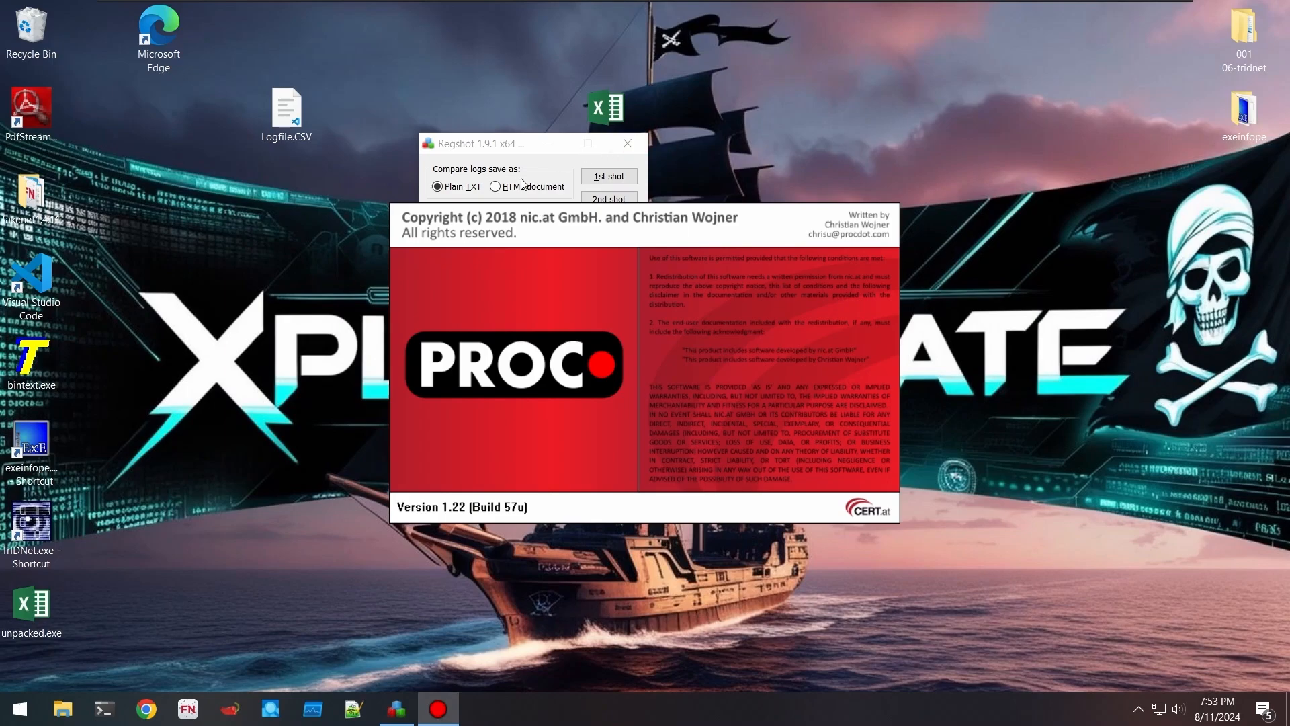
pyautogui.click(513, 146)
pyautogui.click(625, 145)
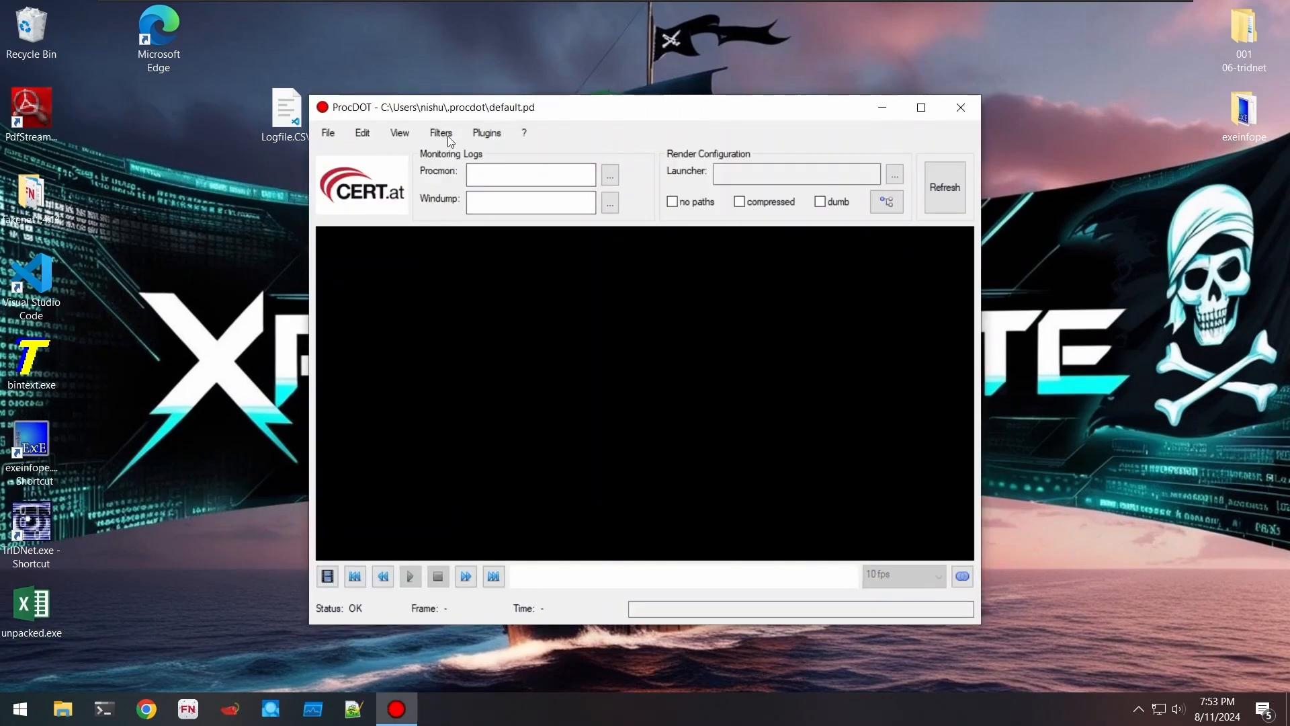
# - Load Logfile.CSV from the Desktop as the Procmon monitoring log
pyautogui.click(612, 178)
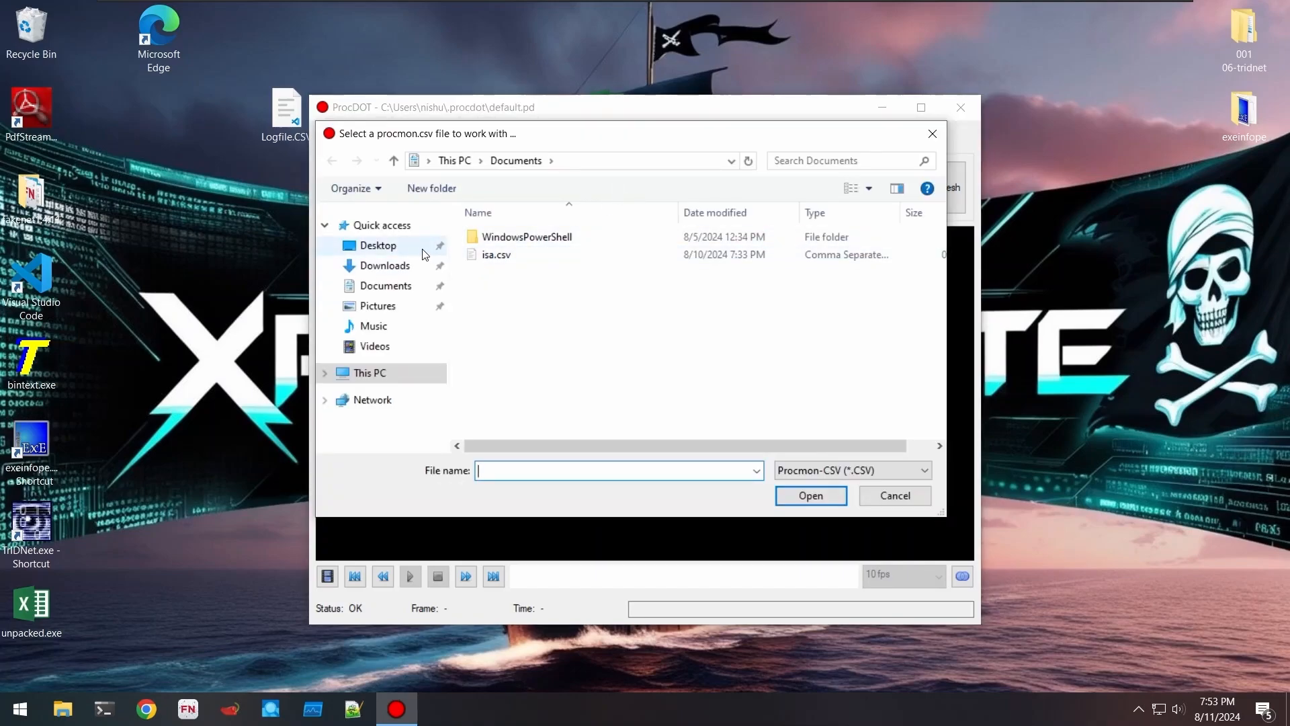
pyautogui.click(377, 245)
pyautogui.doubleClick(505, 292)
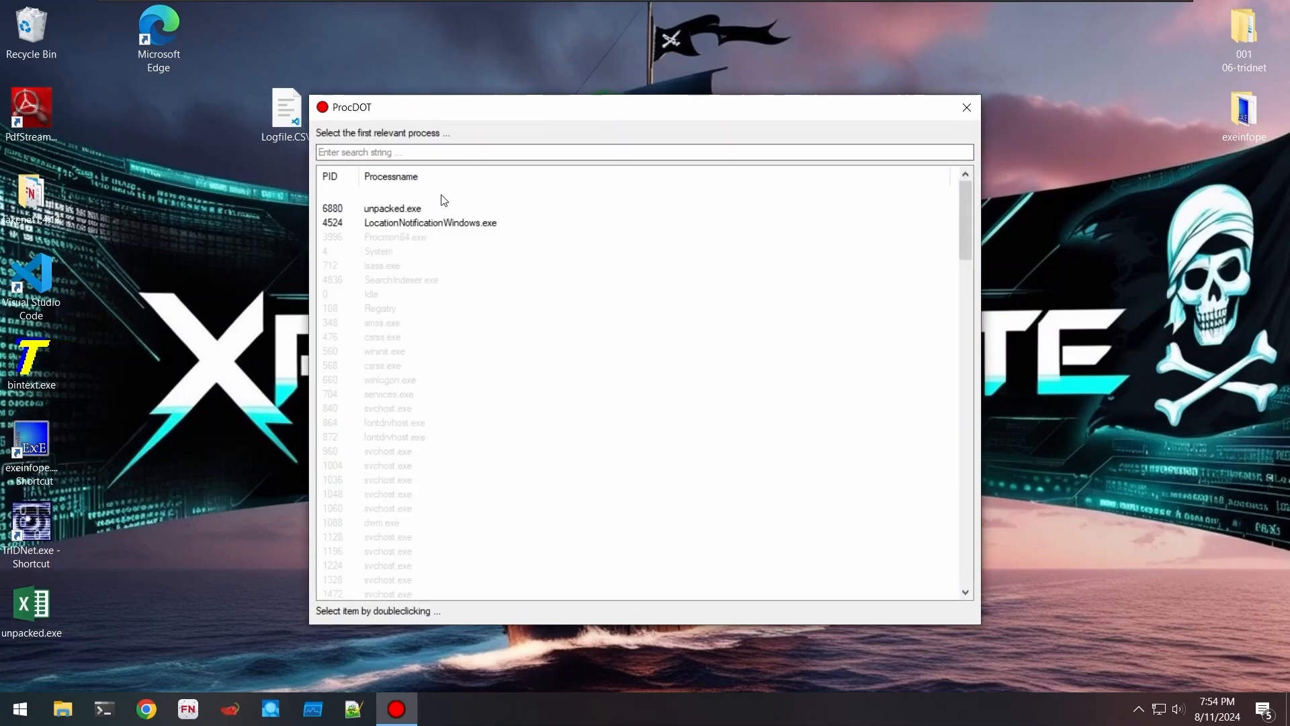
# - Choose unpacked.exe (PID 6880) as the first relevant process and render its activity graph in the maximized window
pyautogui.click(430, 211)
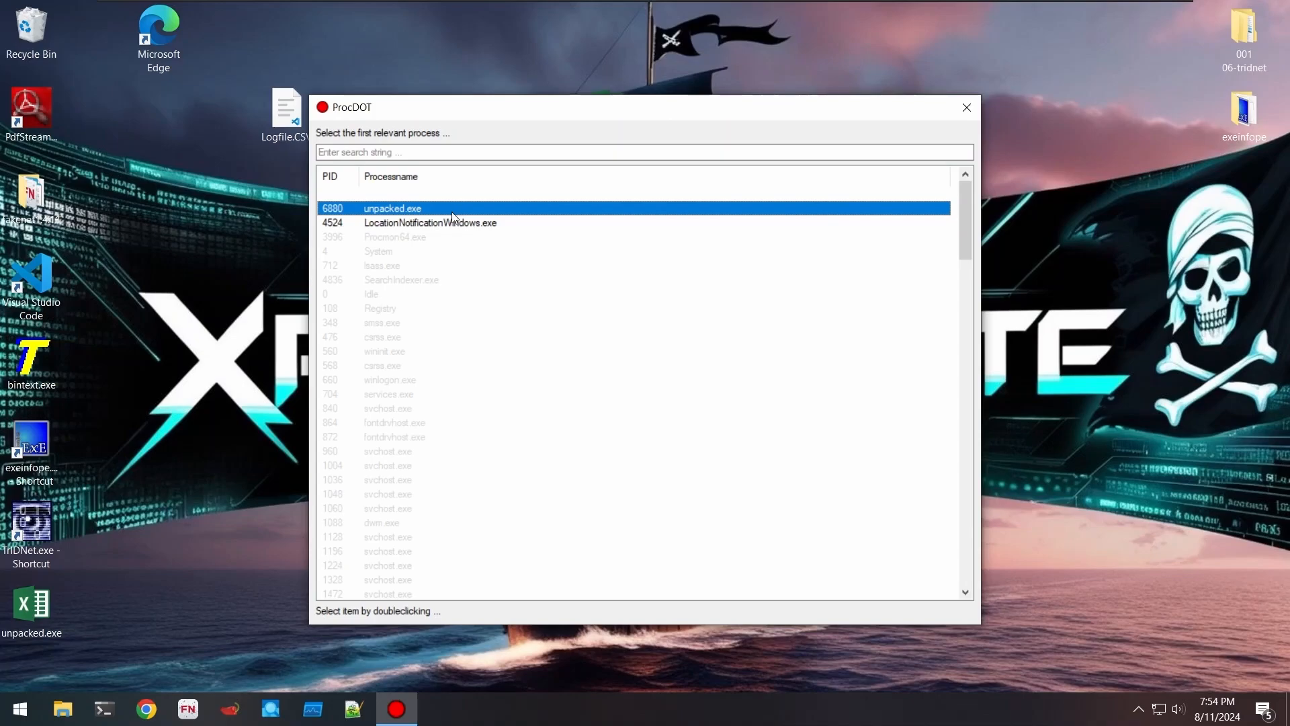
pyautogui.doubleClick(451, 211)
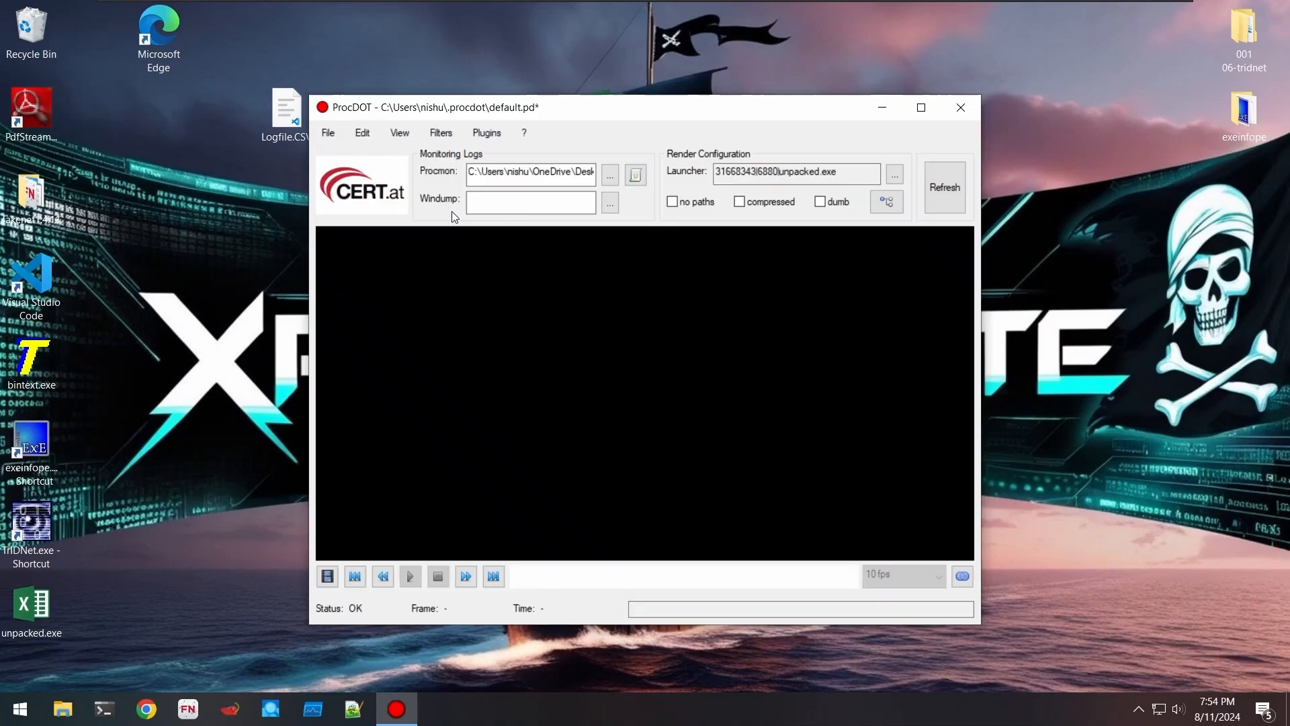
pyautogui.click(921, 108)
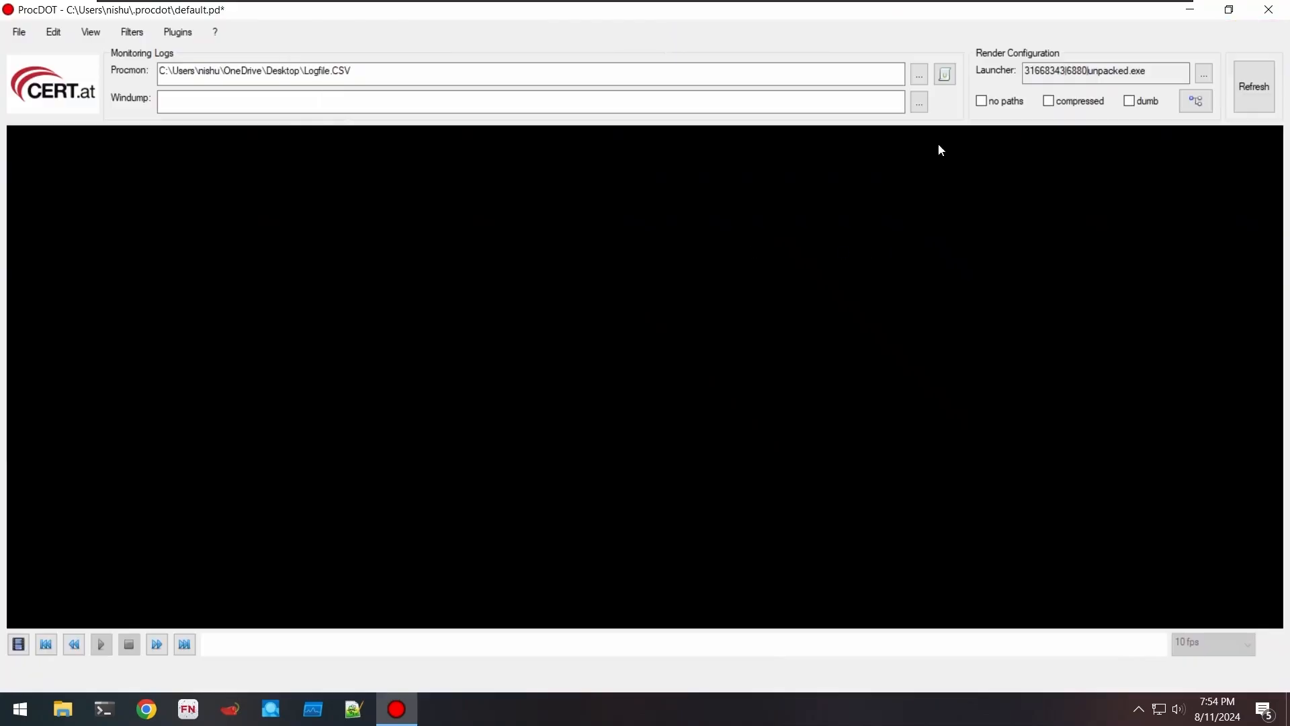
pyautogui.click(1254, 97)
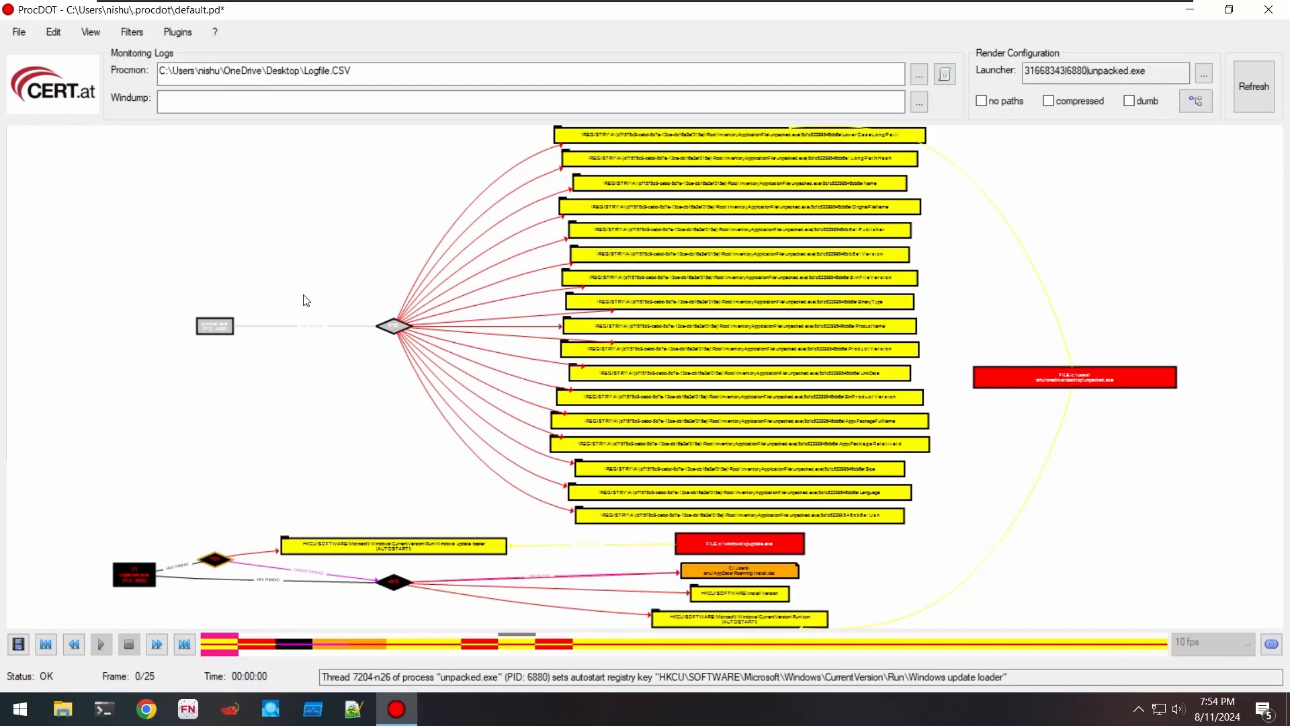
# - Locate the unpacked.exe process node (PID 6880) in the rendered graph and inspect its threads
pyautogui.scroll(1, 303, 281)
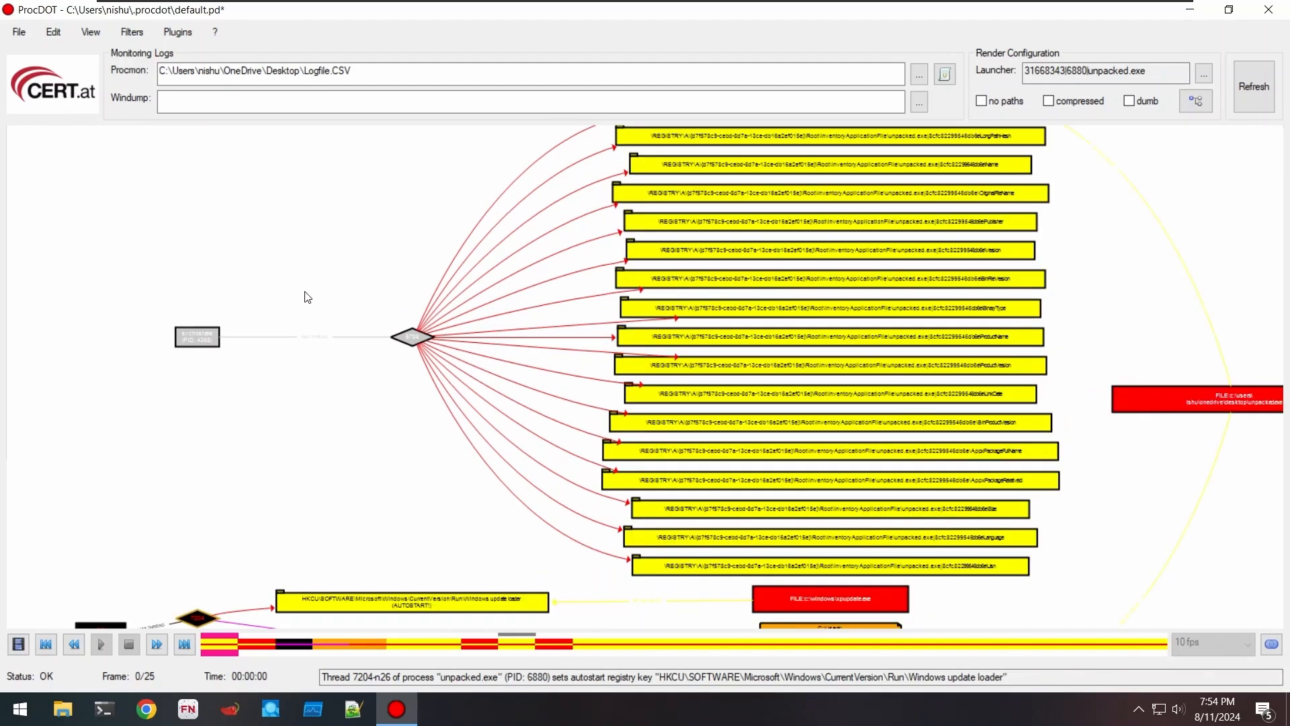
pyautogui.scroll(2, 308, 297)
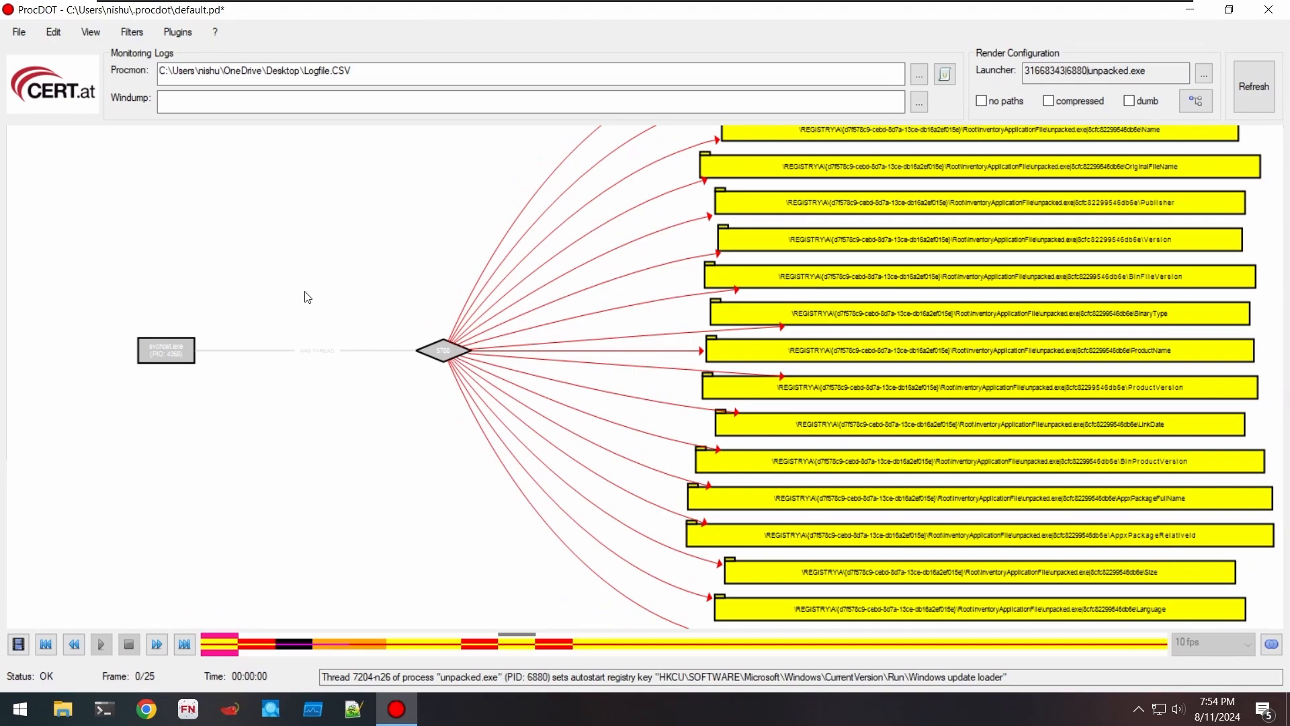
pyautogui.scroll(1, 307, 297)
pyautogui.moveTo(288, 265); pyautogui.dragTo(495, 136)
pyautogui.moveTo(441, 375); pyautogui.dragTo(437, 306)
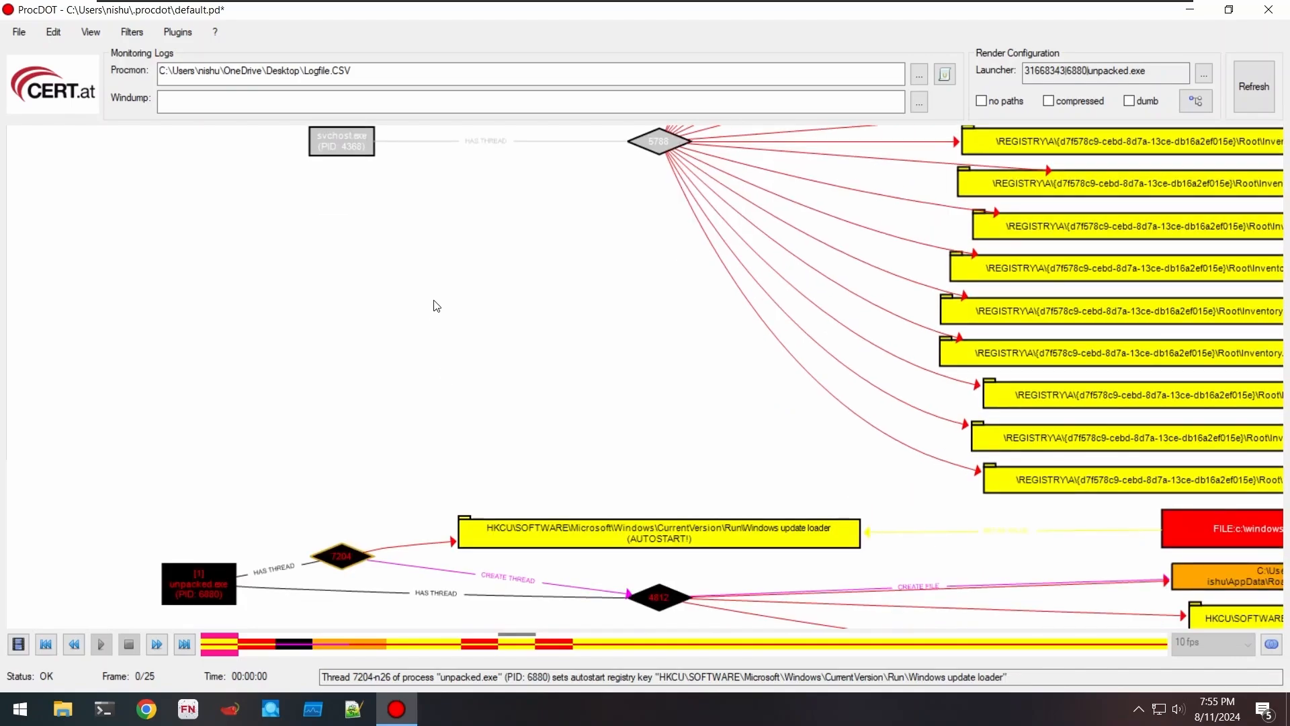
pyautogui.moveTo(383, 409); pyautogui.dragTo(428, 274)
pyautogui.moveTo(372, 539); pyautogui.dragTo(409, 482)
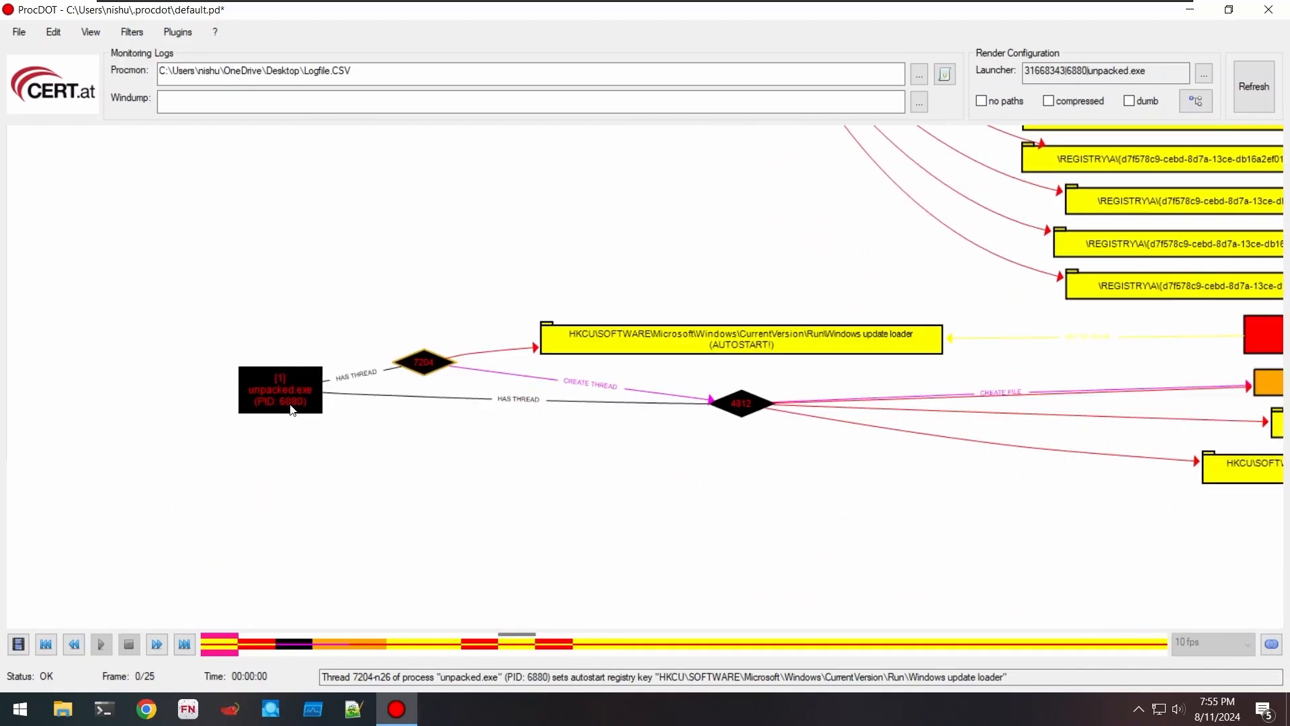
# - Trace thread 7204 of unpacked.exe to the Windows update loader autostart key and its link with c:\windows\xpupdate.exe
pyautogui.moveTo(630, 455); pyautogui.dragTo(414, 466)
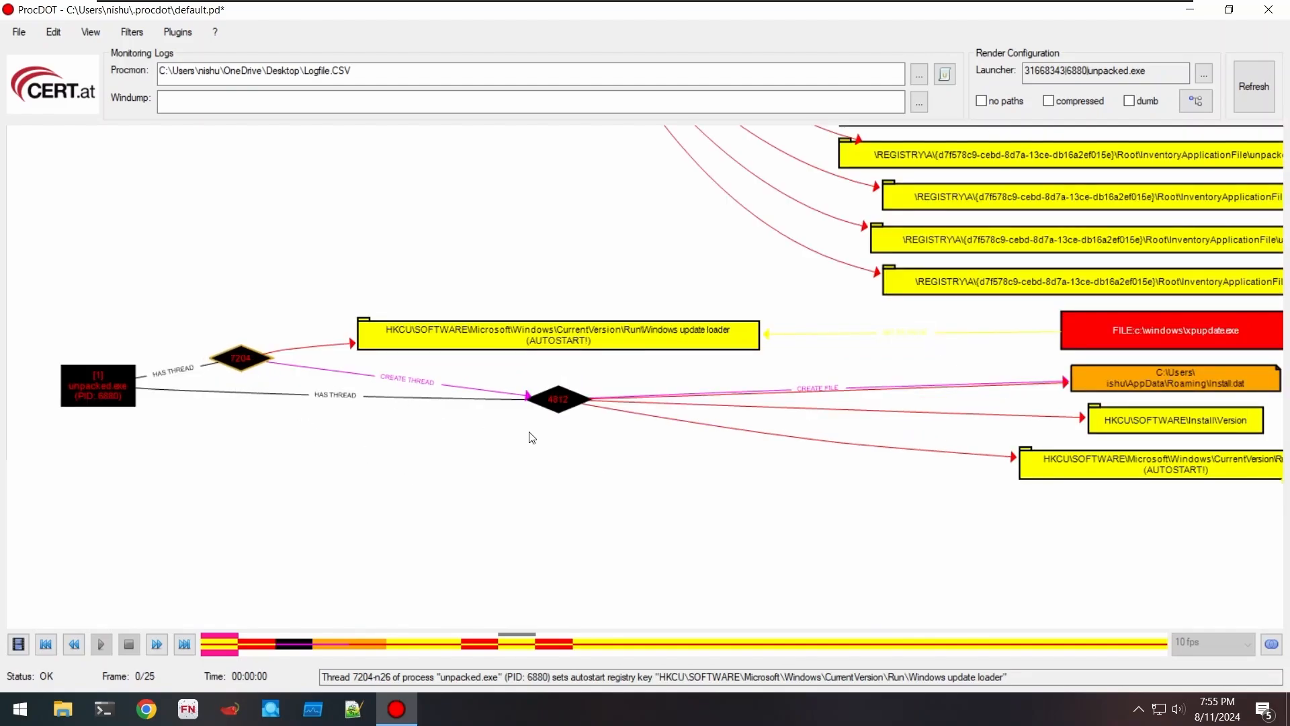
pyautogui.moveTo(529, 433); pyautogui.dragTo(447, 454)
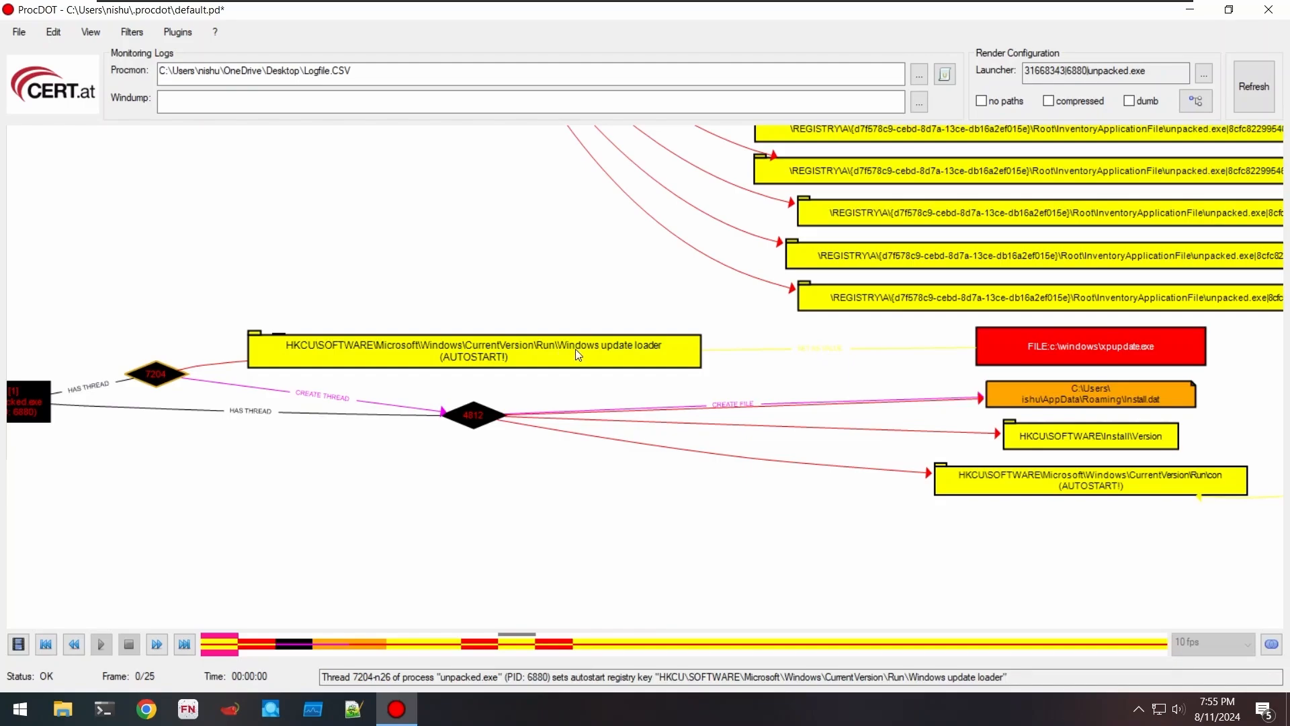
pyautogui.moveTo(614, 426); pyautogui.dragTo(449, 452)
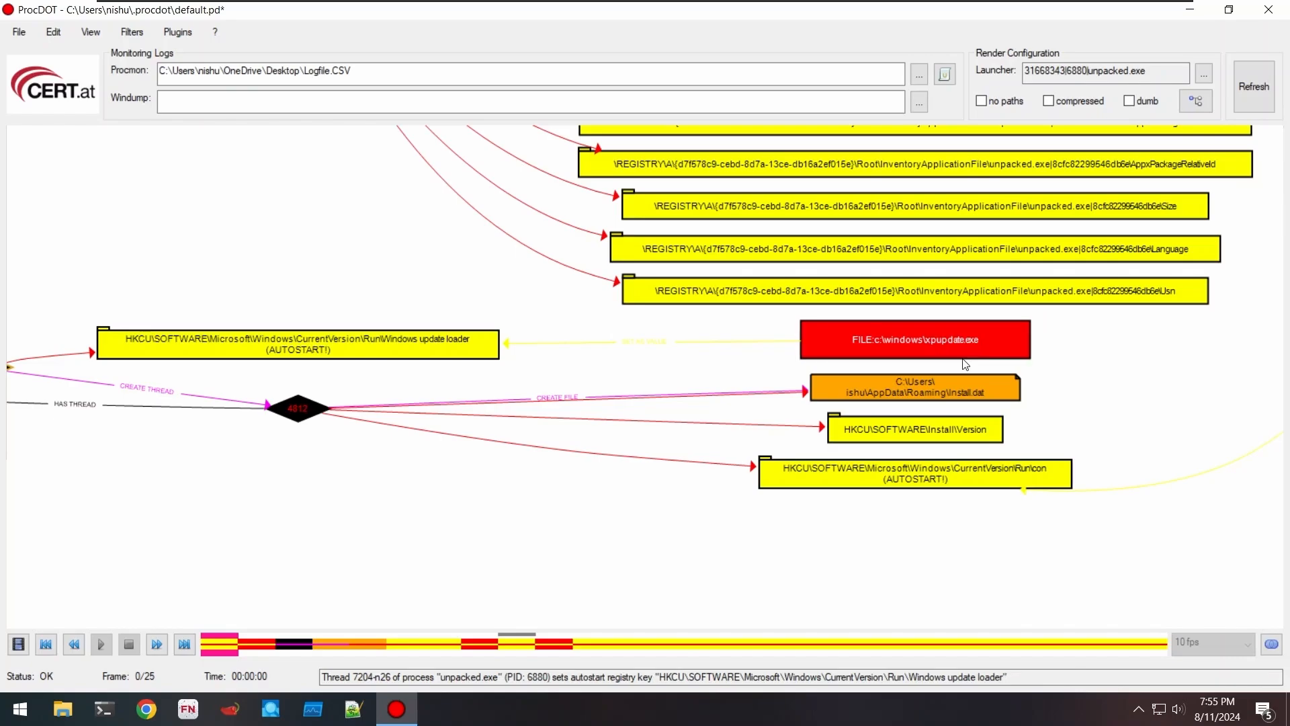
pyautogui.moveTo(691, 536); pyautogui.dragTo(787, 478)
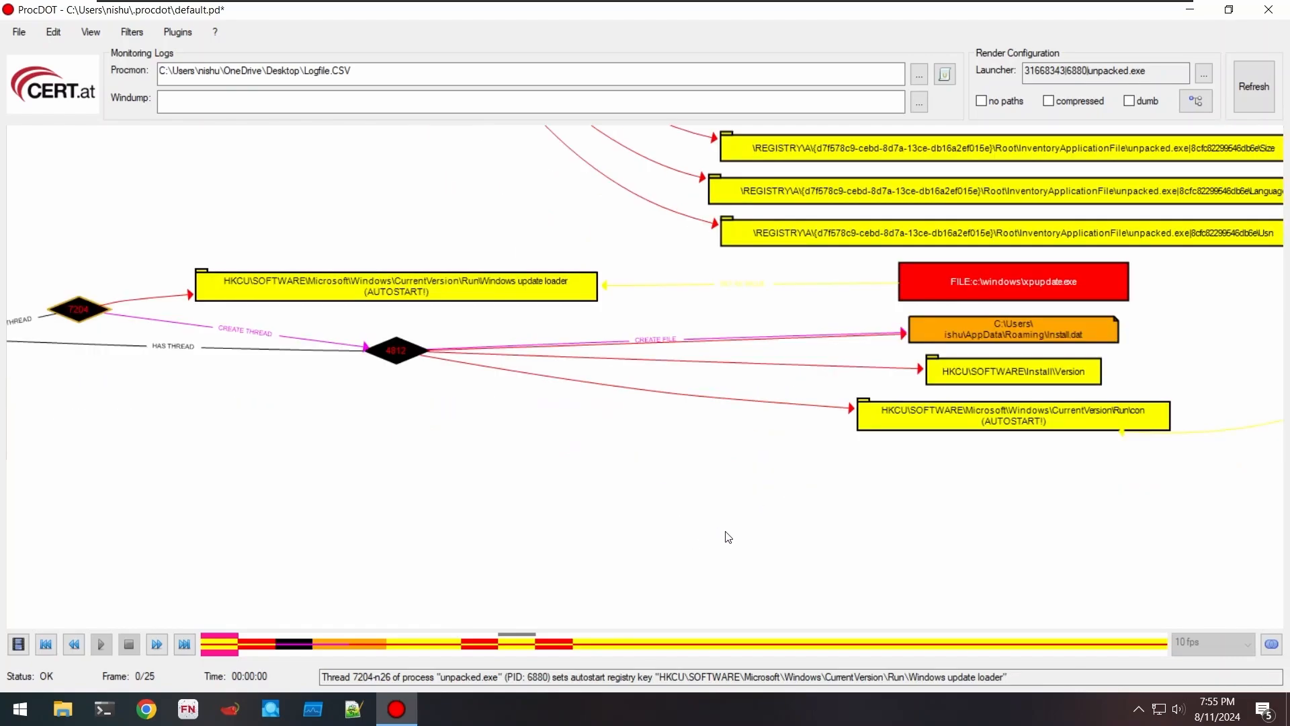
pyautogui.moveTo(545, 546); pyautogui.dragTo(702, 501)
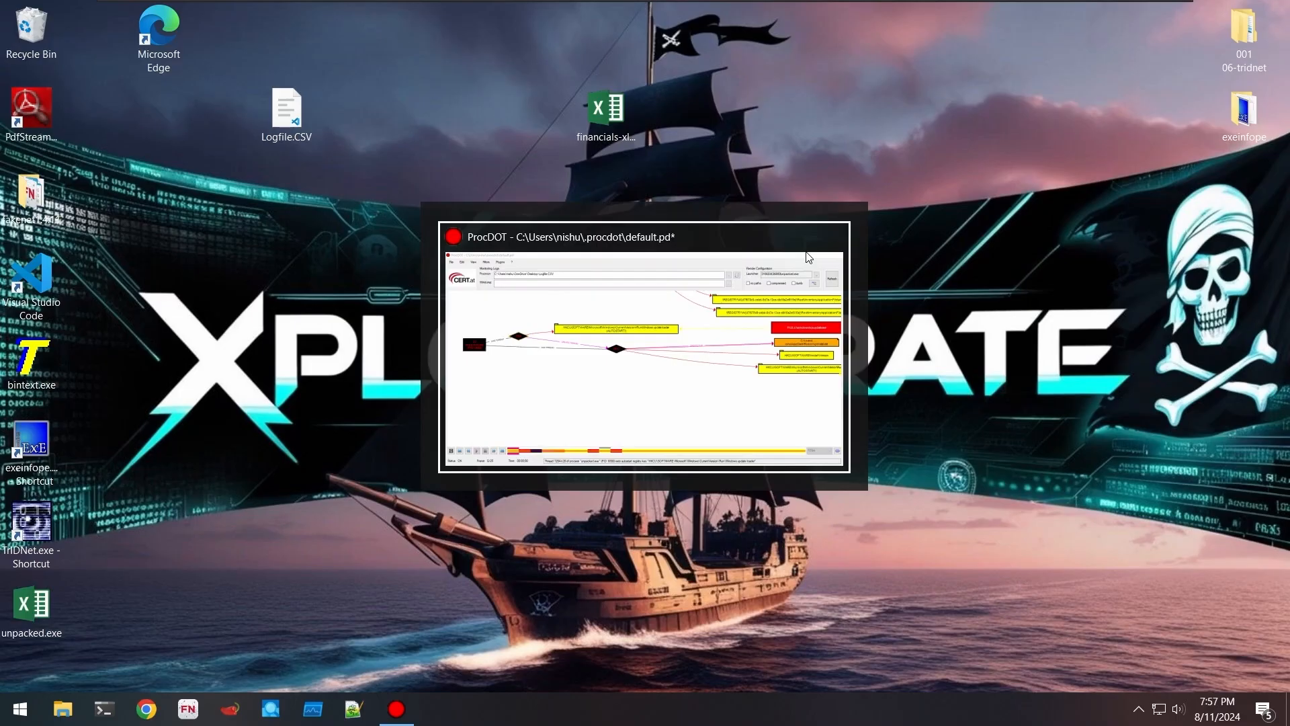
# - Return to ProcDOT, examine the file and registry entries written by thread 4812, and dismiss the unpacked.exe infection notification
pyautogui.click(808, 257)
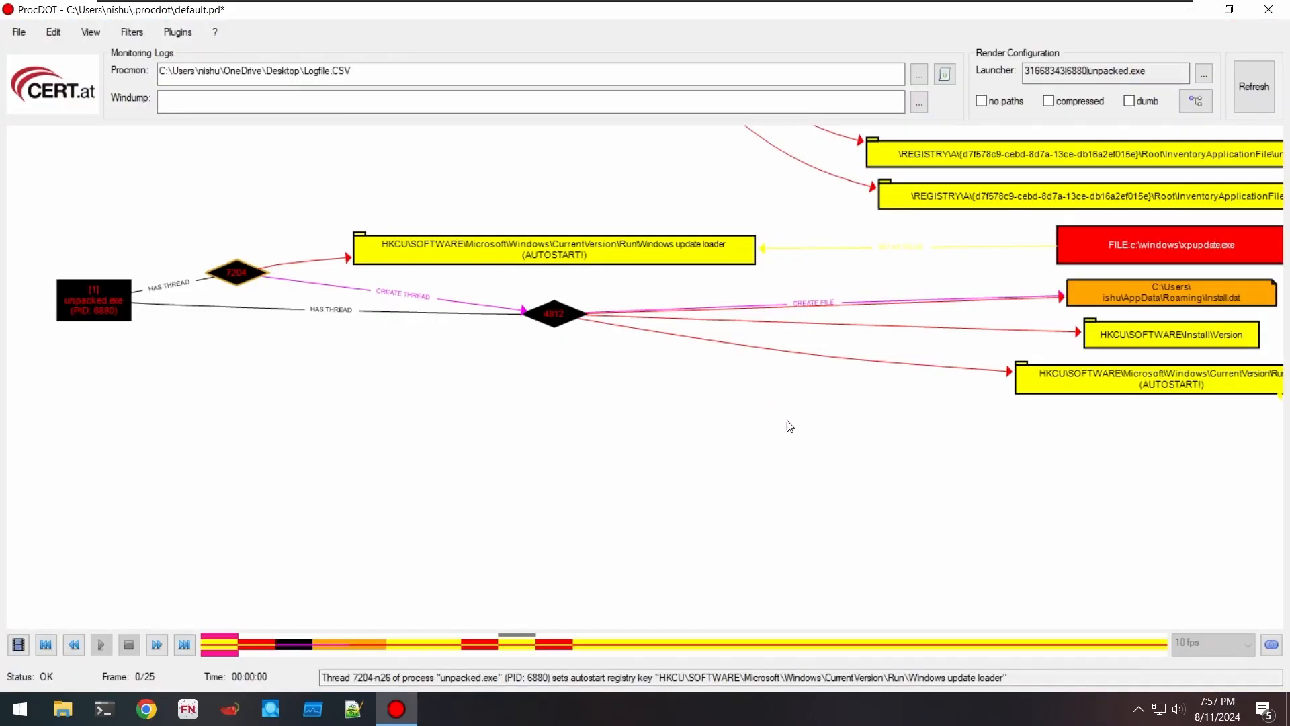
pyautogui.moveTo(786, 426); pyautogui.dragTo(725, 411)
pyautogui.moveTo(613, 412); pyautogui.dragTo(616, 391)
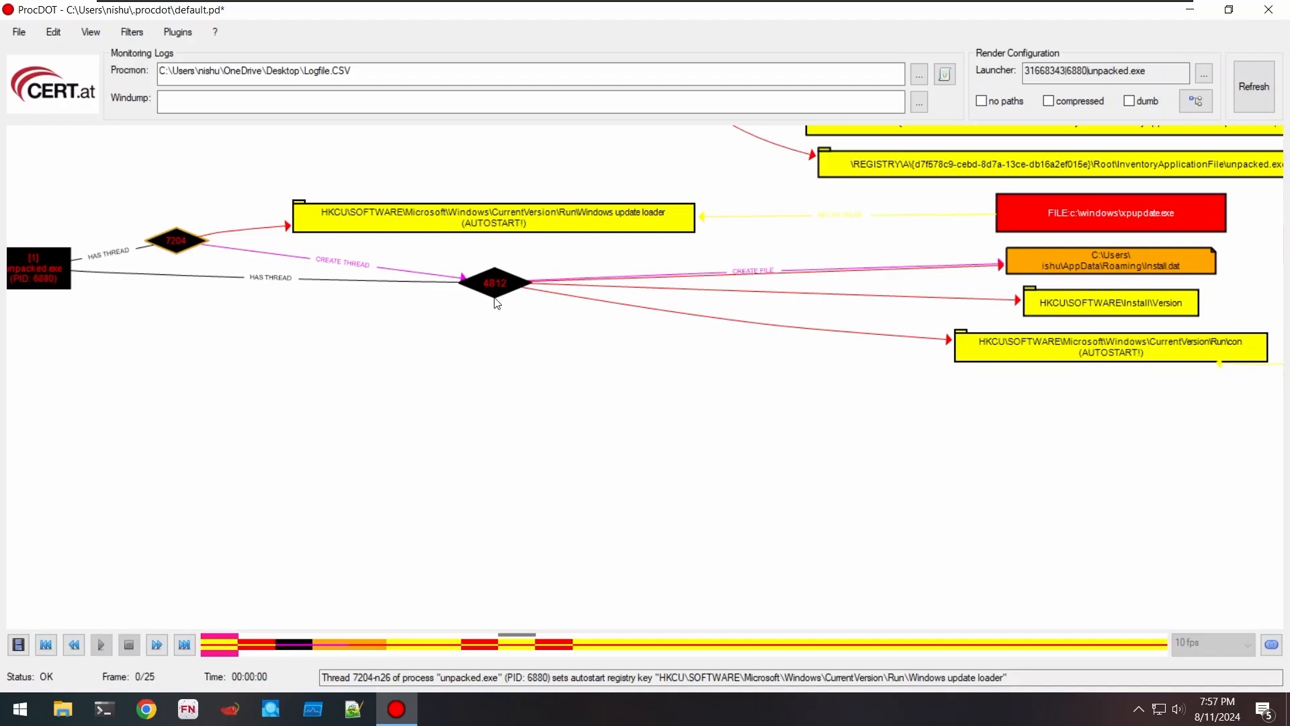
pyautogui.moveTo(631, 322); pyautogui.dragTo(324, 336)
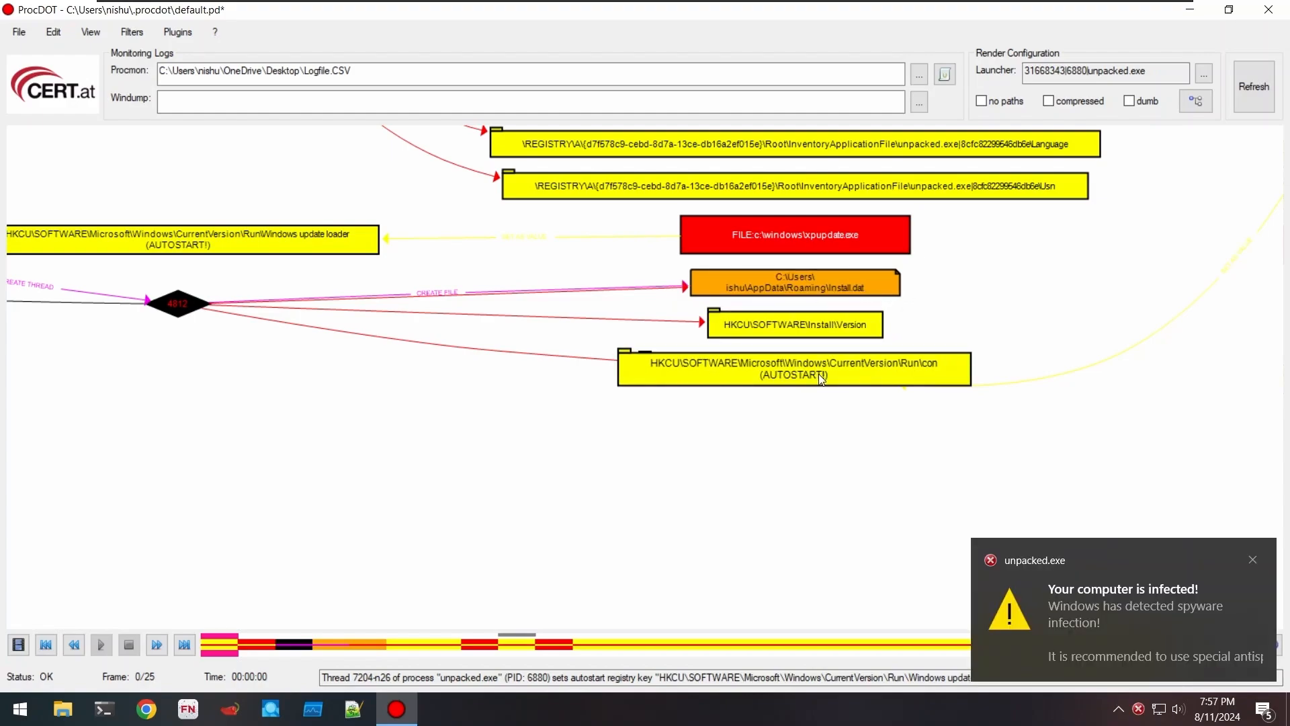
pyautogui.click(1254, 562)
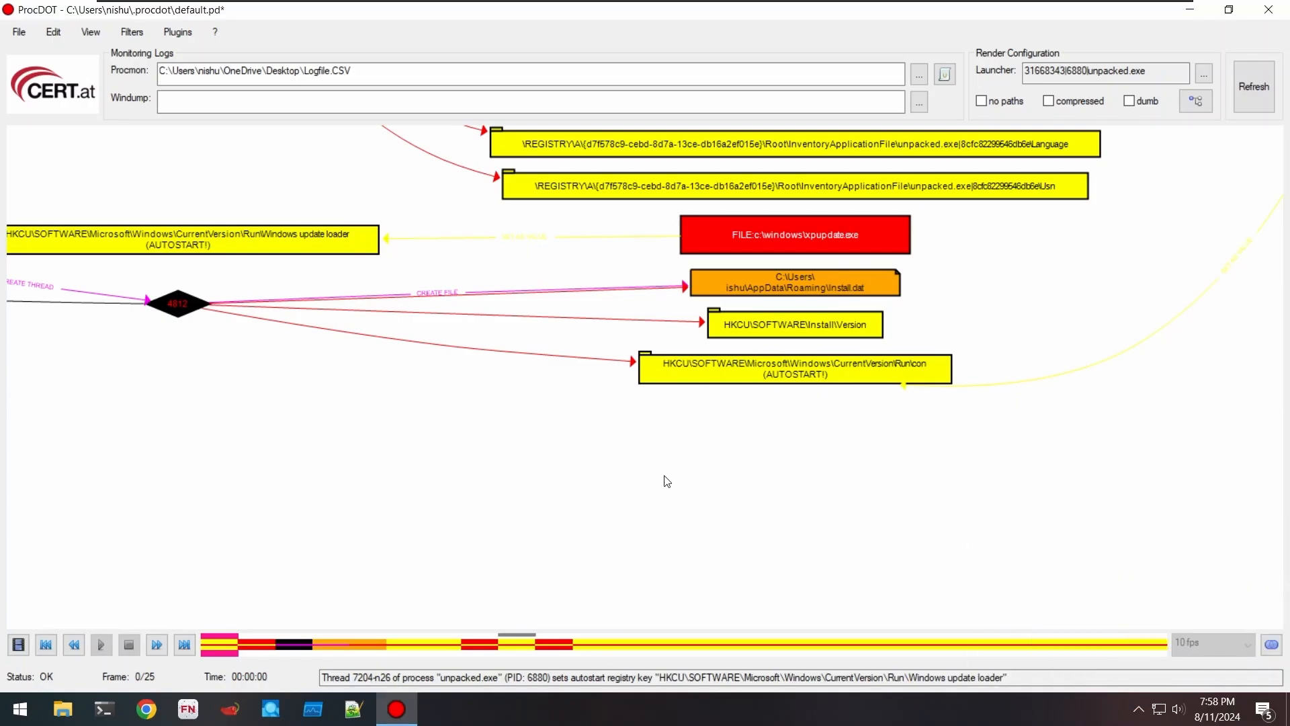
pyautogui.moveTo(726, 411); pyautogui.dragTo(705, 385)
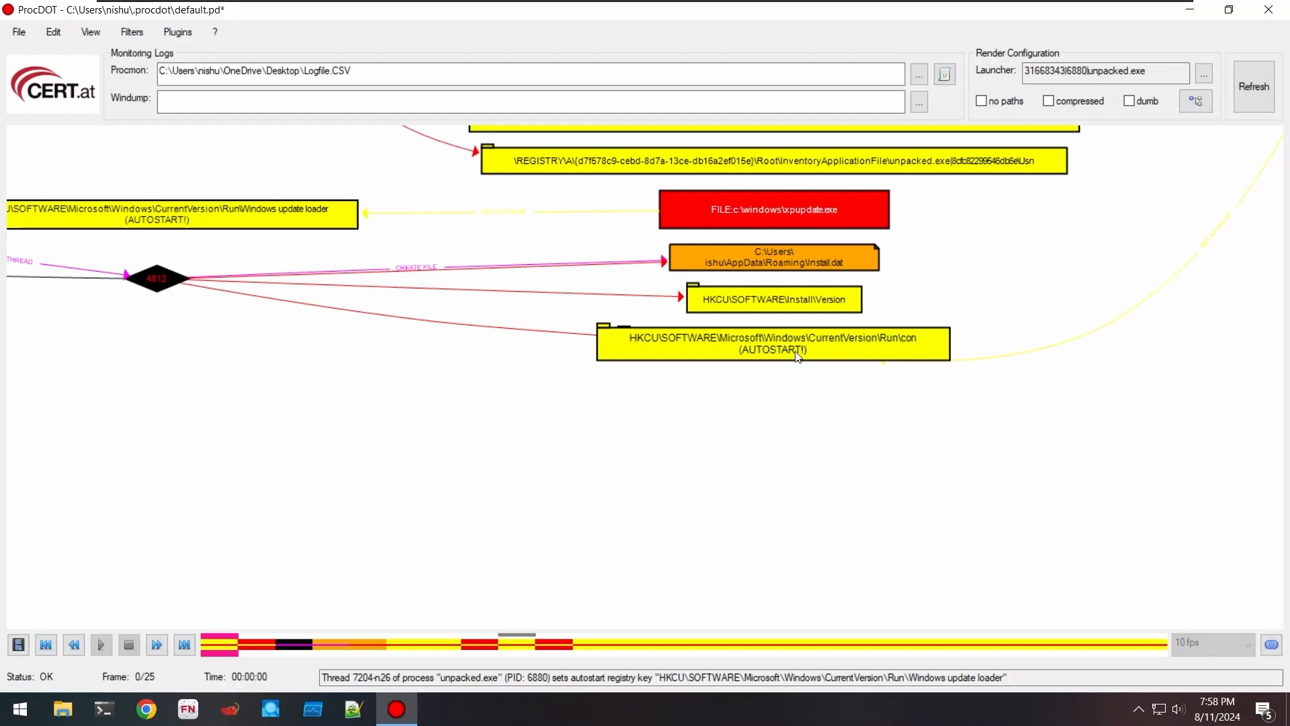
# - Follow the link between the Run\con autostart key and the desktop unpacked.exe file, and select that key's node to highlight it
pyautogui.moveTo(777, 439); pyautogui.dragTo(550, 272)
pyautogui.scroll(-1, 583, 364)
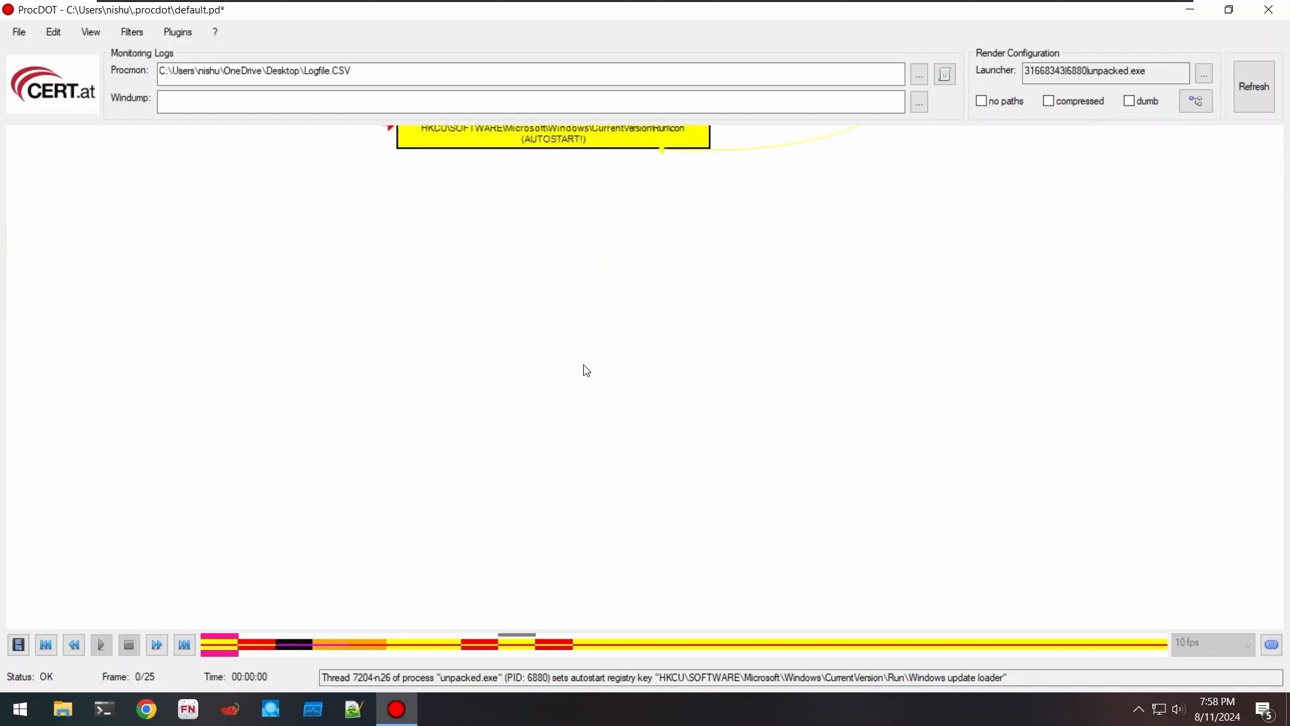
pyautogui.scroll(-1, 580, 347)
pyautogui.scroll(4, 608, 415)
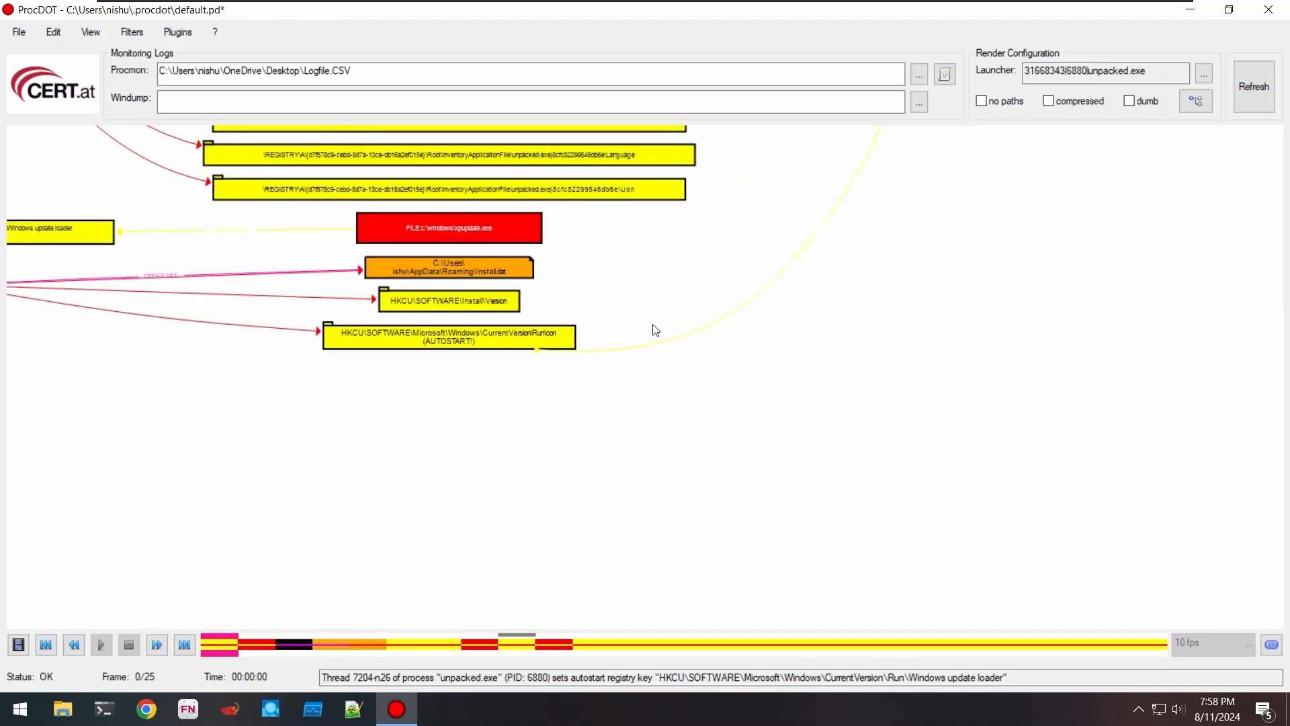
pyautogui.scroll(2, 706, 372)
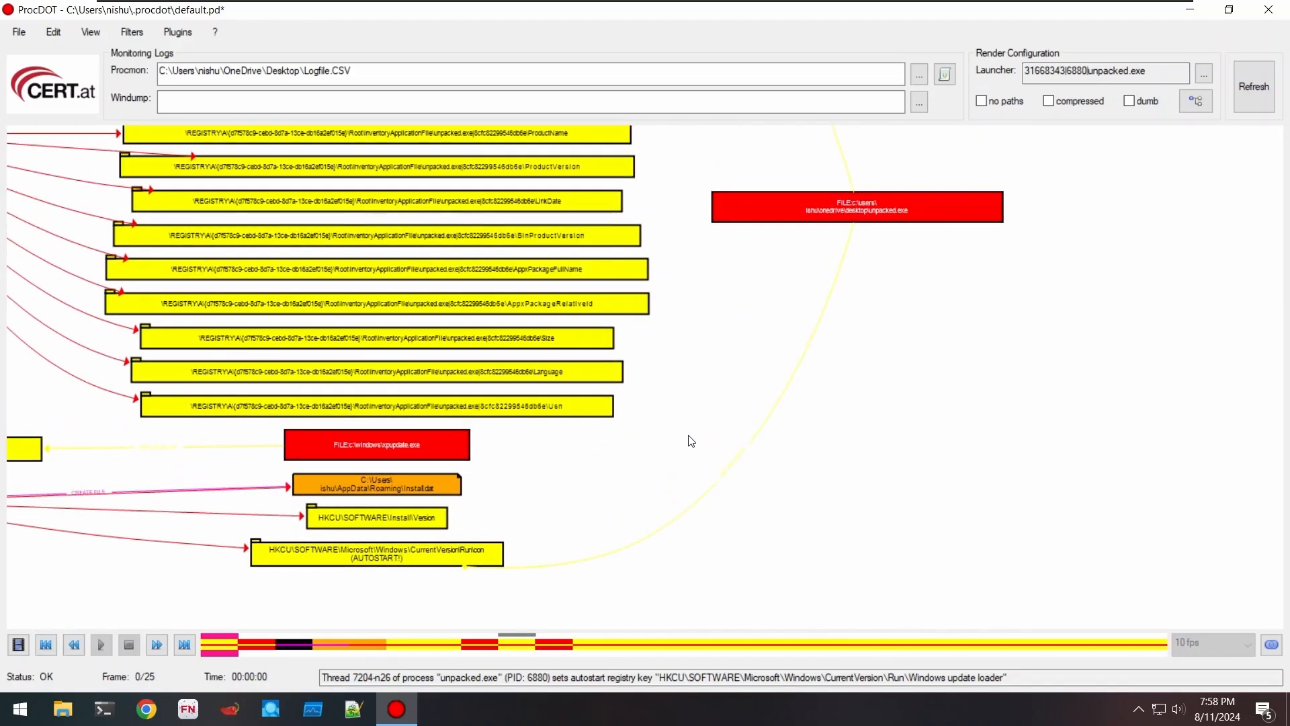
pyautogui.moveTo(688, 435); pyautogui.dragTo(638, 448)
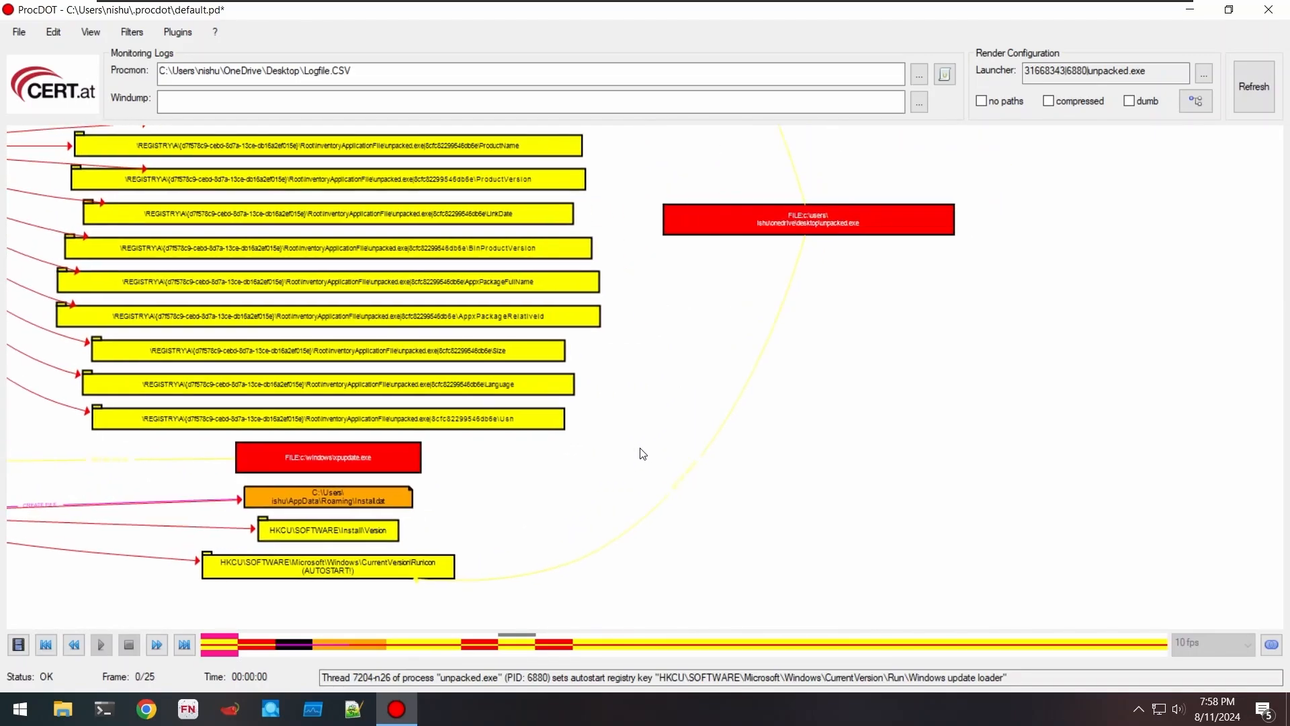
pyautogui.click(306, 579)
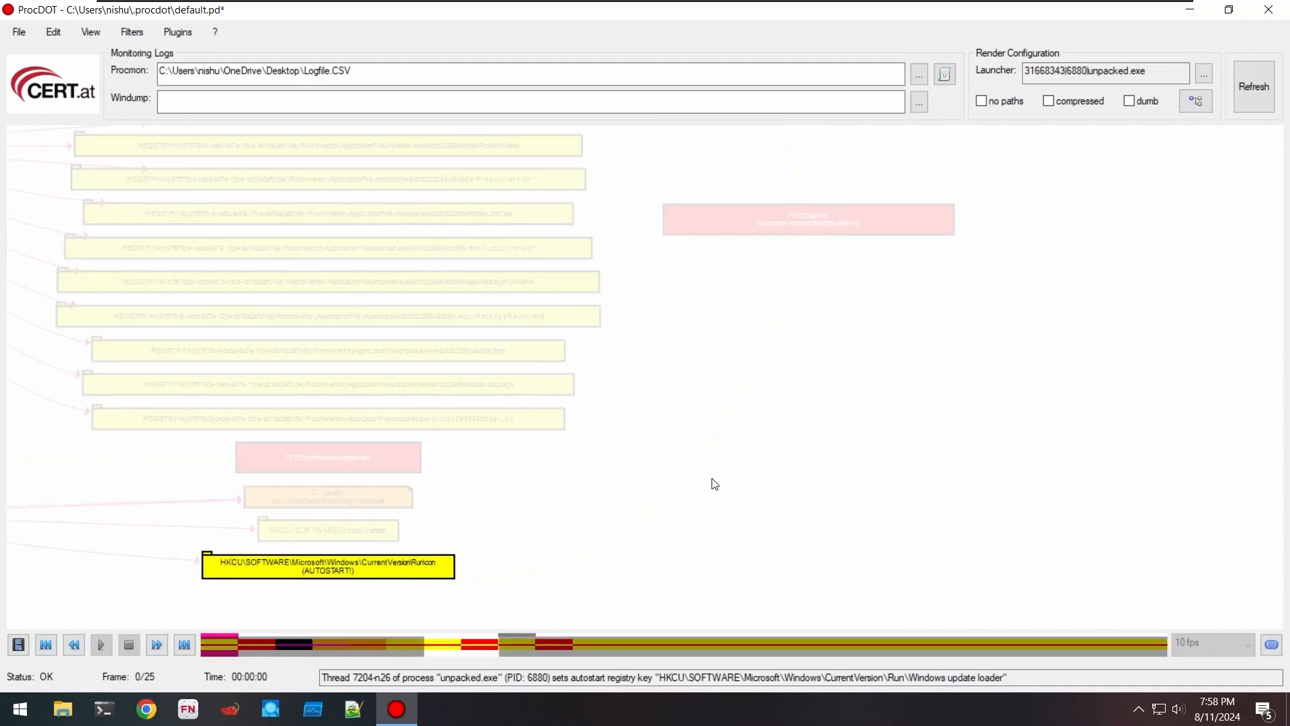
# - Clear the node highlight and retrace the link between the desktop unpacked.exe file and the Run\con autostart key
pyautogui.scroll(2, 715, 484)
pyautogui.moveTo(821, 282); pyautogui.dragTo(762, 432)
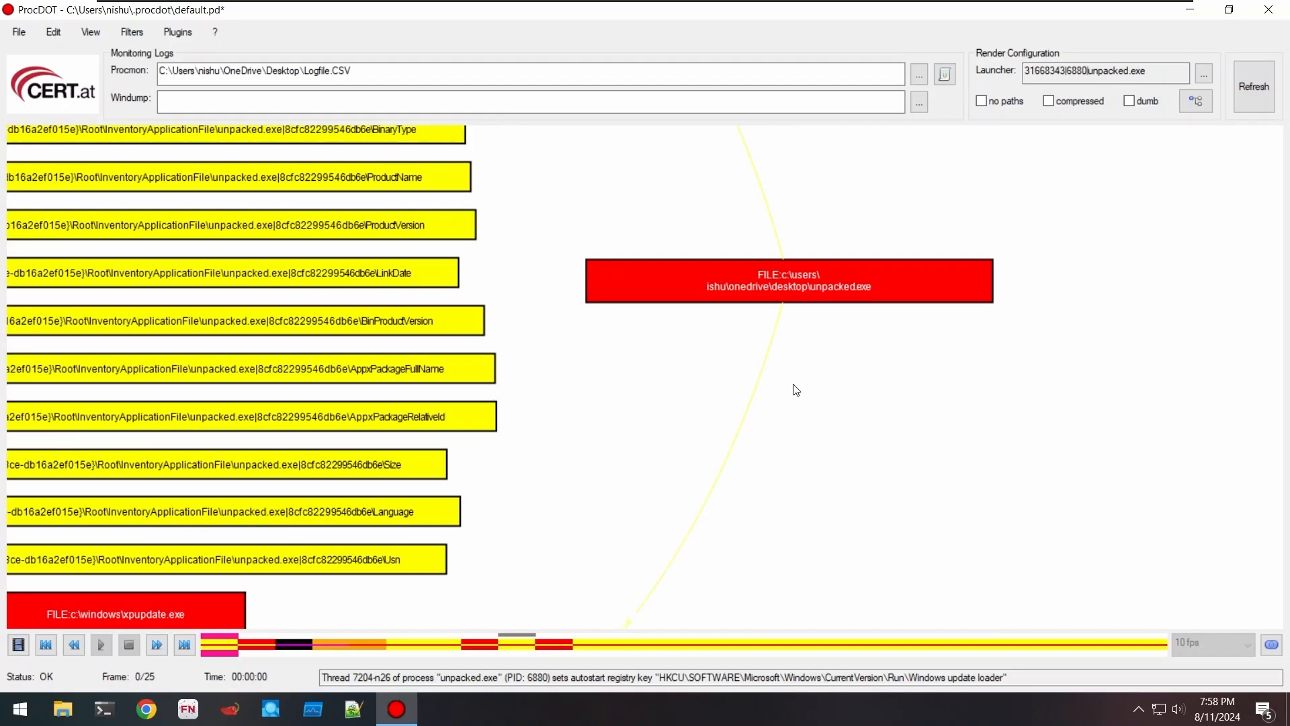
pyautogui.scroll(-1, 794, 376)
pyautogui.moveTo(771, 445); pyautogui.dragTo(825, 293)
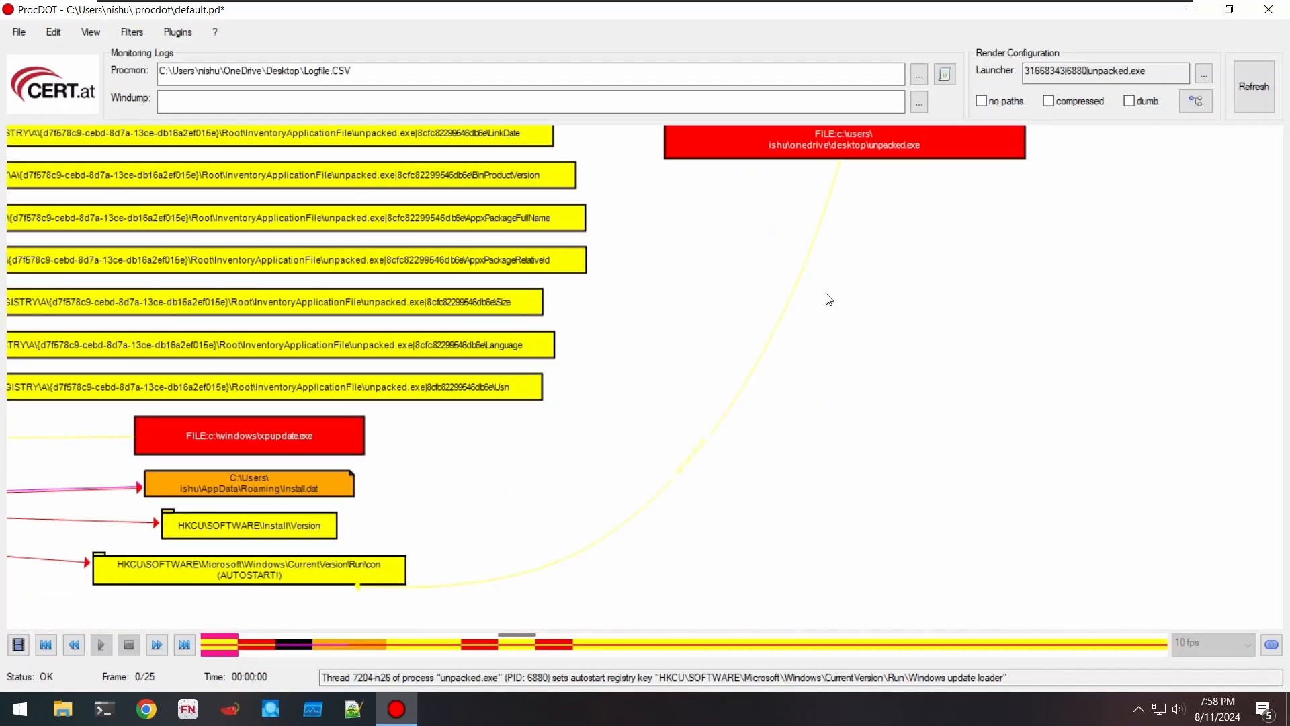
pyautogui.moveTo(792, 397); pyautogui.dragTo(827, 321)
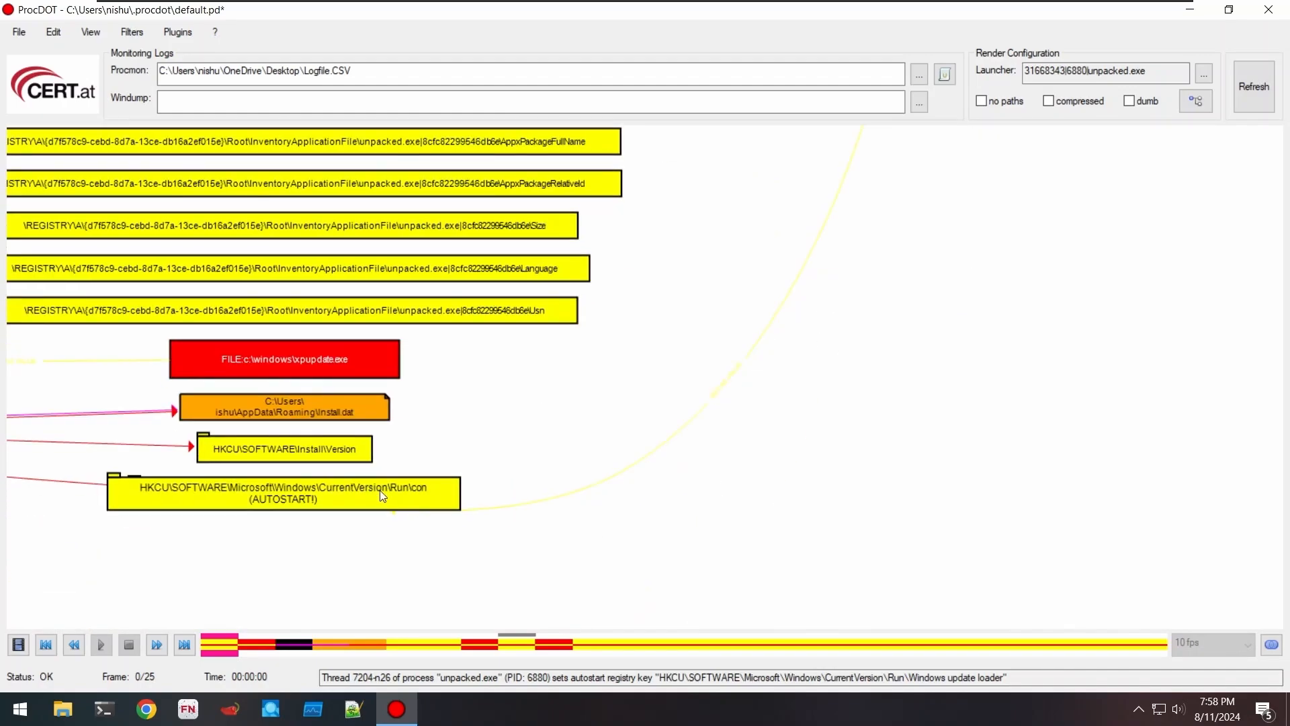
pyautogui.moveTo(858, 461); pyautogui.dragTo(855, 618)
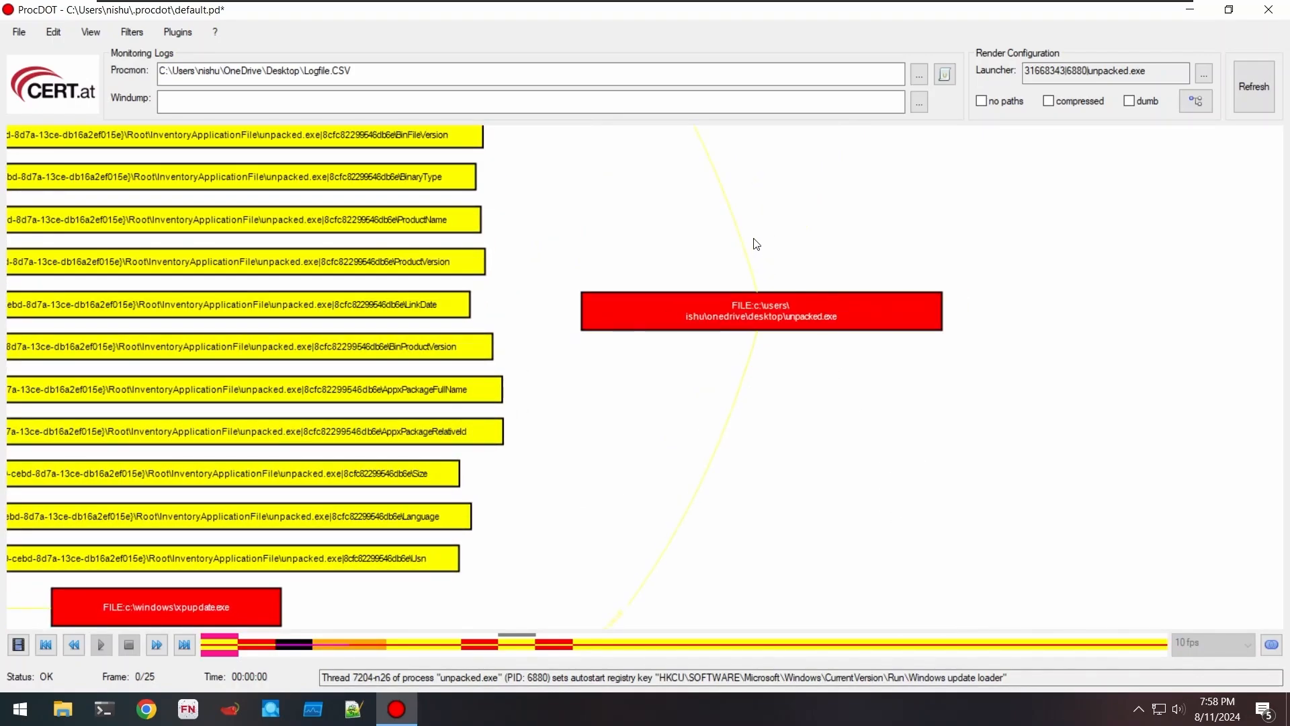
# - Follow the unpacked.exe file's link to the LowerCaseLongPath registry entry and trace the InventoryApplicationFile entries back to the svchost.exe thread
pyautogui.moveTo(772, 330); pyautogui.dragTo(906, 513)
pyautogui.moveTo(685, 316); pyautogui.dragTo(818, 432)
pyautogui.moveTo(772, 381)
pyautogui.mouseDown()
pyautogui.moveTo(795, 399)
pyautogui.moveTo(772, 356)
pyautogui.mouseUp()
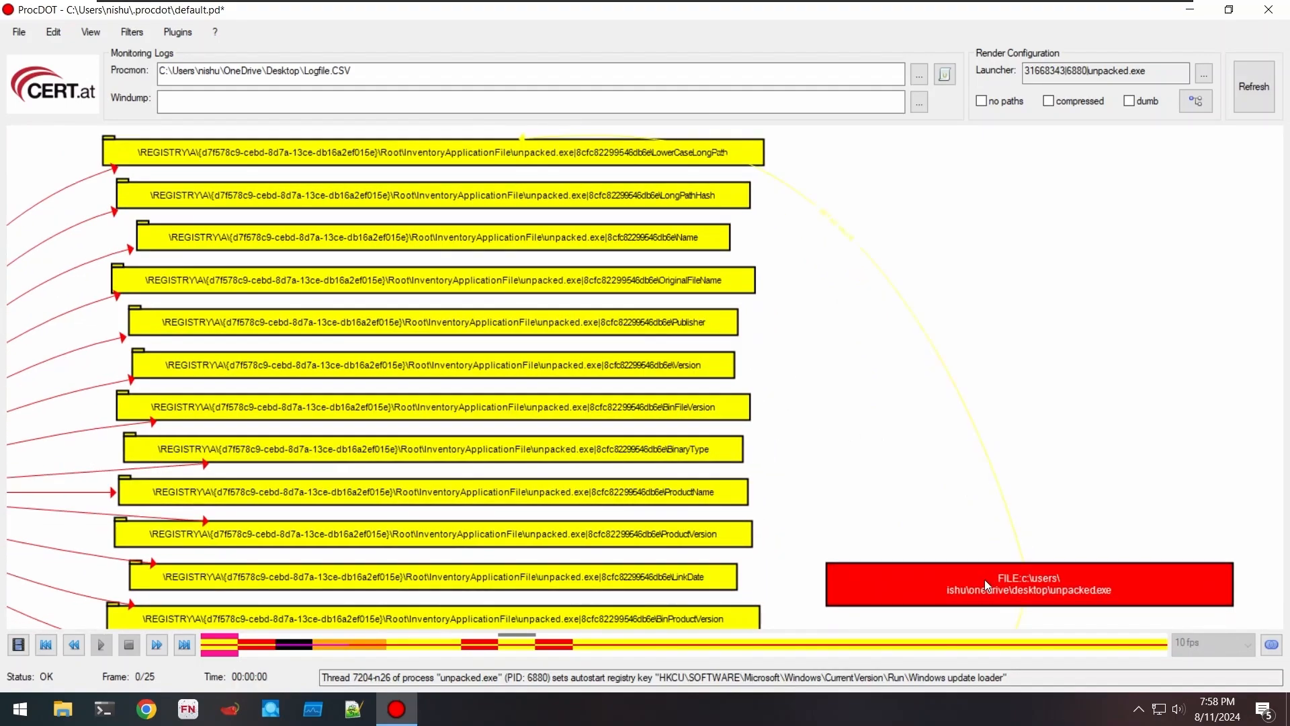
pyautogui.moveTo(825, 431); pyautogui.dragTo(891, 467)
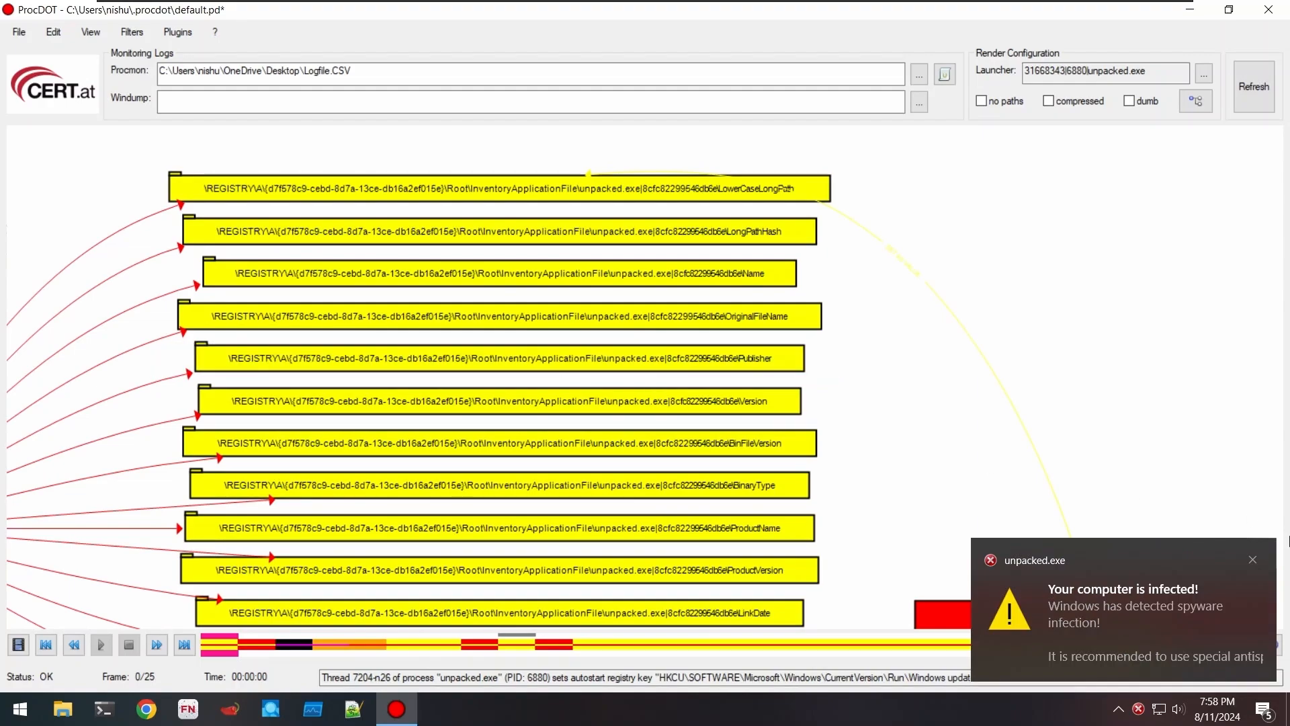
pyautogui.moveTo(80, 293); pyautogui.dragTo(142, 173)
pyautogui.moveTo(145, 276); pyautogui.dragTo(240, 165)
pyautogui.moveTo(139, 380); pyautogui.dragTo(711, 413)
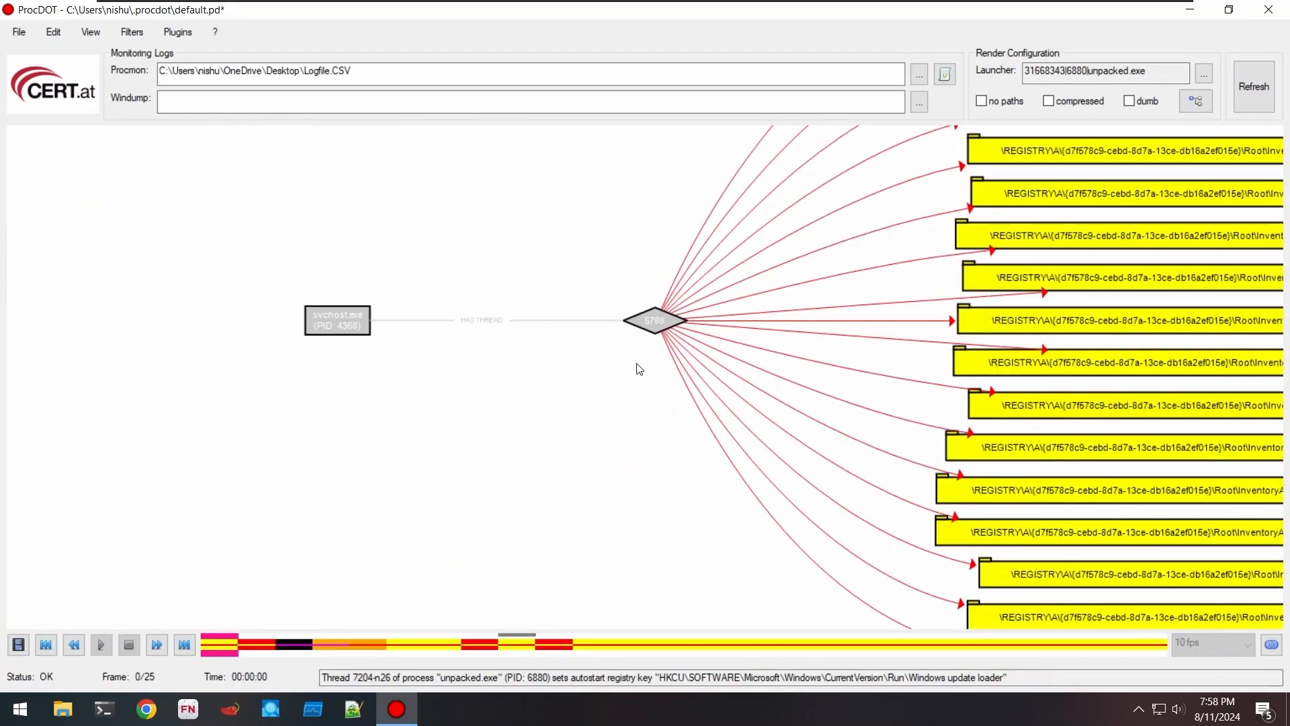
# - Review the svchost.exe and unpacked.exe branches of the graph together, including their links to the desktop unpacked.exe file
pyautogui.scroll(-2, 616, 381)
pyautogui.moveTo(605, 467); pyautogui.dragTo(535, 211)
pyautogui.scroll(-2, 523, 251)
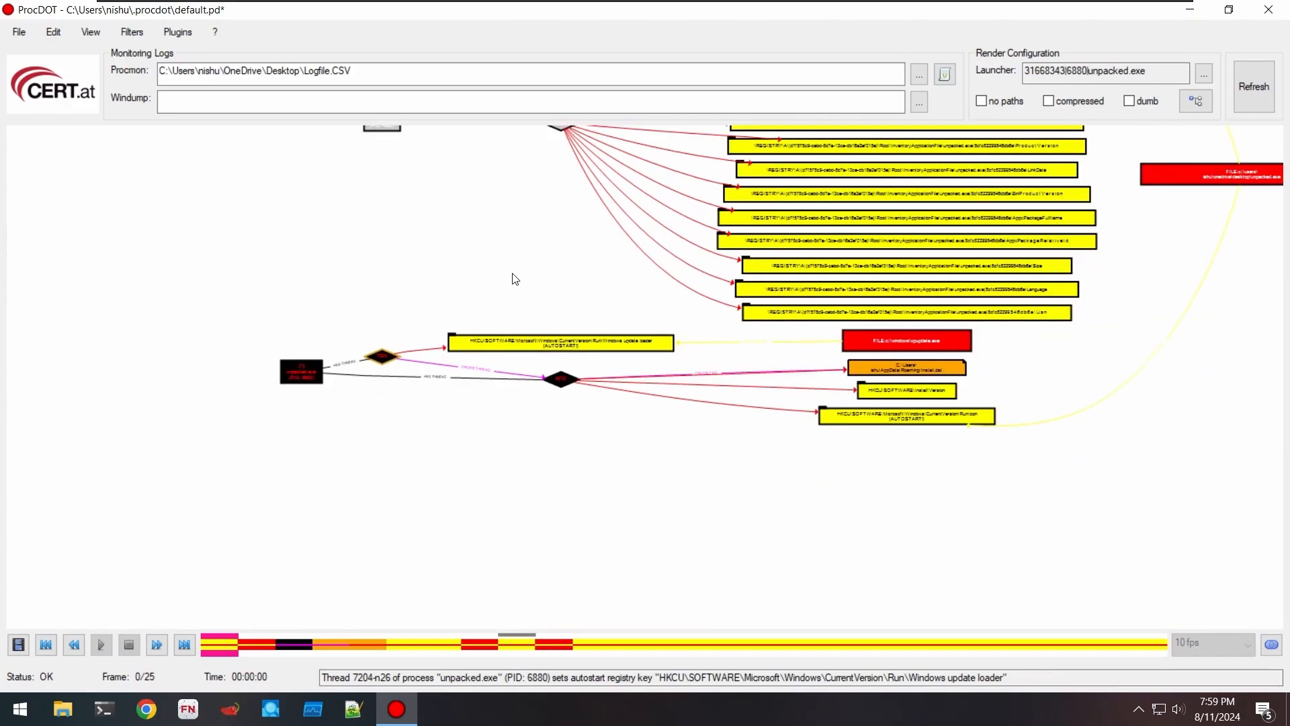
pyautogui.scroll(-3, 514, 281)
pyautogui.moveTo(1008, 400); pyautogui.dragTo(879, 571)
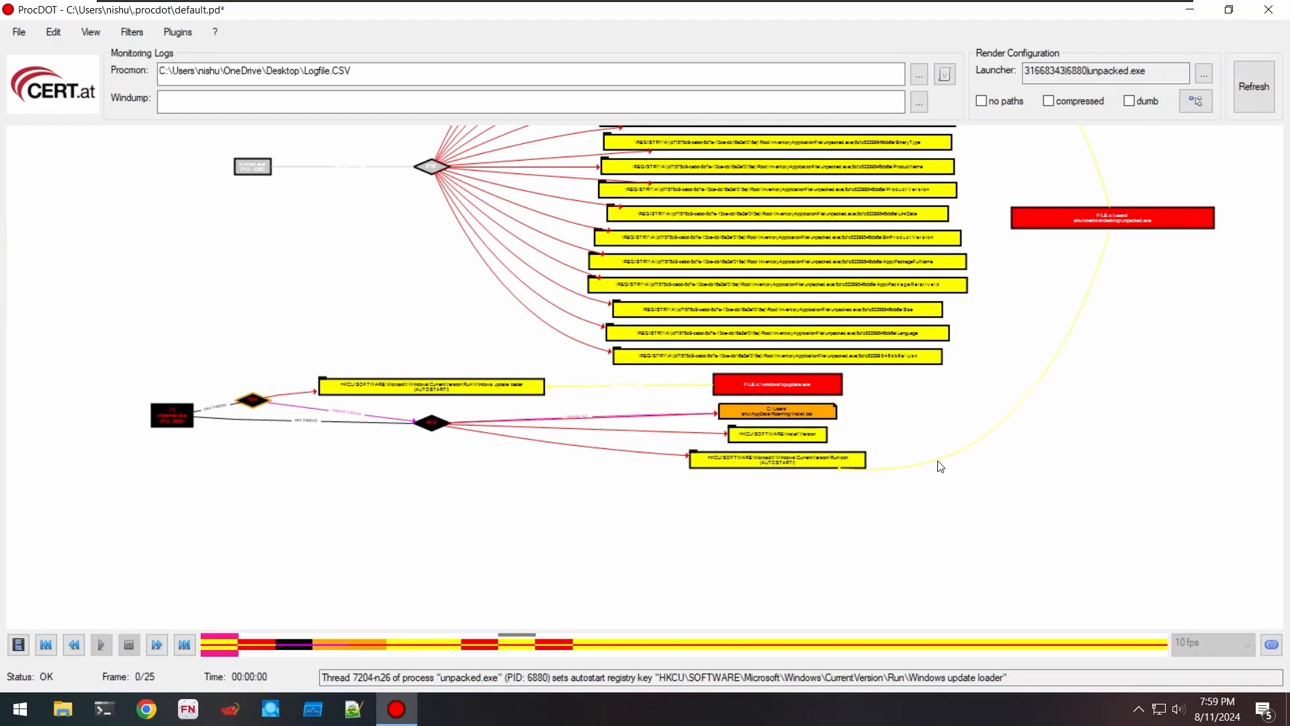
pyautogui.moveTo(968, 406); pyautogui.dragTo(889, 452)
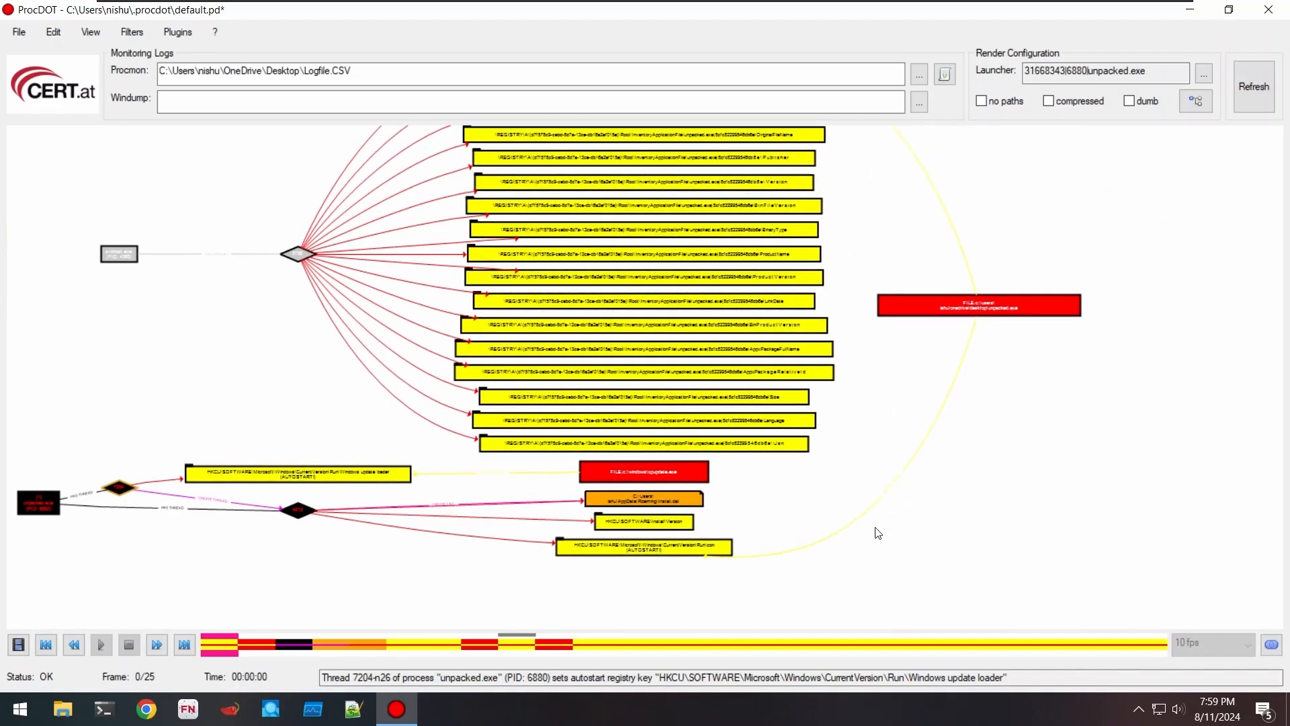
pyautogui.moveTo(878, 309); pyautogui.dragTo(849, 452)
pyautogui.moveTo(824, 508); pyautogui.dragTo(1034, 345)
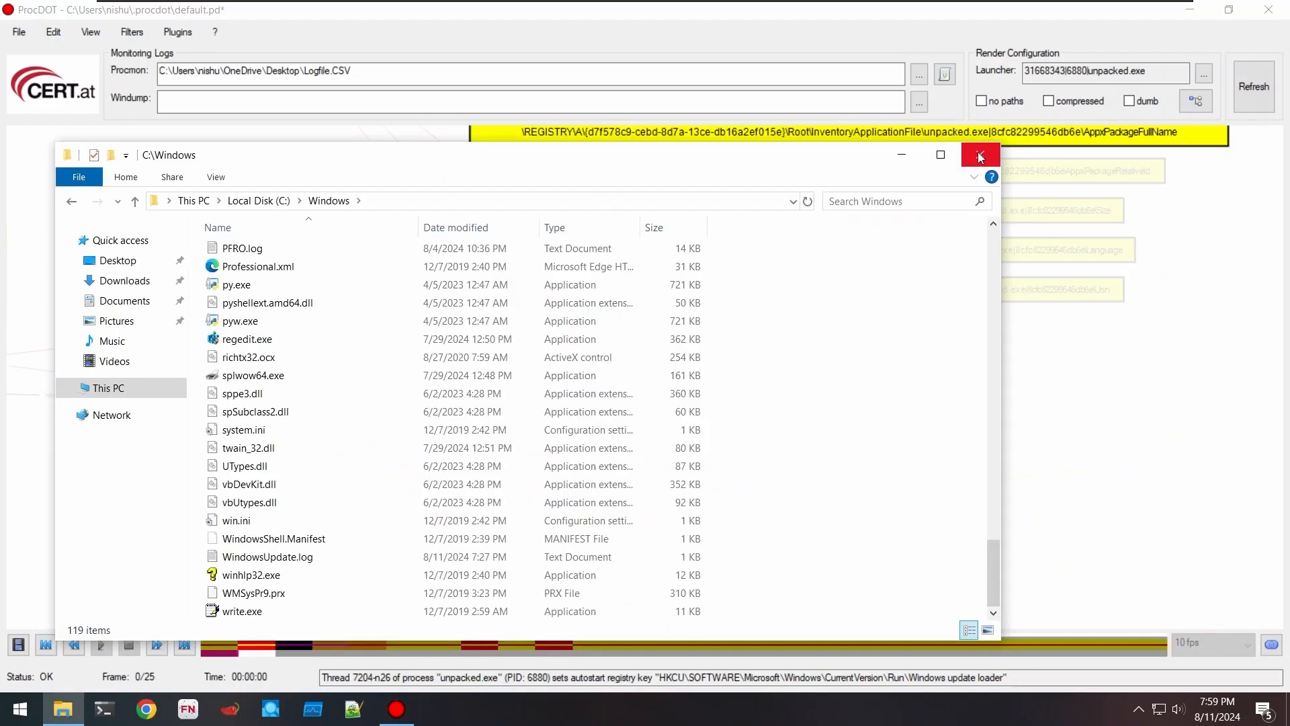
# - Close the C:\Windows folder window and recheck the file and registry entries written by thread 4812
pyautogui.click(980, 156)
pyautogui.scroll(3, 700, 590)
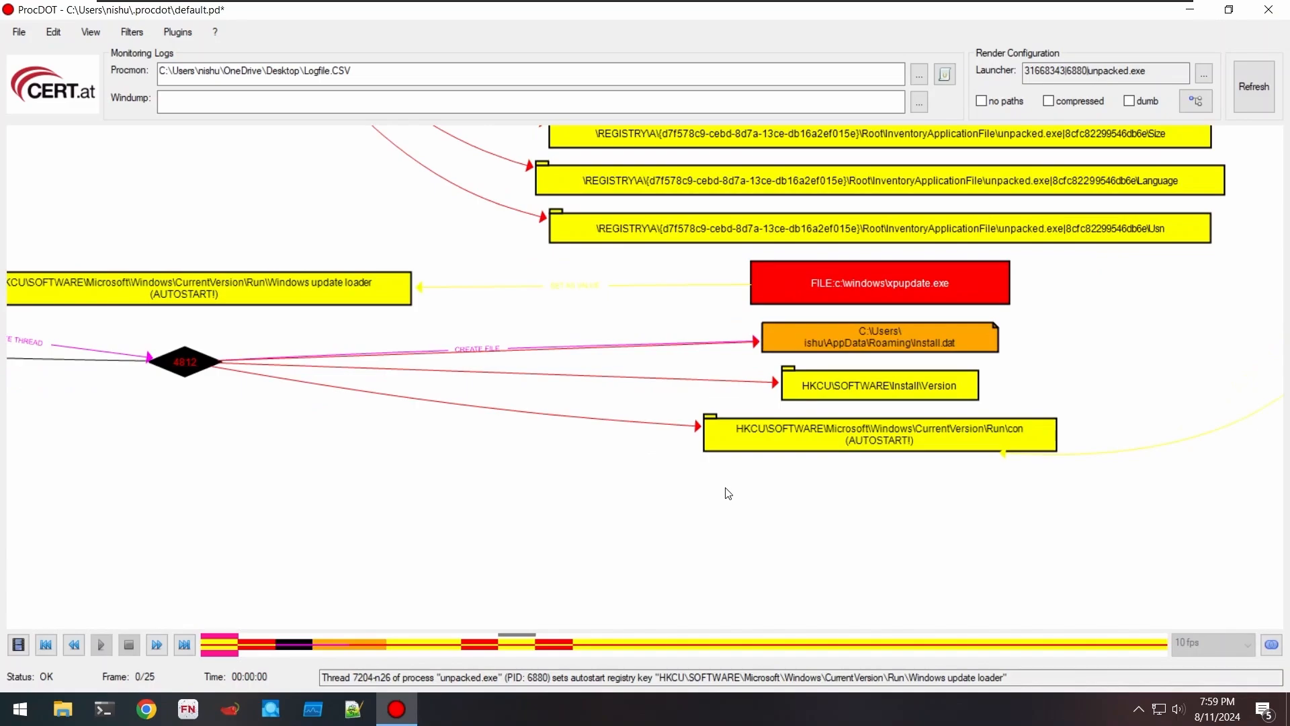
pyautogui.scroll(-2, 729, 493)
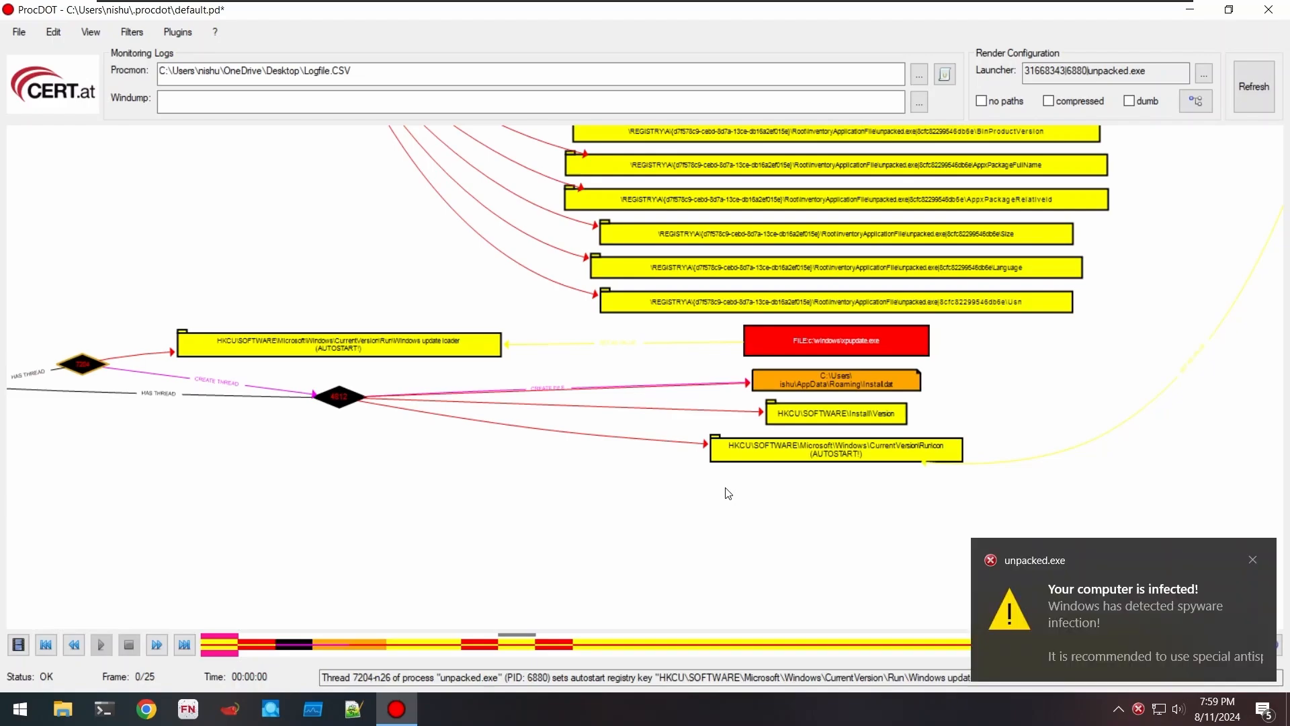
# - Close ProcDOT, saving the current session, and dismiss the unpacked.exe infection notification
pyautogui.click(1273, 12)
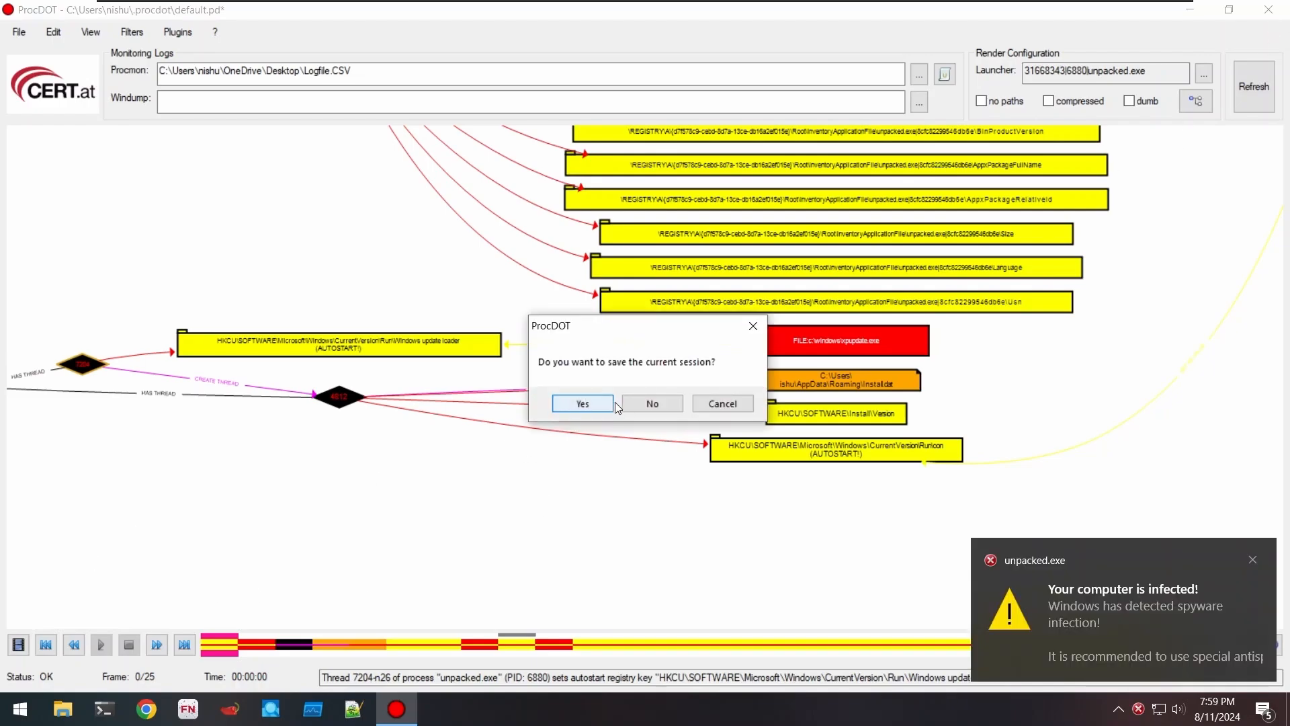
pyautogui.click(592, 403)
pyautogui.click(1253, 560)
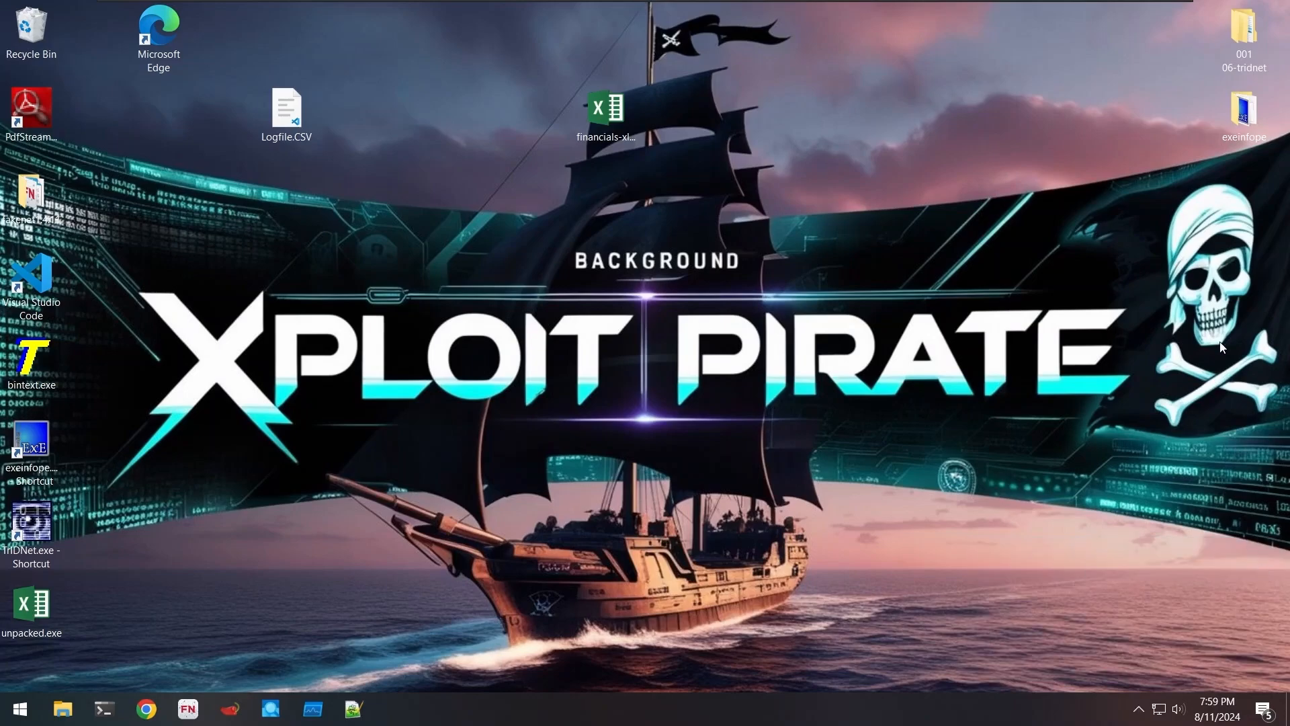
pyautogui.click(477, 198)
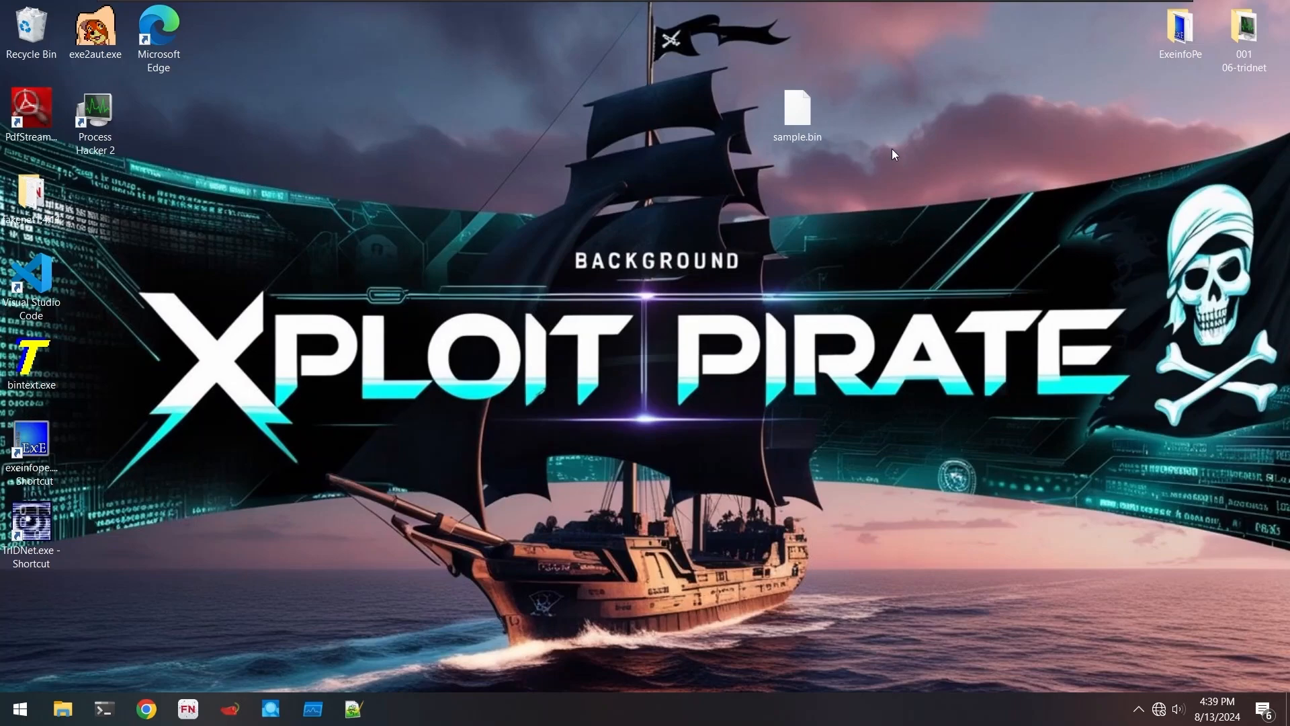
# - Identify the file type of the desktop file sample.bin with TrIDNet, and close the tool
pyautogui.click(798, 114)
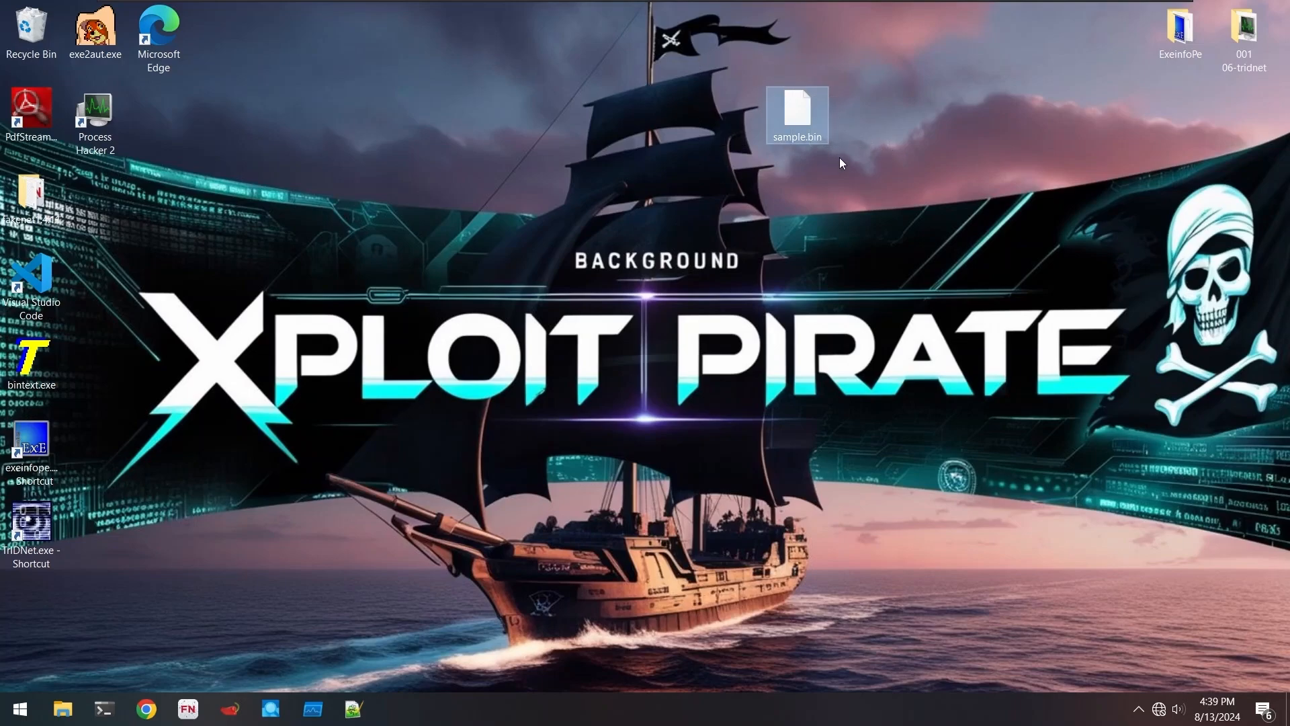
pyautogui.moveTo(840, 157); pyautogui.dragTo(752, 55)
pyautogui.click(35, 544)
pyautogui.doubleClick(34, 543)
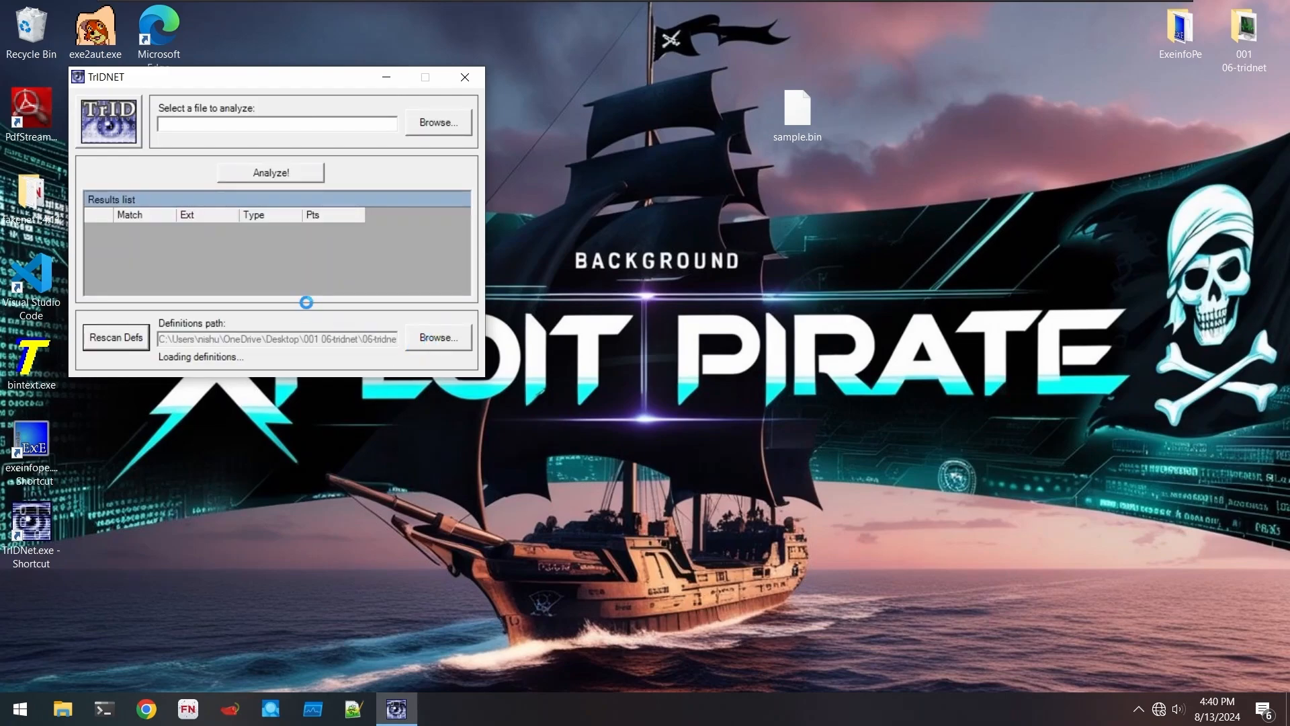
pyautogui.moveTo(206, 80); pyautogui.dragTo(325, 54)
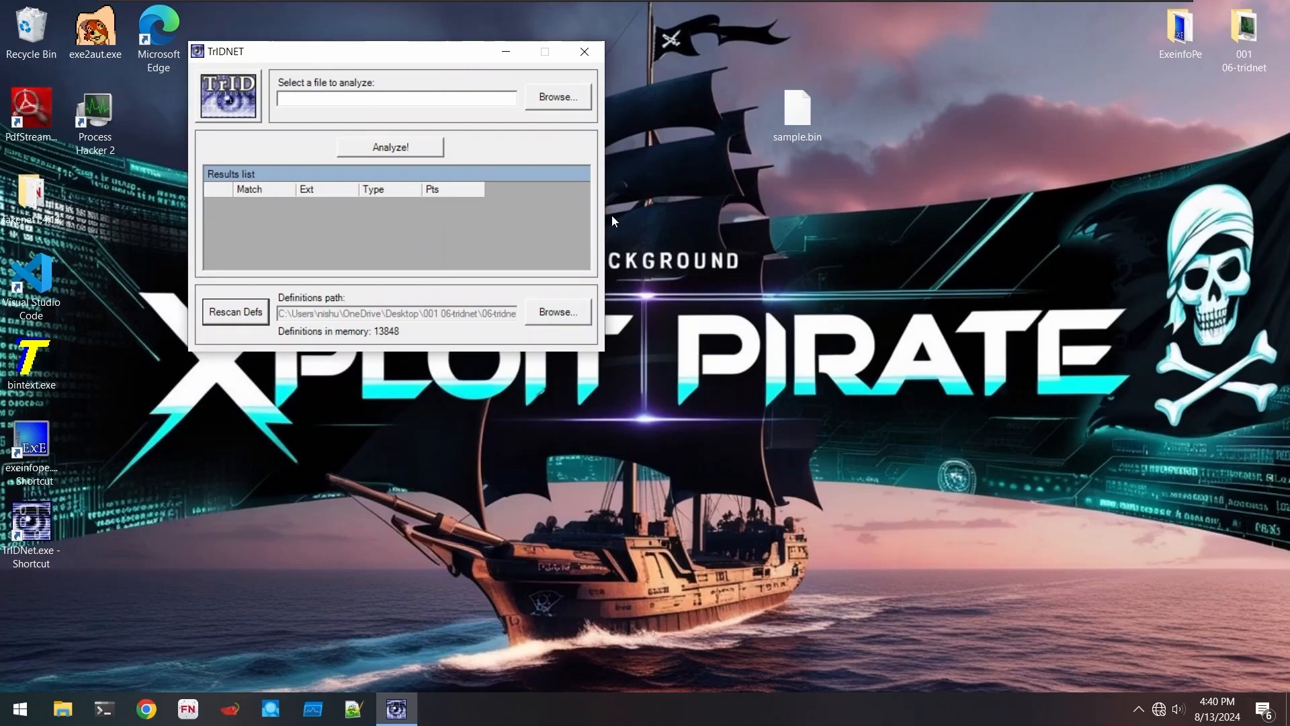
pyautogui.moveTo(796, 111); pyautogui.dragTo(295, 104)
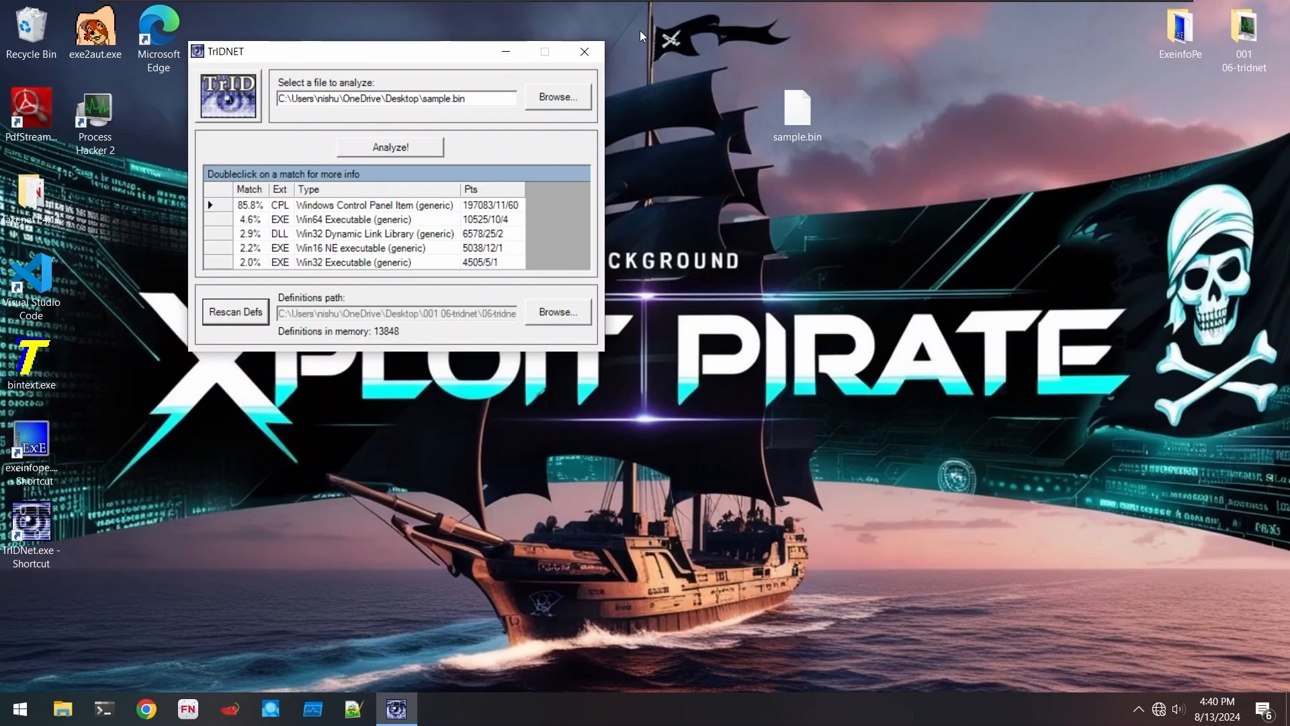
pyautogui.click(578, 59)
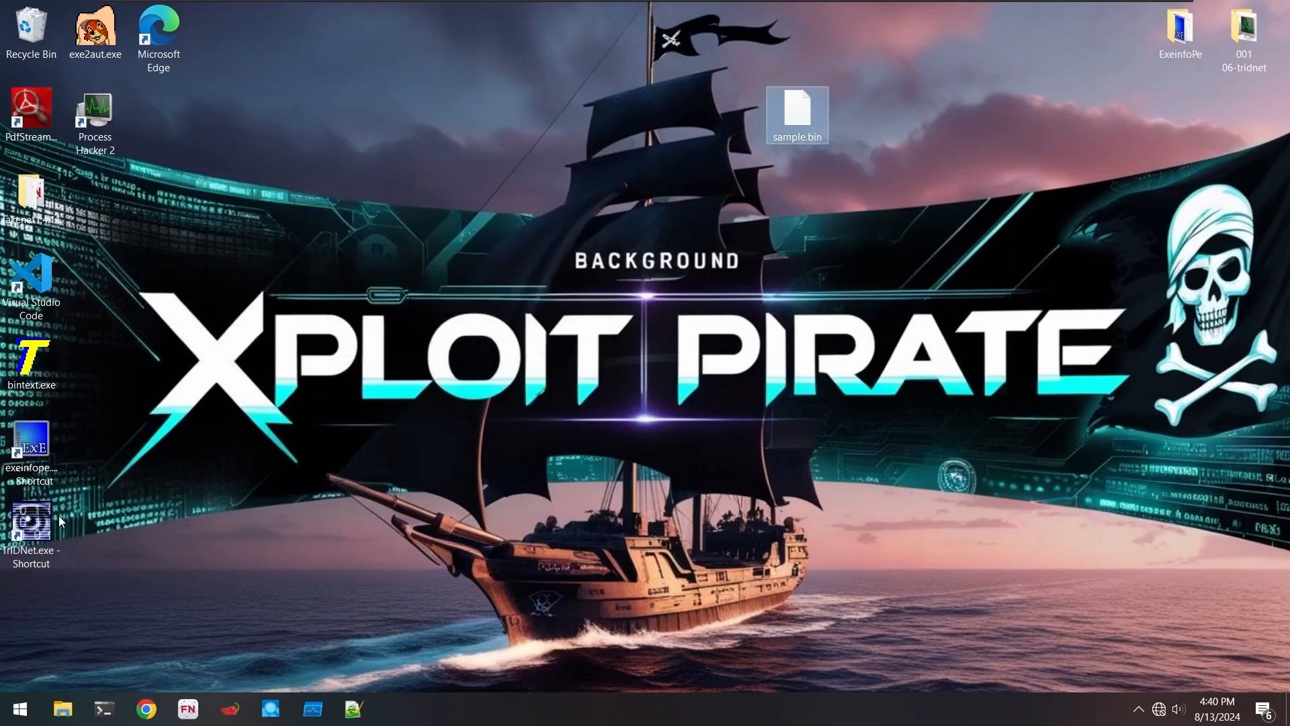
# - Load sample.bin into Exeinfo PE and examine its architecture, compiler signature and unpack info
pyautogui.doubleClick(54, 449)
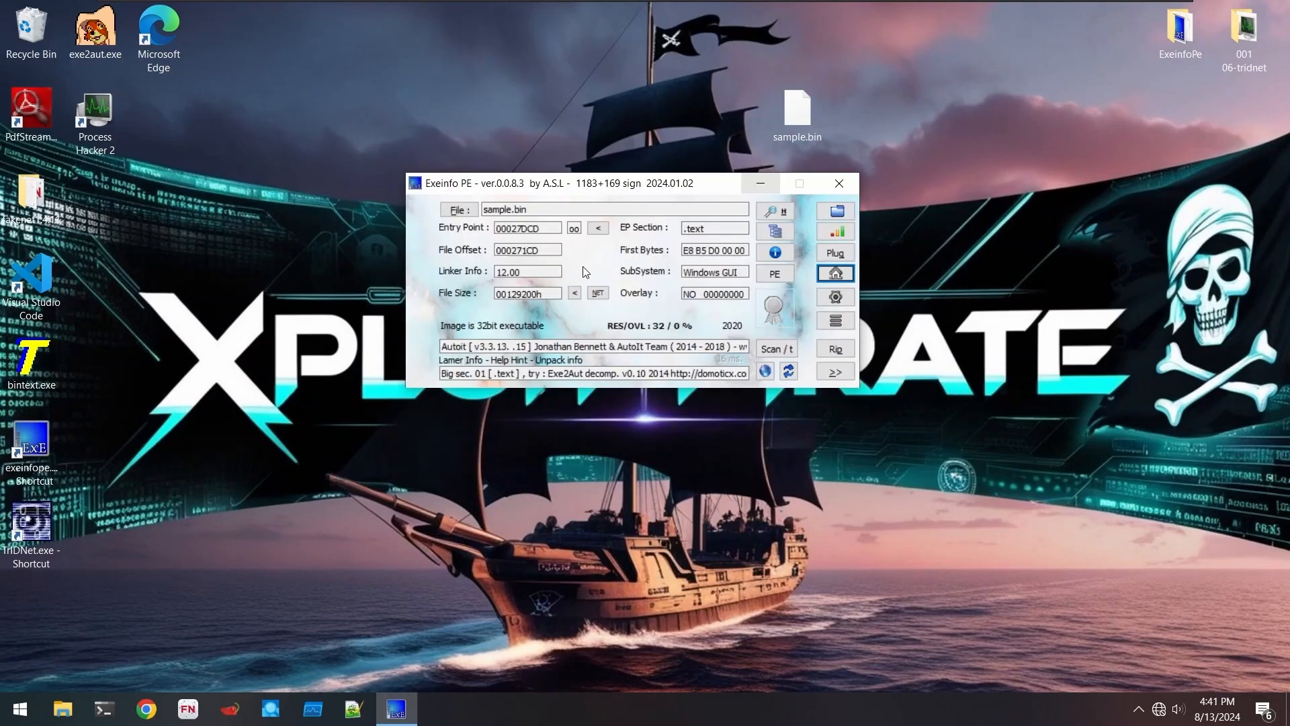
pyautogui.moveTo(538, 338)
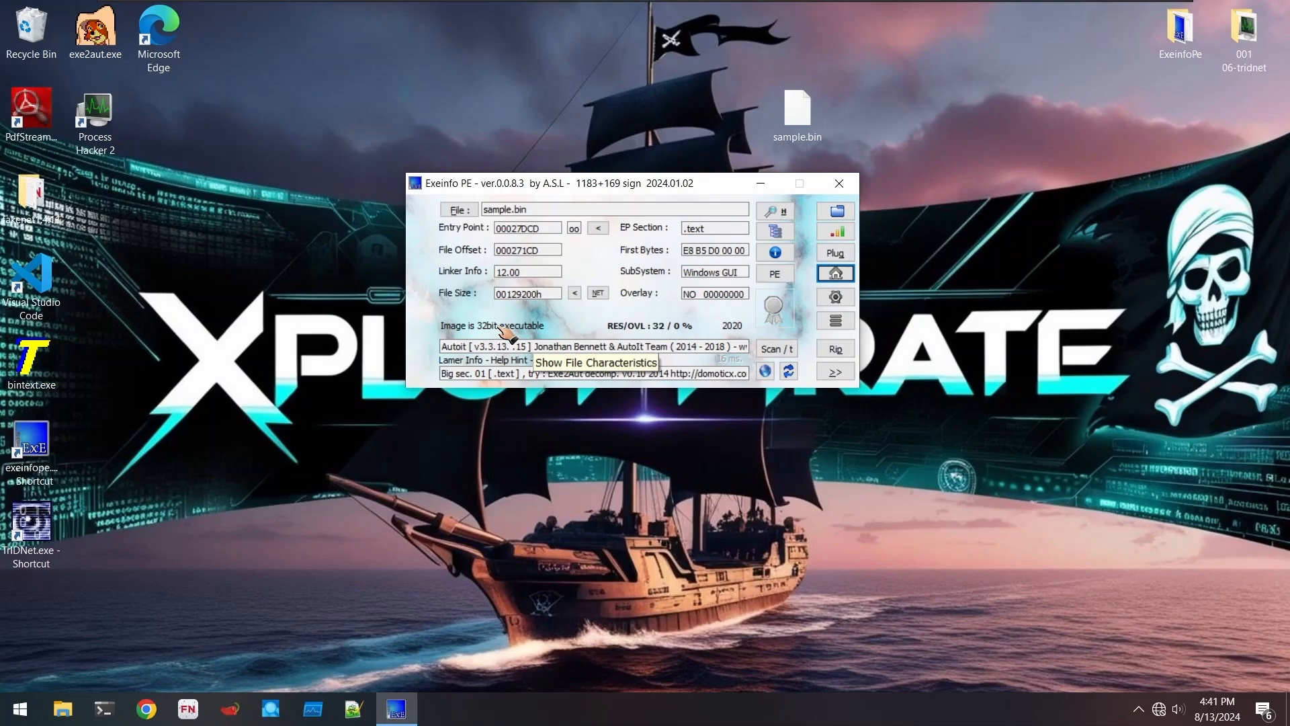
pyautogui.moveTo(443, 357)
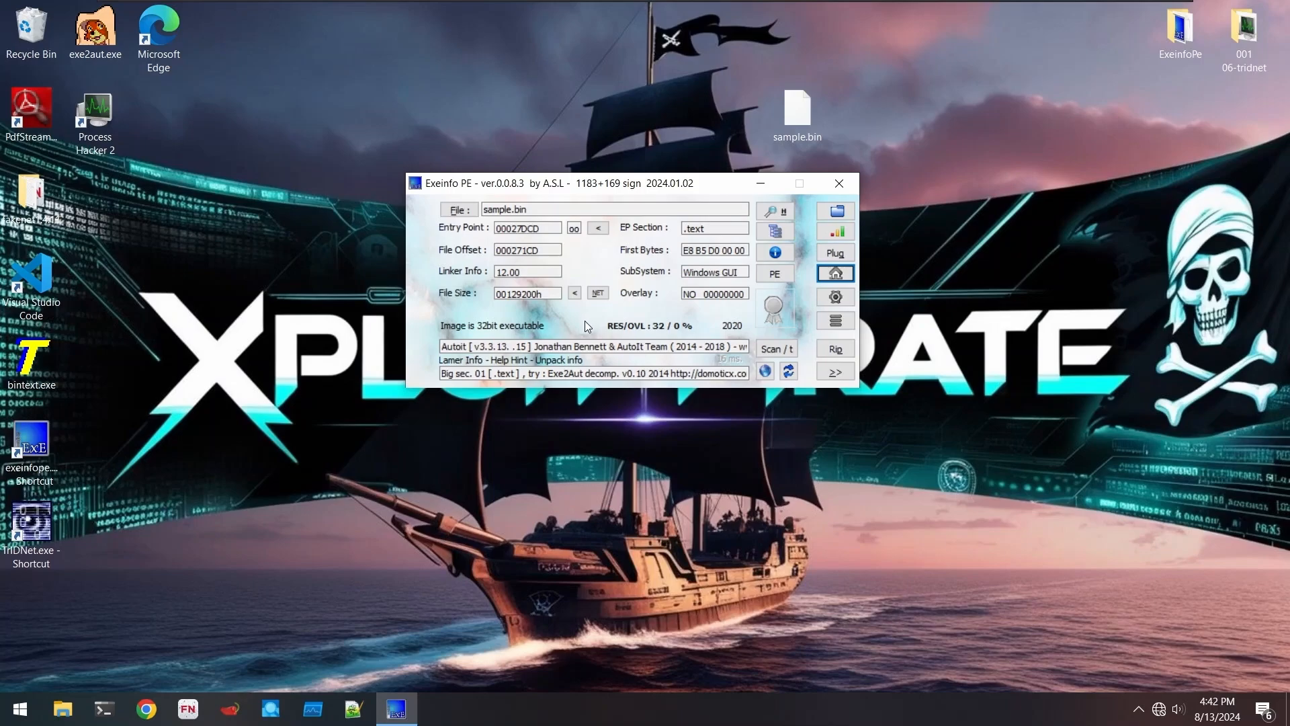
# - Open the list of installed programs
pyautogui.moveTo(630, 392)
pyautogui.press('super')
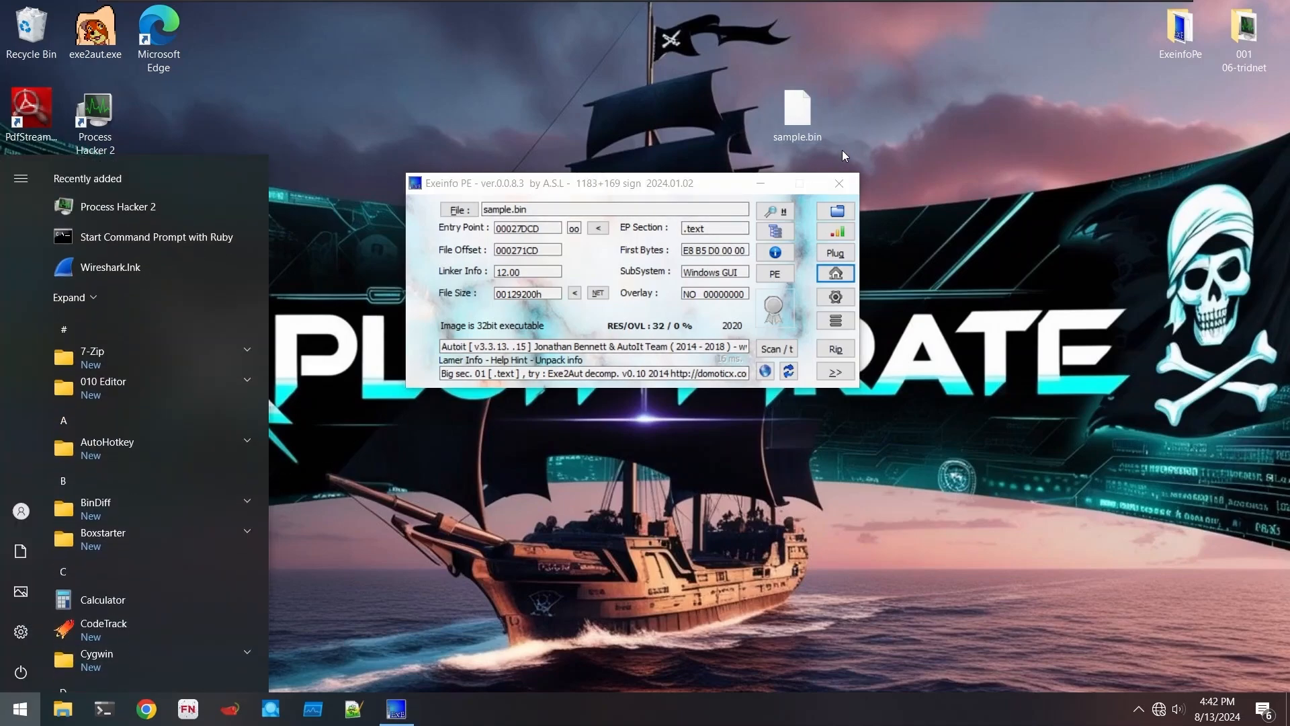
# - Launch exe2aut.exe, minimize the Exeinfo PE window and accept the decompiler's disclaimer
pyautogui.write('exe')
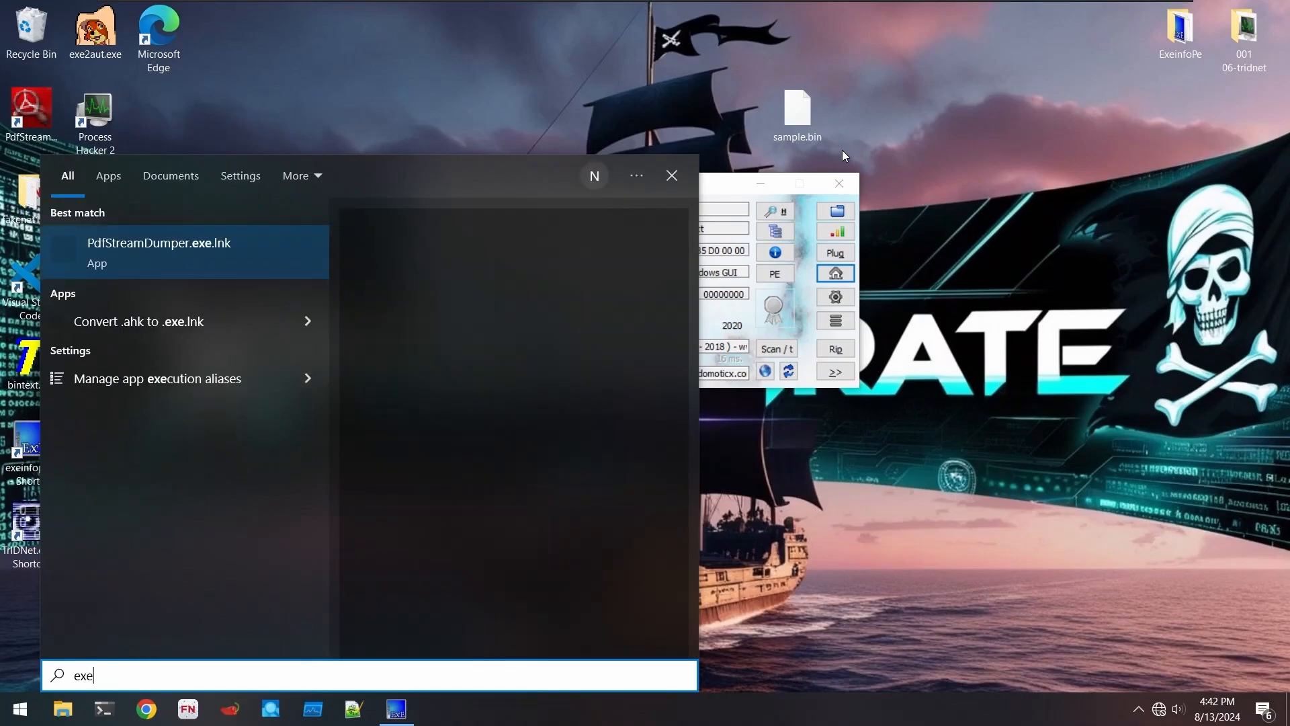
pyautogui.press('Down')
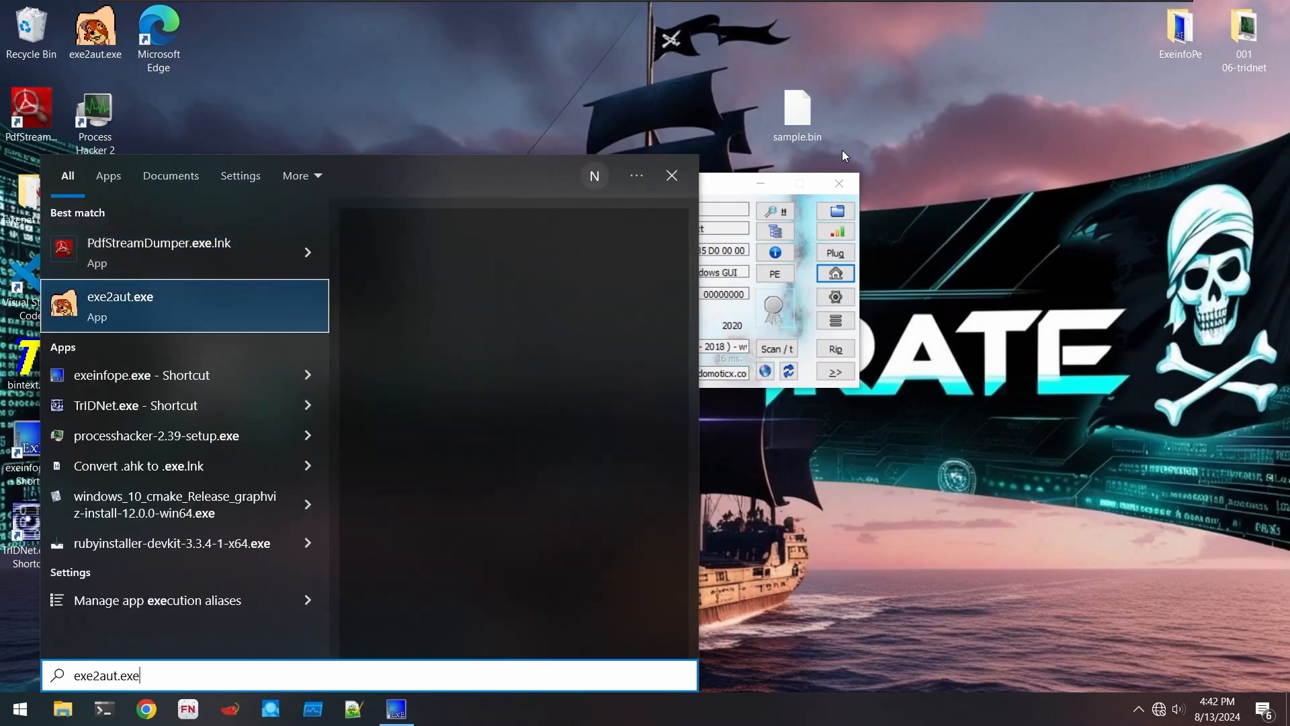
pyautogui.press('Return')
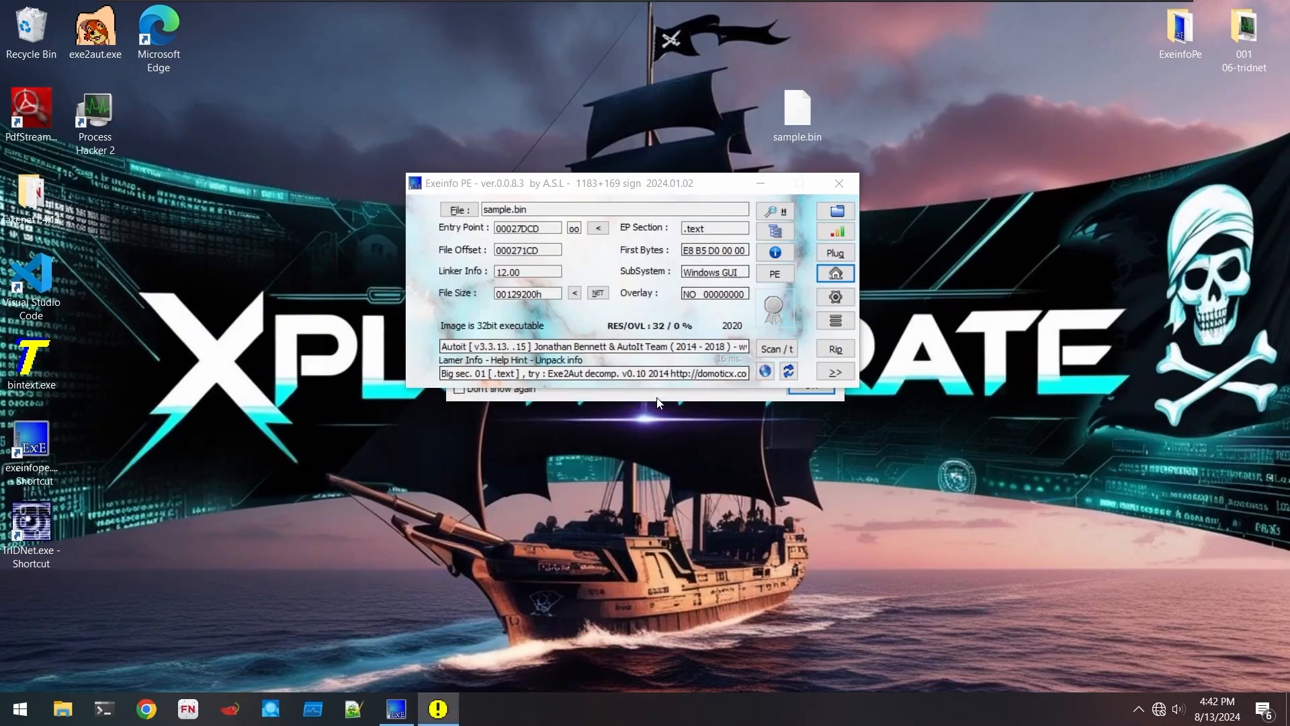
pyautogui.click(761, 184)
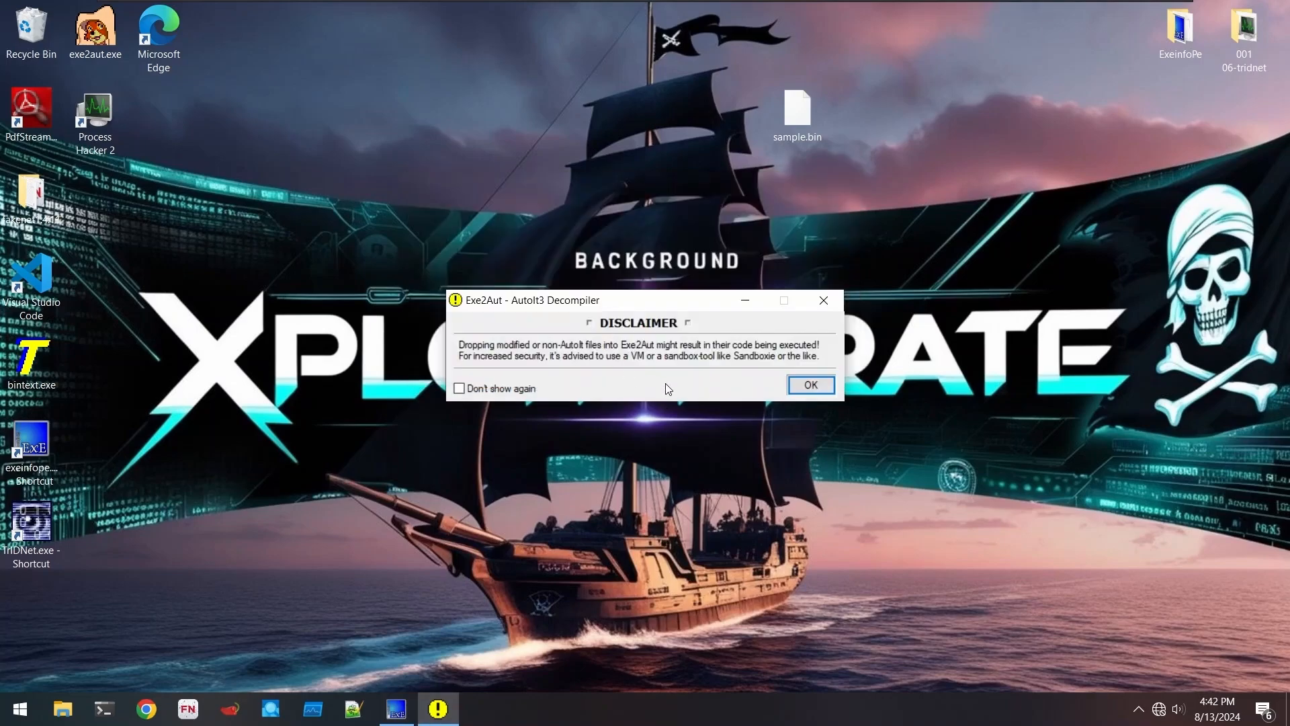
pyautogui.click(807, 383)
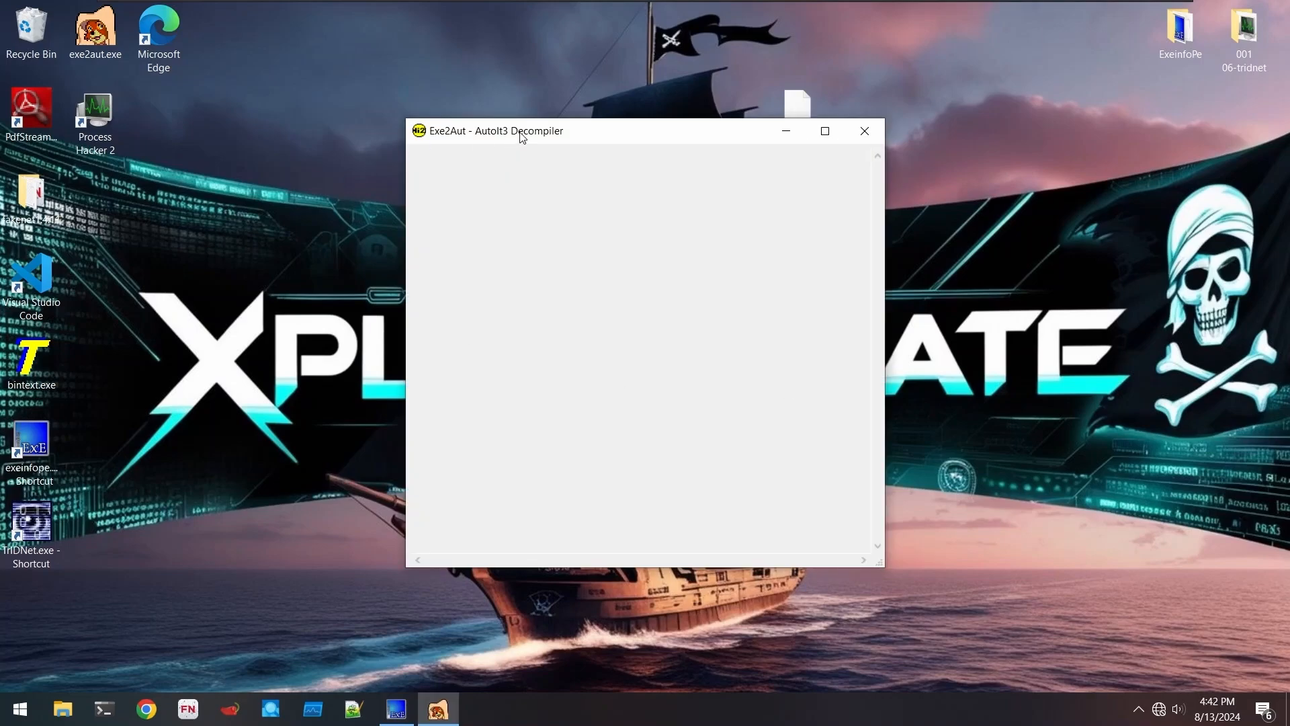
# - Decompile sample.bin in Exe2Aut and move the resulting sample_.au3 file to a free spot on the desktop near sample.bin
pyautogui.moveTo(522, 135); pyautogui.dragTo(495, 156)
pyautogui.moveTo(804, 125); pyautogui.dragTo(555, 276)
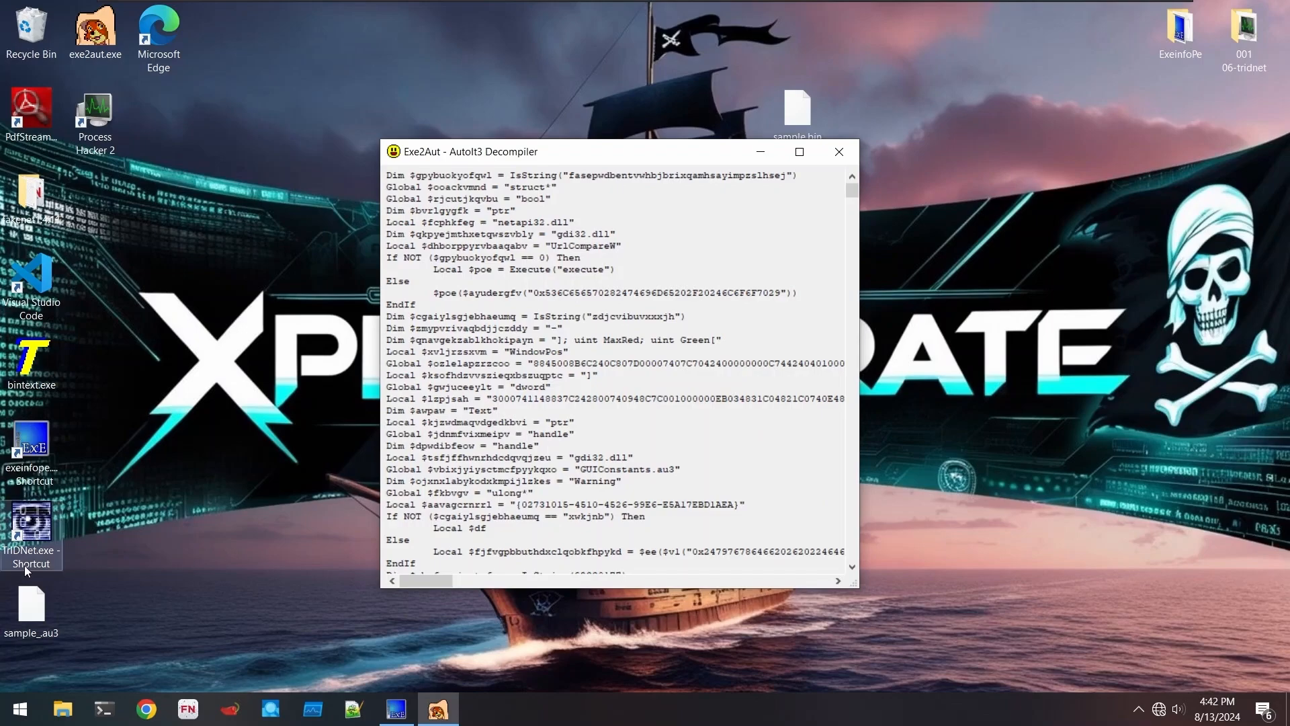
pyautogui.moveTo(580, 159); pyautogui.dragTo(825, 169)
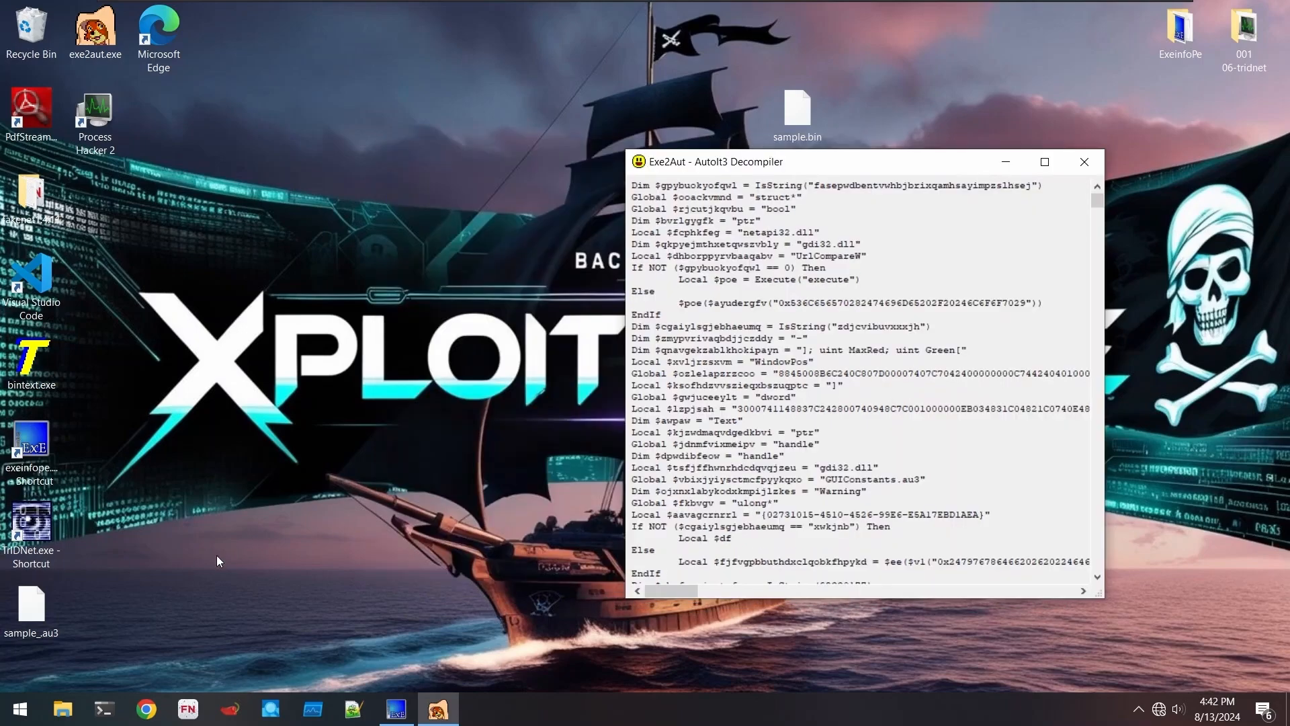
pyautogui.moveTo(27, 630); pyautogui.dragTo(455, 145)
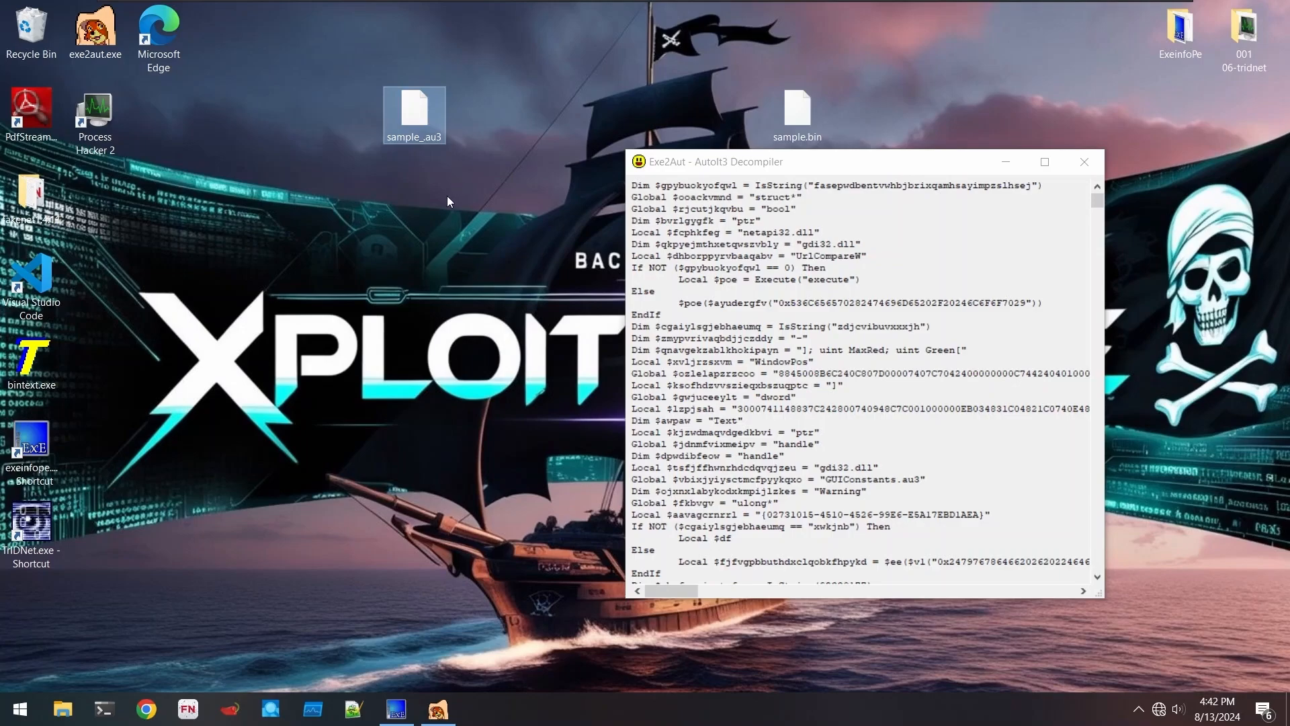
# - Read through the obfuscated variable declarations and If/Else blocks at the start of the decompiled AutoIt script
pyautogui.scroll(-15, 876, 340)
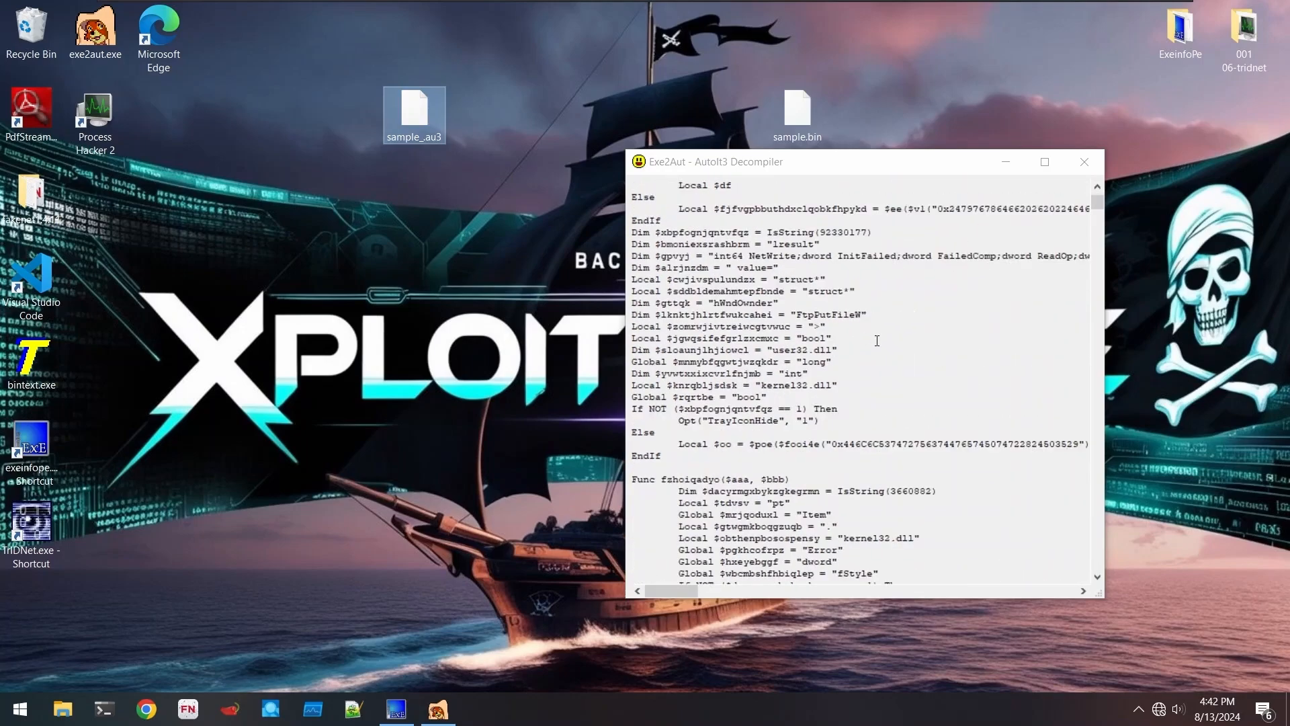
pyautogui.scroll(6, 876, 340)
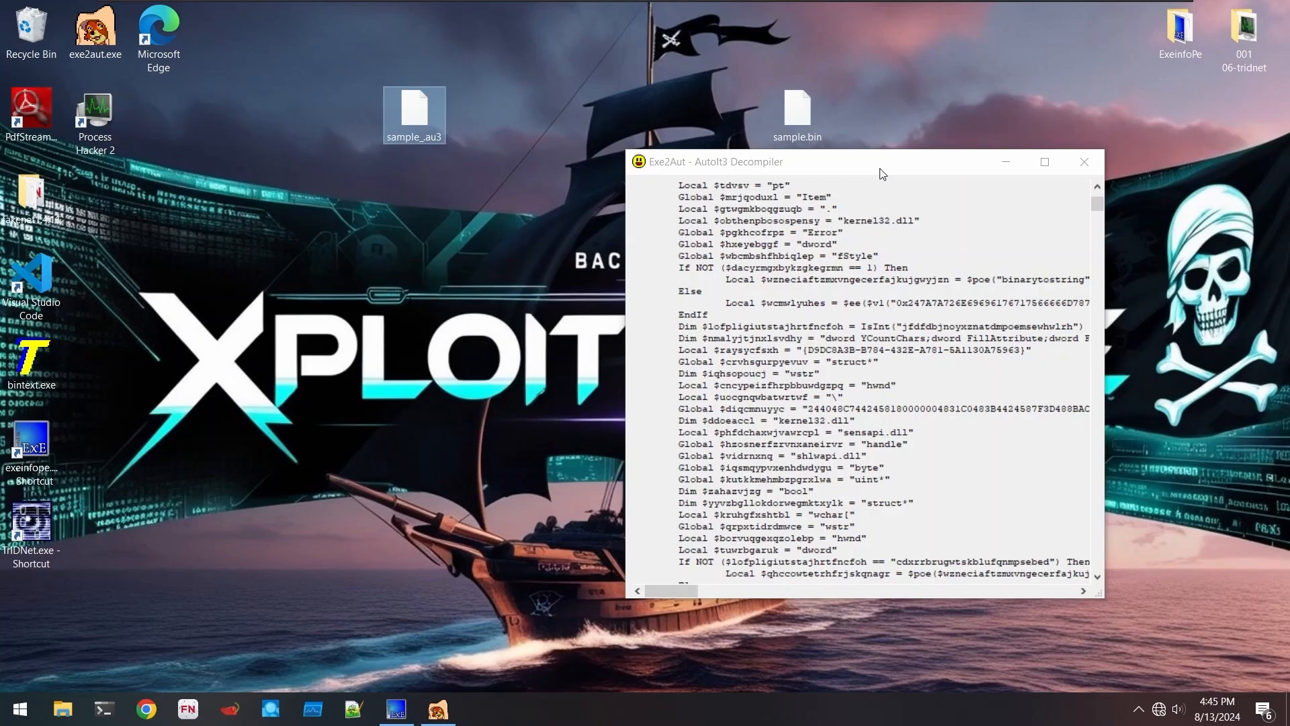
pyautogui.moveTo(882, 173); pyautogui.dragTo(867, 133)
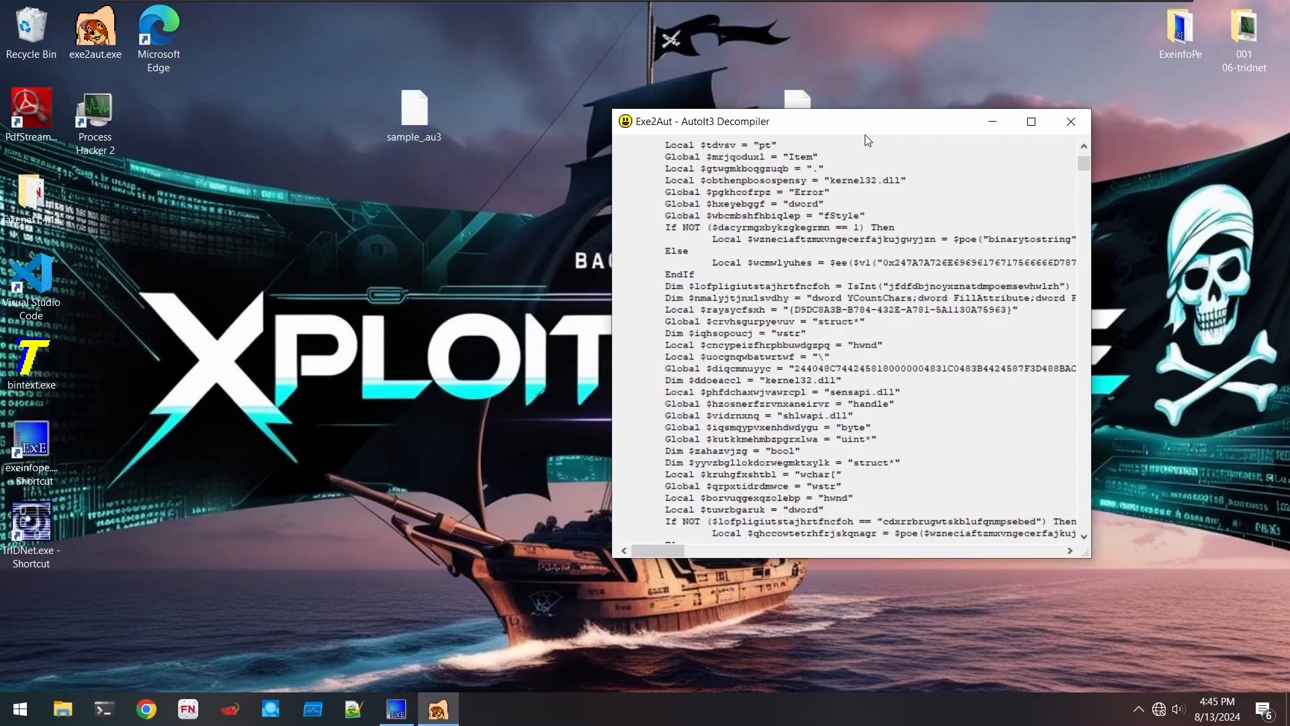
pyautogui.scroll(-2, 821, 247)
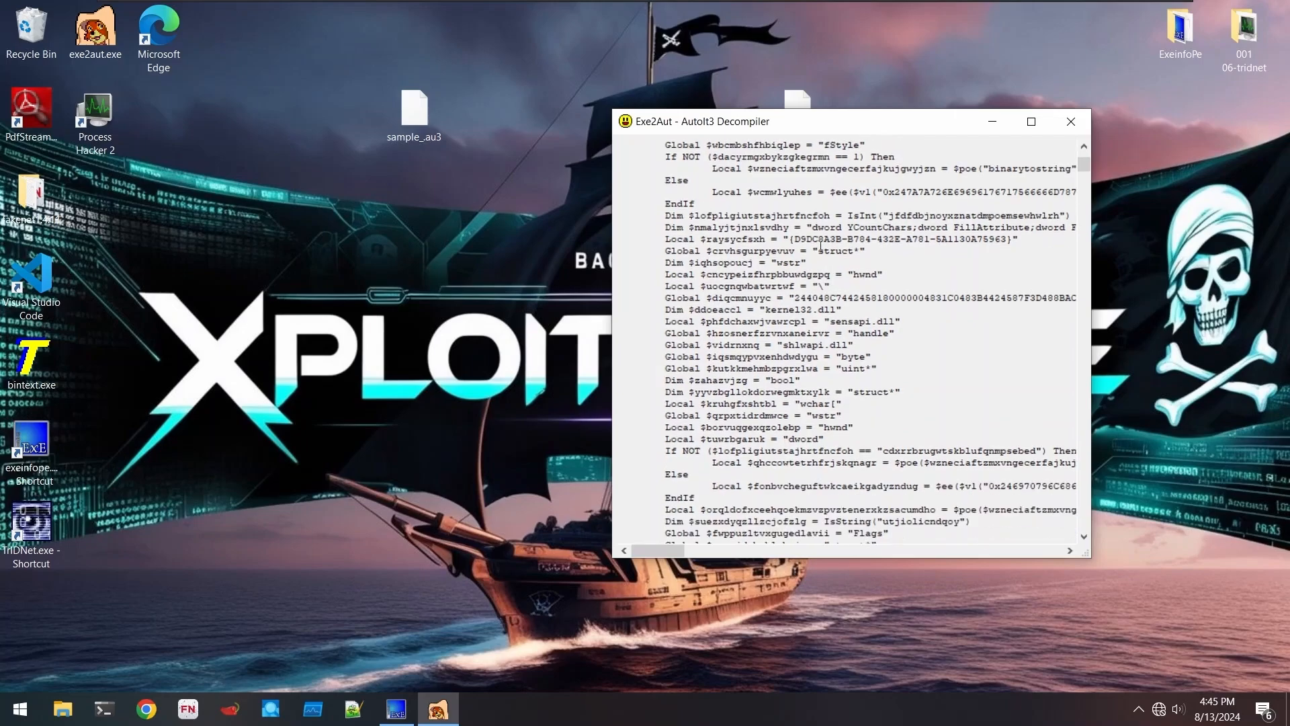
pyautogui.scroll(-14, 820, 246)
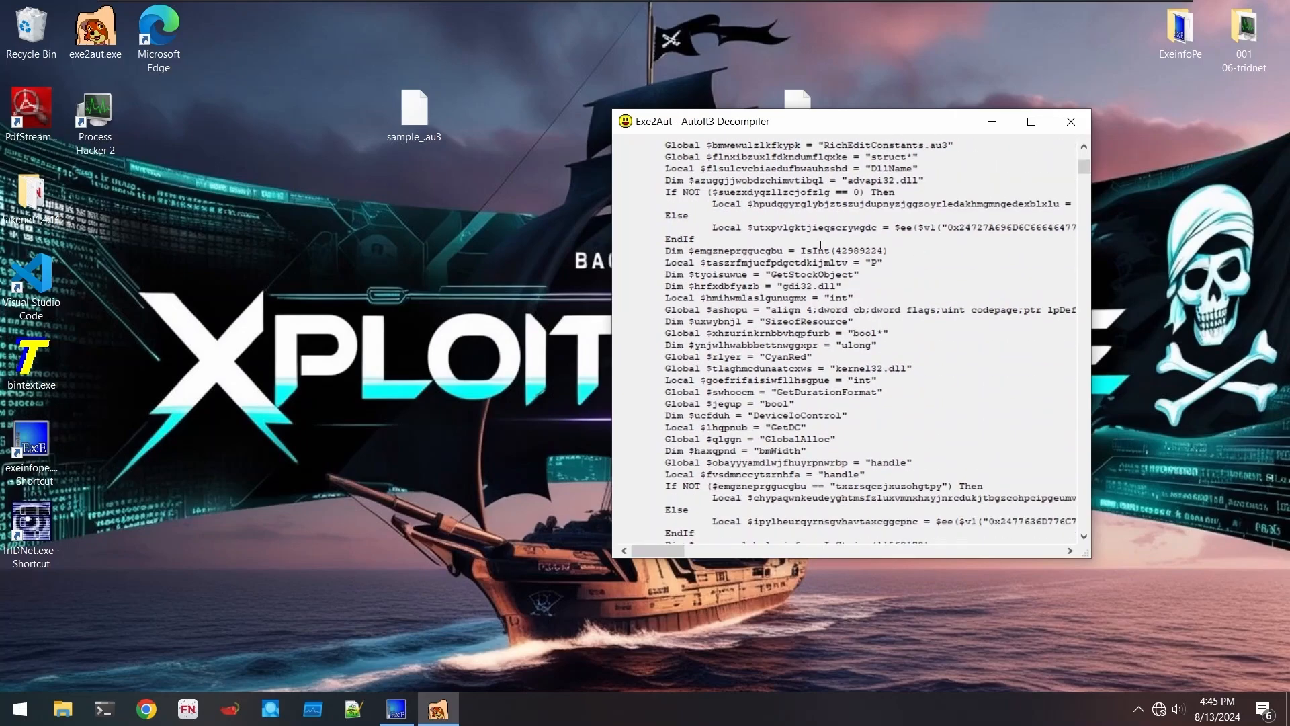
pyautogui.scroll(-6, 820, 247)
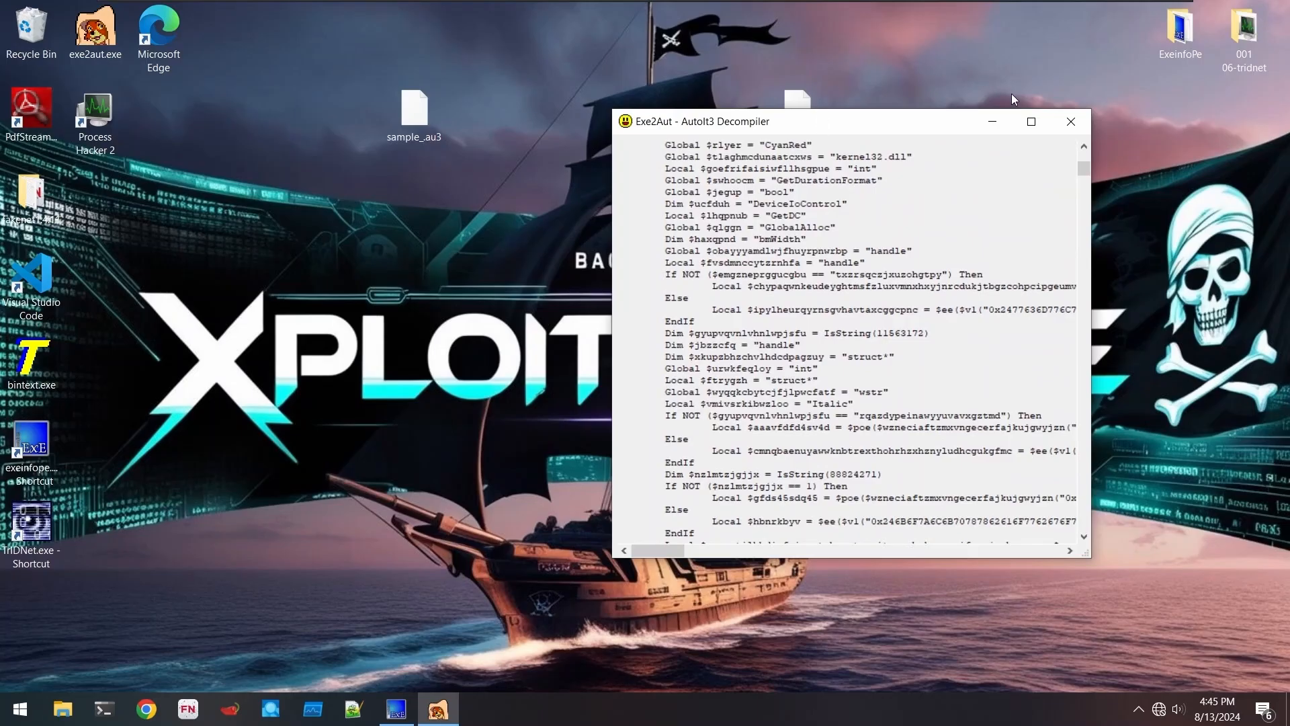
# - Maximize the decompiler window and examine the script's further functions, including leqmopupon with its file, startup, res and run parameters
pyautogui.click(1031, 121)
pyautogui.scroll(-20, 571, 178)
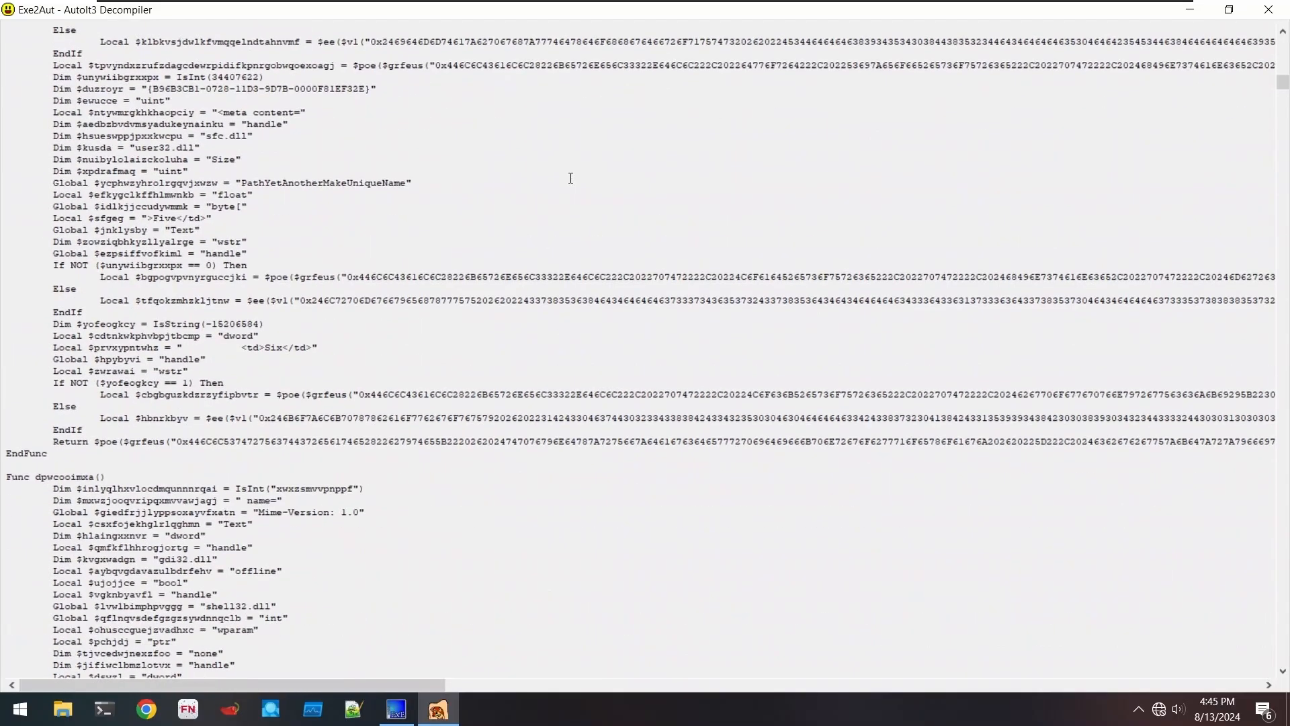
pyautogui.scroll(-20, 571, 178)
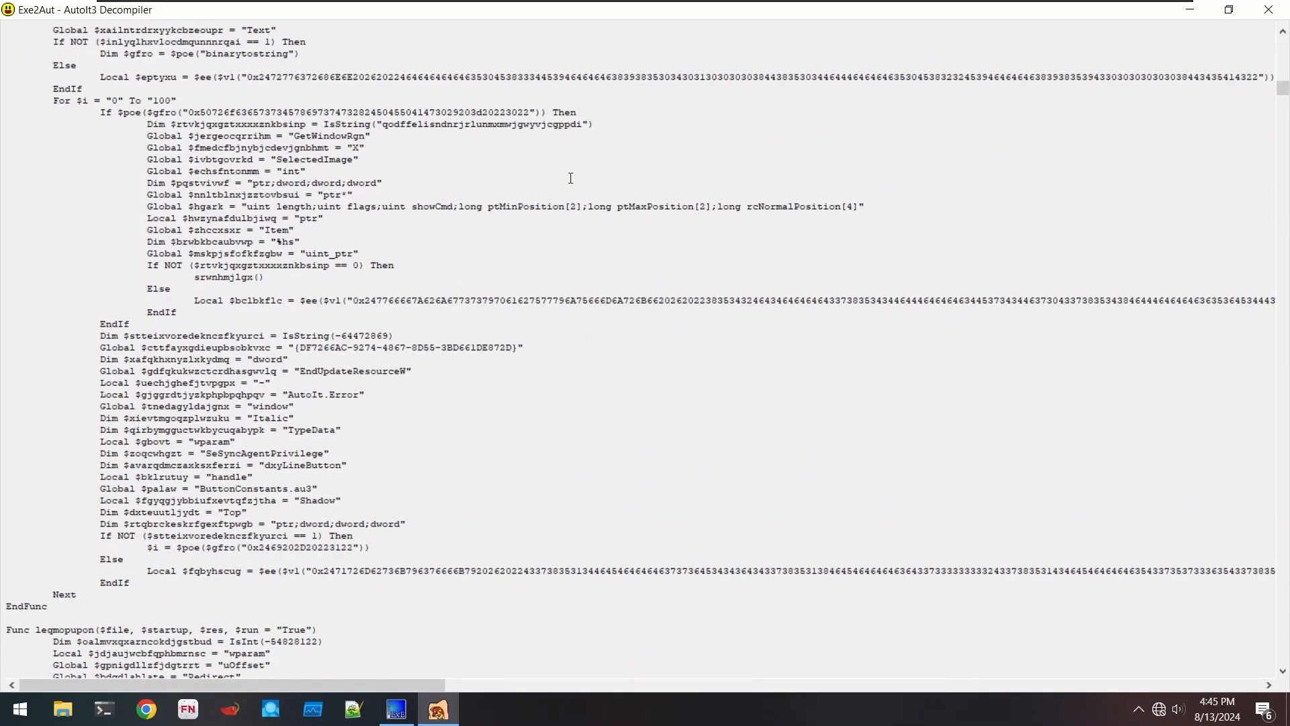
pyautogui.scroll(10, 570, 178)
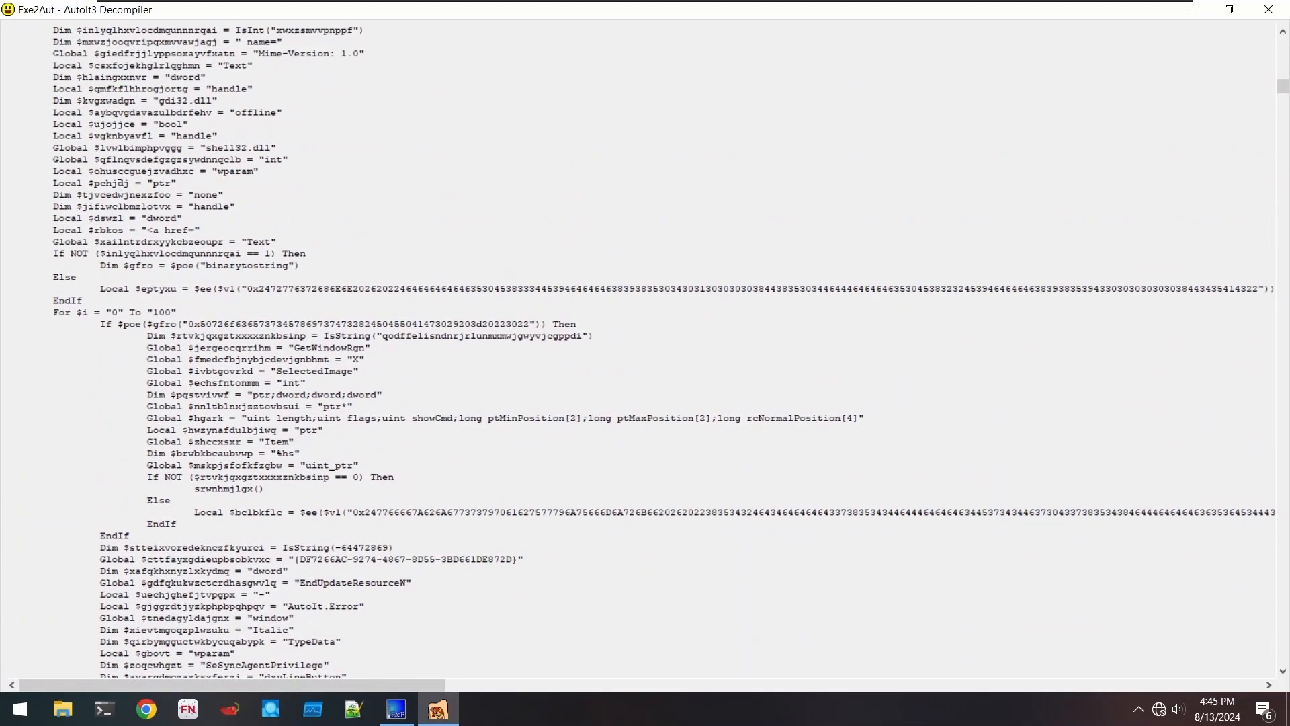
pyautogui.scroll(-20, 119, 184)
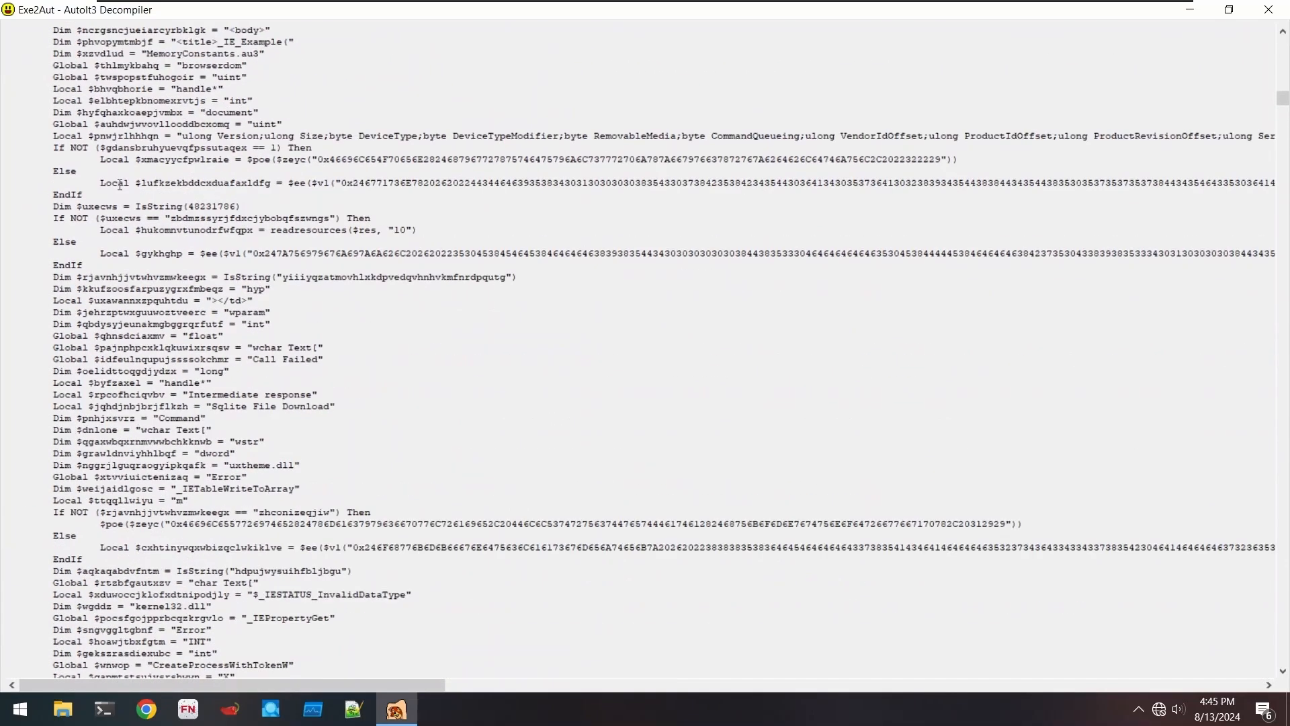
pyautogui.scroll(-7, 119, 184)
pyautogui.rightClick(120, 182)
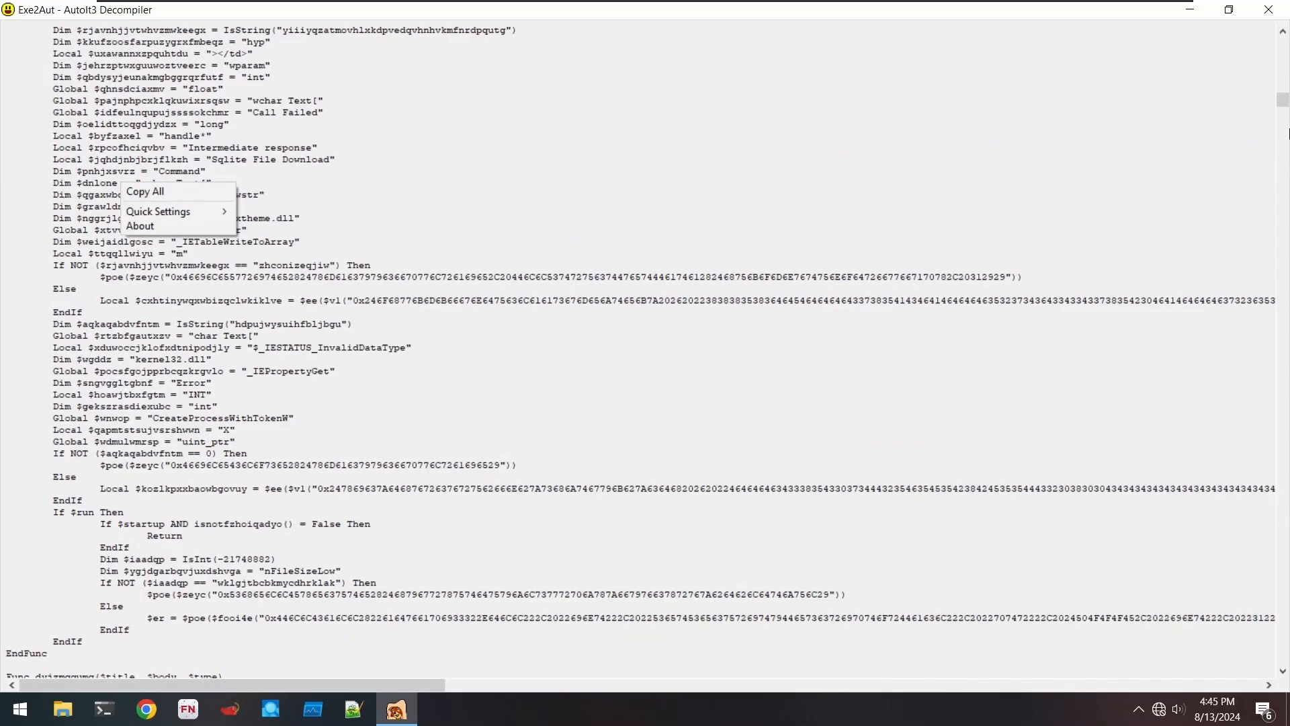
# - Go to the mdfzjnyhbr function near the end of the script and examine the hexadecimal data assigned to $j
pyautogui.click(1283, 101)
pyautogui.moveTo(1283, 101); pyautogui.dragTo(1285, 586)
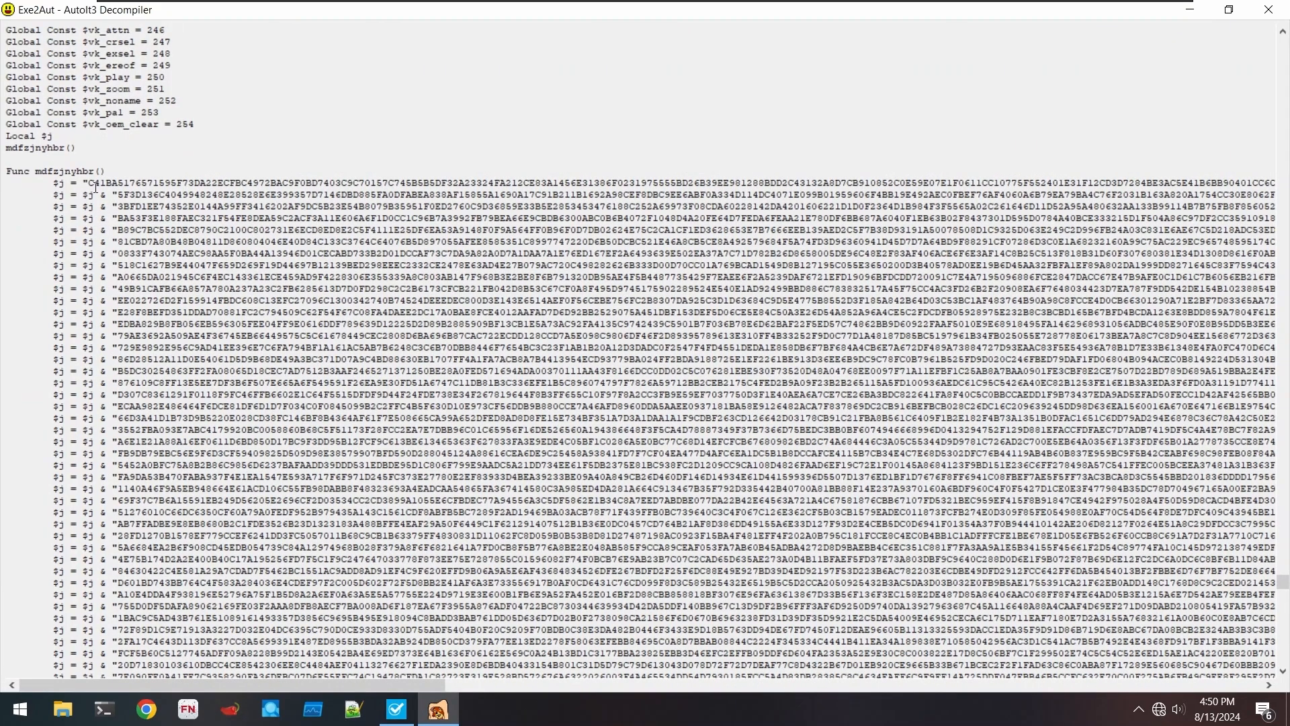
pyautogui.moveTo(83, 187); pyautogui.dragTo(1140, 665)
pyautogui.click(624, 102)
pyautogui.moveTo(117, 151); pyautogui.dragTo(320, 334)
pyautogui.click(321, 336)
pyautogui.scroll(-18, 361, 460)
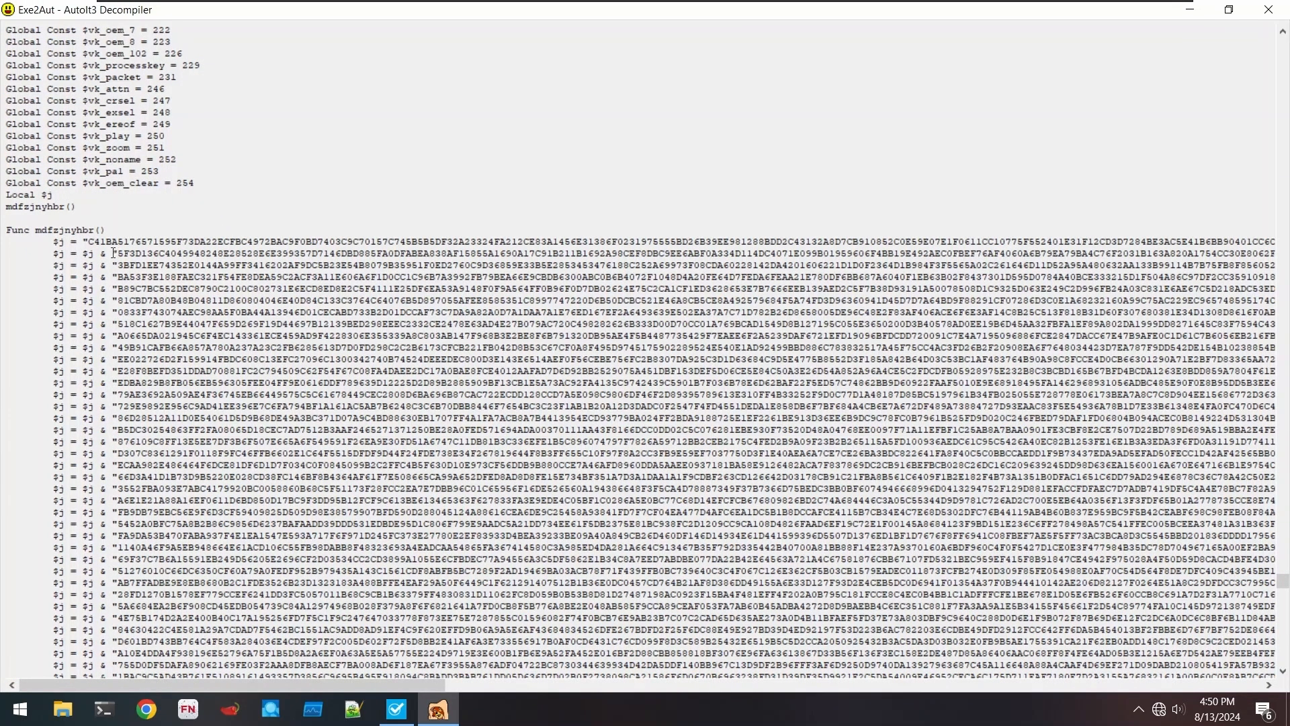
# - Highlight the opening lines of the $j hex string and look through the rest of that data block
pyautogui.moveTo(90, 240); pyautogui.dragTo(54, 607)
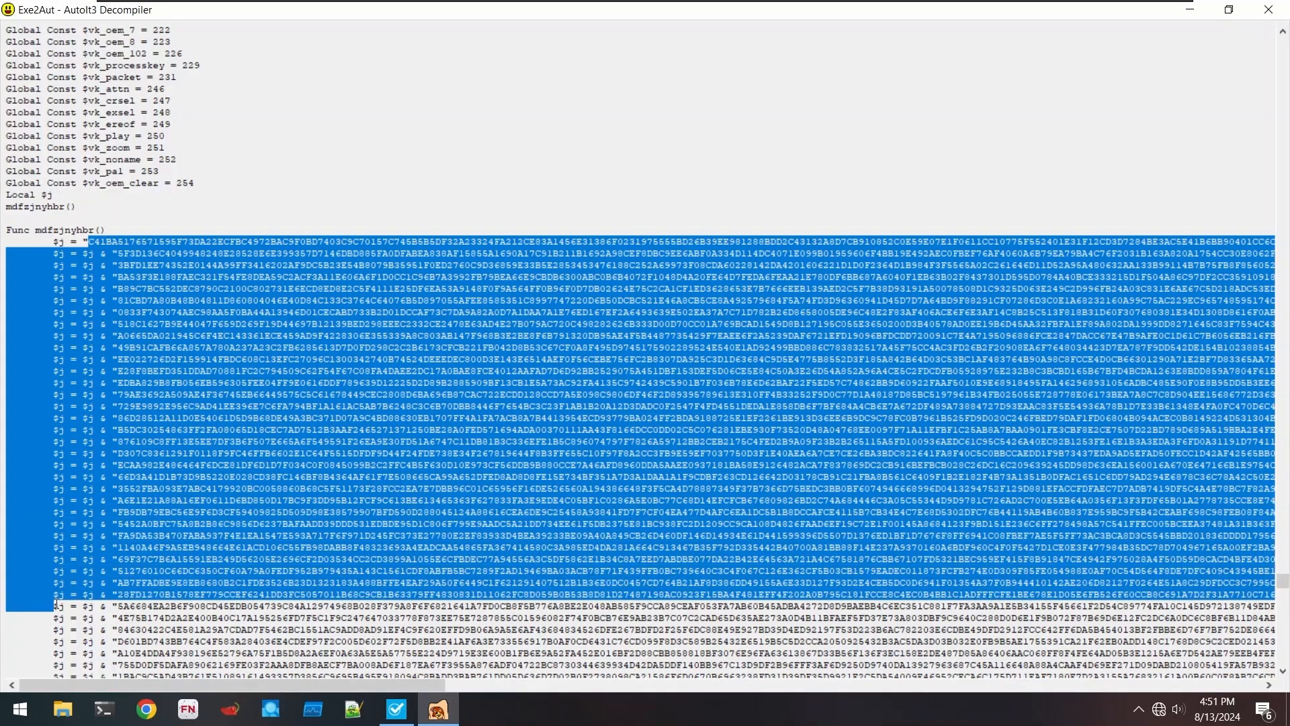
pyautogui.click(54, 606)
pyautogui.scroll(-17, 107, 237)
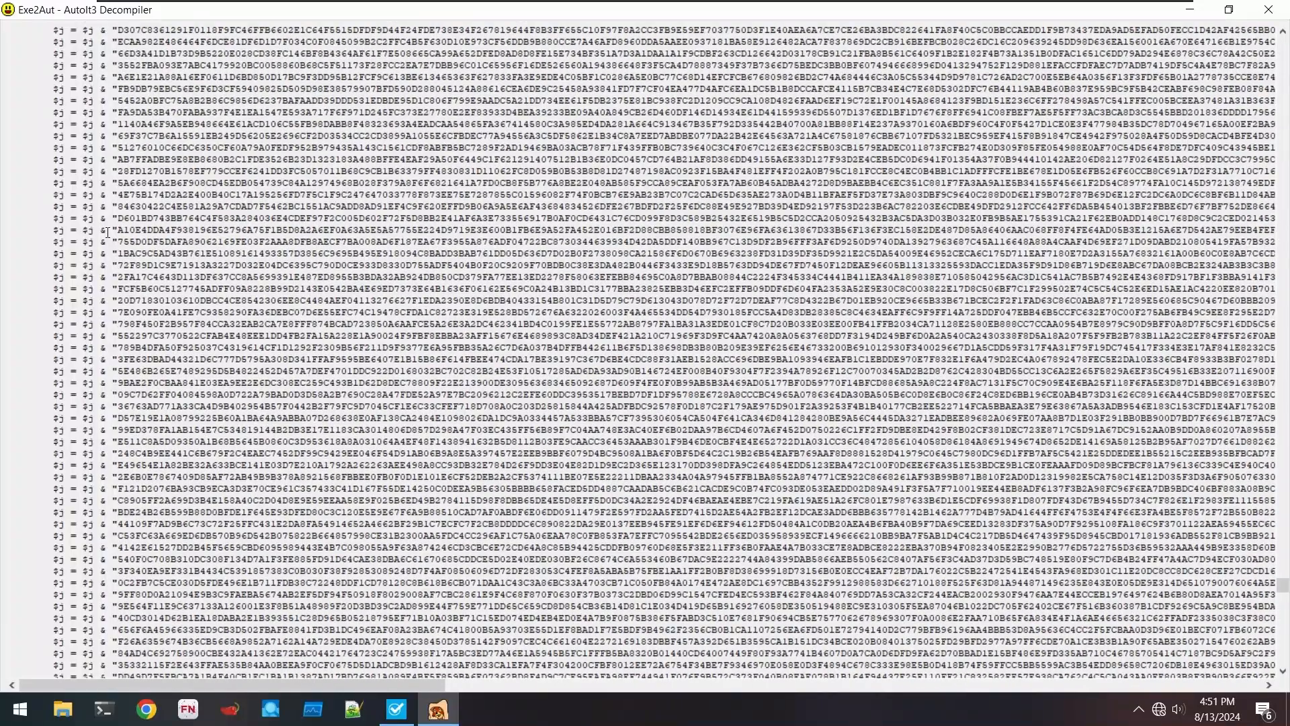
pyautogui.rightClick(107, 235)
pyautogui.click(397, 238)
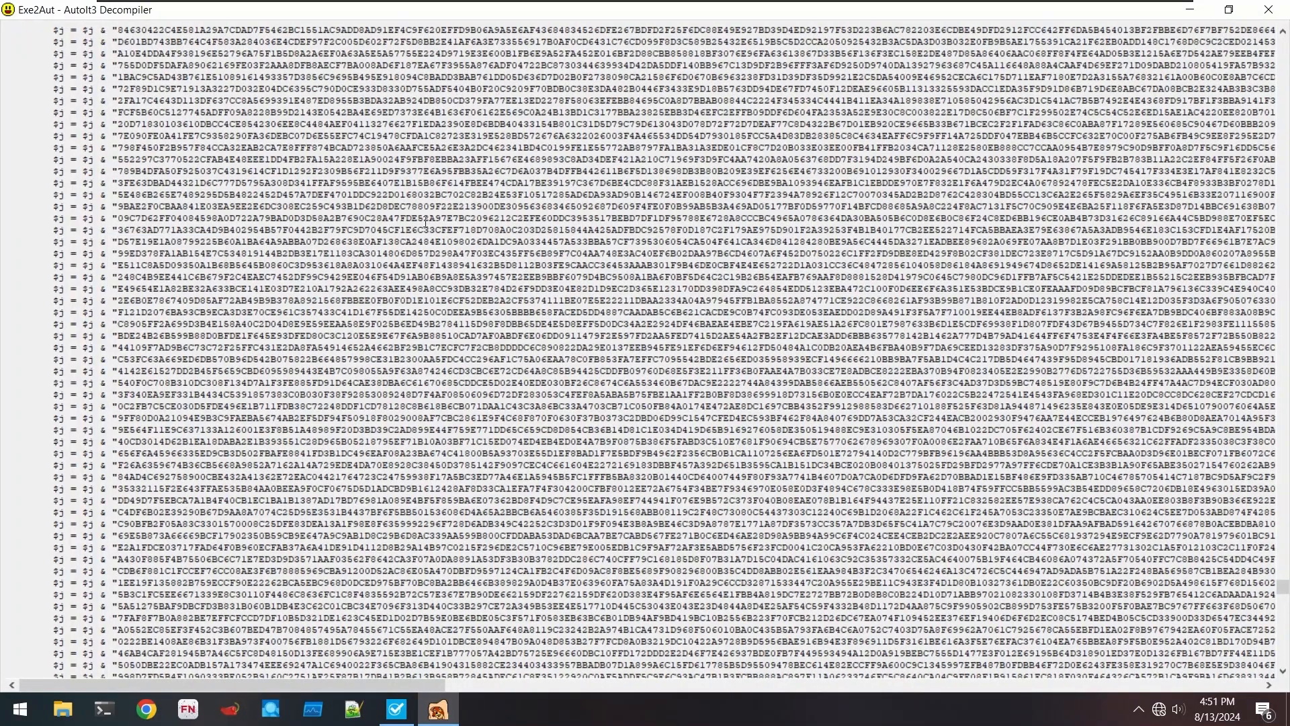
pyautogui.scroll(13, 134, 187)
pyautogui.scroll(5, 135, 187)
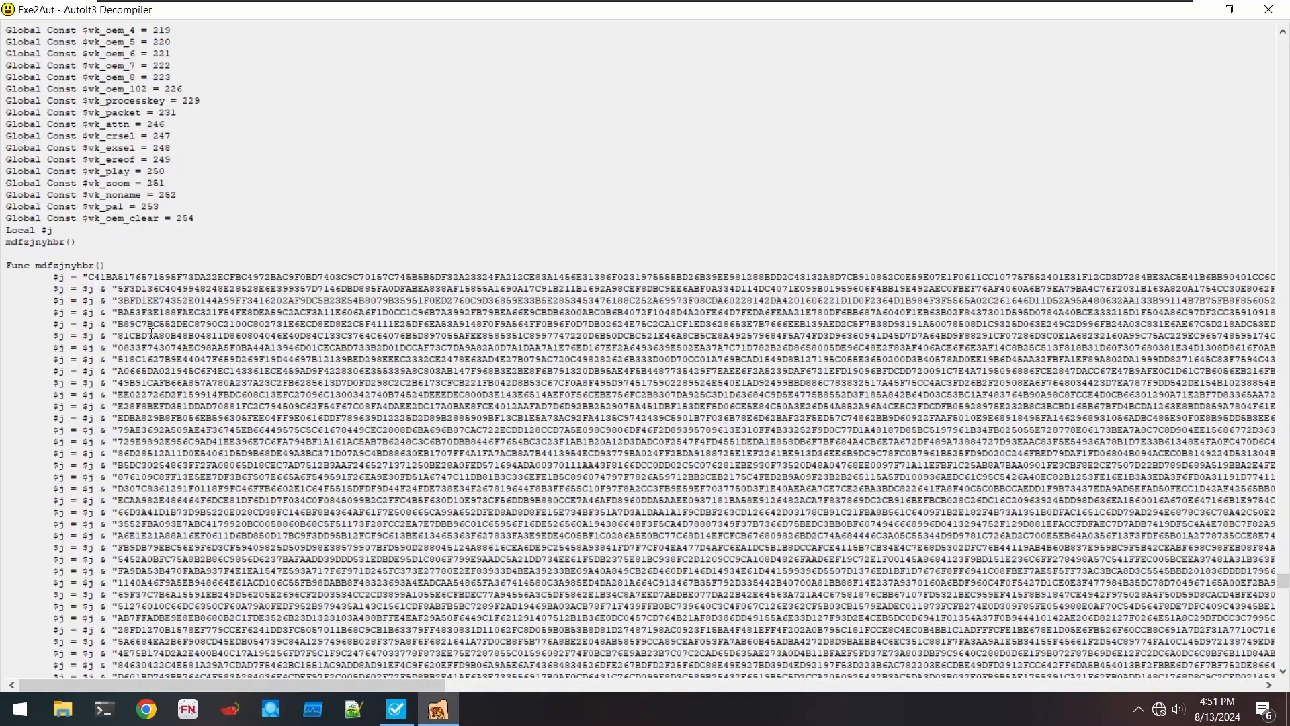
# - Minimize the decompiler, switch to pestudio and review the indicators and footprints of sample.bin
pyautogui.click(1205, 15)
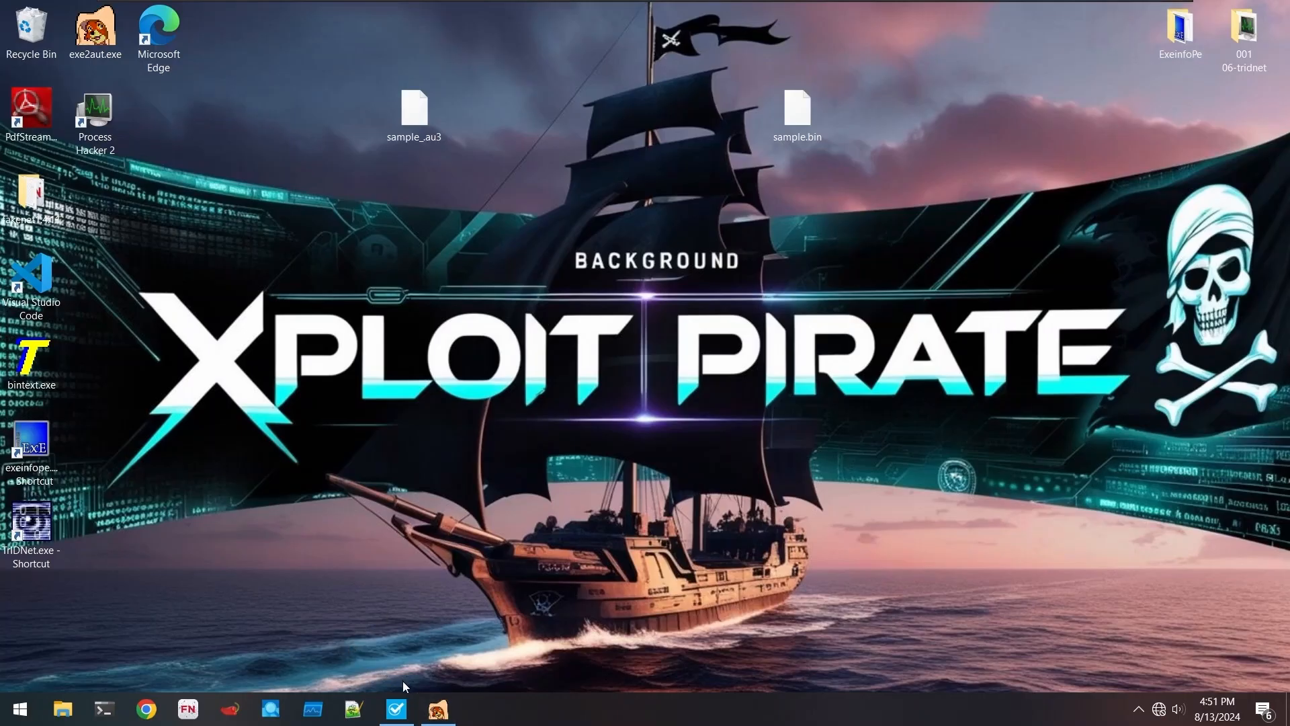
pyautogui.click(397, 709)
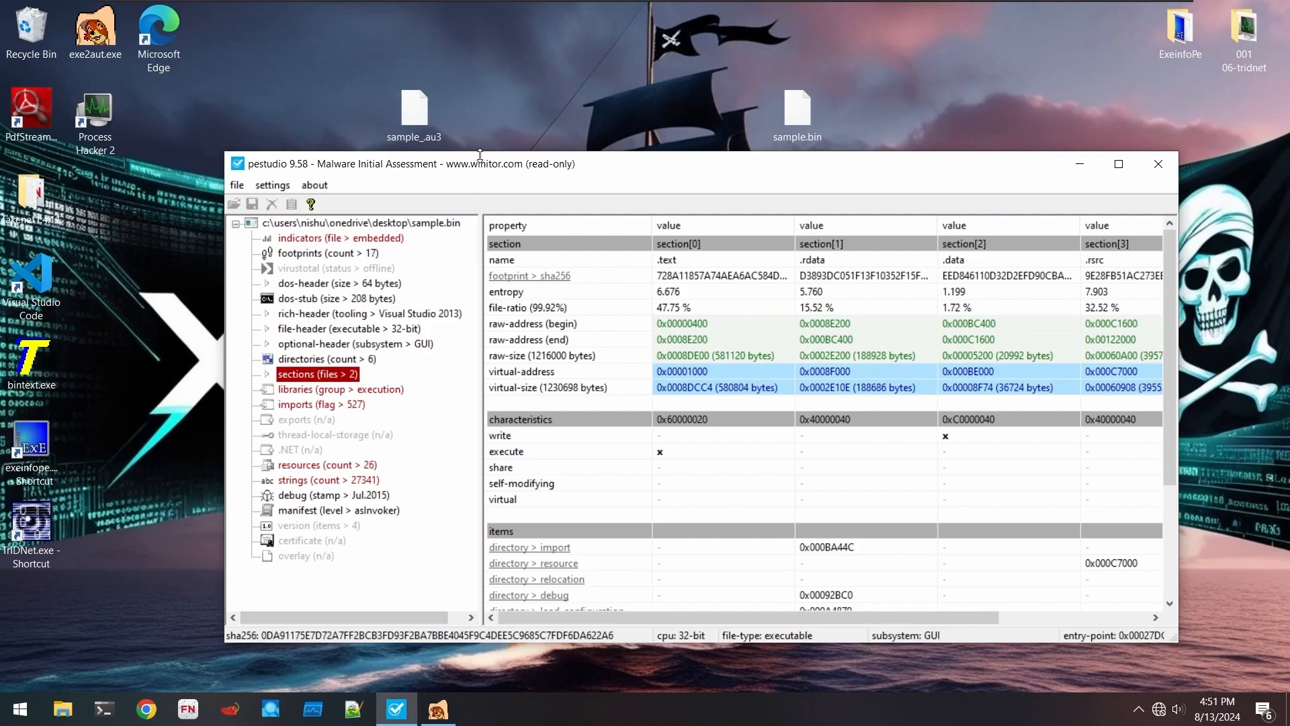
pyautogui.moveTo(479, 155); pyautogui.dragTo(451, 101)
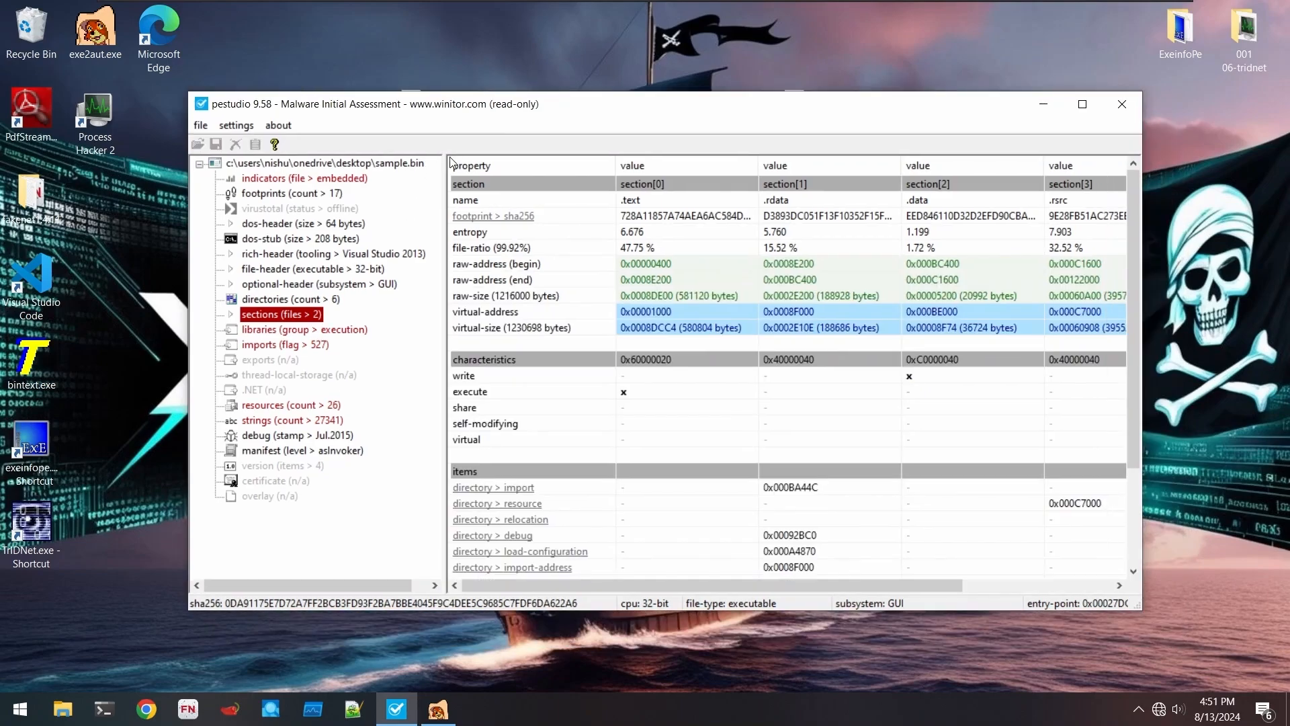
pyautogui.click(293, 180)
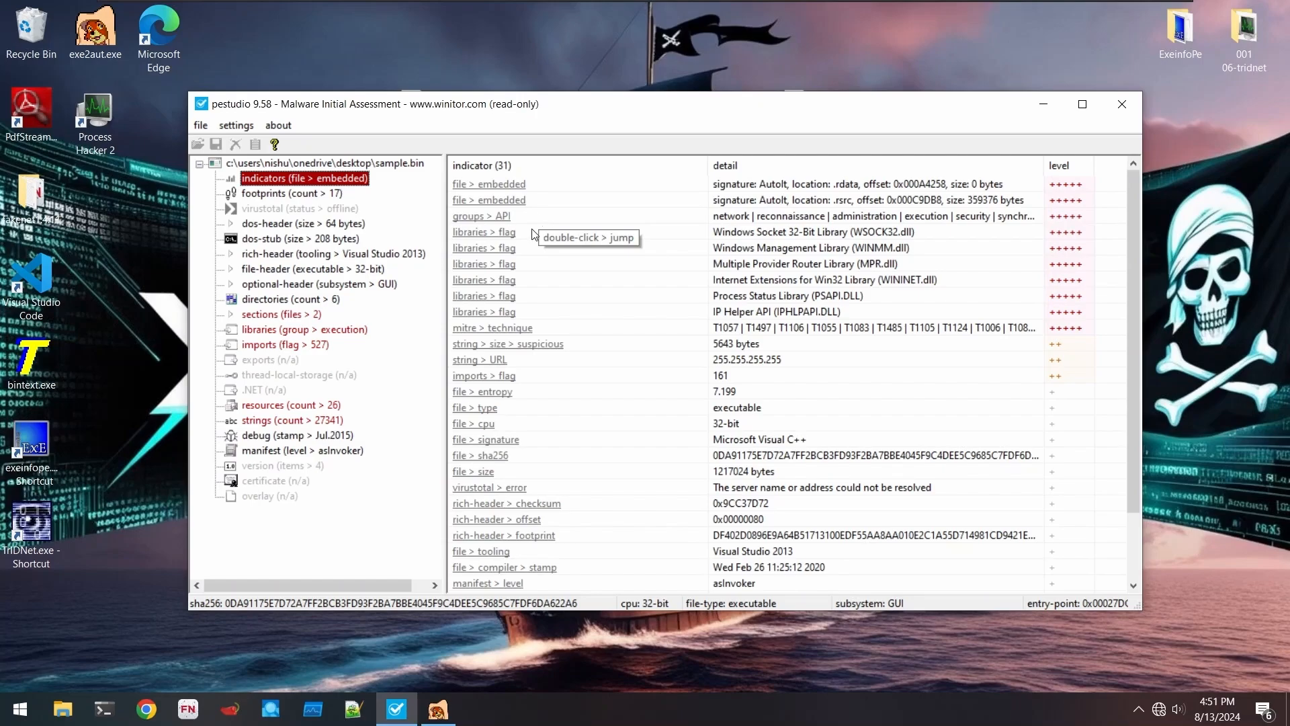
pyautogui.click(304, 194)
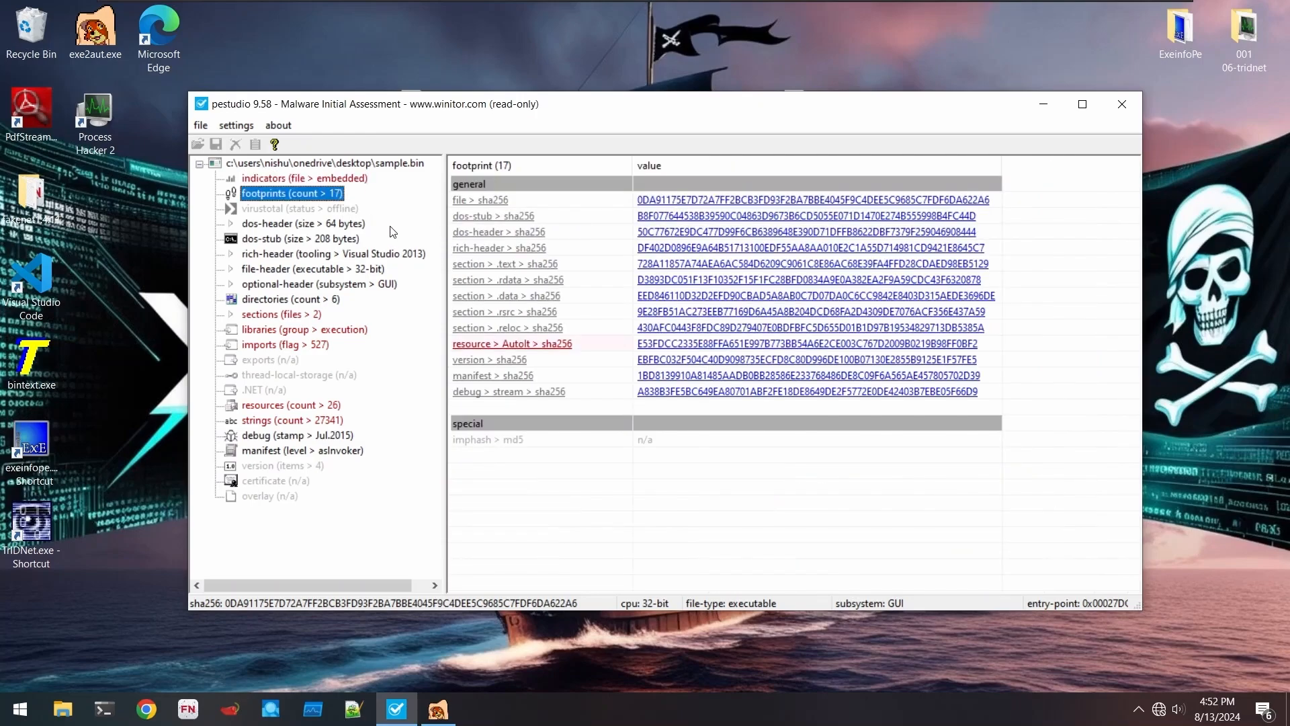
pyautogui.click(350, 165)
pyautogui.click(345, 175)
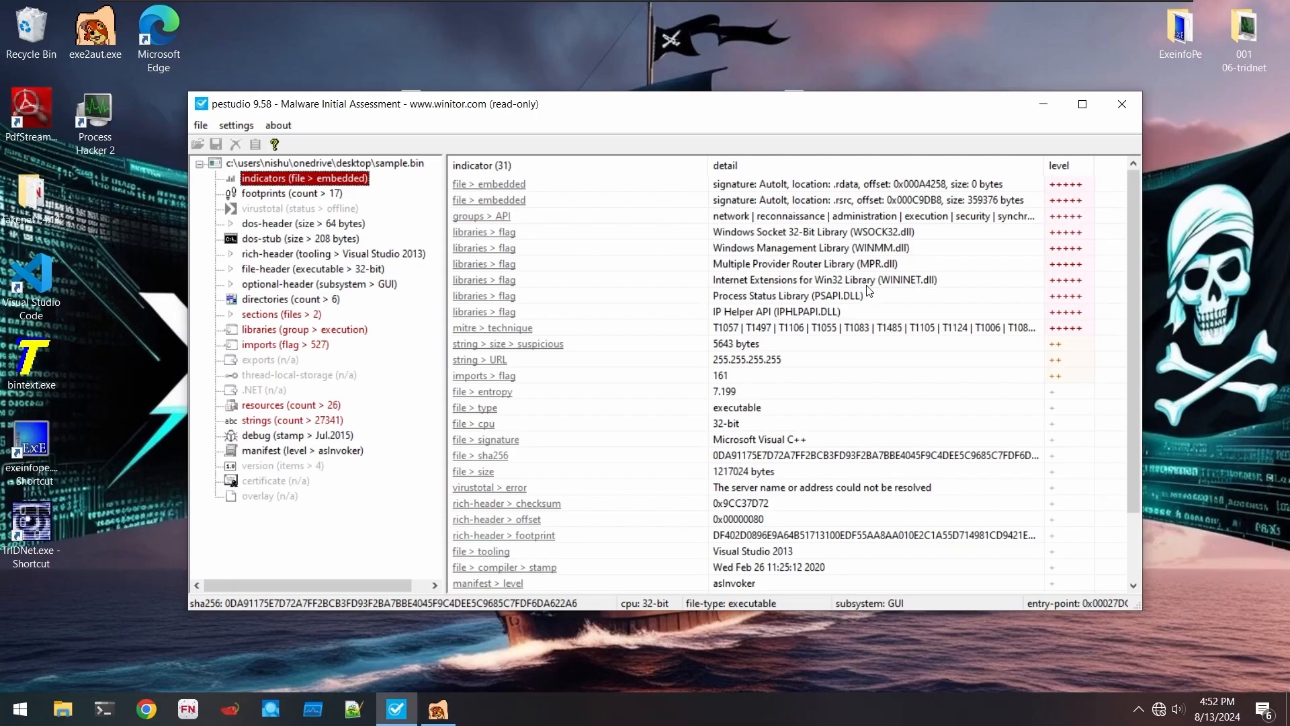
pyautogui.click(301, 209)
# - Sort the imports of sample.bin by flag and examine the flagged registry functions RegDeleteValueW and RegCreateKeyExW
pyautogui.click(313, 345)
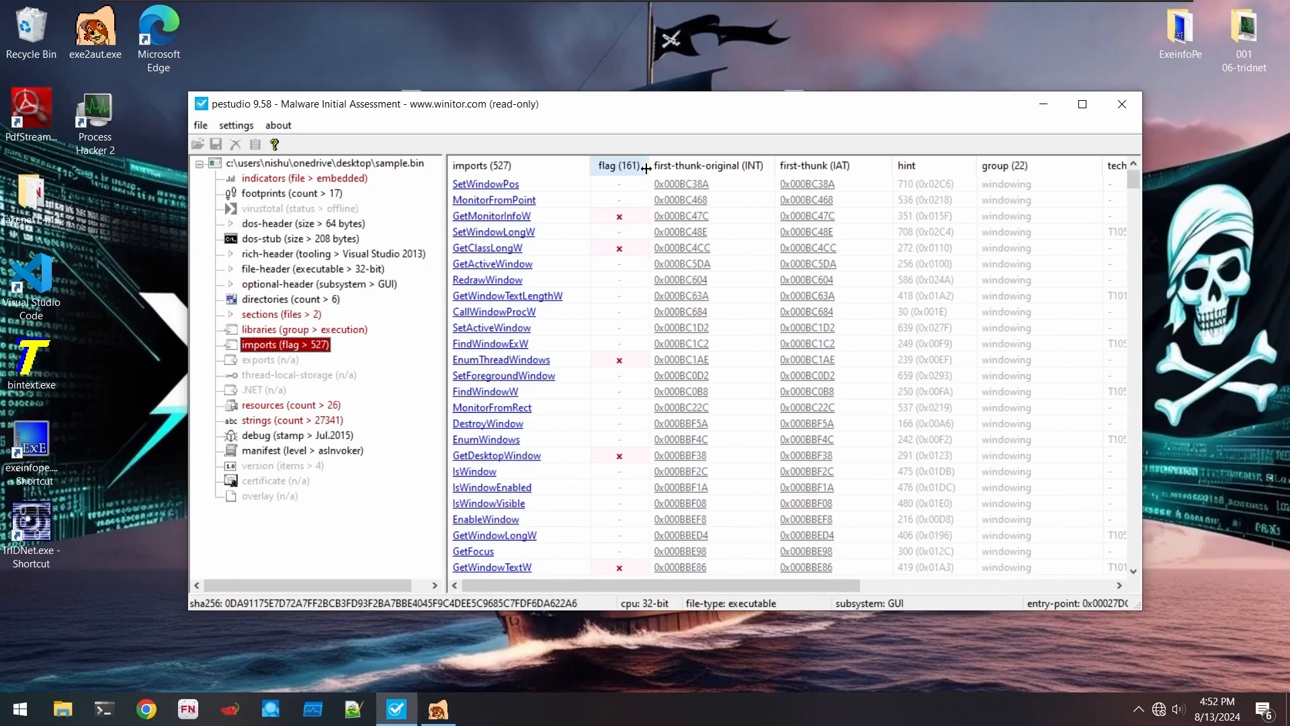
pyautogui.click(626, 168)
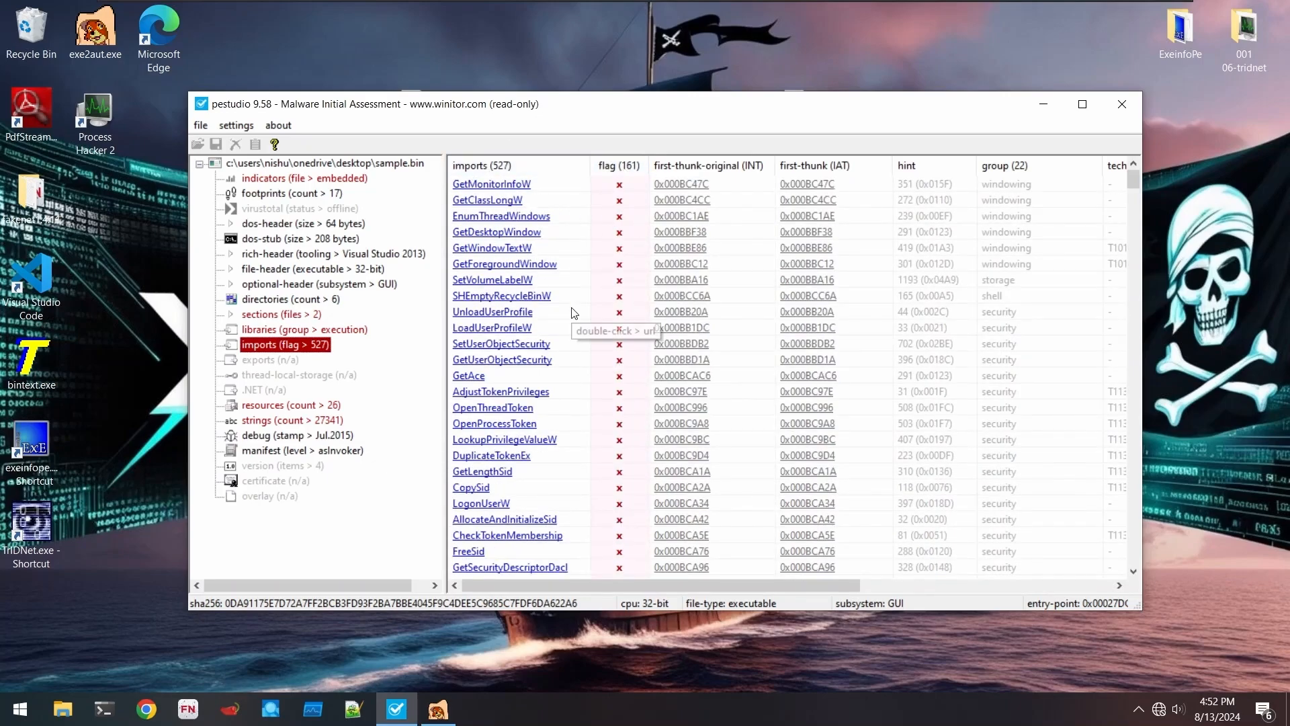
pyautogui.scroll(-5, 510, 336)
pyautogui.click(538, 487)
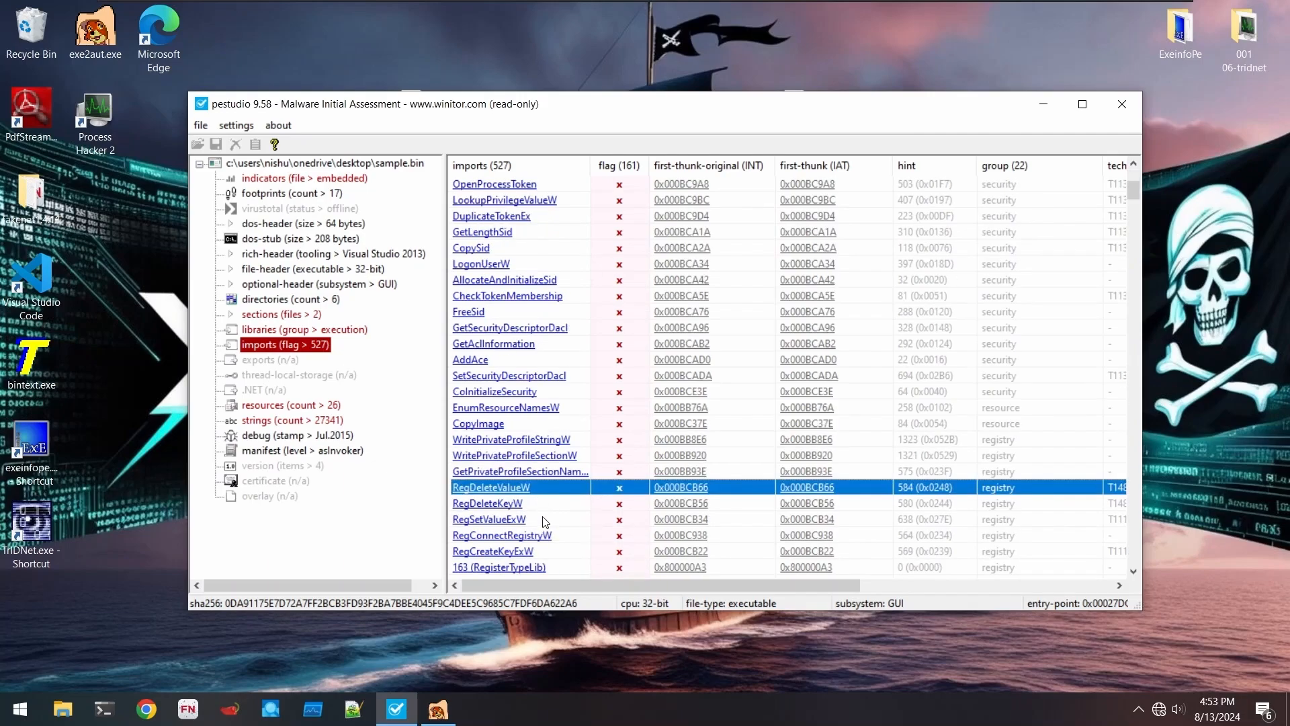
pyautogui.click(542, 553)
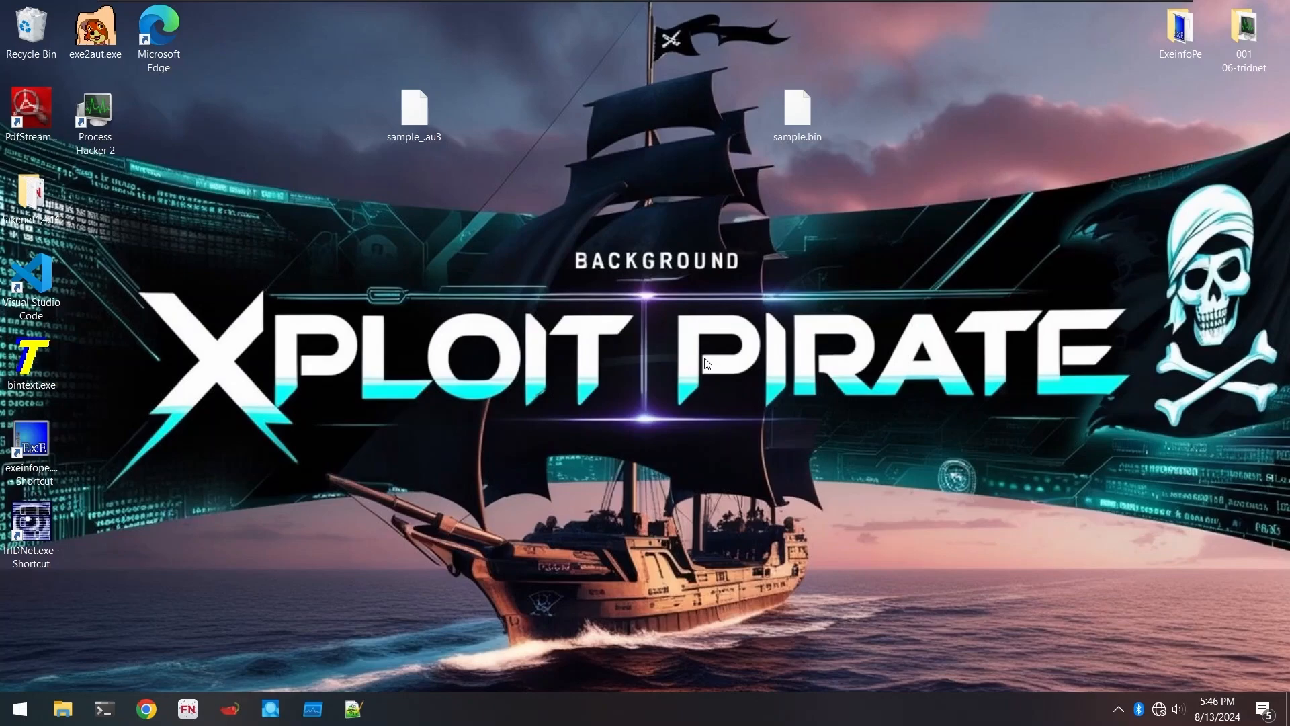
# - Launch Ghidra and accept its user agreement
pyautogui.press('super')
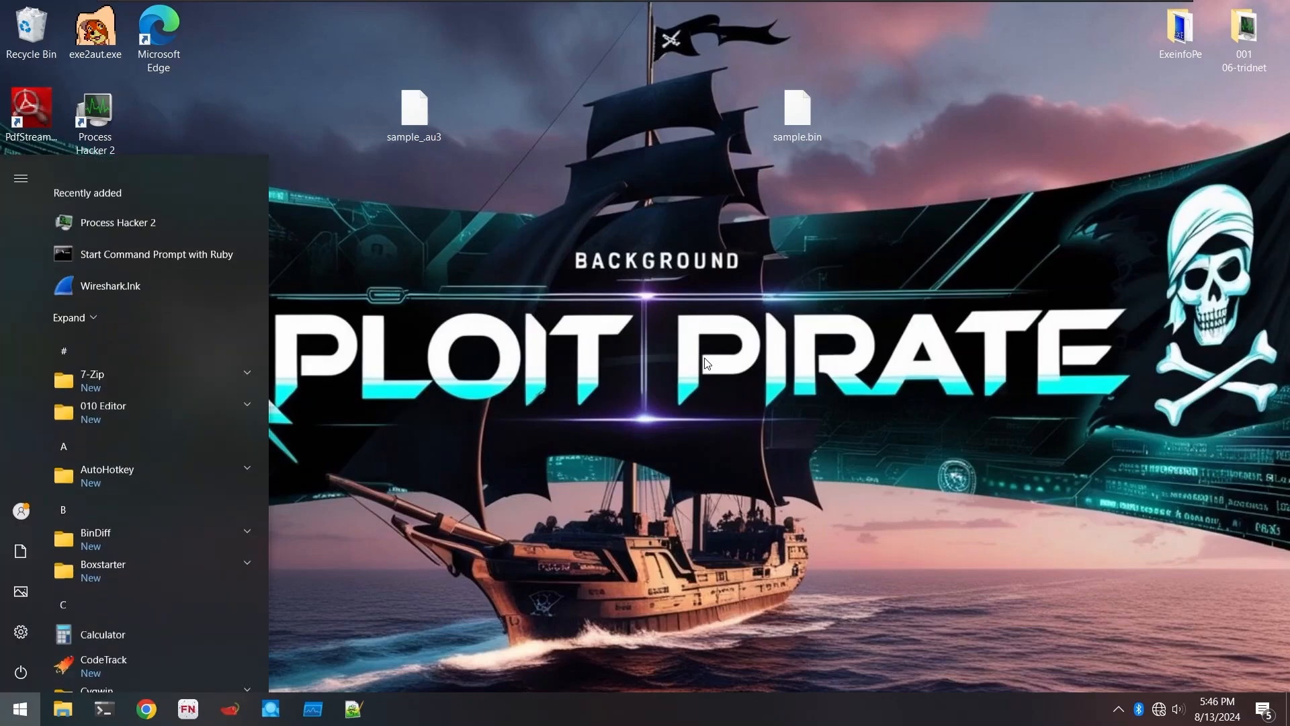
pyautogui.write('ghidra')
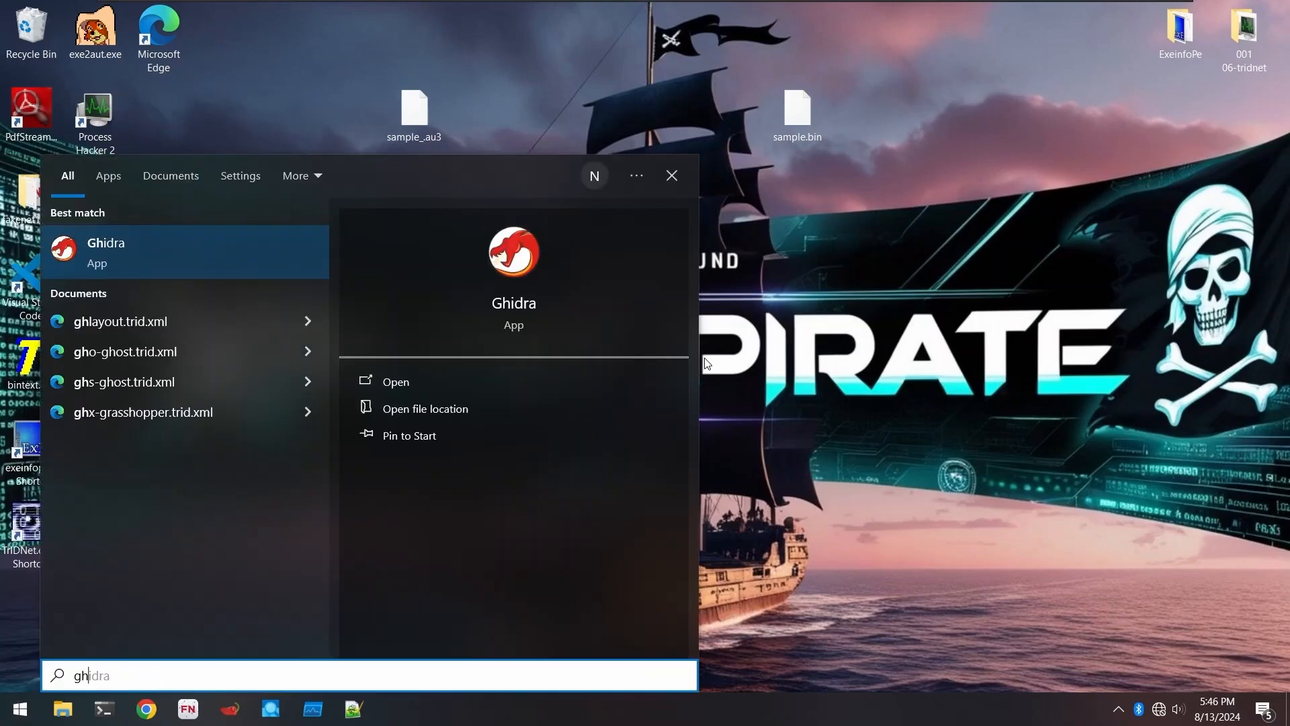
pyautogui.press('Return')
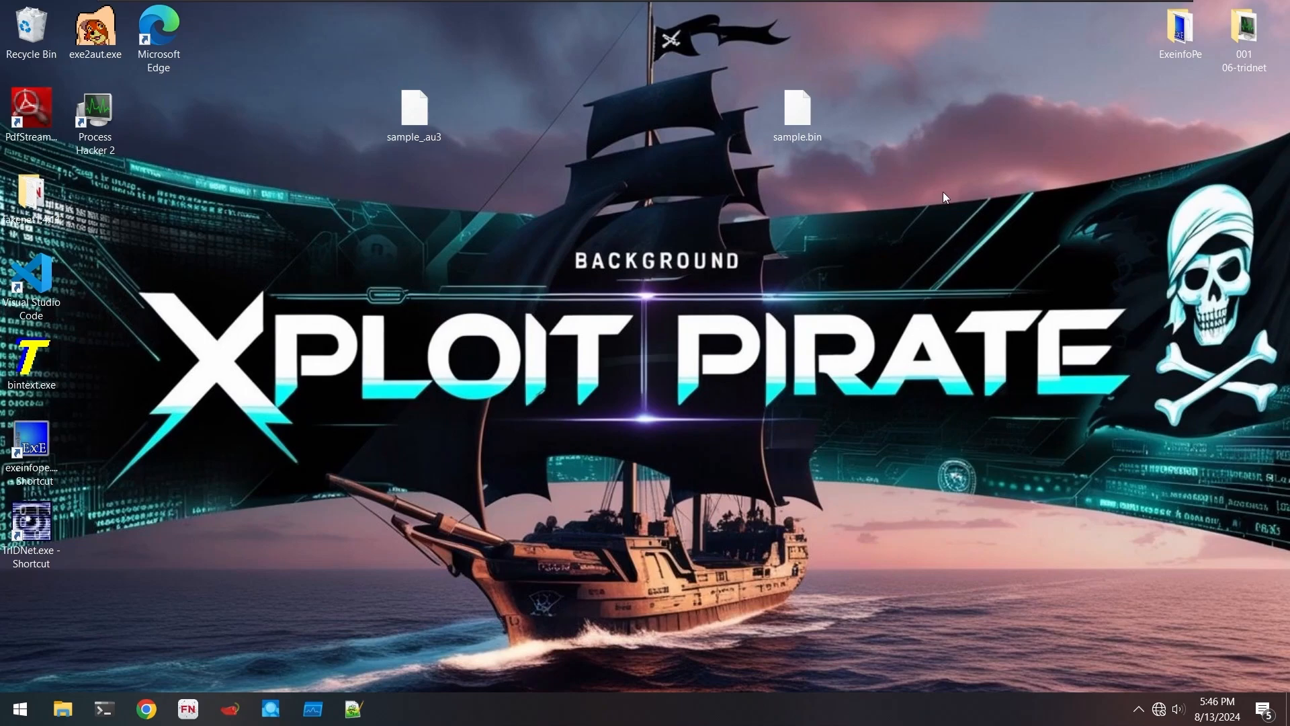
pyautogui.moveTo(942, 191); pyautogui.dragTo(363, 51)
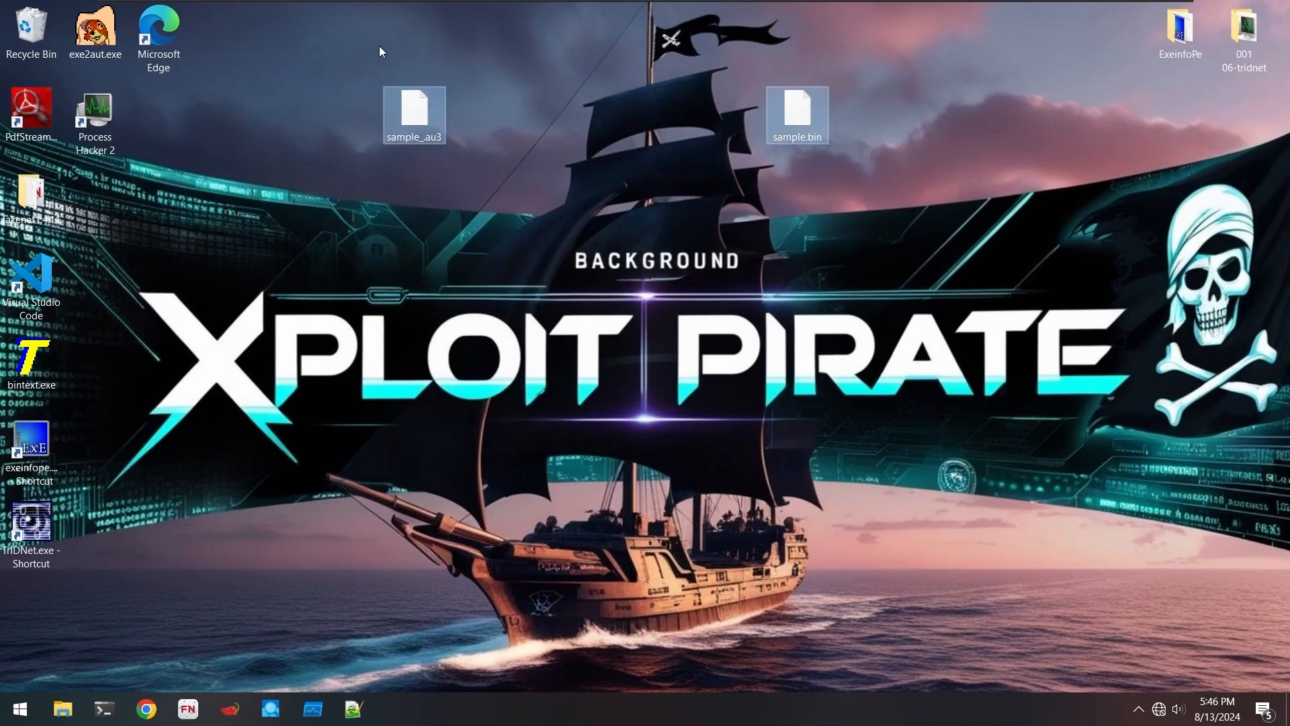
pyautogui.click(581, 229)
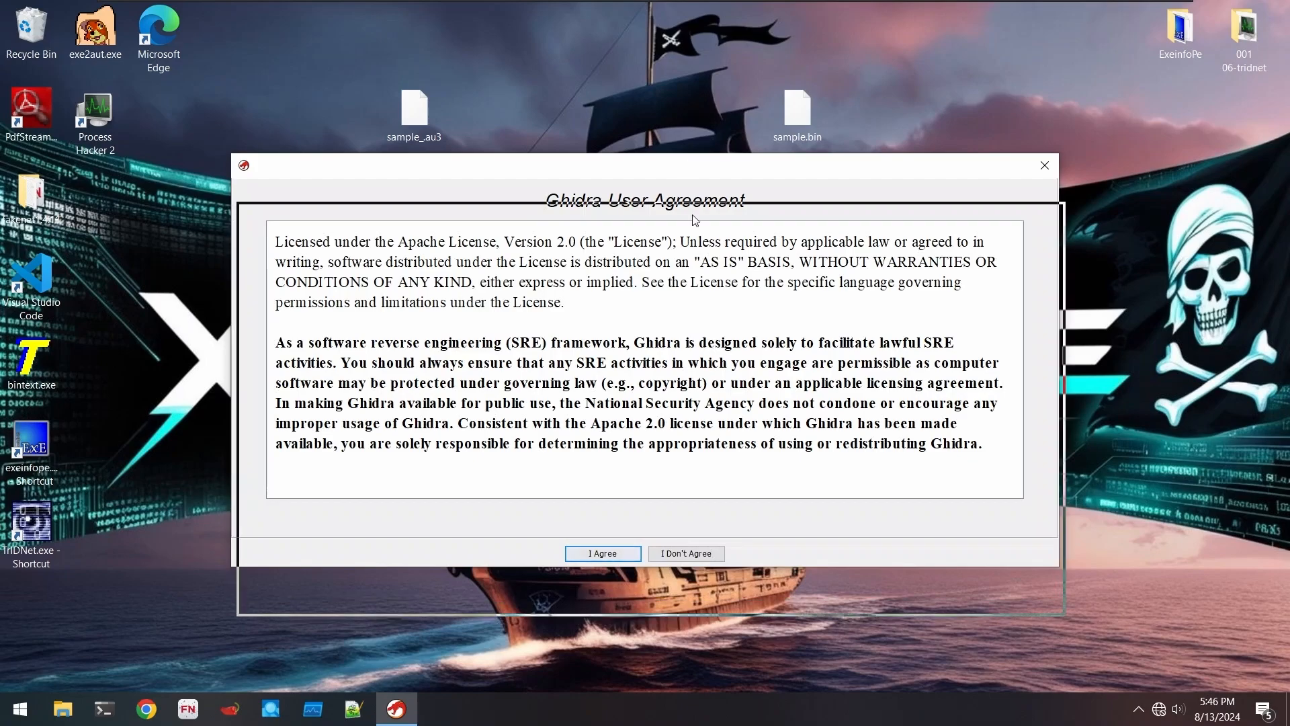
pyautogui.moveTo(854, 129); pyautogui.dragTo(381, 119)
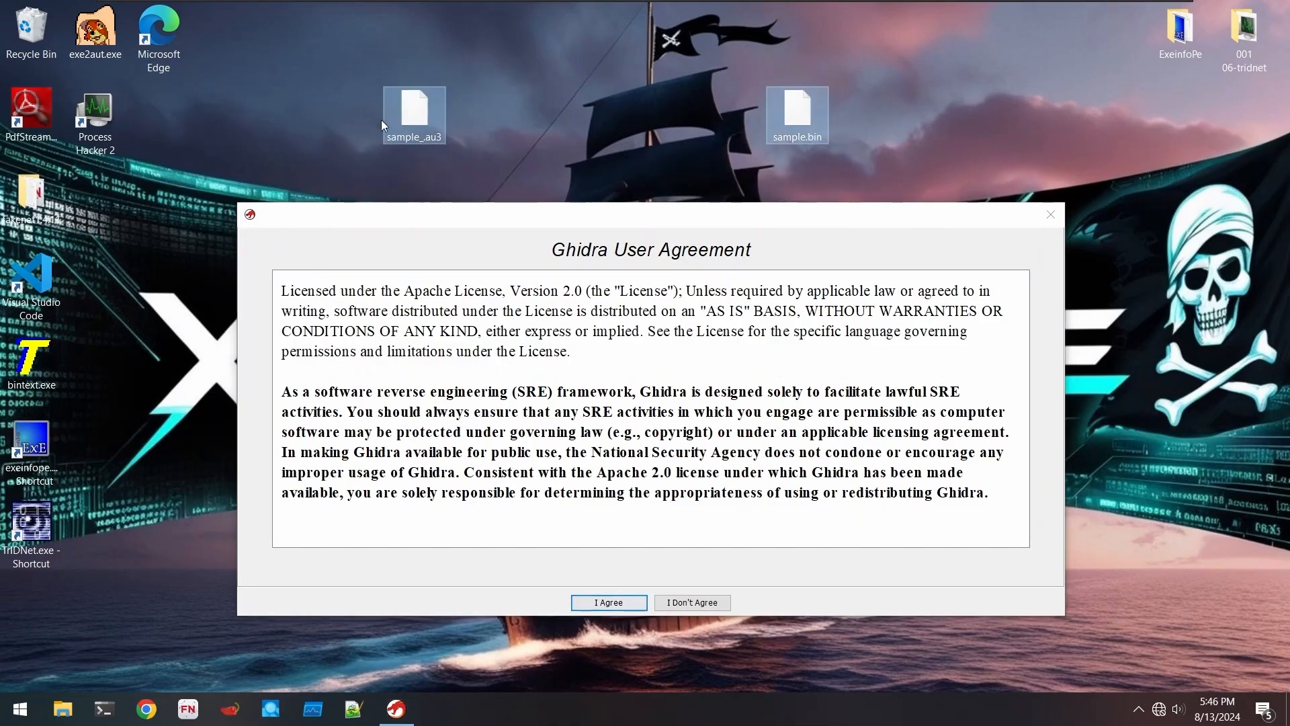
pyautogui.click(609, 602)
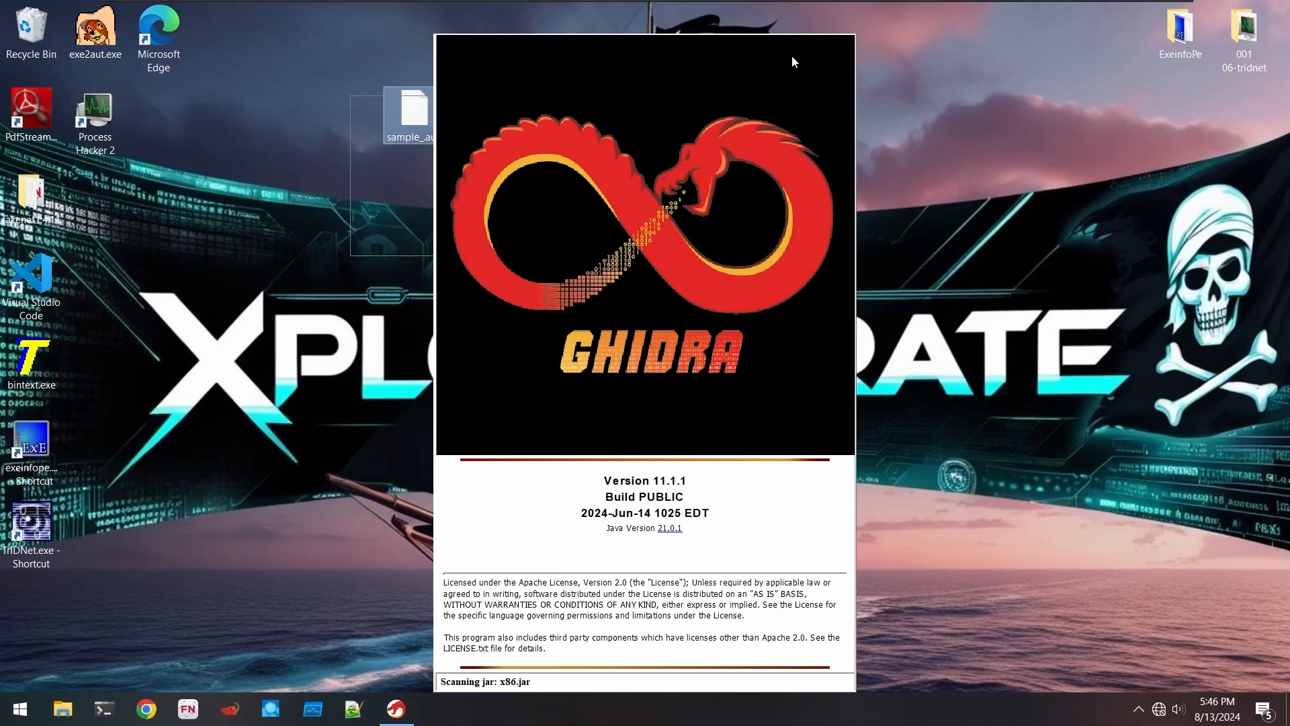
# - Create a new folder on the desktop for the malware sample files
pyautogui.rightClick(926, 215)
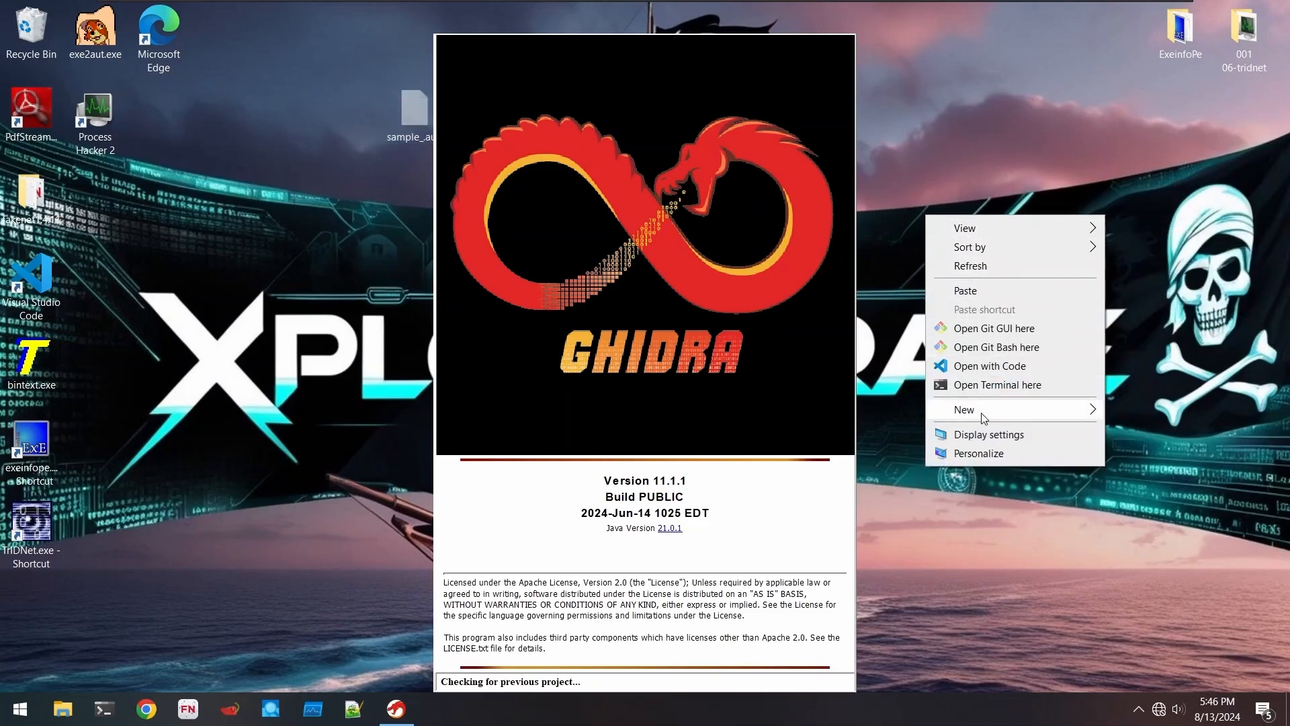
pyautogui.moveTo(985, 418)
pyautogui.click(1114, 414)
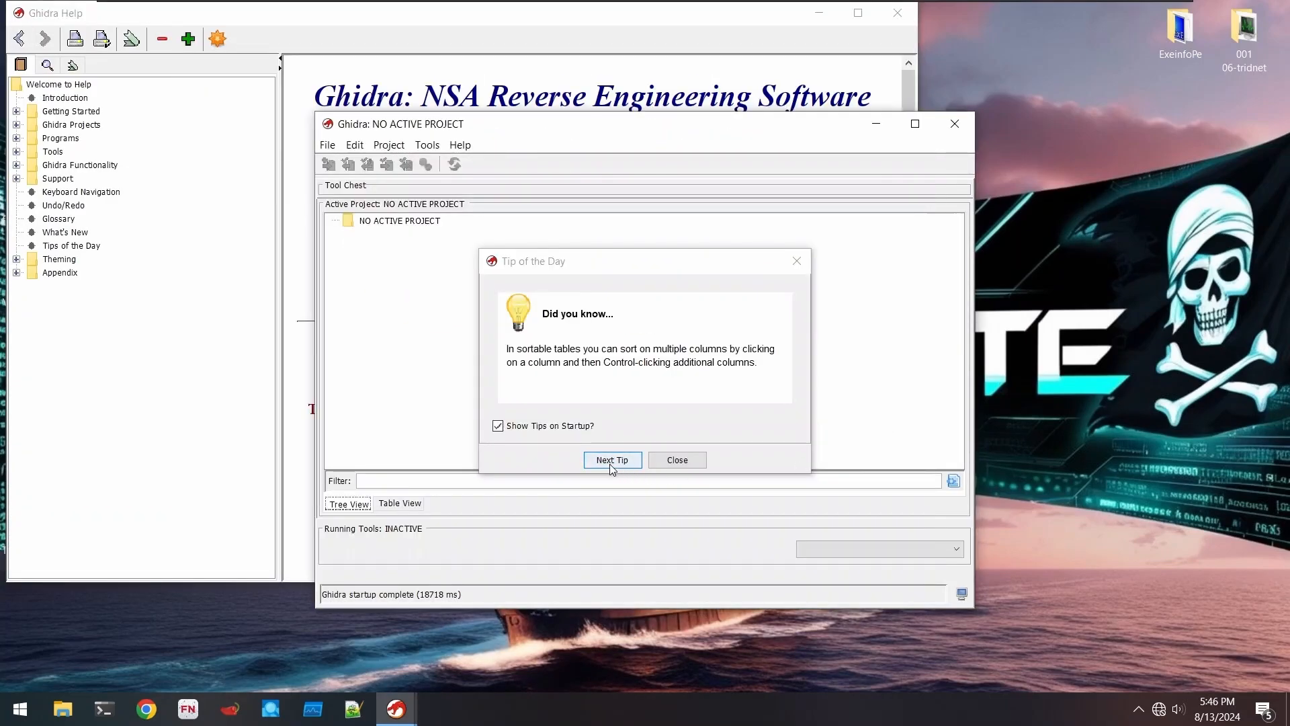
# - Dismiss Ghidra's tip of the day, close the Ghidra Help window and move the project window clear of the new folder
pyautogui.click(660, 466)
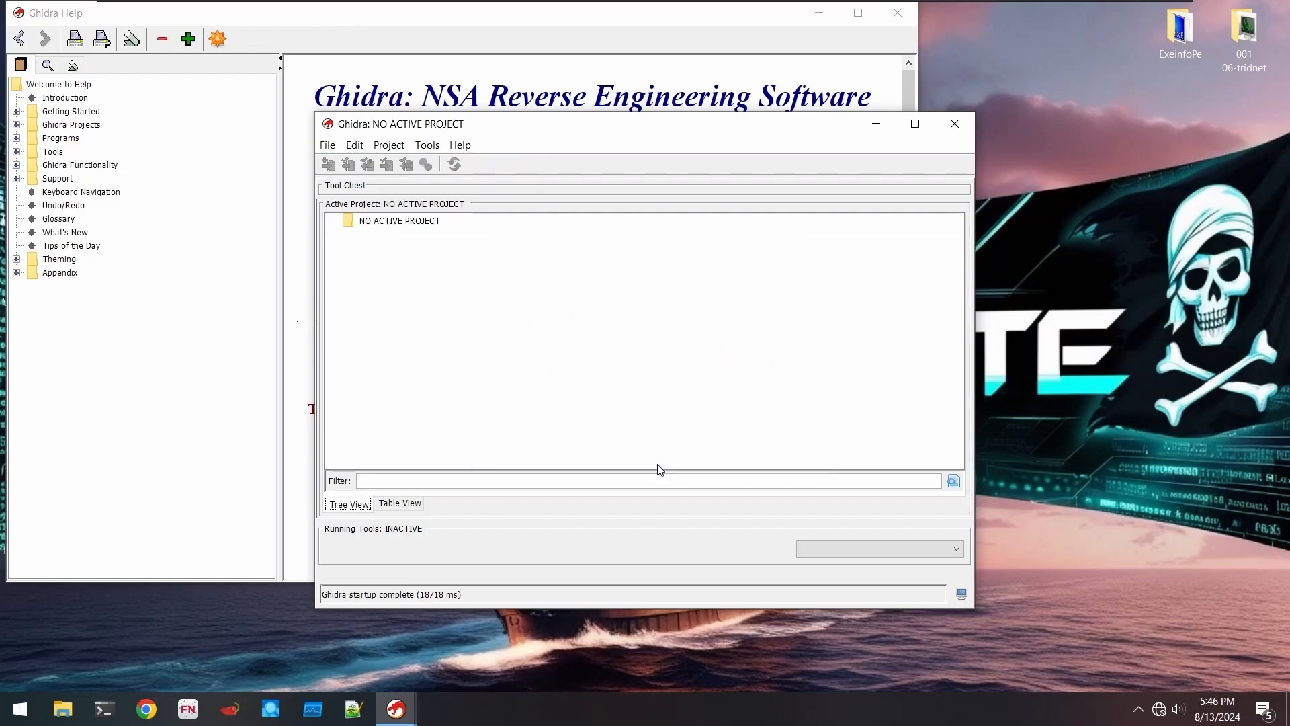
pyautogui.moveTo(485, 131); pyautogui.dragTo(651, 138)
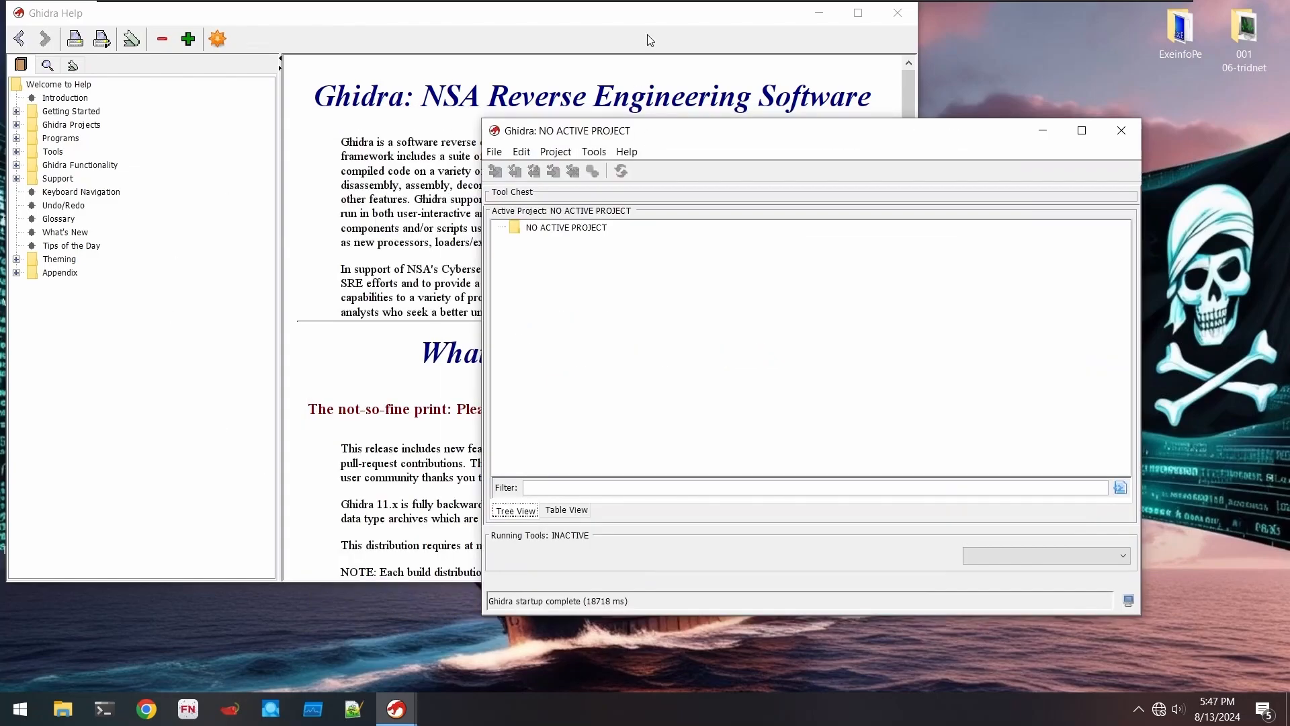
pyautogui.moveTo(647, 18); pyautogui.dragTo(676, 62)
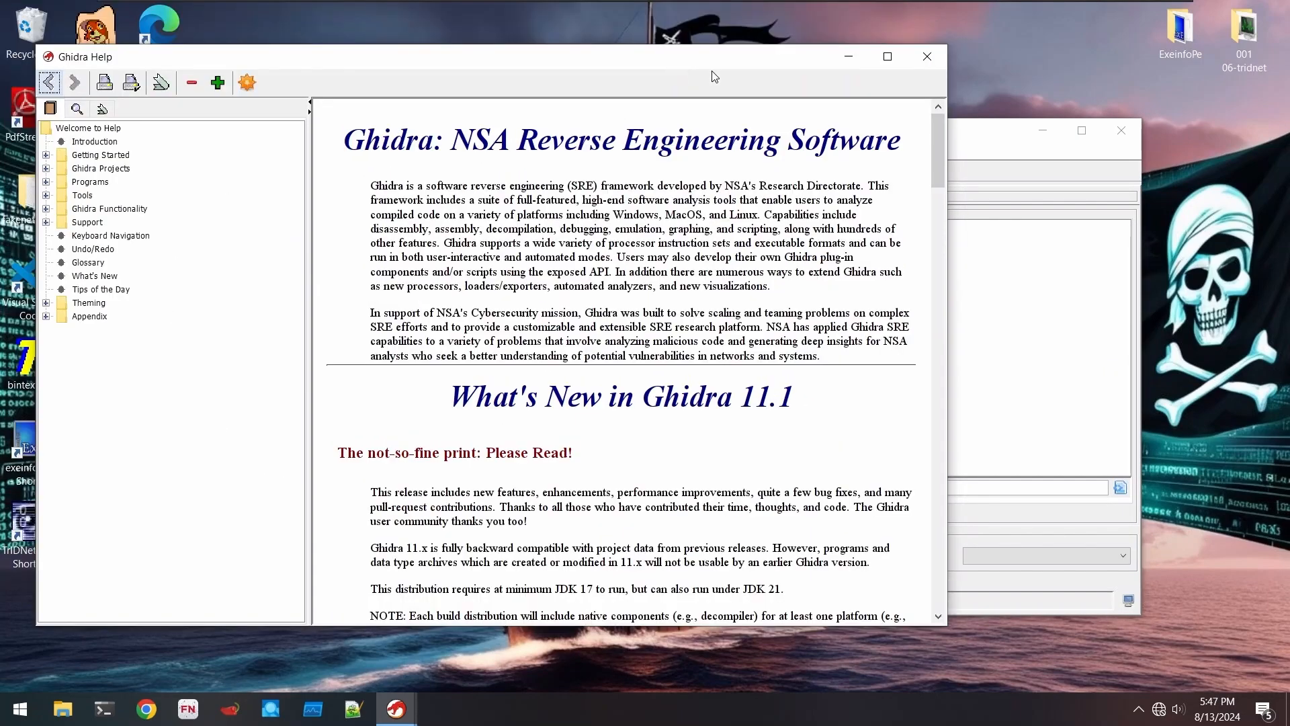
pyautogui.click(927, 56)
pyautogui.moveTo(665, 145); pyautogui.dragTo(395, 194)
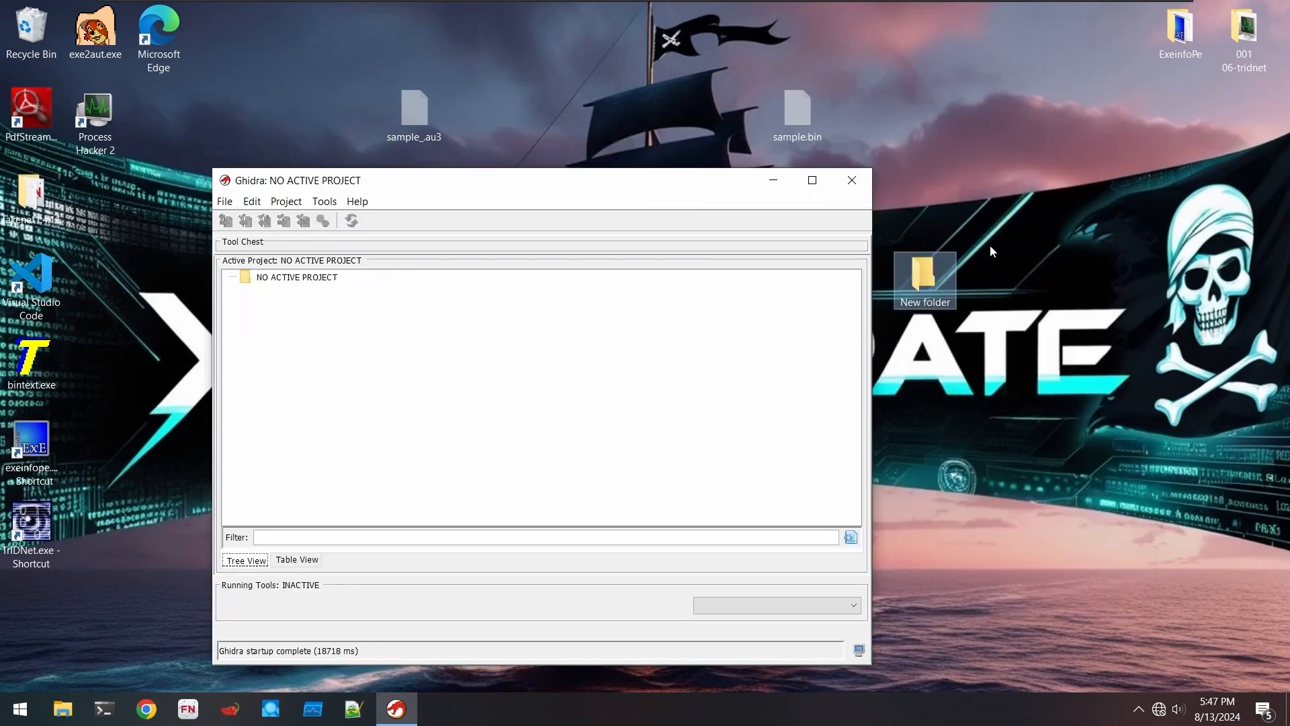
# - Rename the new desktop folder to malwareS_3
pyautogui.rightClick(946, 299)
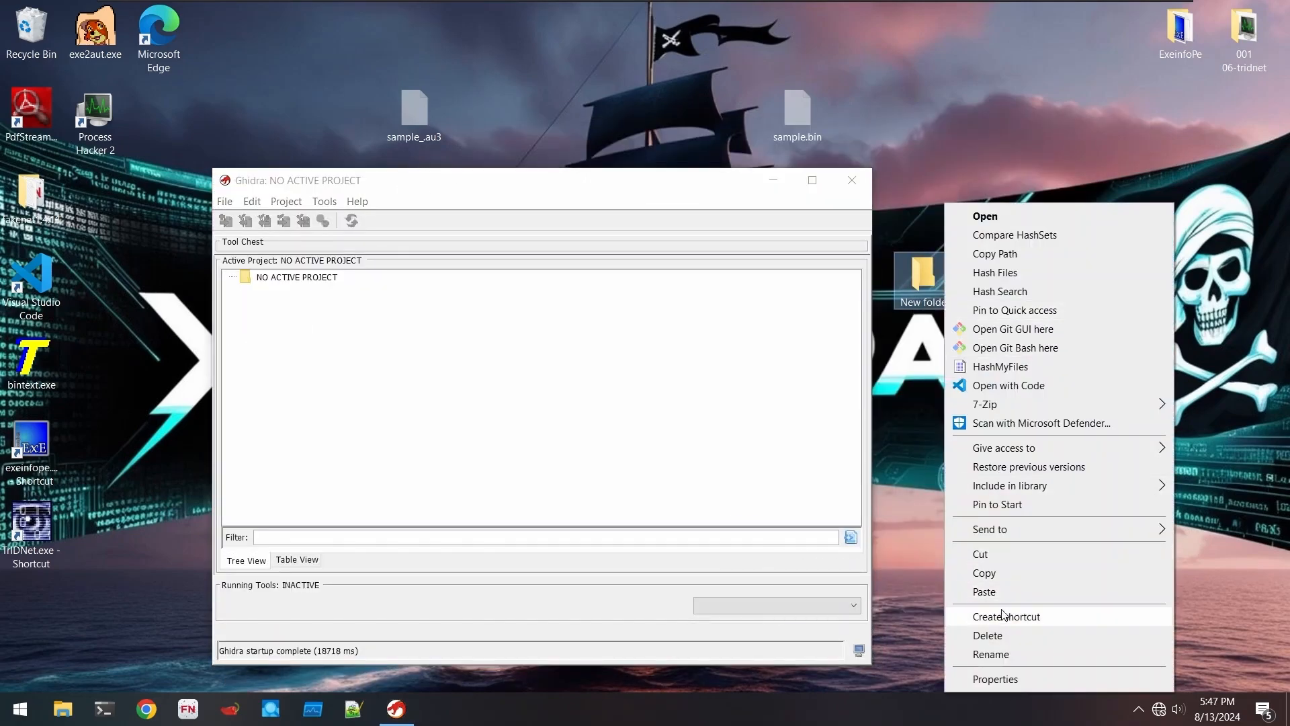
pyautogui.click(998, 654)
pyautogui.write('ma')
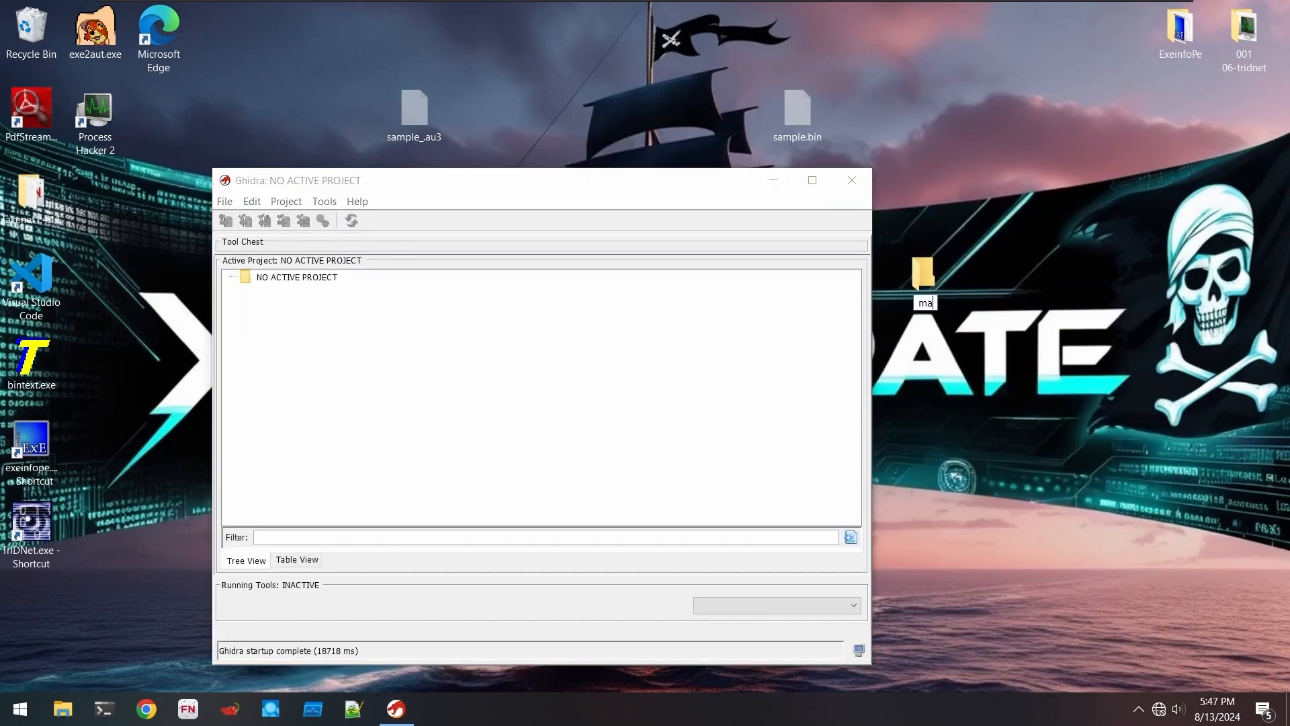
pyautogui.write('lwareS_#')
pyautogui.press('BackSpace')
pyautogui.write('3')
pyautogui.press('Return')
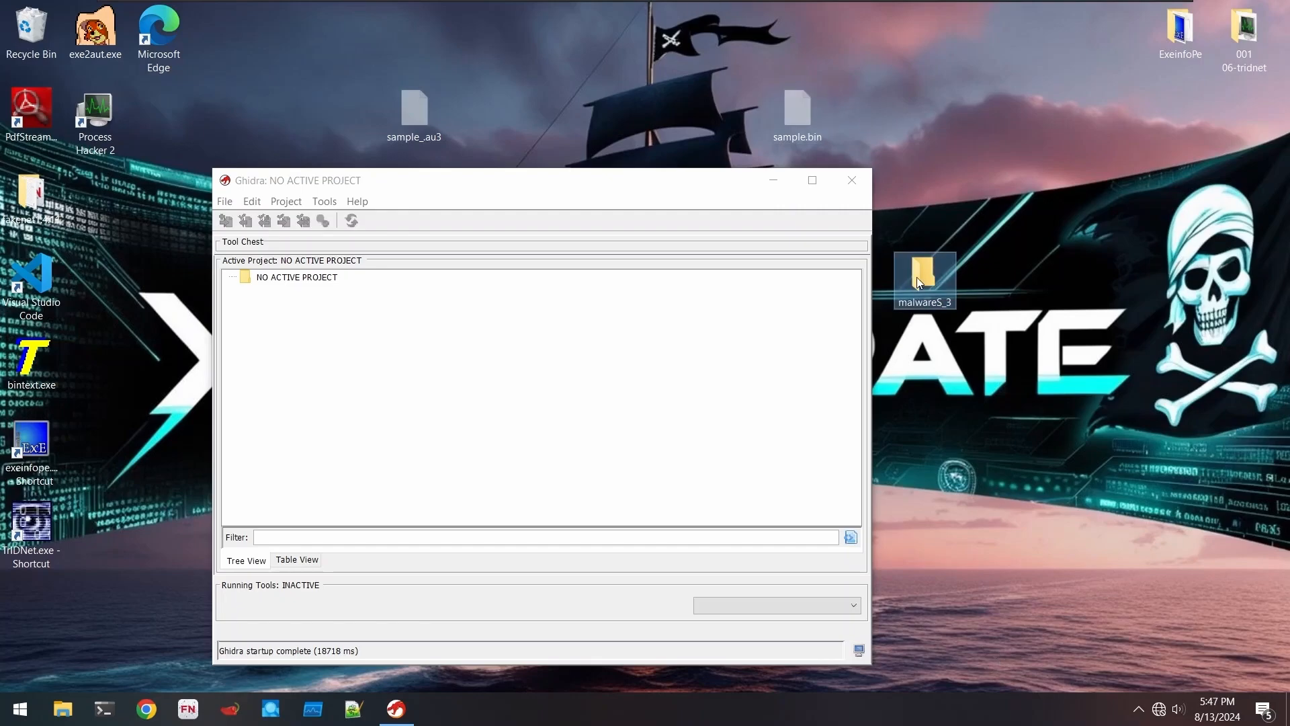
# - Paste the cut files sample.bin and sample_.au3 into malwareS_3 and narrow the folder window so it sits beside Ghidra
pyautogui.doubleClick(915, 302)
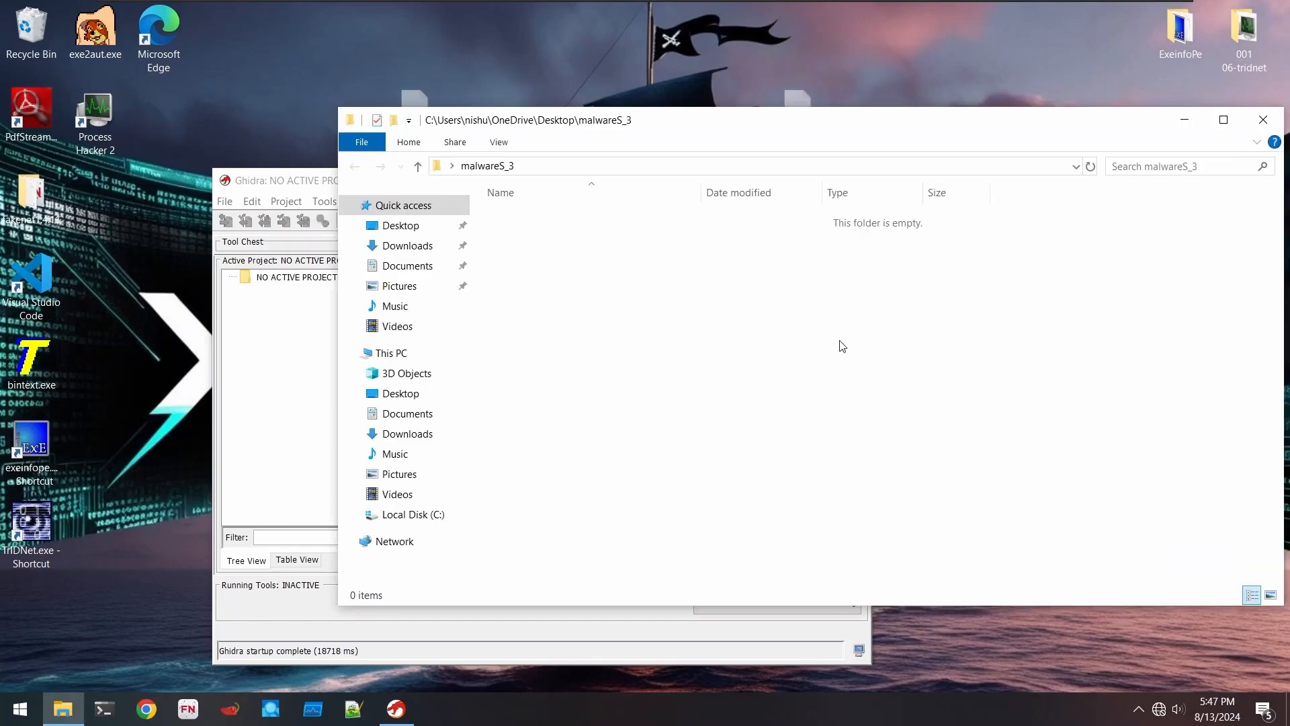
pyautogui.hotkey('ctrl', 'v')
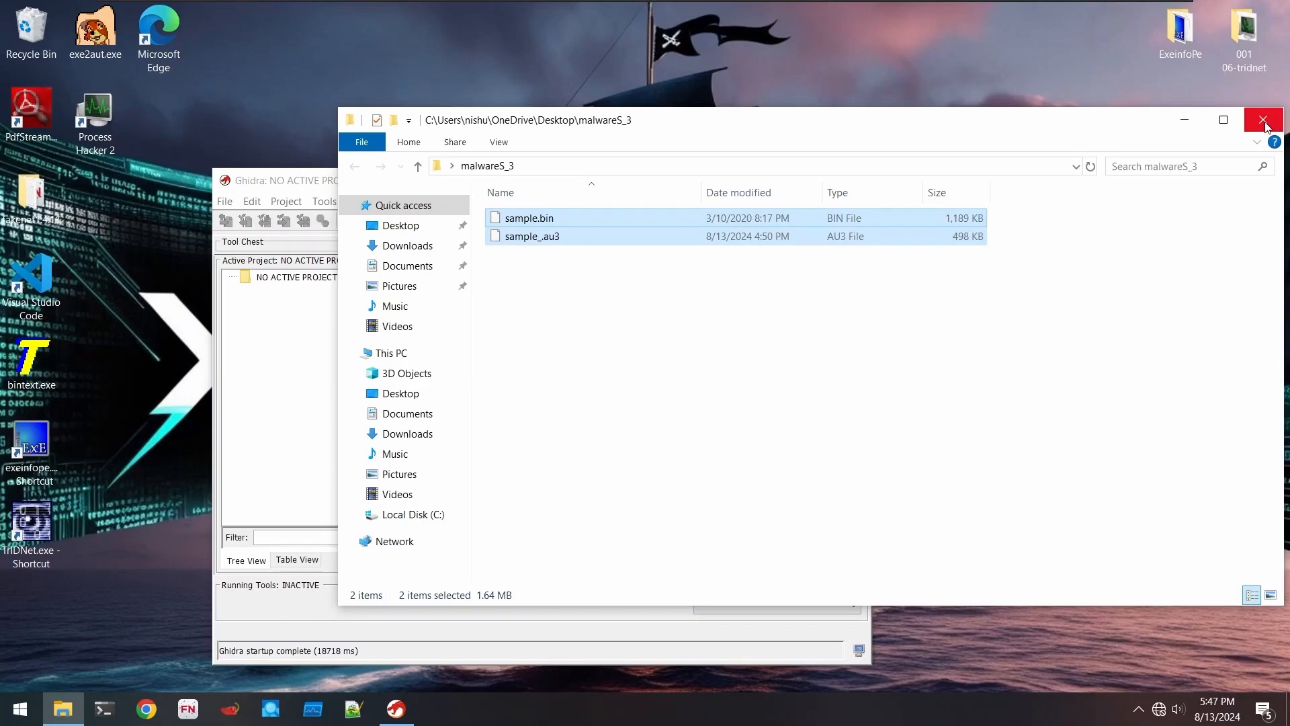
pyautogui.moveTo(339, 266); pyautogui.dragTo(964, 481)
pyautogui.click(814, 311)
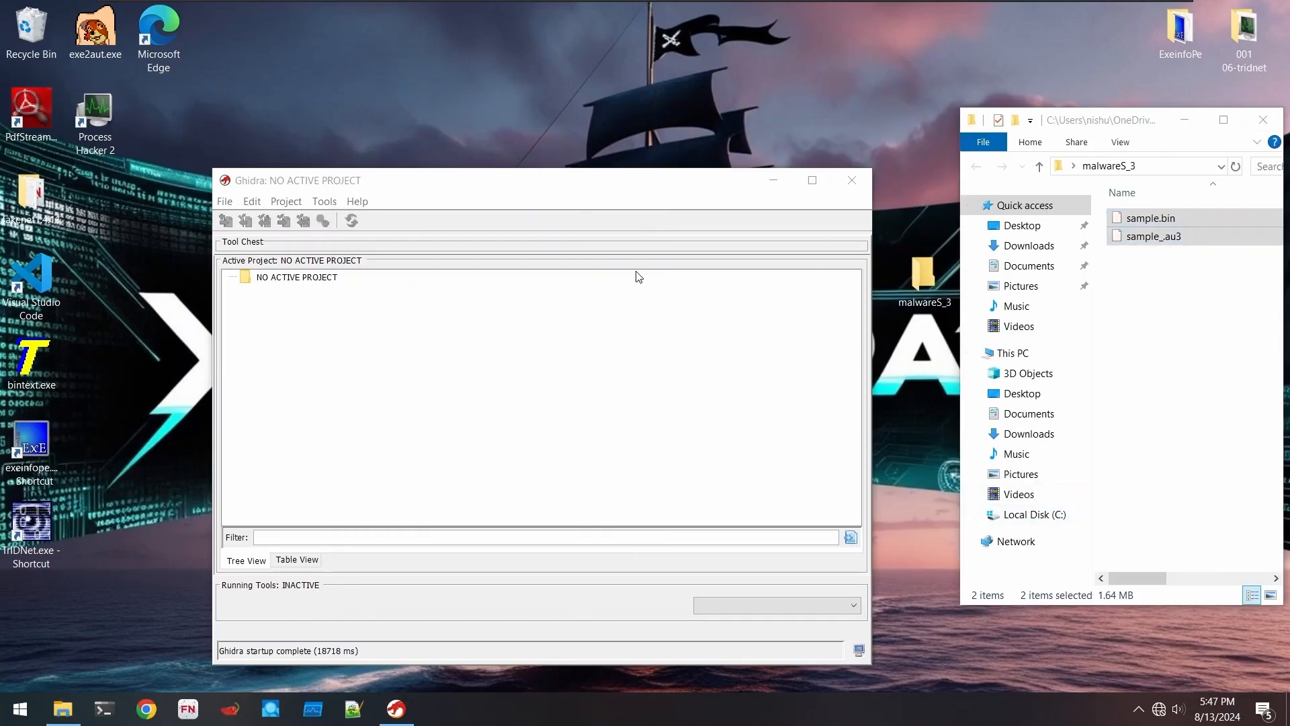
# - Create a non-shared Ghidra project named malware in the desktop folder malwareS_3
pyautogui.click(227, 203)
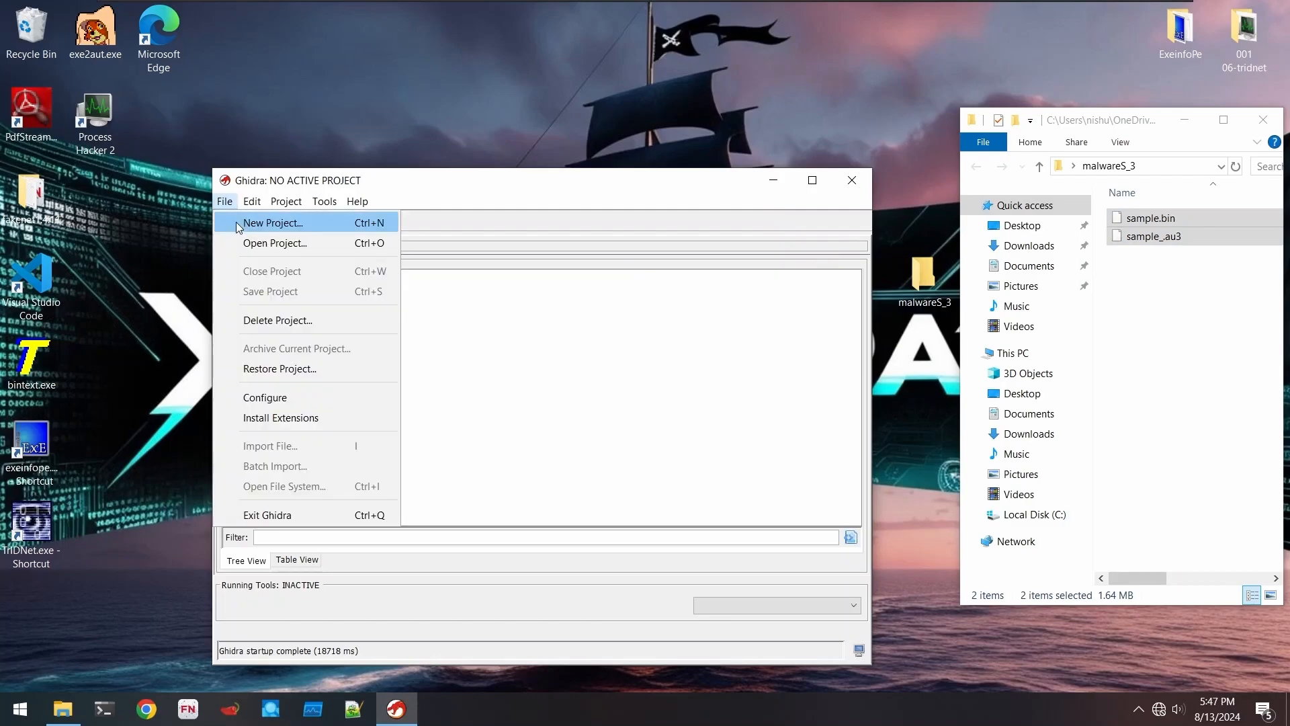
pyautogui.click(240, 223)
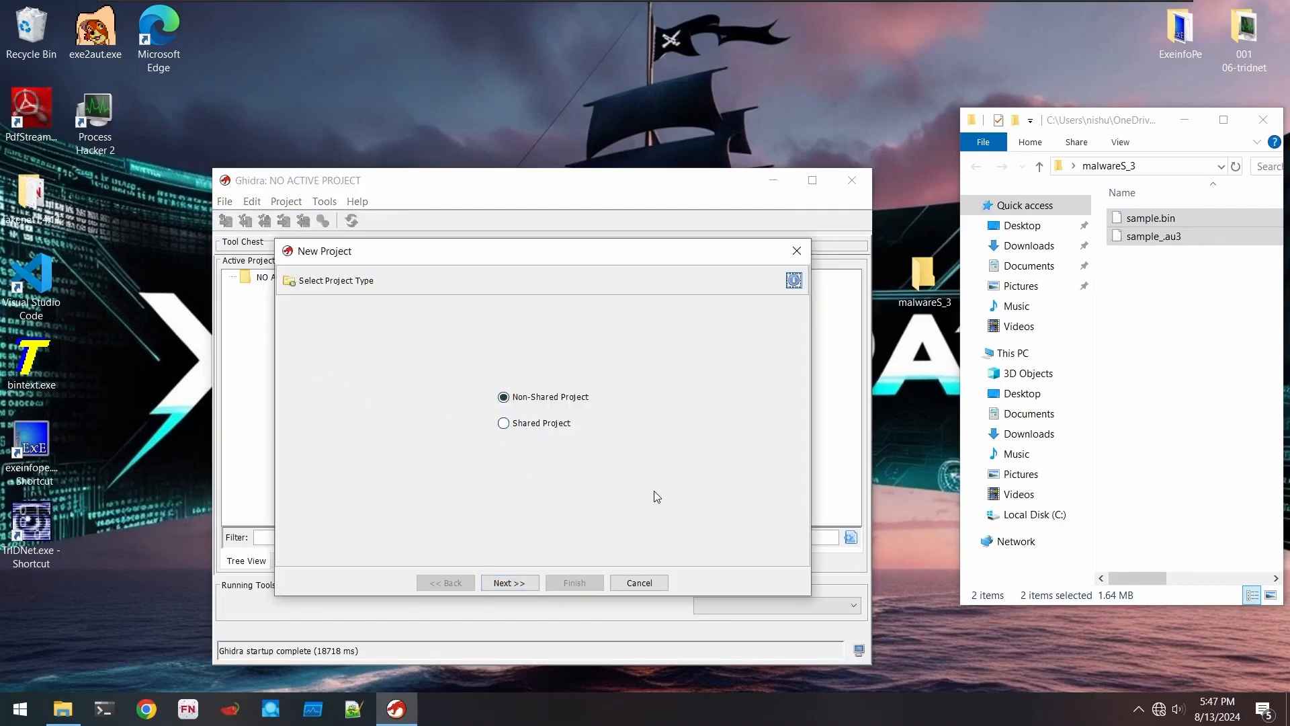
pyautogui.click(521, 584)
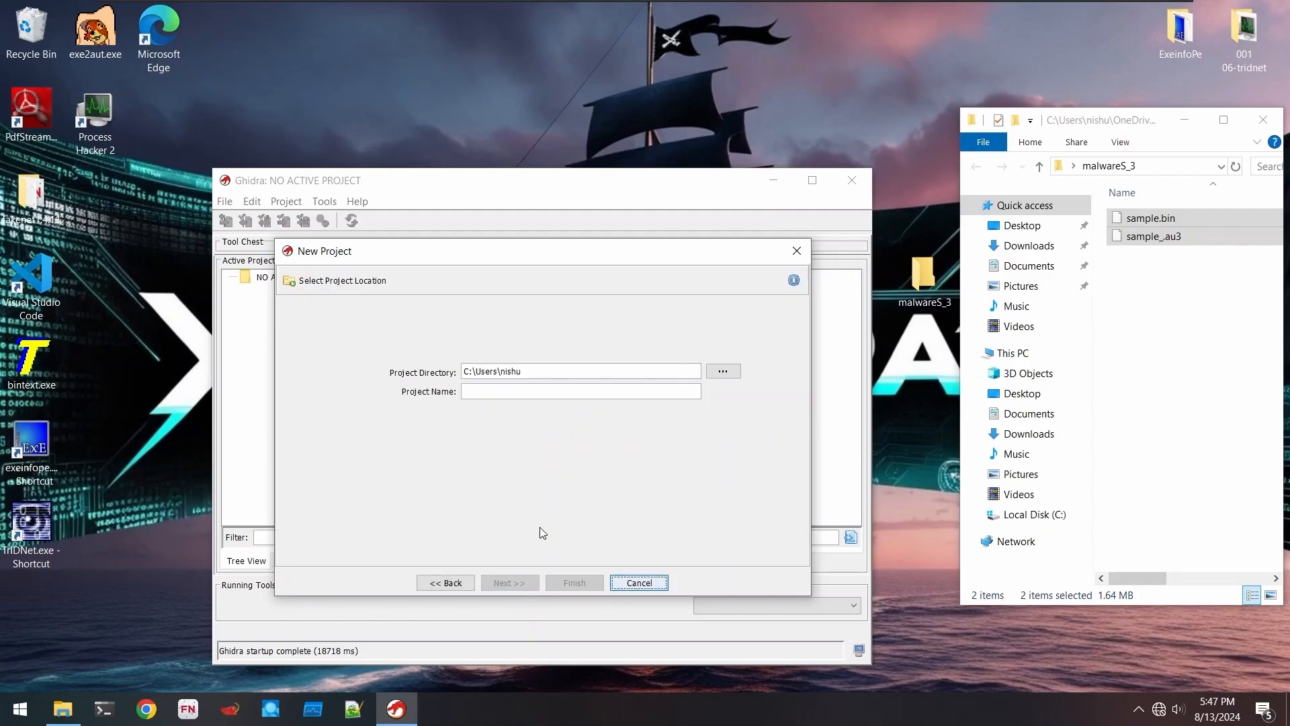
pyautogui.click(722, 370)
pyautogui.click(264, 328)
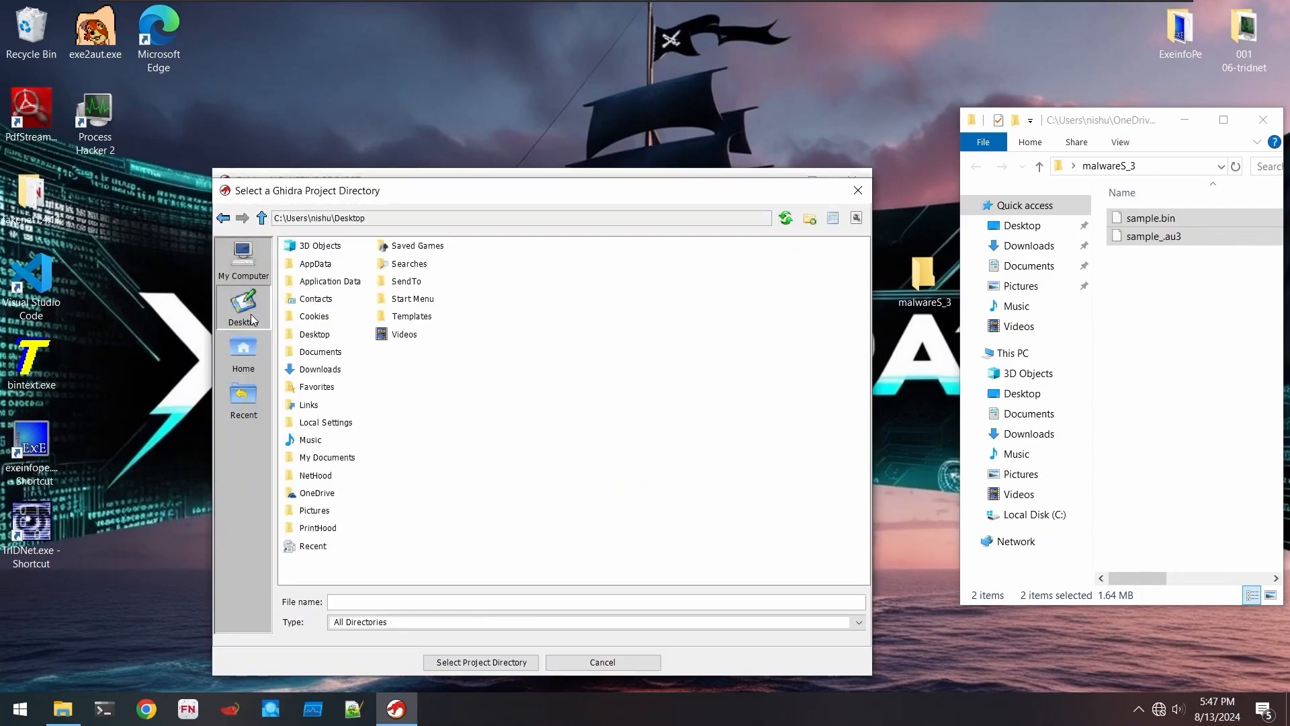
pyautogui.doubleClick(349, 287)
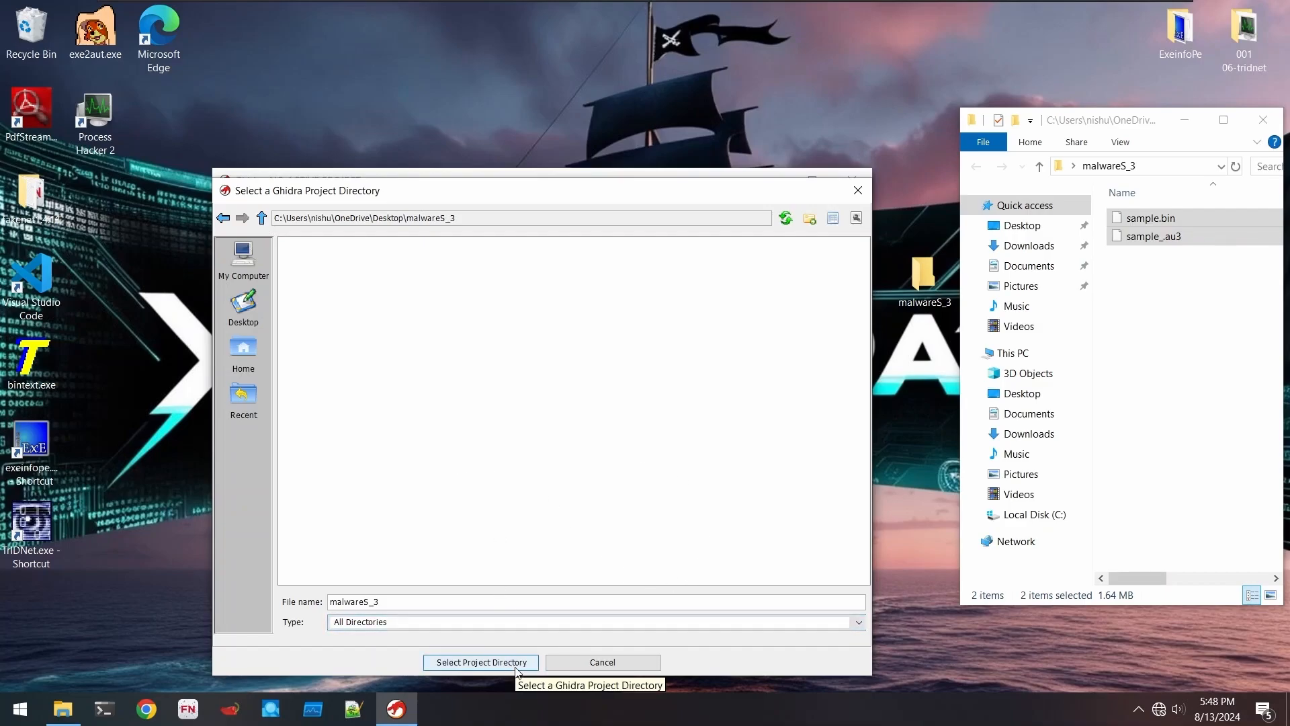
pyautogui.click(481, 661)
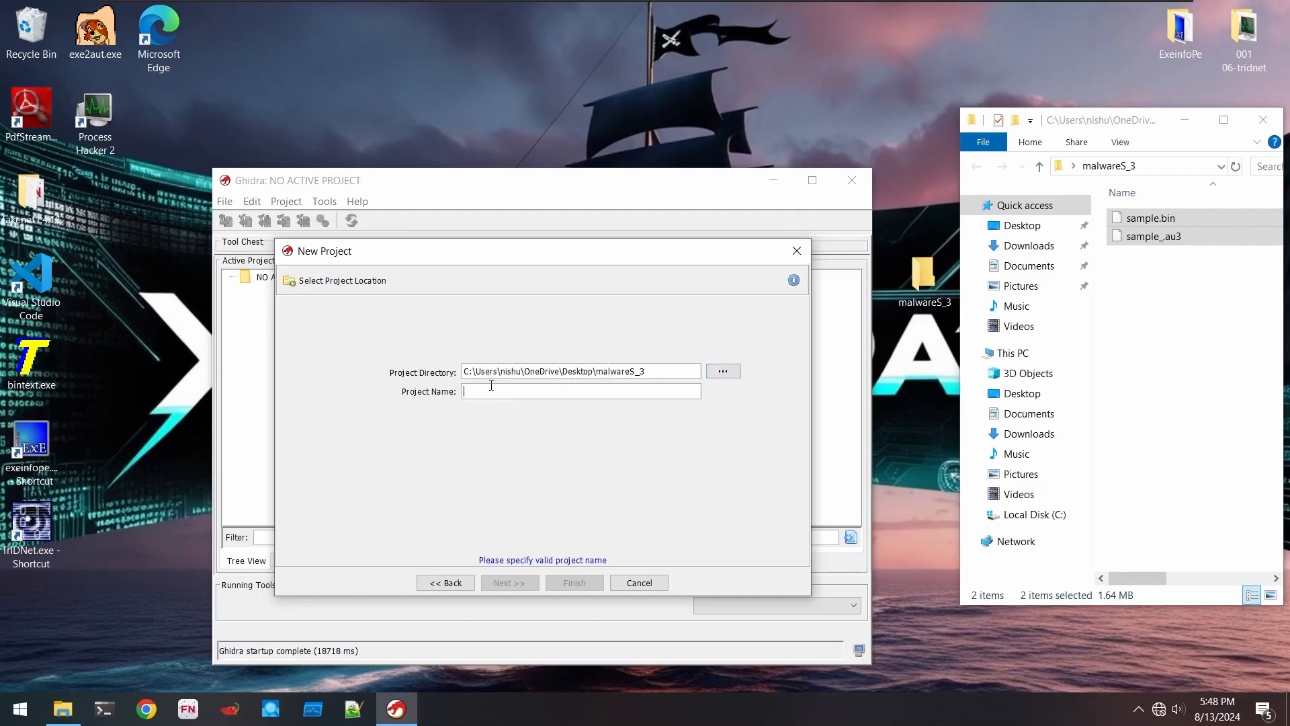
pyautogui.write('malware')
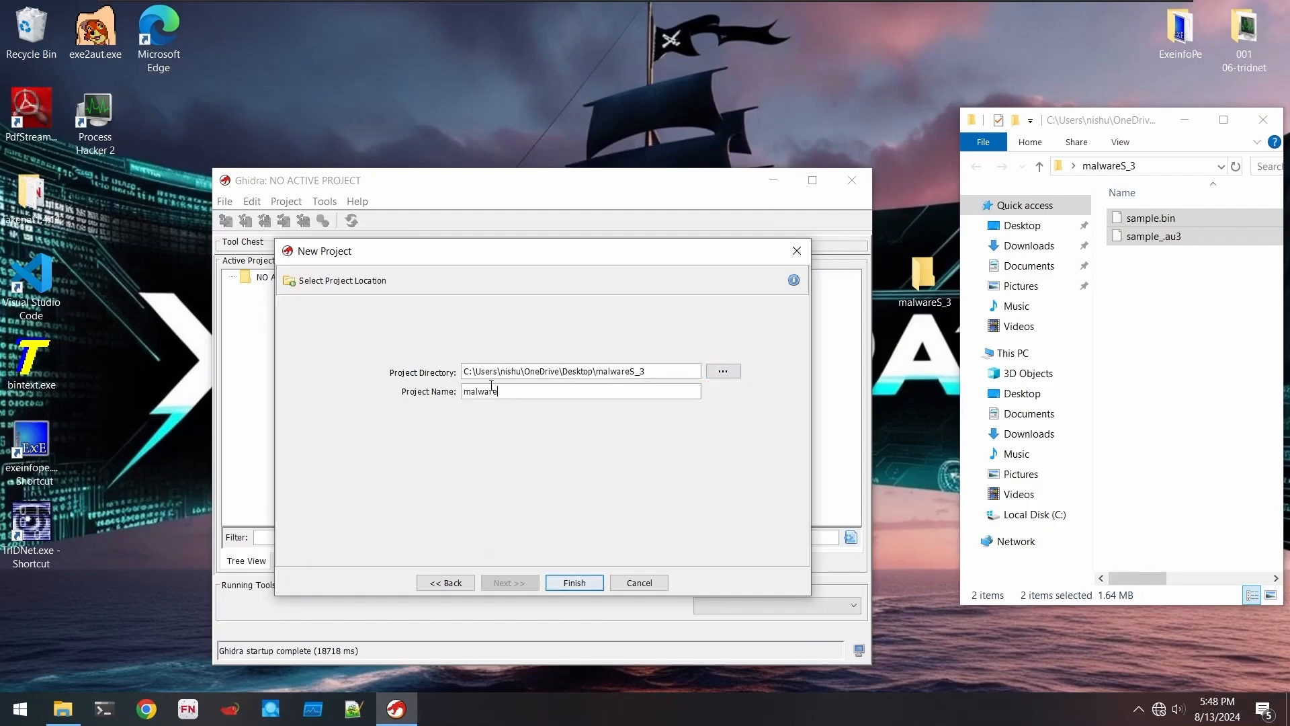
pyautogui.click(584, 585)
# - Import sample.bin into the malware project as Portable Executable (PE) with language x86:LE:32:default:windows
pyautogui.click(272, 306)
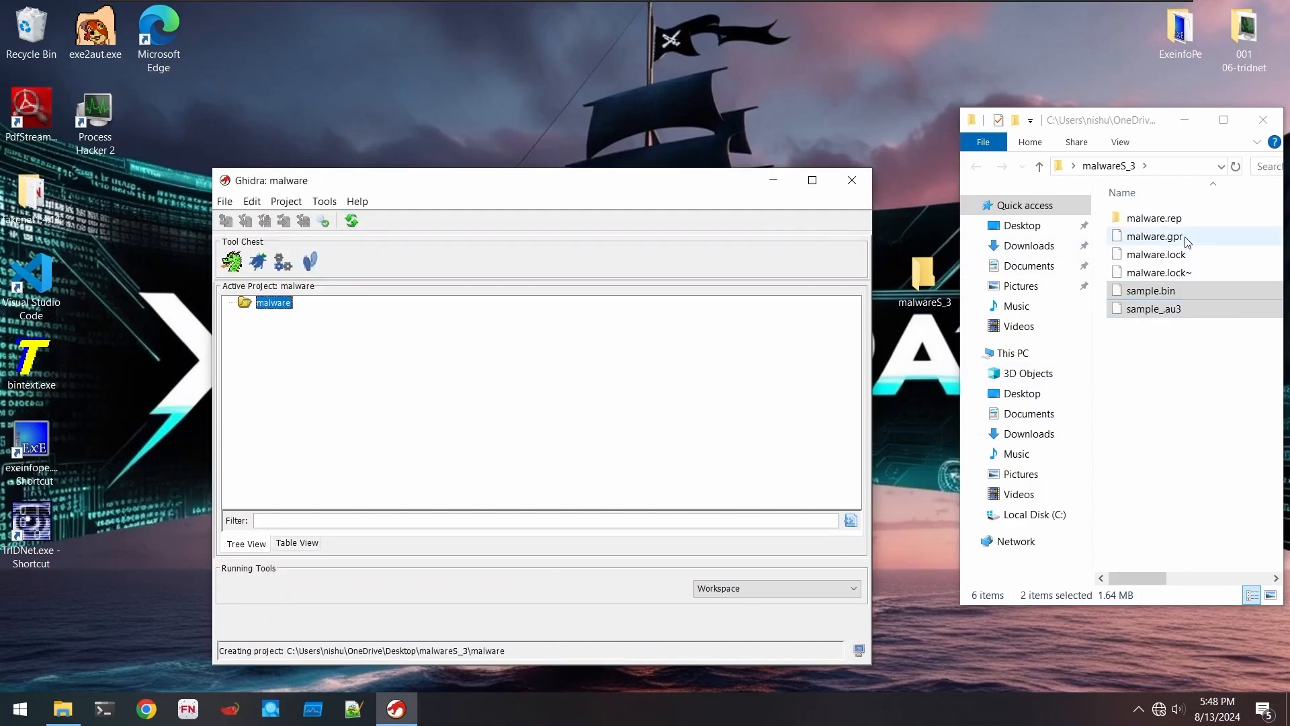
pyautogui.click(1195, 296)
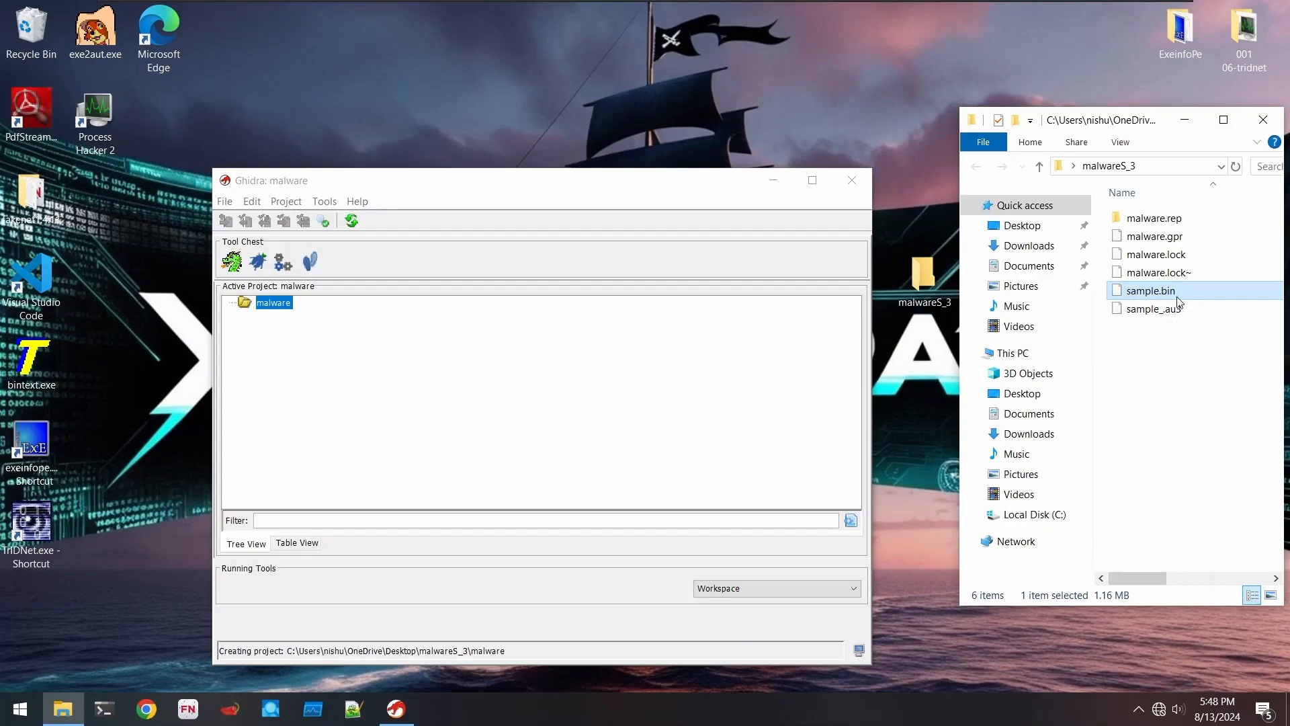
pyautogui.moveTo(1182, 290); pyautogui.dragTo(268, 304)
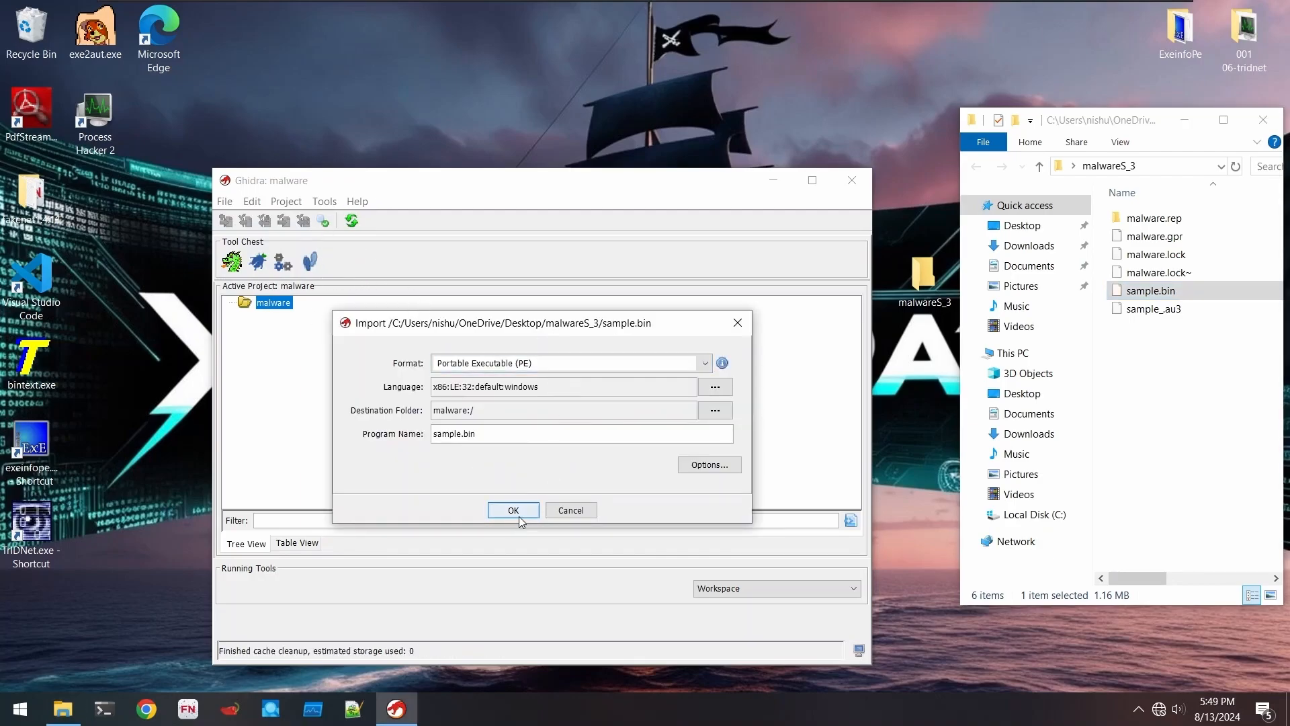
pyautogui.click(513, 510)
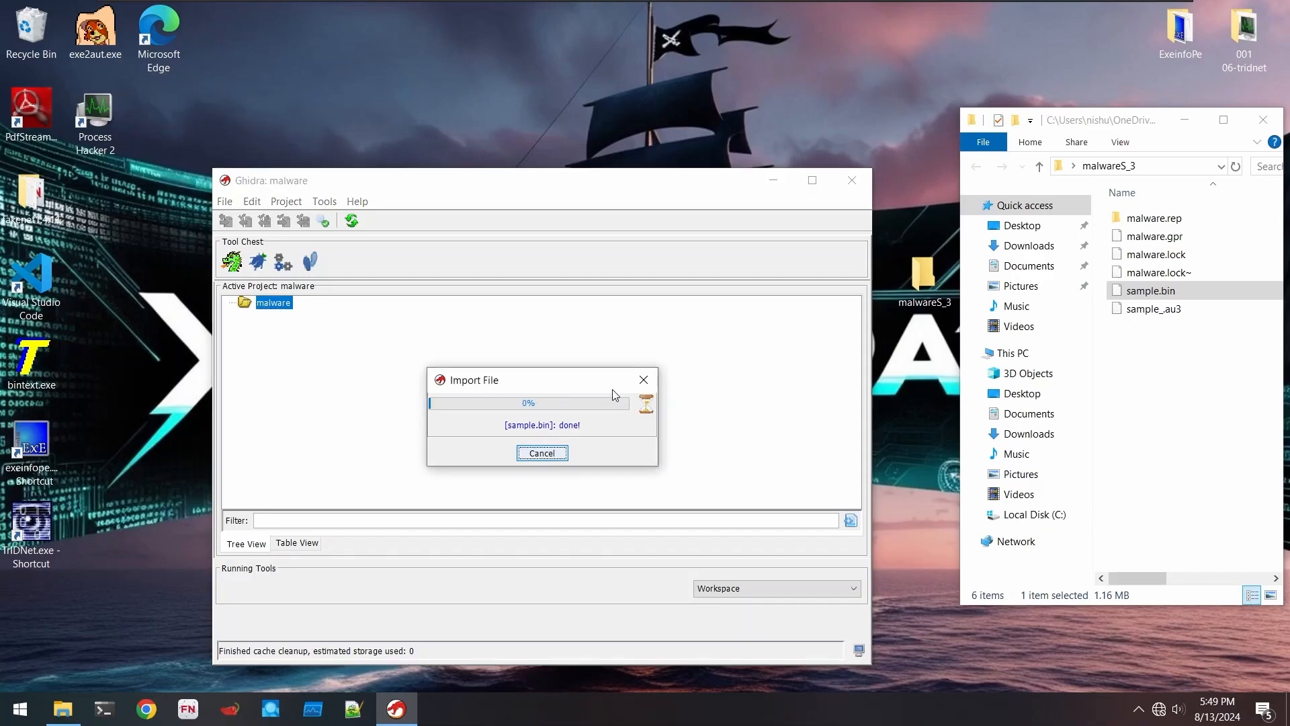
pyautogui.moveTo(567, 383); pyautogui.dragTo(495, 379)
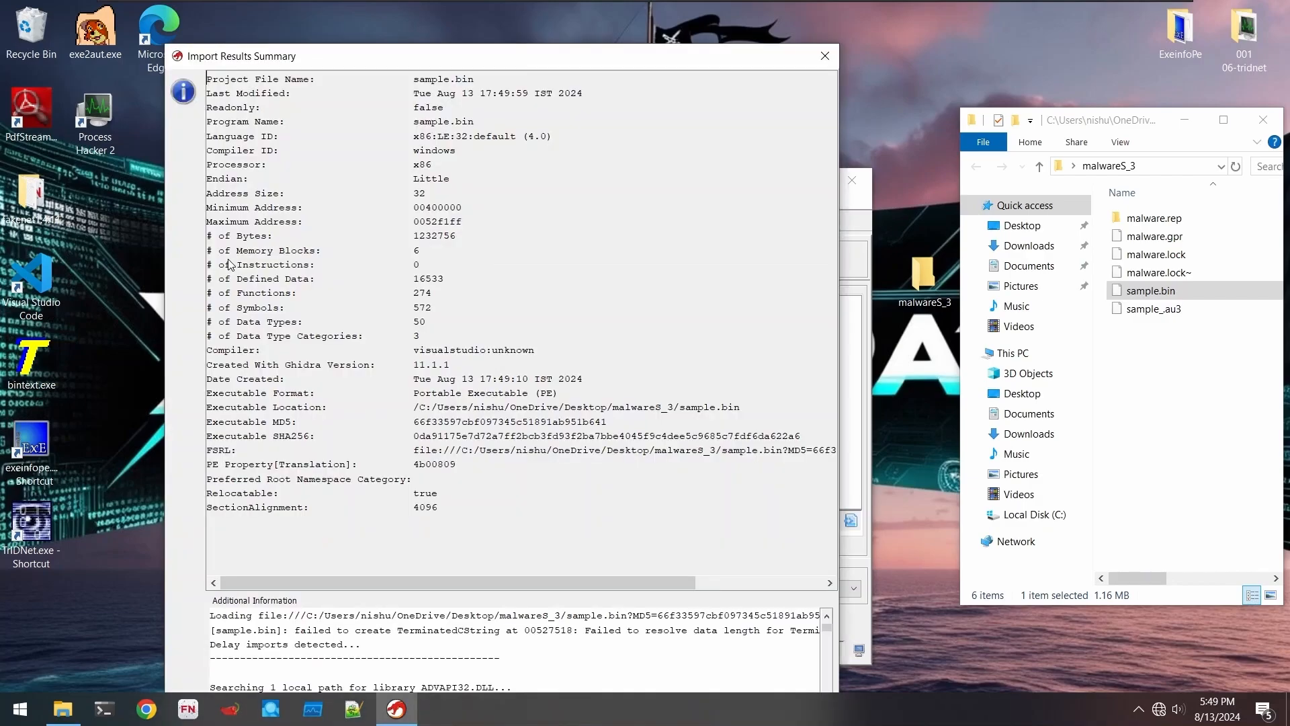
# - Review the import results summary of sample.bin and close it
pyautogui.moveTo(490, 65); pyautogui.dragTo(624, 43)
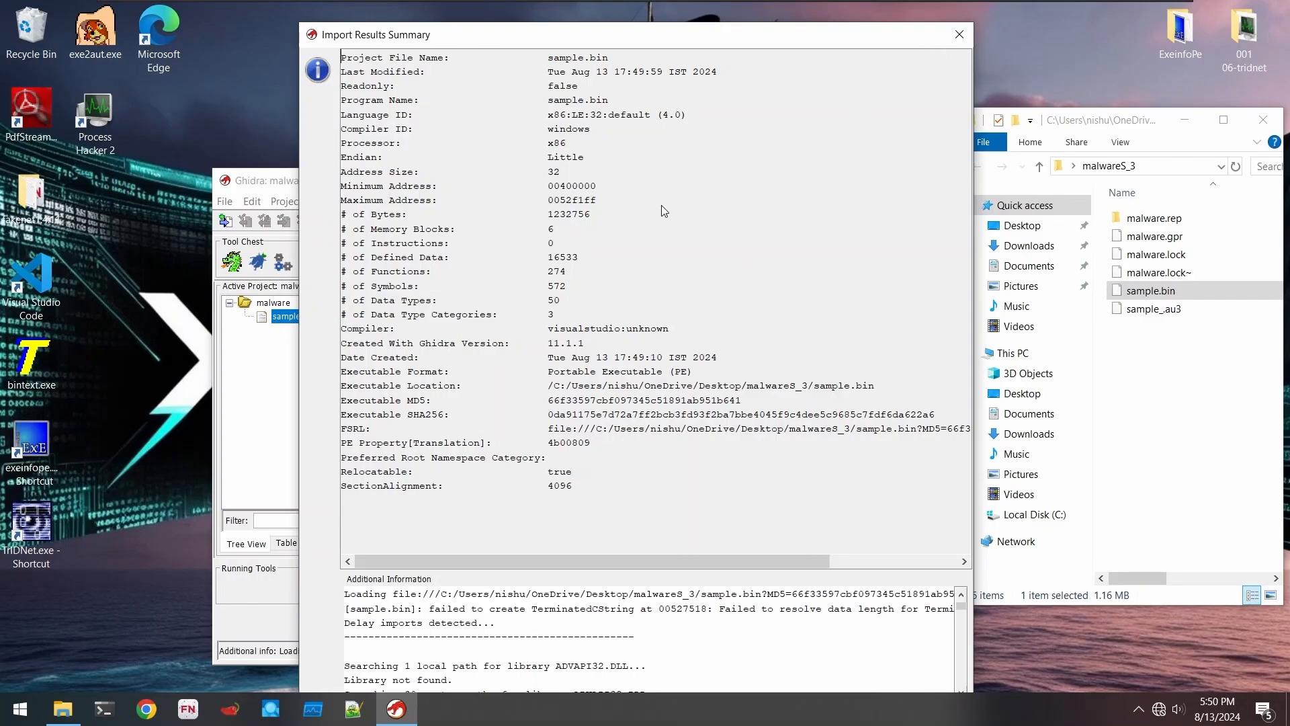
pyautogui.hscroll(1, 661, 204)
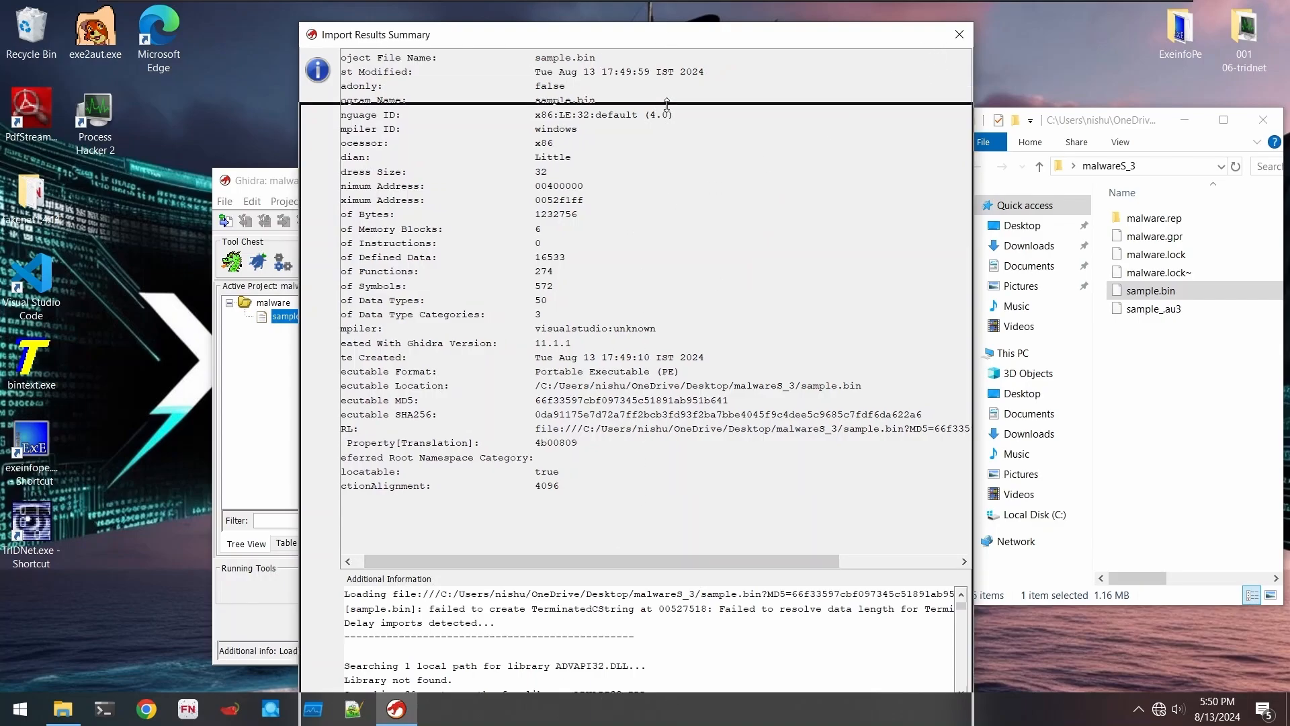
pyautogui.moveTo(664, 23); pyautogui.dragTo(608, 82)
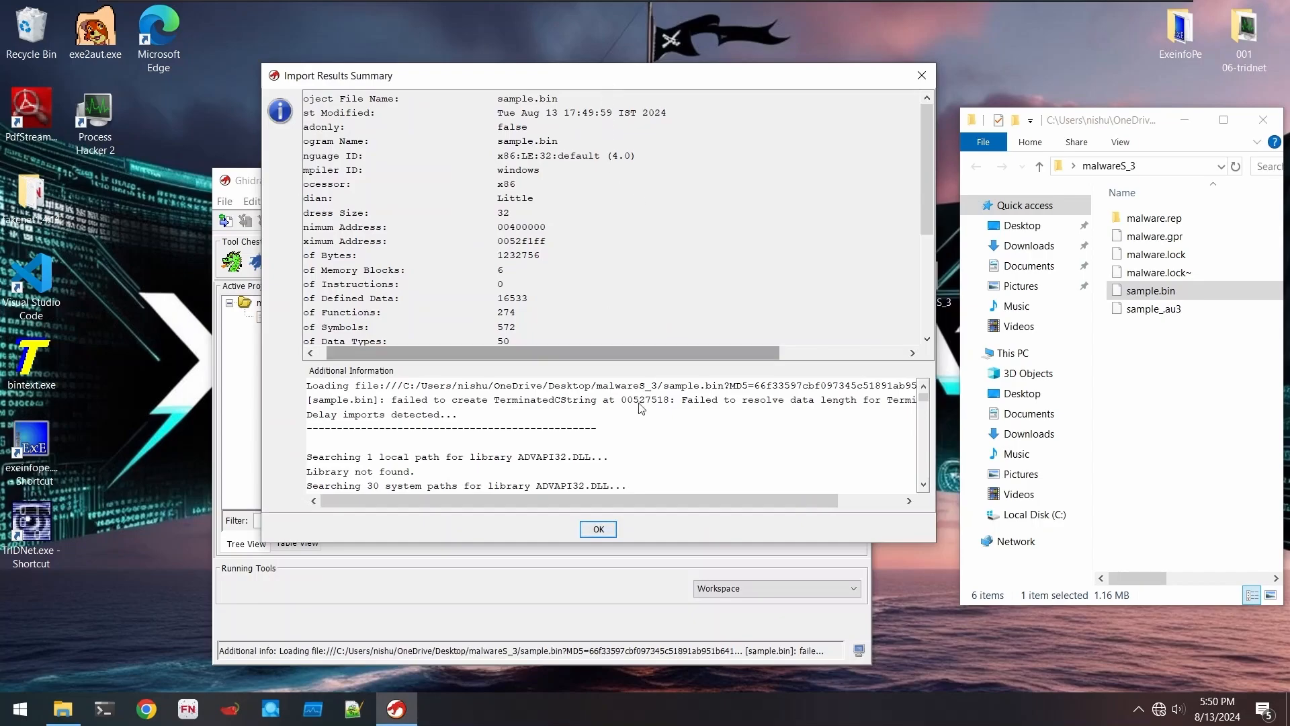
pyautogui.click(611, 530)
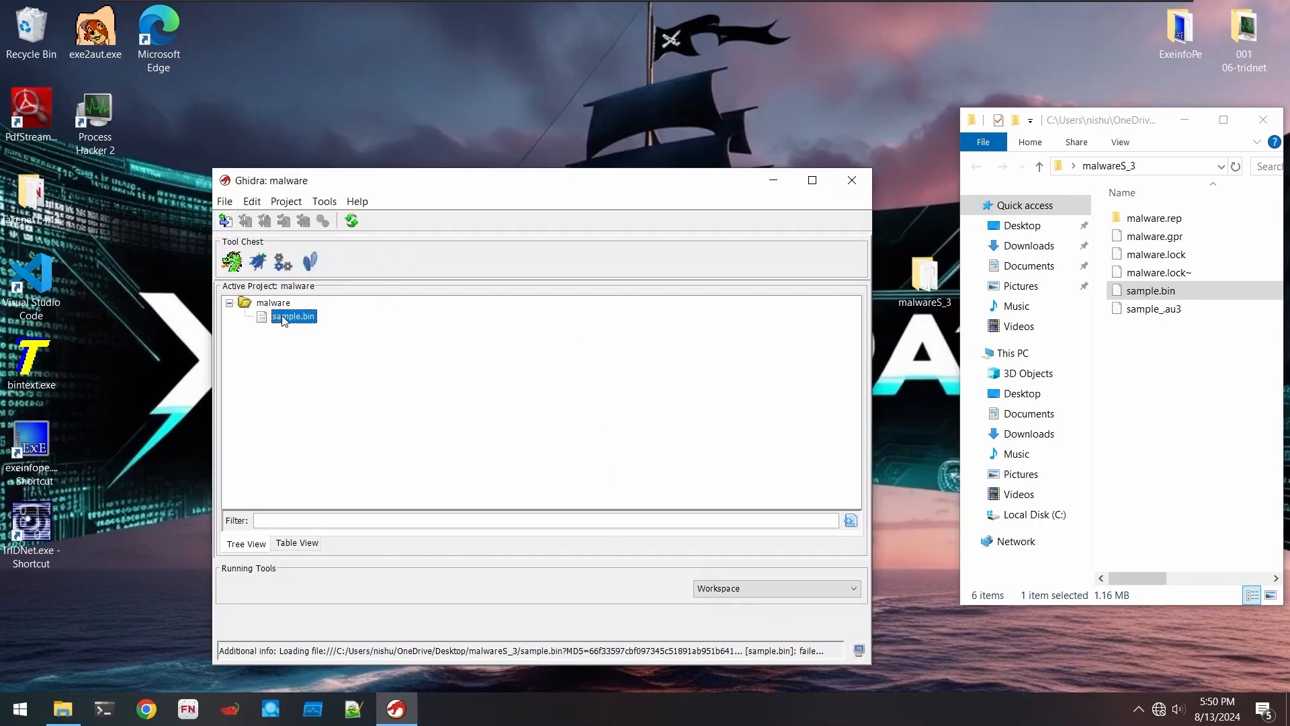
# - Open sample.bin in the CodeBrowser and run auto-analysis on it with the Standard Defaults analyzers
pyautogui.moveTo(283, 322); pyautogui.dragTo(235, 268)
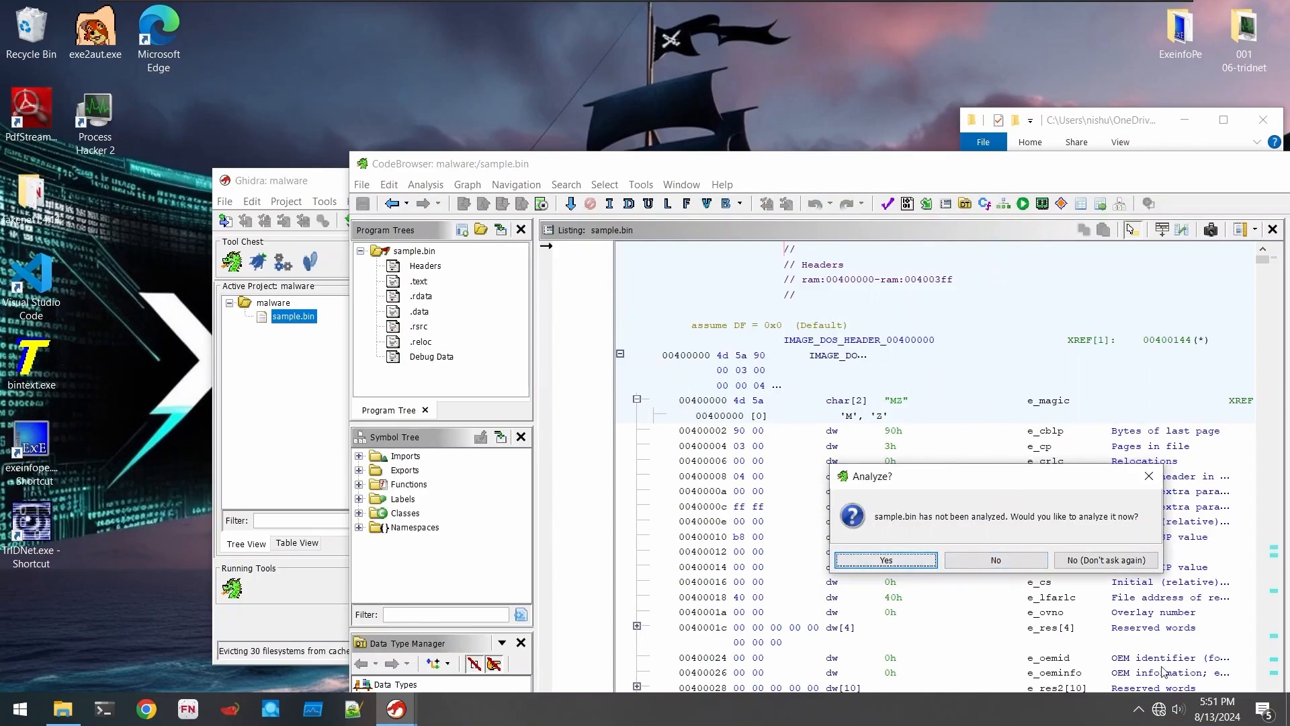
pyautogui.click(886, 561)
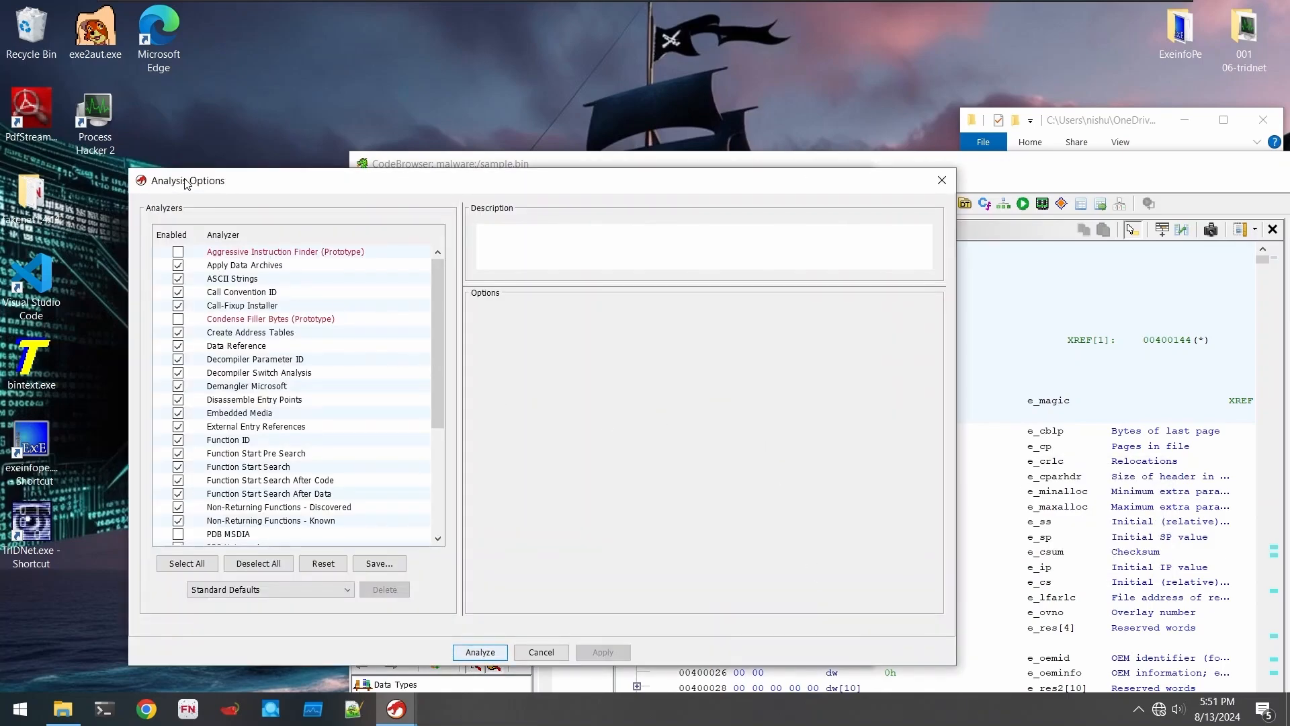
pyautogui.moveTo(183, 179); pyautogui.dragTo(362, 89)
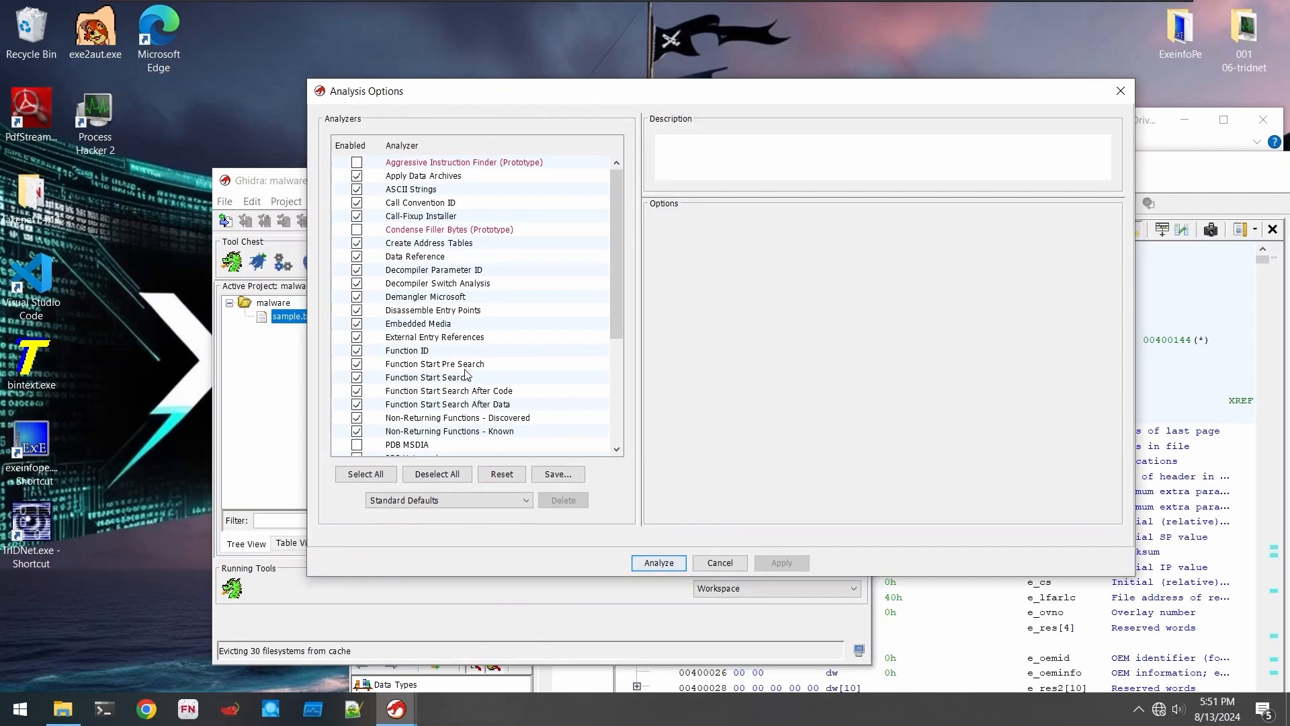
pyautogui.scroll(-5, 464, 366)
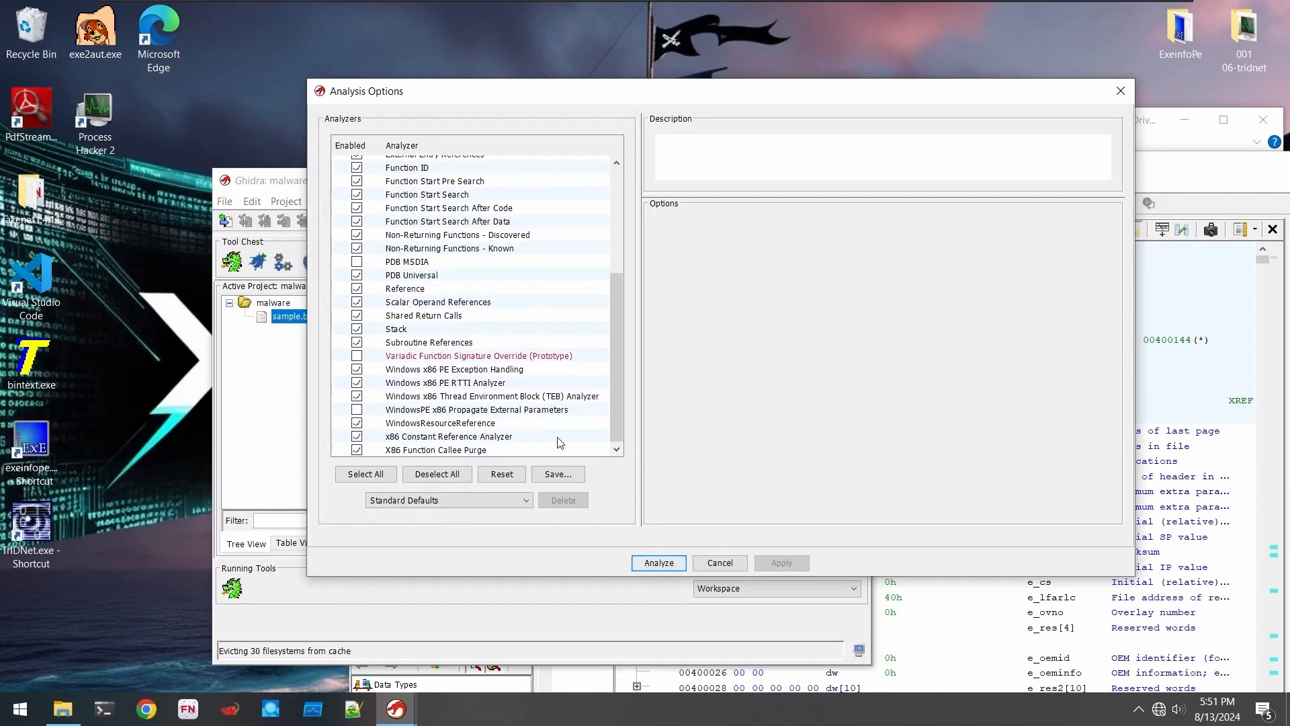
pyautogui.click(658, 563)
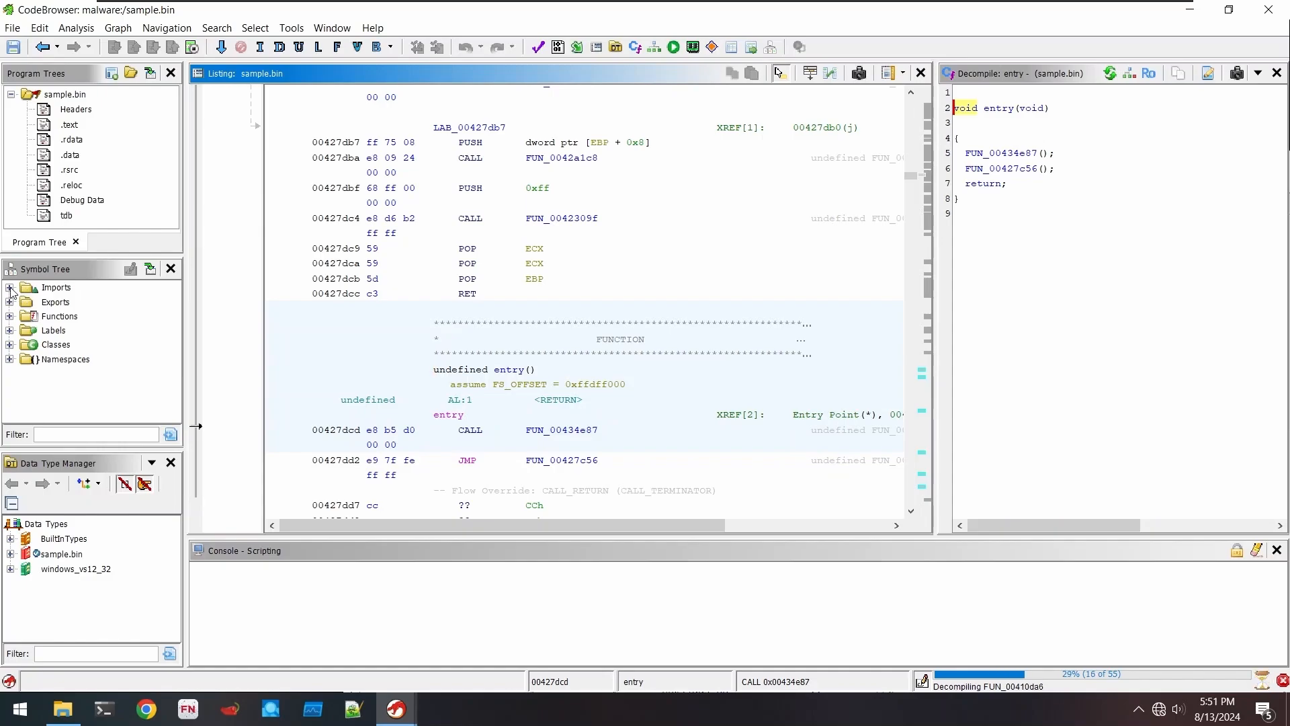
# - Expand the program's functions in the symbol tree and go to the entry function
pyautogui.click(9, 302)
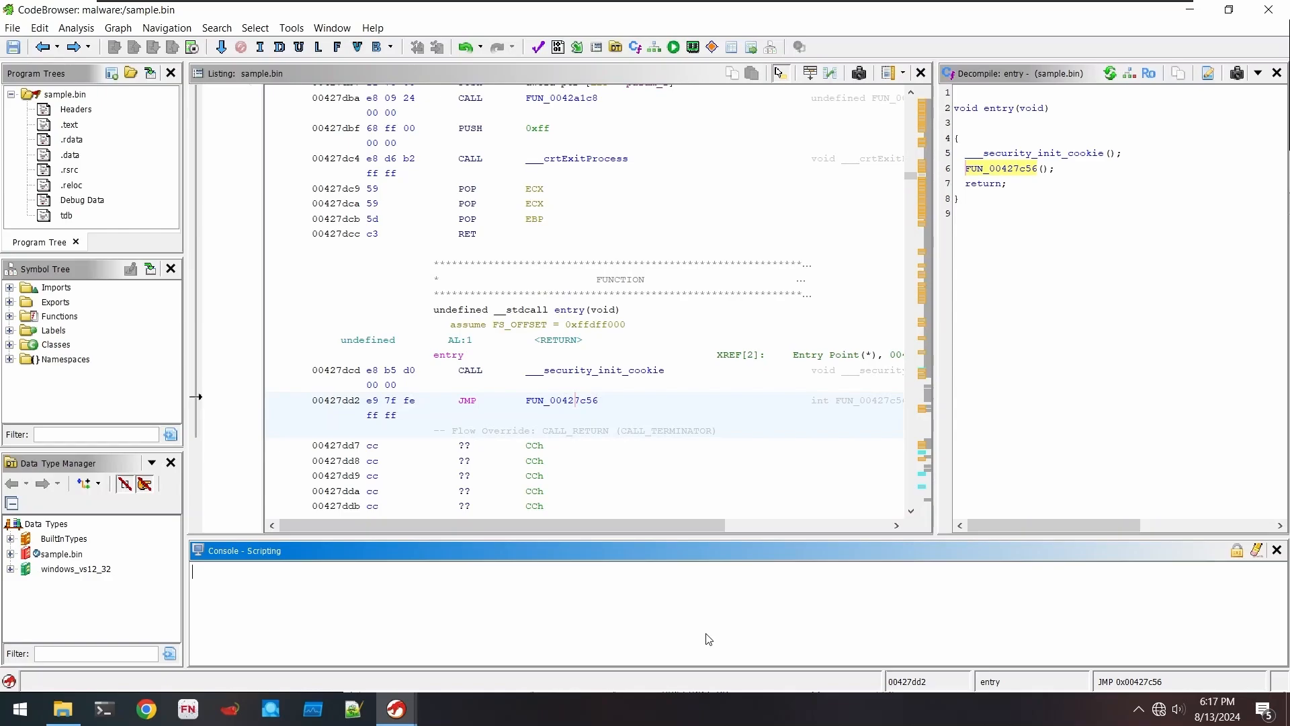
pyautogui.click(10, 315)
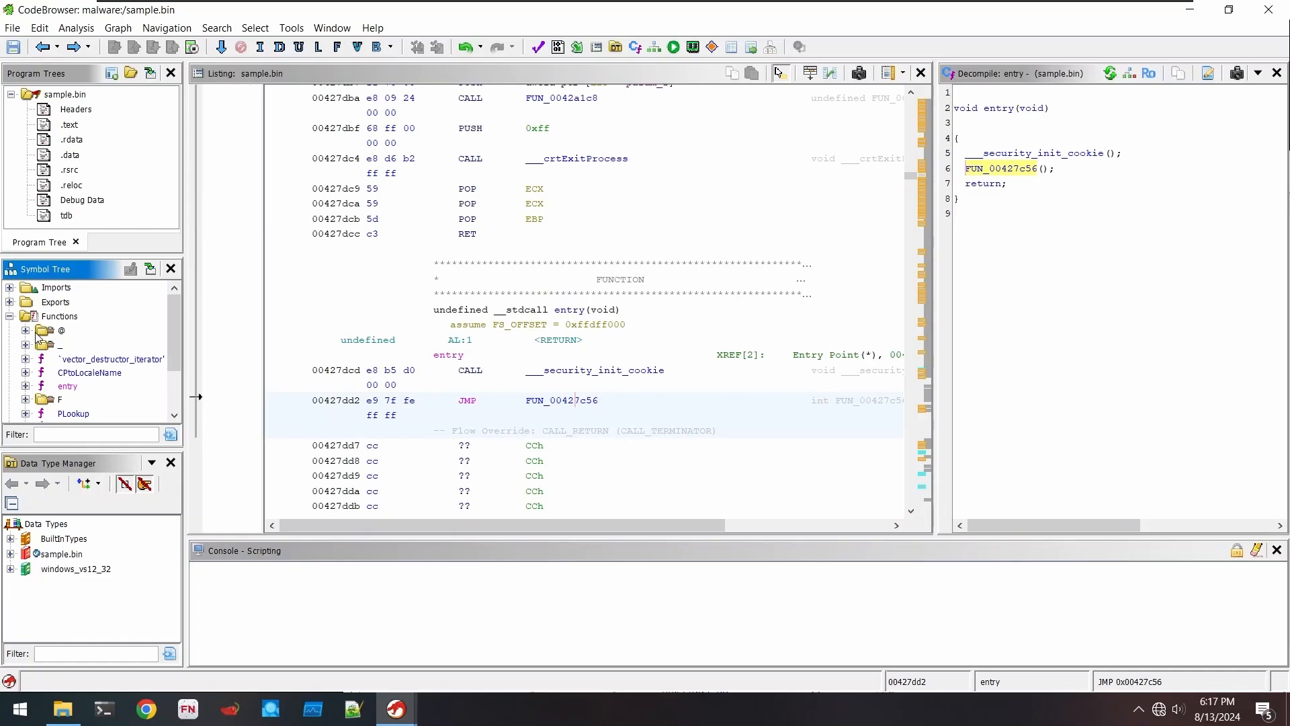
pyautogui.scroll(-1, 88, 349)
pyautogui.click(67, 342)
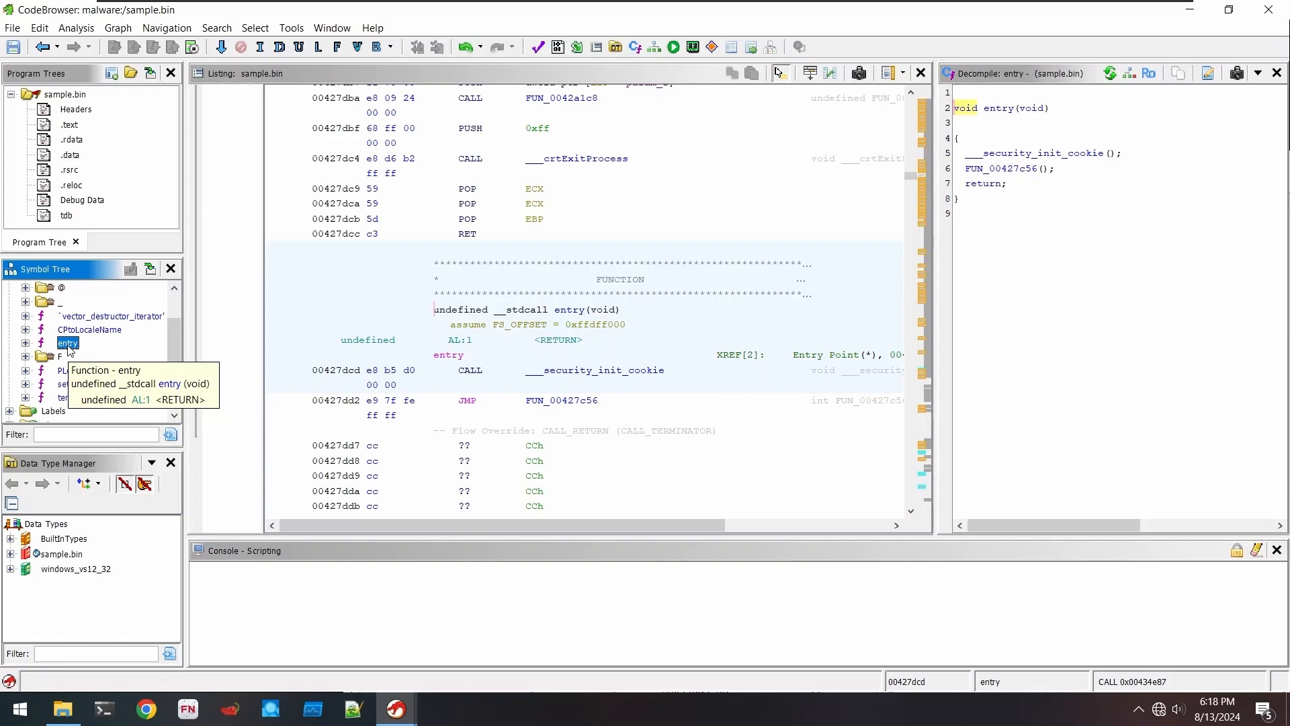
pyautogui.doubleClick(68, 346)
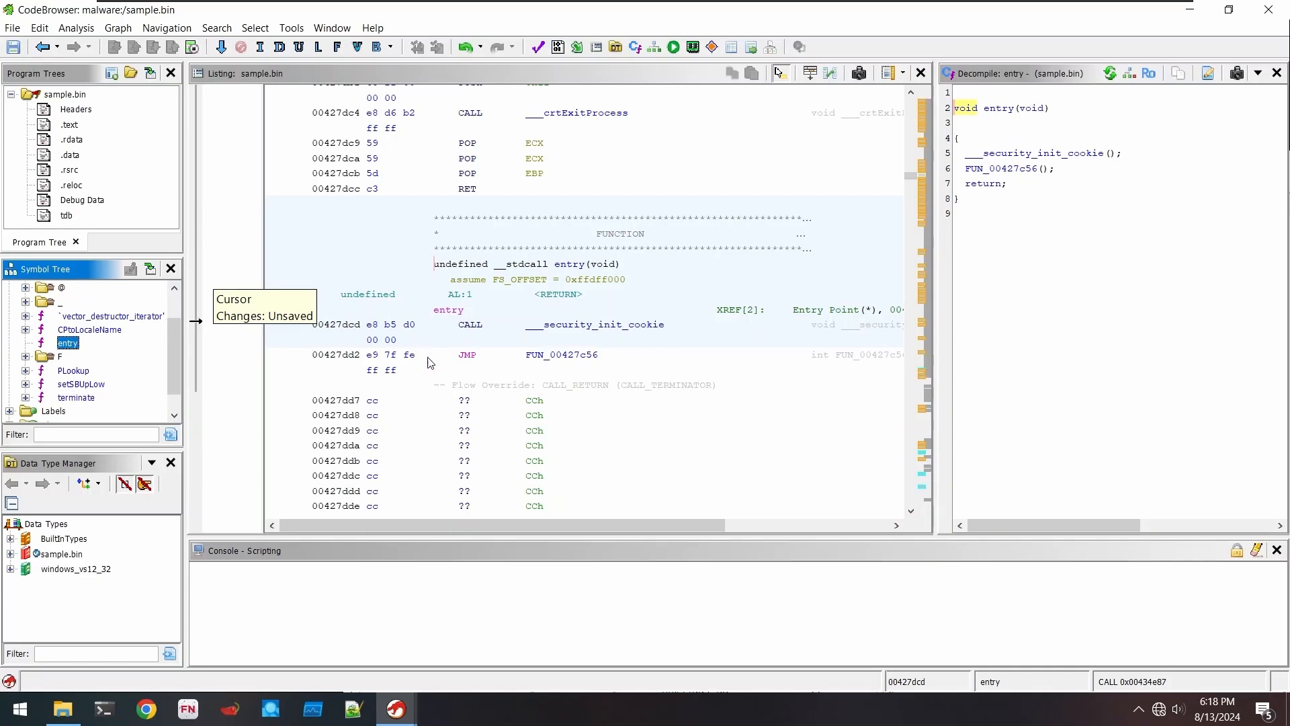
# - Examine the entry function's call to ___security_init_cookie and its jump to FUN_00427c56 in the disassembly listing
pyautogui.scroll(1, 489, 328)
pyautogui.click(434, 308)
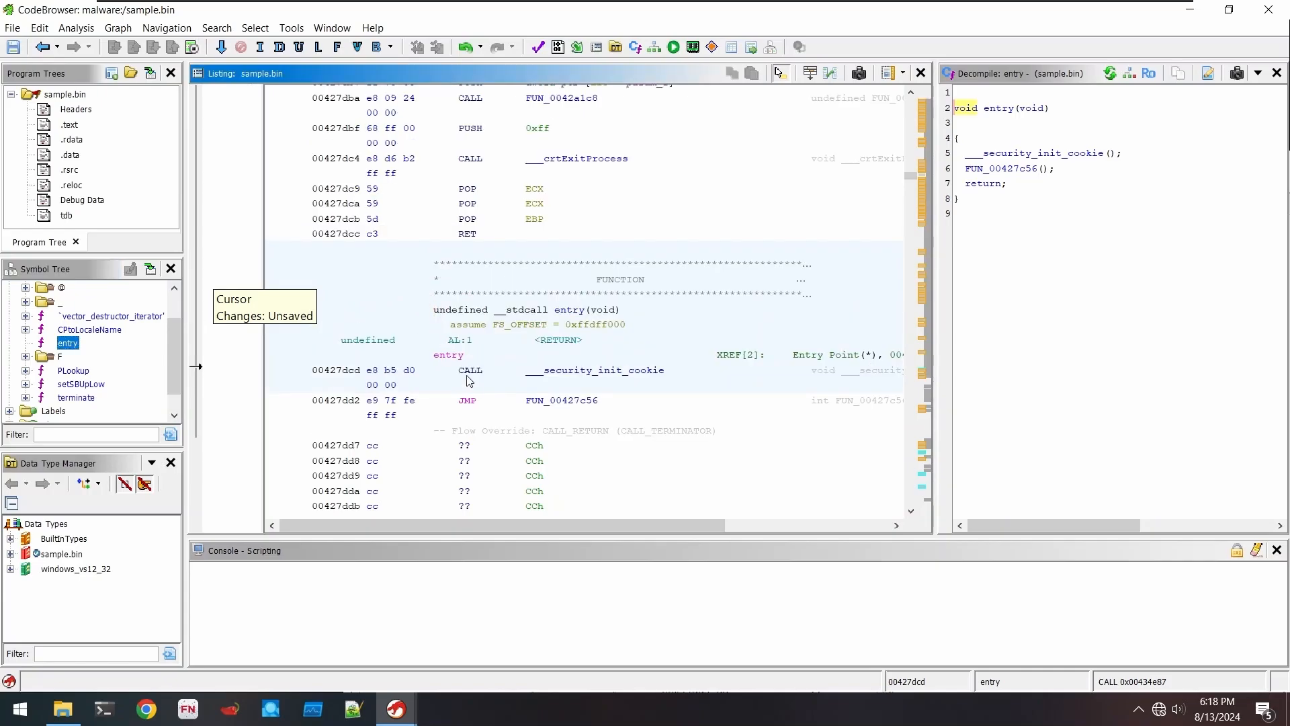
pyautogui.moveTo(468, 380)
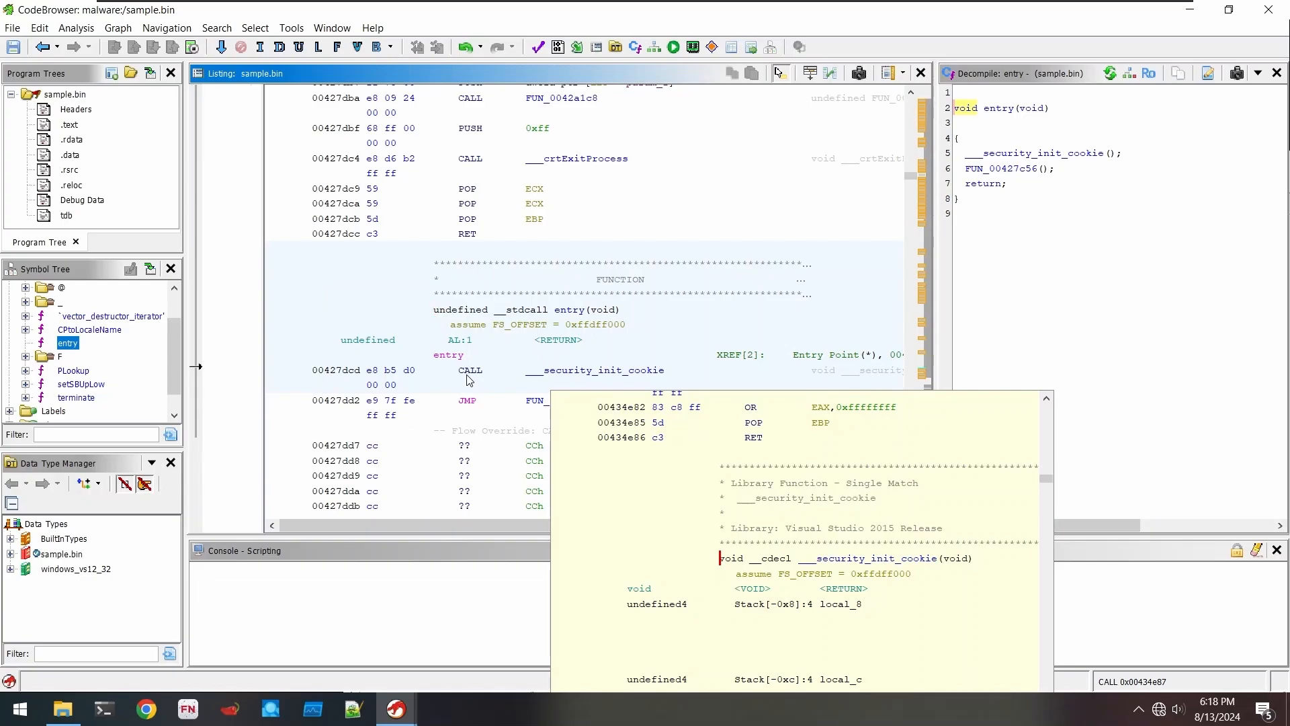
pyautogui.click(542, 381)
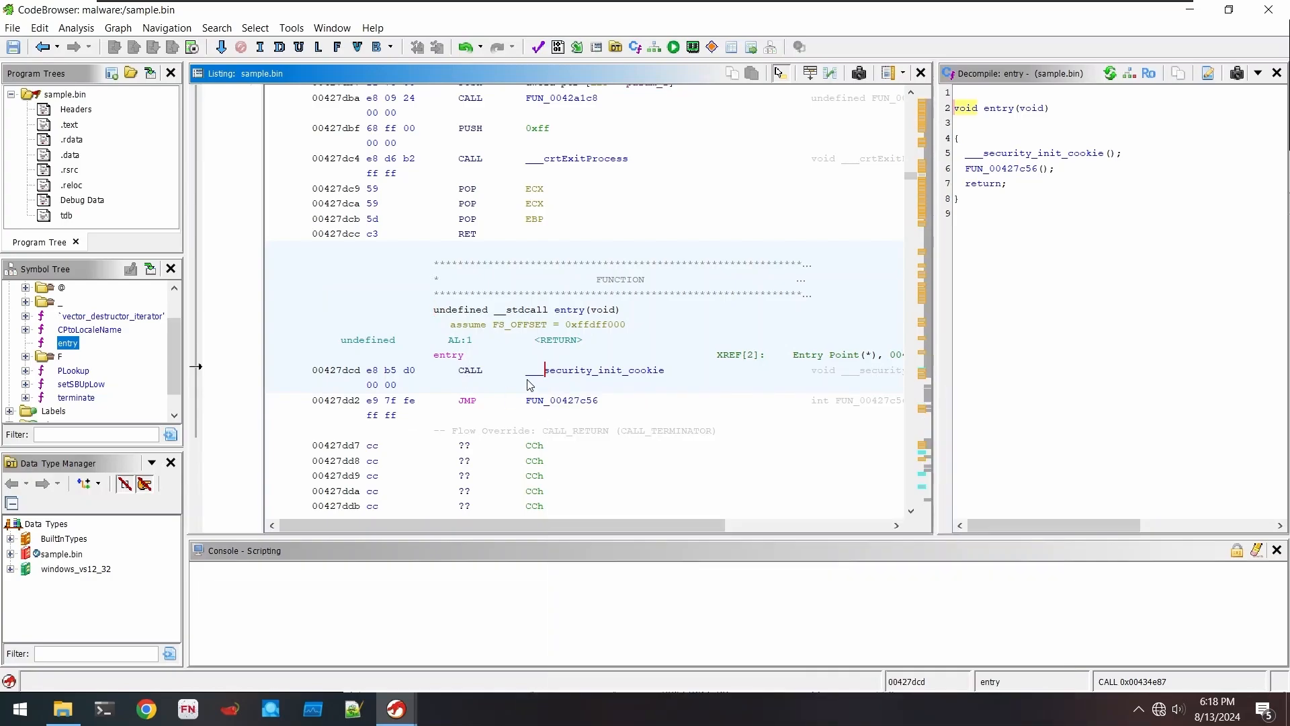
pyautogui.moveTo(523, 381); pyautogui.dragTo(666, 377)
pyautogui.click(617, 372)
pyautogui.moveTo(520, 381); pyautogui.dragTo(664, 376)
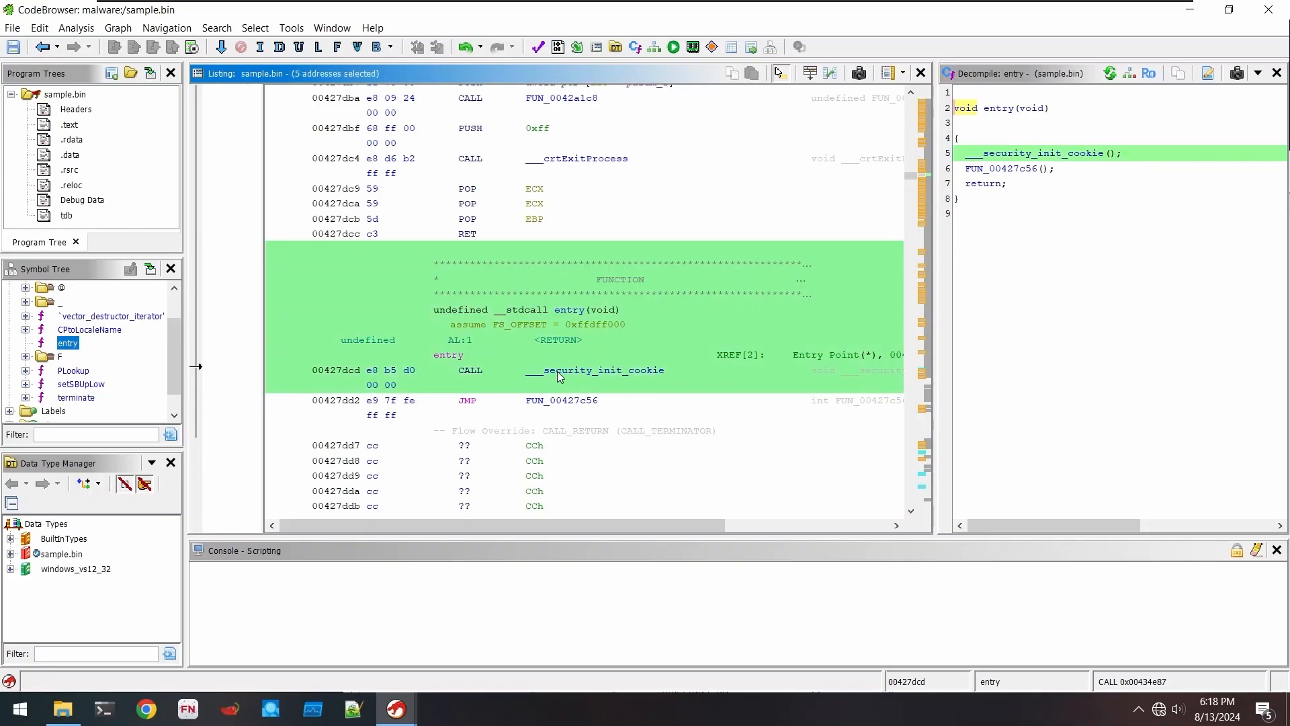
pyautogui.click(463, 405)
pyautogui.moveTo(464, 405); pyautogui.dragTo(597, 405)
pyautogui.click(528, 403)
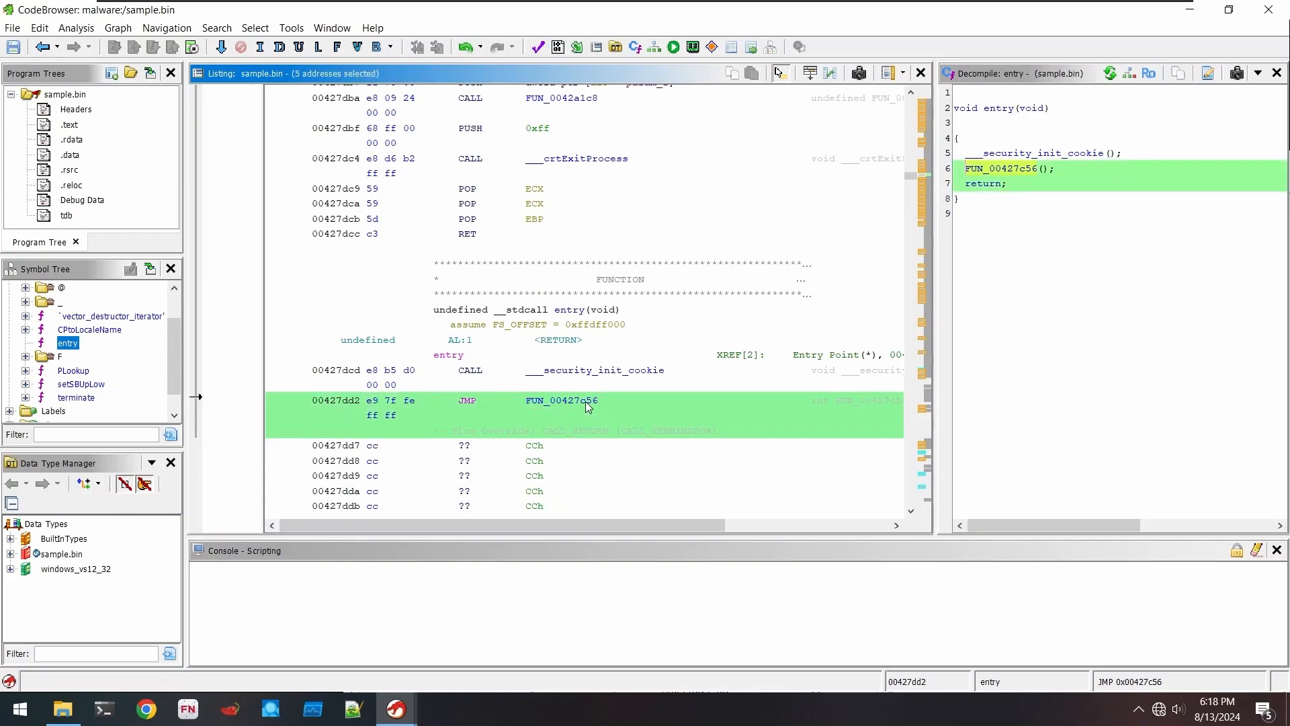
# - Follow the jump to FUN_00427c56, review its decompiled code and select the FUN_004047d0 call near the end
pyautogui.doubleClick(587, 403)
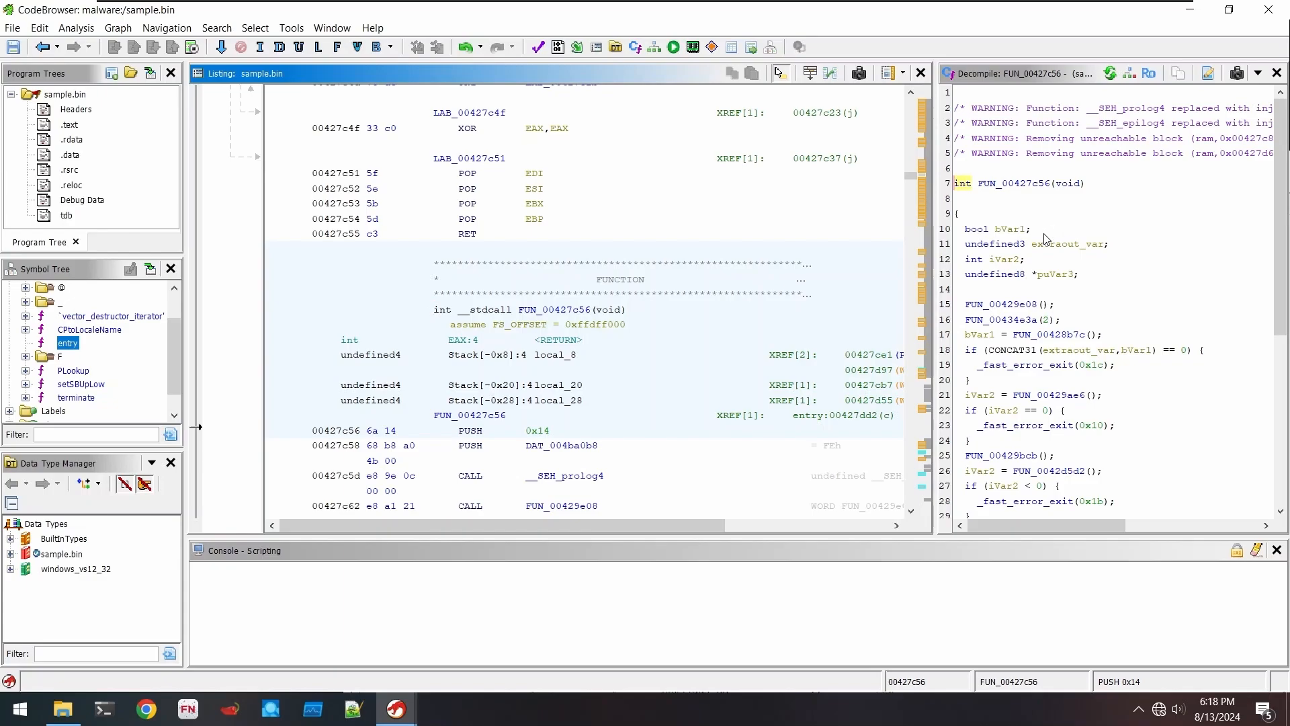
pyautogui.scroll(-5, 1044, 238)
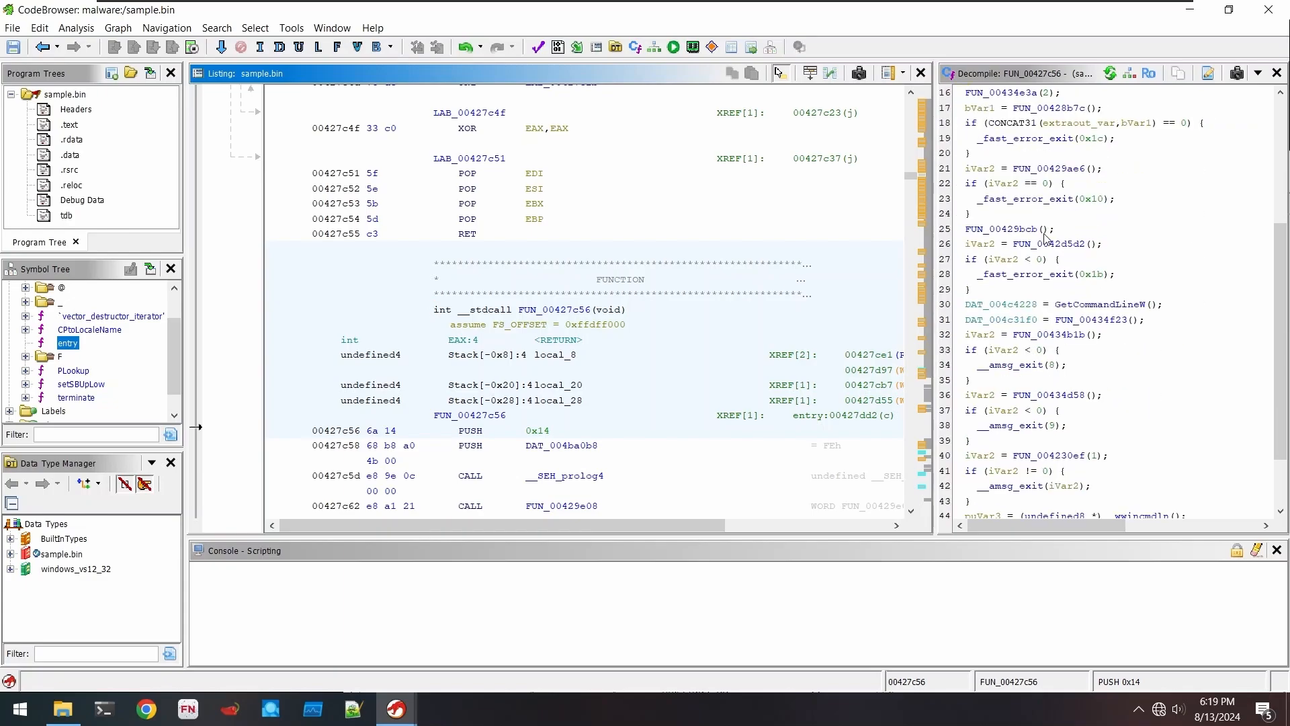
pyautogui.scroll(4, 1044, 238)
pyautogui.scroll(-2, 1044, 237)
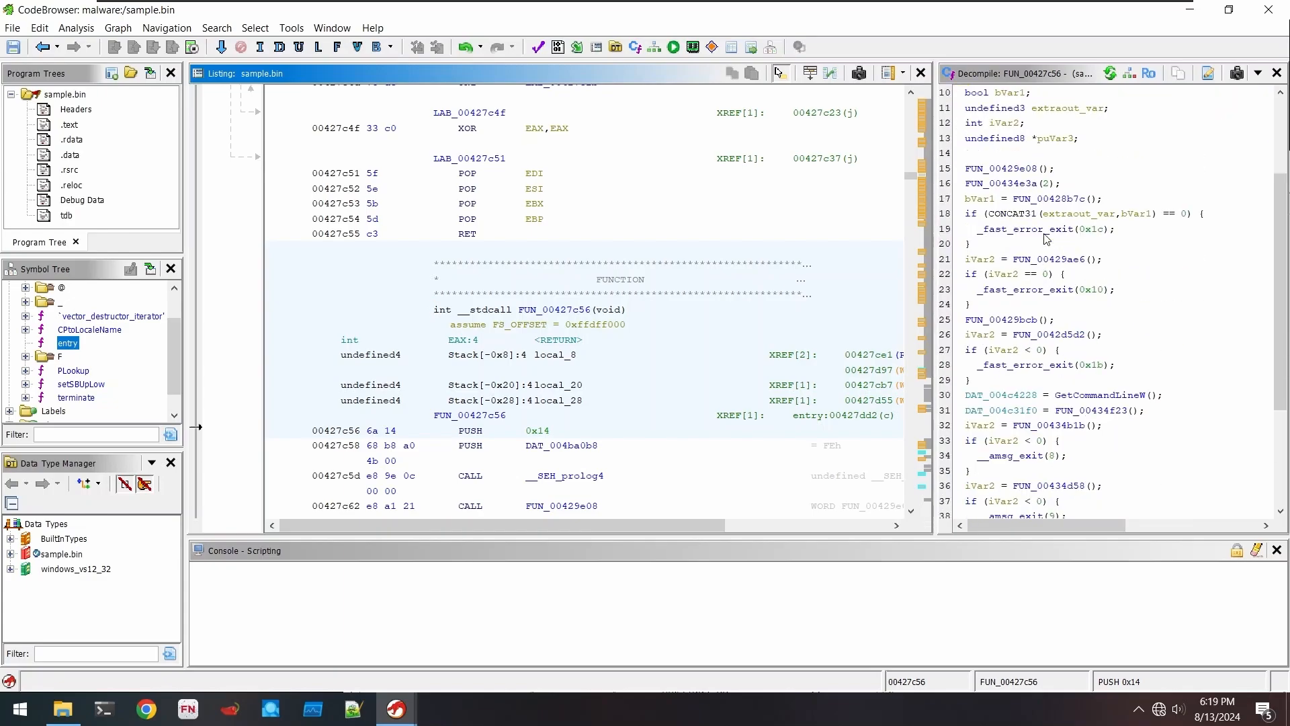
pyautogui.scroll(-4, 1046, 238)
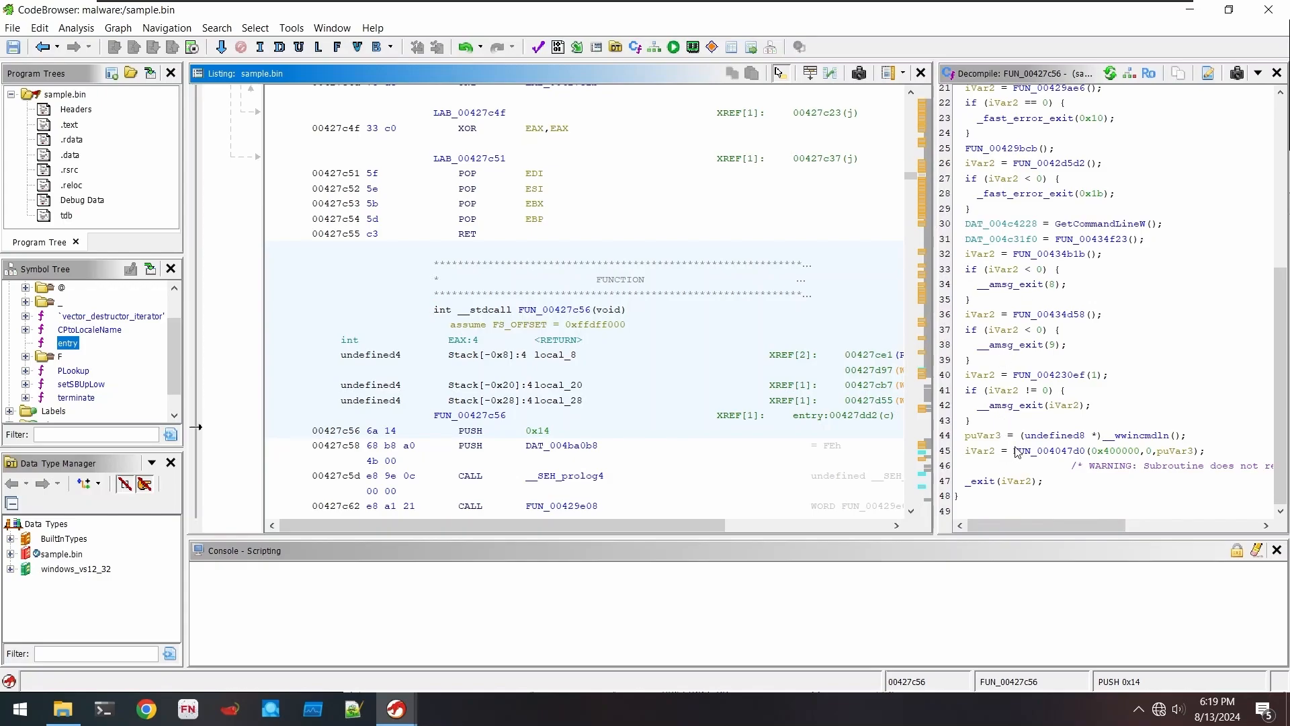
pyautogui.click(1067, 450)
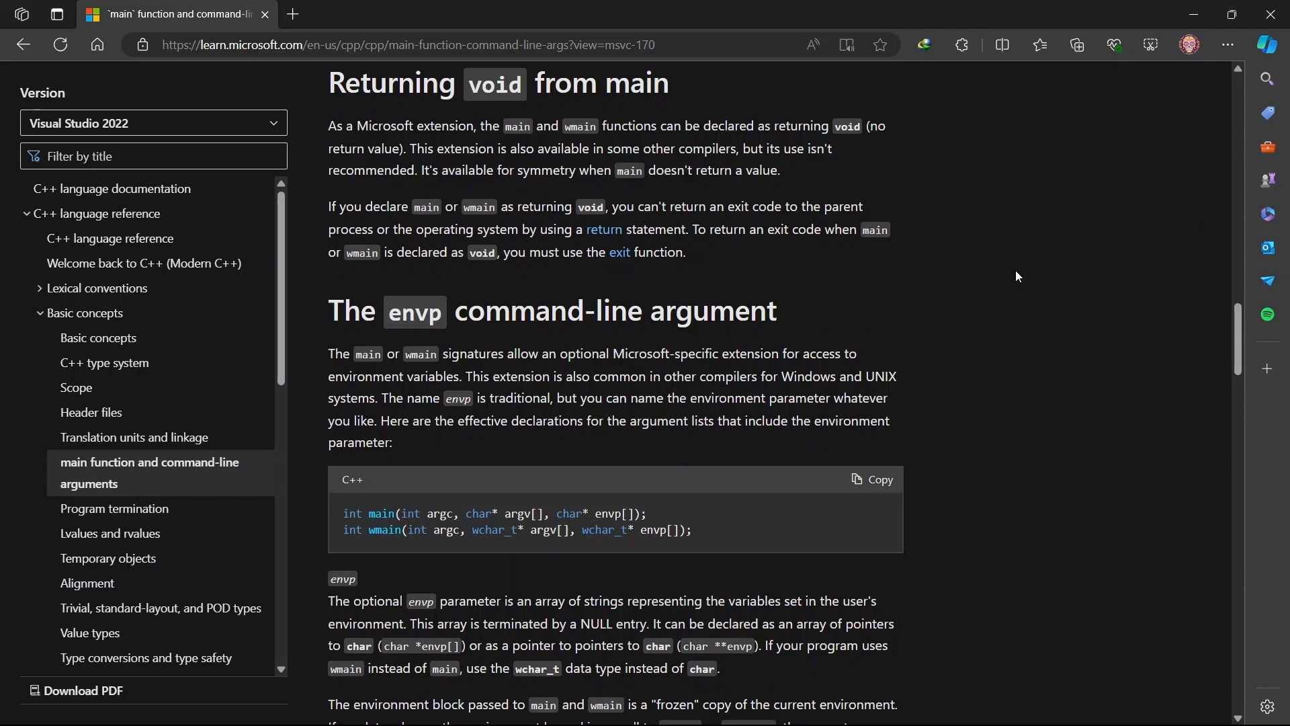
# - Search the web for msdn main in a new browser tab, open the Microsoft Learn main function article, and close both extra tabs
pyautogui.click(292, 14)
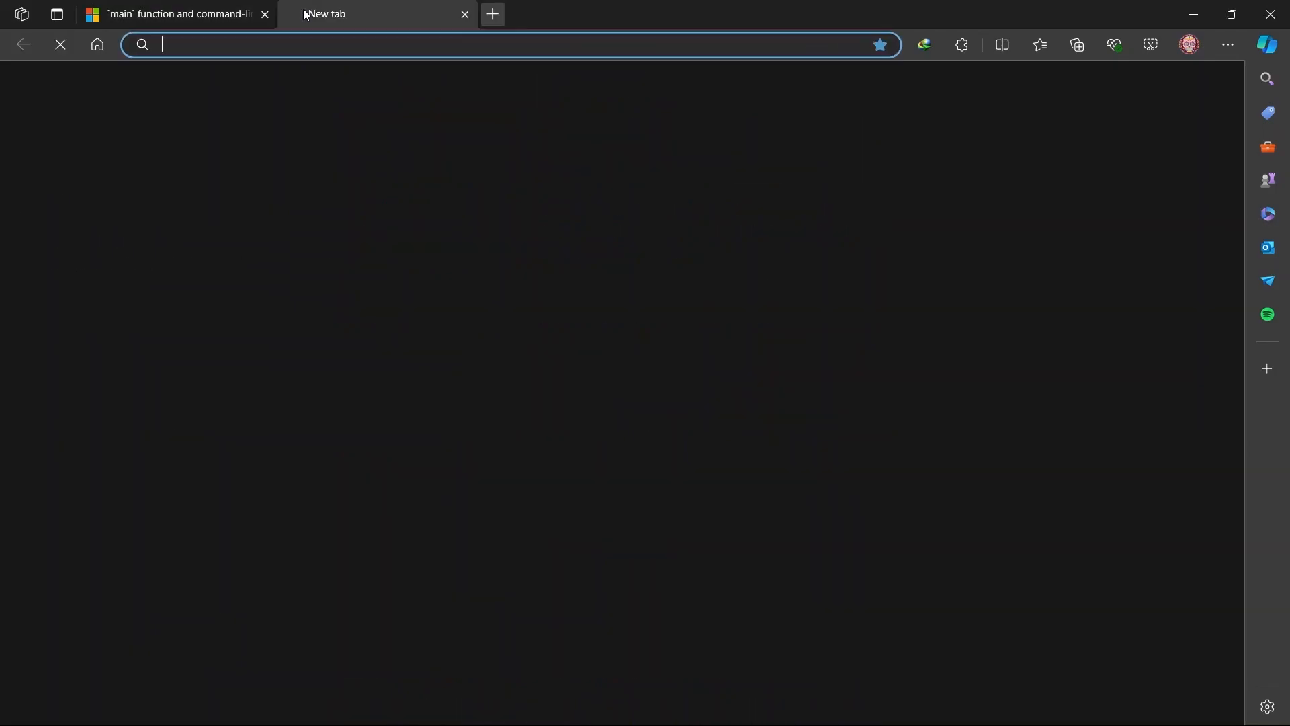
pyautogui.write('m')
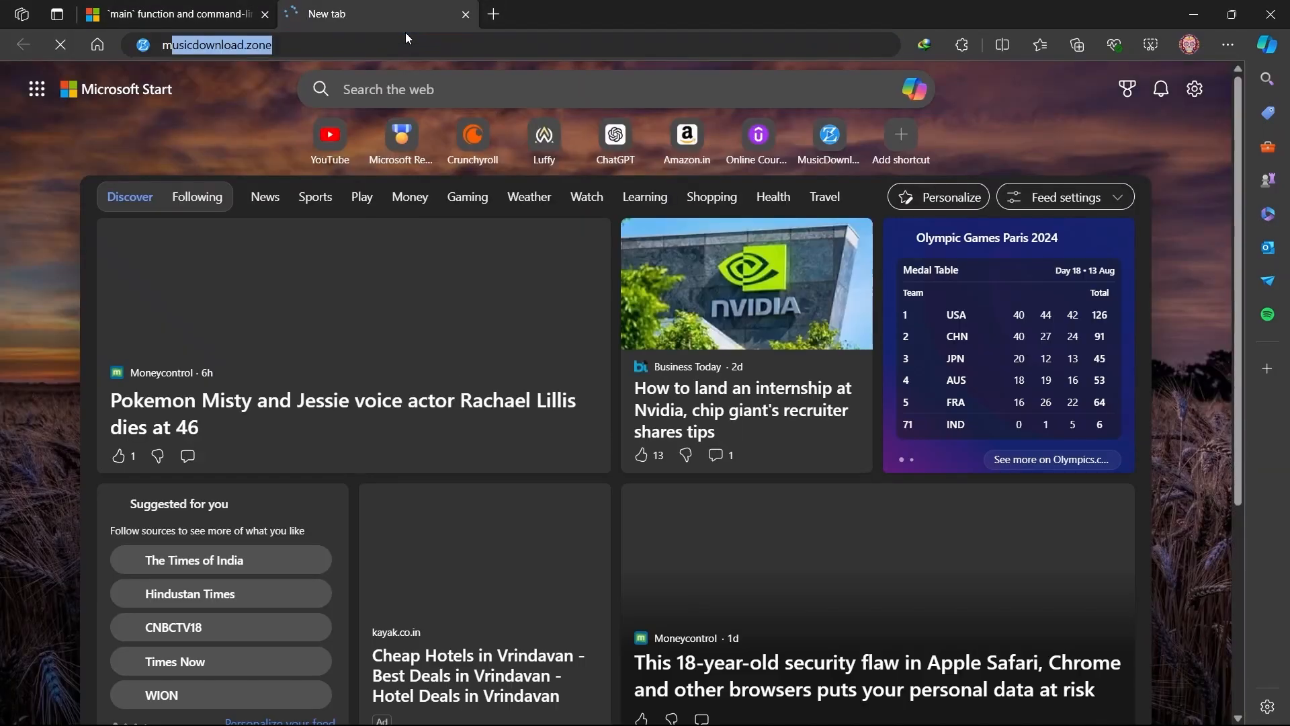
pyautogui.write('sdn main')
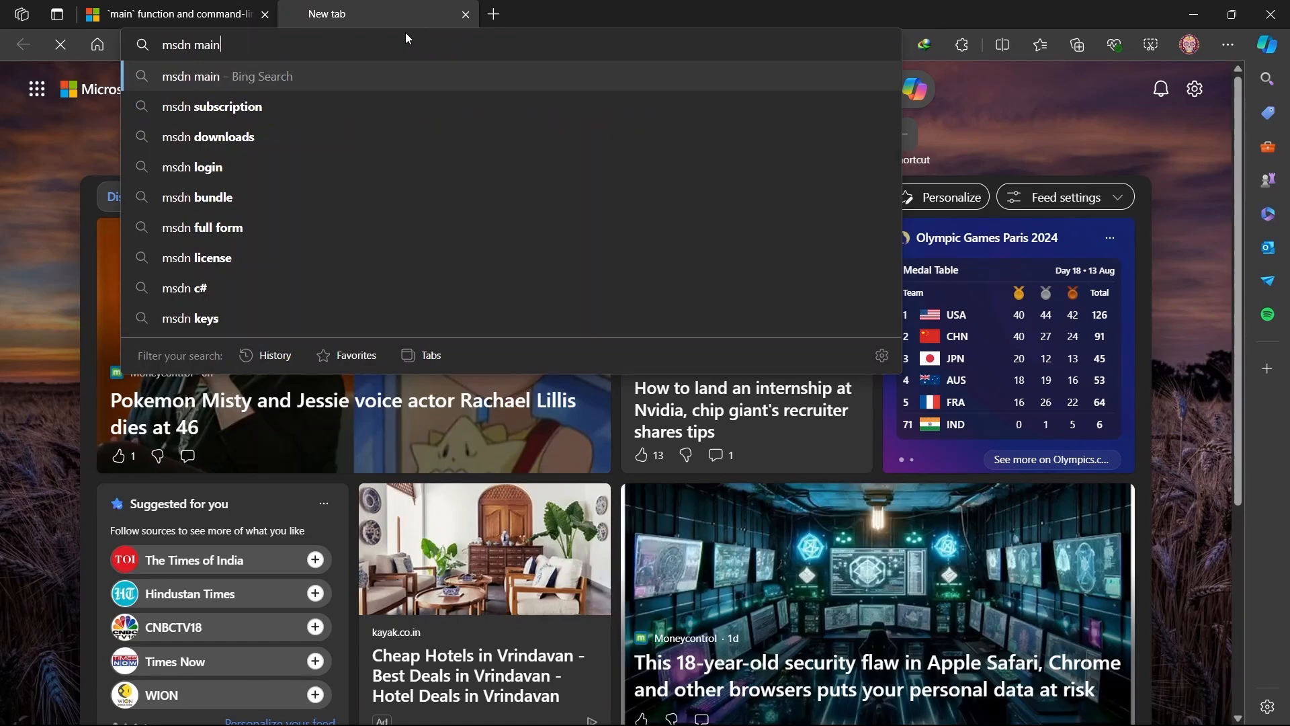
pyautogui.press('Return')
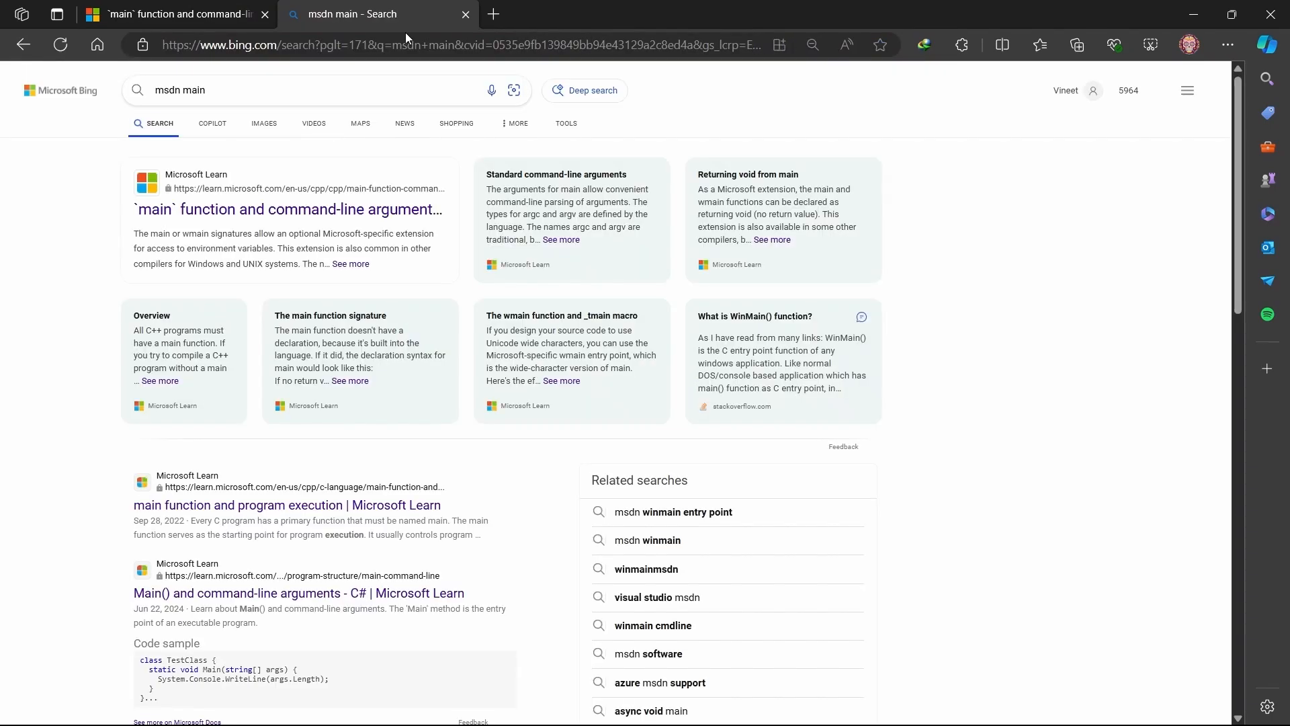
pyautogui.click(376, 210)
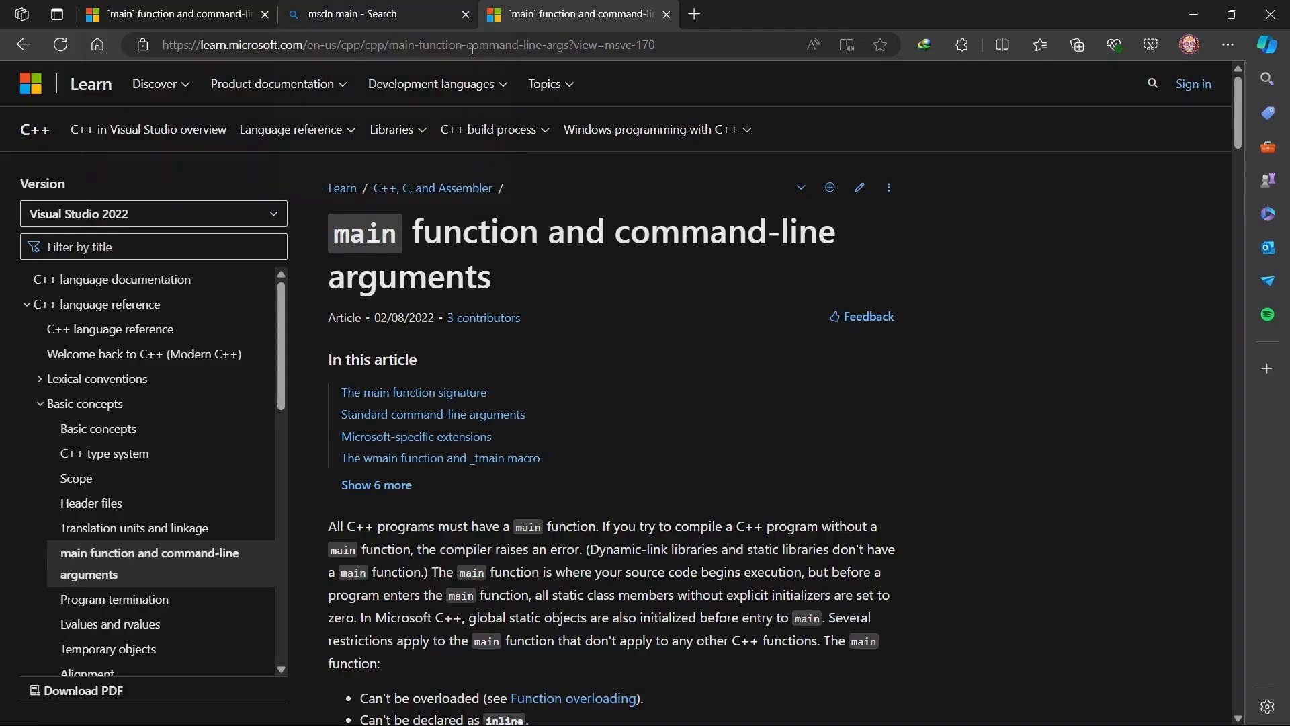
pyautogui.click(465, 14)
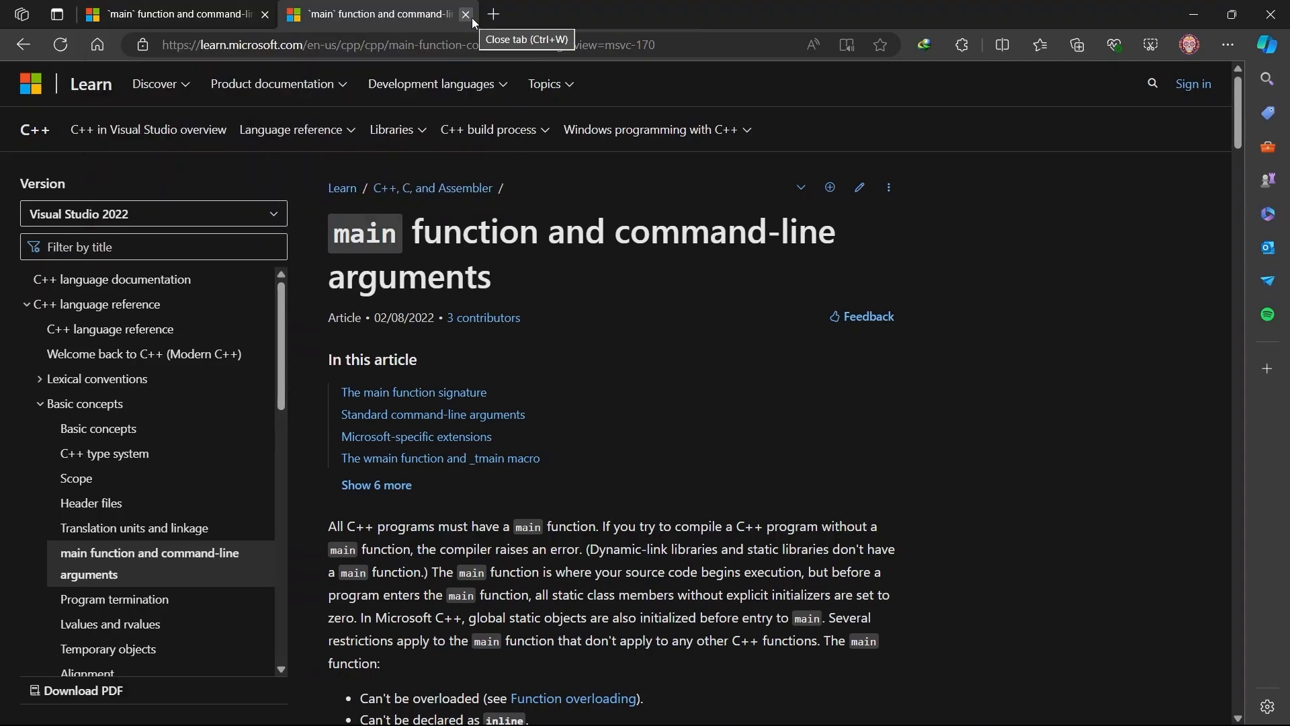
pyautogui.click(464, 14)
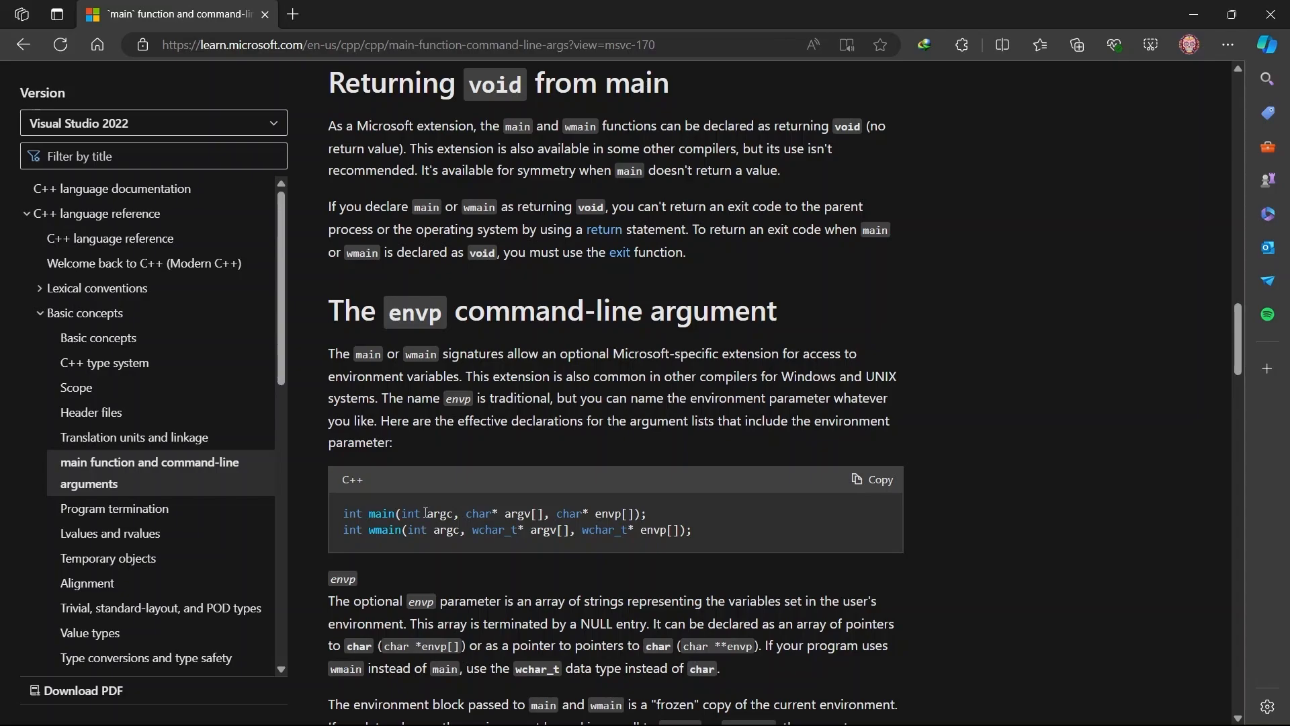
# - Read the main and wmain declarations and the argc, argv and envp descriptions in the already open Microsoft Learn article
pyautogui.scroll(-3, 414, 500)
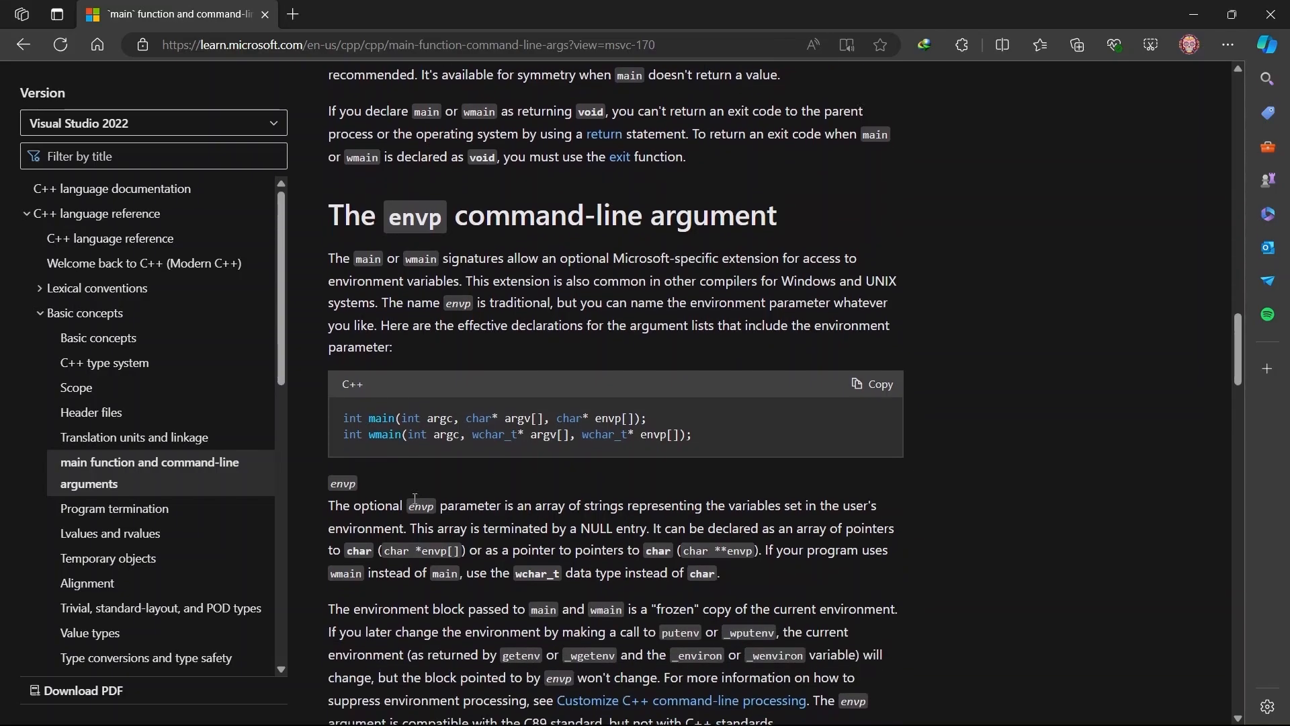
pyautogui.scroll(2, 415, 498)
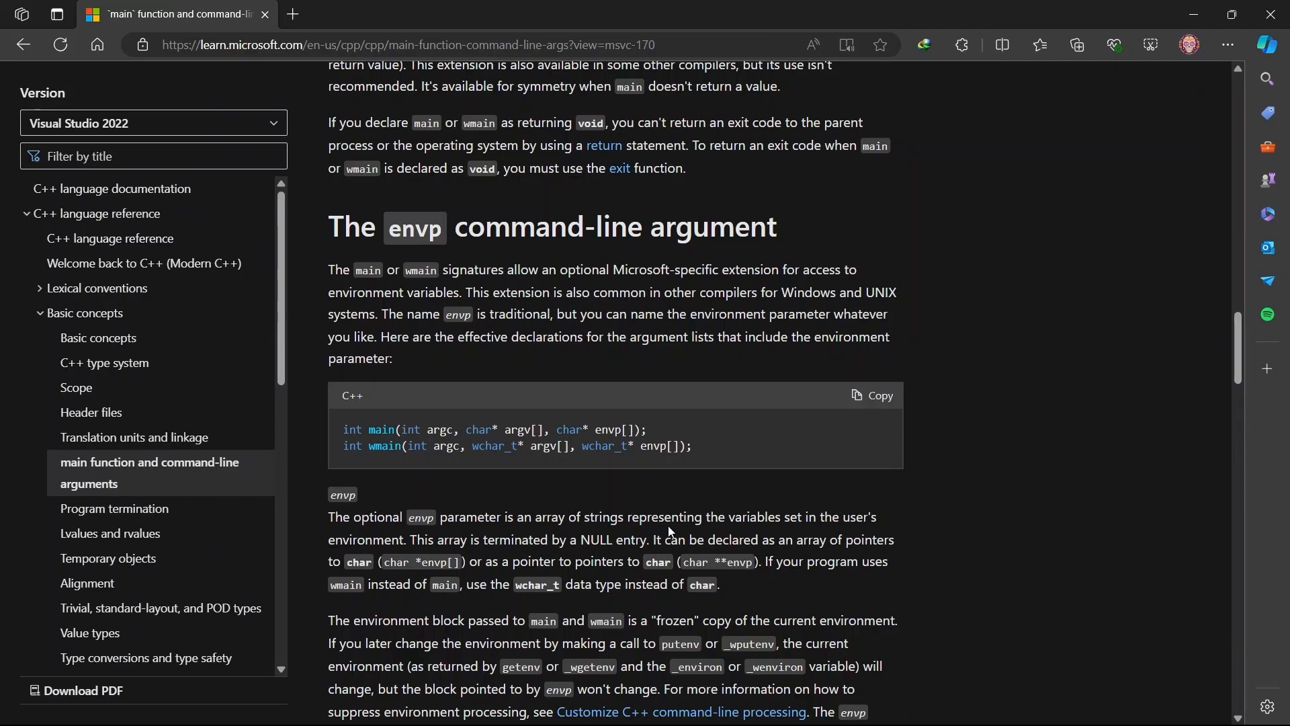
pyautogui.scroll(10, 797, 475)
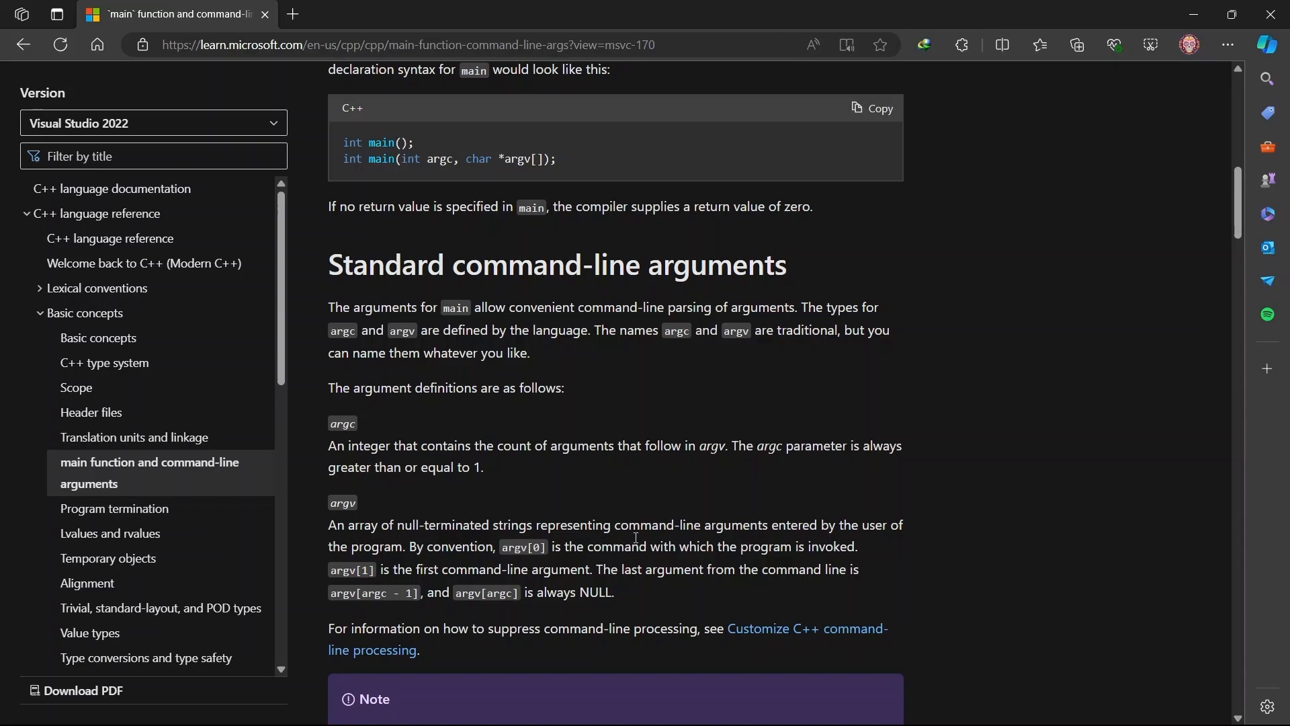
pyautogui.scroll(-15, 588, 477)
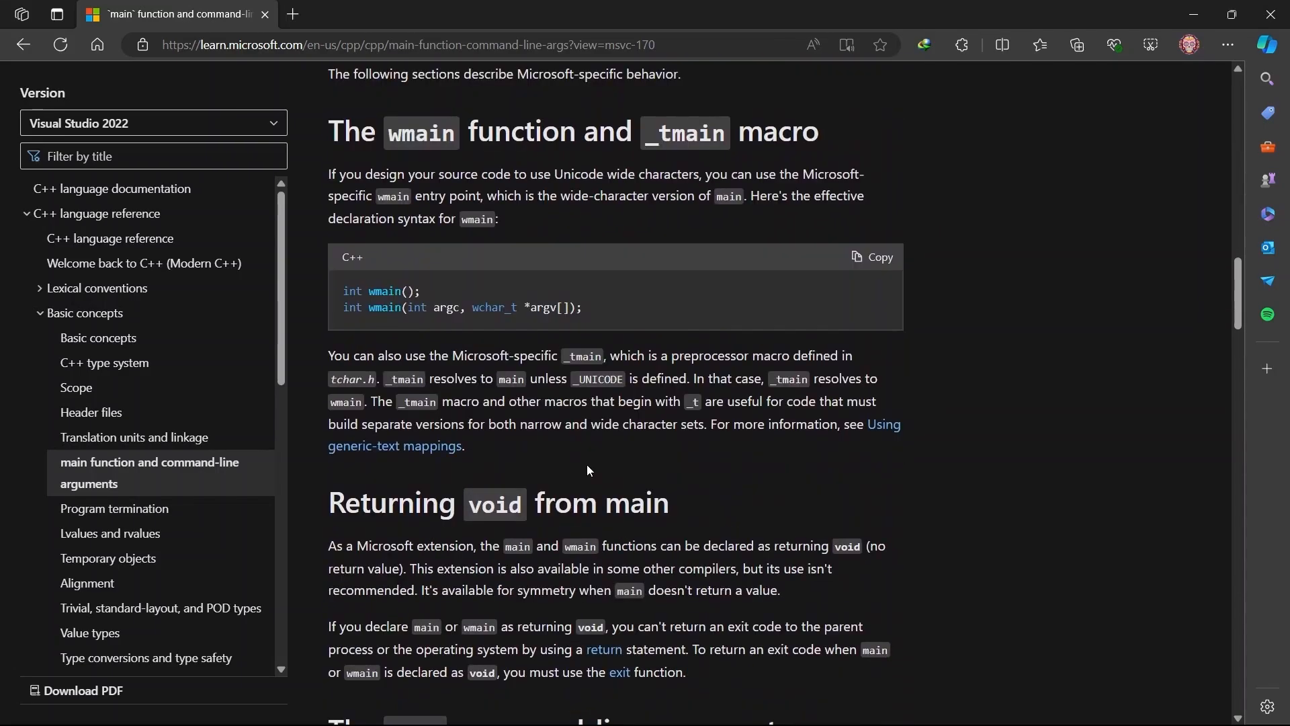
pyautogui.scroll(-4, 586, 465)
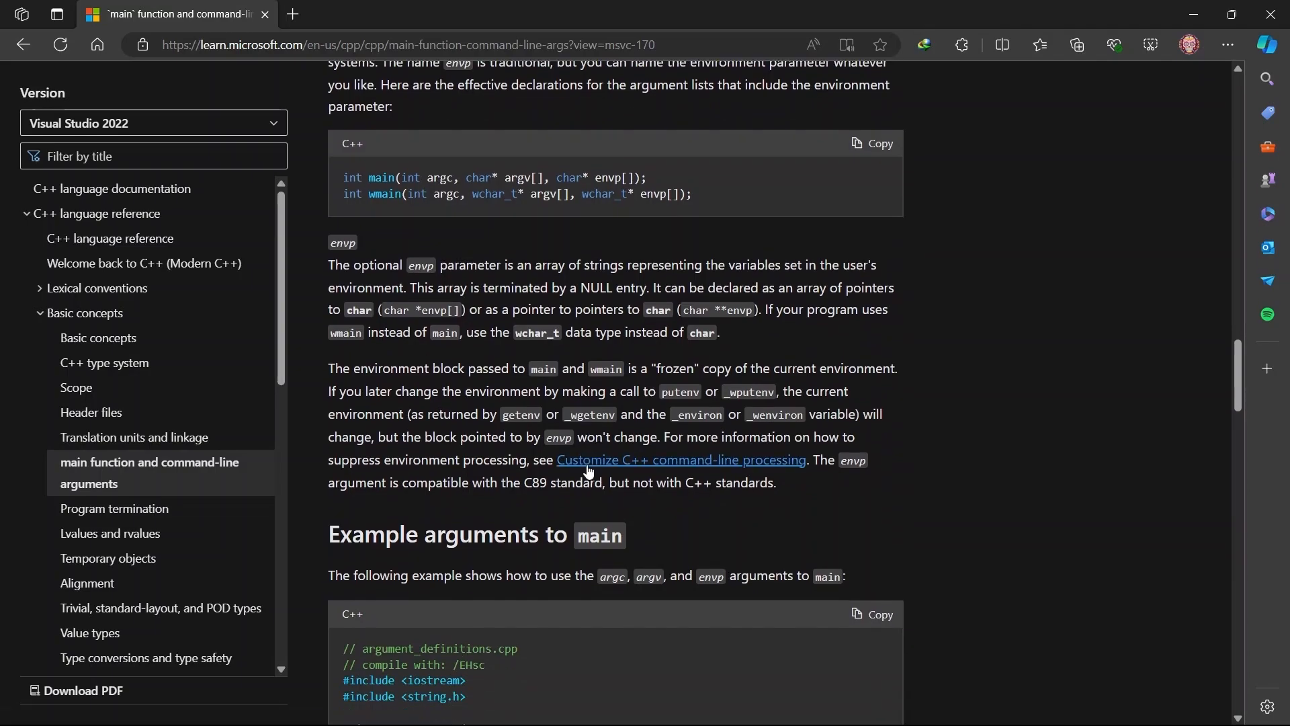
pyautogui.scroll(2, 587, 467)
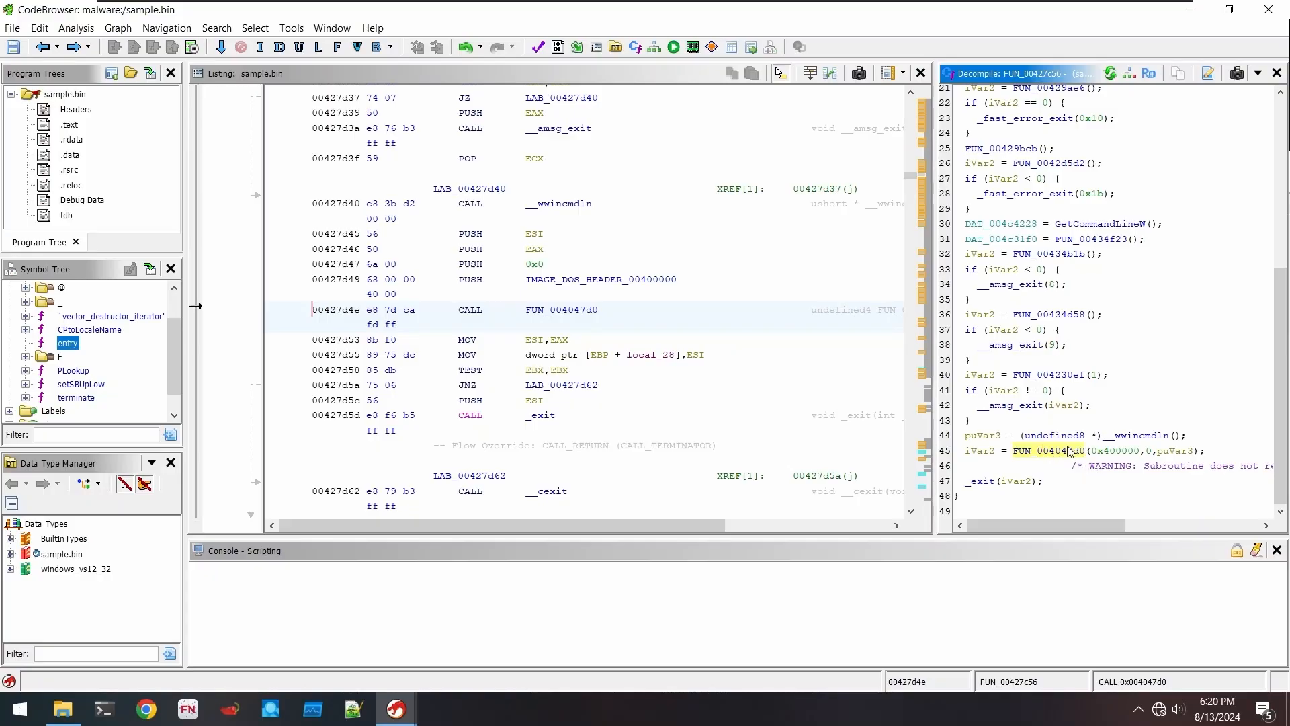
# - Edit the signature of FUN_004047d0, entering int main(int argc, char* argv[], char* envp[]); as its prototype
pyautogui.rightClick(1068, 448)
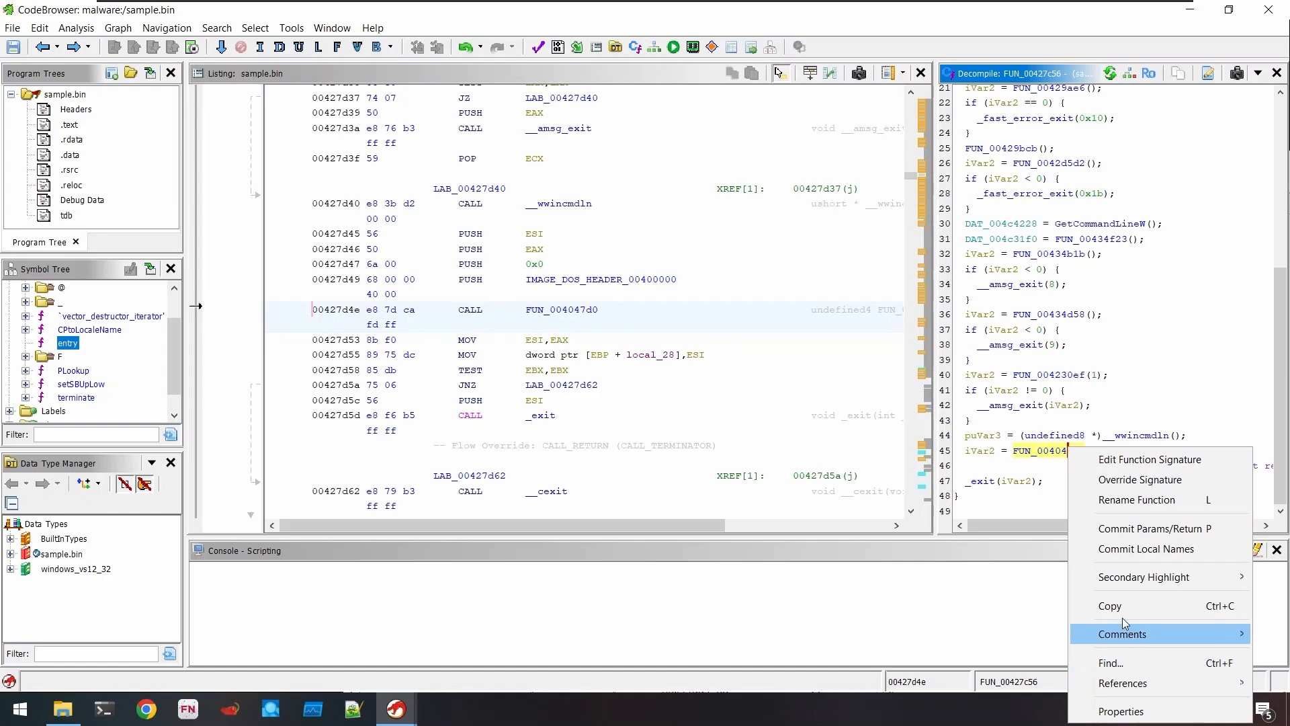
pyautogui.click(1131, 464)
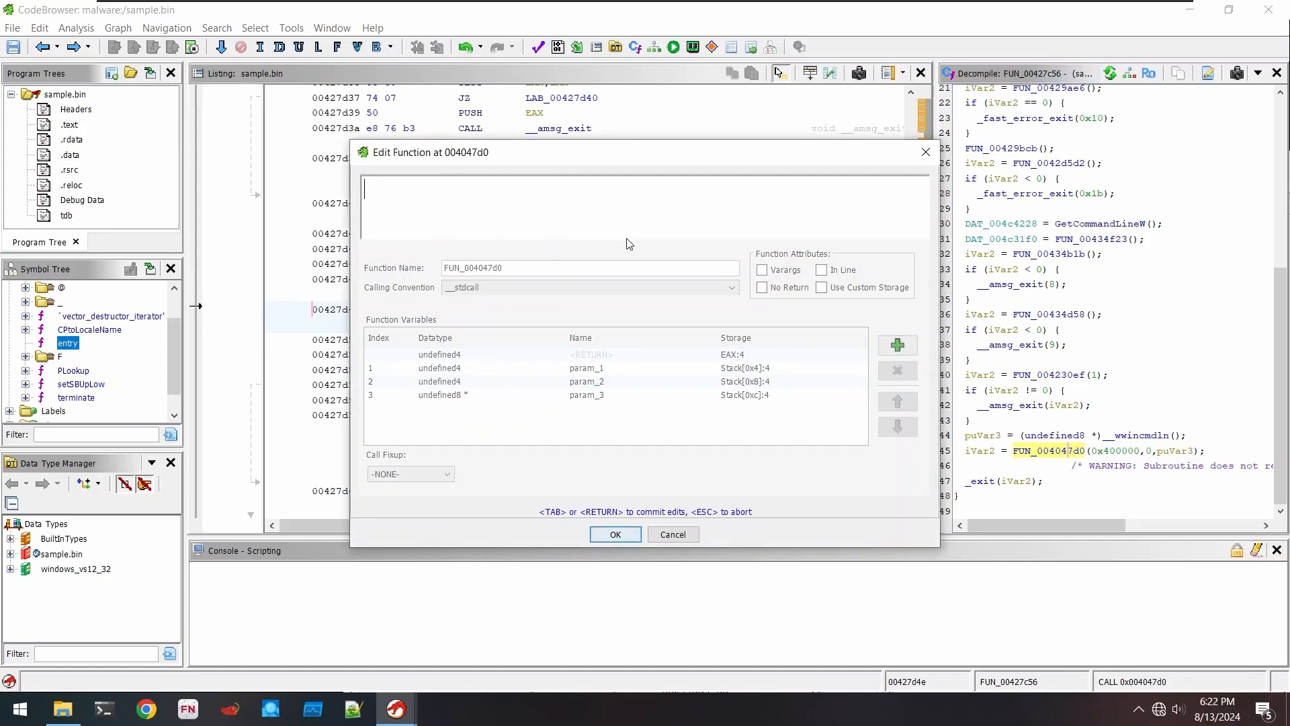
pyautogui.write('int main(int argc, char* argv[], char* envp[]);')
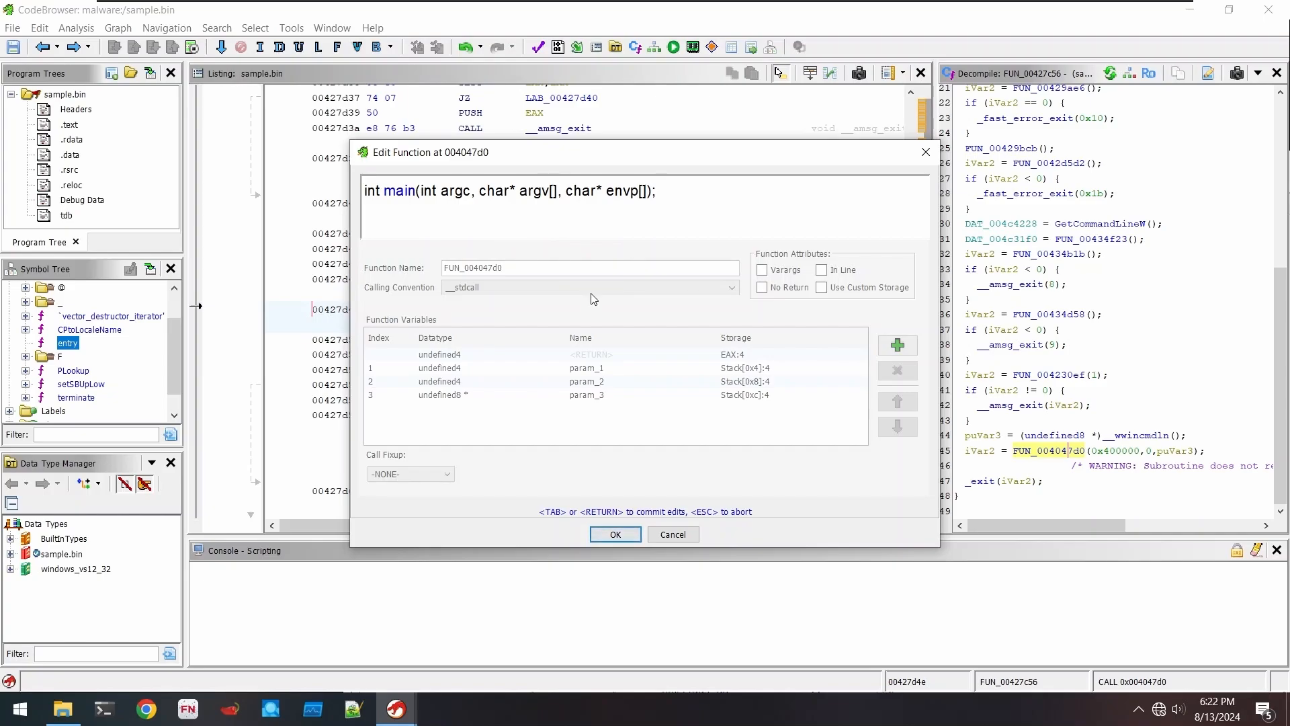
# - Rewrite the argv parameter in the prototype as char* *argv, without the square brackets
pyautogui.press('BackSpace')
pyautogui.press('BackSpace')
pyautogui.press('Left')
pyautogui.press('Left')
pyautogui.press('Left')
pyautogui.press('Left')
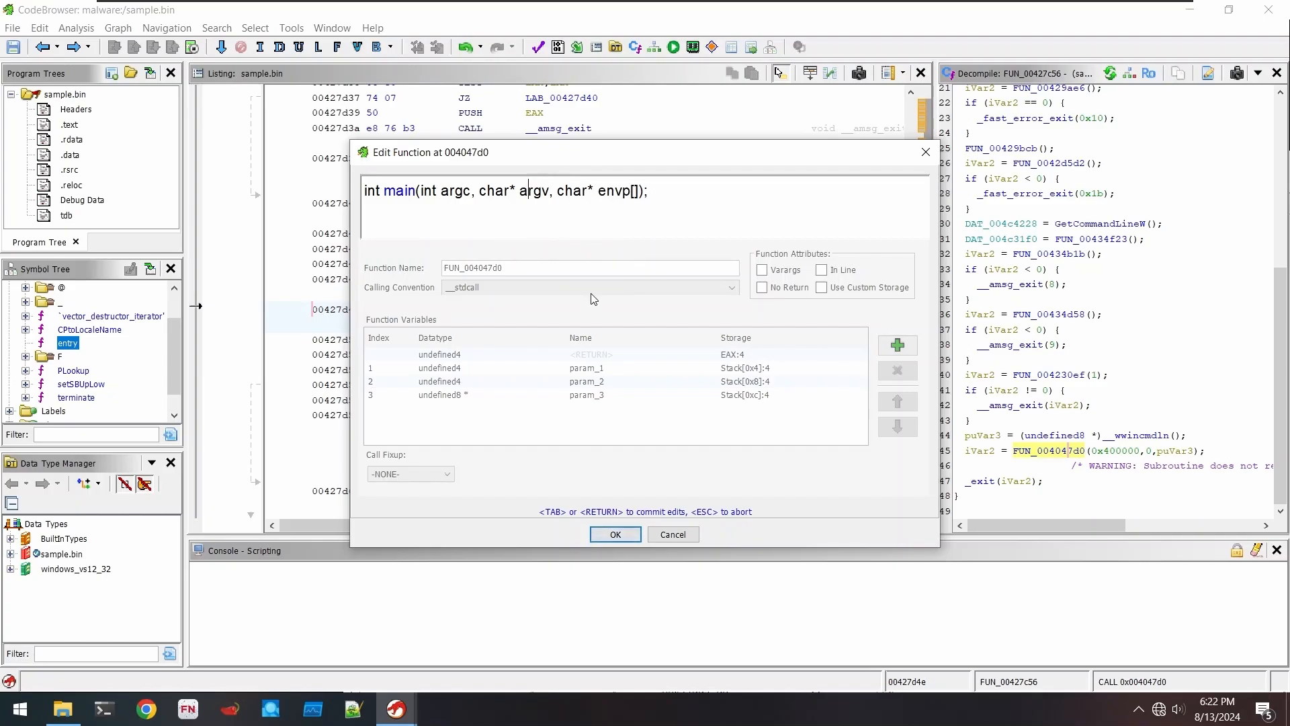
pyautogui.write('*')
# - Rewrite the envp parameter in the prototype as char* *envp, without the square brackets
pyautogui.press('Right')
pyautogui.press('Right')
pyautogui.press('Right')
pyautogui.press('Right')
pyautogui.press('Right')
pyautogui.press('Right')
pyautogui.press('Right')
pyautogui.press('Right')
pyautogui.press('Right')
pyautogui.press('Right')
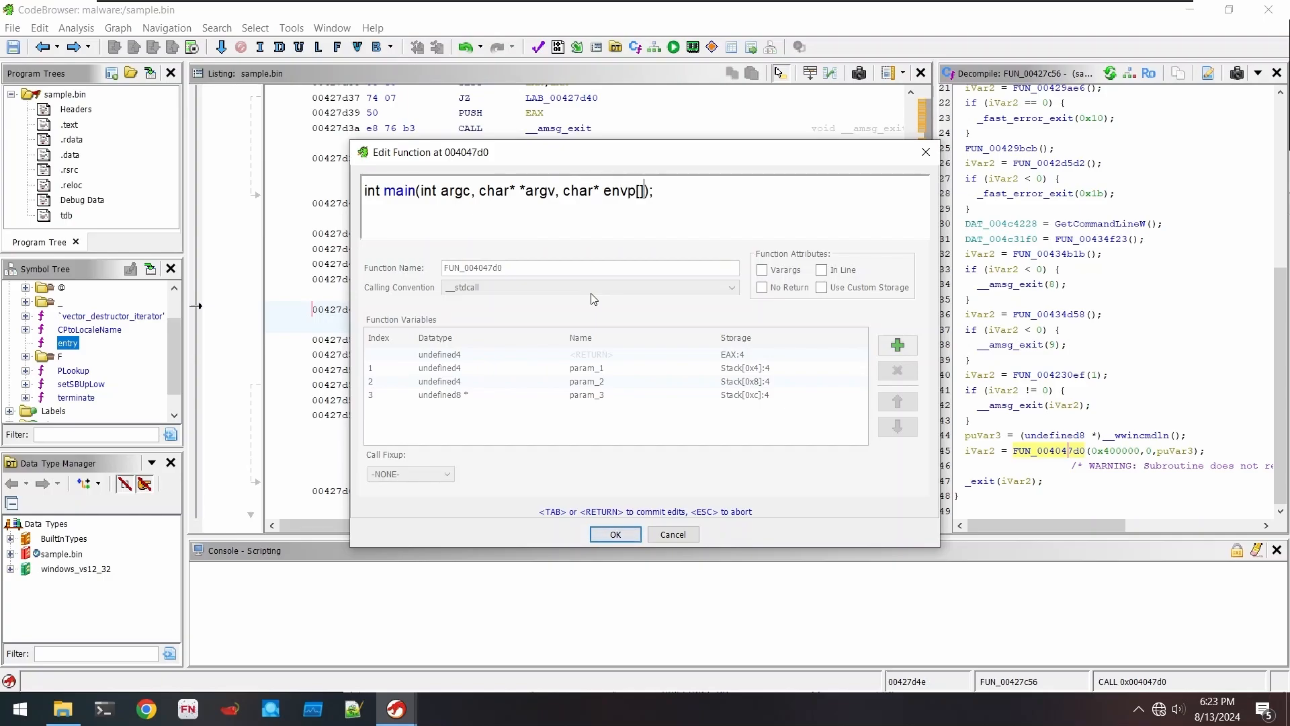
pyautogui.press('Right')
pyautogui.press('Right')
pyautogui.press('Right')
pyautogui.press('Right')
pyautogui.press('Right')
pyautogui.press('Right')
pyautogui.press('Right')
pyautogui.press('BackSpace')
pyautogui.press('Delete')
pyautogui.press('Left')
pyautogui.press('Left')
pyautogui.press('Left')
pyautogui.press('Left')
pyautogui.press('Left')
pyautogui.press('Left')
pyautogui.press('Left')
pyautogui.press('Left')
pyautogui.press('Left')
pyautogui.press('Left')
pyautogui.press('Right')
pyautogui.press('Right')
pyautogui.write('*')
# - Remove the trailing semicolon from the main prototype and apply the edited signature
pyautogui.click(626, 540)
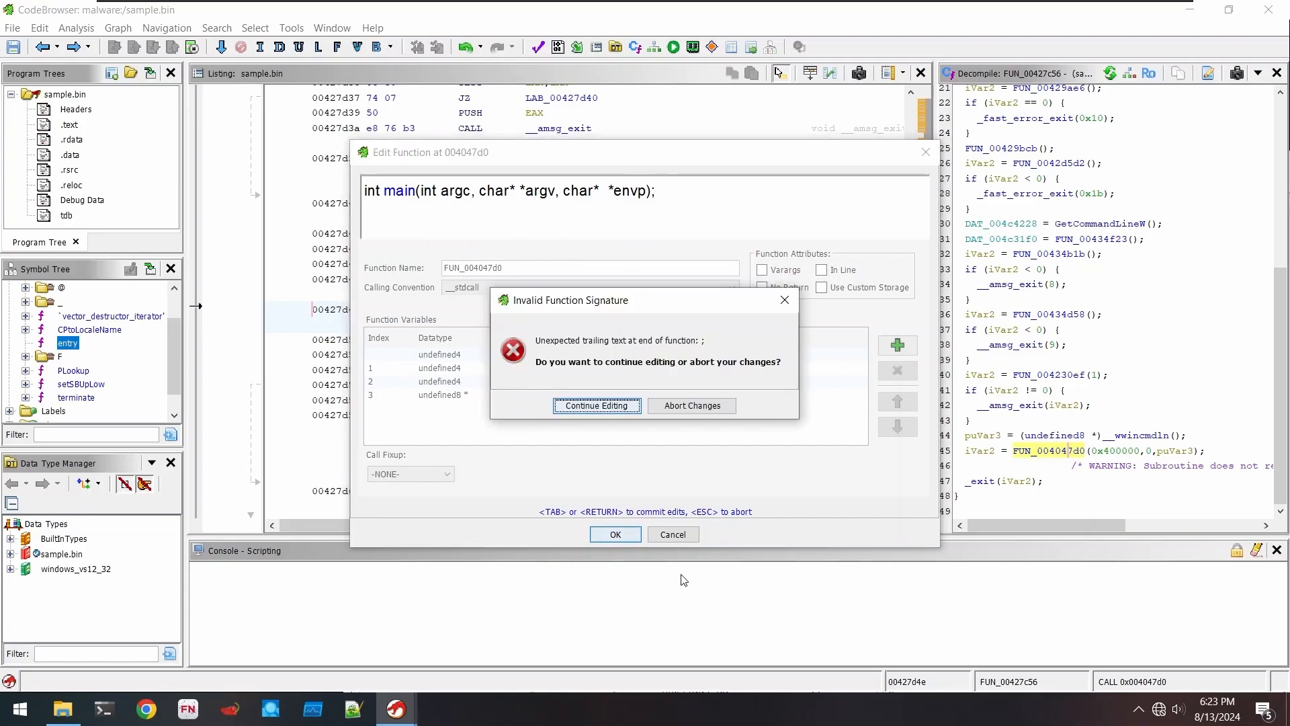
pyautogui.click(622, 405)
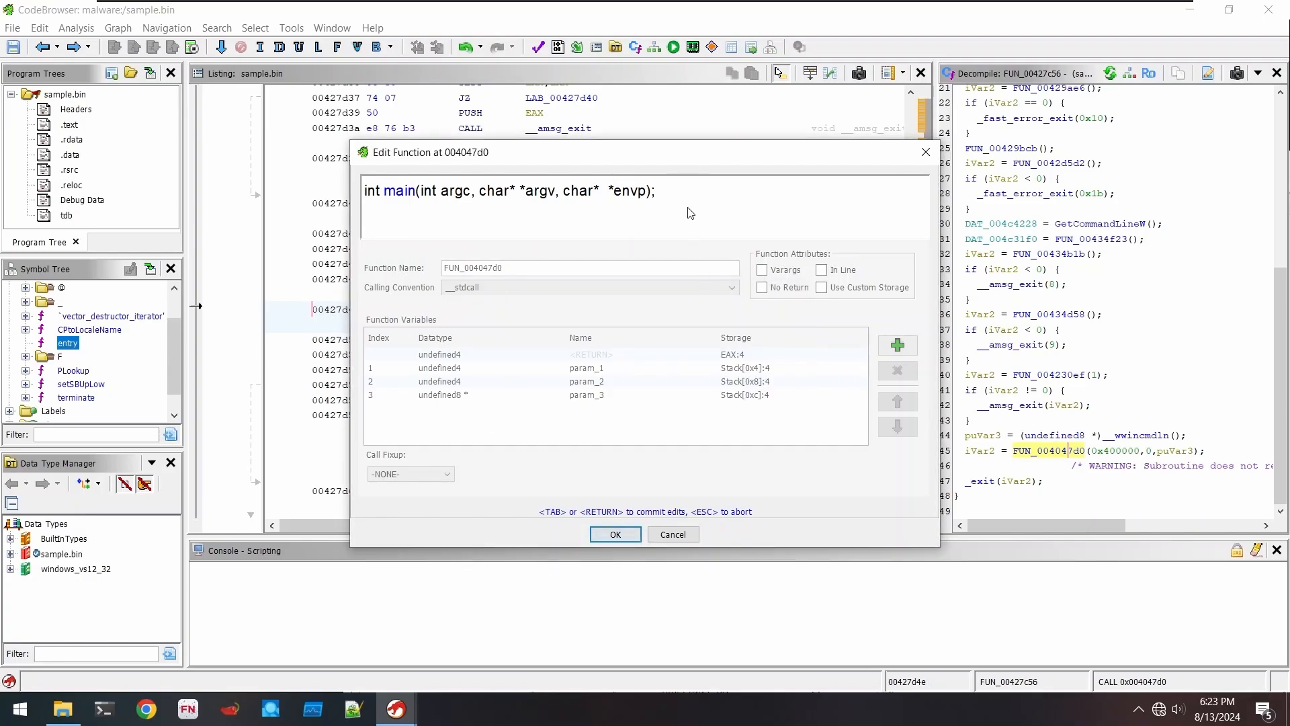
pyautogui.press('BackSpace')
pyautogui.click(596, 538)
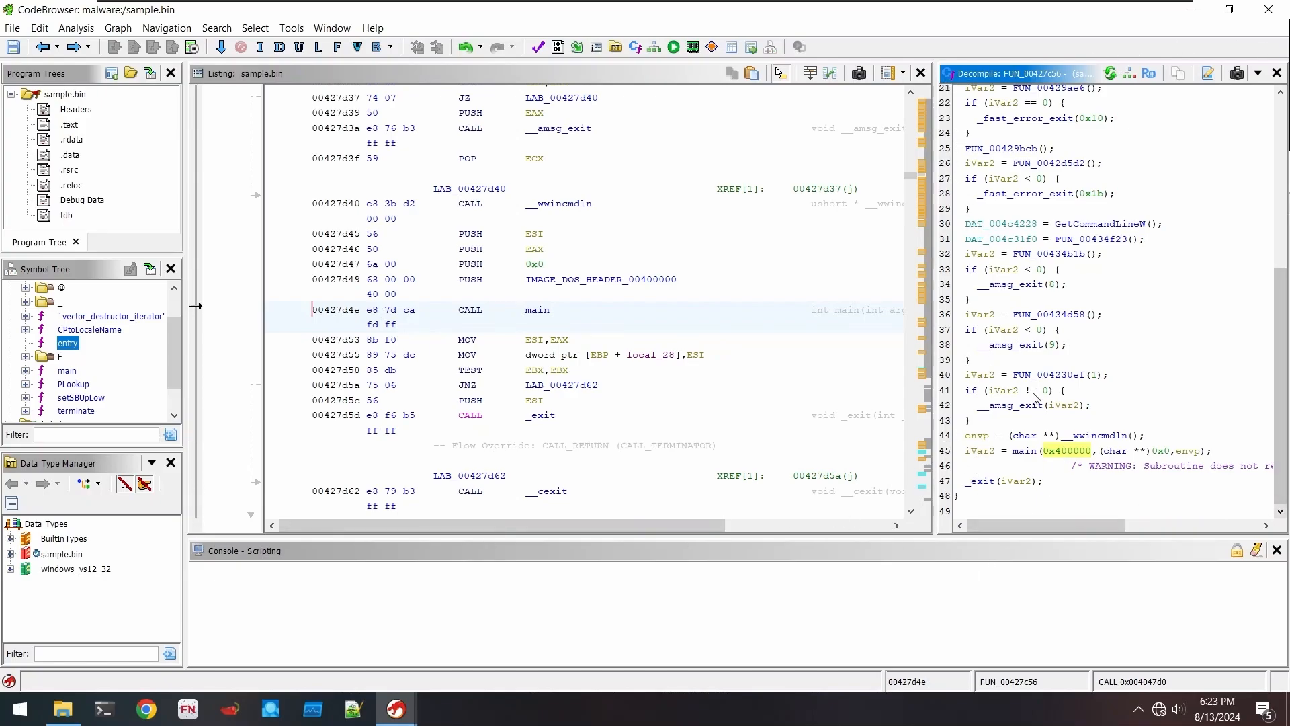
# - Review the decompiled FUN_00427c56, follow its call to main, and read through main's decompiled code
pyautogui.scroll(7, 1035, 397)
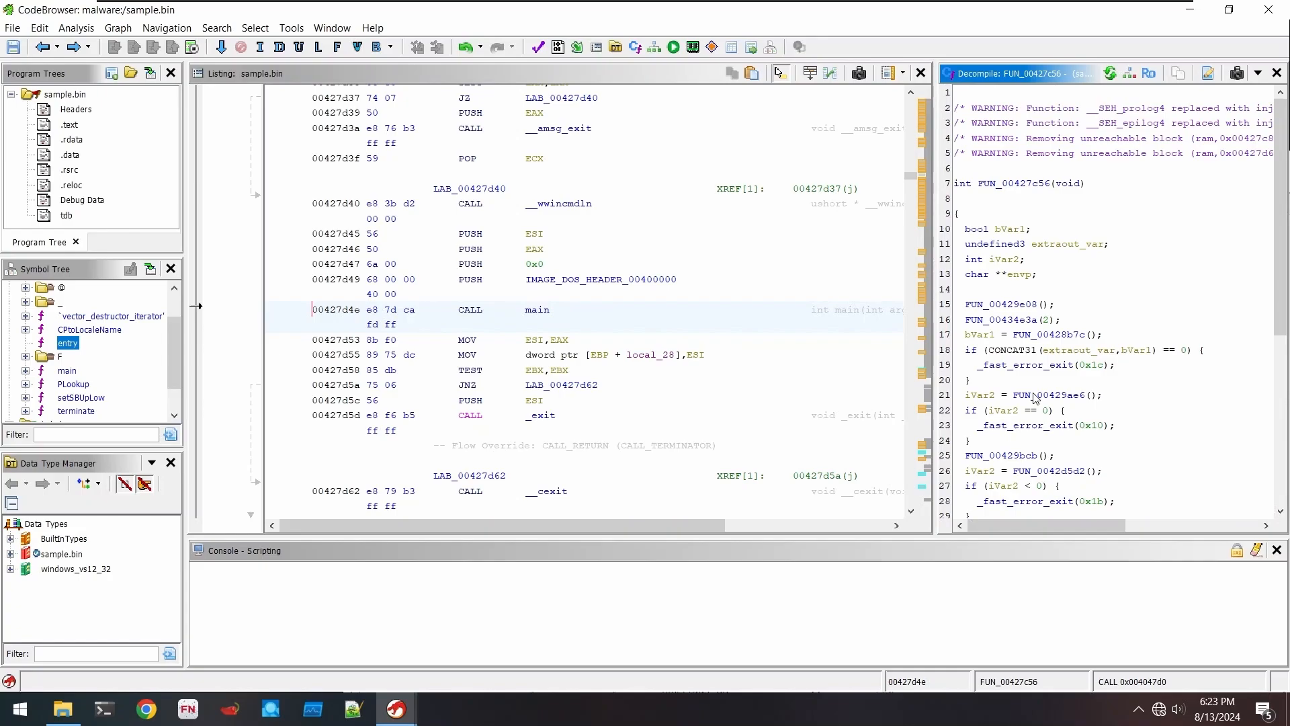
pyautogui.scroll(-7, 1035, 397)
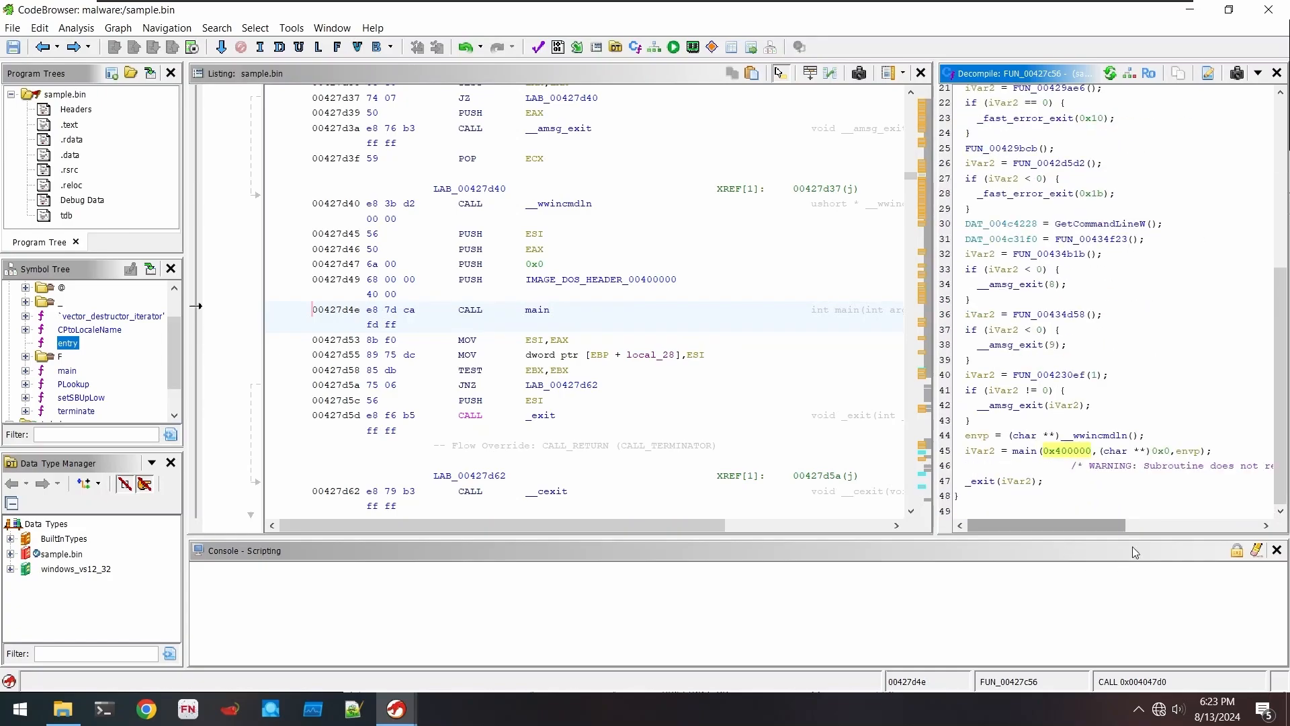
pyautogui.doubleClick(1033, 456)
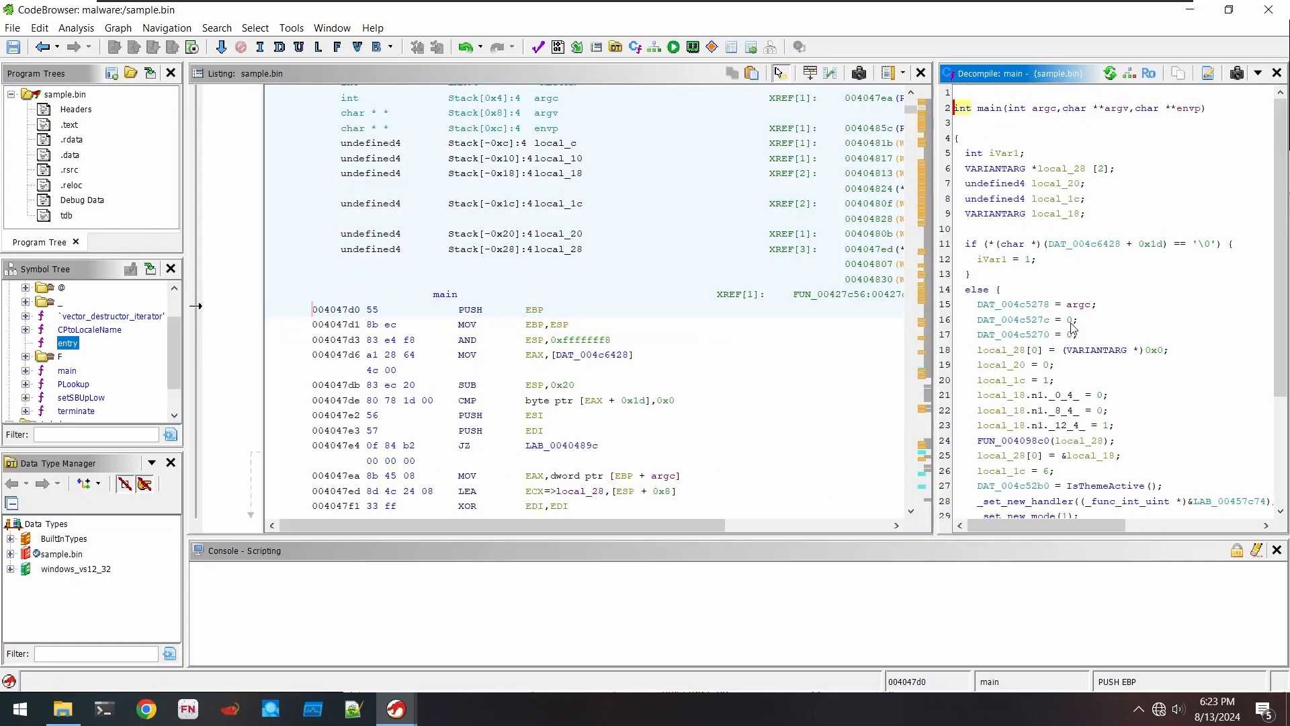
pyautogui.scroll(-2, 1073, 328)
pyautogui.scroll(-1, 1073, 328)
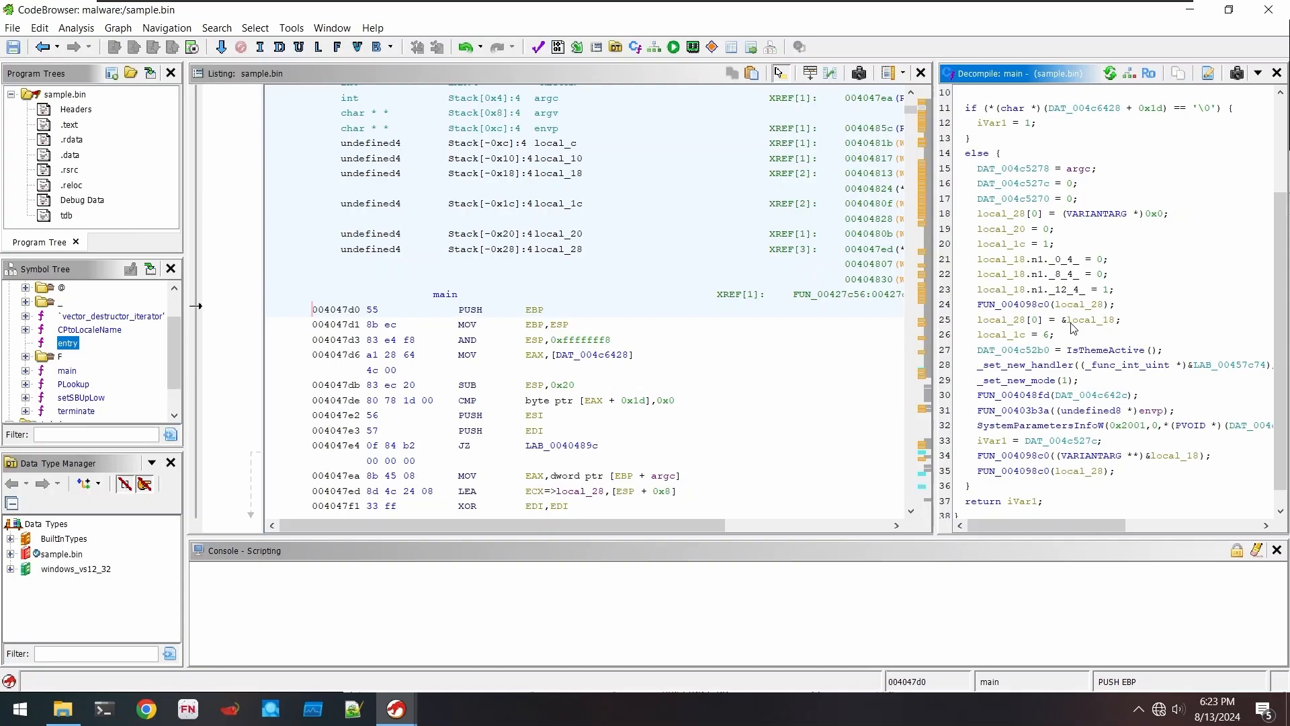
pyautogui.scroll(3, 1009, 199)
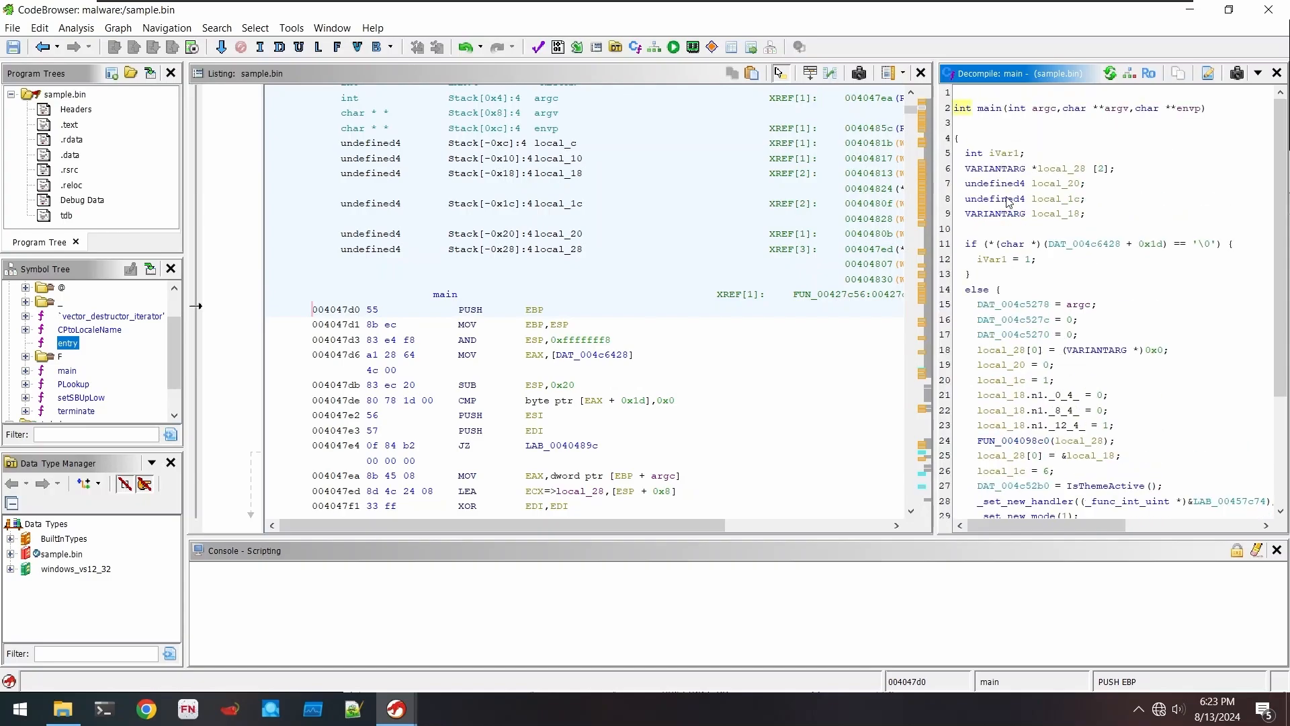
pyautogui.scroll(-3, 1022, 173)
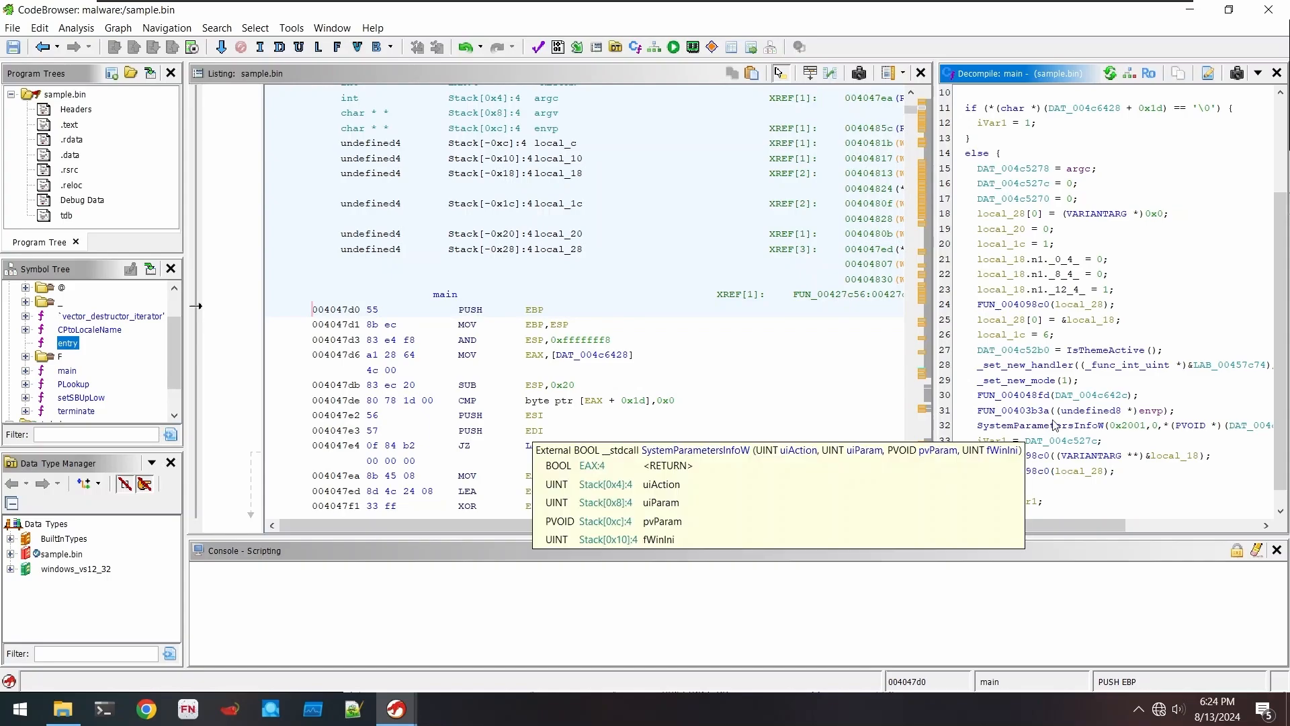
# - Show the Function Call Graph for main and inspect the FUN_004048fd node among the functions it calls
pyautogui.click(339, 30)
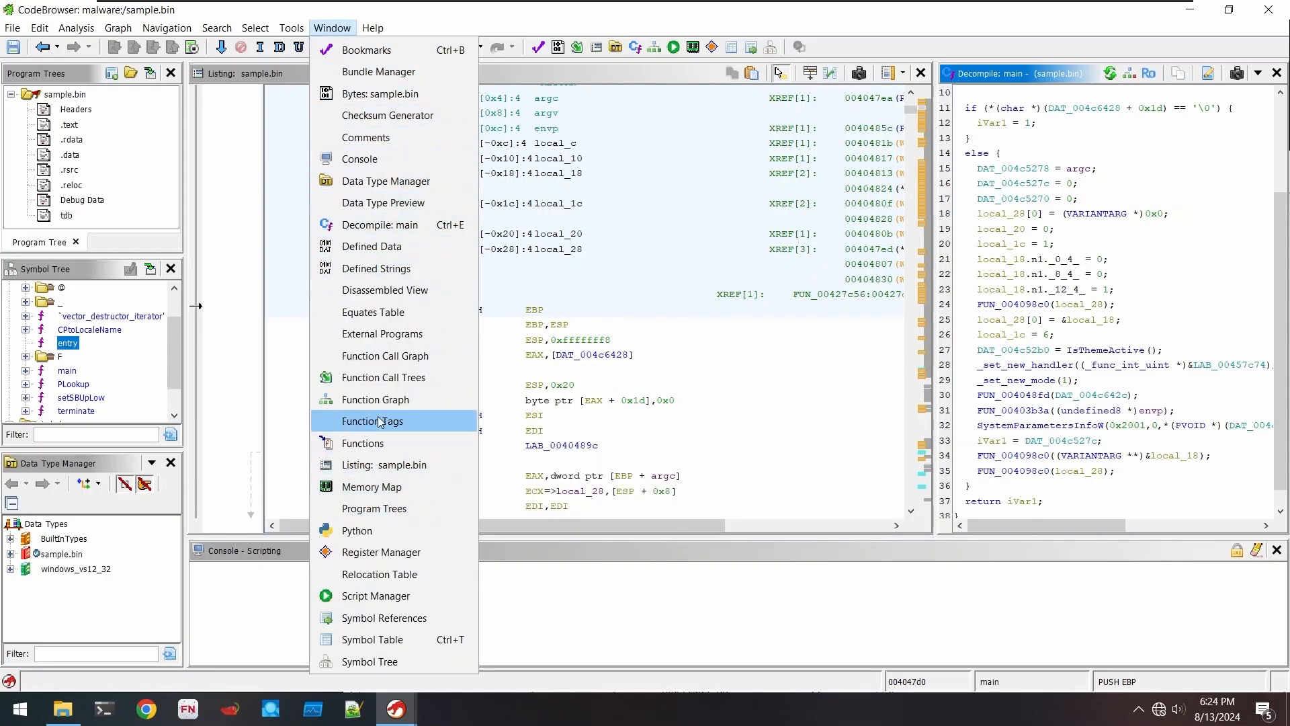
pyautogui.click(398, 366)
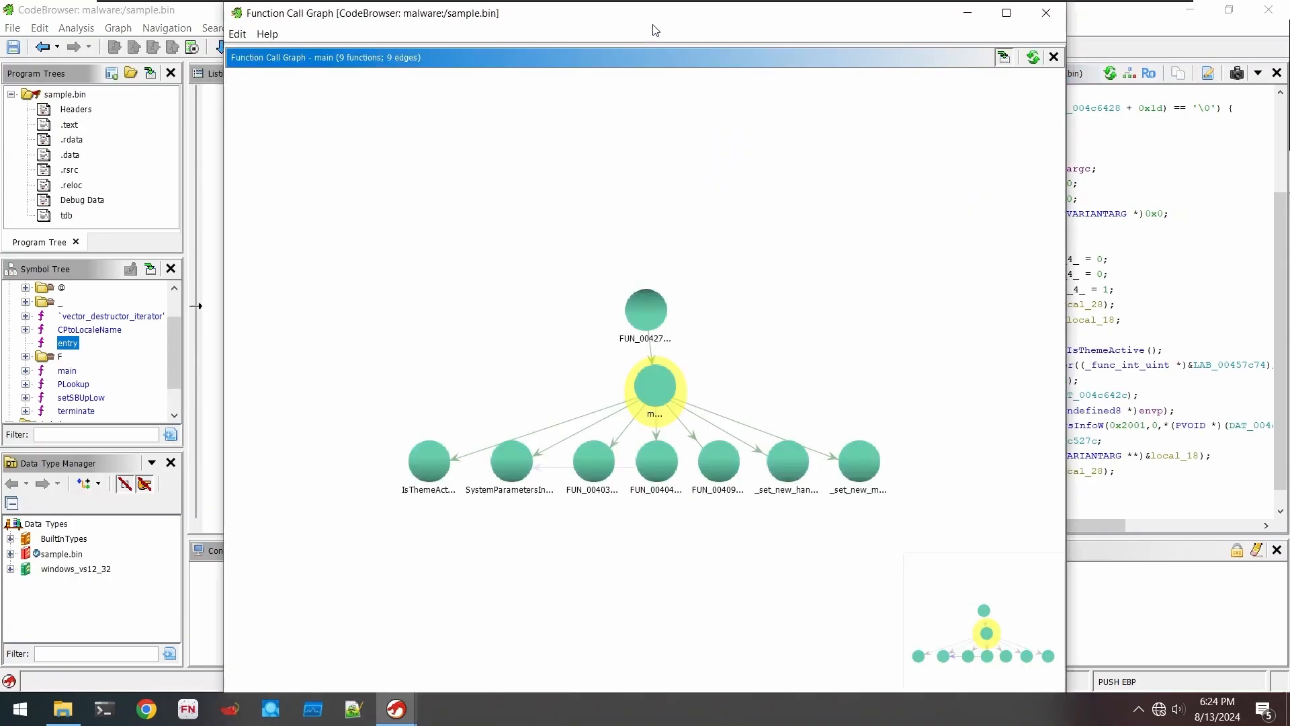
pyautogui.moveTo(655, 31); pyautogui.dragTo(652, 27)
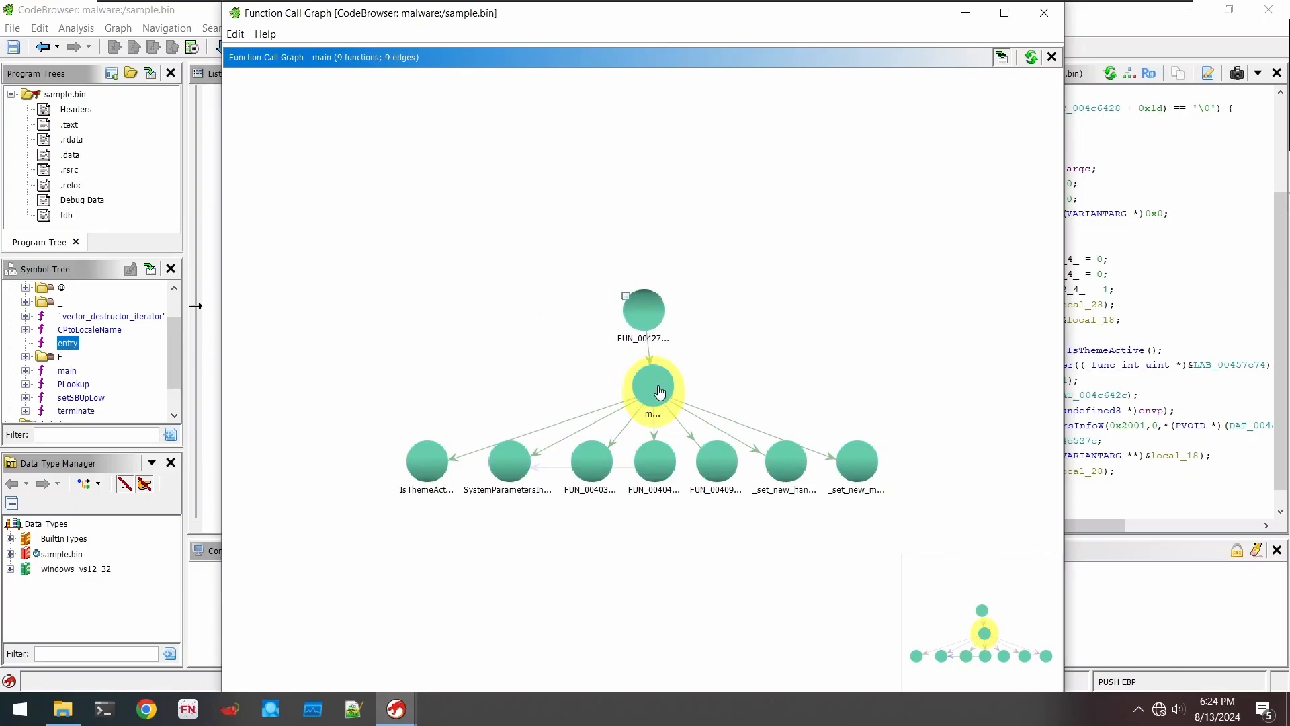
pyautogui.moveTo(659, 392)
pyautogui.mouseDown()
pyautogui.moveTo(616, 388)
pyautogui.moveTo(668, 381)
pyautogui.mouseUp()
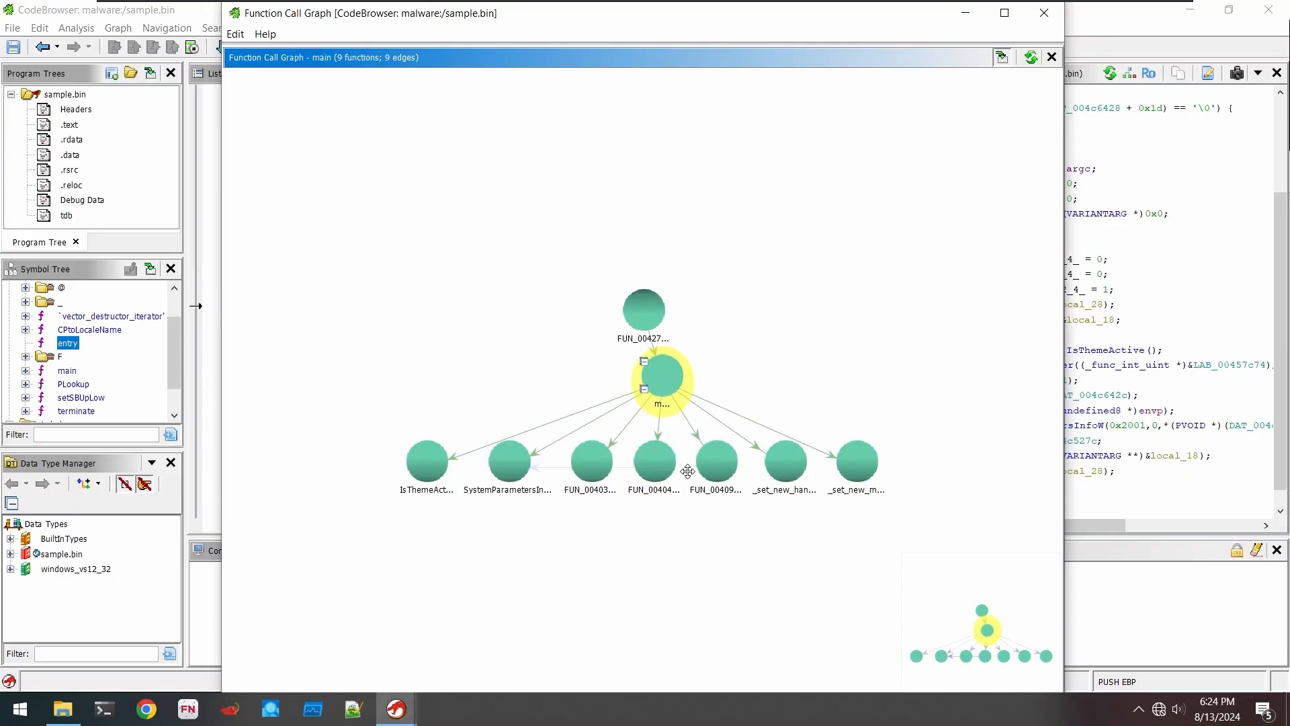
pyautogui.moveTo(658, 476)
pyautogui.click(639, 478)
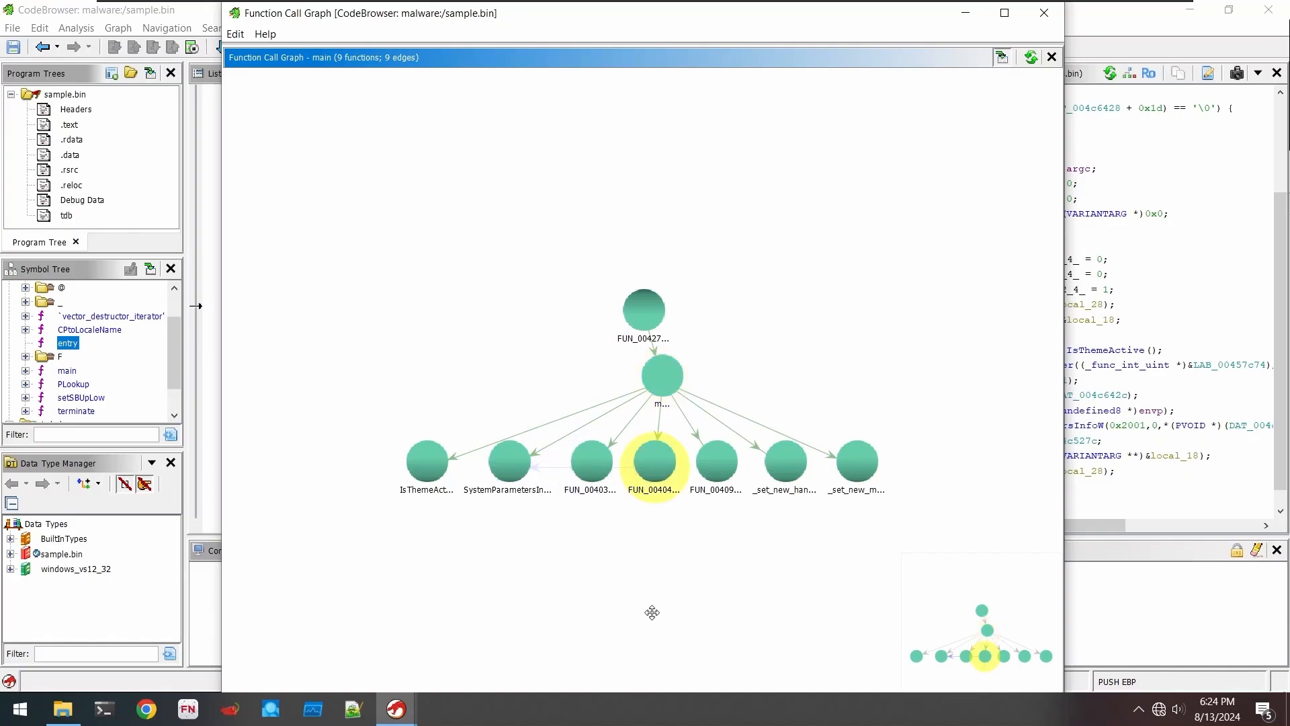
pyautogui.doubleClick(658, 476)
pyautogui.scroll(-1, 649, 403)
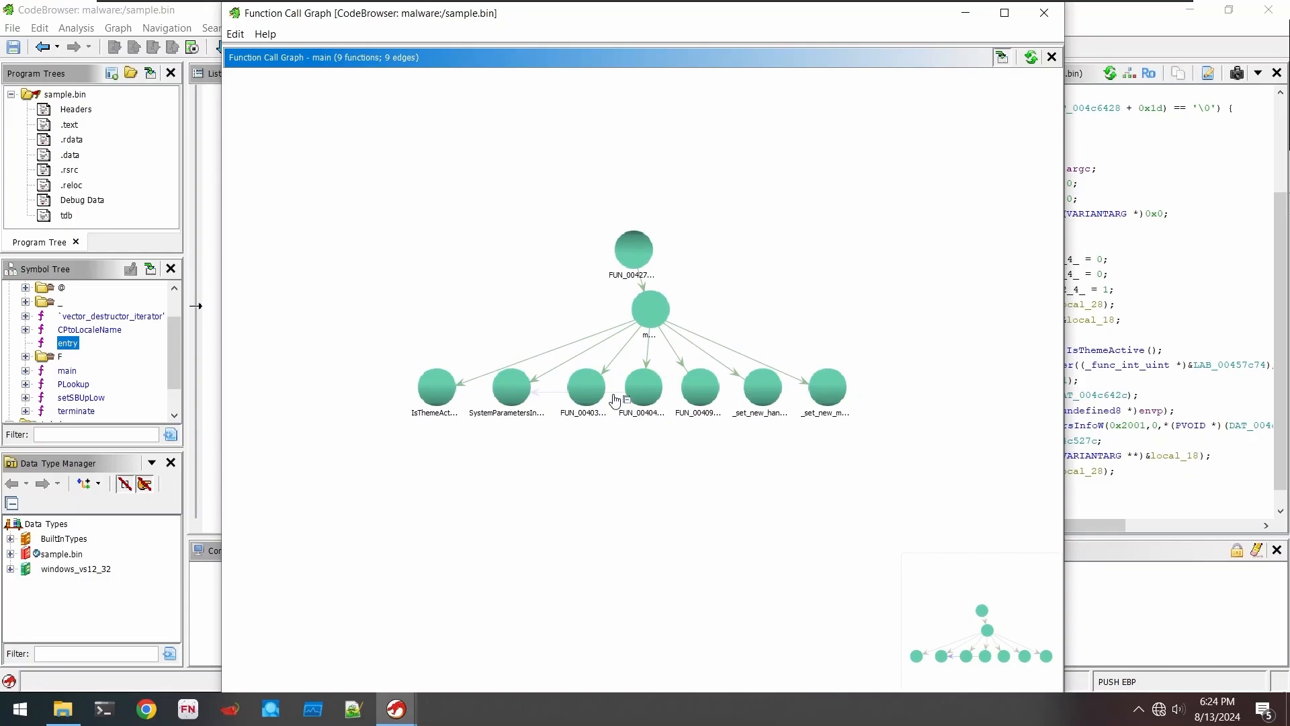
# - Expand the outgoing calls of the FUN_00403b3a node, examine its called functions, and close the call graph
pyautogui.click(575, 404)
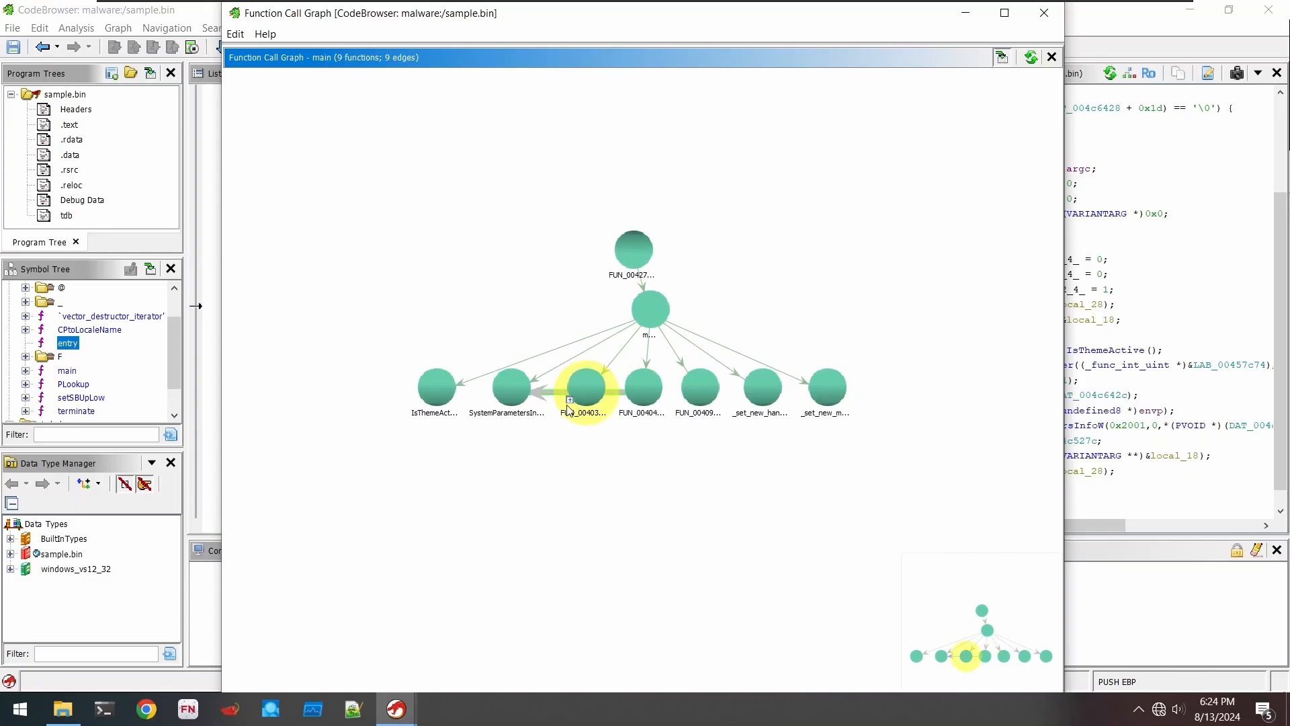
pyautogui.click(569, 401)
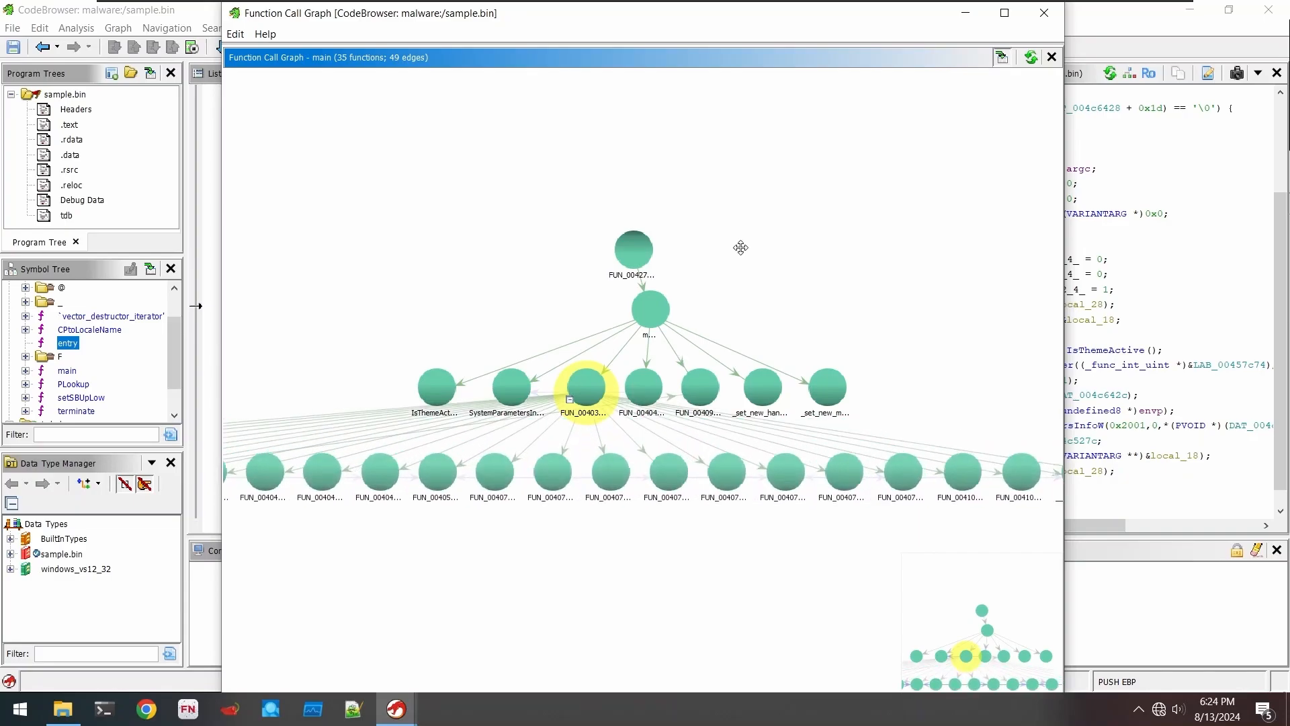
pyautogui.scroll(-2, 540, 353)
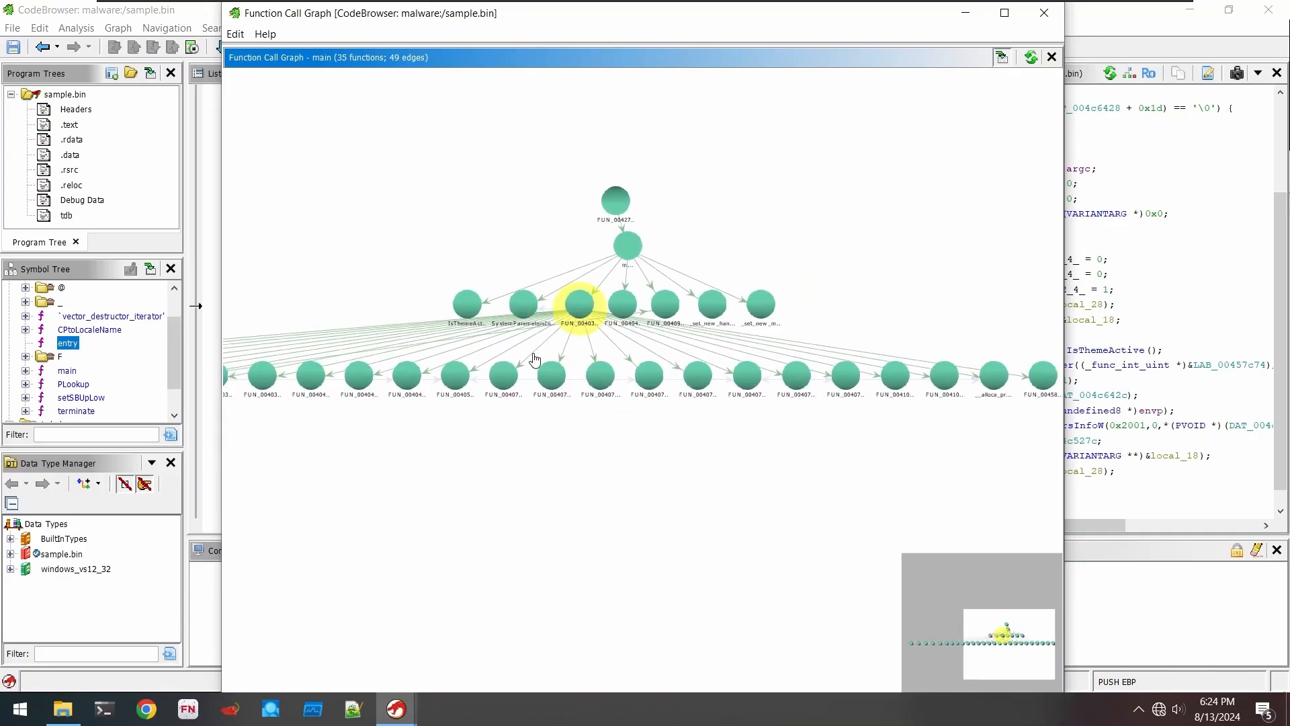
pyautogui.scroll(-3, 533, 361)
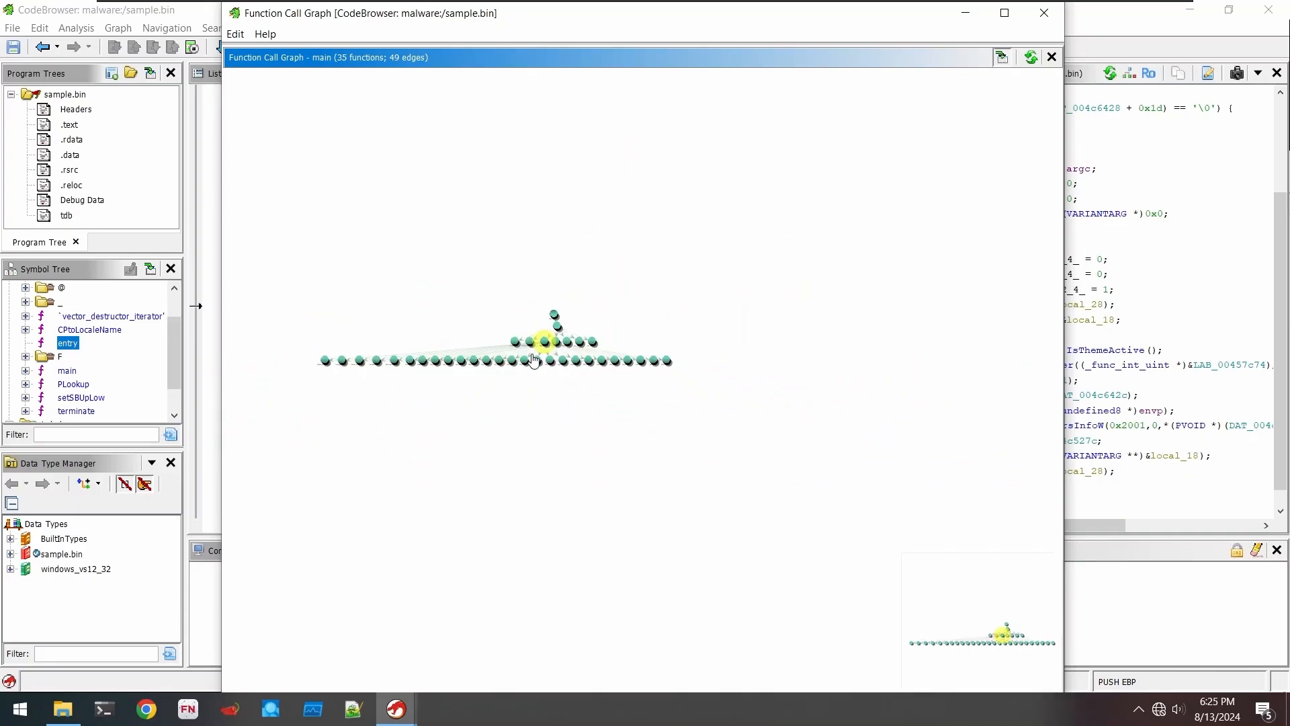
pyautogui.scroll(4, 533, 360)
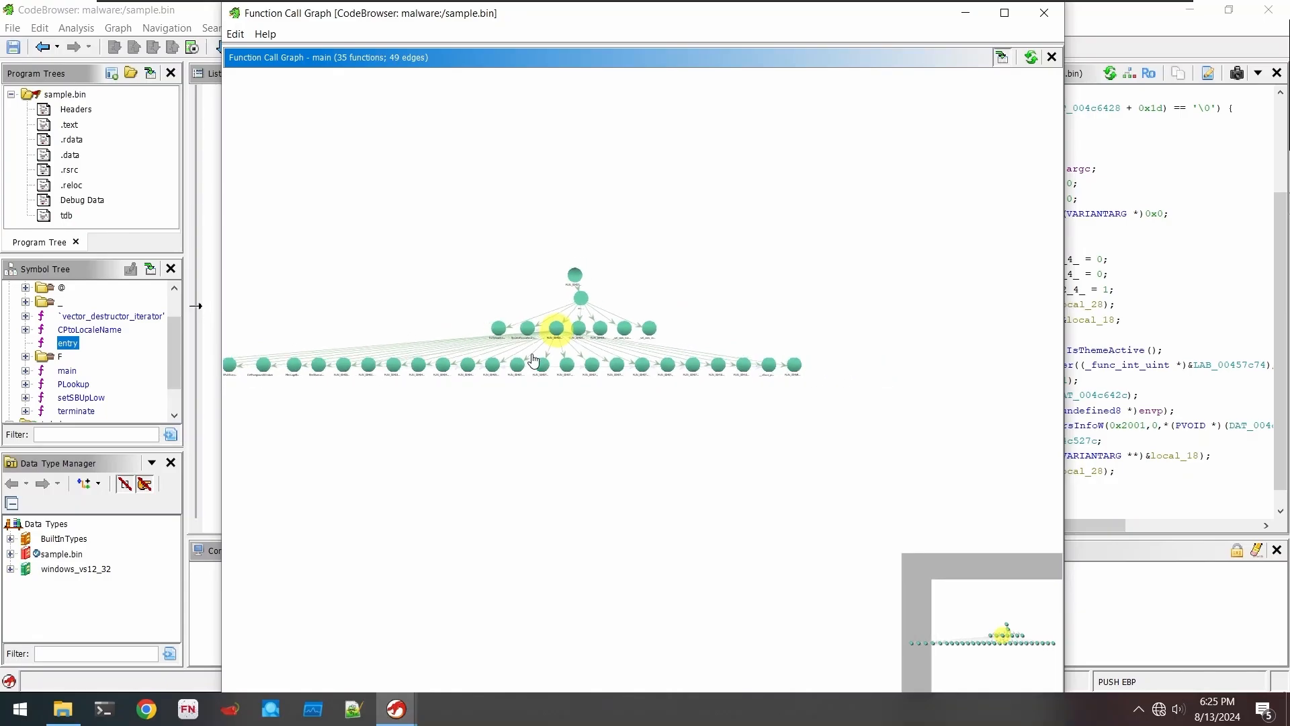
pyautogui.scroll(3, 533, 361)
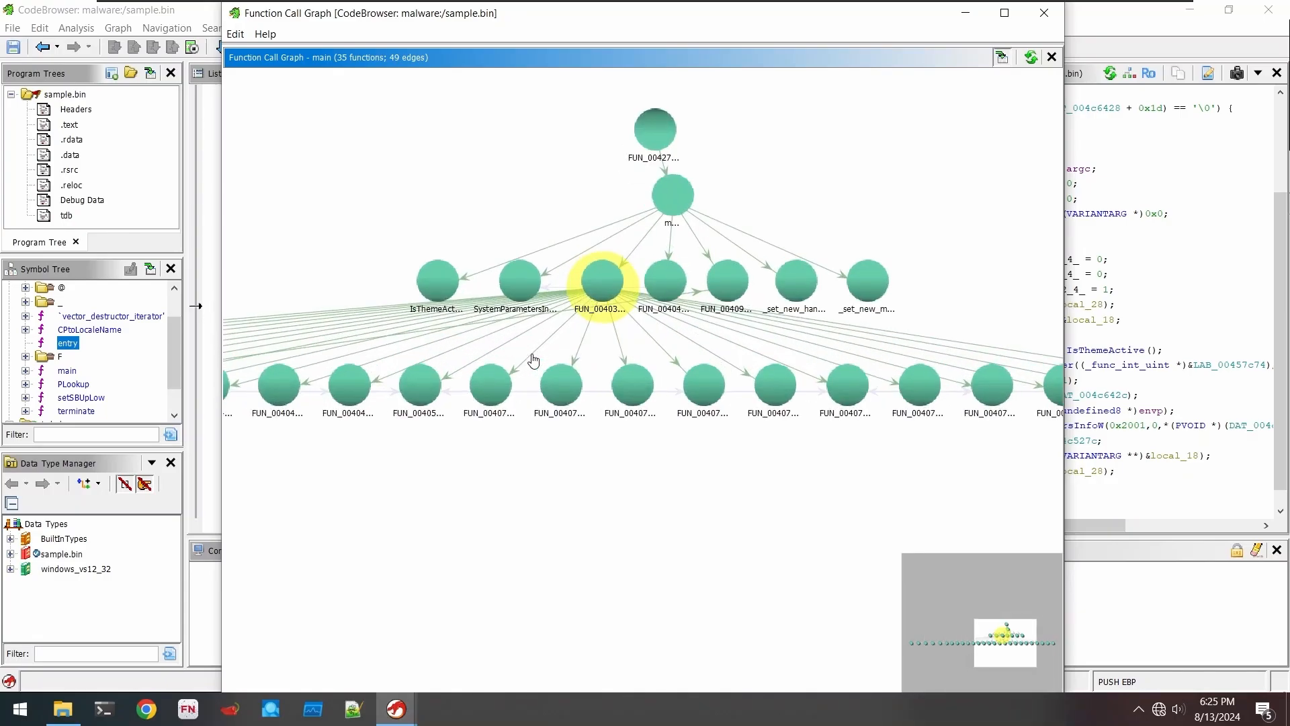
pyautogui.moveTo(441, 213); pyautogui.dragTo(650, 256)
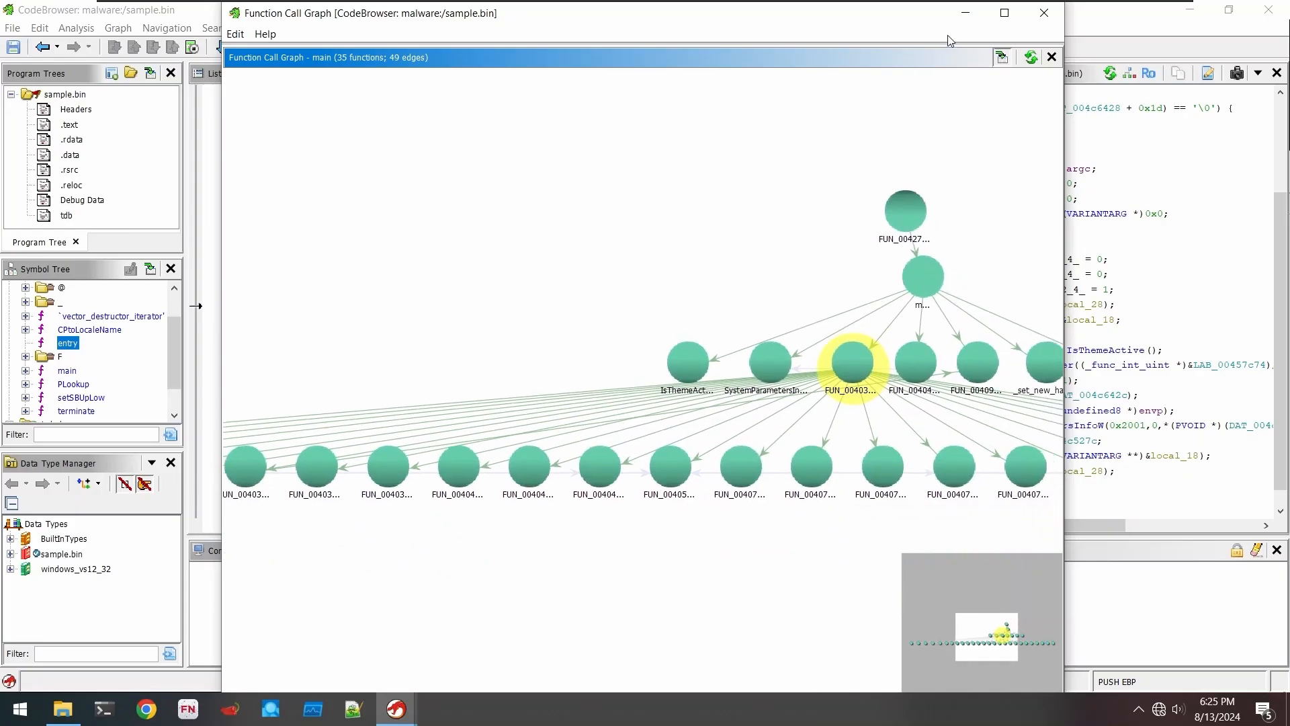
pyautogui.click(1043, 13)
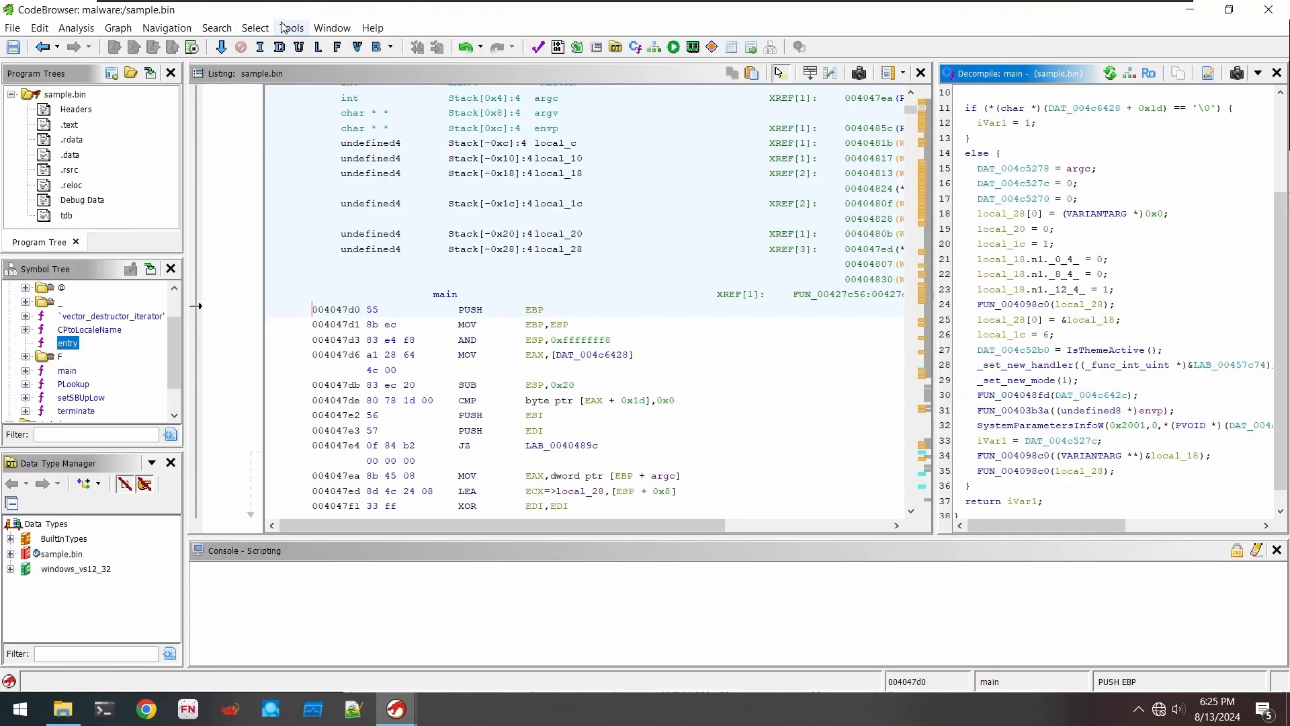
# - Show the Function Graph of main, examine its code blocks and branches down to the return block, and close the graph
pyautogui.click(332, 28)
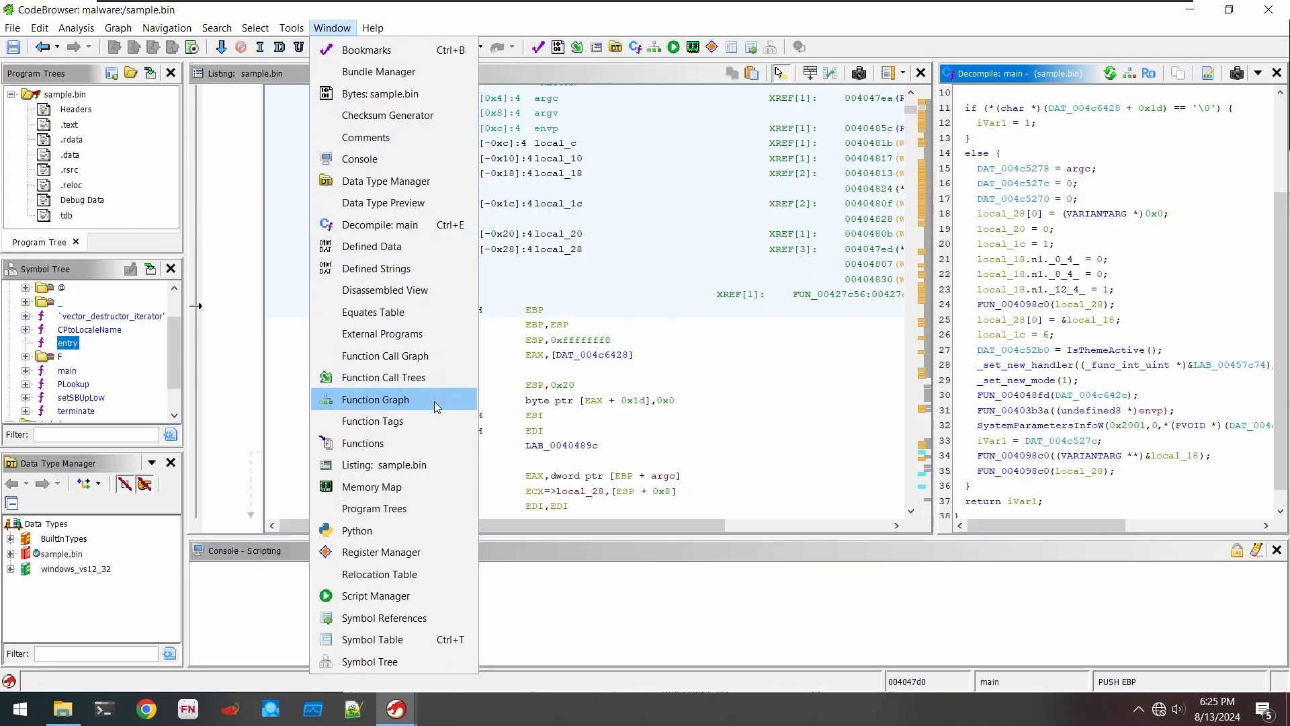
pyautogui.click(434, 401)
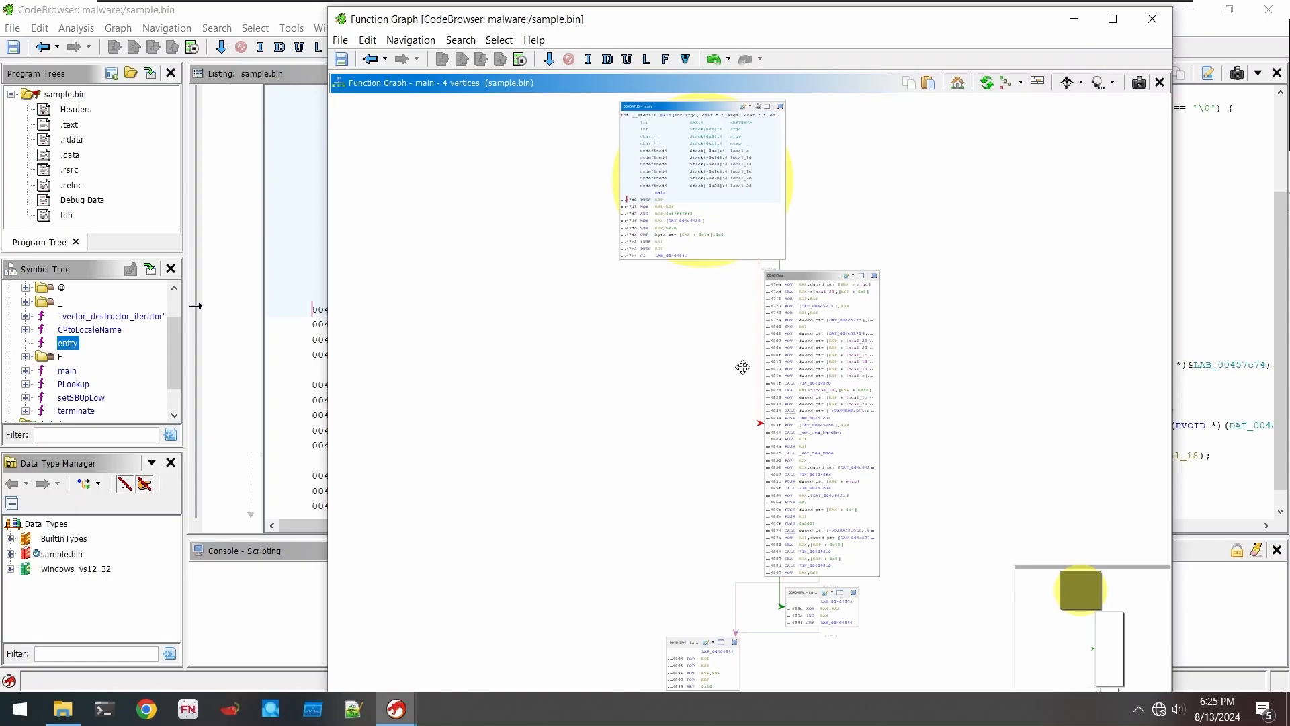
pyautogui.scroll(1, 742, 367)
pyautogui.scroll(3, 742, 366)
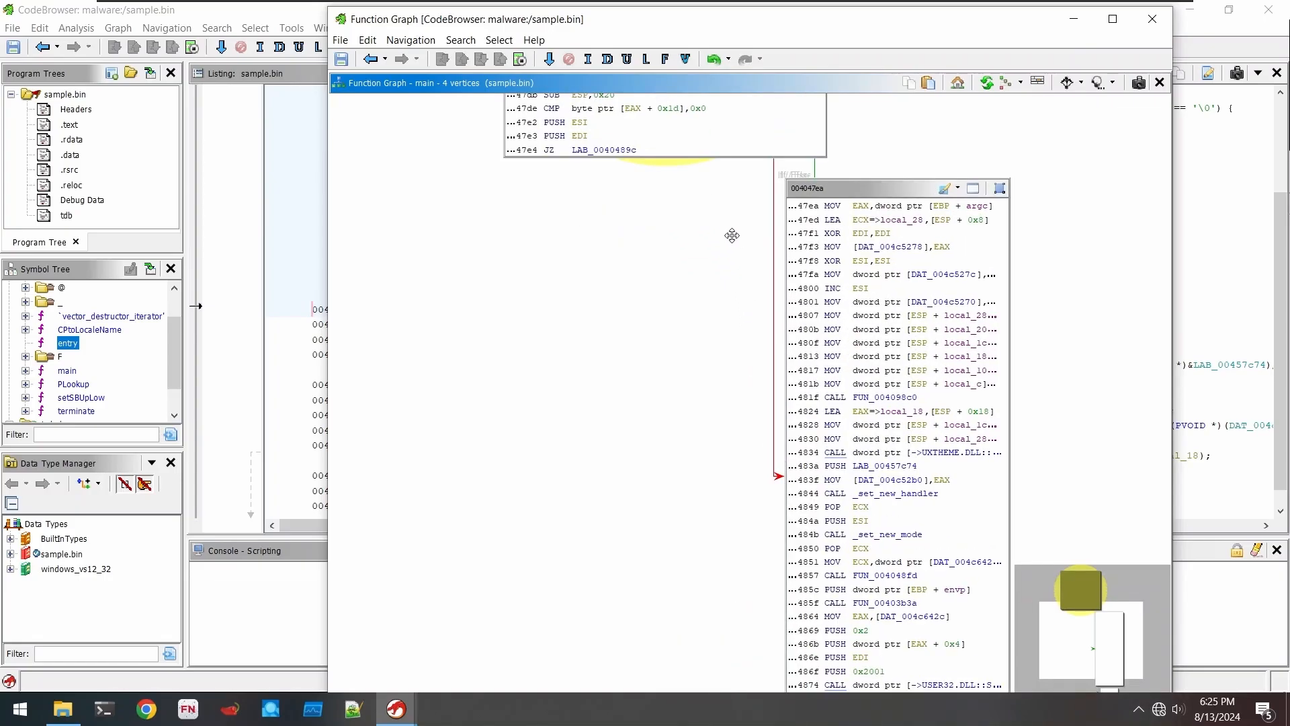
pyautogui.moveTo(728, 235); pyautogui.dragTo(633, 402)
pyautogui.moveTo(508, 394); pyautogui.dragTo(511, 599)
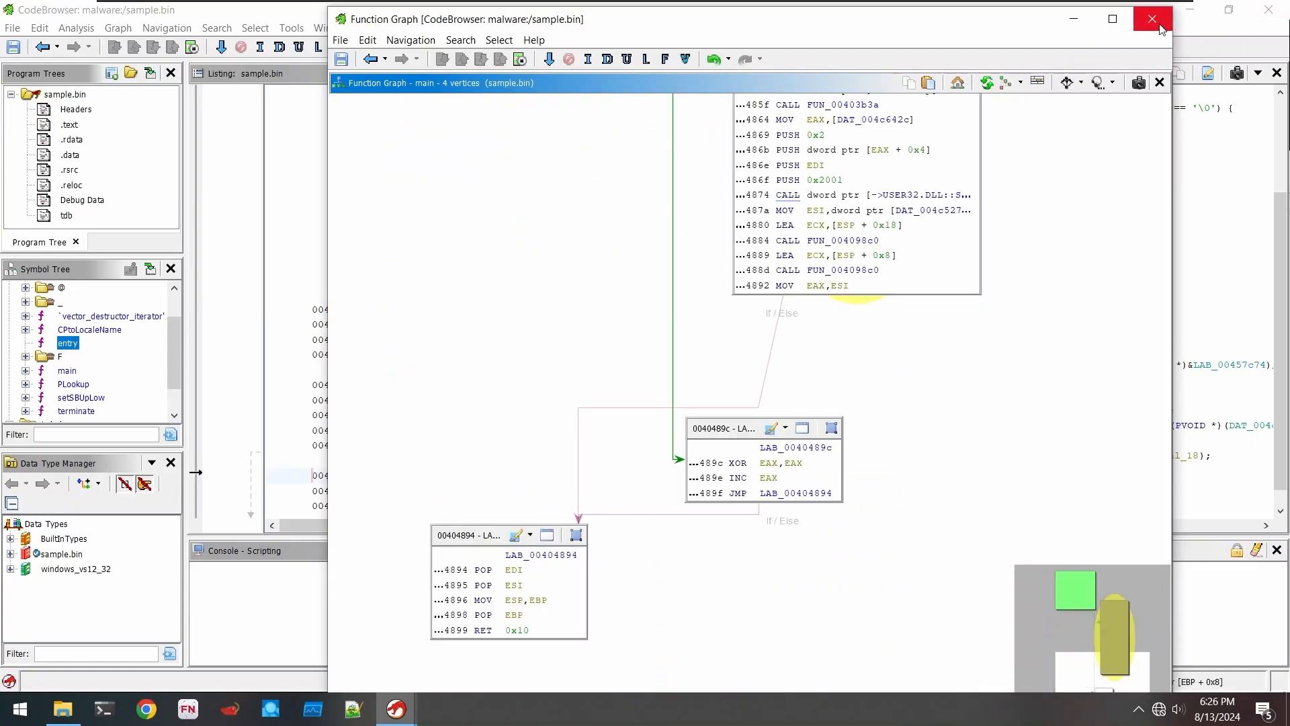
pyautogui.click(1158, 23)
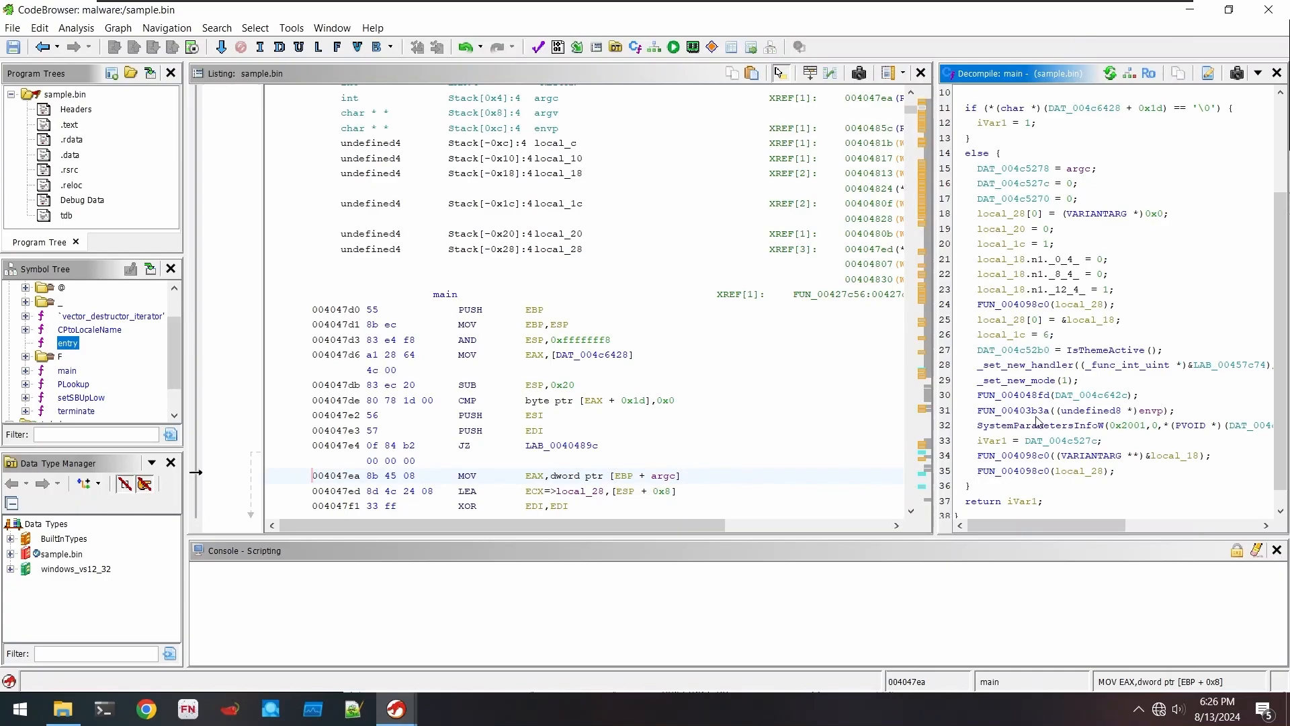
# - Follow main's call to FUN_004048fd, examine its decompiled code, and return to main
pyautogui.moveTo(1037, 411)
pyautogui.click(1024, 408)
pyautogui.doubleClick(1024, 400)
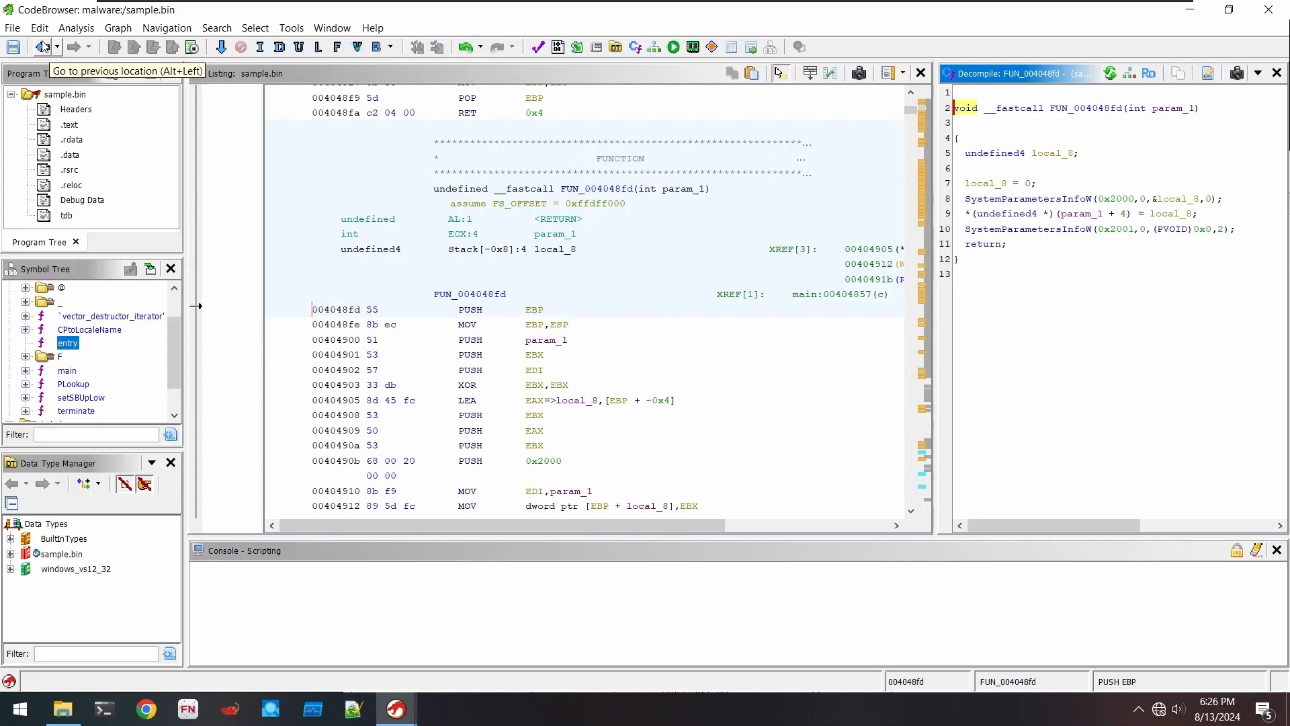
pyautogui.click(42, 50)
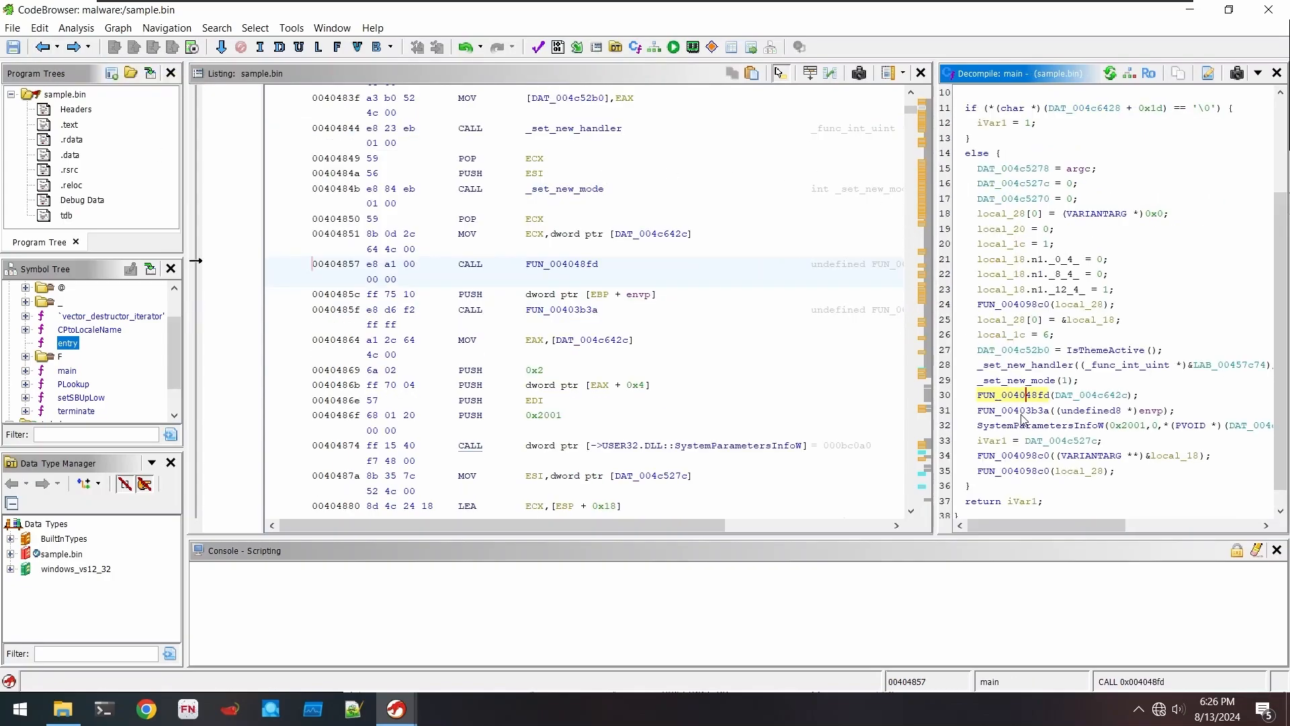
# - Follow main's call to FUN_00403b3a and examine its decompiled code down to the IsDebuggerPresent call
pyautogui.doubleClick(1022, 418)
pyautogui.scroll(-1, 1040, 283)
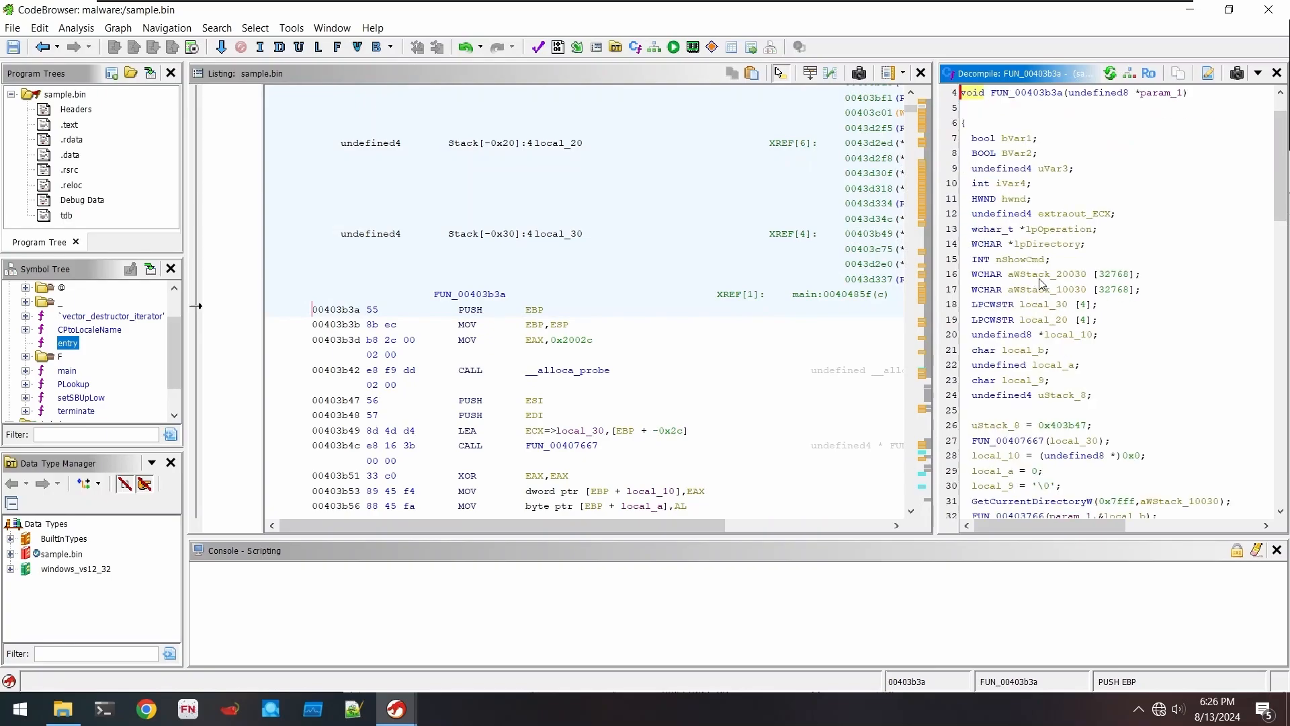
pyautogui.scroll(-2, 1040, 283)
pyautogui.scroll(3, 1040, 284)
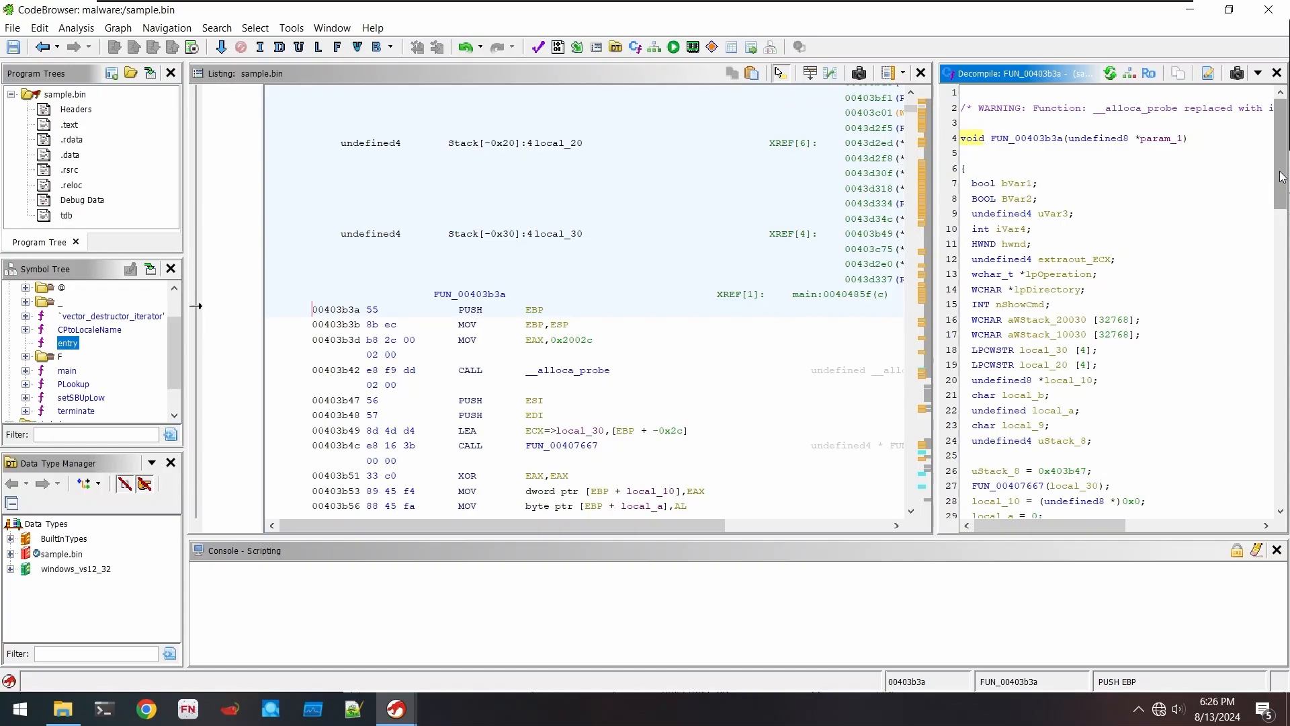
pyautogui.moveTo(1282, 176); pyautogui.dragTo(1277, 190)
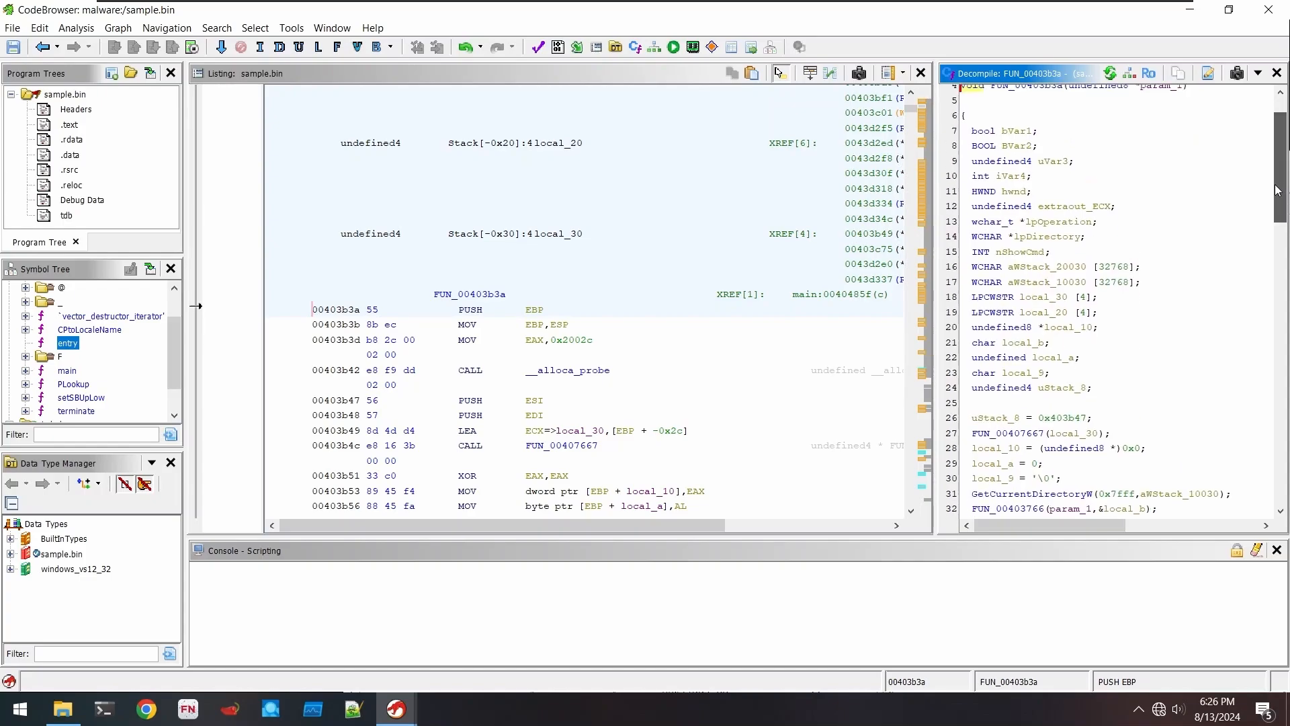
pyautogui.scroll(-3, 1277, 191)
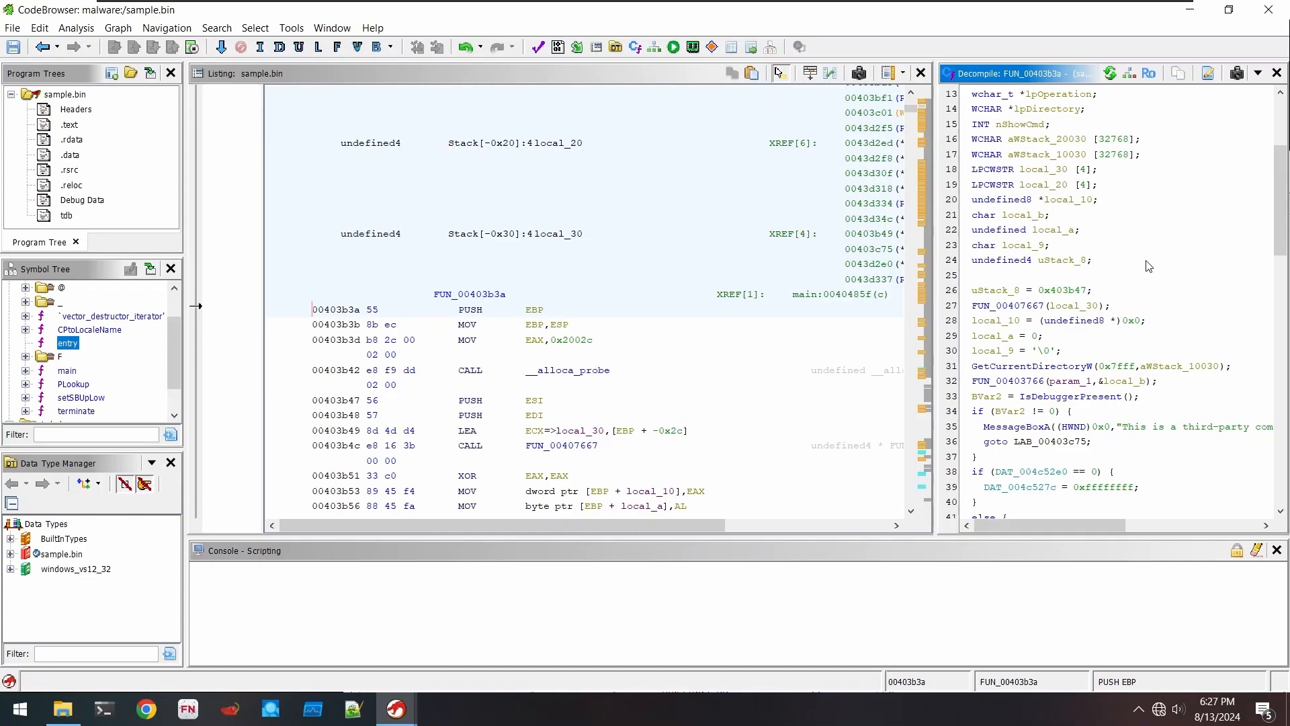
pyautogui.scroll(-2, 1148, 266)
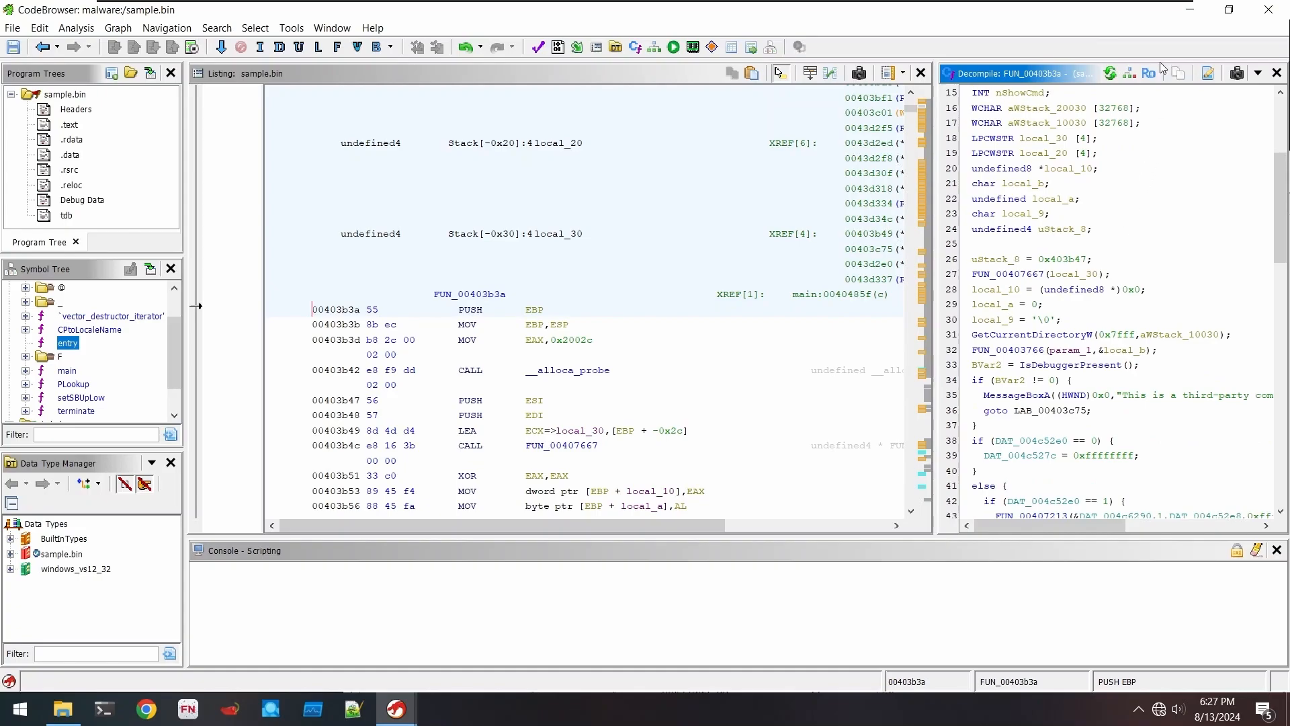
pyautogui.click(1189, 9)
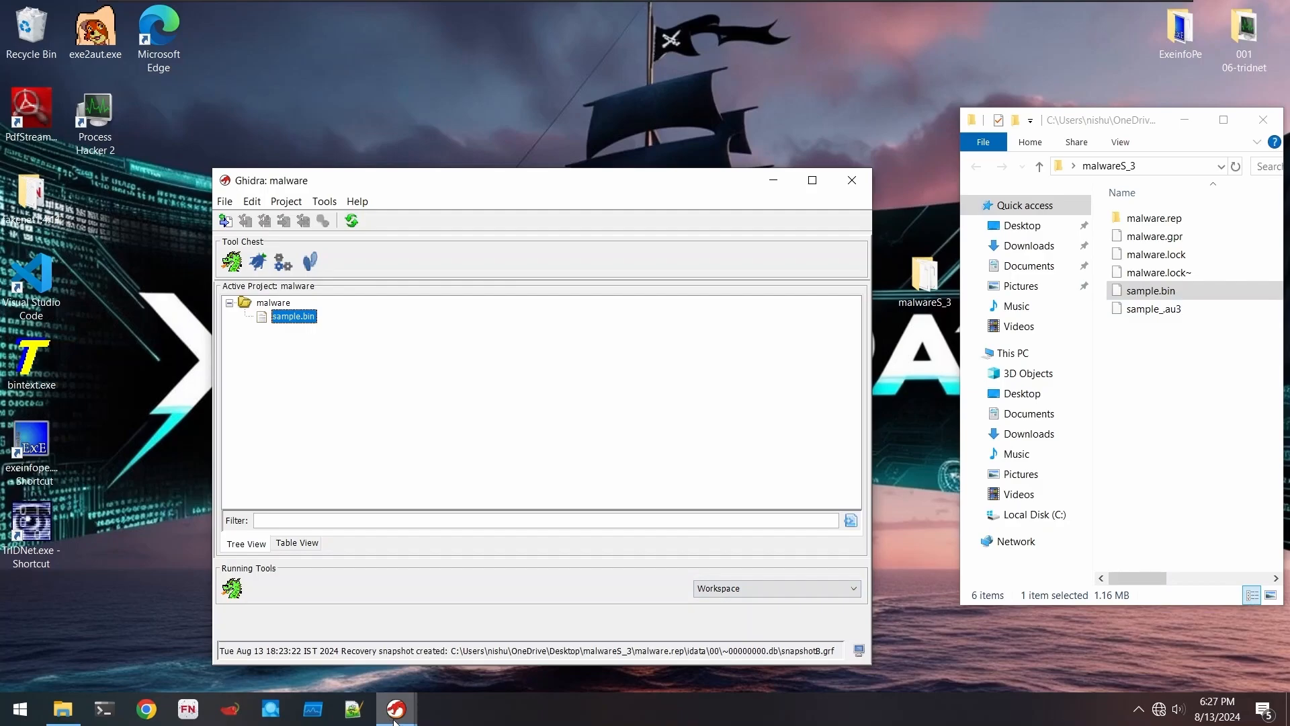
pyautogui.moveTo(395, 716)
pyautogui.click(465, 689)
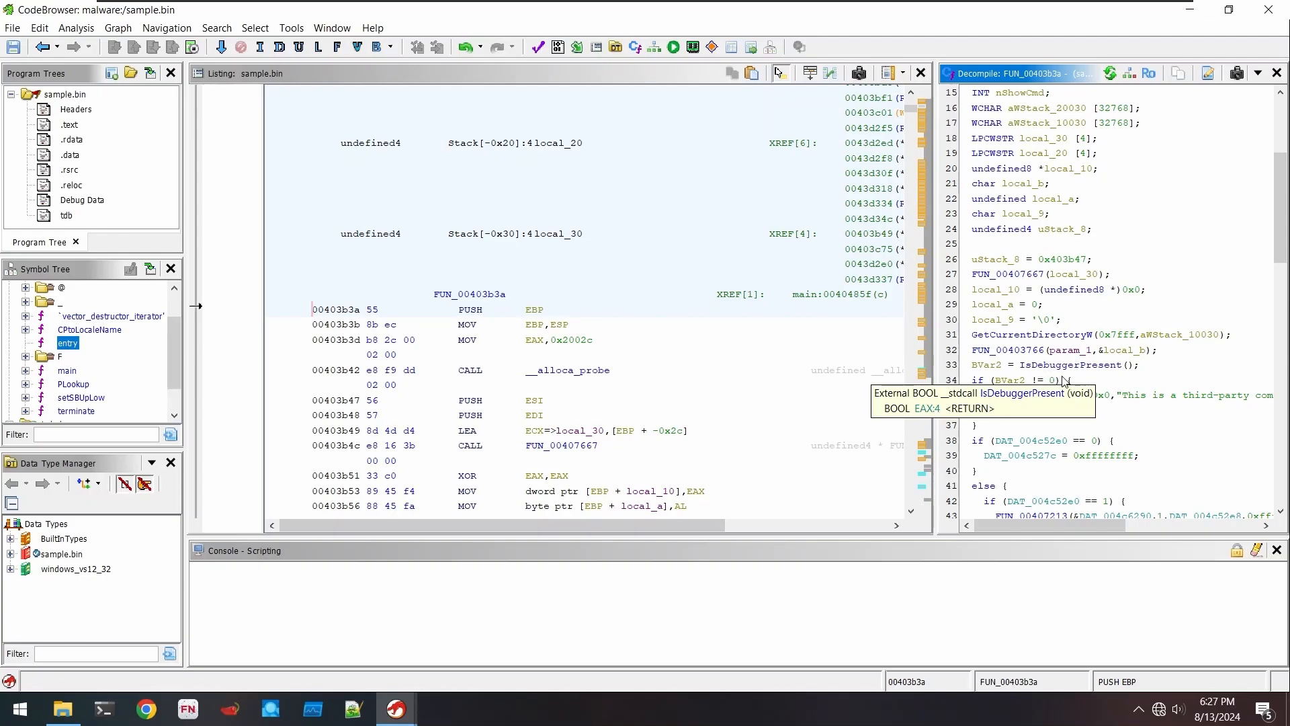
pyautogui.moveTo(1061, 373)
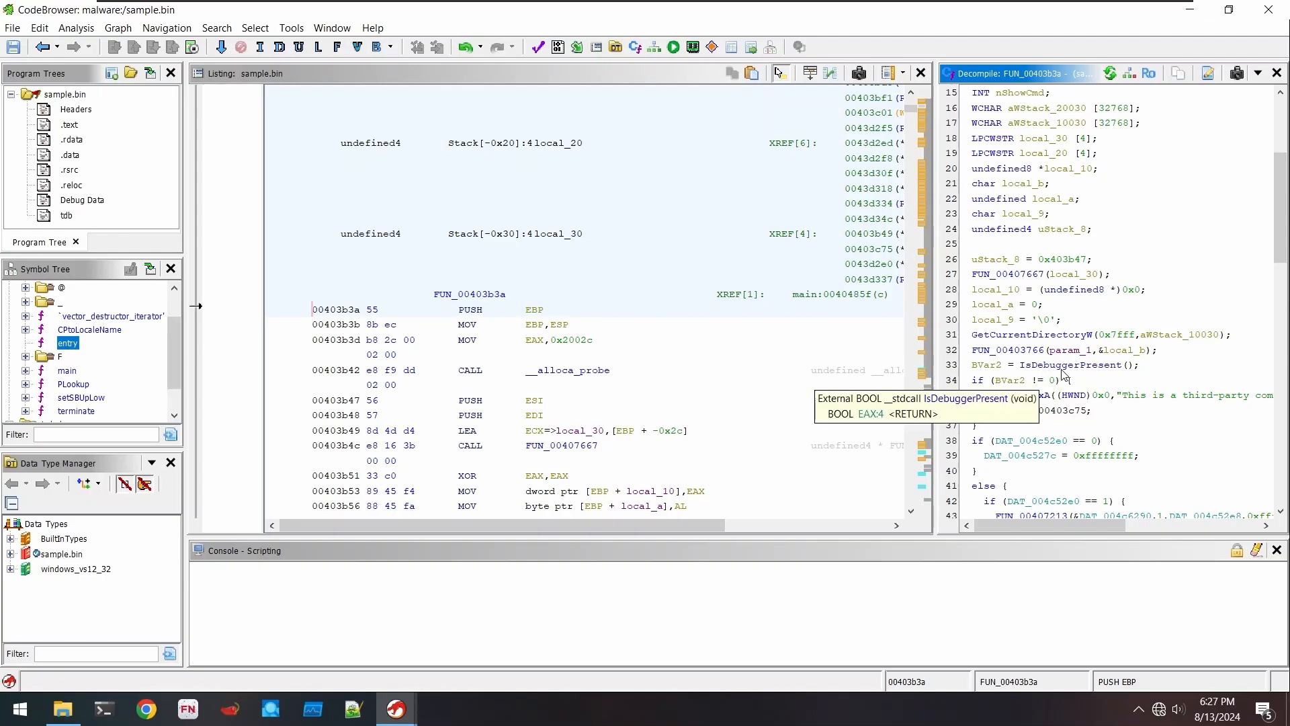
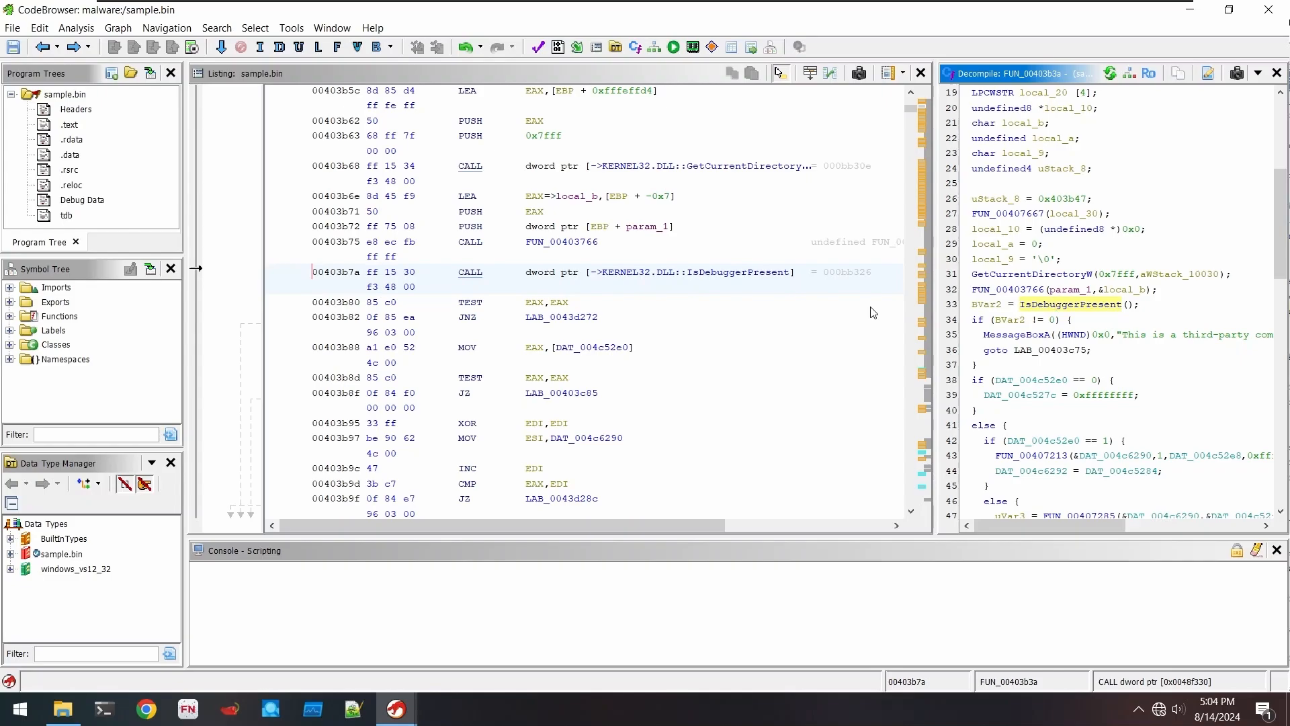
# - Minimize Ghidra and launch the x32dbg debugger from the desktop
pyautogui.click(1189, 10)
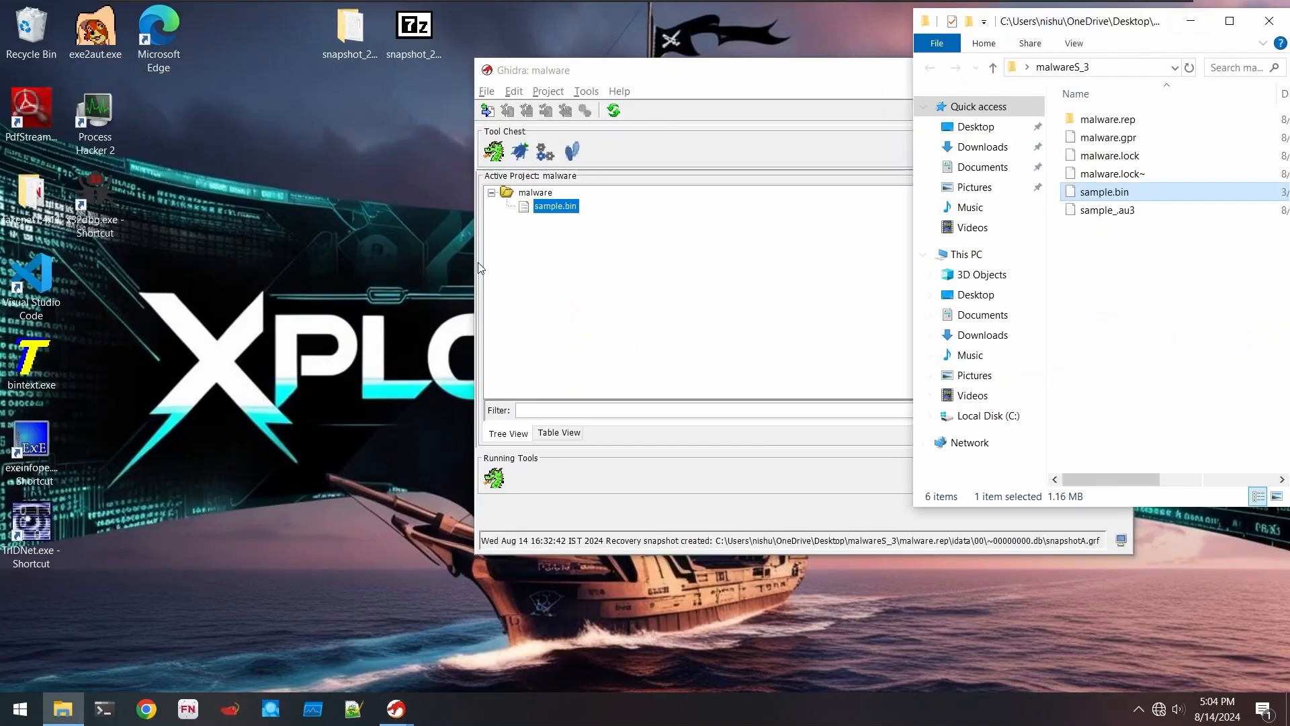
pyautogui.doubleClick(107, 200)
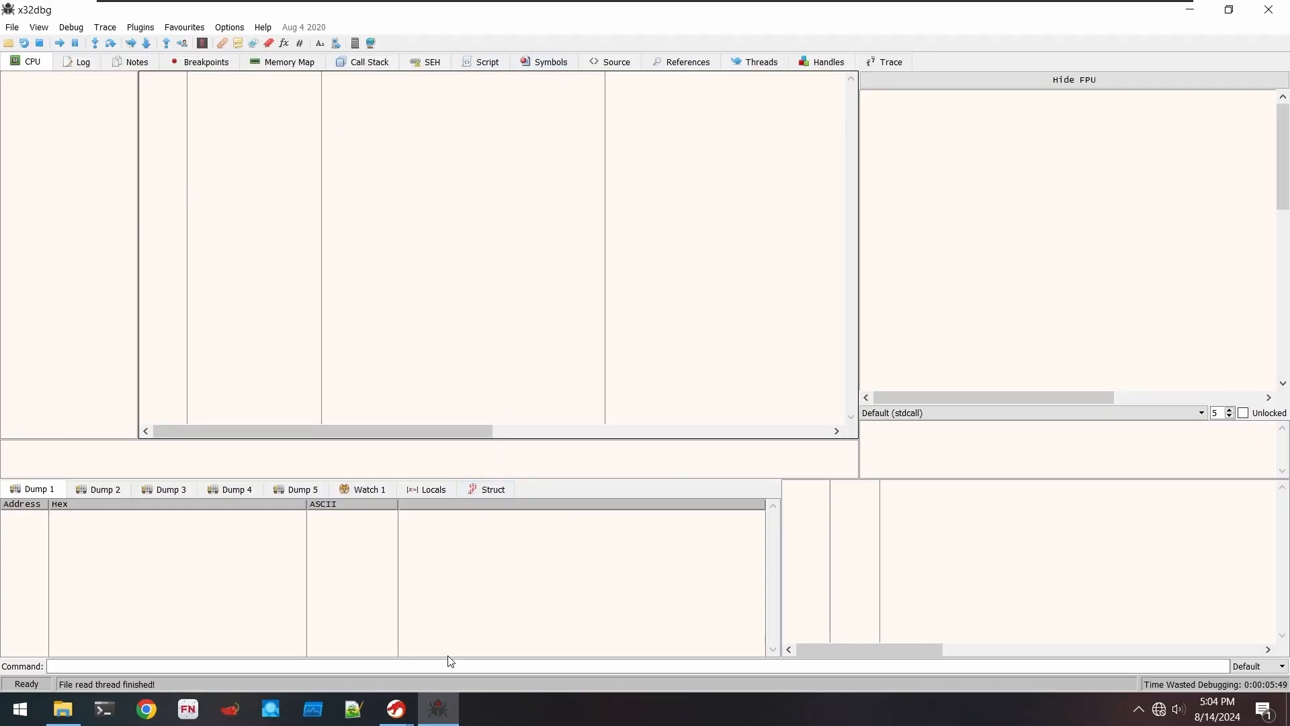
pyautogui.click(62, 709)
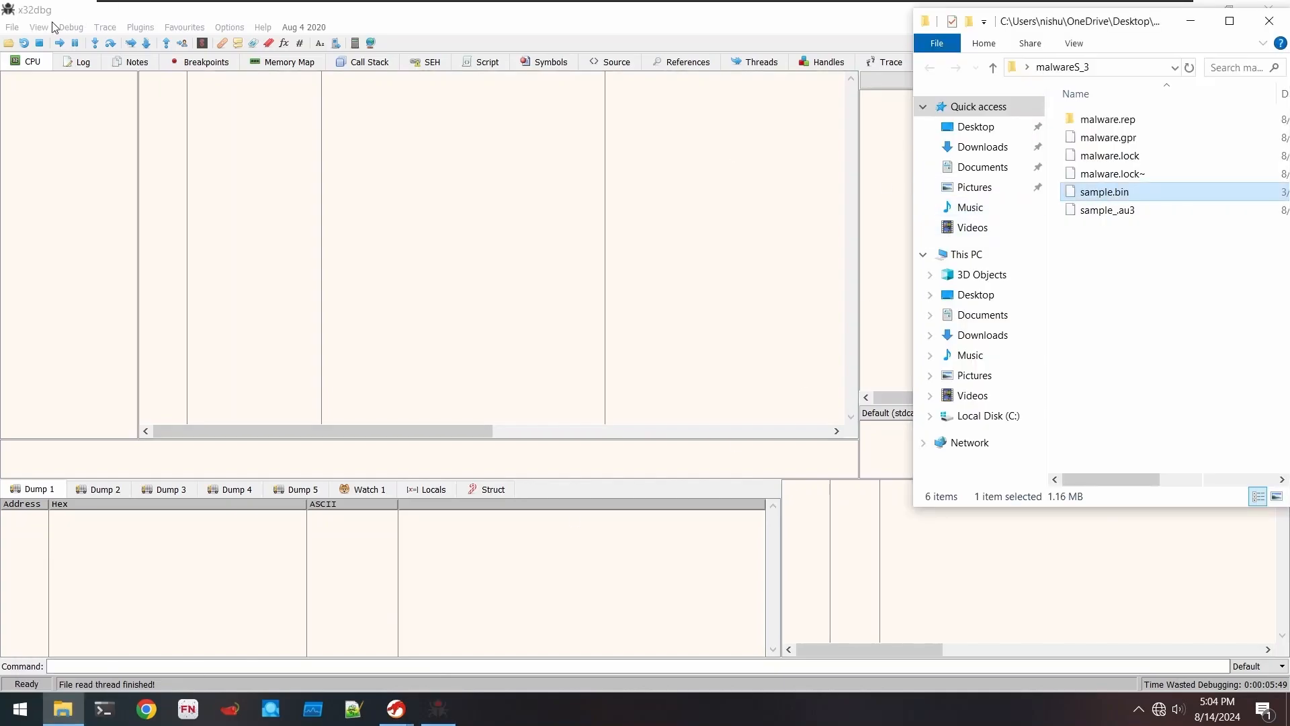
# - Load sample.bin from the Desktop's malwareS_3 folder into the debugger, with the file dialog showing all files
pyautogui.click(5, 28)
pyautogui.click(37, 44)
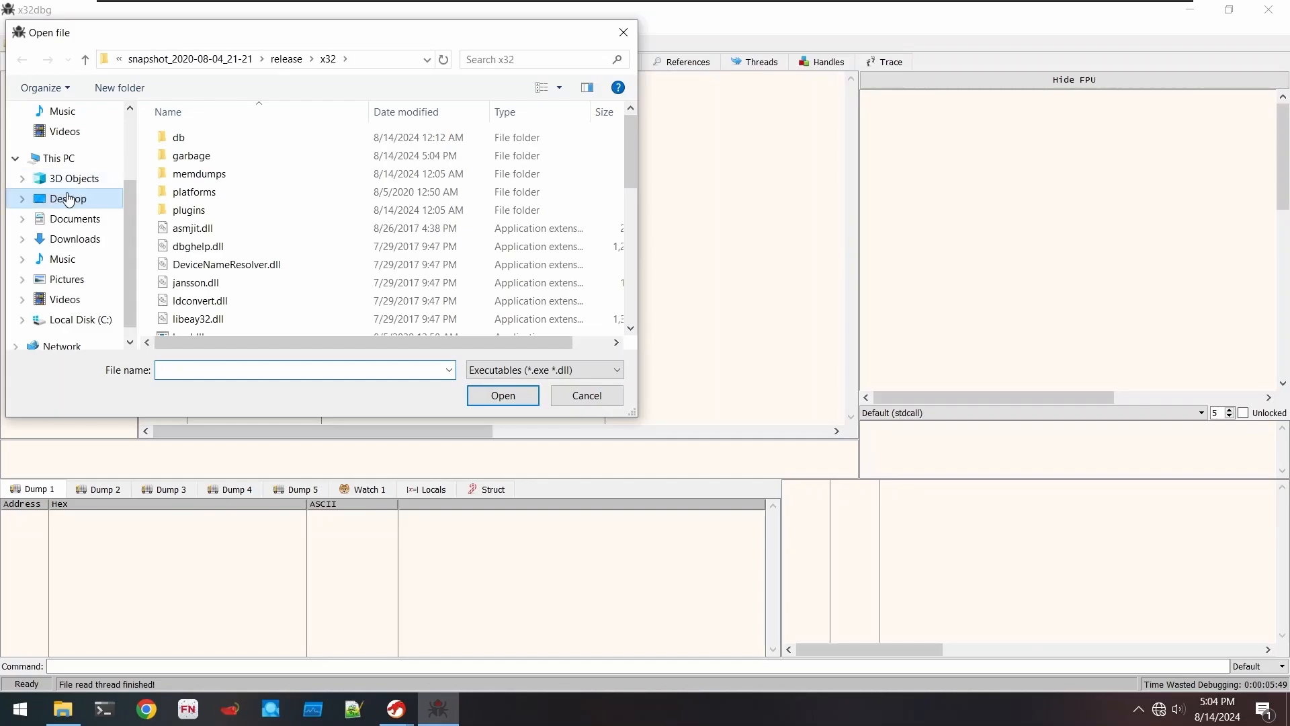
pyautogui.click(68, 198)
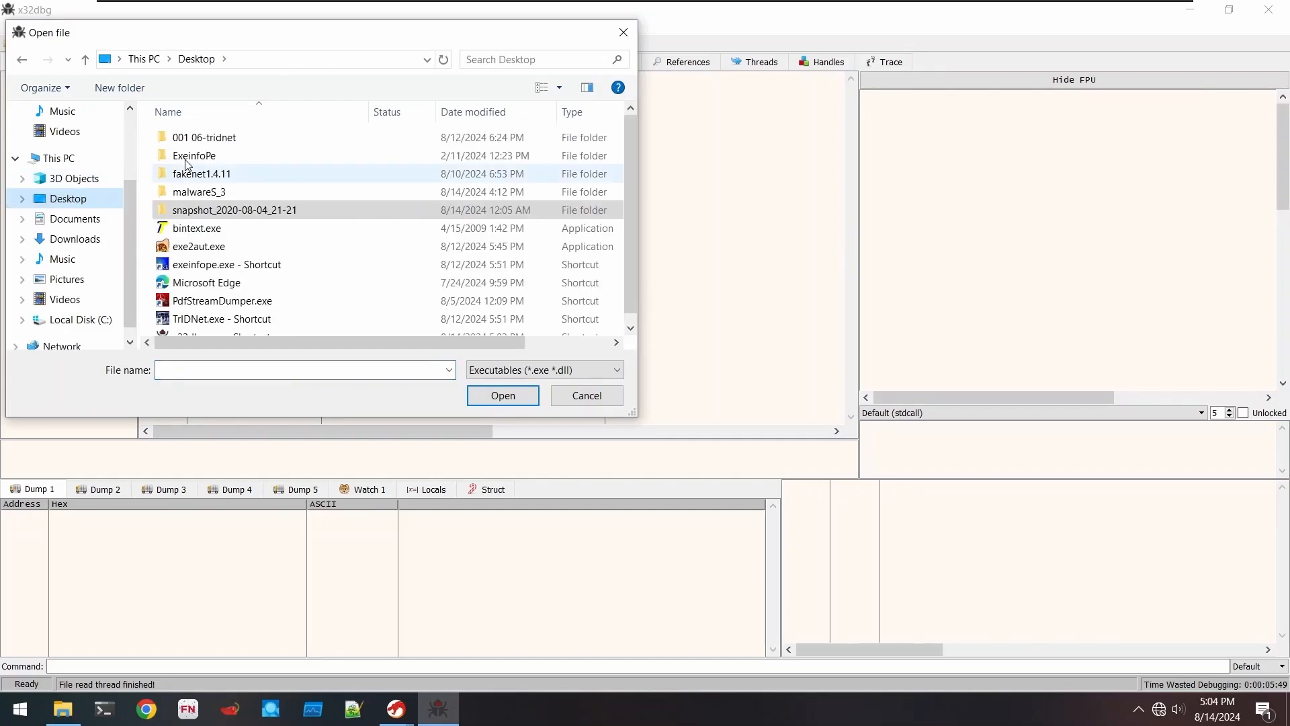
pyautogui.doubleClick(208, 192)
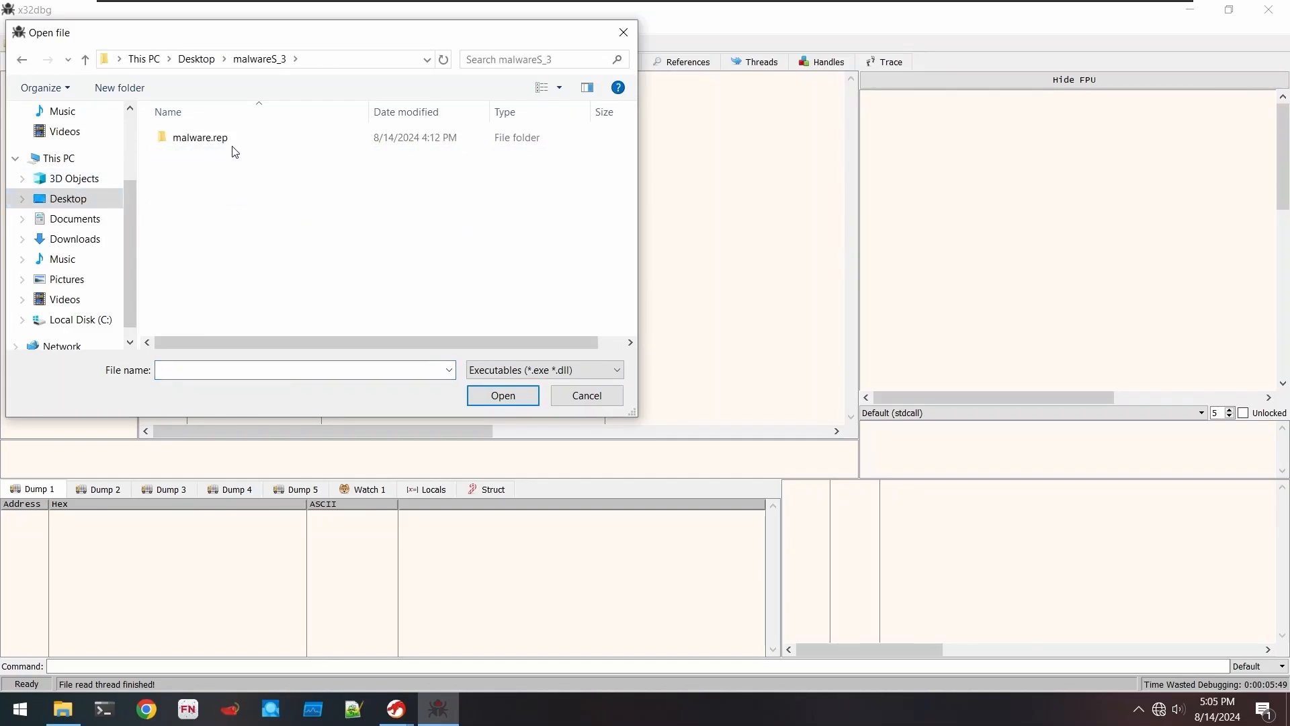
pyautogui.doubleClick(225, 137)
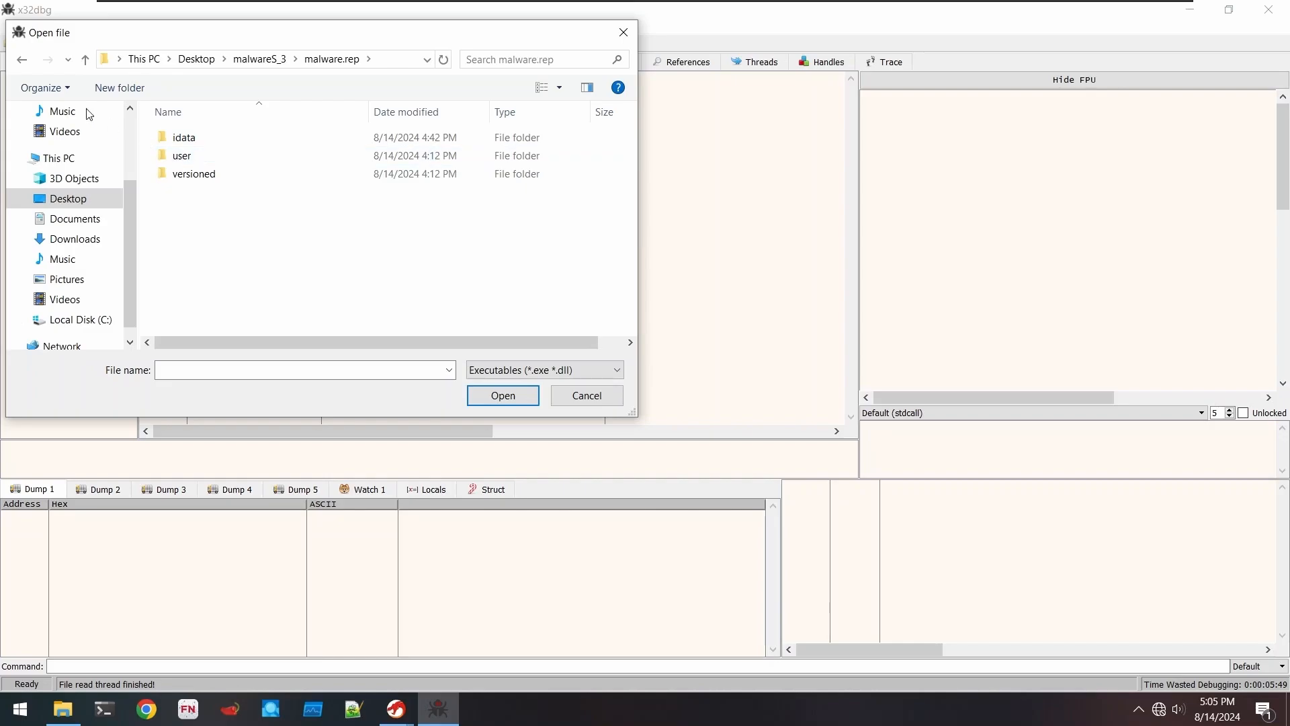
pyautogui.click(22, 59)
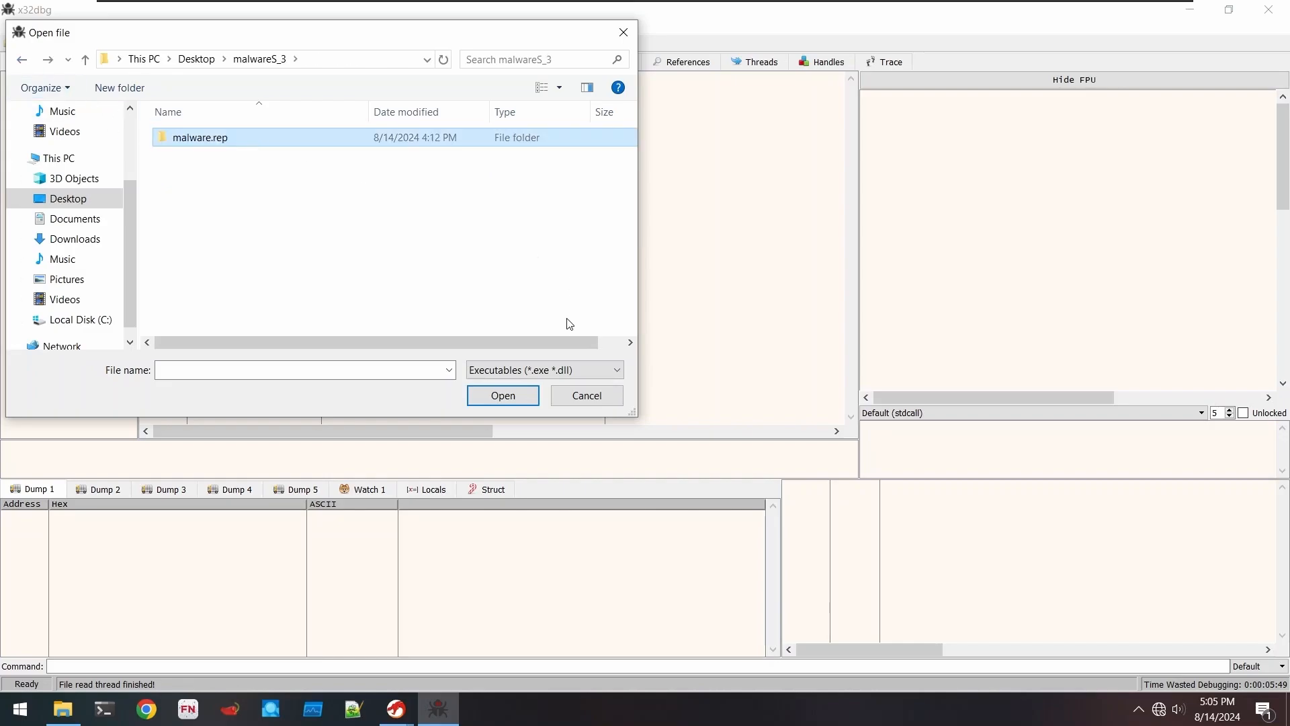
pyautogui.click(561, 368)
pyautogui.click(534, 401)
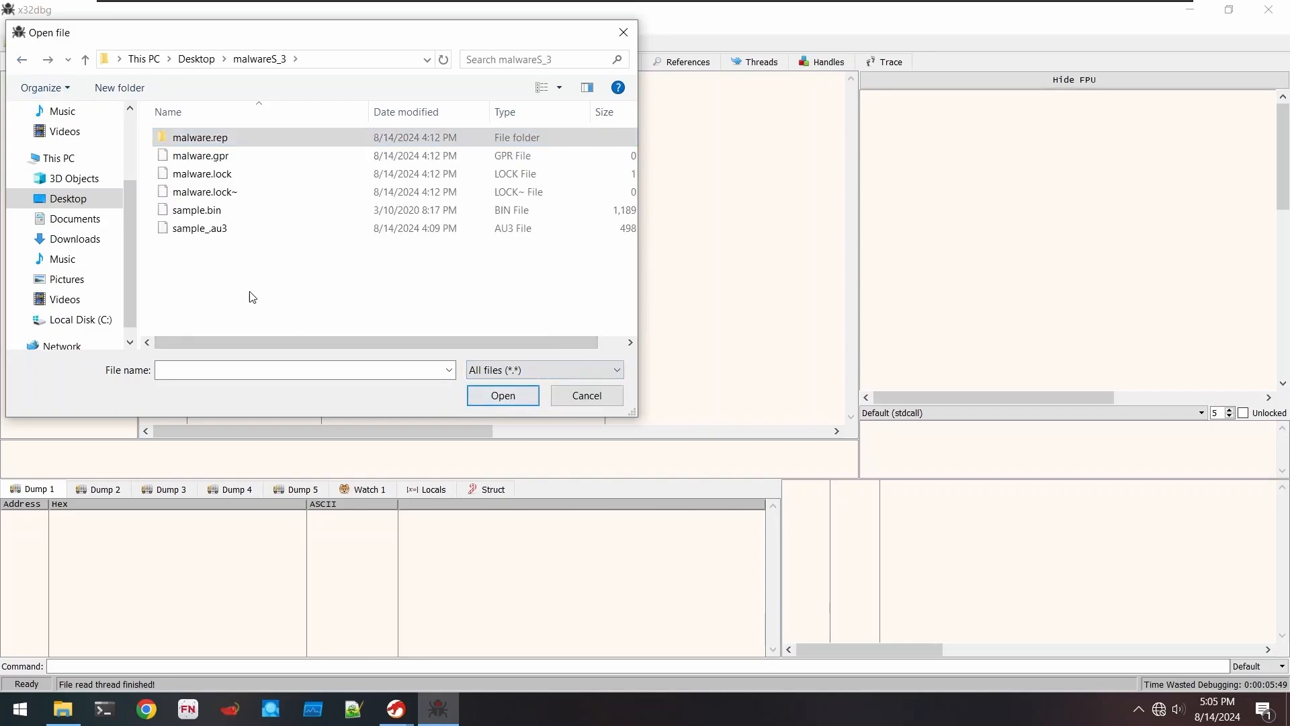
pyautogui.doubleClick(242, 210)
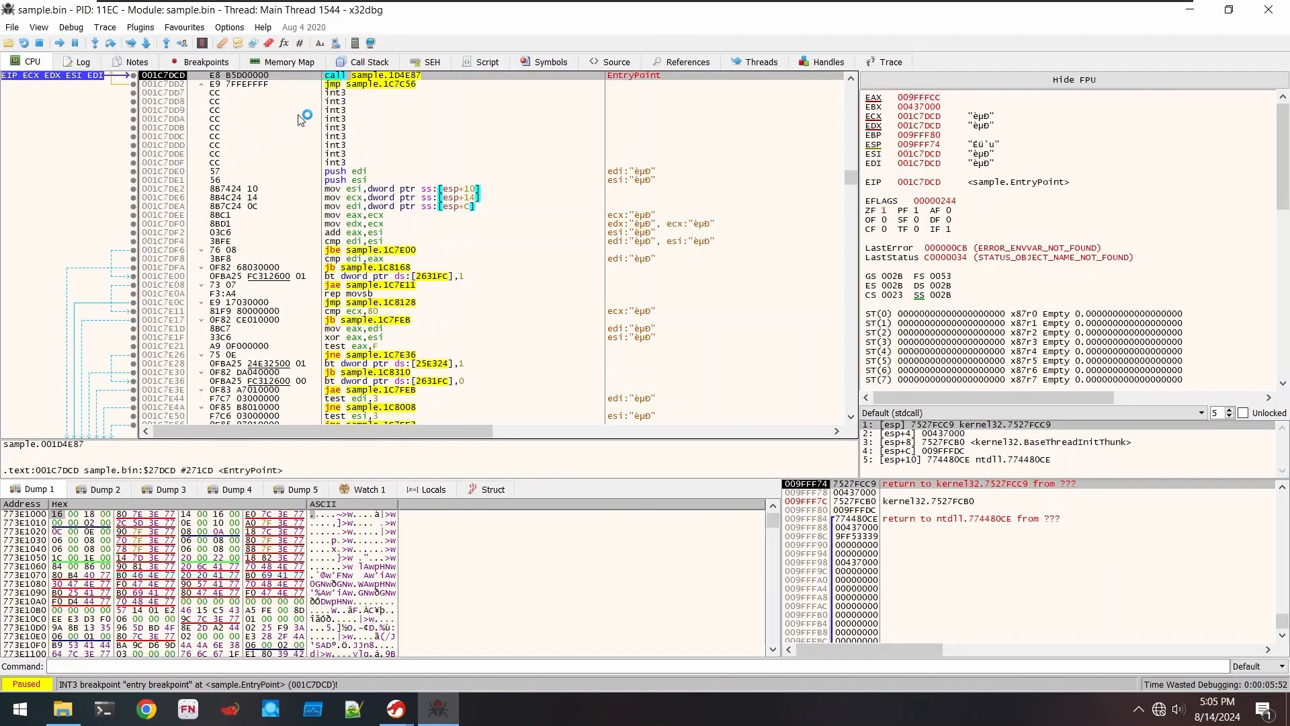
# - Switch to Ghidra and check the image base offset of the IsDebuggerPresent call at 00403b7a
pyautogui.hotkey('alt', 'Tab')
pyautogui.hotkey('alt', 'Tab')
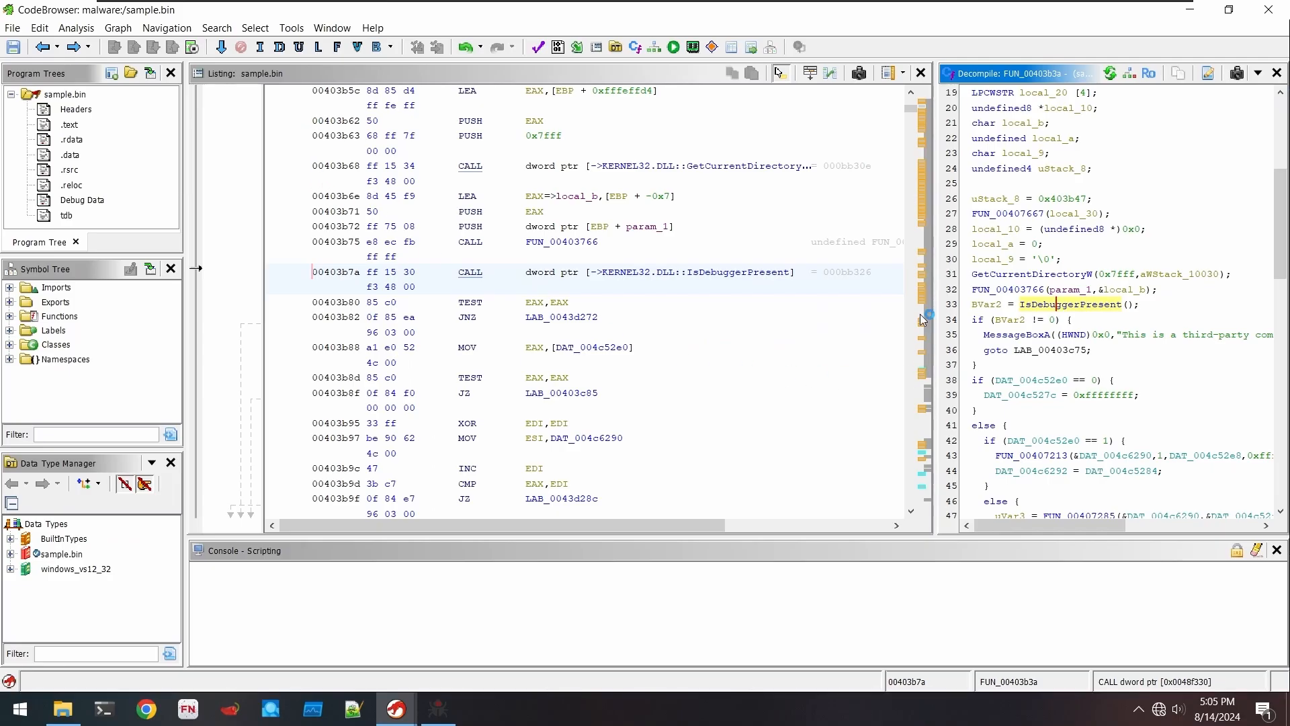
pyautogui.moveTo(1033, 308)
pyautogui.moveTo(357, 278)
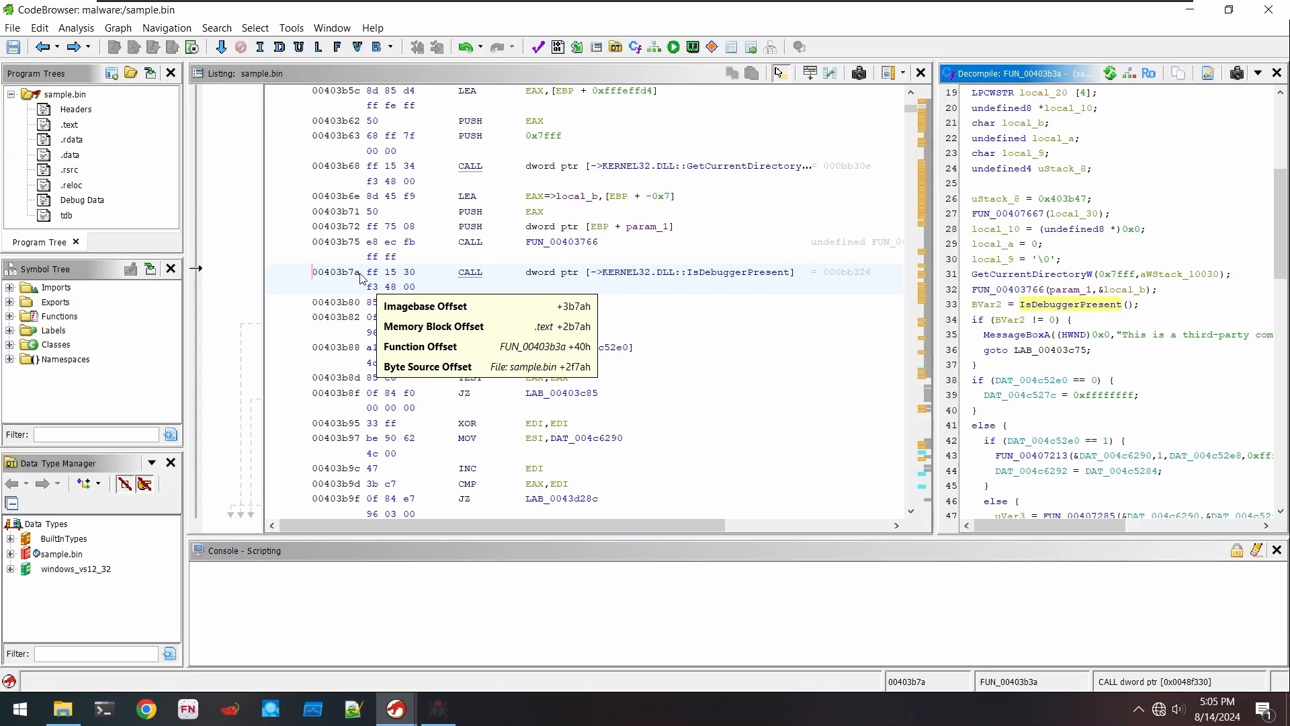
# - Switch to x32dbg, show the process memory map, and select the sample.bin module's base entry
pyautogui.hotkey('alt', 'Tab')
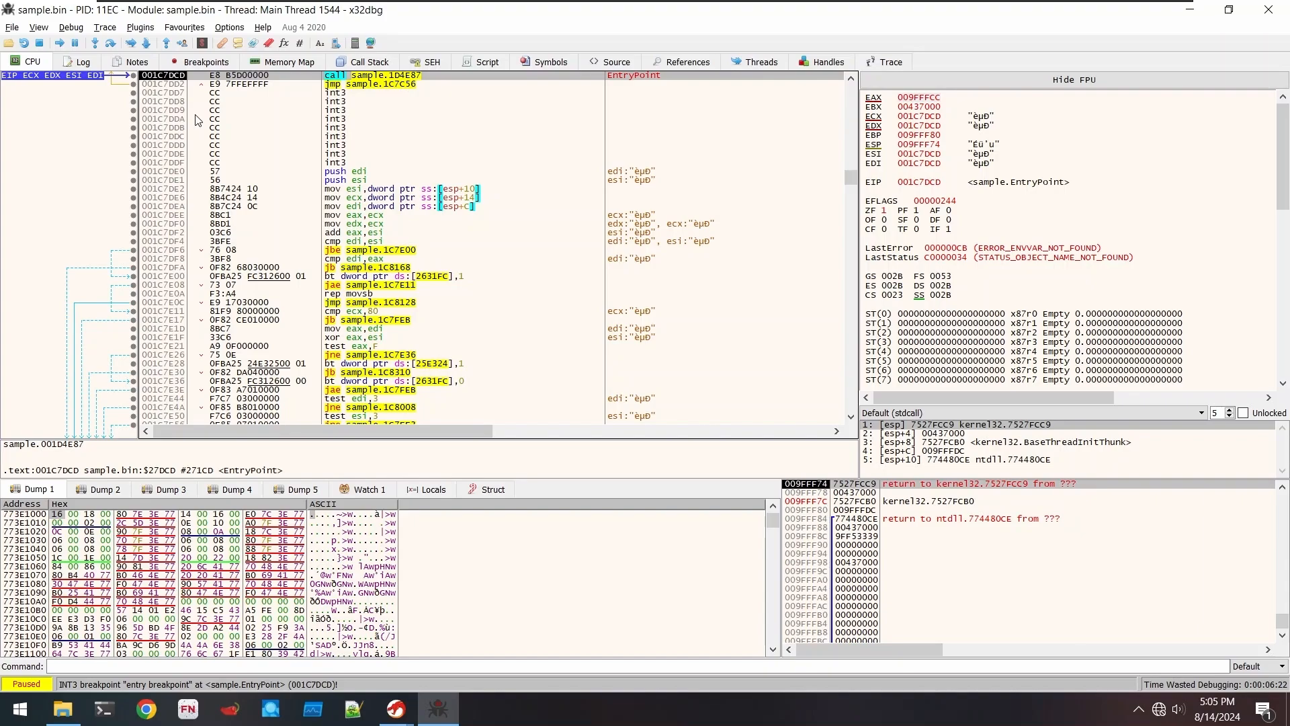
pyautogui.hotkey('alt', 'm')
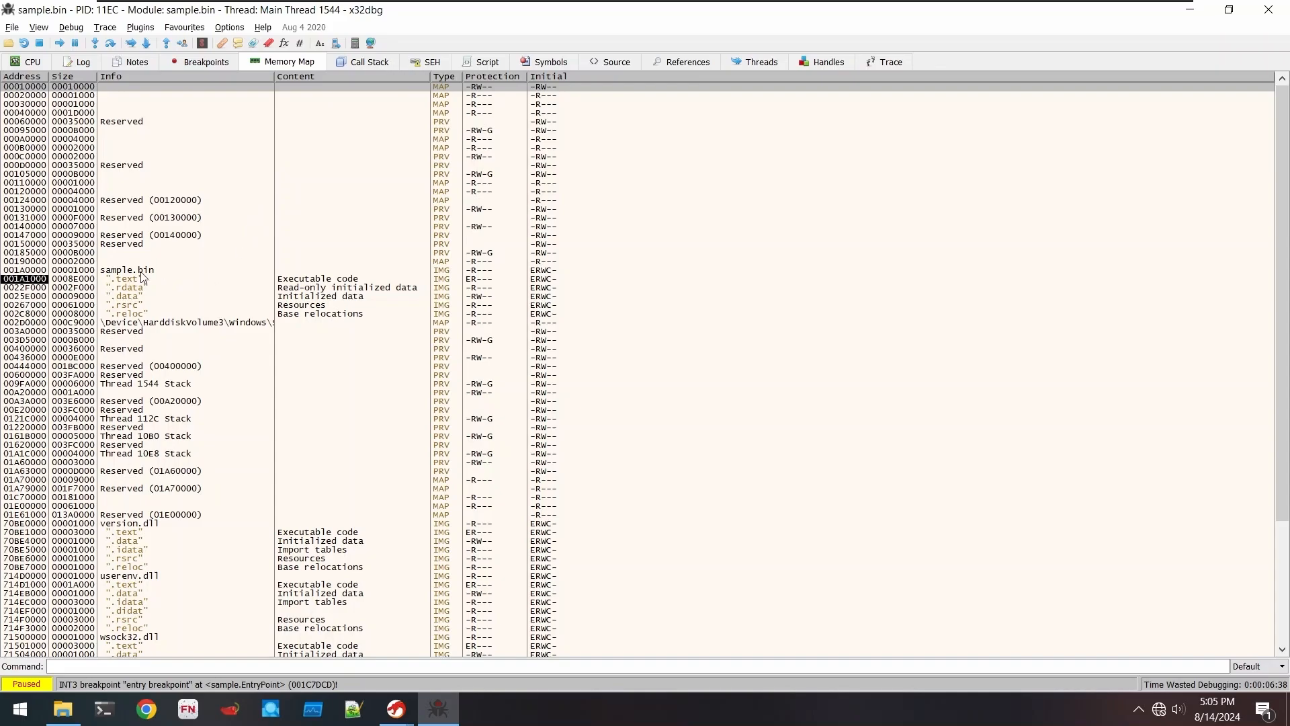
pyautogui.click(54, 271)
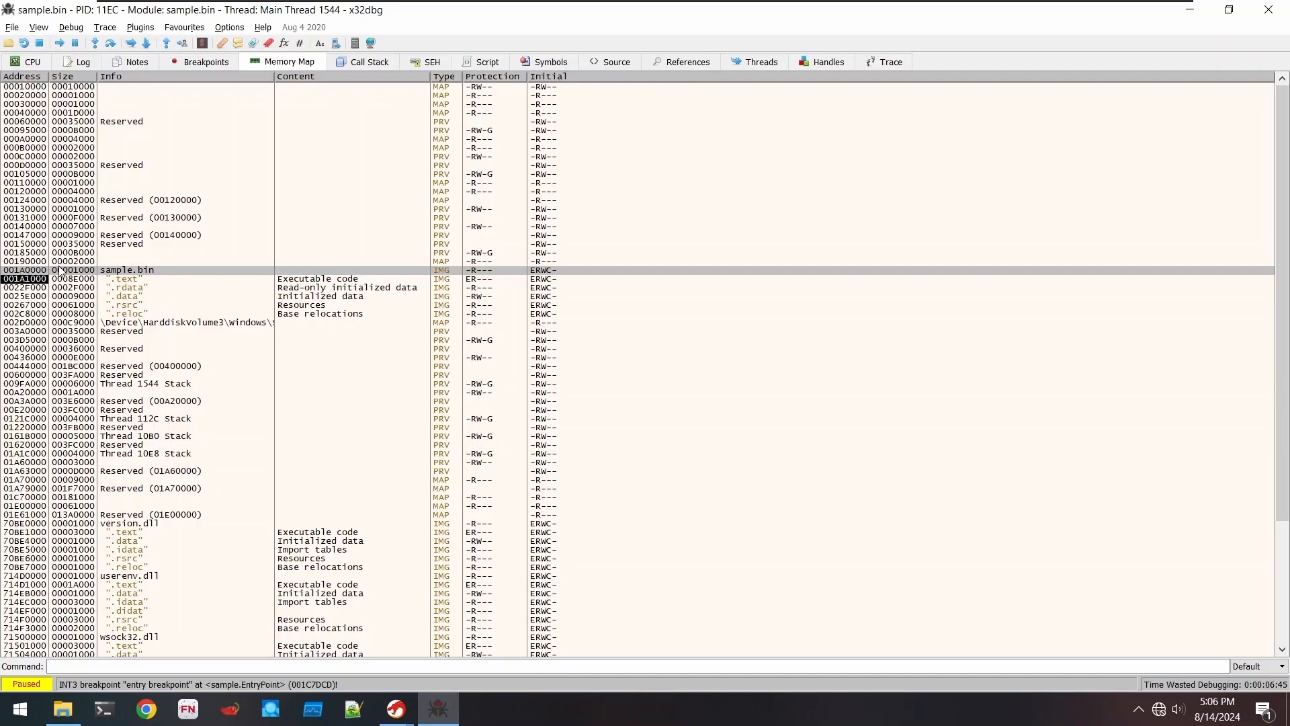
# - Recheck the IsDebuggerPresent call's image base offset in Ghidra and return to the disassembly view in x32dbg
pyautogui.hotkey('alt', 'Tab')
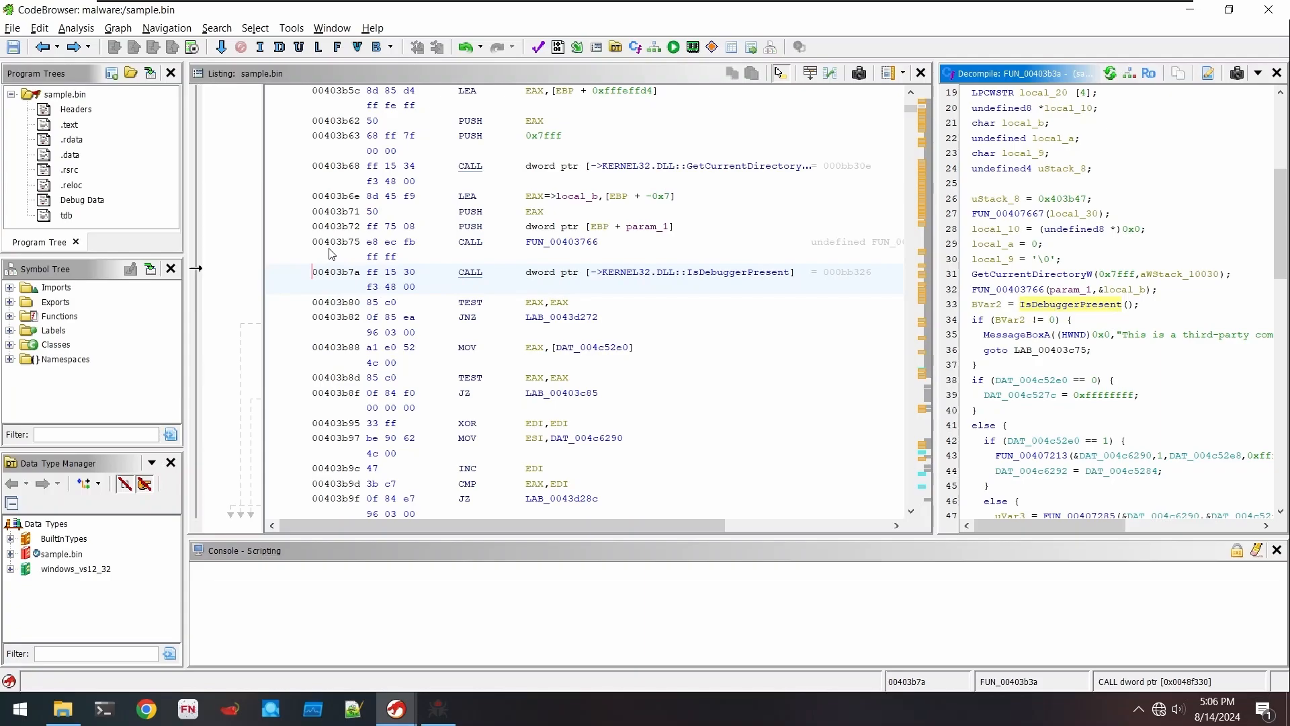
pyautogui.moveTo(352, 253)
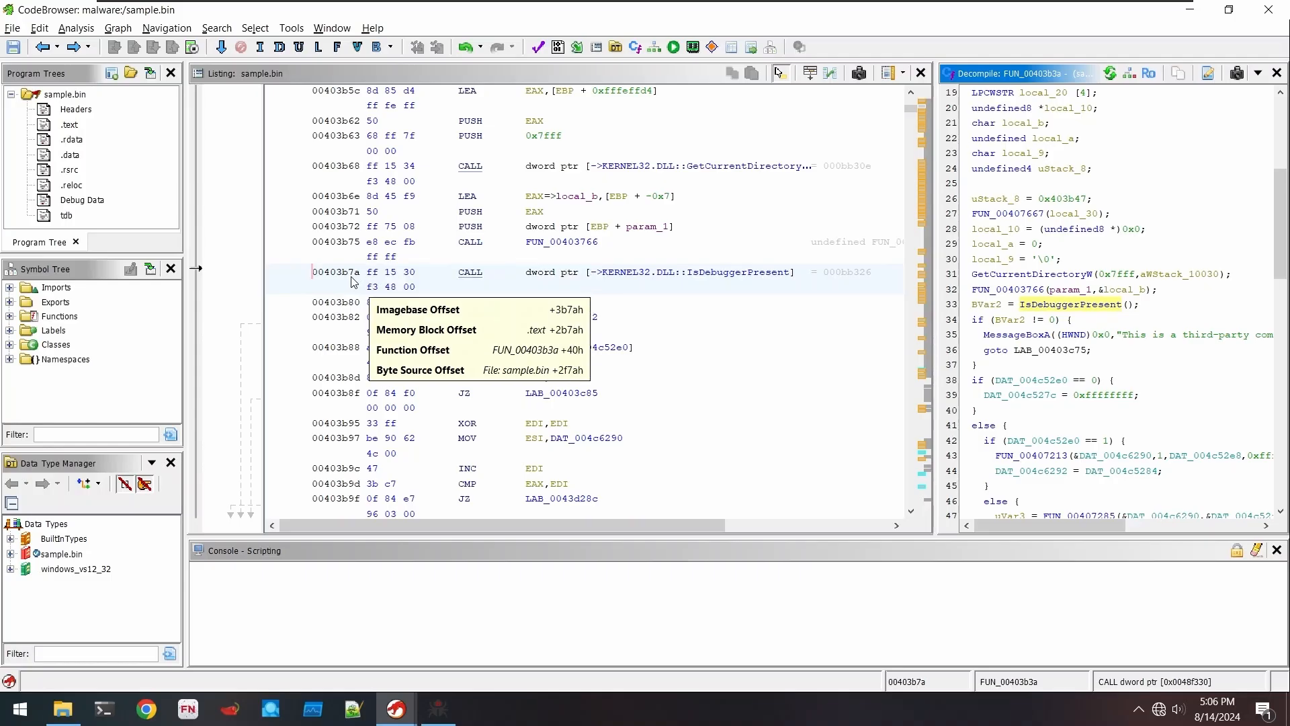
pyautogui.hotkey('alt', 'Tab')
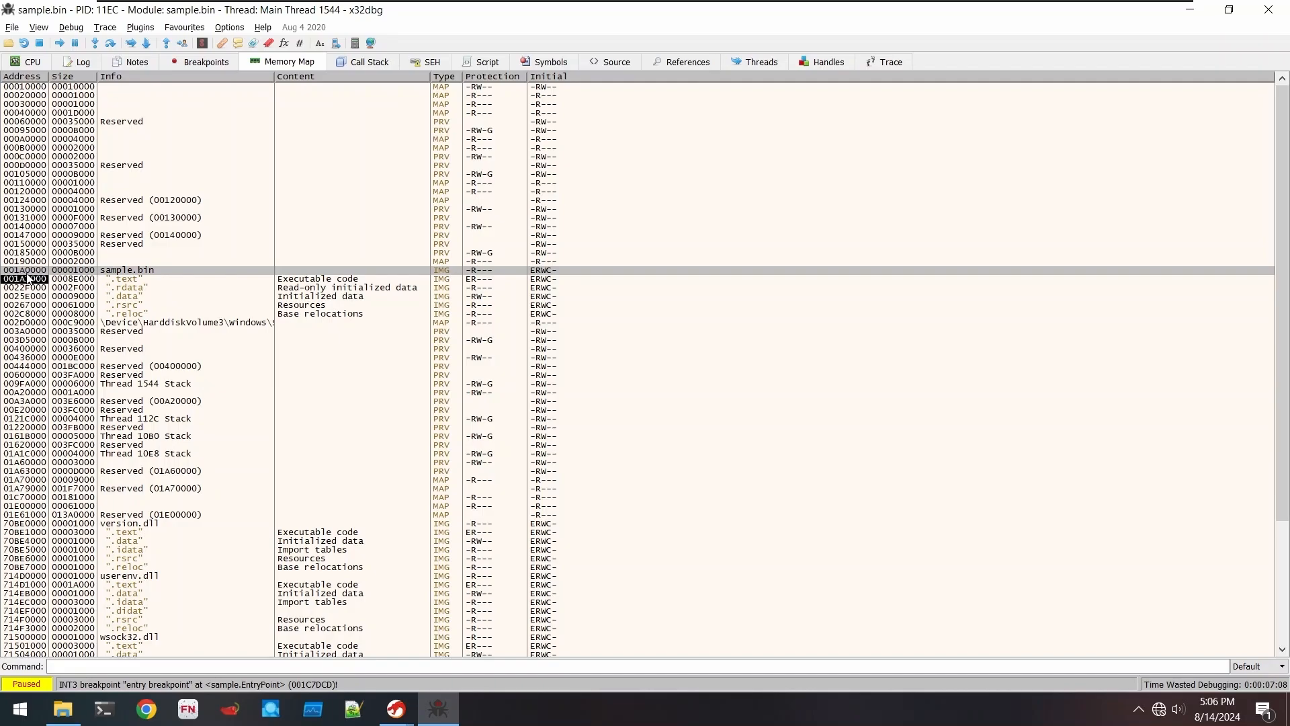
pyautogui.click(29, 62)
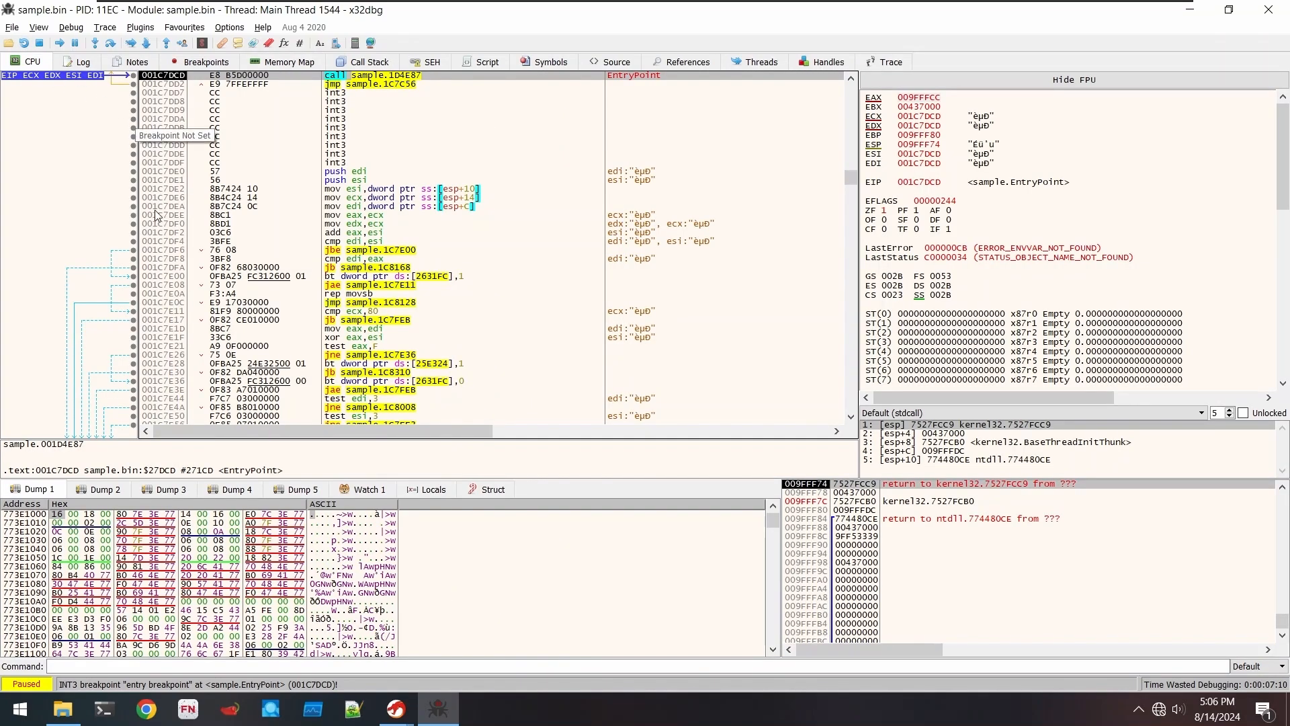
pyautogui.rightClick(149, 187)
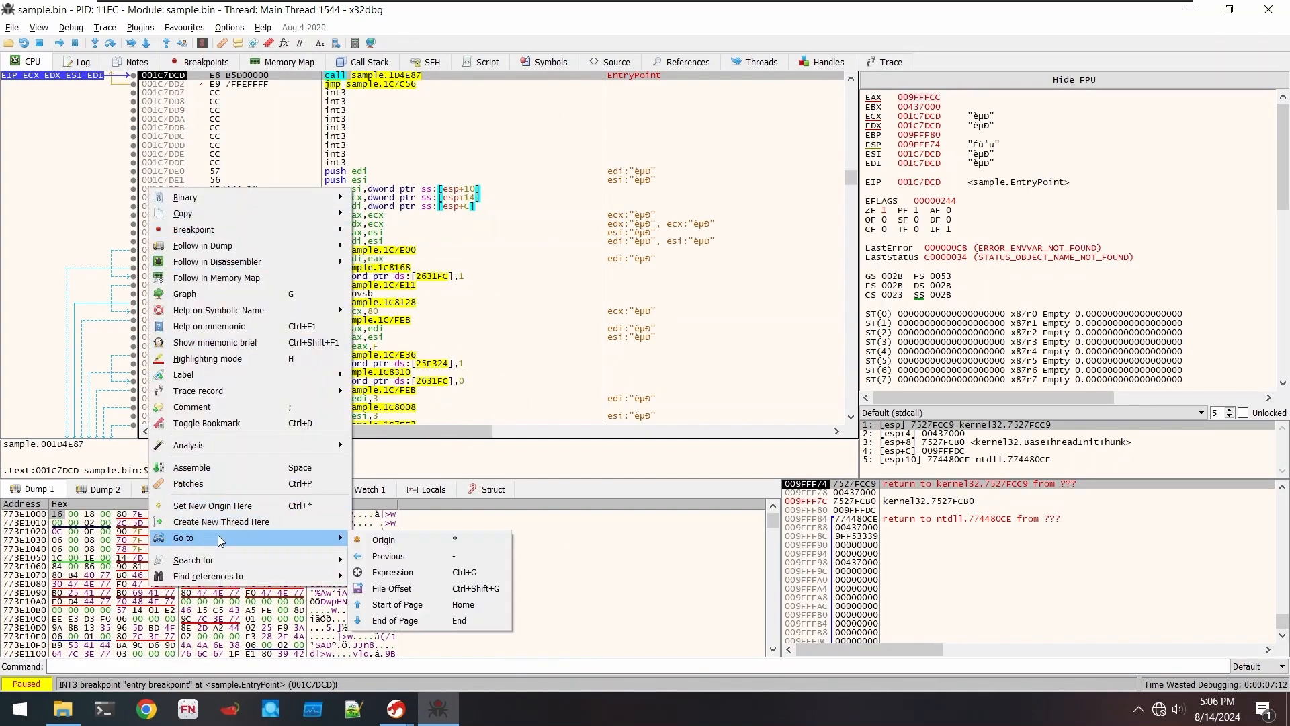
pyautogui.moveTo(309, 548)
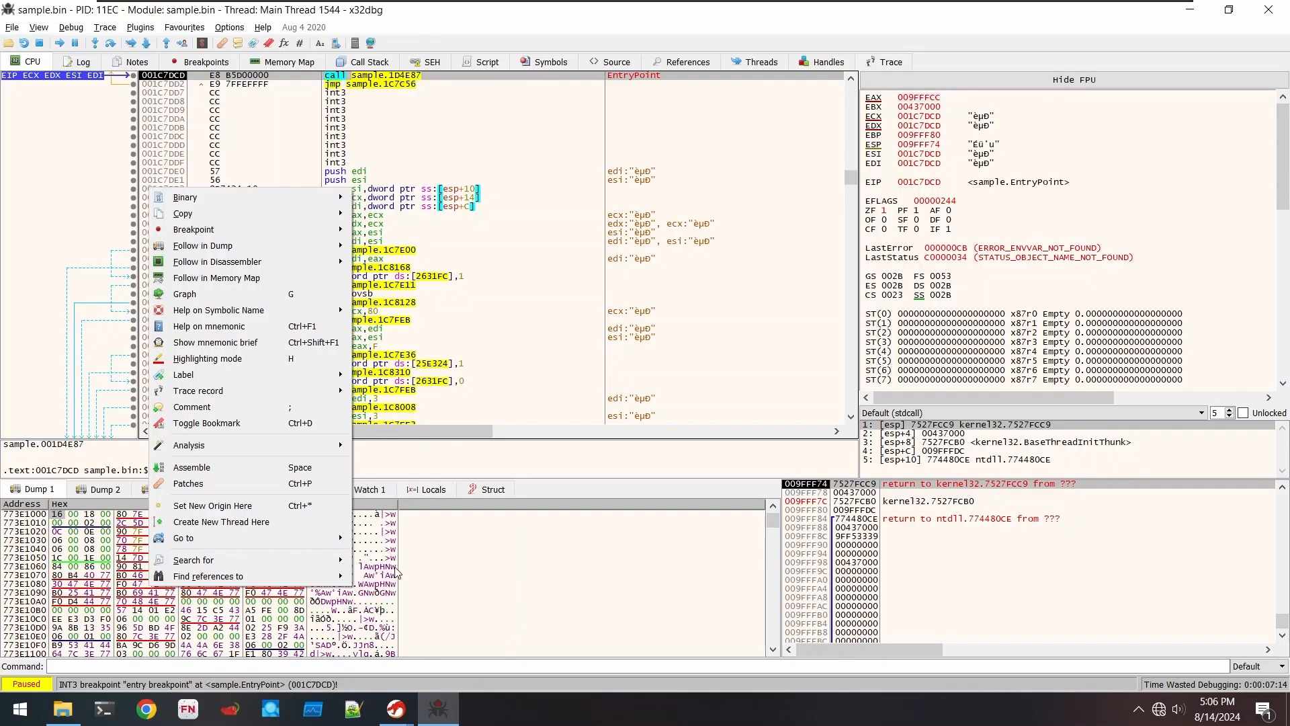
pyautogui.click(416, 586)
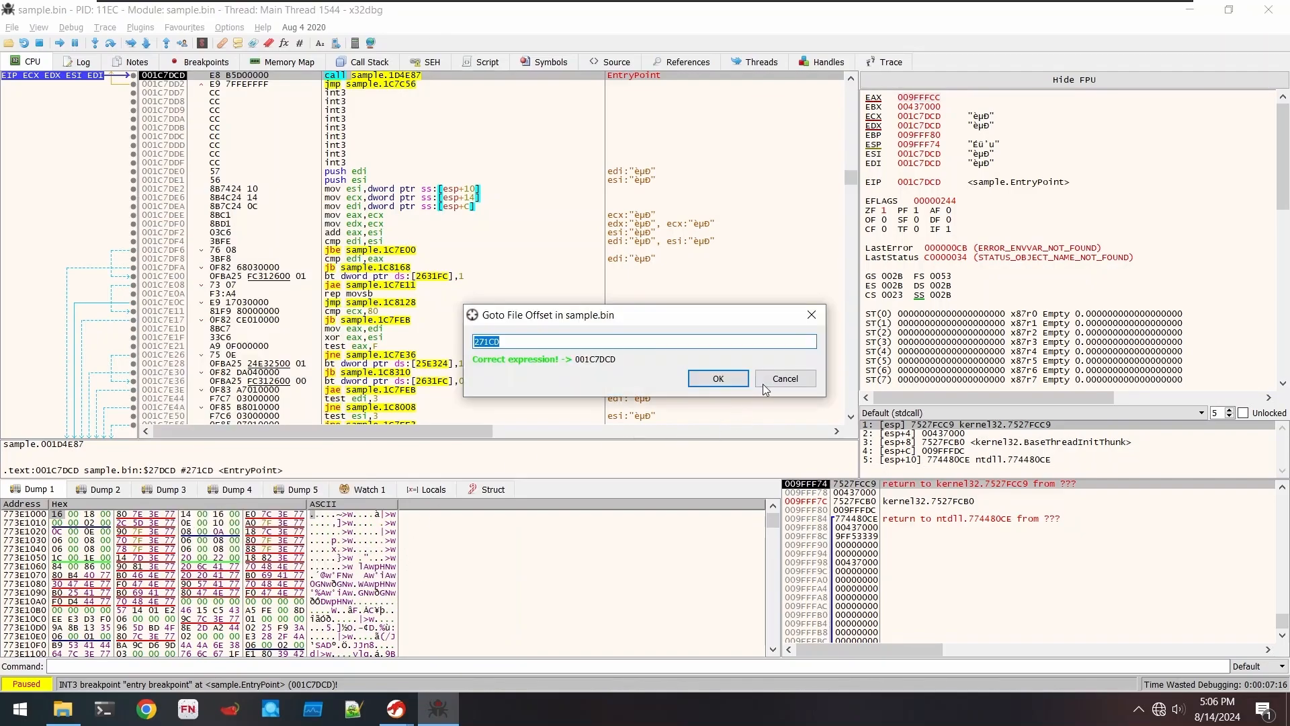
pyautogui.click(784, 378)
# - Go to the expression 001A3b7a in the disassembly to reach the IsDebuggerPresent call
pyautogui.rightClick(157, 180)
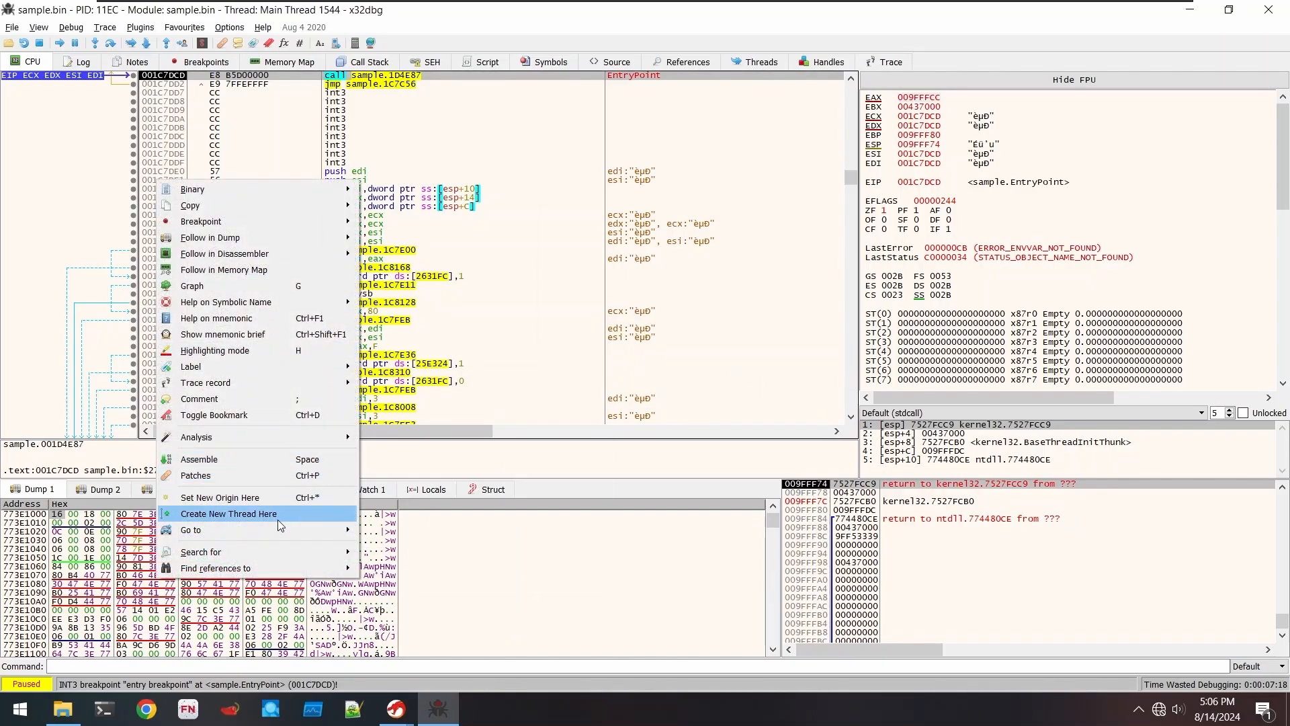
pyautogui.moveTo(348, 534)
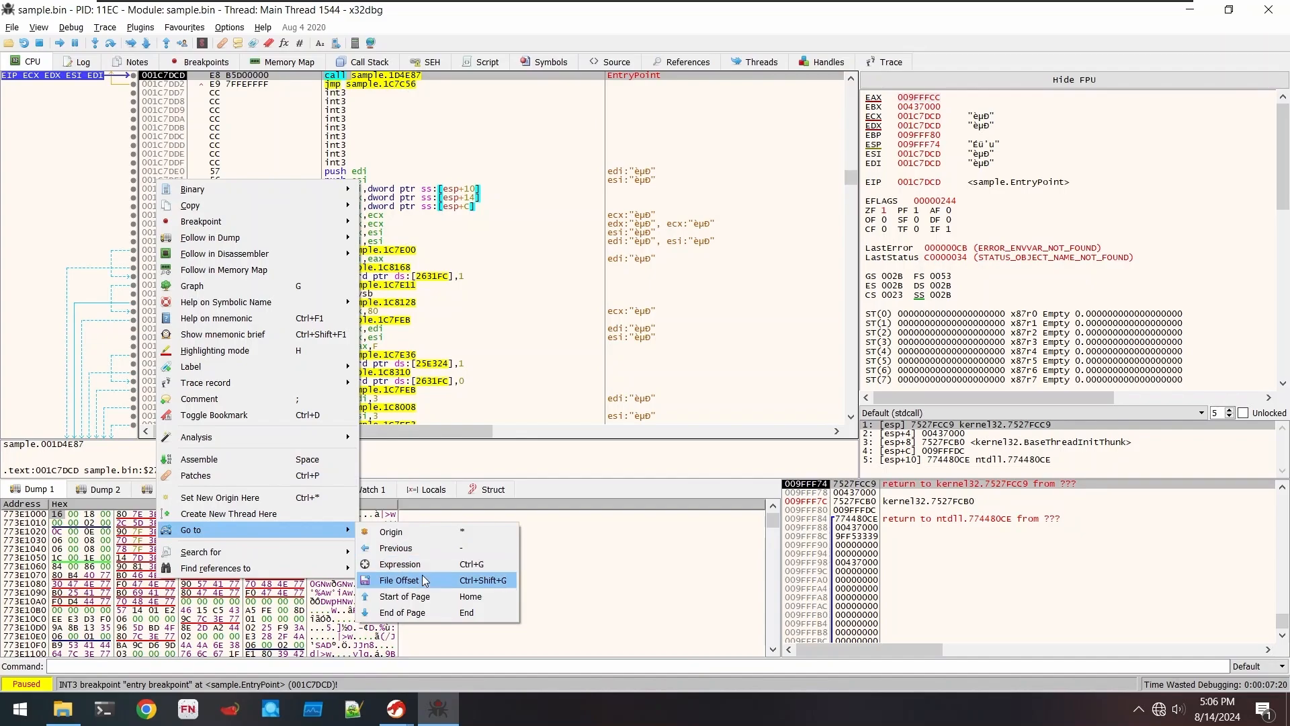
pyautogui.click(399, 563)
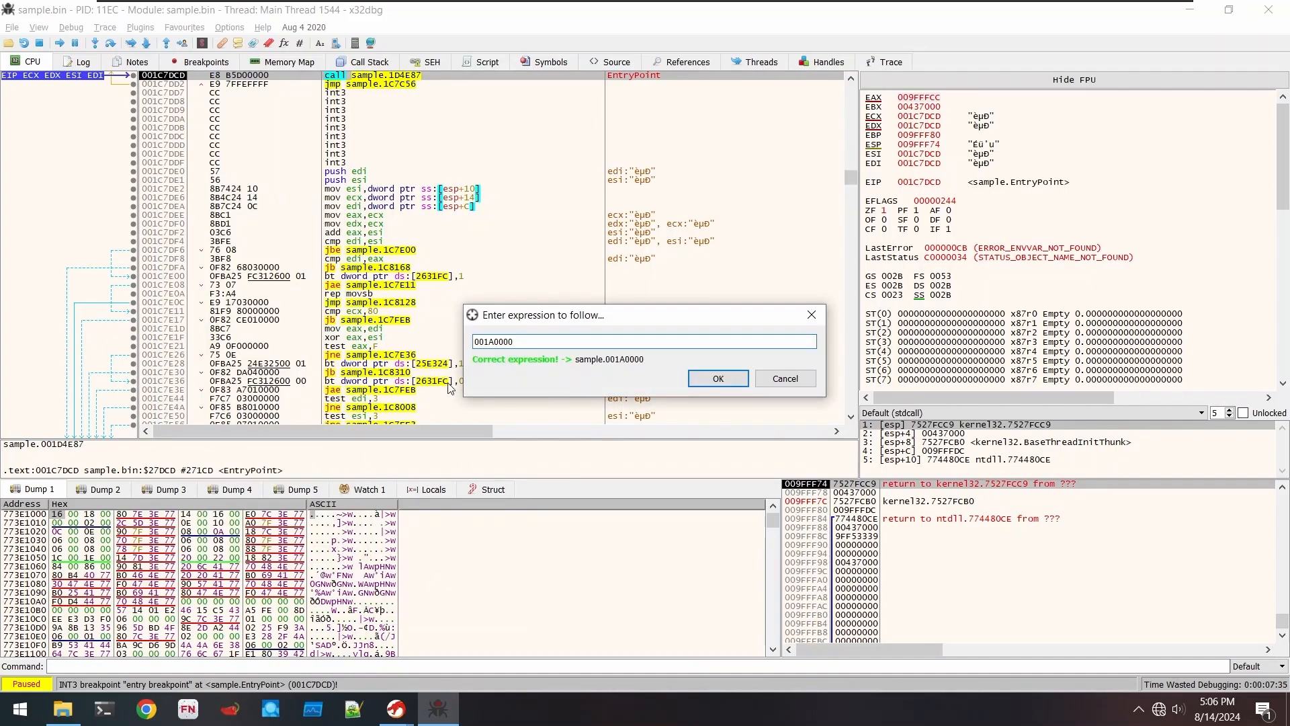
pyautogui.press('BackSpace')
pyautogui.press('BackSpace')
pyautogui.press('BackSpace')
pyautogui.press('BackSpace')
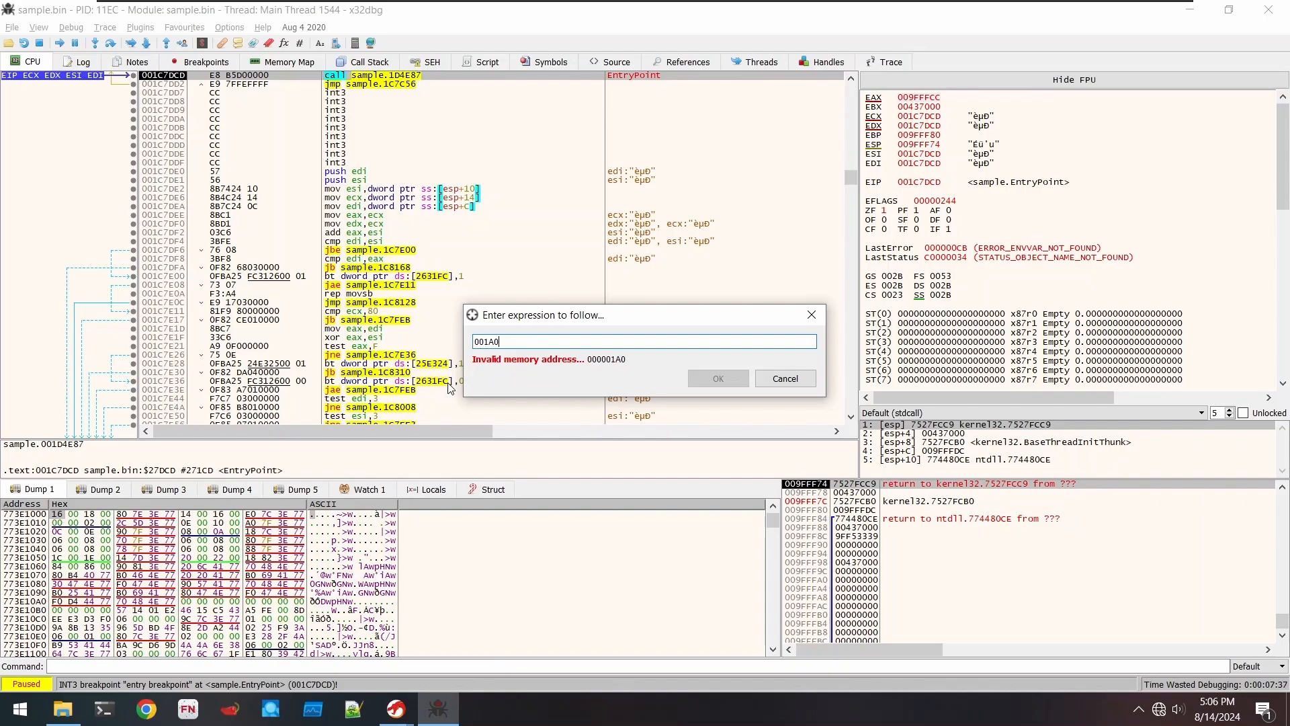
pyautogui.write('3b7a')
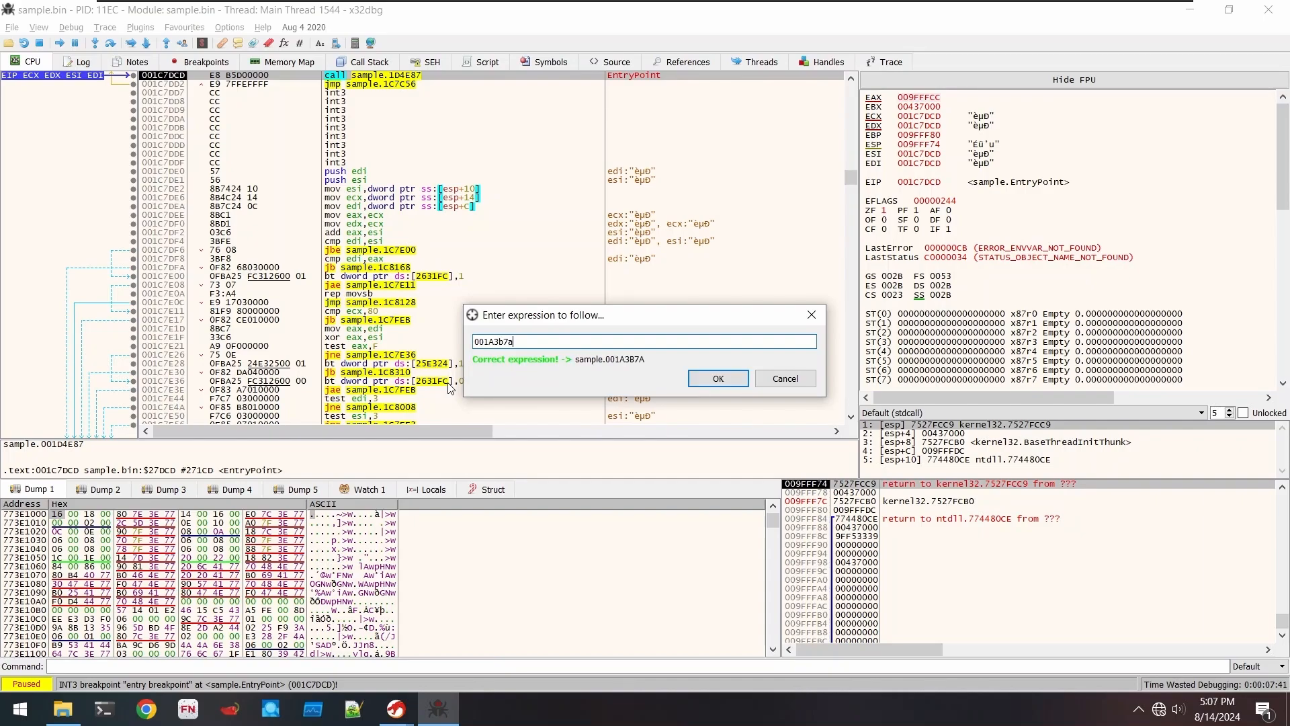
pyautogui.press('Return')
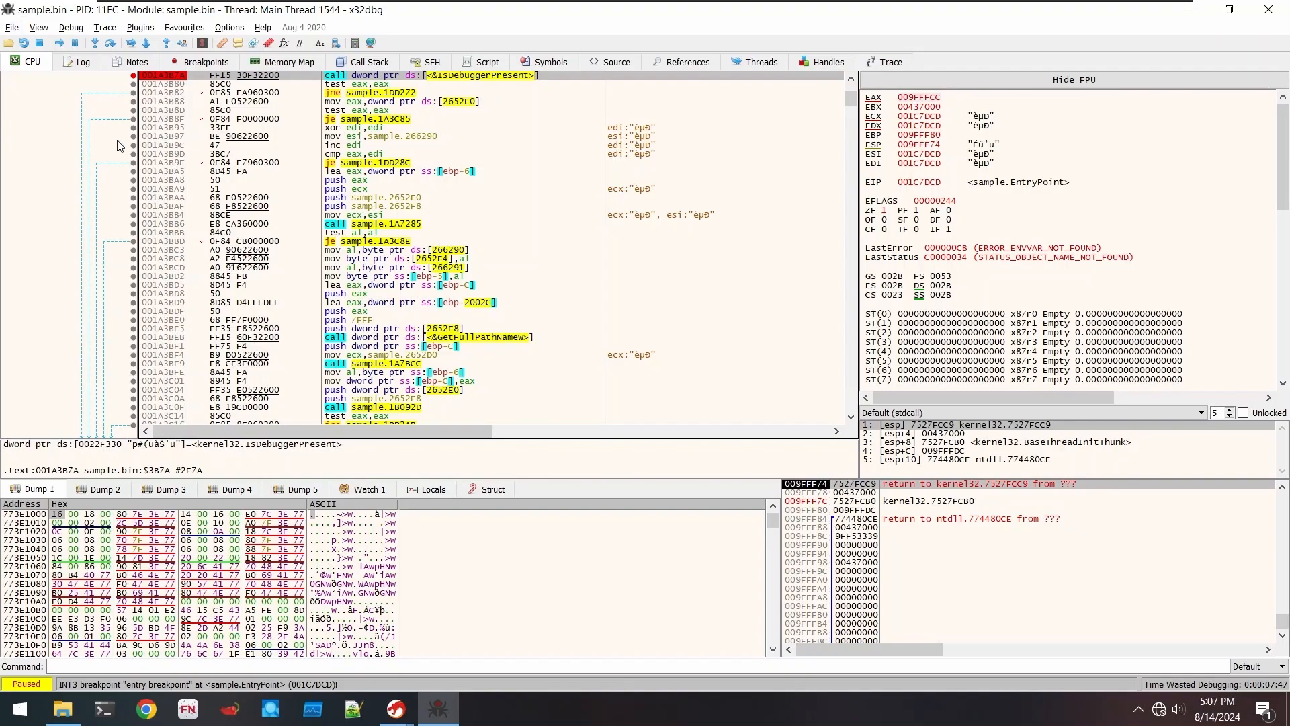
# - Remove the breakpoint on the IsDebuggerPresent call at 001A3B7A and set it again
pyautogui.scroll(2, 153, 172)
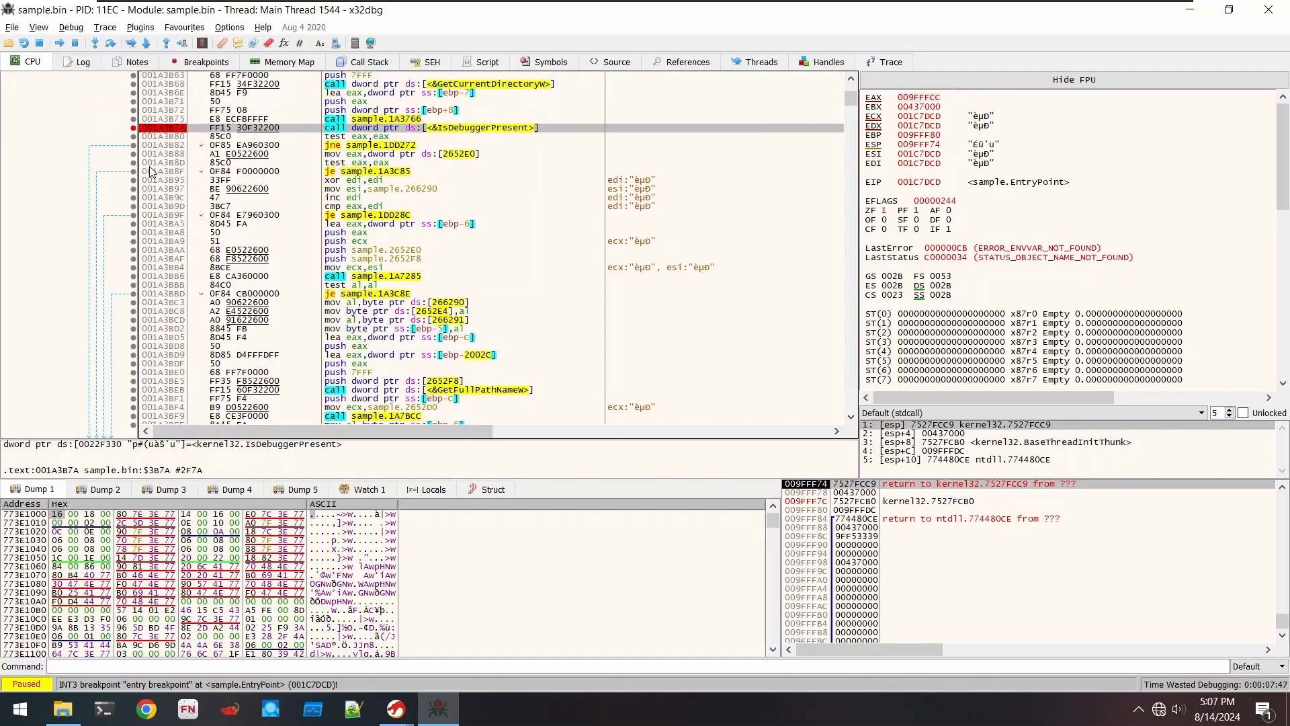
pyautogui.rightClick(156, 129)
pyautogui.moveTo(262, 173)
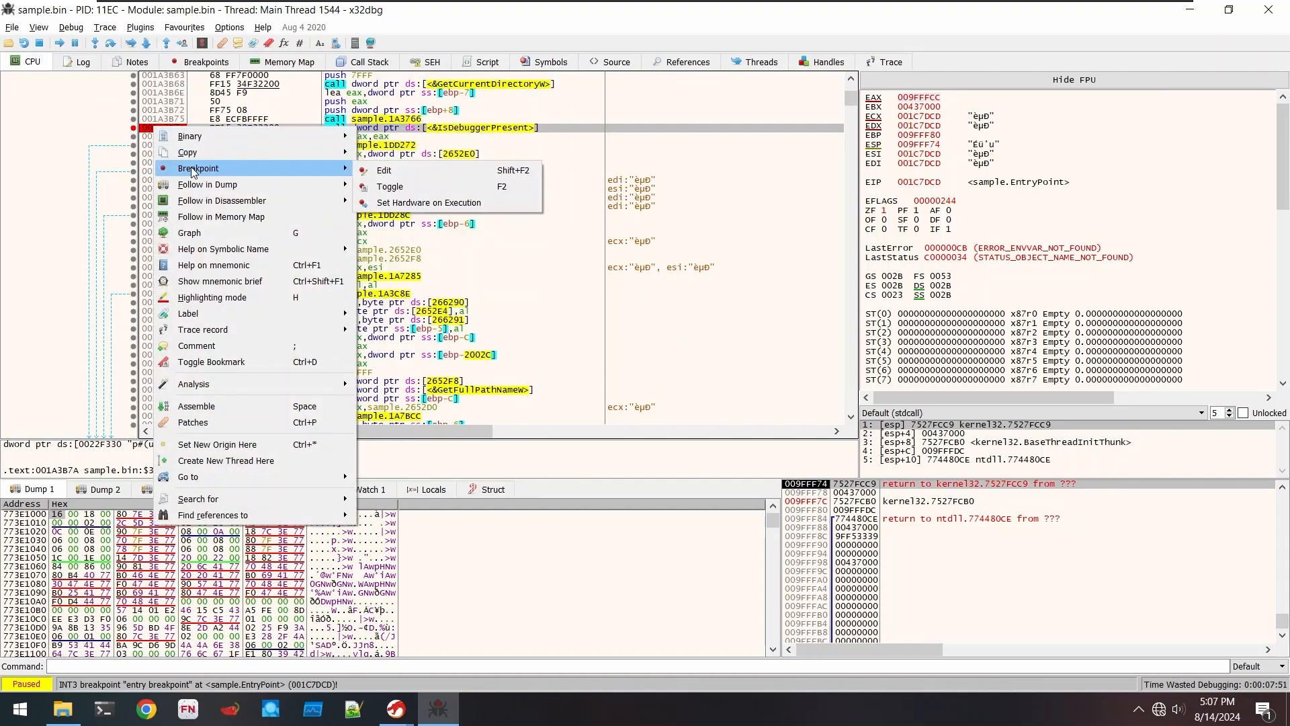
pyautogui.click(493, 186)
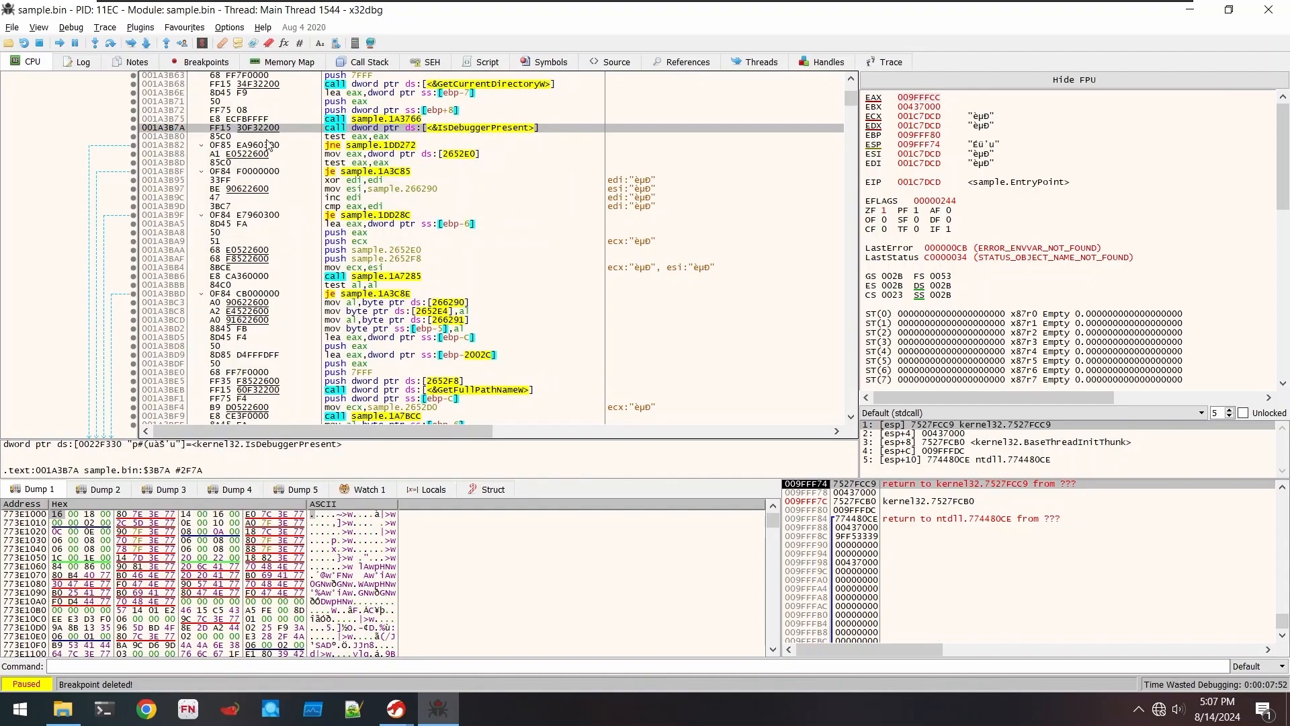
pyautogui.rightClick(161, 129)
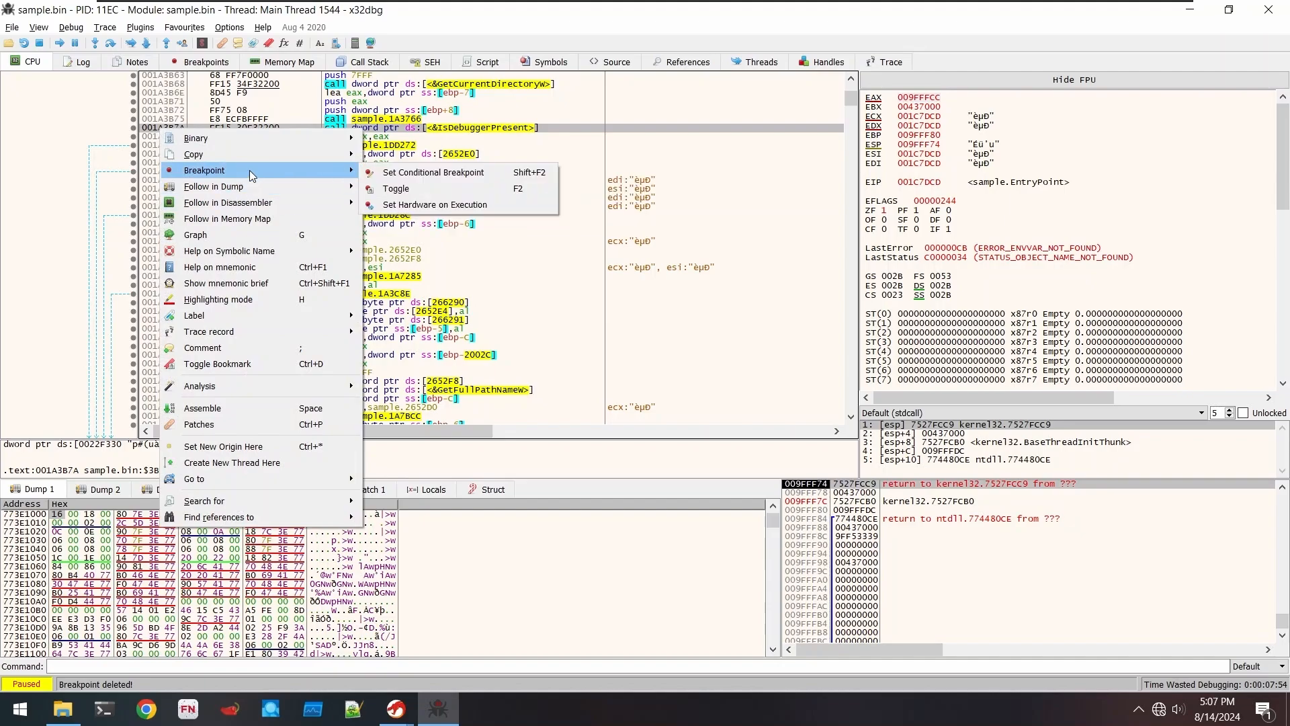
pyautogui.moveTo(269, 203)
pyautogui.moveTo(343, 170)
pyautogui.click(391, 188)
pyautogui.scroll(-1, 524, 138)
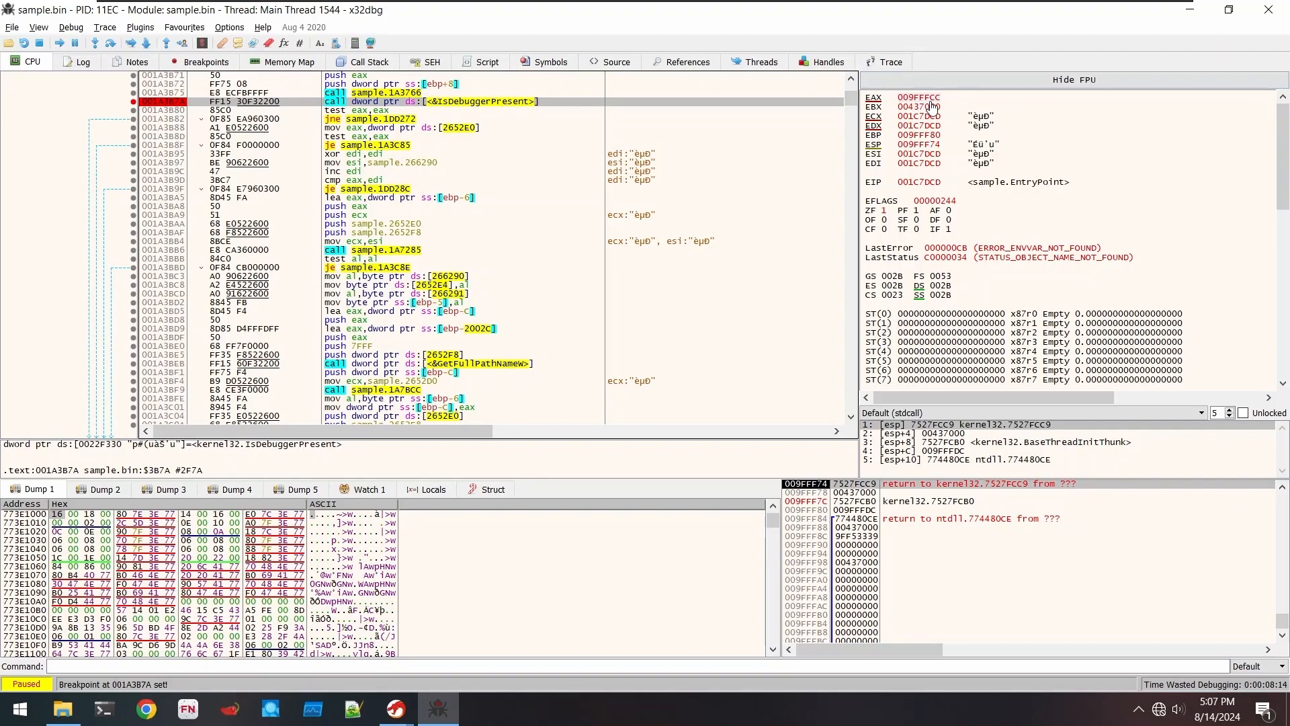
# - Run to the IsDebuggerPresent breakpoint and step over the call, setting the EAX register to 0
pyautogui.click(108, 46)
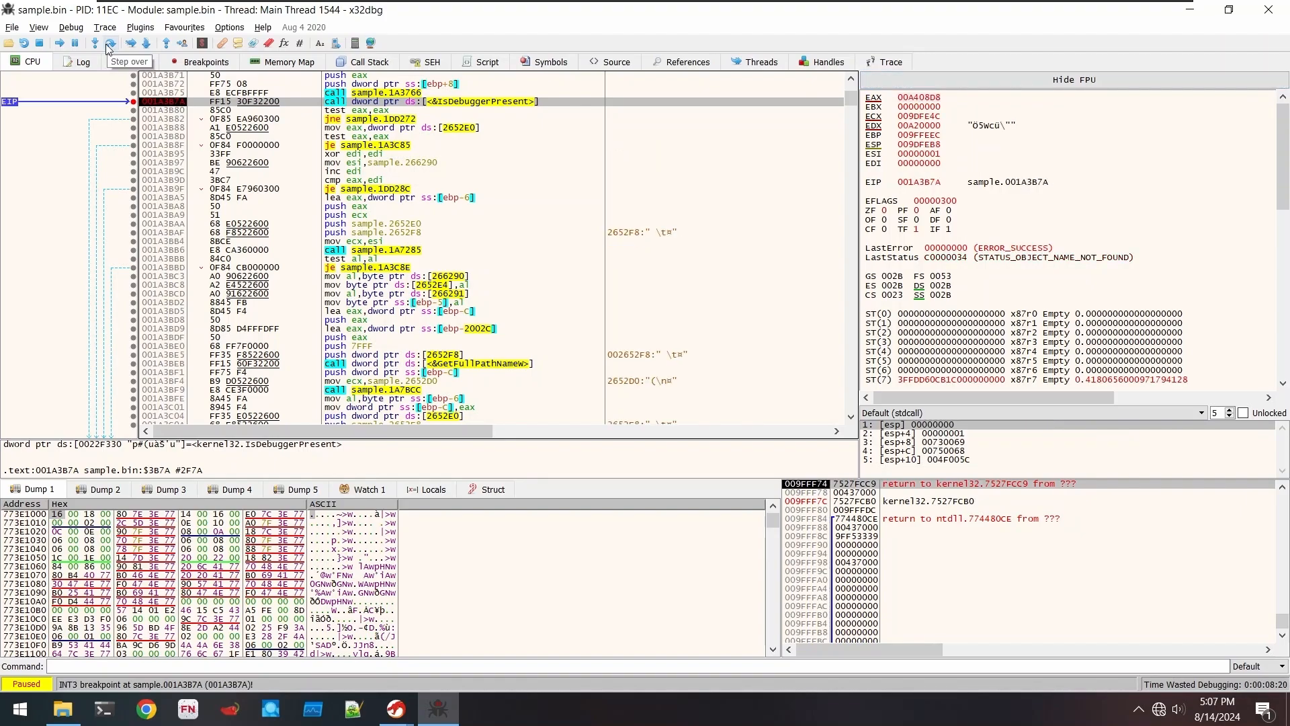
pyautogui.click(108, 46)
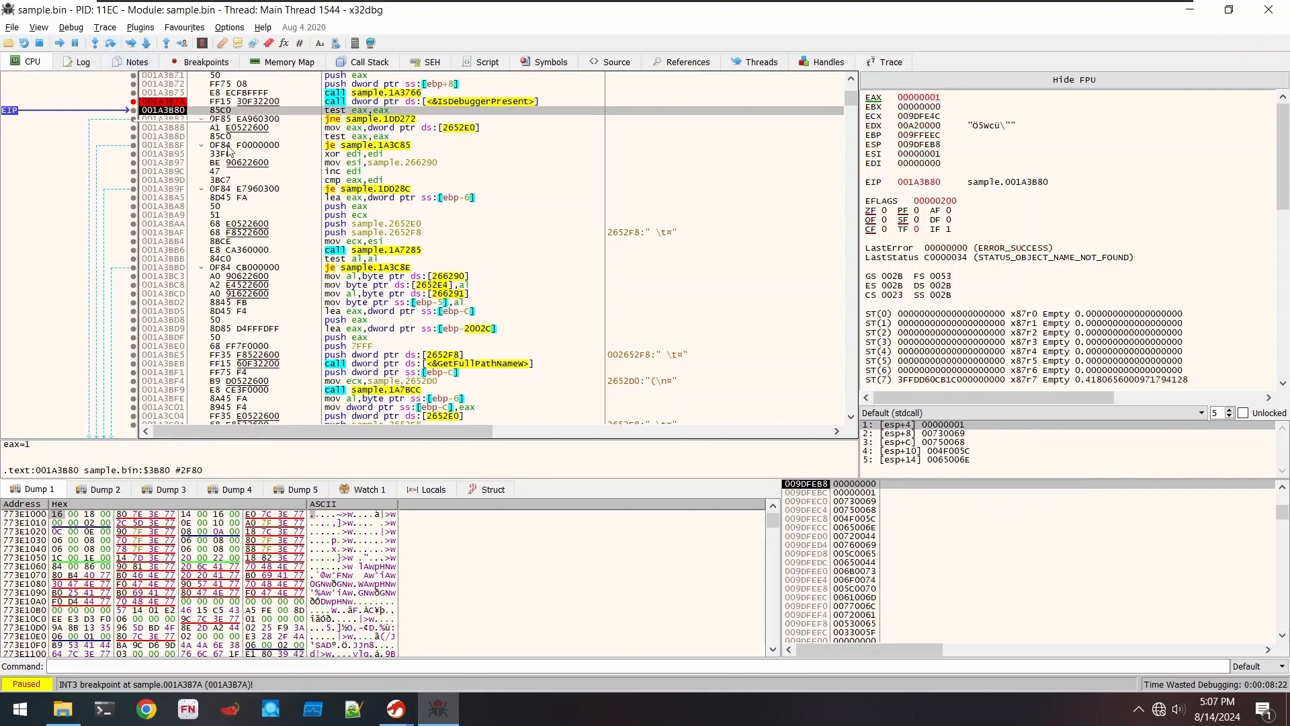
pyautogui.doubleClick(934, 103)
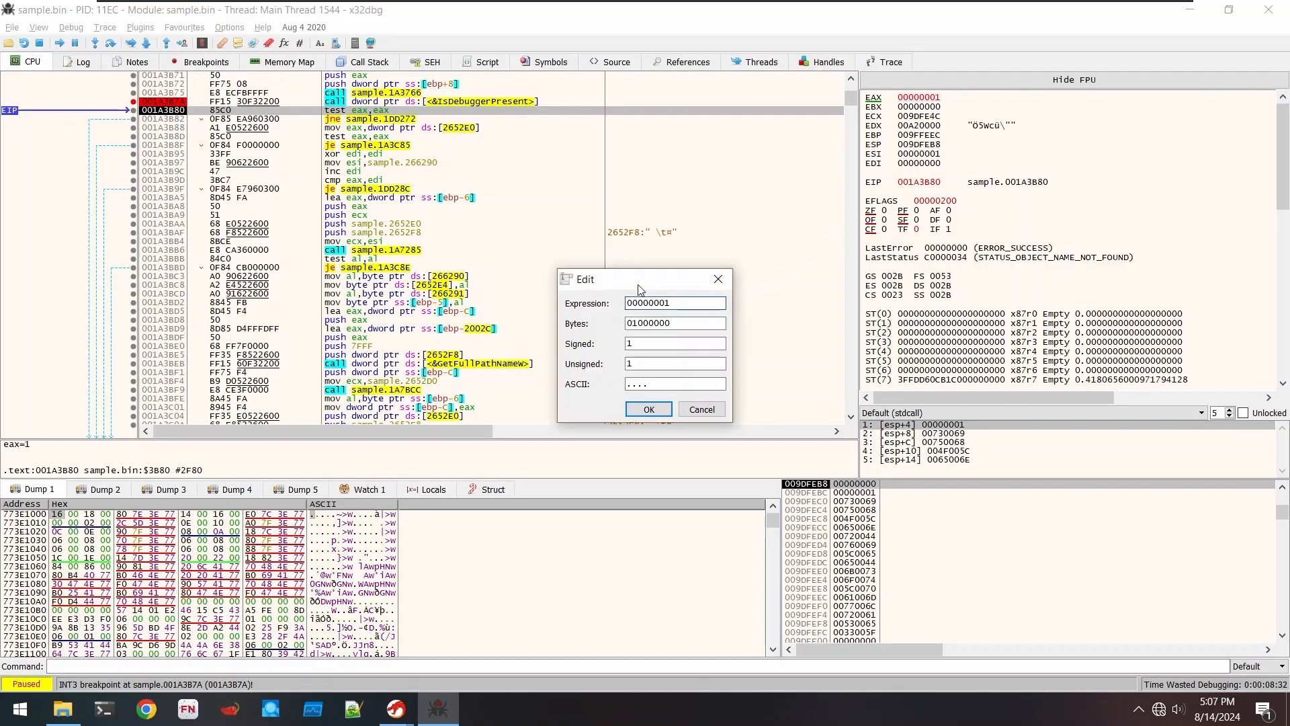
pyautogui.press('Return')
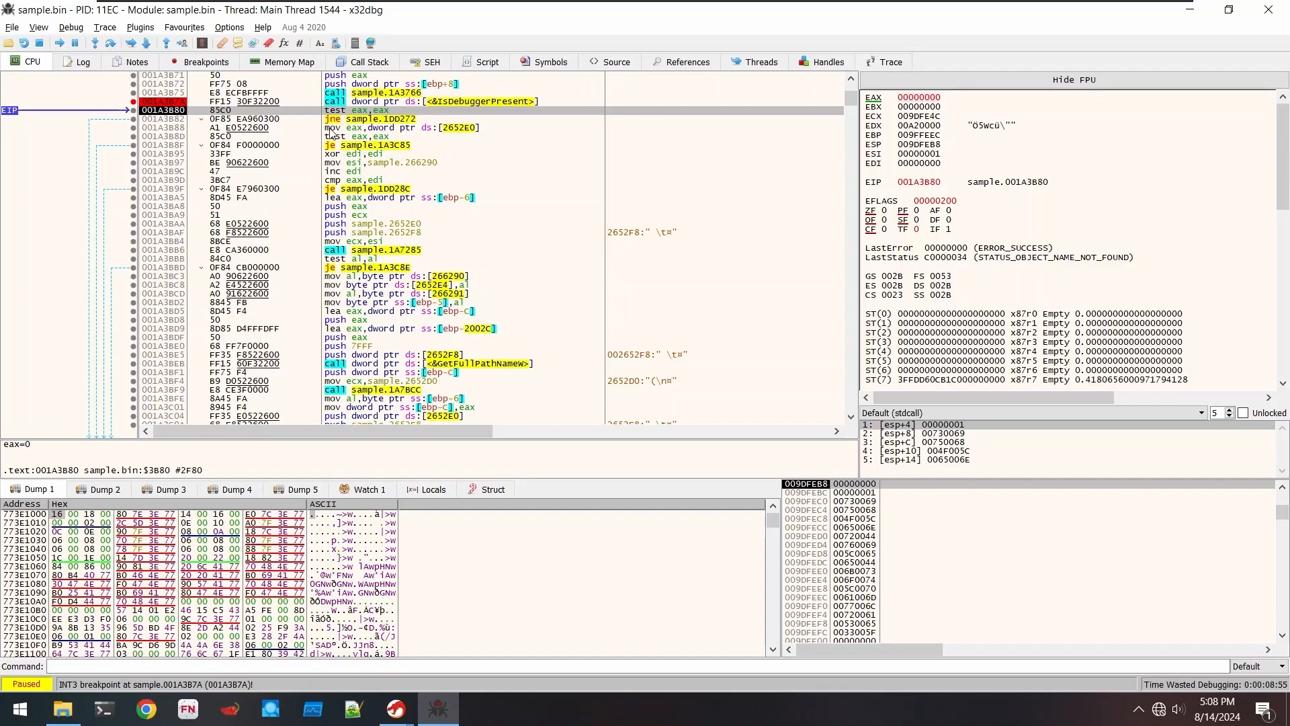
# - Step over the test instruction and the jne to sample.1DD272 that follow the debugger check
pyautogui.moveTo(329, 118)
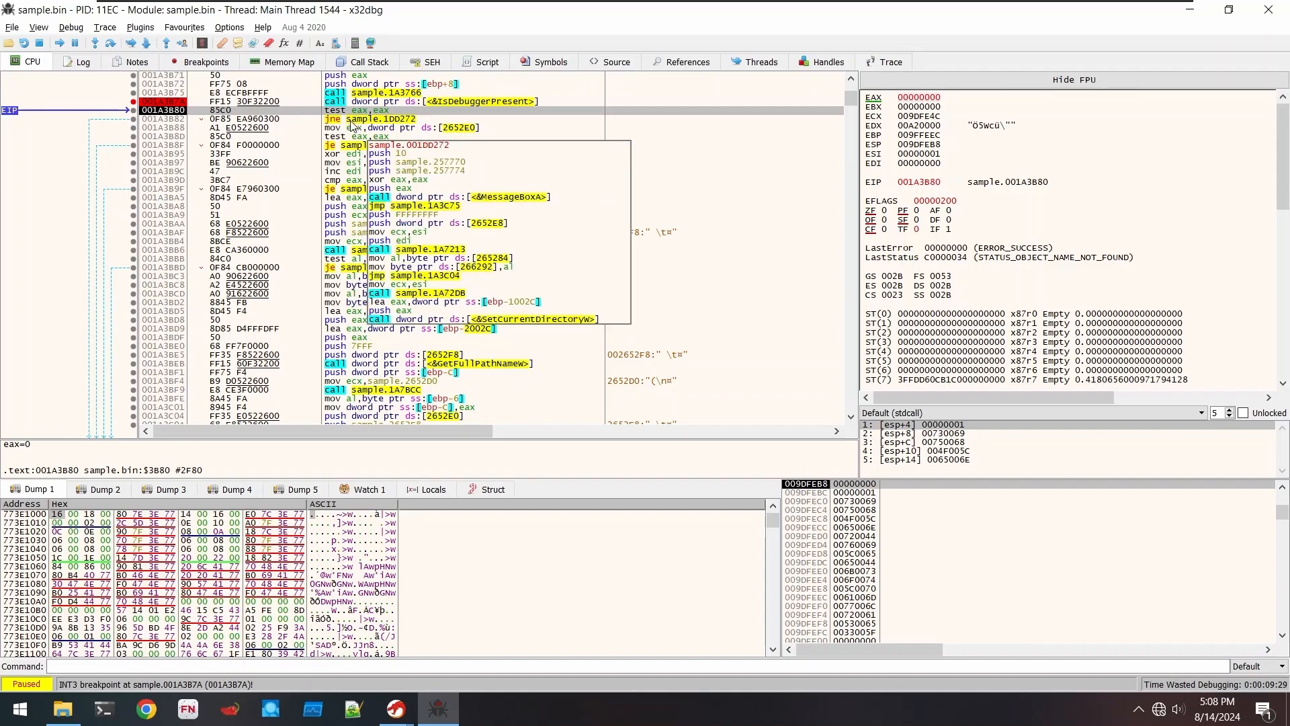
pyautogui.click(112, 44)
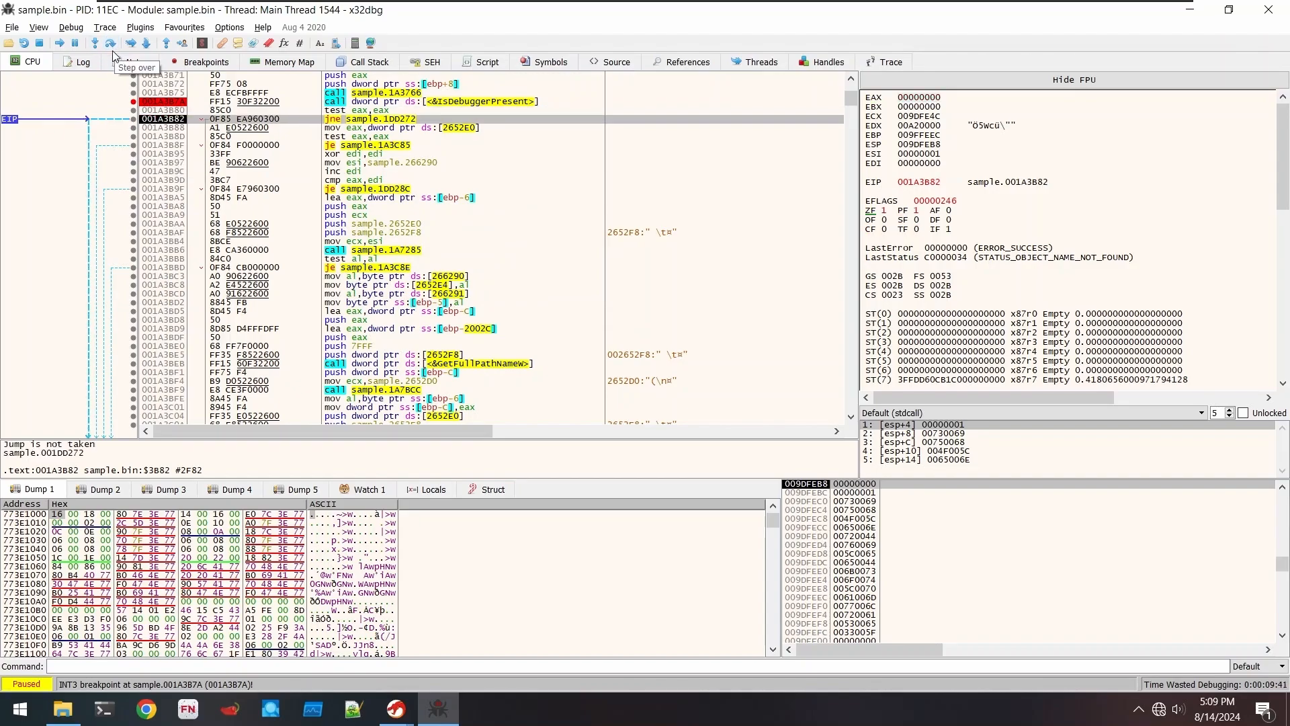
pyautogui.click(113, 45)
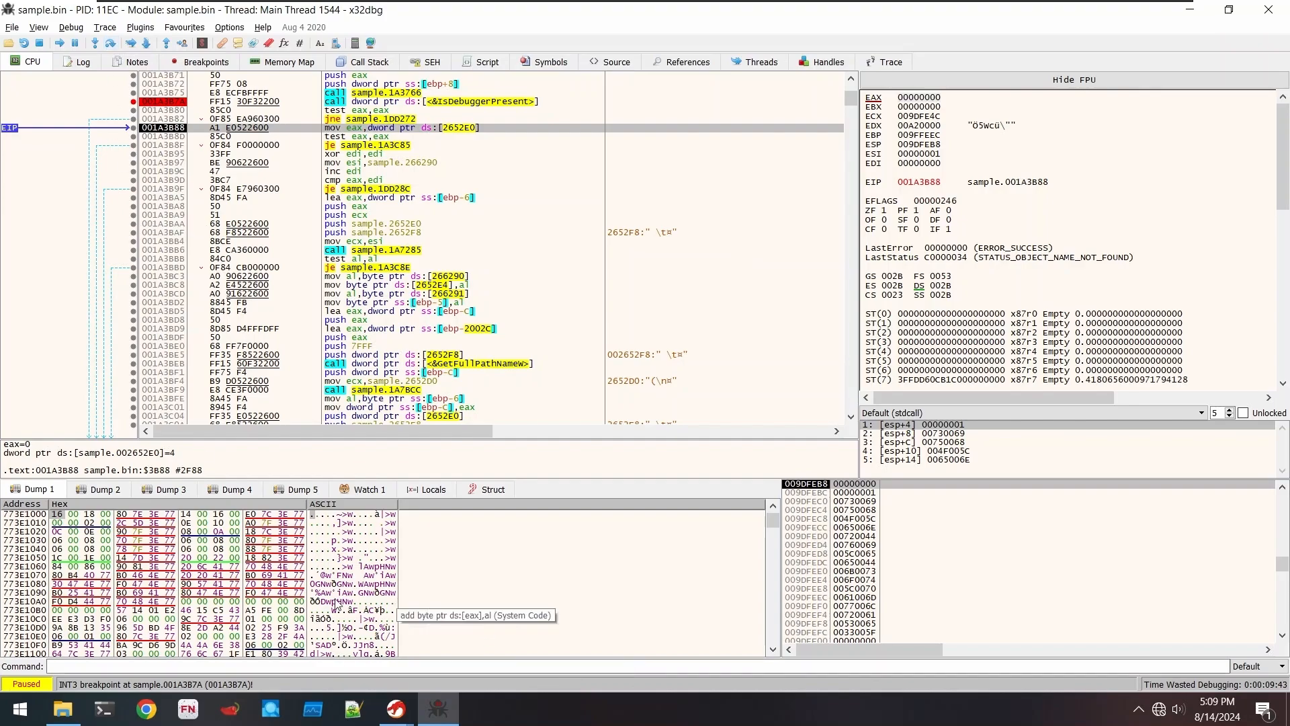
# - Set a breakpoint on VirtualAlloc with the bp command and check it in the breakpoint list
pyautogui.click(221, 664)
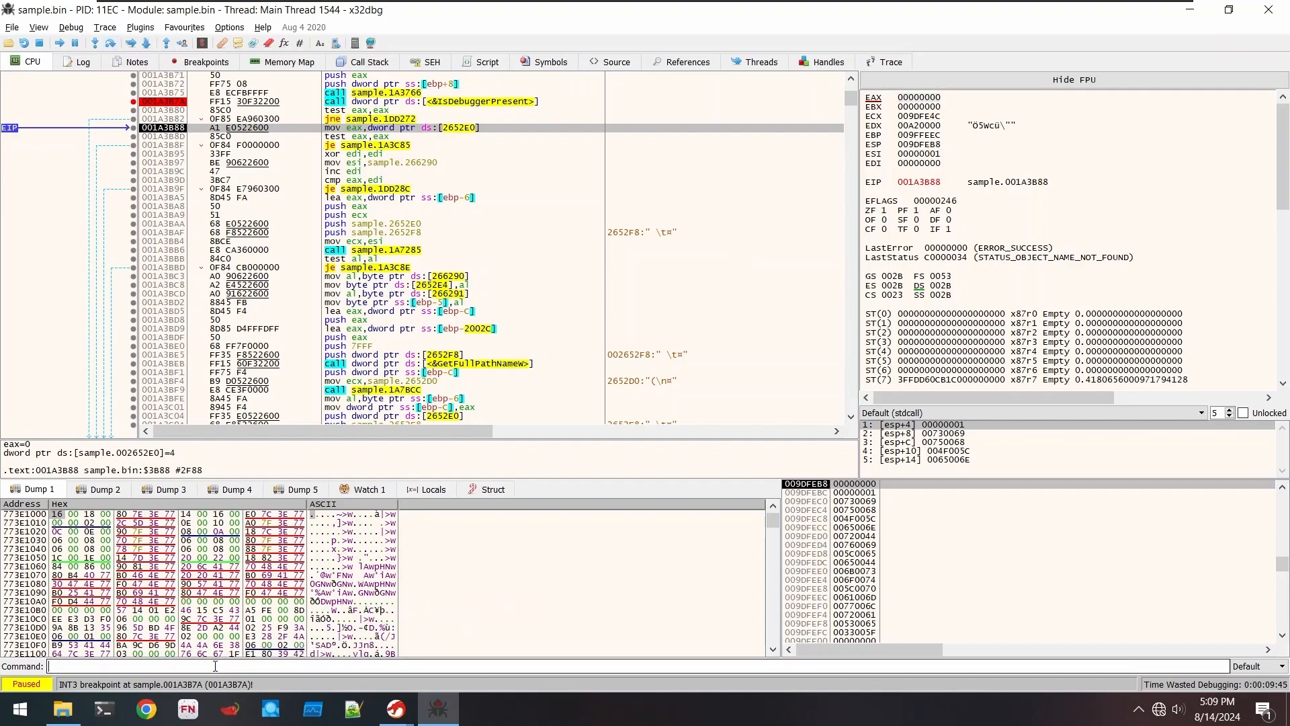
pyautogui.write('bp')
pyautogui.write('virtualalloc')
pyautogui.press('Return')
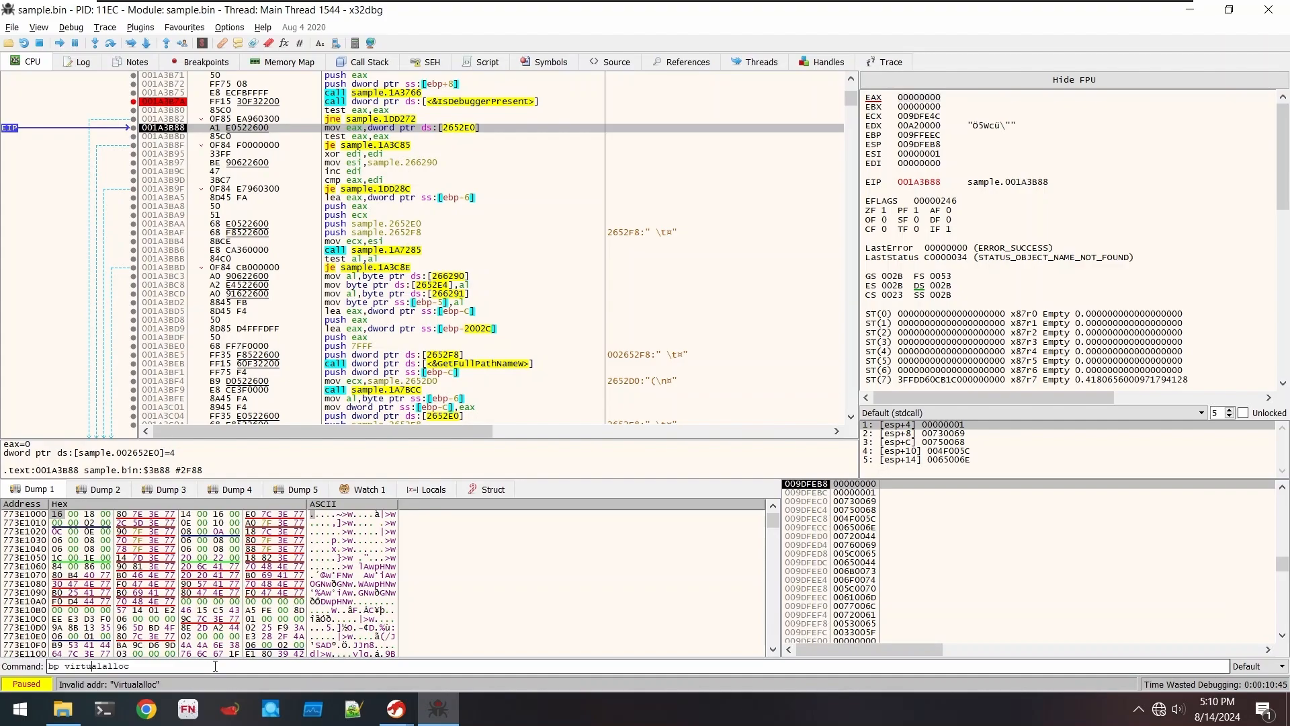
pyautogui.press('BackSpace')
pyautogui.write('A')
pyautogui.press('Return')
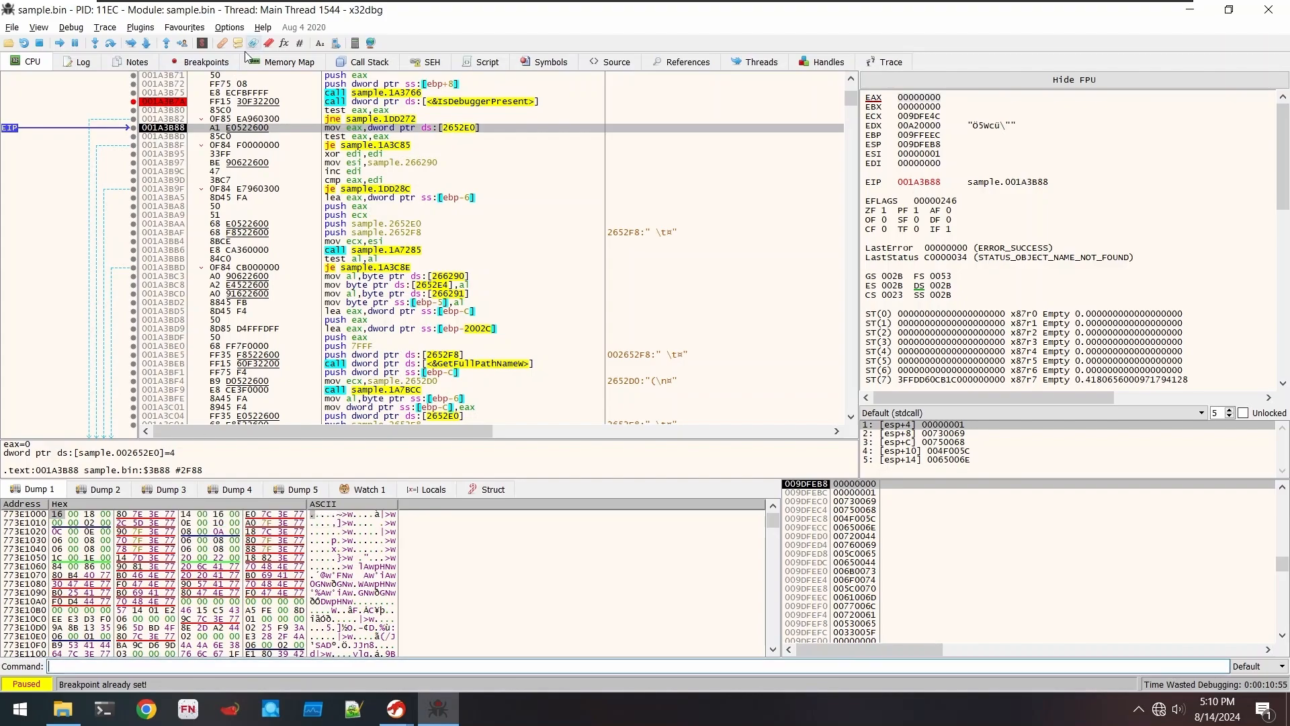
pyautogui.click(225, 66)
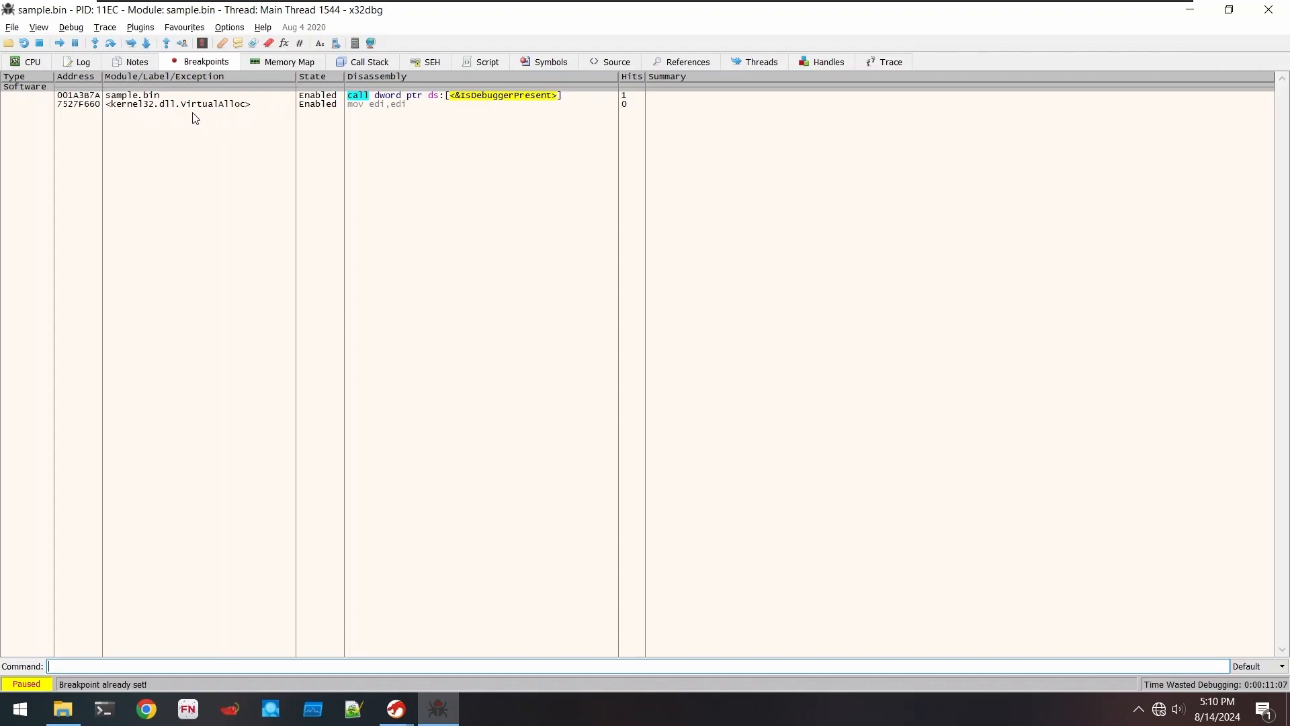
pyautogui.click(30, 63)
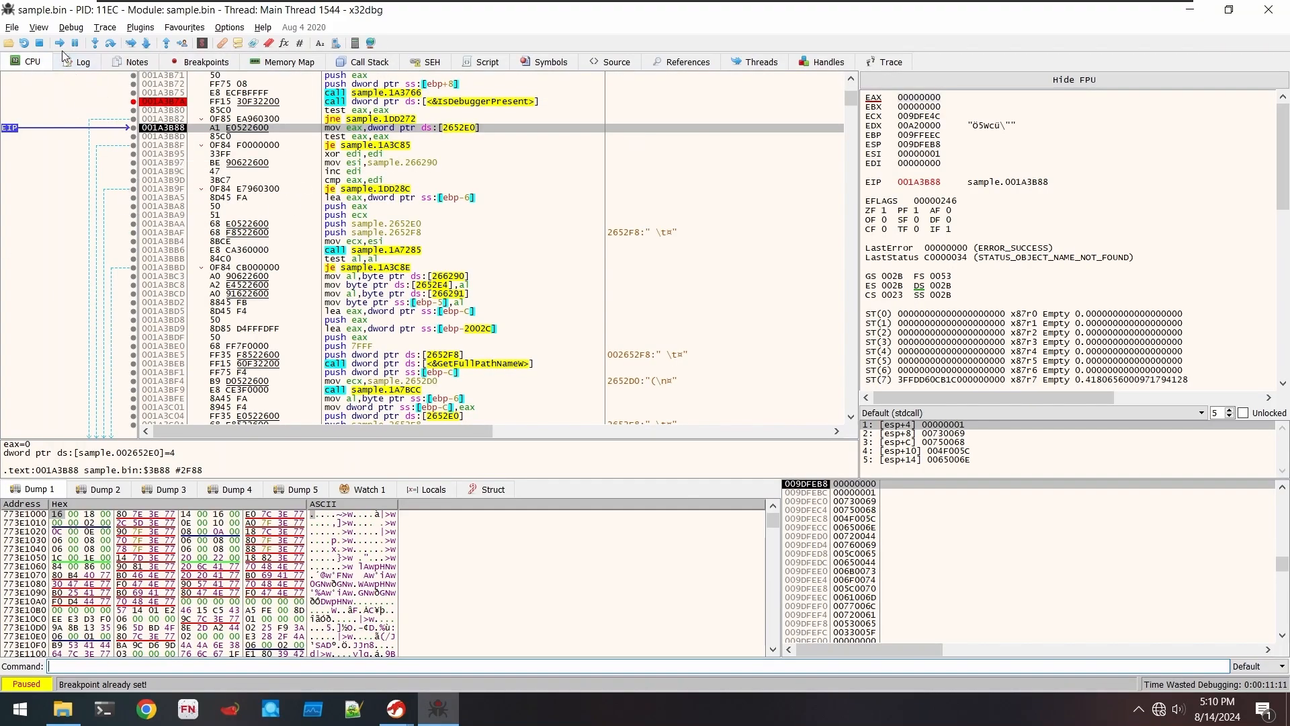
# - Run to the VirtualAlloc breakpoint and step through its jump into kernelbase's VirtualAlloc
pyautogui.click(61, 45)
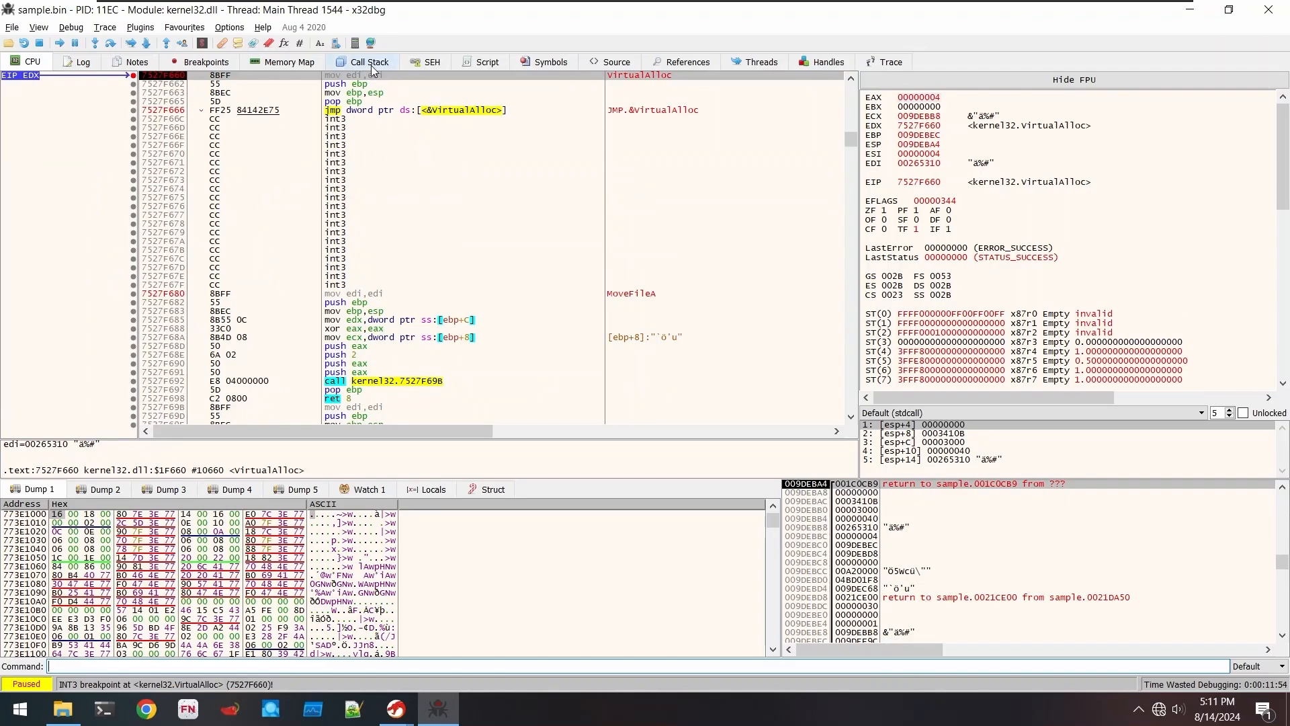
pyautogui.click(107, 44)
pyautogui.click(108, 44)
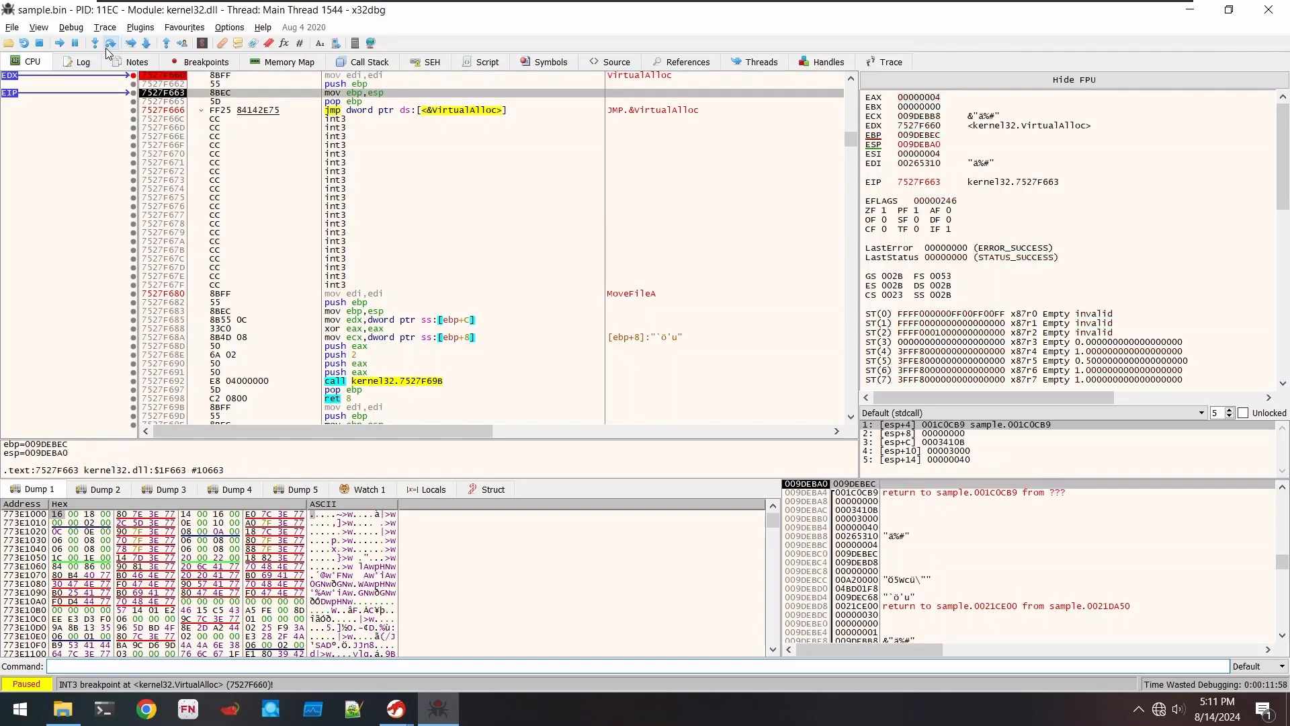
pyautogui.click(107, 44)
pyautogui.click(108, 47)
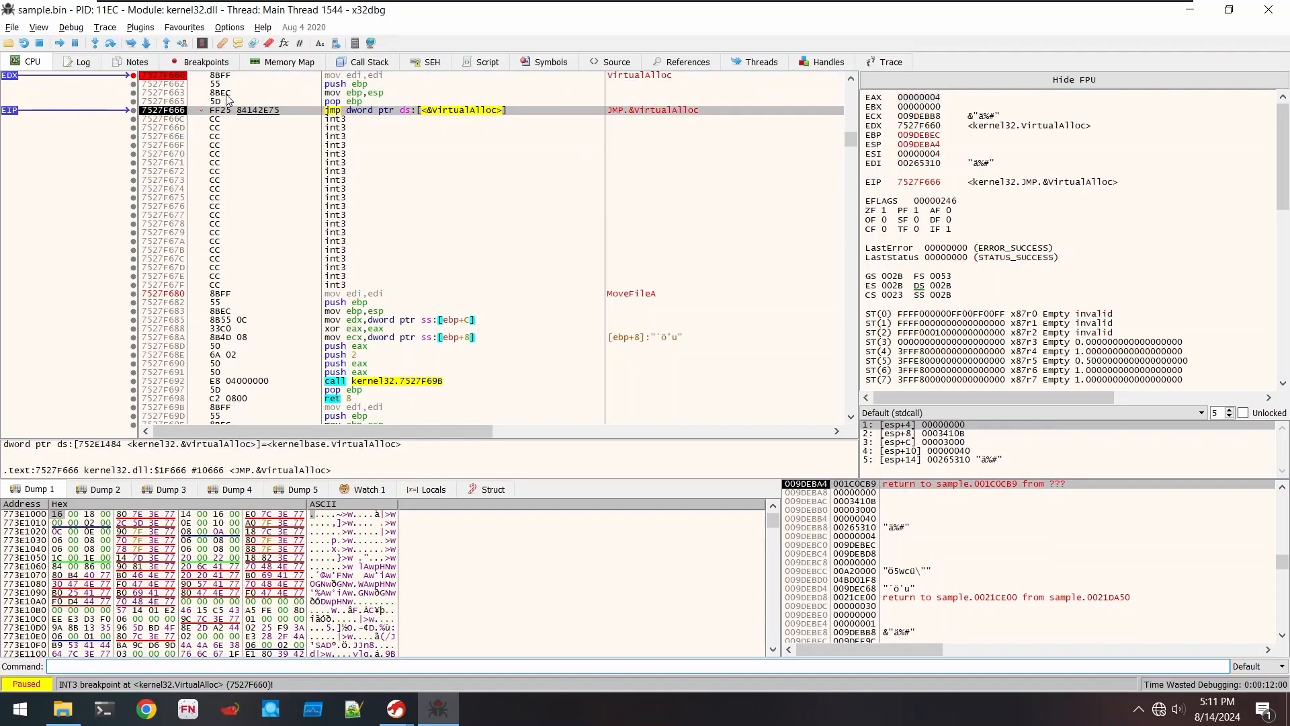
pyautogui.moveTo(358, 118)
pyautogui.click(110, 43)
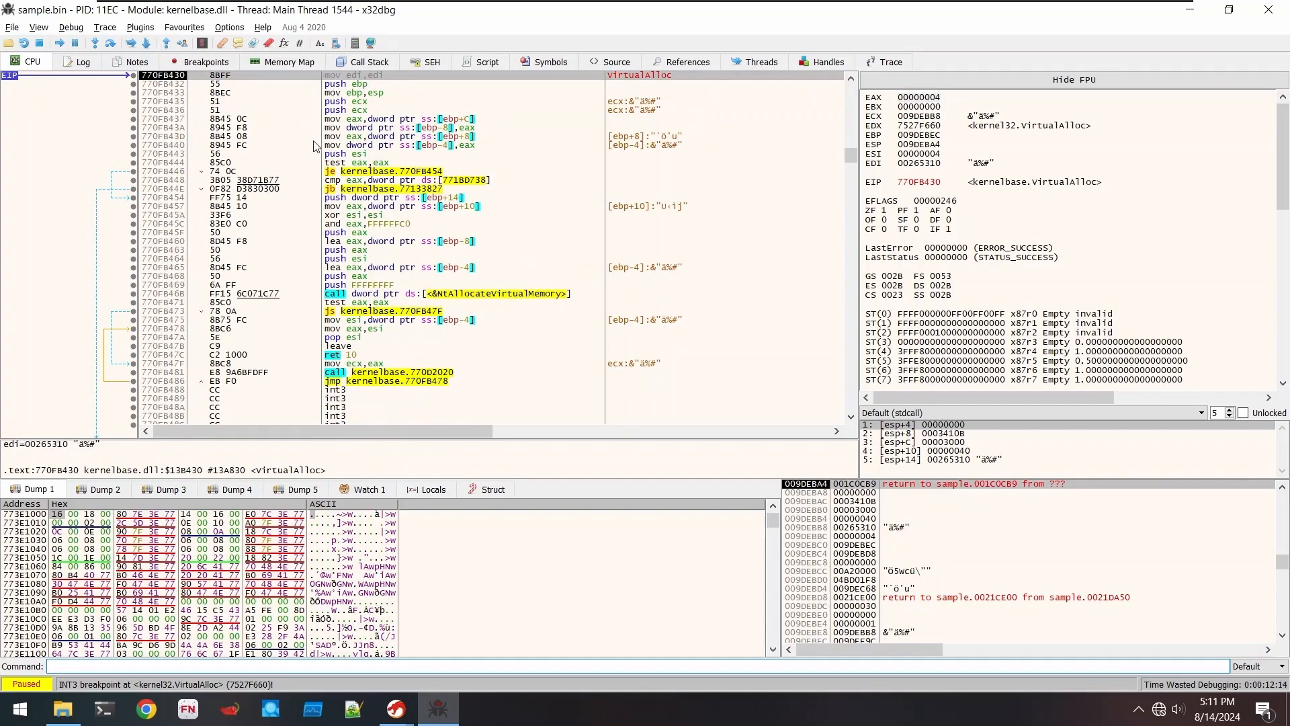
# - Set a breakpoint at 770FB475, the mov esi,[ebp-4] instruction following the NtAllocateVirtualMemory call
pyautogui.moveTo(435, 301)
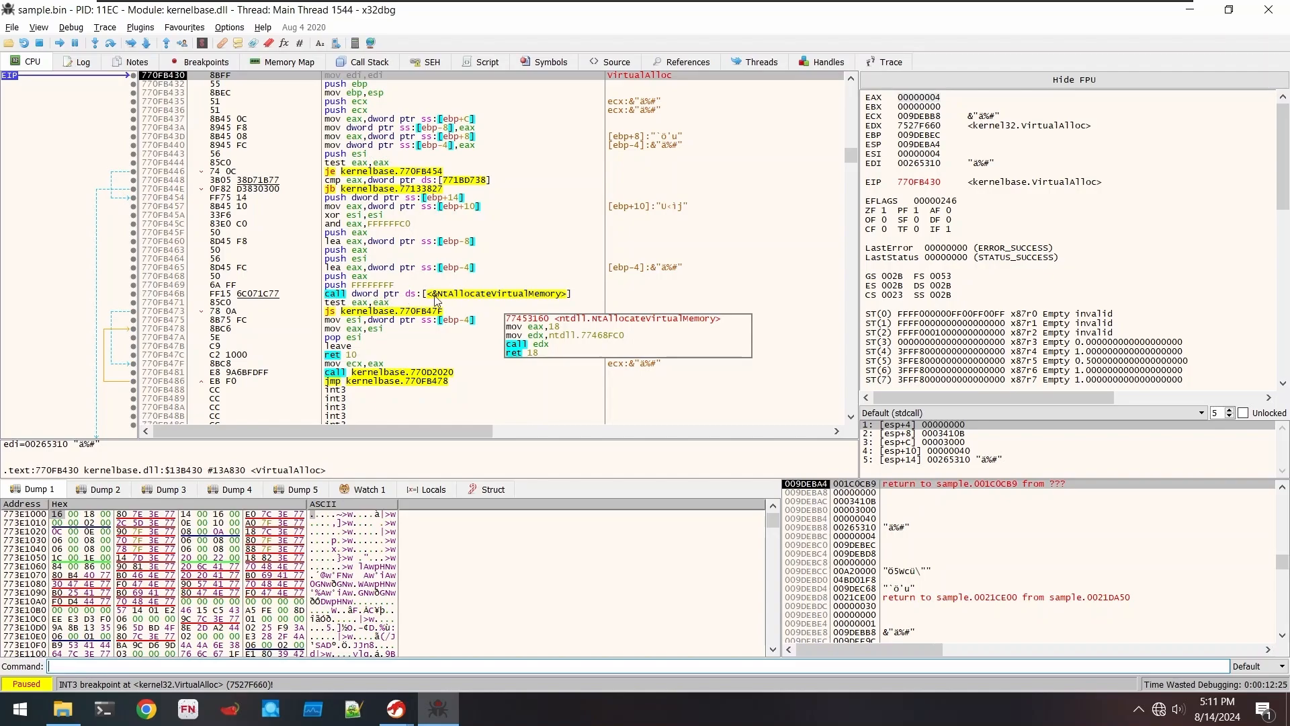
pyautogui.click(356, 320)
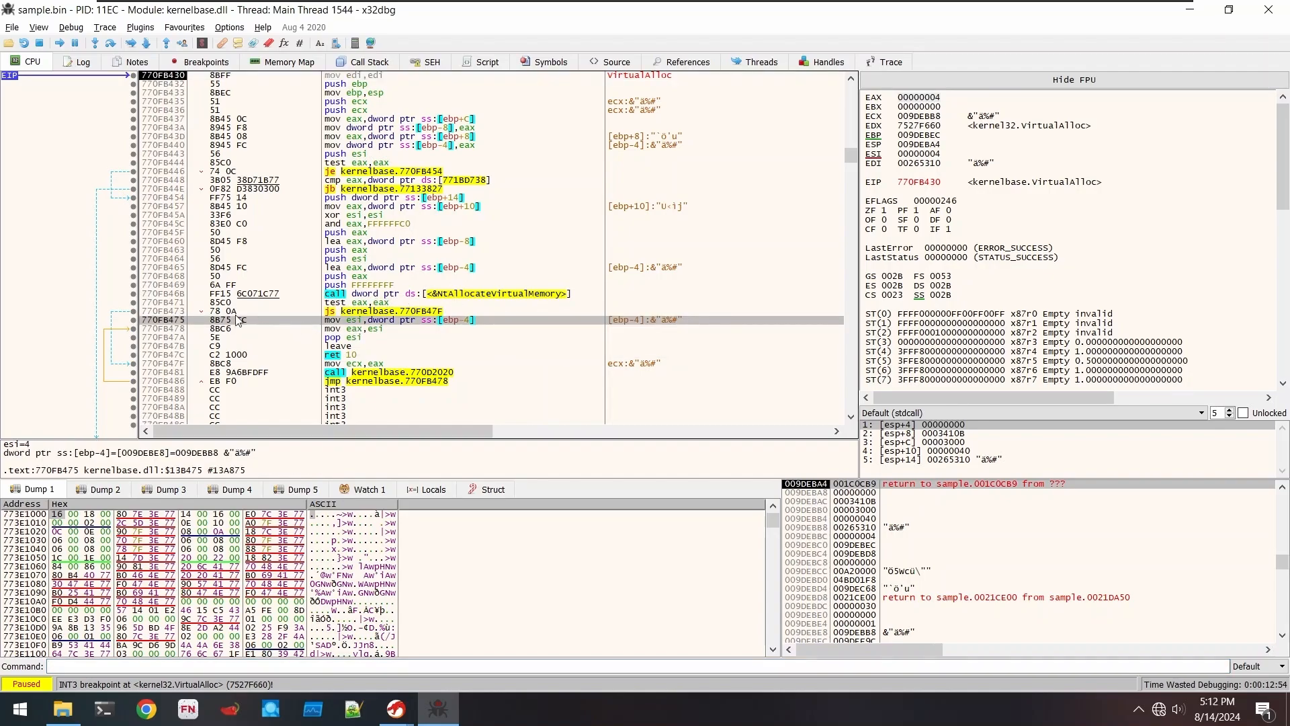
pyautogui.click(367, 304)
pyautogui.click(363, 320)
pyautogui.rightClick(186, 321)
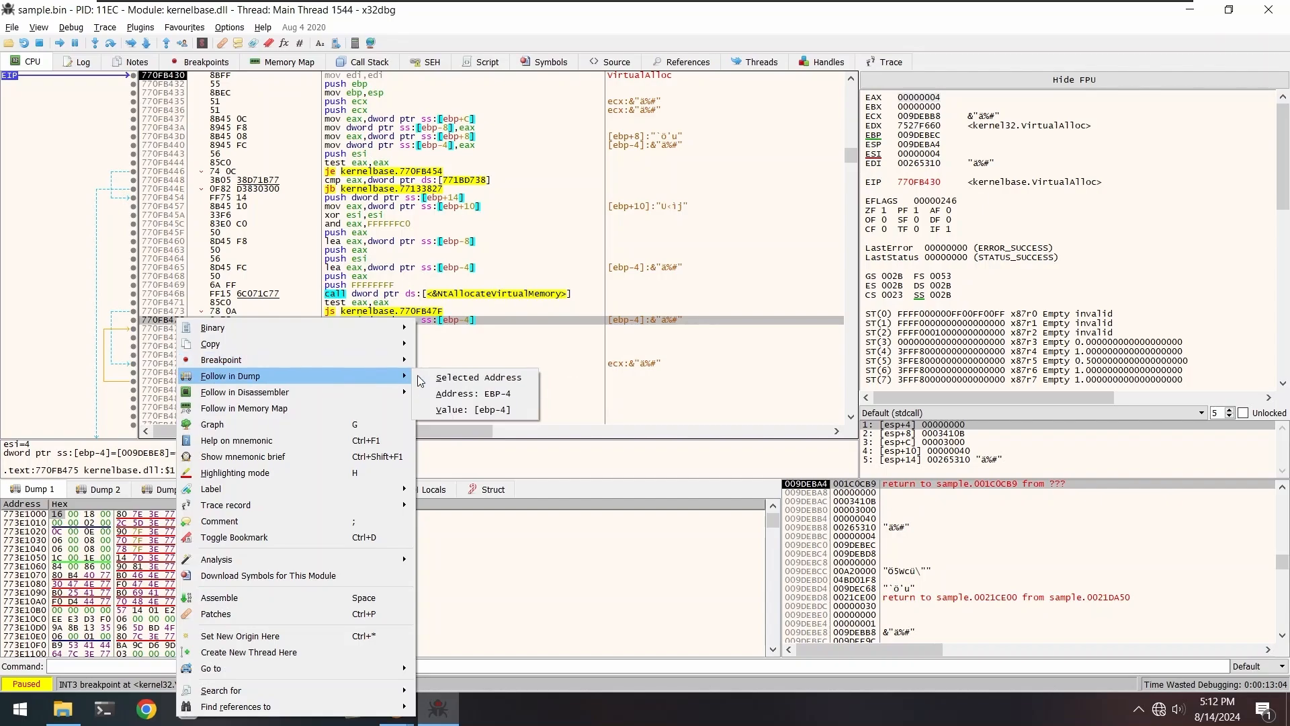
pyautogui.click(433, 378)
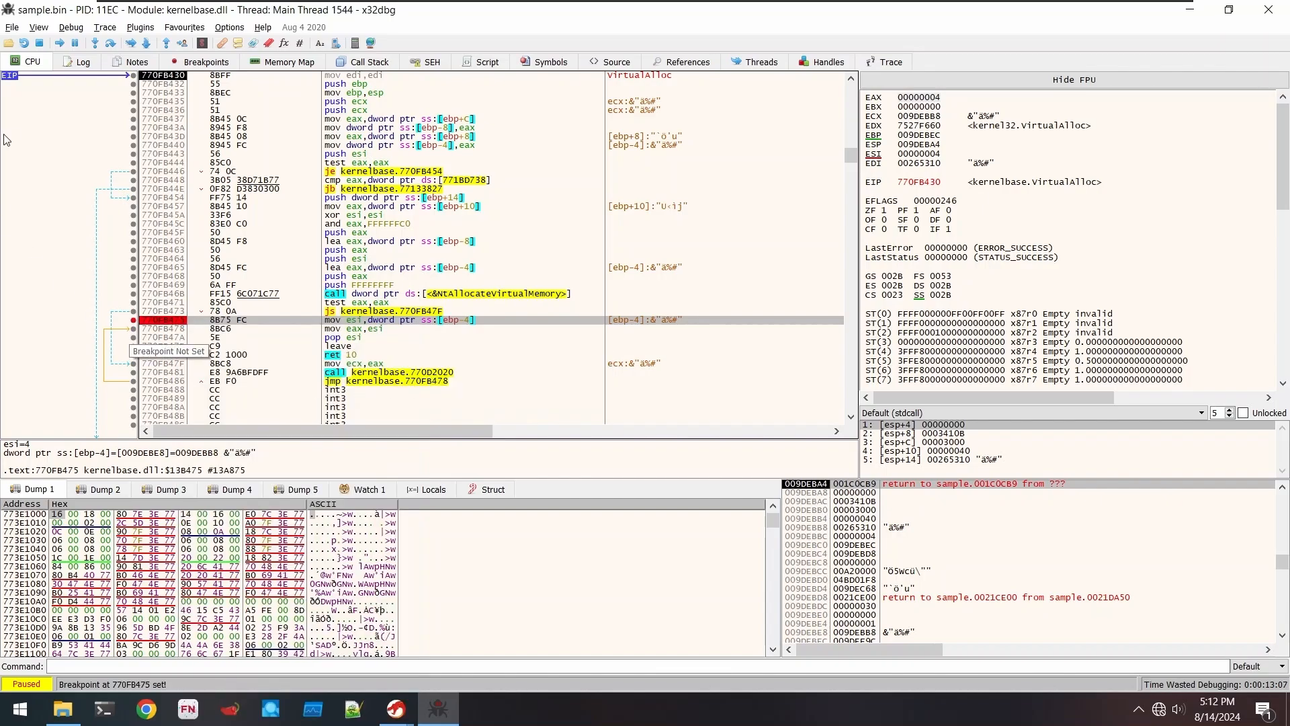
# - Run to the 770FB475 breakpoint, step over it, and follow the ESI address in the memory map
pyautogui.click(64, 43)
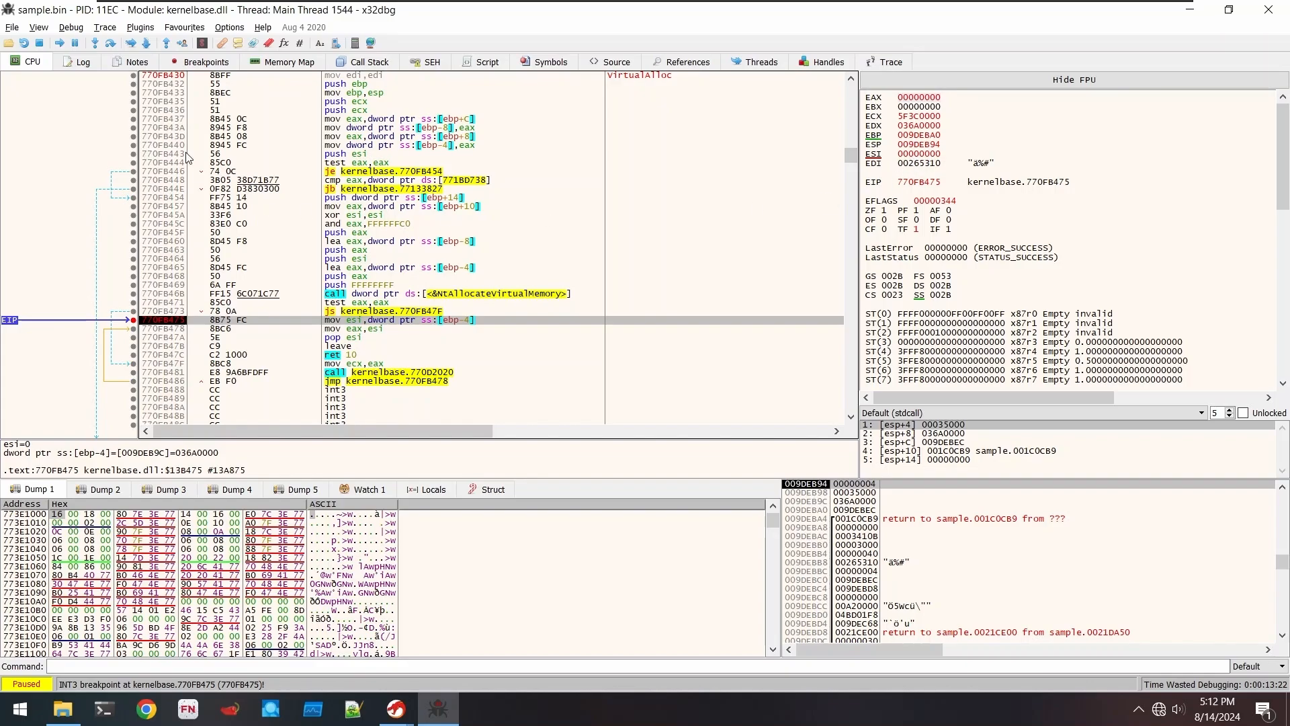
pyautogui.click(112, 45)
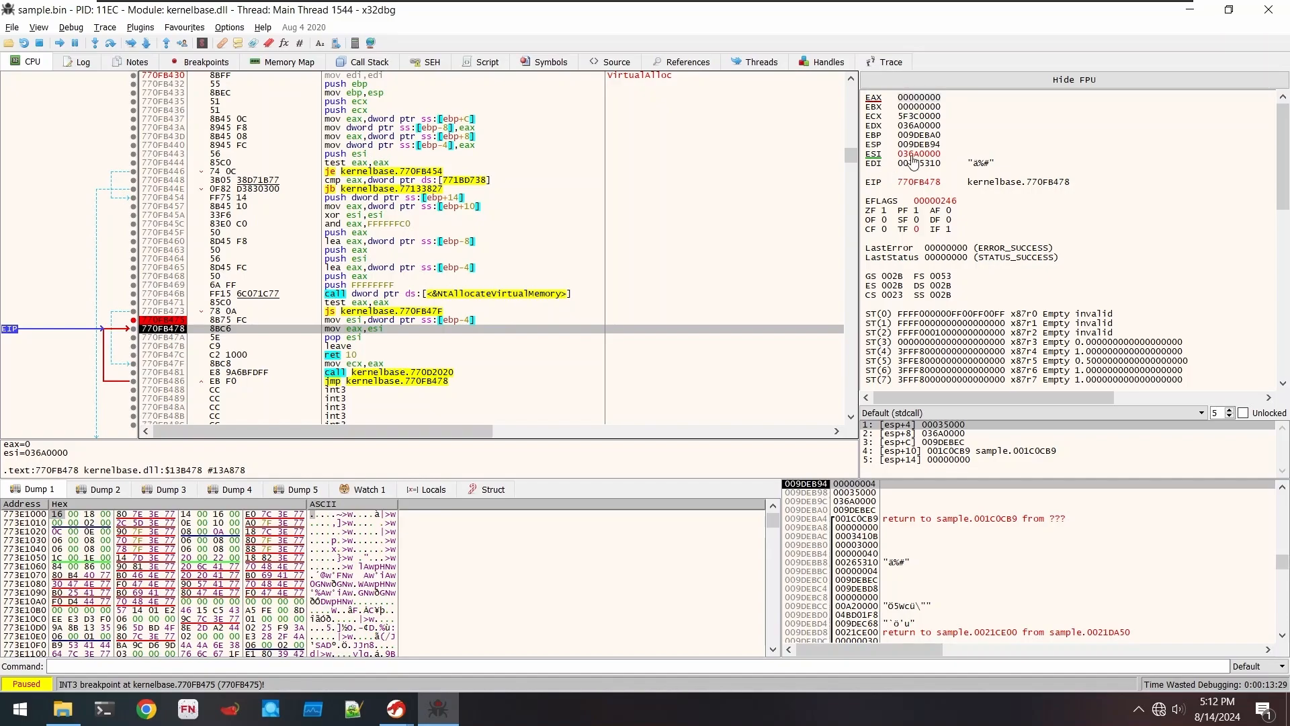
pyautogui.rightClick(925, 156)
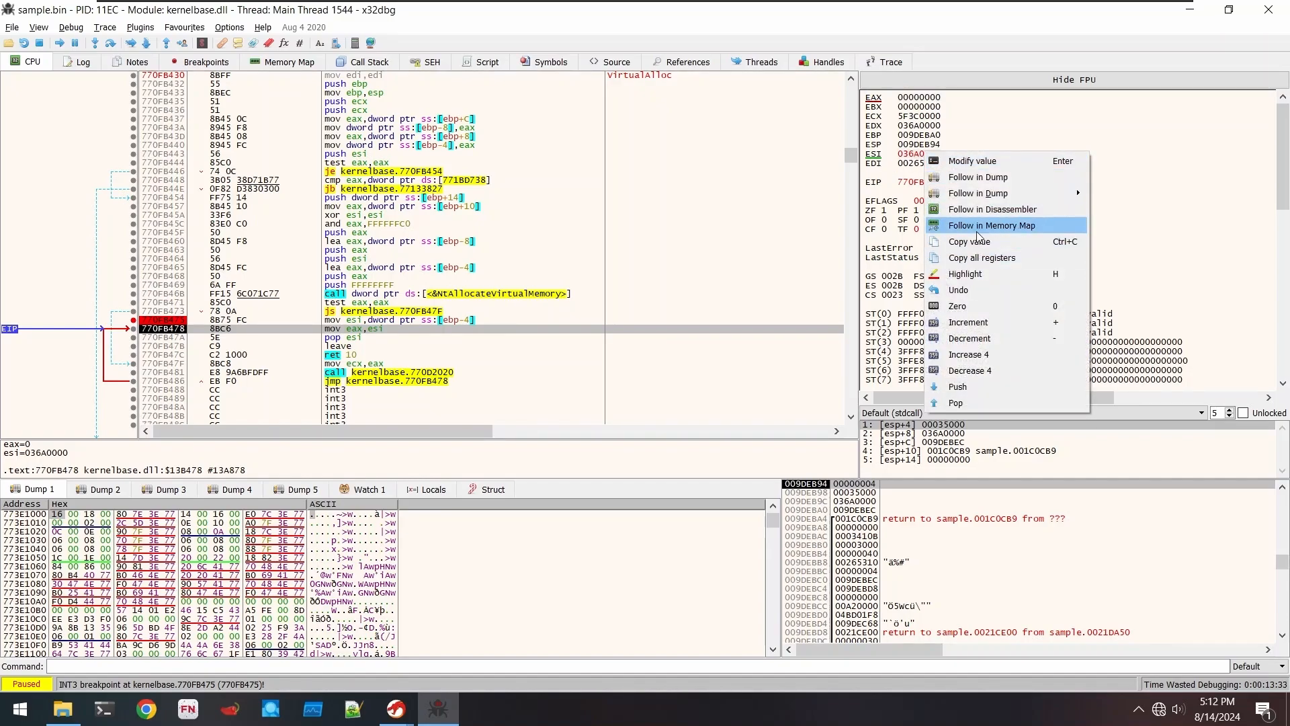
pyautogui.click(978, 226)
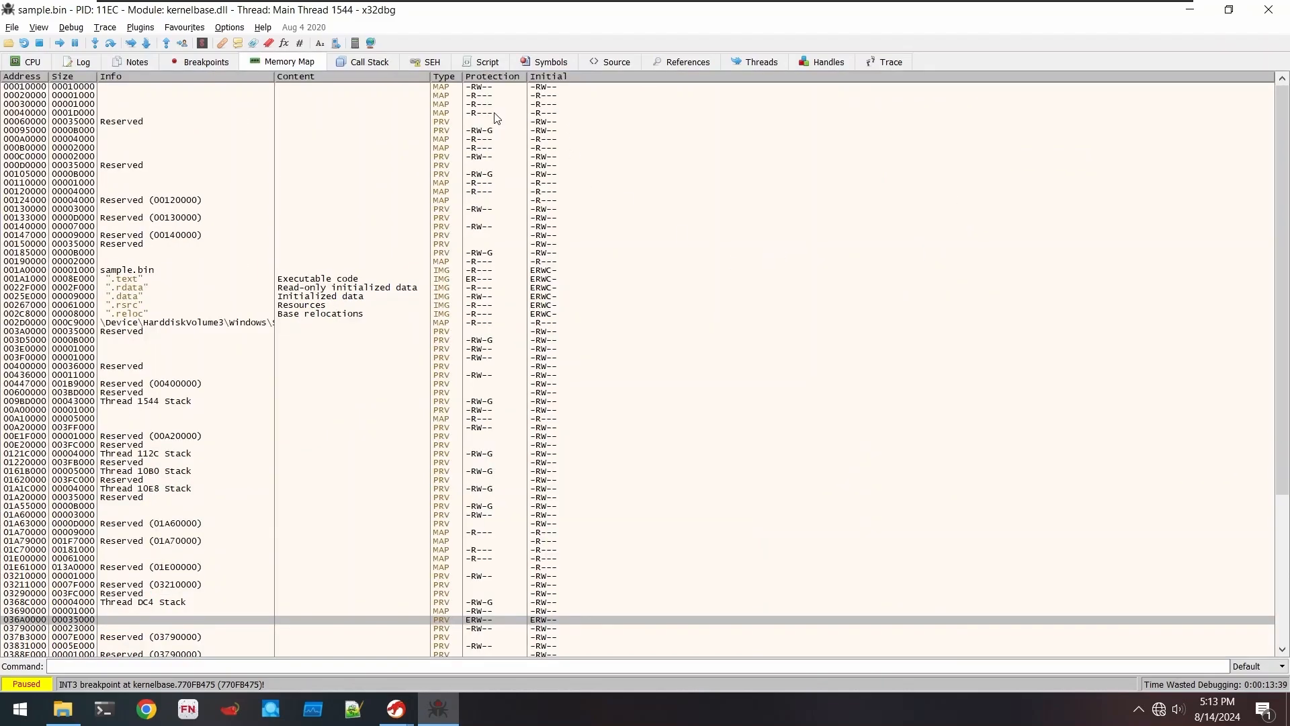
# - Follow the ESI address 036A0000 in the dump and set a hardware execution breakpoint on its first byte
pyautogui.scroll(-3, 496, 118)
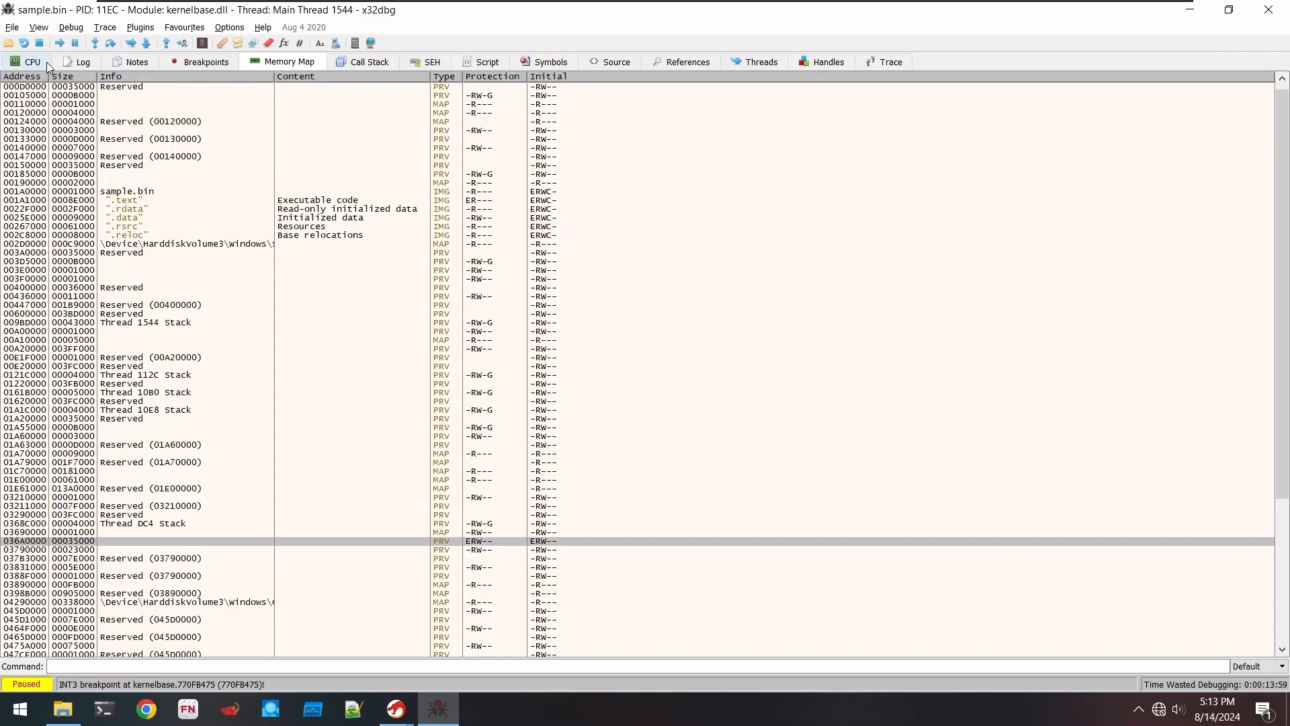
pyautogui.click(46, 62)
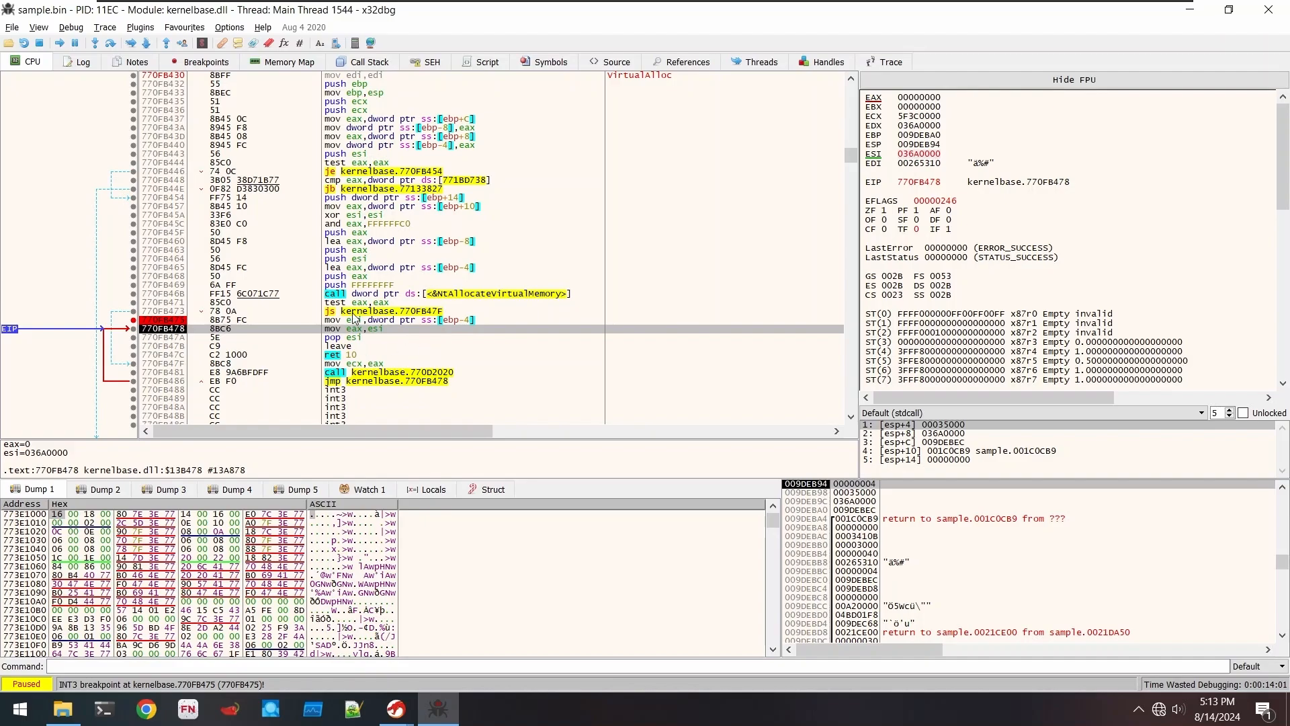
pyautogui.rightClick(927, 155)
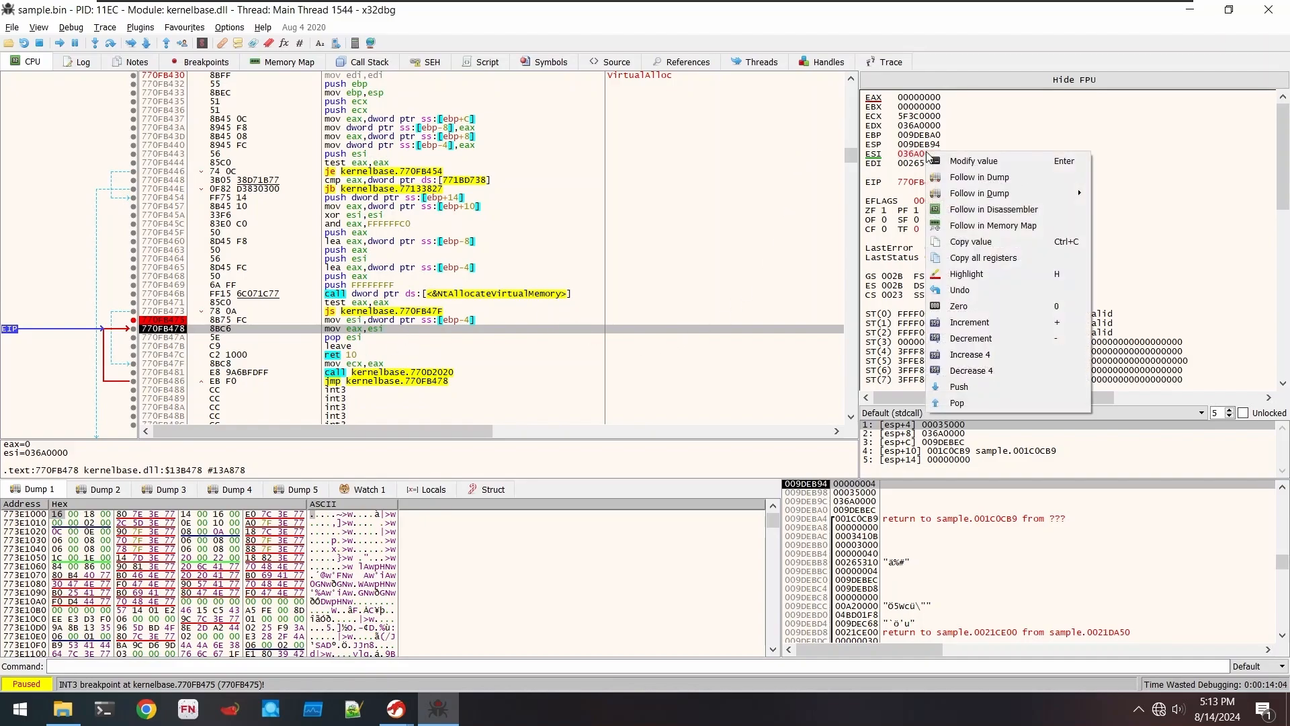
pyautogui.click(952, 183)
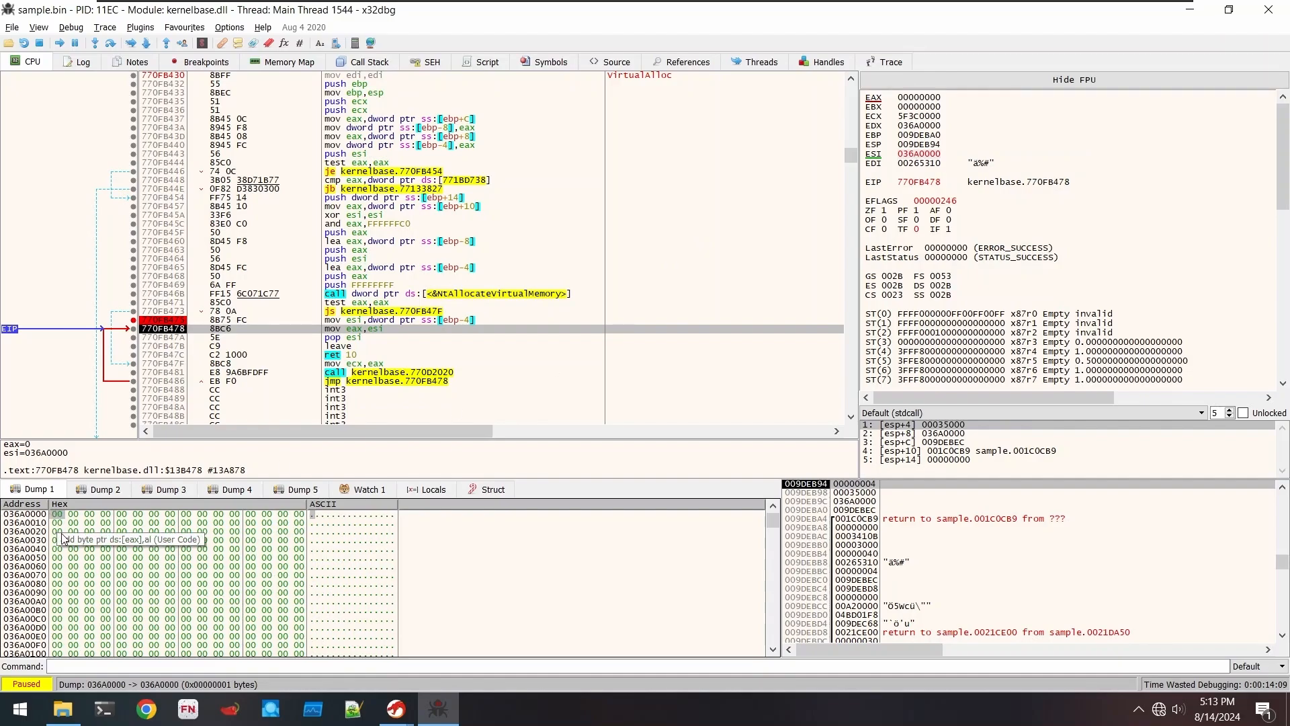
pyautogui.scroll(-10, 202, 578)
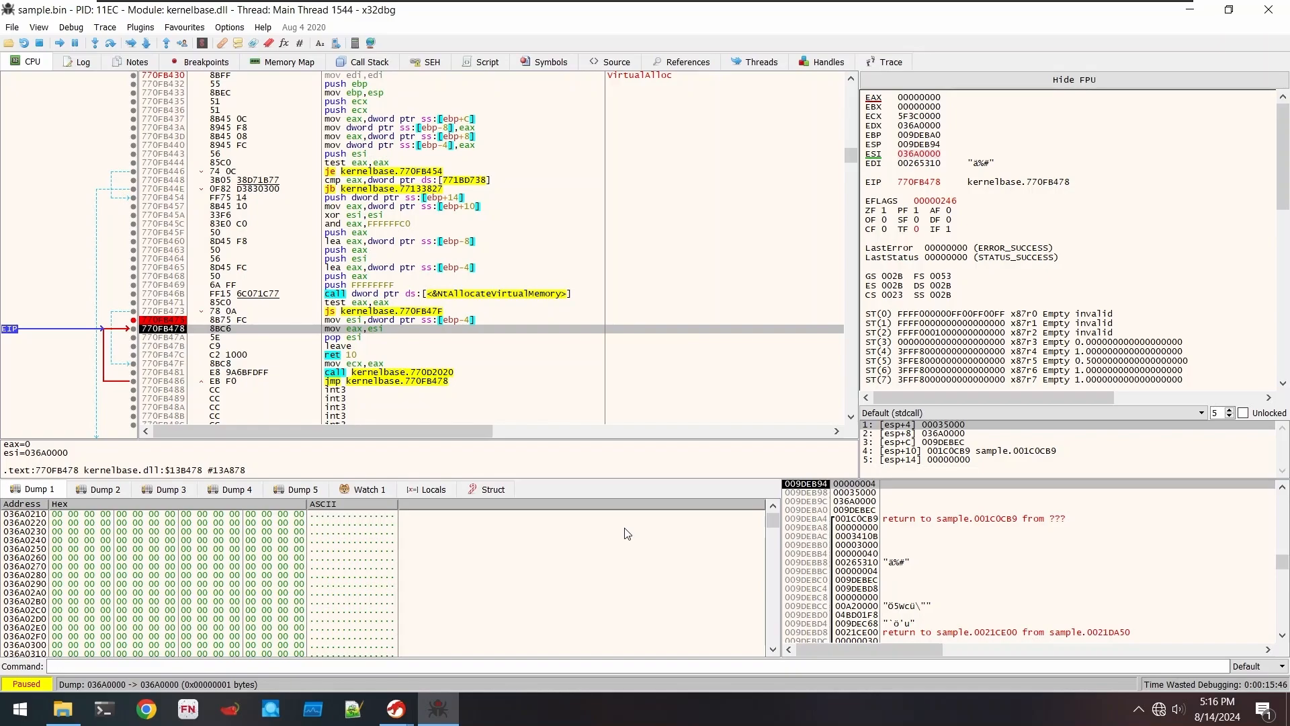
pyautogui.rightClick(69, 540)
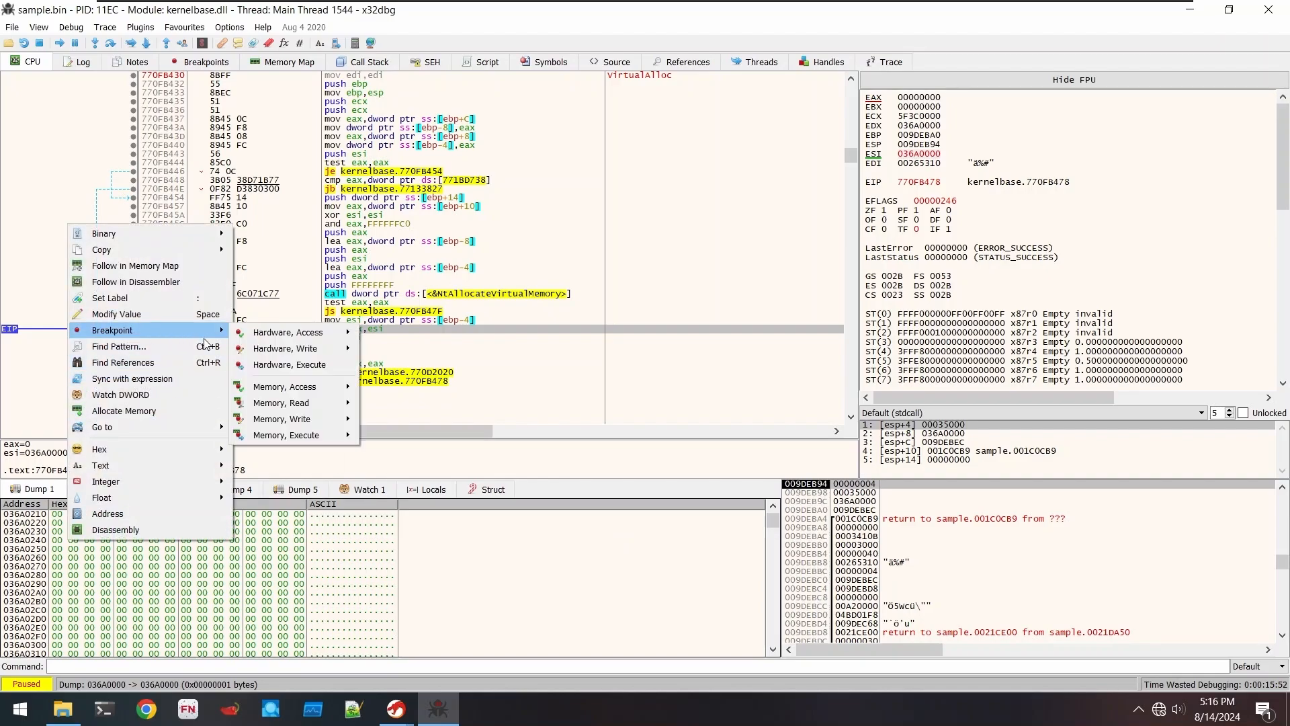
pyautogui.moveTo(218, 330)
pyautogui.click(293, 365)
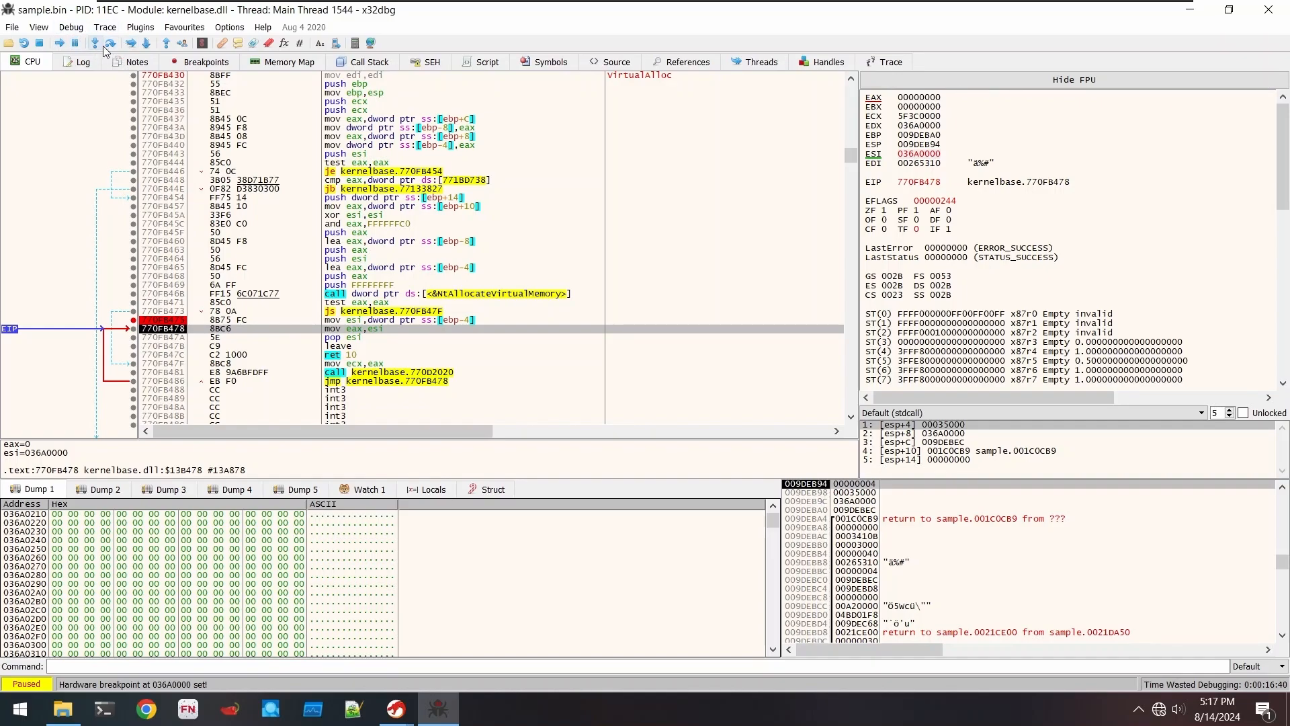
# - Run to the hardware breakpoint at 036A0000 and look over the code at that address
pyautogui.click(59, 43)
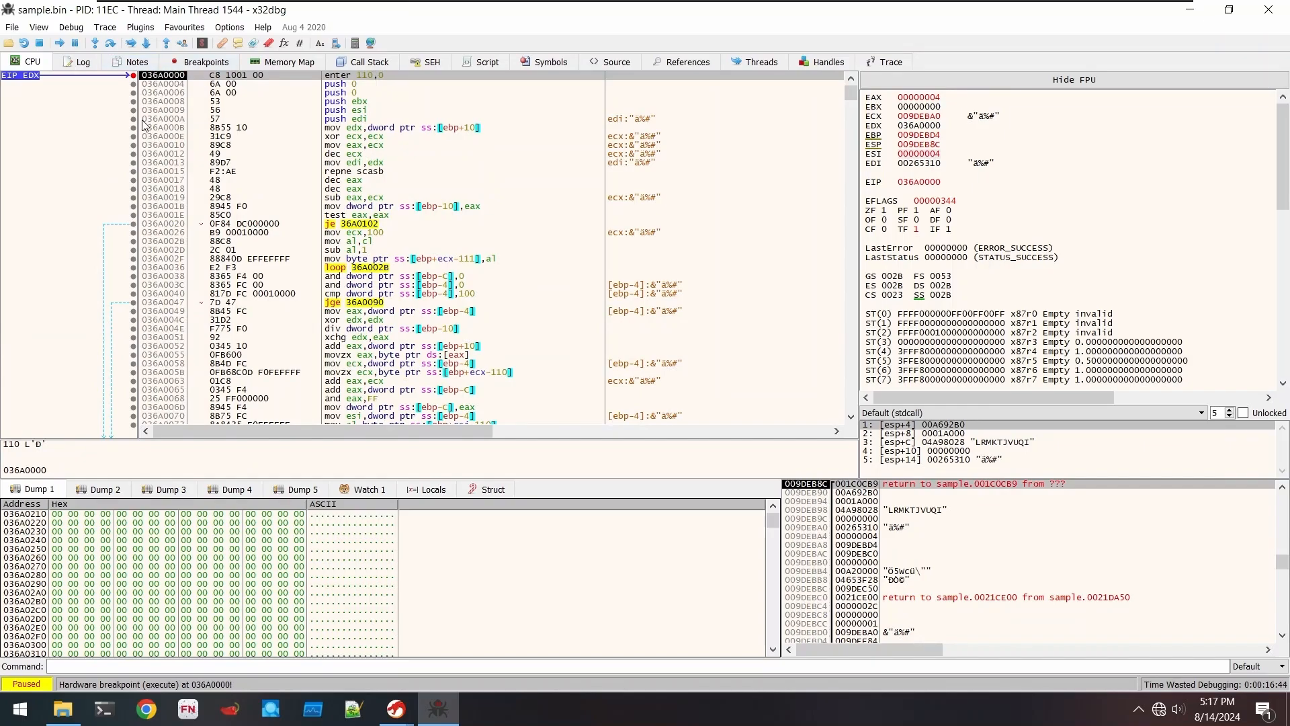
pyautogui.scroll(-2, 143, 125)
pyautogui.scroll(2, 143, 124)
# - Run to the next kernel32 VirtualAlloc breakpoint and step through its jump into kernelbase's VirtualAlloc
pyautogui.click(58, 45)
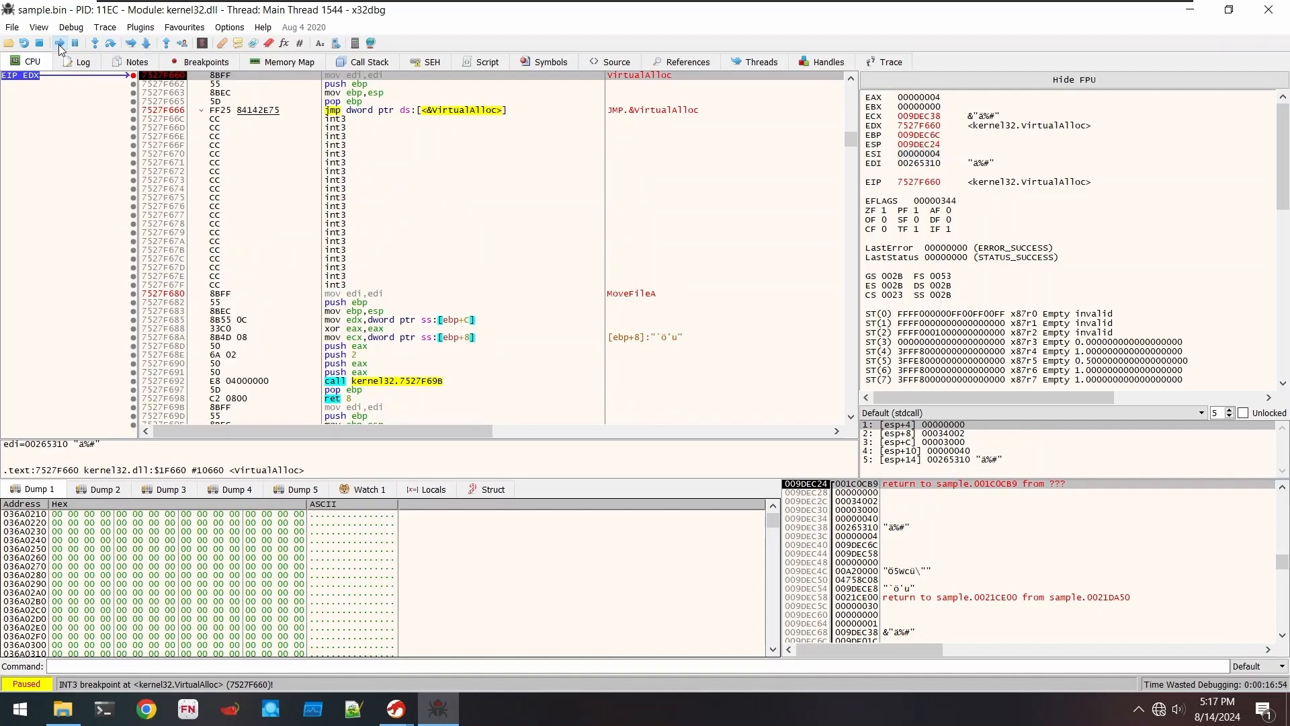
pyautogui.click(117, 45)
pyautogui.click(118, 46)
pyautogui.click(118, 46)
pyautogui.click(118, 45)
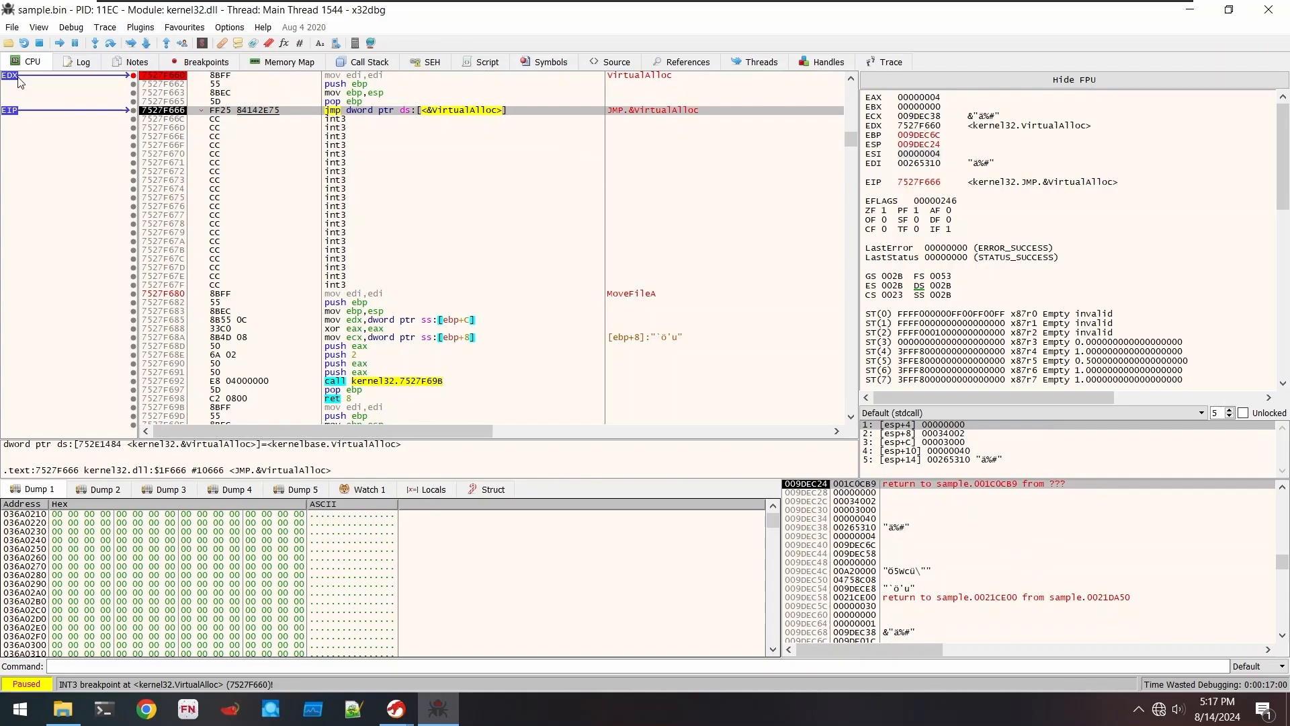
pyautogui.click(111, 44)
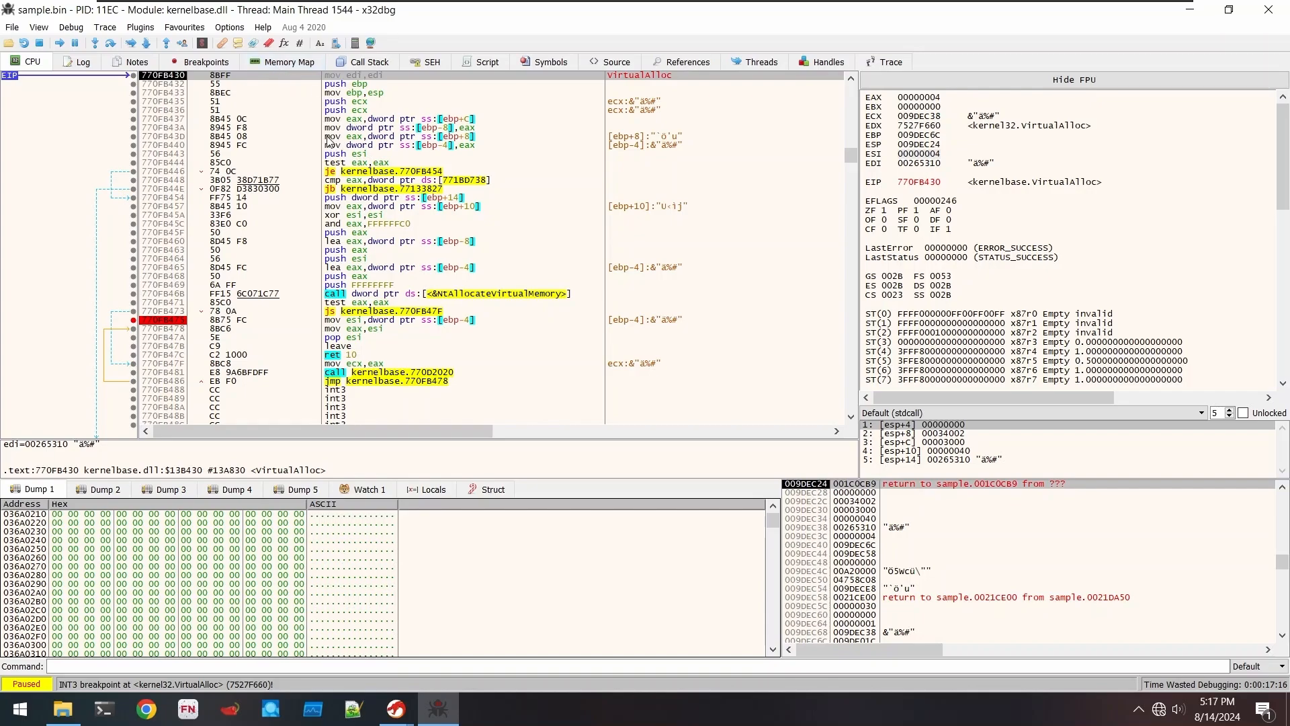
# - Open Notepad, shrink its window and place it over the middle of the debugger
pyautogui.press('super')
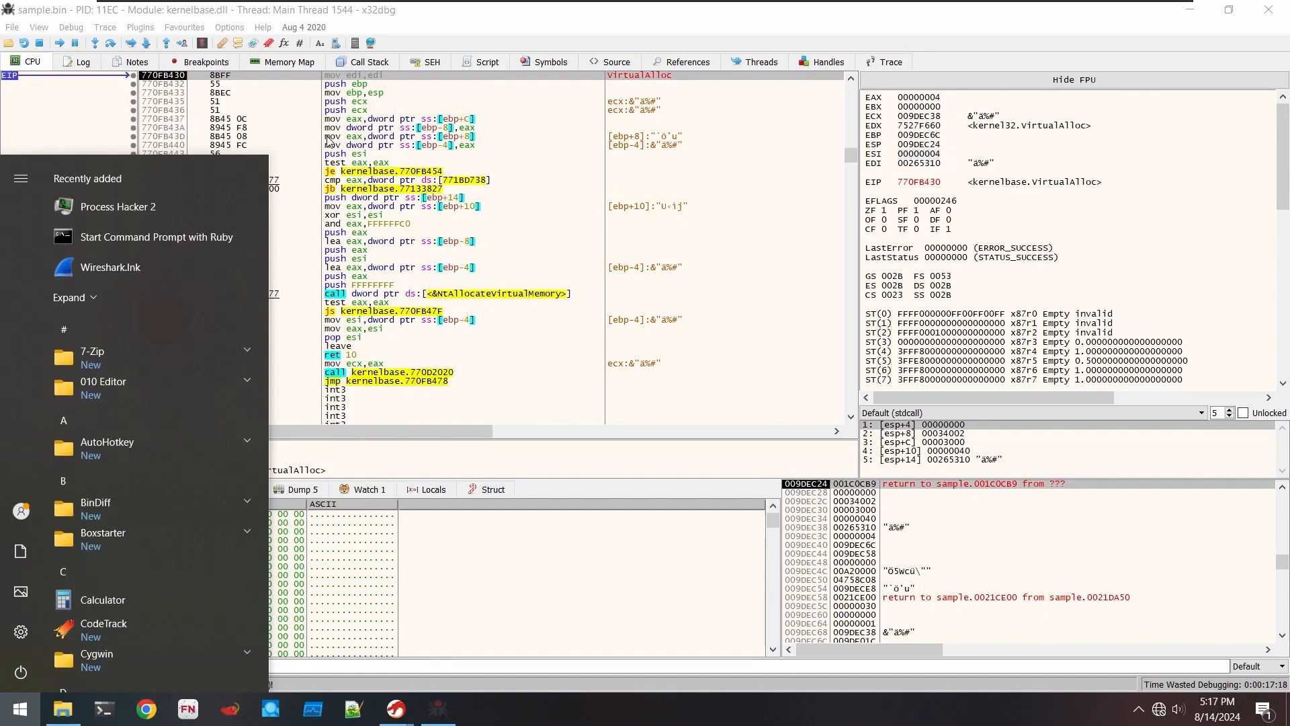
pyautogui.write('no')
pyautogui.press('Return')
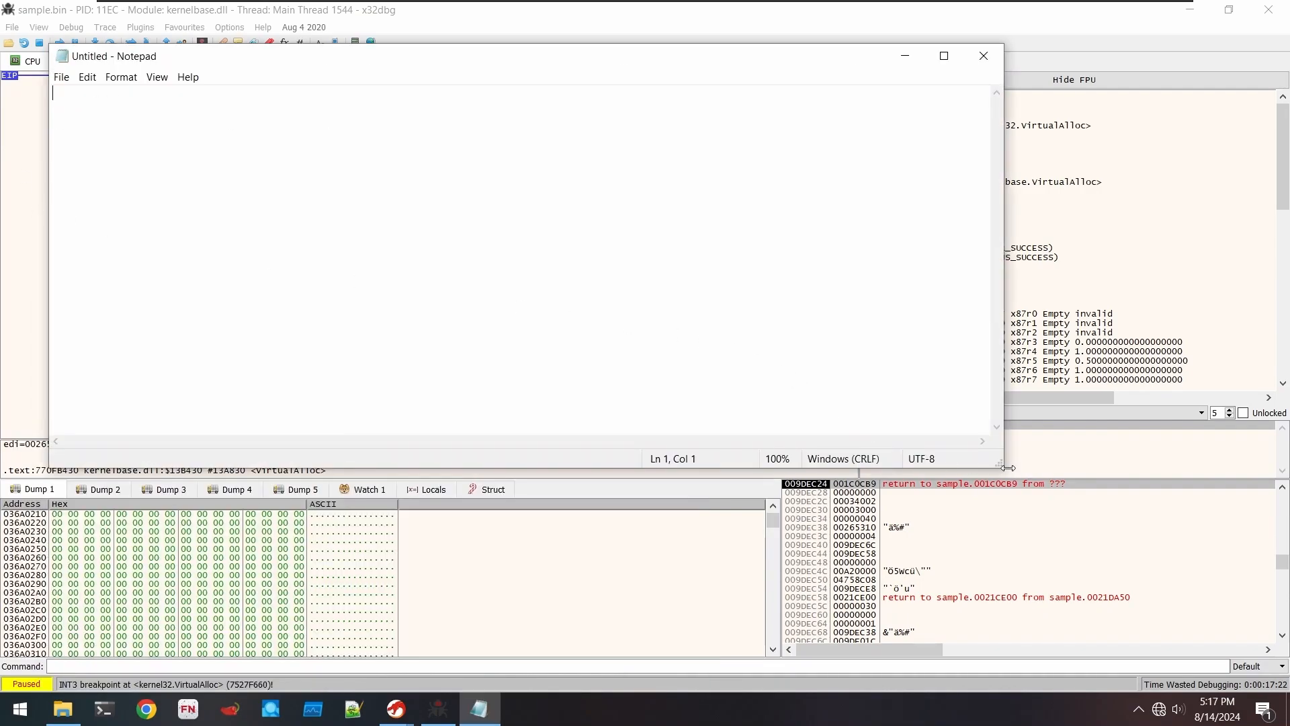
pyautogui.moveTo(1007, 467); pyautogui.dragTo(831, 300)
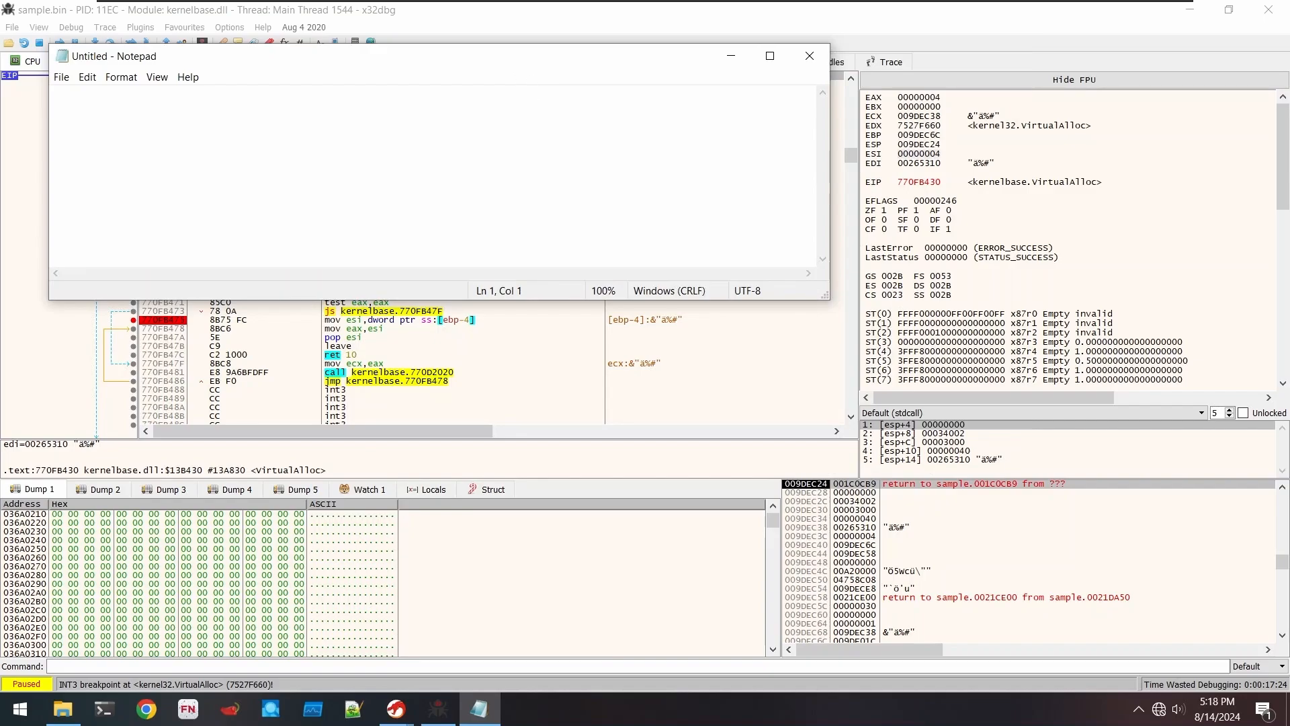
pyautogui.moveTo(505, 58); pyautogui.dragTo(861, 203)
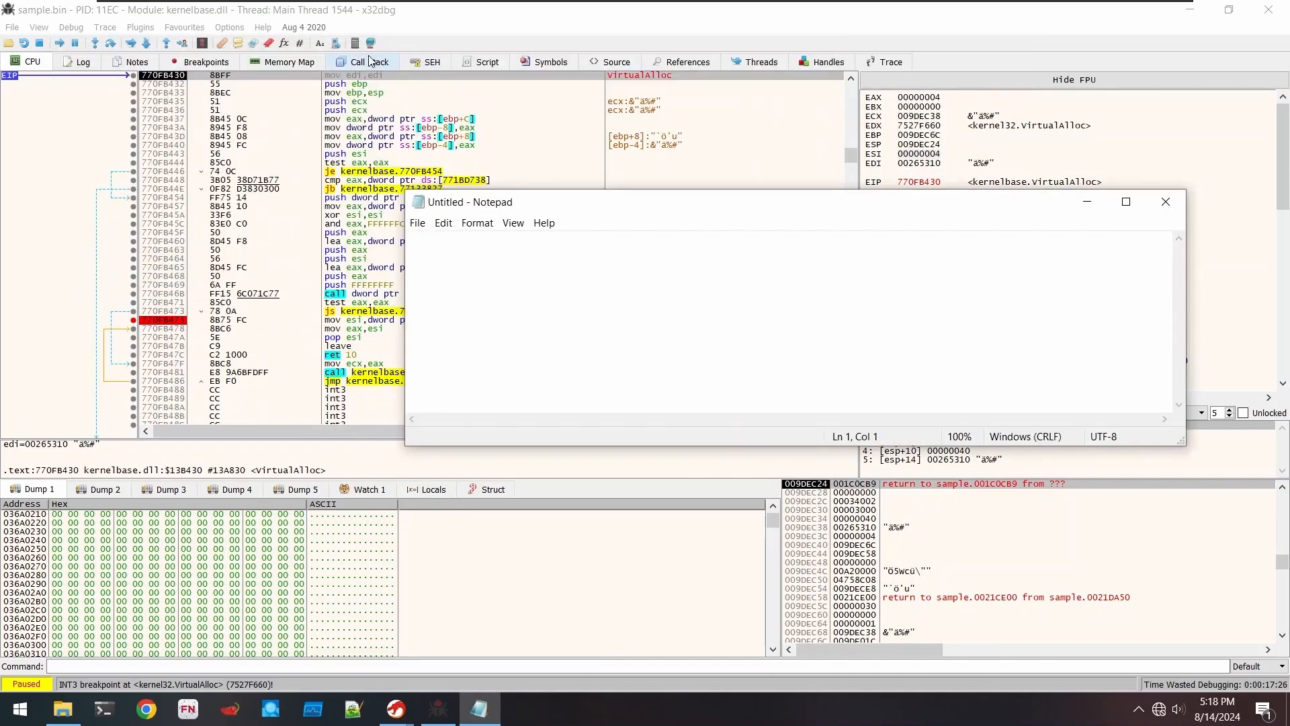
# - Copy the address of the 036A0000 region from the memory map and paste it into Notepad
pyautogui.click(311, 61)
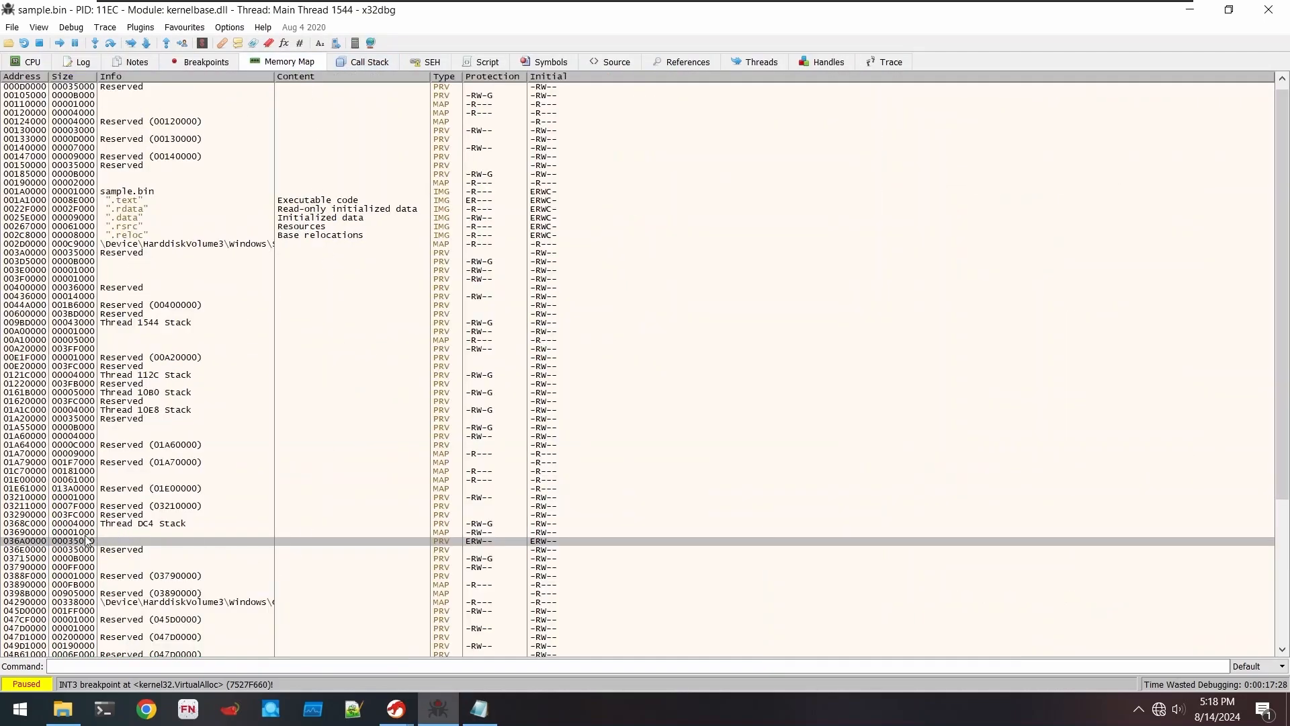
pyautogui.rightClick(34, 541)
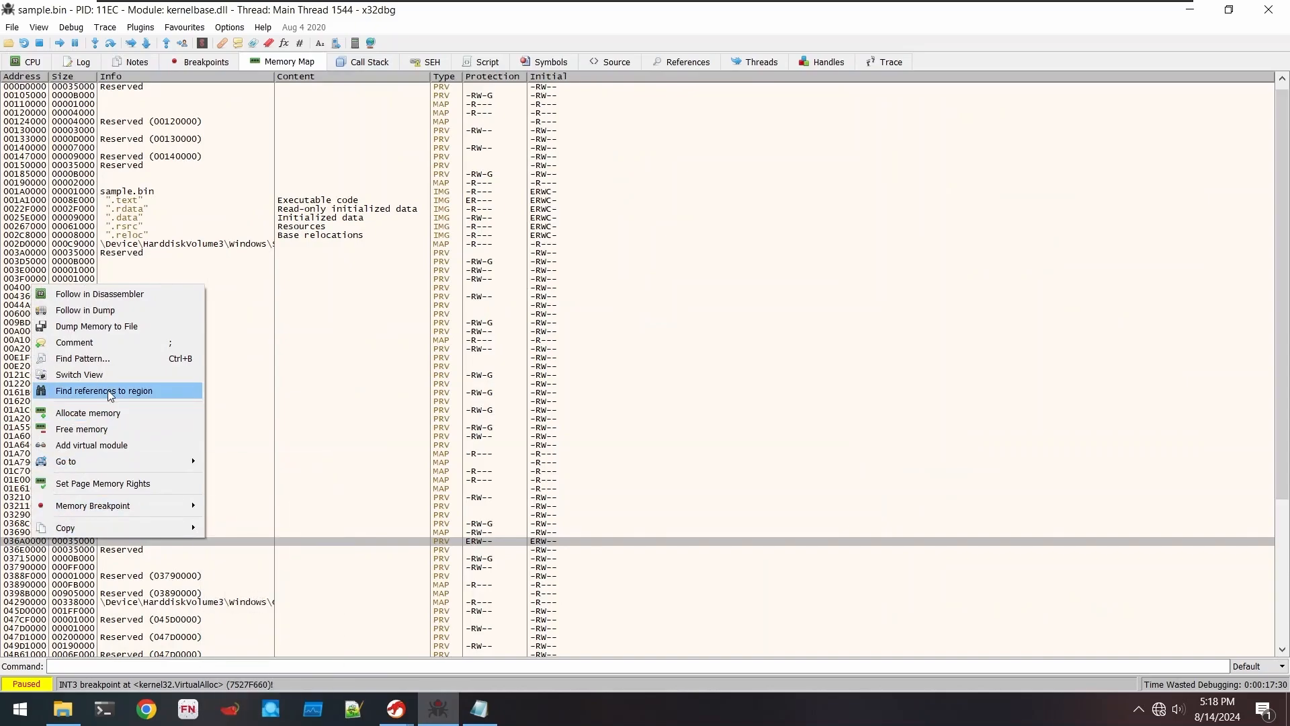
pyautogui.moveTo(133, 527)
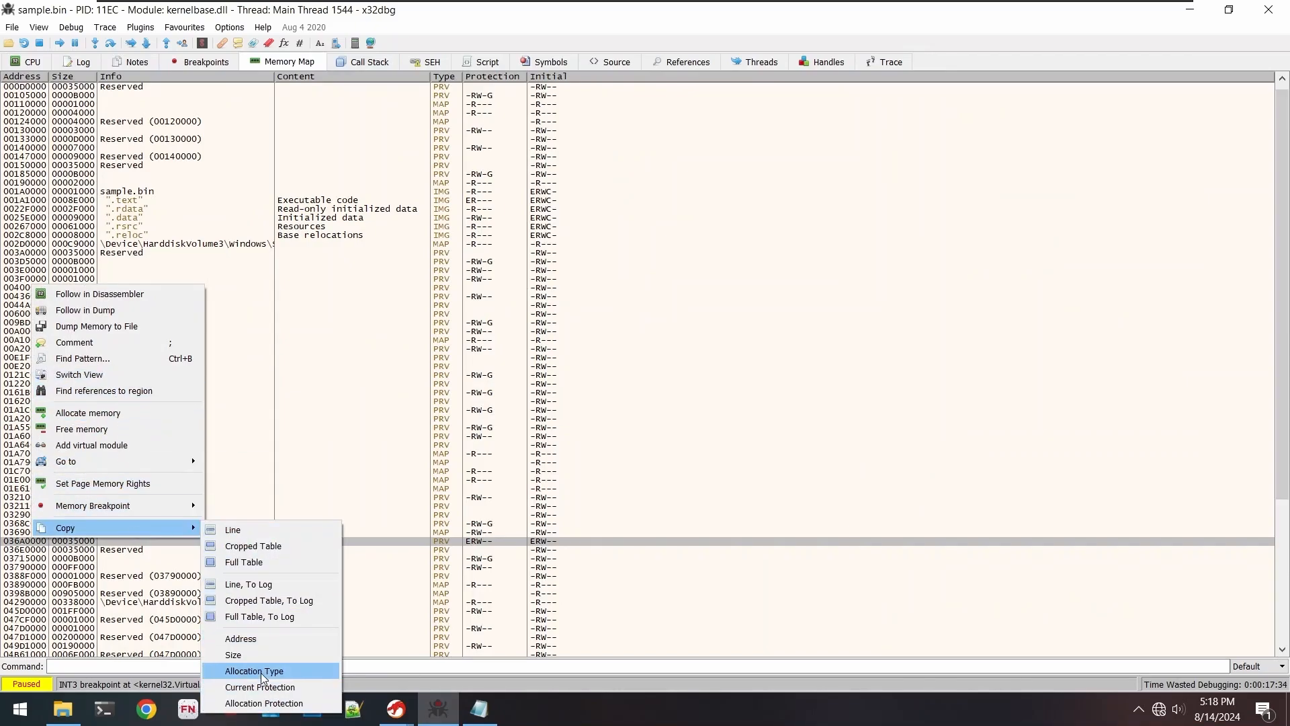
pyautogui.click(248, 644)
pyautogui.hotkey('alt', 'Tab')
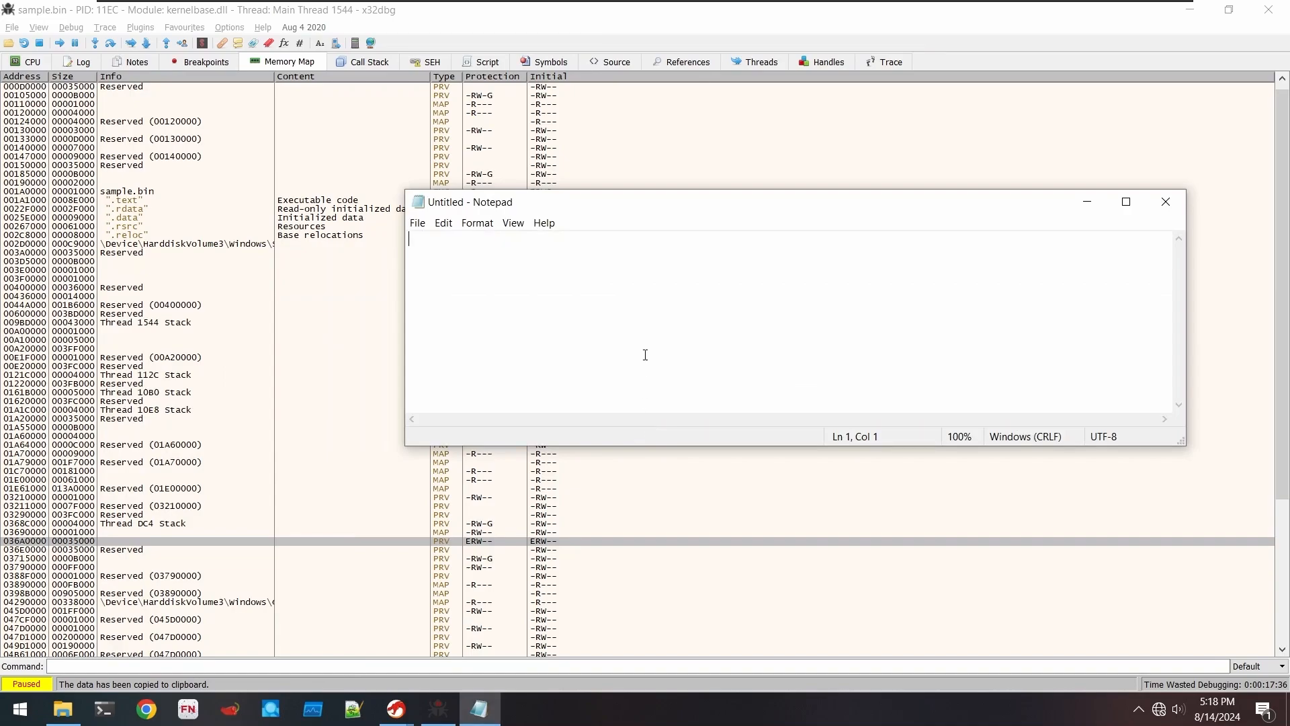
pyautogui.hotkey('ctrl', 'v')
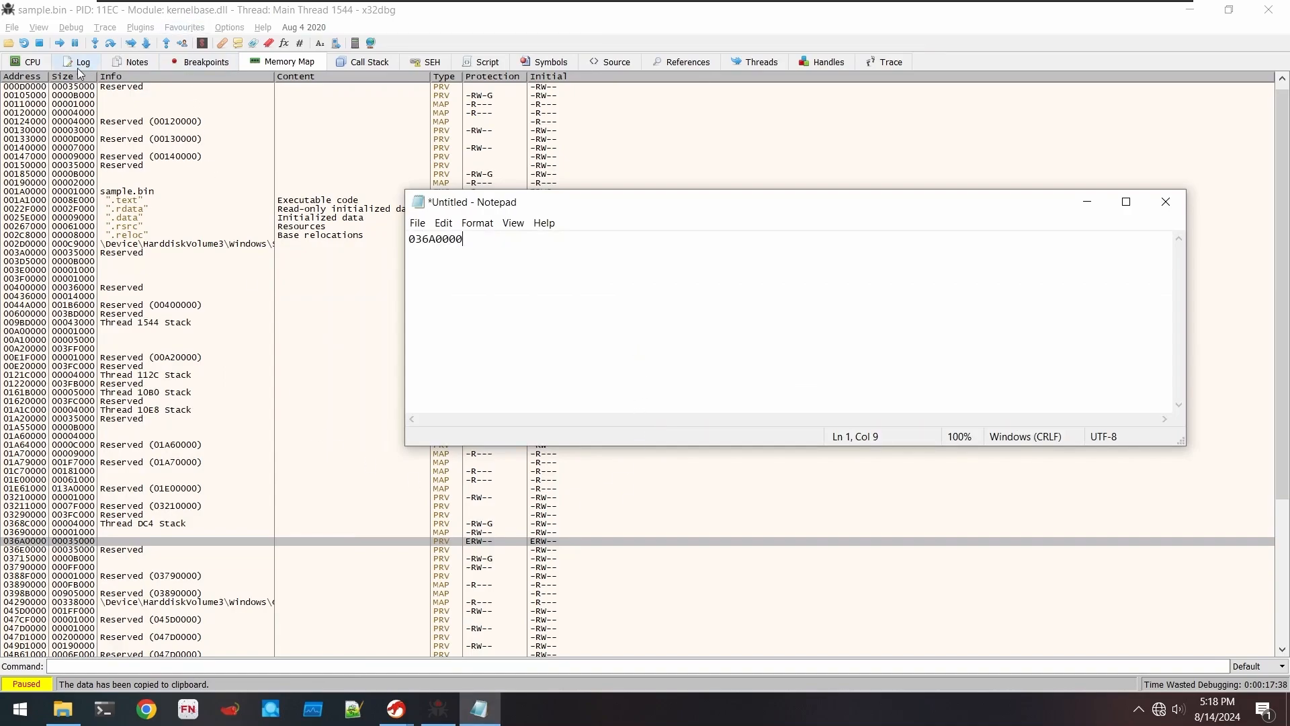
# - Resume x32dbg to the 770FB475 breakpoint and step over the mov esi,[ebp-4] instruction
pyautogui.click(22, 66)
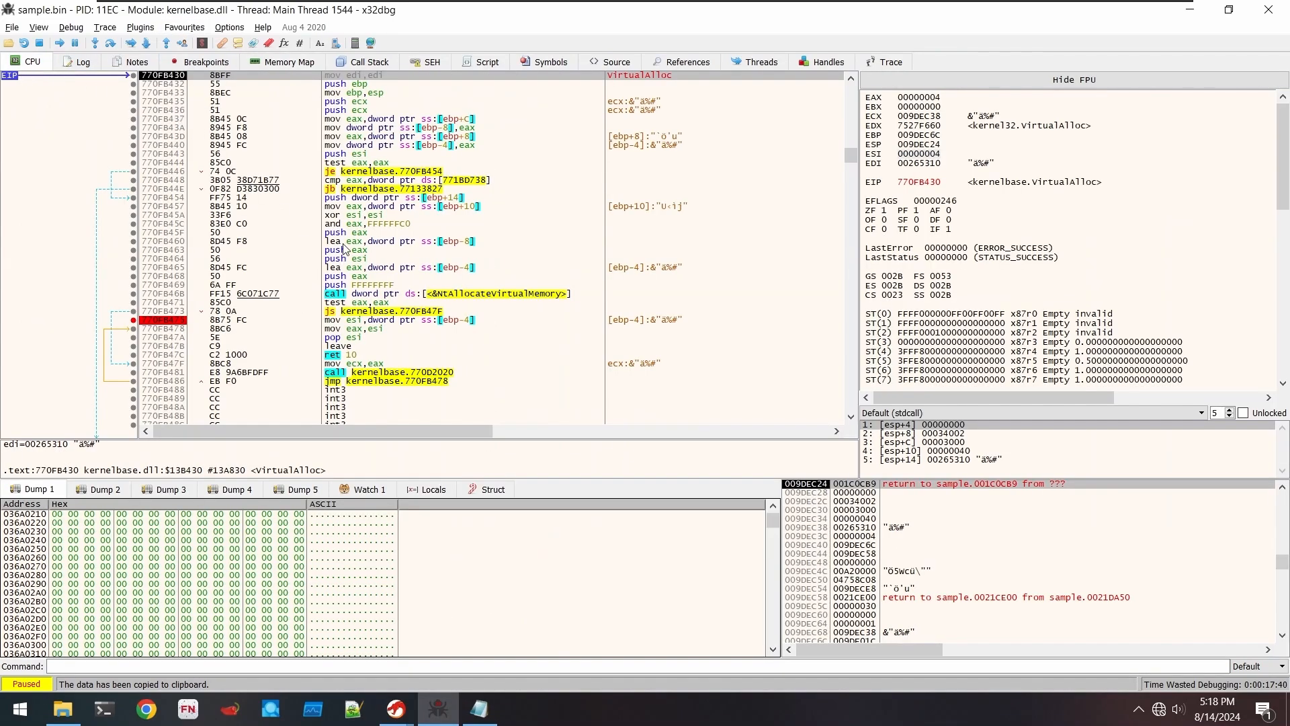
pyautogui.click(60, 43)
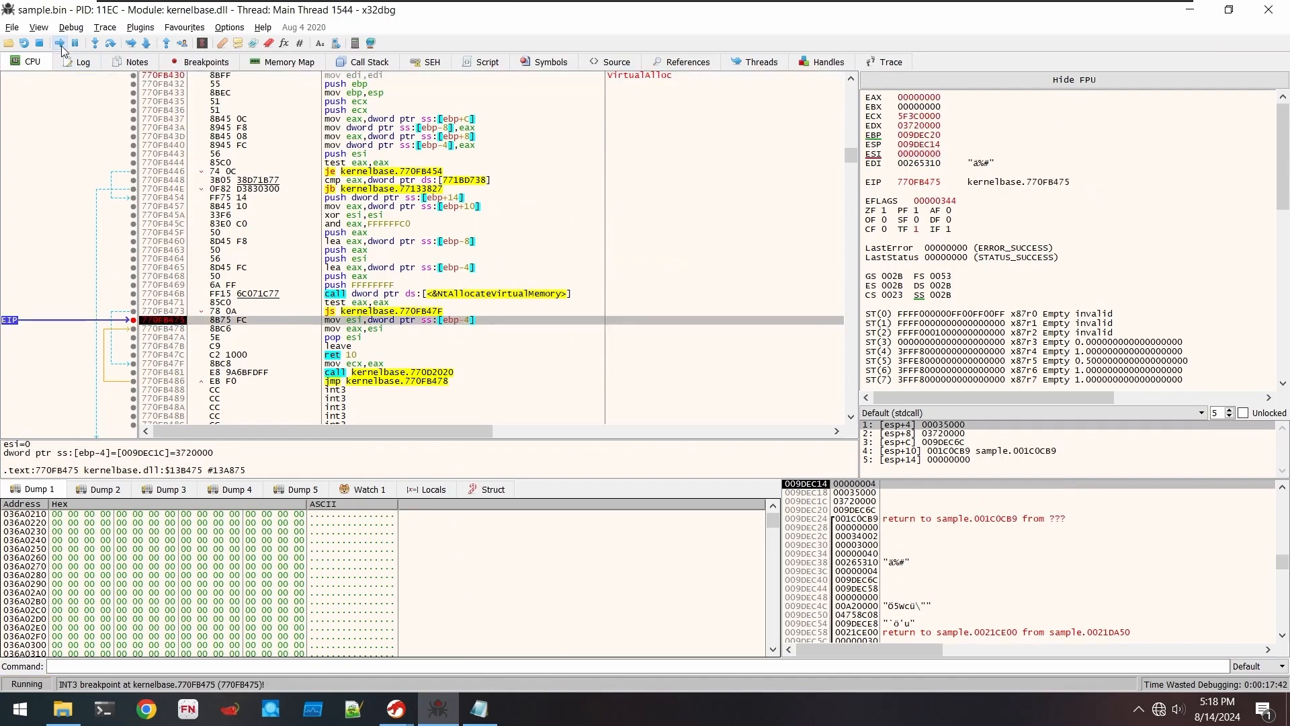
pyautogui.click(115, 44)
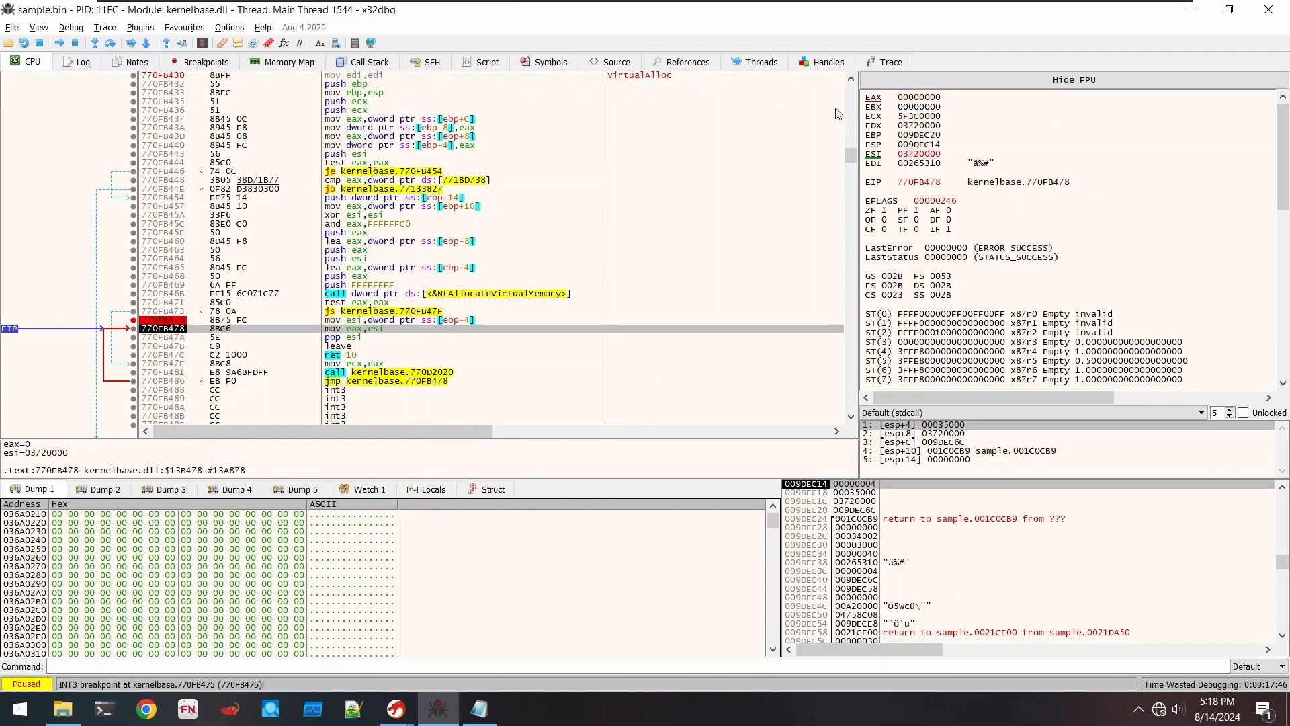
# - Copy the ESI value 03720000 onto a second line in Notepad and minimize the Notepad window
pyautogui.rightClick(918, 155)
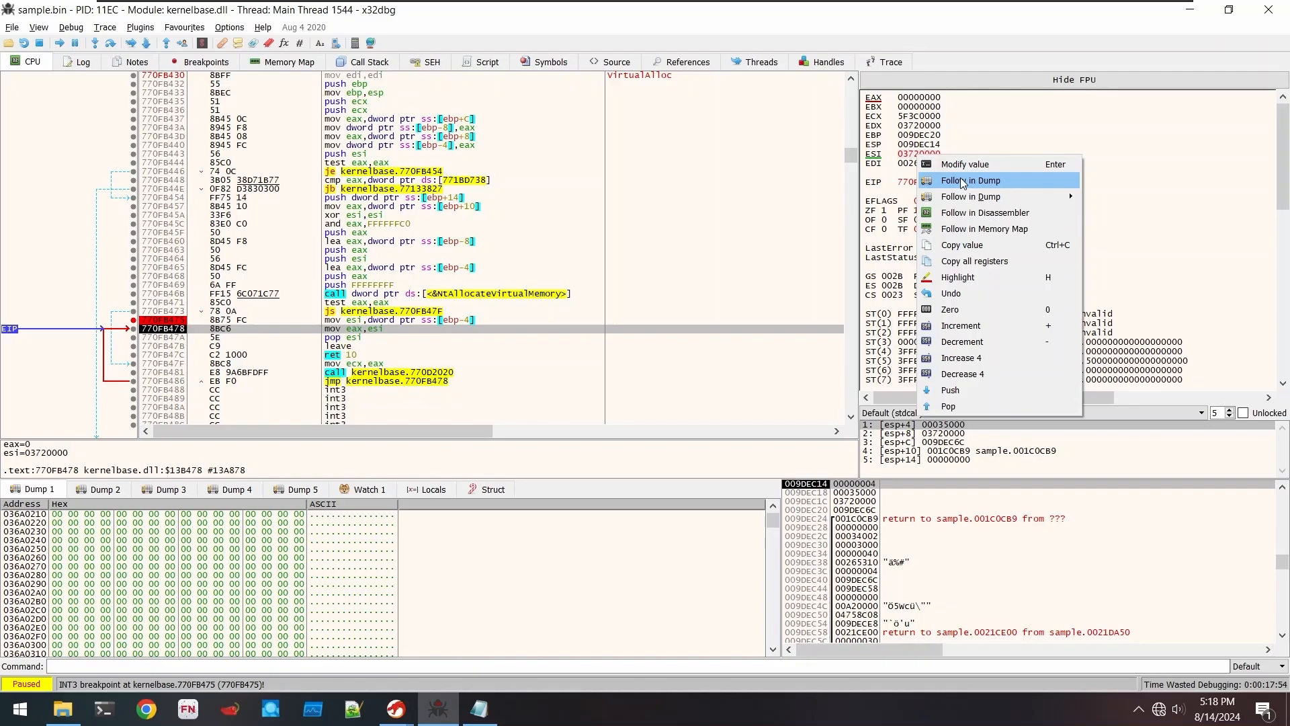
pyautogui.moveTo(983, 198)
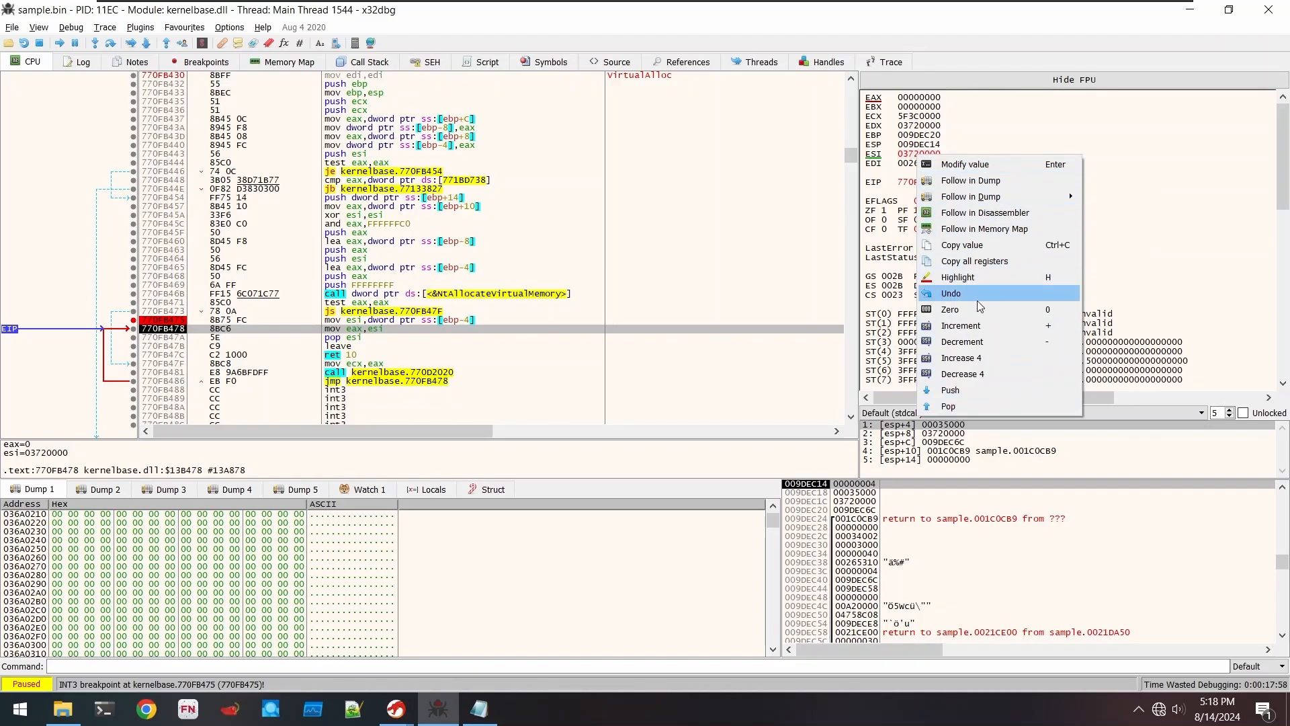
pyautogui.click(976, 252)
pyautogui.hotkey('alt', 'Tab')
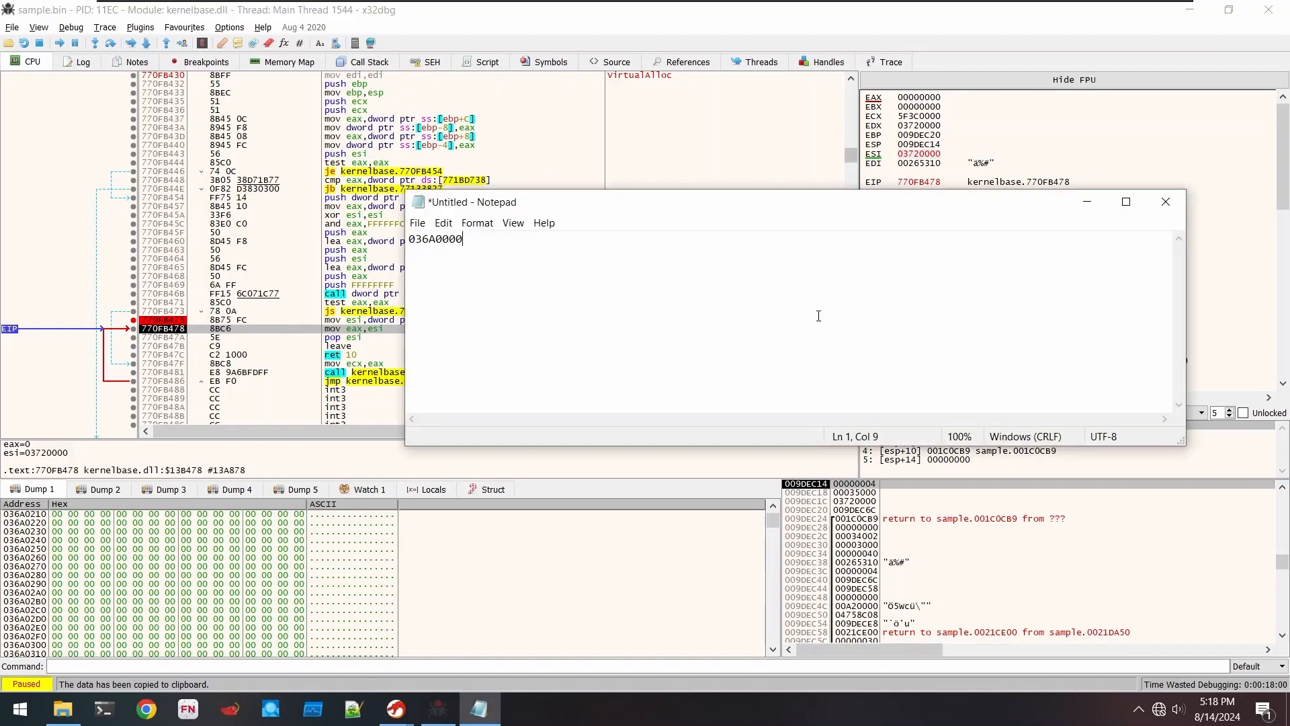
pyautogui.press('Return')
pyautogui.hotkey('ctrl', 'v')
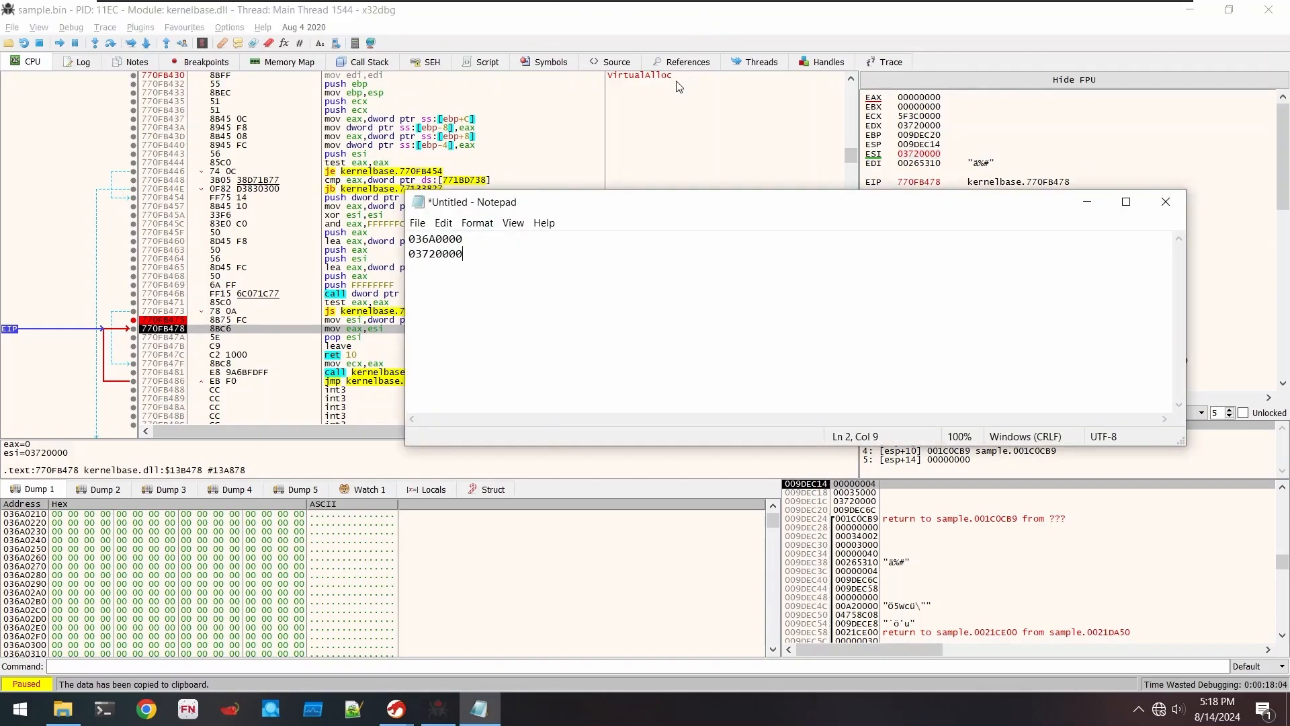
pyautogui.click(1086, 202)
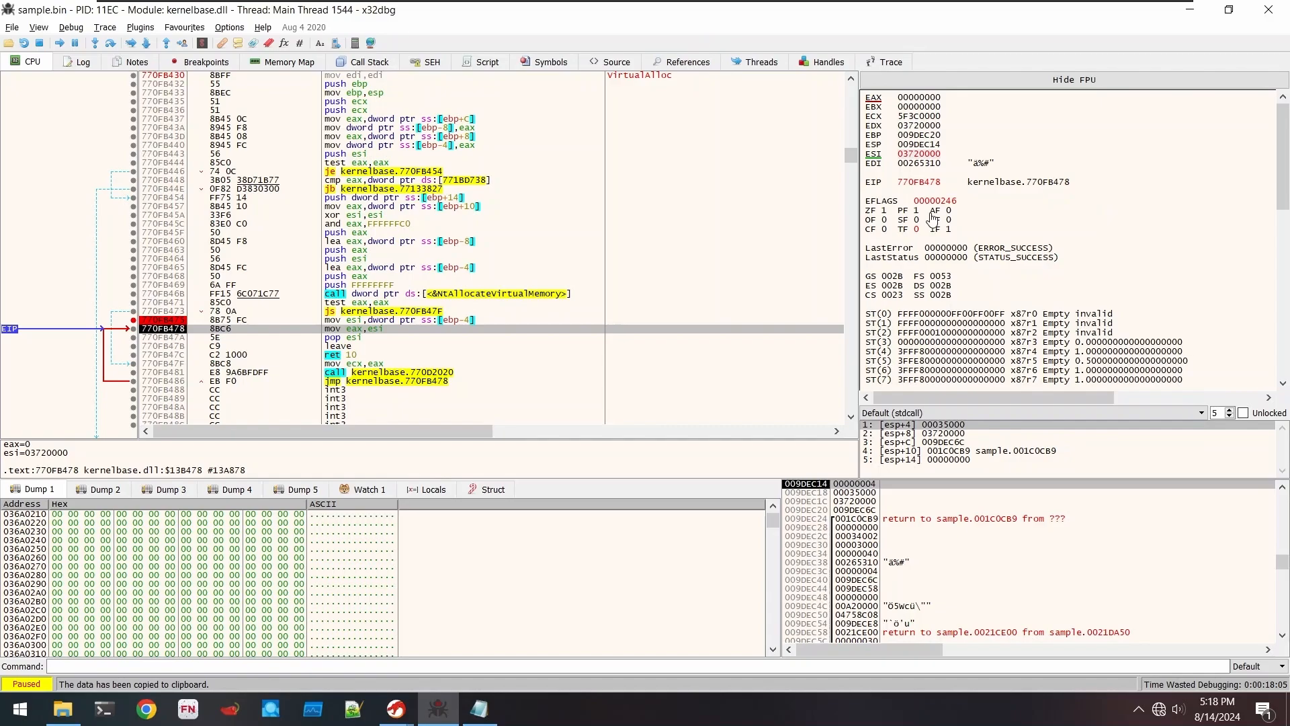
# - Follow the ESI address 03720000 in the dump and set a hardware execution breakpoint on its first byte
pyautogui.rightClick(912, 157)
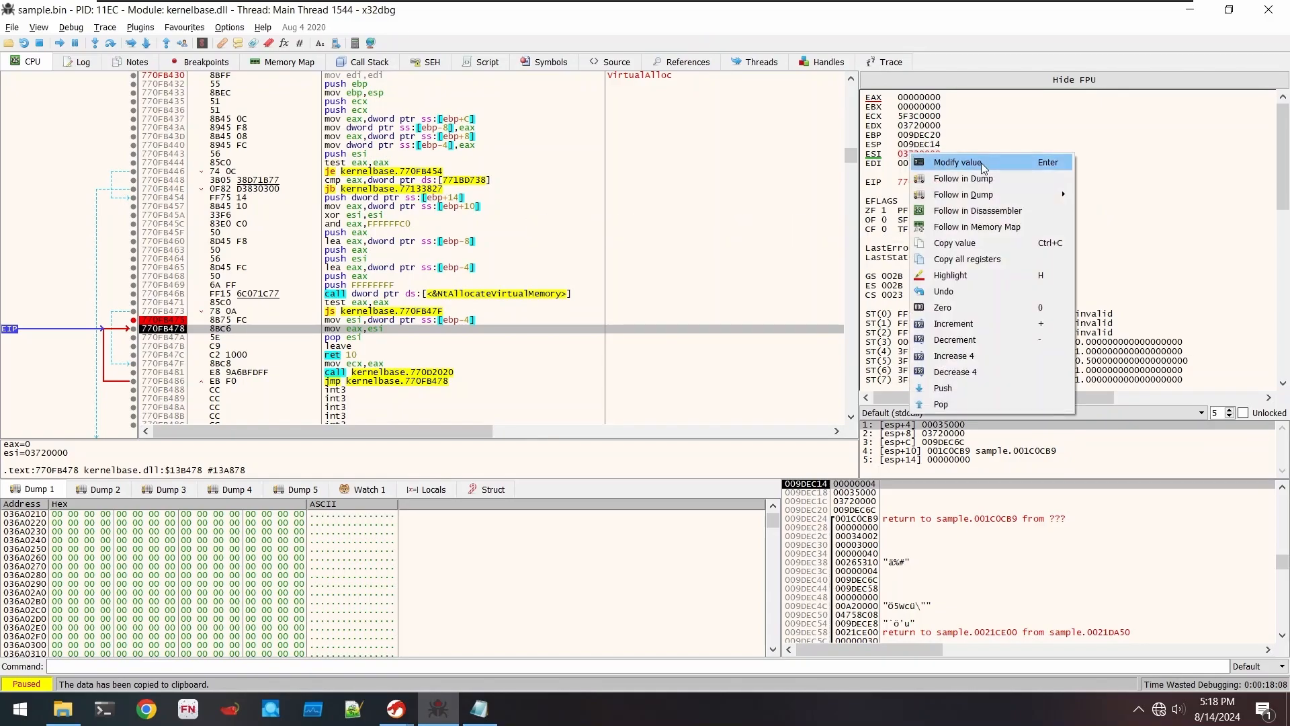
pyautogui.click(995, 184)
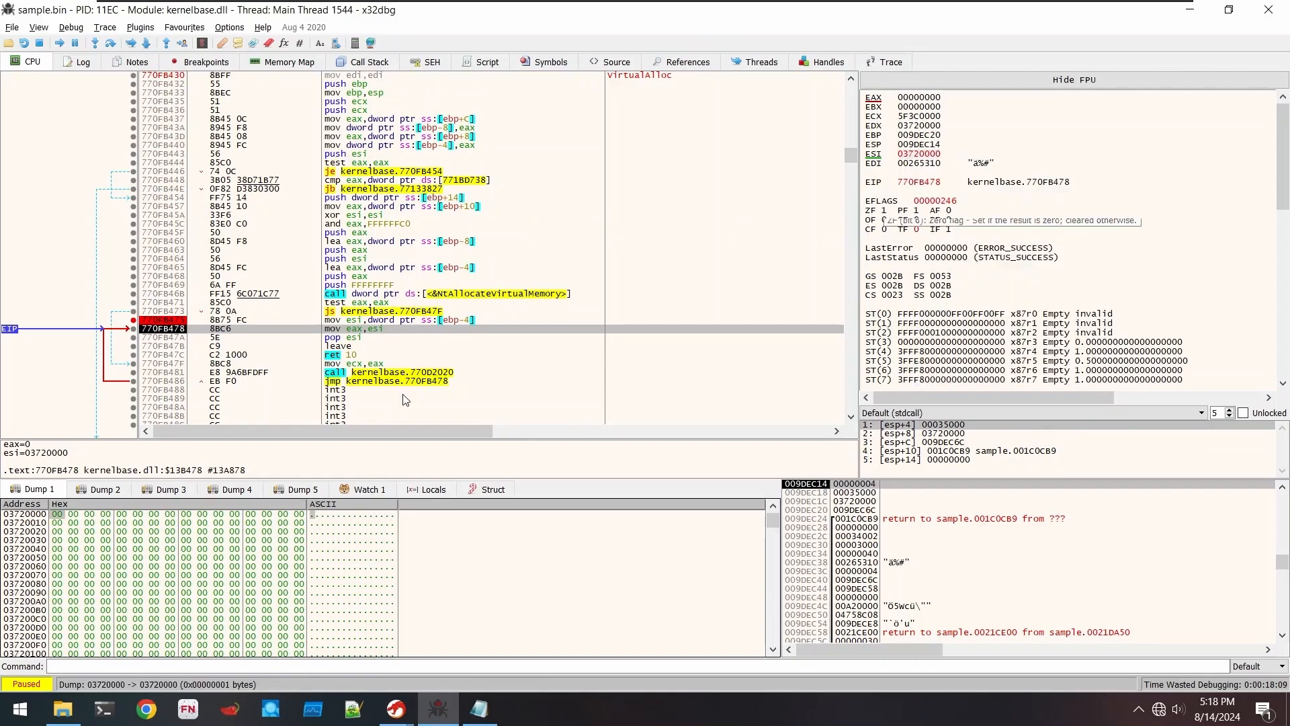
pyautogui.rightClick(82, 549)
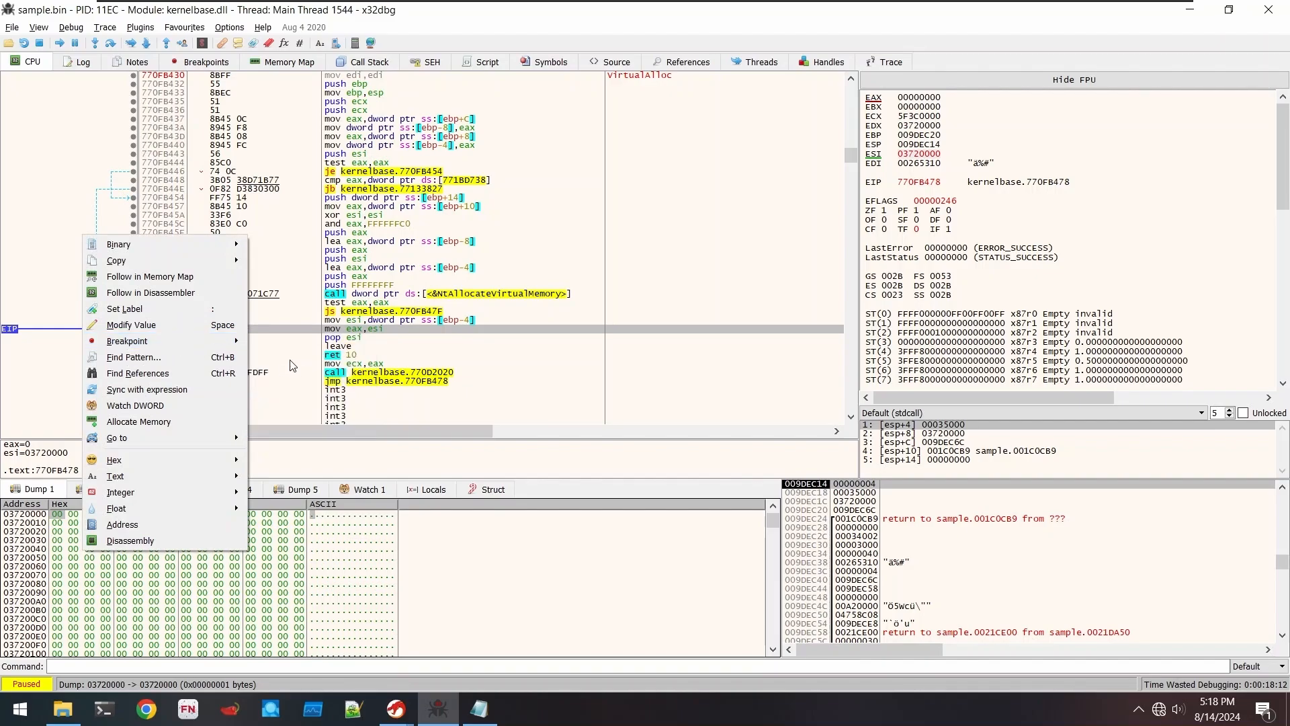
pyautogui.moveTo(227, 340)
pyautogui.click(346, 371)
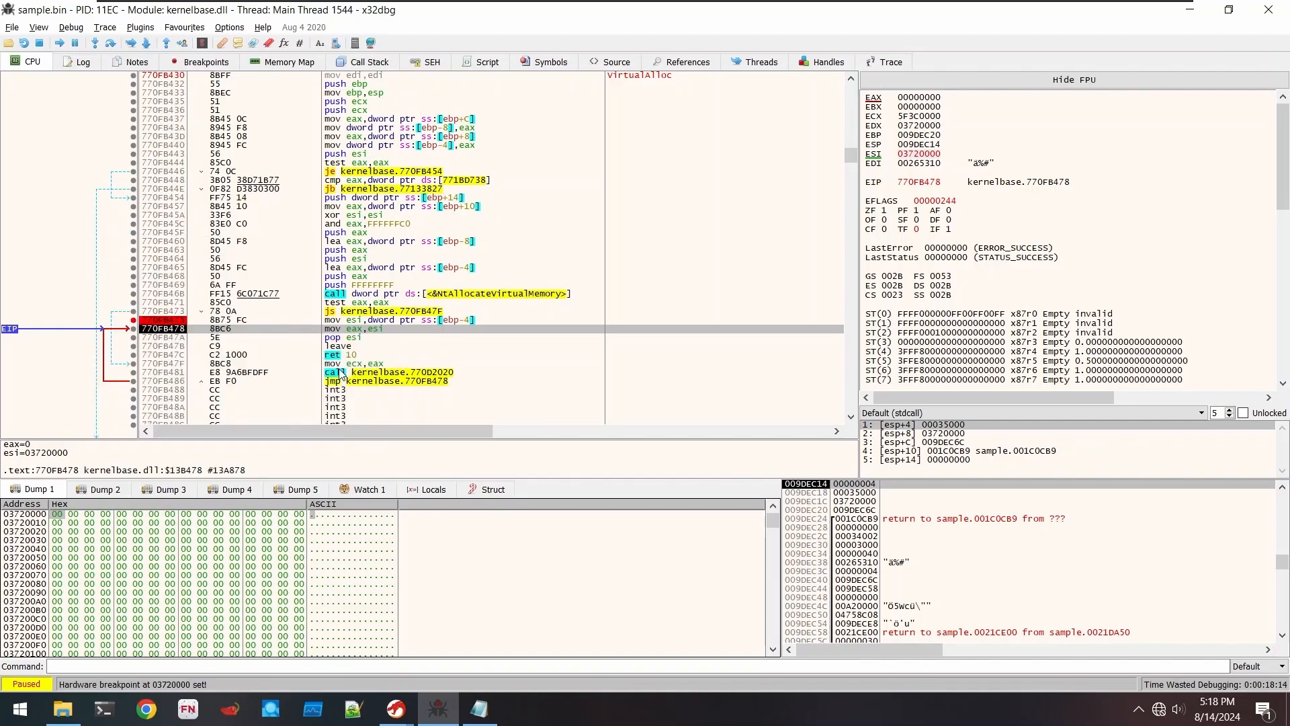
# - Check the breakpoint list and run the sample to the hardware breakpoint at 03720000
pyautogui.click(182, 65)
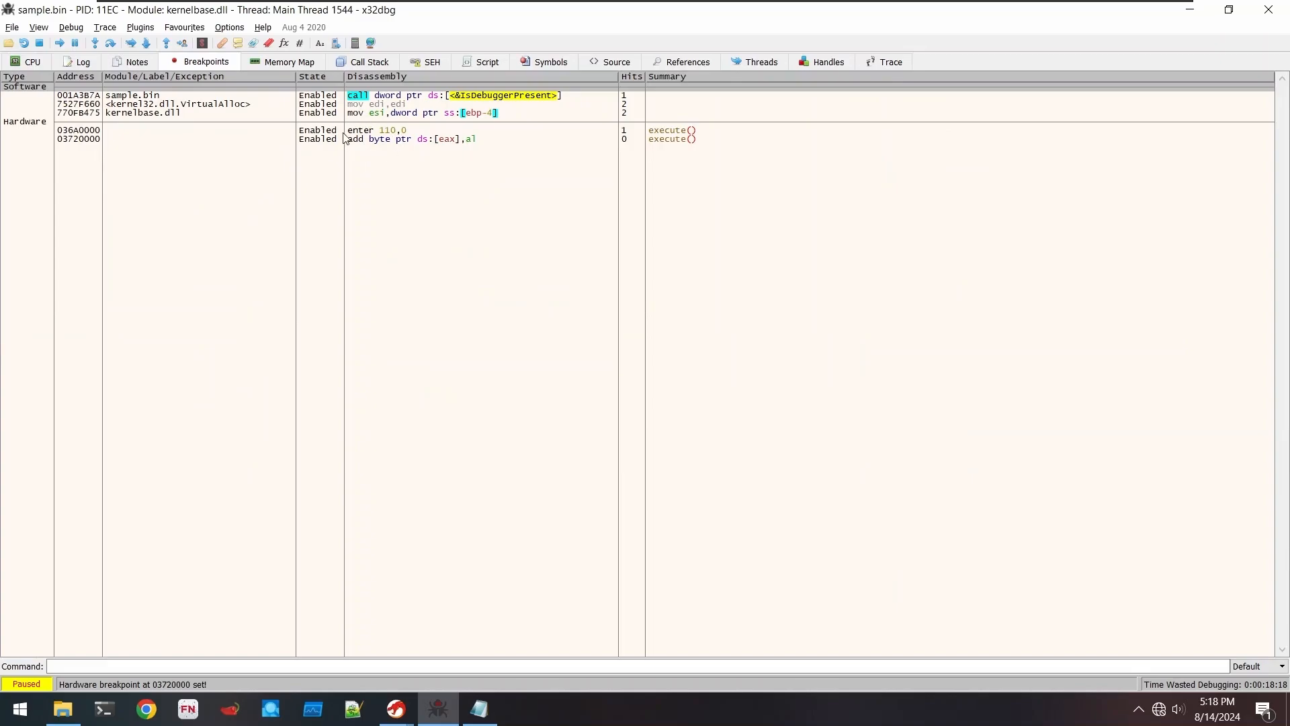
pyautogui.click(37, 63)
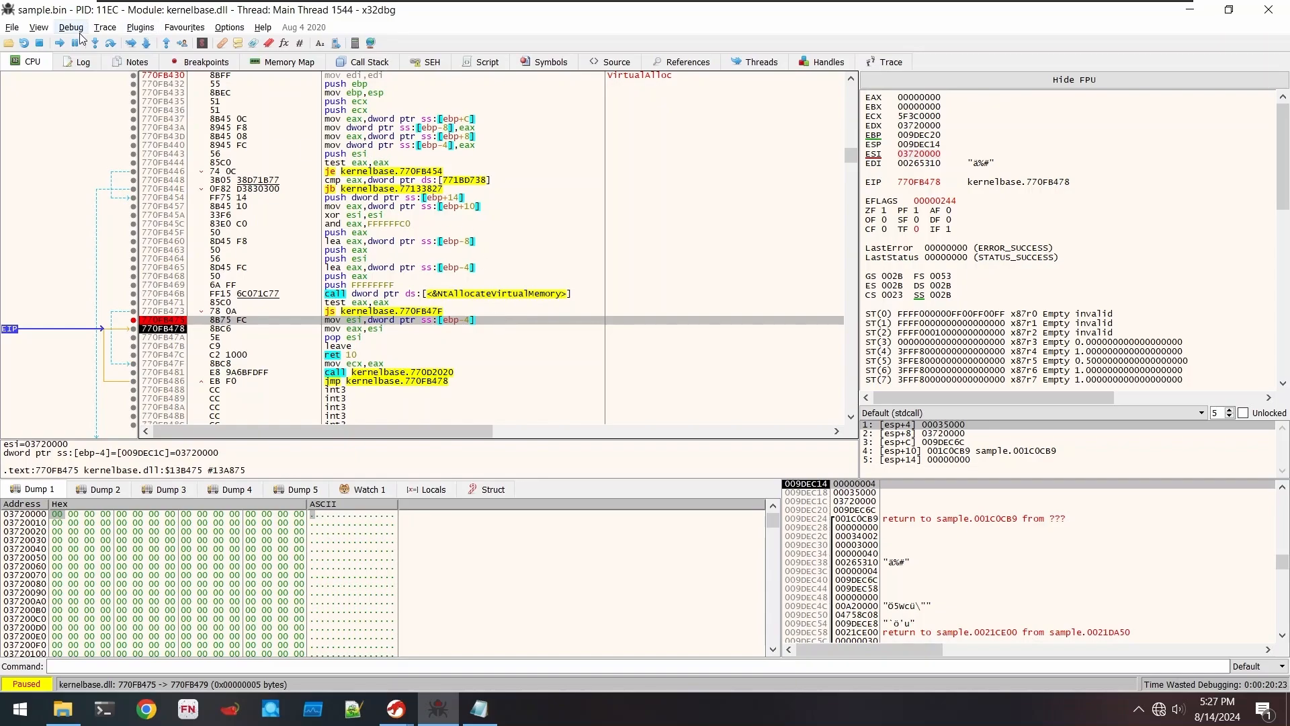
pyautogui.click(65, 46)
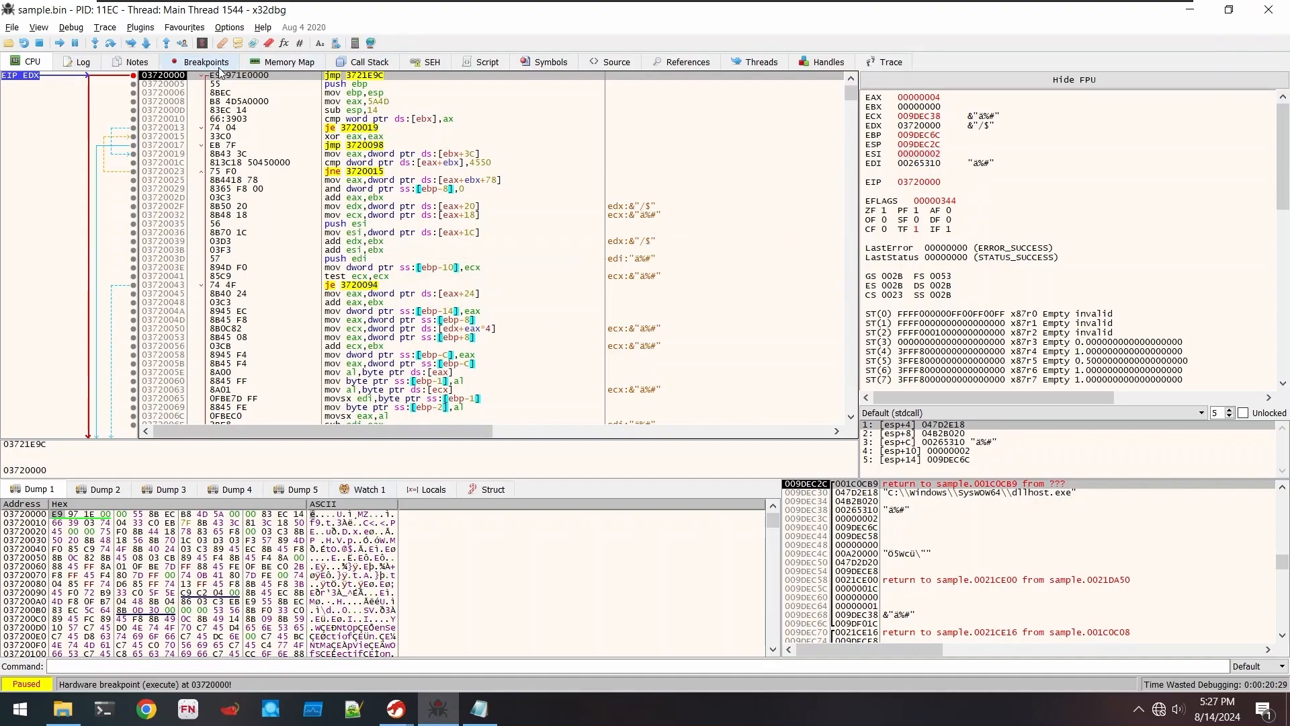
# - Check the 03720000 region in the x32dbg memory map, return to the disassembly, and review the addresses noted in Notepad
pyautogui.click(283, 62)
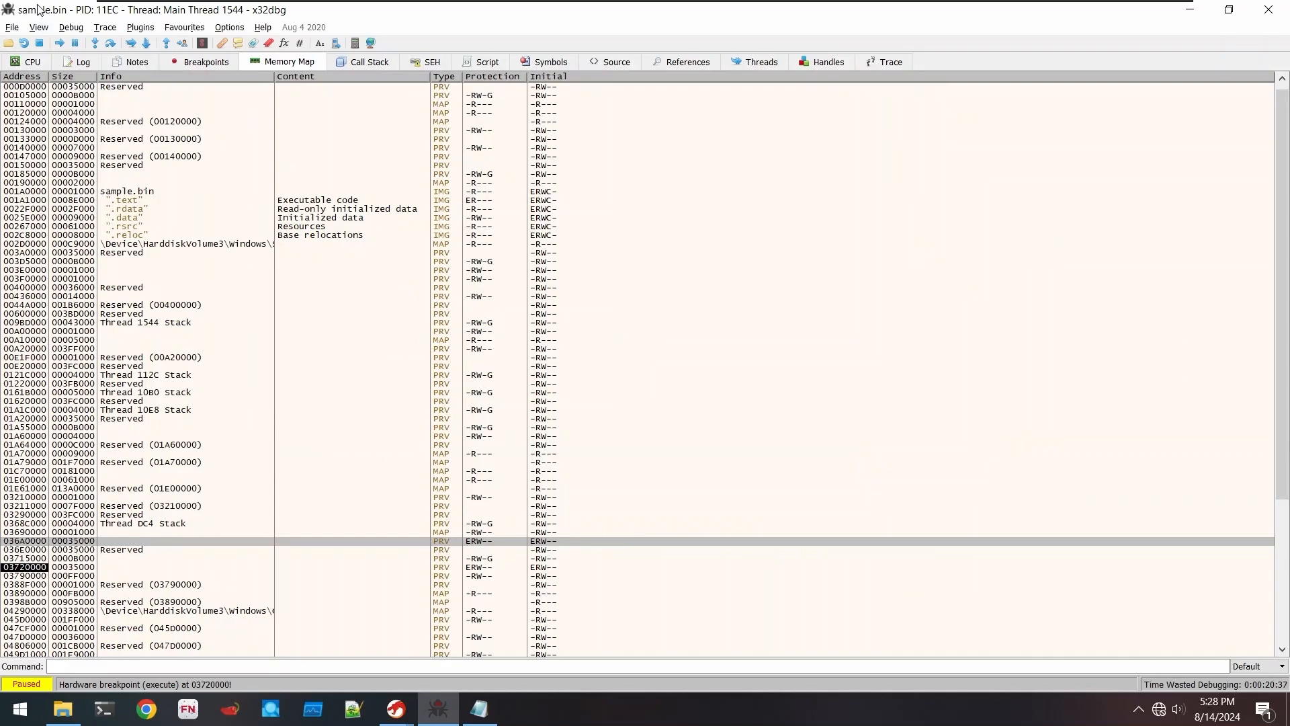
pyautogui.click(30, 61)
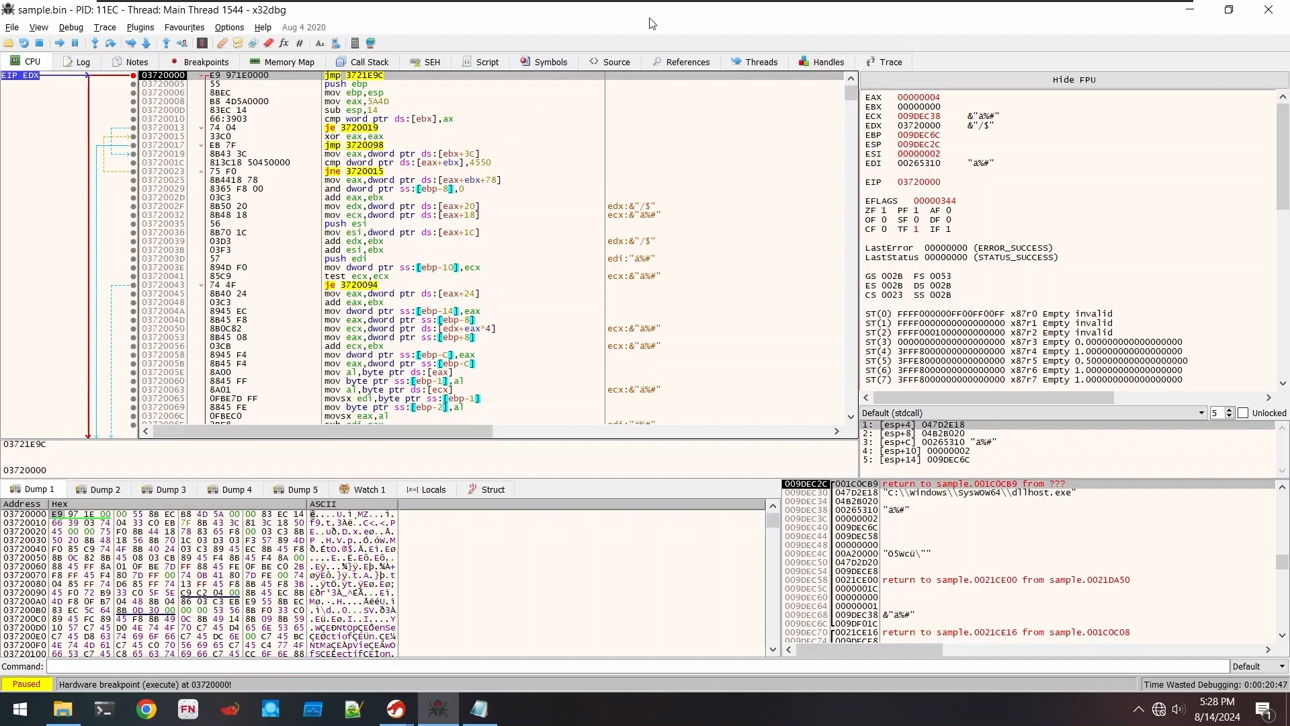
pyautogui.hotkey('alt', 'Tab')
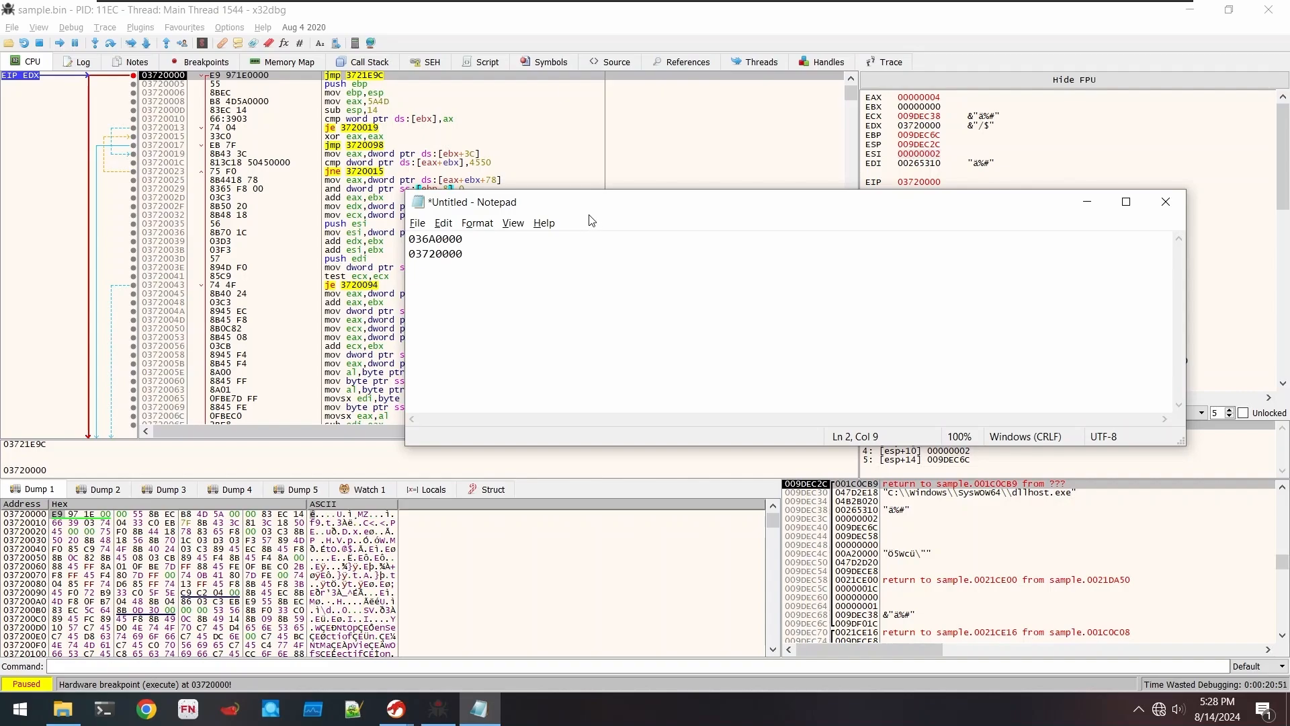
pyautogui.moveTo(590, 206); pyautogui.dragTo(599, 204)
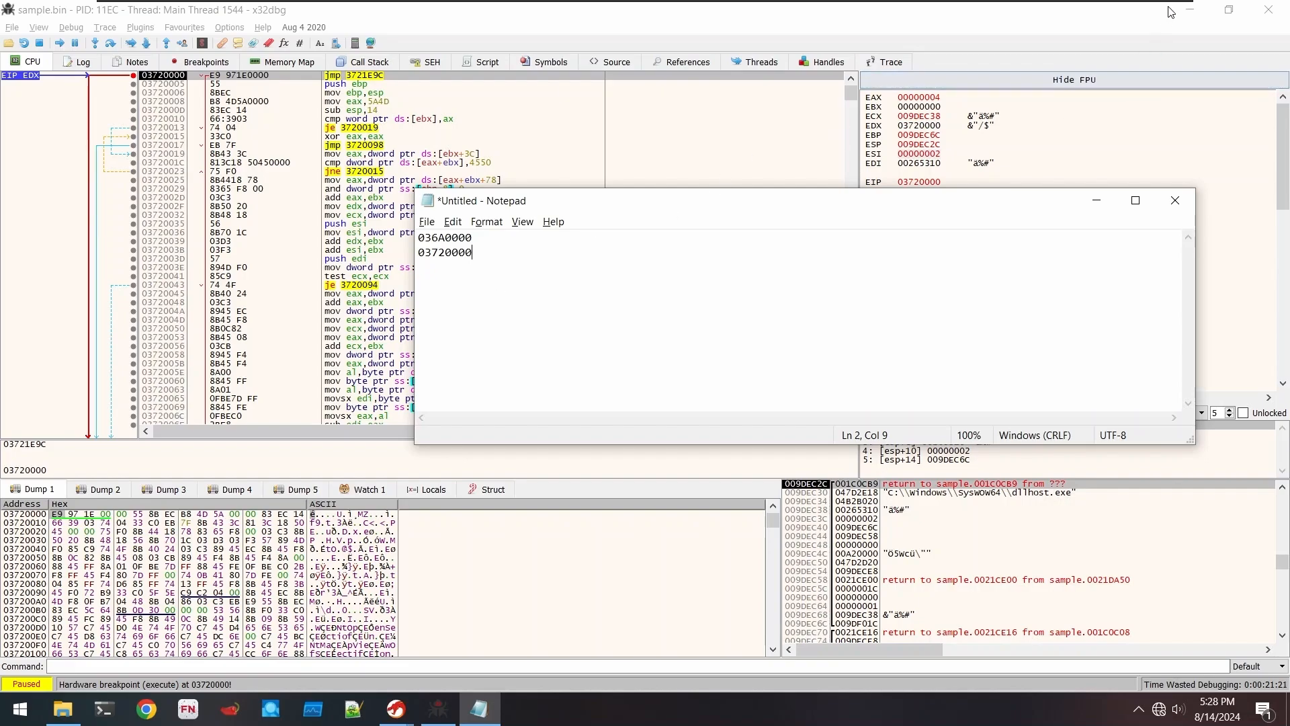
pyautogui.moveTo(487, 265); pyautogui.dragTo(407, 257)
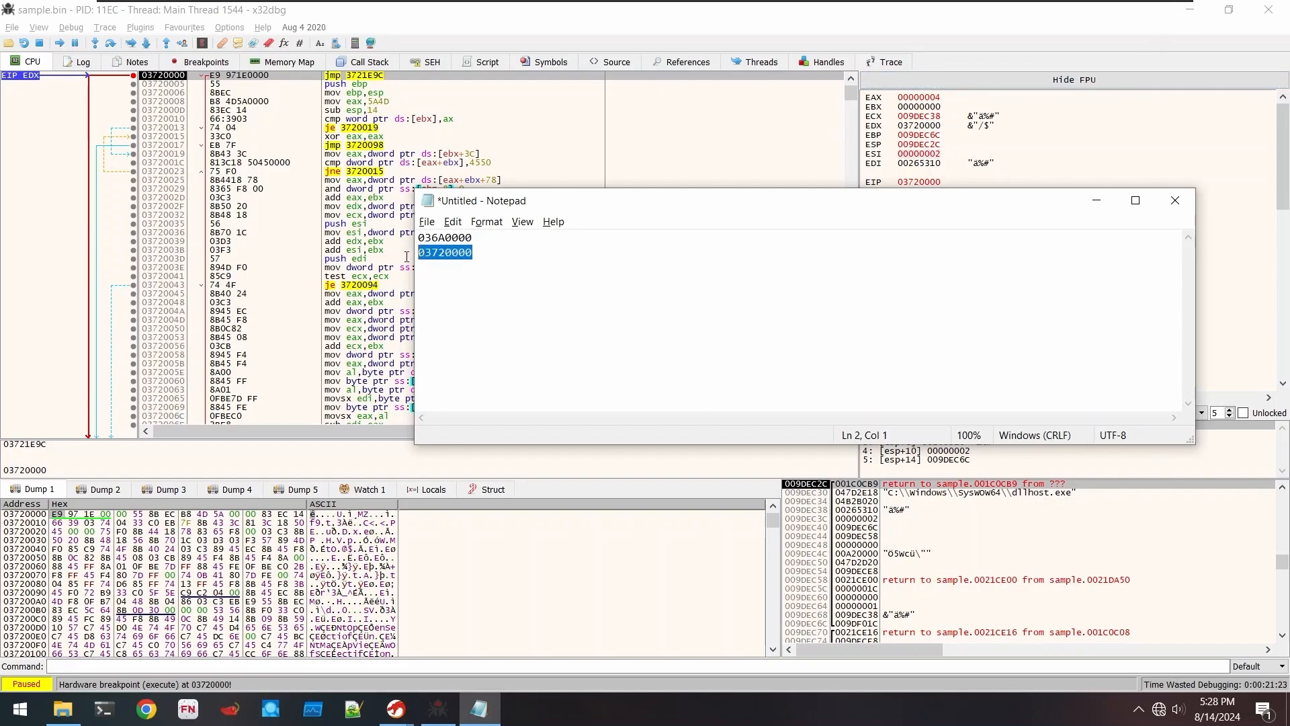
# - Minimize x32dbg, Ghidra and the file window to reach the desktop and launch Process Hacker 2
pyautogui.click(1187, 12)
pyautogui.click(1187, 12)
pyautogui.click(1187, 12)
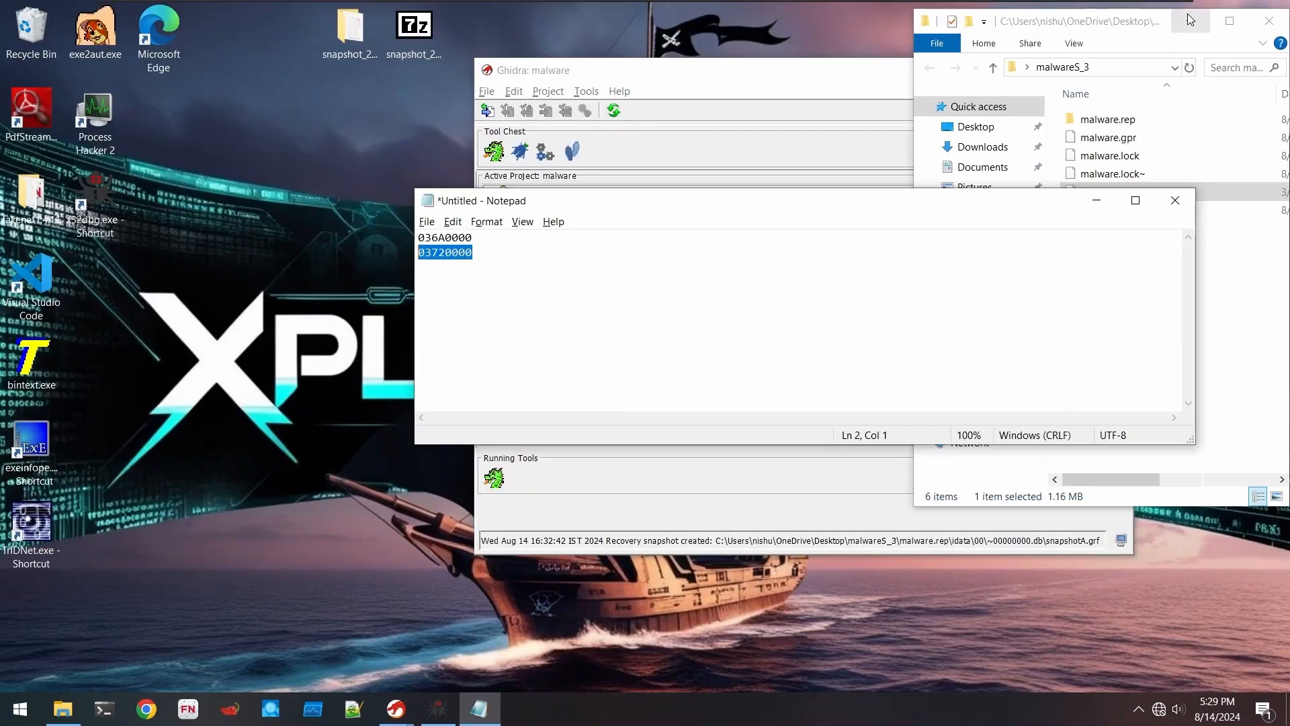
pyautogui.click(1187, 13)
pyautogui.click(1038, 70)
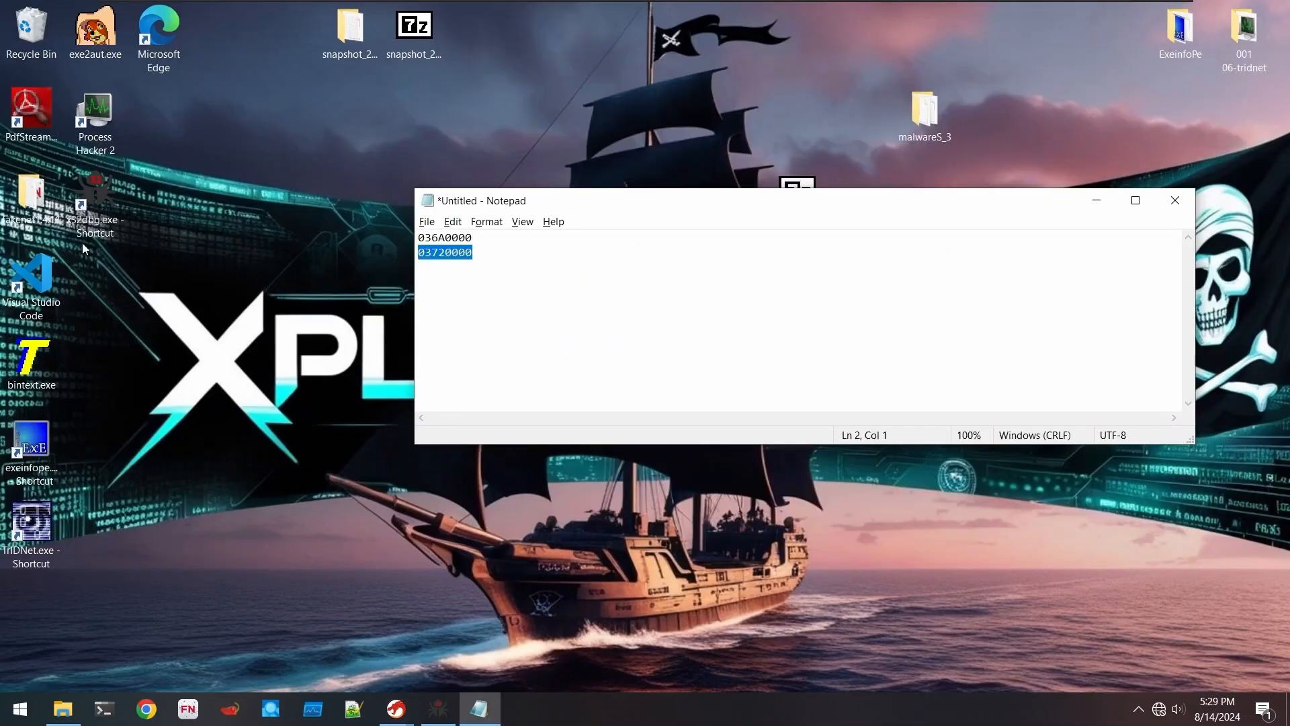
pyautogui.doubleClick(107, 143)
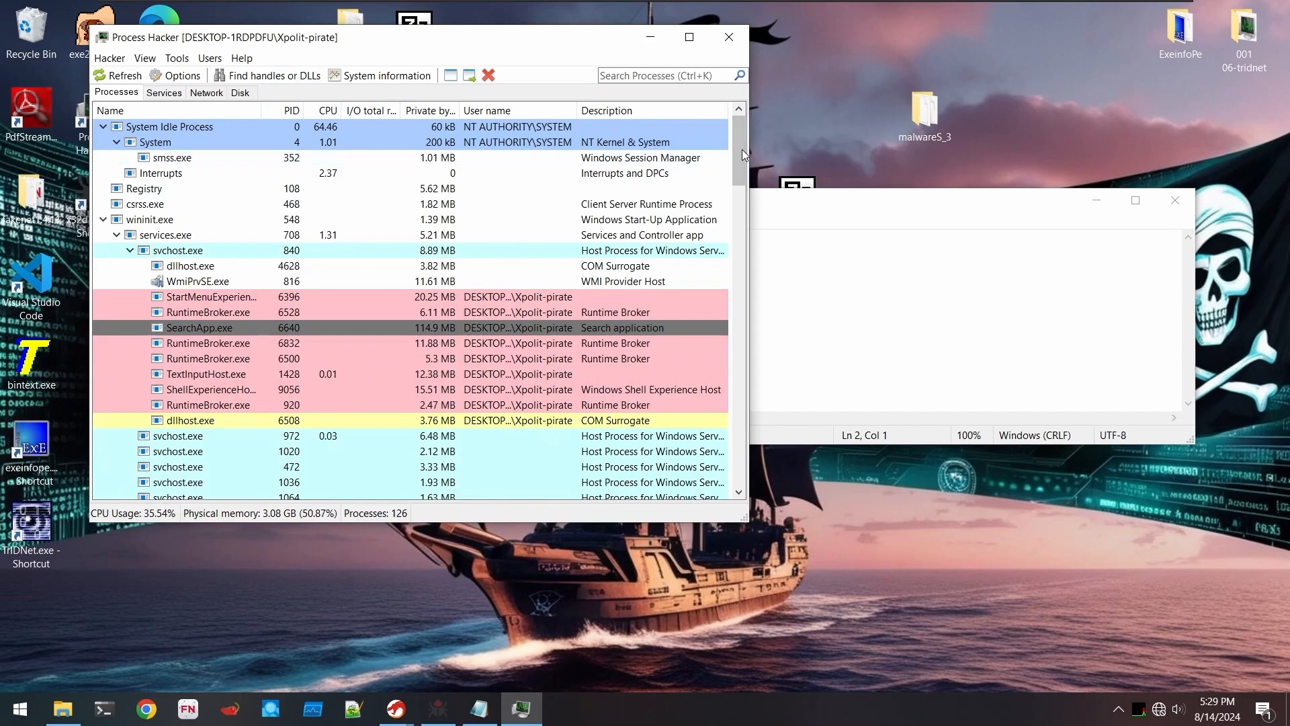
# - Open the properties of the sample.bin process under x32dbg.exe and display its memory regions in a maximized window
pyautogui.moveTo(742, 149); pyautogui.dragTo(710, 466)
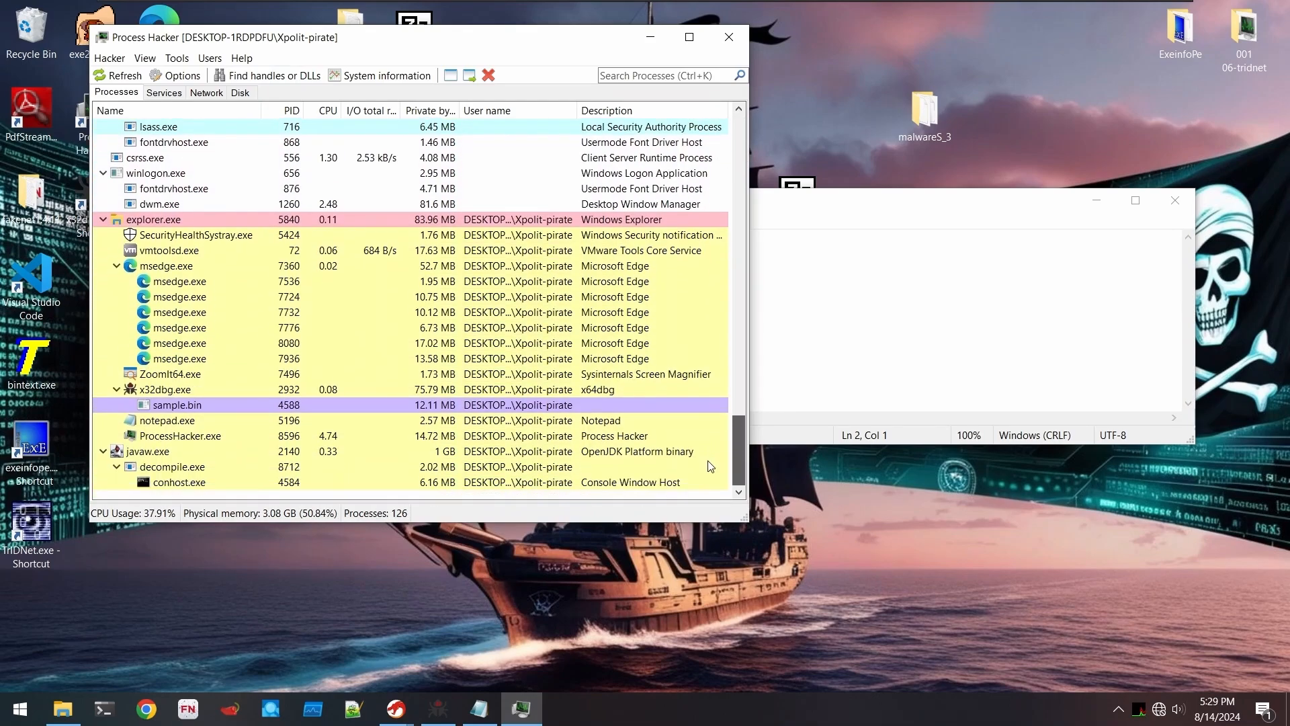
pyautogui.doubleClick(191, 405)
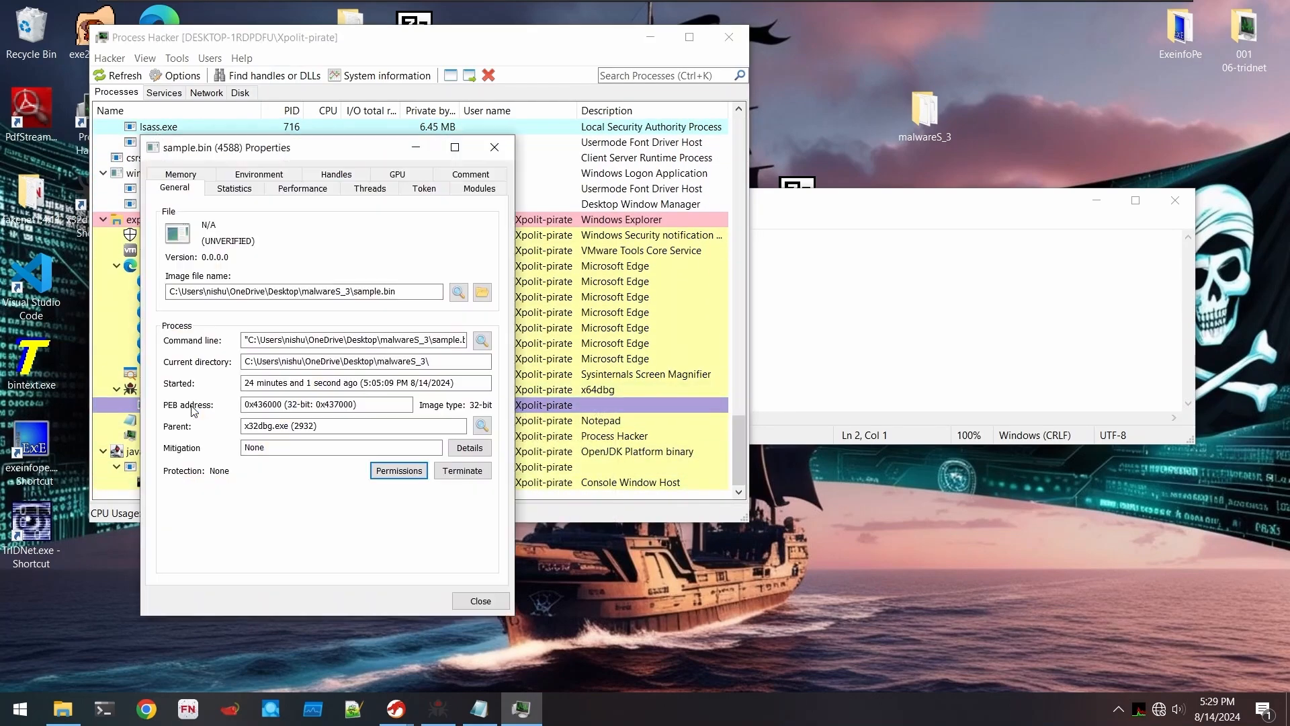
pyautogui.moveTo(280, 150); pyautogui.dragTo(282, 131)
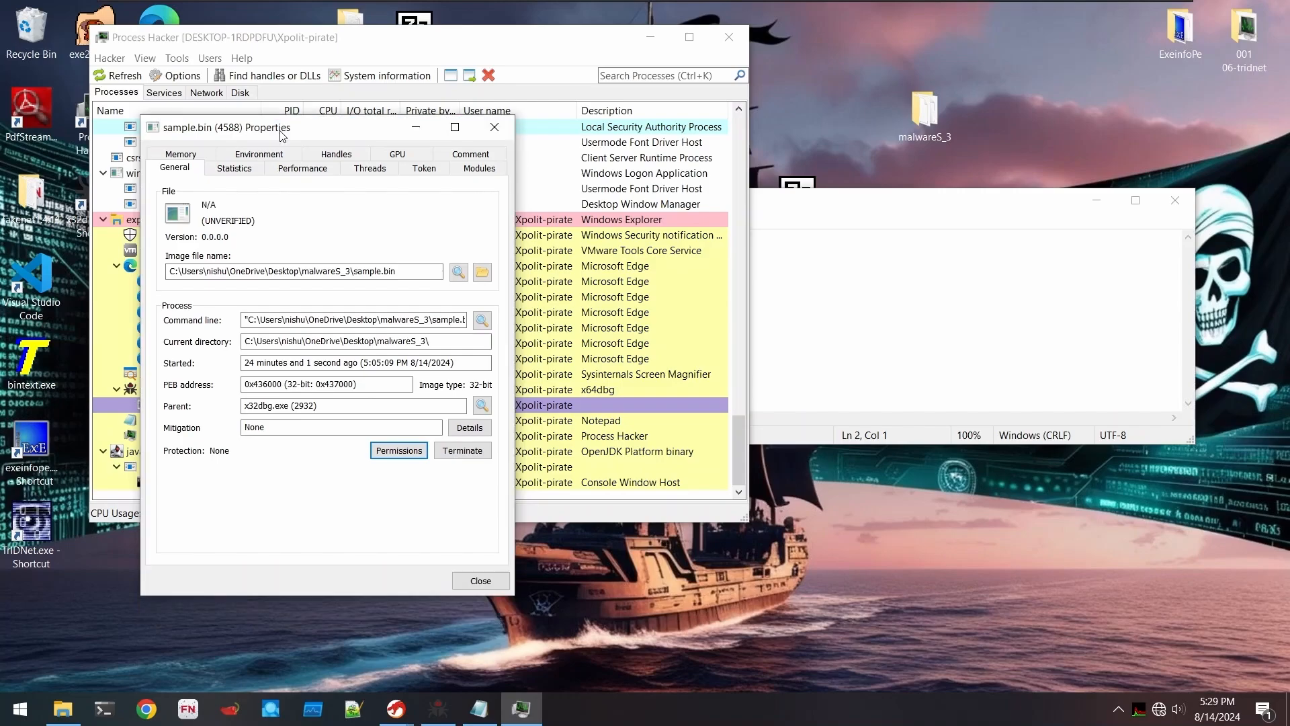
pyautogui.click(185, 156)
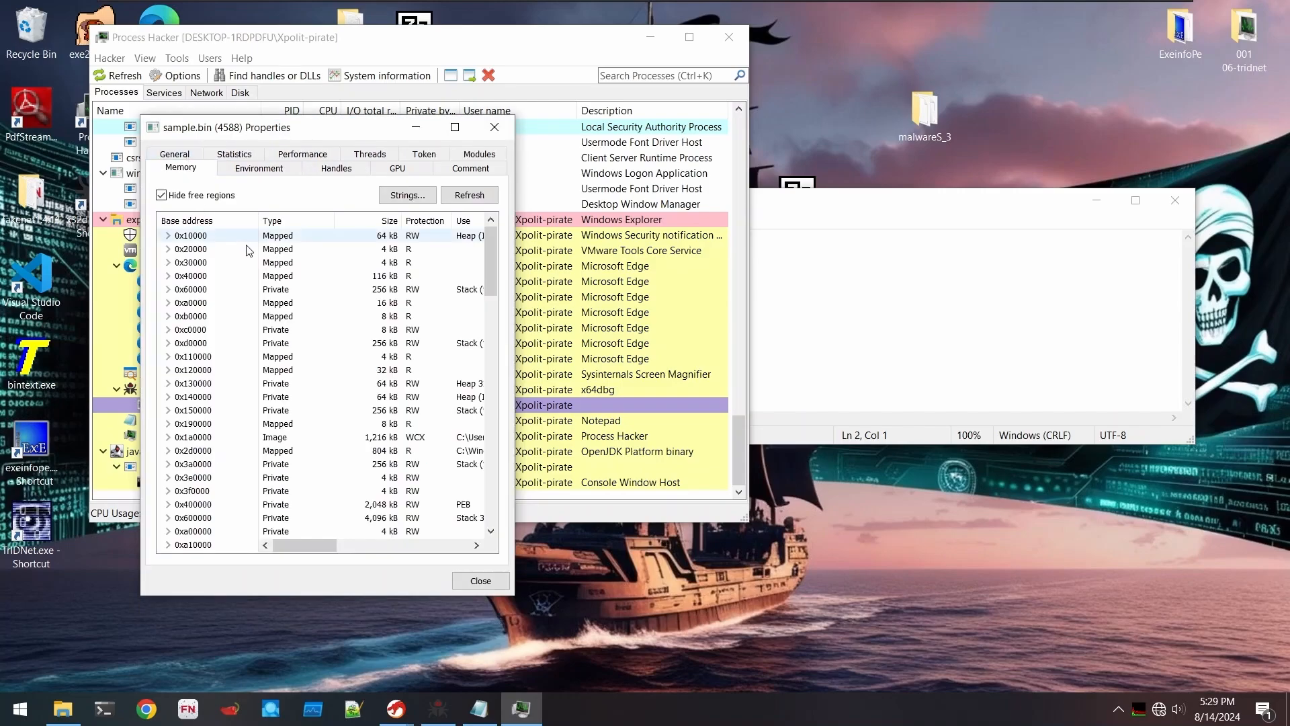
pyautogui.click(455, 127)
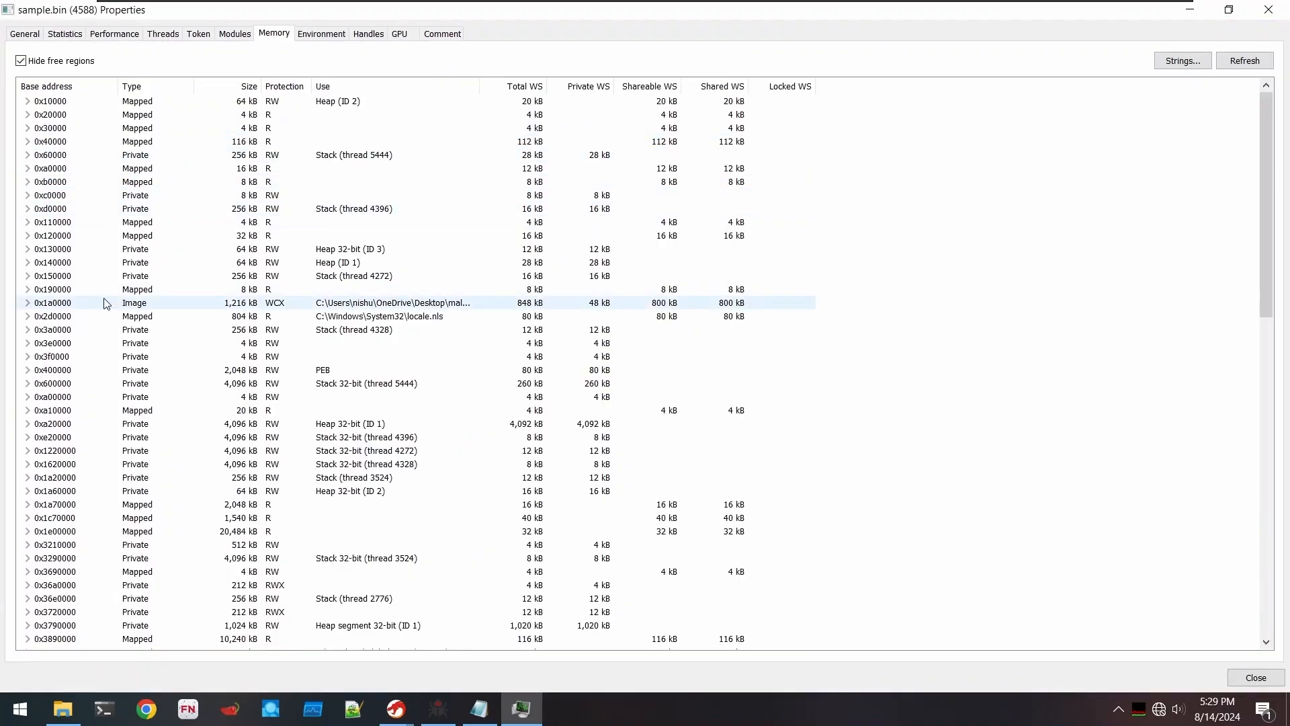
# - Expand the 0x3720000 and 0x36a0000 memory regions, matching them against the addresses noted in Notepad
pyautogui.hotkey('alt', 'Tab')
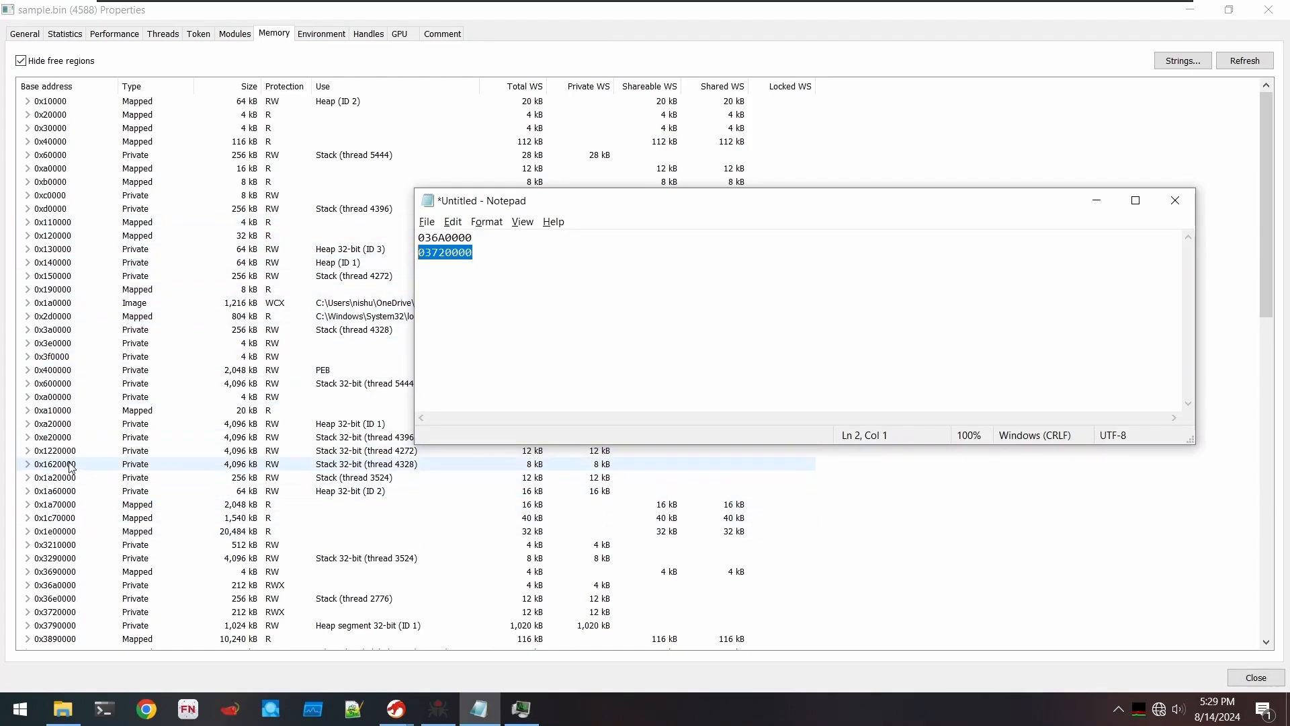
pyautogui.click(27, 611)
pyautogui.scroll(-1, 148, 591)
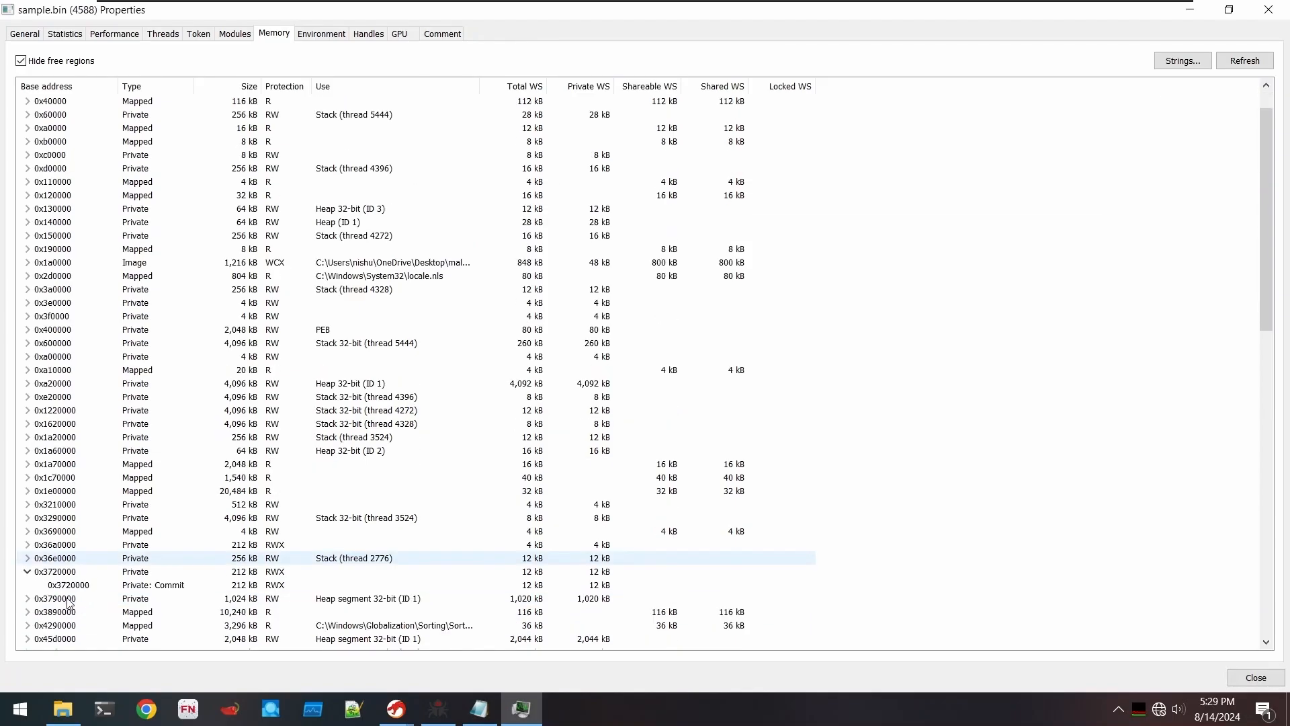
pyautogui.click(148, 585)
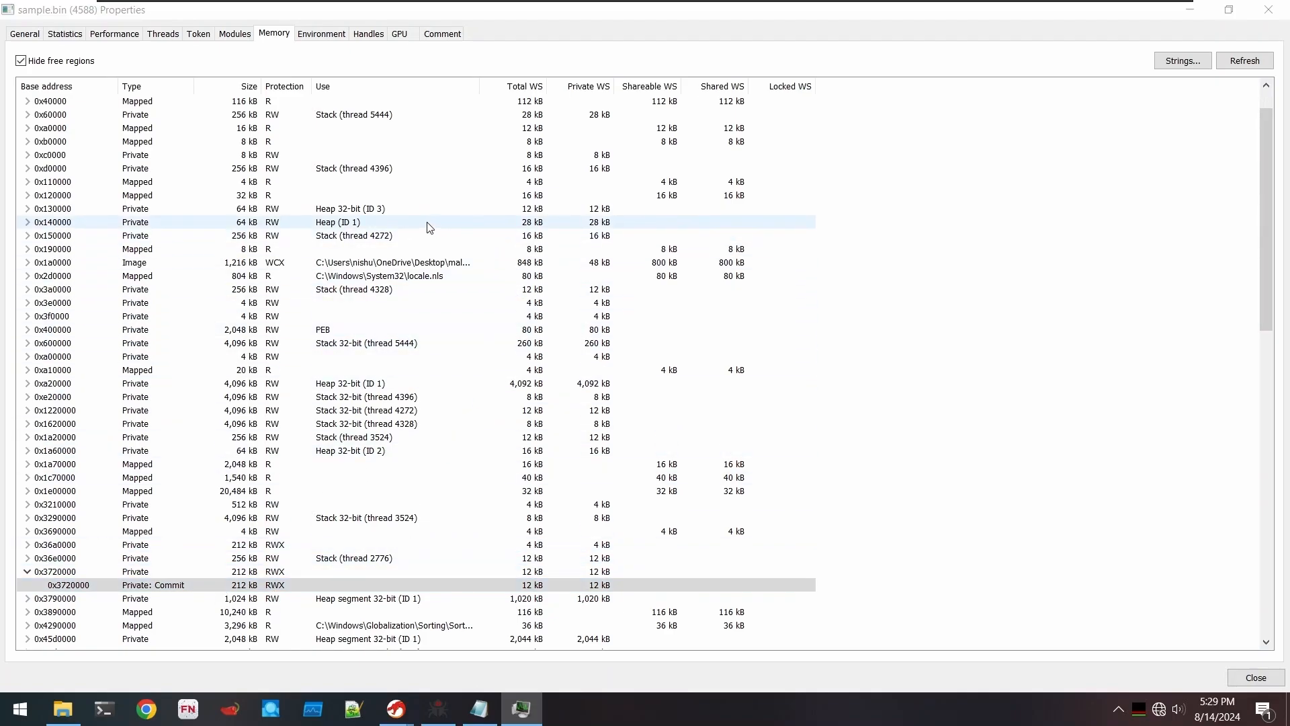
pyautogui.hotkey('alt', 'Tab')
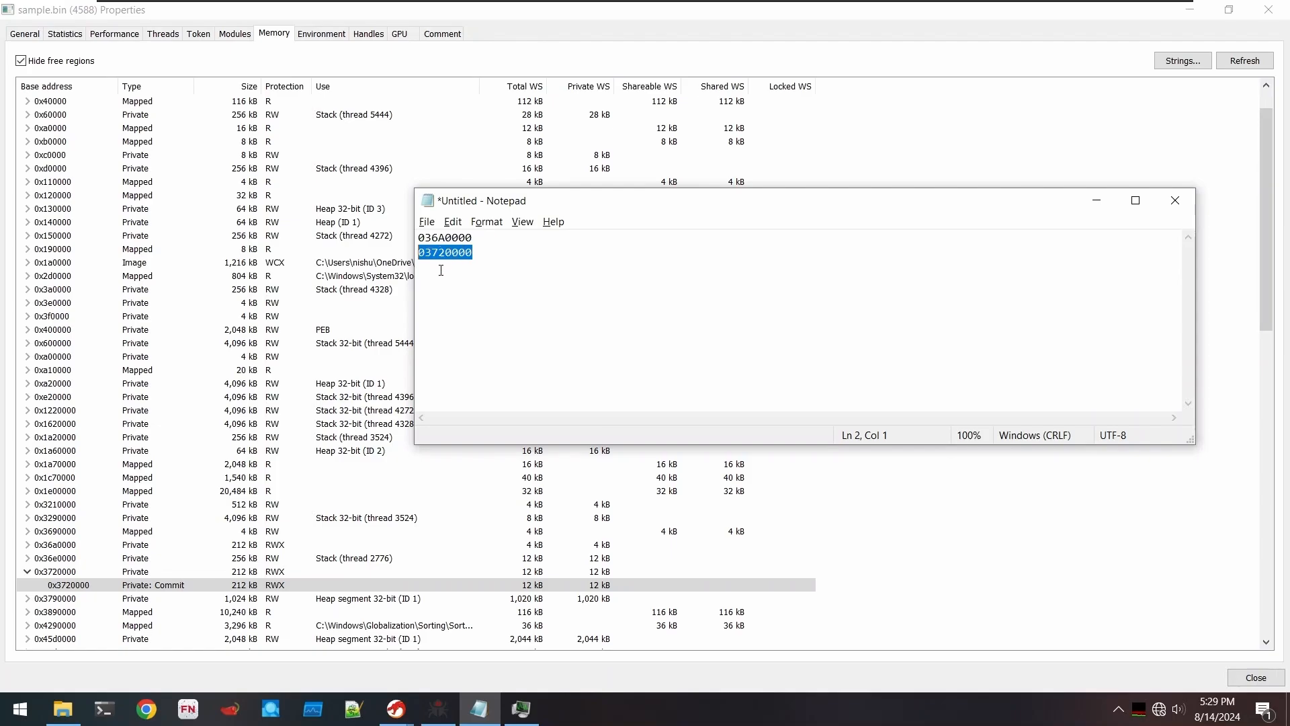
pyautogui.click(27, 545)
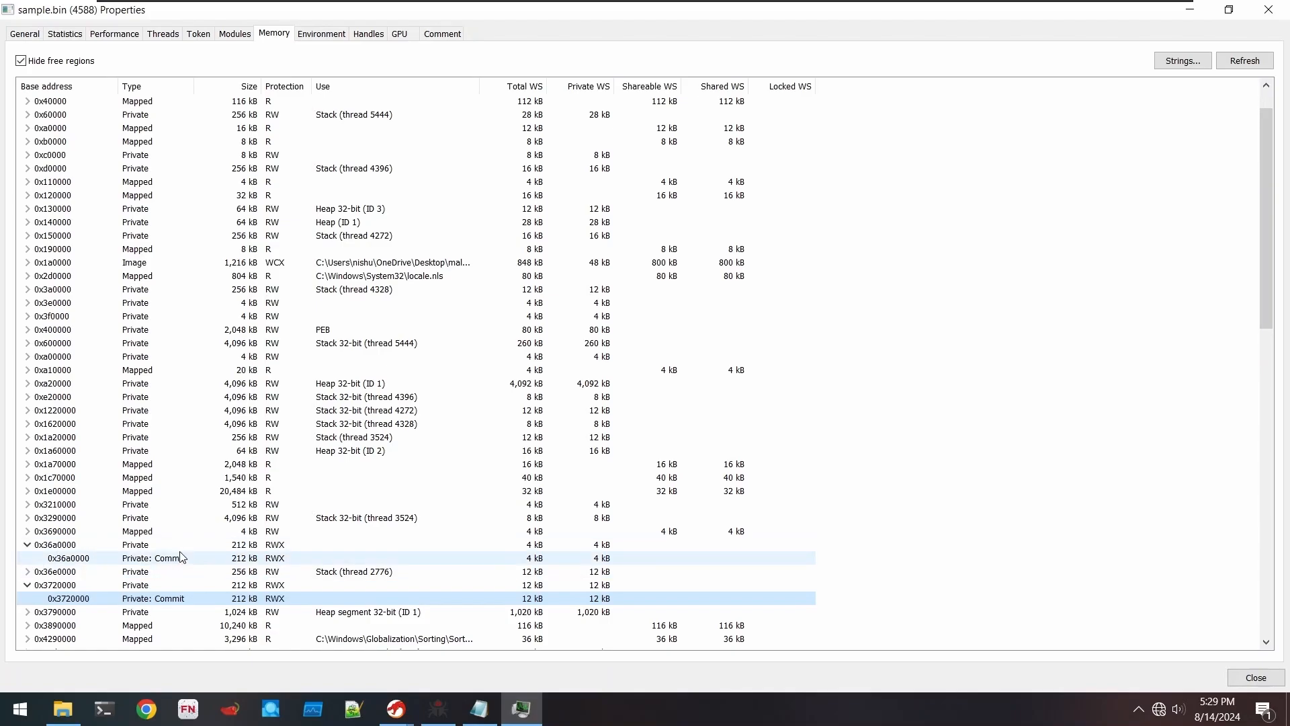
# - Open the committed memory at 0x3720000 and 0x36a0000 side by side to compare their bytes, then close the 0x36a0000 view
pyautogui.doubleClick(209, 603)
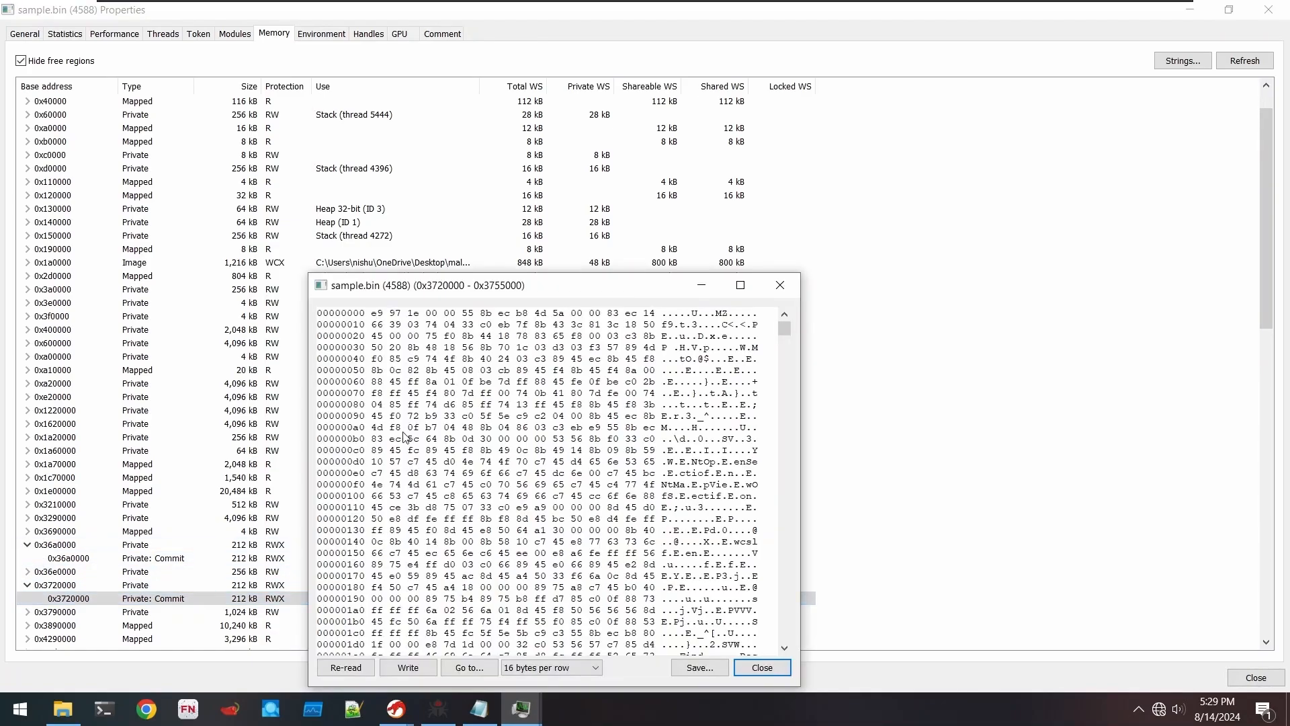
pyautogui.moveTo(446, 300); pyautogui.dragTo(640, 149)
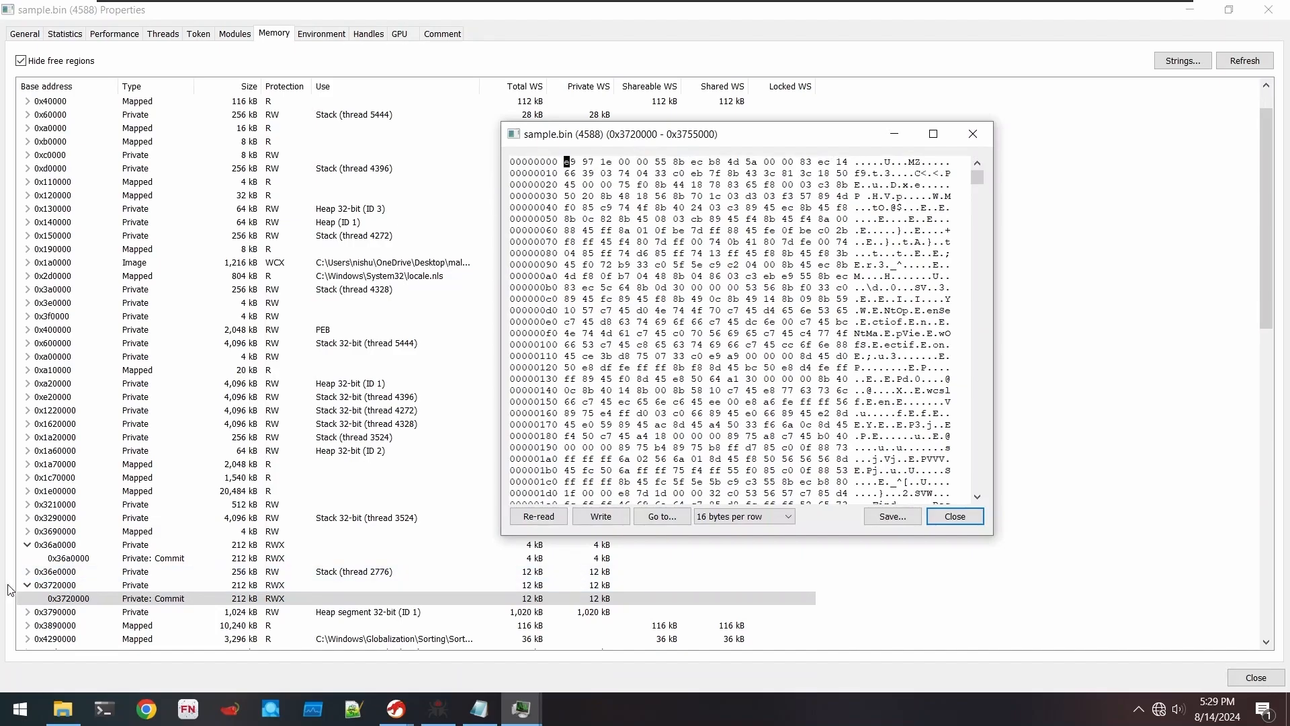
pyautogui.doubleClick(135, 559)
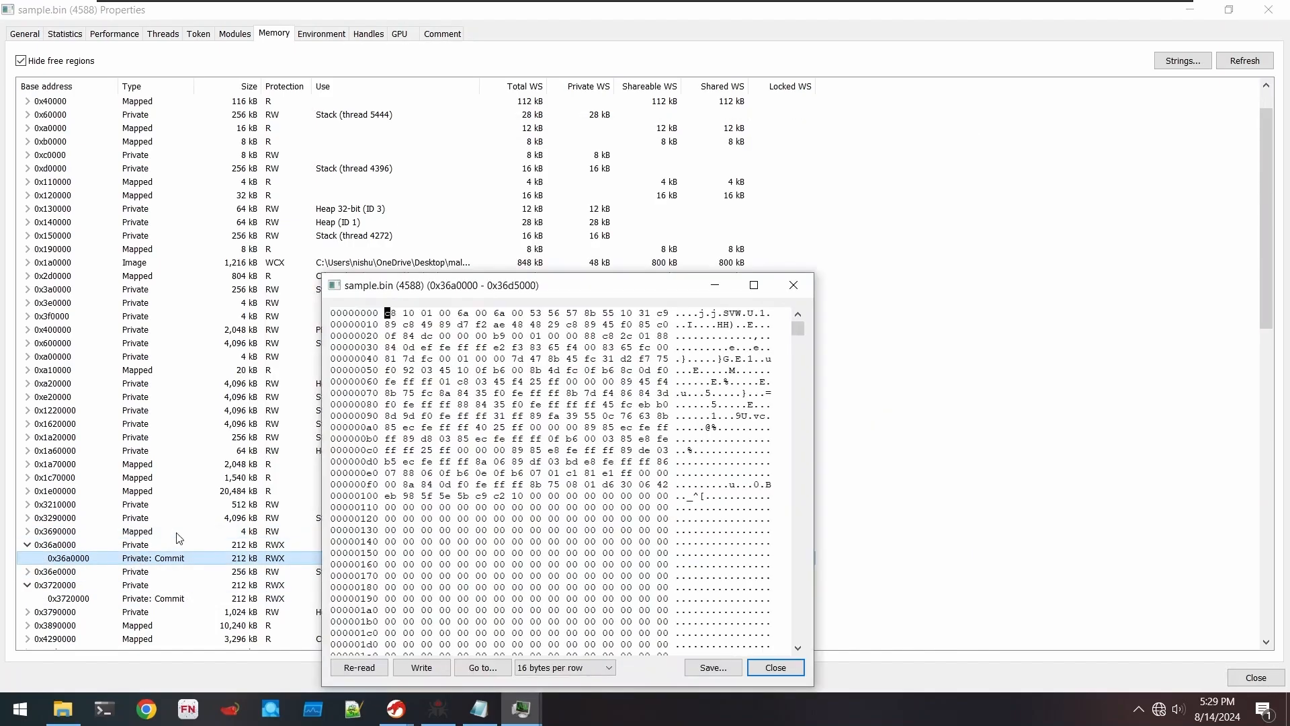
pyautogui.moveTo(400, 287); pyautogui.dragTo(477, 105)
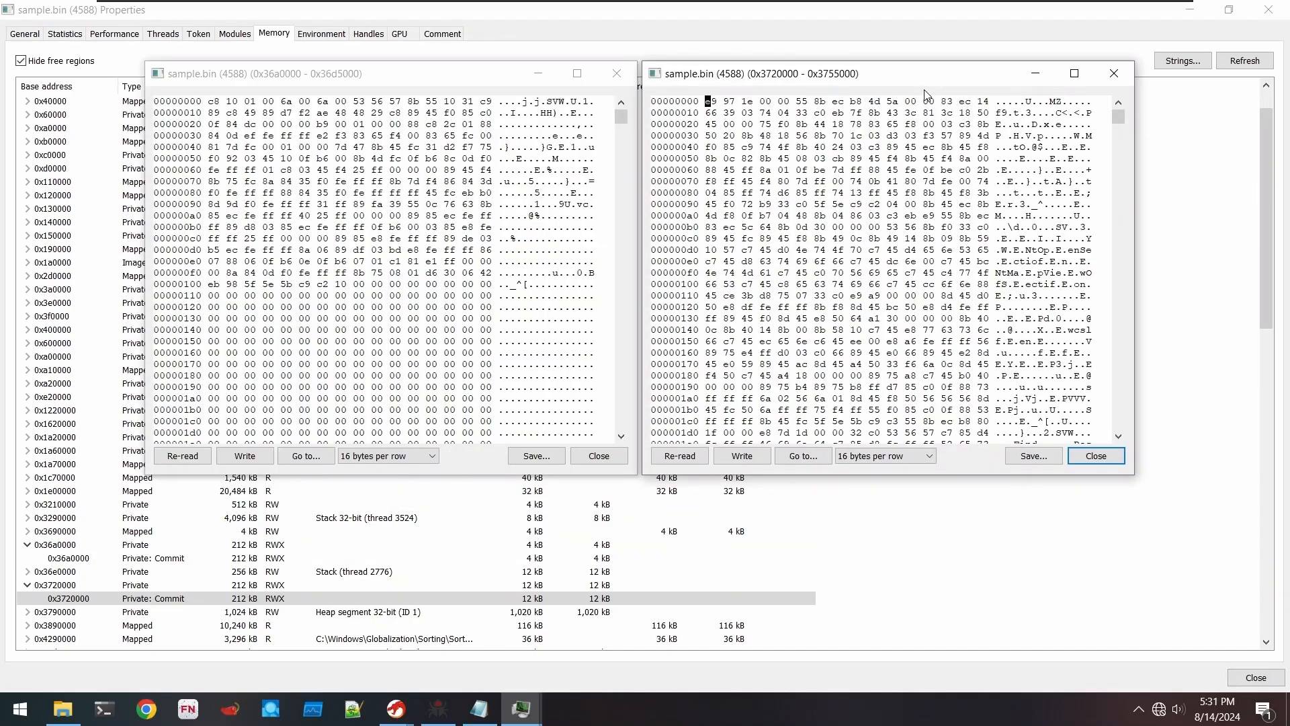
pyautogui.moveTo(901, 86); pyautogui.dragTo(912, 94)
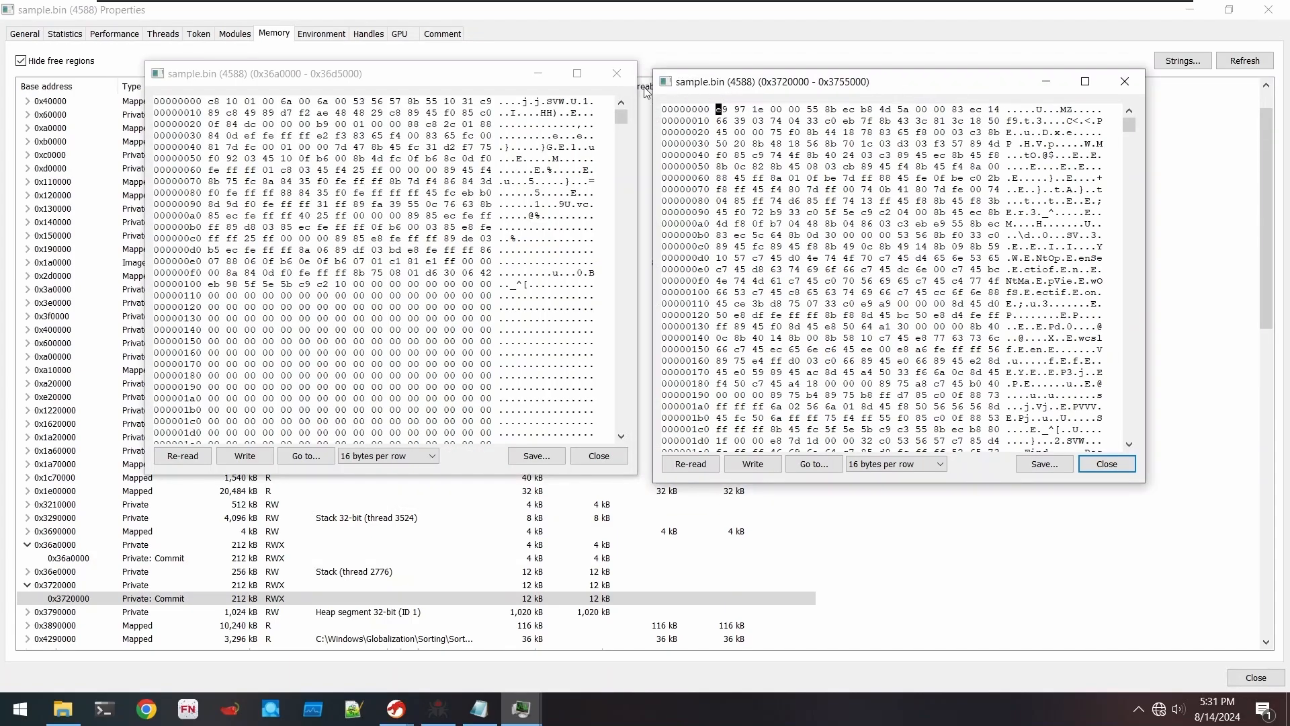
pyautogui.click(617, 73)
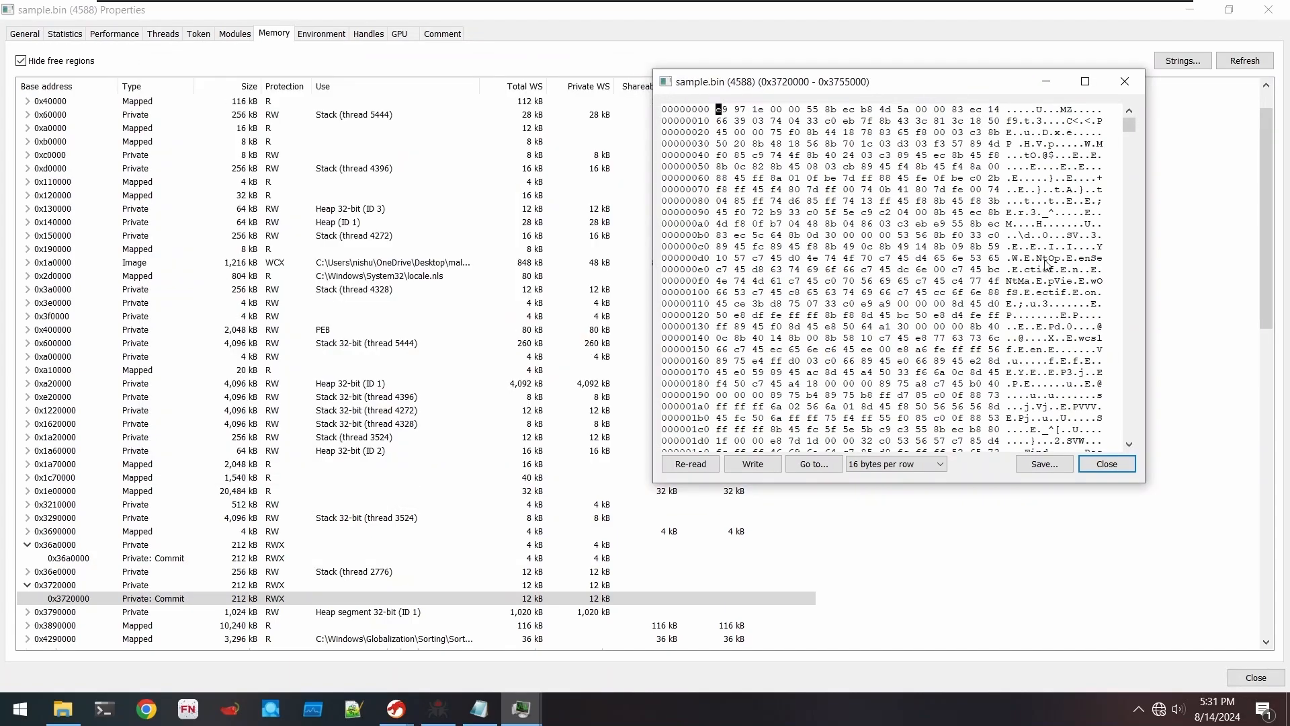
# - Save the contents of the 0x3720000 memory region to the Desktop as unpacked-sample.bin
pyautogui.click(1041, 464)
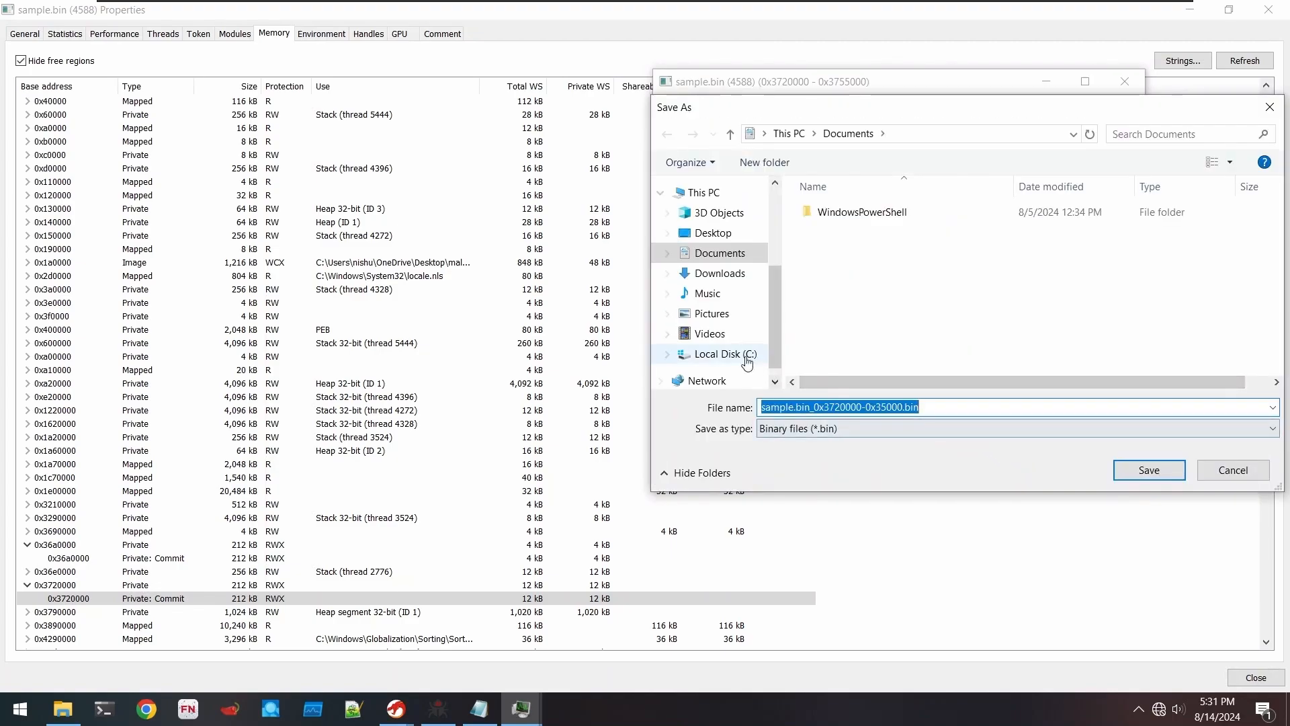
pyautogui.click(711, 234)
pyautogui.click(902, 407)
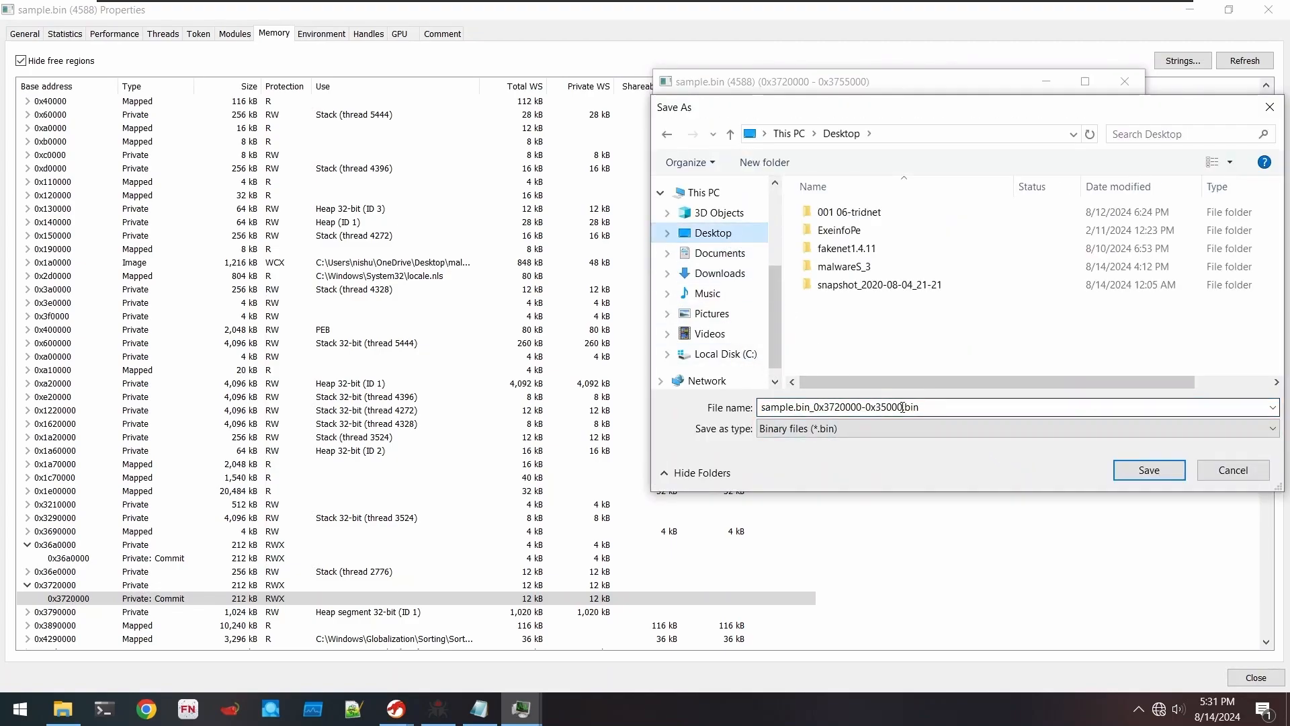
pyautogui.doubleClick(791, 407)
pyautogui.click(896, 407)
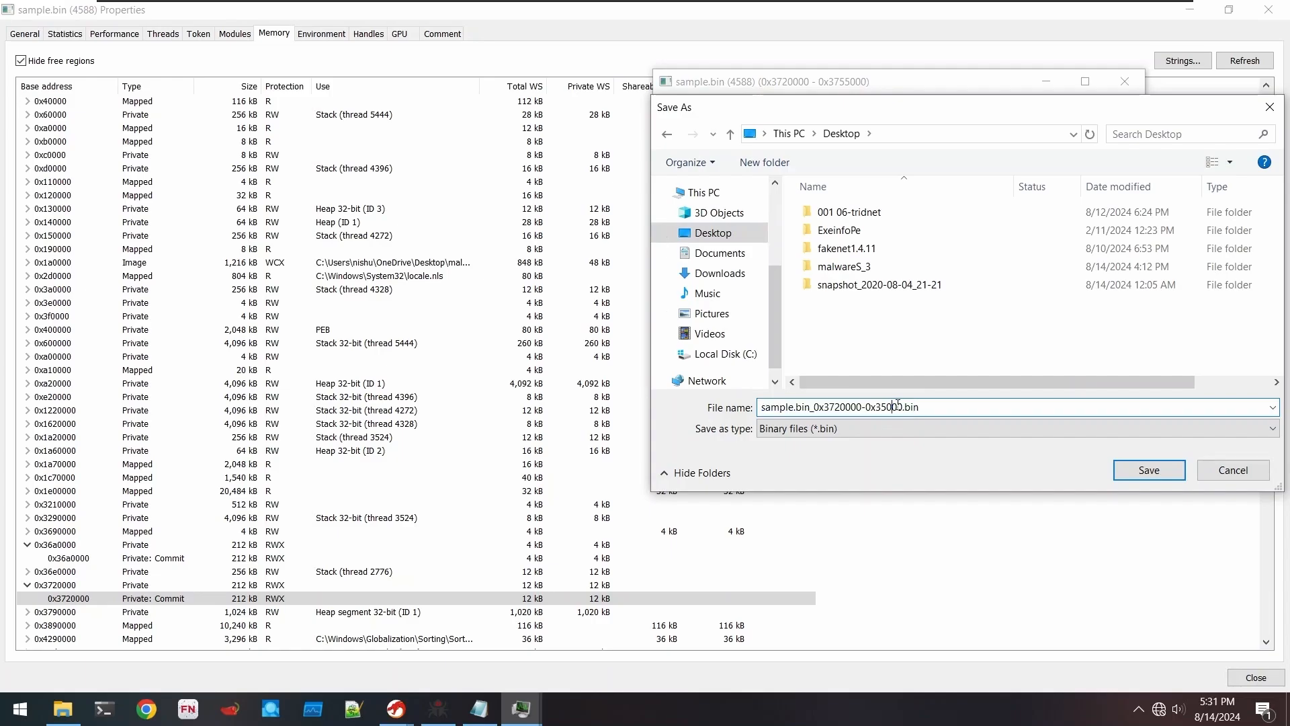
pyautogui.moveTo(891, 403); pyautogui.dragTo(760, 398)
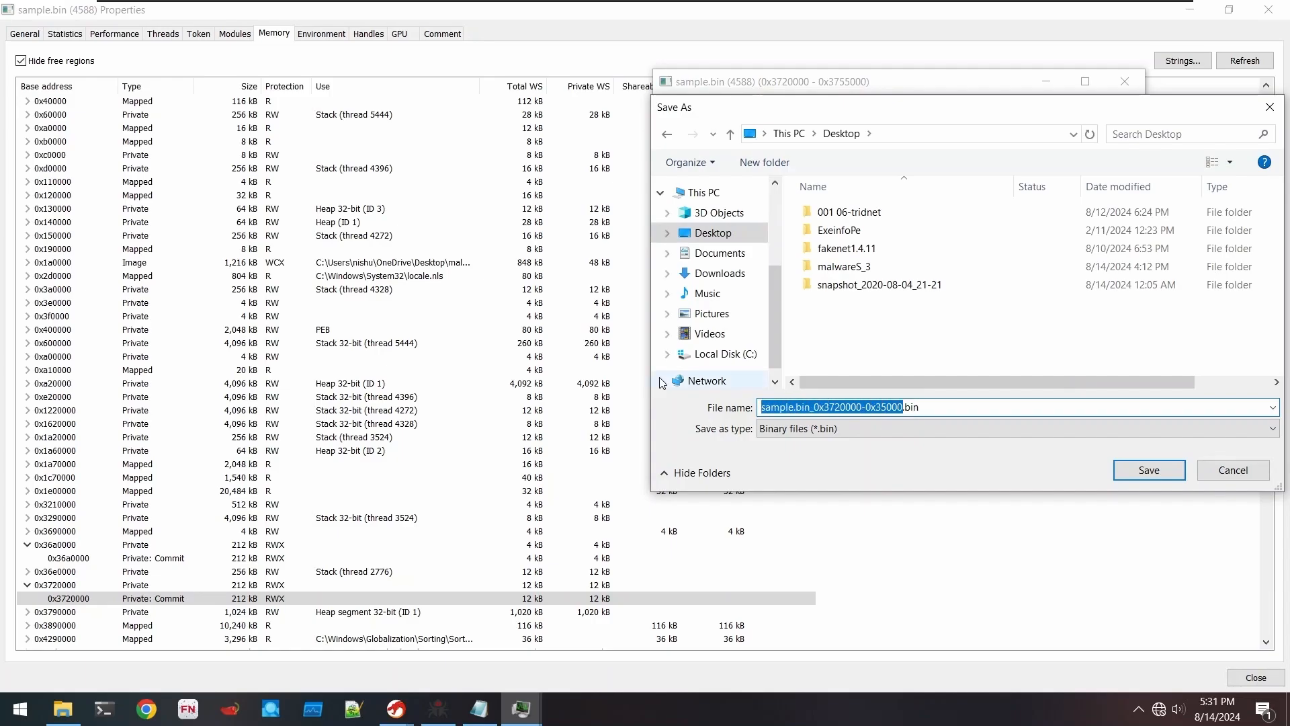
pyautogui.write('u')
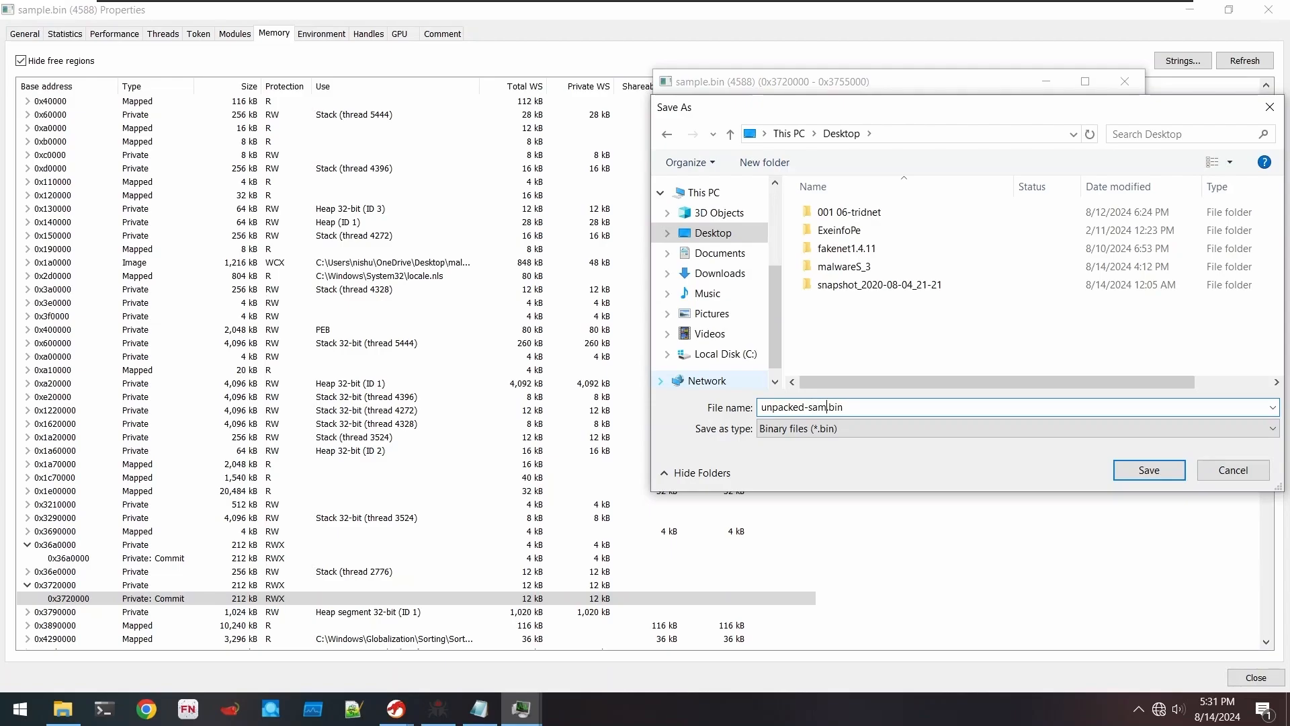
pyautogui.write('npacked-sample')
pyautogui.press('Return')
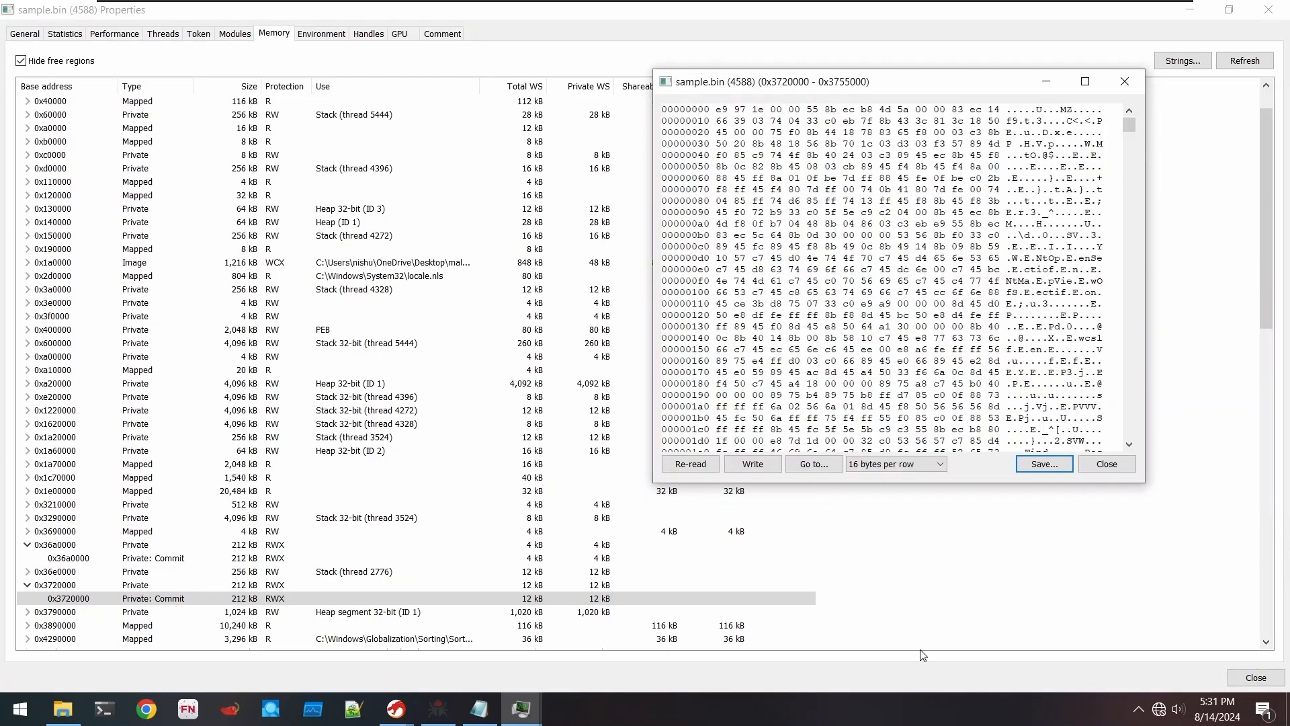
# - Close the 0x3720000 memory view, the sample.bin properties and Process Hacker
pyautogui.click(1124, 81)
pyautogui.click(1284, 6)
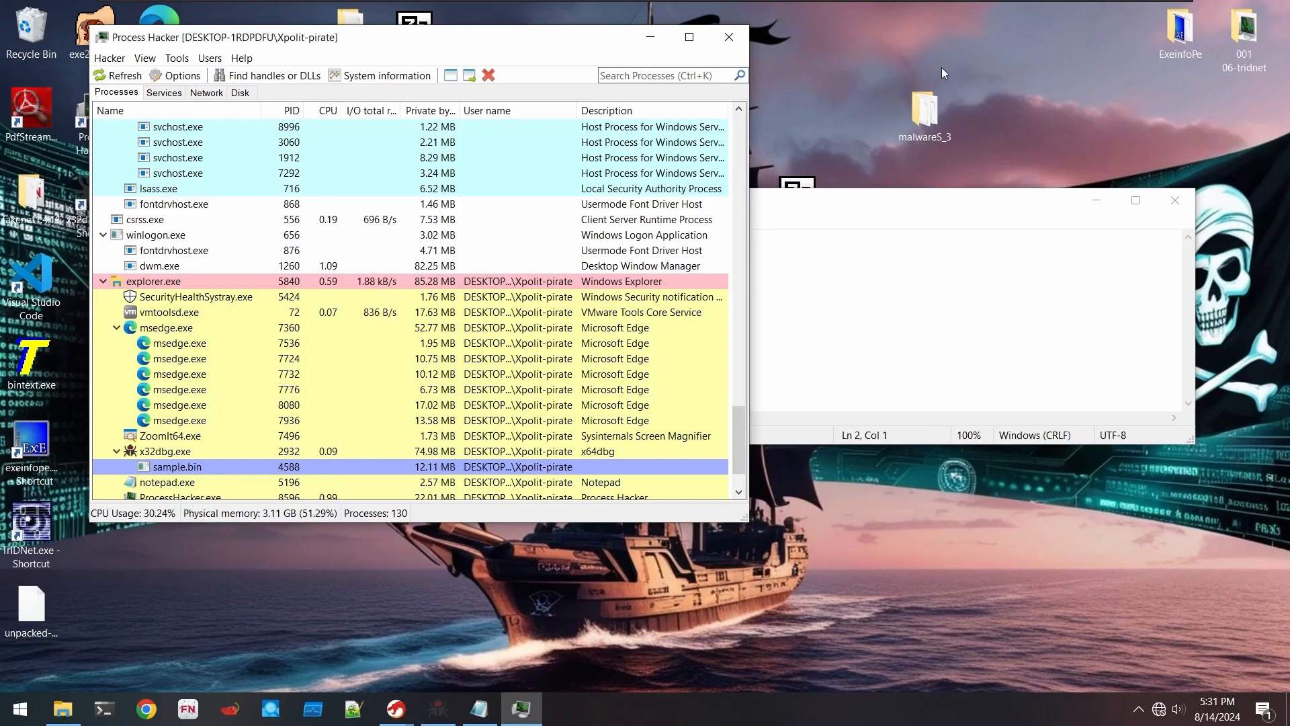
pyautogui.click(726, 35)
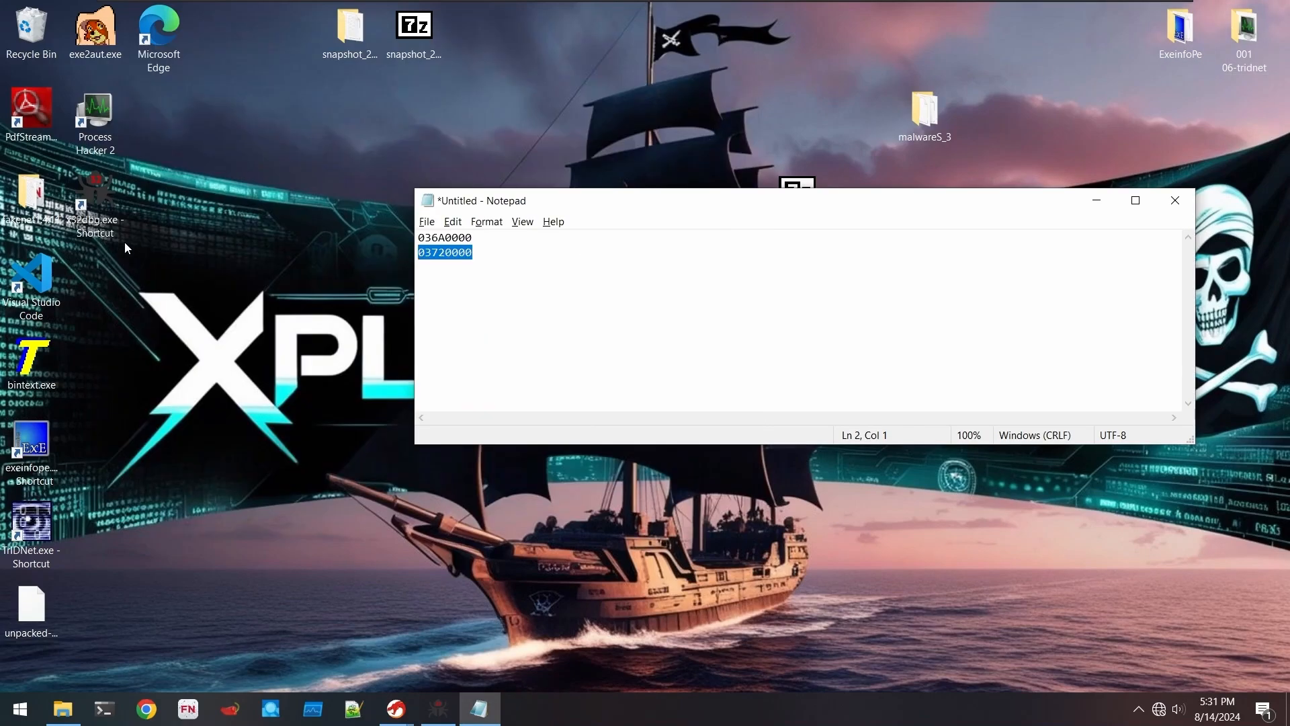